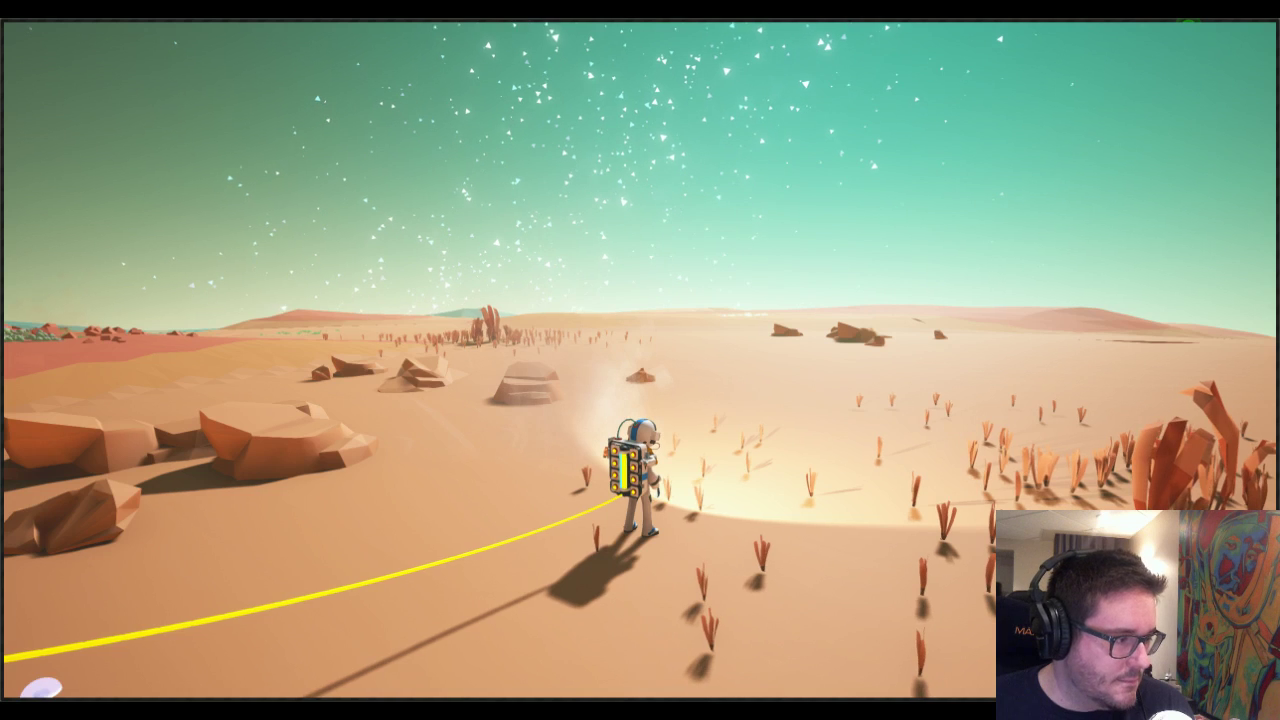
- Look around the desert landing site and walk the astronaut past the tethered habitat in the running Staging level
click(942, 437)
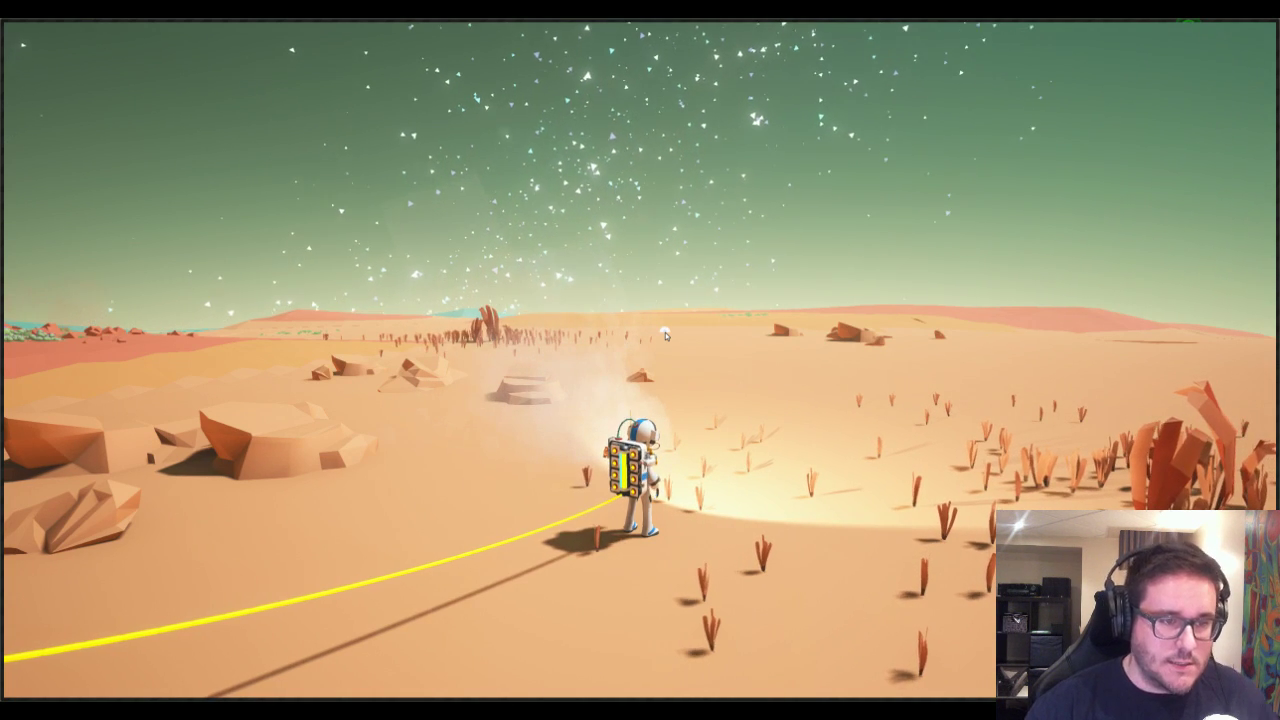
click(705, 233)
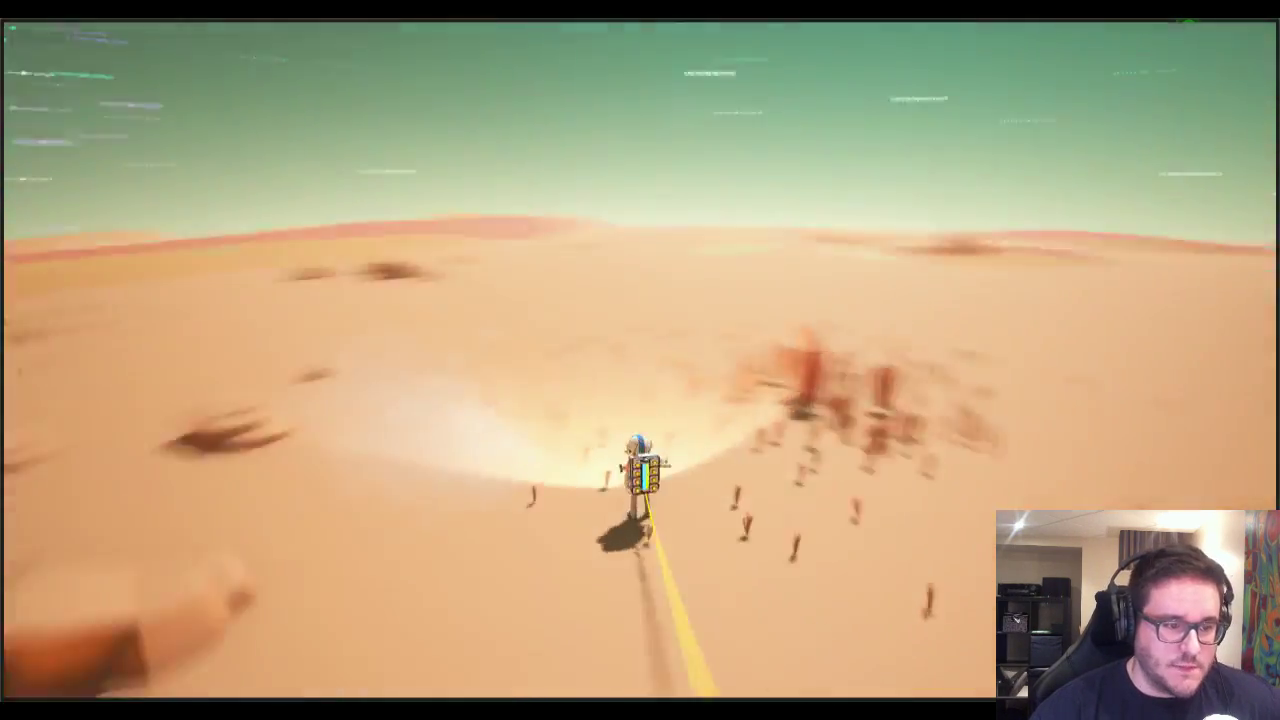
key(shift+F1)
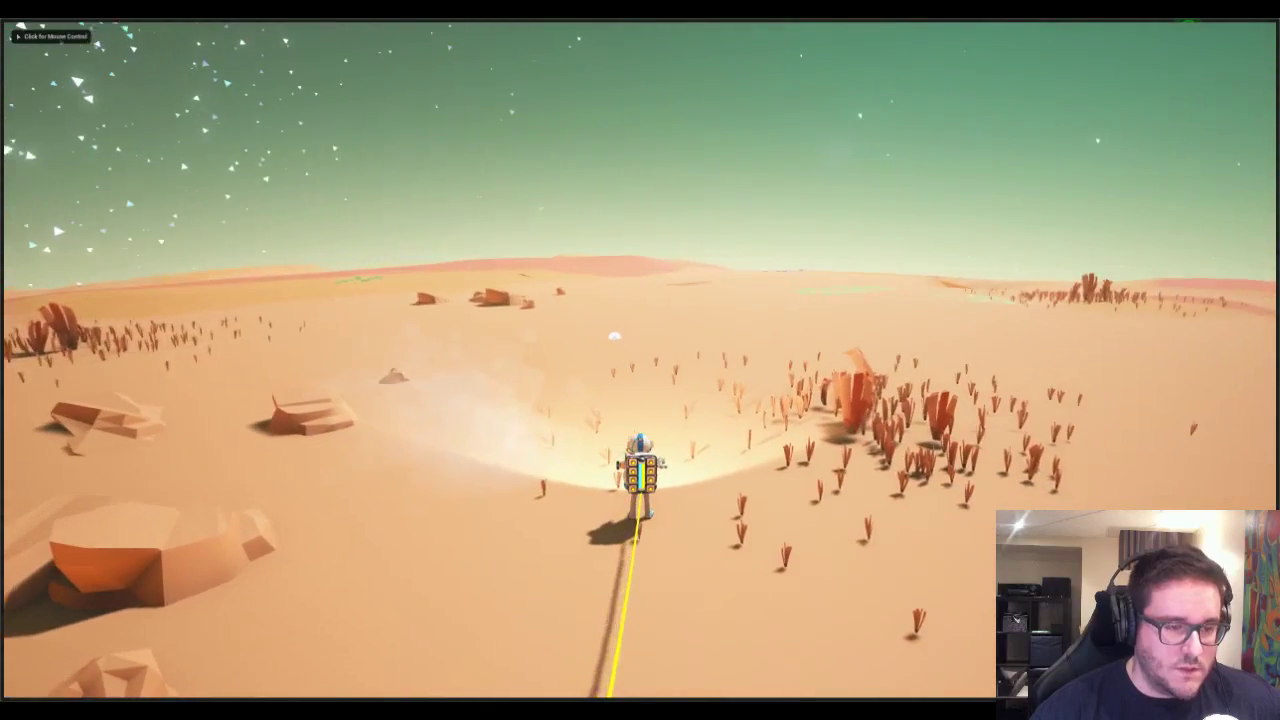
click(613, 335)
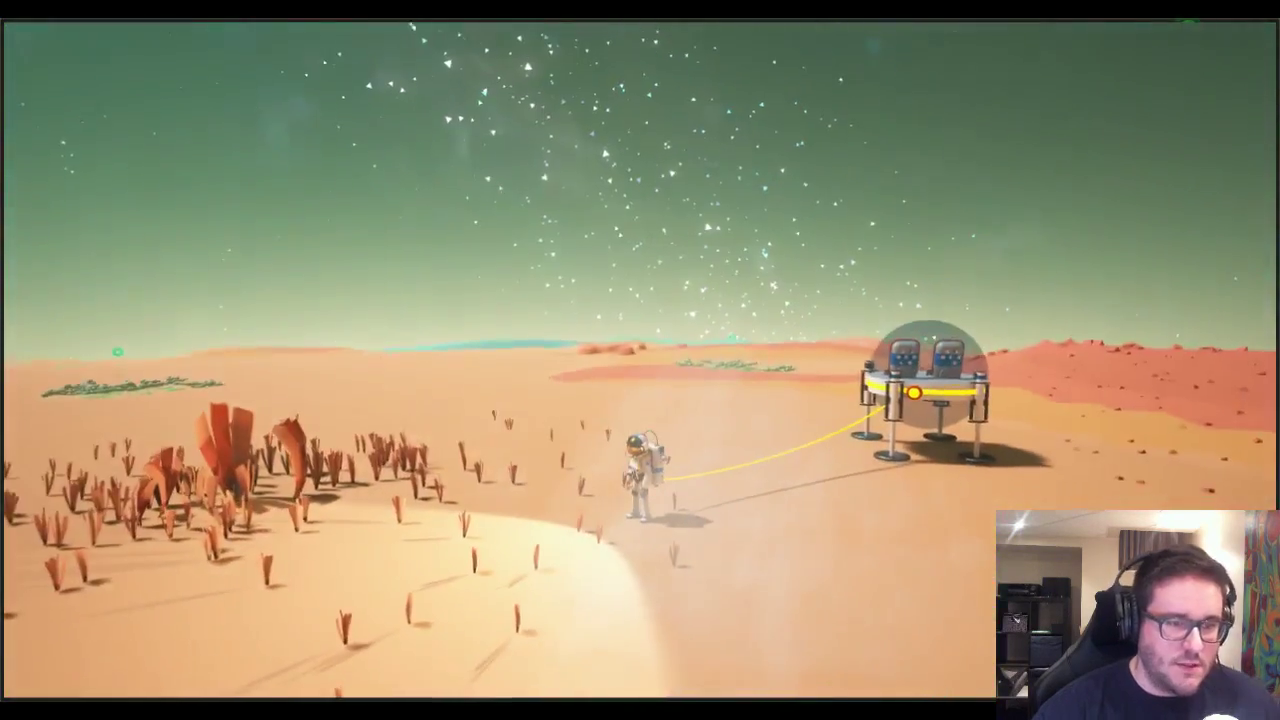
key(w)
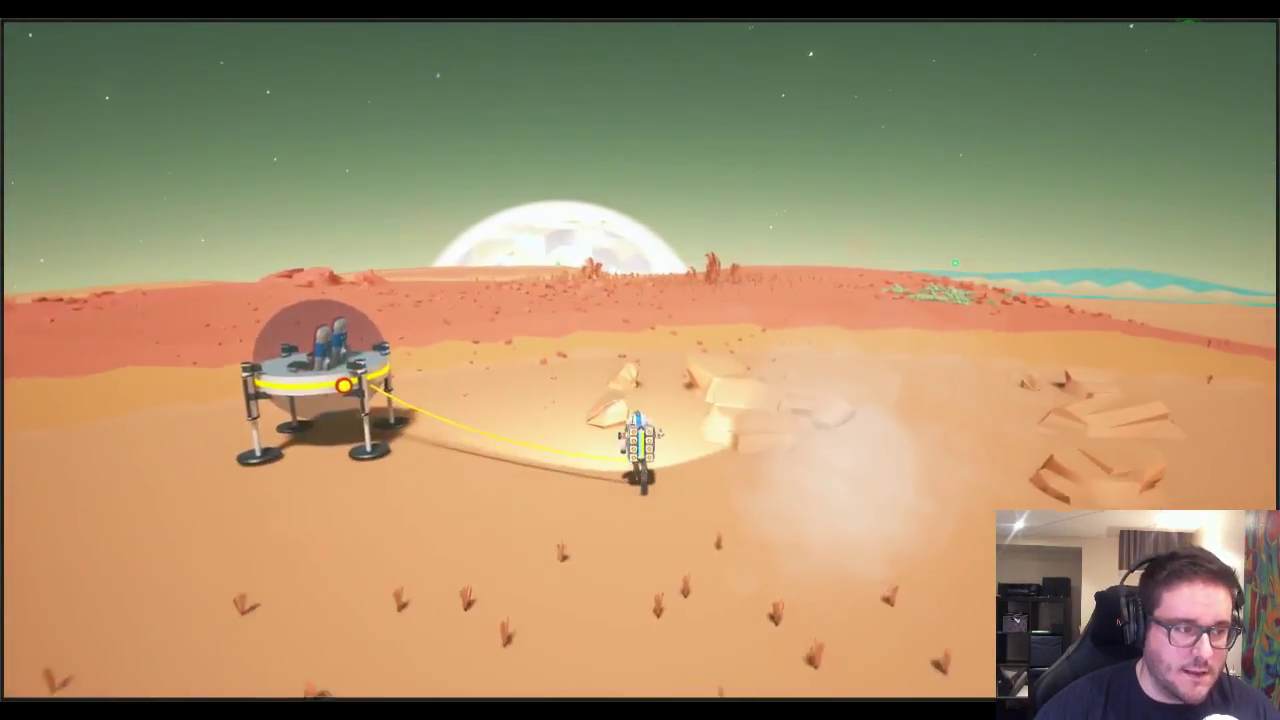
key(w)
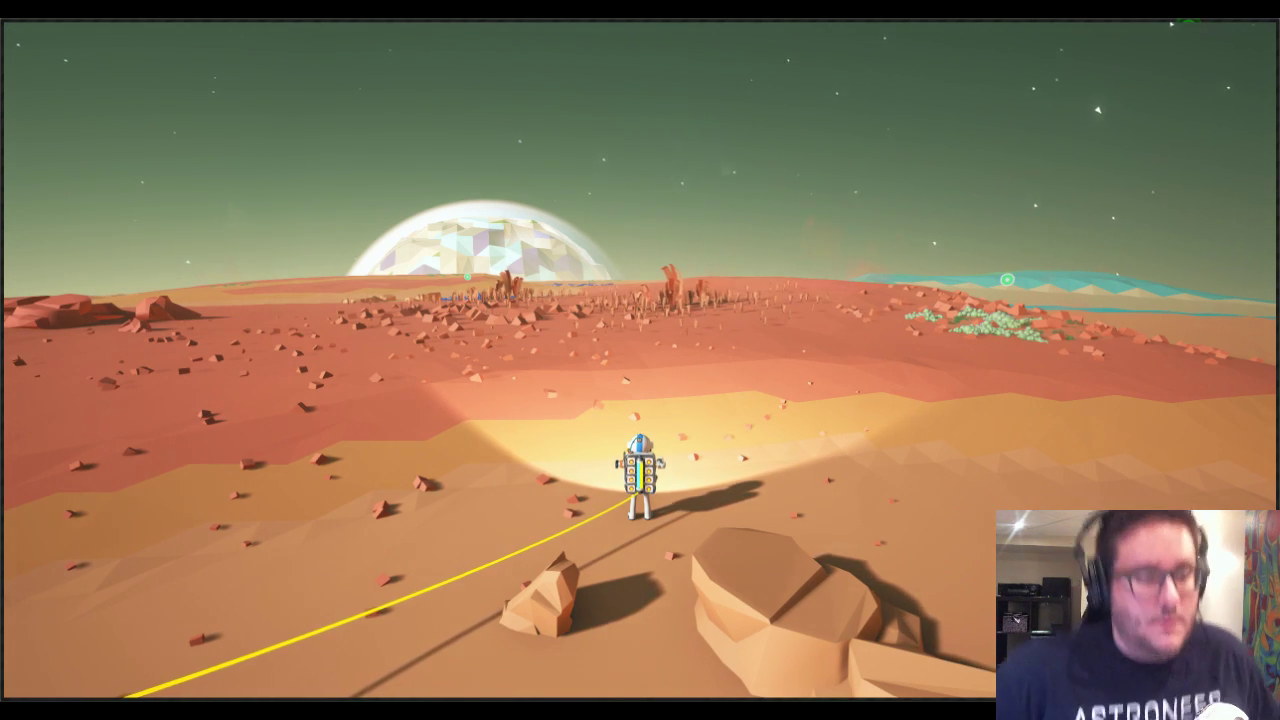
- Walk the astronaut away from the habitat across the red terrain to the patch of green plants
click(834, 458)
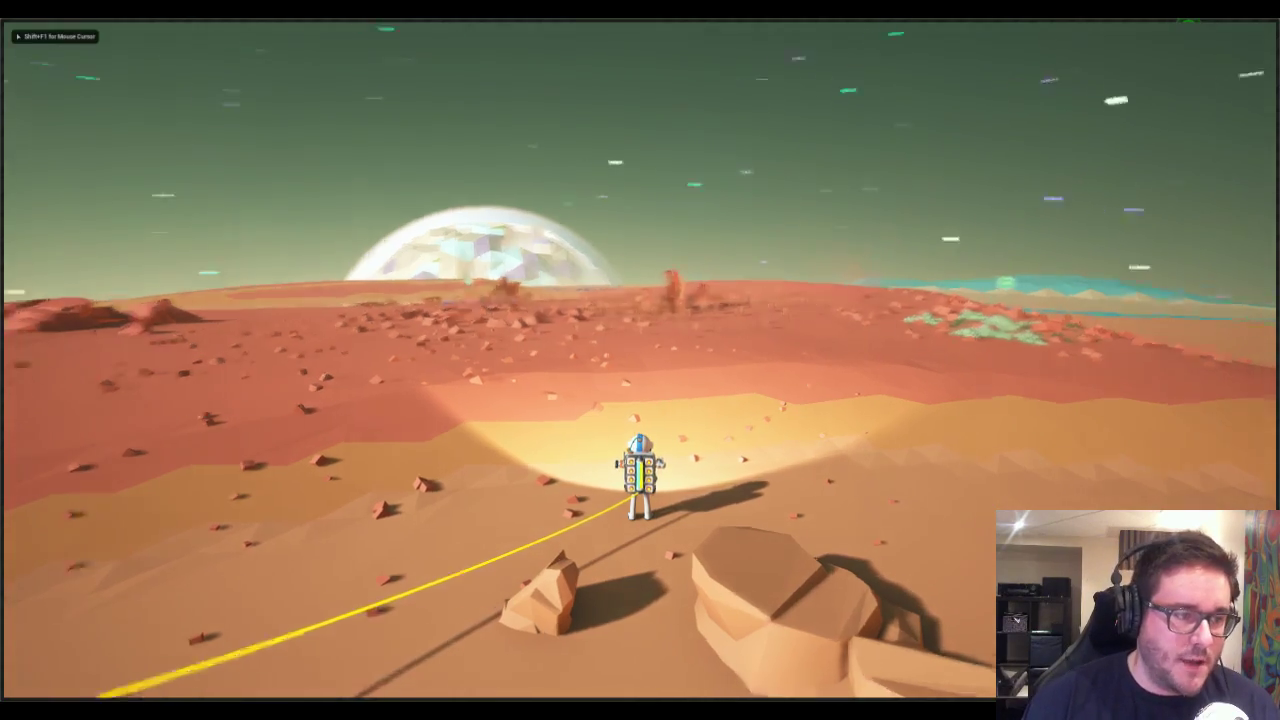
key(w)
key(w)
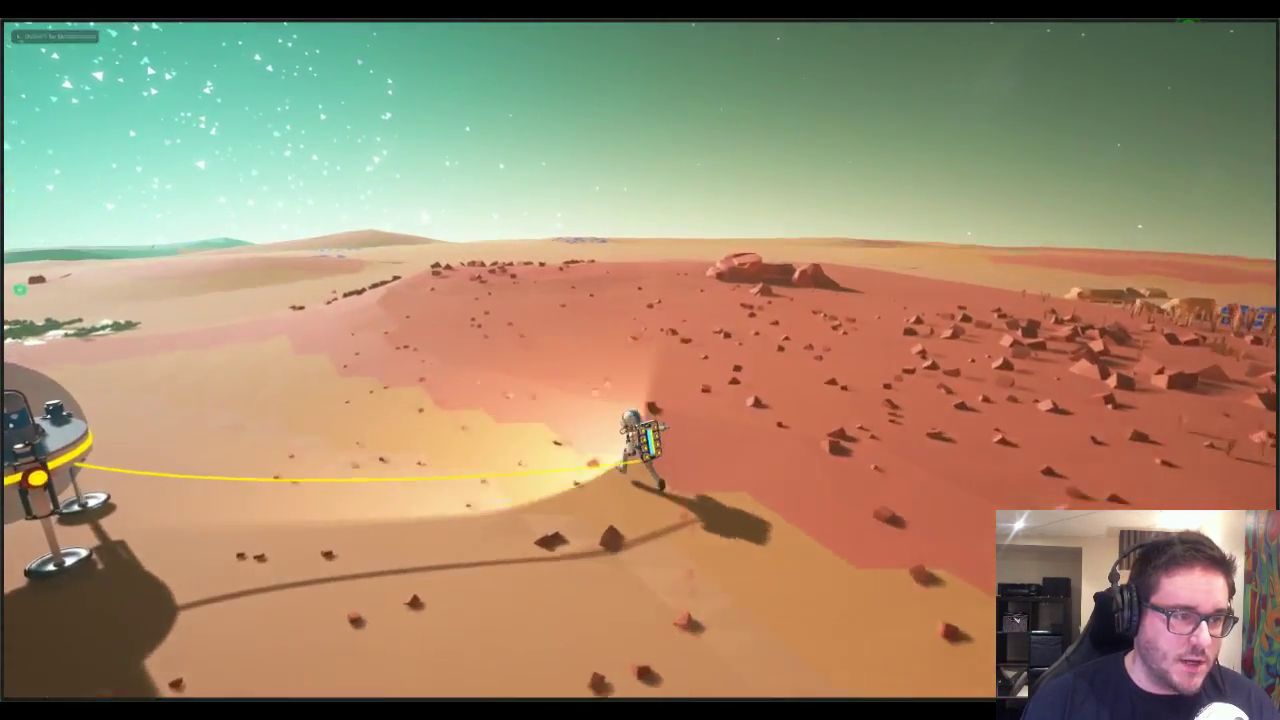
key(w)
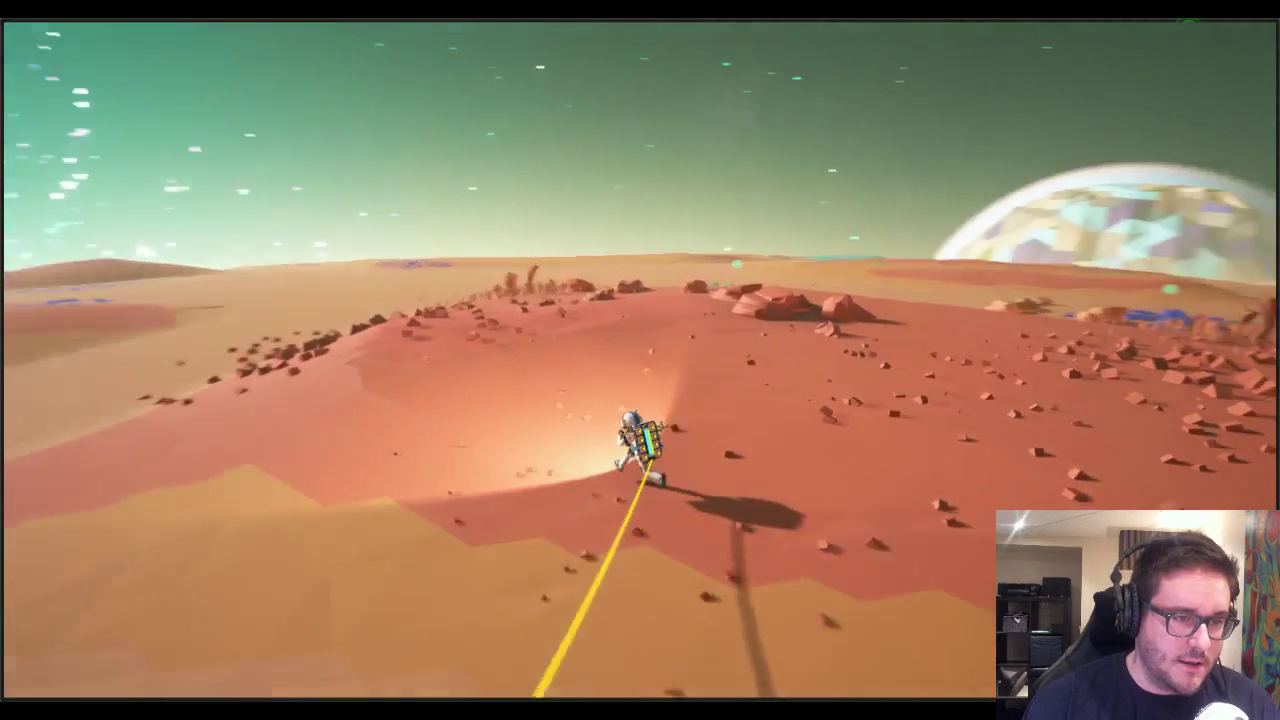
key(w)
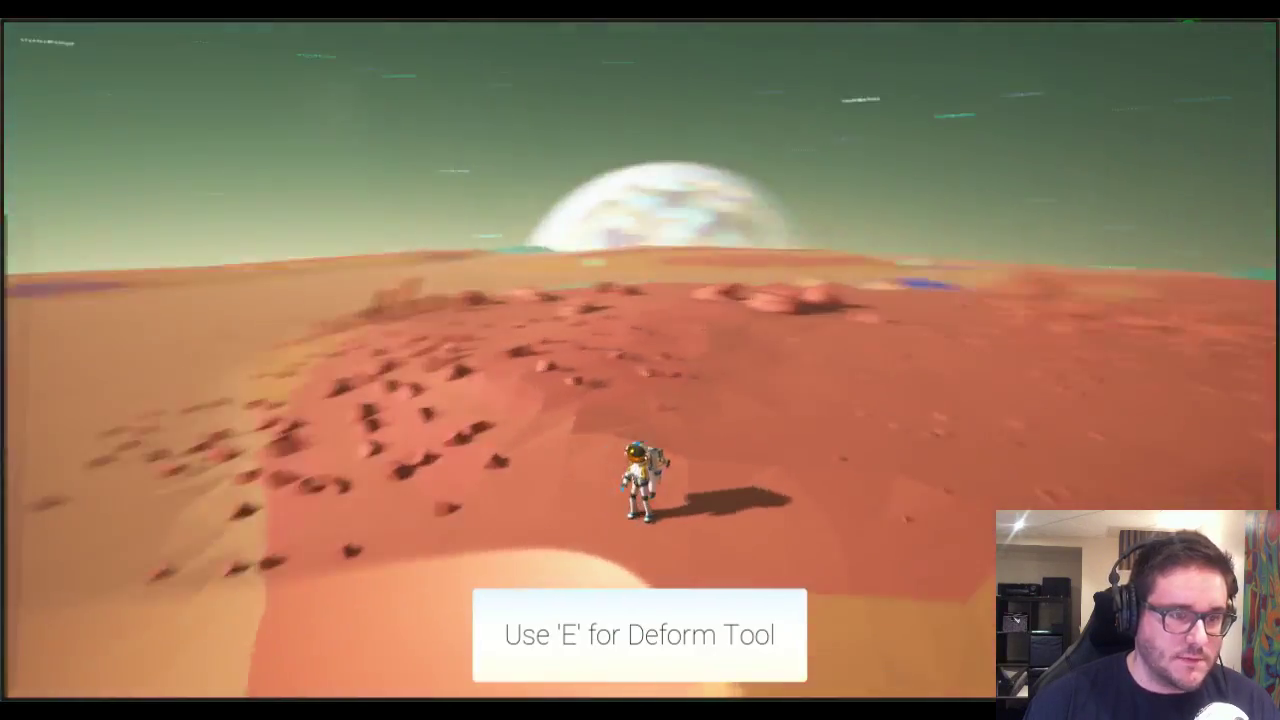
key(w)
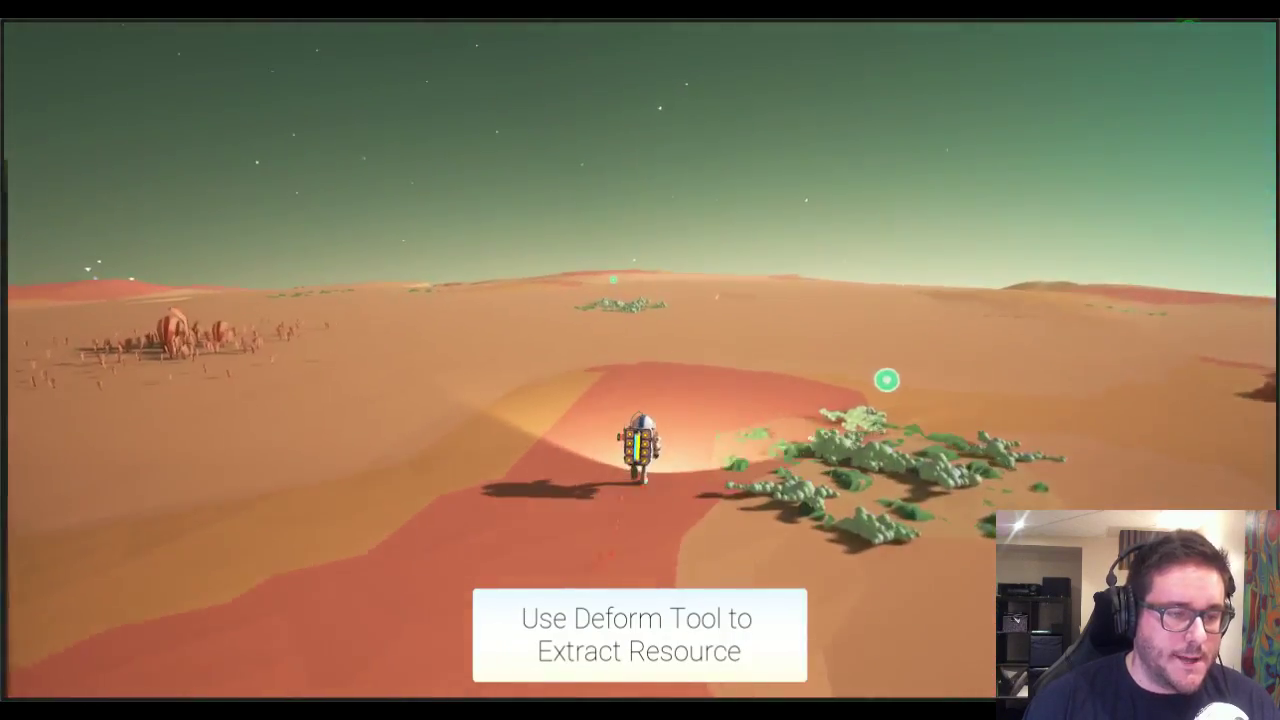
- Leave the full-screen game view and end the play session of the Staging level
key(F11)
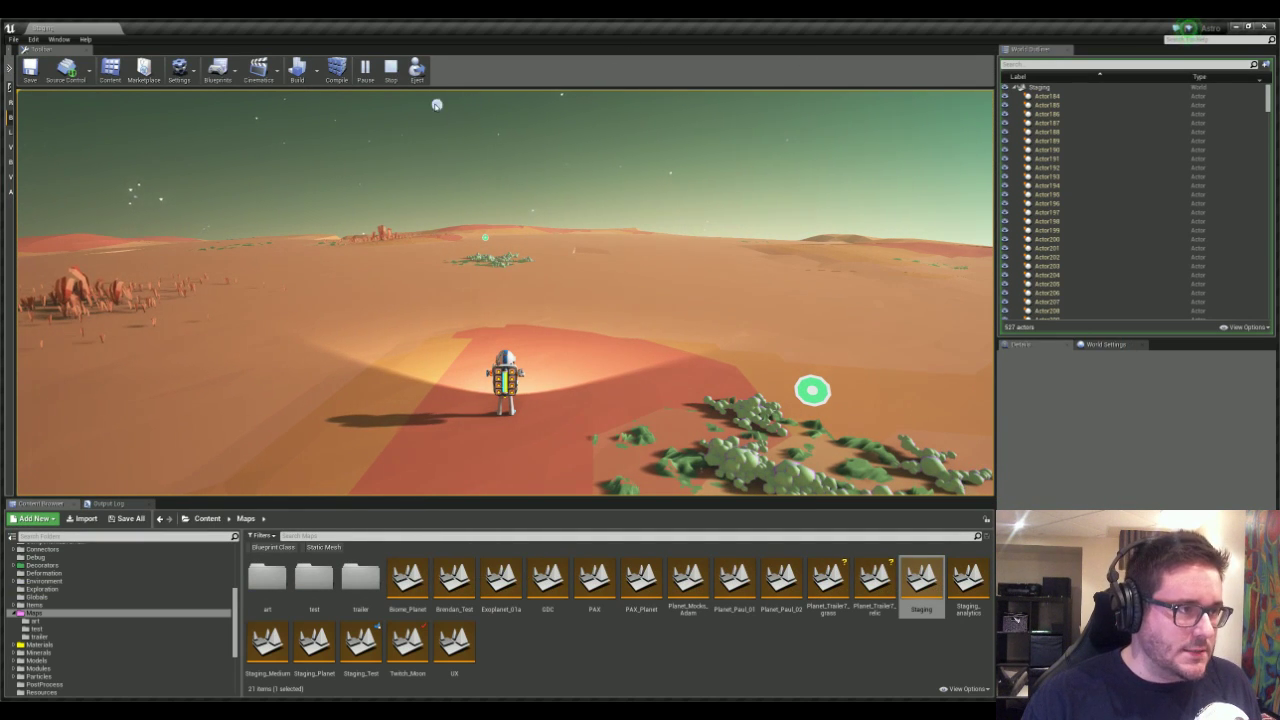
click(366, 70)
click(429, 70)
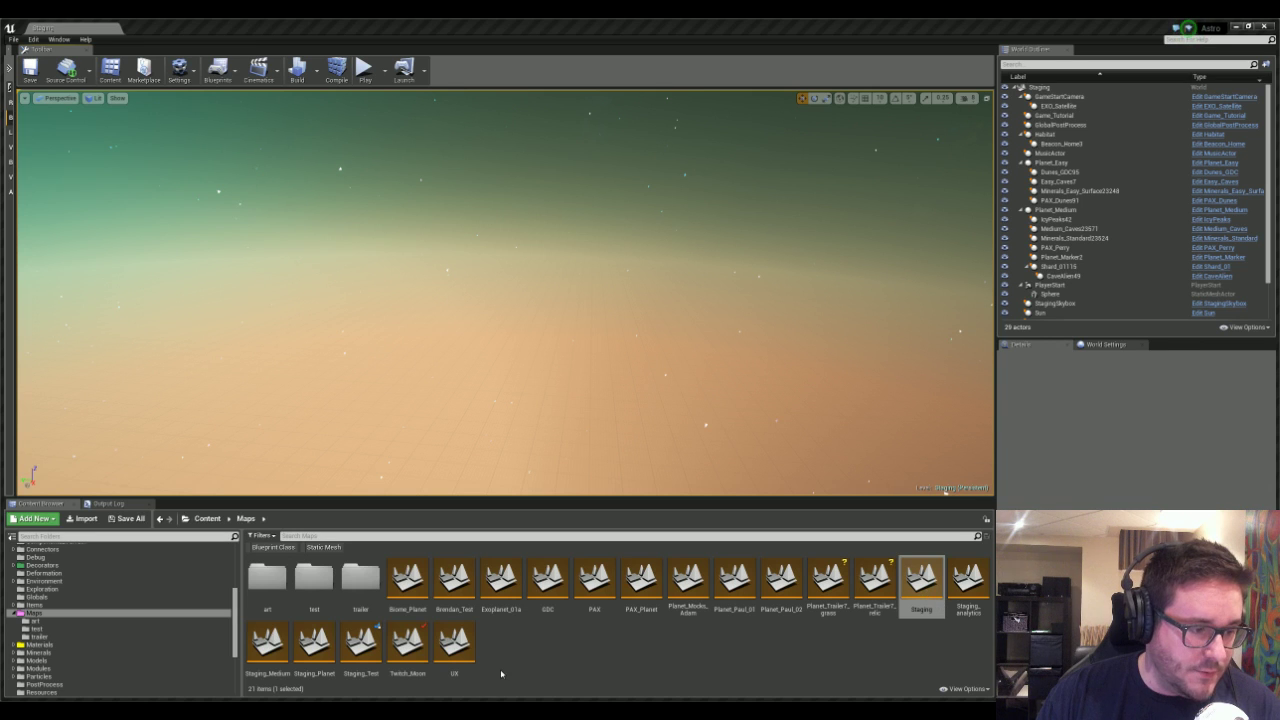
- Open the Twitch_Moon map and frame the launch pad with the distant planet behind it
double_click(407, 642)
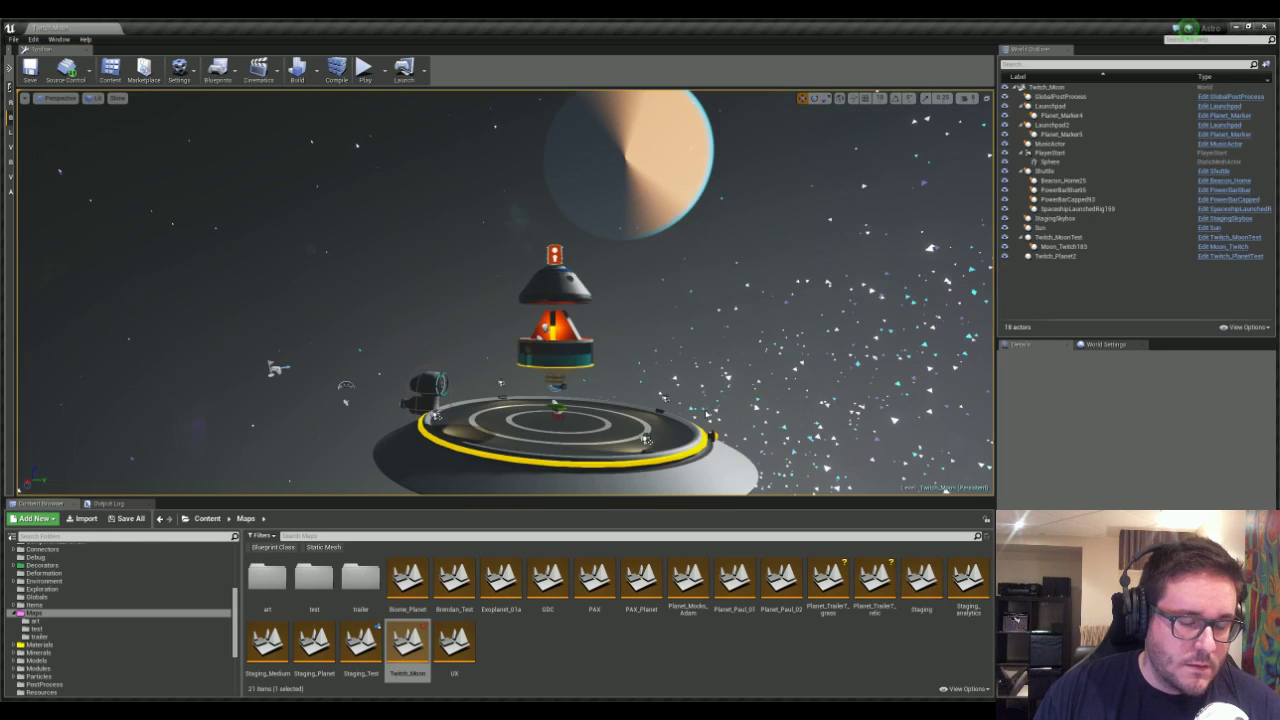
scroll(789, 323, down, 5)
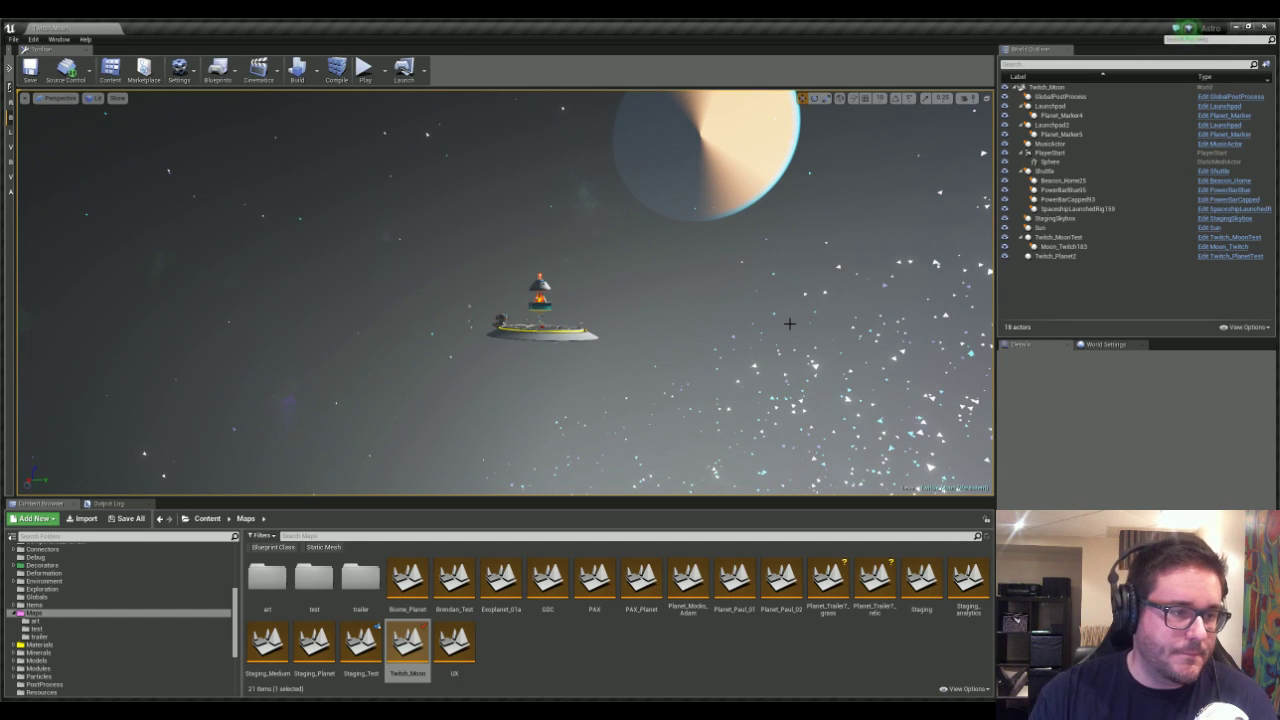
right_drag(736, 274, 746, 300)
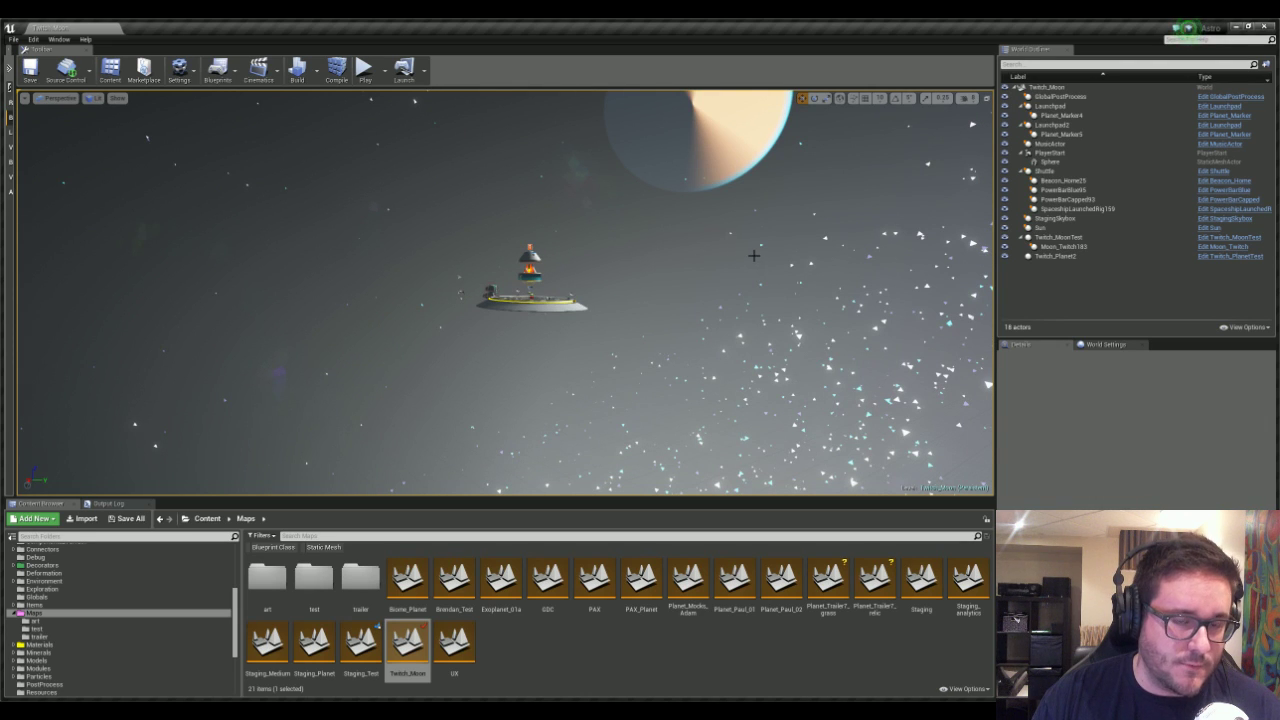
right_drag(730, 285, 735, 290)
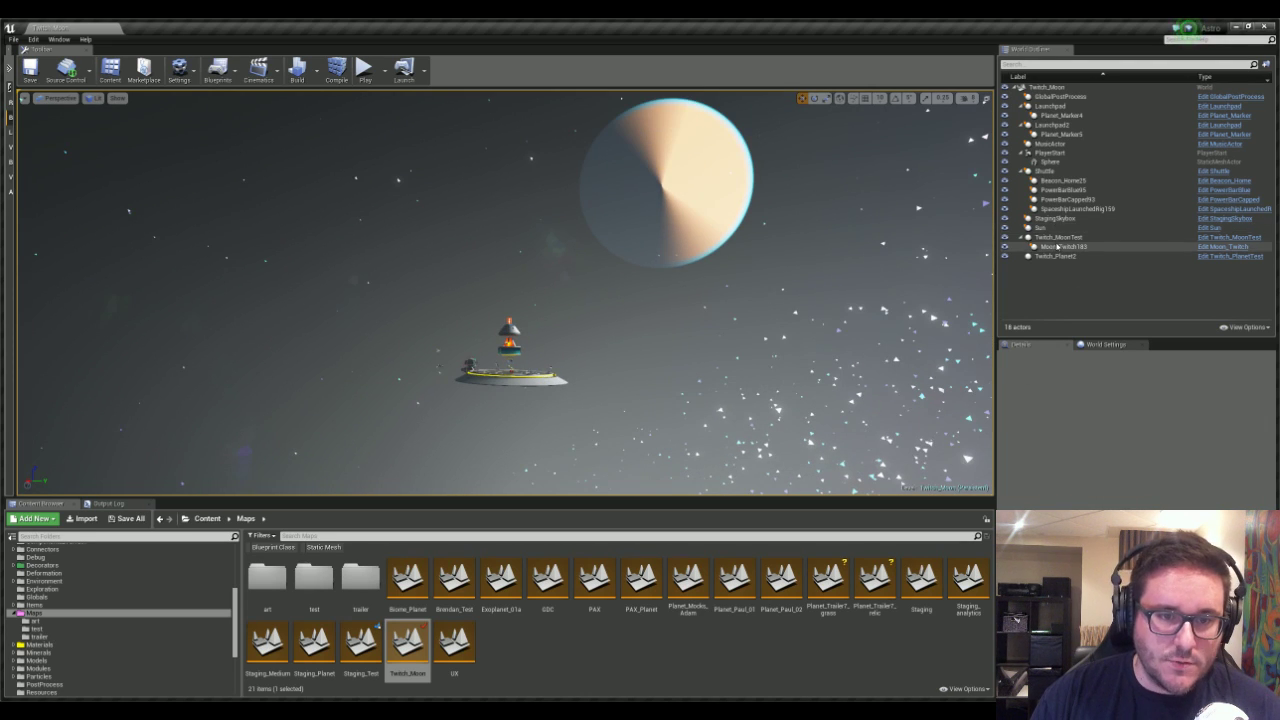
- Select the Twitch_MoonTest actor and examine the moon's surface and its position relative to the planet
click(1058, 237)
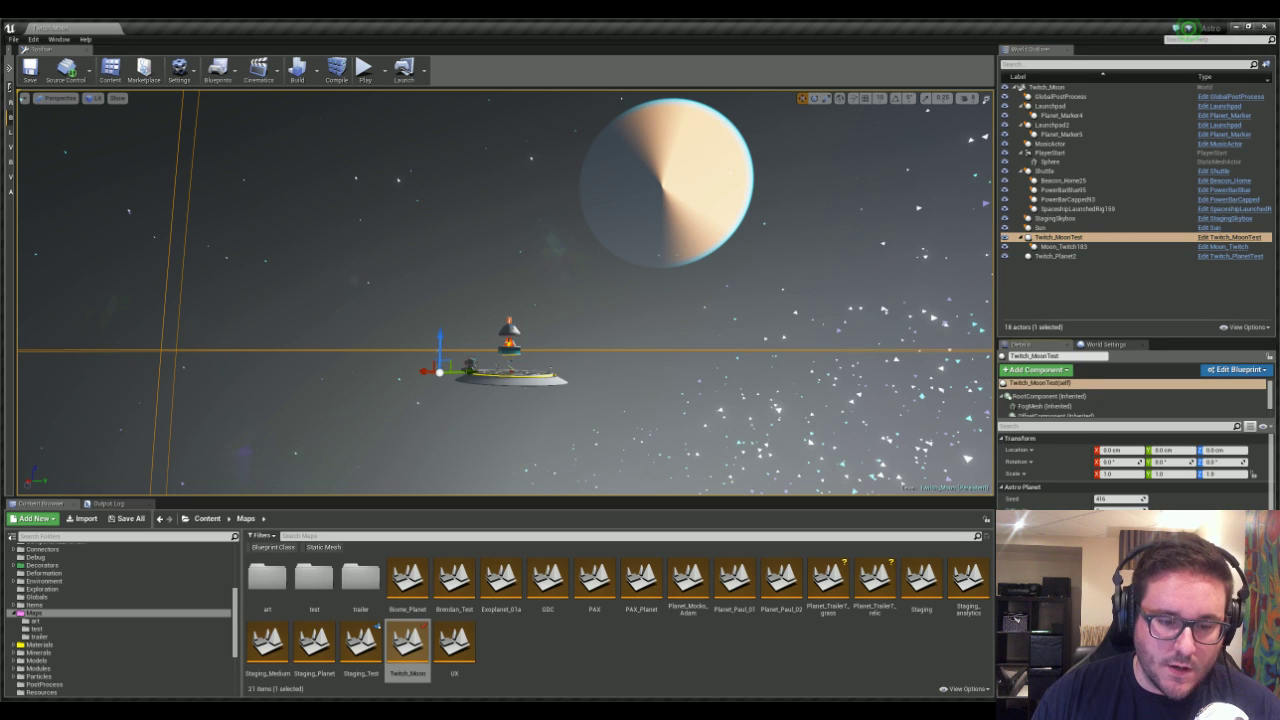
key(f)
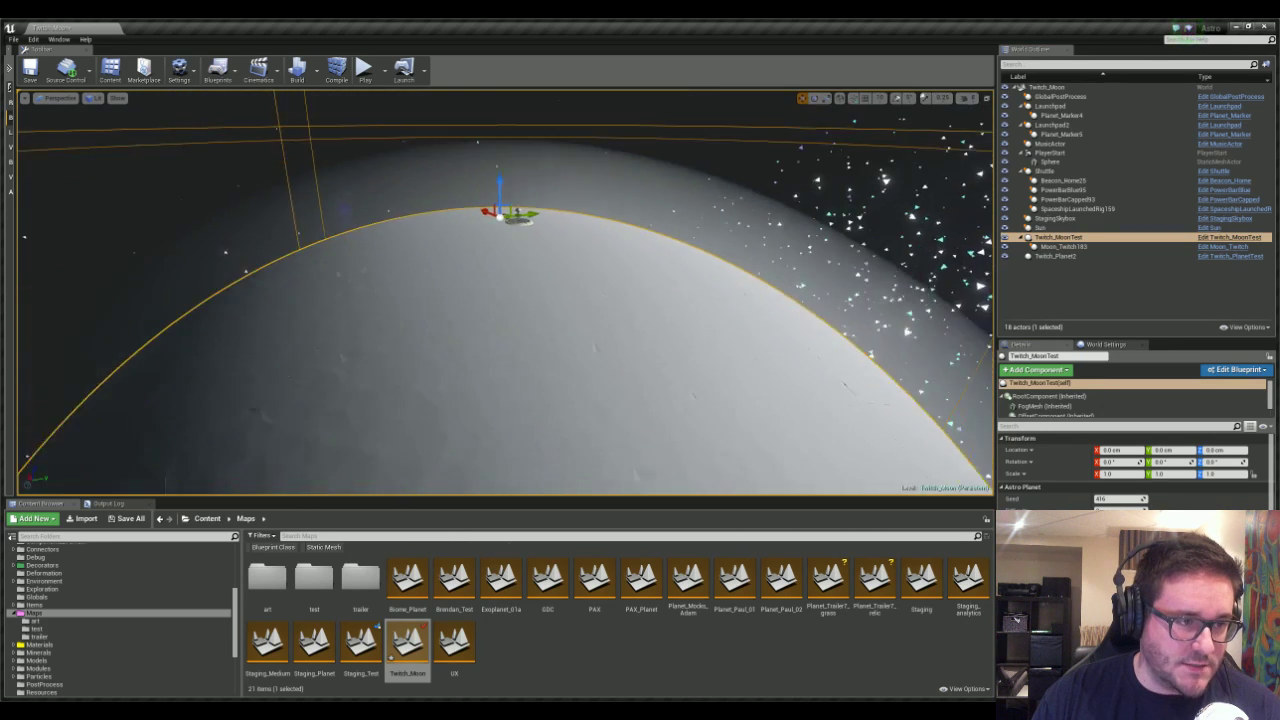
key(s)
right_drag(505, 293, 510, 315)
key(w)
right_drag(769, 349, 769, 305)
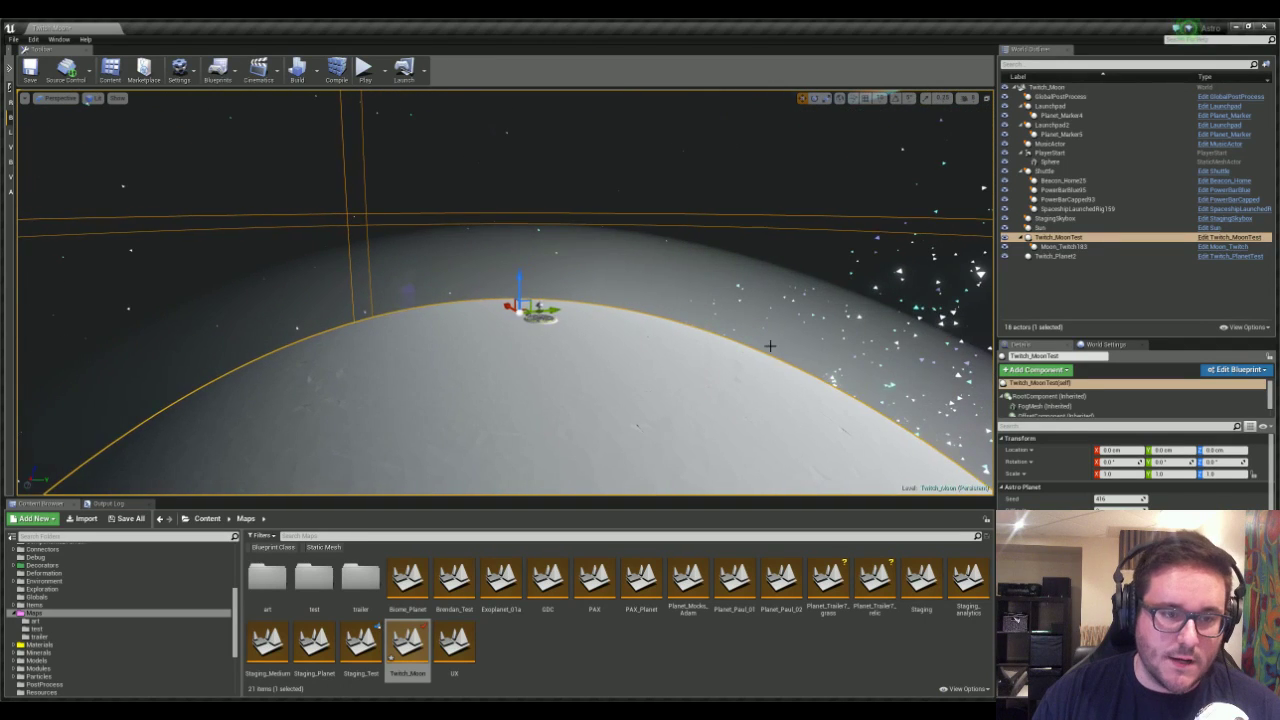
right_drag(769, 349, 840, 280)
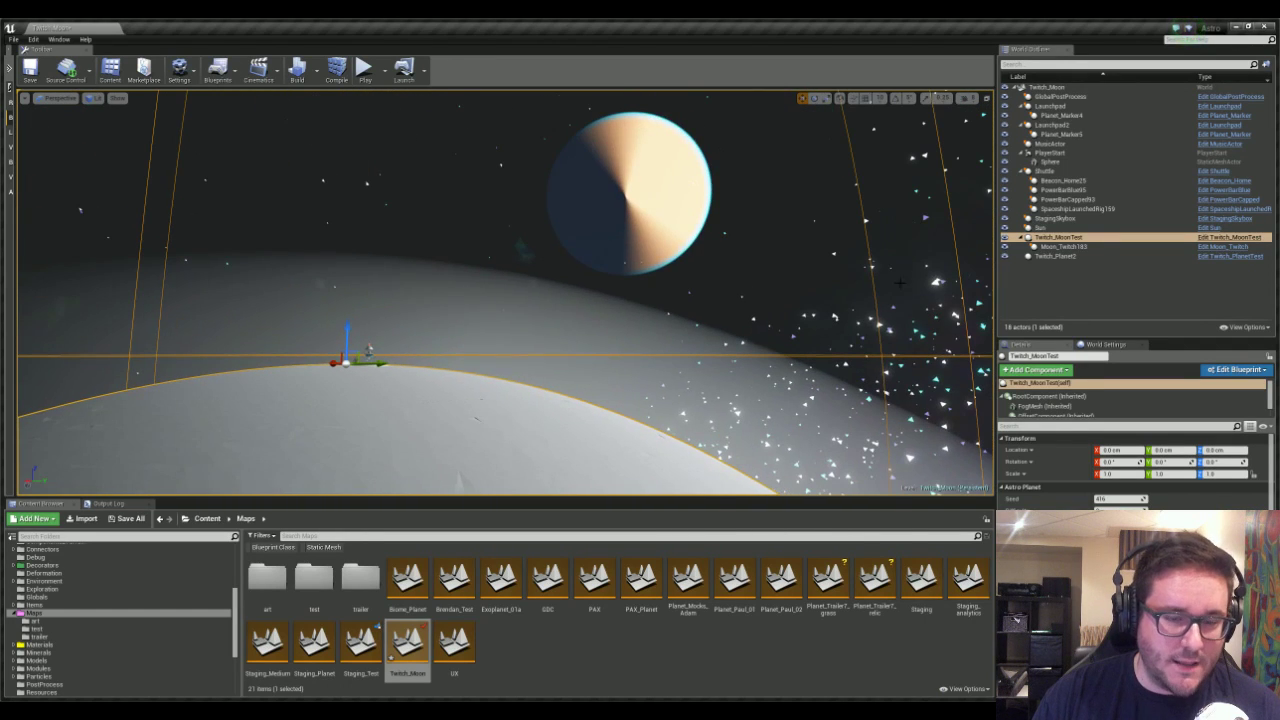
- Focus the view on the Twitch_Planet2 actor and inspect the planet from a distance
click(1056, 256)
double_click(1056, 256)
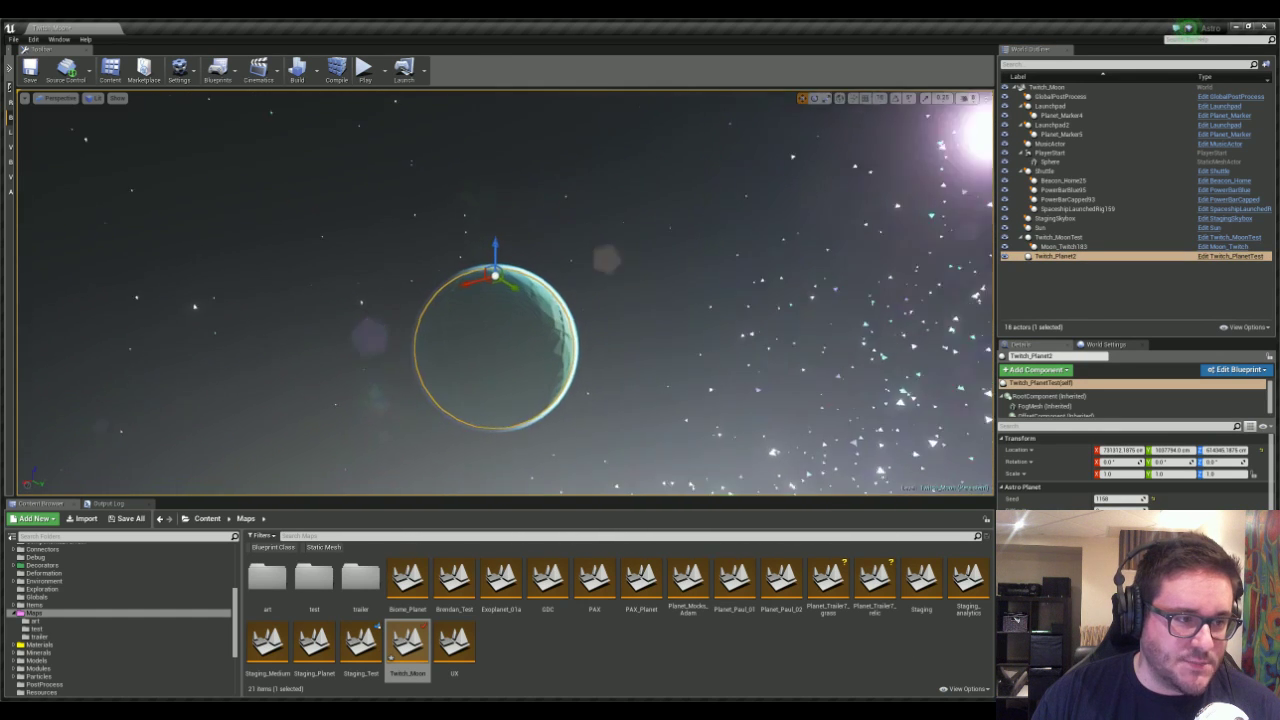
right_drag(505, 292, 611, 380)
key(s)
key(s)
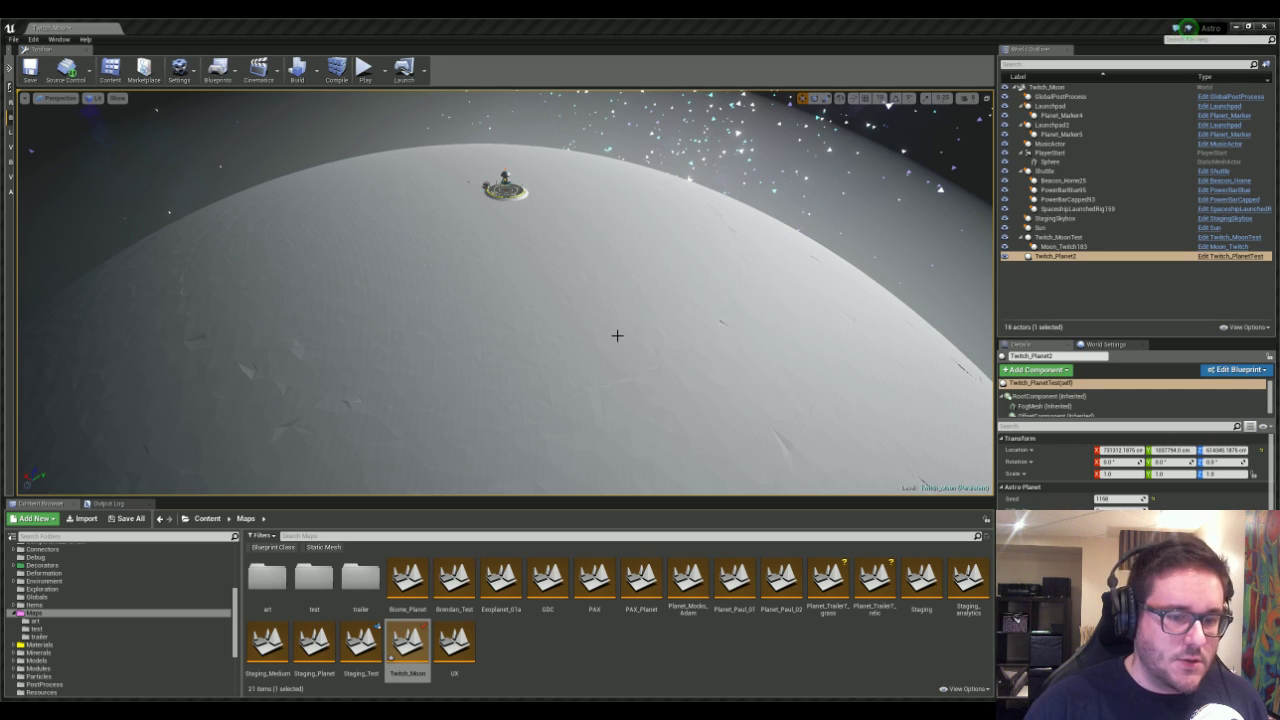
- Return to the moon's launch pad and open the Twitch_MoonTest blueprint for editing
mouse_move(683, 421)
right_down()
mouse_move(656, 400)
mouse_move(680, 340)
mouse_move(674, 424)
mouse_move(685, 400)
right_up()
key(w)
key(w)
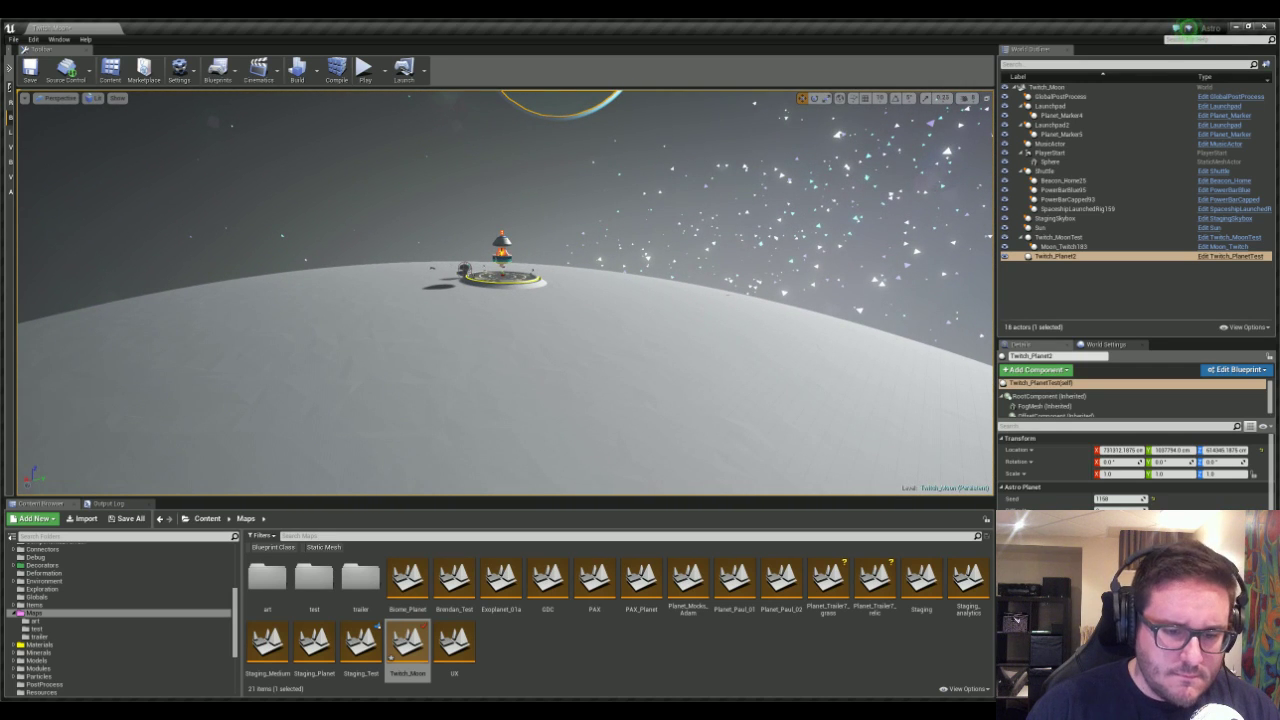
click(1229, 238)
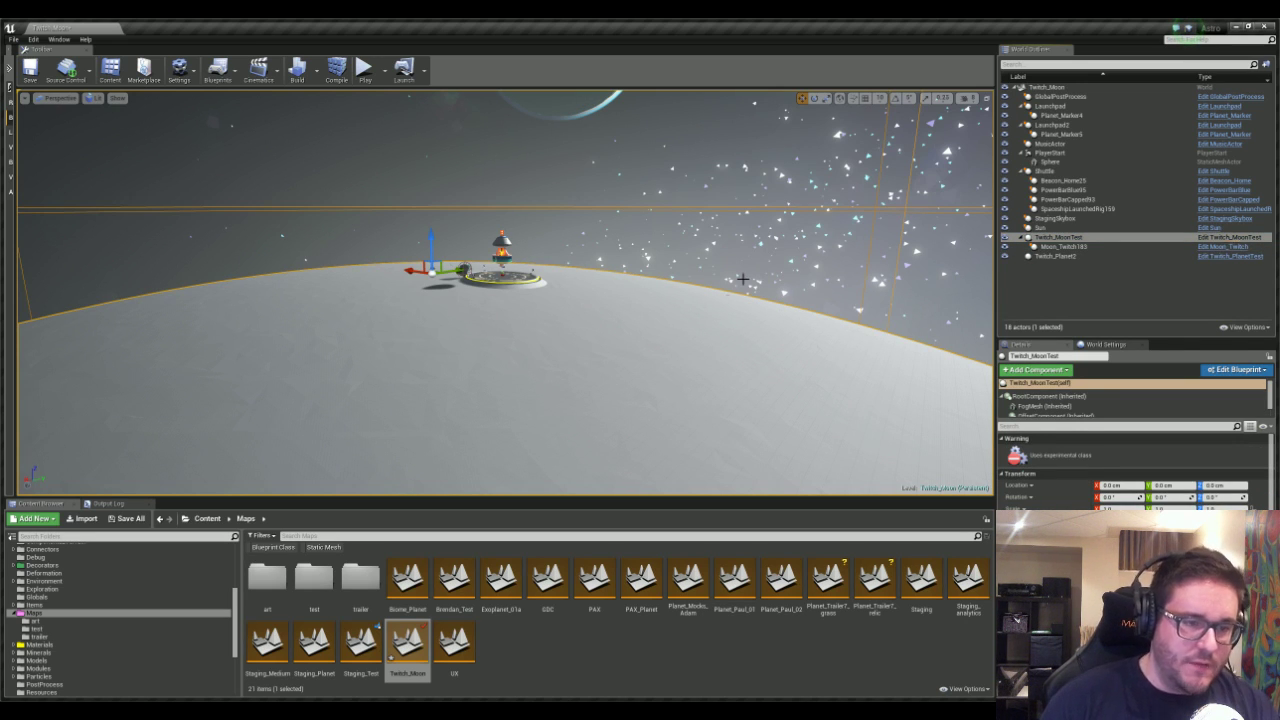
click(1229, 238)
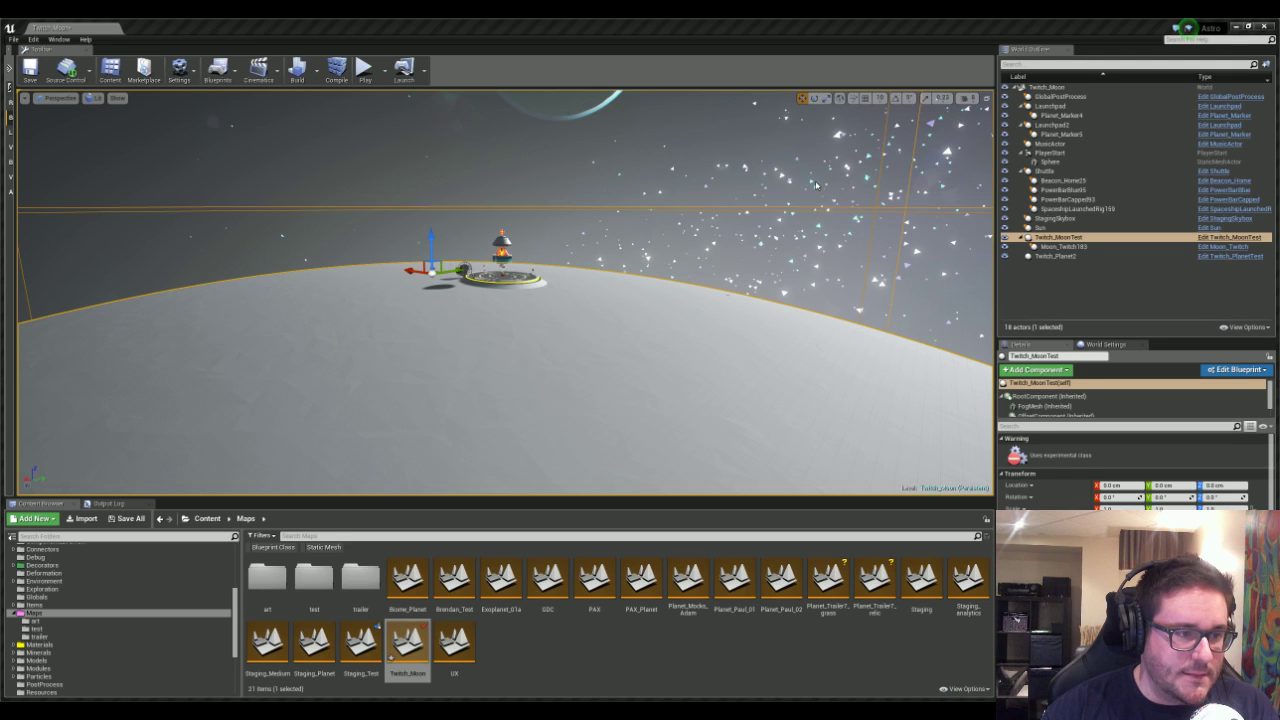
- Enlarge the level viewport, play the Twitch_Moon level and walk the astronaut across the moon's surface
drag(697, 497, 697, 597)
right_drag(643, 309, 617, 309)
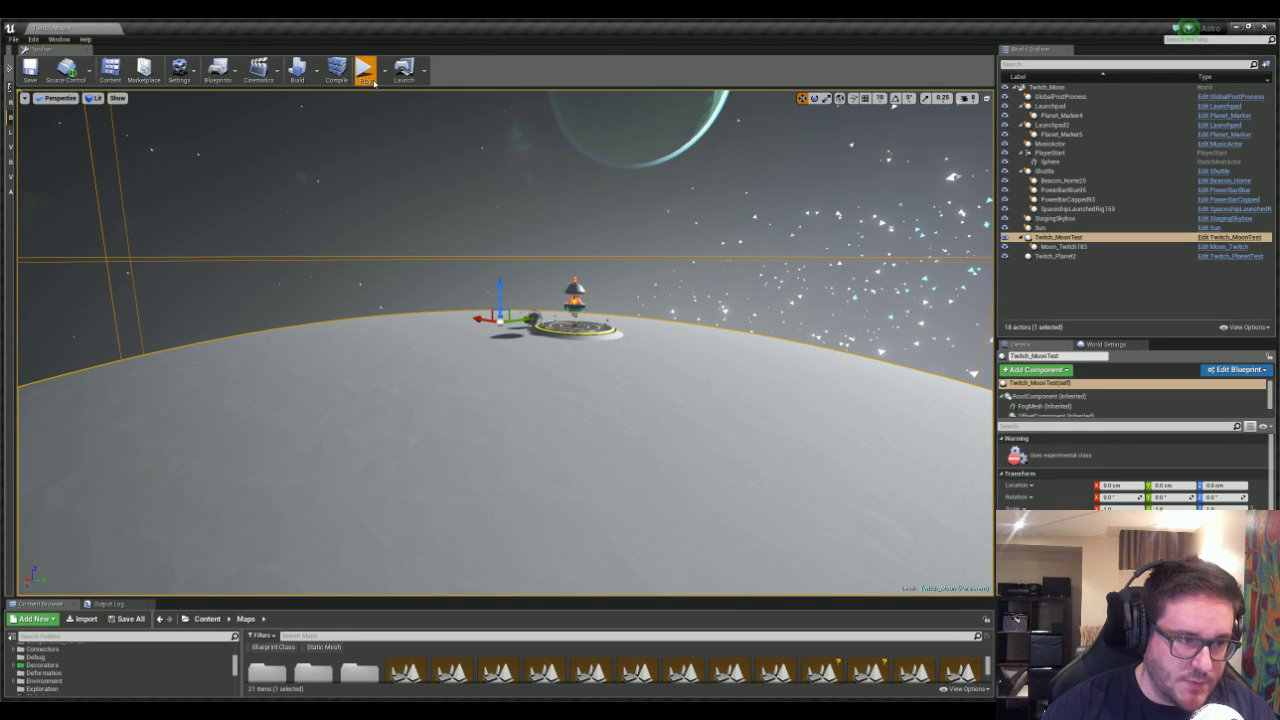
click(373, 83)
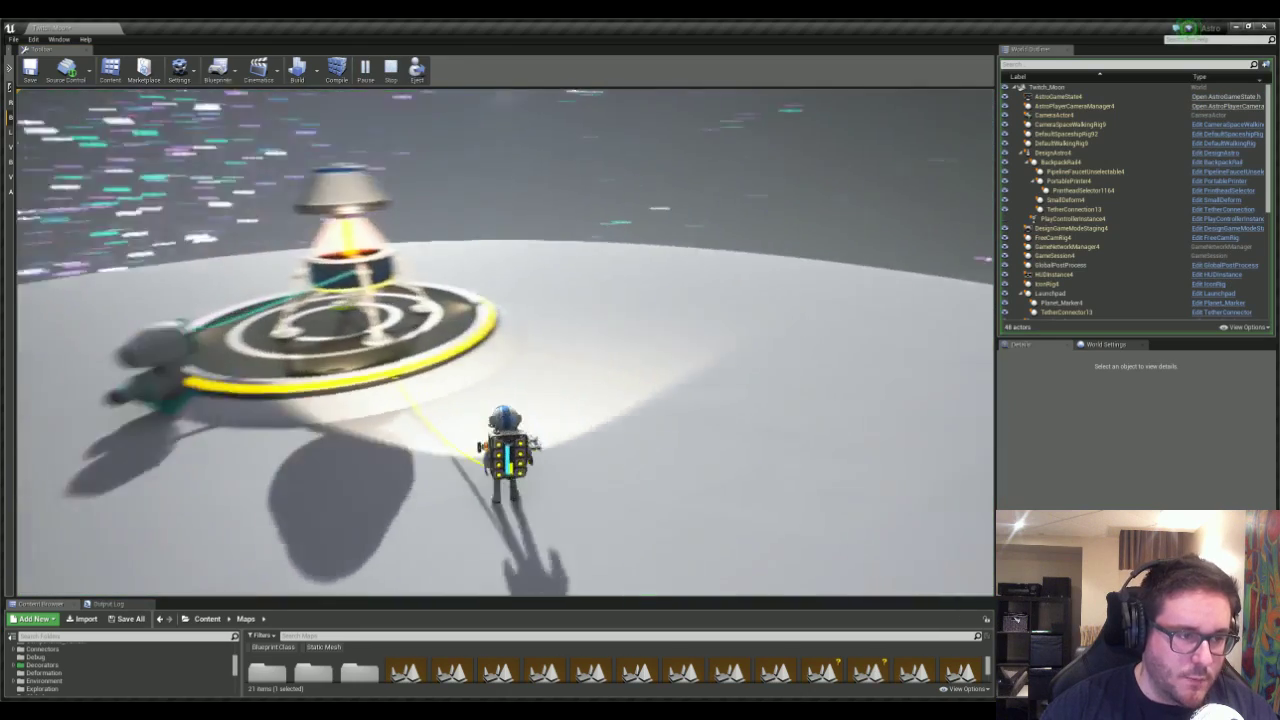
key(w)
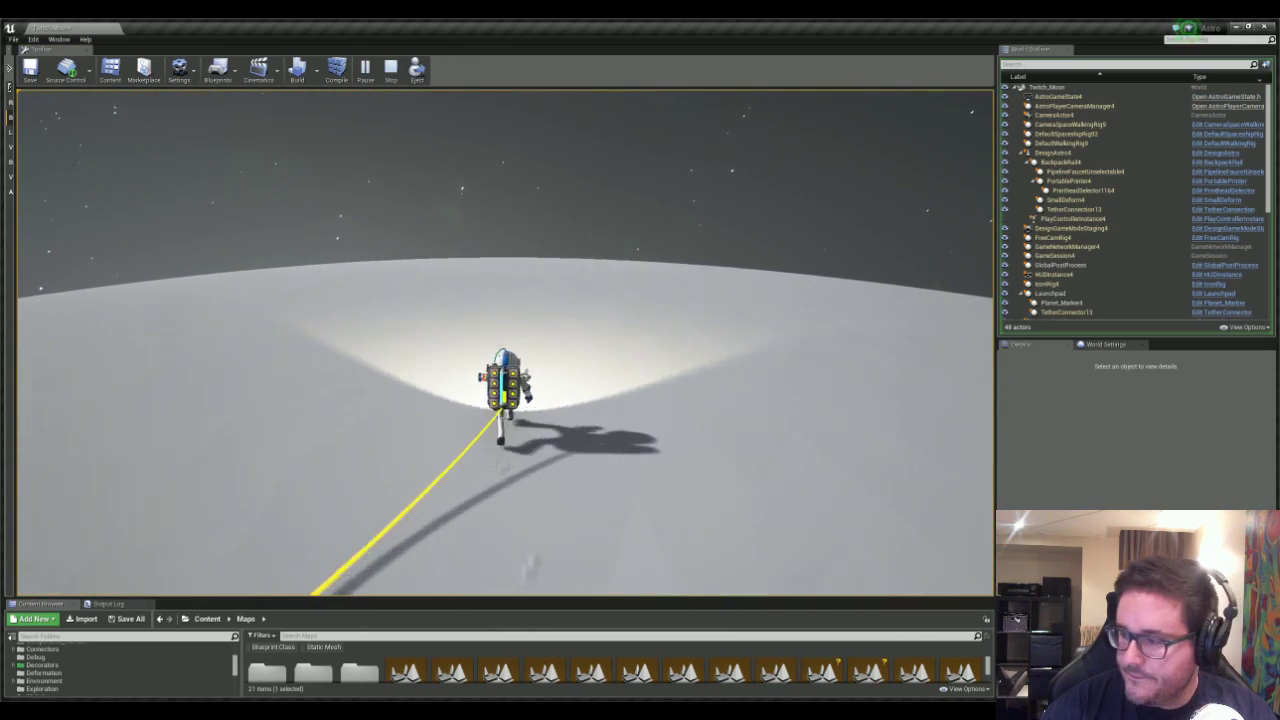
key(w)
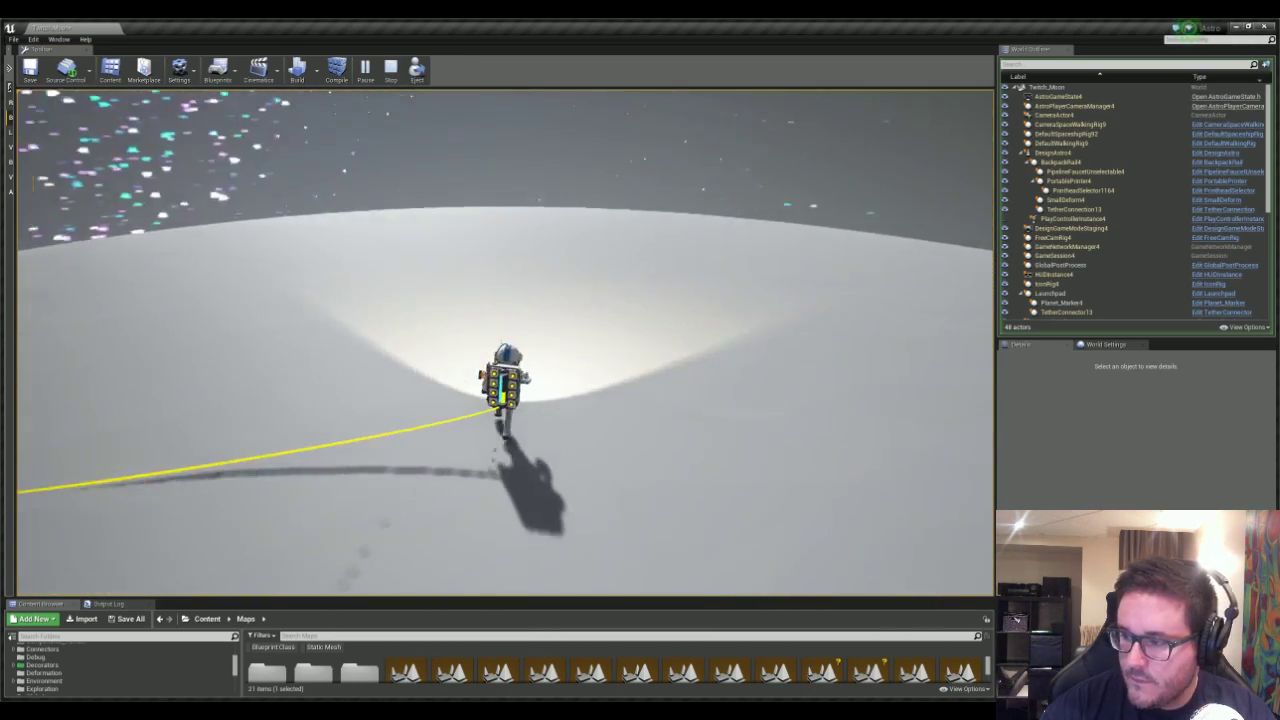
key(w)
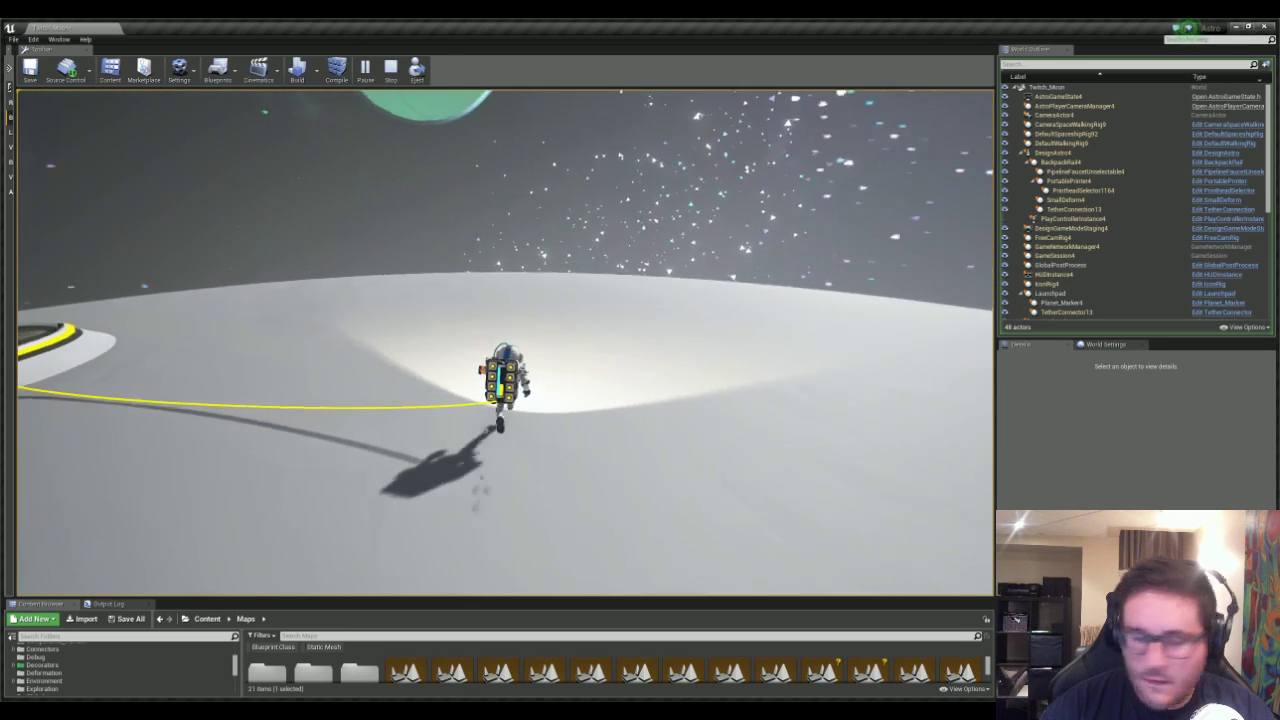
- Dig into the moon's terrain beside the launch pad with the Deform Tool to test the surface
key(e)
mouse_move(436, 292)
mouse_down()
mouse_move(499, 318)
mouse_move(600, 329)
mouse_move(575, 322)
mouse_move(700, 363)
mouse_move(777, 371)
mouse_move(529, 297)
mouse_move(337, 297)
mouse_up()
right_drag(337, 297, 390, 292)
key(w)
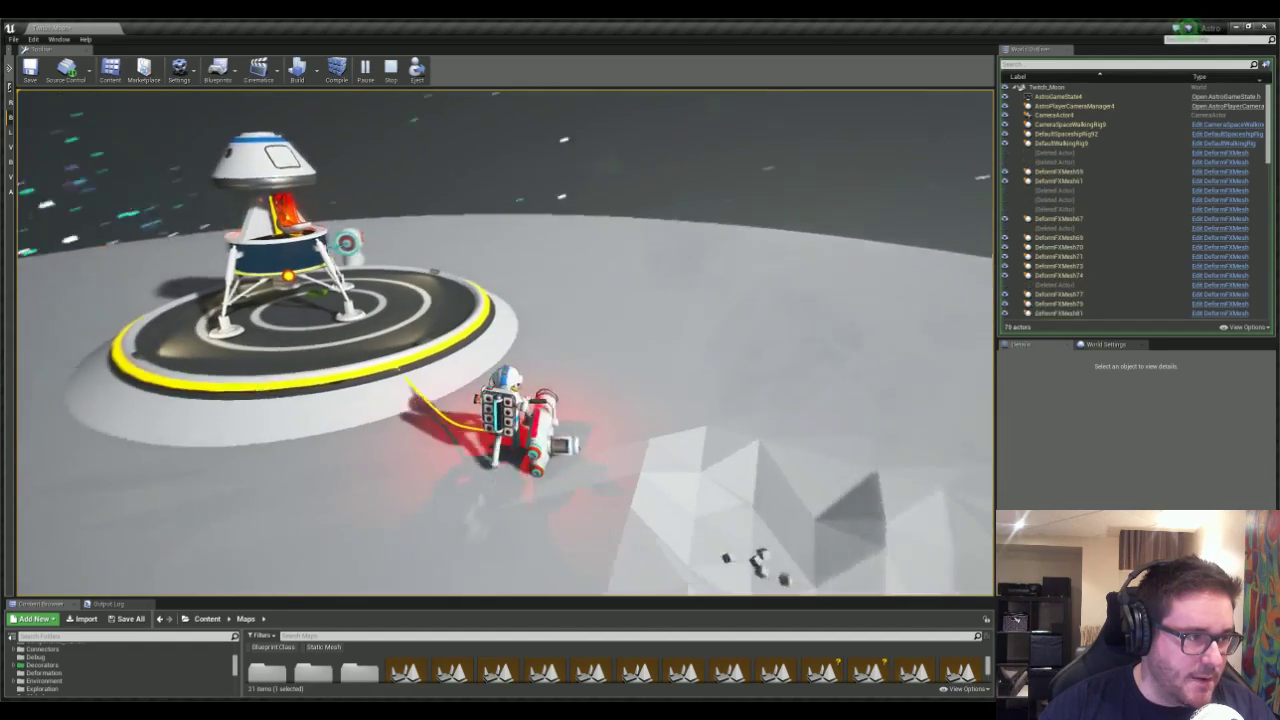
key(e)
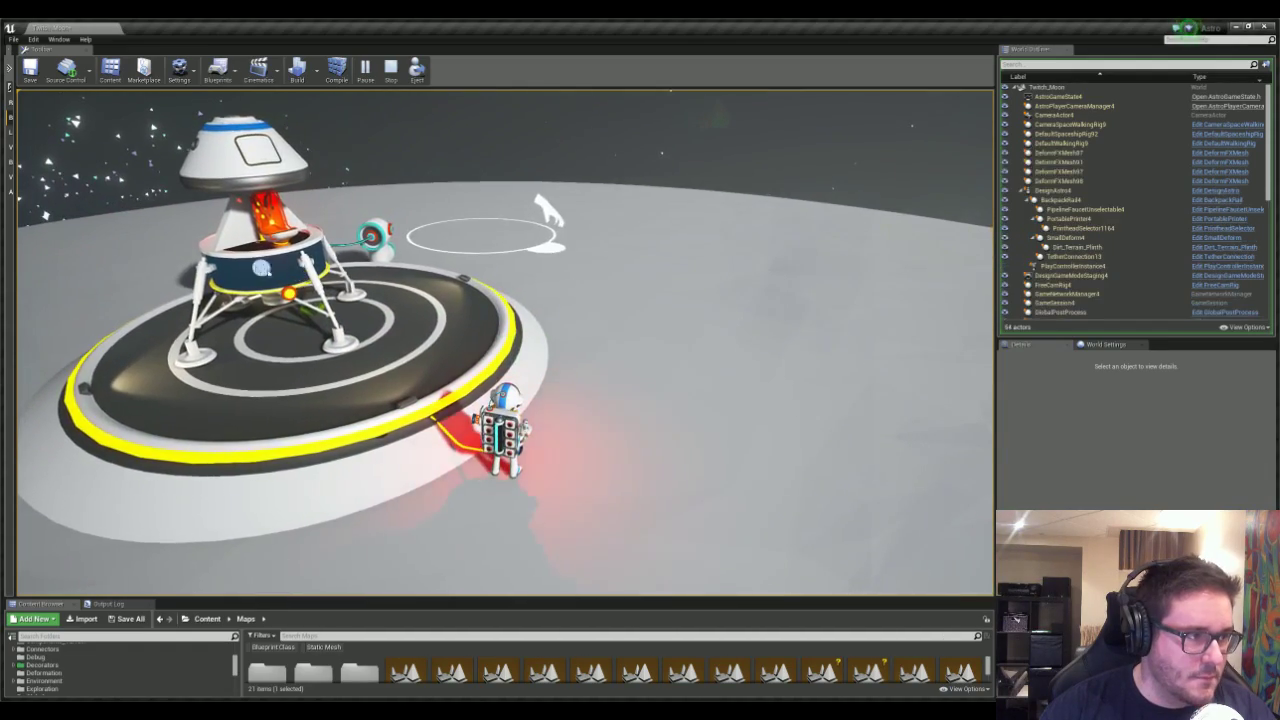
- Walk the astronaut around beside the launch pad, end the play session and frame the whole pad on the moon
right_drag(543, 209, 620, 290)
key(d)
key(w)
key(d)
right_drag(610, 180, 440, 104)
key(Escape)
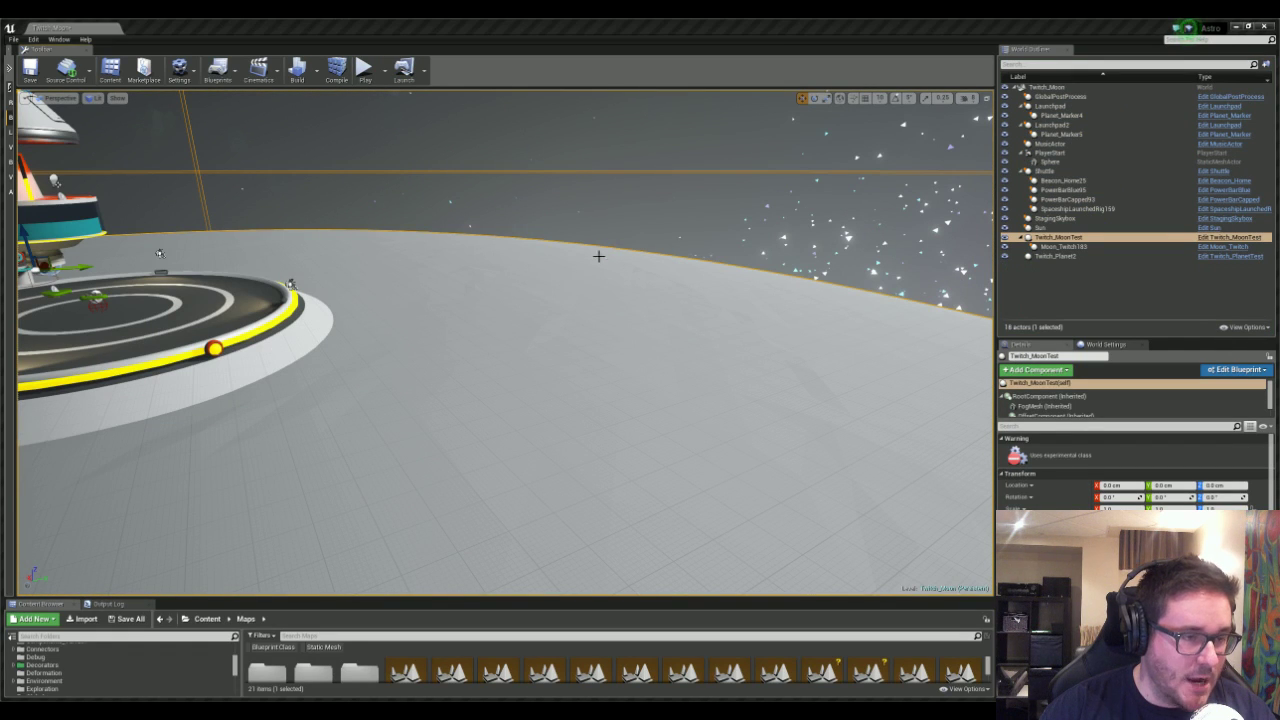
right_drag(597, 254, 492, 234)
key(s)
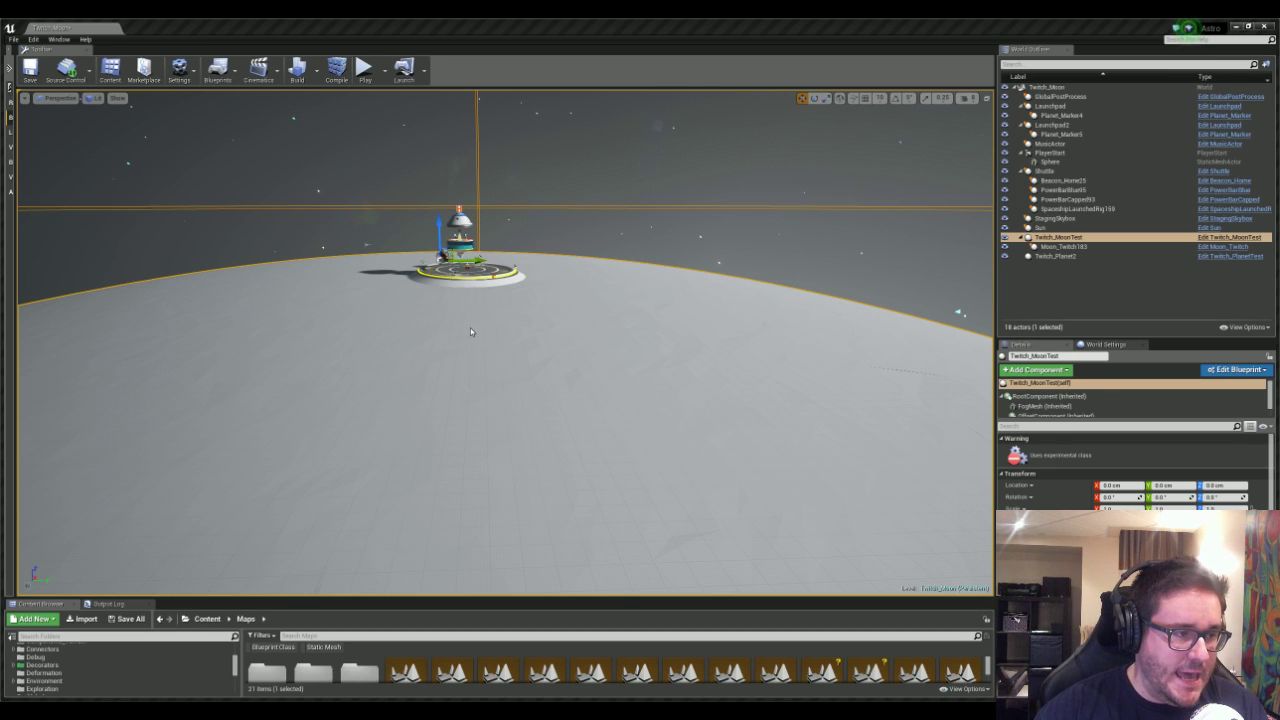
- Locate the Moon_Twitch biome in the Content Browser, enlarge the browser and open the biome asset
right_drag(474, 338, 490, 297)
key(s)
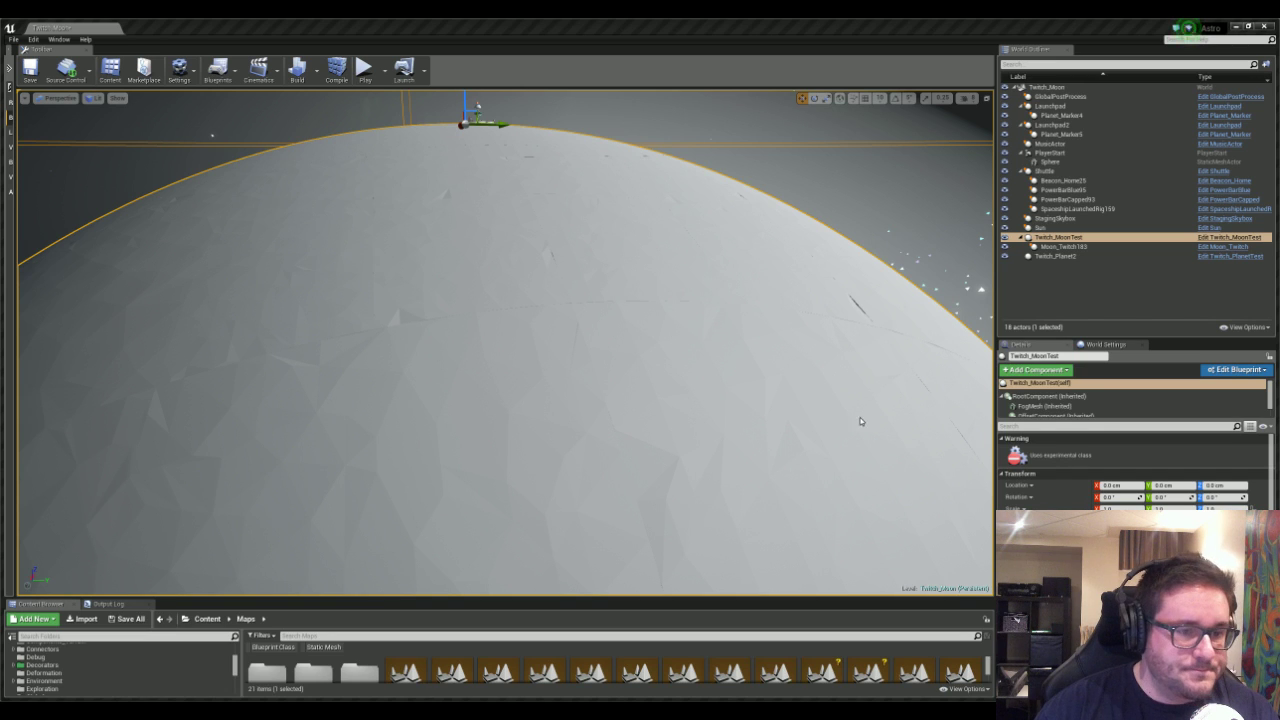
key(ctrl+b)
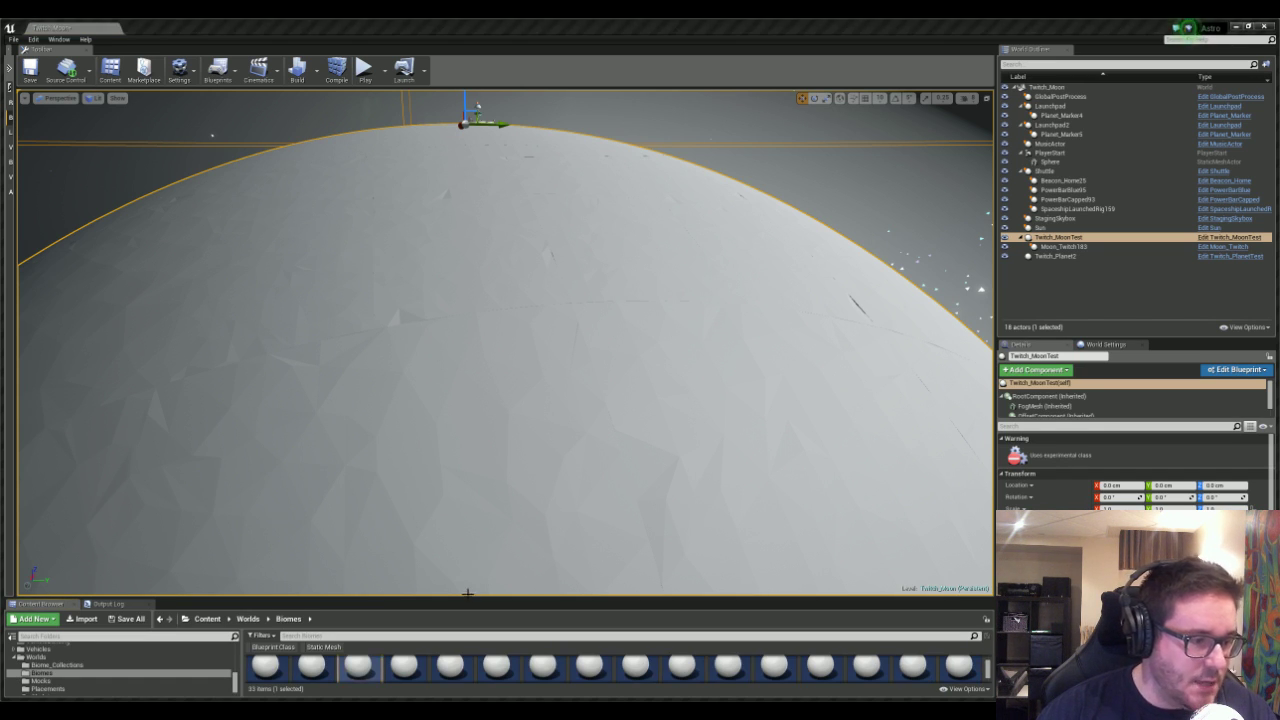
drag(420, 598, 385, 522)
double_click(370, 601)
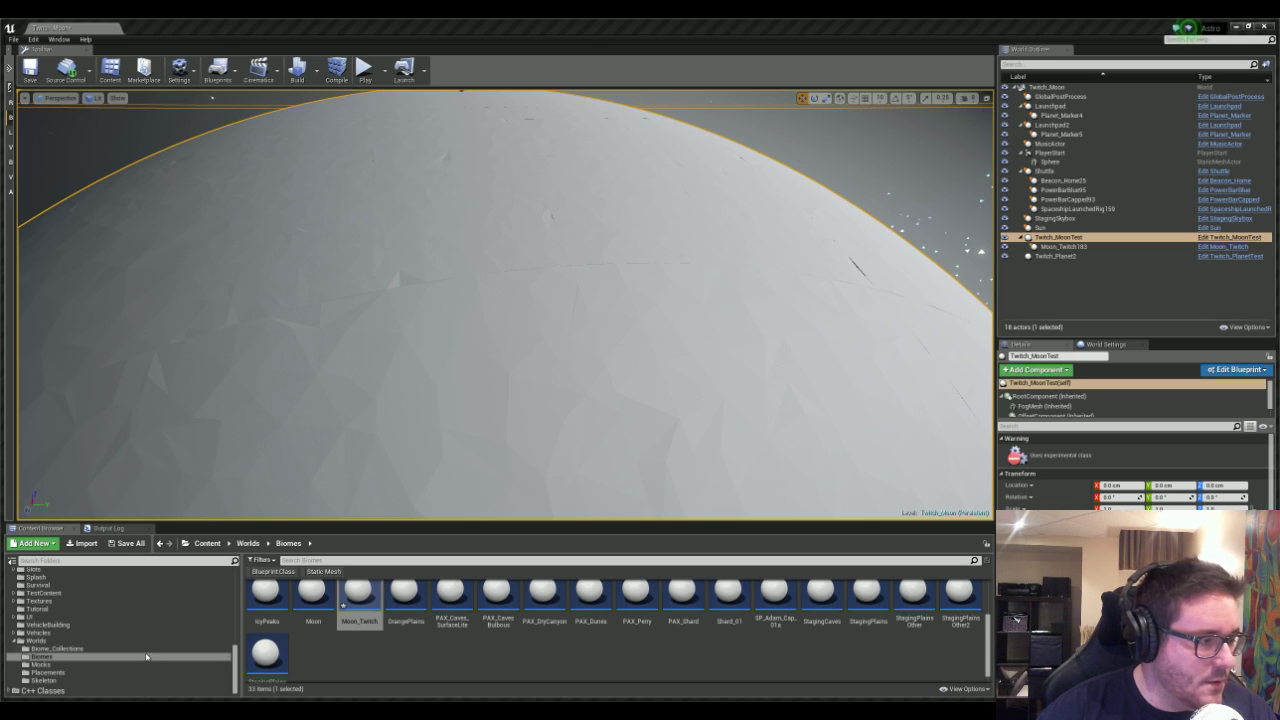
- Open the Textures folder, enlarge the Content Browser to show all its textures and select crater01_height
click(40, 600)
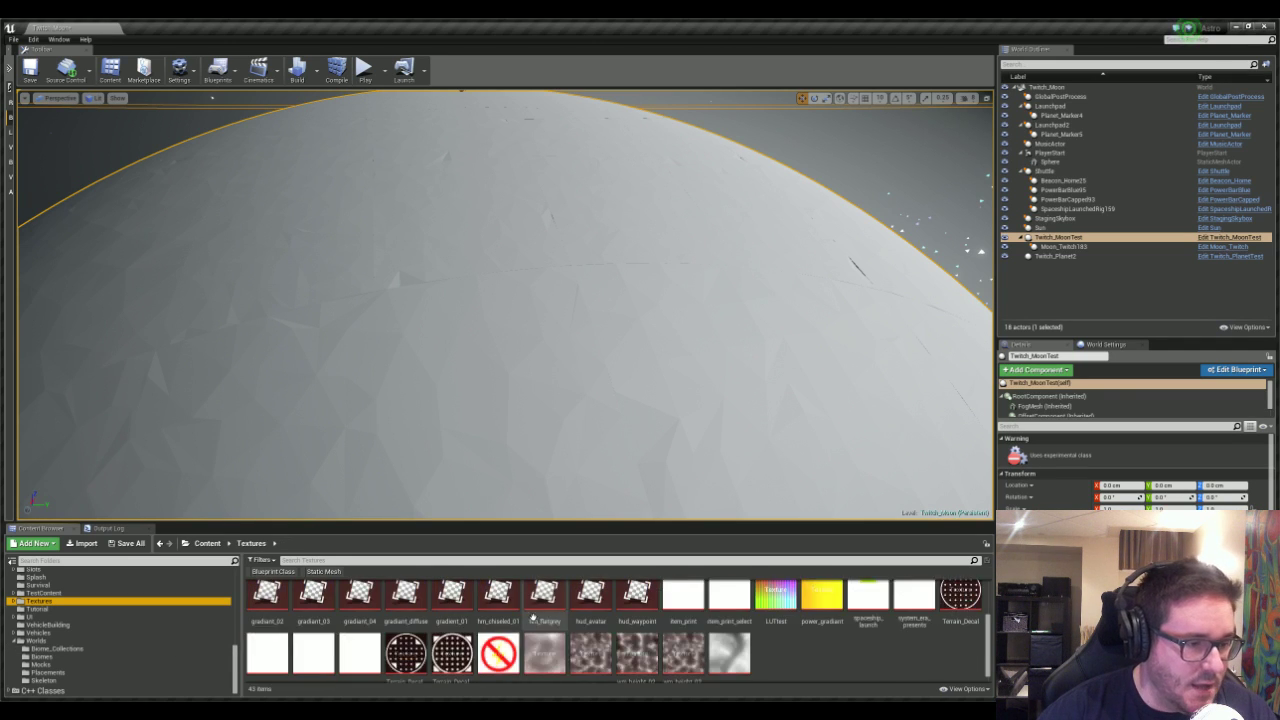
scroll(400, 665, up, 3)
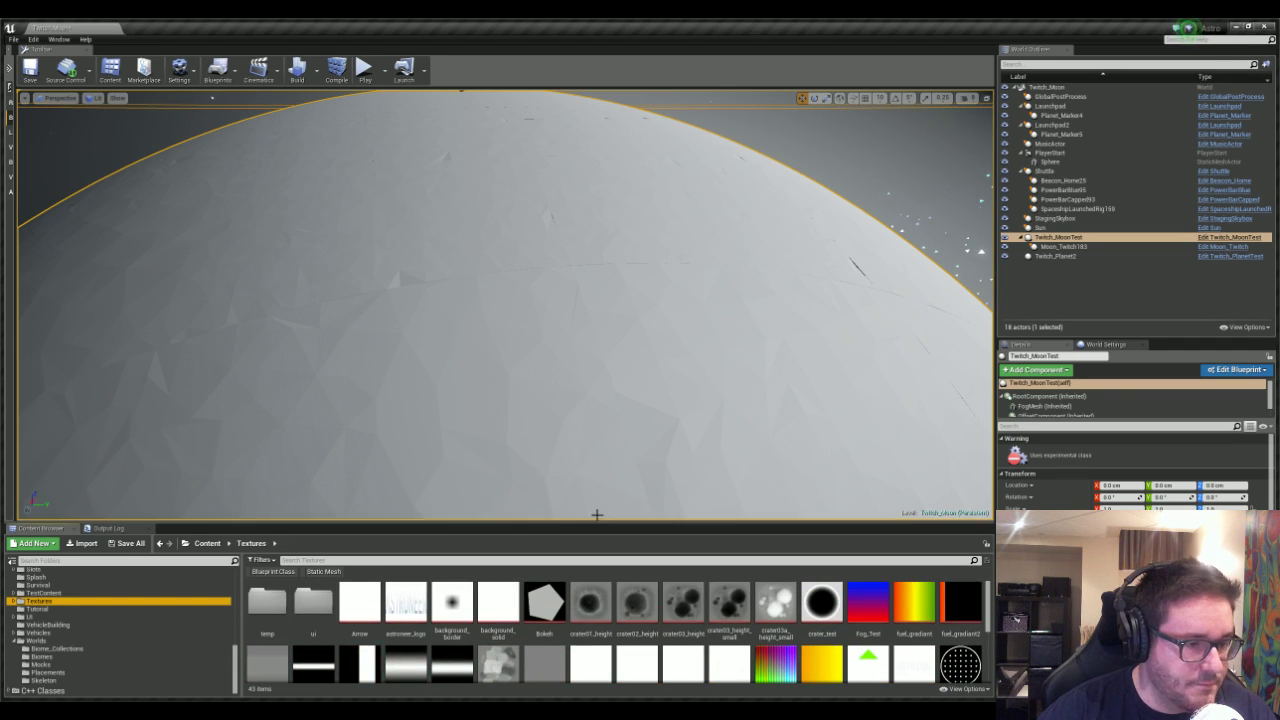
drag(600, 522, 645, 449)
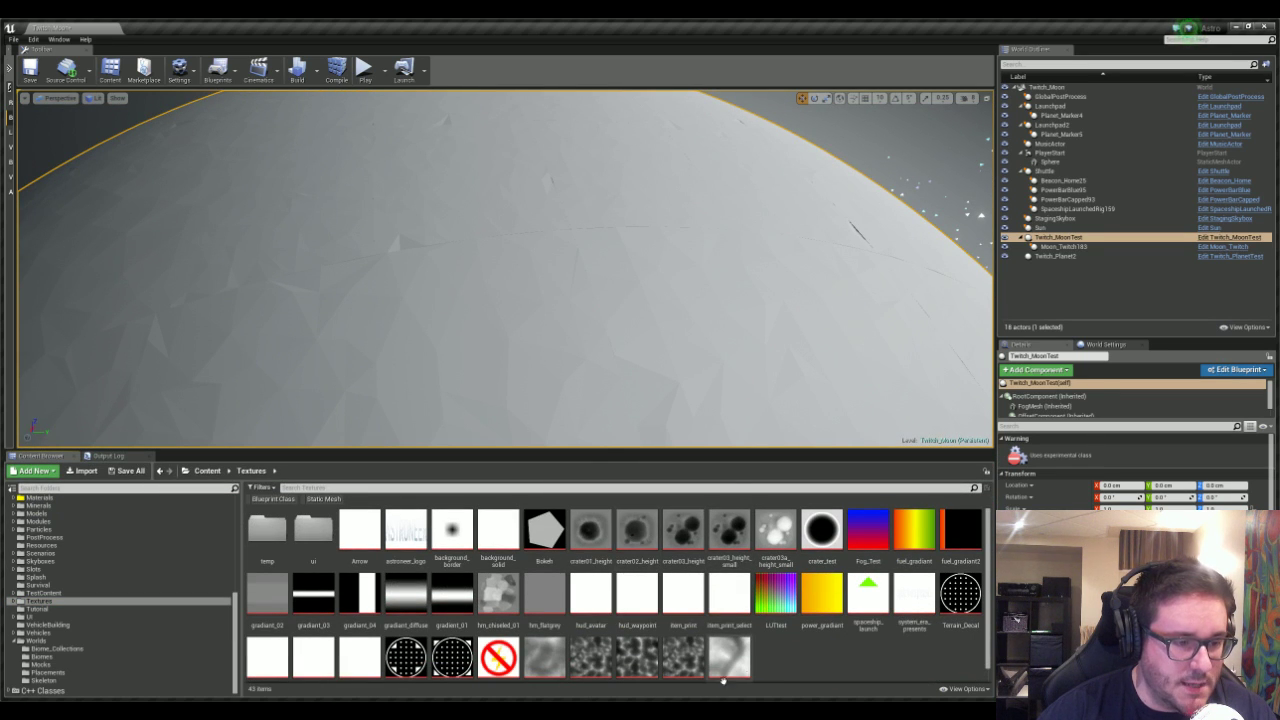
click(598, 533)
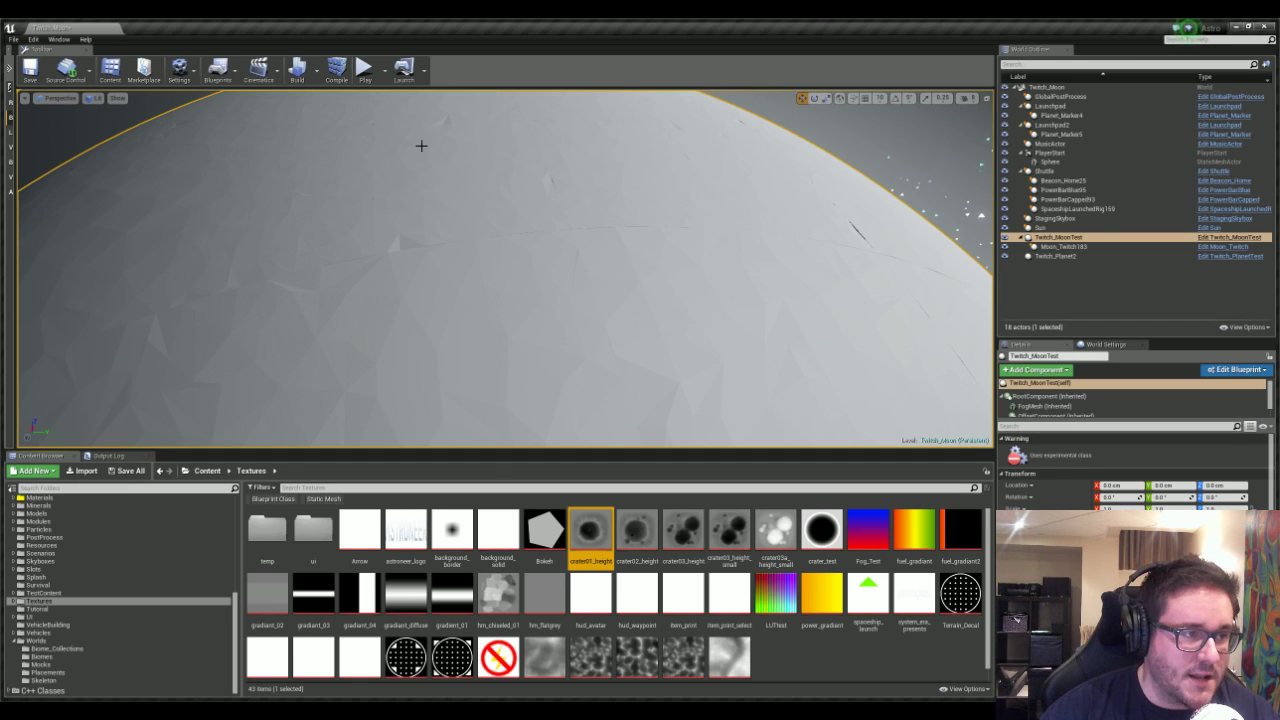
key(alt+Tab)
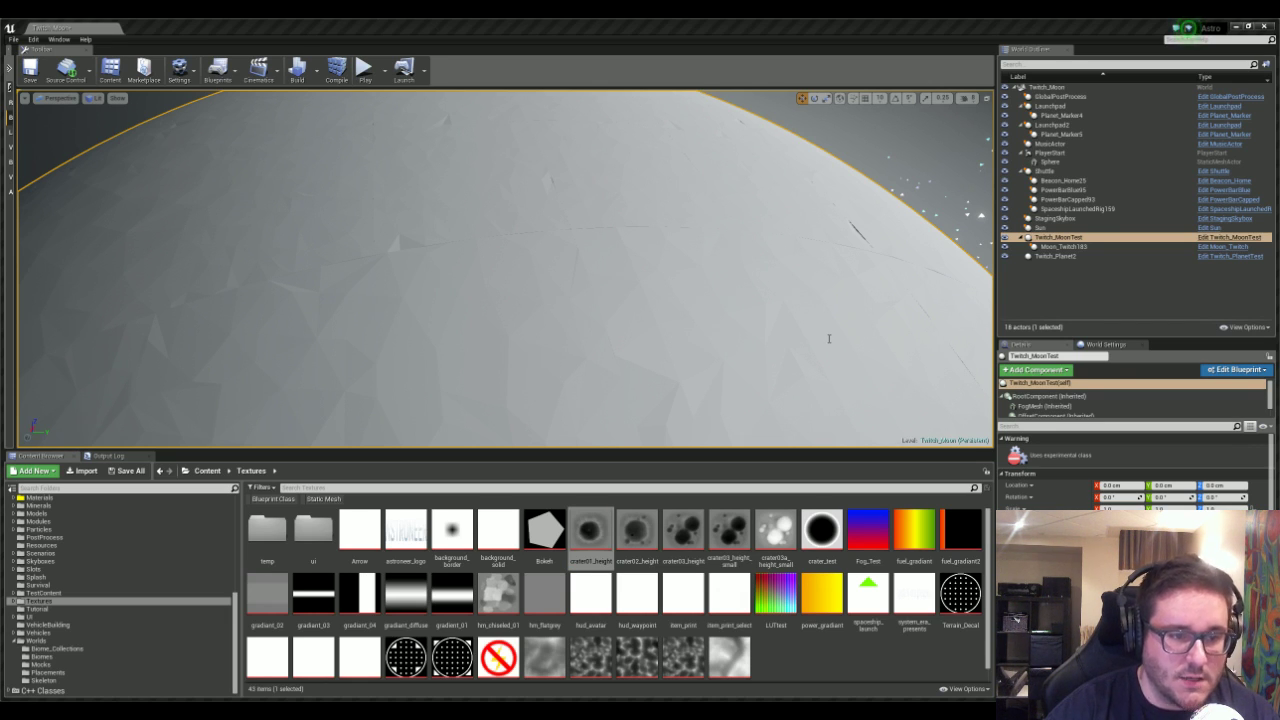
- Inspect the moon's surface and its Astro Planet properties, finishing with a view of the launch pad
key(f)
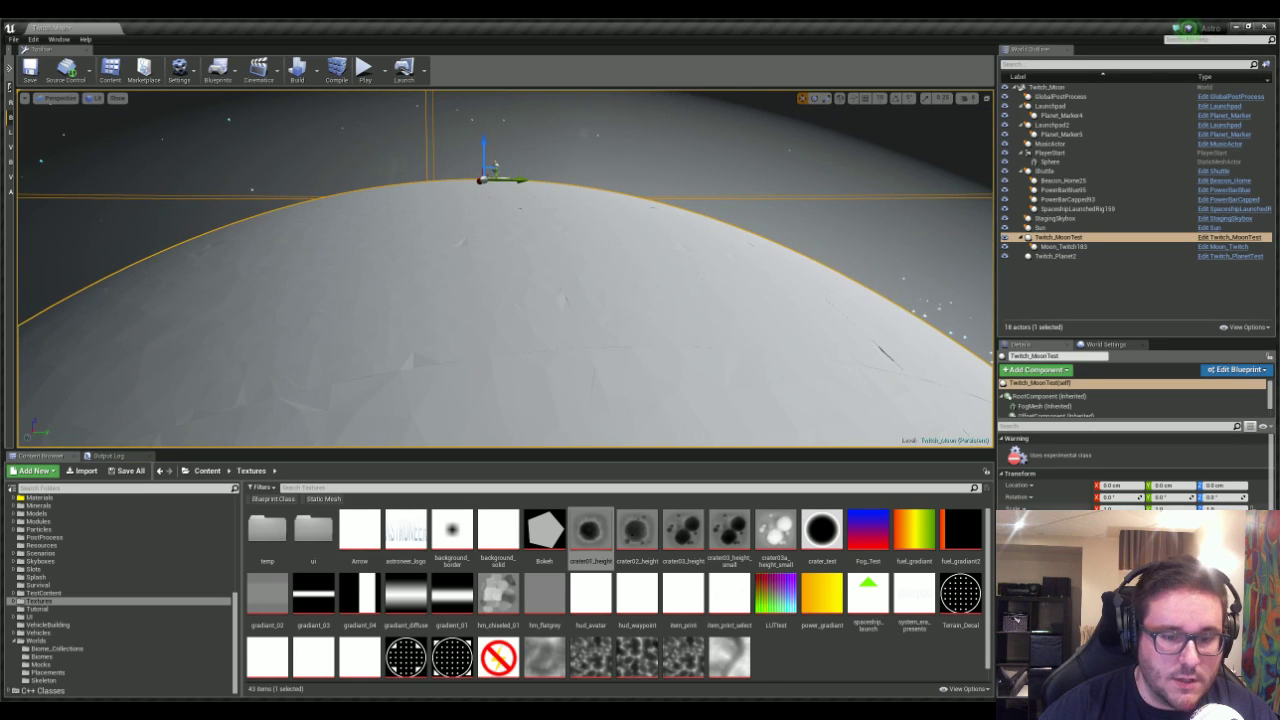
scroll(1134, 472, down, 3)
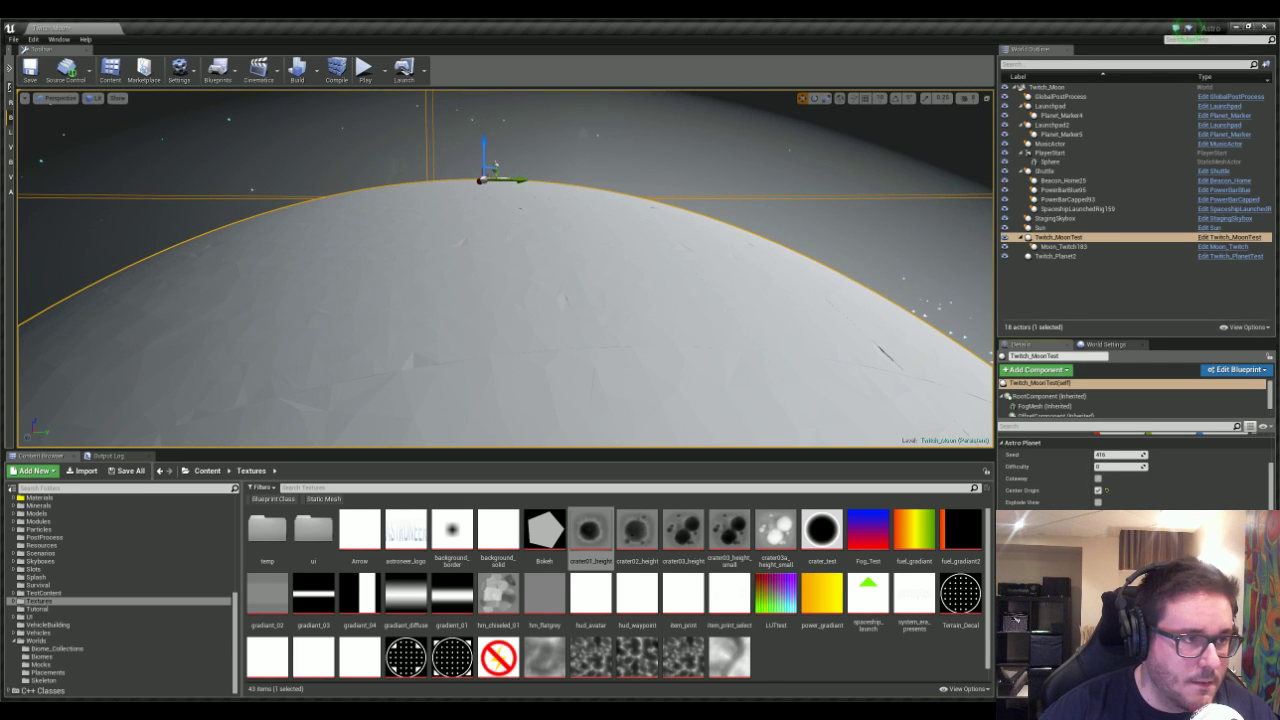
right_drag(506, 268, 515, 350)
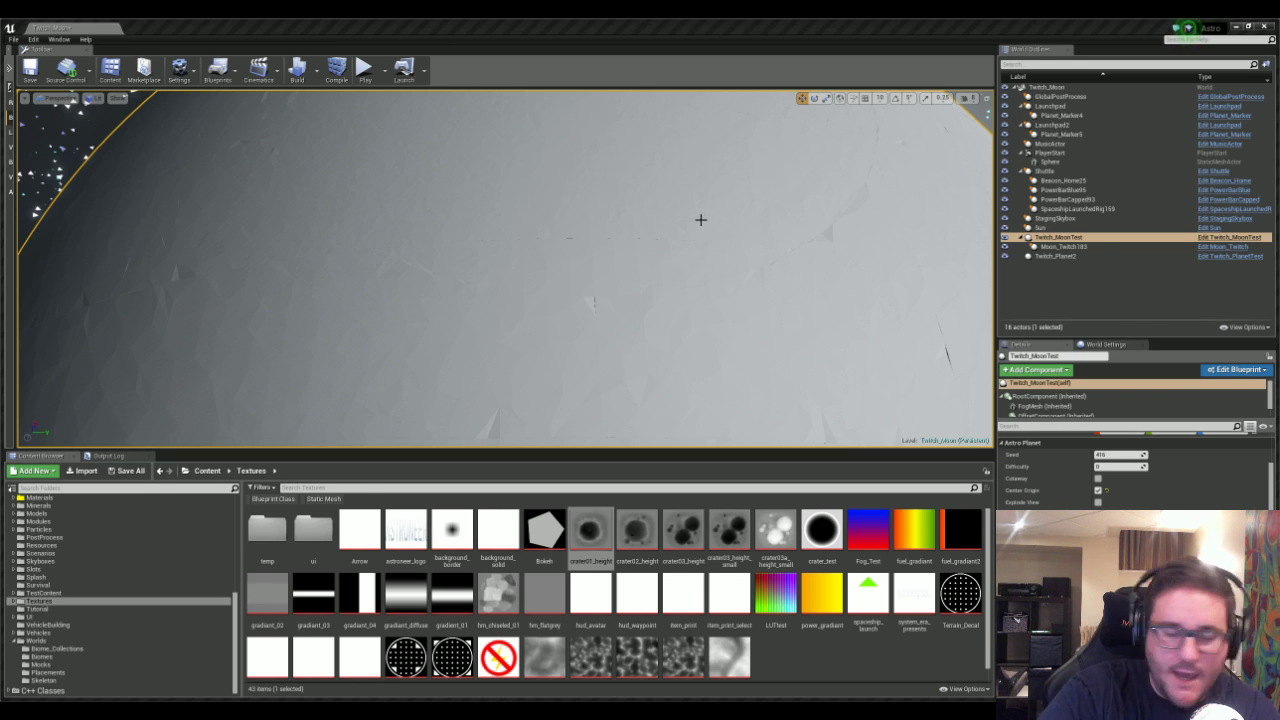
key(f)
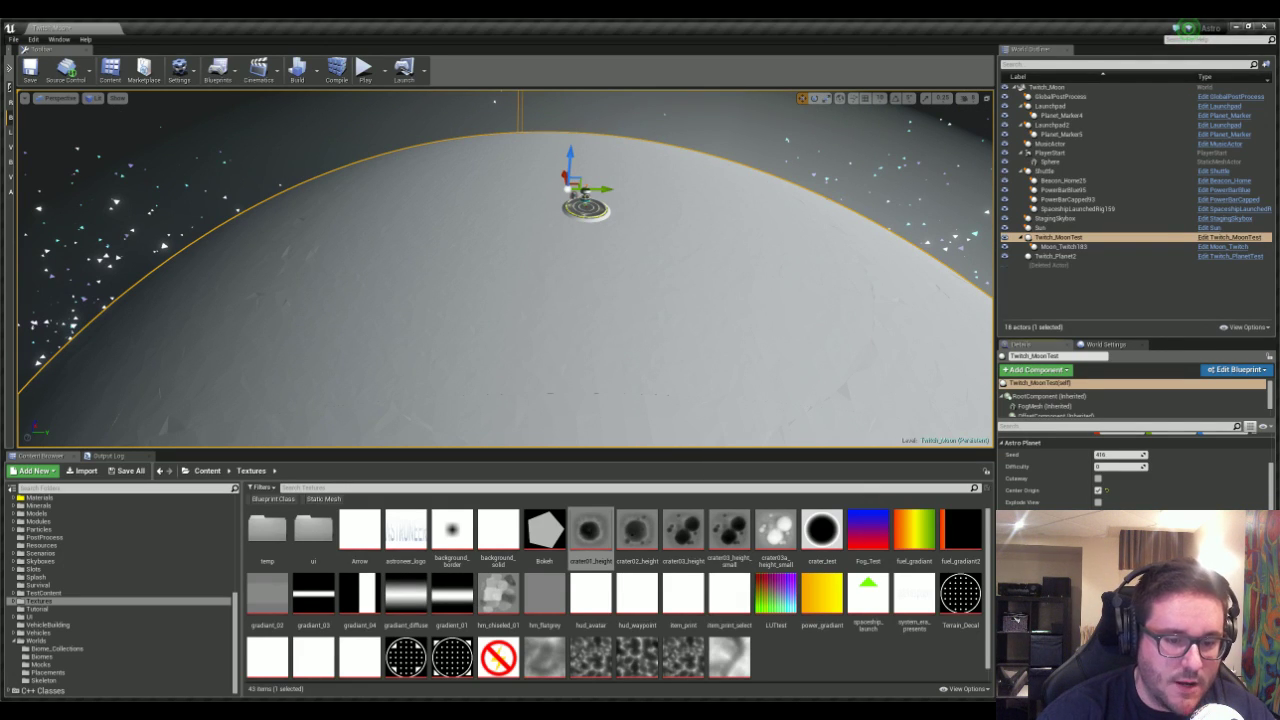
right_drag(660, 268, 740, 260)
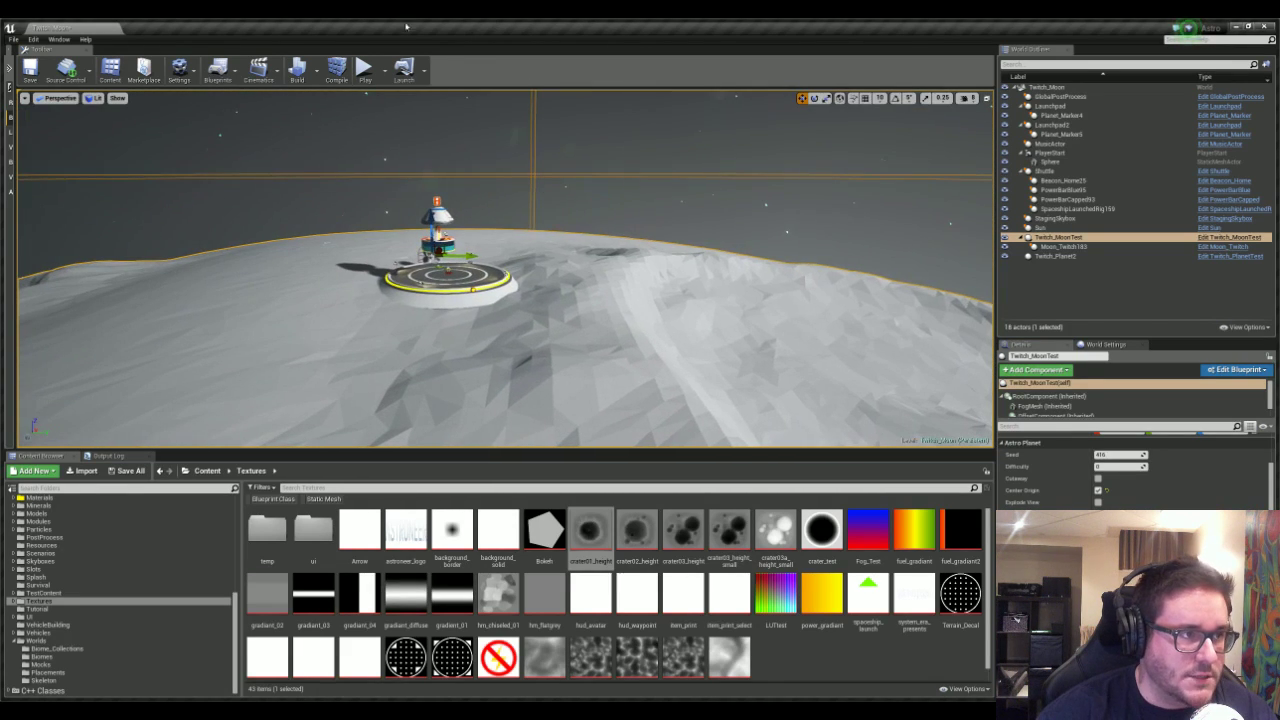
- Play the Twitch_Moon level, walk the astronaut from the launch pad around the nearby crater and end the session
click(364, 70)
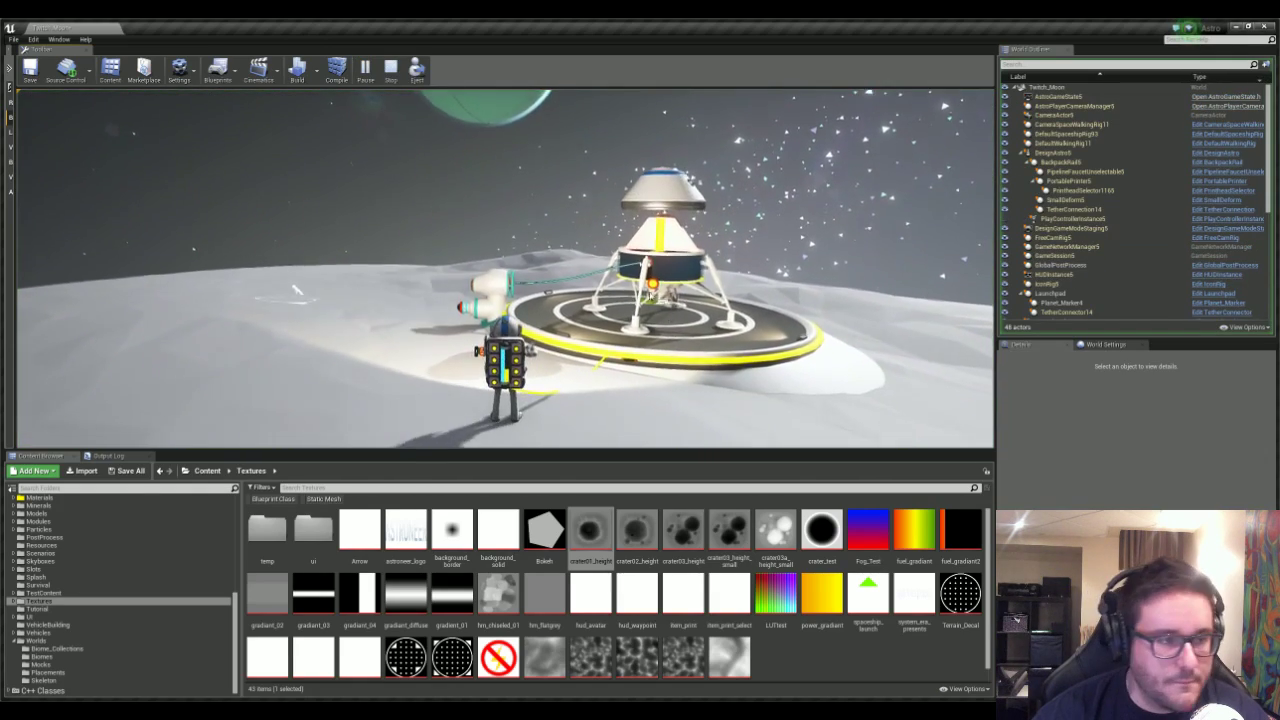
key(w)
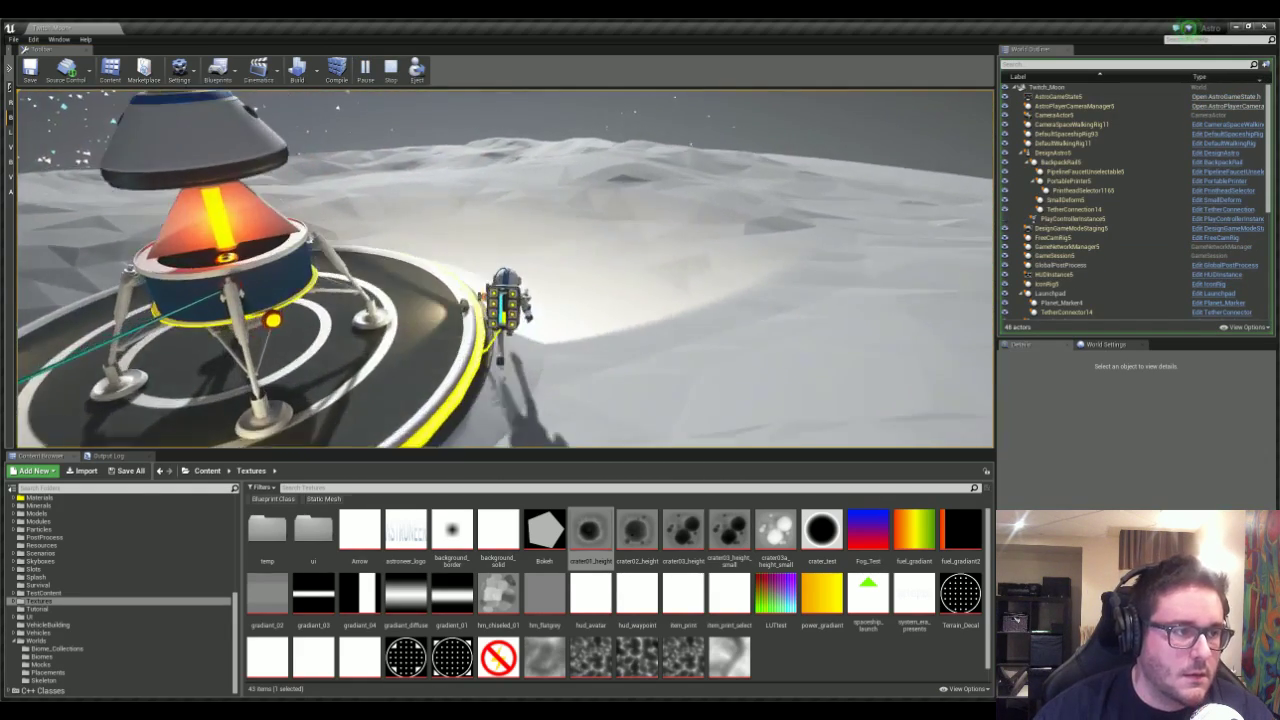
key(w)
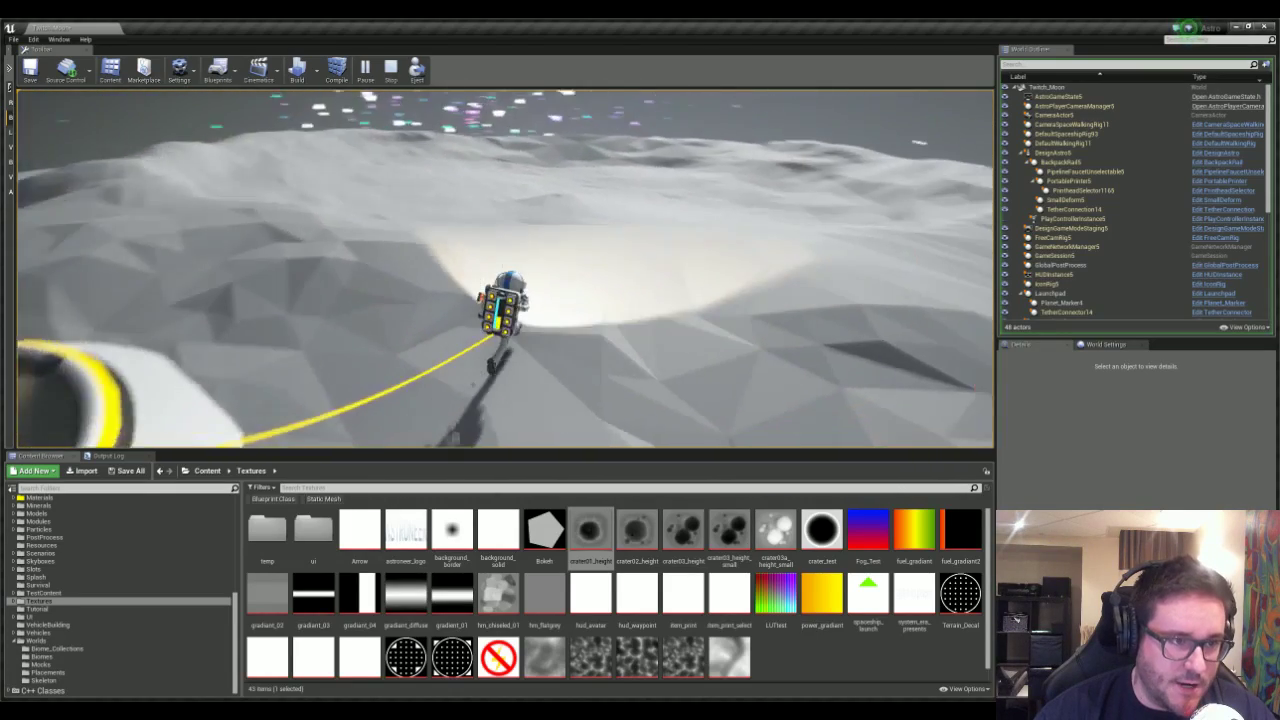
key(w)
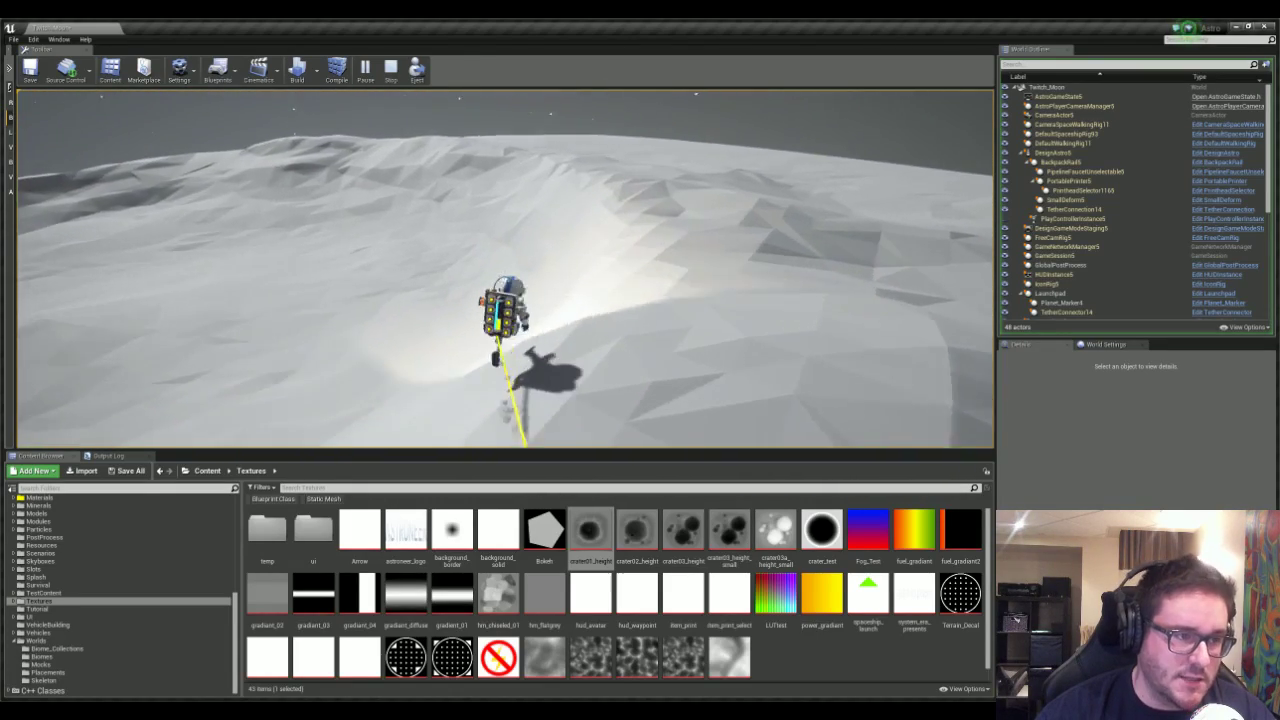
key(w)
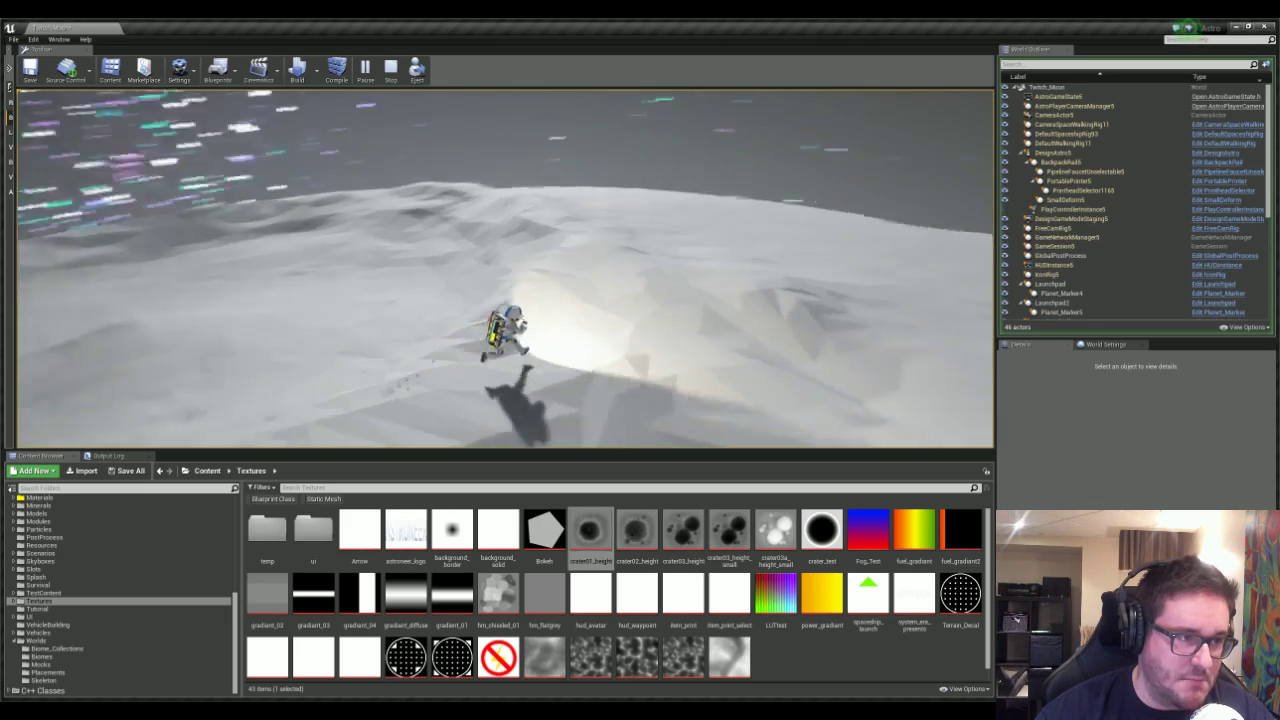
key(w)
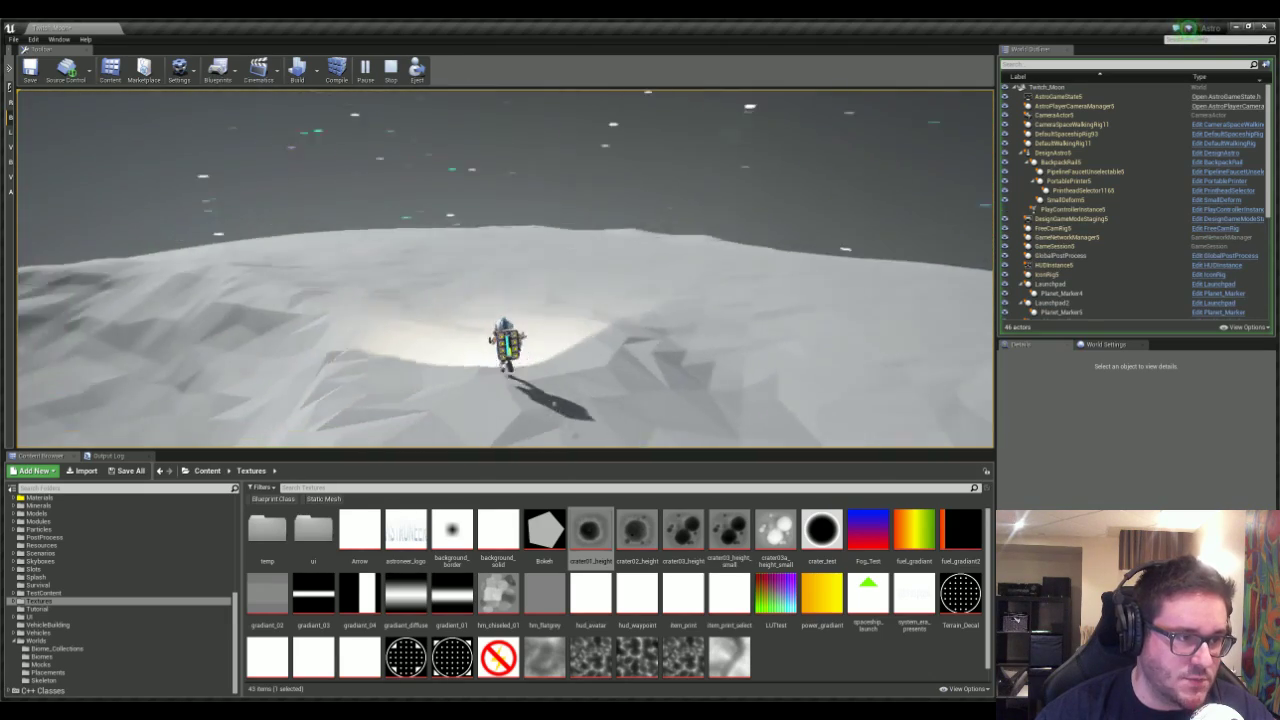
key(w)
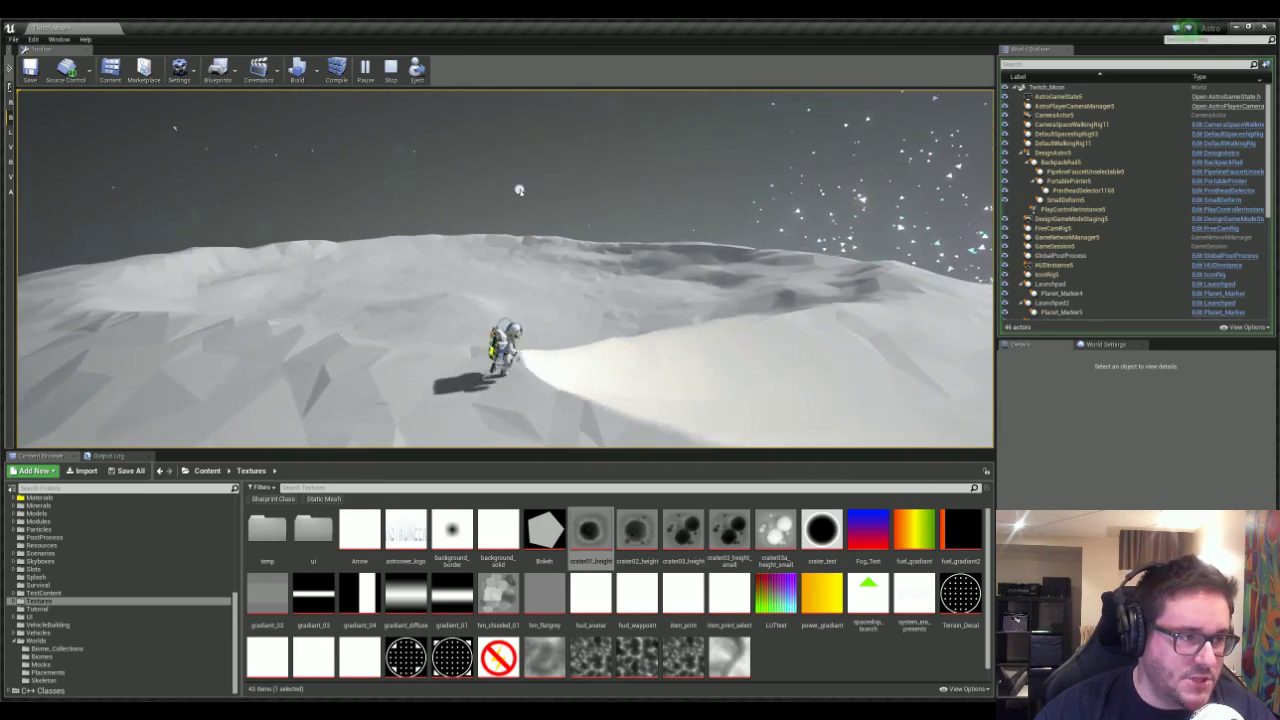
key(w)
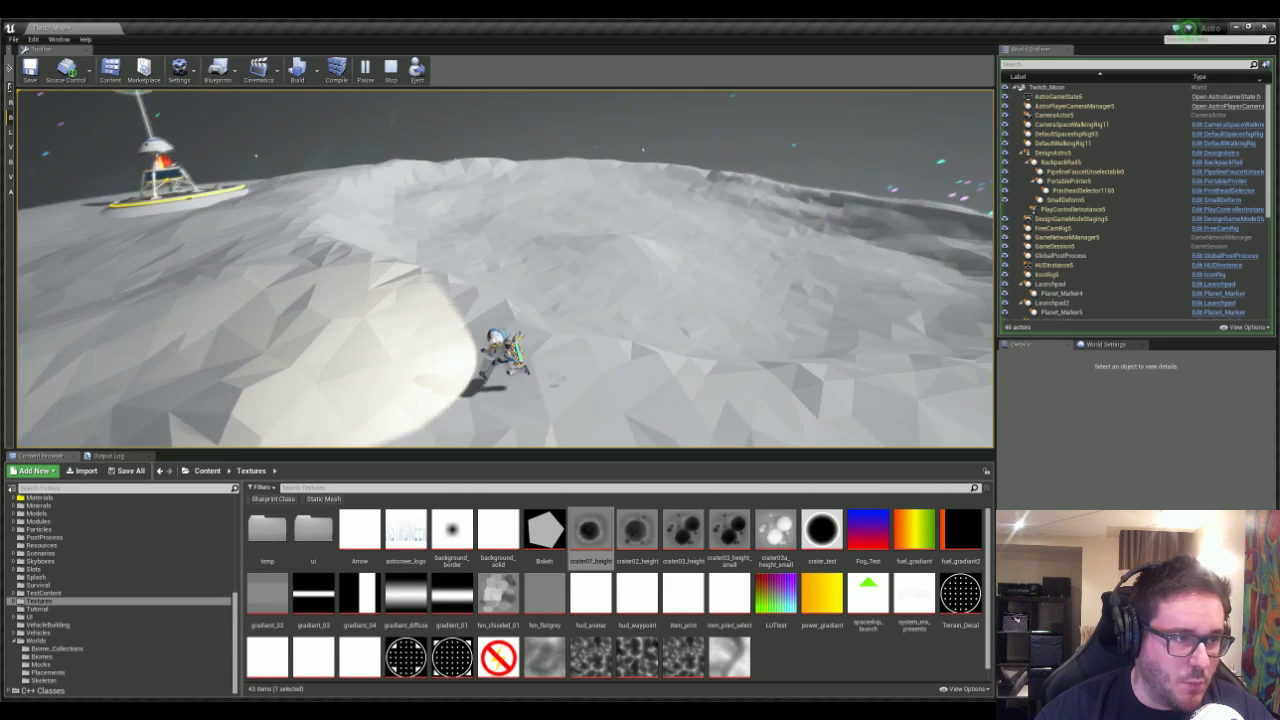
right_drag(562, 251, 582, 250)
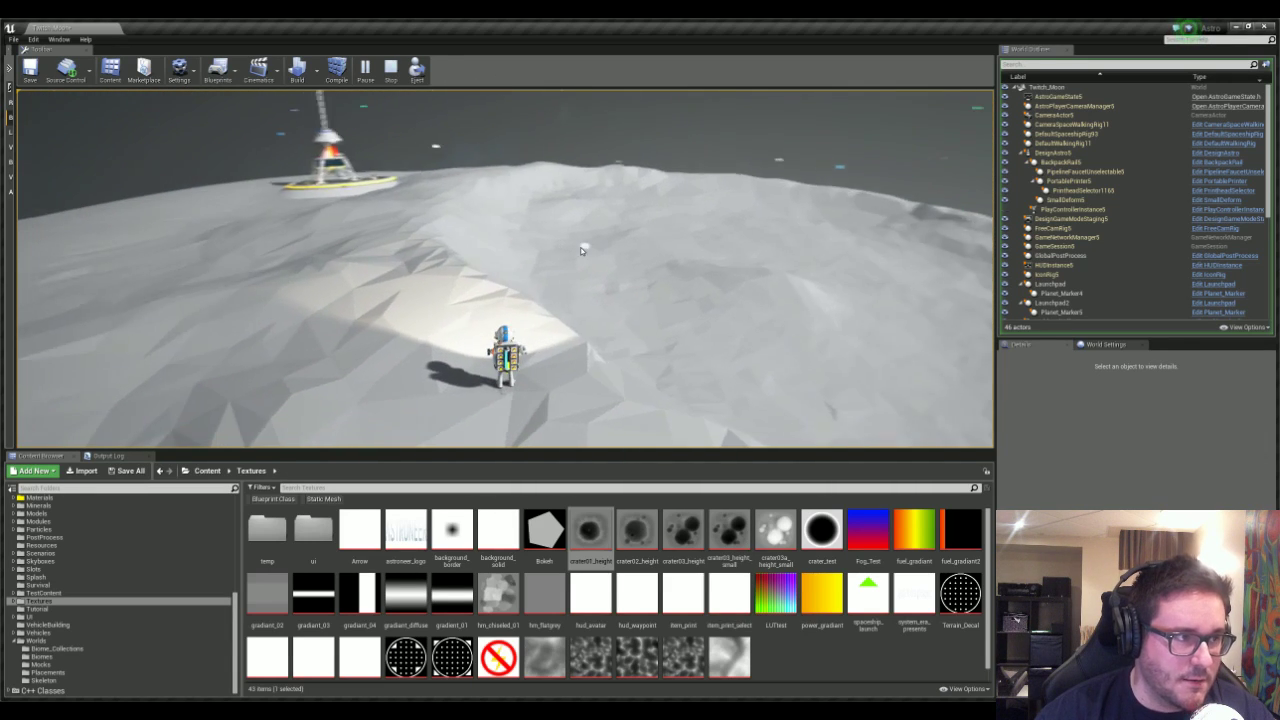
click(391, 70)
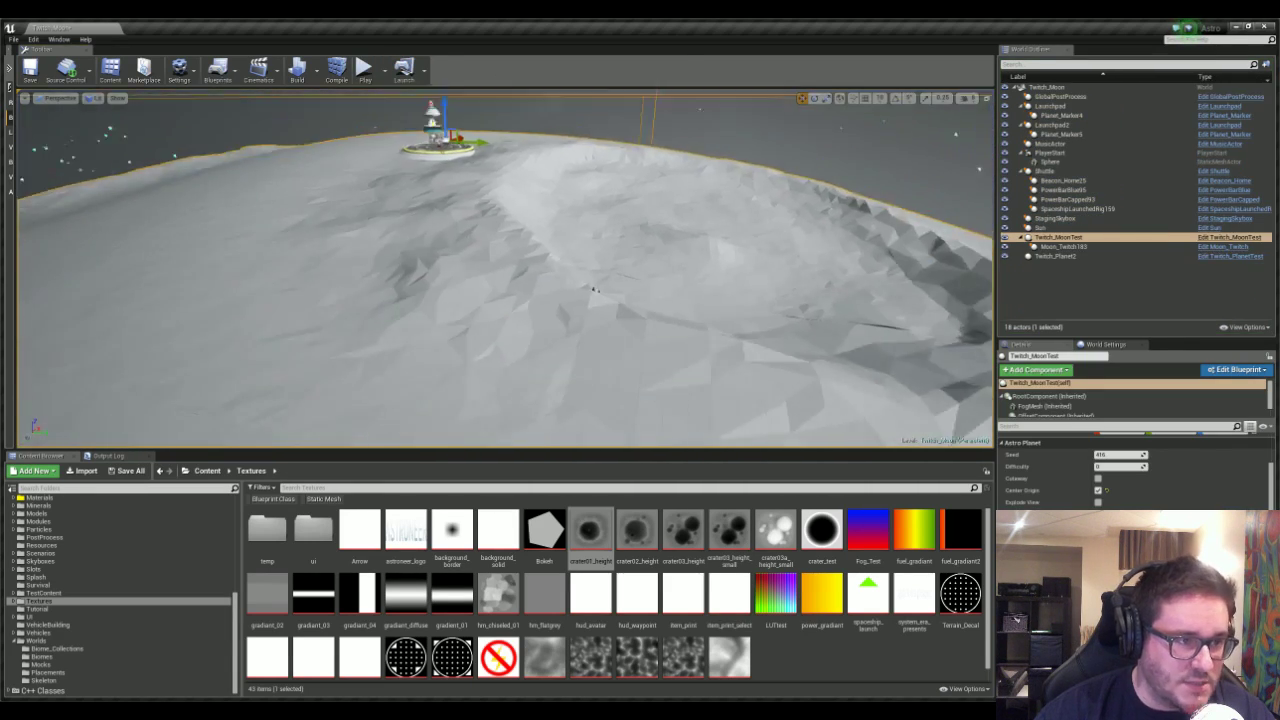
- Examine the moon's large crater, select the smooth grey noise texture beside the red prohibition-sign texture and view the launch pad
right_drag(505, 268, 538, 277)
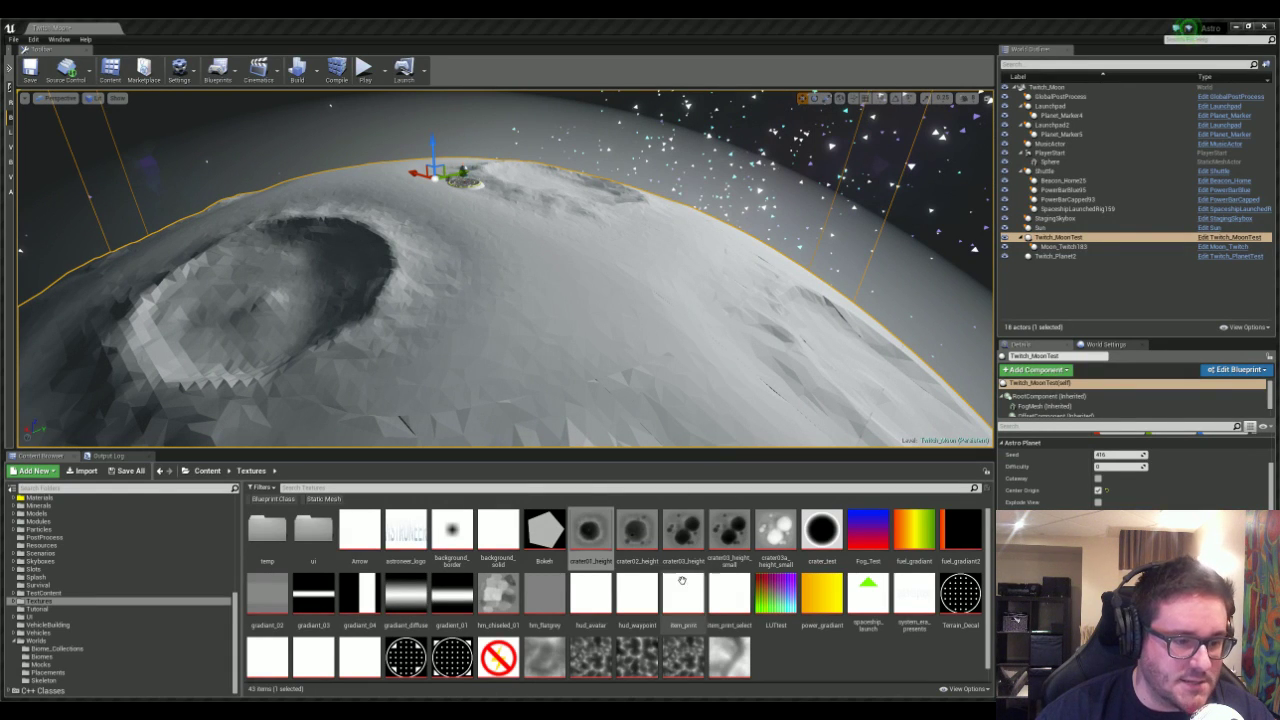
click(541, 662)
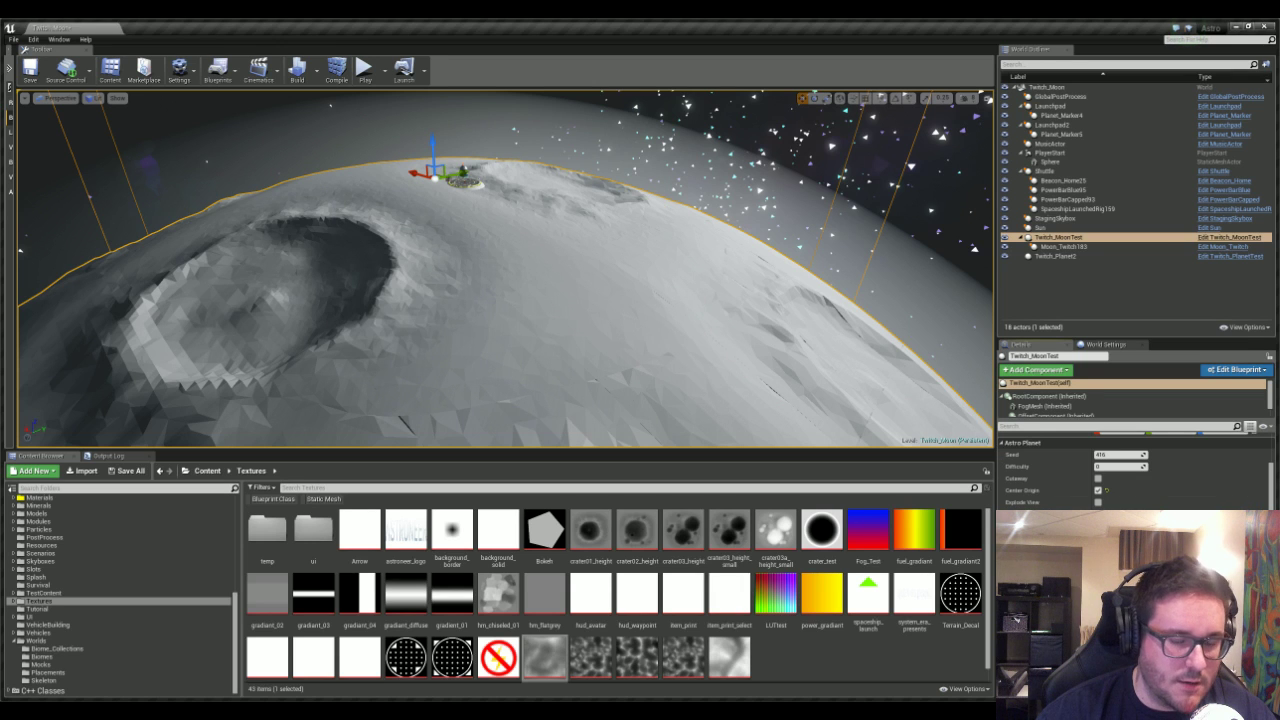
key(w)
right_drag(609, 237, 530, 264)
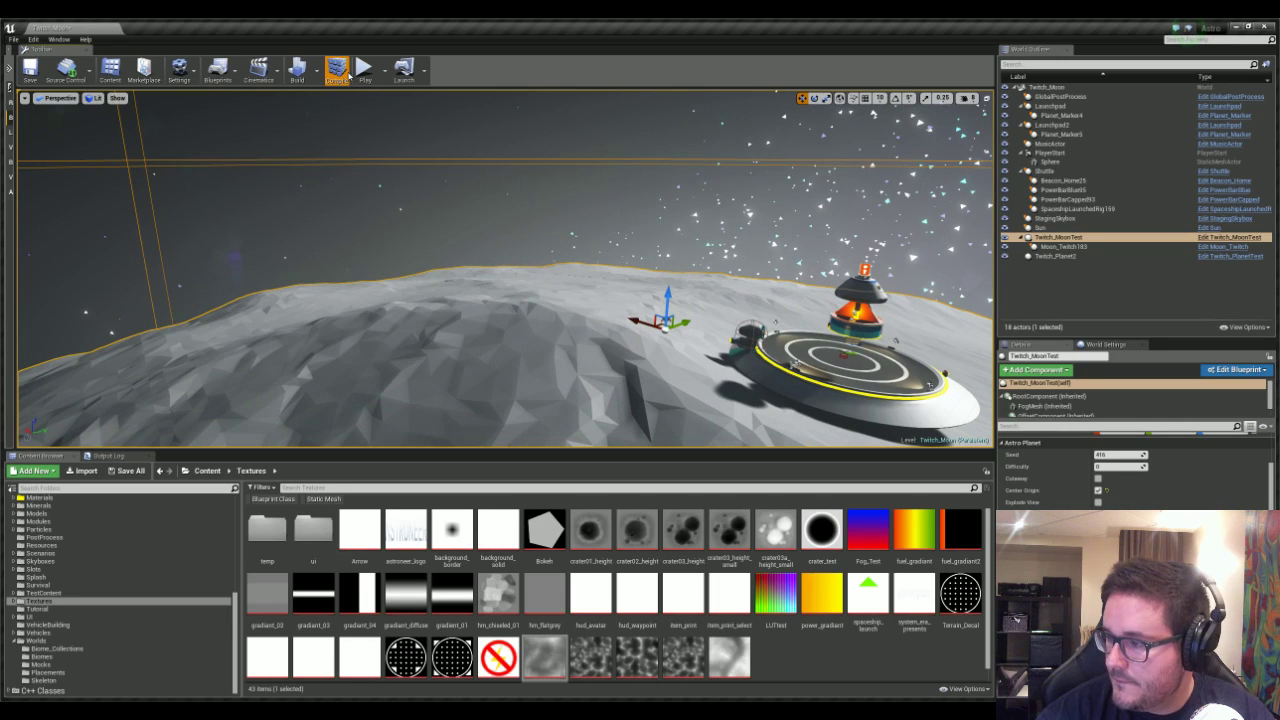
- Compile the game code, play the level and walk the astronaut across the moon's hills around the launch pad
click(347, 74)
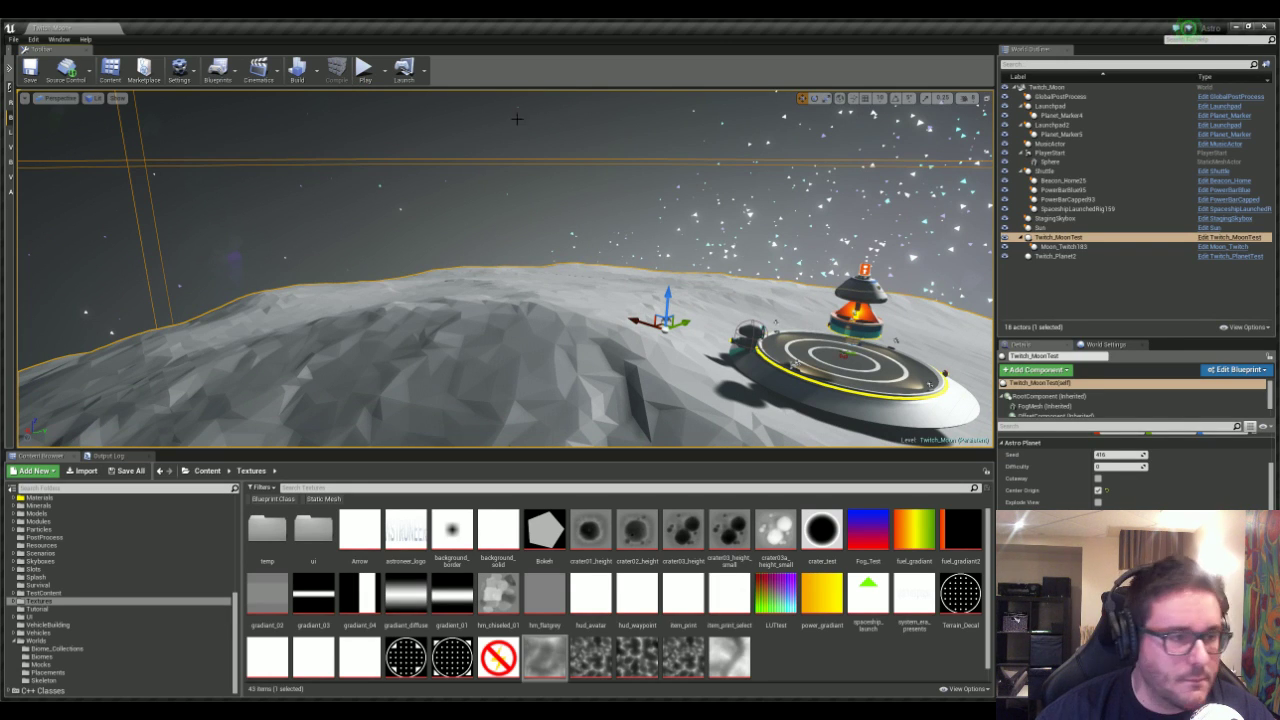
click(365, 72)
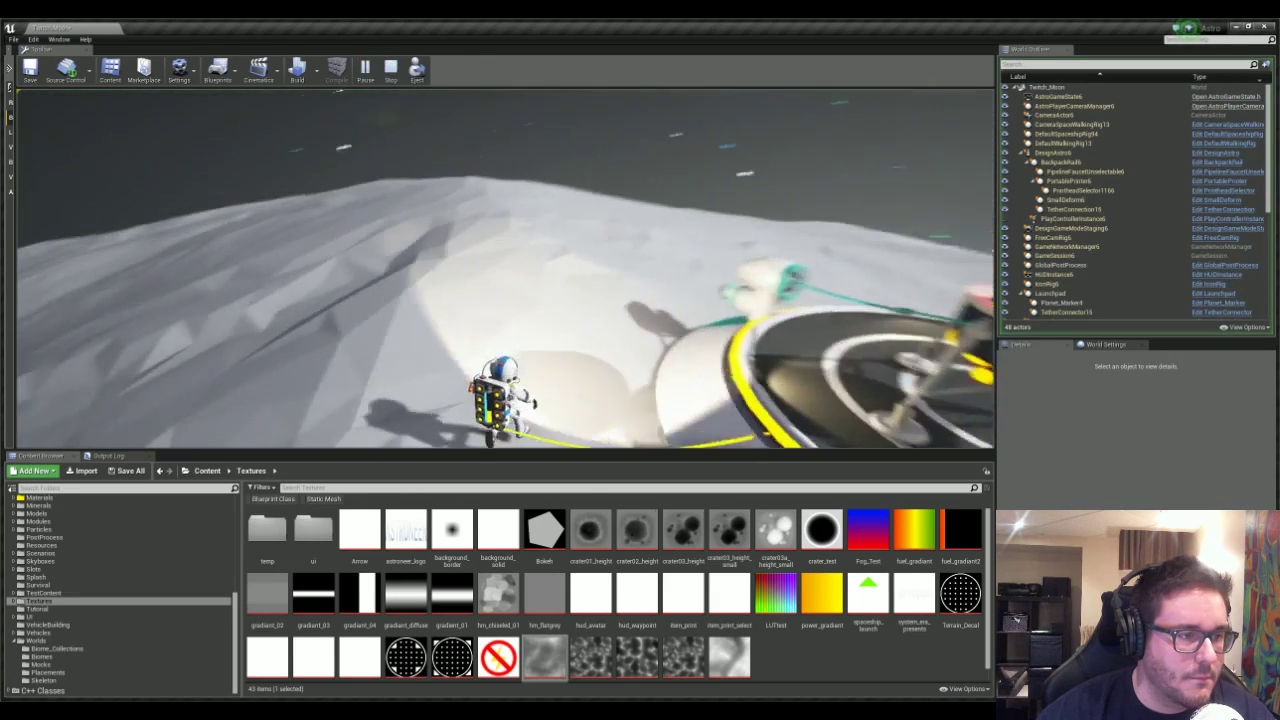
key(w)
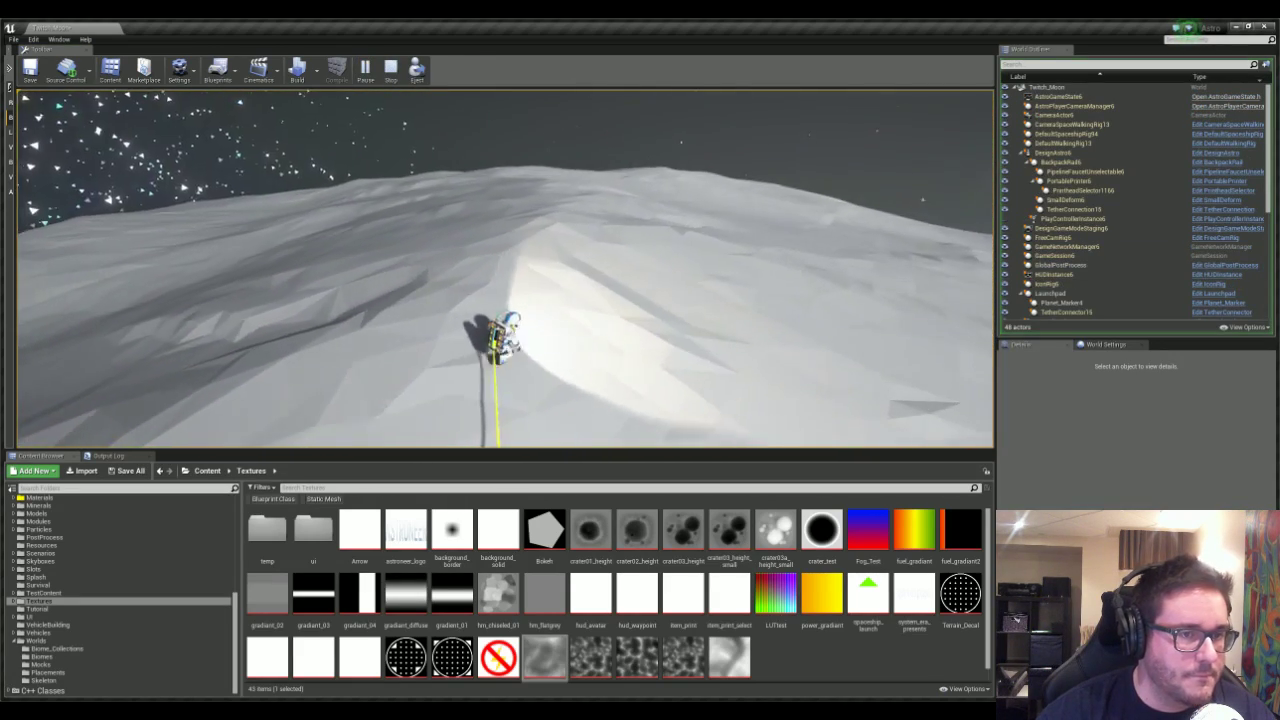
key(w)
key(w)
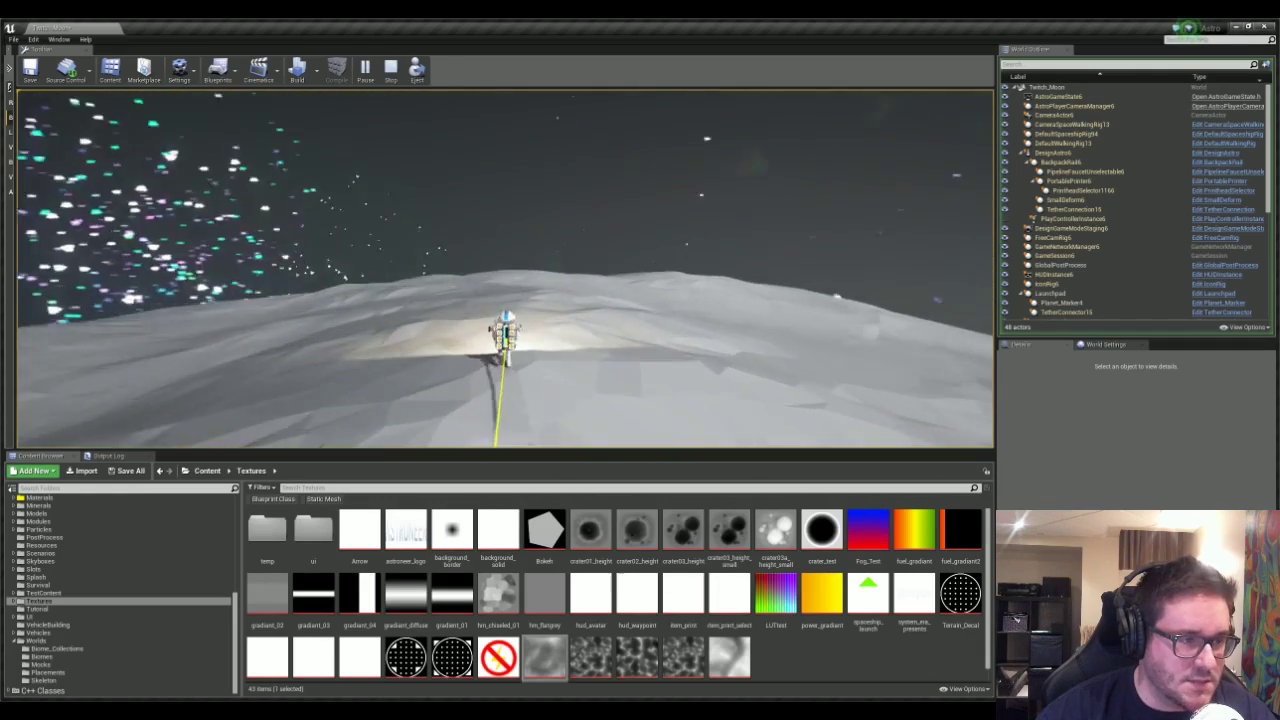
key(w)
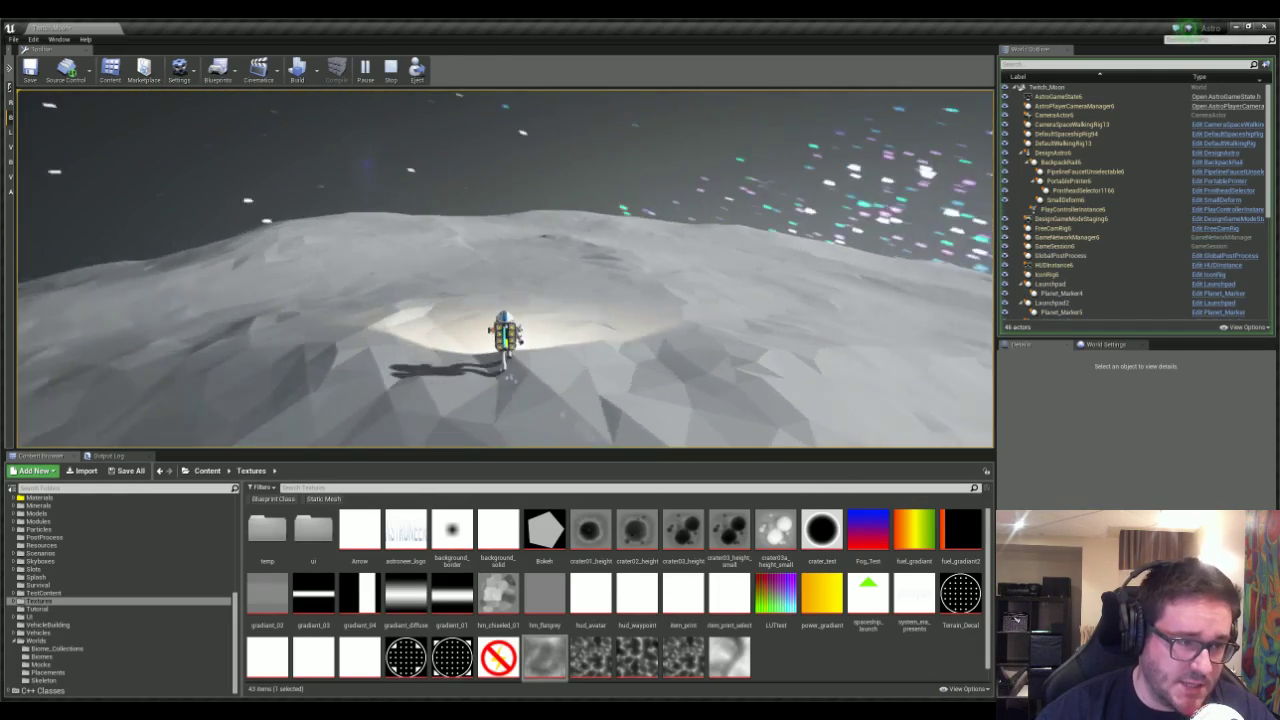
key(w)
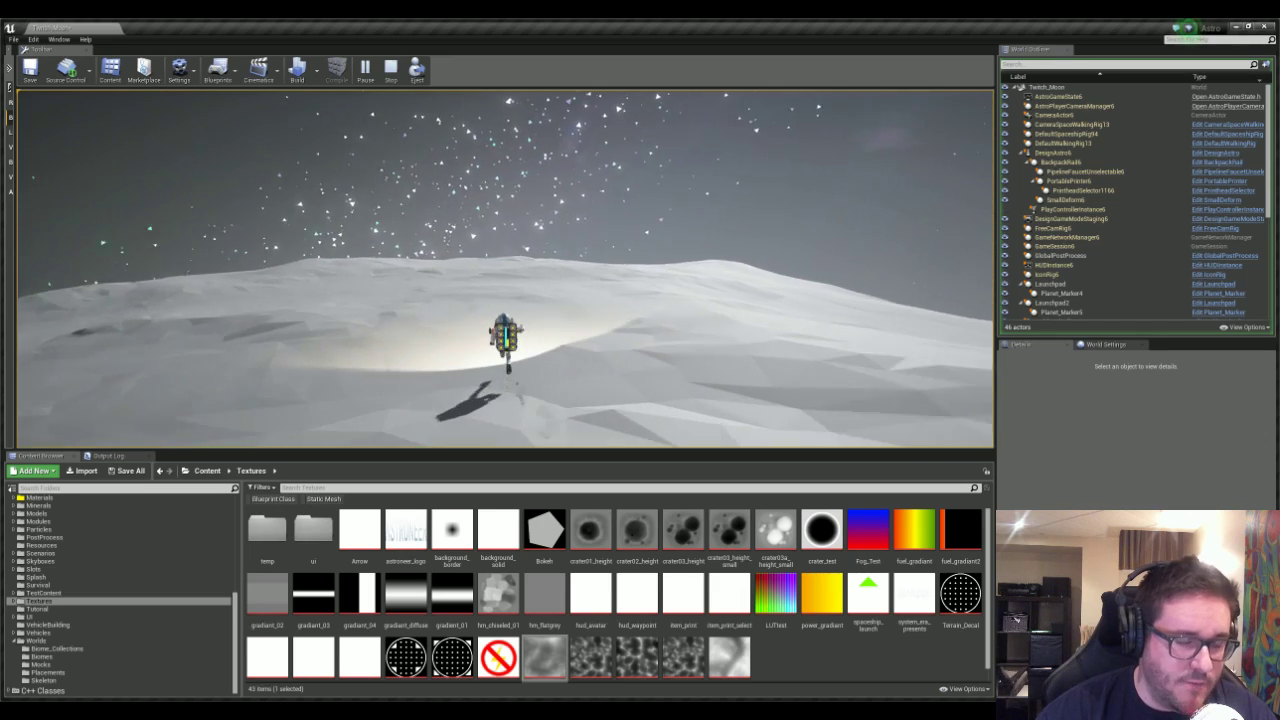
key(w)
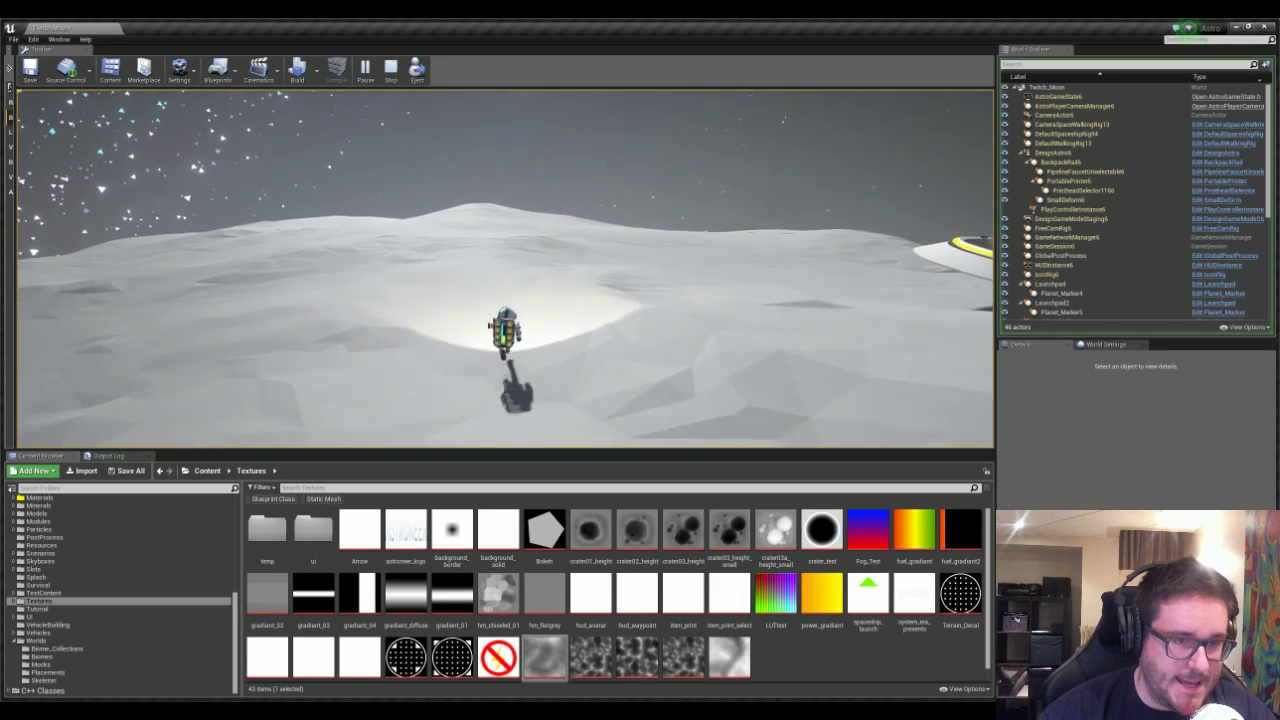
key(w)
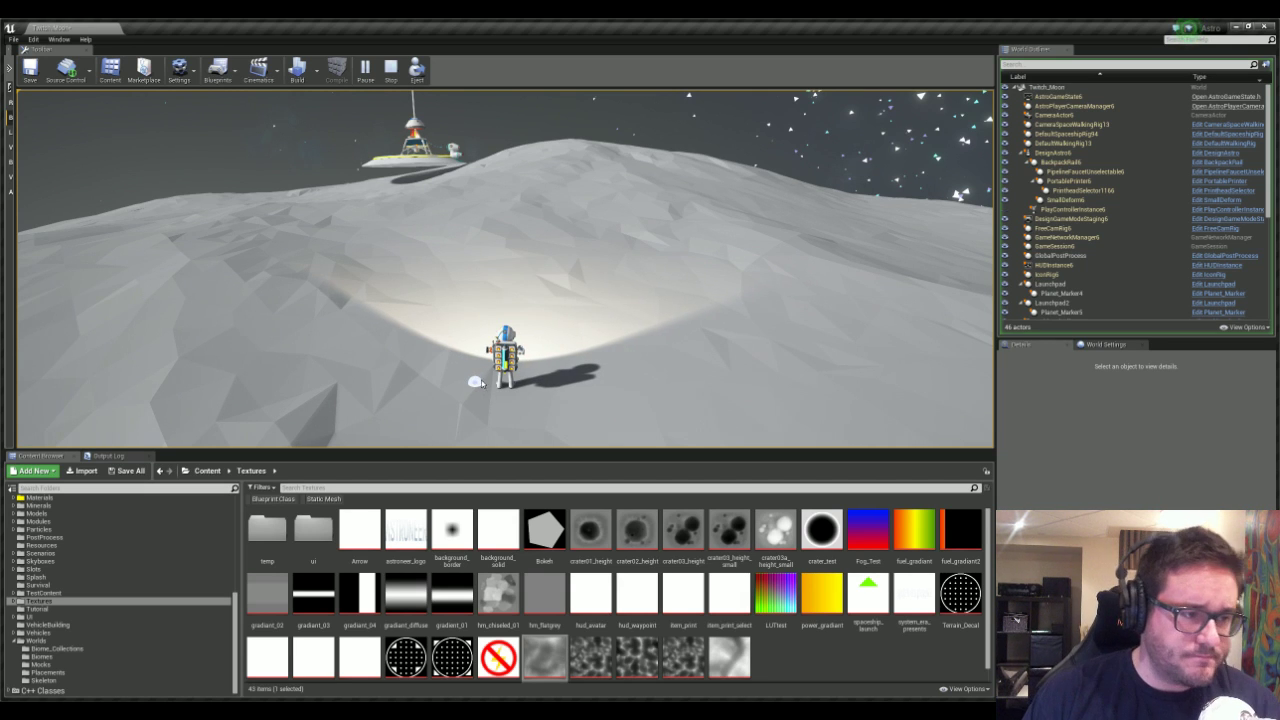
right_drag(480, 384, 460, 365)
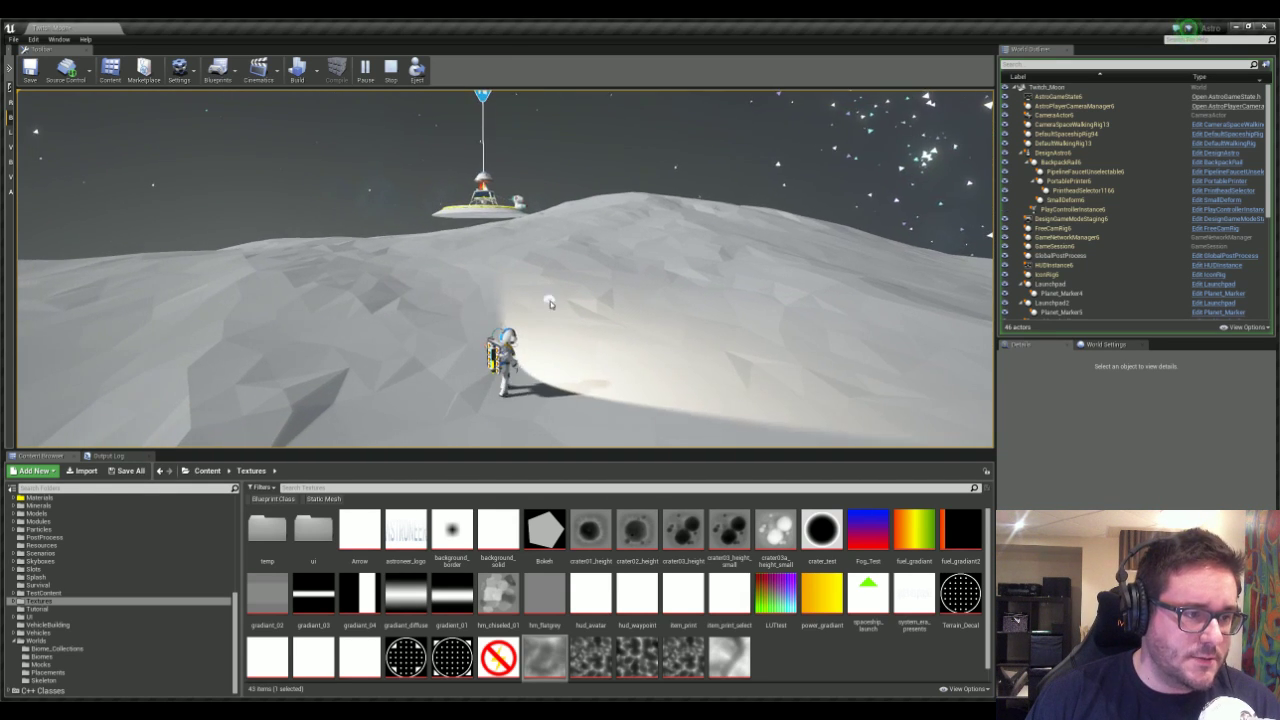
- Look around the moon's hills from the astronaut's position beyond the launch pad and end the play session
right_drag(550, 302, 690, 302)
key(a)
right_drag(620, 330, 390, 265)
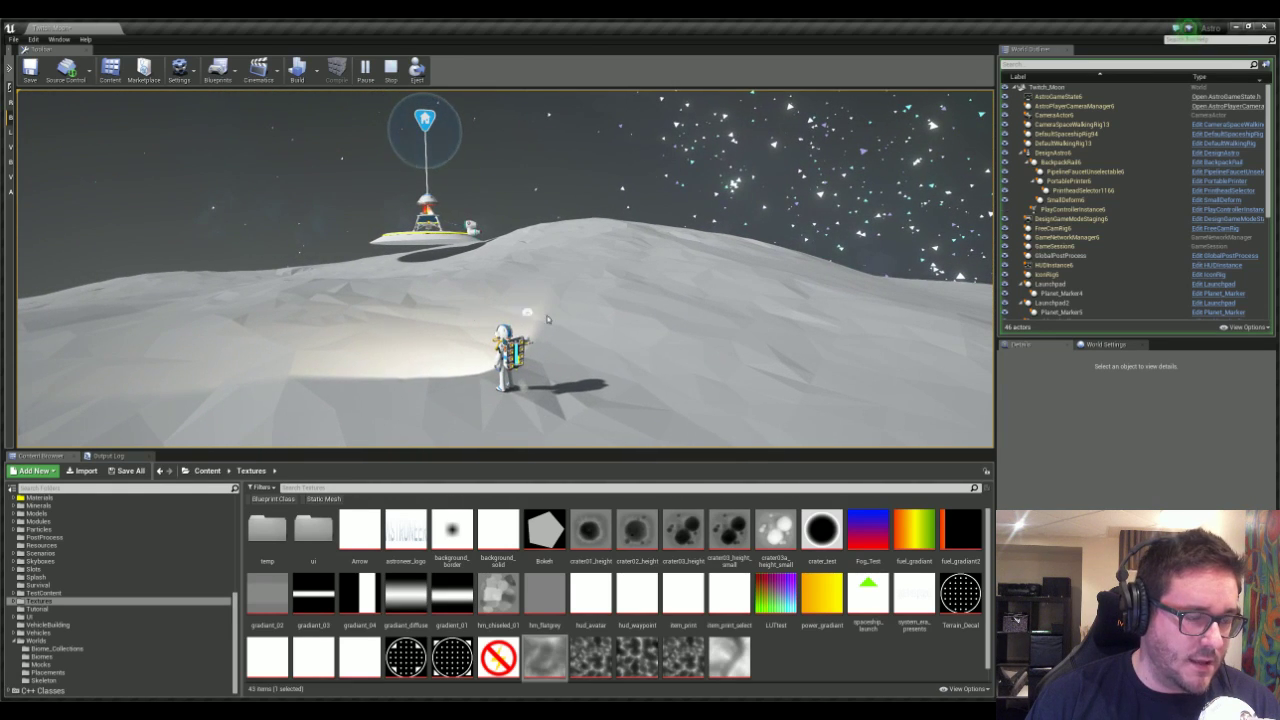
right_drag(601, 251, 290, 300)
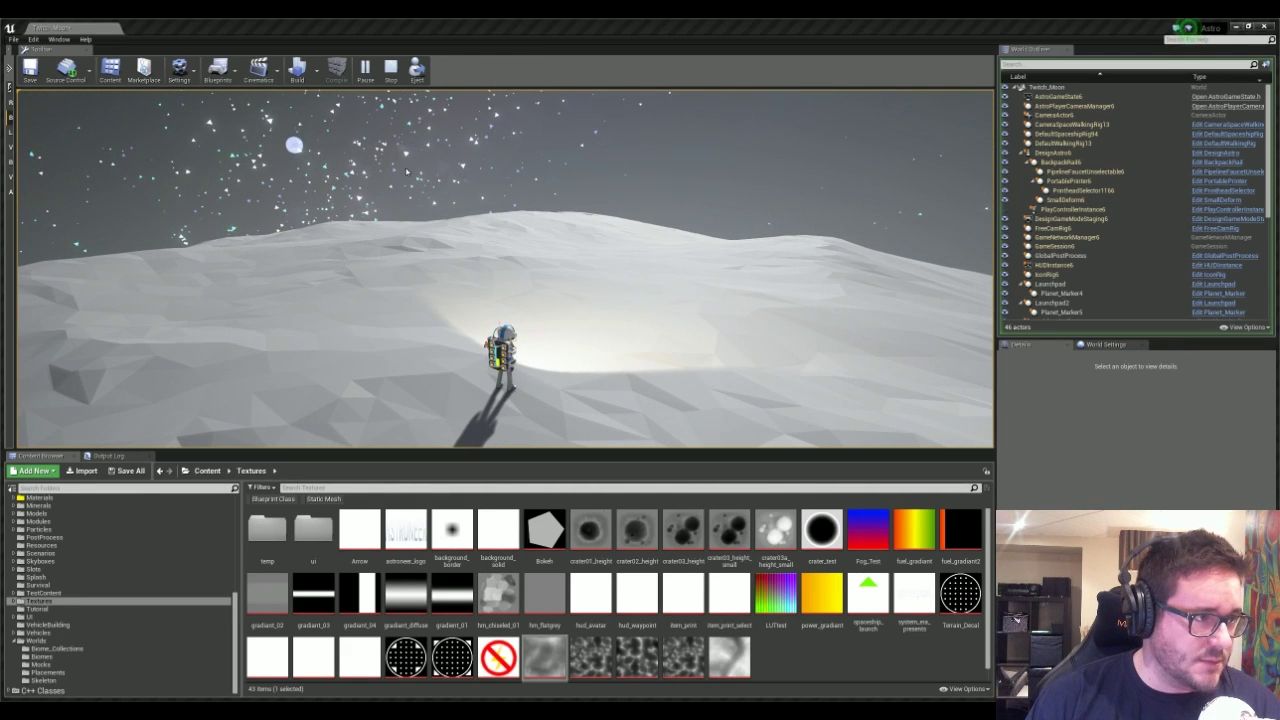
click(390, 68)
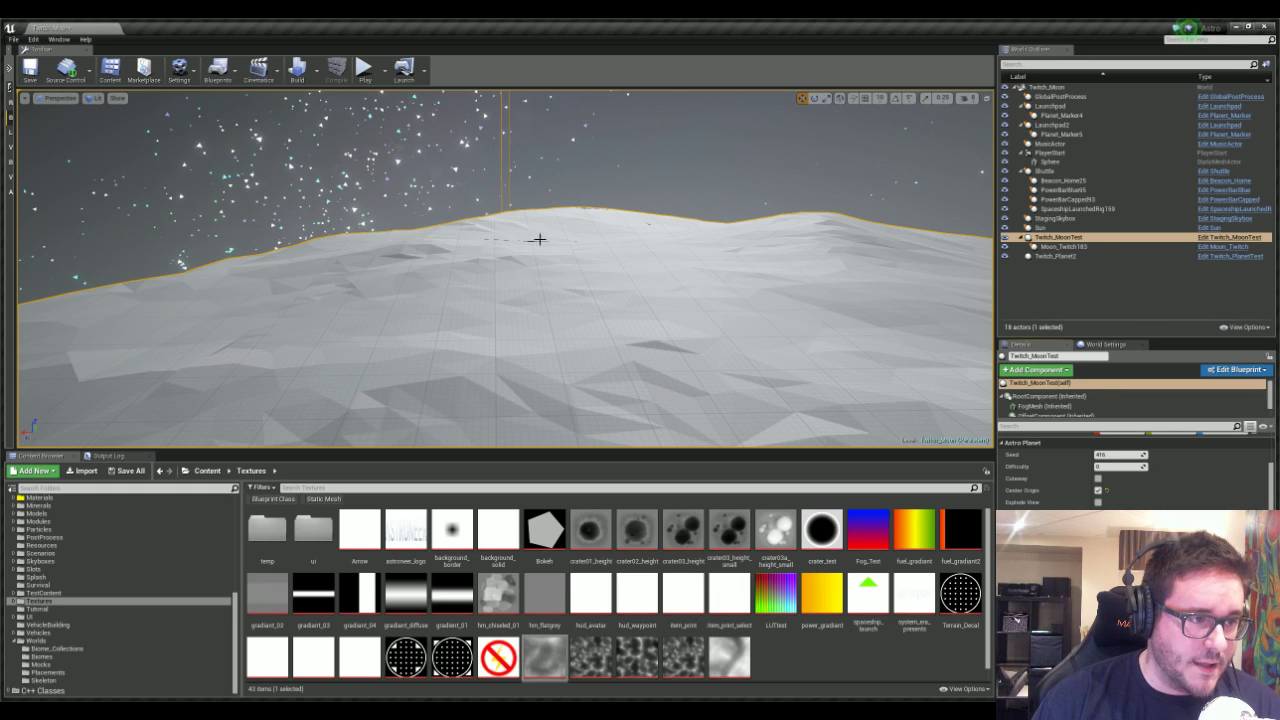
- Play the Twitch_Moon level and walk the astronaut across the smooth terrain until the launch pad is back in sight
mouse_move(540, 239)
right_down()
mouse_move(610, 265)
mouse_move(720, 235)
mouse_move(760, 250)
mouse_move(560, 240)
mouse_move(625, 260)
mouse_move(520, 240)
mouse_move(550, 252)
right_up()
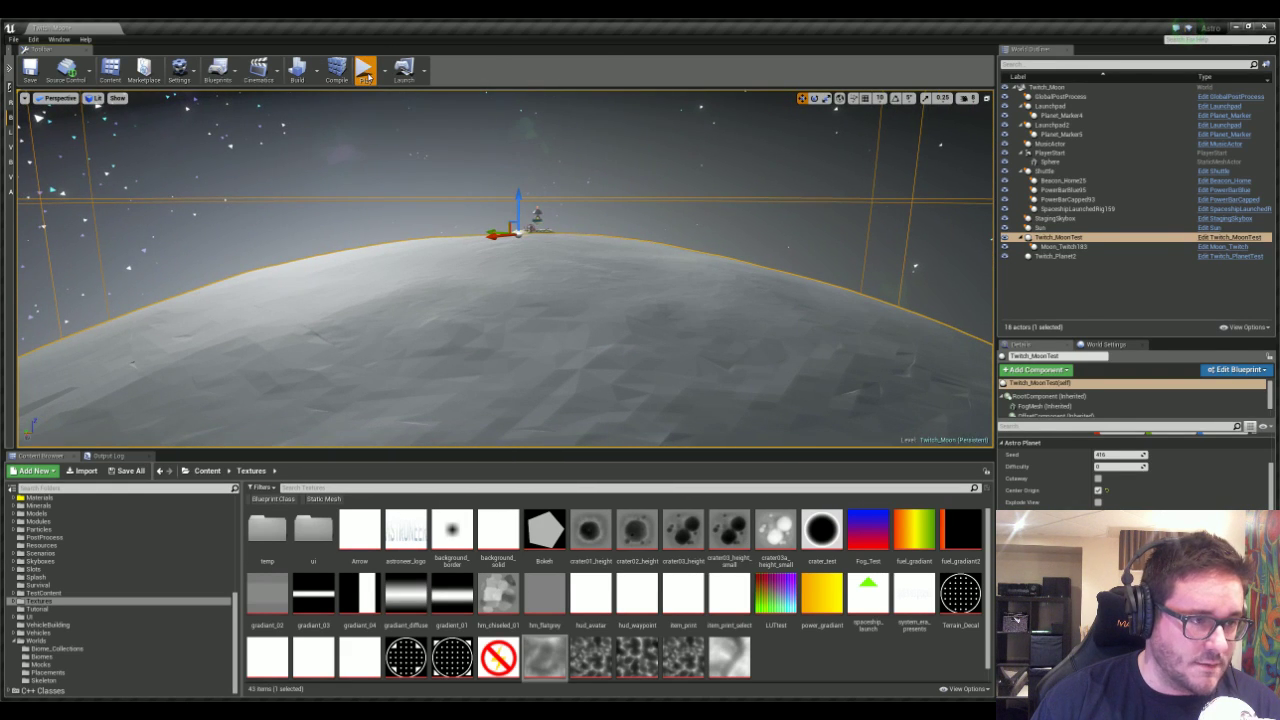
click(365, 72)
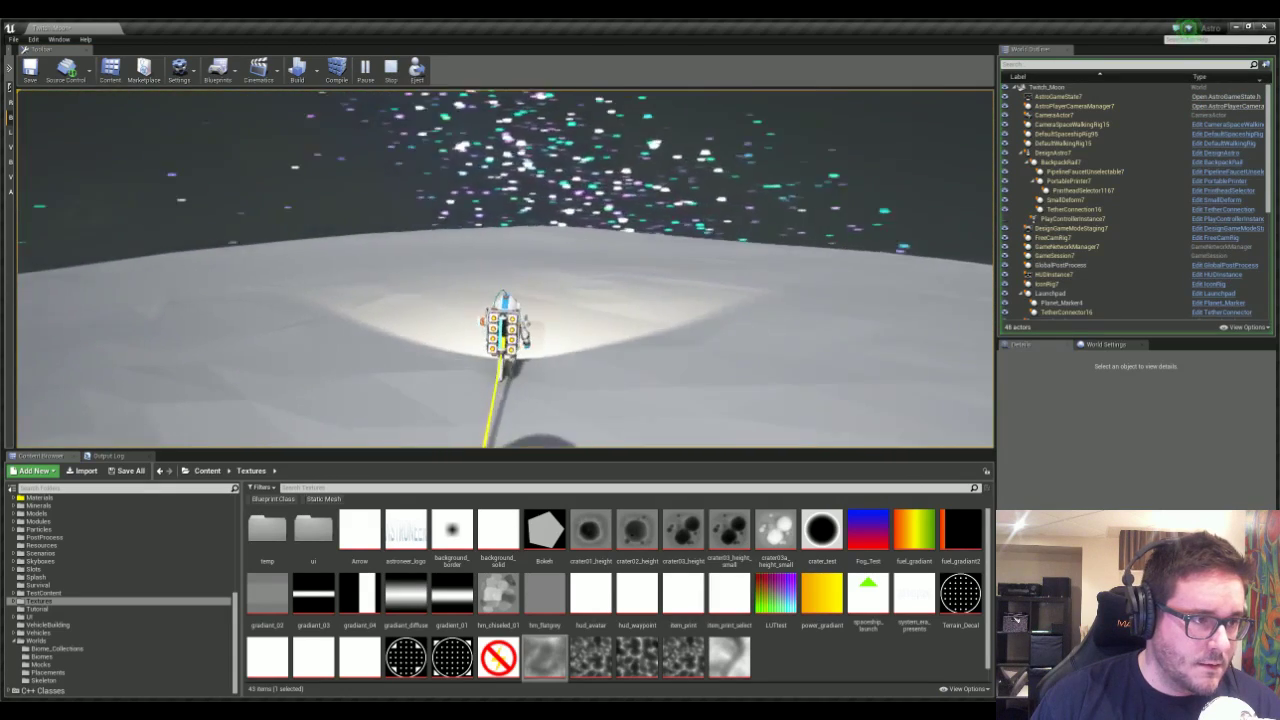
key(w)
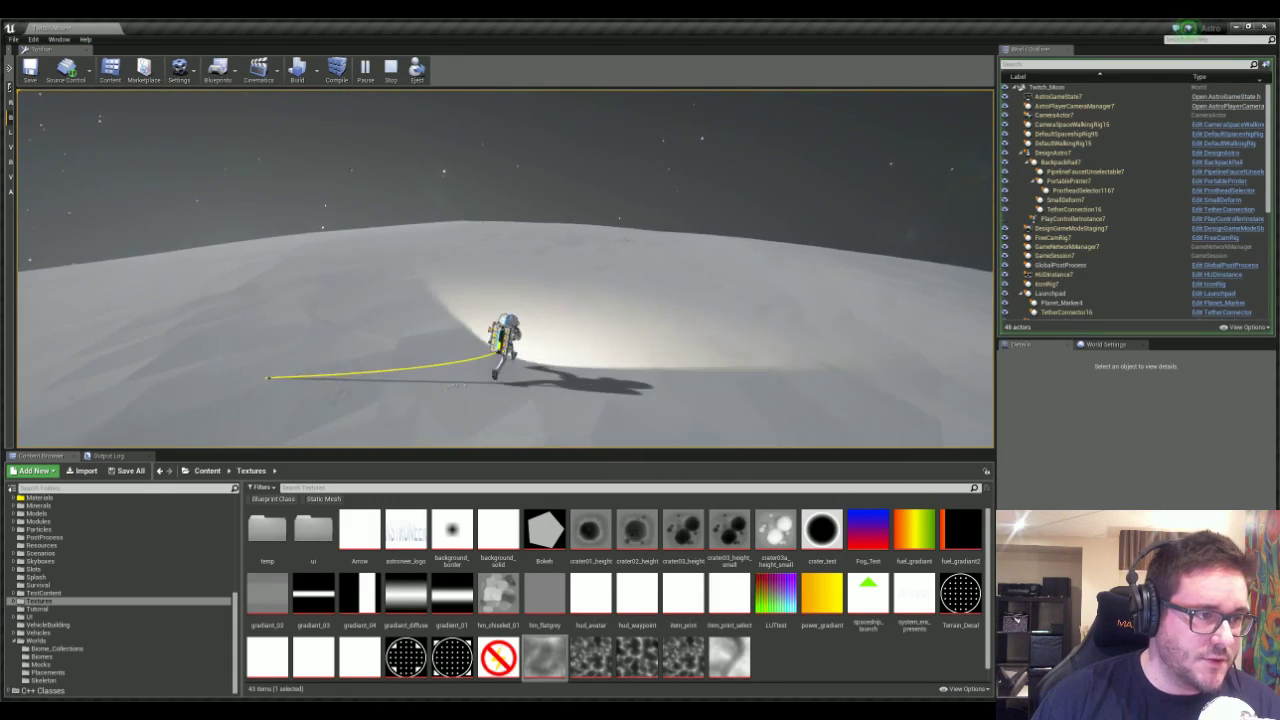
right_drag(515, 375, 539, 340)
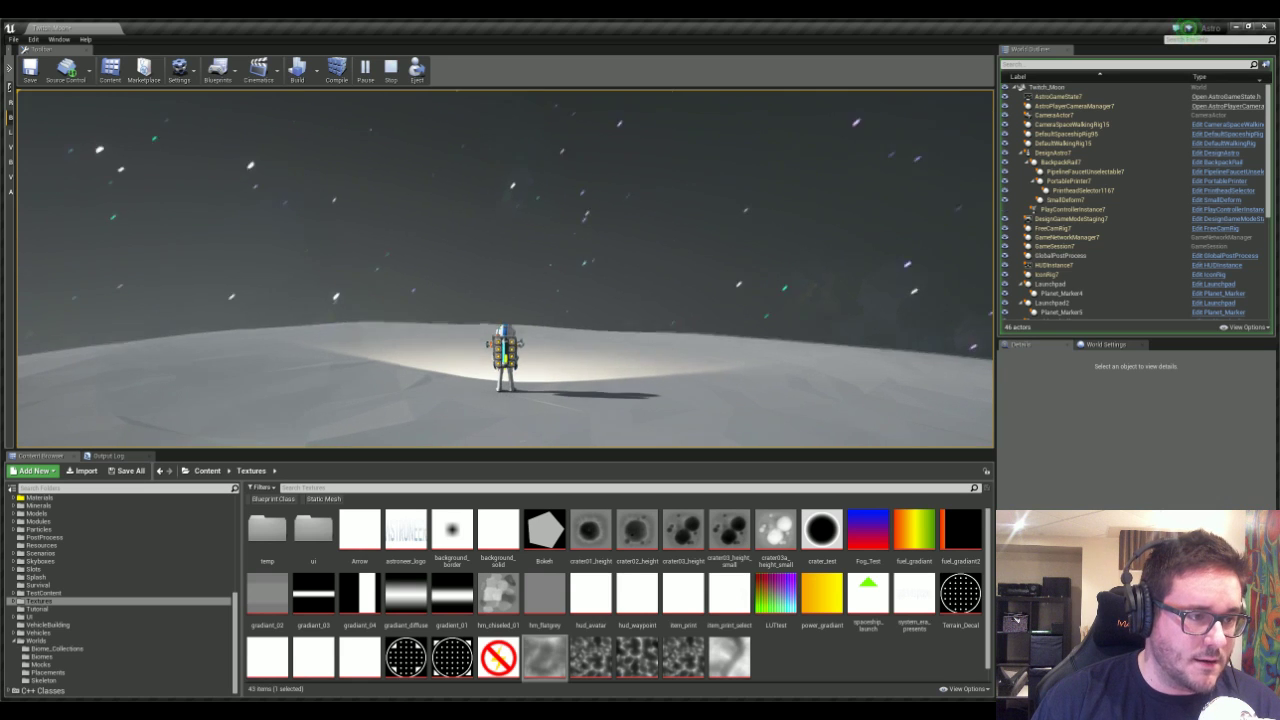
key(w)
key(d)
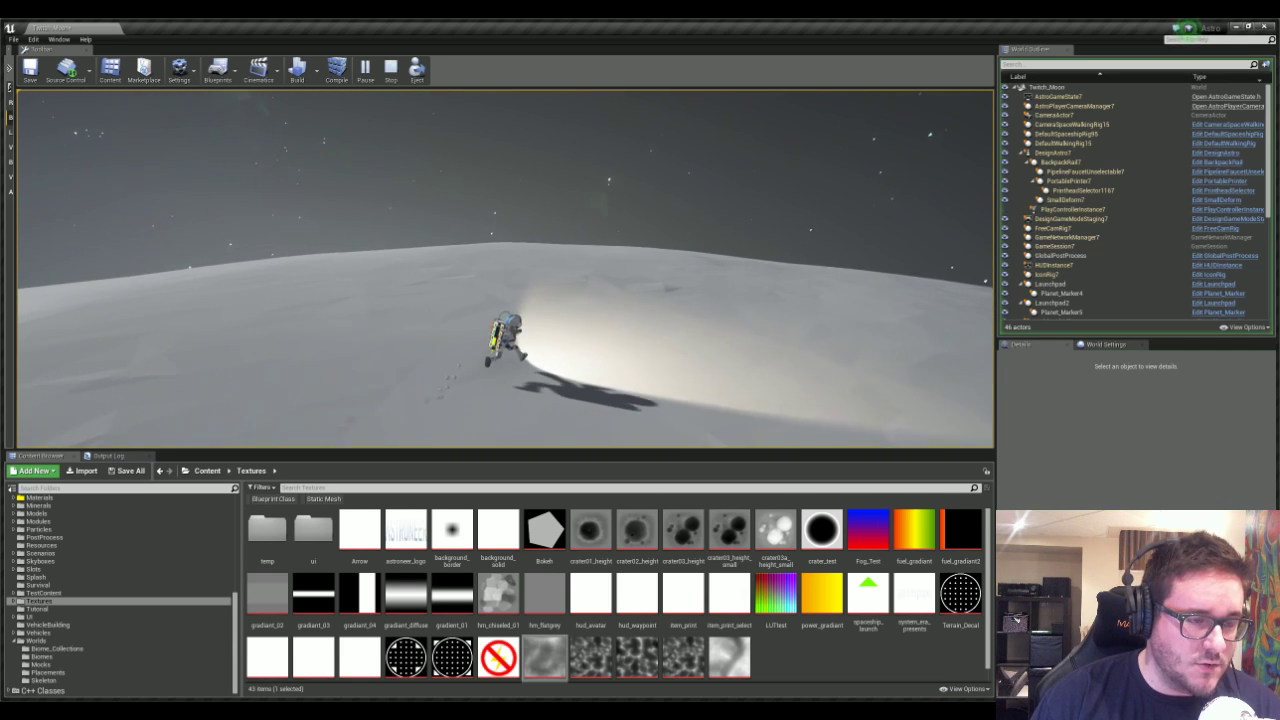
key(d)
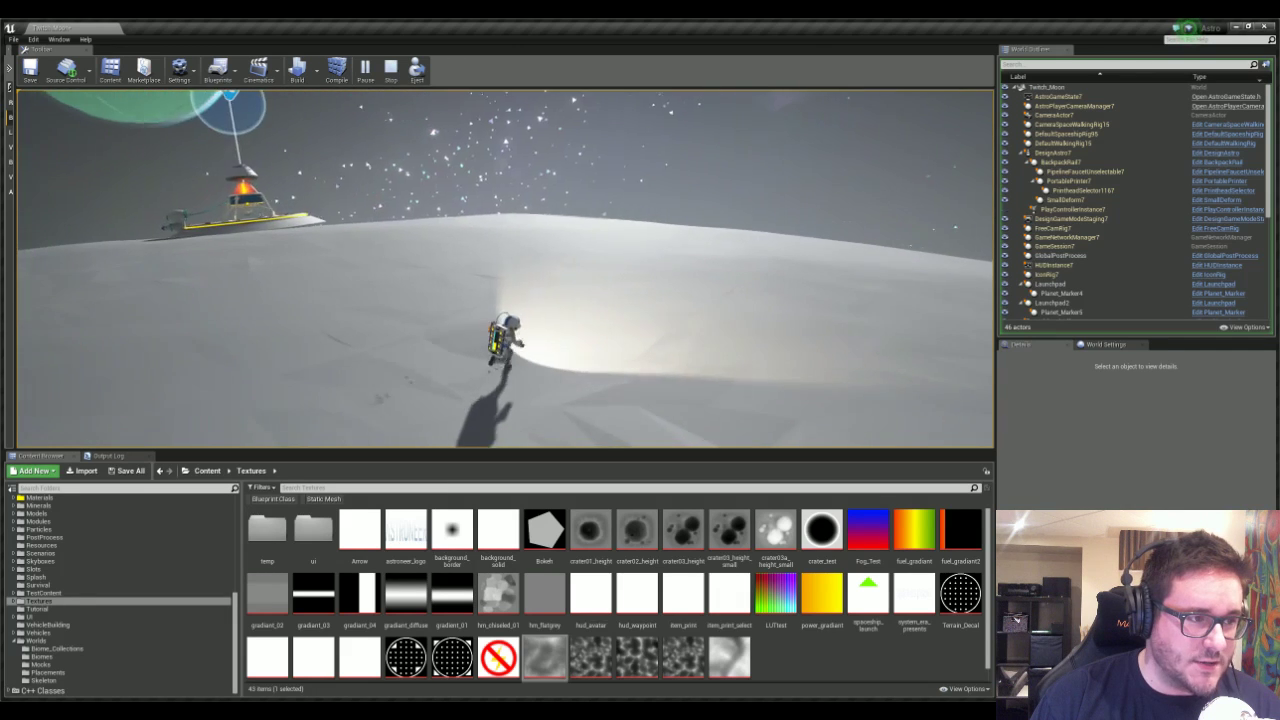
key(d)
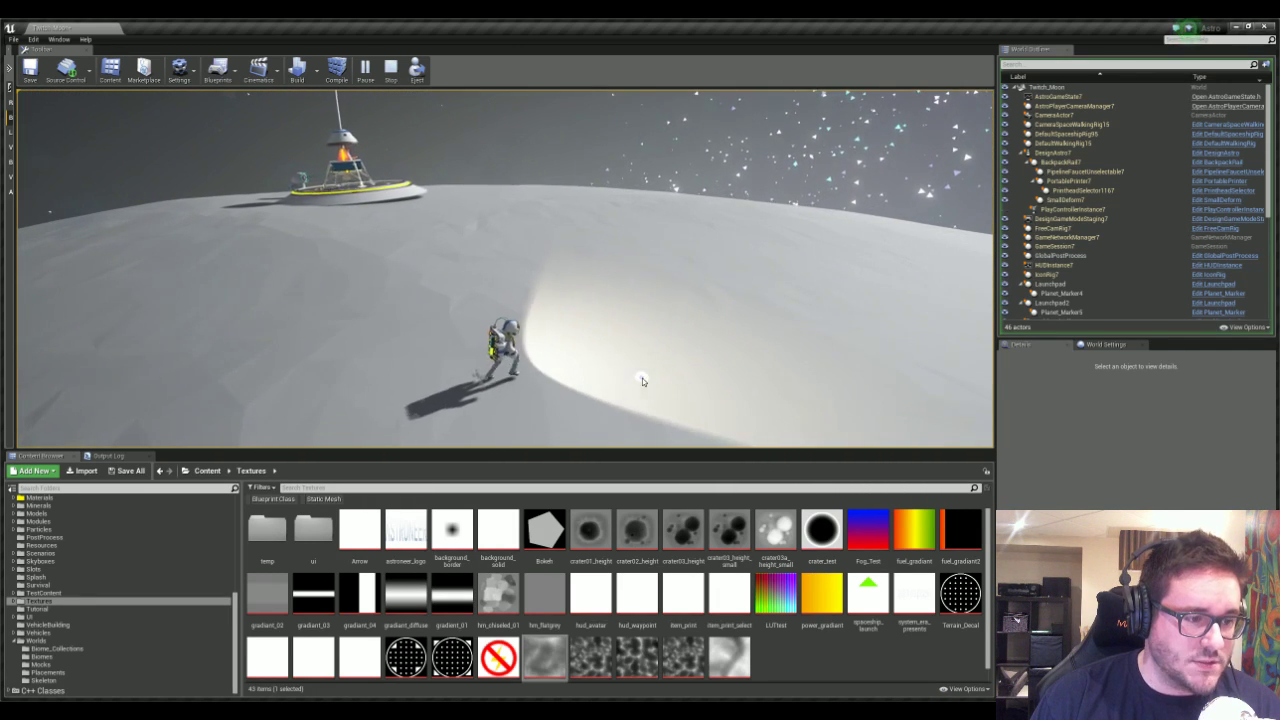
click(613, 143)
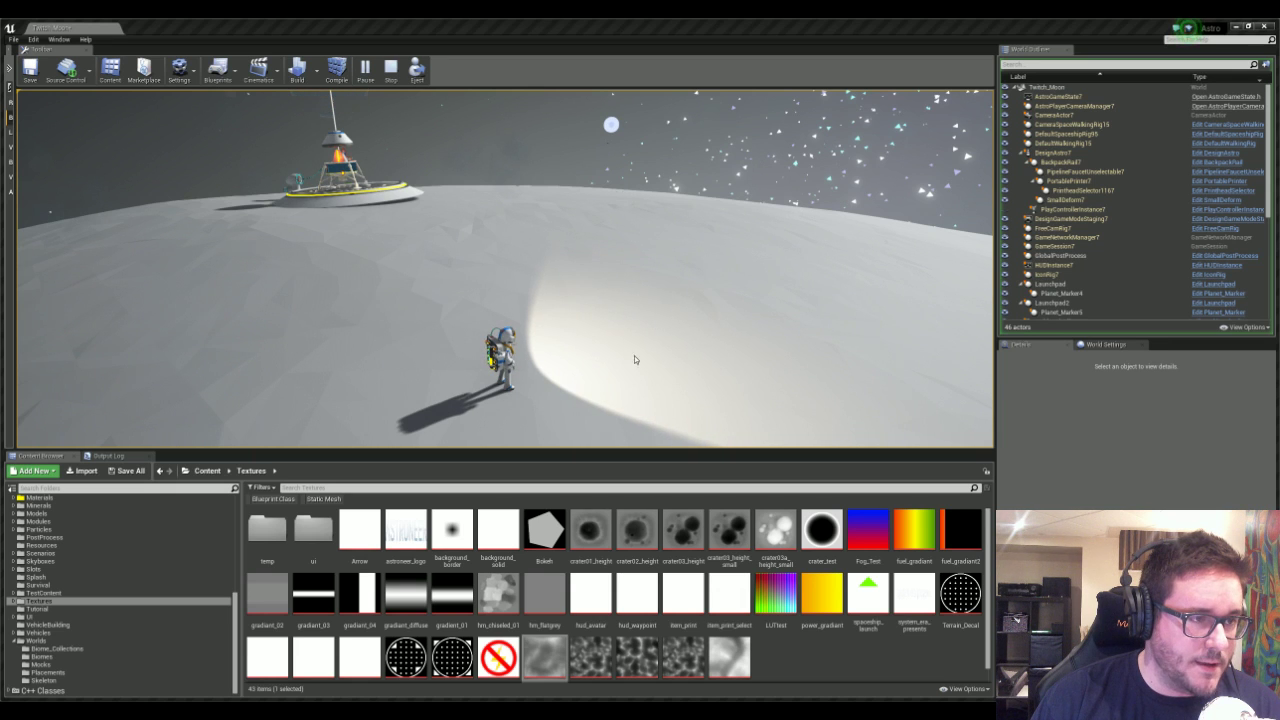
- Walk the astronaut up beside the launch pad, look over the smooth ground towards the horizon and end the play session
right_drag(634, 359, 560, 365)
key(d)
key(w)
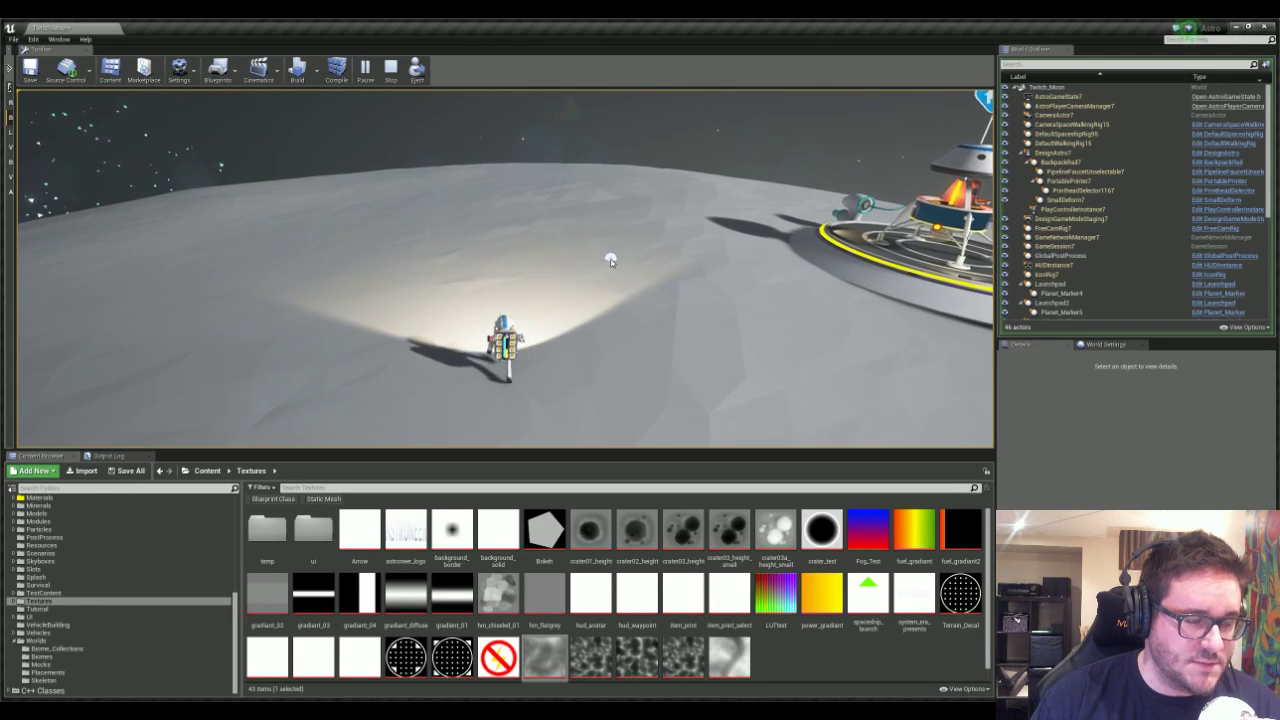
key(c)
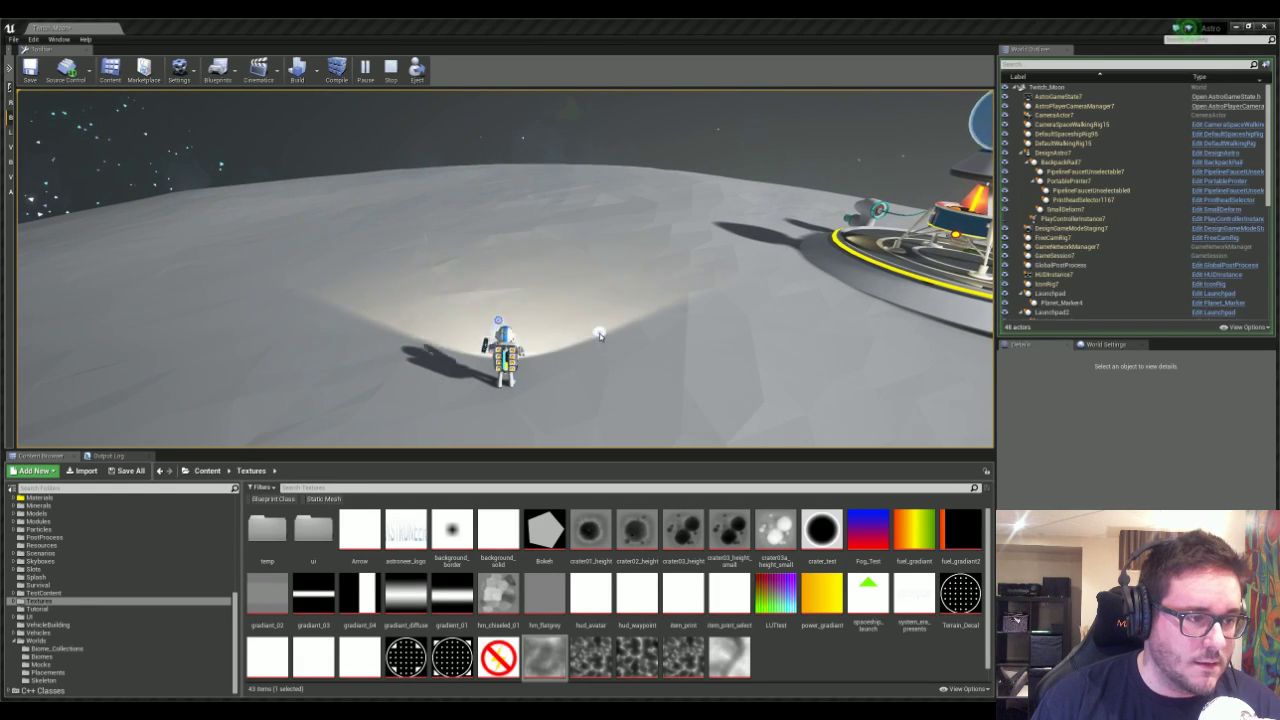
key(c)
right_drag(588, 320, 570, 278)
key(w)
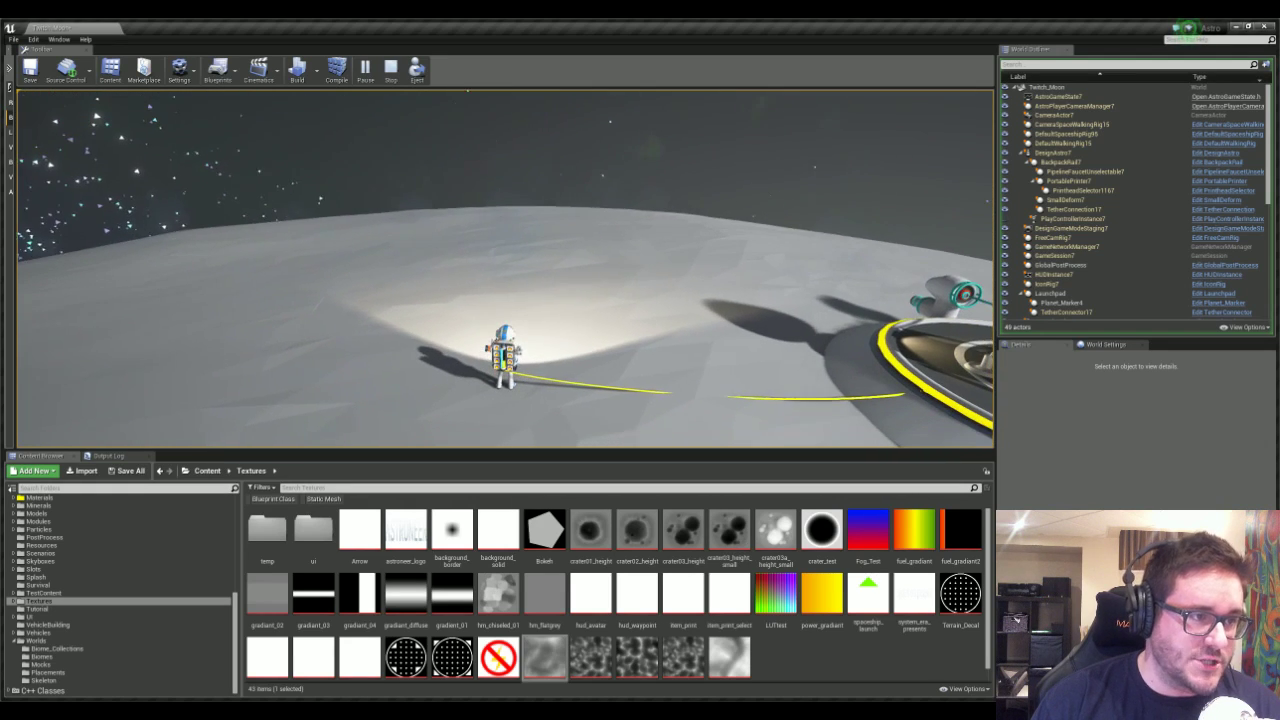
right_drag(596, 356, 608, 465)
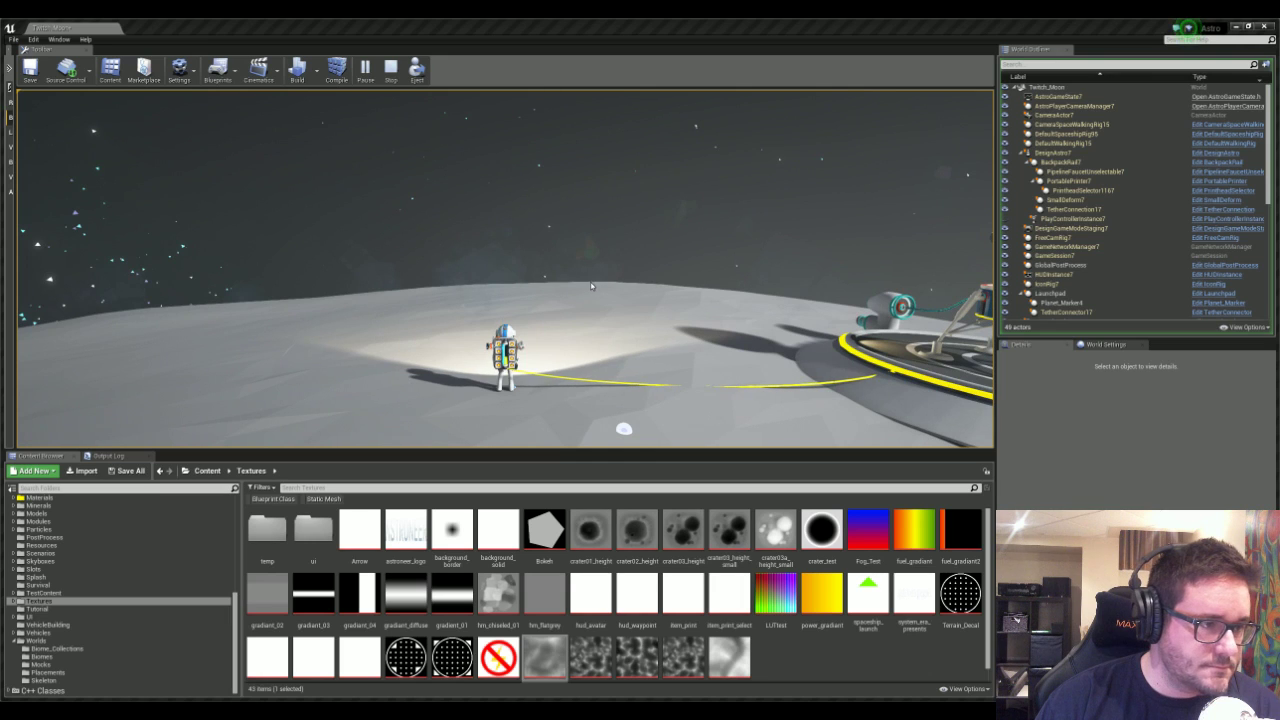
right_drag(591, 286, 566, 274)
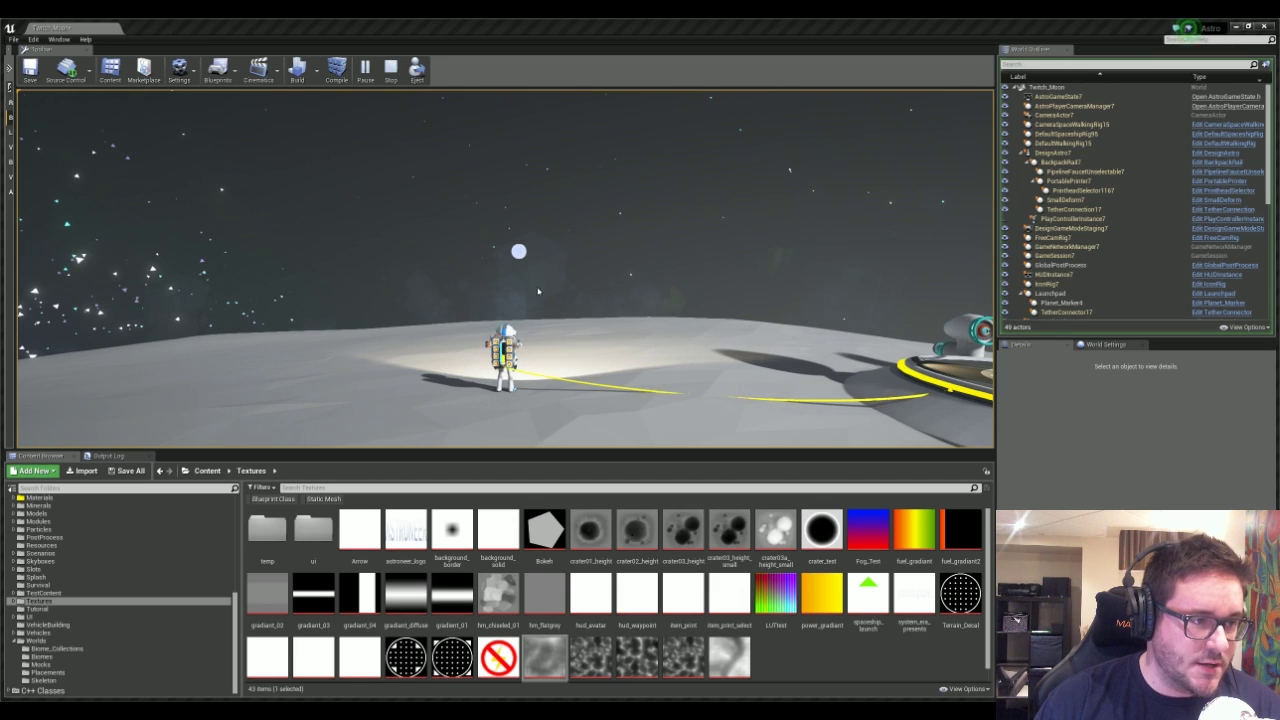
click(391, 69)
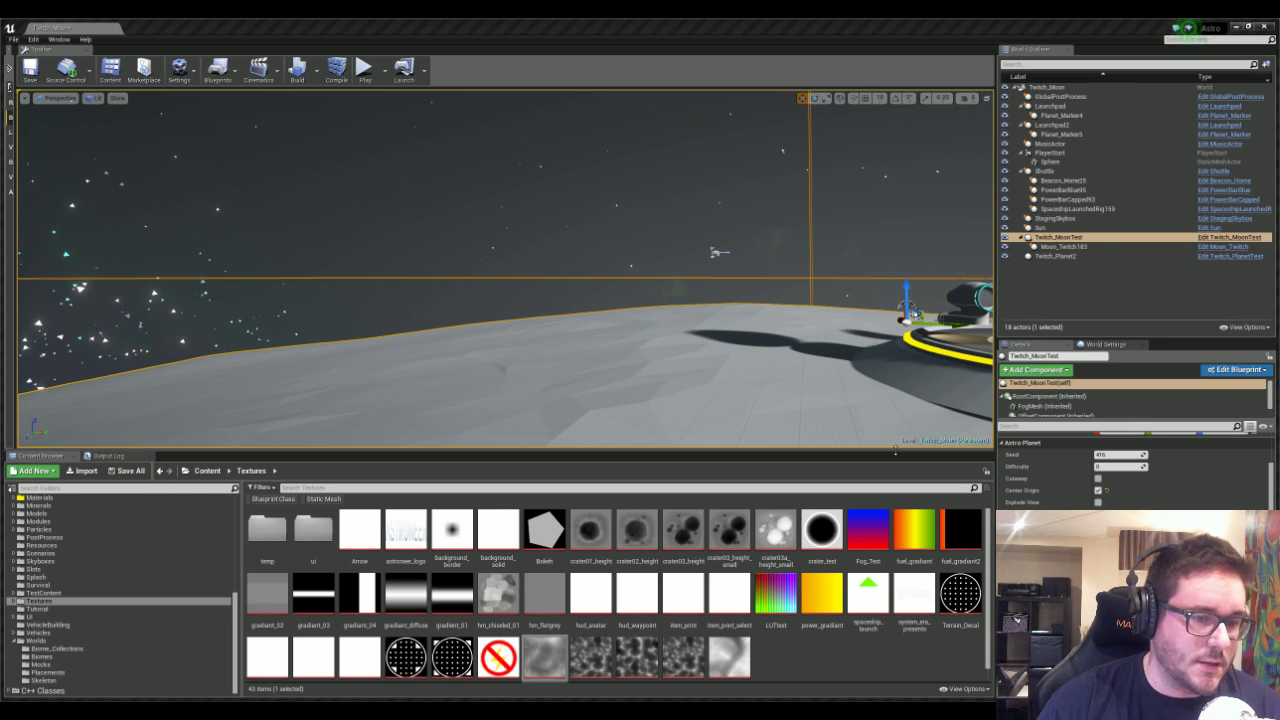
- Enlarge the level viewport vertically and select the wm_height_02 texture in the Textures folder
drag(885, 449, 893, 490)
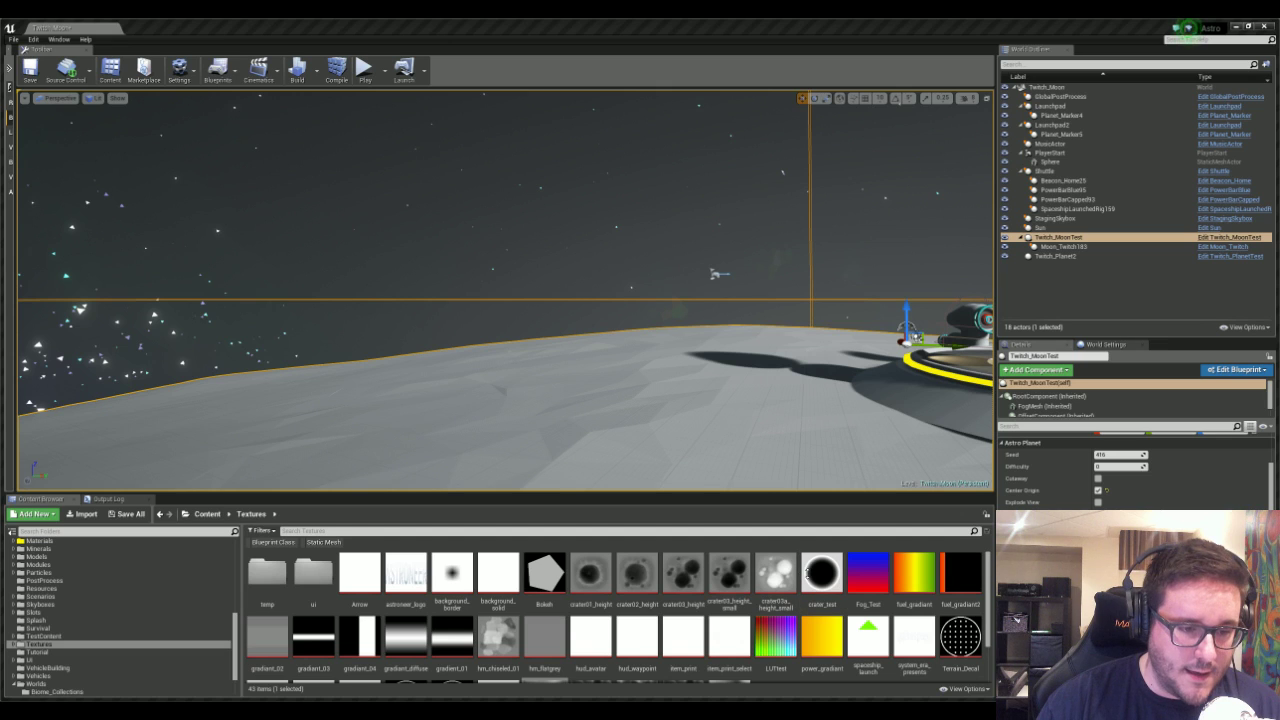
scroll(632, 633, down, 1)
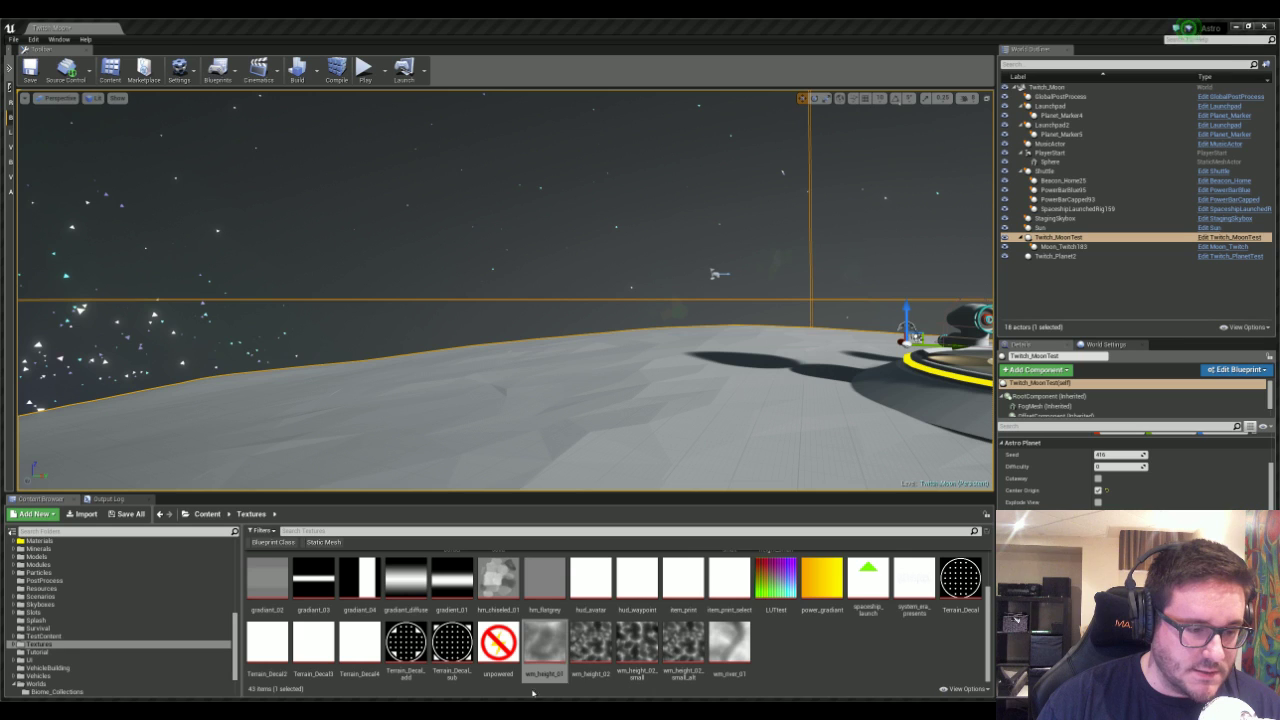
click(590, 645)
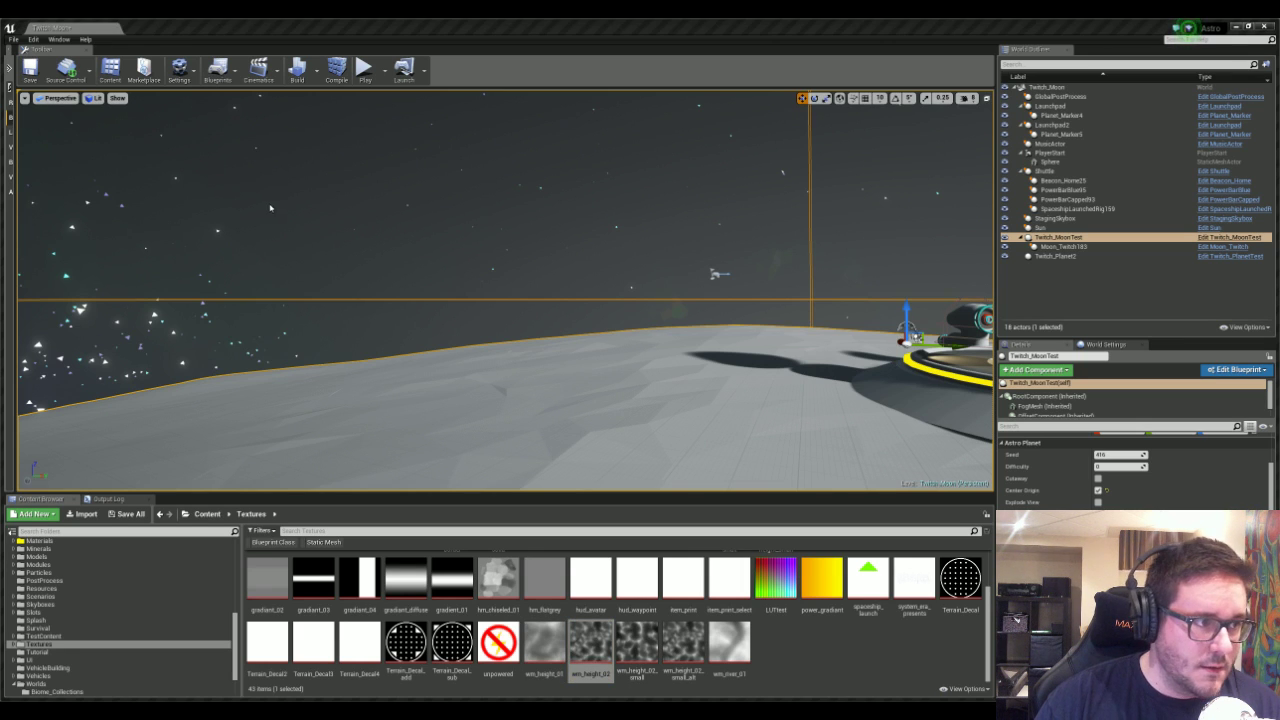
- View the bumpy moon from above, play the level, walk the astronaut from the shuttle over the rugged hills and end the session
right_drag(546, 140, 810, 318)
key(s)
key(a)
key(s)
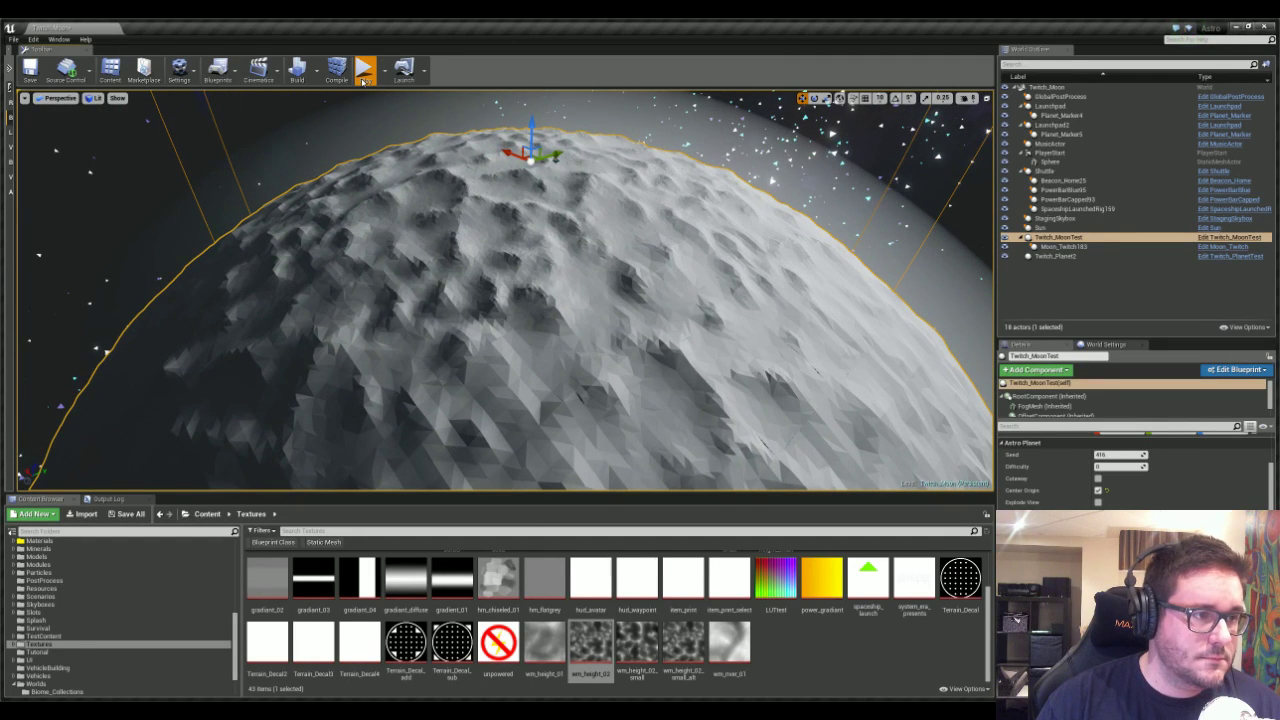
click(362, 78)
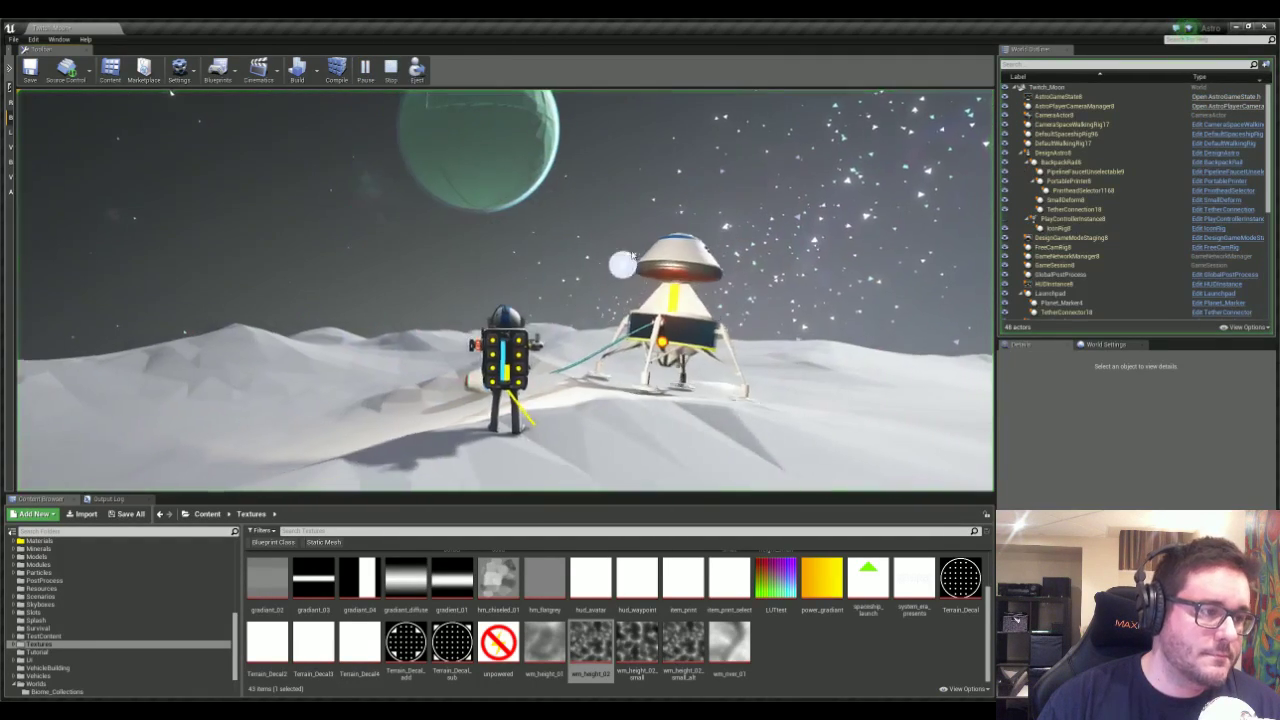
key(w)
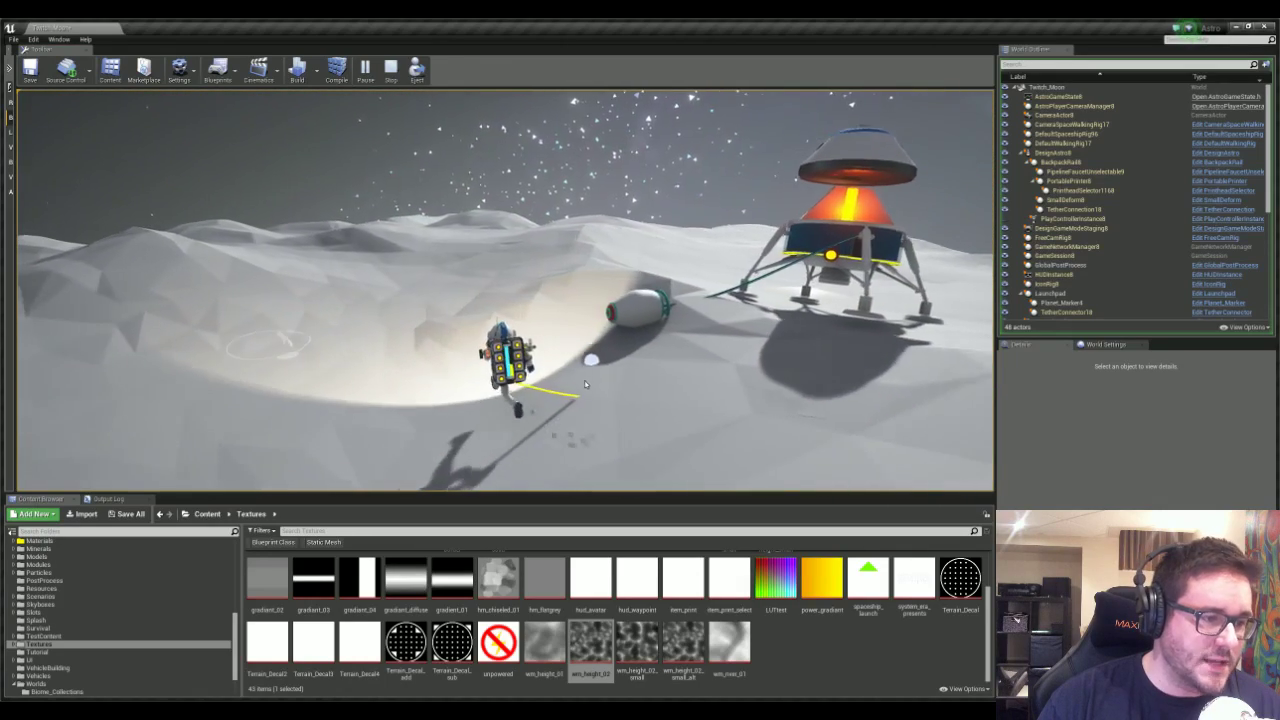
mouse_move(720, 250)
right_down()
mouse_move(621, 247)
mouse_move(730, 245)
right_up()
key(w)
key(w)
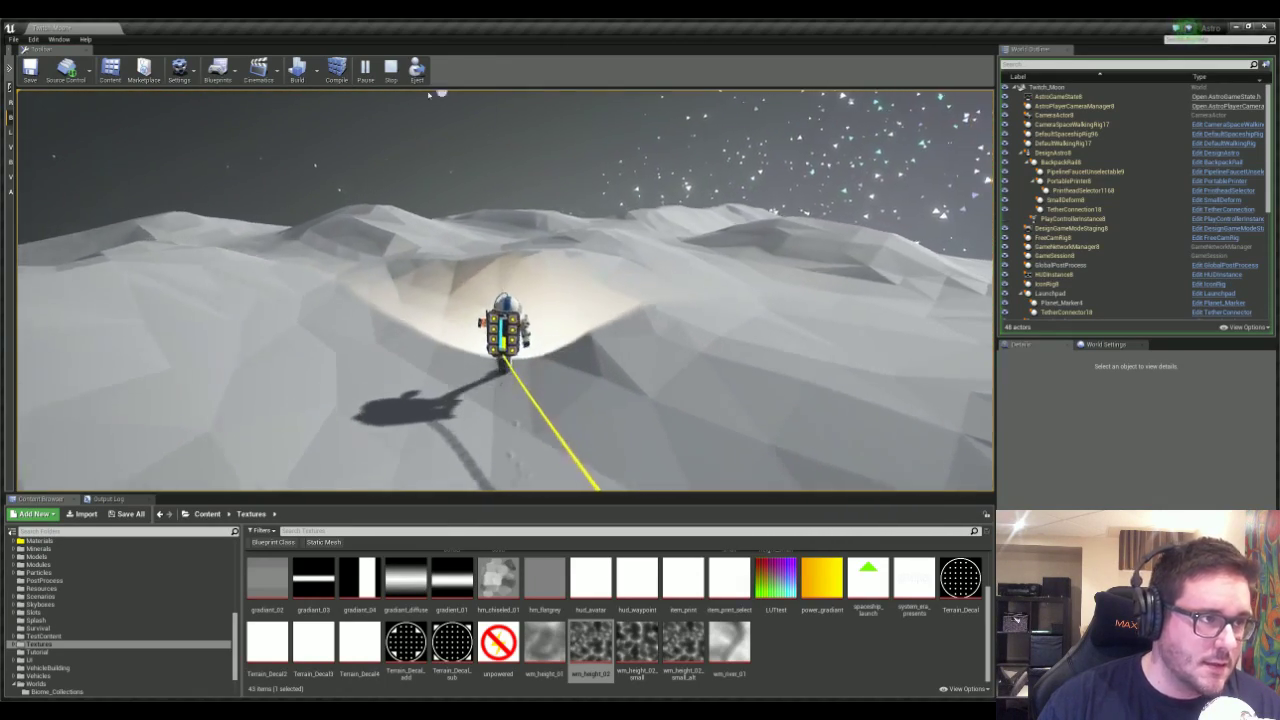
key(w)
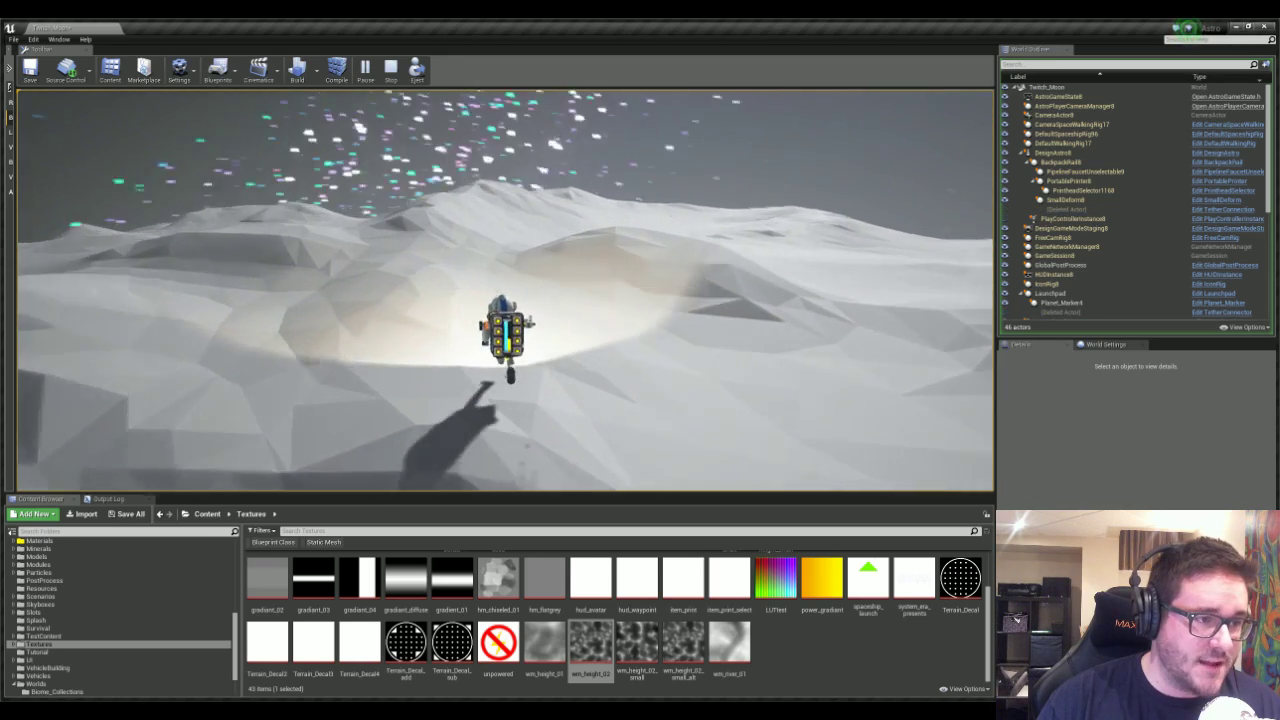
key(w)
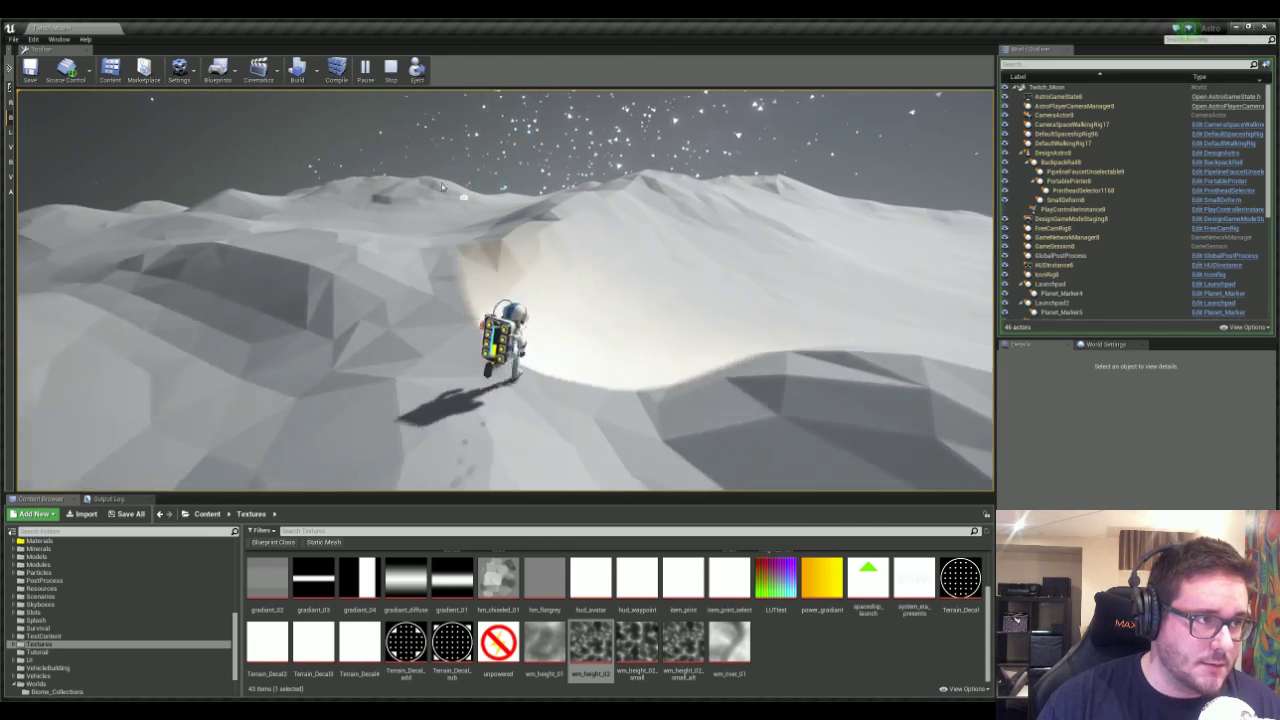
key(Escape)
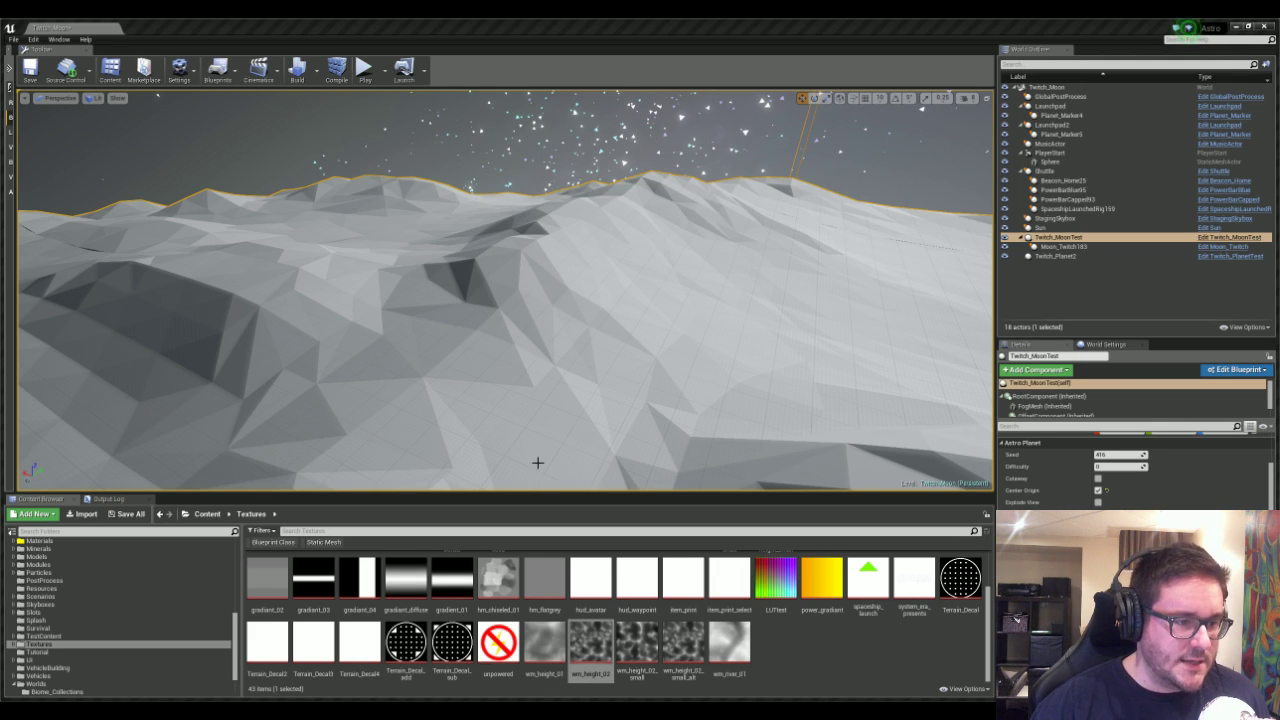
- Examine the moon's terrain from the rugged hills out to the whole planet and back to the smooth area around the launch pad
drag(538, 463, 537, 460)
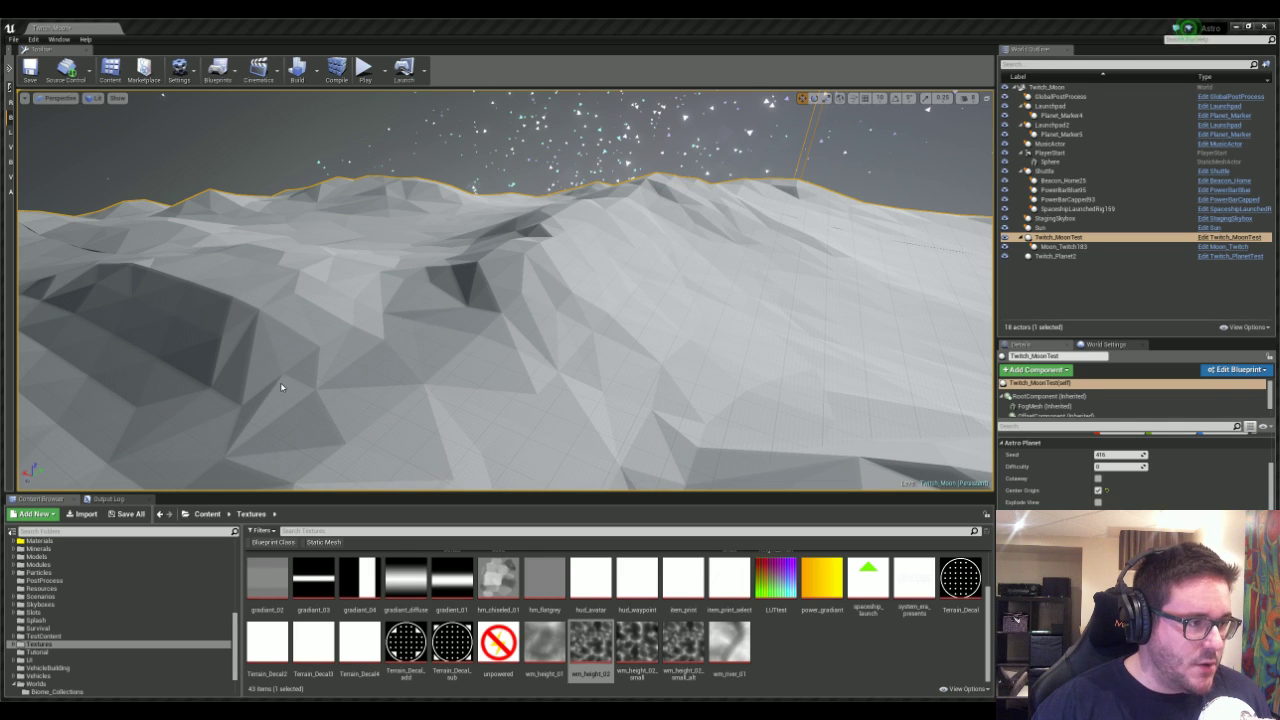
mouse_move(485, 463)
right_down()
mouse_move(485, 482)
mouse_move(505, 478)
right_up()
key(s)
right_drag(498, 296, 498, 281)
key(w)
scroll(498, 281, up, 1)
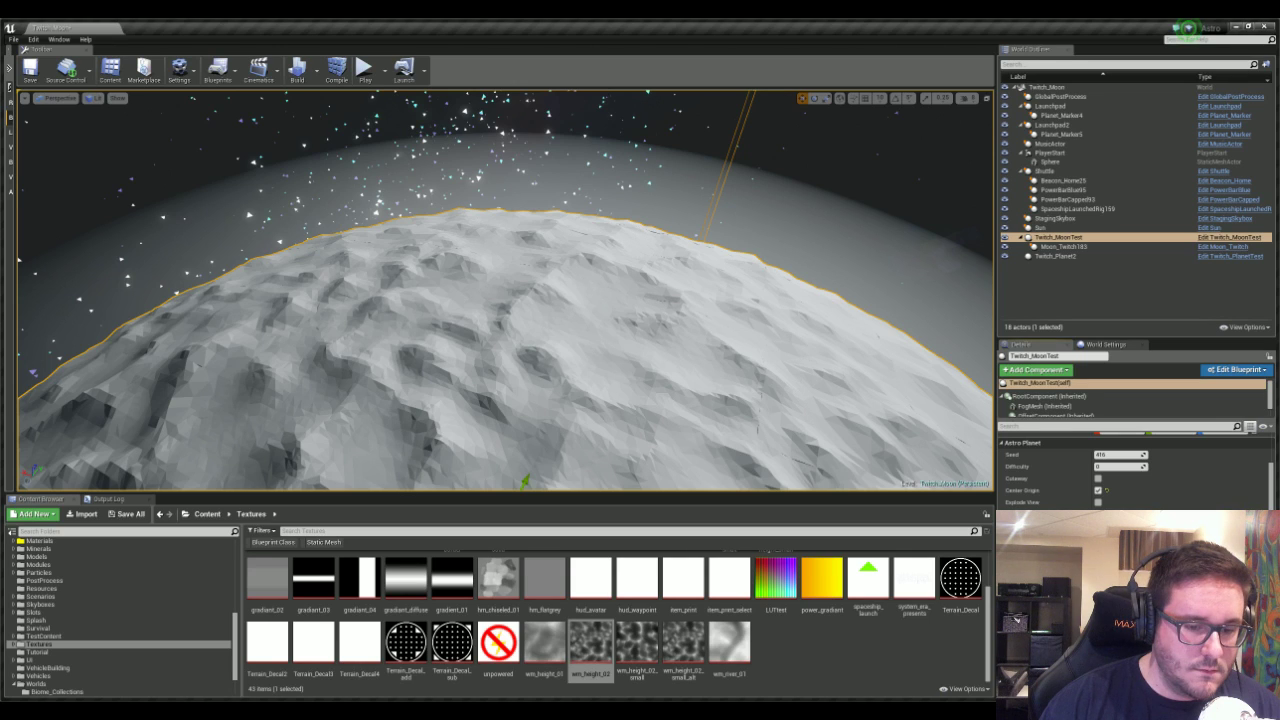
key(s)
mouse_move(548, 256)
right_down()
mouse_move(532, 366)
mouse_move(540, 396)
mouse_move(580, 400)
mouse_move(510, 390)
mouse_move(596, 244)
mouse_move(570, 280)
mouse_move(530, 250)
mouse_move(545, 238)
right_up()
key(w)
key(s)
key(w)
key(s)
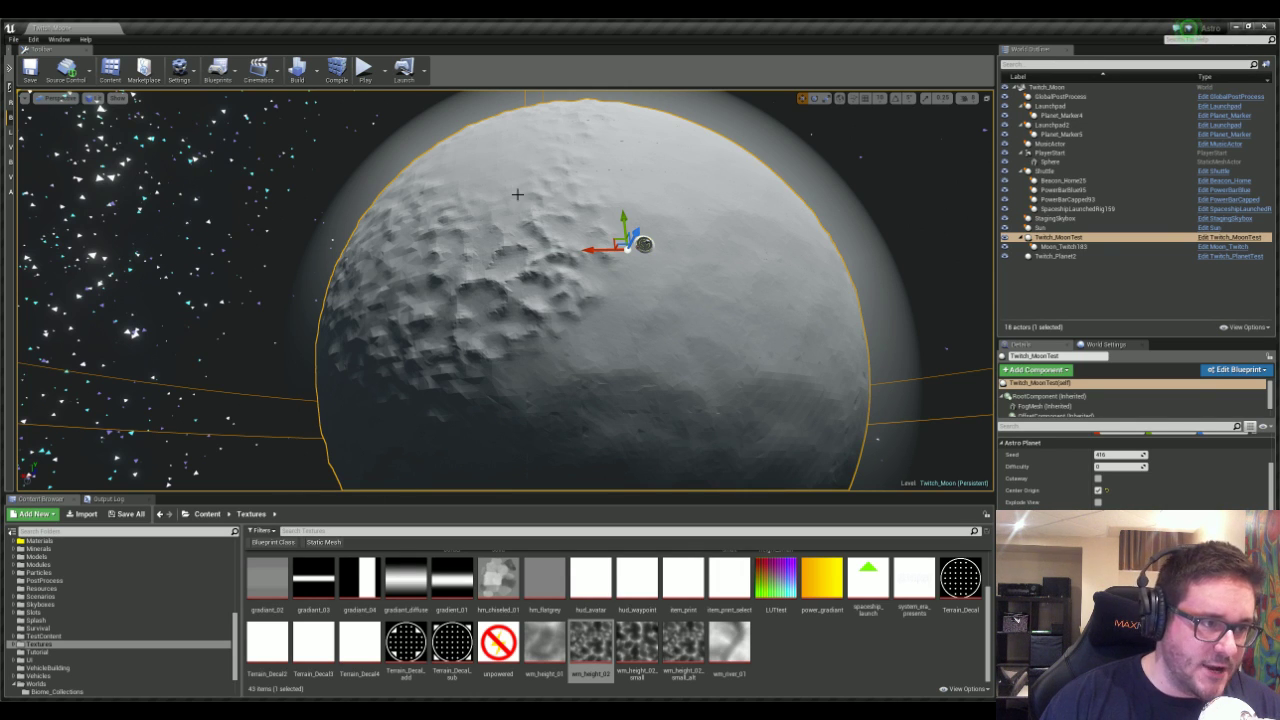
key(w)
right_drag(536, 317, 580, 317)
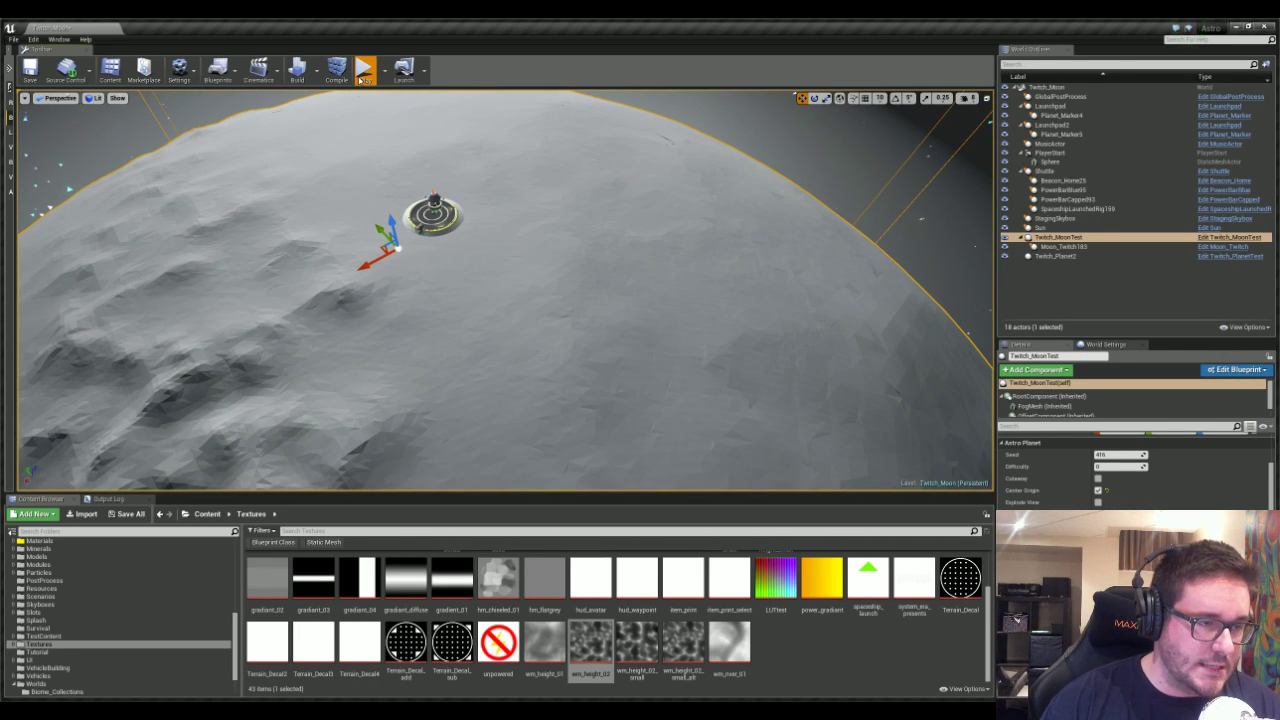
- Play the level, walk the astronaut past the launch pad across the smooth ground into the rugged hills and end the session
click(363, 70)
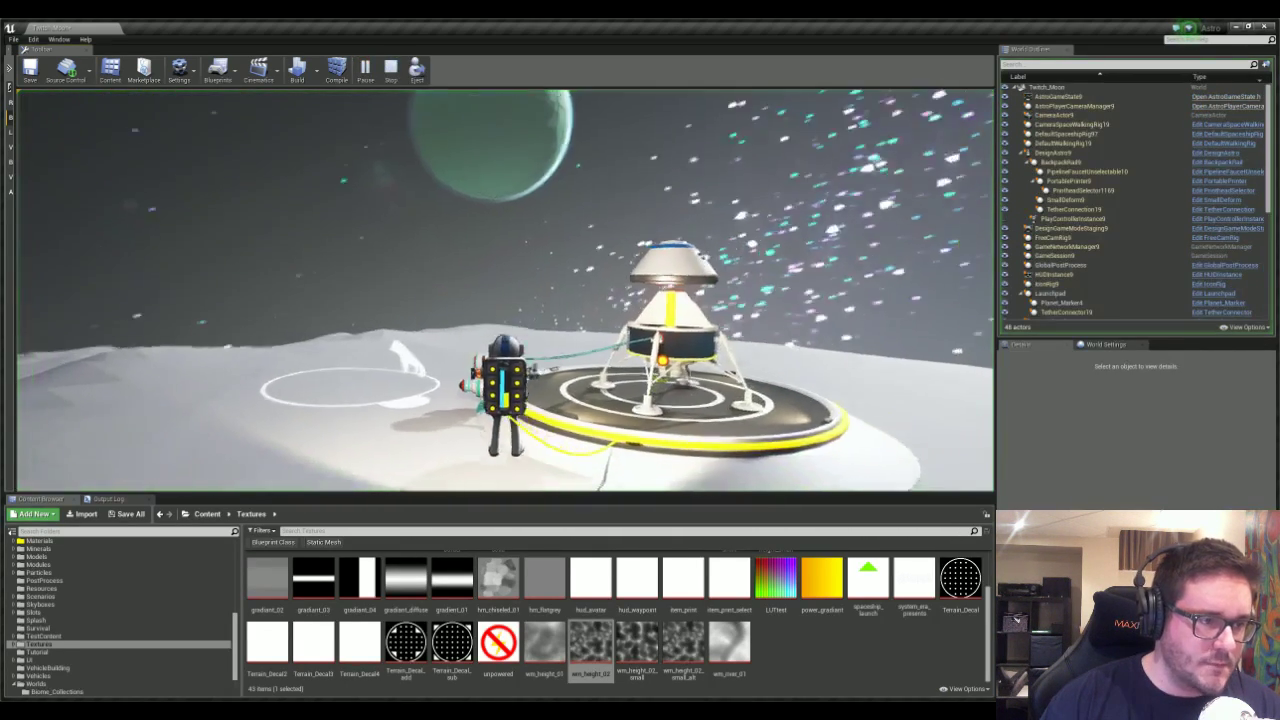
key(w)
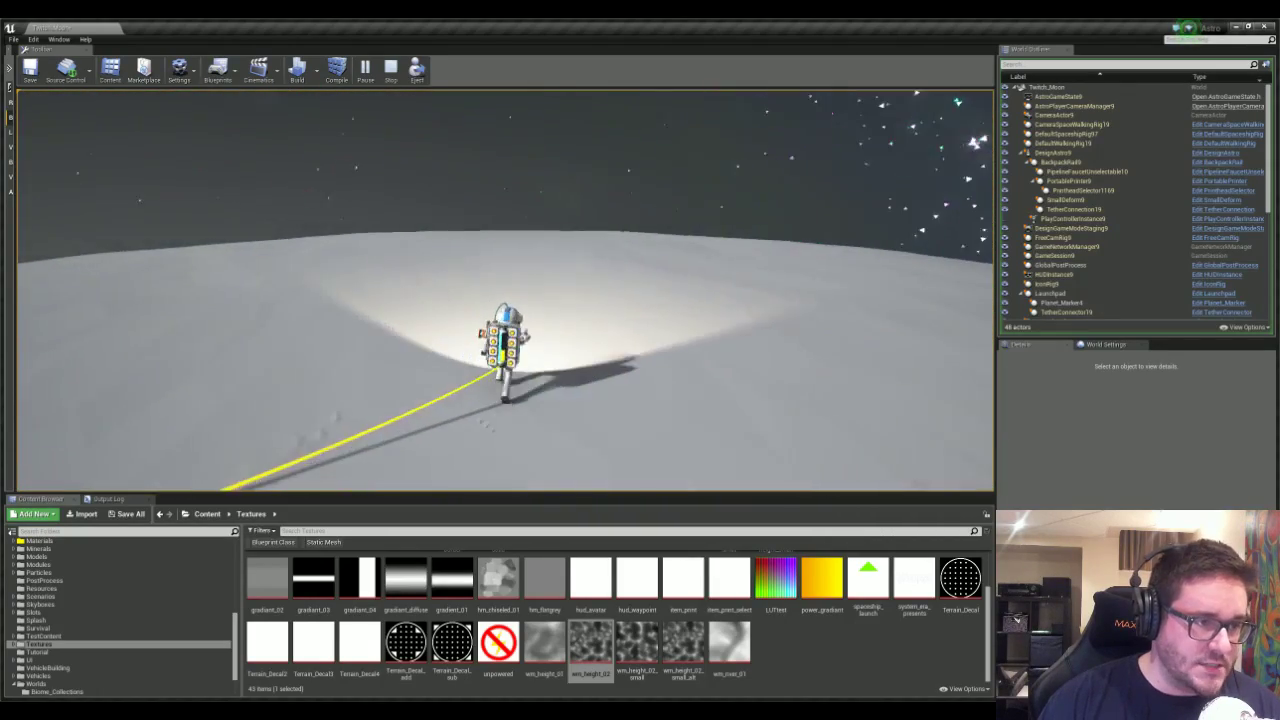
key(w)
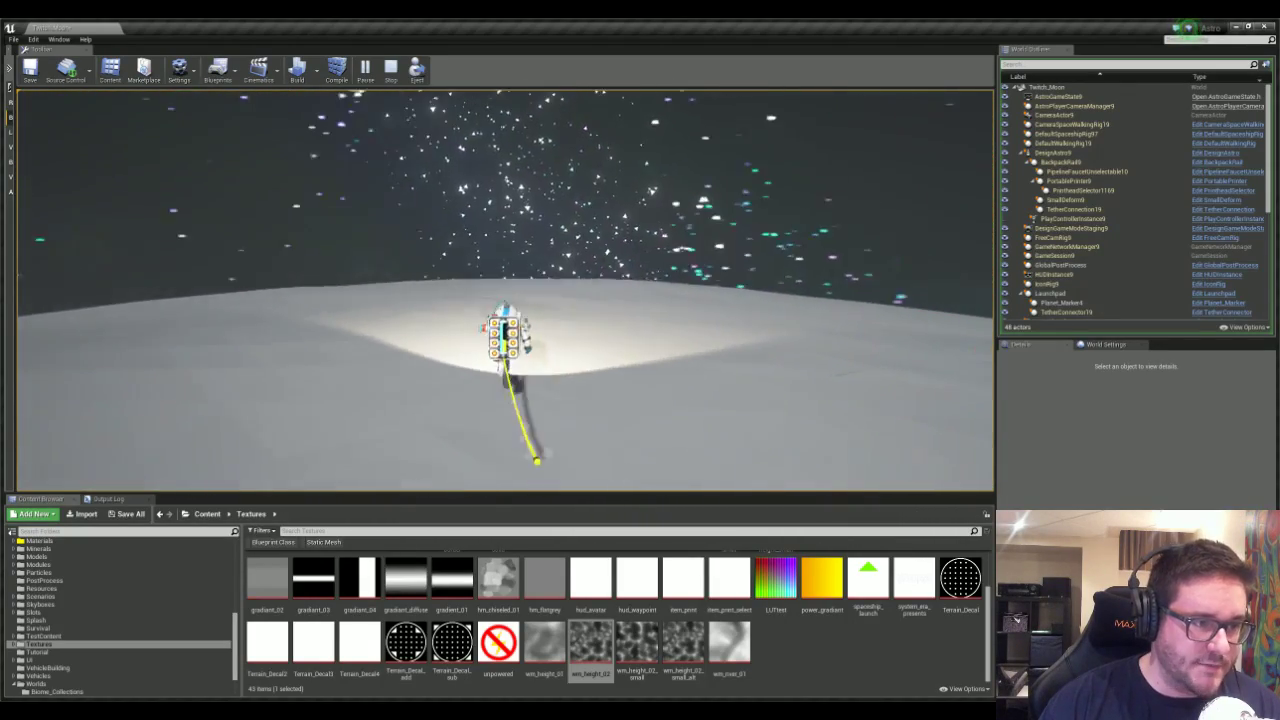
key(w)
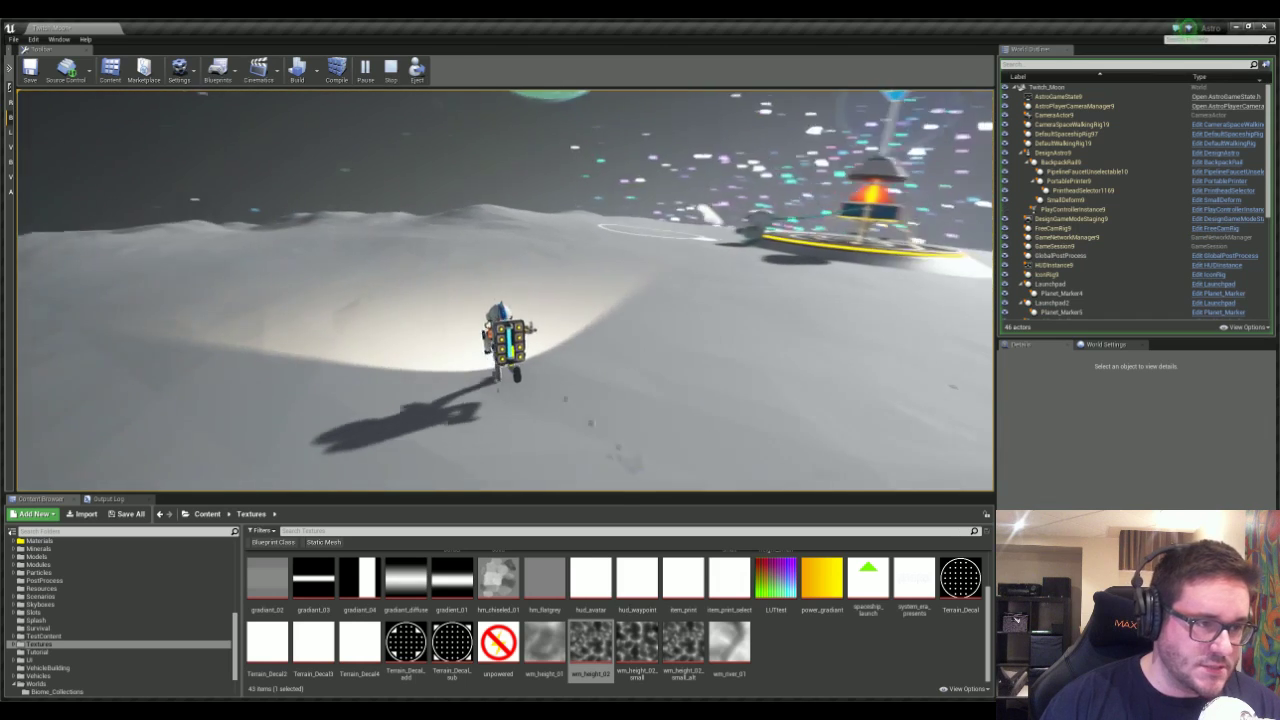
key(w)
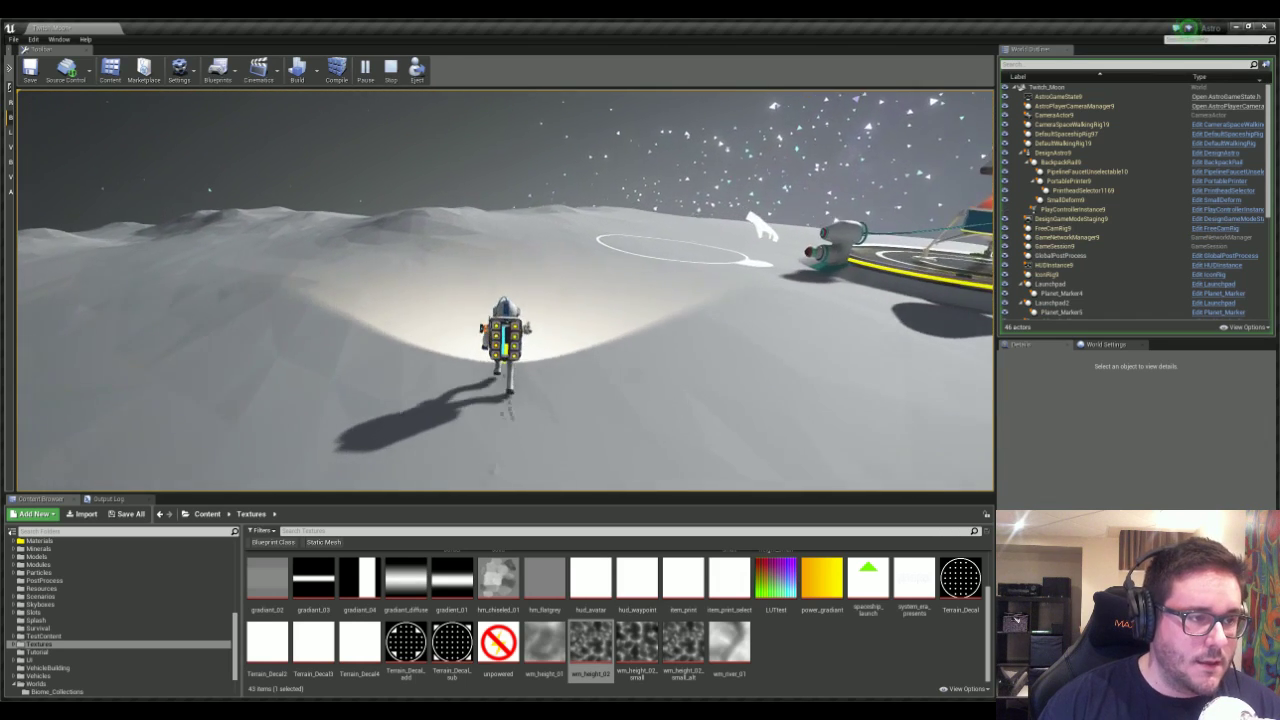
key(w)
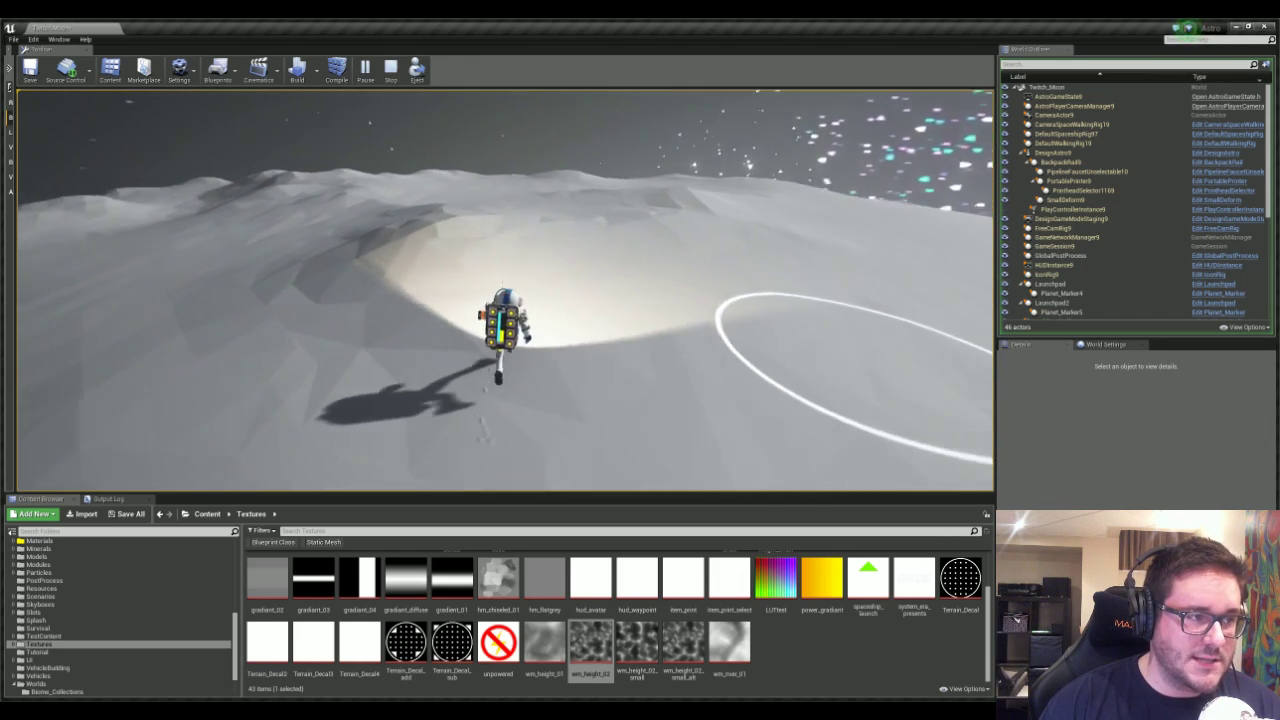
key(w)
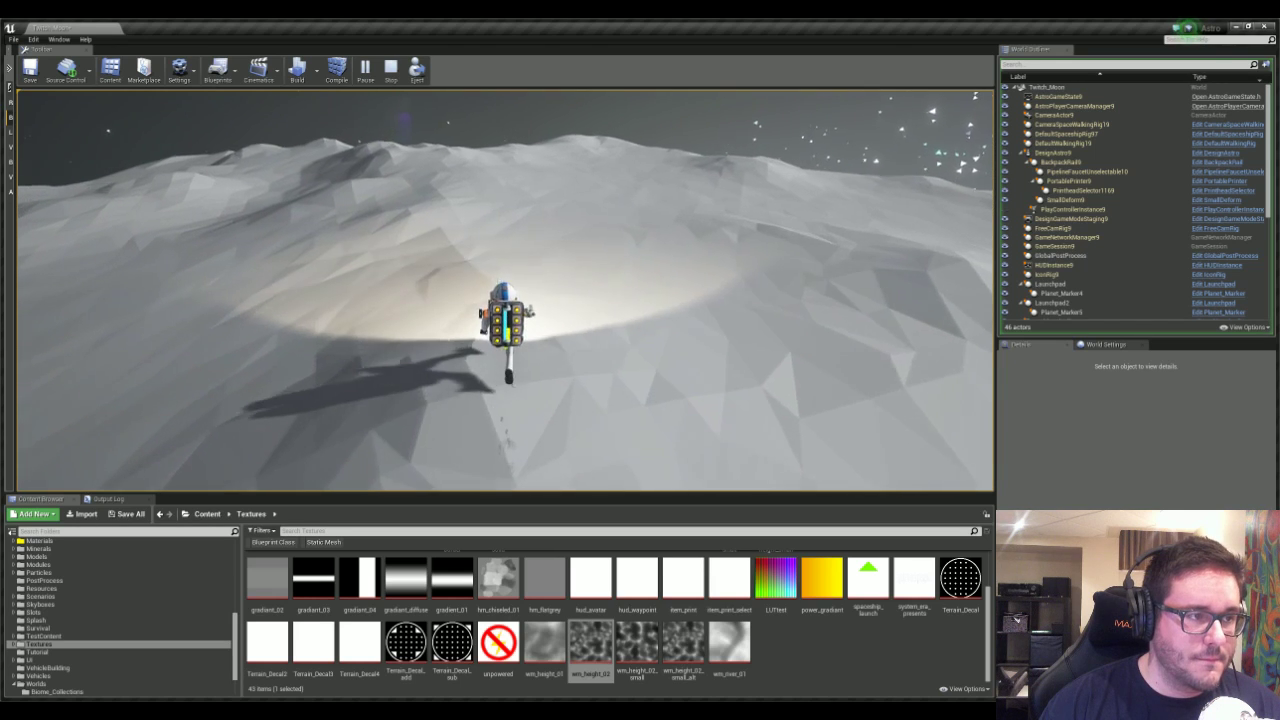
key(w)
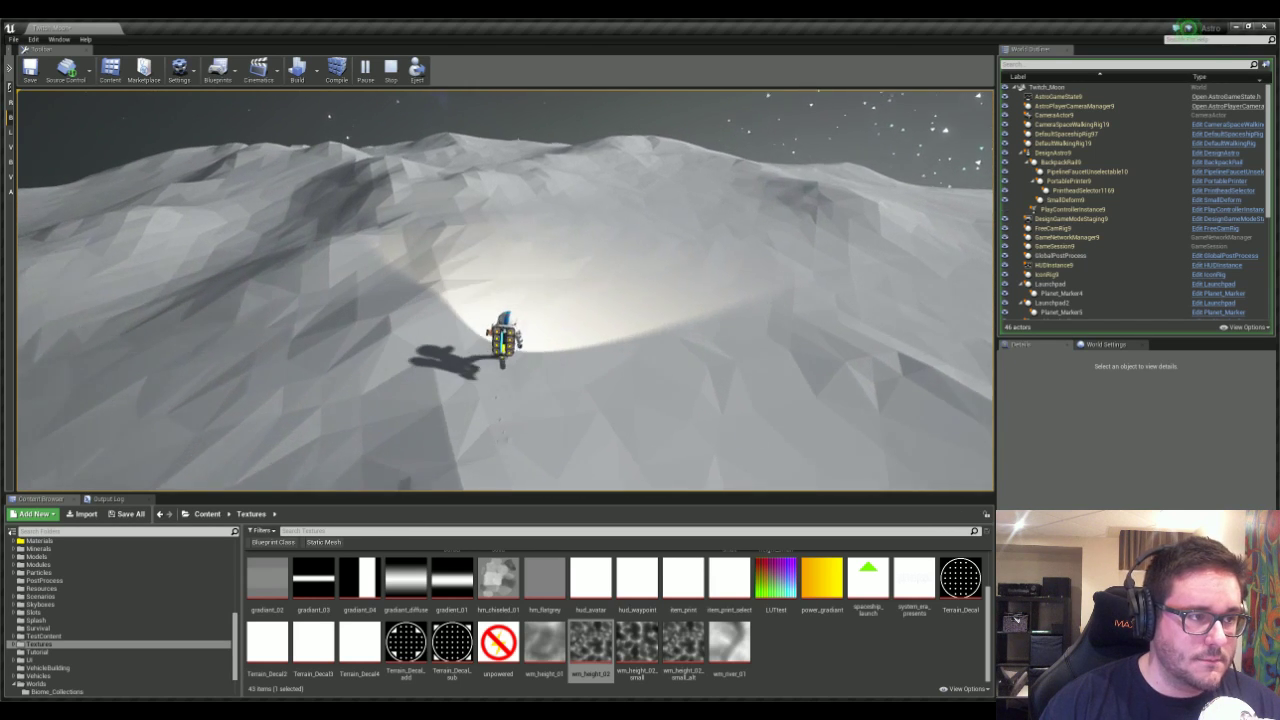
key(w)
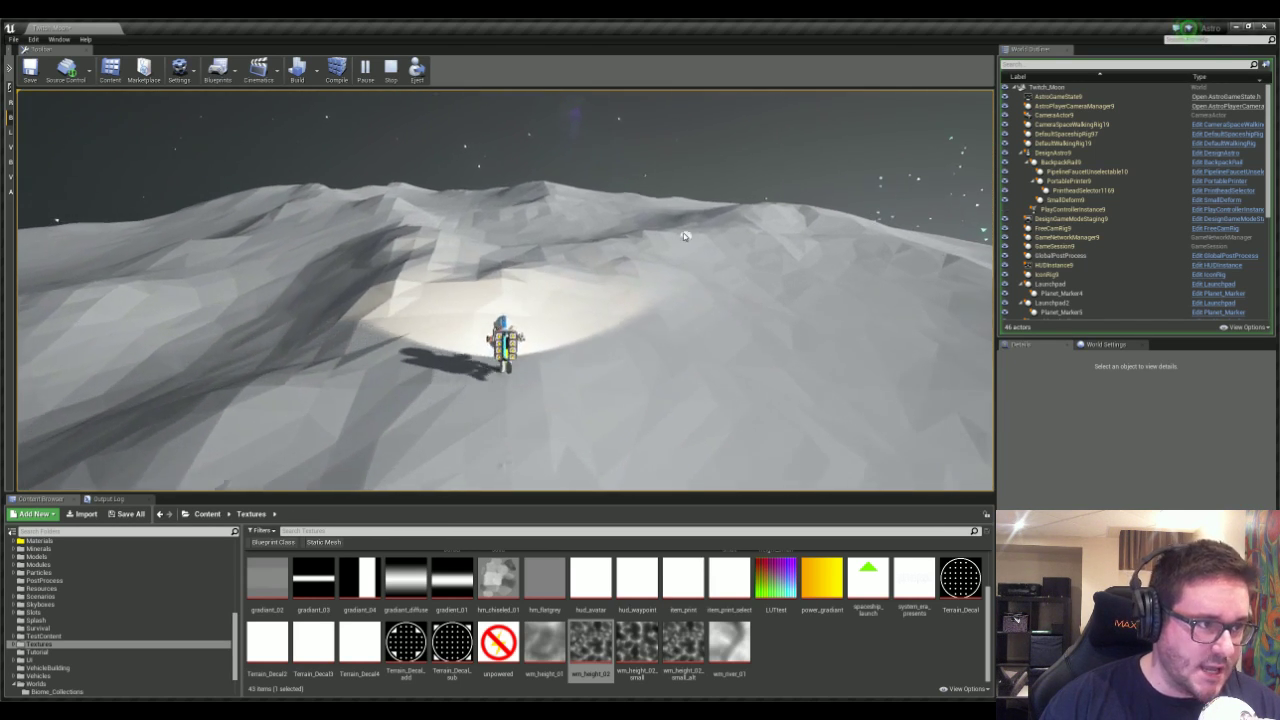
click(390, 67)
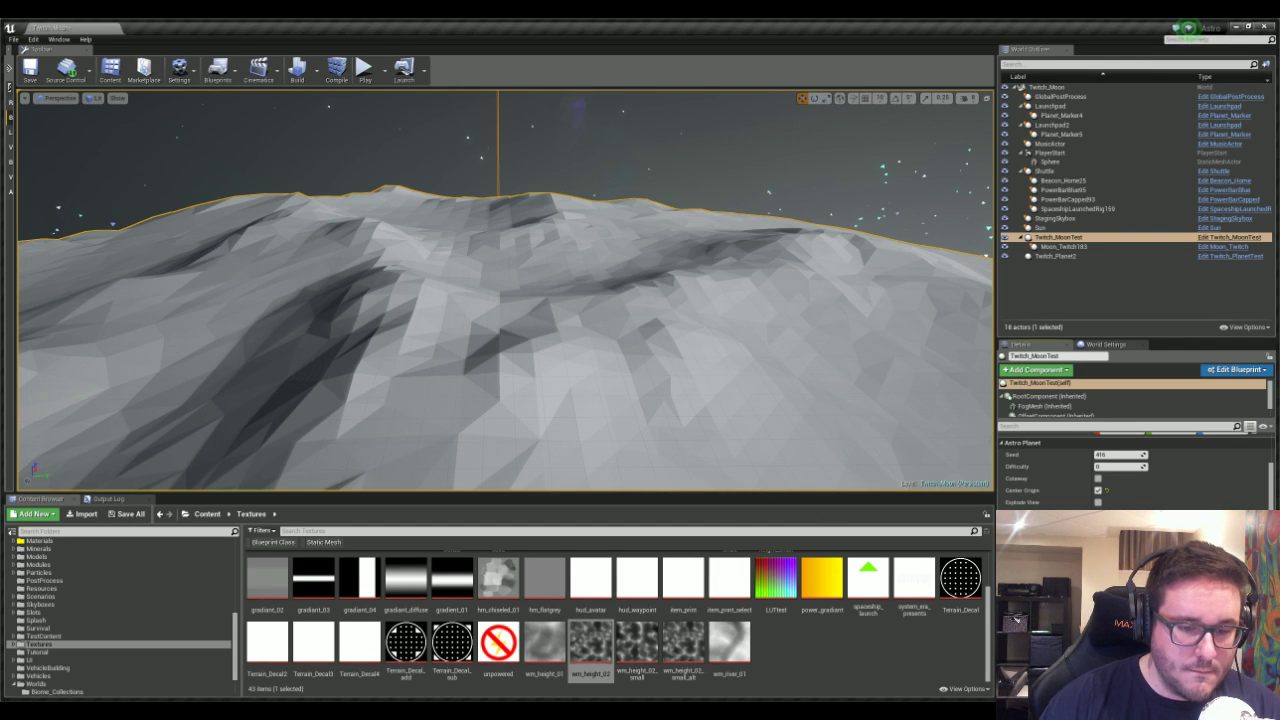
- Examine the boundary between the moon's rugged hills and smooth terrain around the launch pad from above and from the opposite side
key(s)
right_drag(609, 253, 604, 345)
right_drag(506, 290, 570, 296)
right_drag(760, 300, 487, 233)
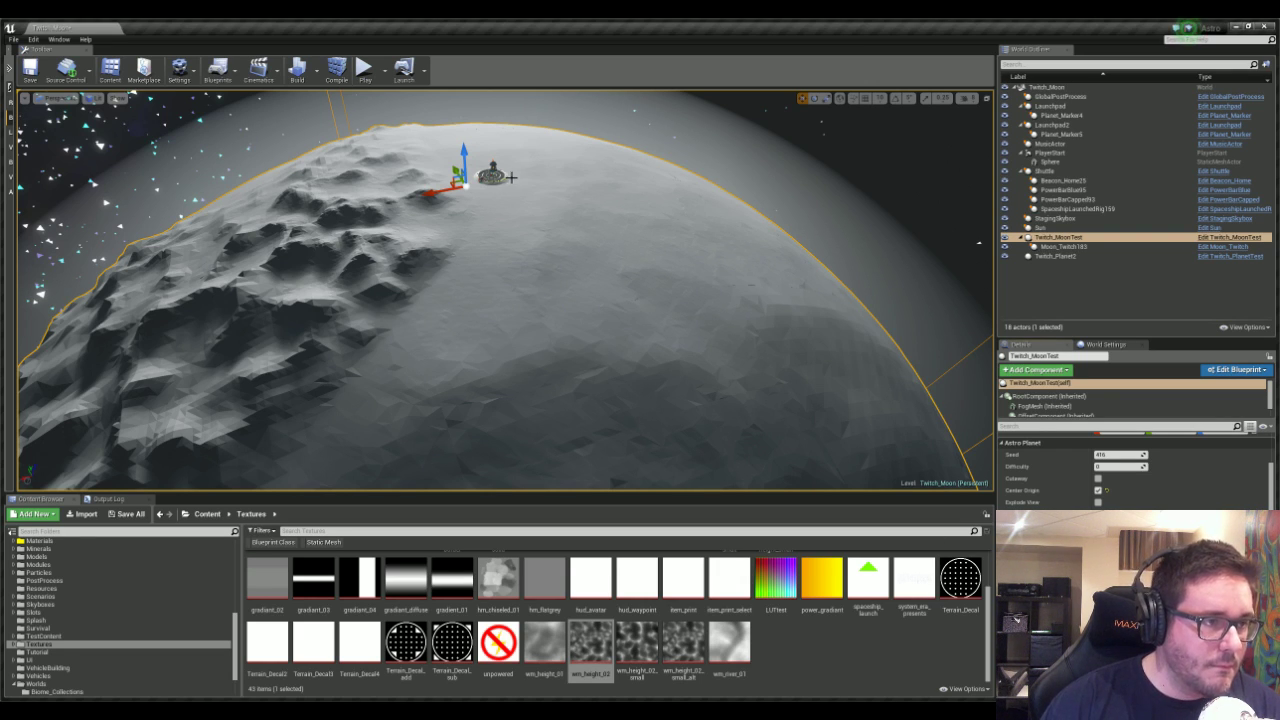
right_drag(511, 177, 517, 228)
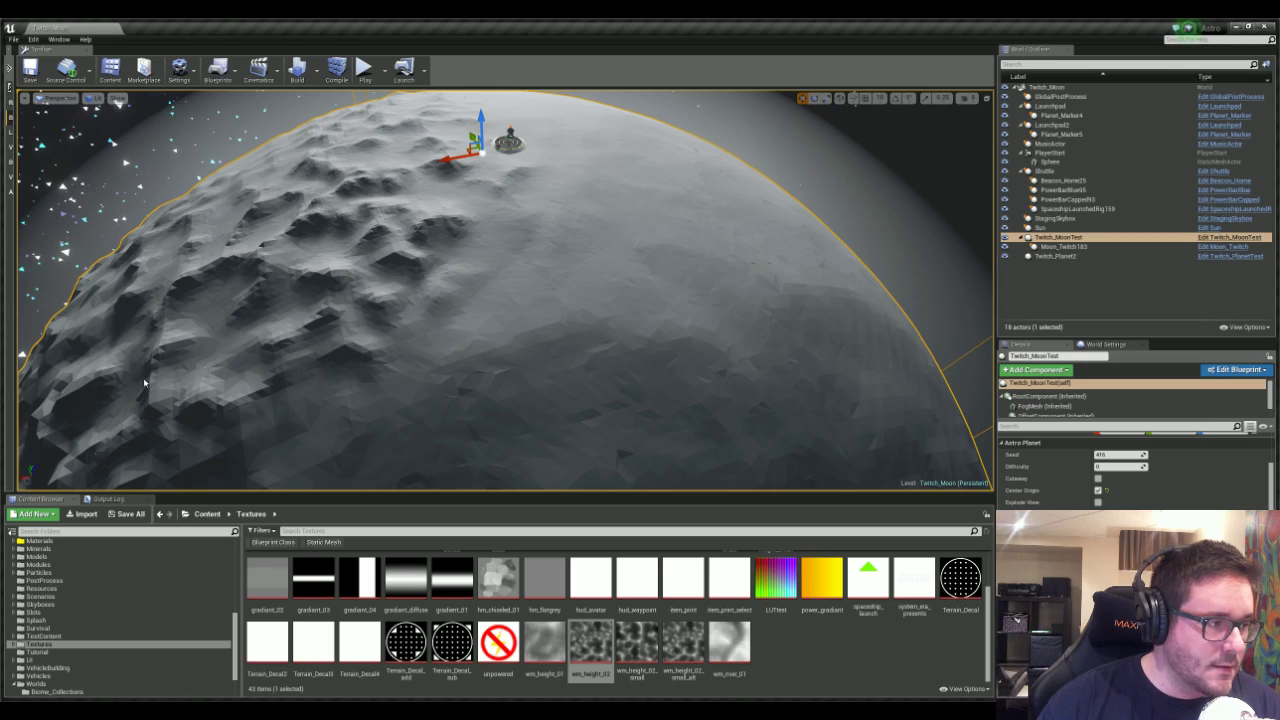
key(s)
right_drag(414, 223, 500, 222)
key(a)
key(w)
right_drag(496, 300, 413, 217)
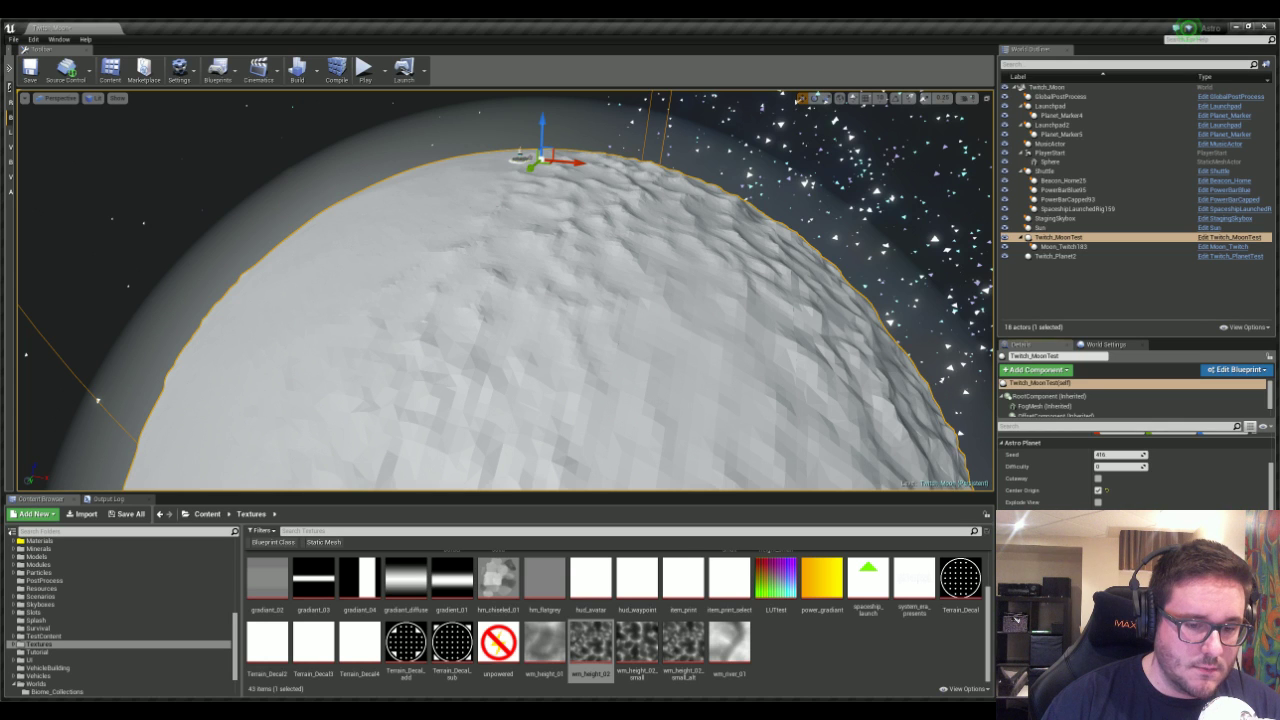
- Inspect the whole moon from a distance, comparing its bumpy, smooth and shadowed sides
right_drag(600, 300, 460, 315)
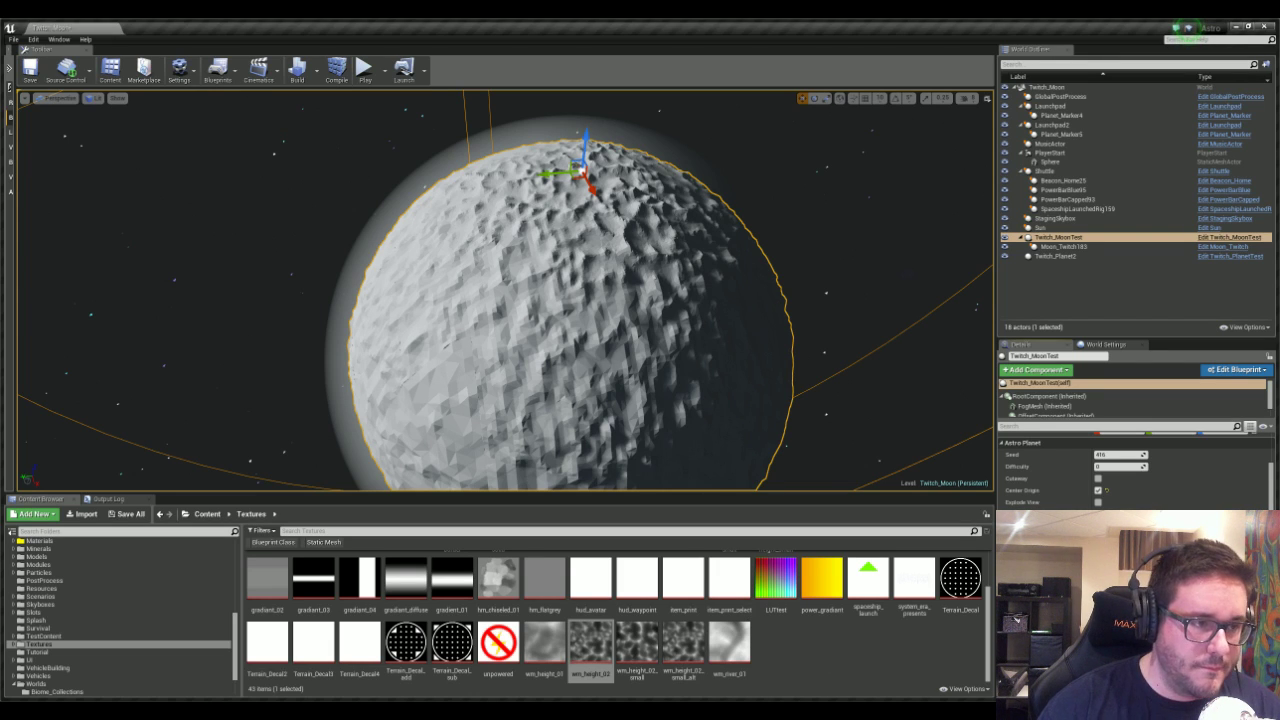
right_drag(621, 324, 706, 318)
right_drag(860, 308, 812, 352)
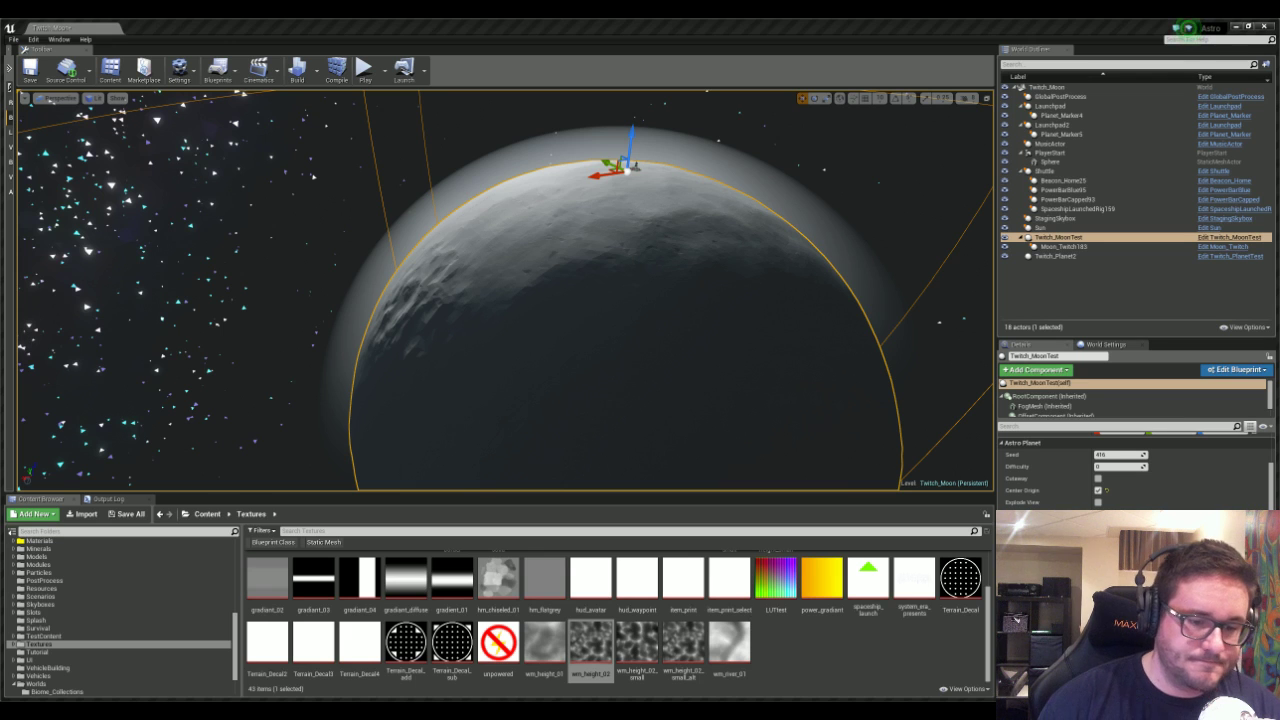
key(a)
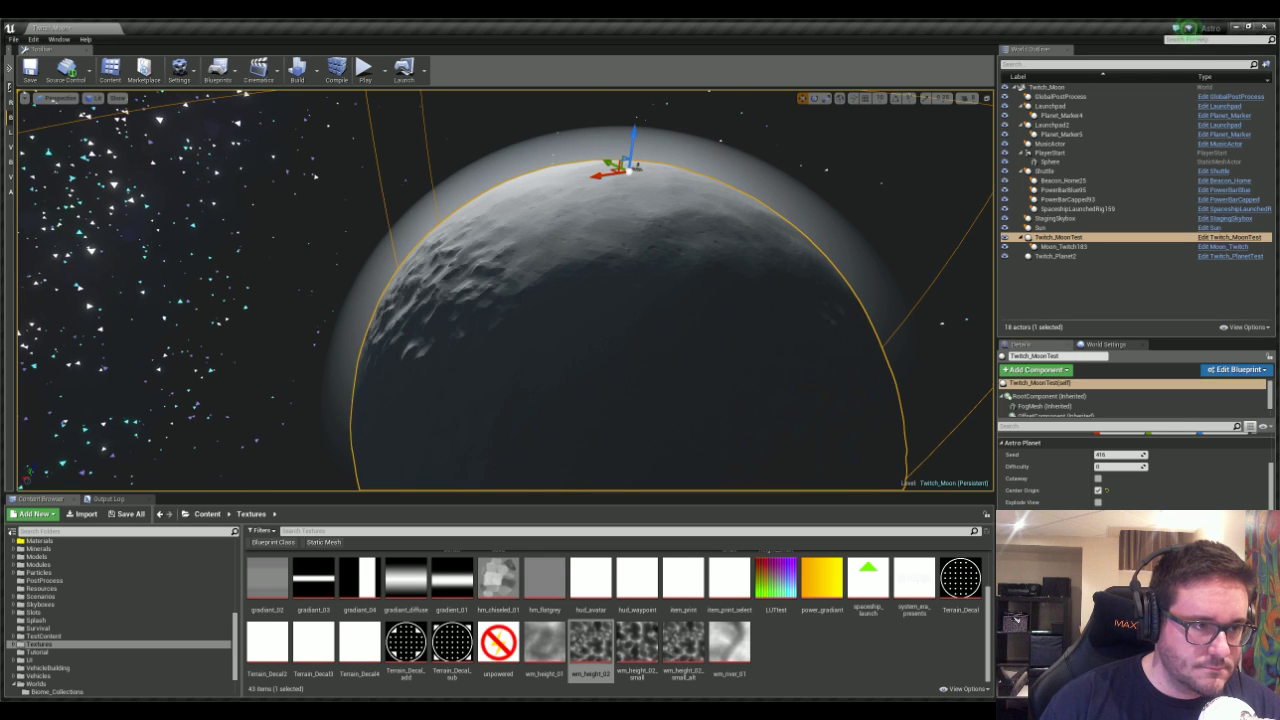
right_drag(560, 300, 780, 290)
mouse_move(602, 367)
right_down()
mouse_move(660, 367)
mouse_move(602, 367)
right_up()
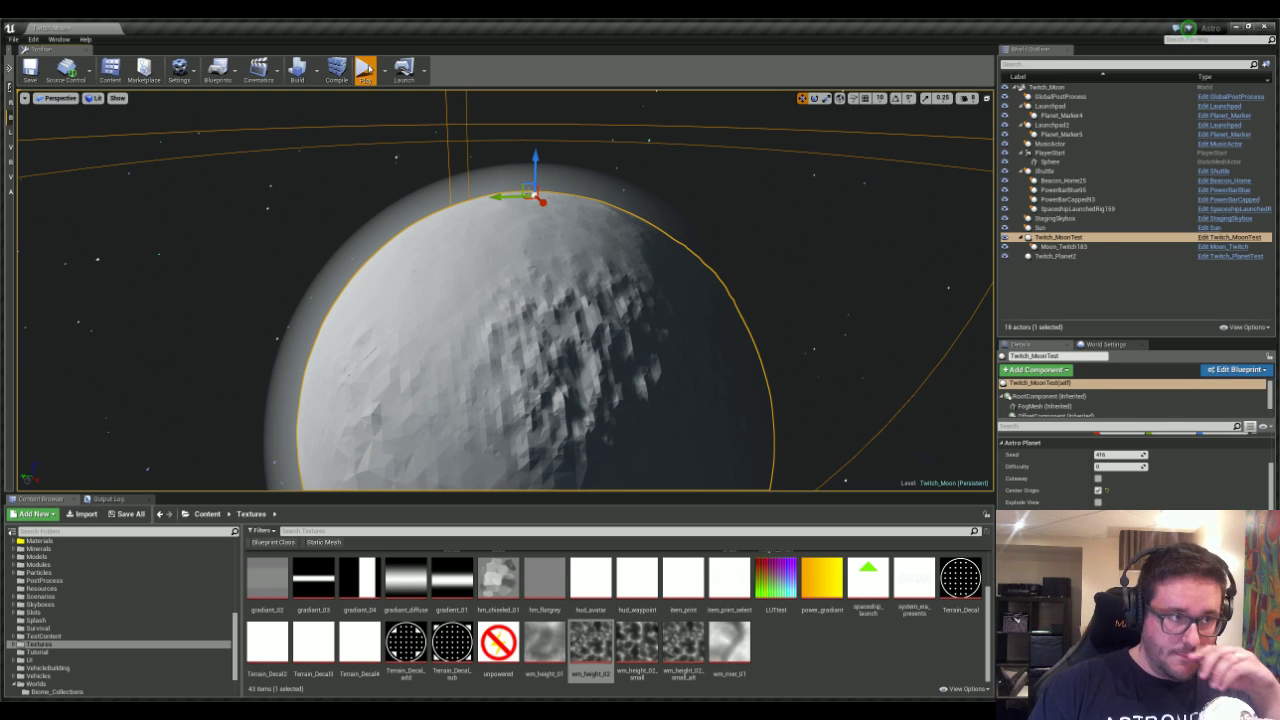
- Play the level with Free Power enabled and dig a deep hole in the ground beside the launch pad
click(366, 69)
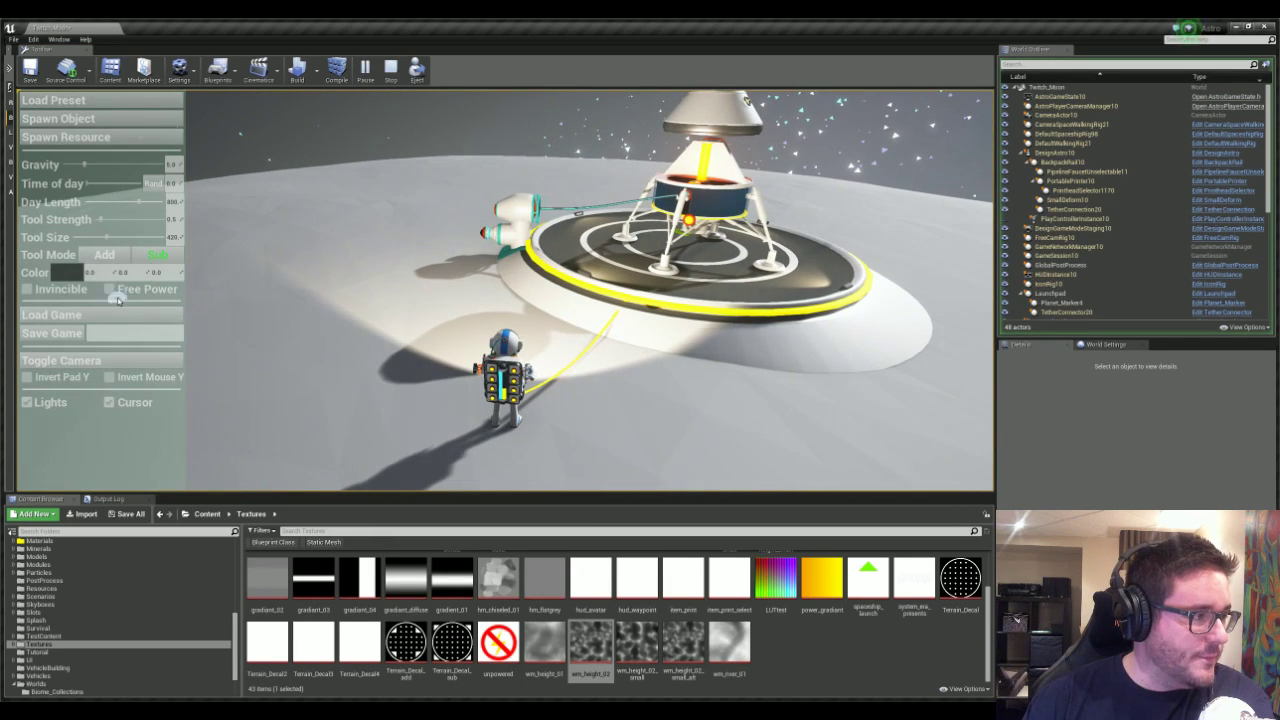
key(w)
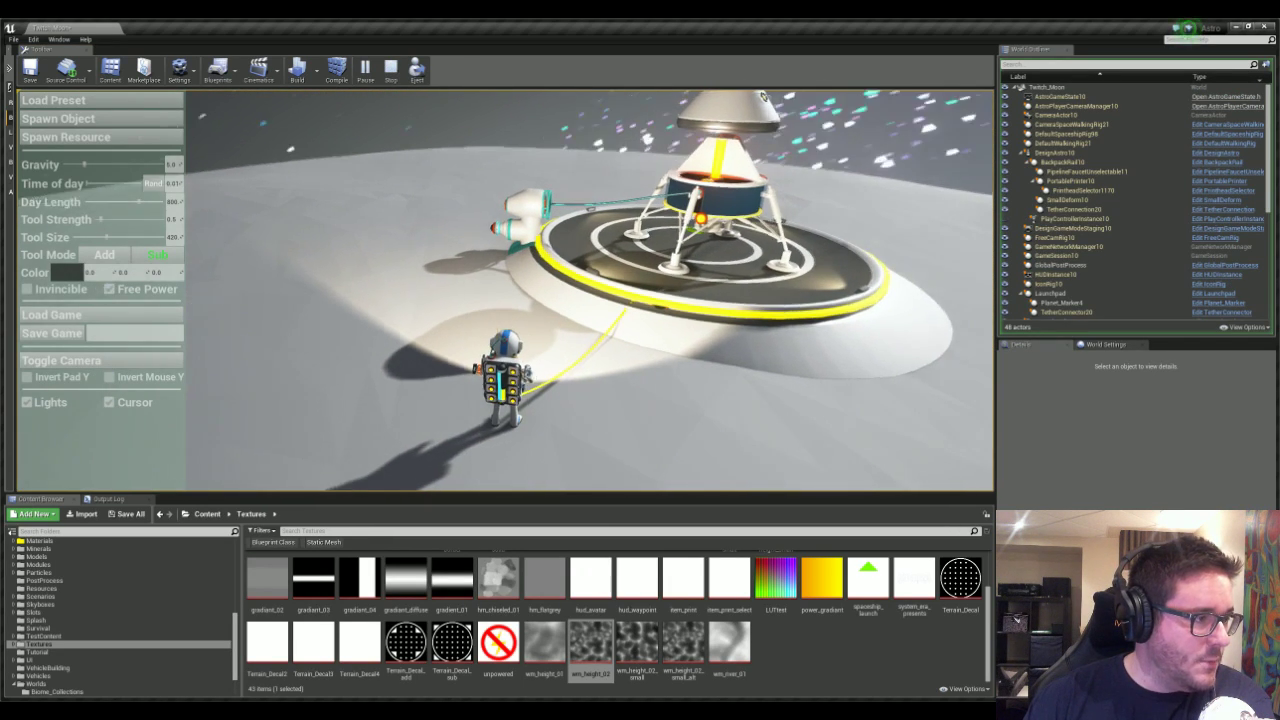
right_drag(468, 287, 447, 258)
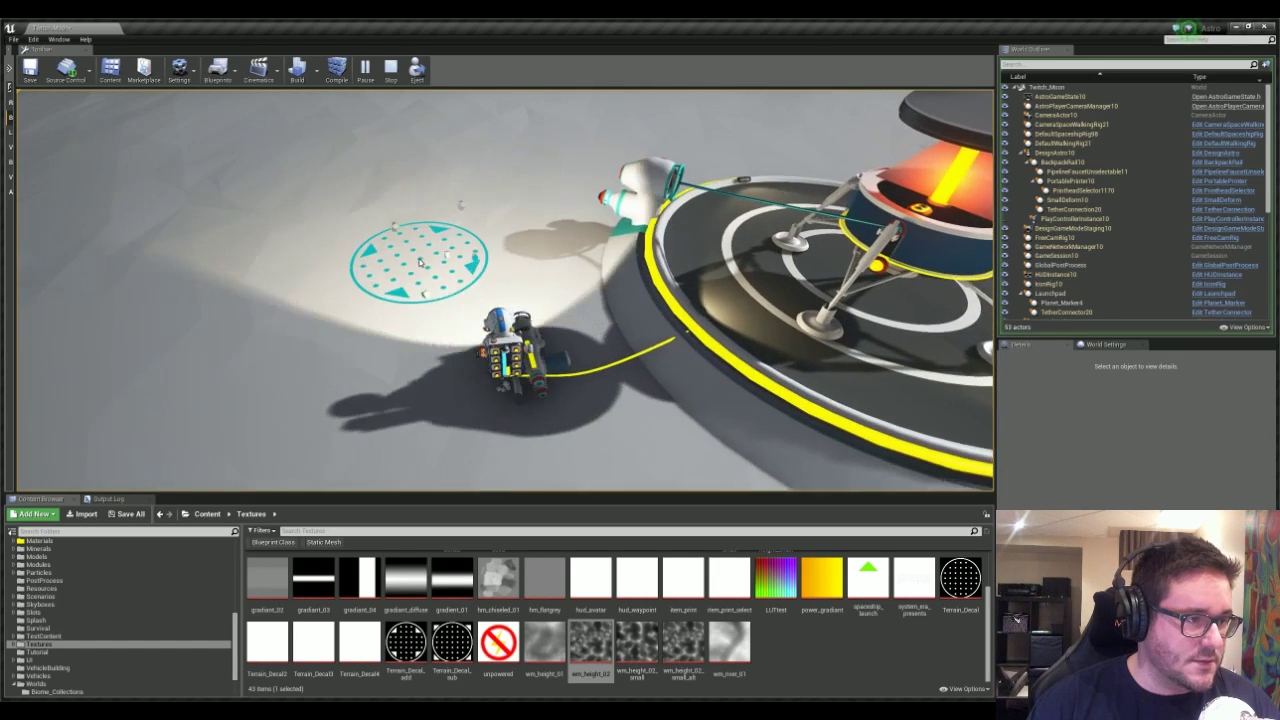
mouse_move(400, 263)
mouse_down()
mouse_move(423, 277)
mouse_move(414, 322)
mouse_move(442, 320)
mouse_up()
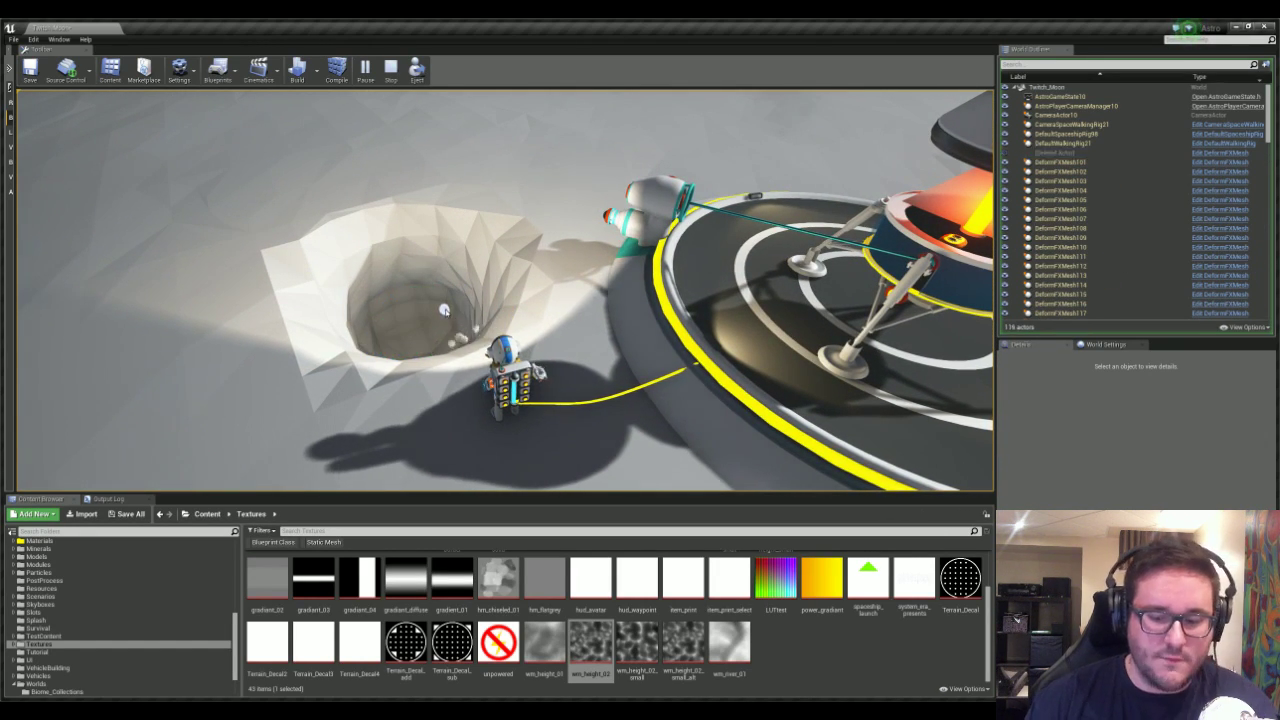
- Spawn three Battery objects in a row on the ground behind the hole
click(58, 118)
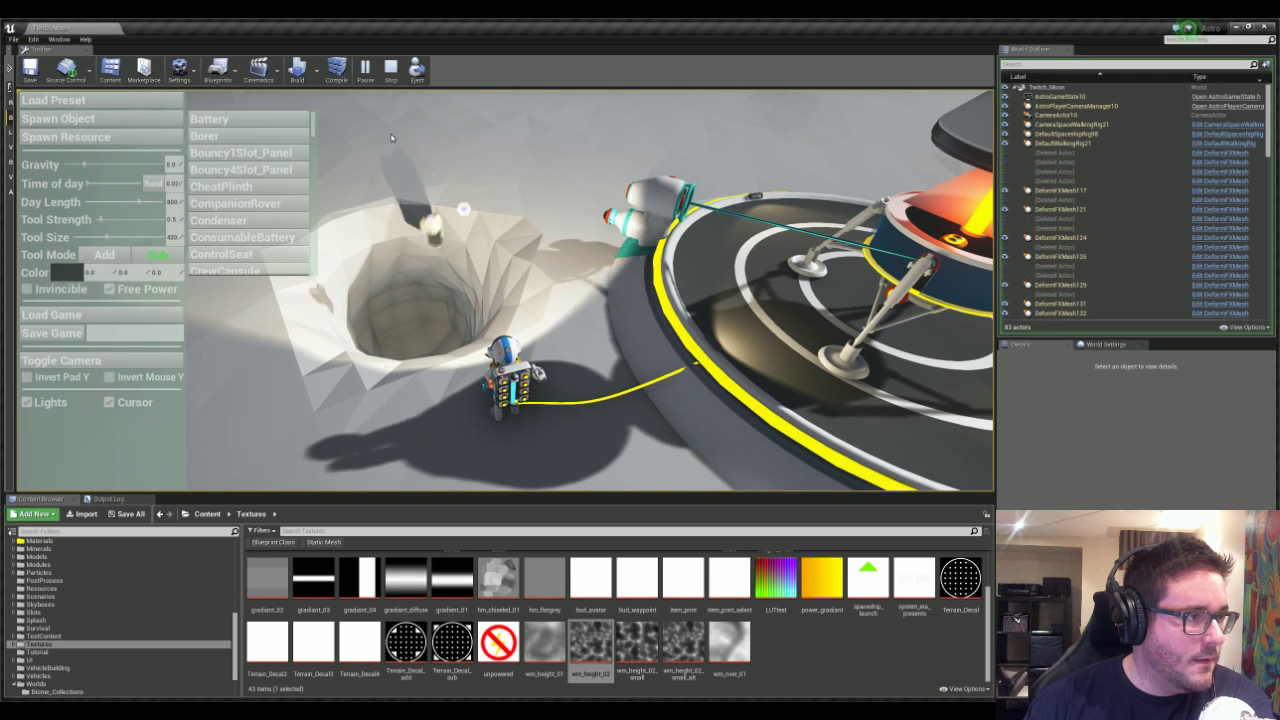
click(482, 182)
click(285, 121)
click(574, 178)
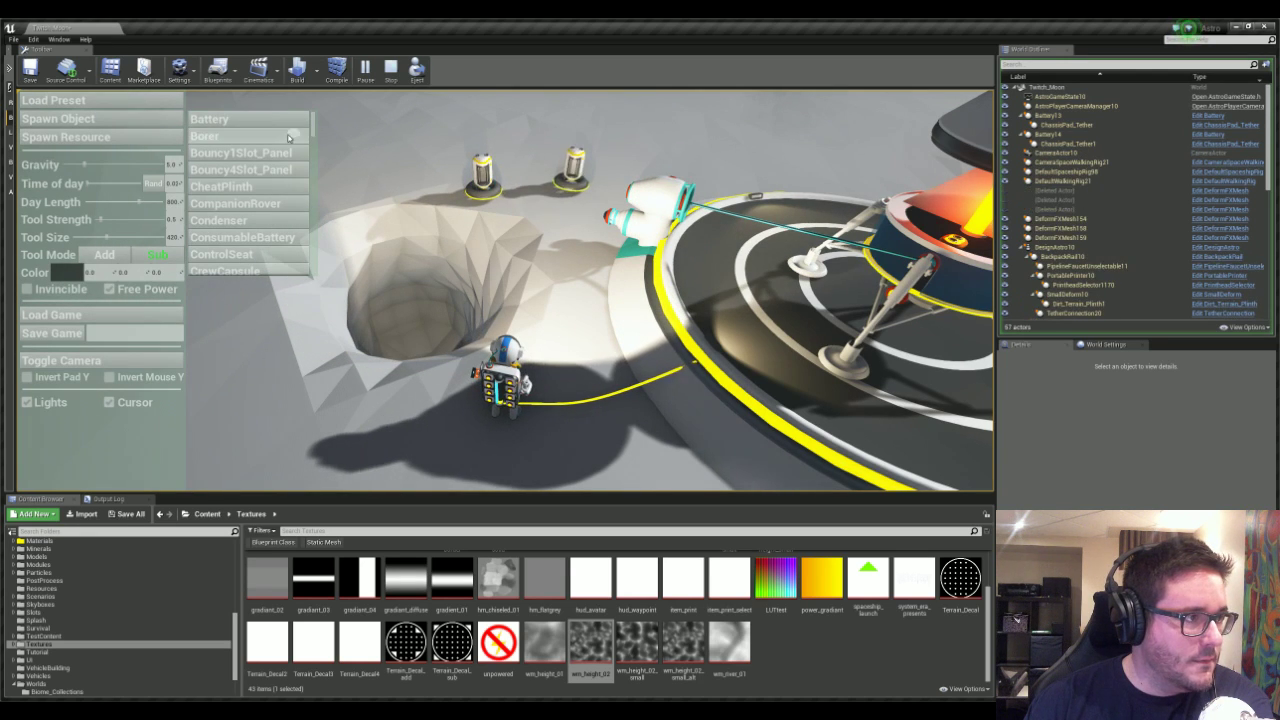
click(525, 168)
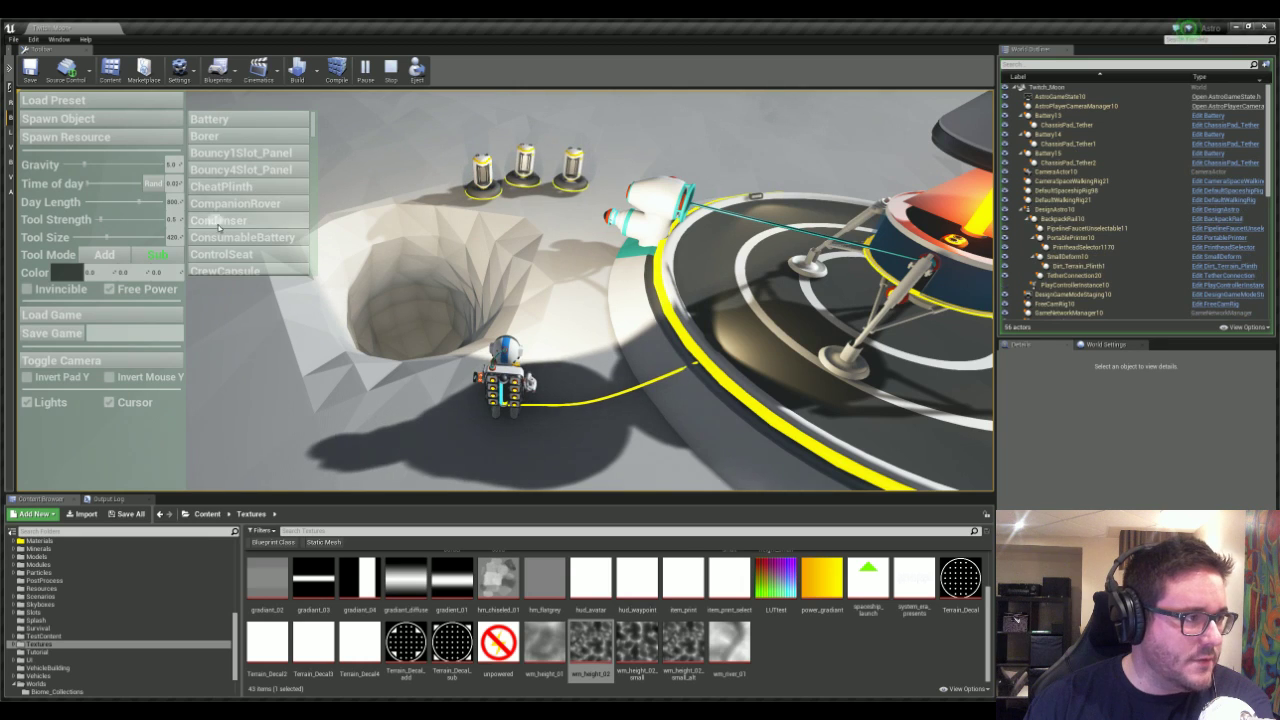
- Spawn a SolarPortable object on the ground beyond the batteries
scroll(315, 237, down, 15)
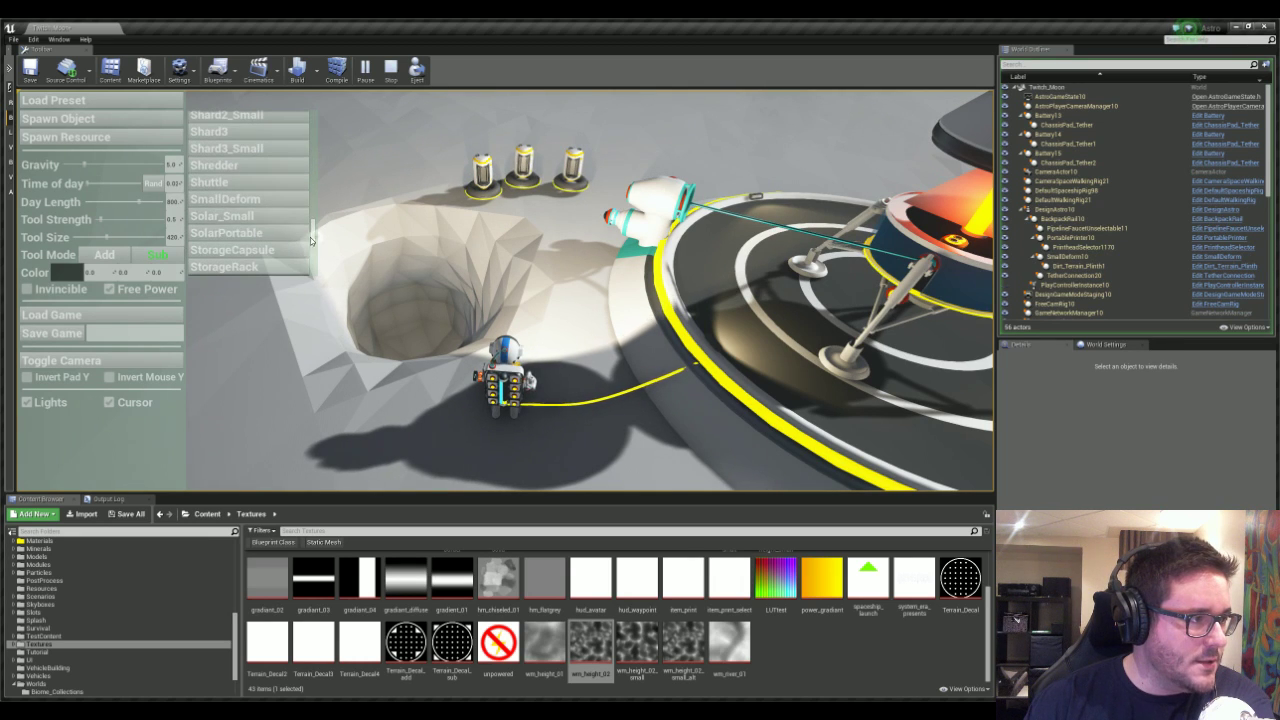
click(251, 231)
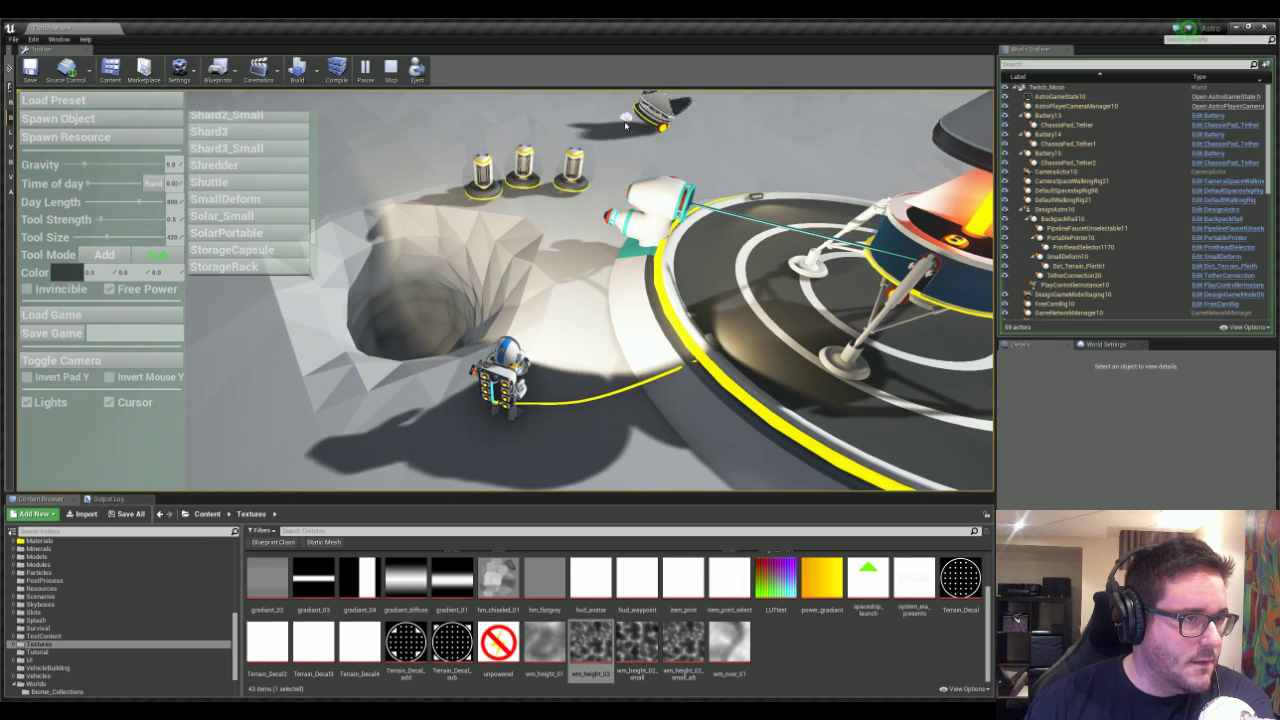
click(626, 125)
- Walk the astronaut up to the spawned objects and attach the nearest battery to the portable solar panel
right_drag(626, 125, 546, 170)
key(w)
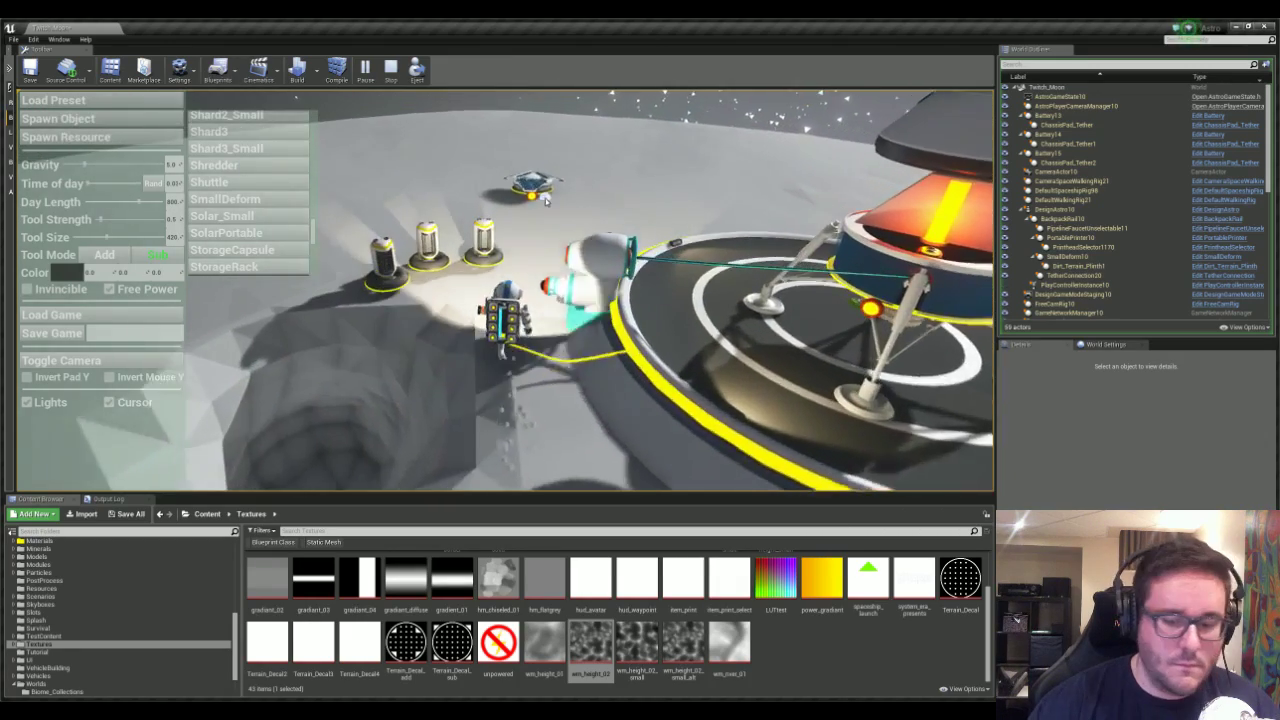
key(grave)
click(487, 320)
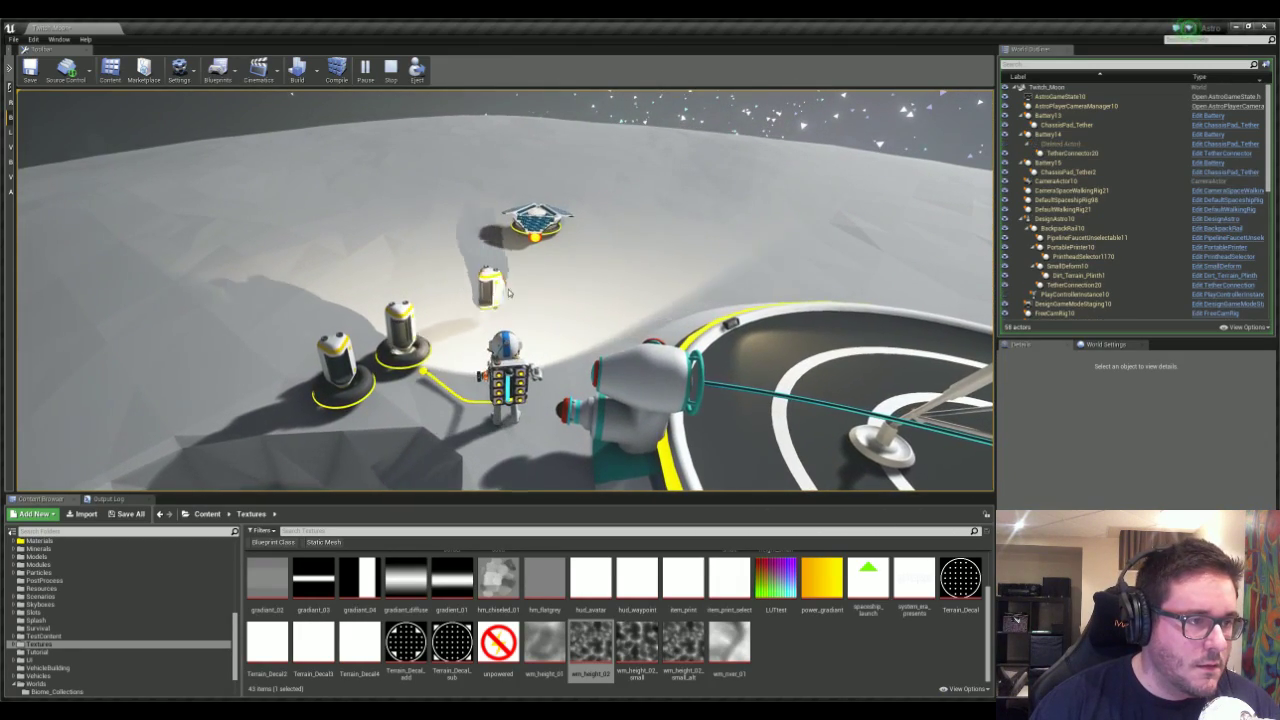
drag(509, 292, 537, 200)
right_drag(537, 200, 519, 282)
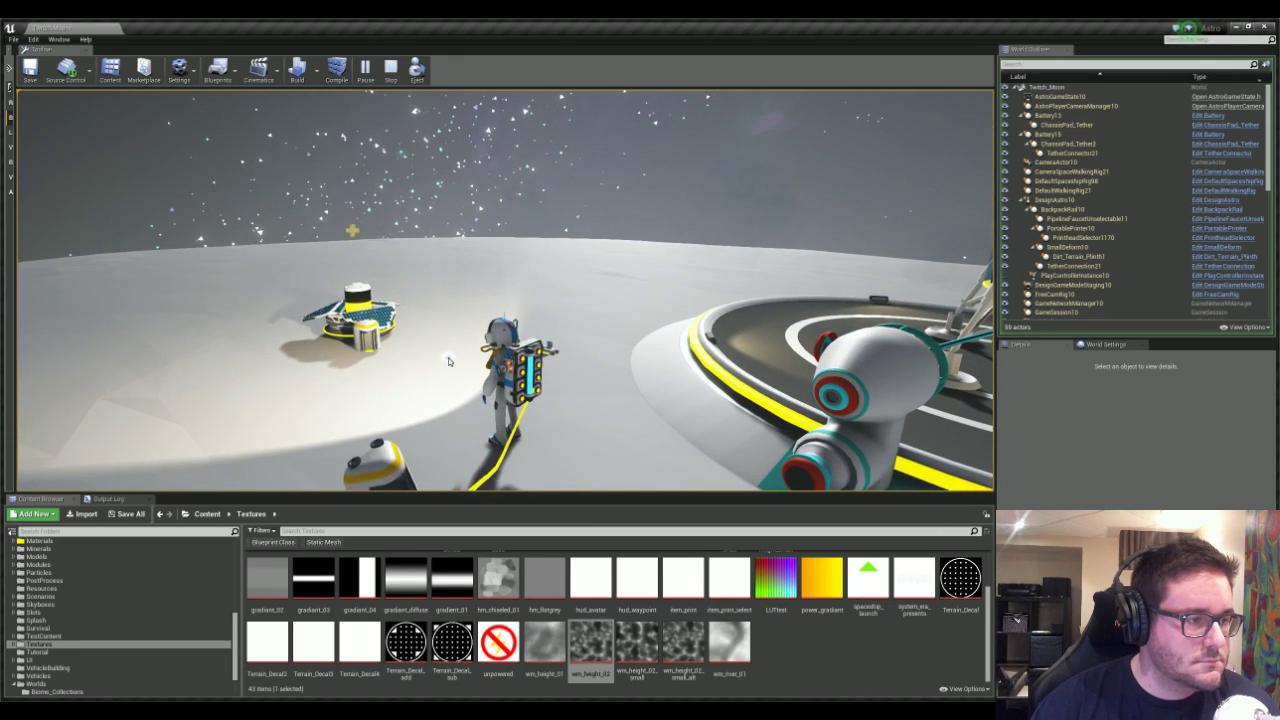
- Look over the solar panel setup beside the launch pad and move another nearby battery onto the portable solar panel
right_drag(449, 361, 600, 358)
key(s)
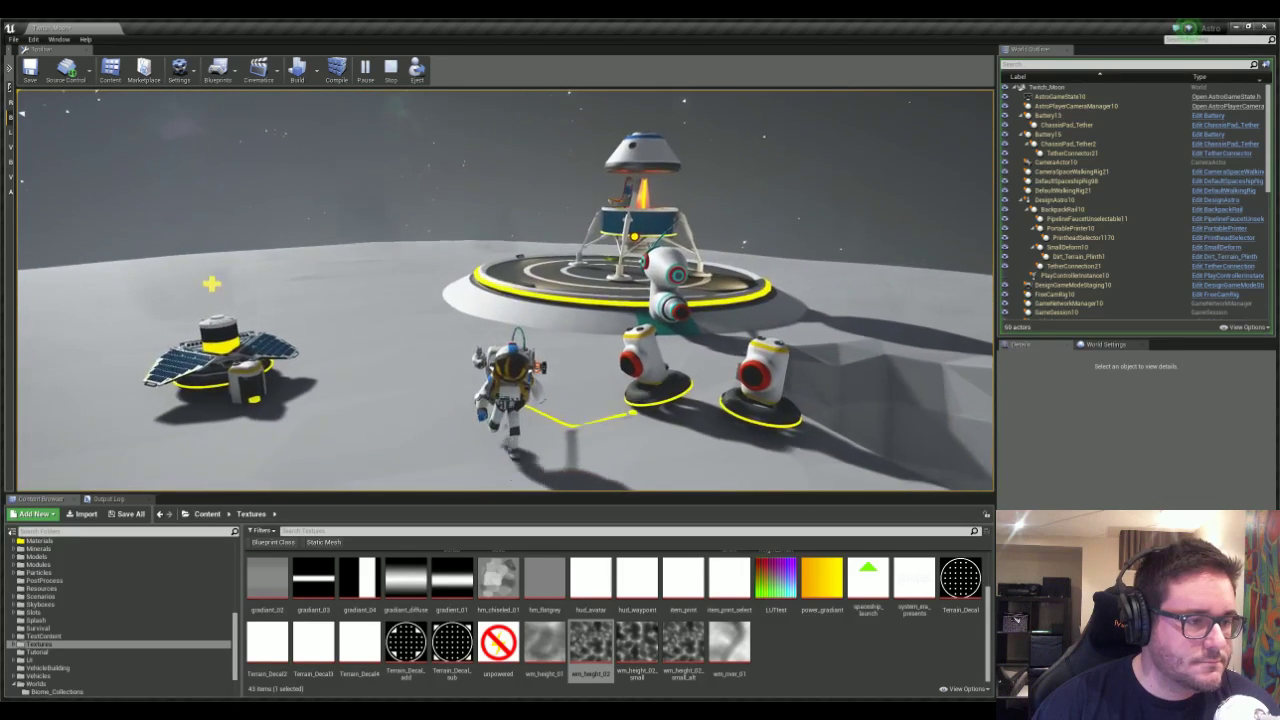
key(w)
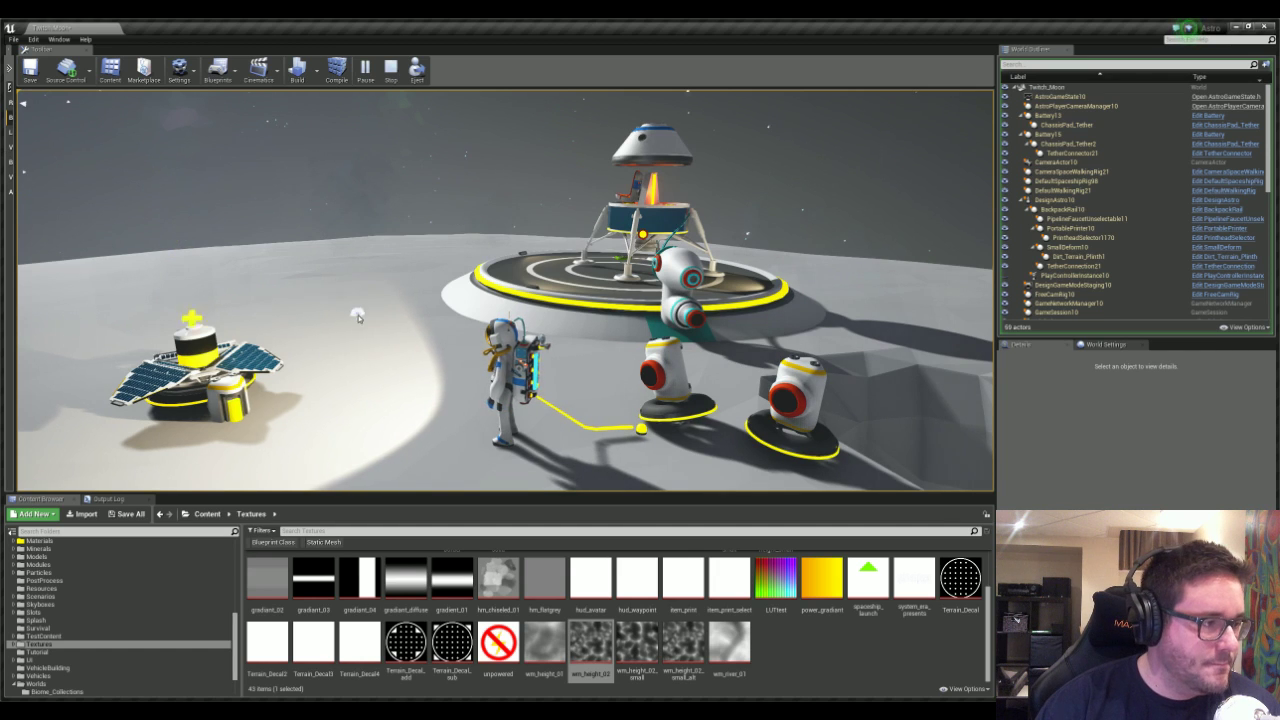
right_drag(357, 314, 318, 322)
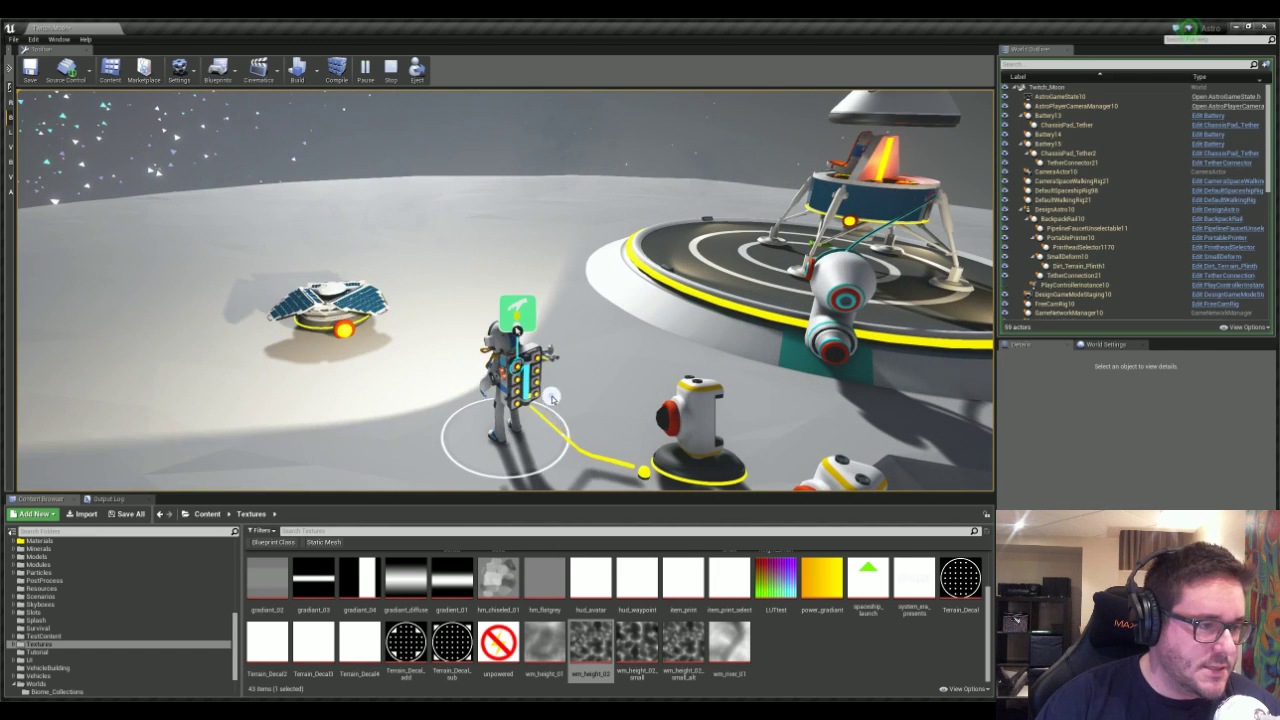
right_drag(652, 393, 716, 418)
drag(716, 418, 272, 366)
- Dig a wide, deep crater with the terrain tool in the smooth ground beside the portable solar panel
right_drag(391, 351, 373, 290)
key(e)
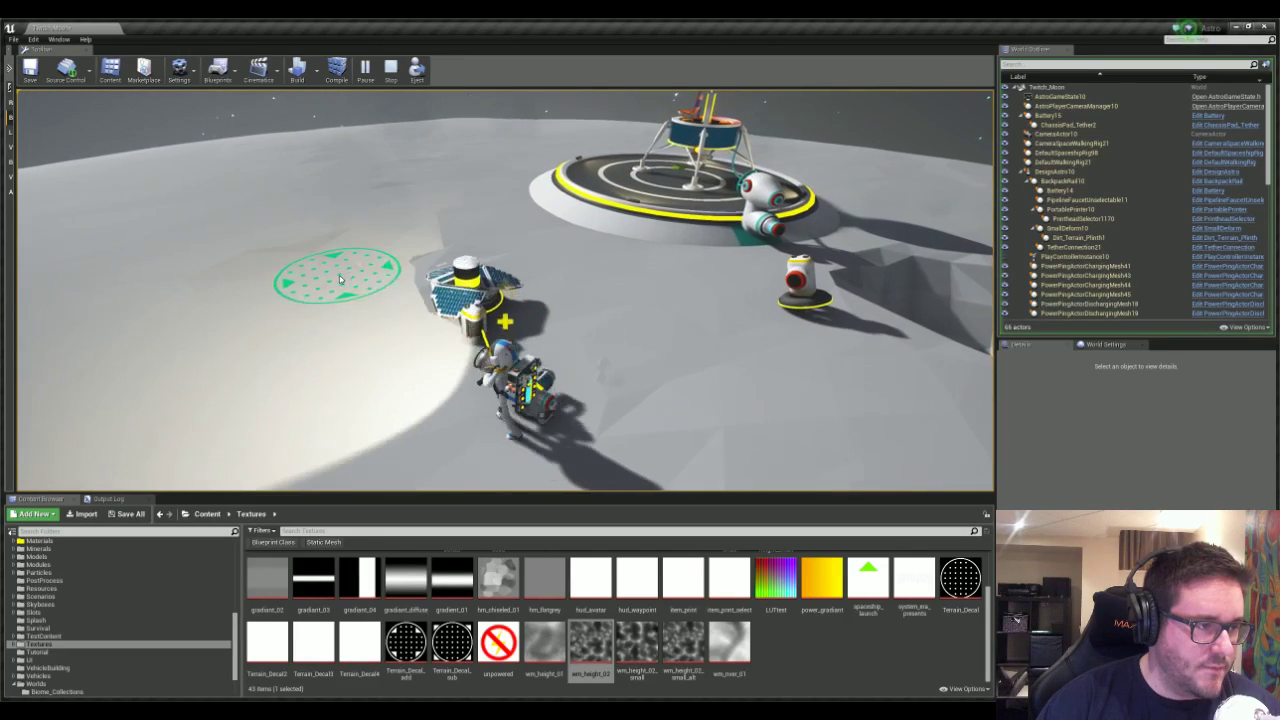
mouse_move(296, 258)
mouse_down()
mouse_move(293, 276)
mouse_move(308, 284)
mouse_up()
right_drag(308, 284, 300, 308)
mouse_move(300, 270)
mouse_down()
mouse_move(314, 343)
mouse_move(271, 360)
mouse_move(300, 371)
mouse_move(317, 358)
mouse_up()
key(e)
- Move the portable solar panel and its battery down into the new crater and back out onto the flat ground
drag(425, 262, 252, 320)
drag(443, 293, 290, 338)
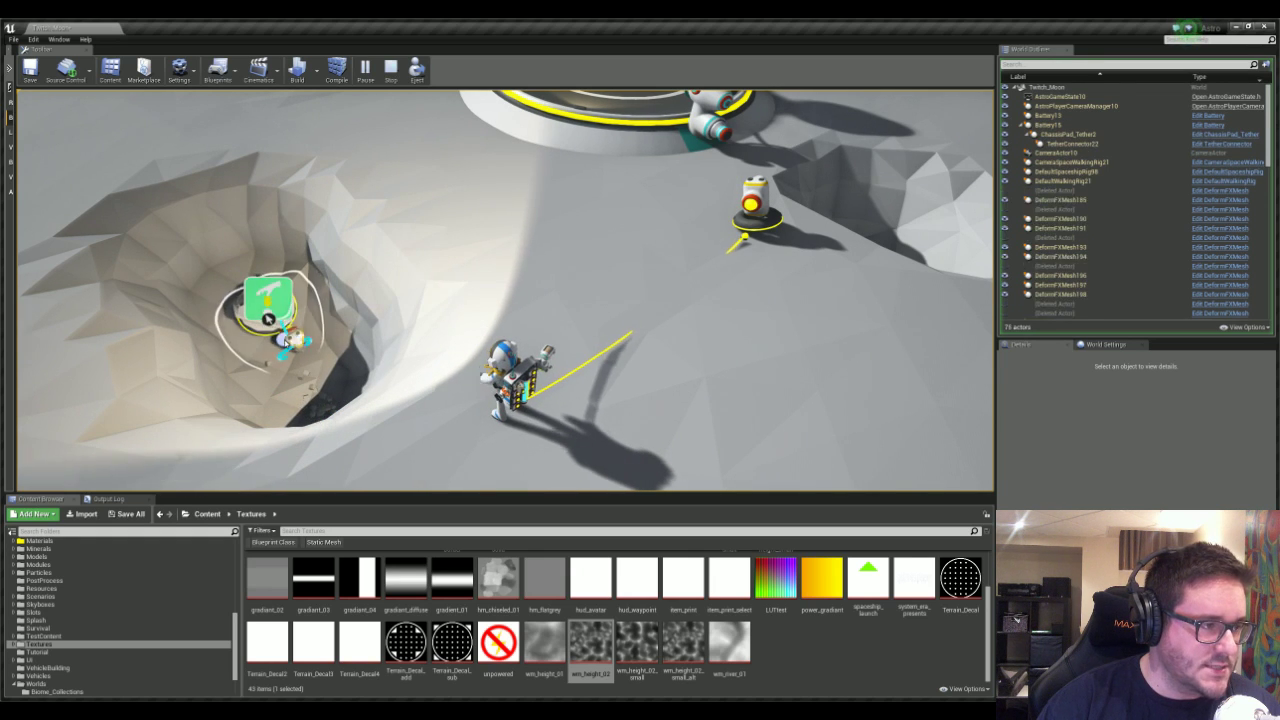
right_drag(264, 317, 279, 362)
drag(284, 356, 521, 264)
drag(310, 384, 522, 264)
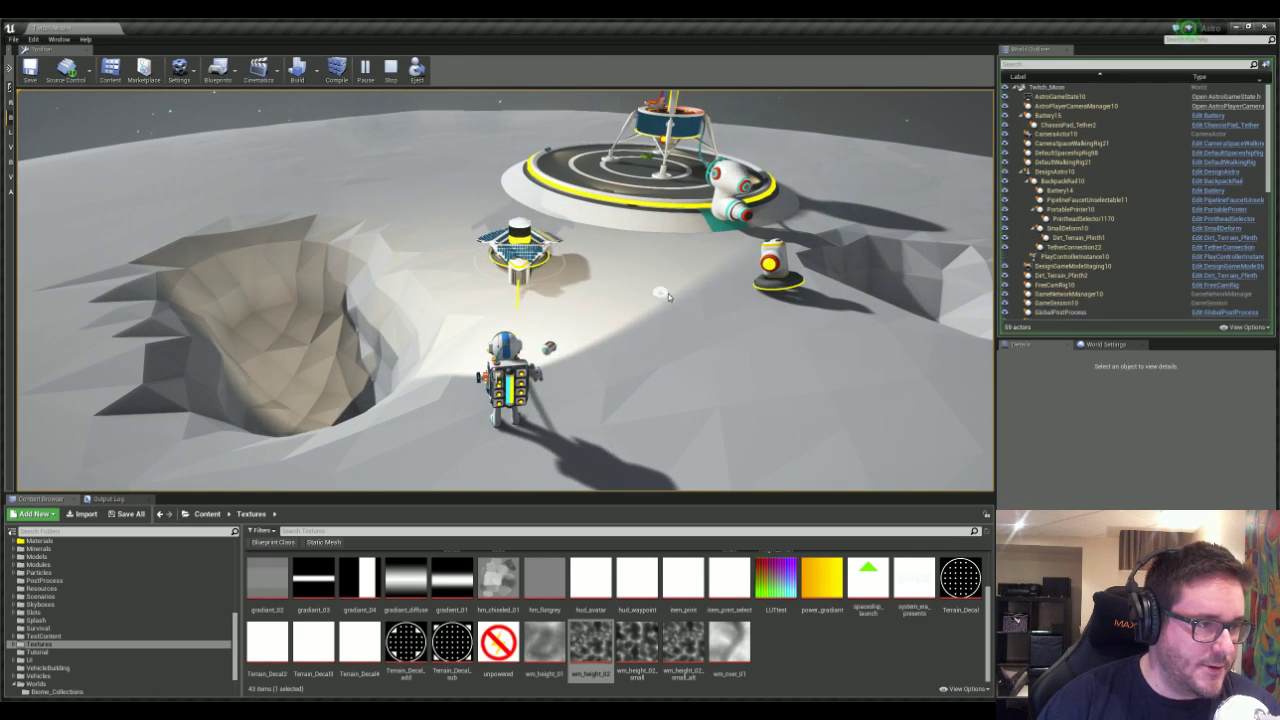
- Walk the astronaut past the portable solar panel and look over the crater and launch pad beside it
right_drag(662, 292, 657, 290)
key(w)
key(w)
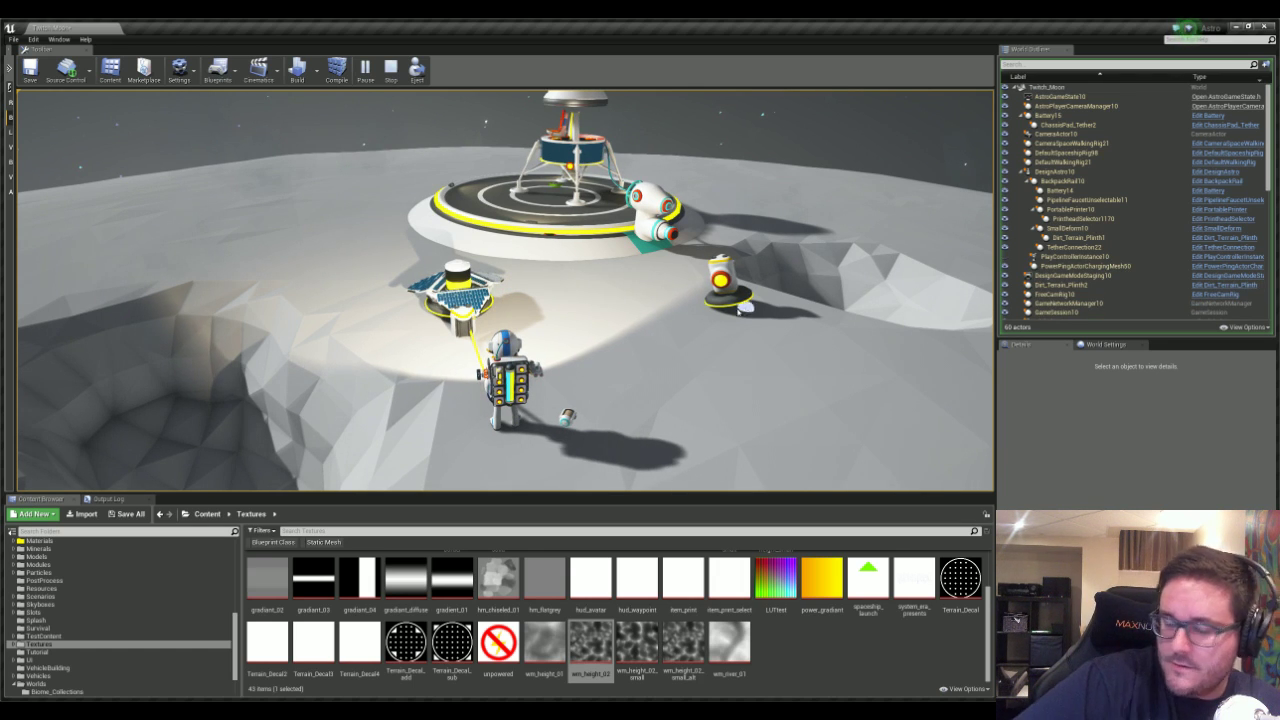
right_drag(626, 306, 560, 262)
key(d)
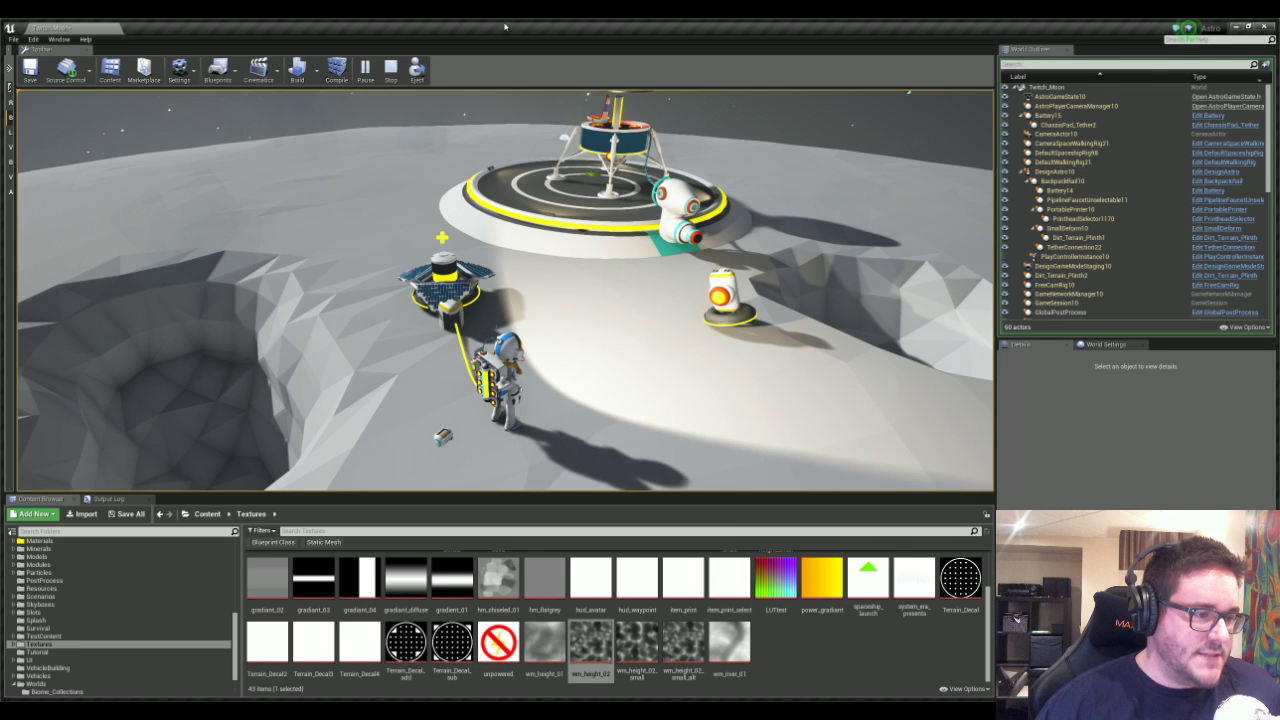
key(e)
key(e)
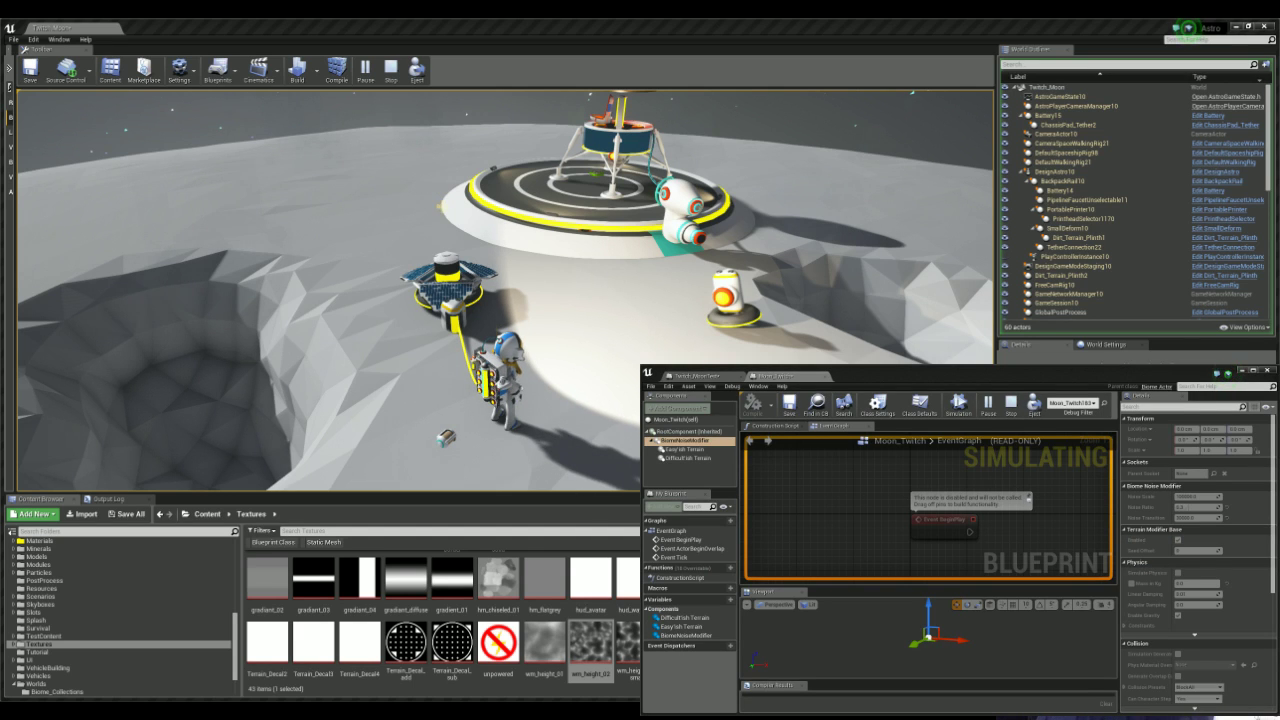
- Shrink the Moon_Twitch Blueprint window beside the level viewport and end the play test
drag(960, 371, 516, 280)
drag(450, 284, 399, 318)
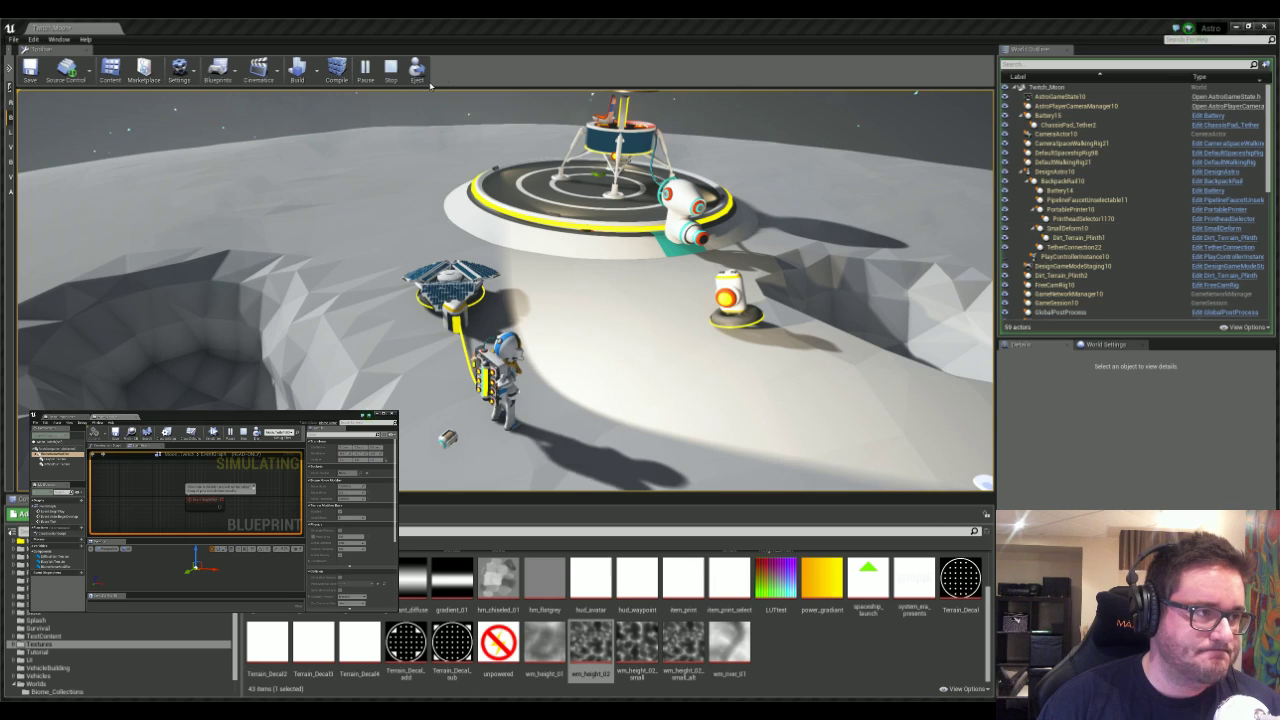
click(390, 70)
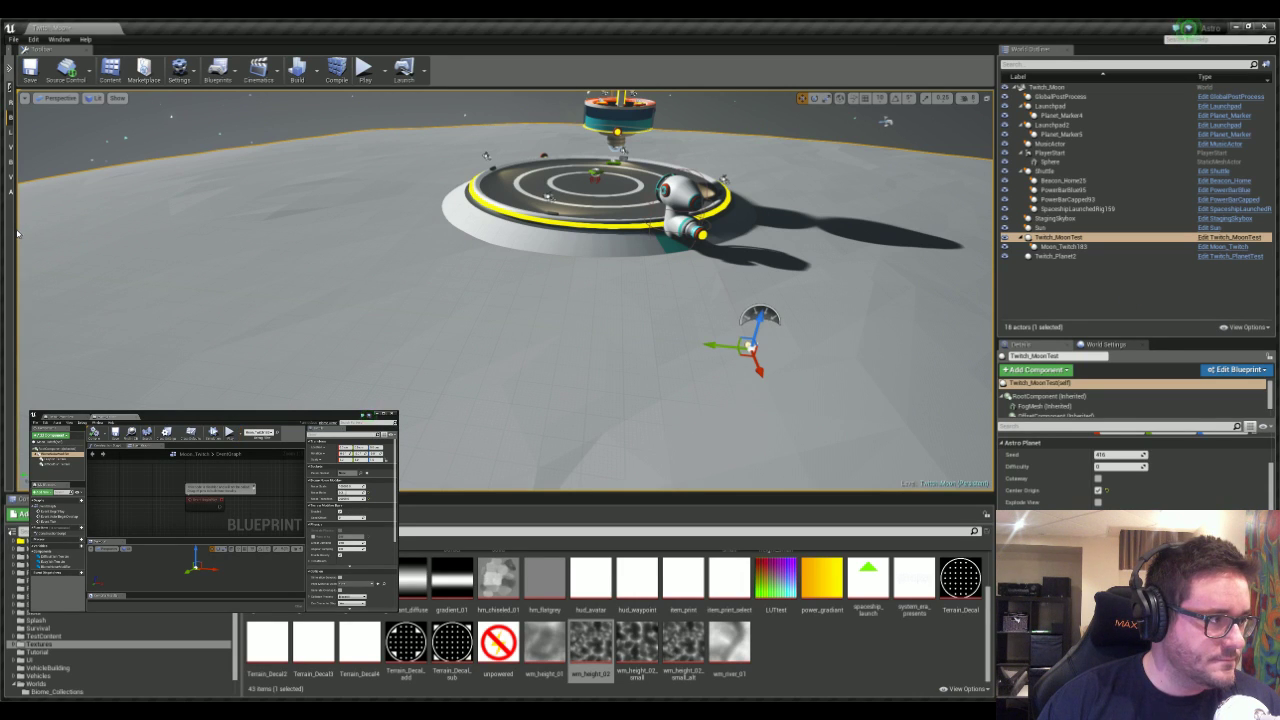
- Enlarge the level viewport by shrinking the content browser, keeping the placement modes visible in a narrow strip
drag(16, 233, 399, 208)
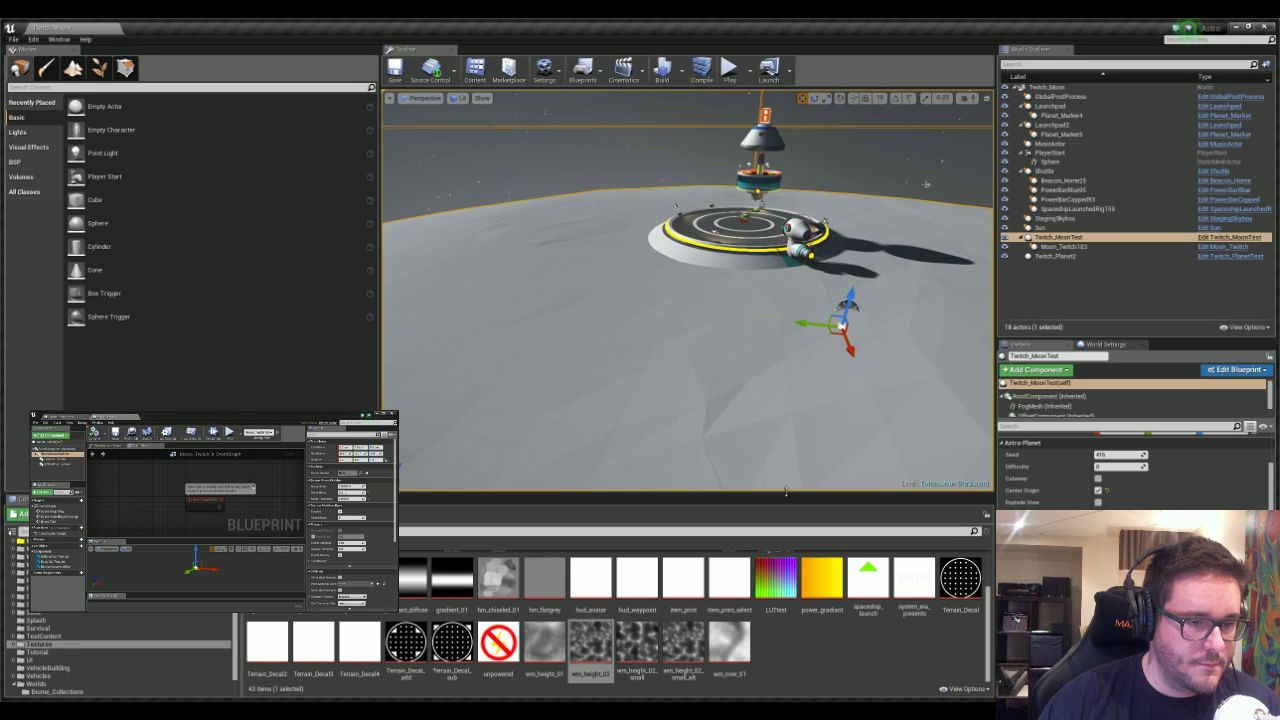
drag(785, 488, 785, 578)
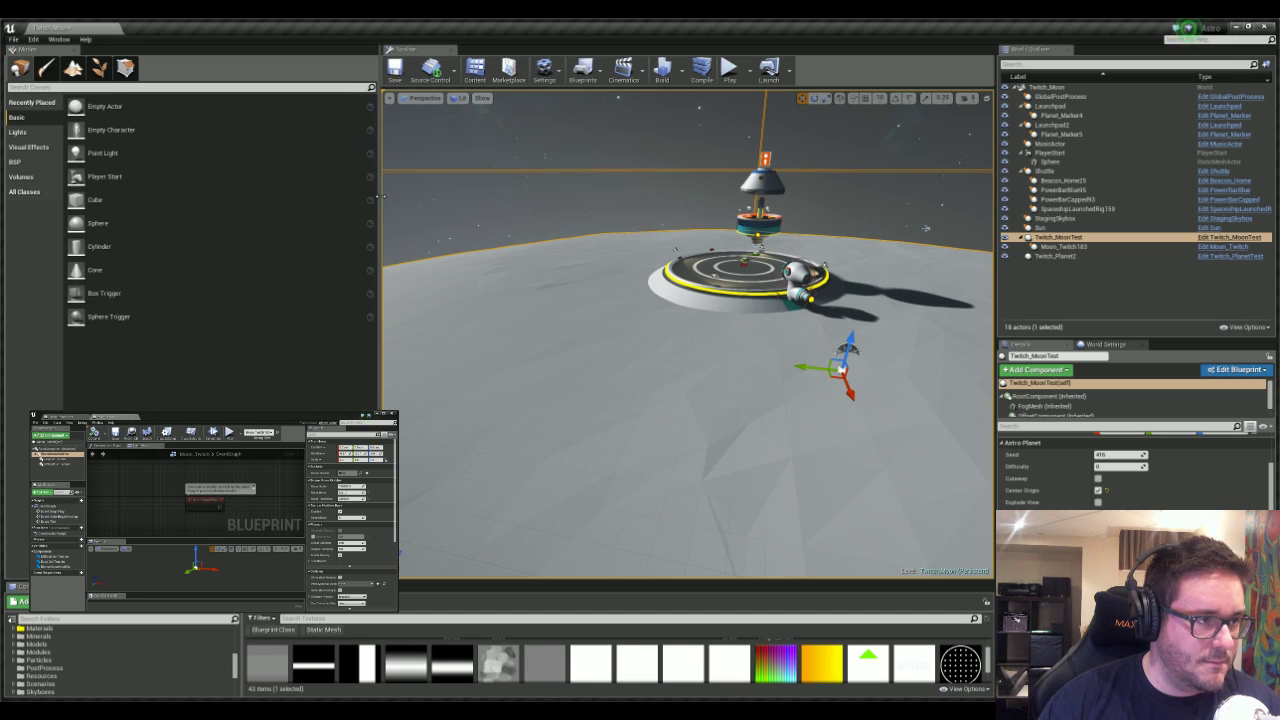
drag(380, 195, 150, 245)
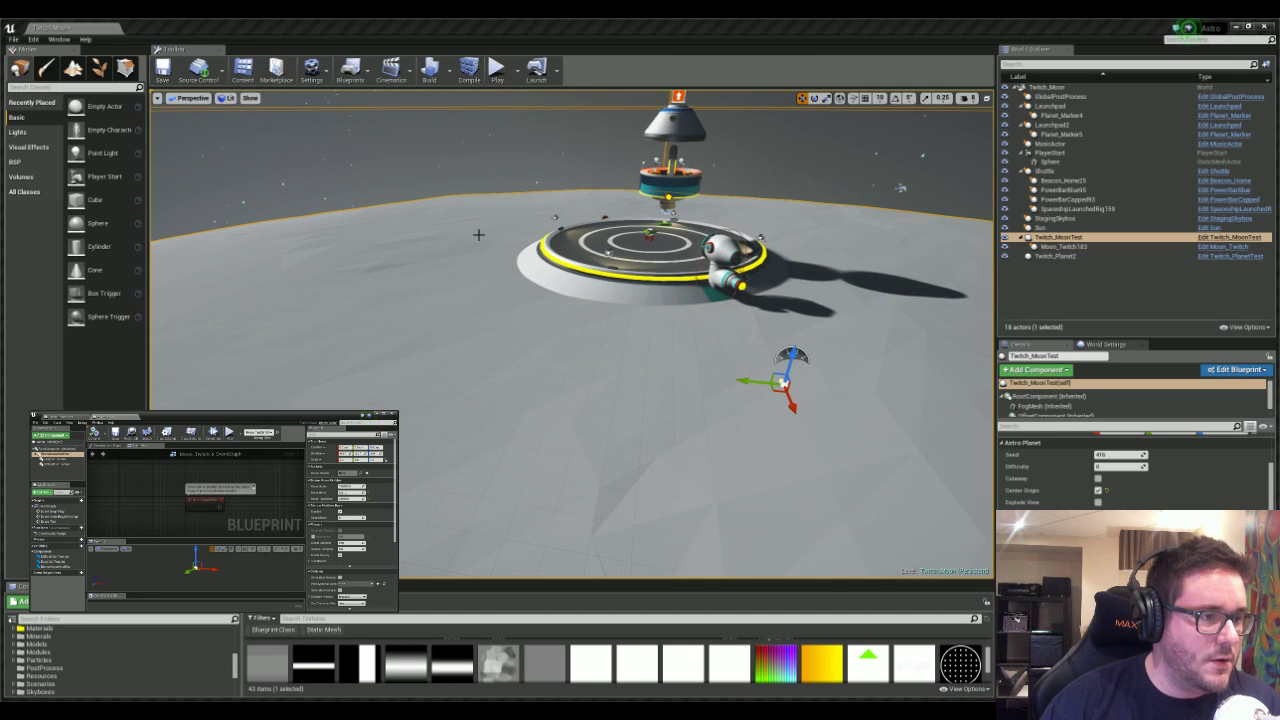
- Frame the Twitch_MoonTest moon and select the Difficult Terrain component in the Moon_Twitch Blueprint to examine its height settings
key(f)
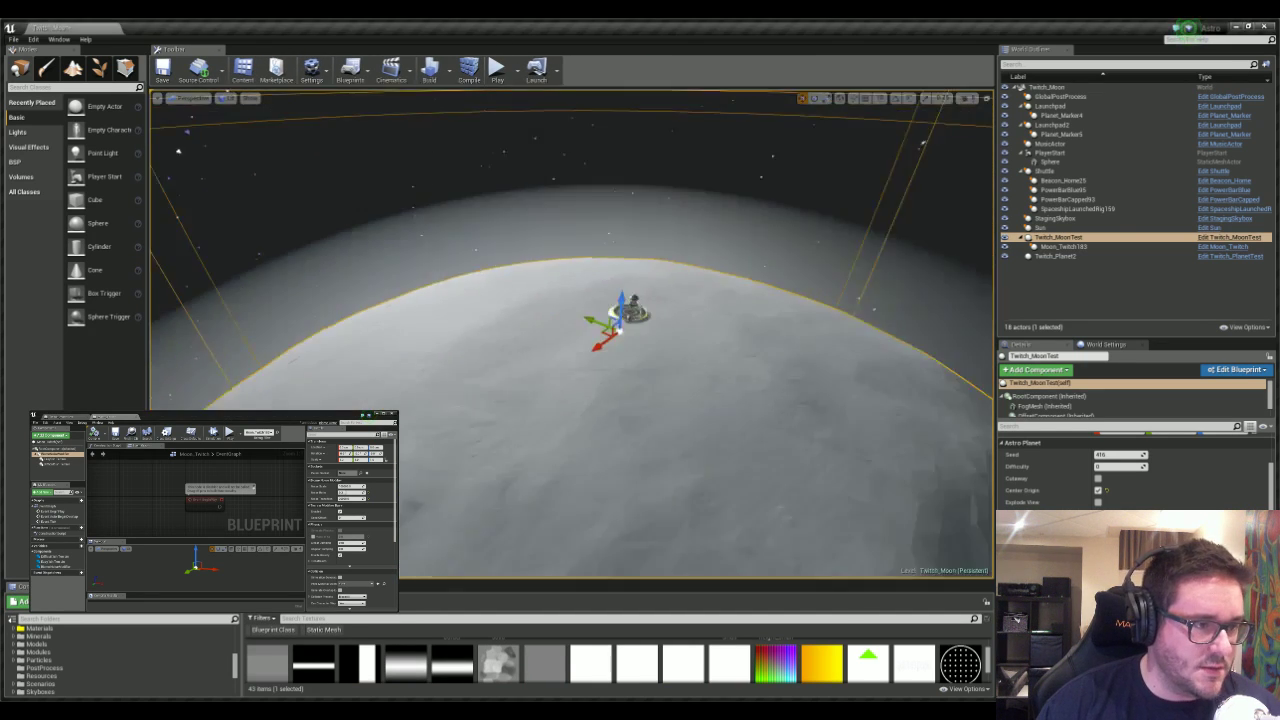
mouse_move(613, 366)
right_down()
mouse_move(603, 410)
mouse_move(560, 400)
mouse_move(613, 366)
right_up()
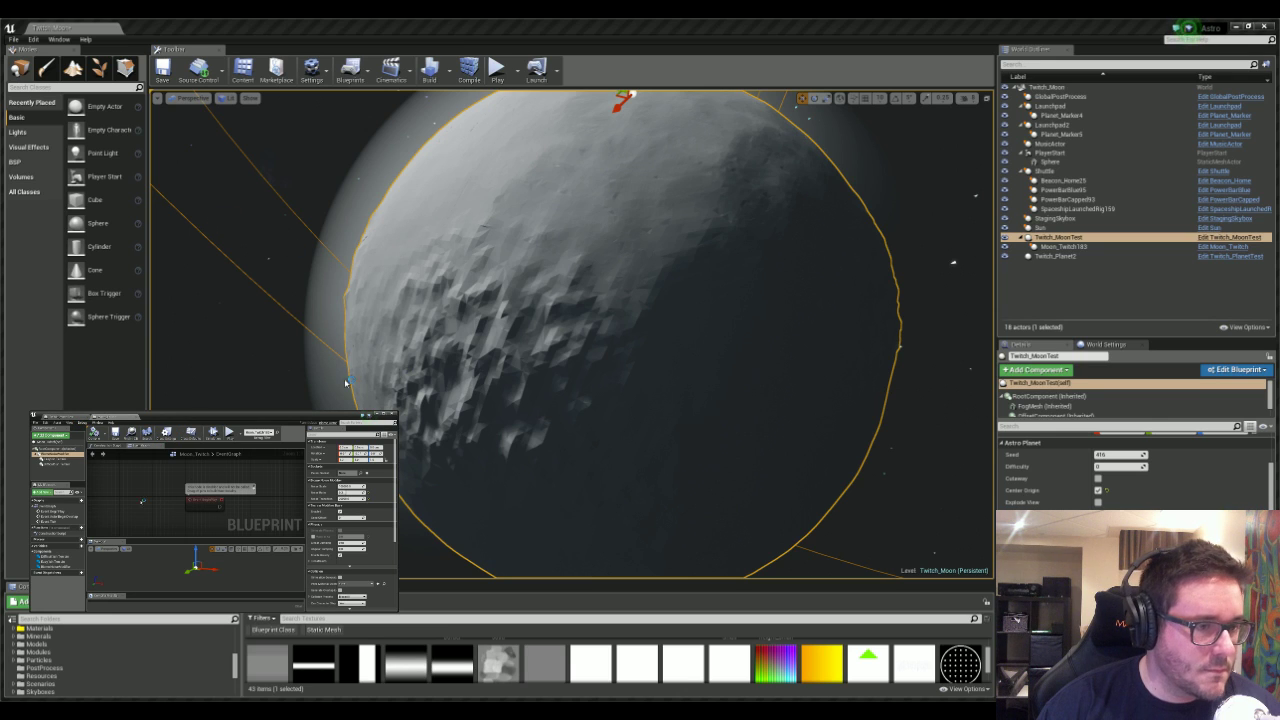
click(61, 459)
click(62, 464)
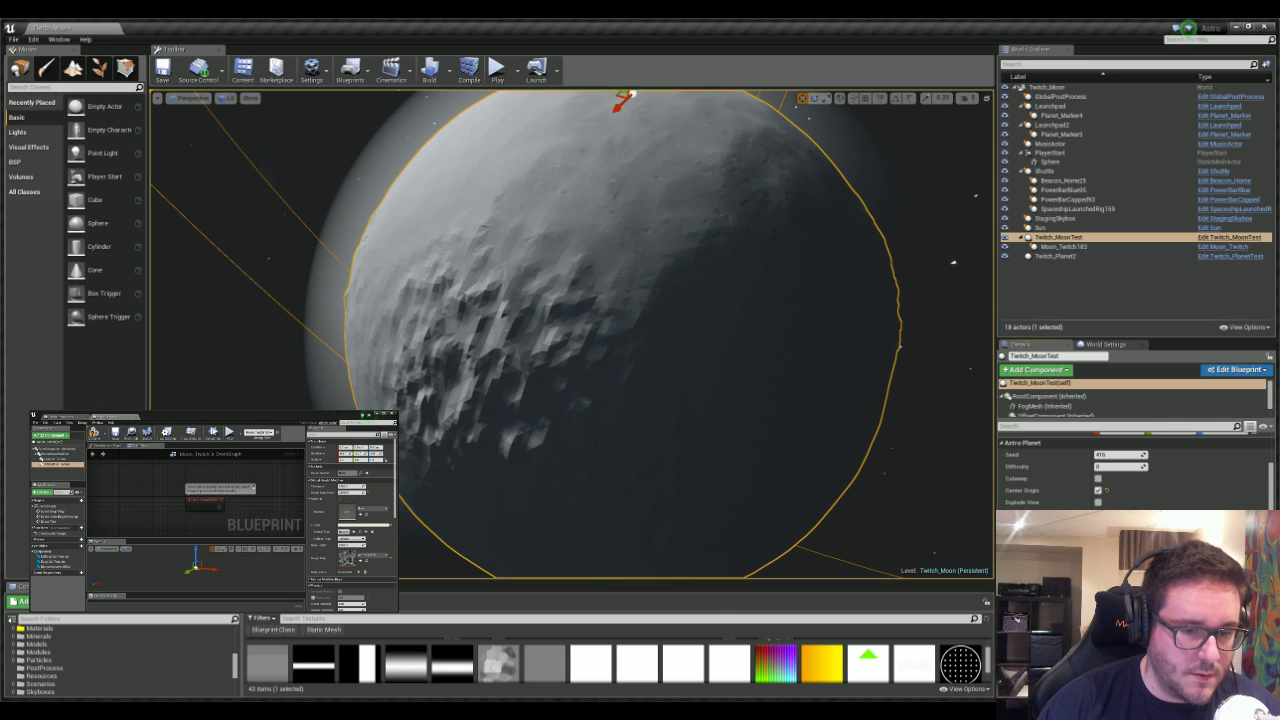
- Fly around the moon to compare its rugged and smooth sides, approaching the smooth ground near the launch pad
right_drag(620, 216, 704, 226)
right_drag(580, 222, 520, 246)
right_drag(557, 314, 604, 320)
right_drag(500, 250, 480, 254)
click(173, 419)
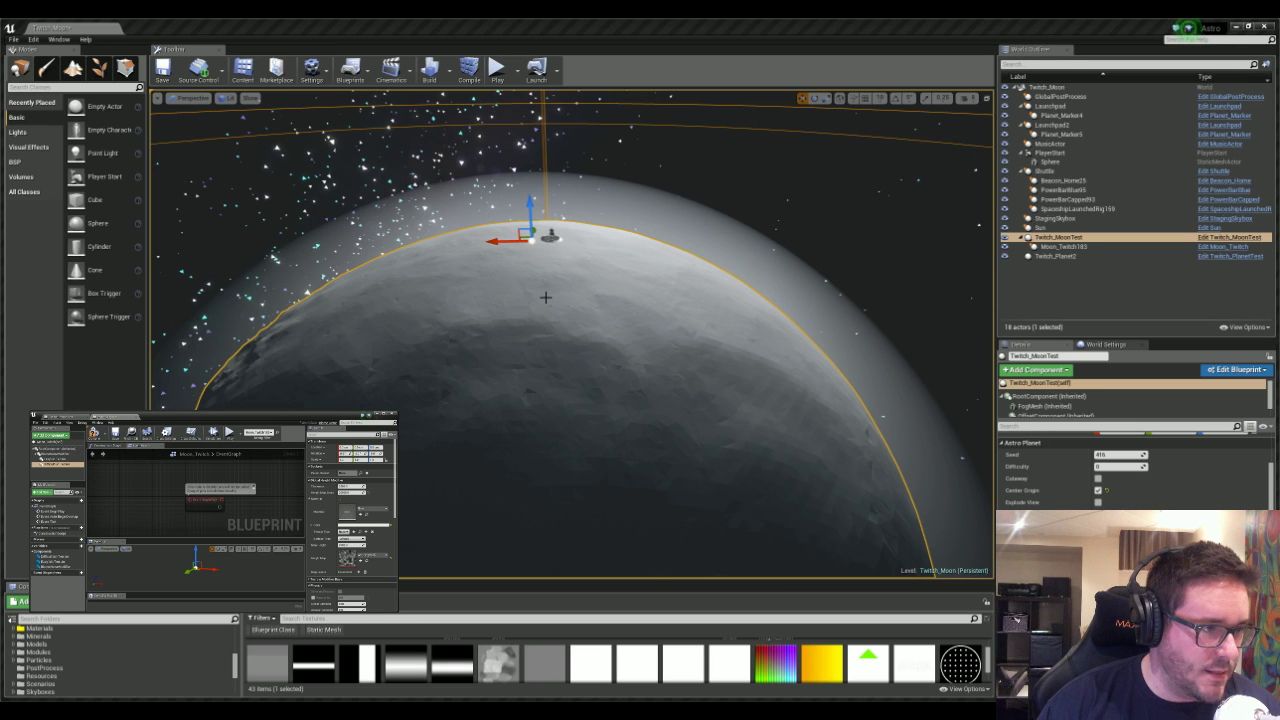
right_drag(519, 434, 514, 374)
key(w)
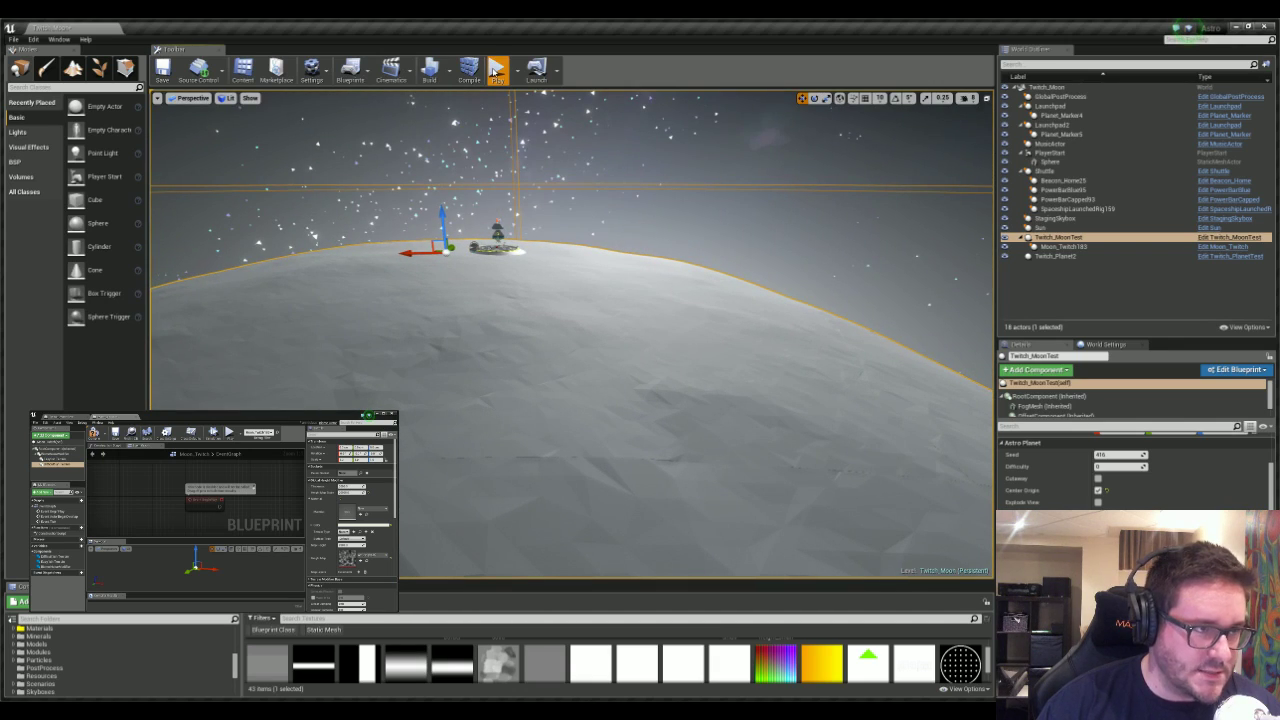
- Play-test the smooth moon terrain by walking the astronaut across it away from the launch pad, and end the session
click(496, 69)
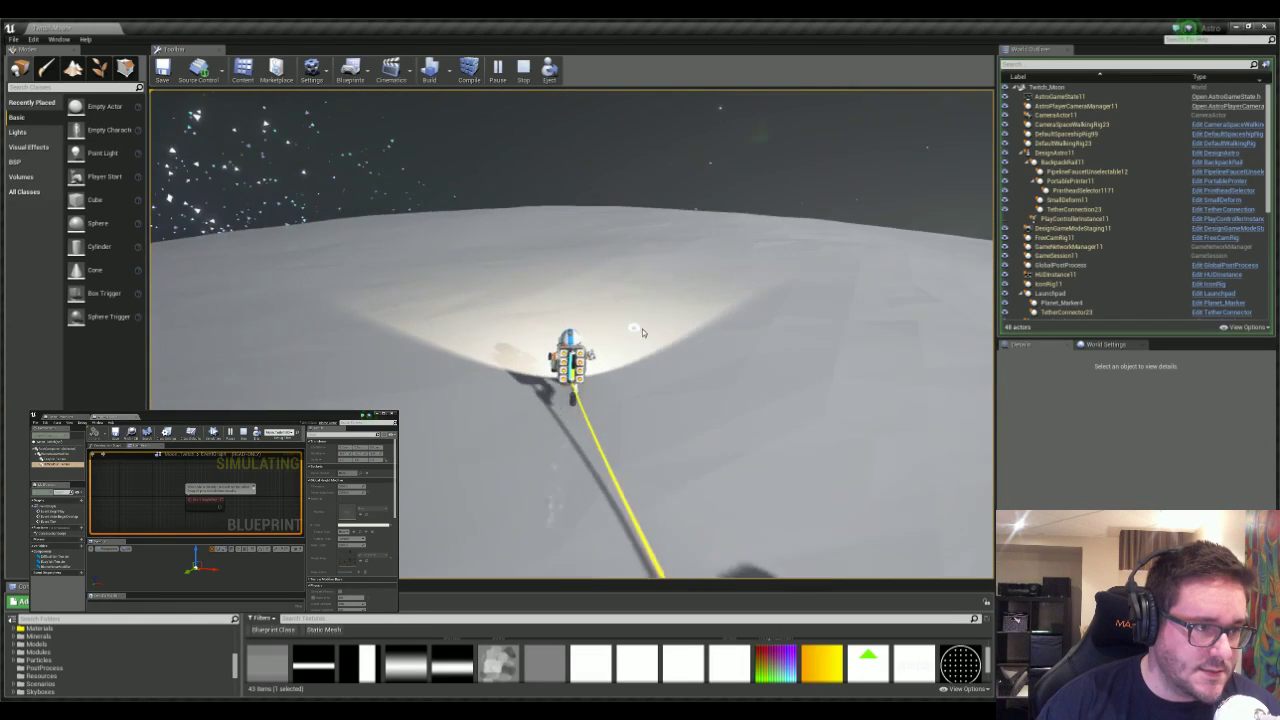
key(w)
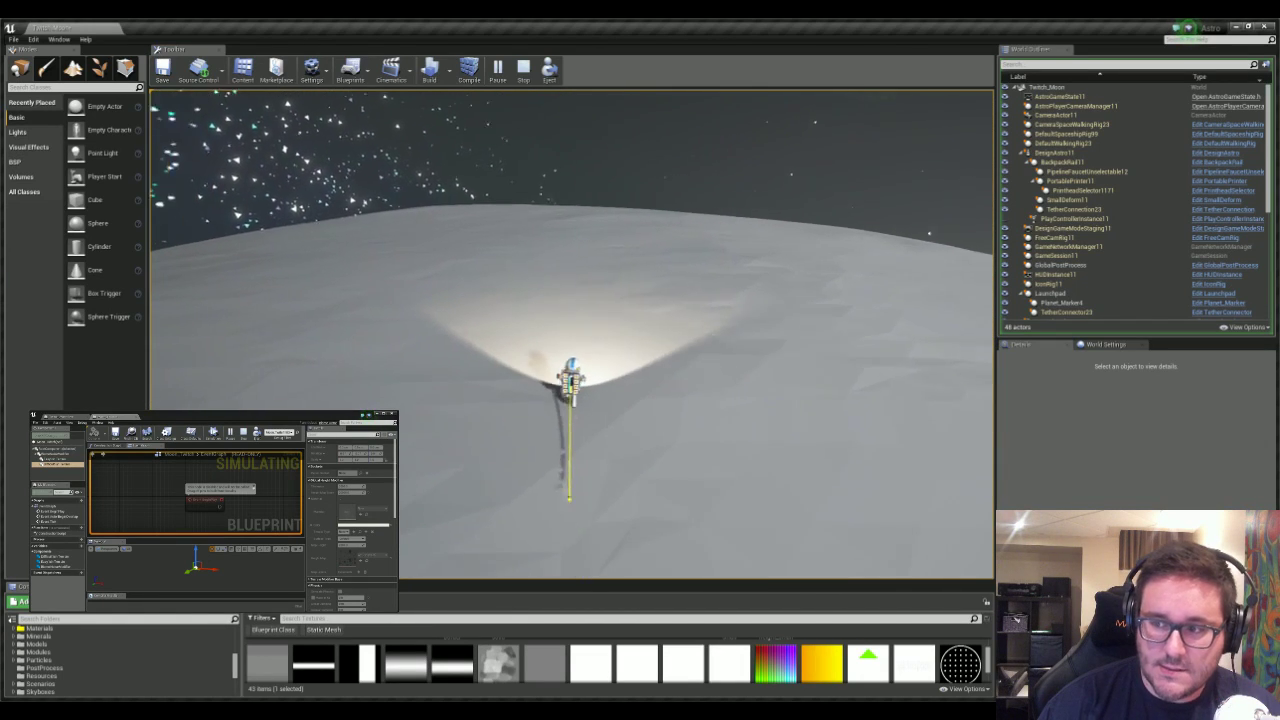
key(w)
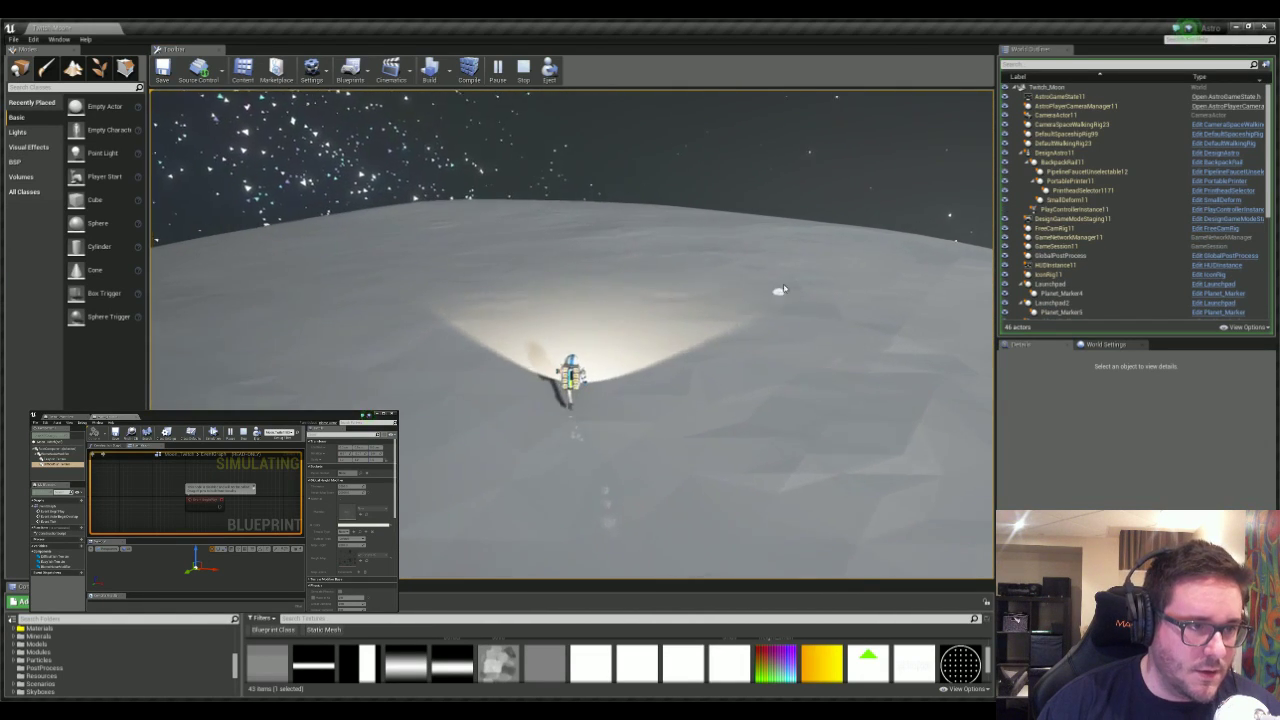
key(w)
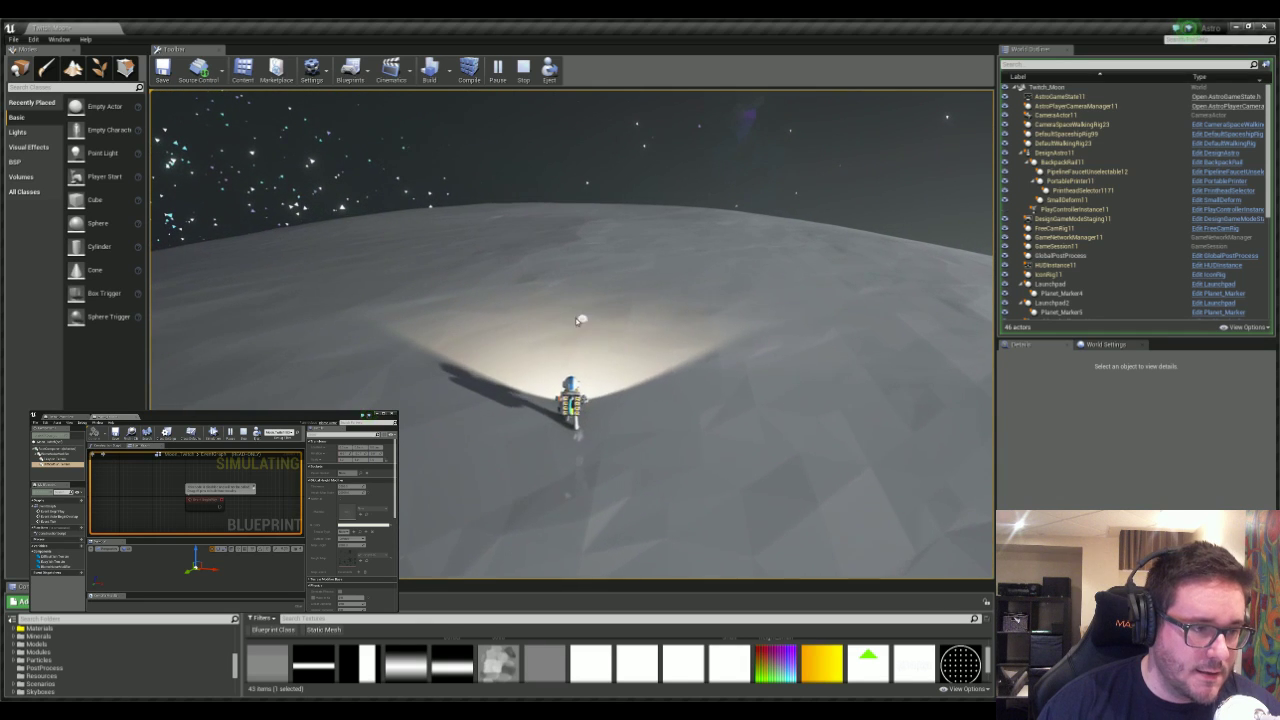
right_drag(588, 404, 486, 266)
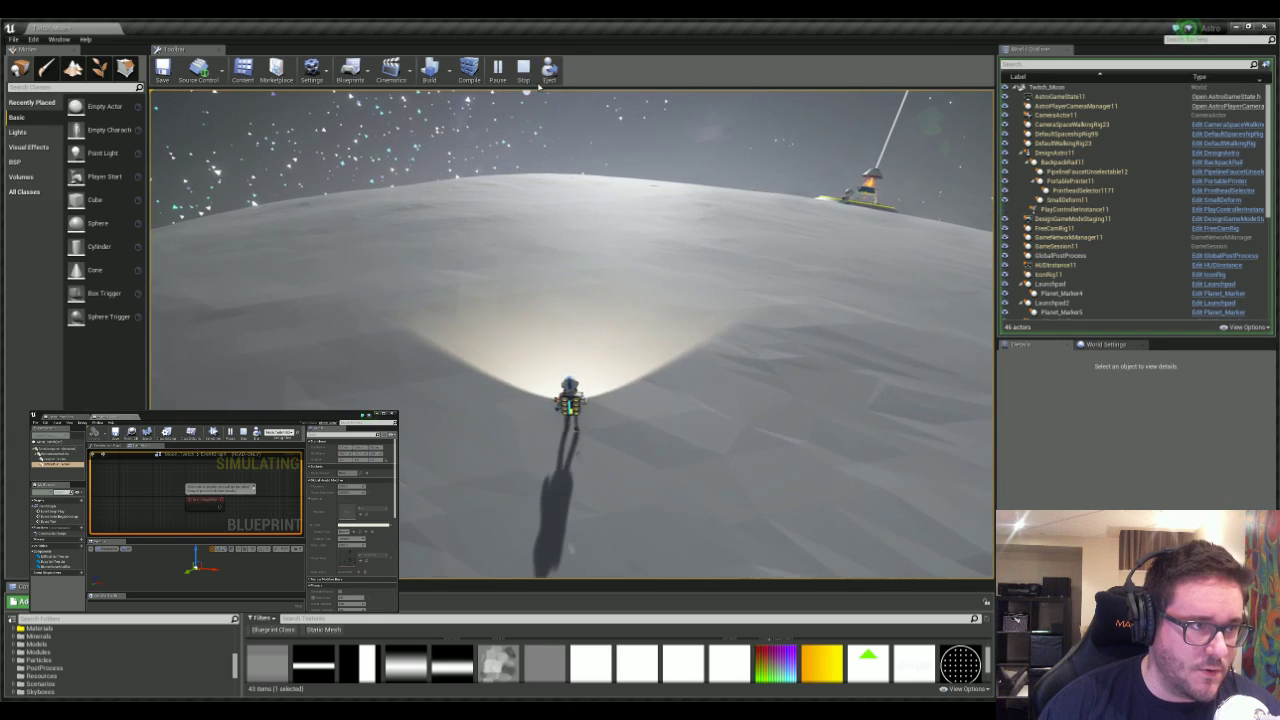
click(524, 72)
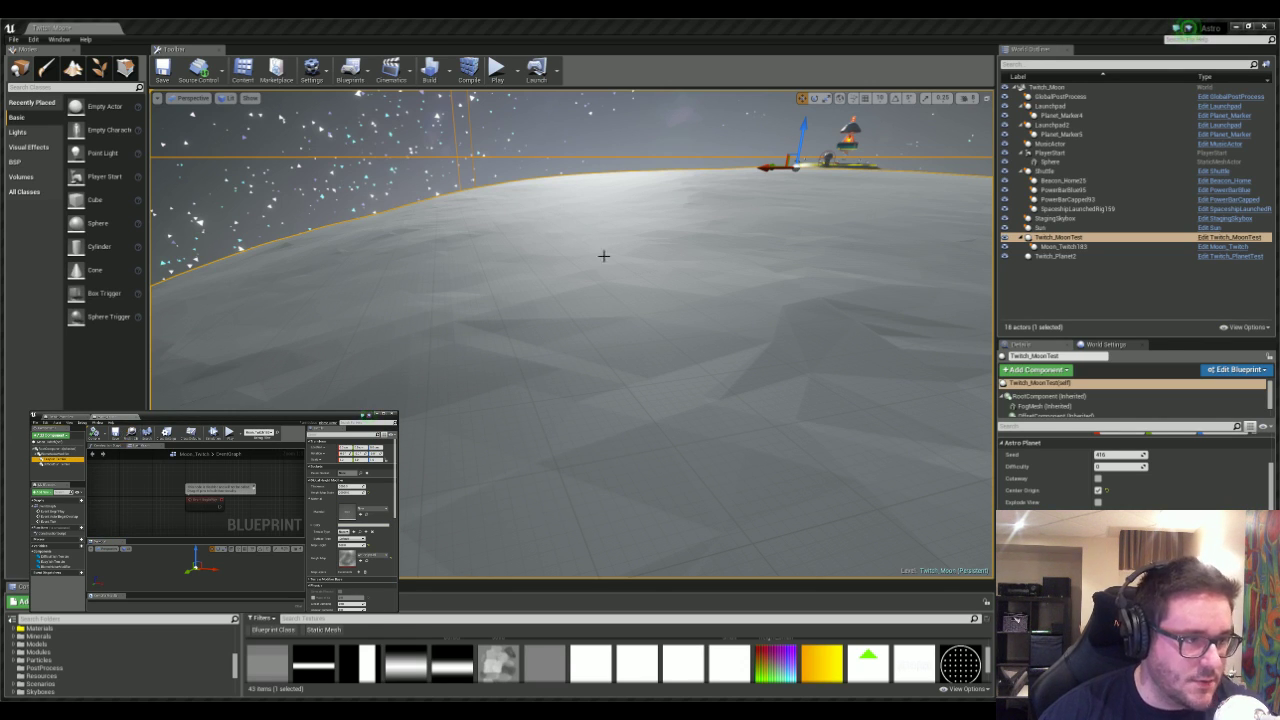
- Frame the whole moon and examine the relief across its surface
key(f)
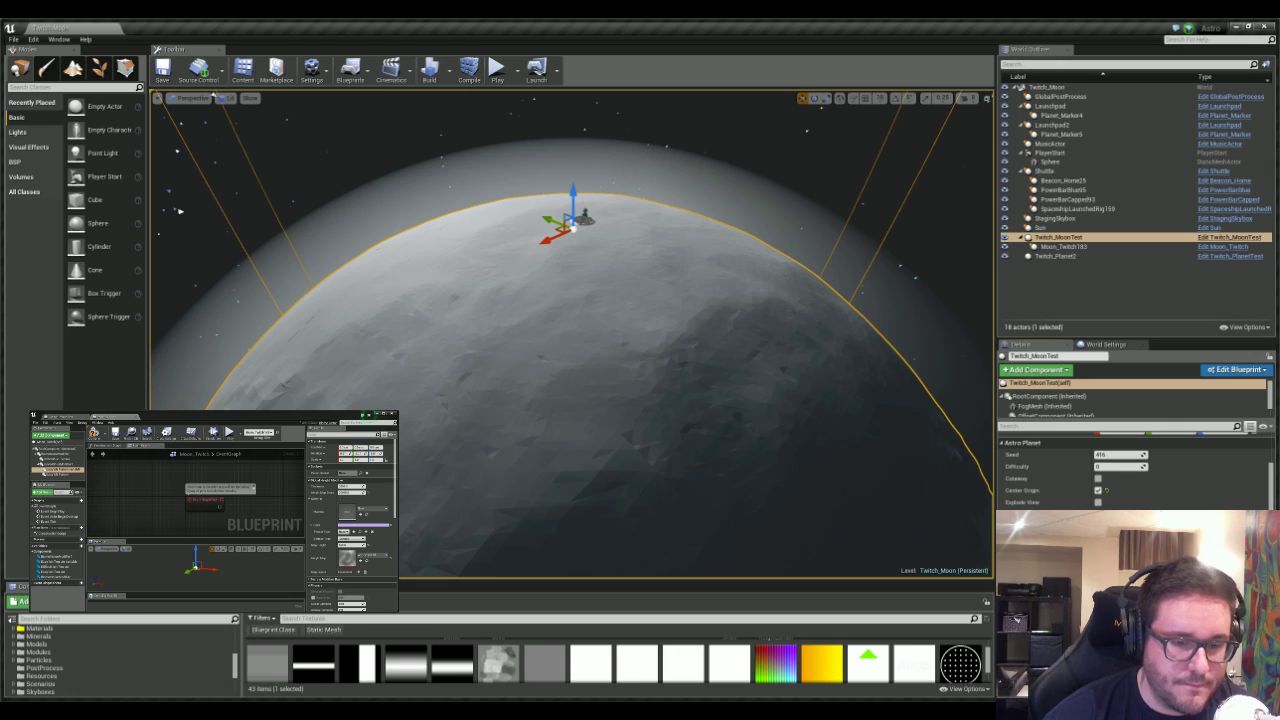
right_drag(672, 165, 672, 171)
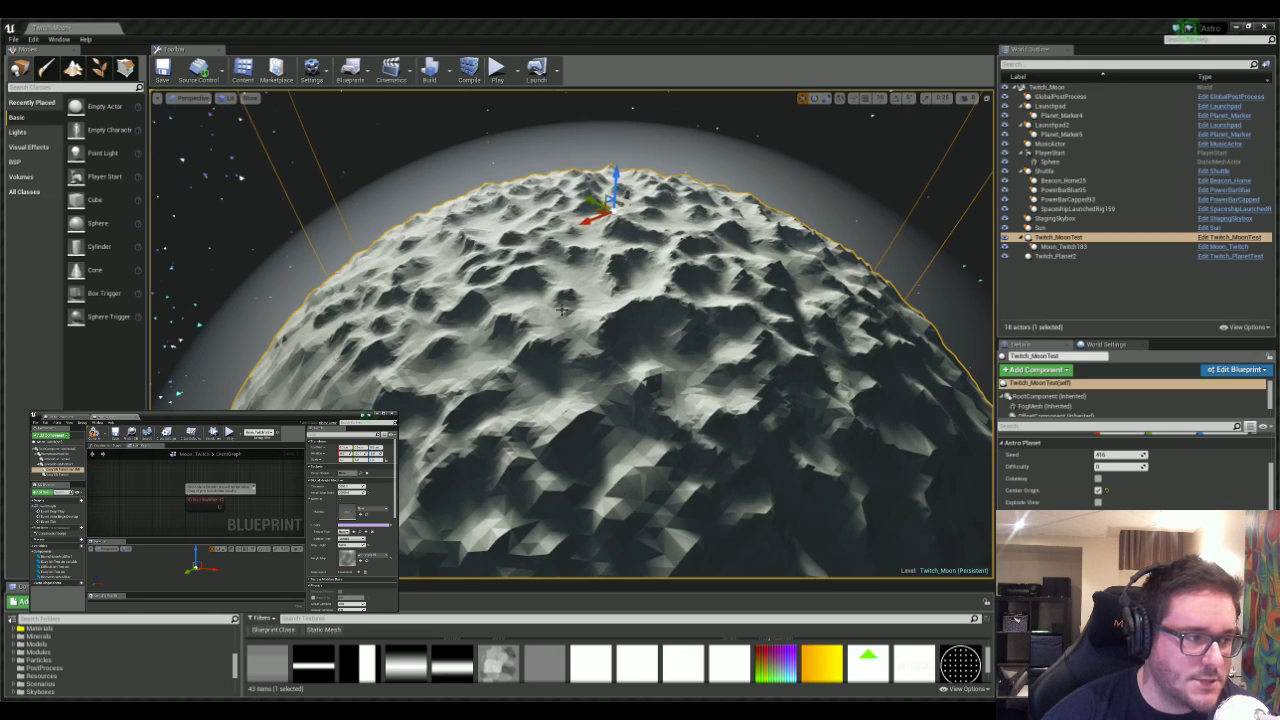
mouse_move(641, 238)
right_down()
mouse_move(600, 290)
mouse_move(641, 270)
mouse_move(505, 262)
mouse_move(660, 250)
right_up()
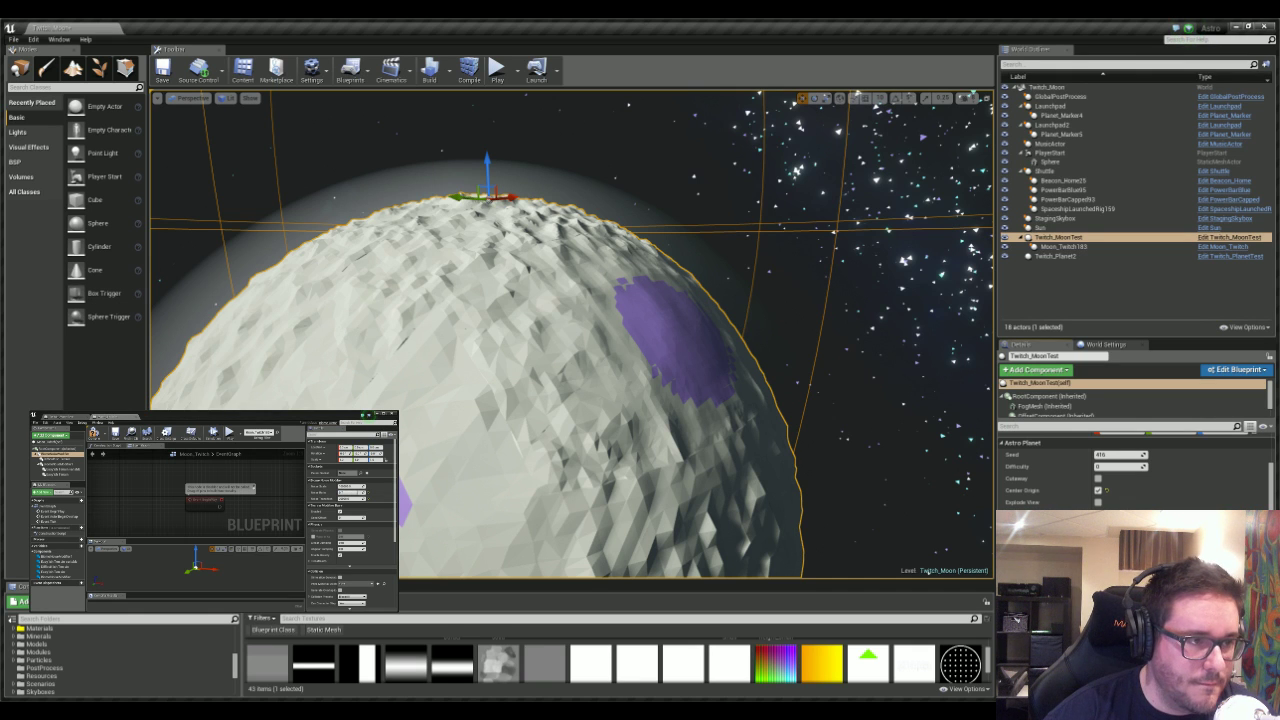
- Fly around the moon and examine where the purple, grey and white terrain areas meet and how they cover the surface
key(s)
mouse_move(500, 257)
right_down()
mouse_move(530, 320)
mouse_move(560, 325)
mouse_move(555, 290)
mouse_move(500, 260)
mouse_move(490, 275)
right_up()
key(w)
key(s)
right_drag(530, 226, 582, 222)
key(d)
key(w)
key(w)
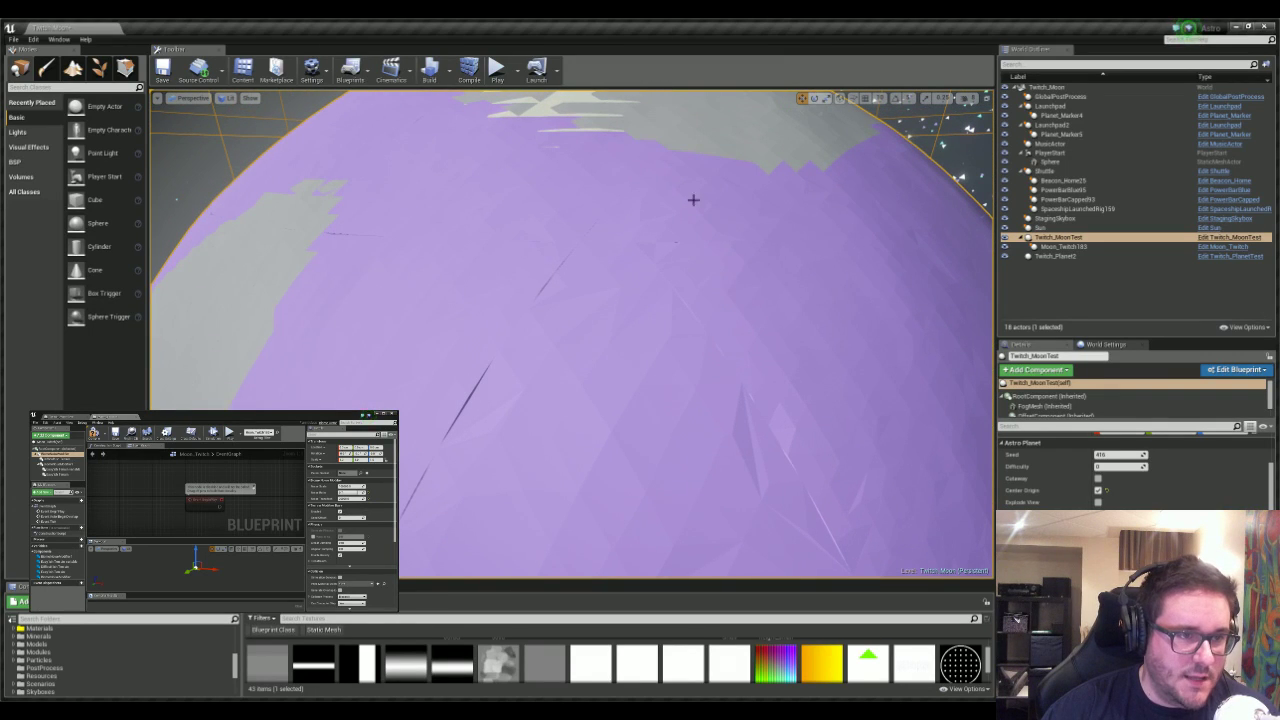
right_drag(517, 266, 708, 350)
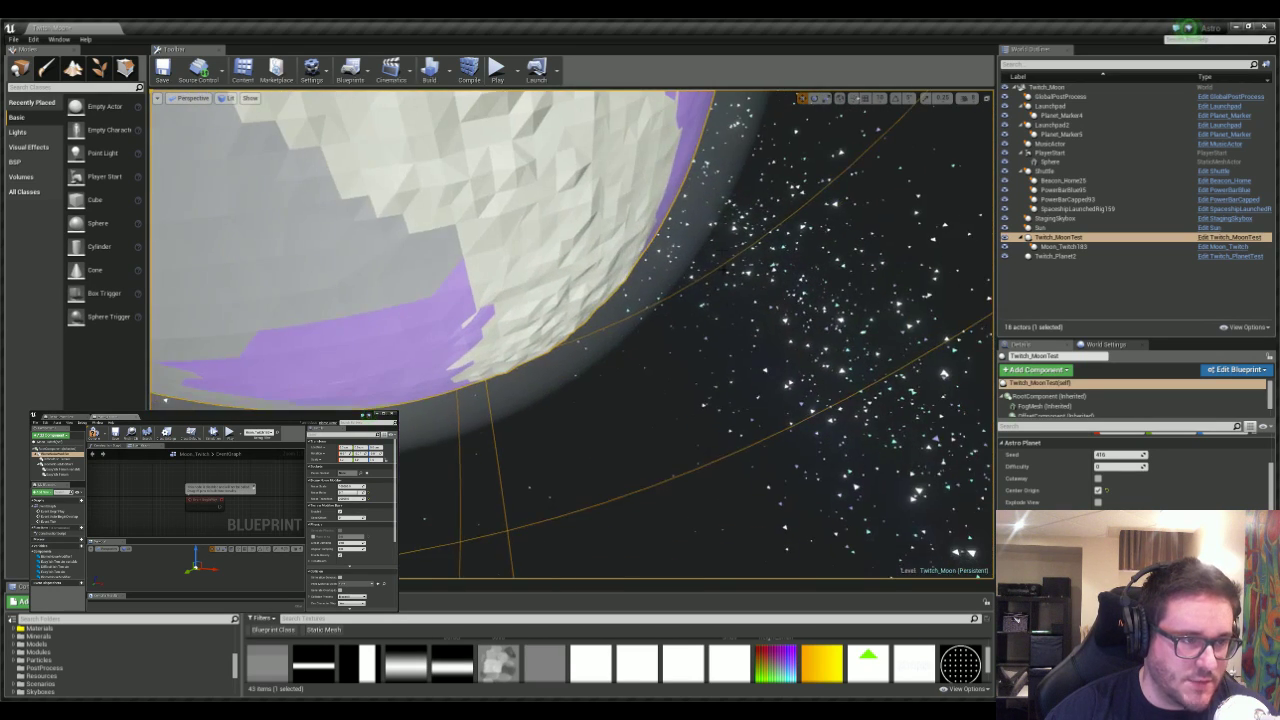
right_drag(610, 222, 611, 260)
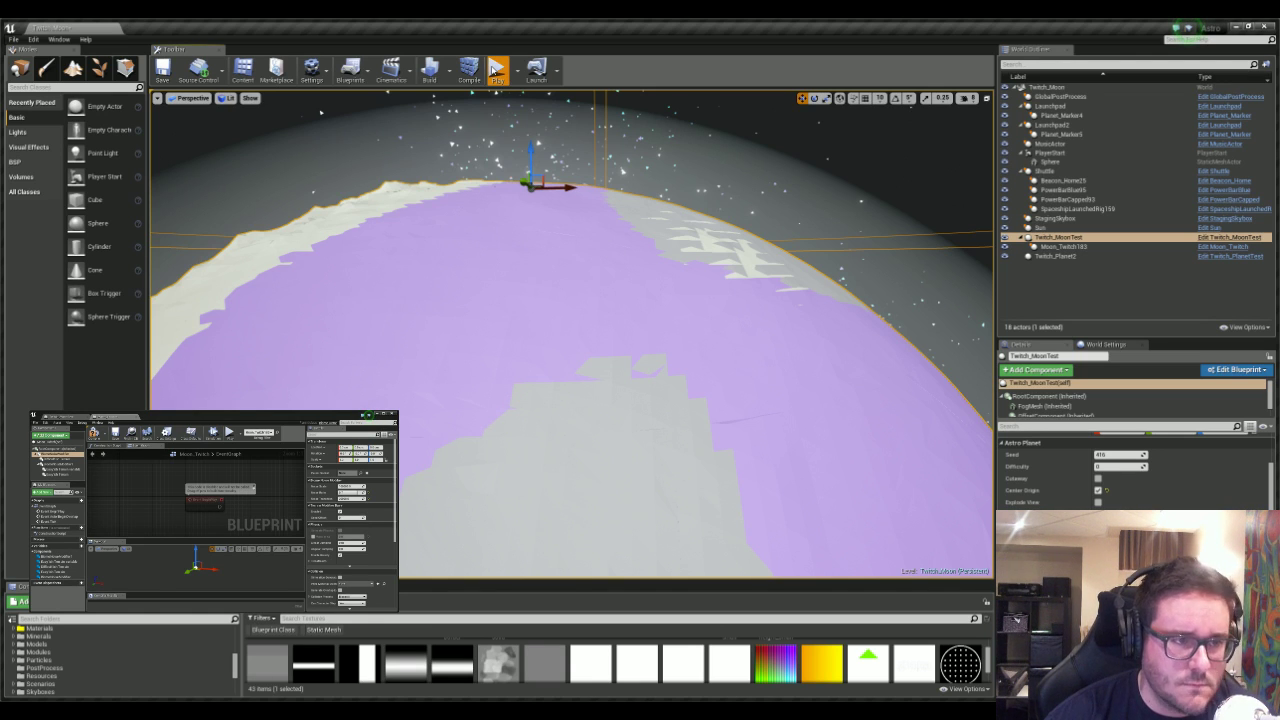
- Play-test the purple and white terrain boundary near the launch pad, trying the terrain tool there, and end the session
click(497, 68)
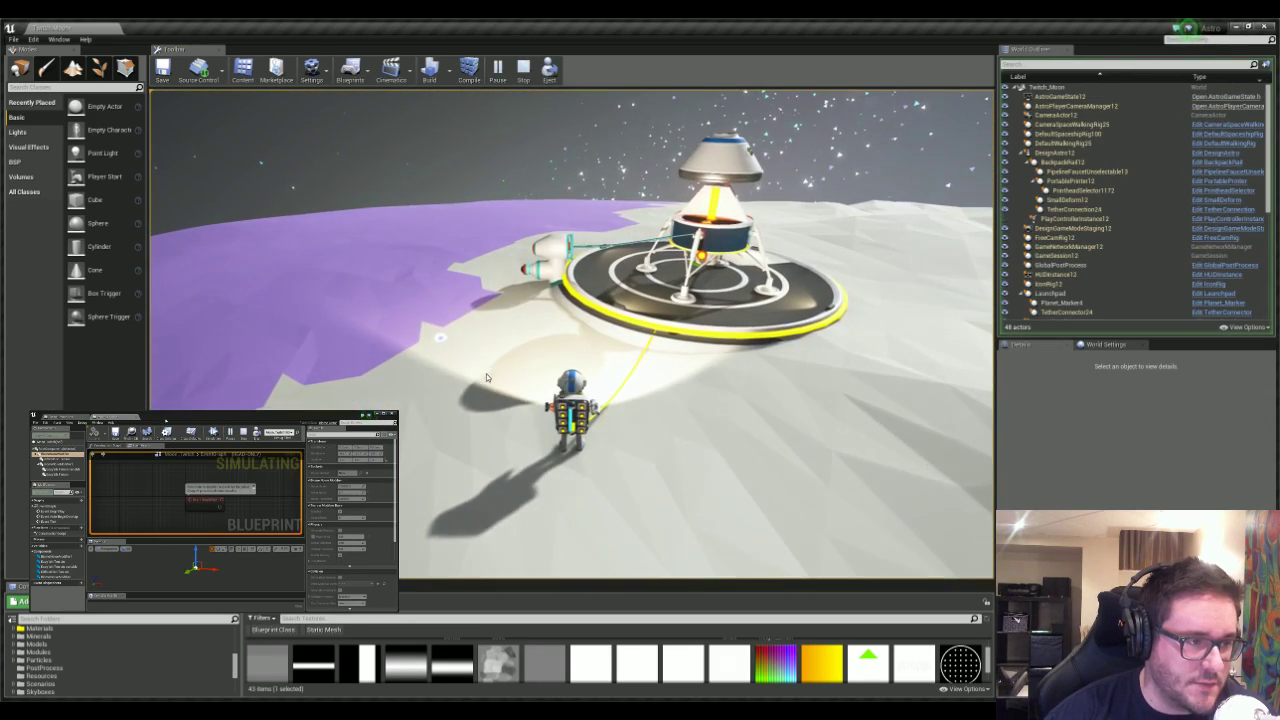
right_drag(486, 373, 380, 373)
key(w)
right_drag(600, 330, 482, 297)
key(e)
mouse_move(503, 337)
mouse_down()
mouse_move(417, 351)
mouse_move(431, 332)
mouse_move(320, 345)
mouse_move(294, 335)
mouse_move(298, 252)
mouse_move(316, 242)
mouse_up()
right_drag(316, 242, 397, 220)
click(523, 68)
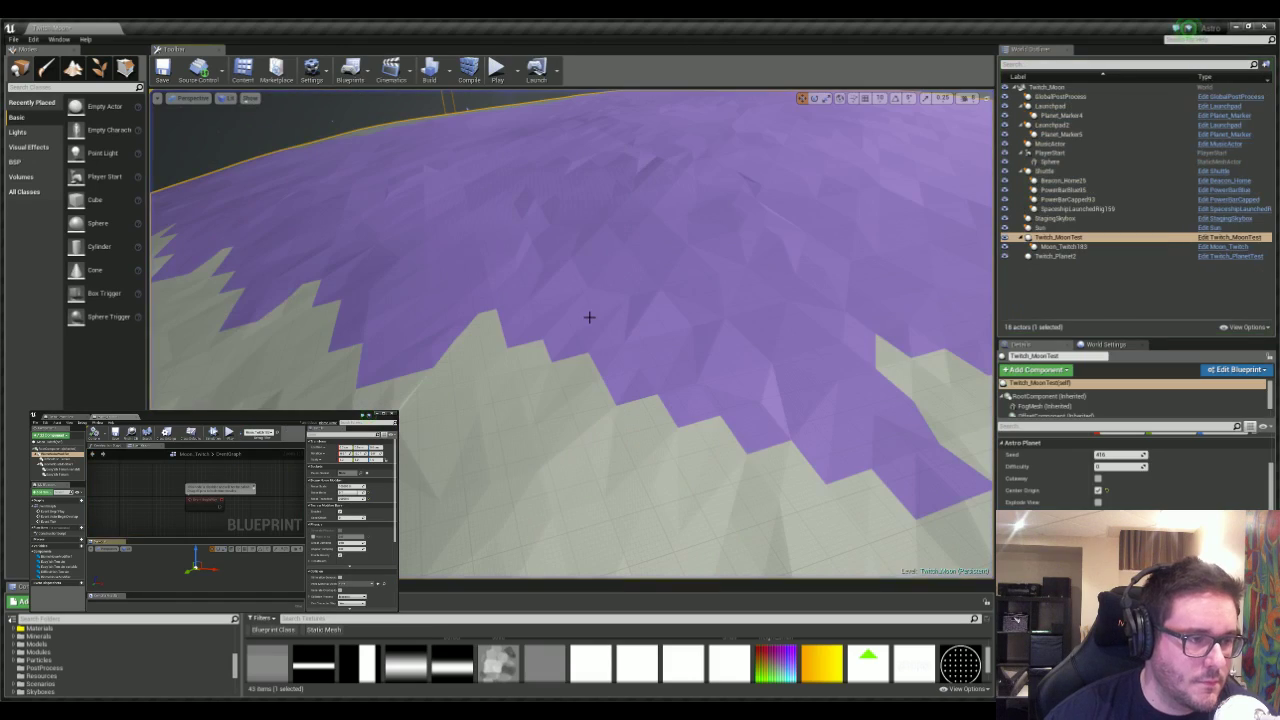
- Save the Moon_Twitch Blueprint and survey the purple, grey and white terrain areas from above the moon
click(115, 433)
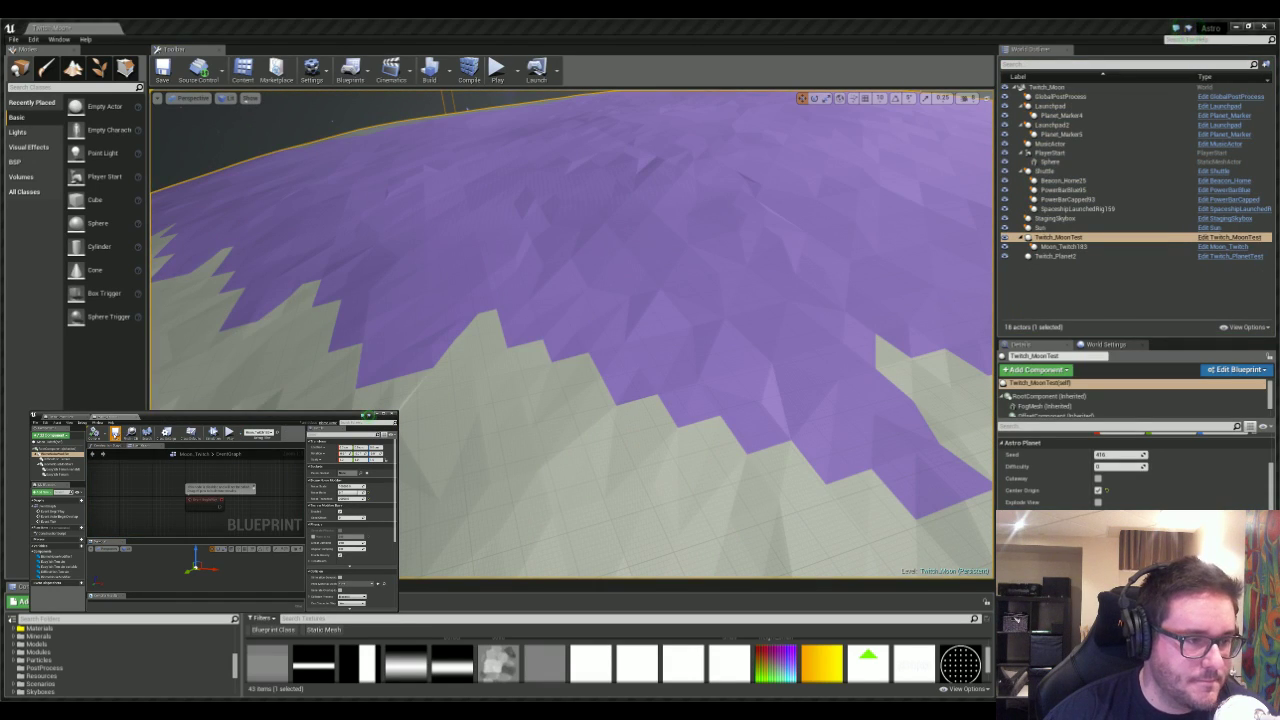
key(s)
right_drag(572, 335, 605, 332)
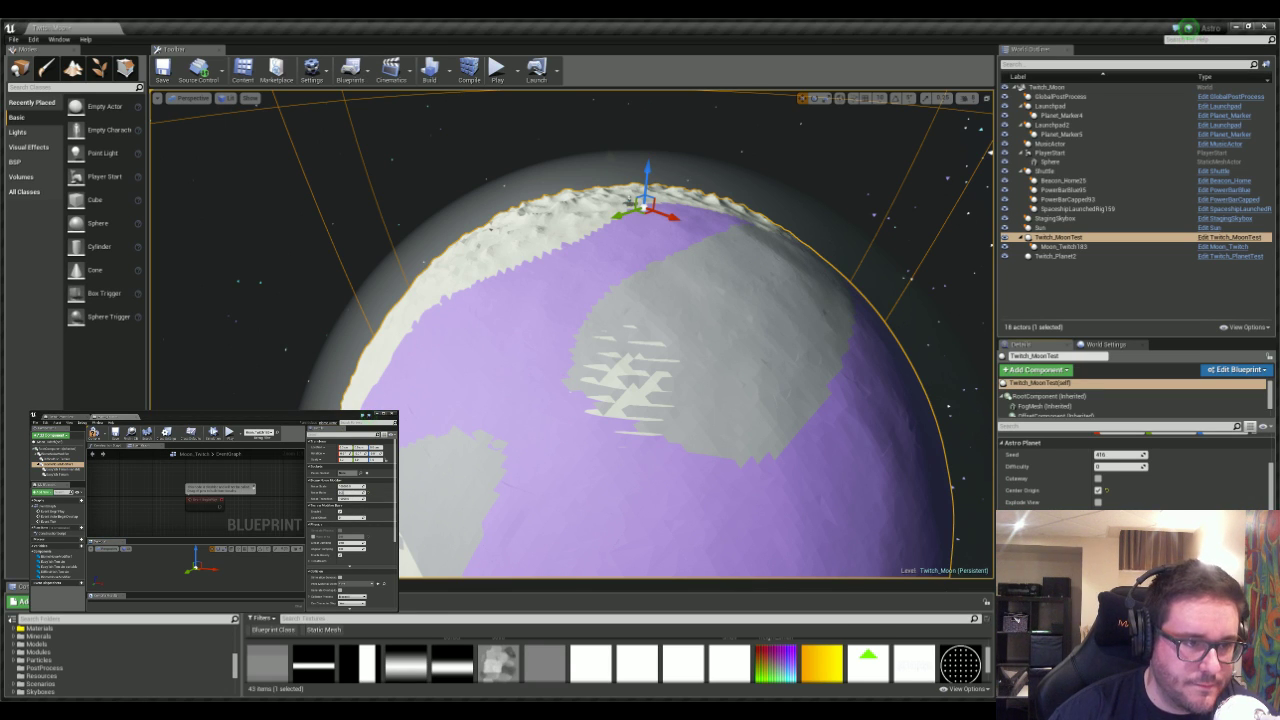
right_drag(652, 298, 606, 364)
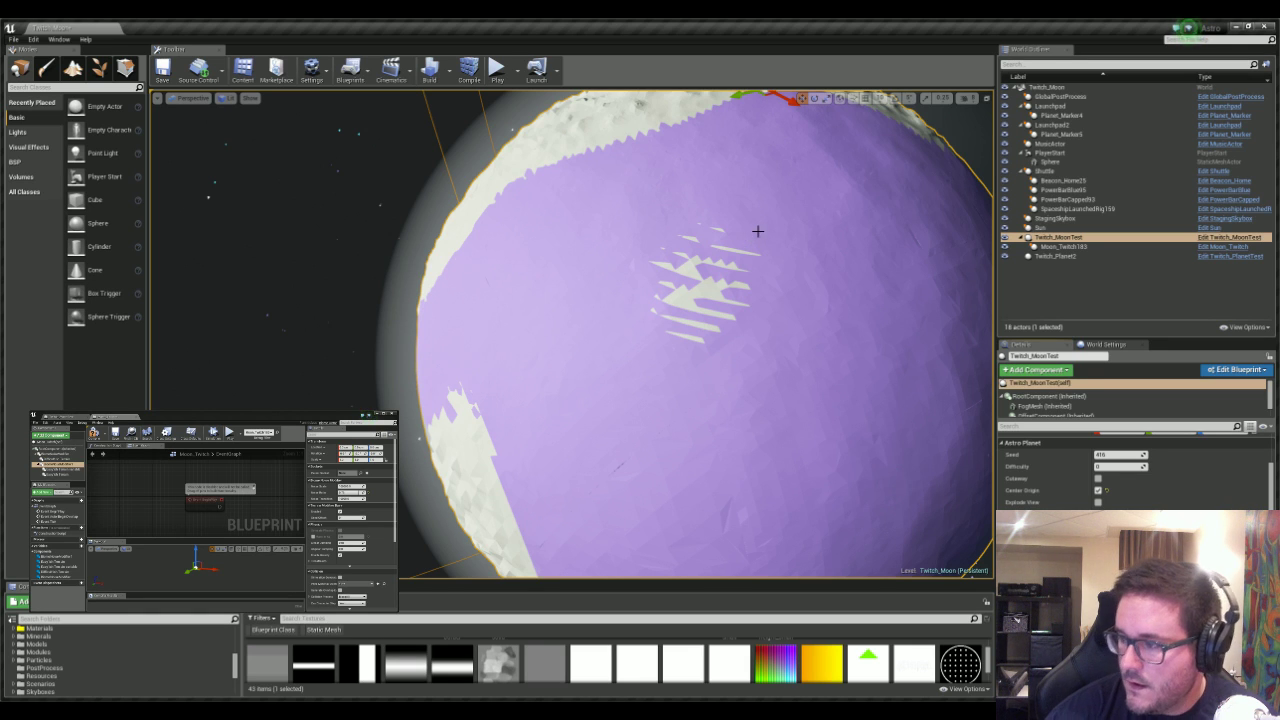
mouse_move(672, 233)
right_down()
mouse_move(652, 218)
mouse_move(670, 235)
mouse_move(655, 245)
right_up()
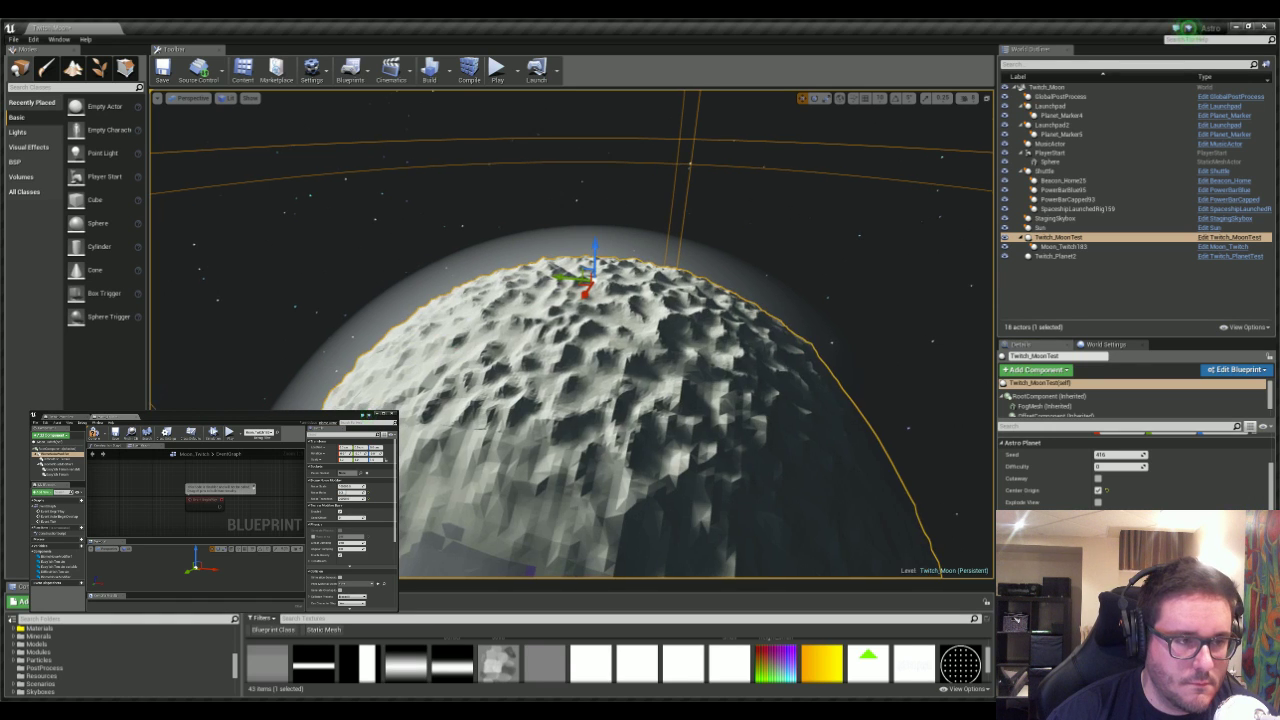
- Inspect the purple patch on the rugged side and the StagingSkybox properties, and reselect Twitch_MoonTest
click(552, 224)
right_drag(492, 232, 505, 372)
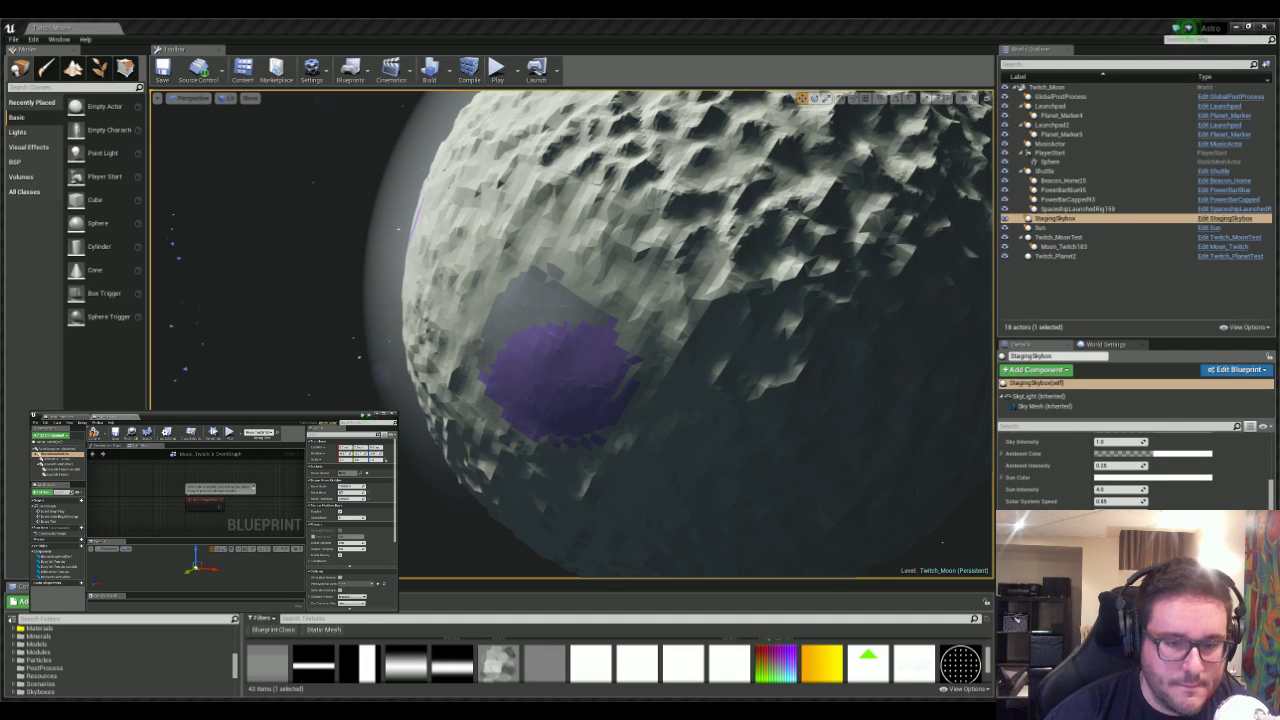
scroll(1137, 470, up, 3)
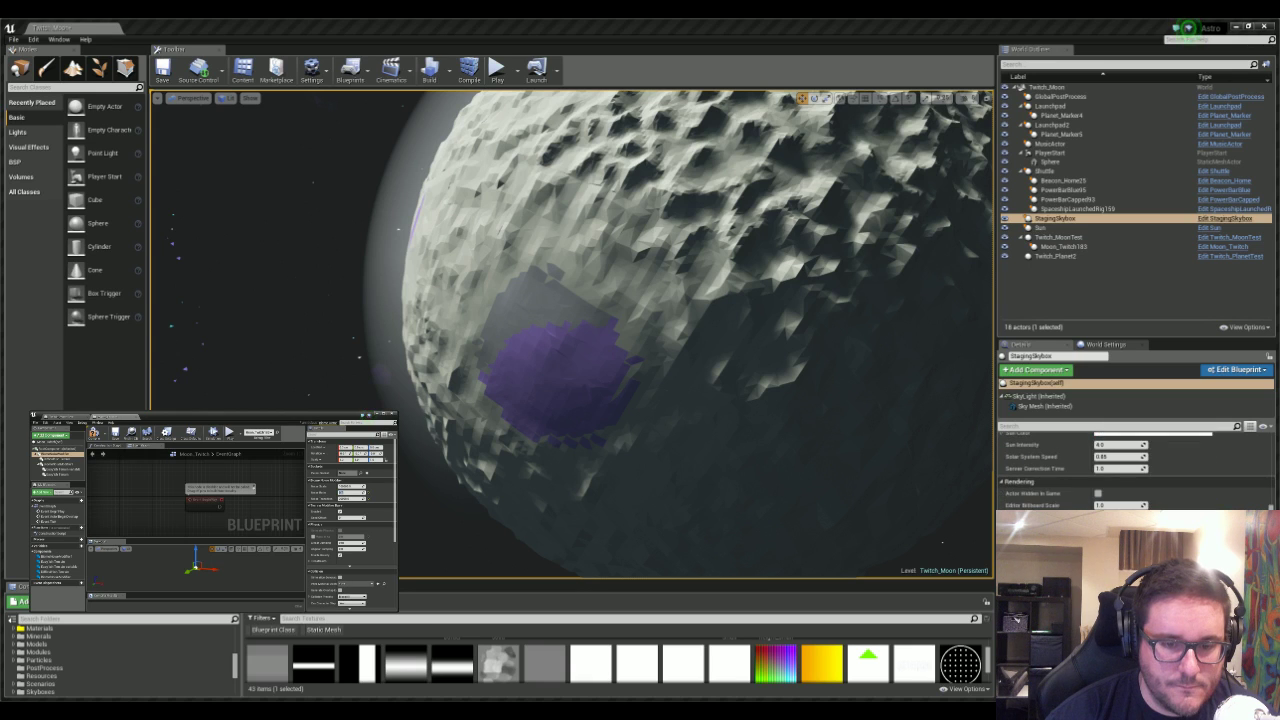
scroll(1137, 470, up, 2)
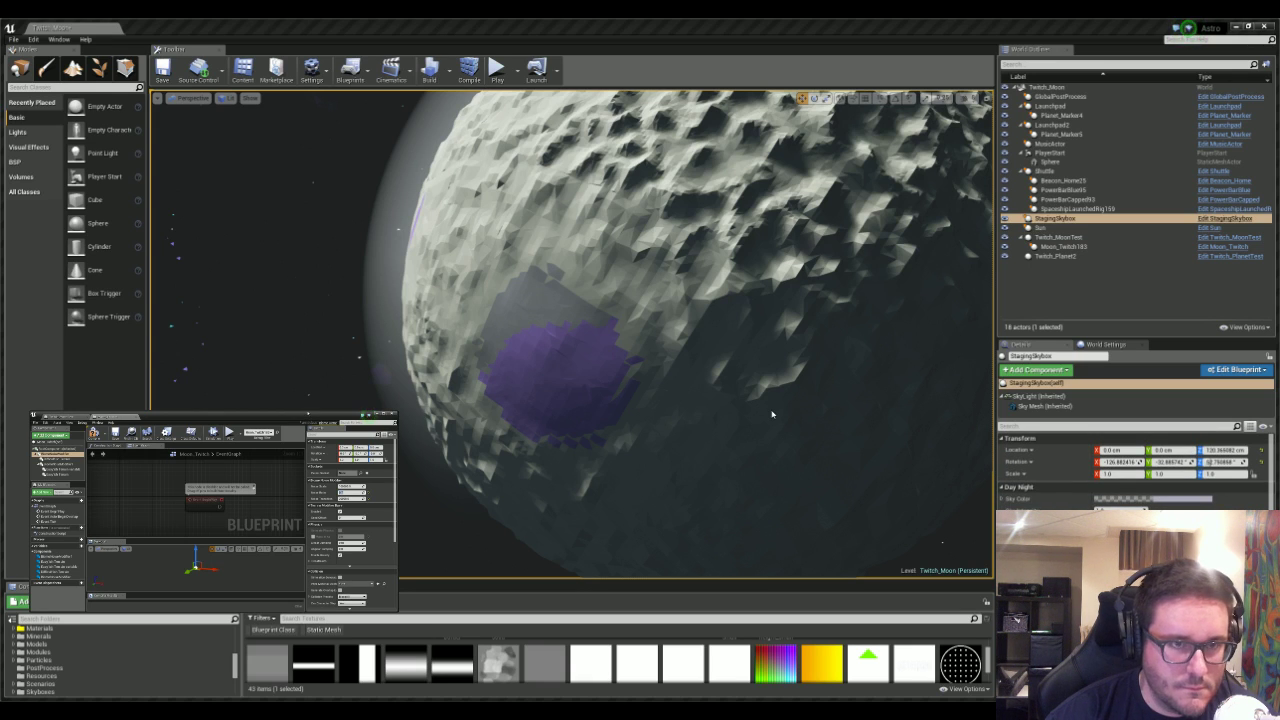
click(1043, 238)
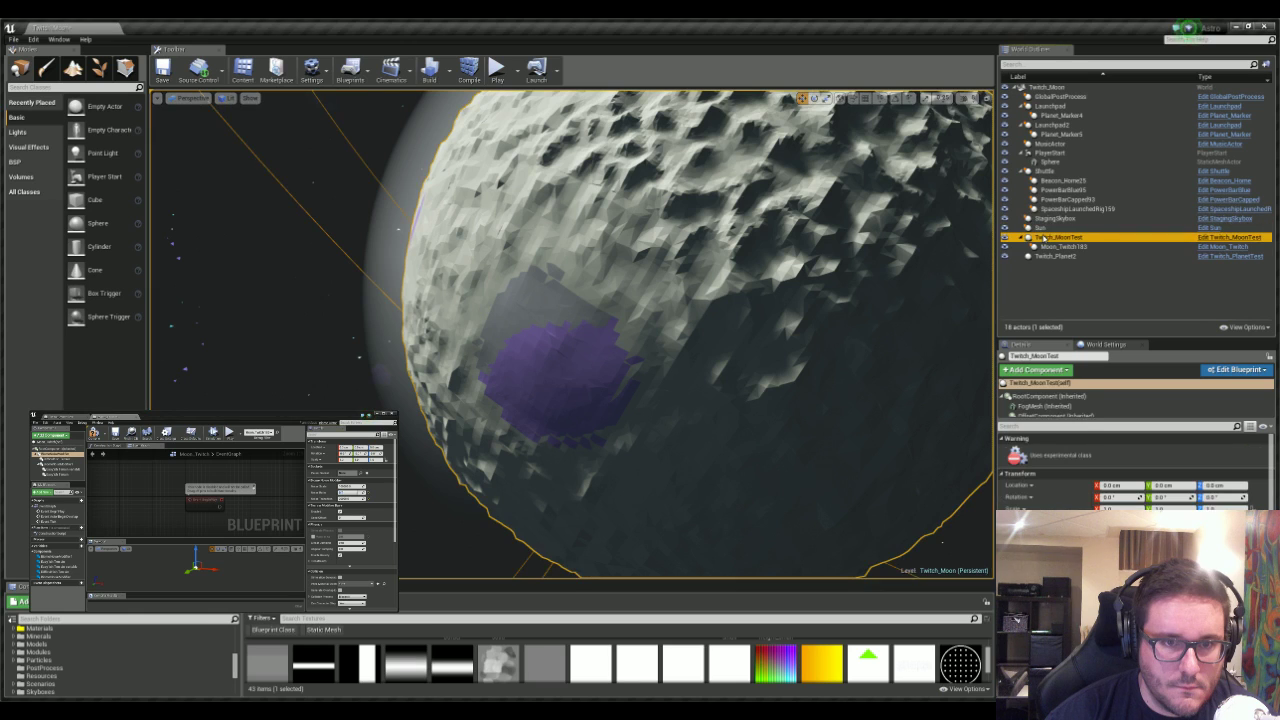
- Assign the wm_river_01 texture as the height texture of the selected purple terrain area in the Moon_Twitch Blueprint
scroll(1137, 470, down, 3)
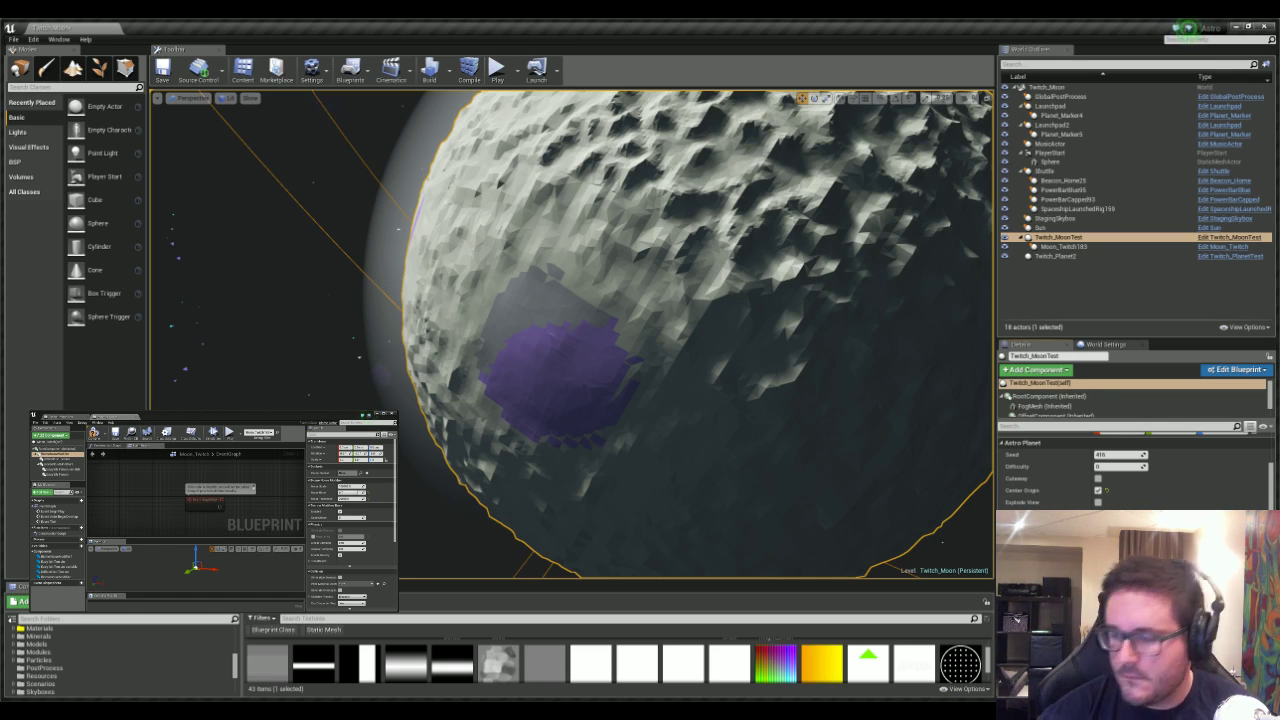
key(f)
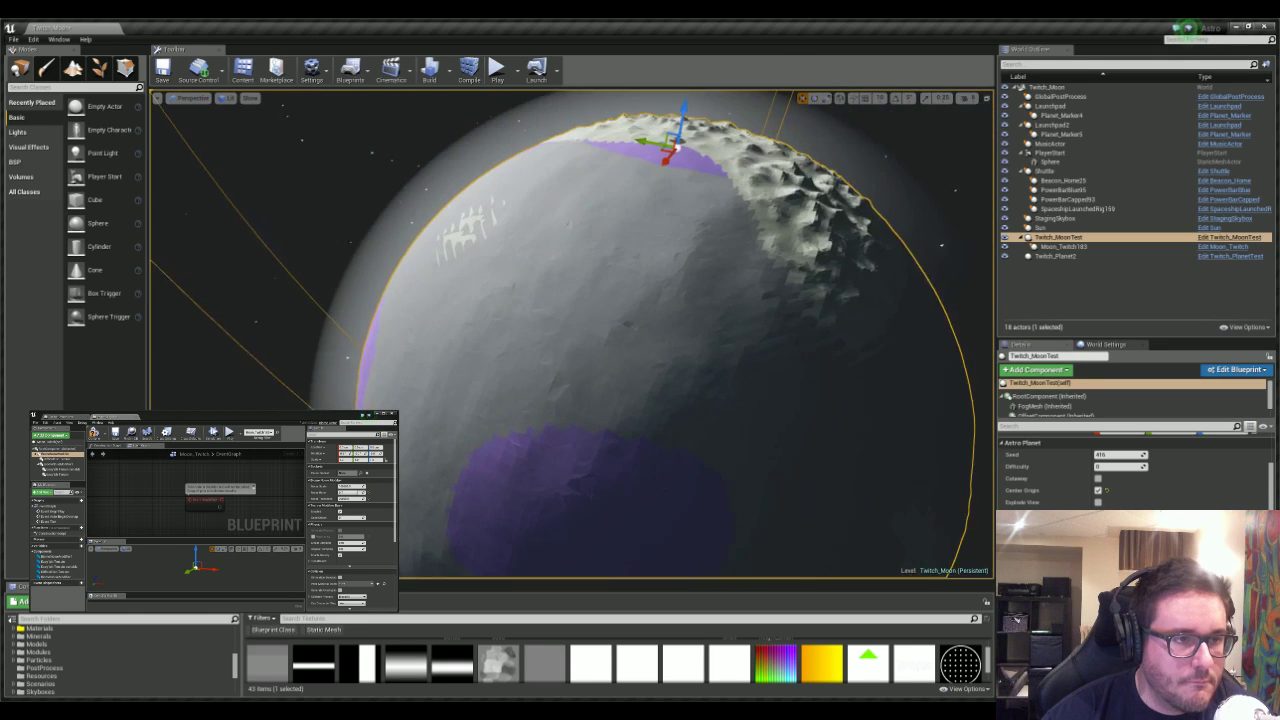
alt+drag(608, 230, 730, 190)
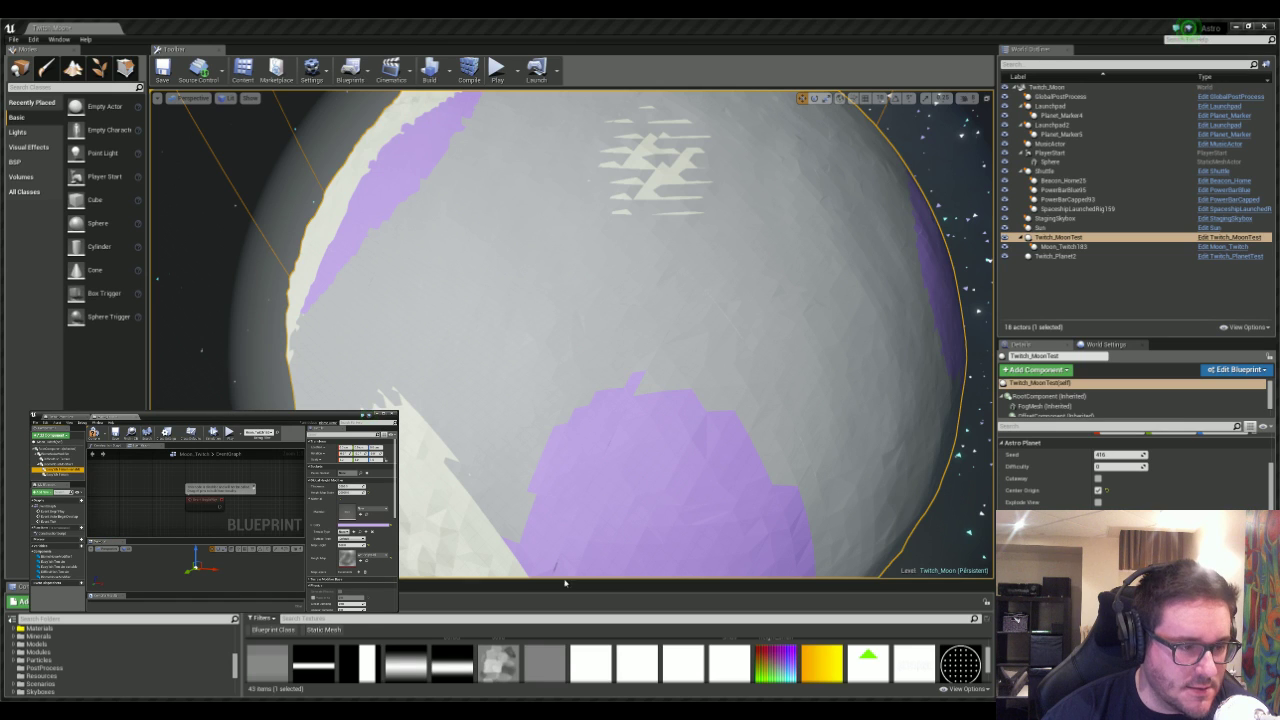
drag(564, 582, 564, 428)
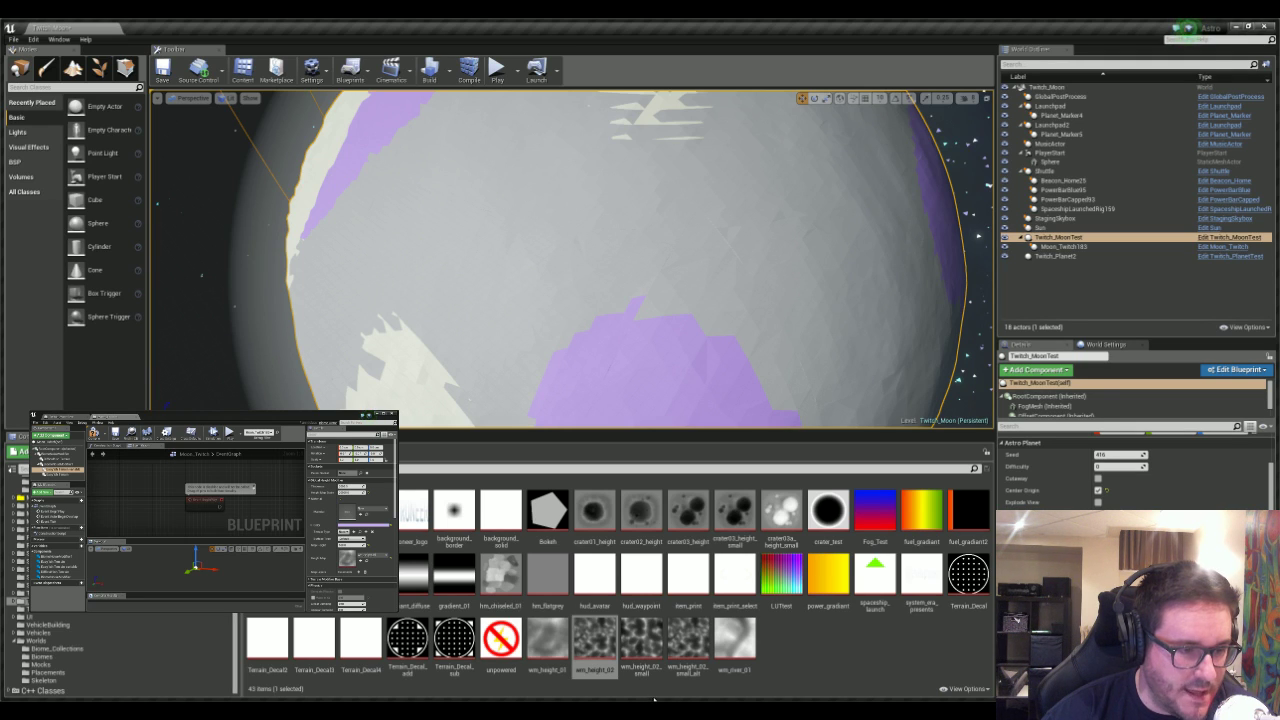
click(735, 642)
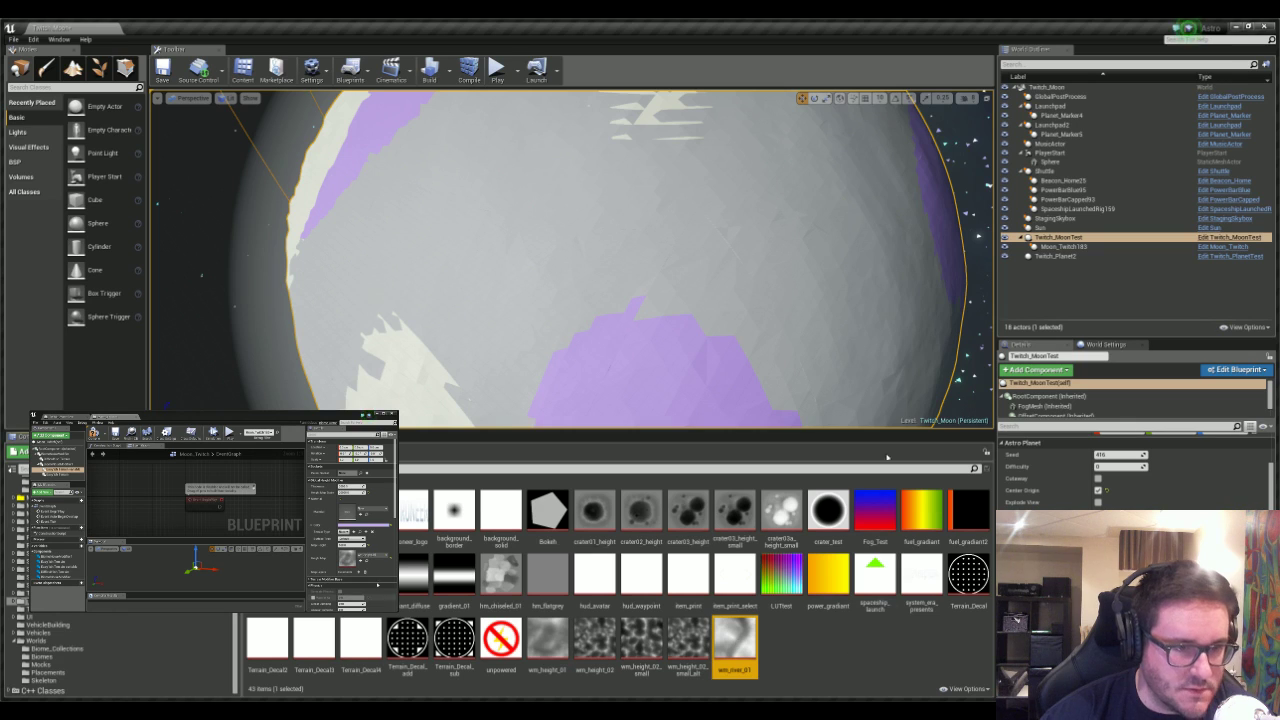
click(360, 560)
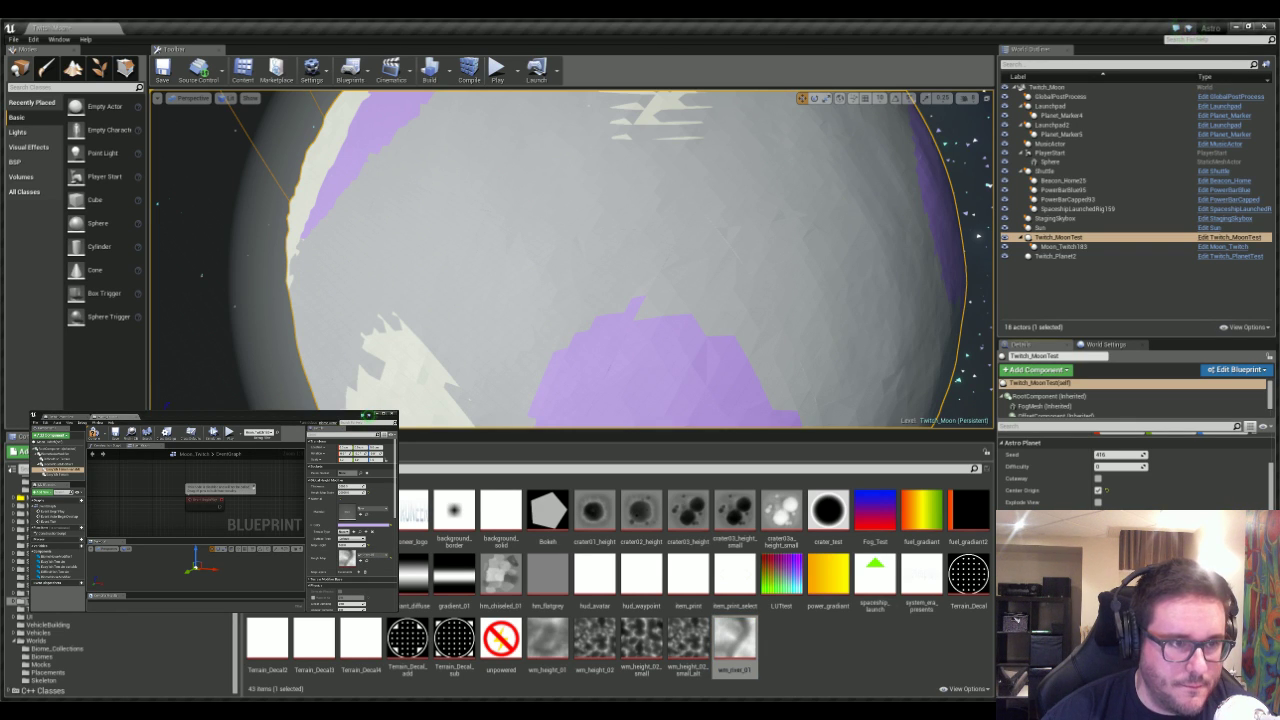
- Orbit the moon and inspect the shape of the purple areas with the river height texture
right_drag(578, 242, 495, 290)
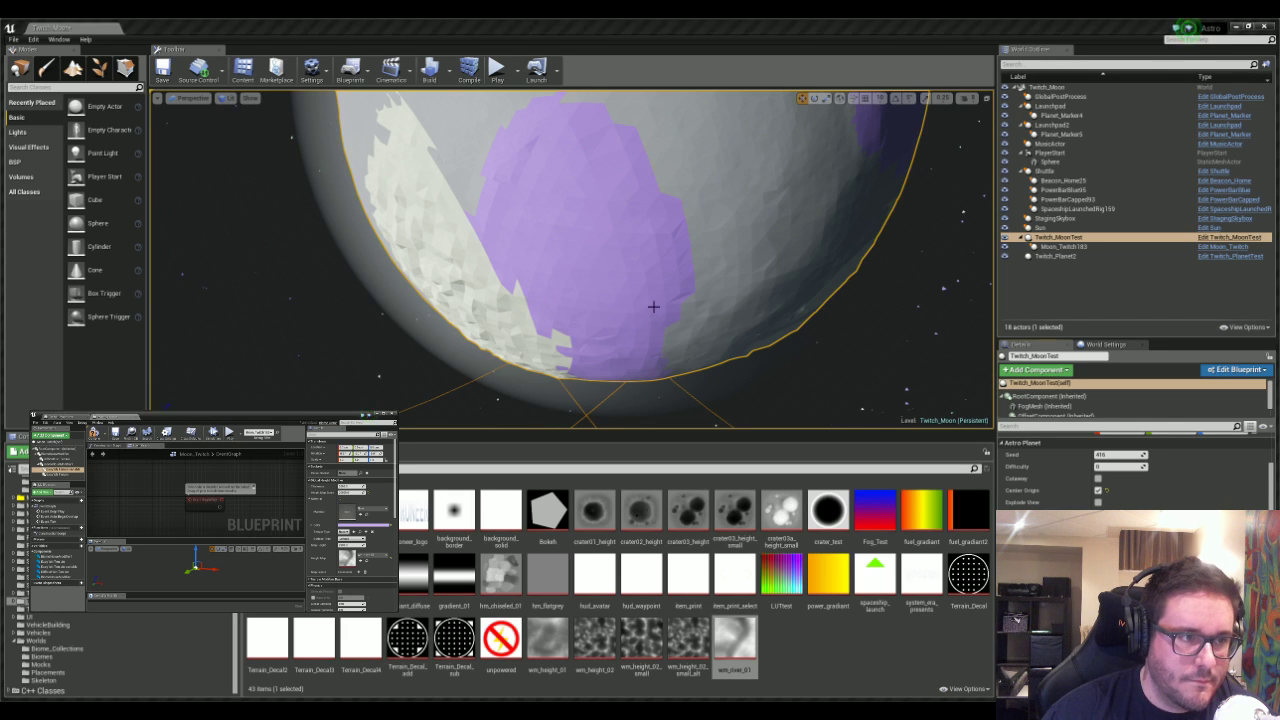
alt+drag(652, 306, 790, 370)
right_drag(652, 306, 622, 200)
alt+drag(622, 200, 880, 225)
right_drag(625, 215, 598, 235)
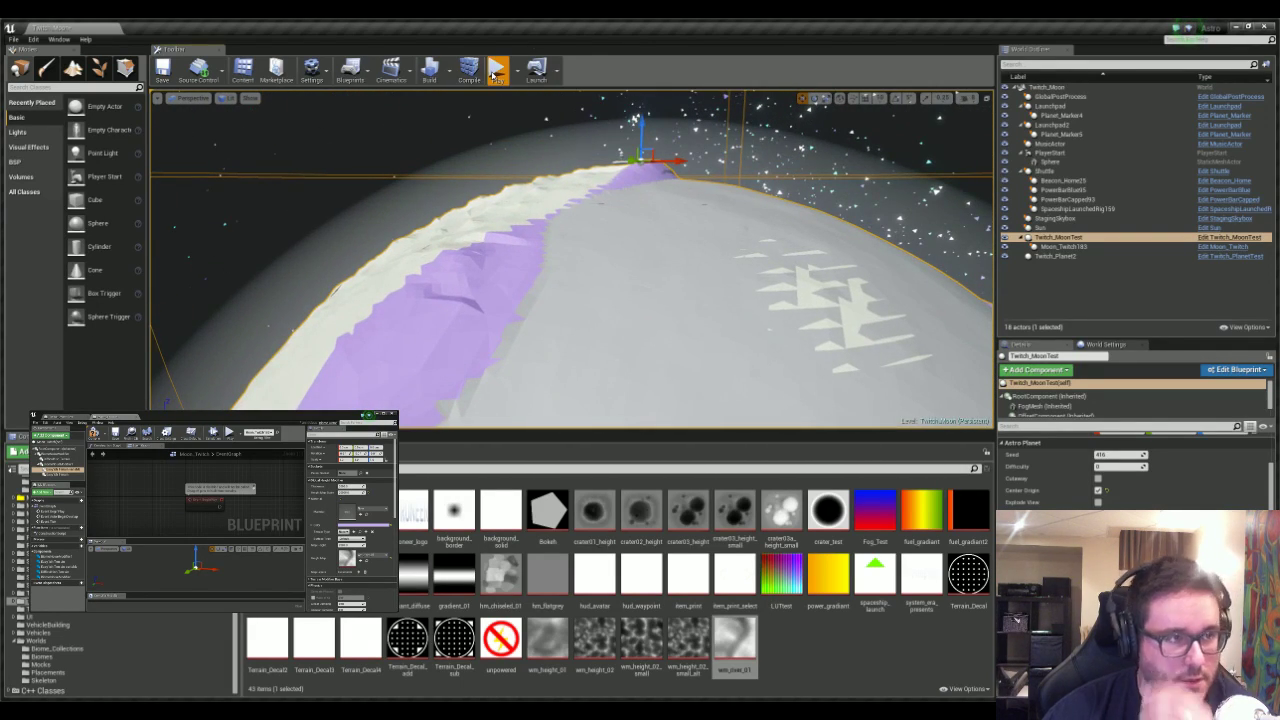
- Start a play-test and walk from the launch pad along the purple and white terrain boundary
click(493, 72)
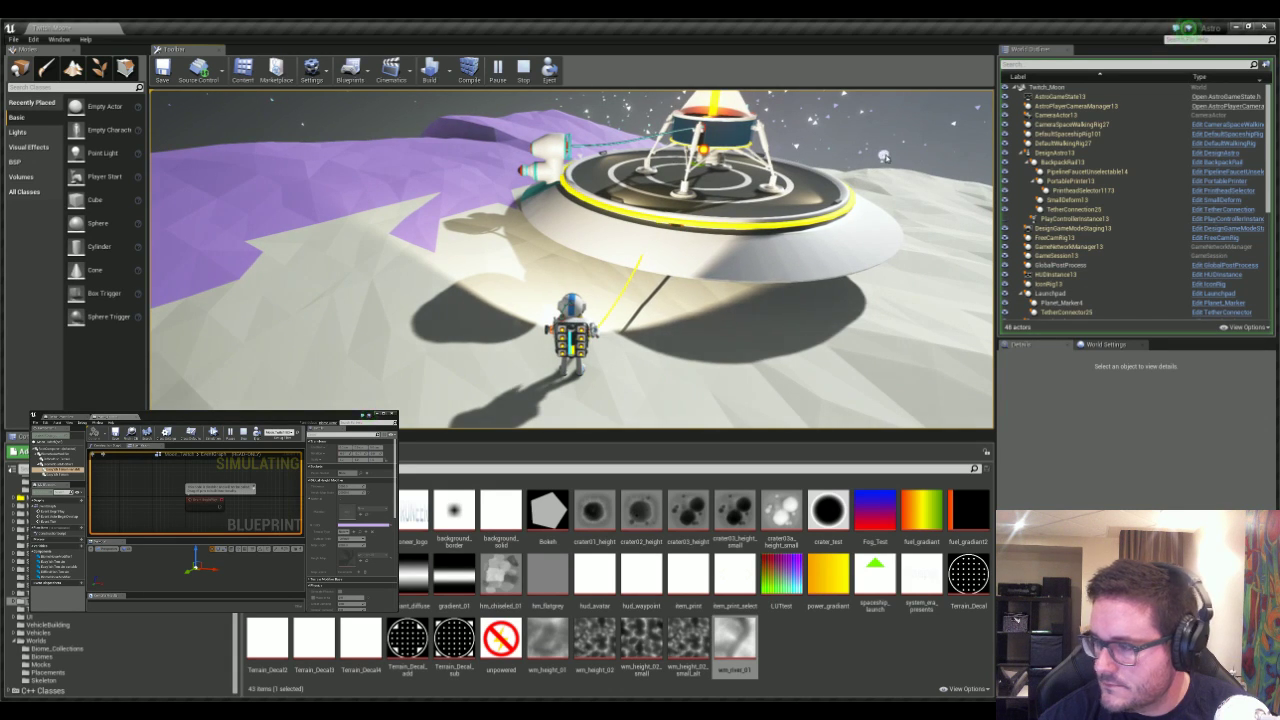
key(w)
right_drag(658, 223, 350, 223)
key(w)
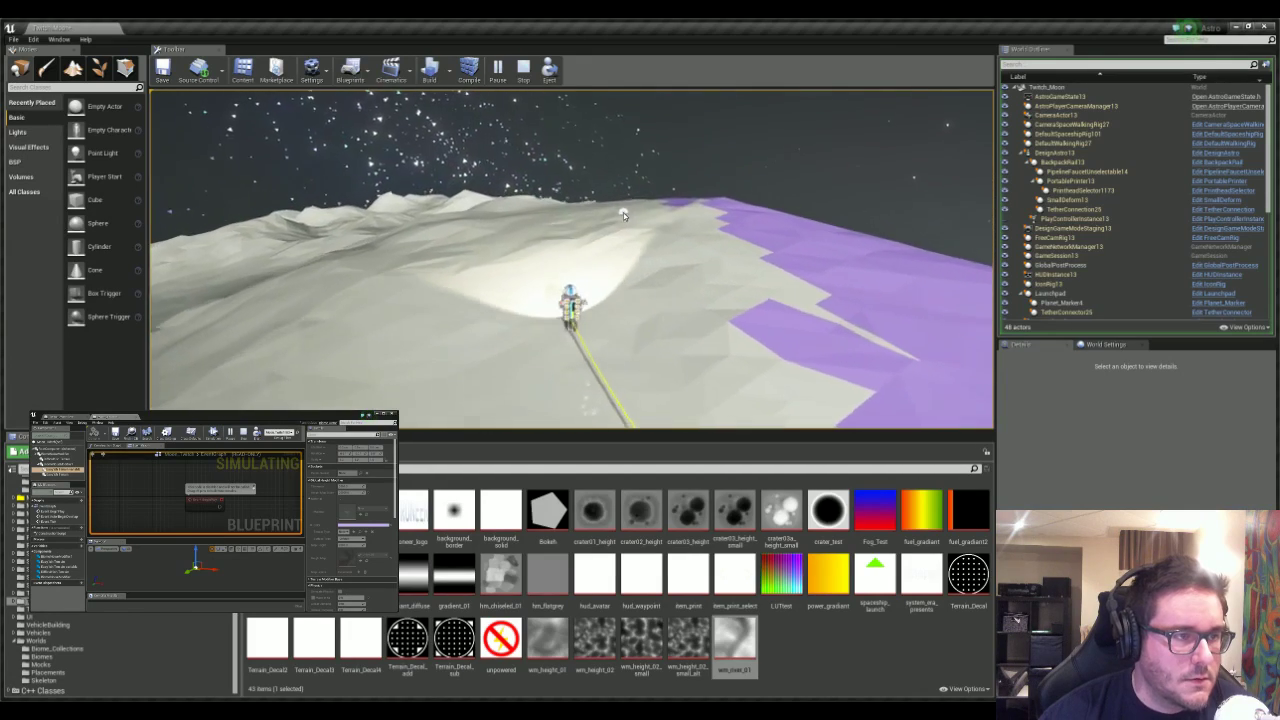
key(w)
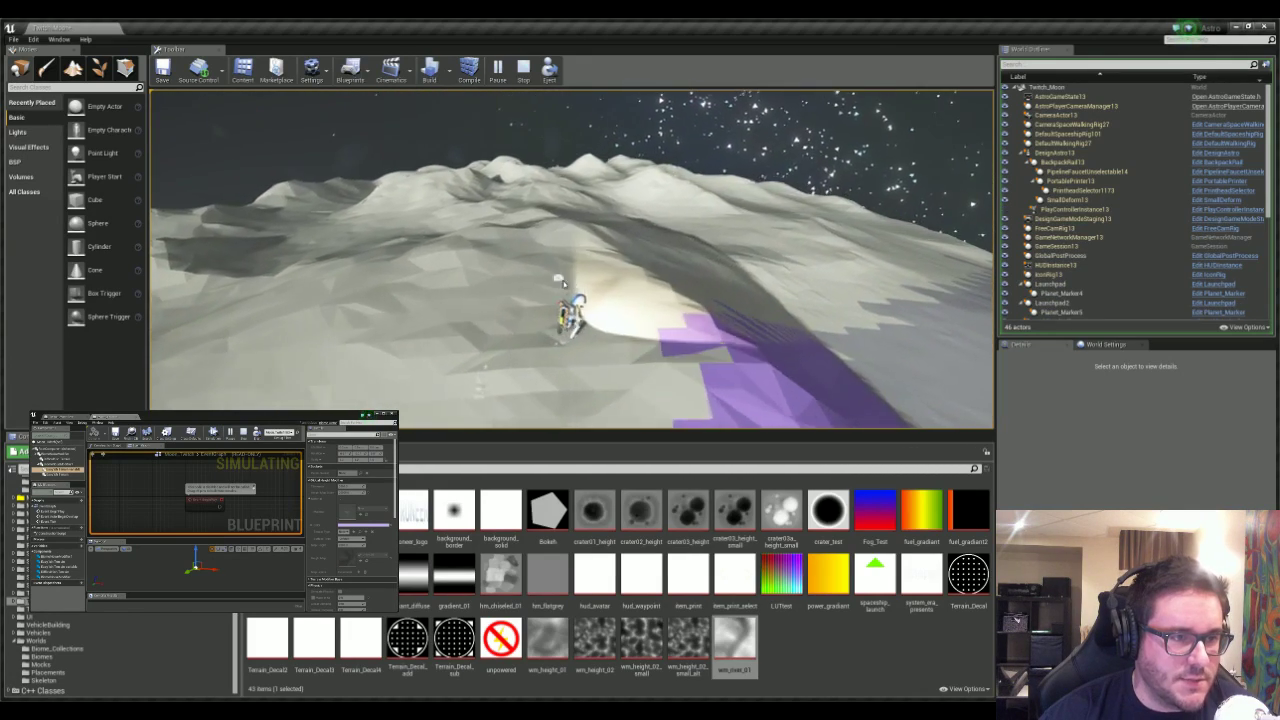
key(w)
right_drag(592, 283, 700, 283)
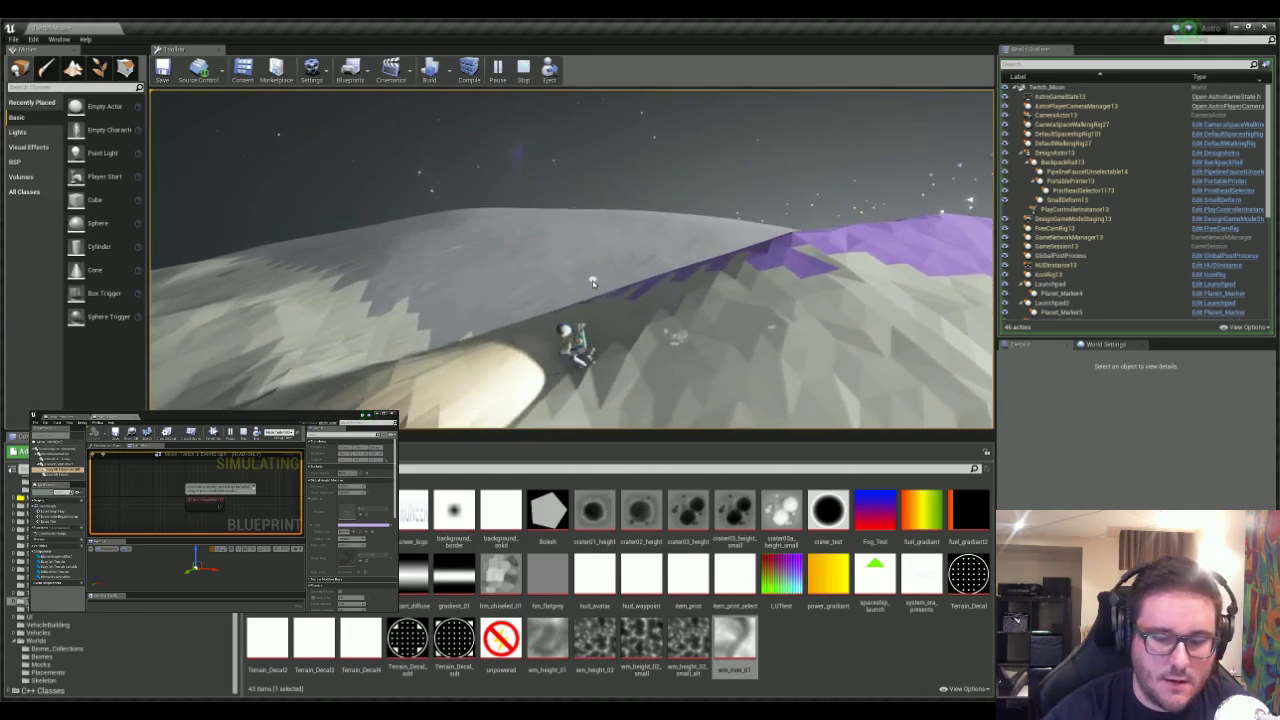
- Switch the play-test to full screen and cross the purple ridge onto the grey plain
key(F11)
key(w)
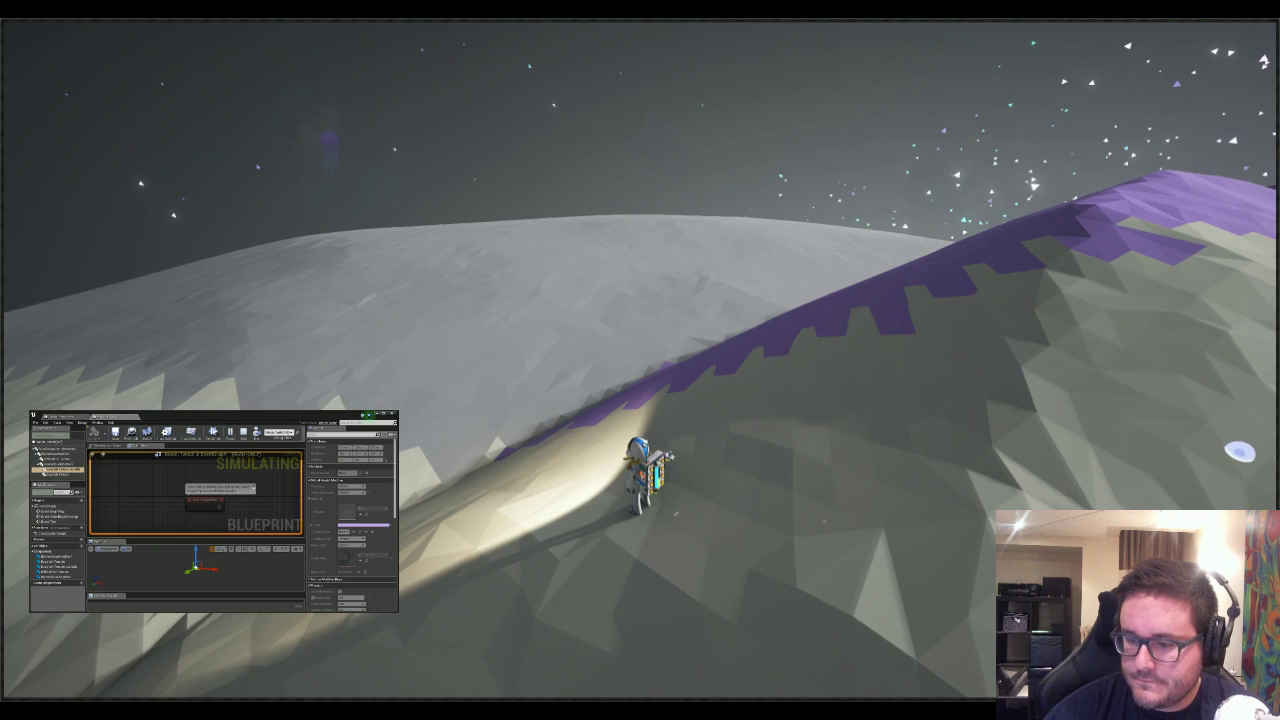
key(alt+Tab)
click(1240, 452)
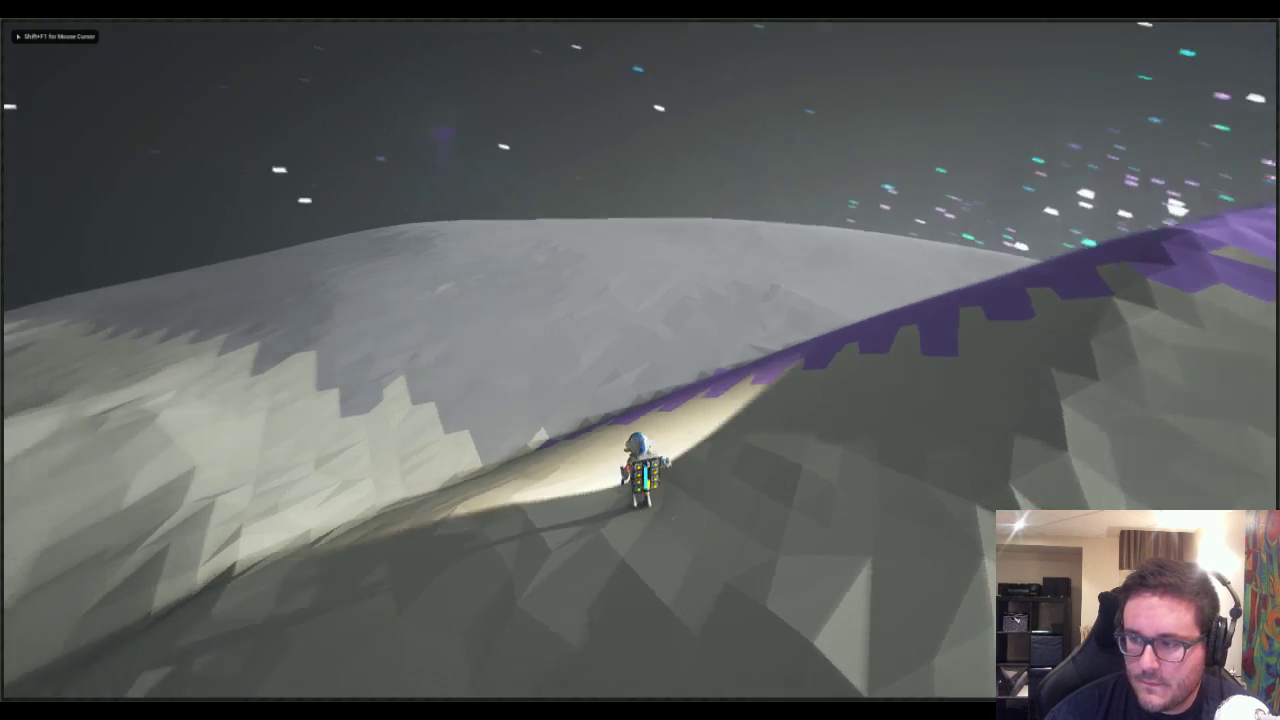
key(w)
key(space)
key(shift+F1)
right_drag(901, 359, 1060, 317)
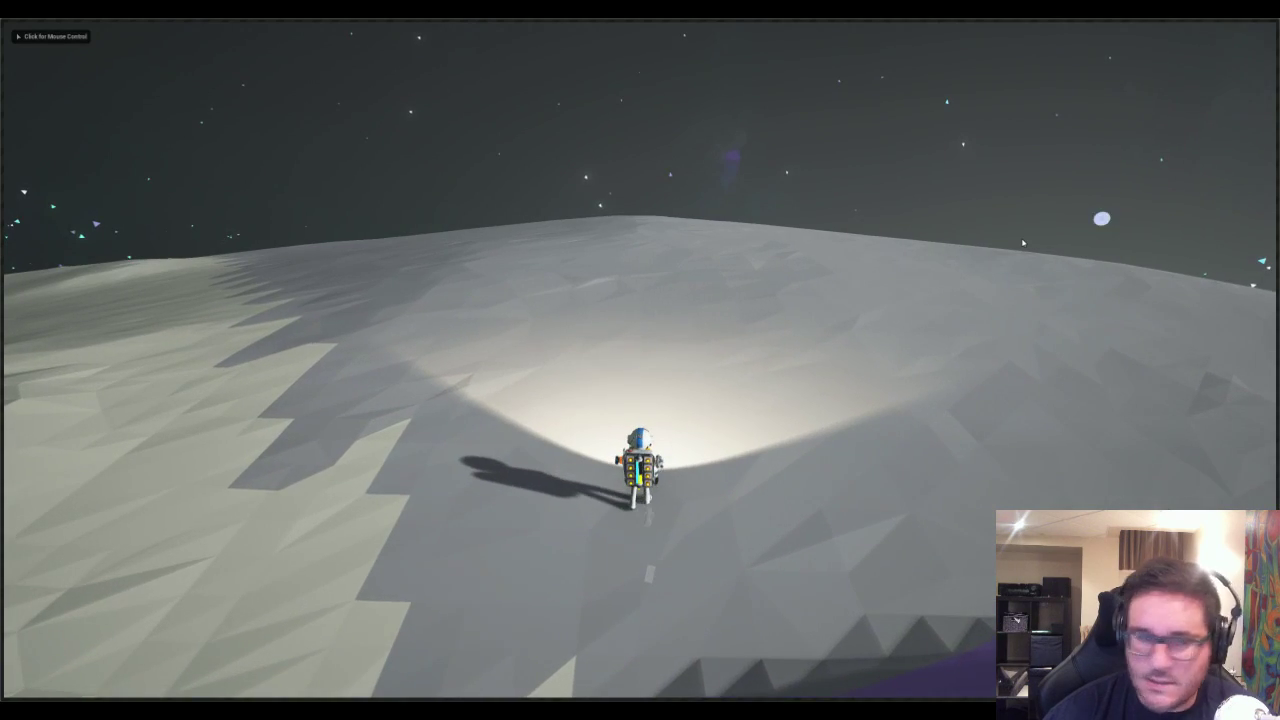
right_drag(1100, 217, 633, 325)
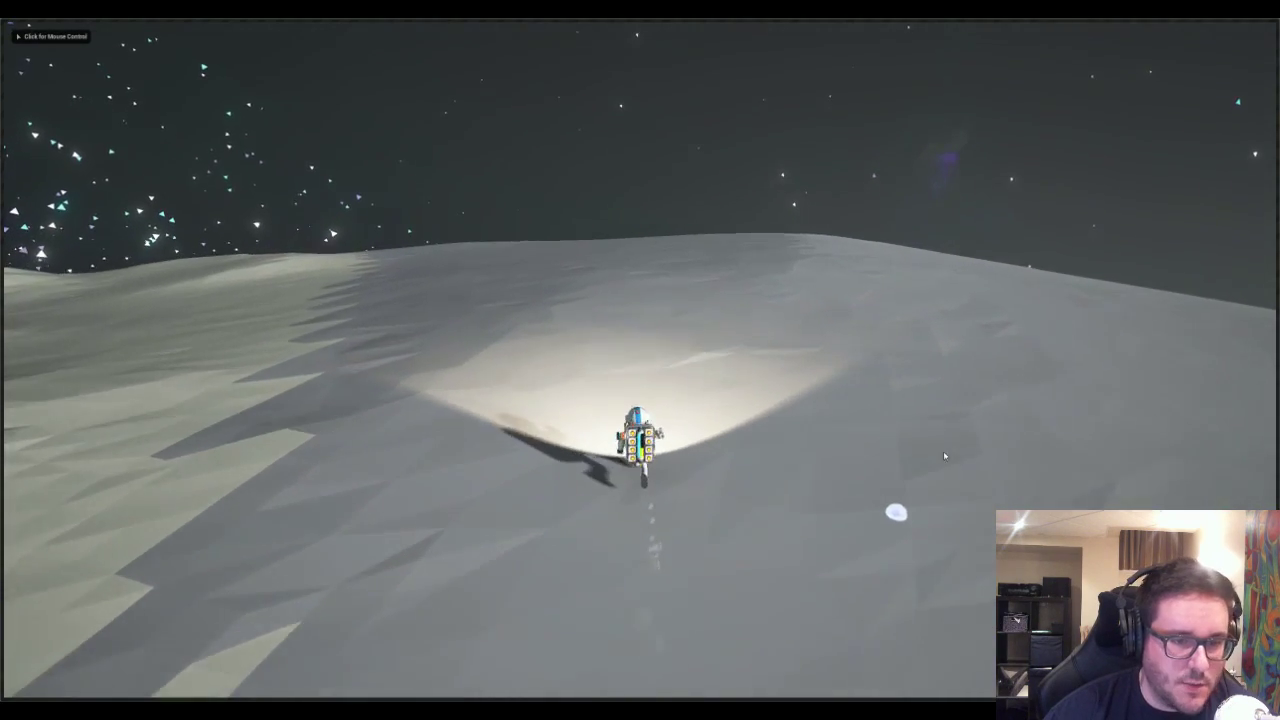
- Run across the grey plain to the purple hill and onto the white slope beside it, checking the terrain transitions
right_drag(896, 513, 1100, 500)
key(w)
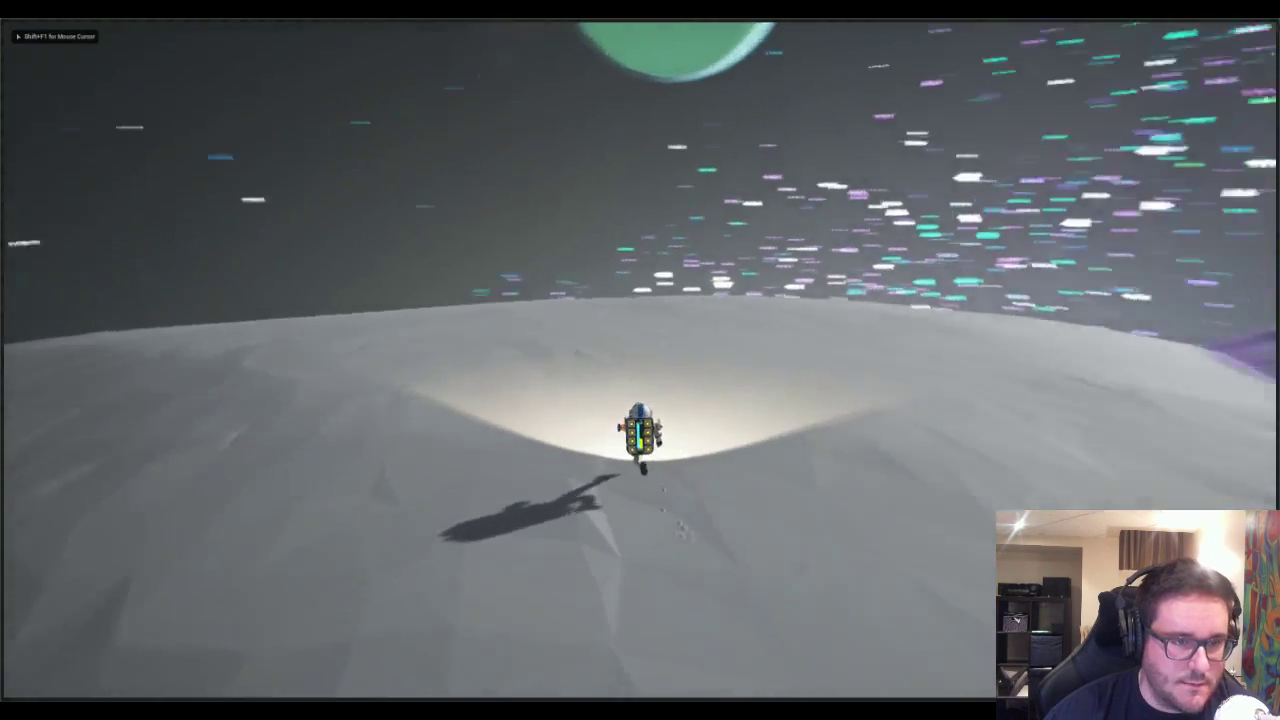
key(w)
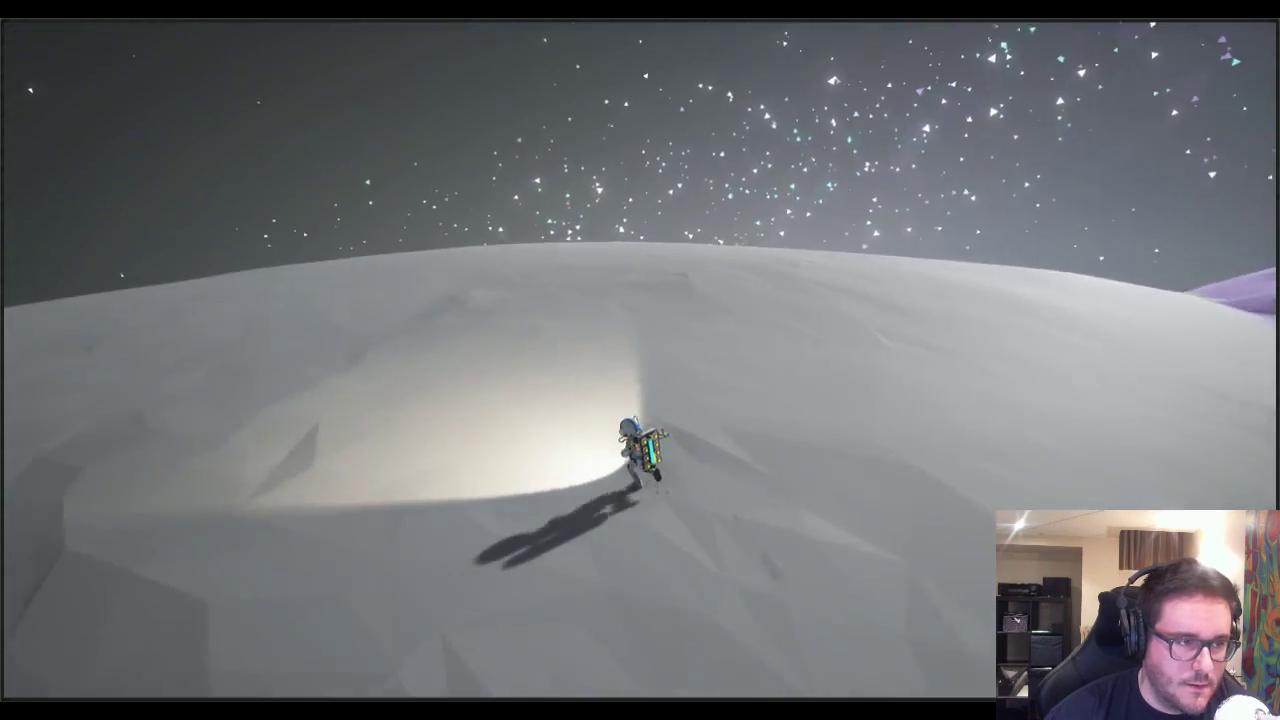
key(w)
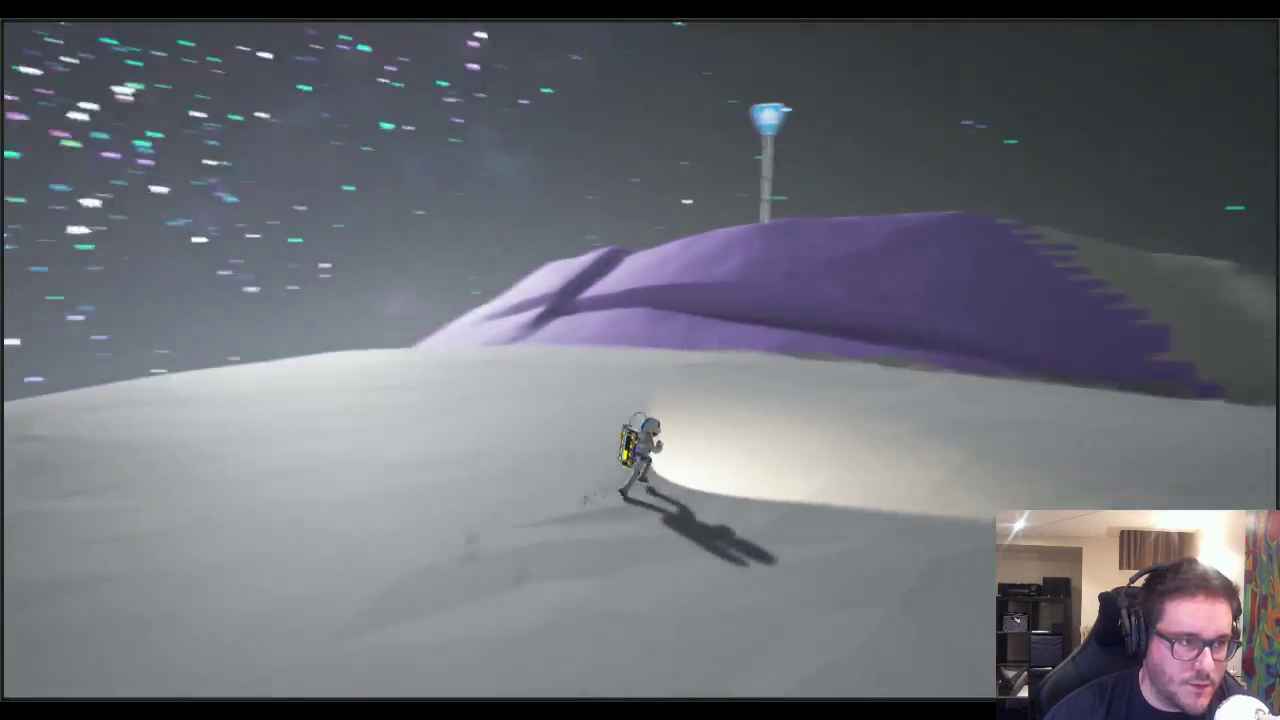
key(w)
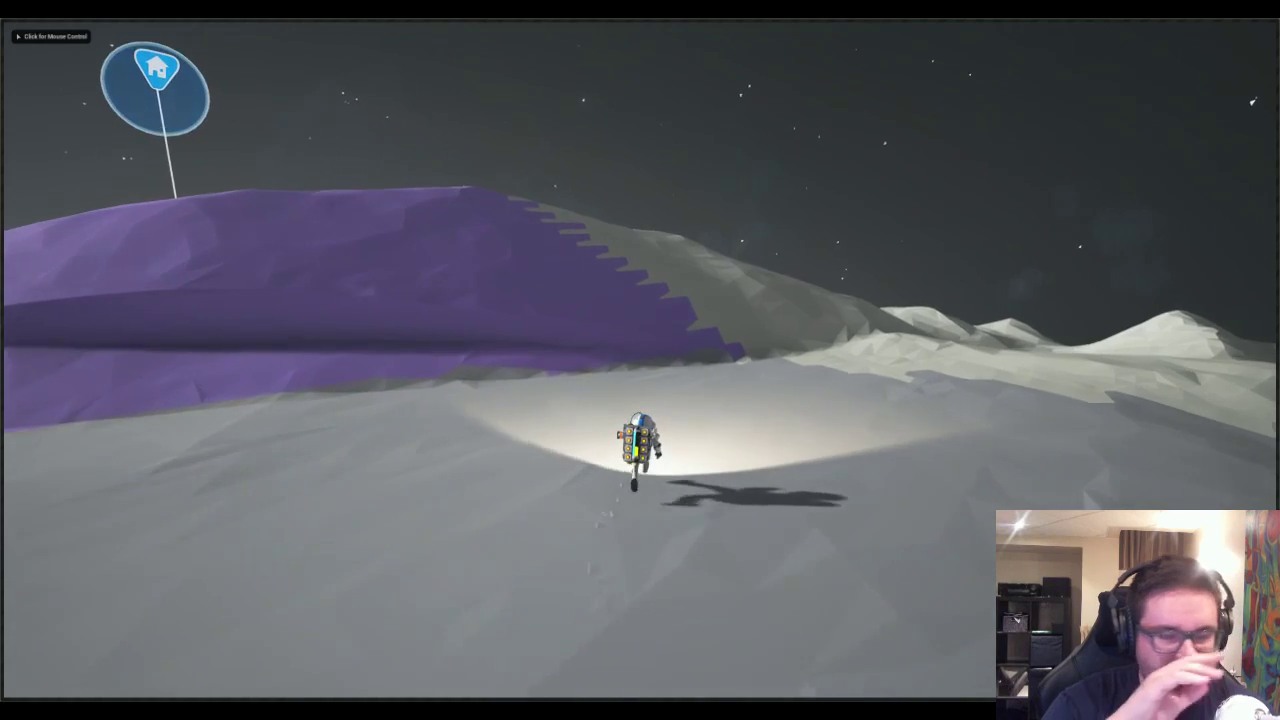
key(w)
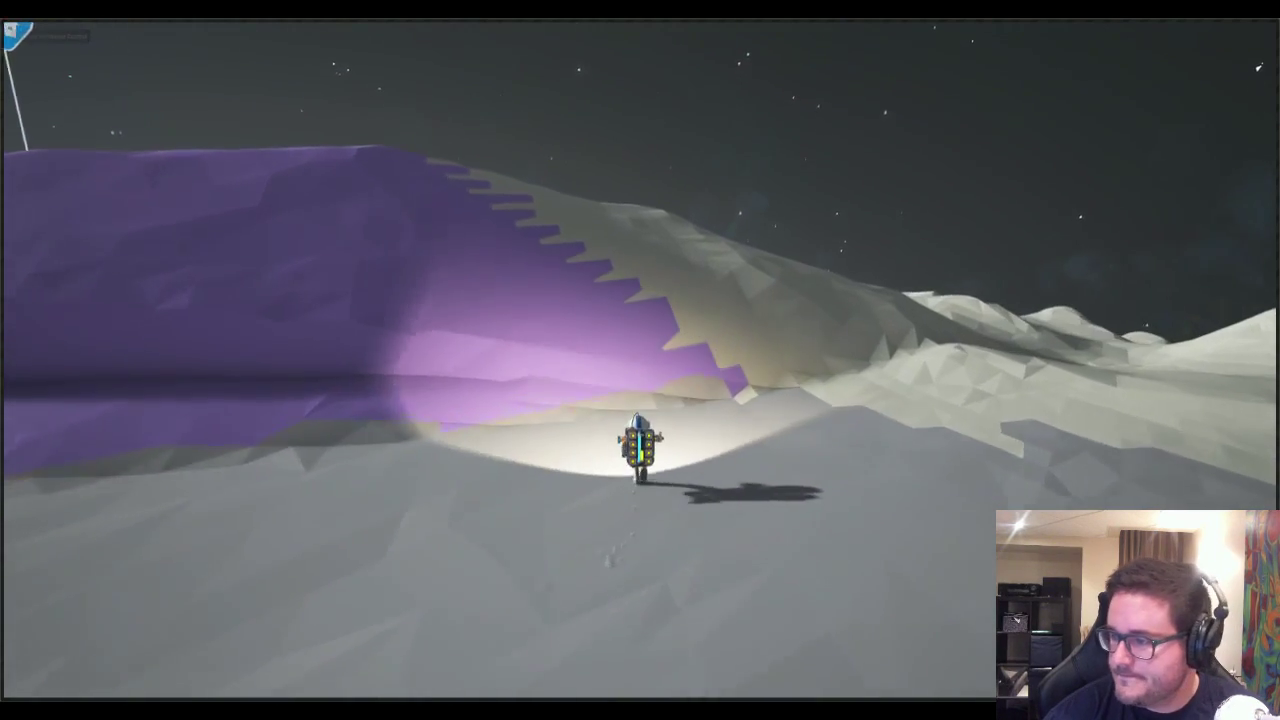
key(w)
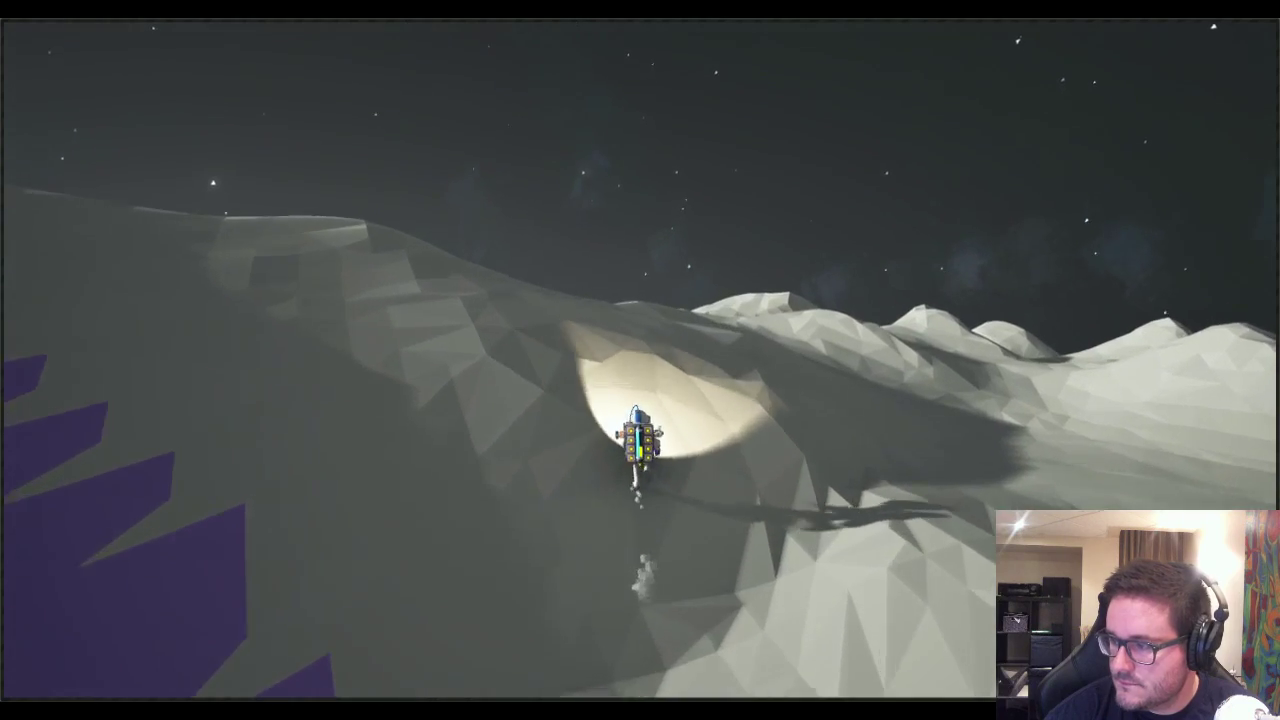
- Climb the rugged white slope and walk the astronaut back to the launch pad
right_drag(544, 334, 430, 350)
key(w)
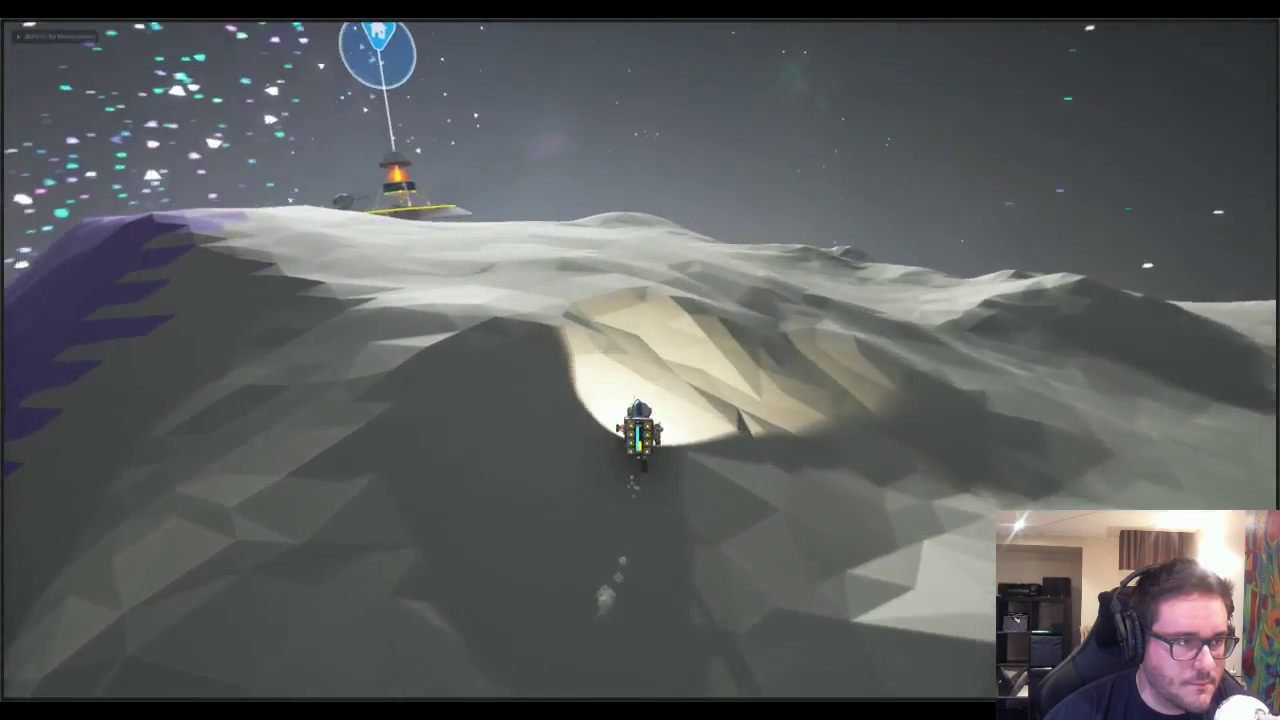
key(w)
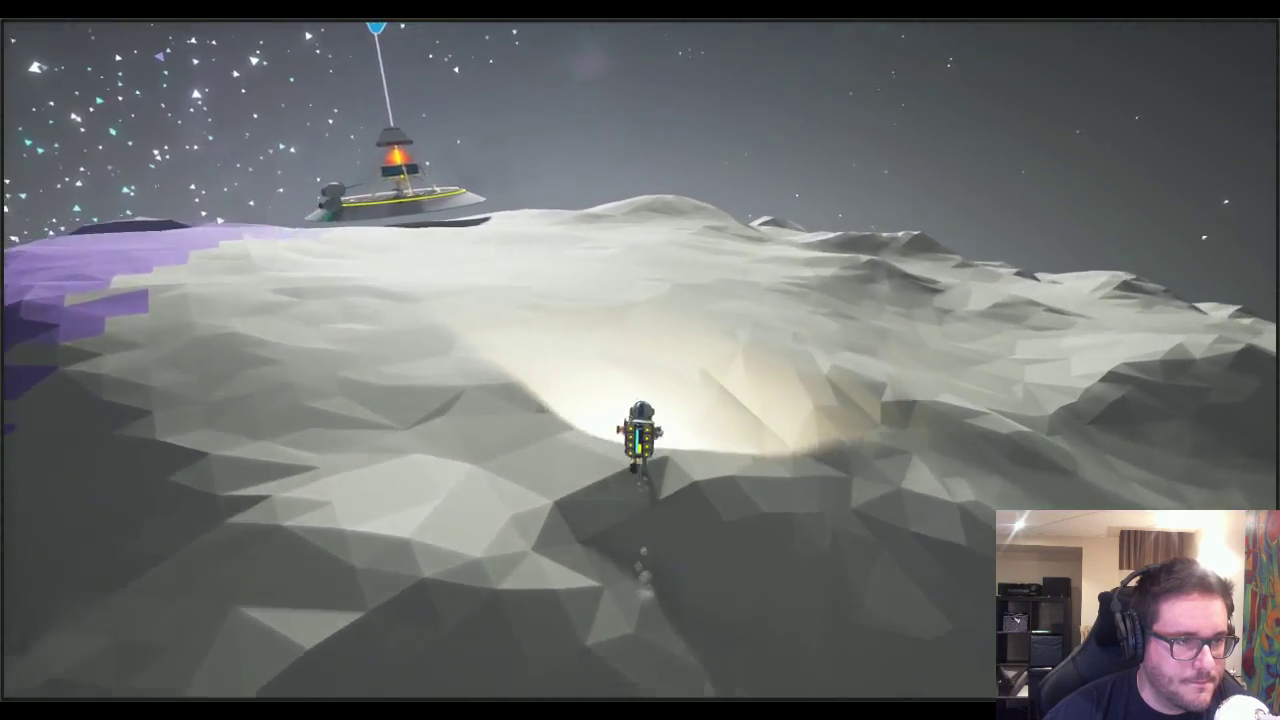
key(a)
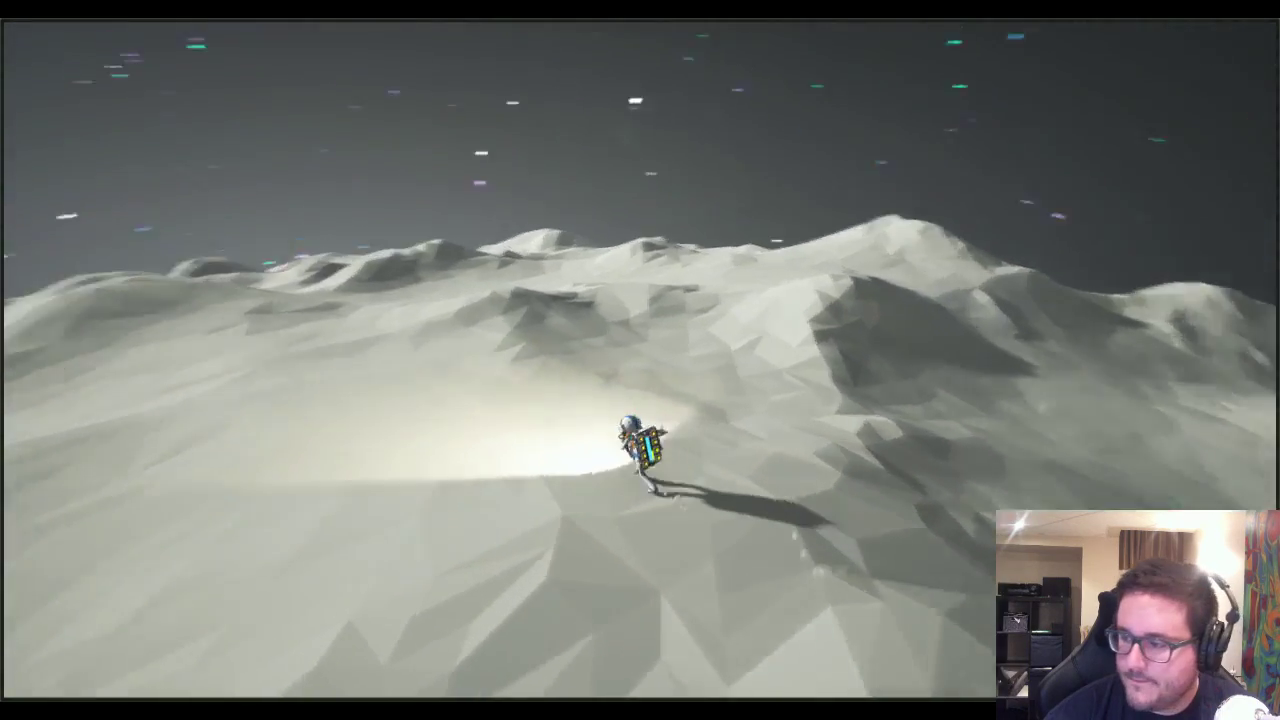
key(w)
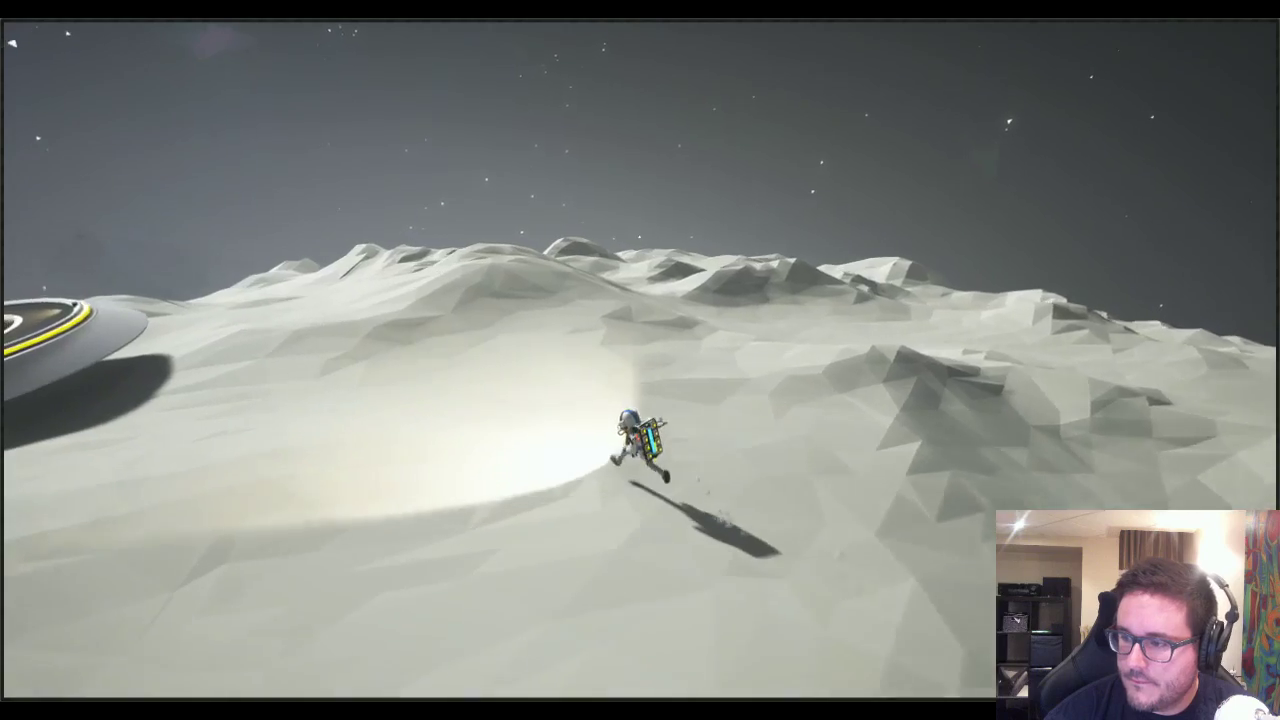
key(w)
key(shift+F1)
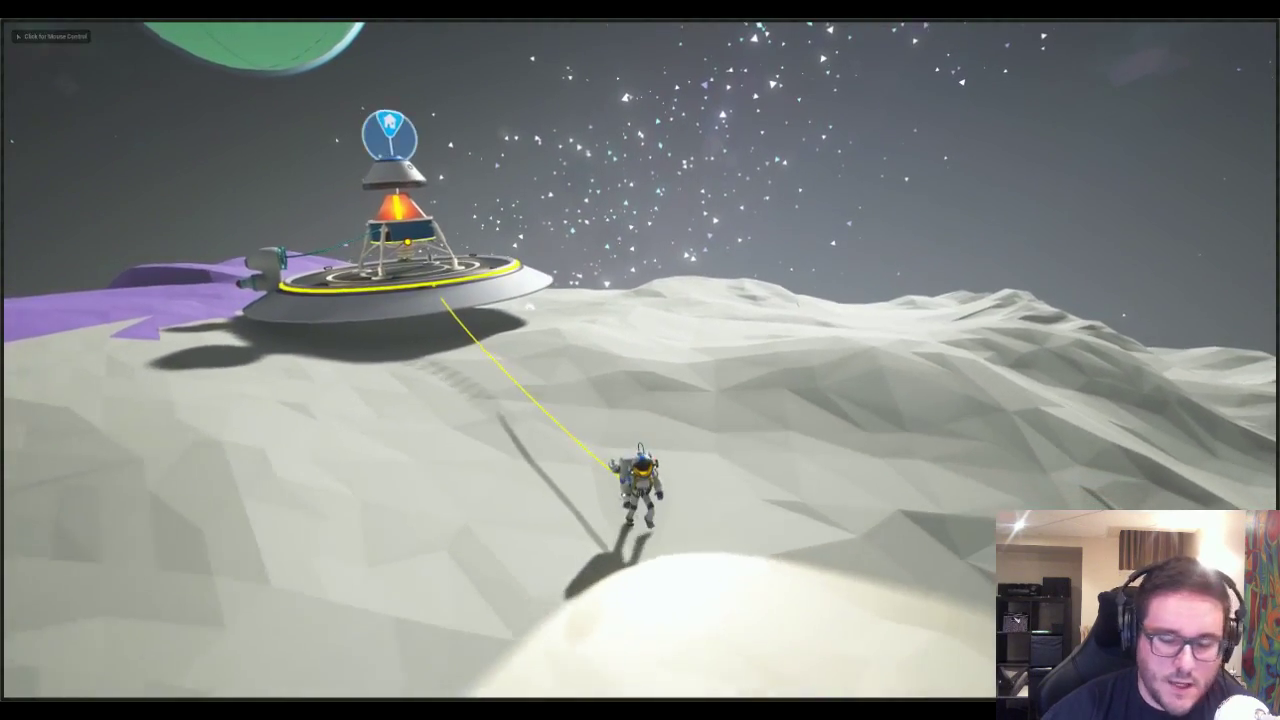
- Open the in-game debug menu and toggle the camera to view the moon's terrain from afar and return to the astronaut
key(grave)
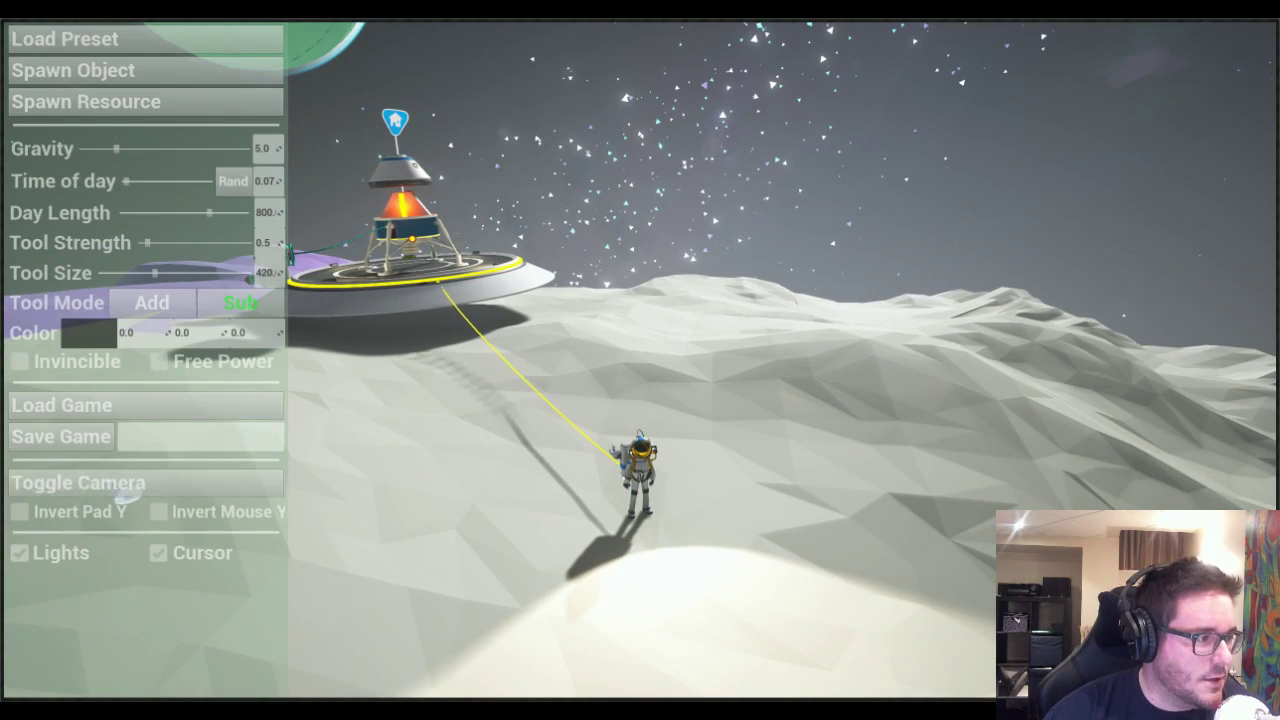
key(shift+F1)
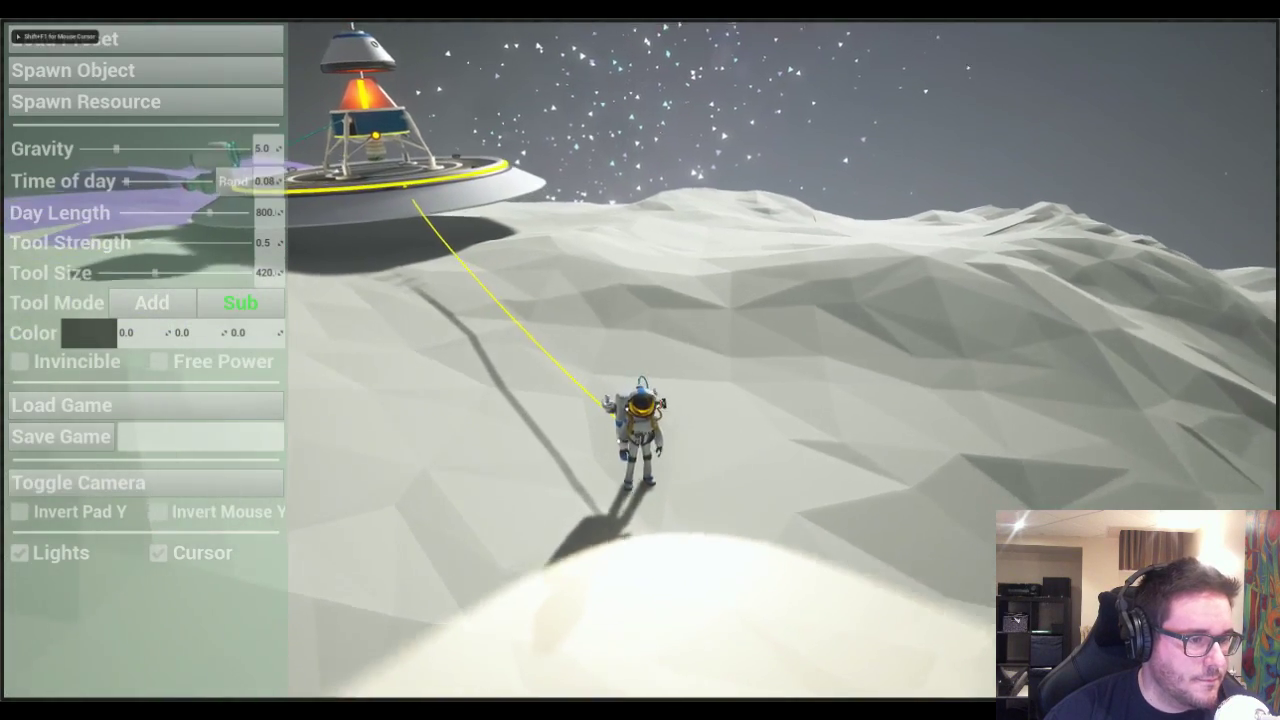
key(s)
click(174, 483)
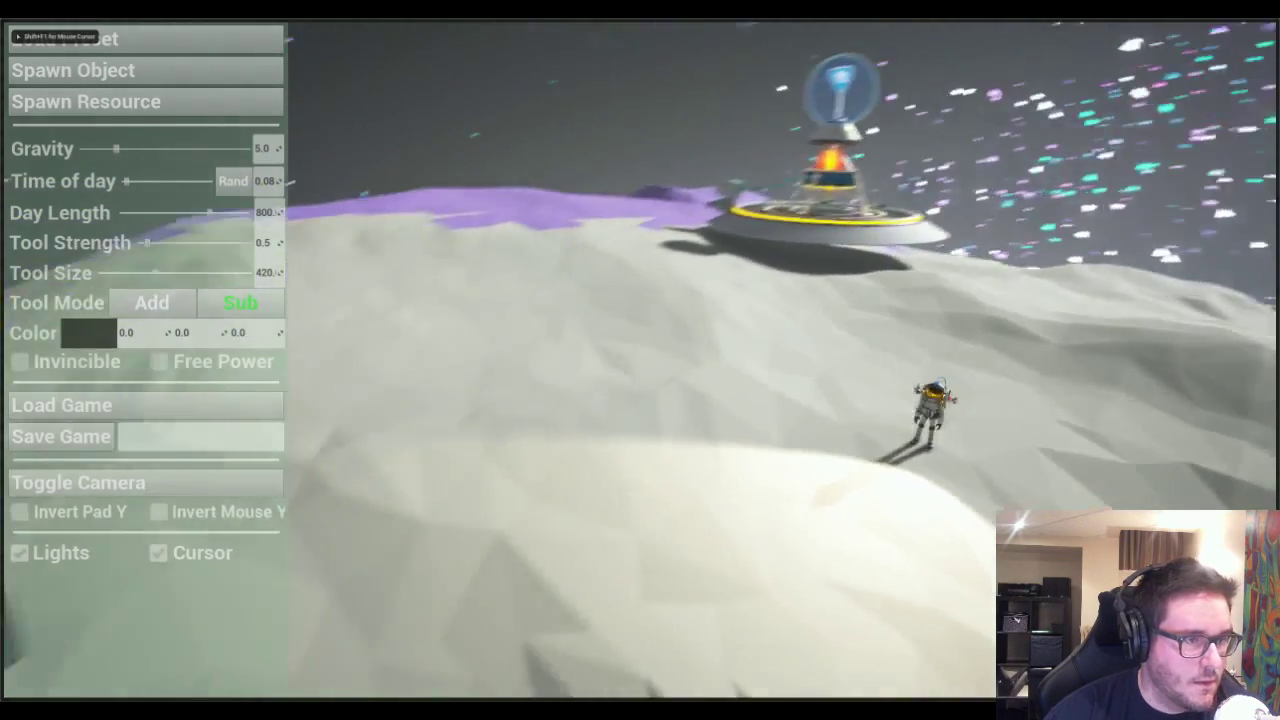
key(s)
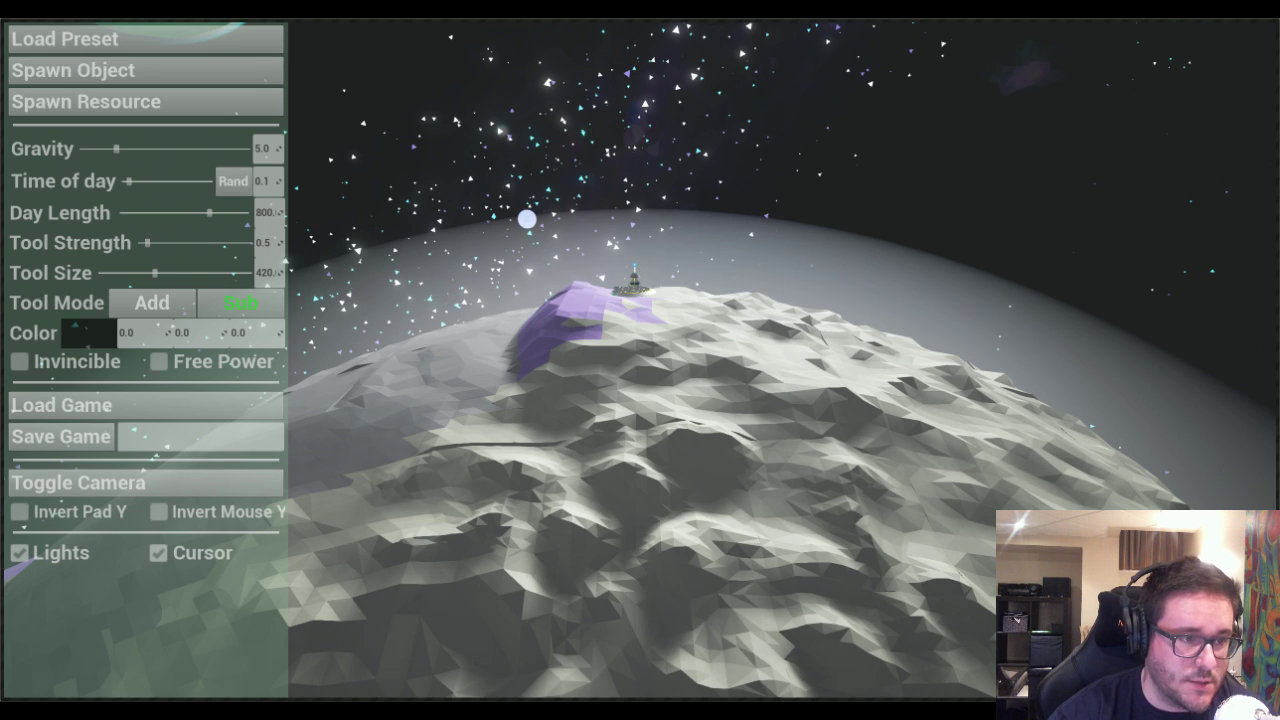
click(78, 482)
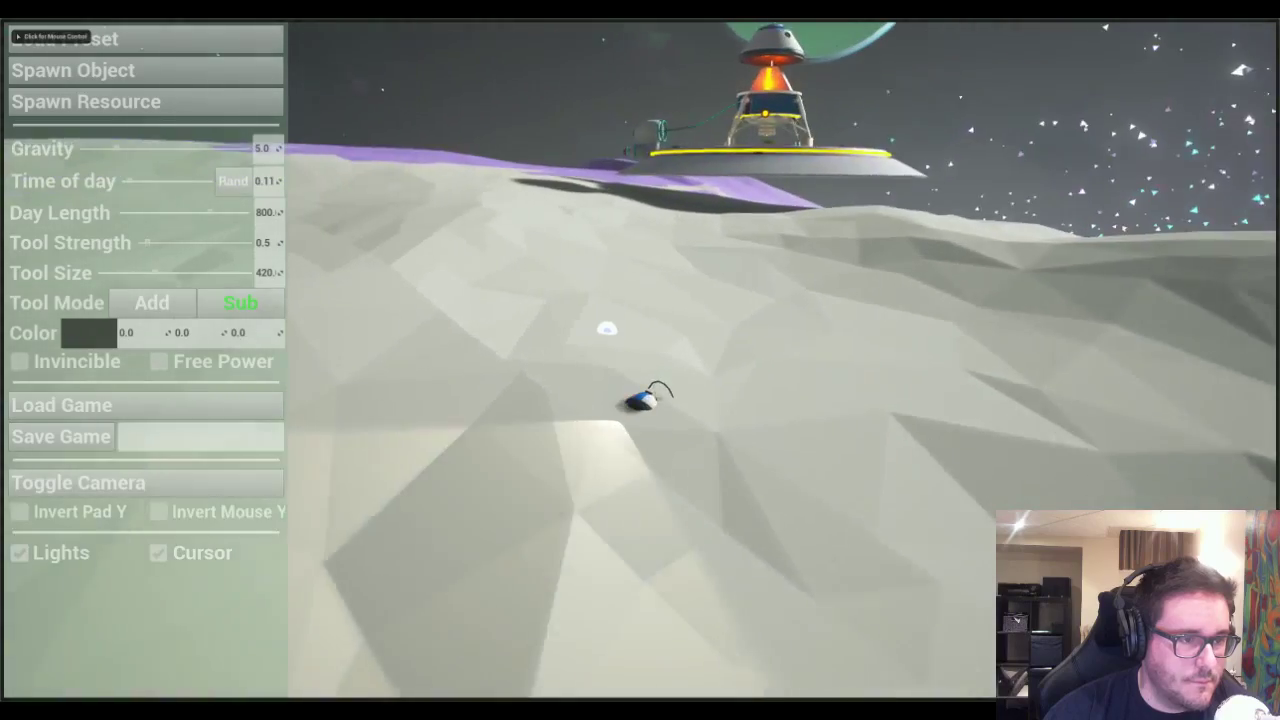
- Run the astronaut past the launch pad and up onto the purple ridge, checking the terrain transitions
key(space)
click(640, 360)
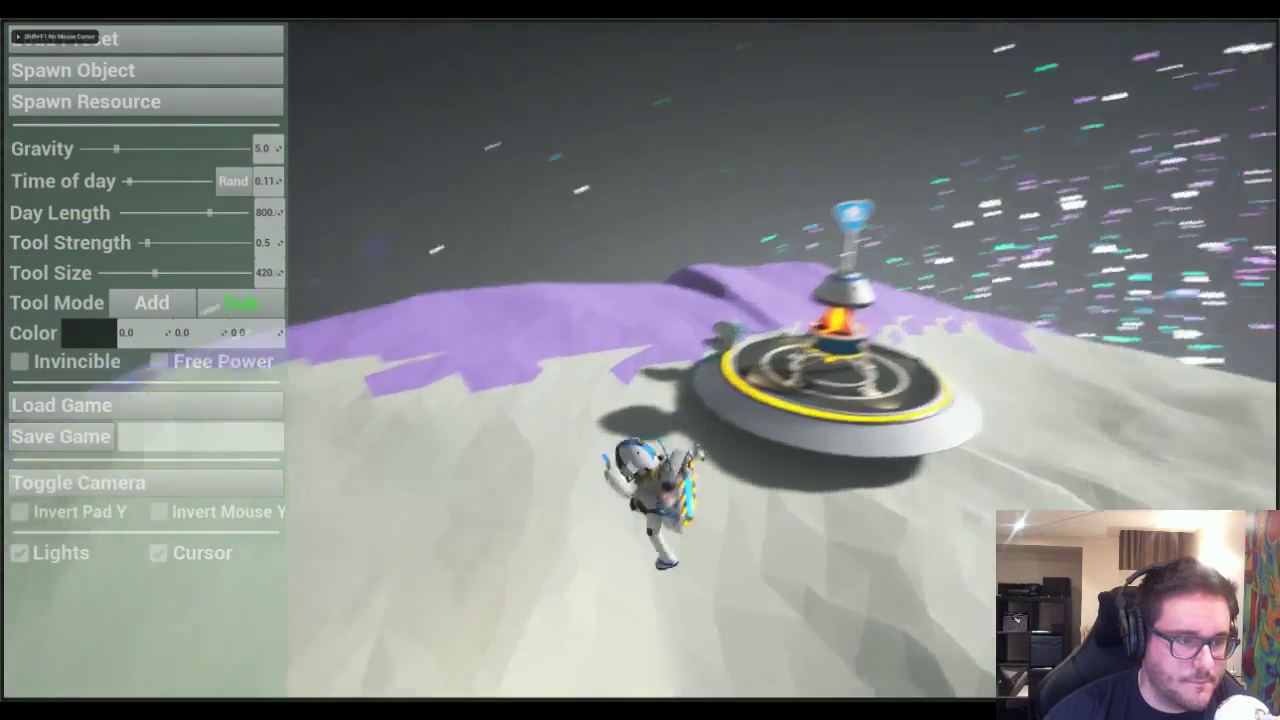
key(w)
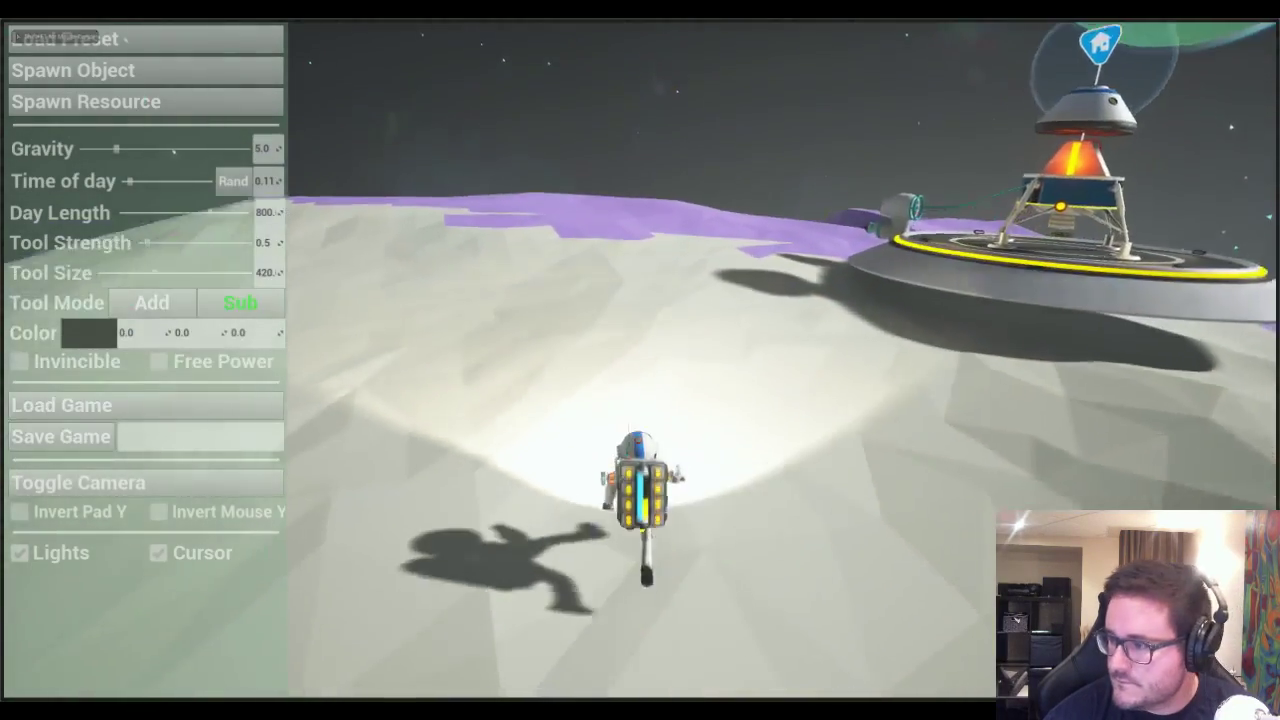
key(w)
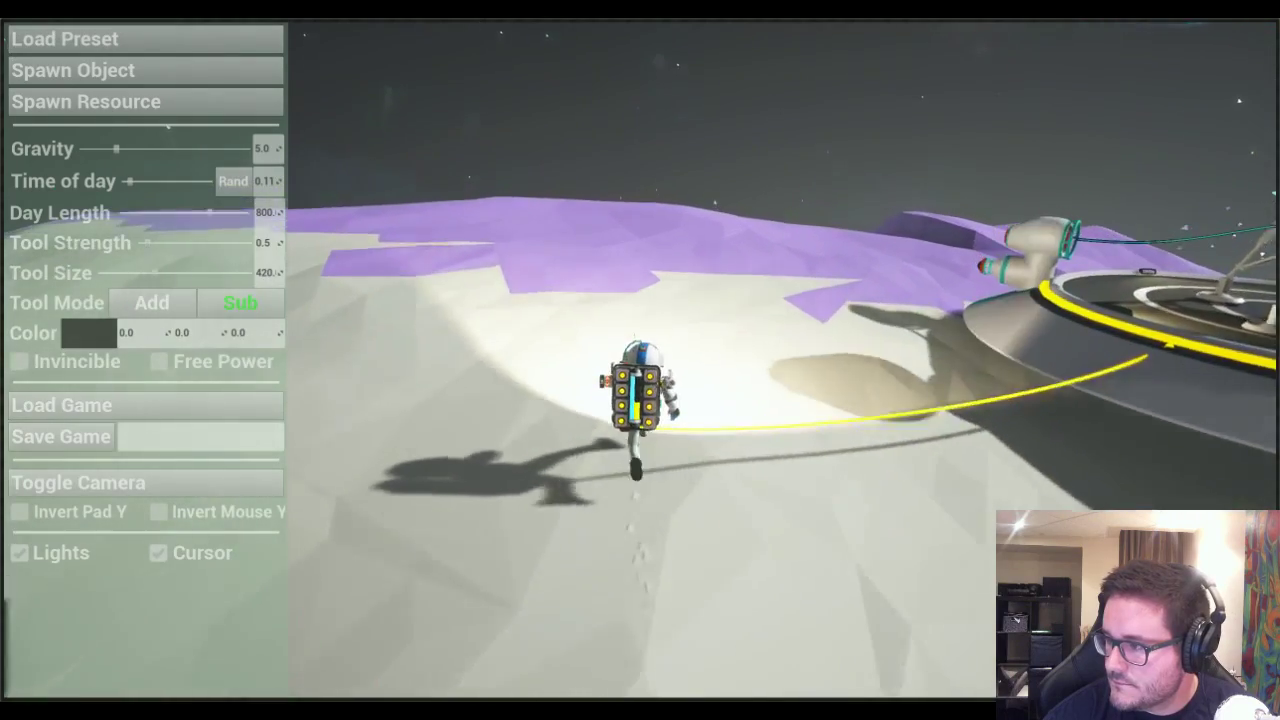
key(w)
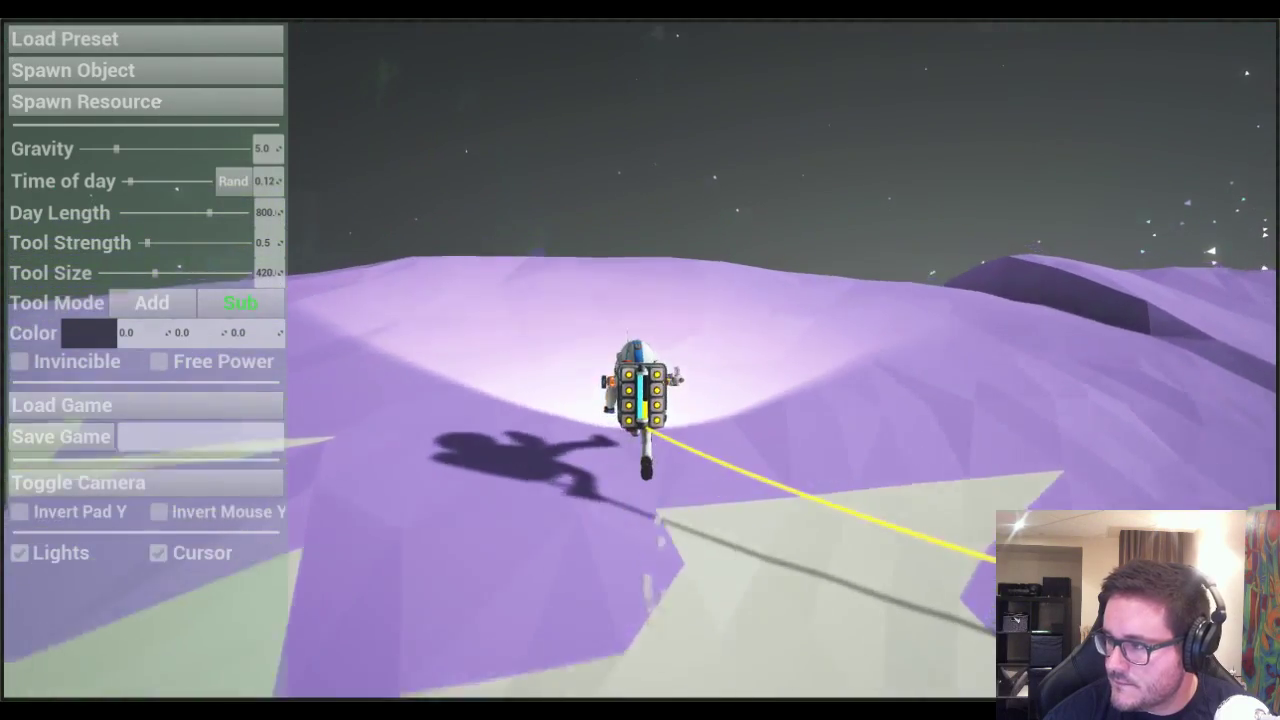
key(w)
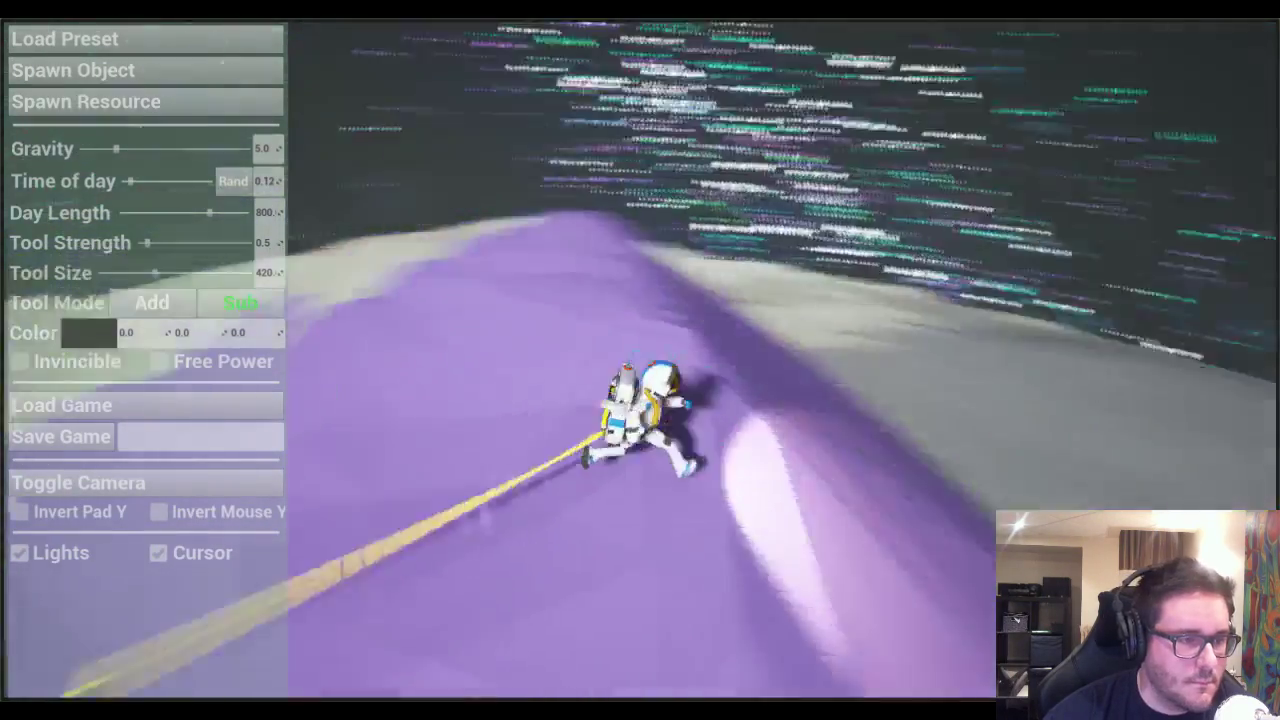
- Close the in-game debug menu, leave full screen and stop the play-test
key(shift+F1)
key(F1)
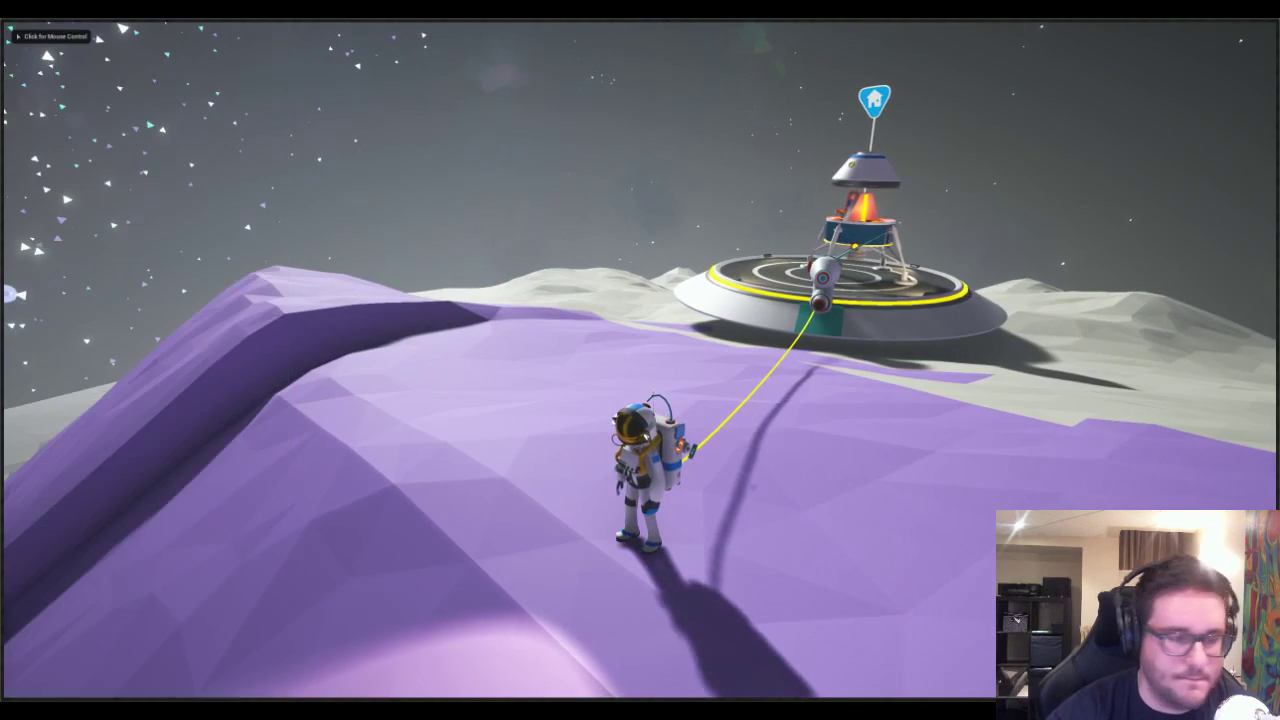
key(F11)
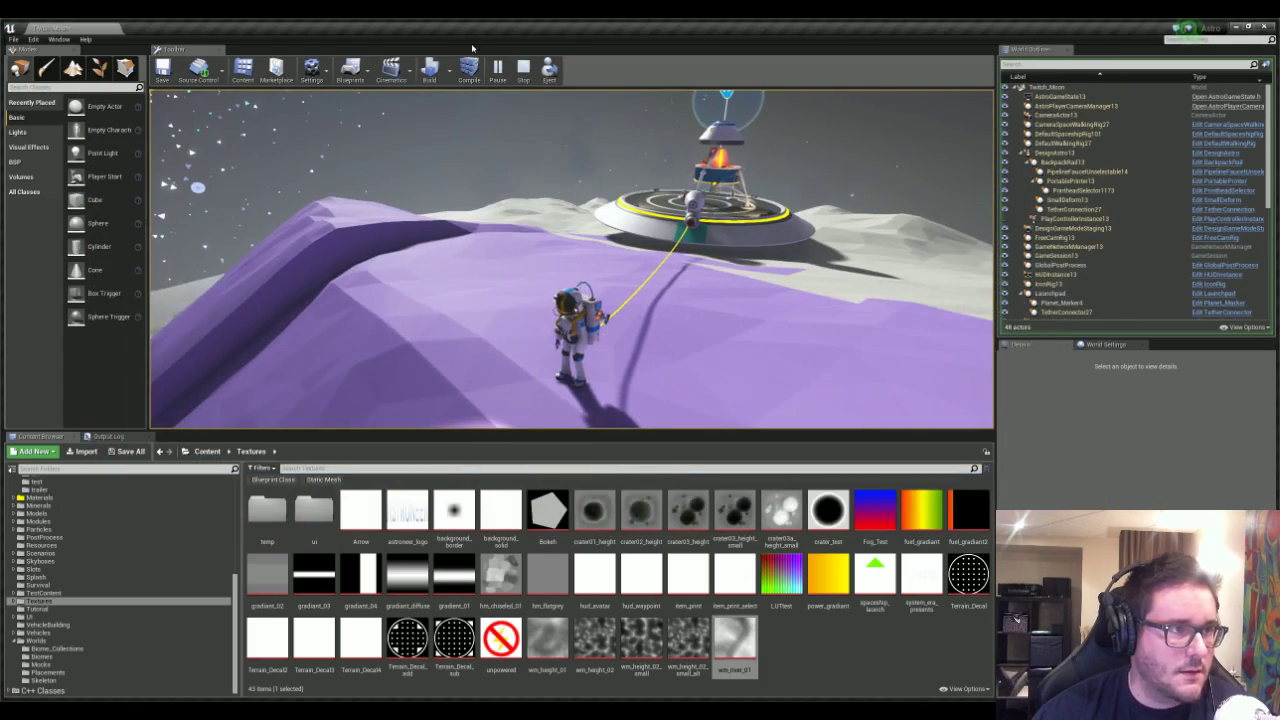
click(523, 68)
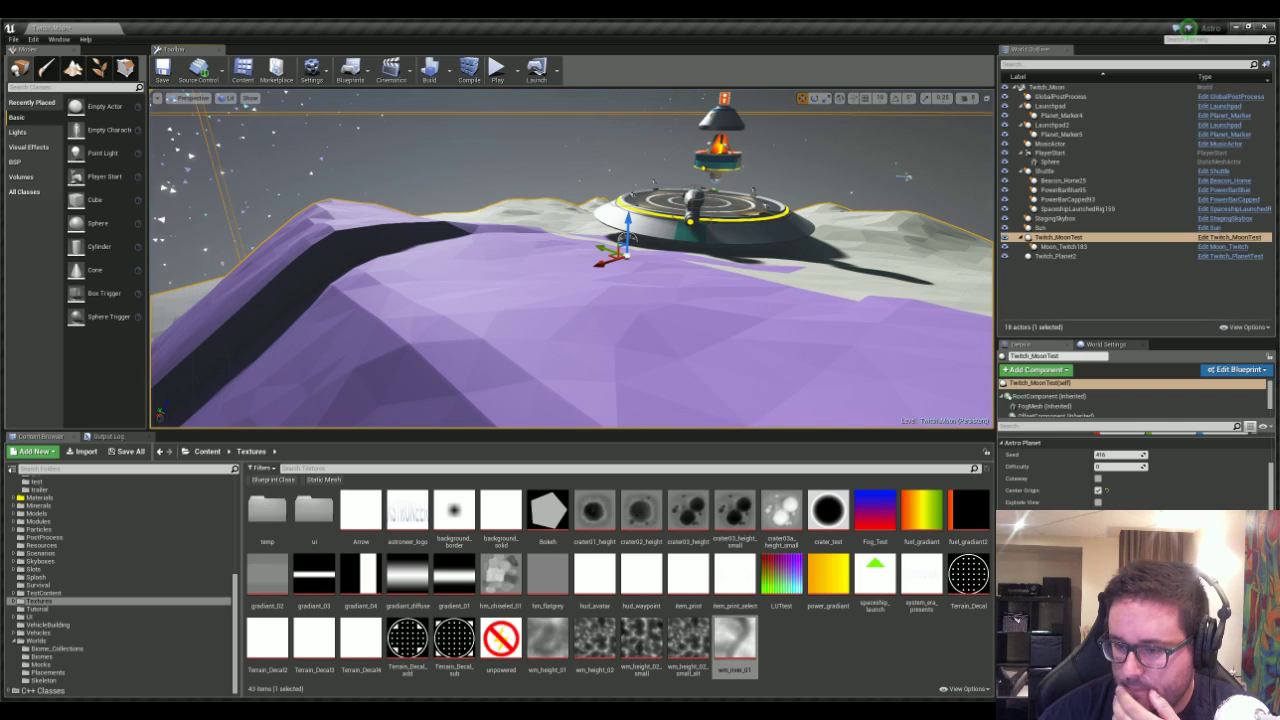
- Open the Twitch_MoonTest blueprint and switch to the Moon_Twitch blueprint beside it
key(alt+Tab)
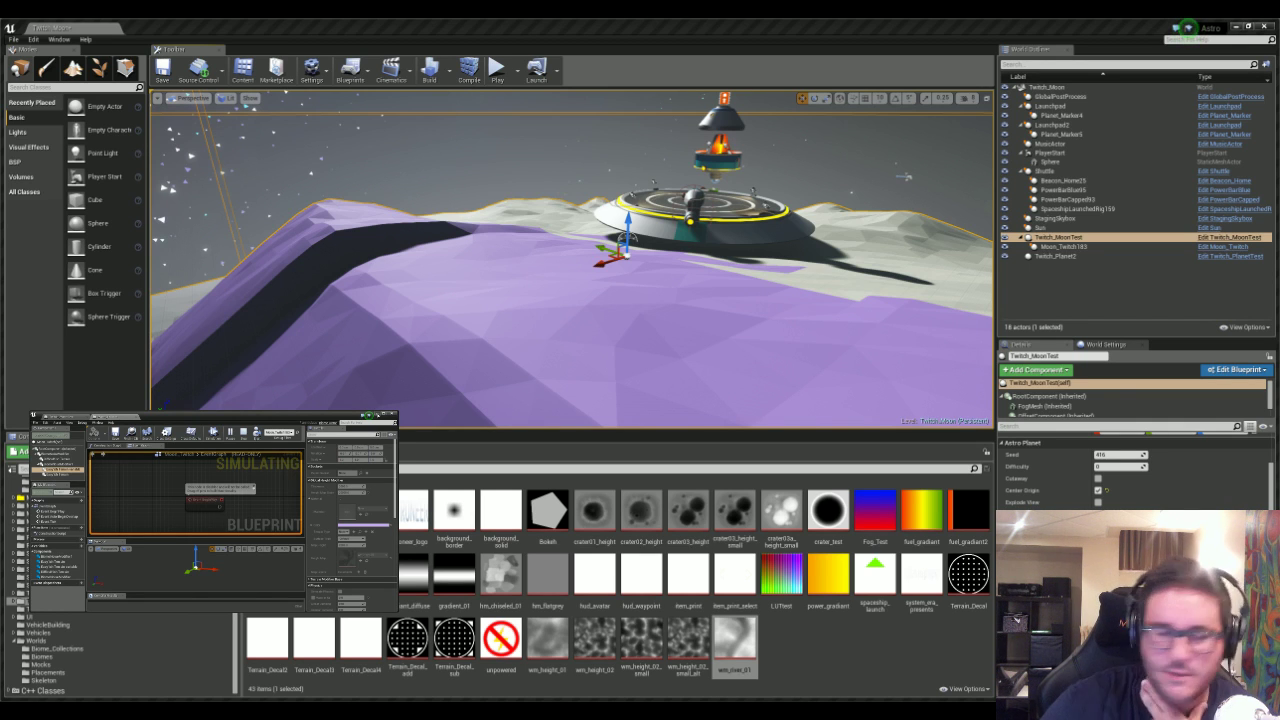
key(s)
right_drag(474, 272, 474, 340)
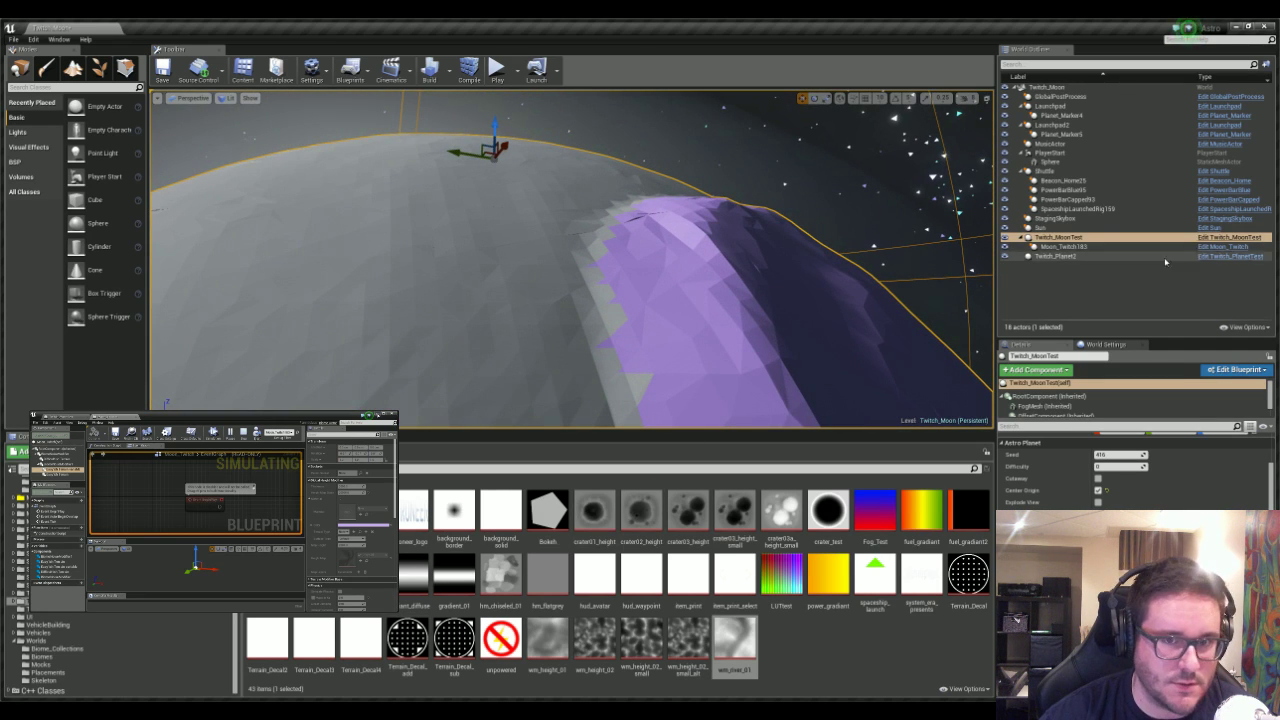
click(1246, 239)
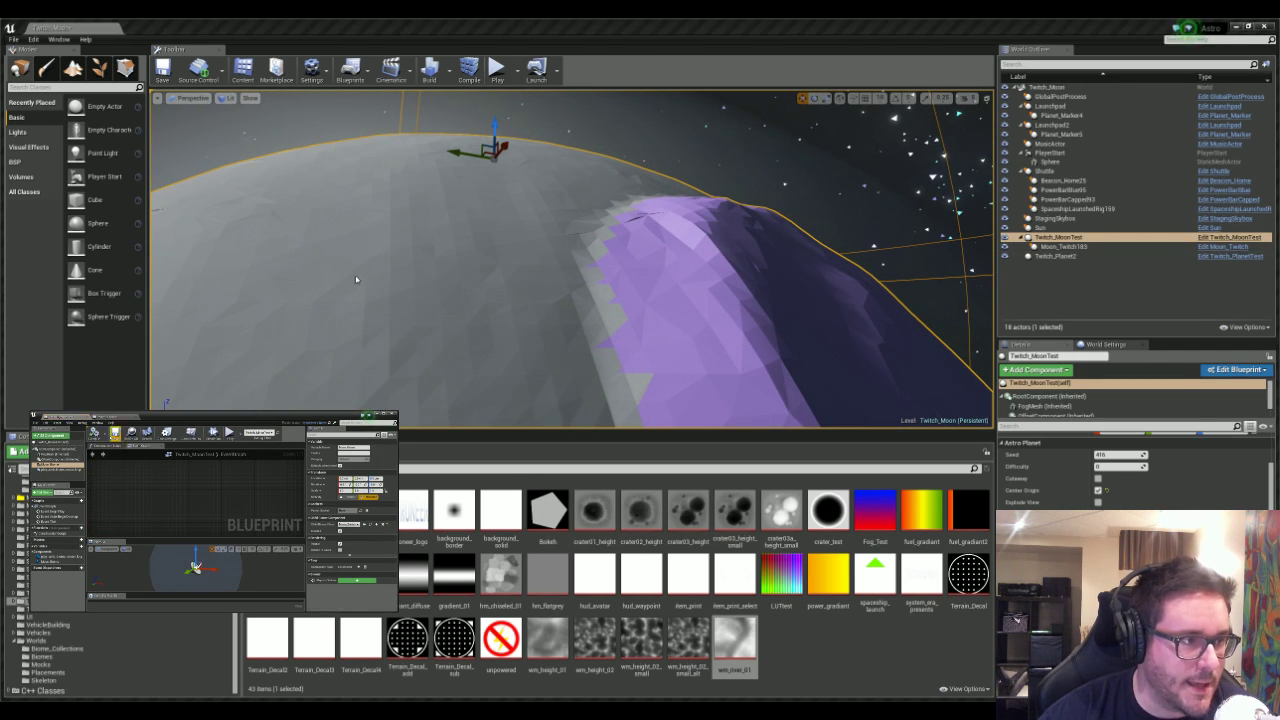
click(115, 418)
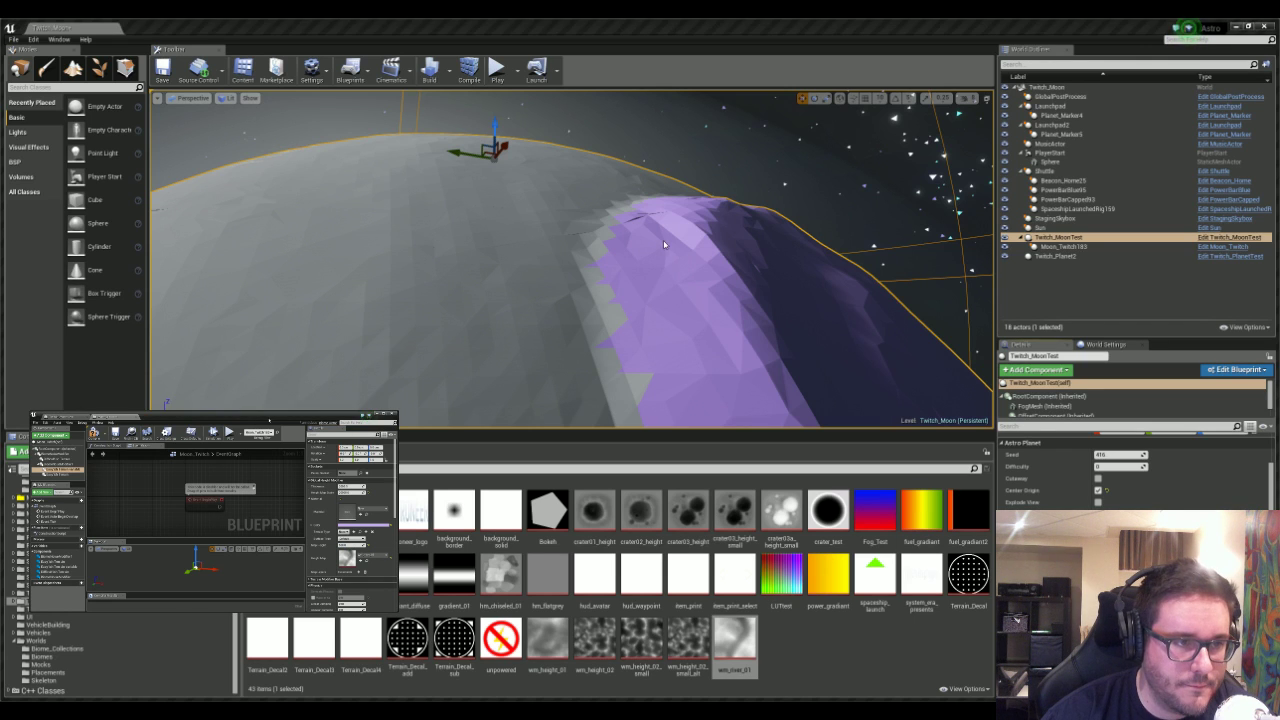
- Examine the shapes, heights and borders of the moon's terrain areas, including the recoloured pale yellow one, from several sides
right_drag(661, 255, 676, 285)
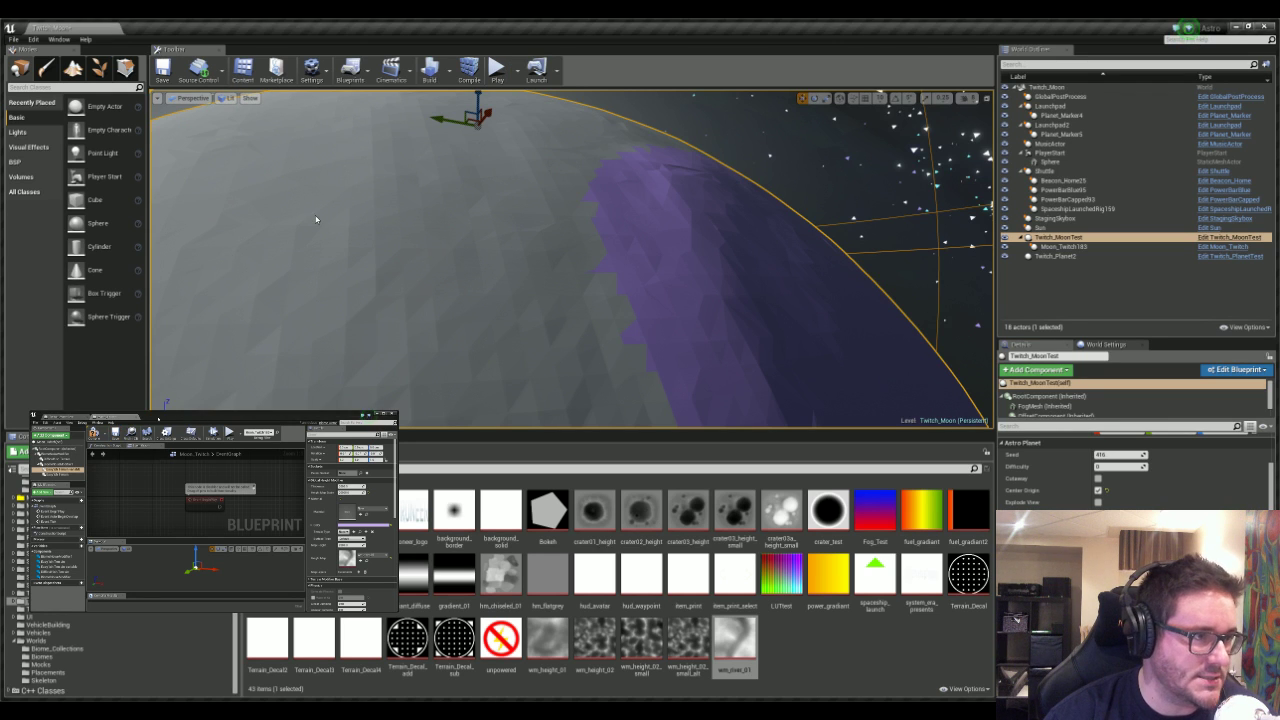
right_drag(572, 260, 526, 221)
right_drag(581, 189, 596, 291)
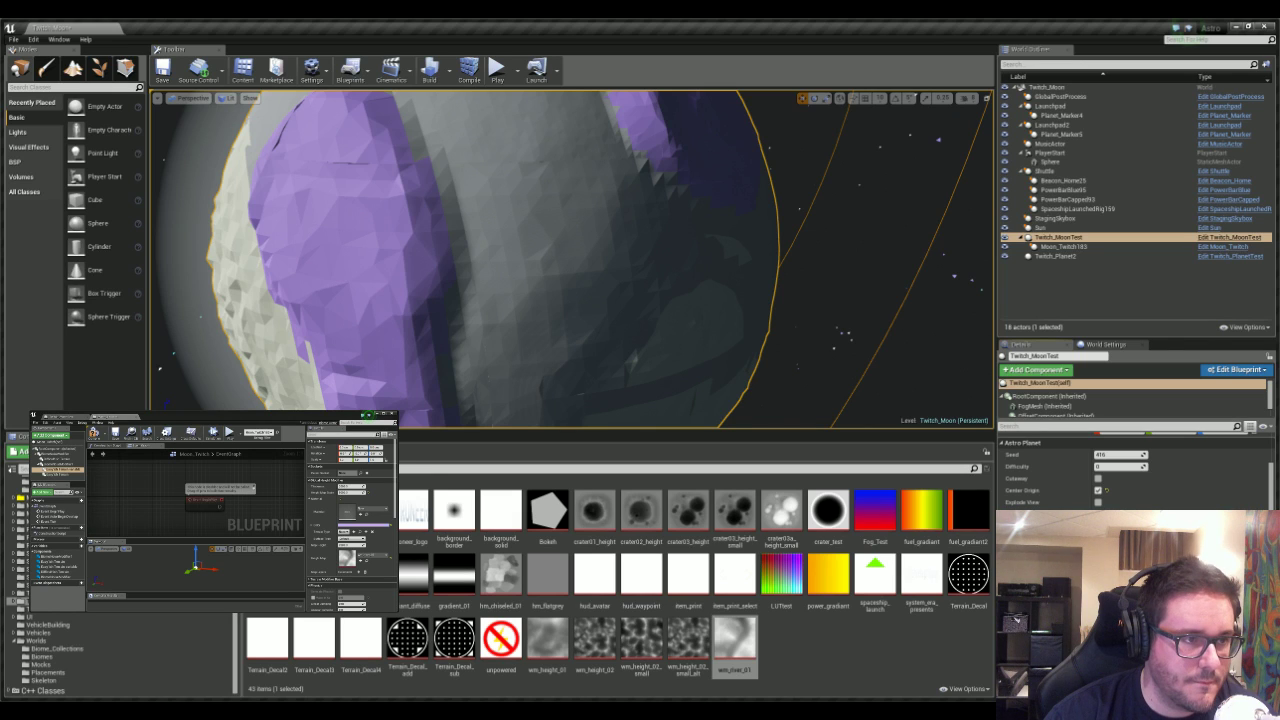
right_drag(579, 184, 676, 185)
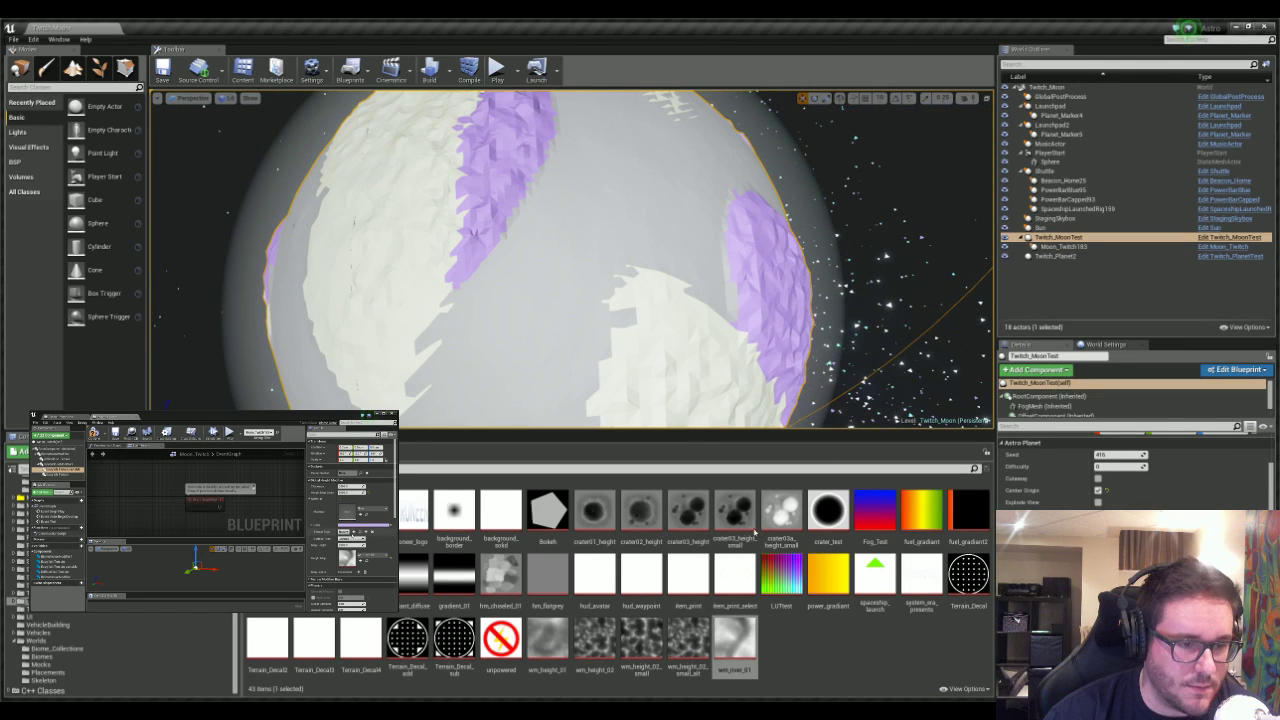
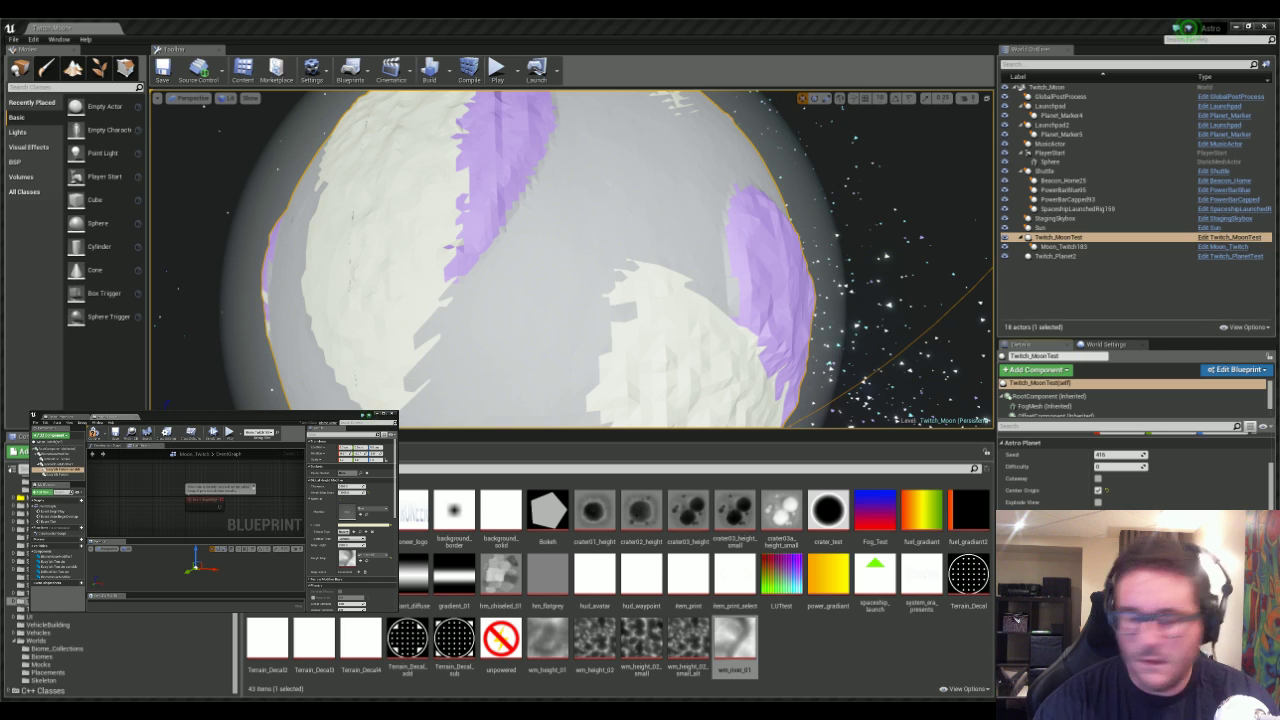
mouse_move(519, 228)
right_down()
mouse_move(468, 225)
mouse_move(520, 205)
mouse_move(545, 212)
mouse_move(515, 195)
mouse_move(505, 200)
mouse_move(533, 236)
right_up()
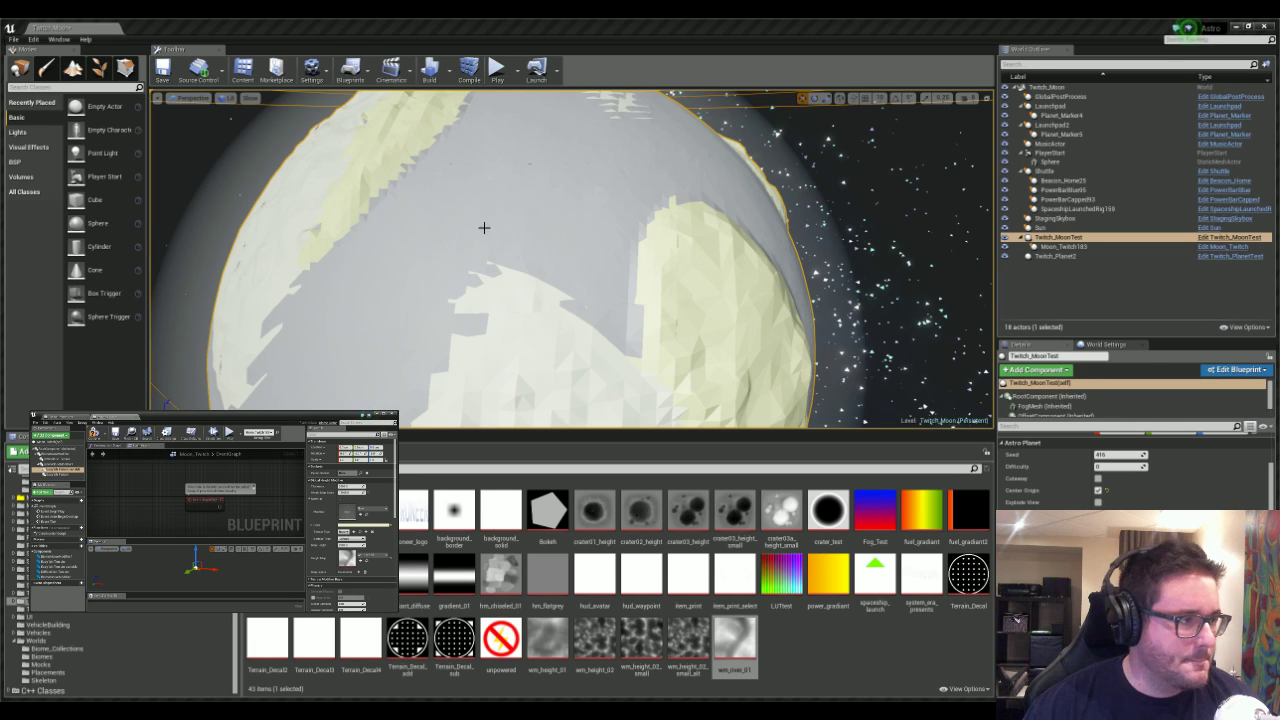
right_drag(483, 226, 533, 190)
key(s)
key(w)
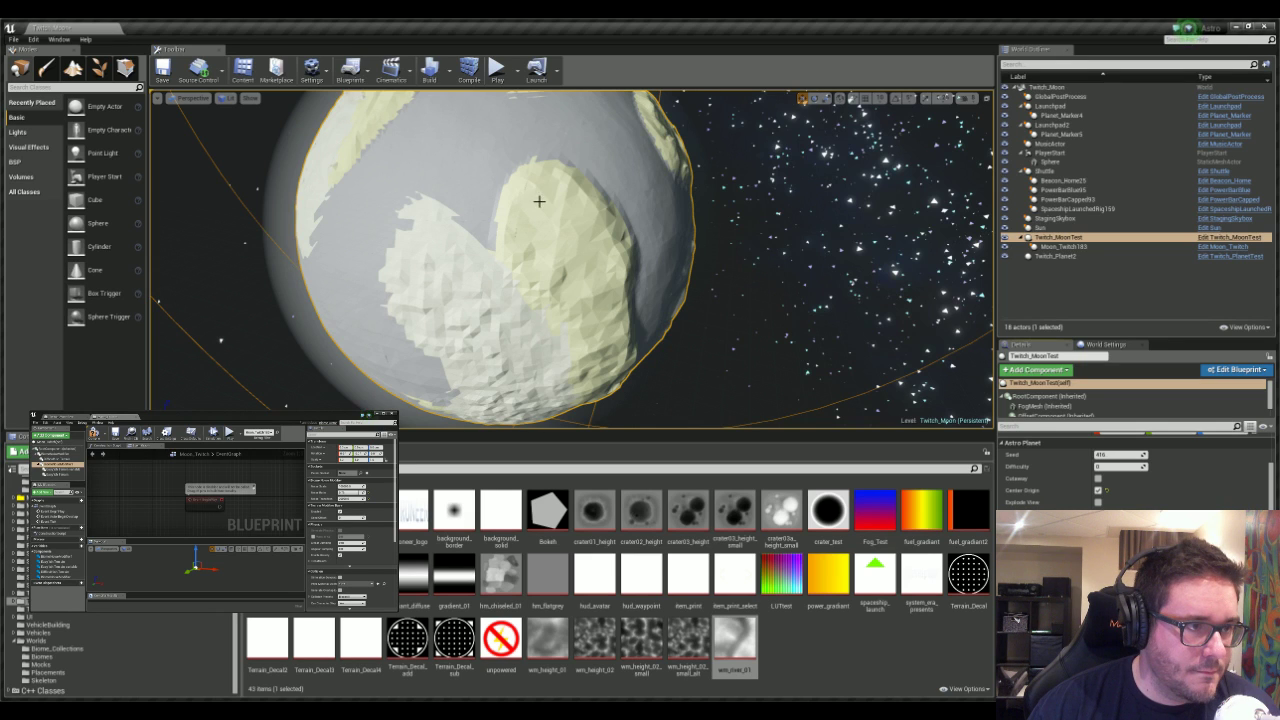
right_drag(538, 200, 460, 270)
right_drag(485, 218, 546, 201)
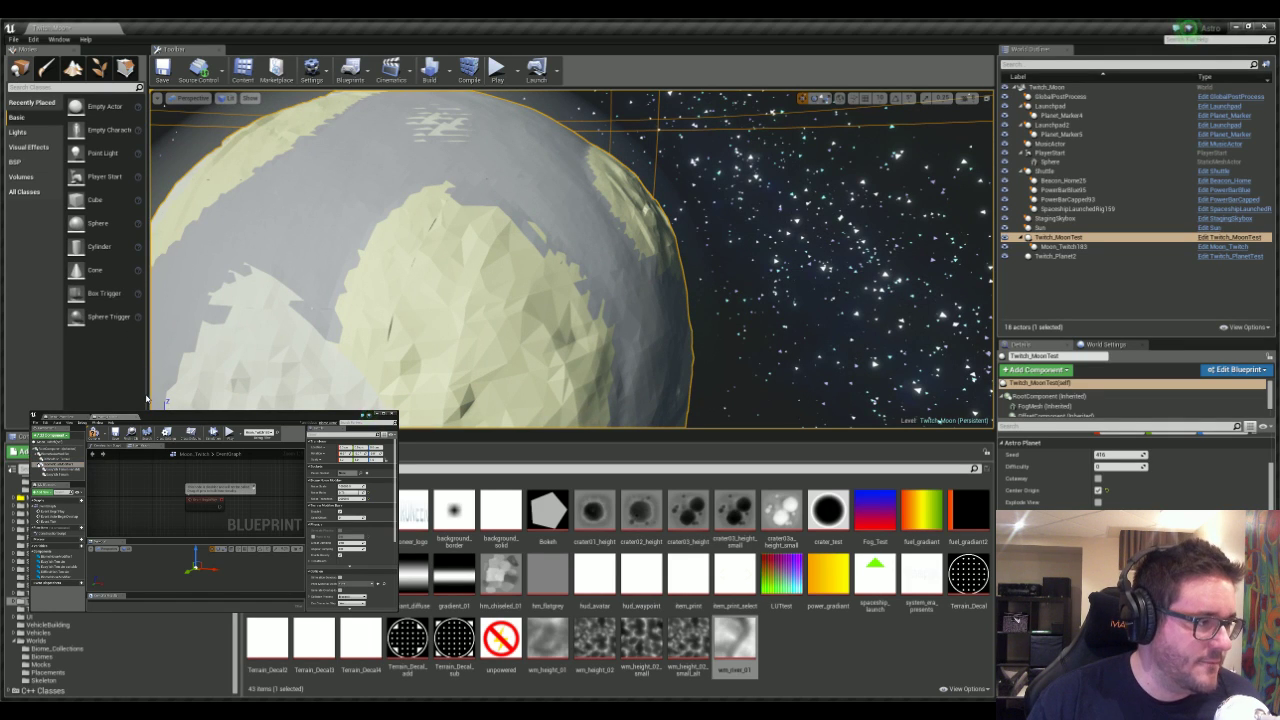
- Pick the crater01_height texture as the height source for another terrain area in the Moon_Twitch blueprint
click(145, 393)
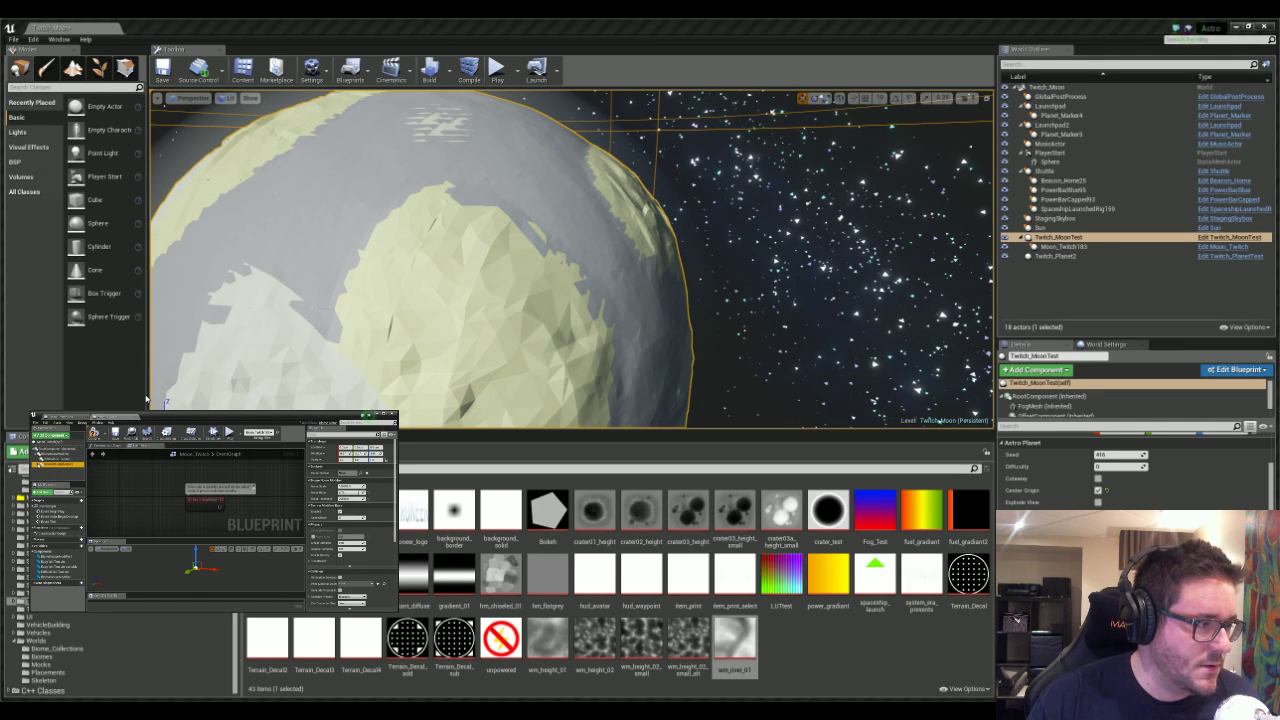
click(297, 342)
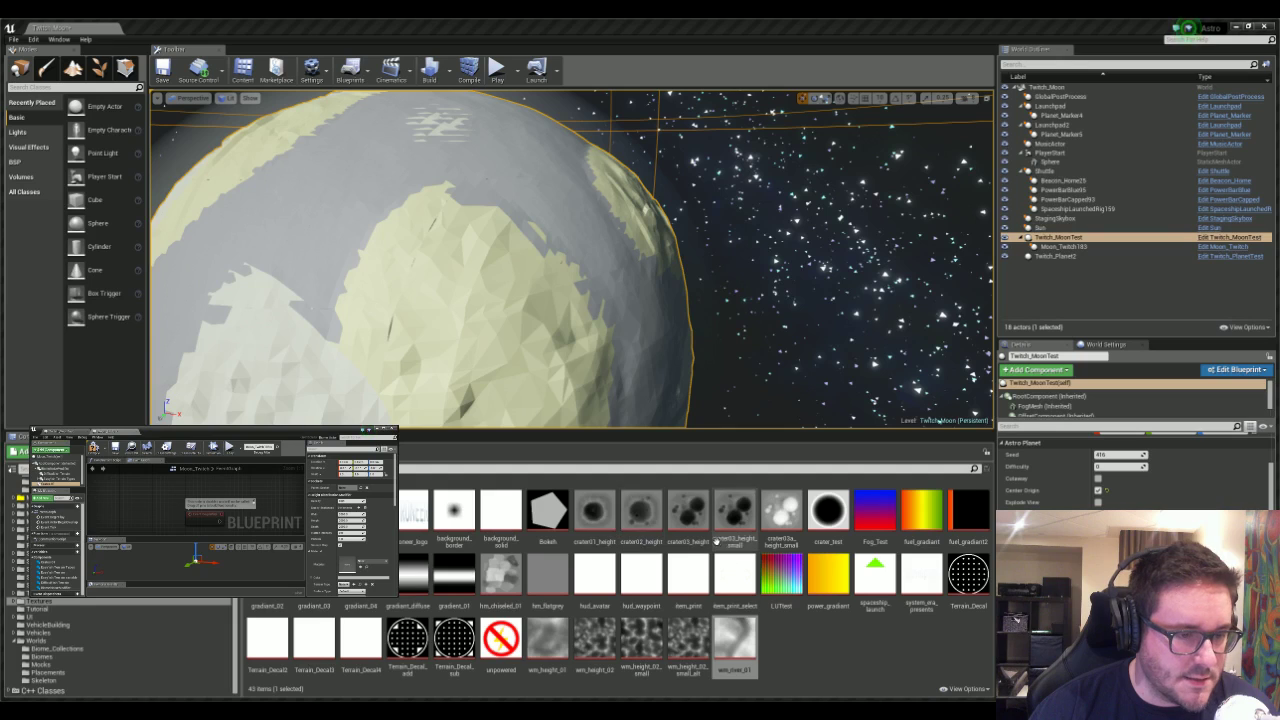
click(594, 512)
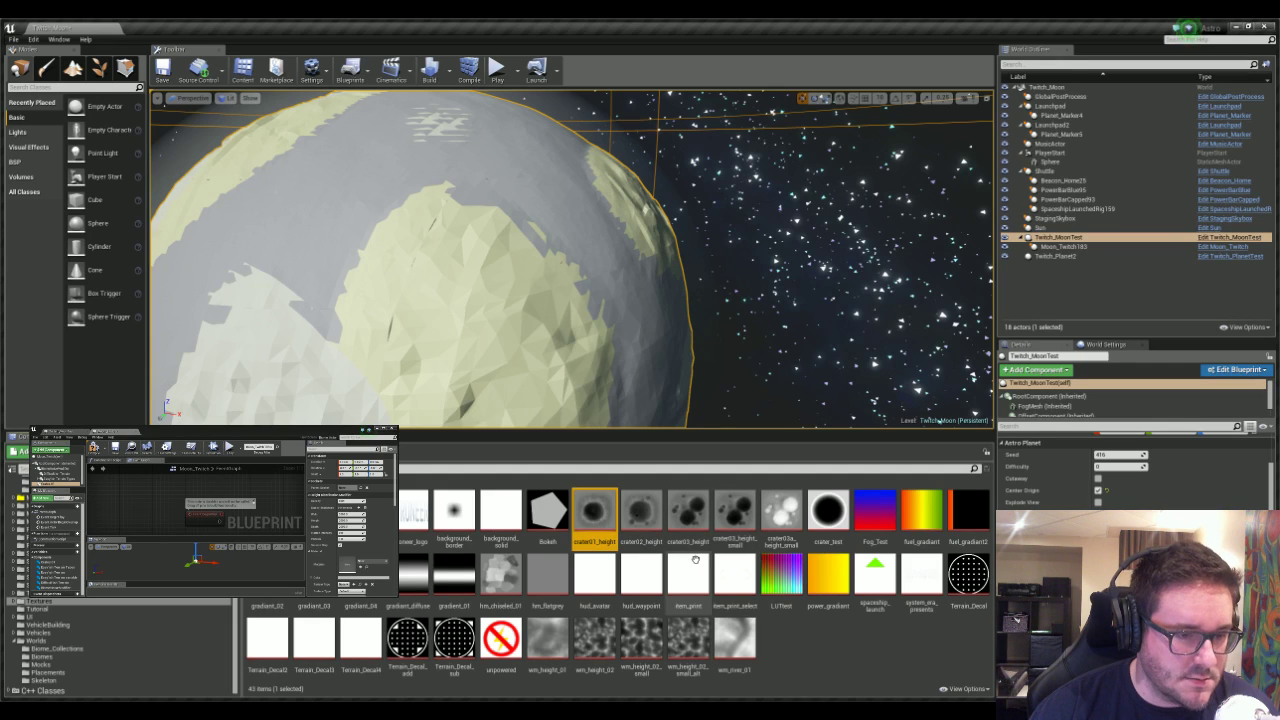
click(849, 404)
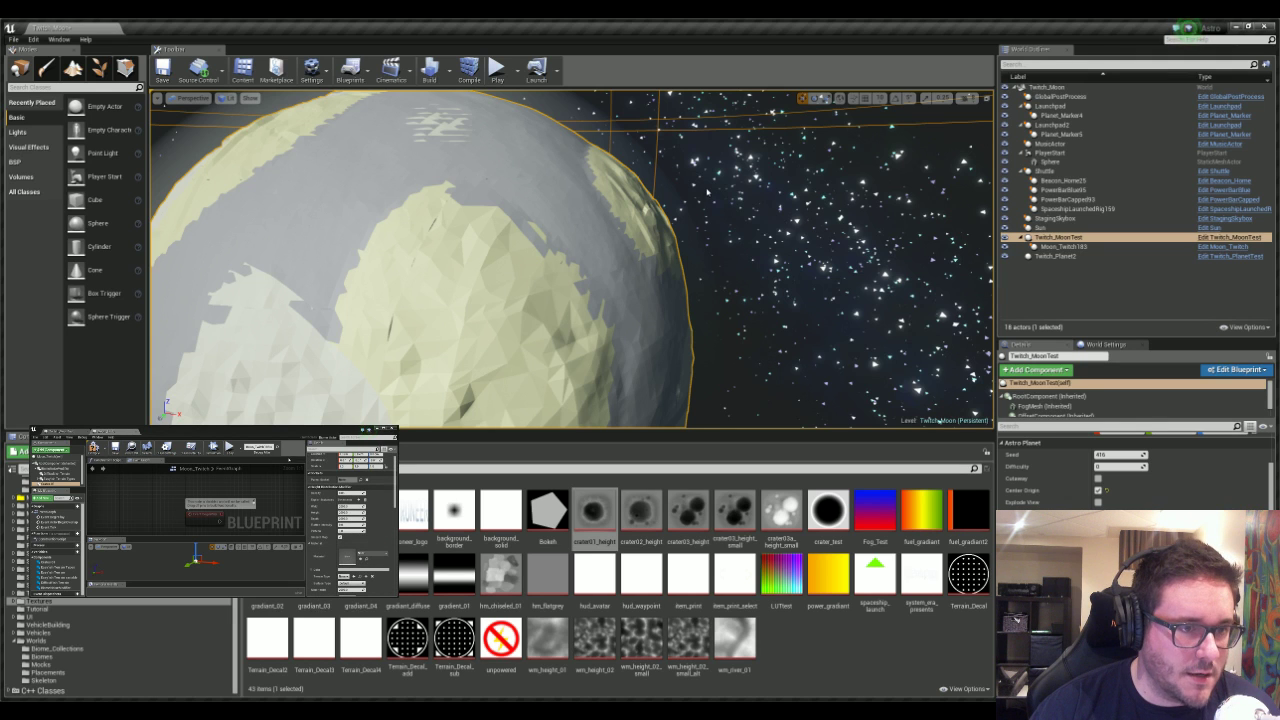
- Examine how the additional terrain area shapes and colours the moon's surface, from the pole down to the peach craters
right_drag(637, 142, 582, 76)
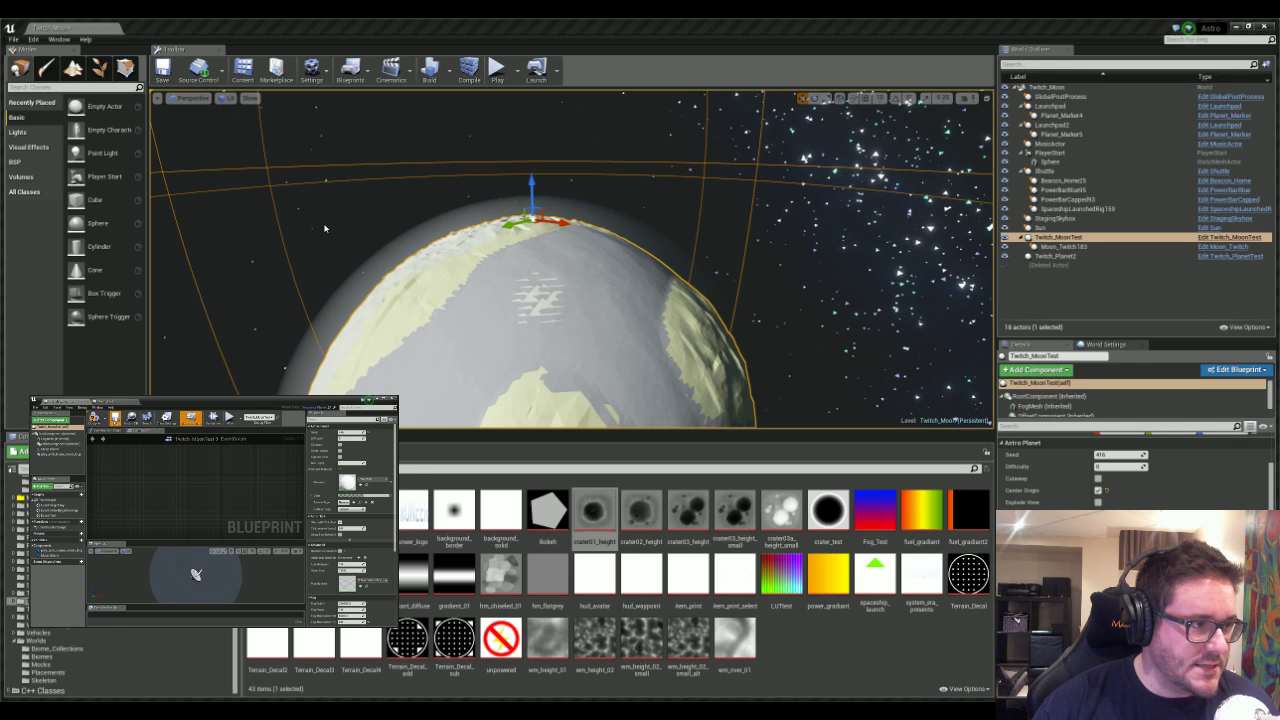
key(w)
right_drag(523, 298, 584, 421)
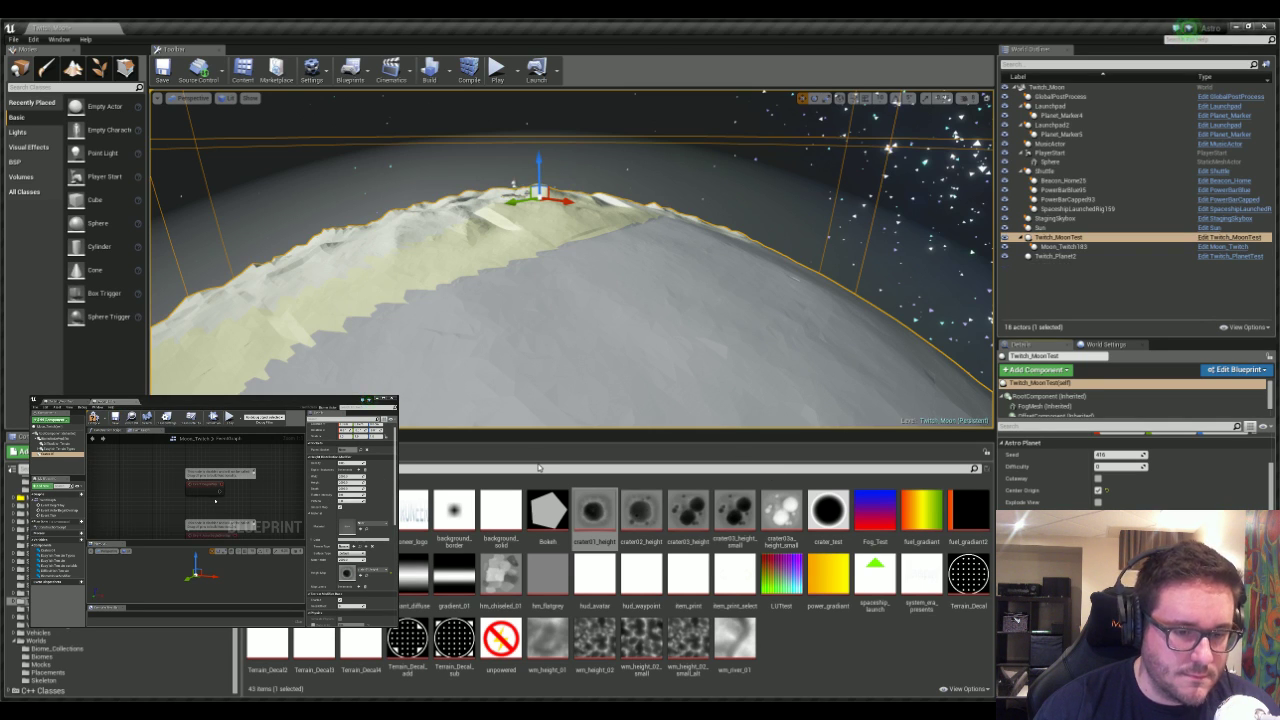
right_drag(631, 260, 600, 242)
key(s)
key(w)
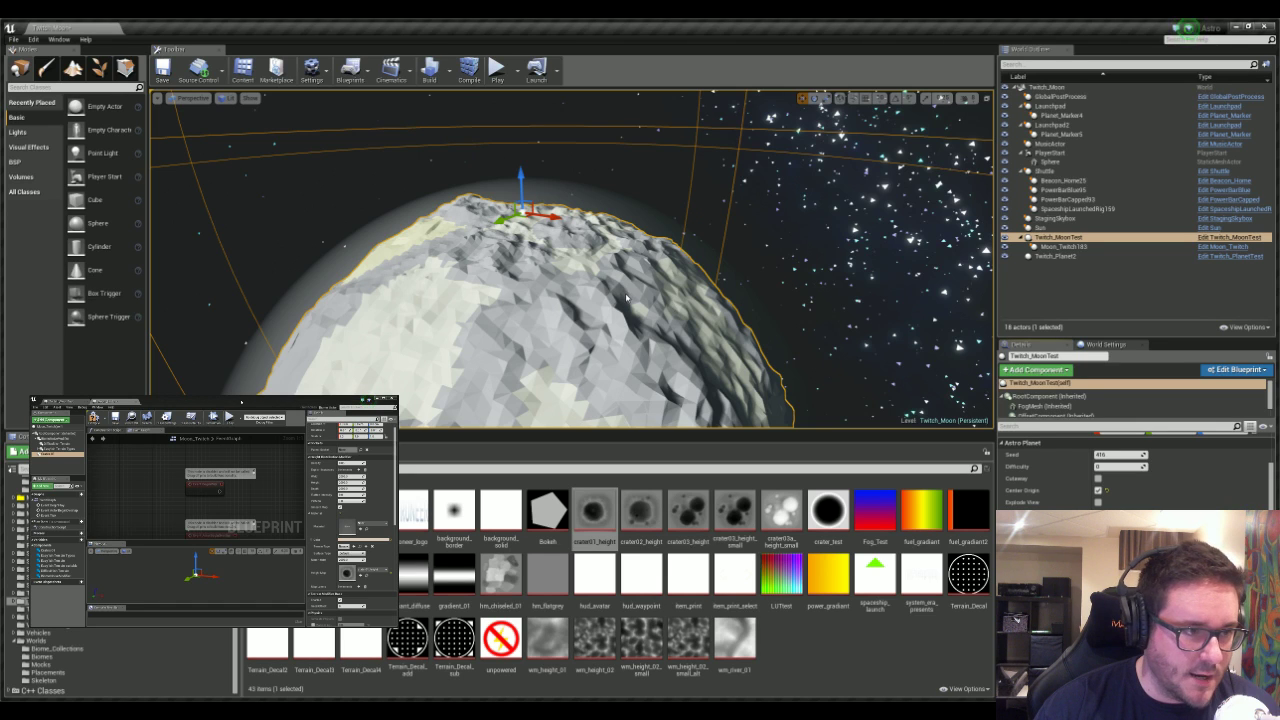
mouse_move(626, 298)
right_down()
mouse_move(465, 326)
mouse_move(640, 306)
right_up()
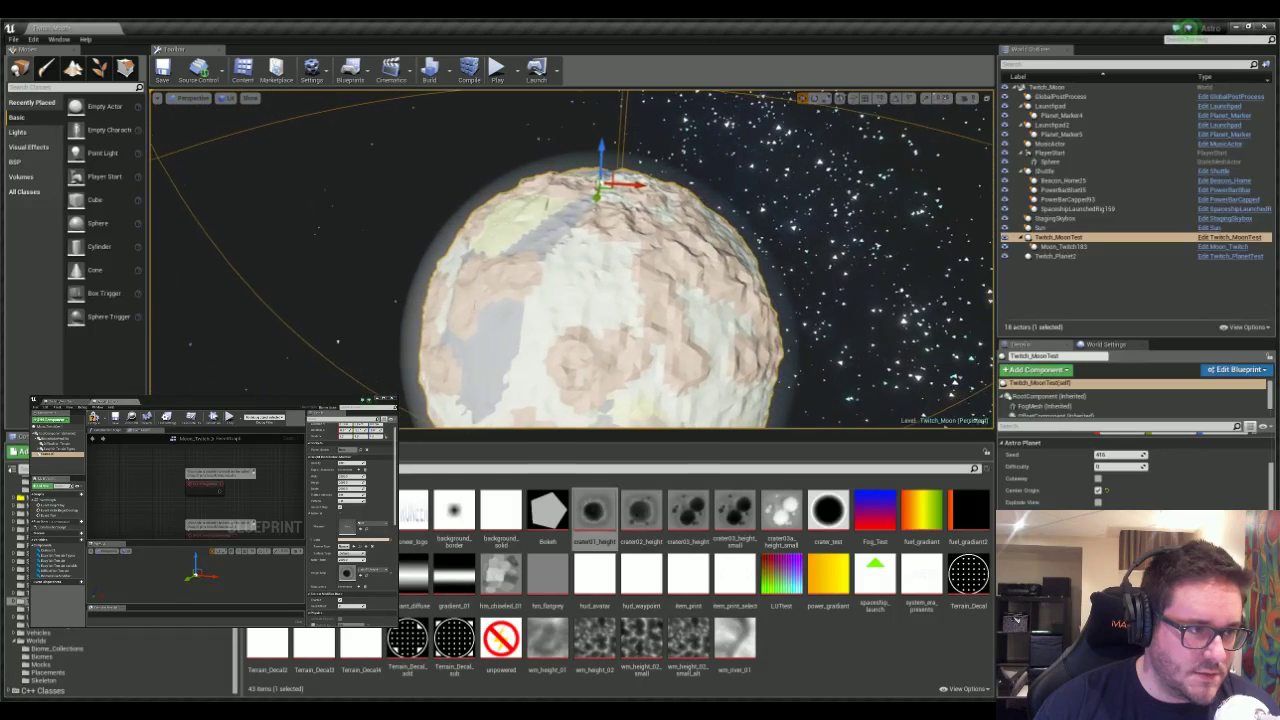
right_drag(425, 302, 410, 296)
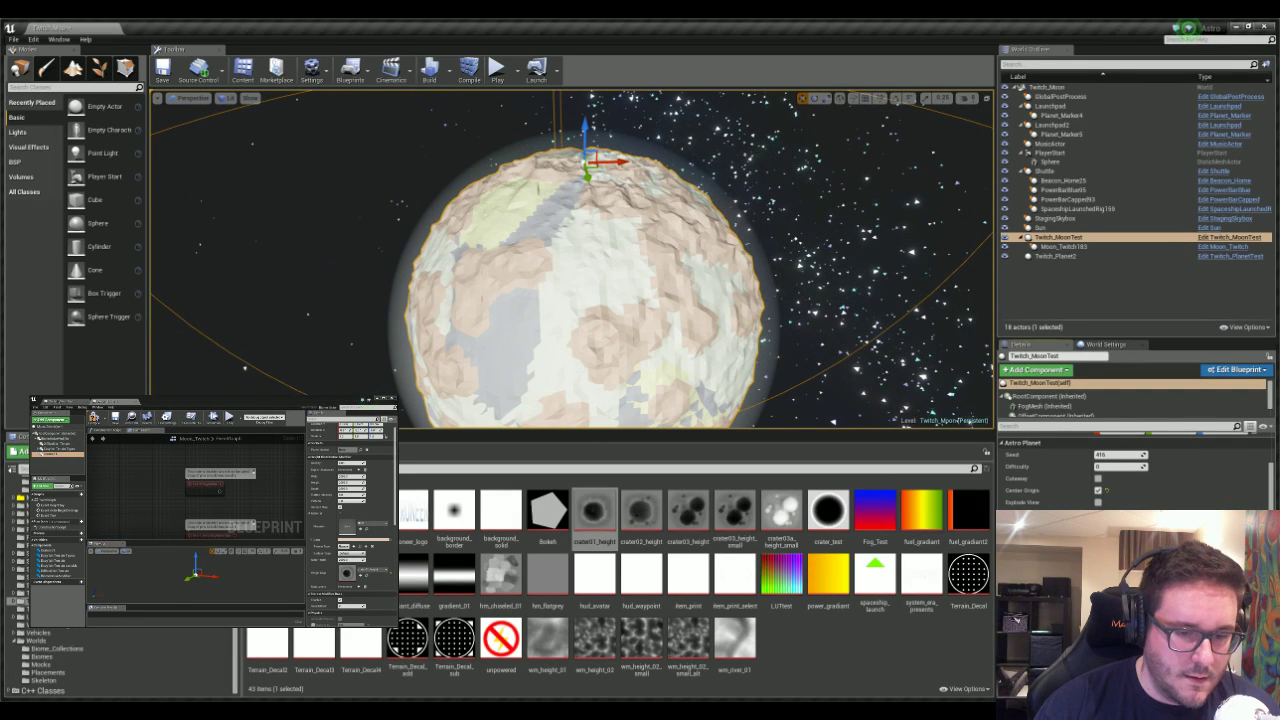
right_drag(649, 392, 490, 388)
mouse_move(553, 238)
right_down()
mouse_move(545, 268)
mouse_move(568, 270)
mouse_move(550, 262)
mouse_move(553, 238)
right_up()
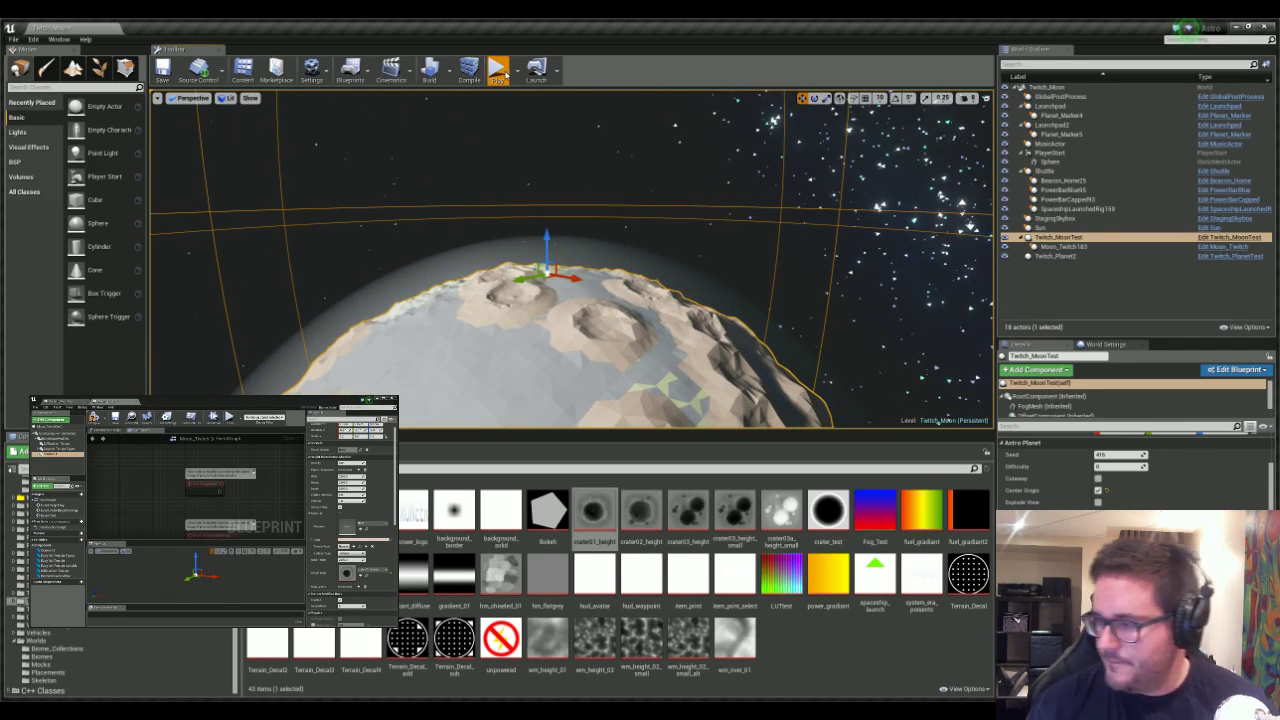
- Play-test Twitch_Moon, walking the astronaut past the lander and up over the crater slopes, and end the session
click(498, 70)
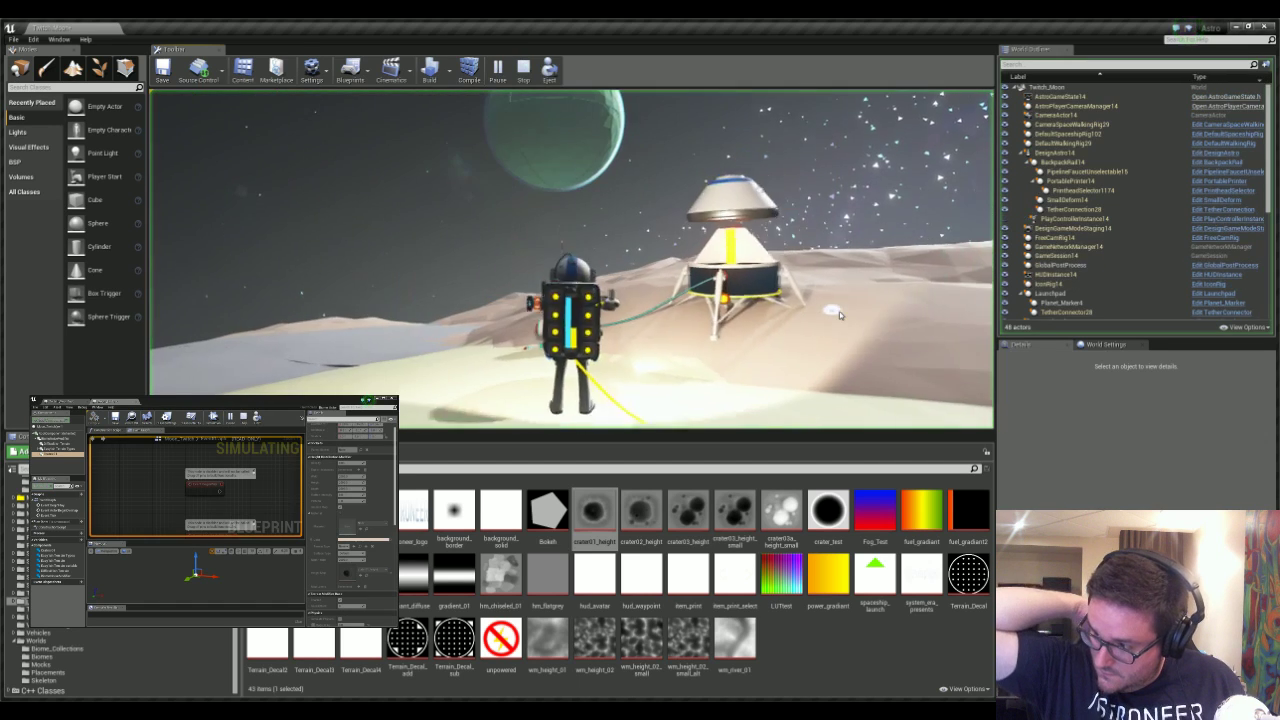
click(839, 311)
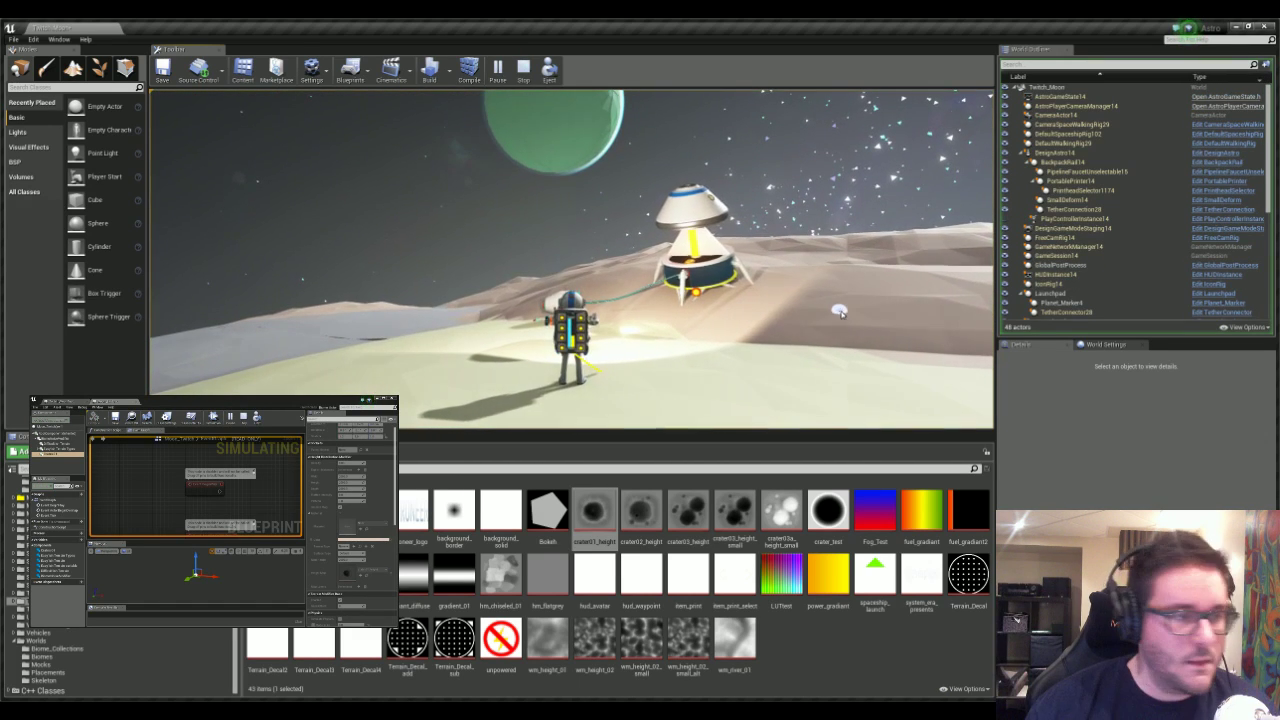
key(w)
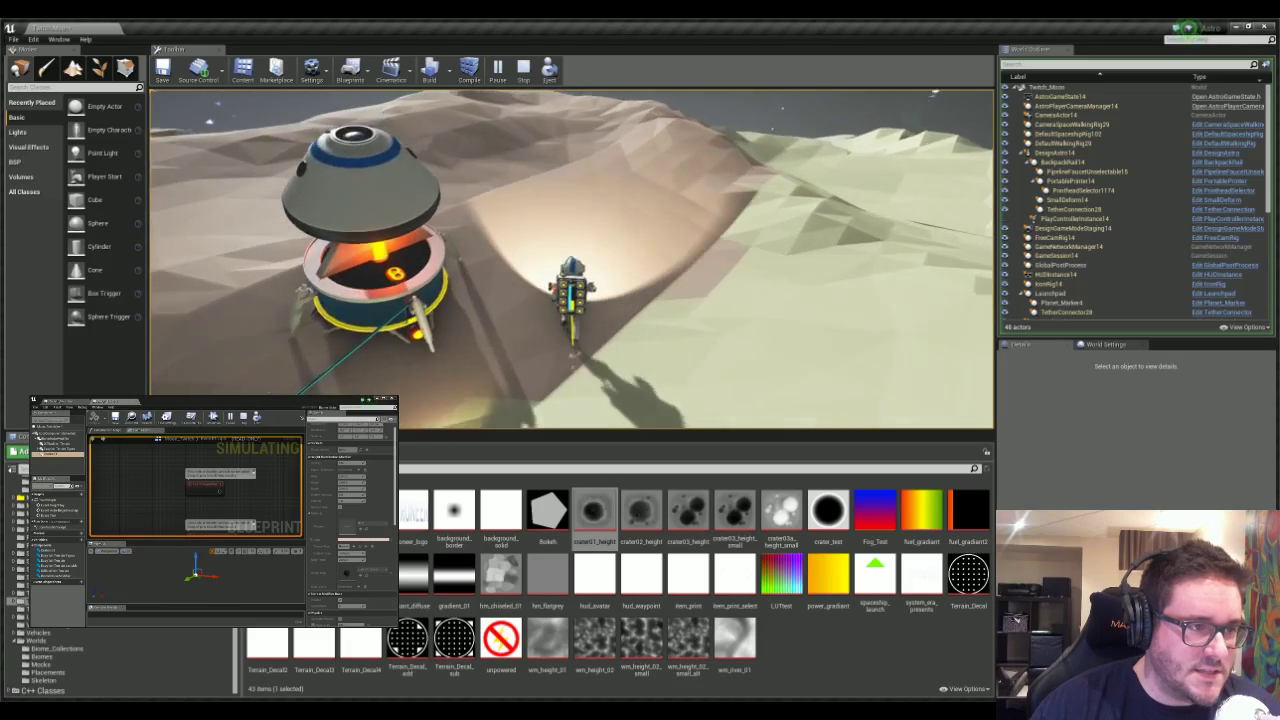
key(w)
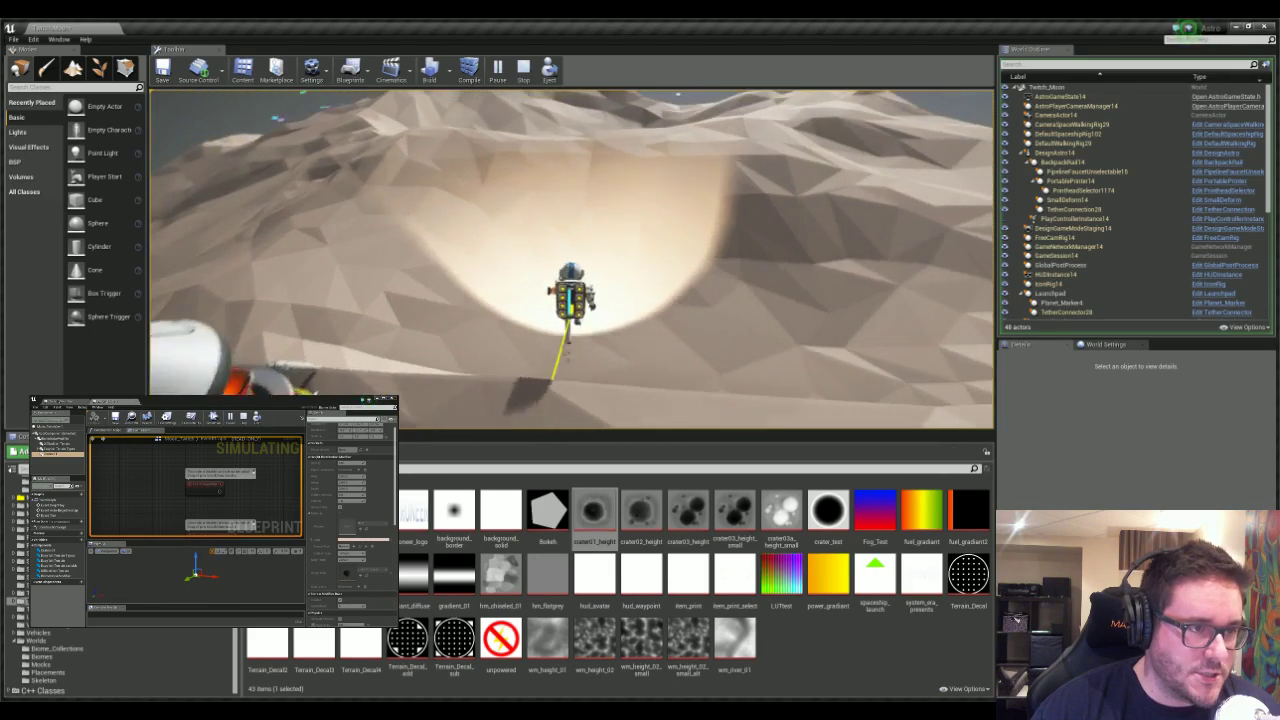
key(w)
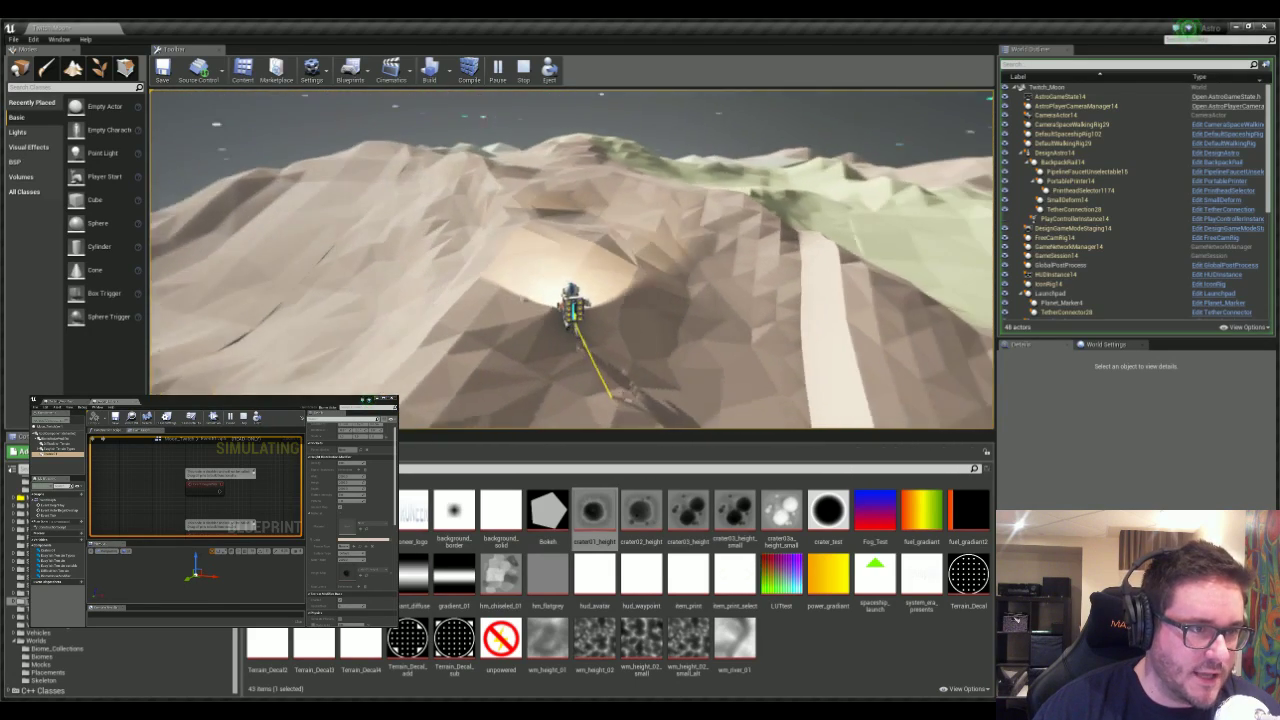
key(w)
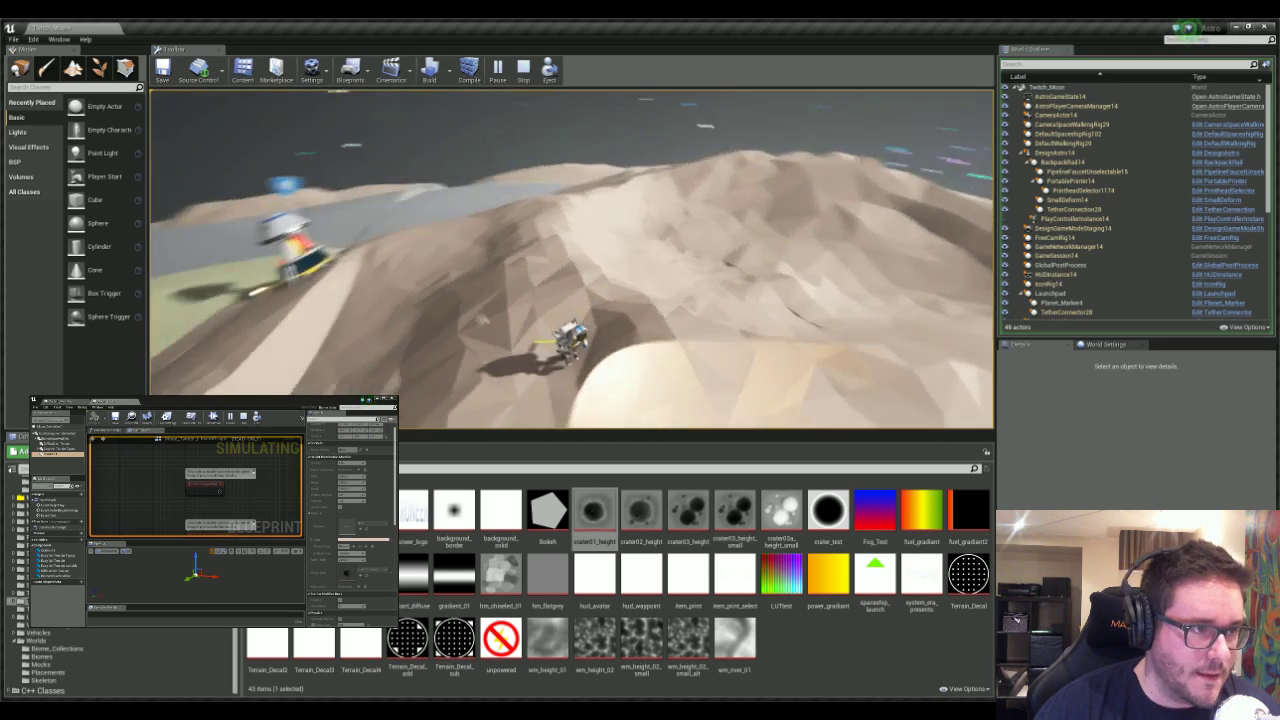
key(w)
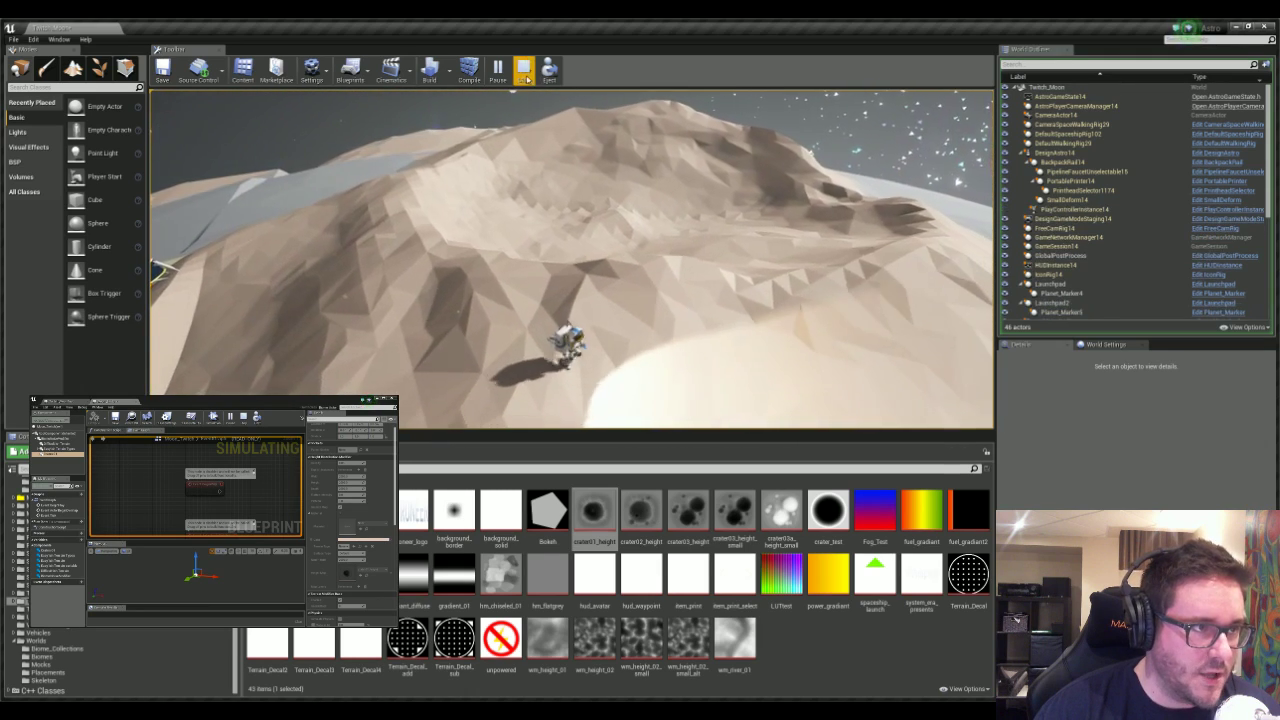
key(Escape)
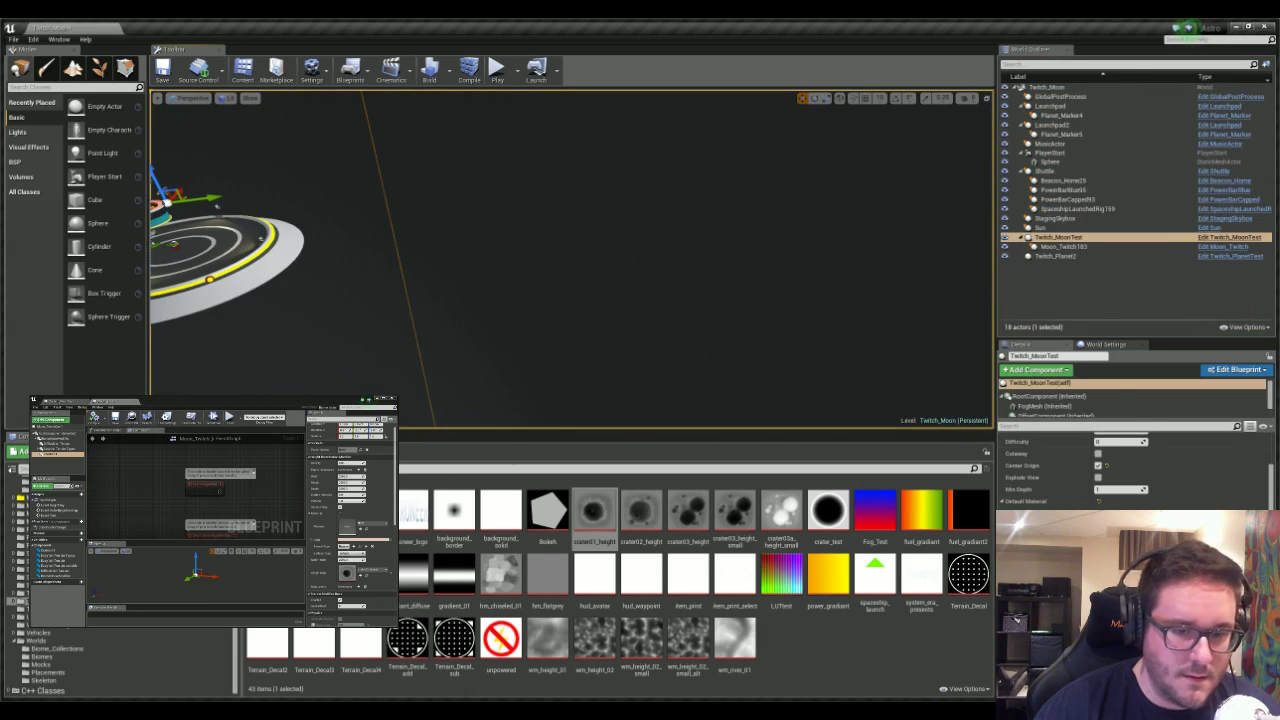
- Try to nest the crater terrain area beneath an additional component in the Moon_Twitch blueprint
key(f)
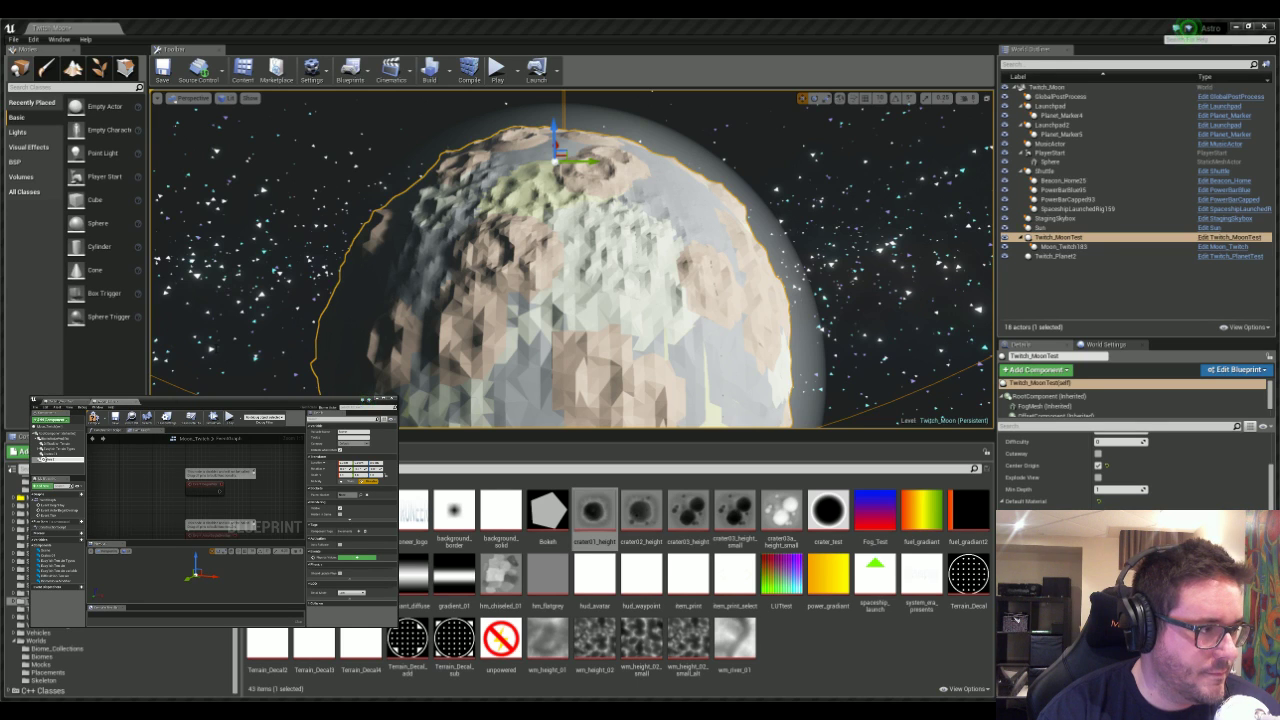
key(Return)
drag(52, 454, 52, 460)
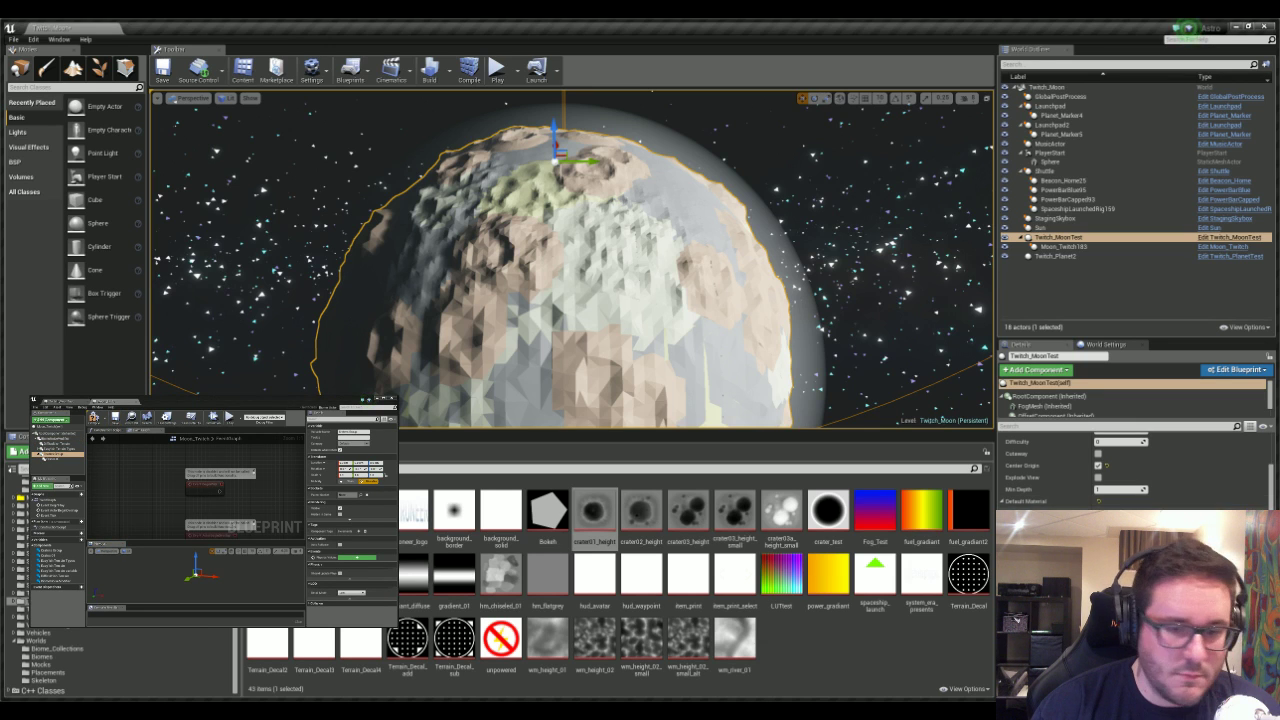
right_drag(679, 222, 655, 195)
mouse_move(655, 300)
right_down()
mouse_move(610, 290)
mouse_move(655, 286)
right_up()
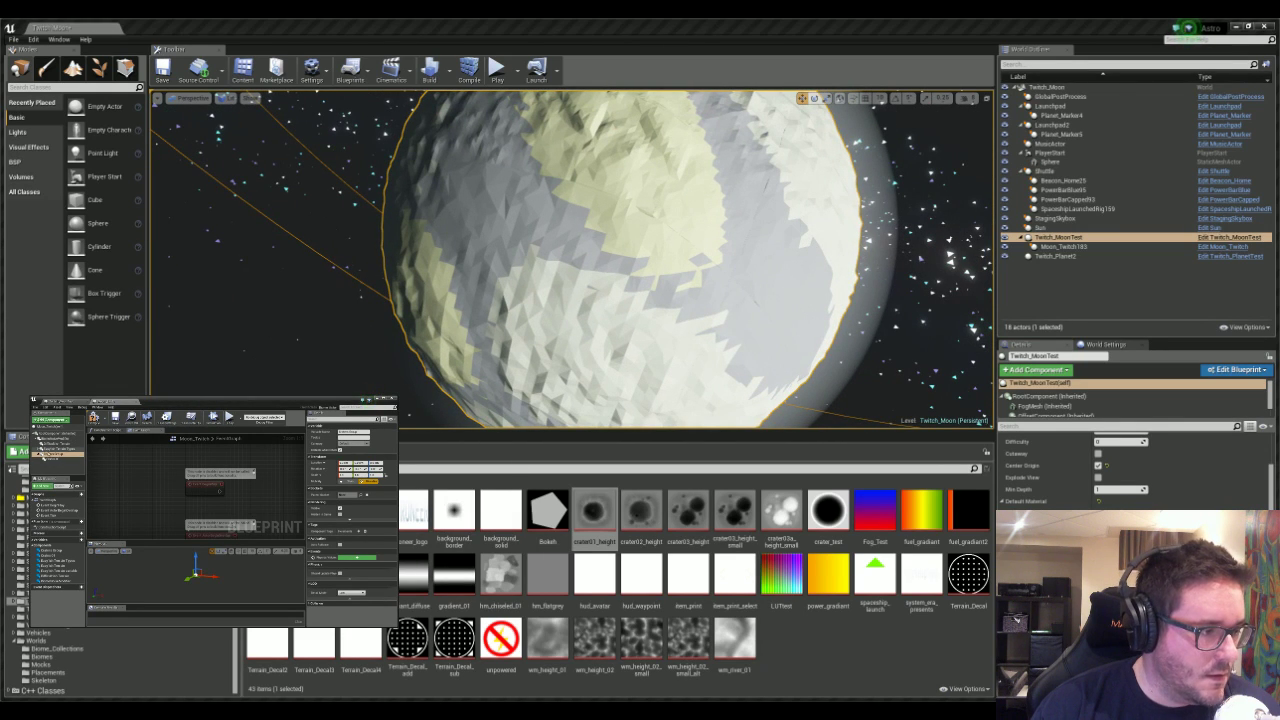
click(50, 459)
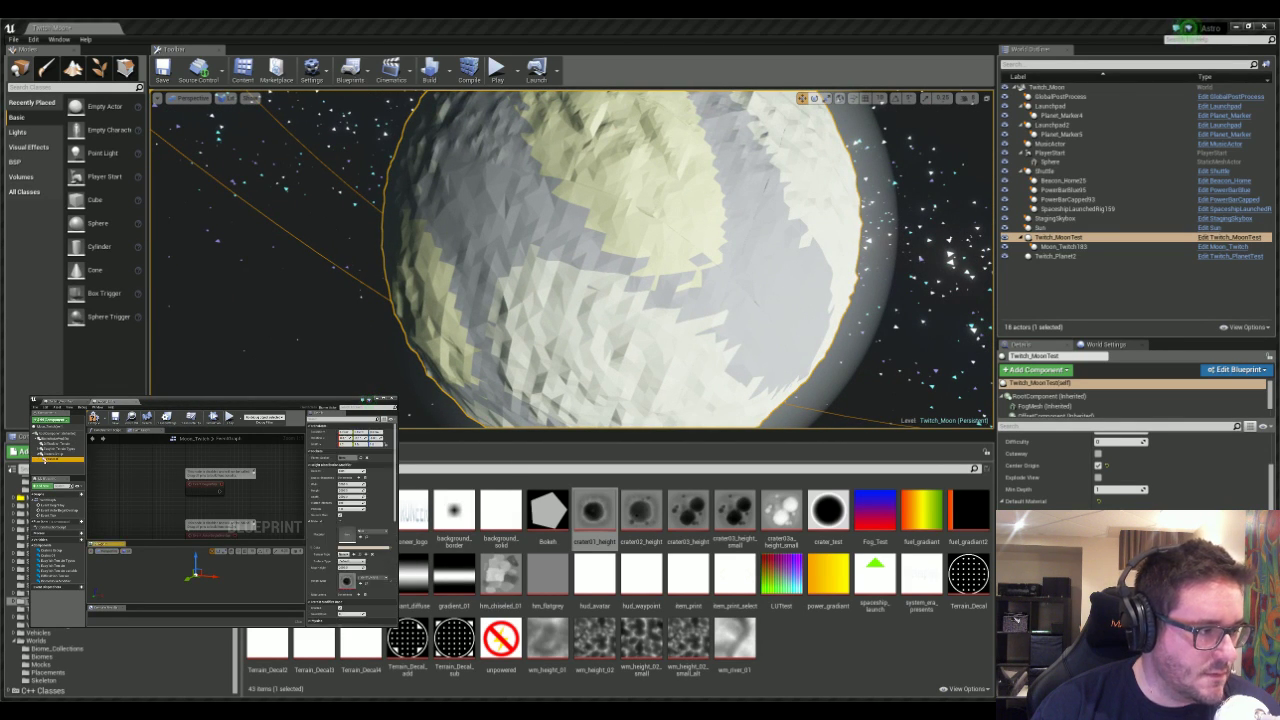
click(54, 439)
click(51, 459)
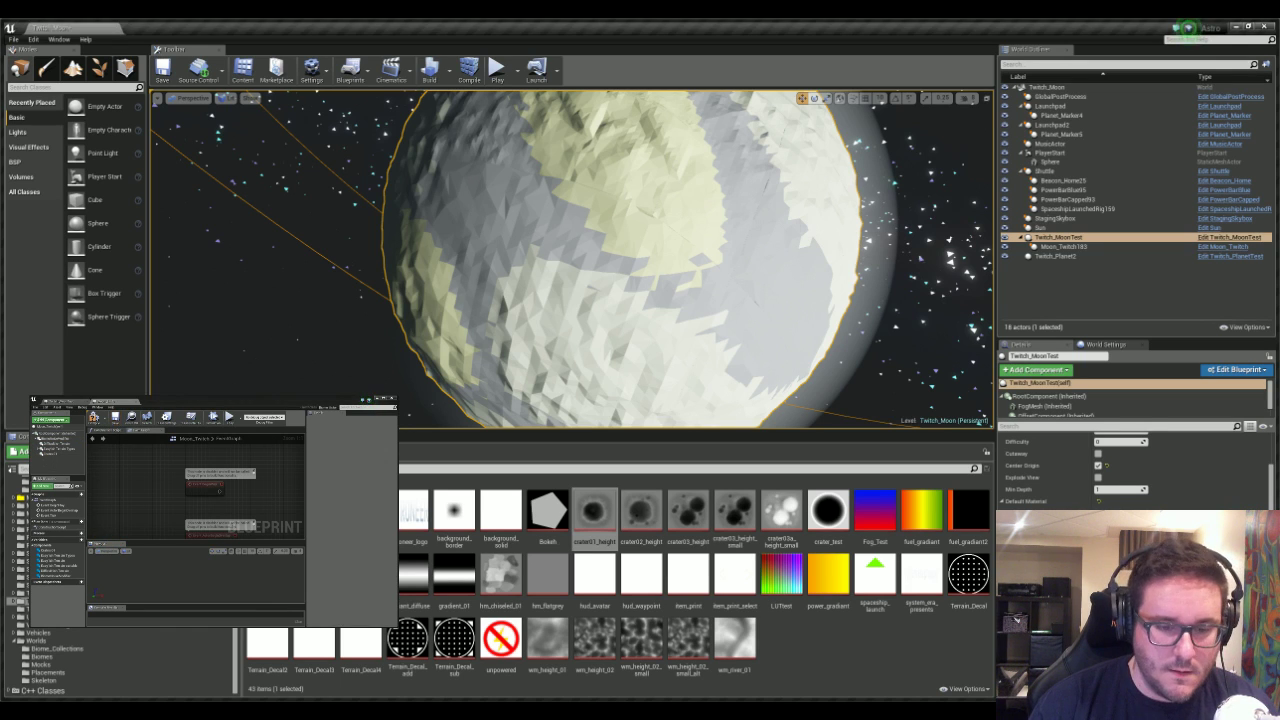
- Examine from several sides and distances how the peach craters spread across and overlap the moon's other terrain areas
mouse_move(719, 219)
alt+mouse_down()
mouse_move(757, 217)
mouse_move(737, 218)
alt+mouse_up()
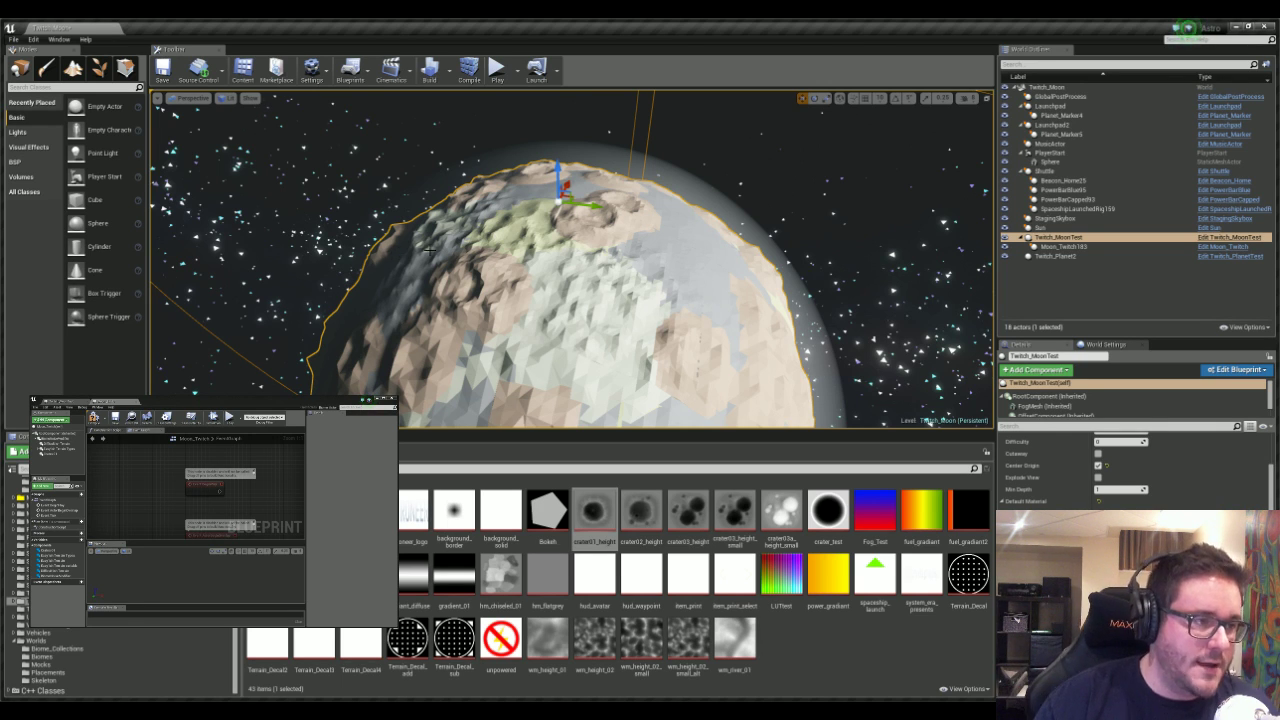
right_drag(430, 250, 523, 243)
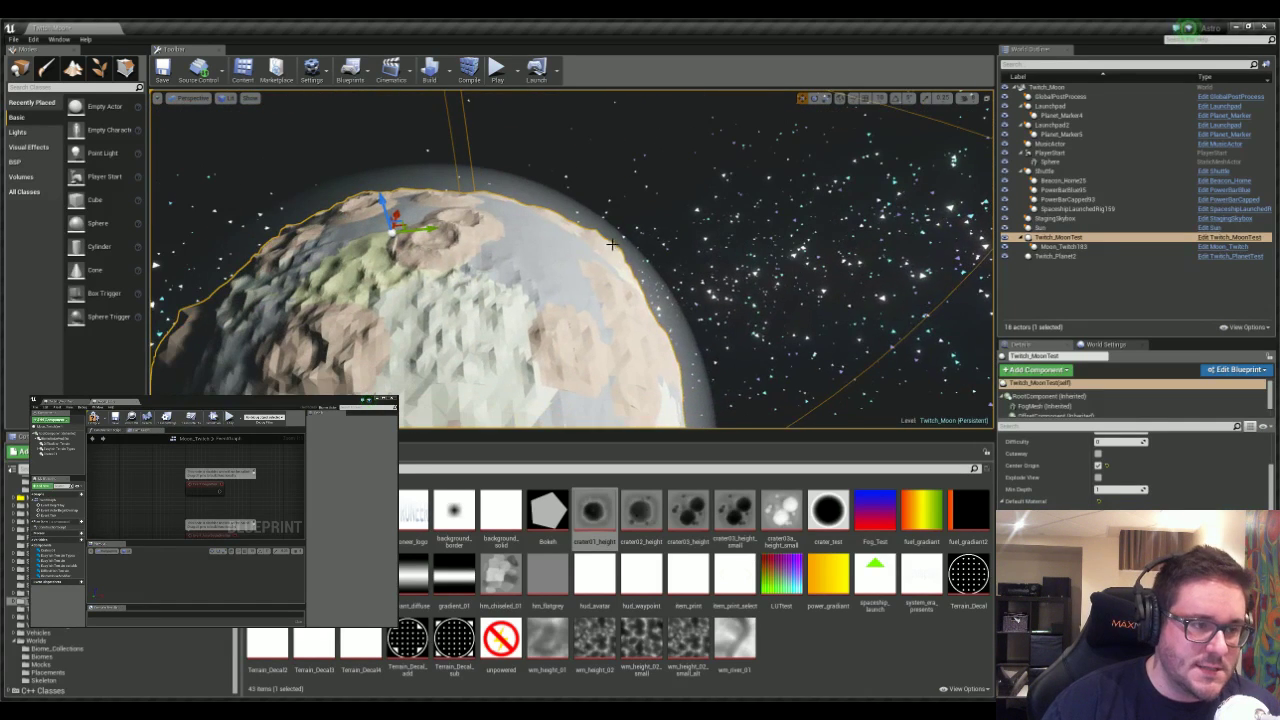
right_drag(612, 245, 597, 252)
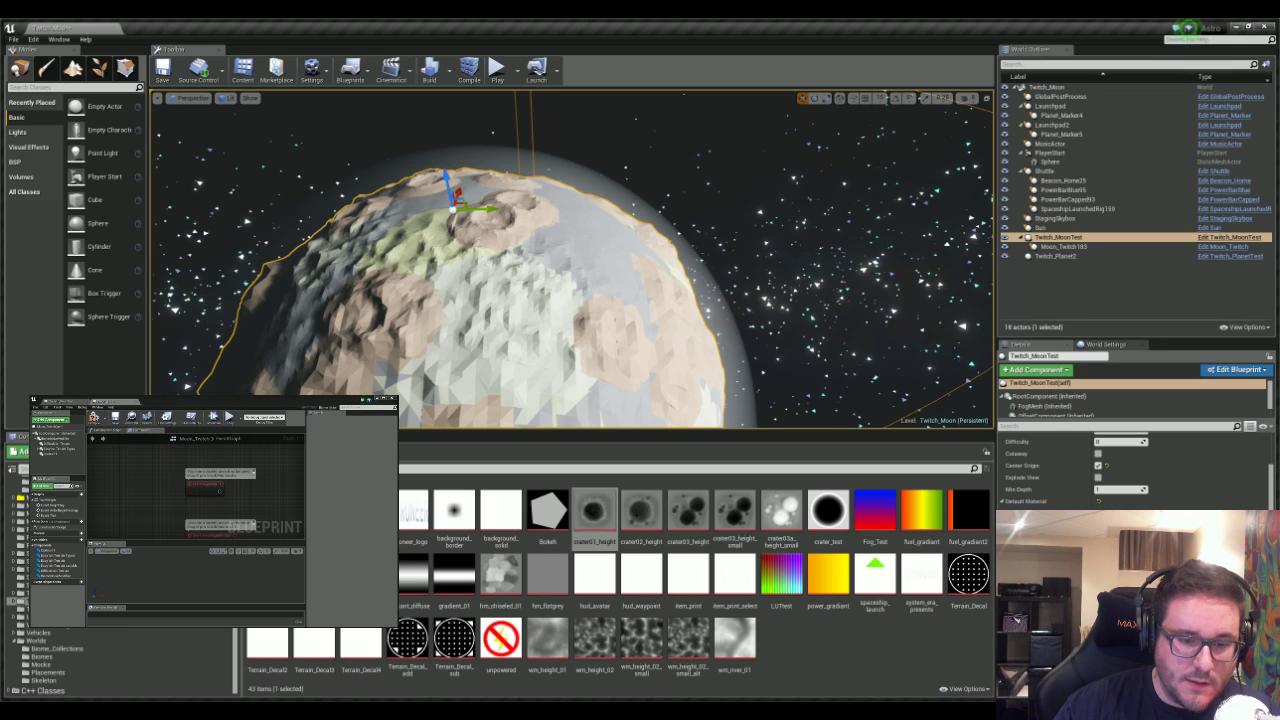
key(f)
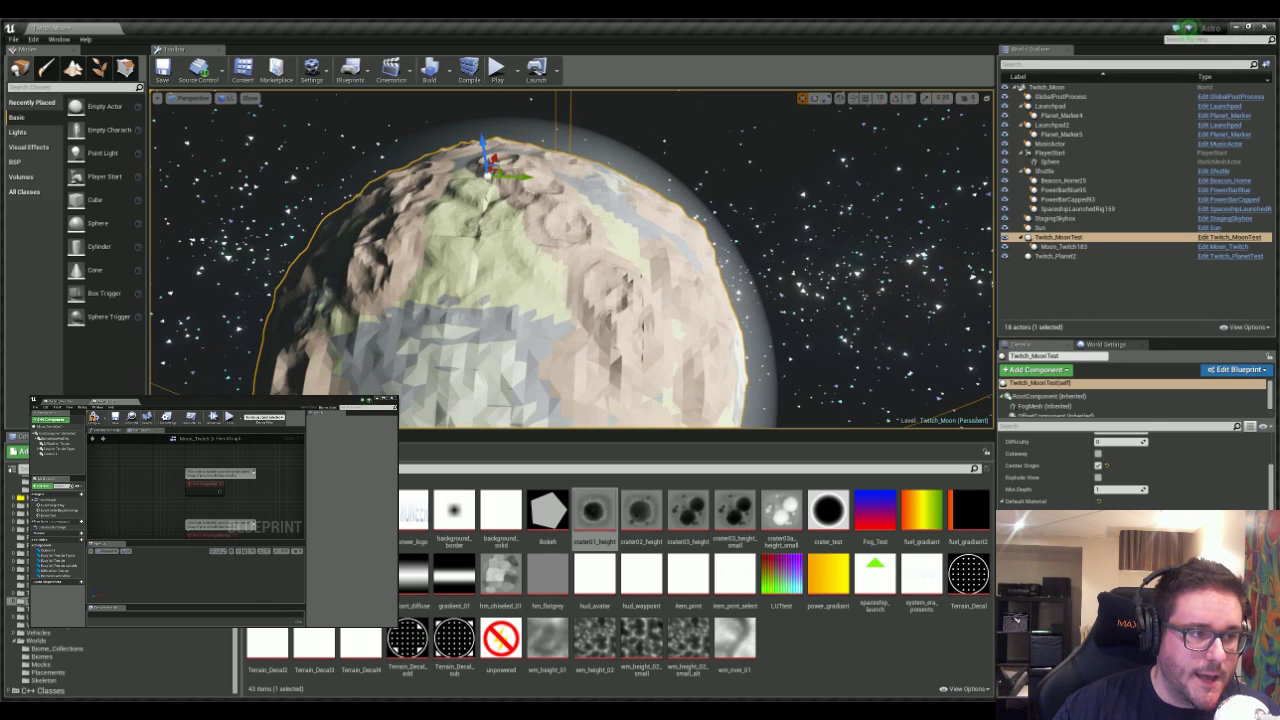
alt+drag(528, 201, 810, 208)
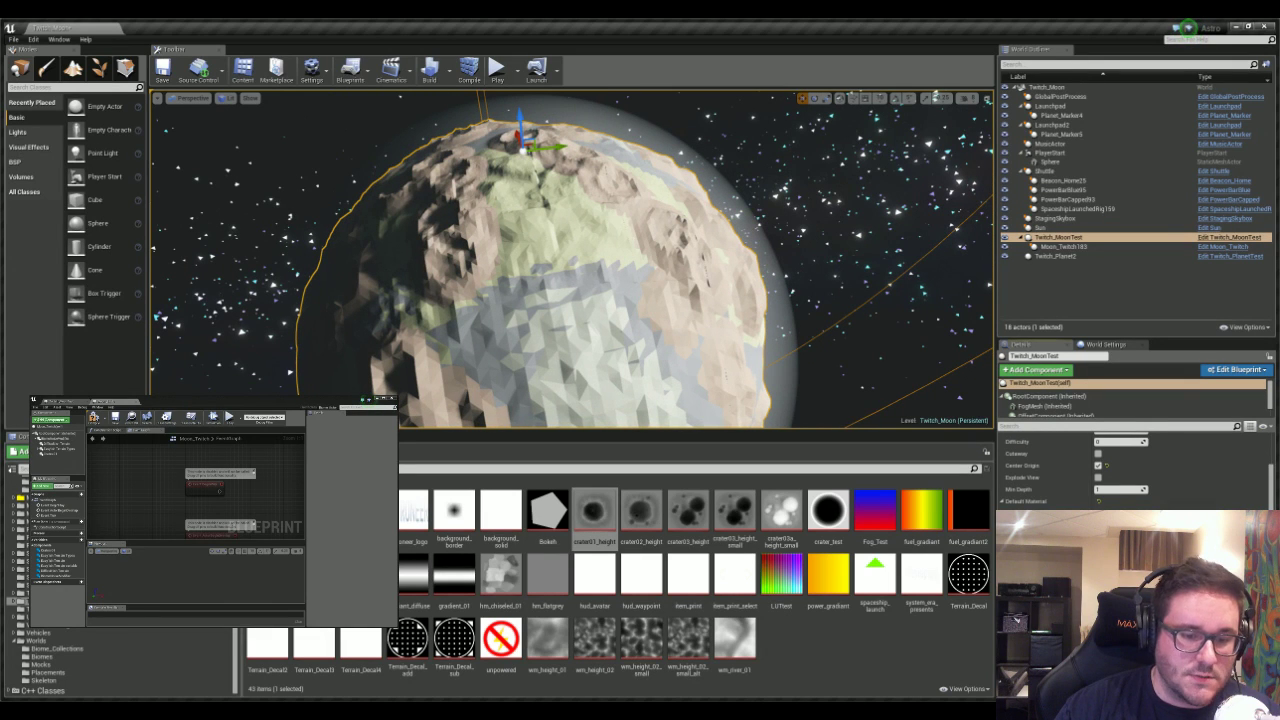
alt+drag(728, 229, 545, 239)
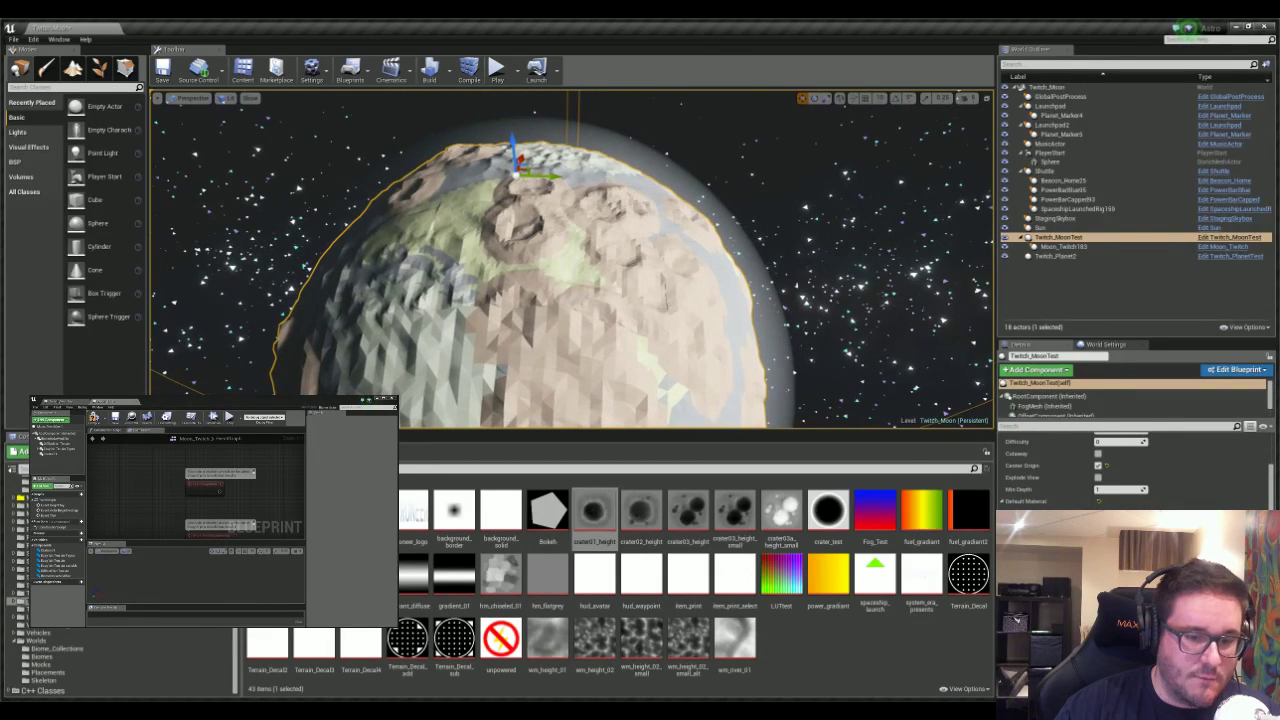
key(d)
right_drag(617, 288, 520, 284)
alt+drag(555, 328, 587, 242)
scroll(590, 240, down, 6)
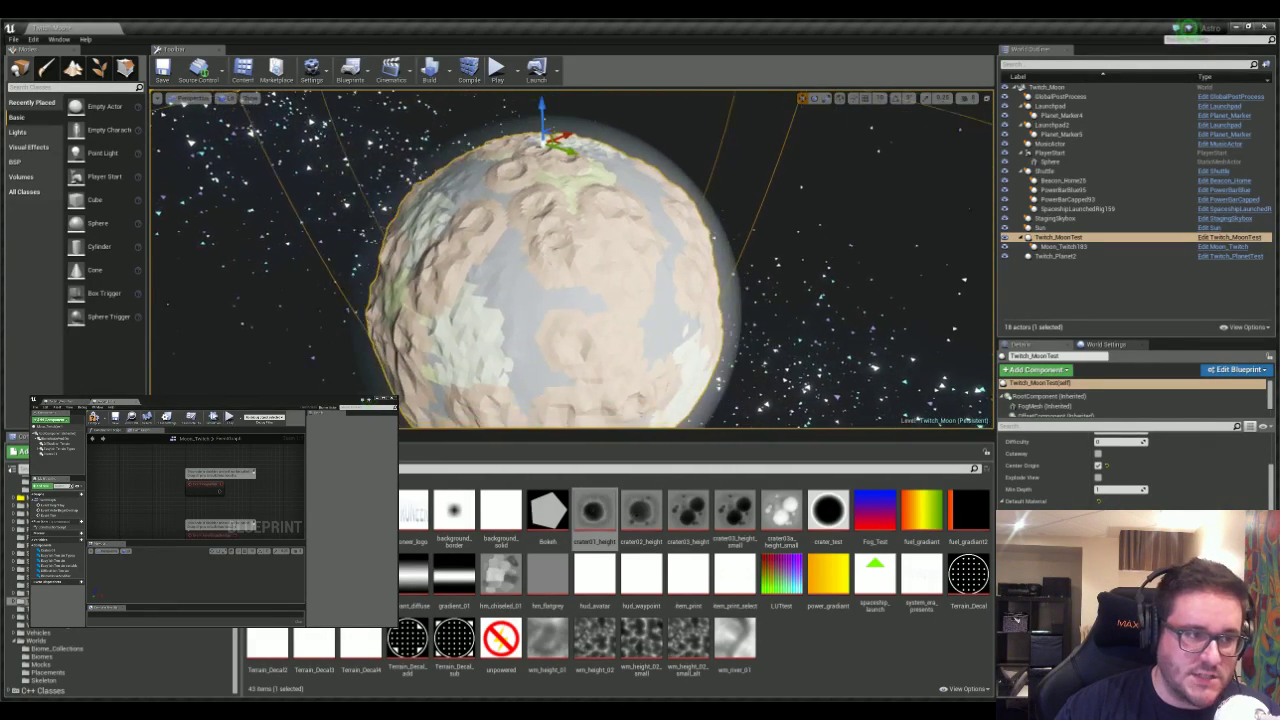
right_drag(664, 192, 614, 279)
alt+drag(635, 262, 612, 251)
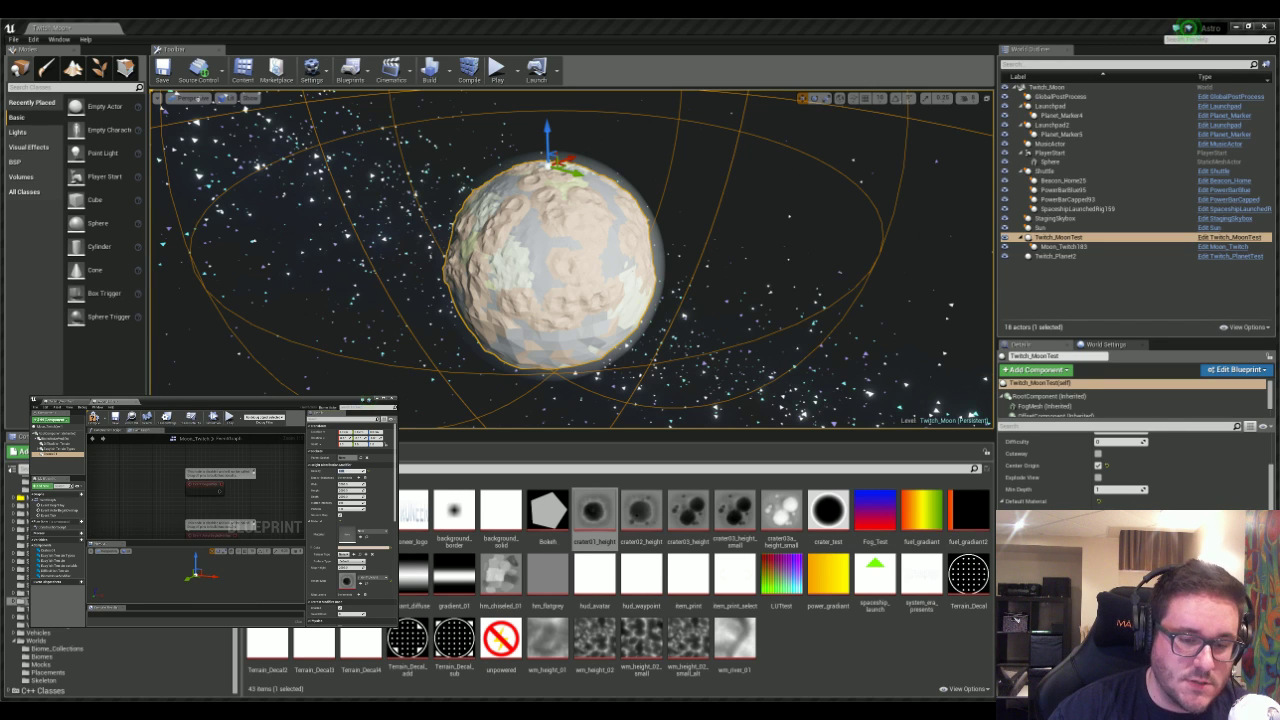
- Inspect the spacing of the crater, pale yellow and white areas around the moon after the terrain change
key(w)
right_drag(506, 152, 535, 202)
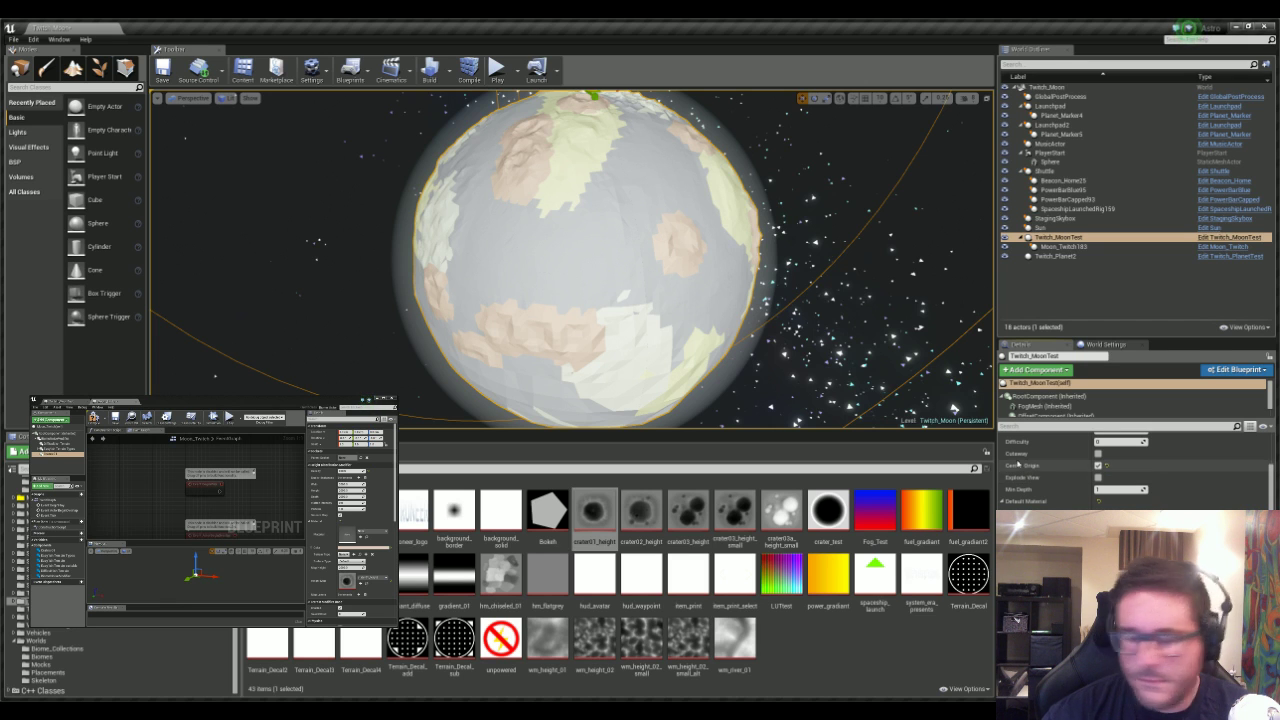
right_drag(537, 269, 574, 238)
right_drag(812, 387, 770, 335)
key(w)
- Start another play test of Twitch_Moon and walk the astronaut from the launch pad onto the crater terrain
click(497, 68)
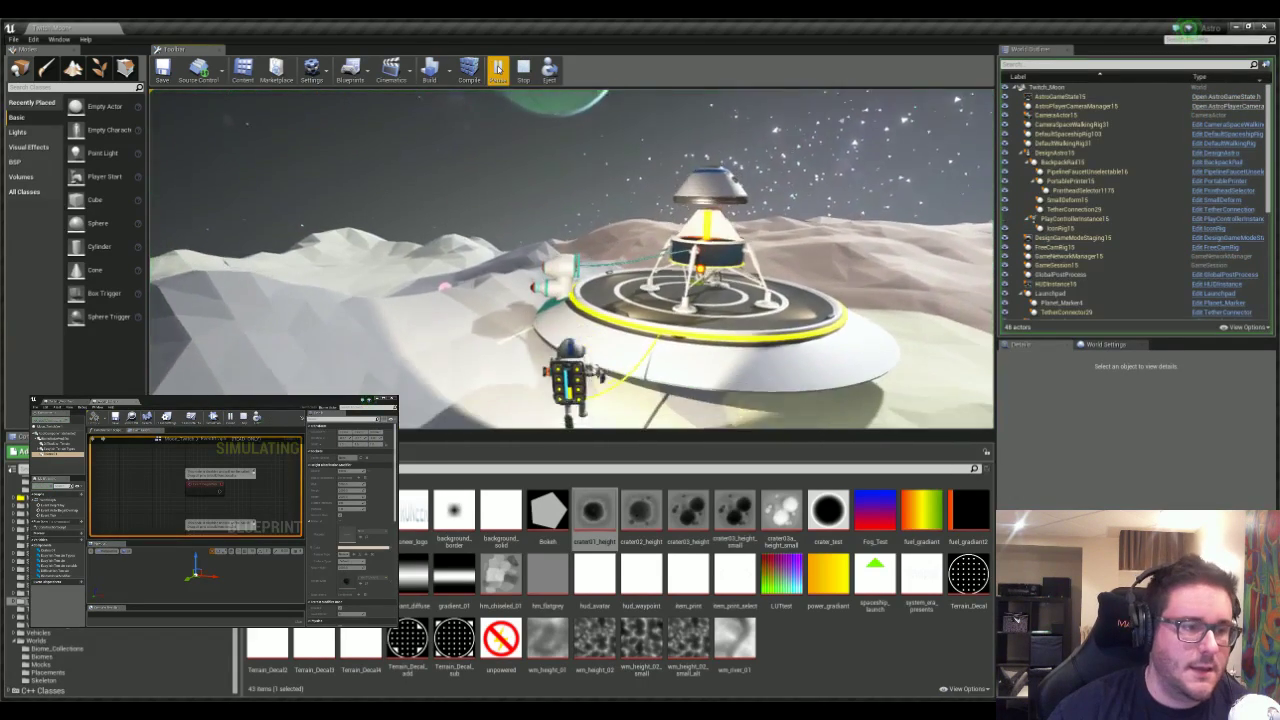
right_drag(502, 304, 640, 262)
key(d)
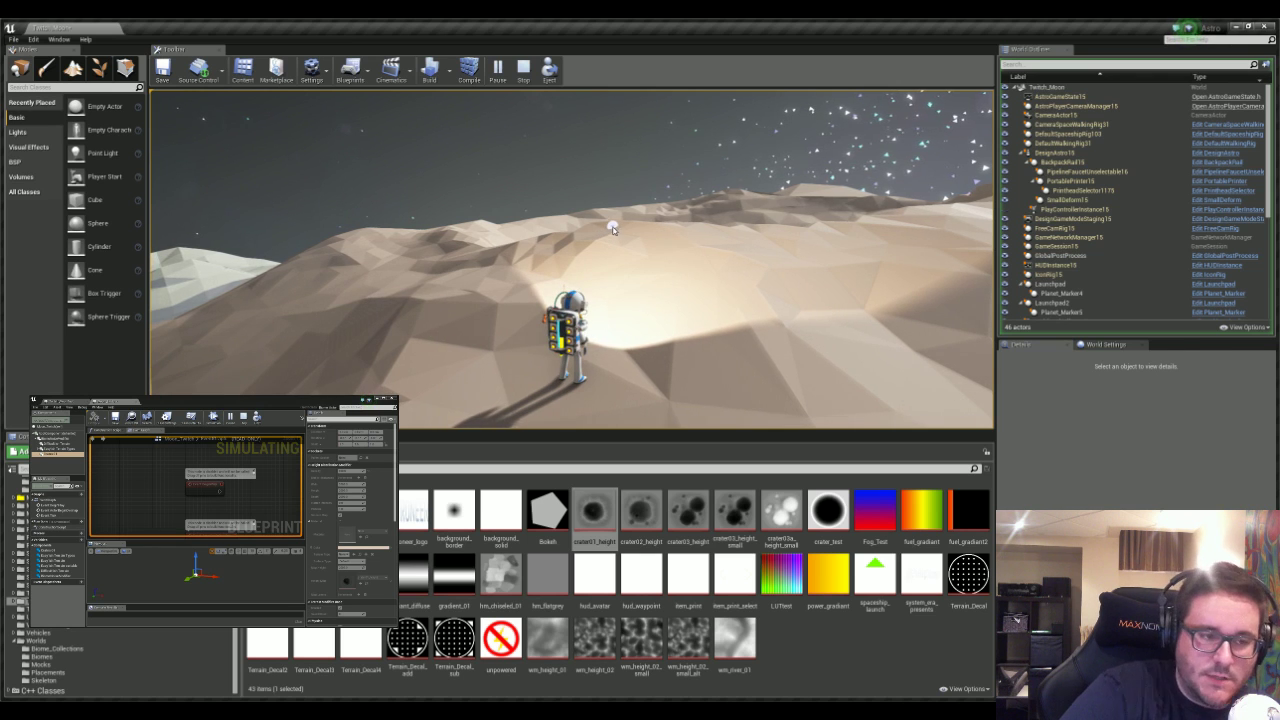
right_drag(652, 272, 654, 273)
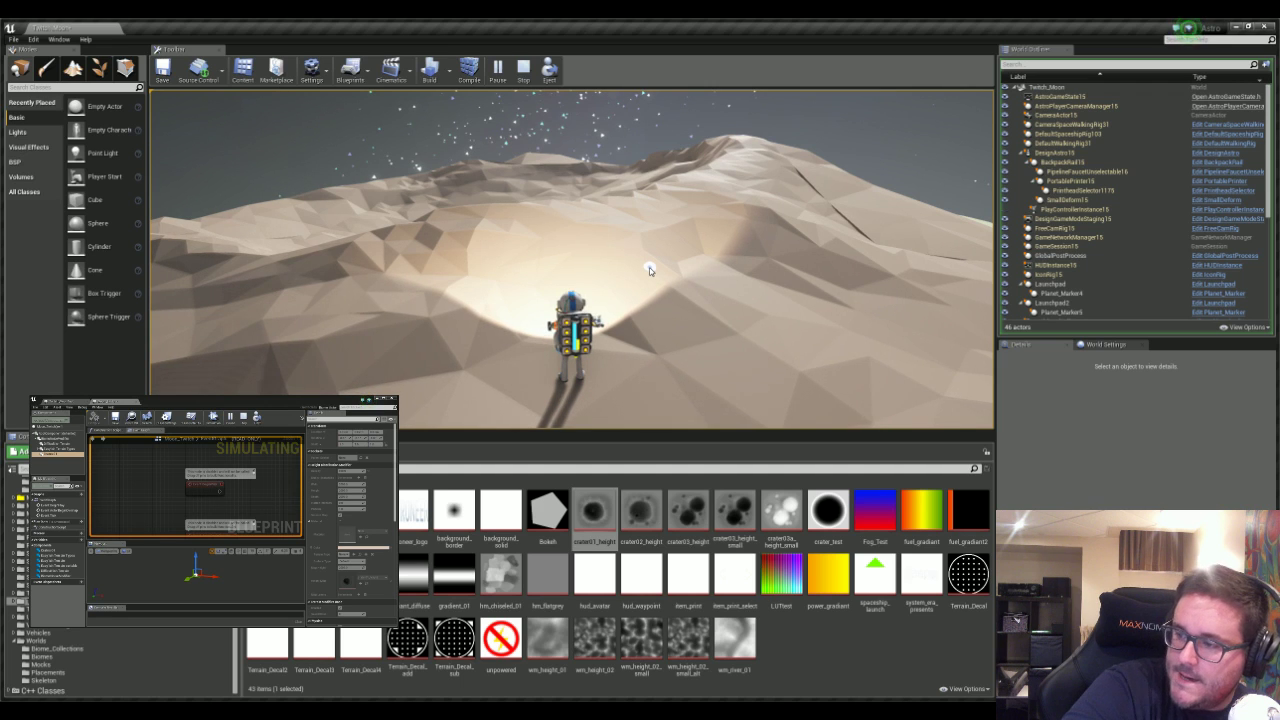
click(600, 279)
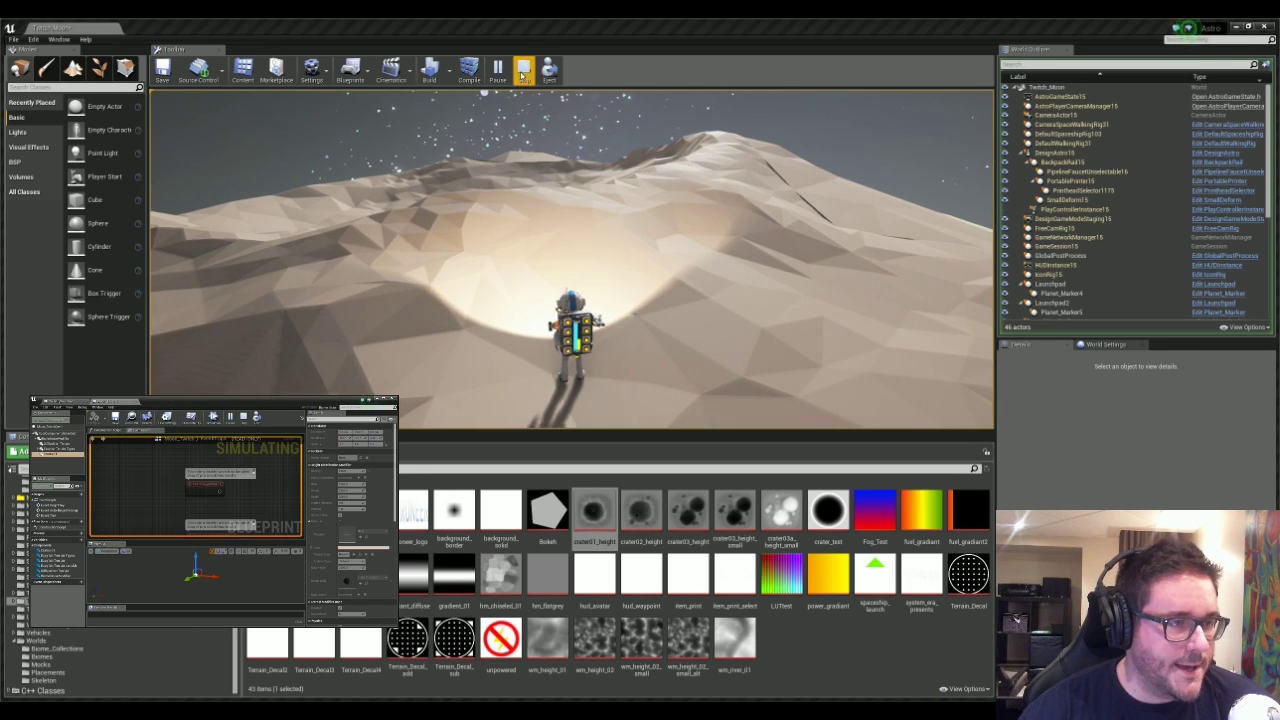
- Run the astronaut along the crater's rim to view its slopes and bowl at ground level
key(w)
right_drag(628, 372, 545, 372)
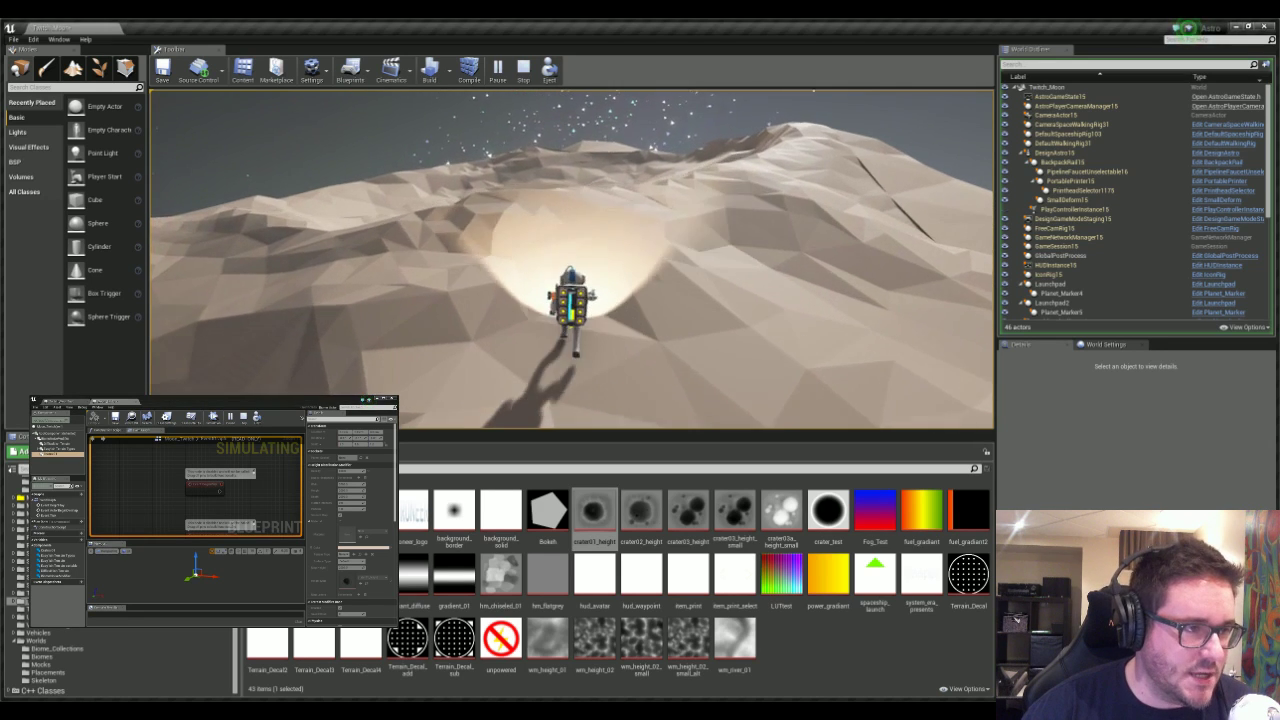
key(w)
key(d)
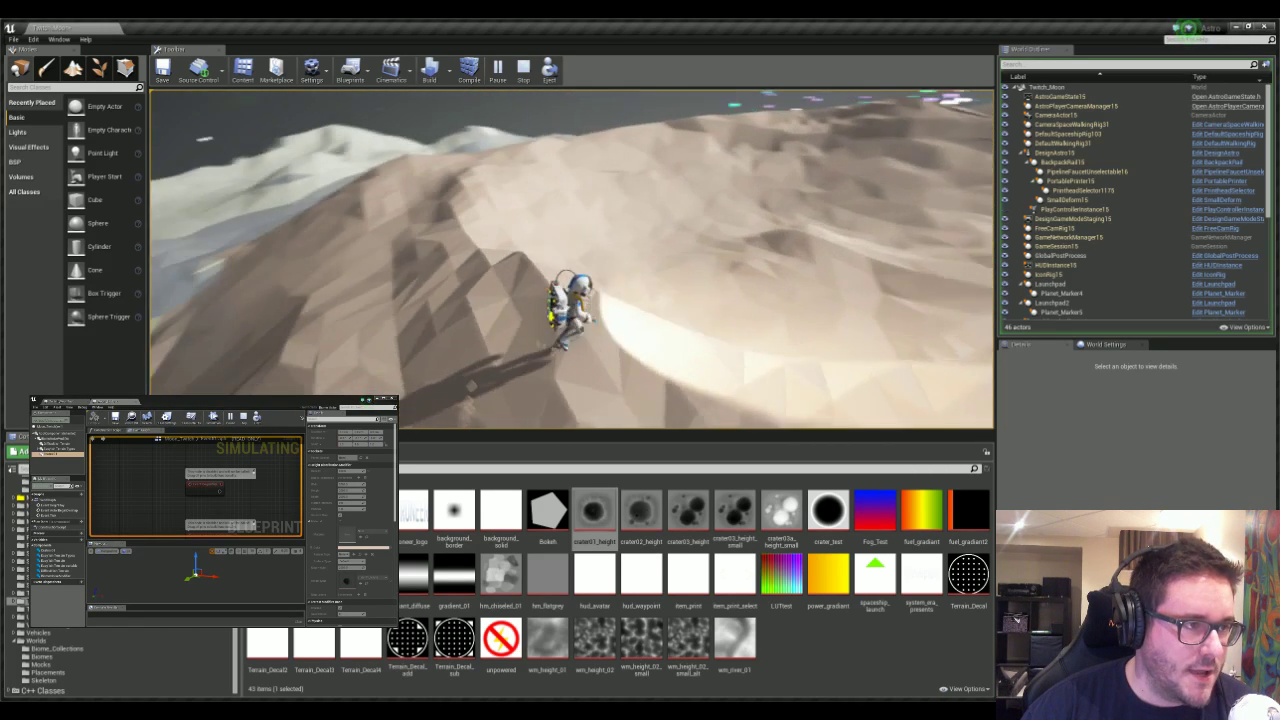
- View the play test in full screen while running along the crater rim, and return to the normal editor layout
key(F11)
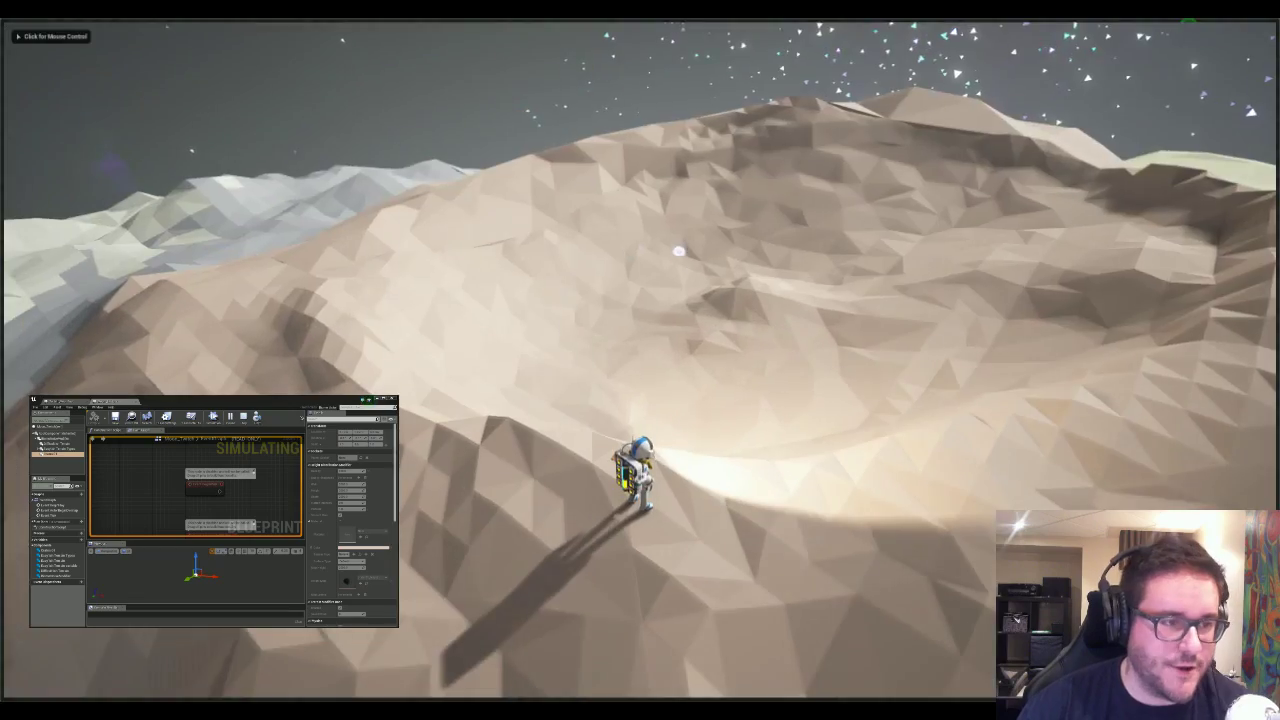
click(679, 251)
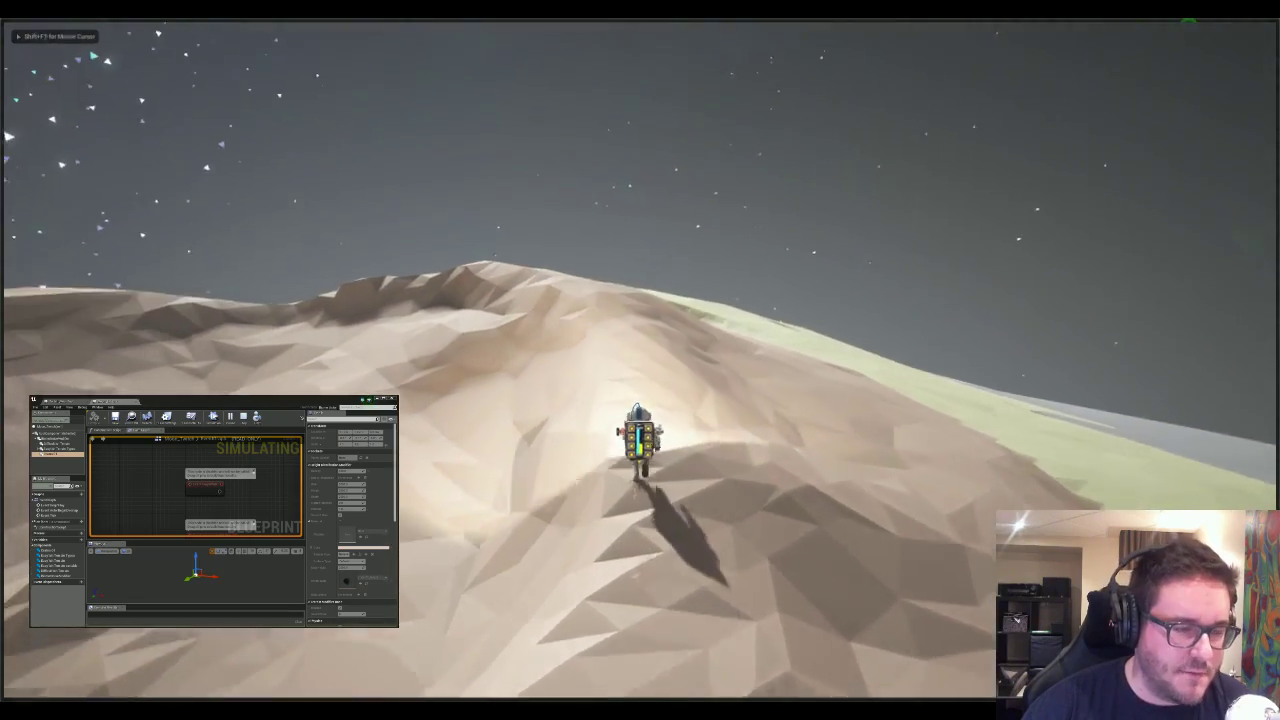
key(w)
key(d)
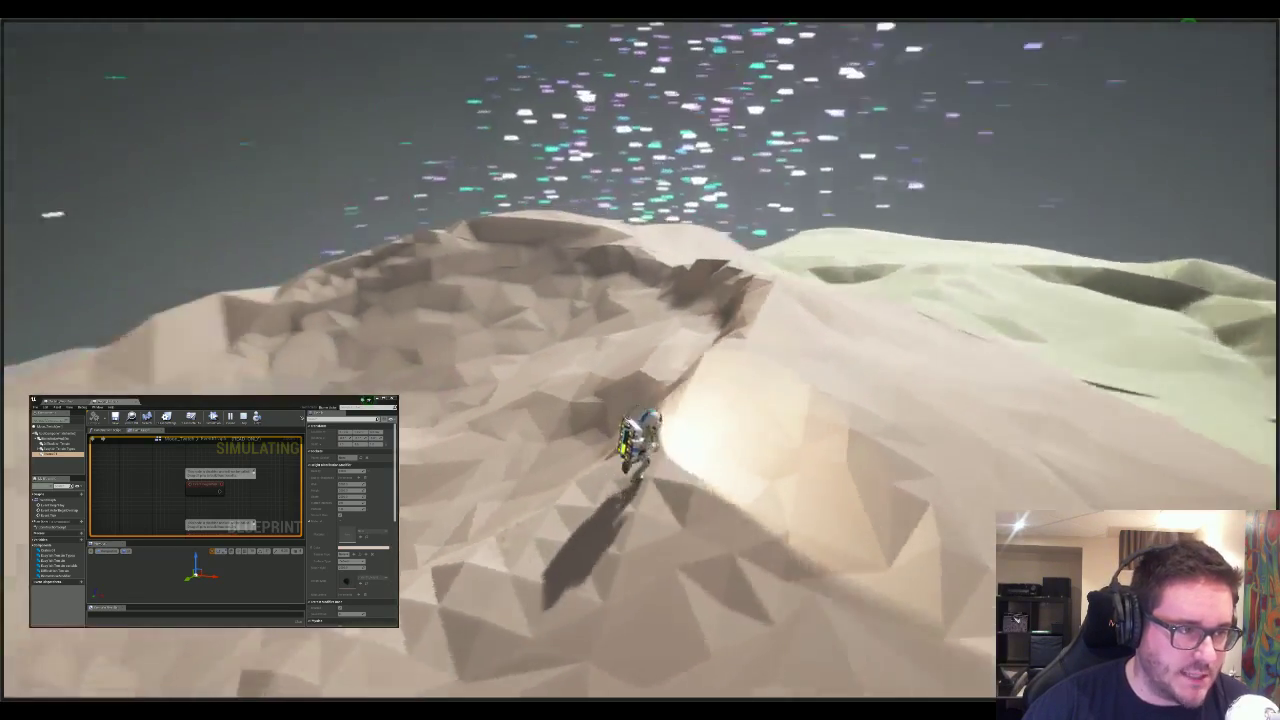
key(shift+F1)
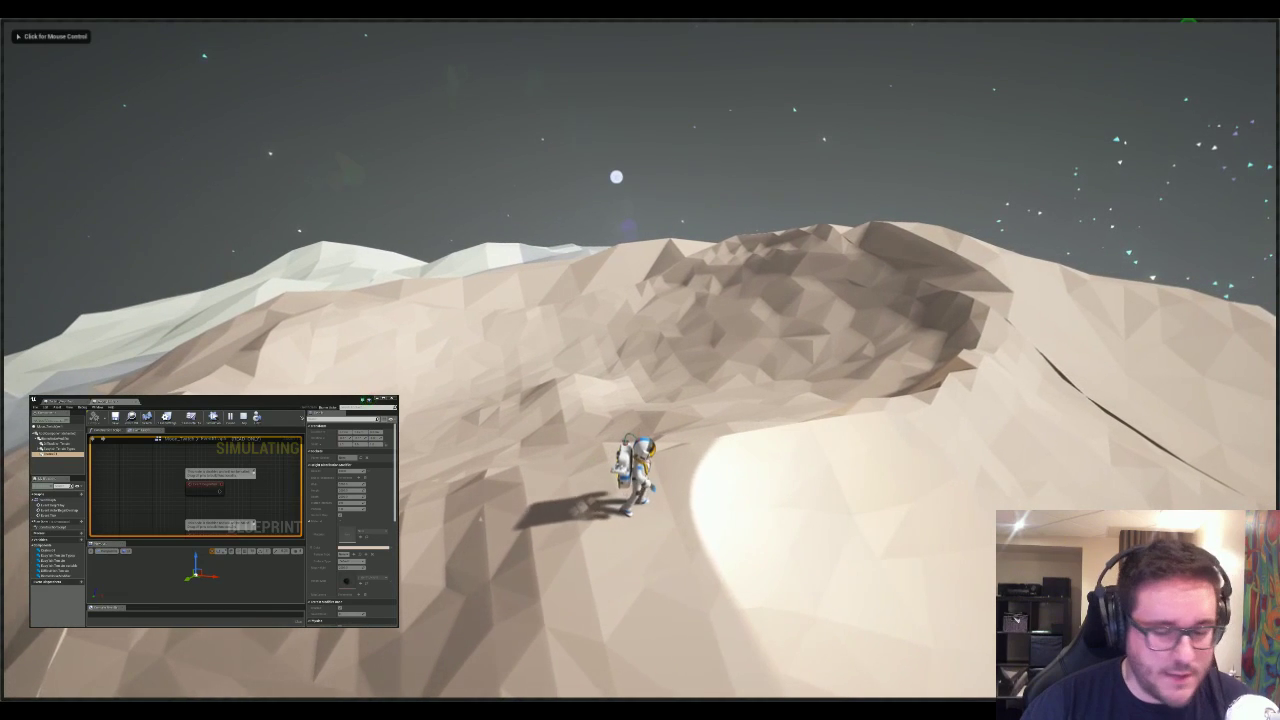
key(F11)
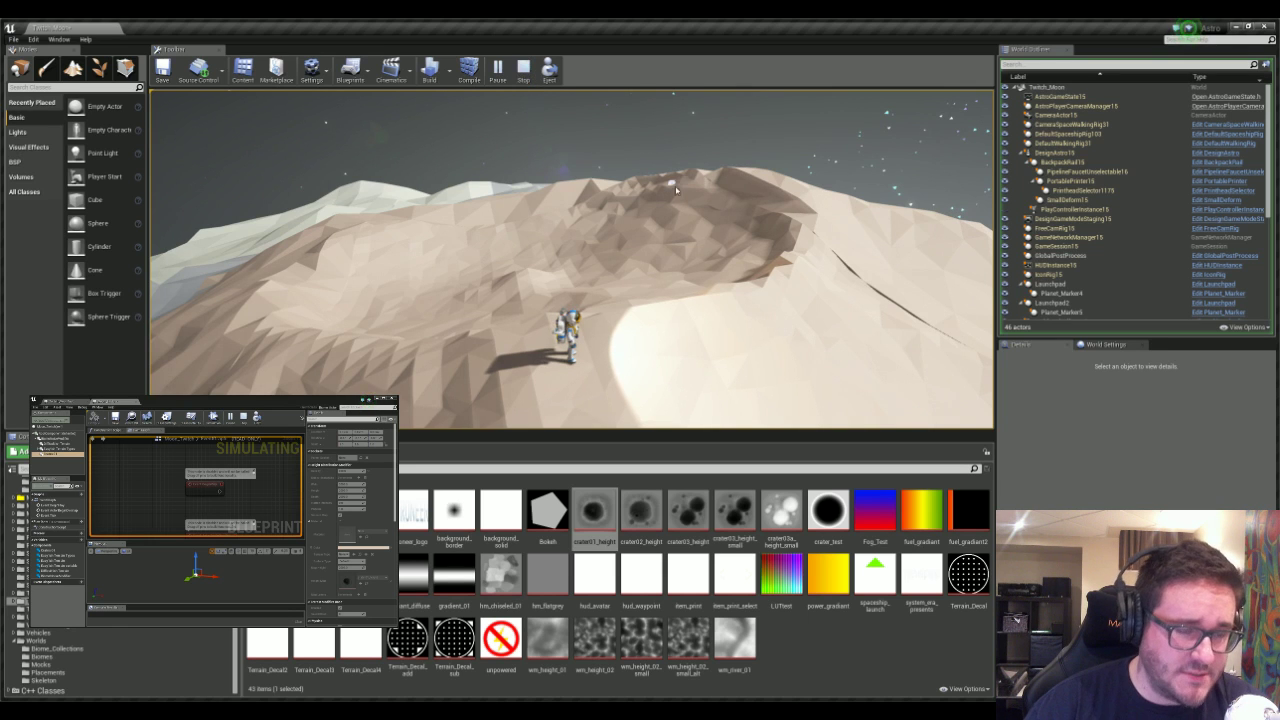
- Look back from the crater rim toward the launch pad and the home beacon
click(683, 295)
right_drag(410, 268, 560, 219)
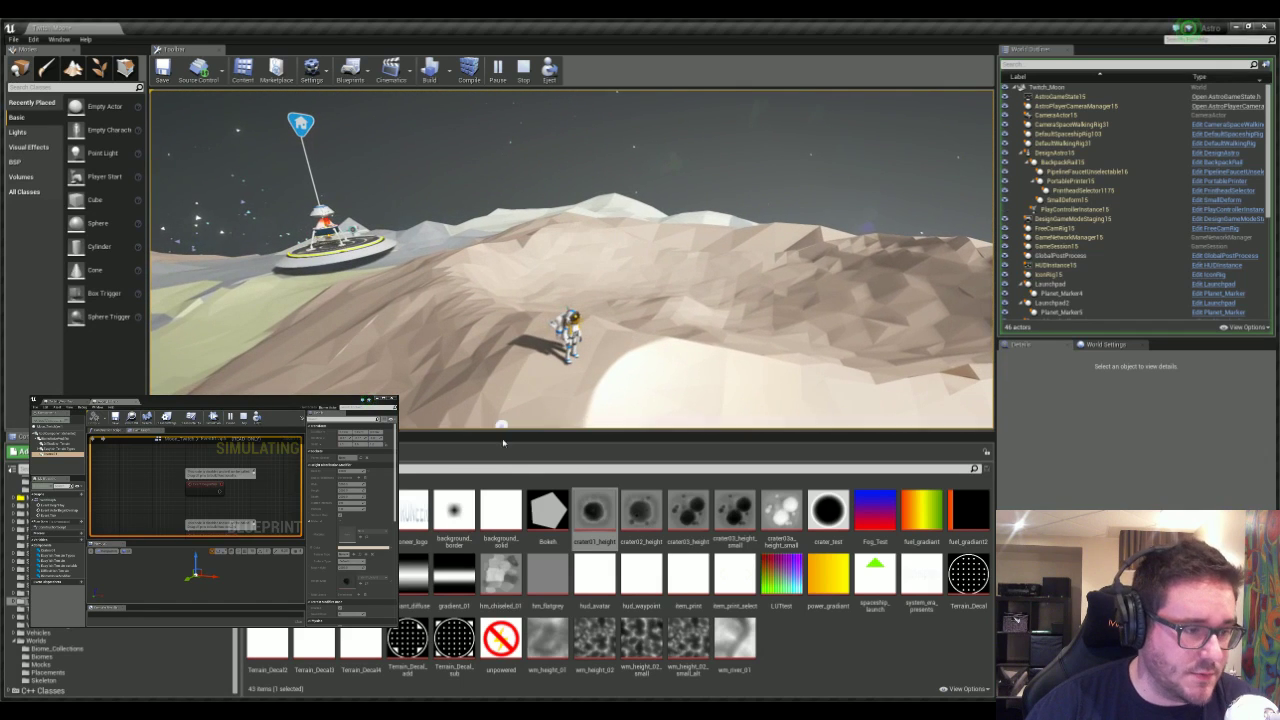
click(590, 711)
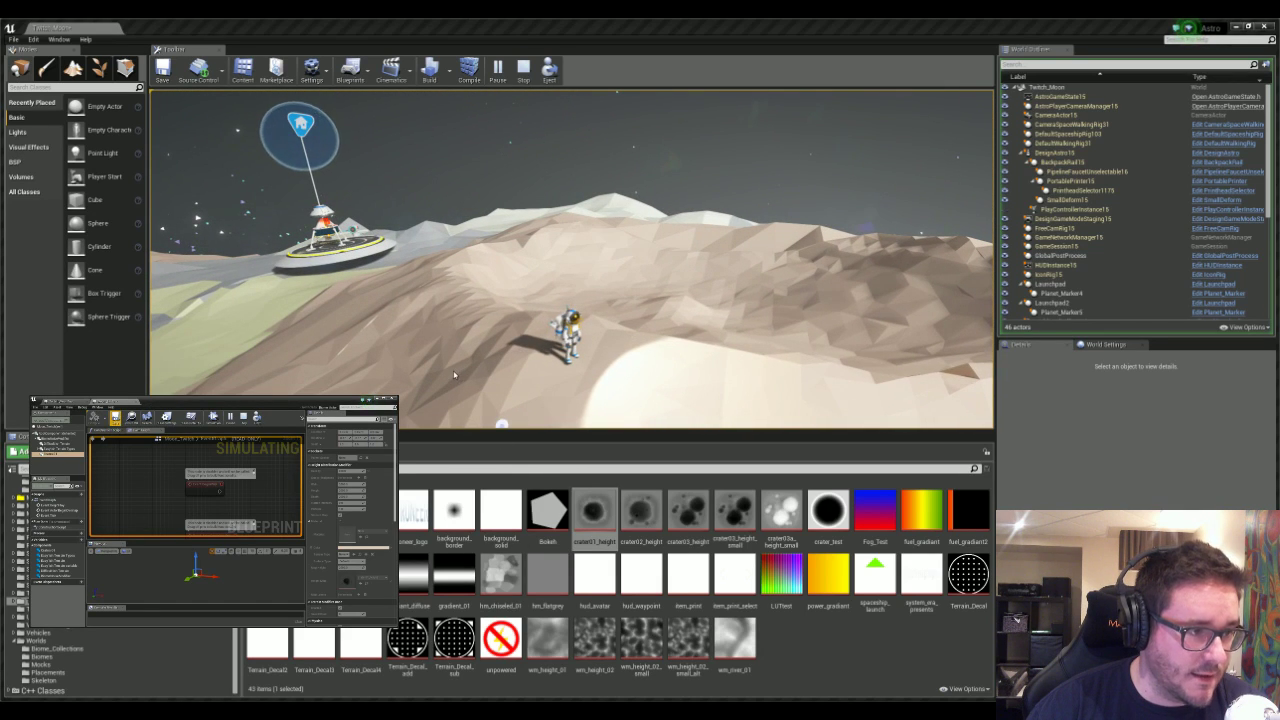
- Stop the play test, frame the Twitch_MoonTest planet and examine its craters and terrain patches from several sides
key(Escape)
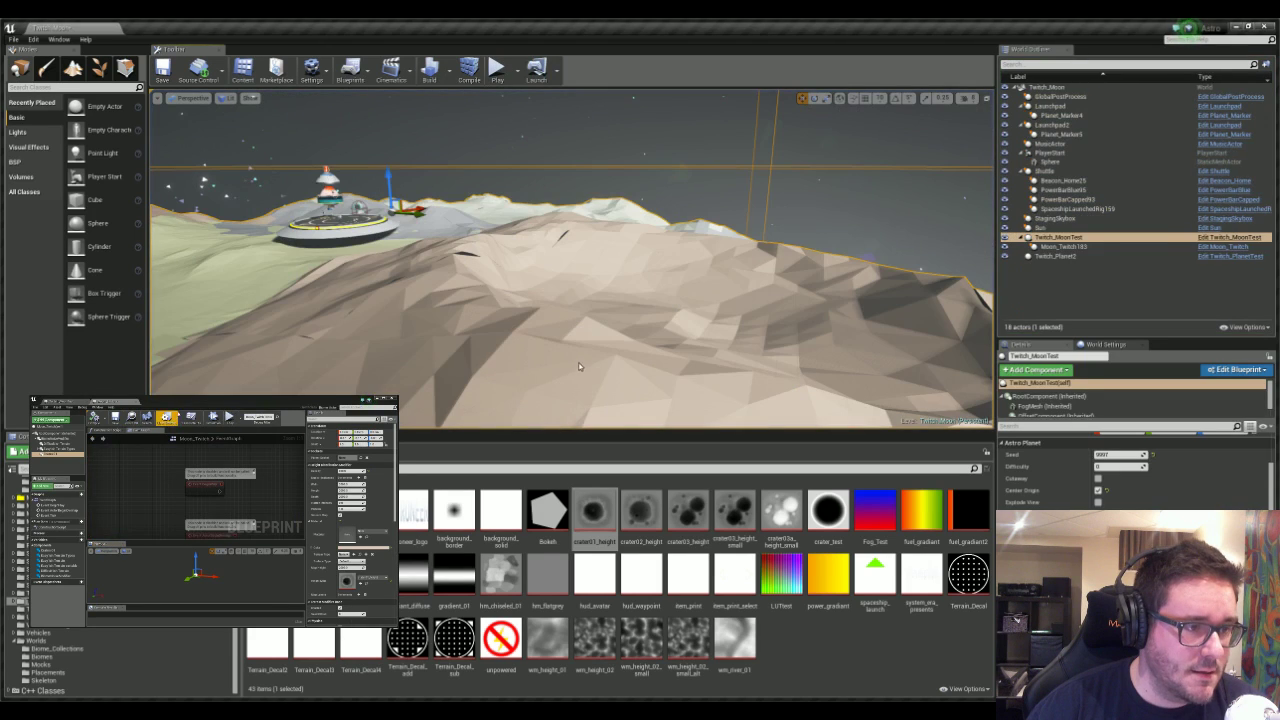
key(f)
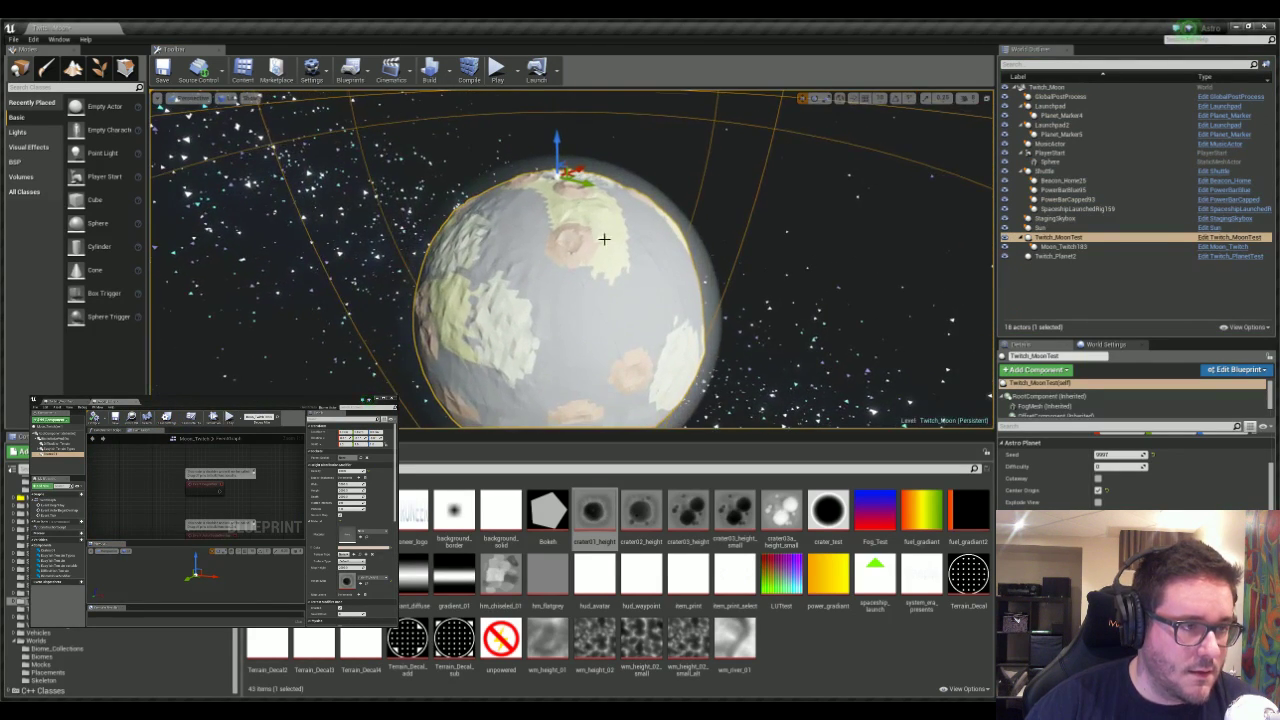
scroll(600, 243, up, 3)
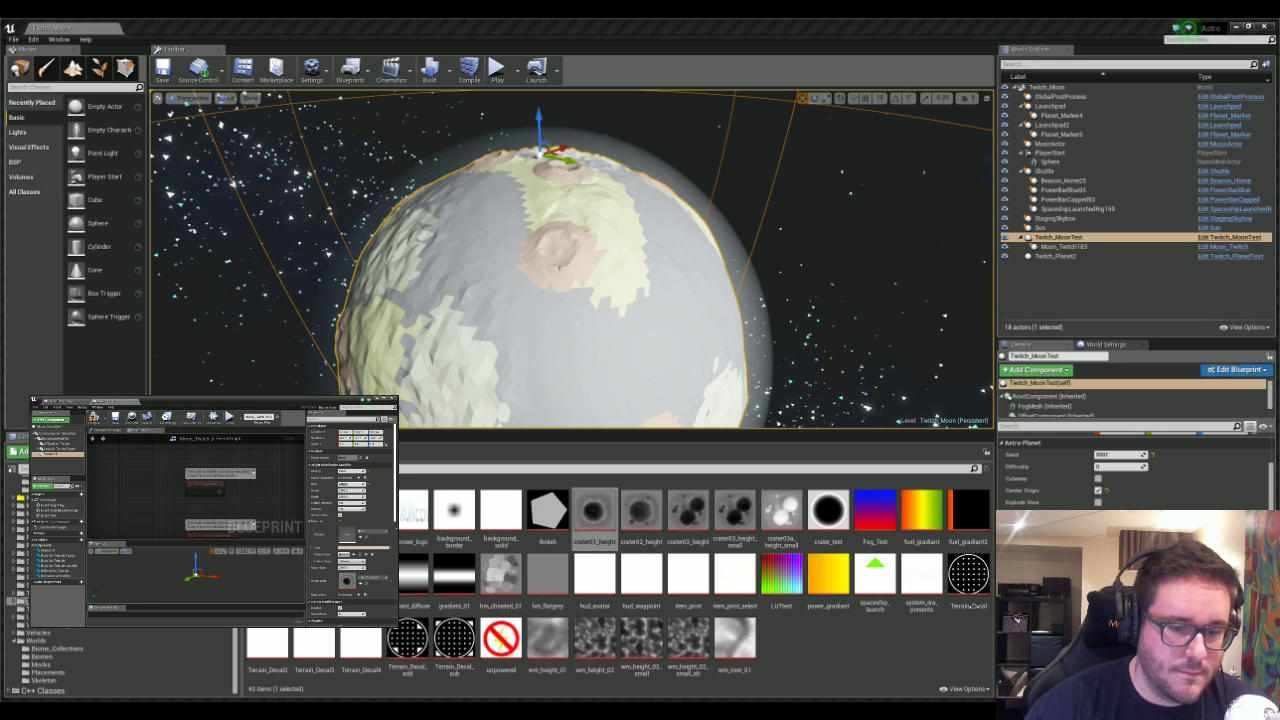
mouse_move(723, 277)
right_down()
mouse_move(700, 277)
mouse_move(740, 277)
mouse_move(640, 277)
mouse_move(723, 285)
right_up()
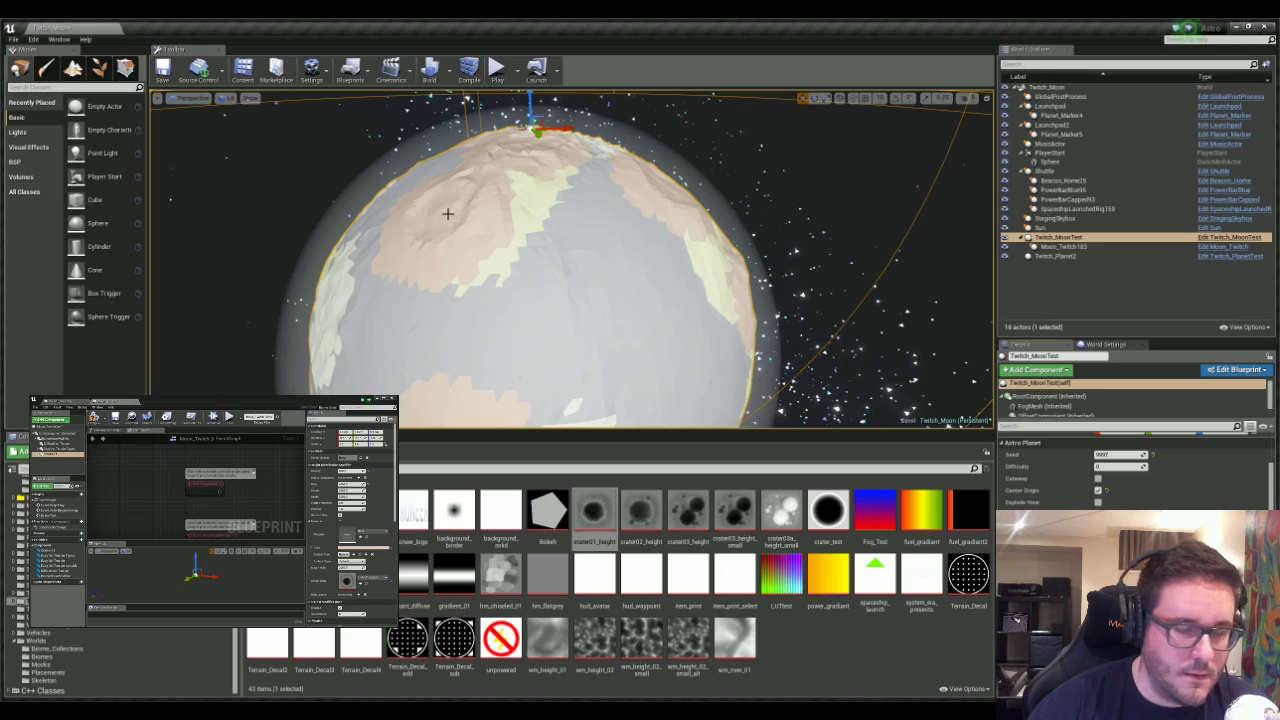
right_drag(465, 217, 690, 222)
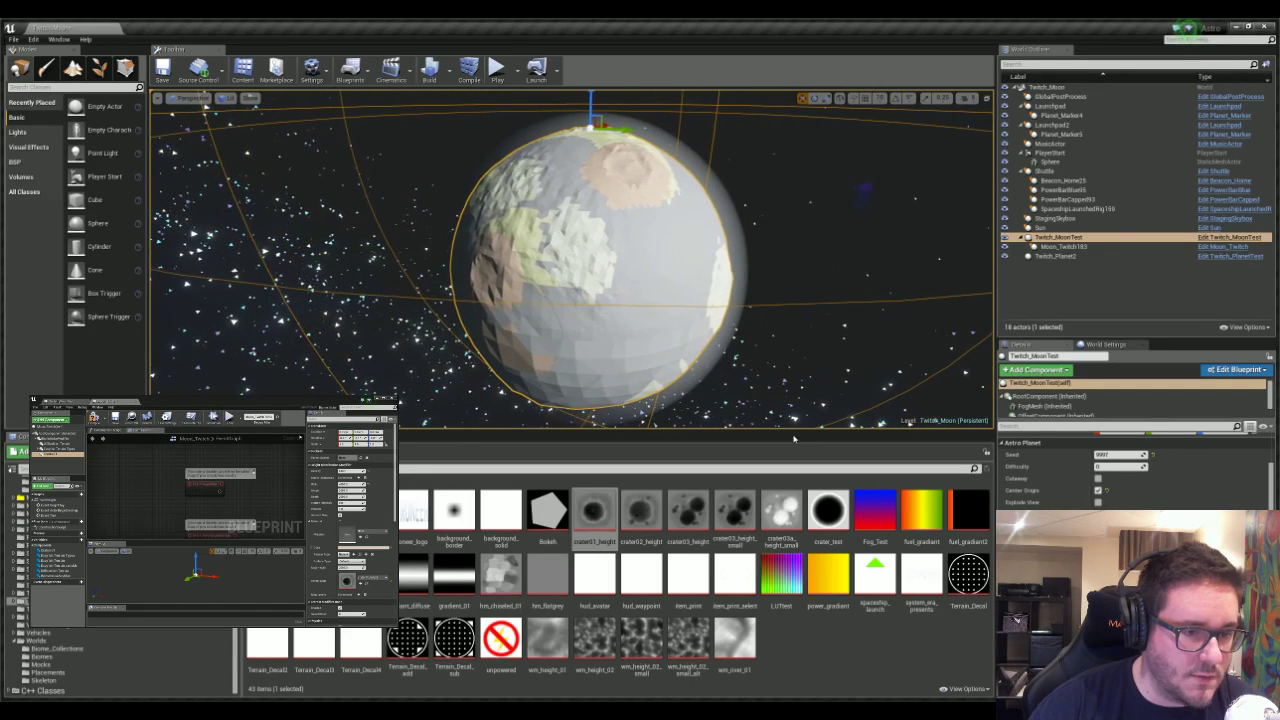
- Adjust the crater layer in the moon blueprint and set the Twitch_MoonTest planet's Seed to 32394
click(350, 470)
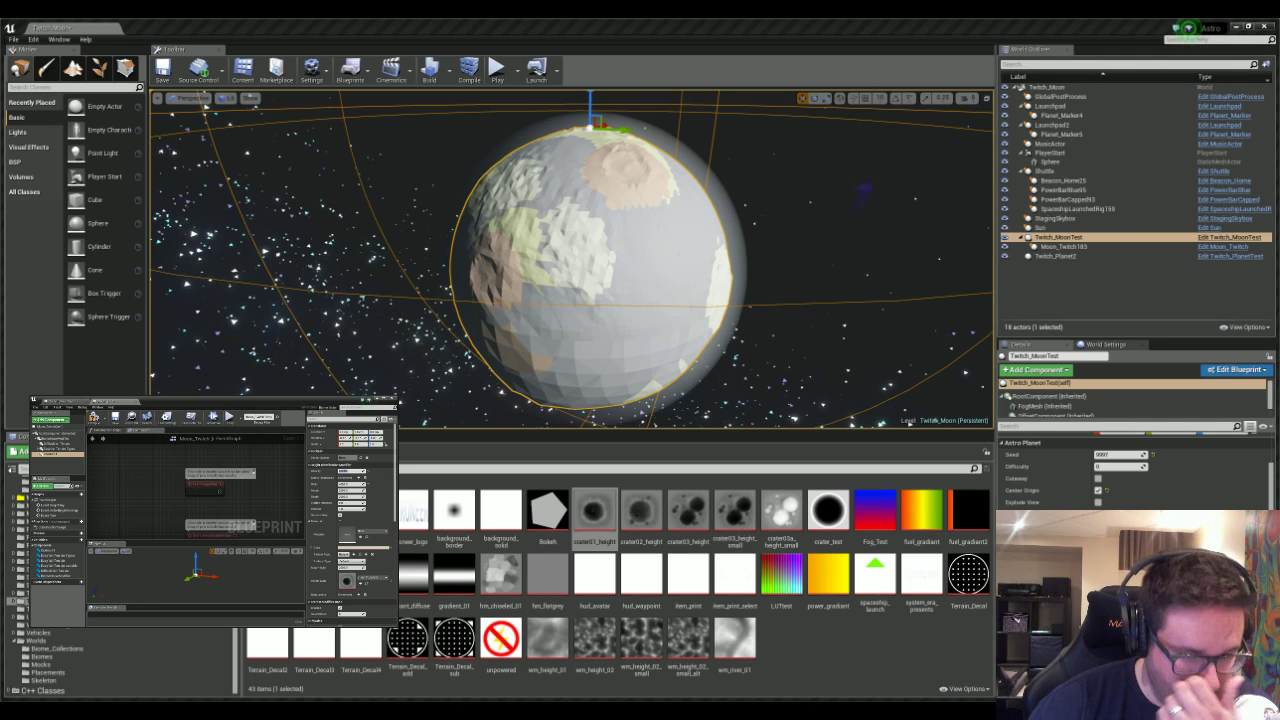
right_drag(548, 277, 470, 268)
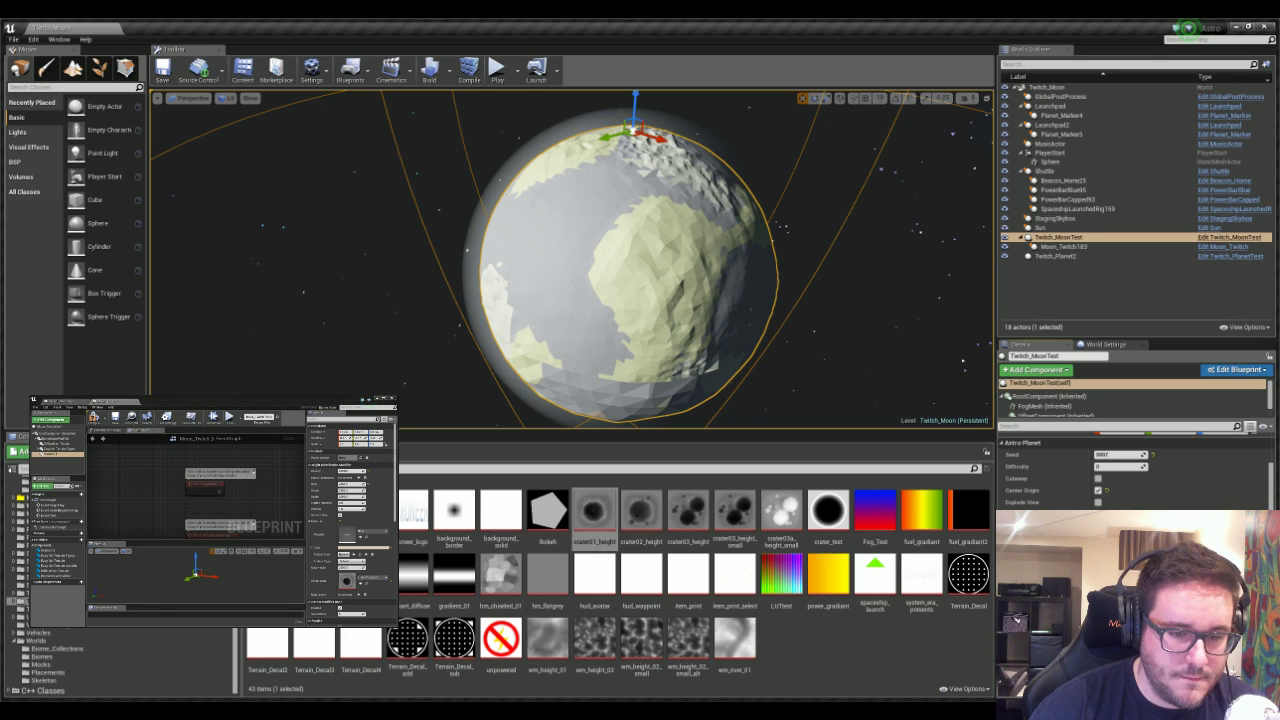
right_drag(667, 247, 718, 250)
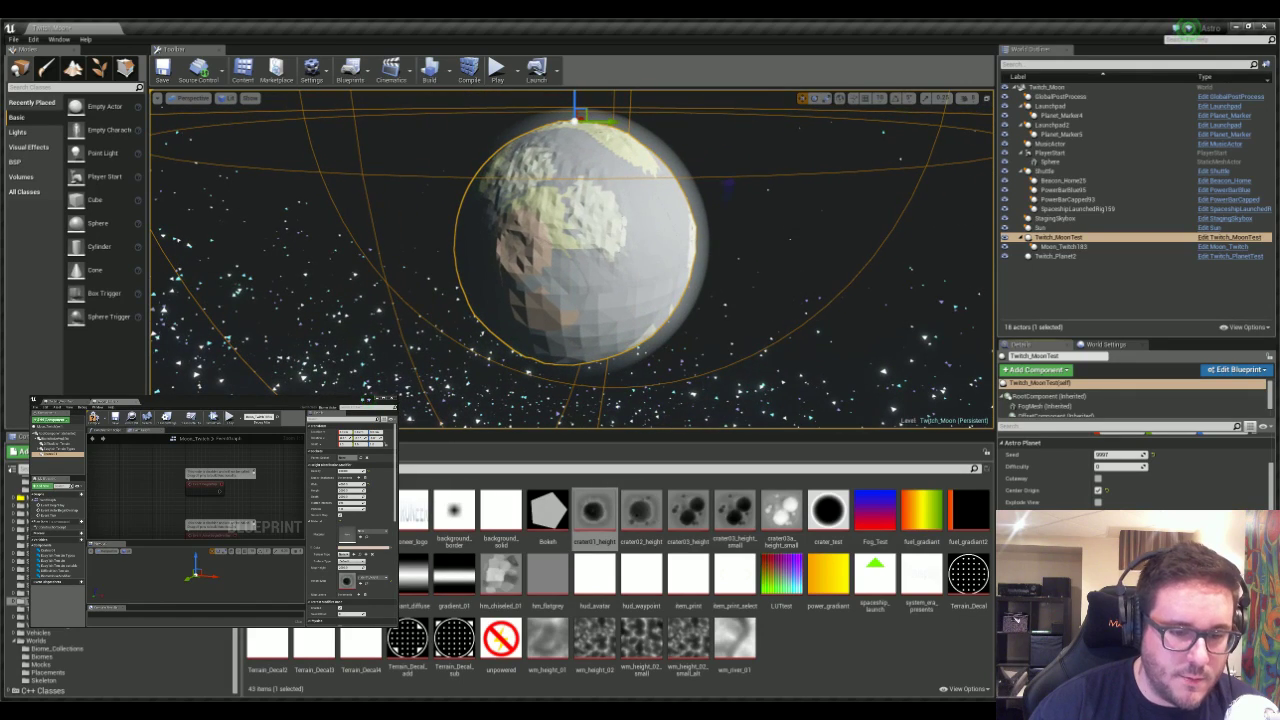
drag(1116, 455, 1136, 455)
right_drag(606, 246, 618, 219)
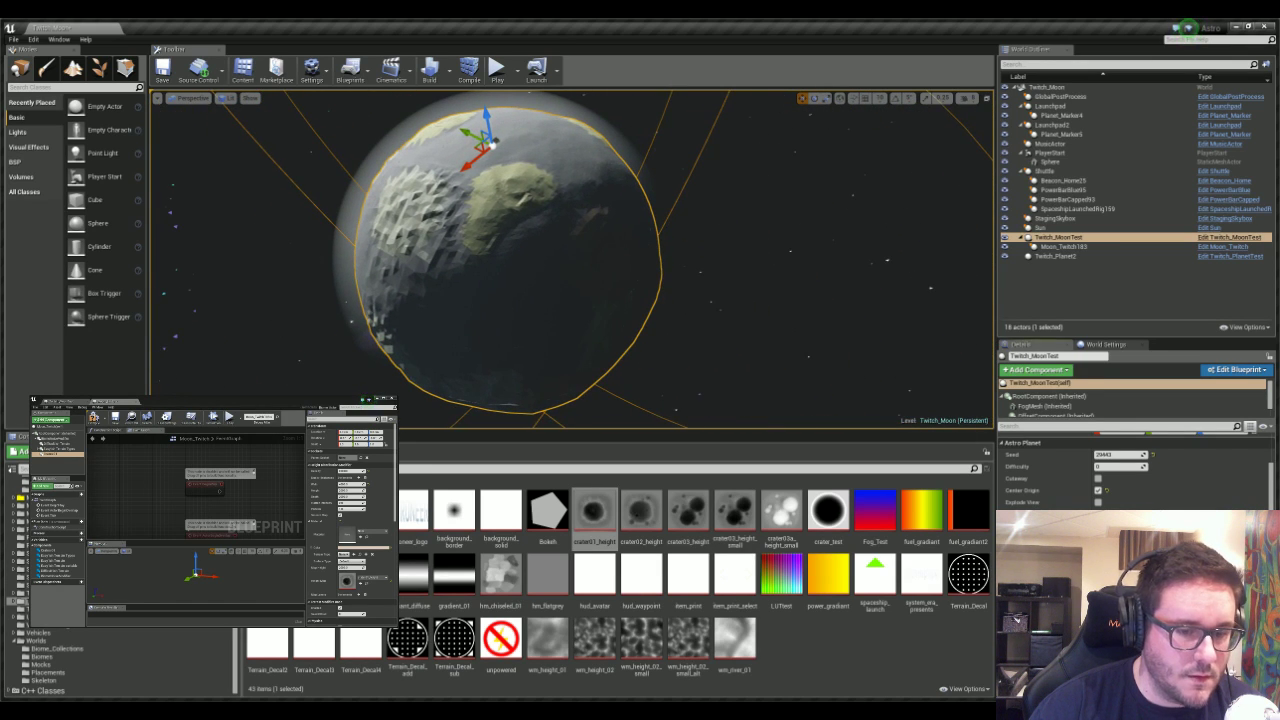
right_drag(777, 365, 935, 365)
right_drag(760, 258, 681, 255)
scroll(701, 171, down, 5)
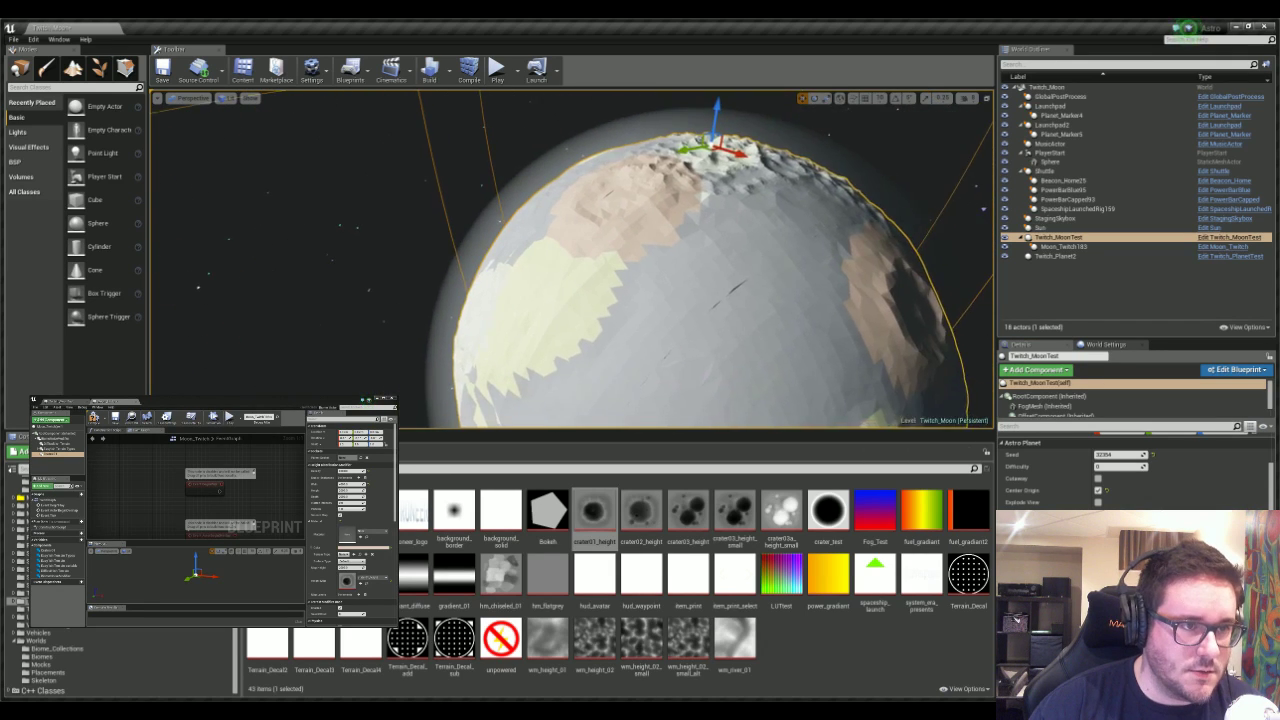
- Examine the tan crater near the pole of the reseeded planet up close and from farther out
right_drag(702, 172, 805, 270)
mouse_move(665, 237)
right_down()
mouse_move(645, 275)
mouse_move(665, 237)
right_up()
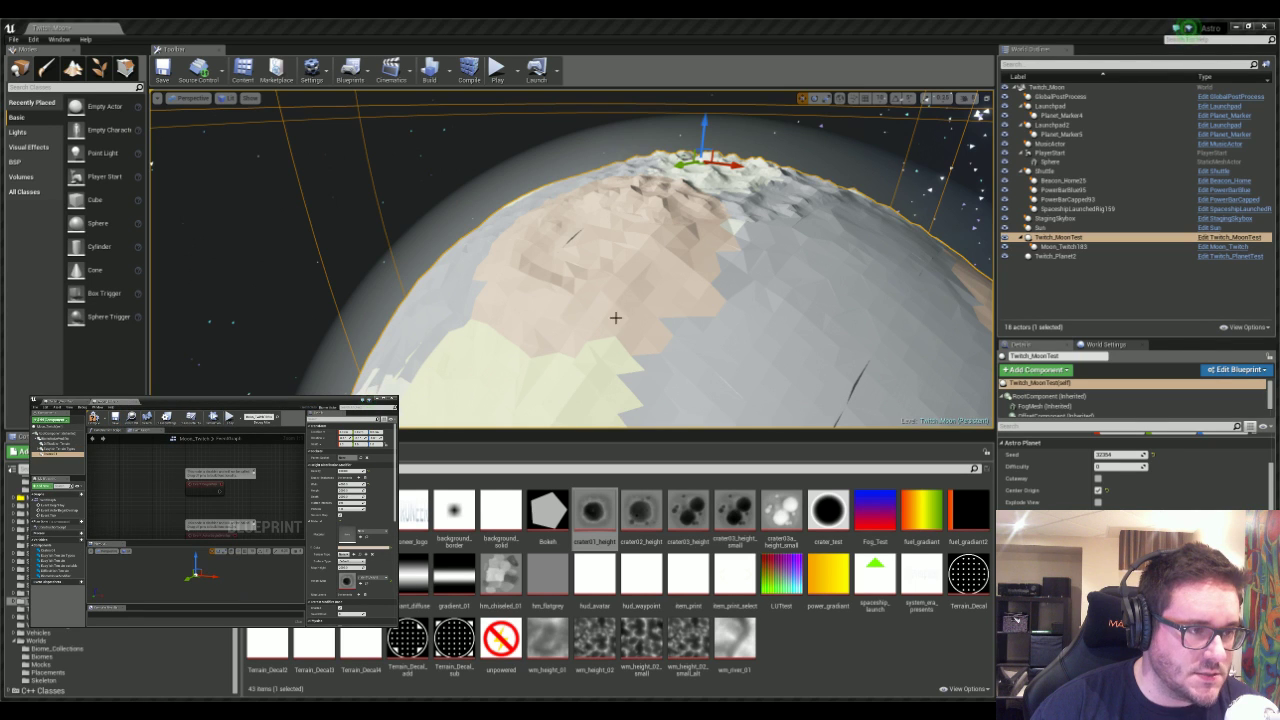
key(s)
right_drag(615, 318, 627, 276)
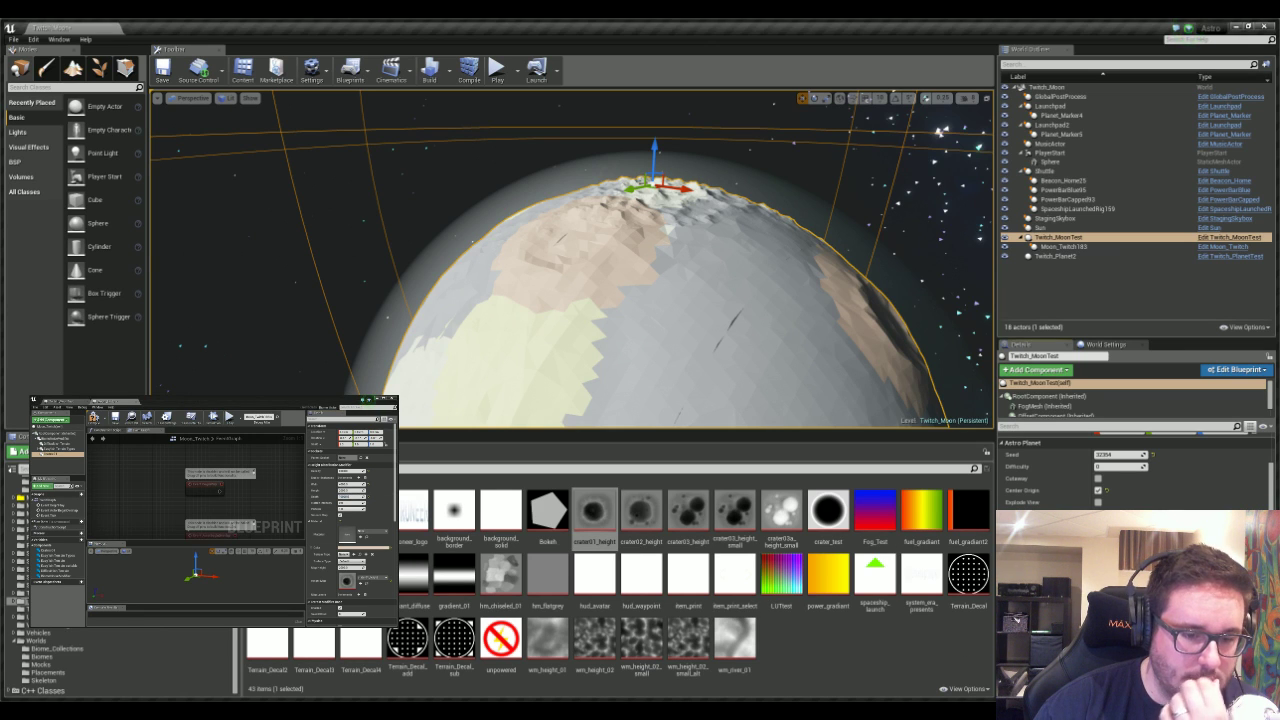
right_drag(617, 288, 652, 348)
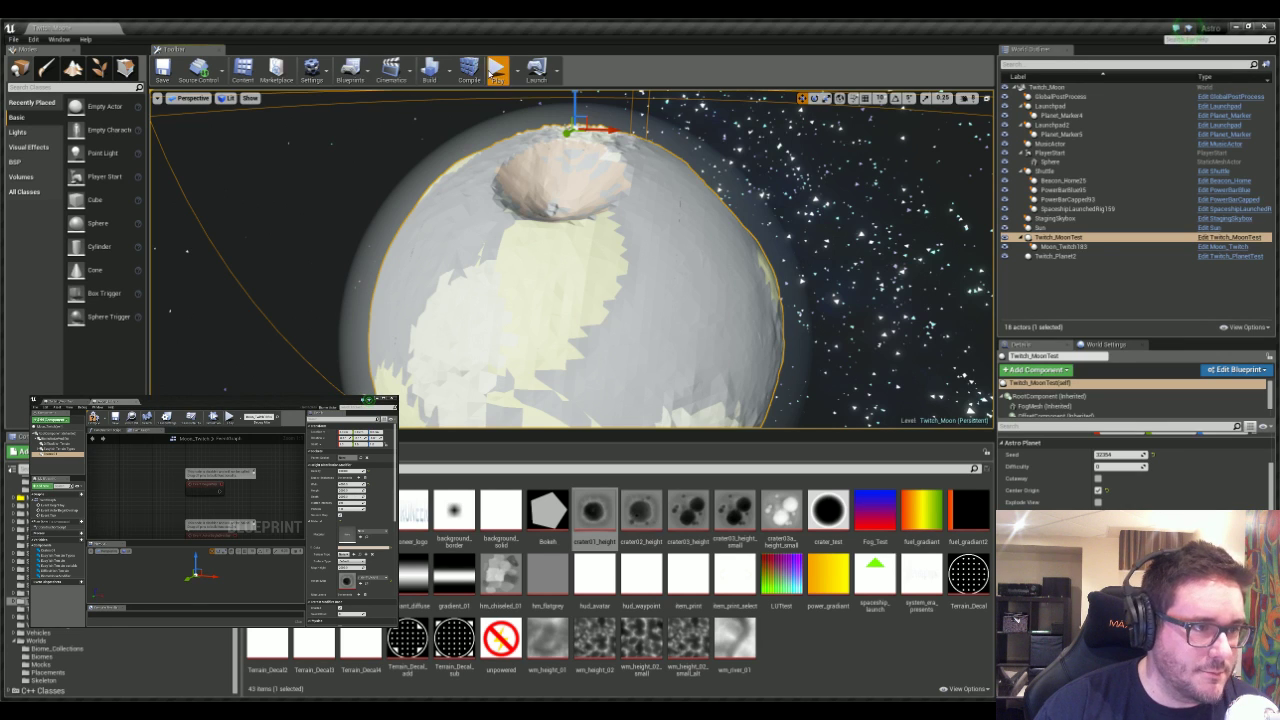
- Start a play test, run the astronaut from the launch pad toward the tan crater terrain, and switch to full screen
click(495, 70)
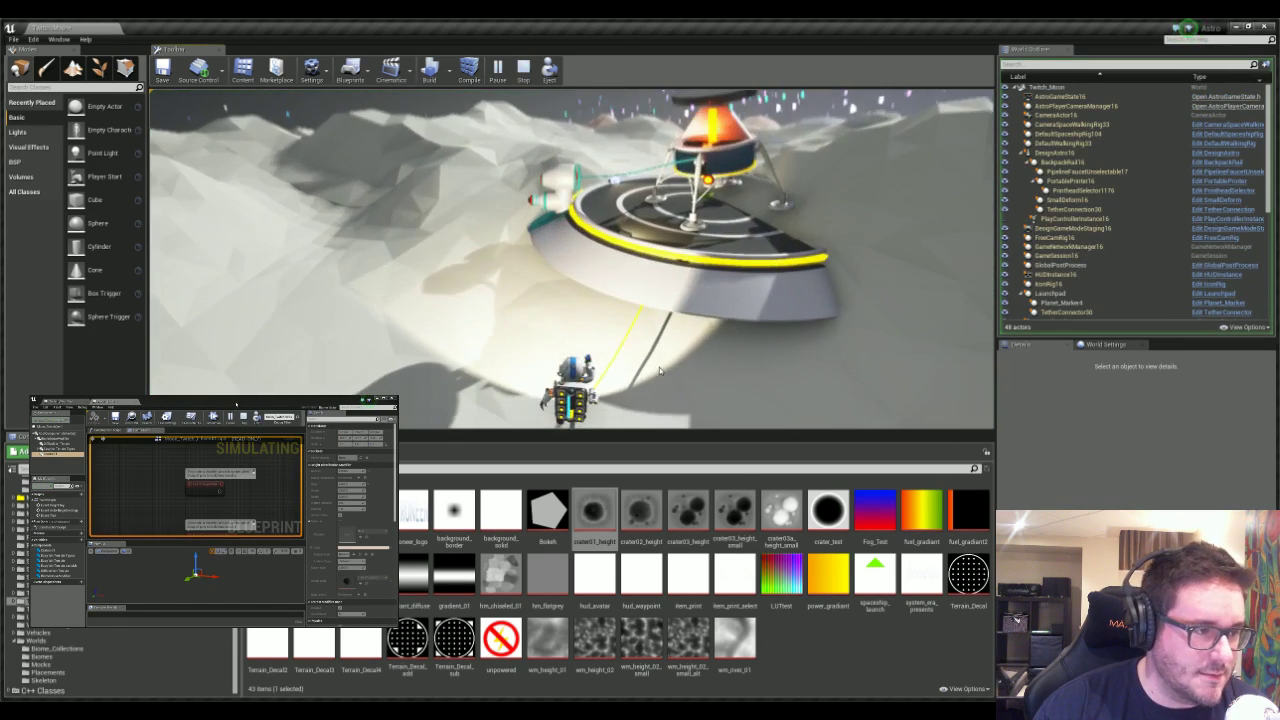
click(659, 371)
key(w)
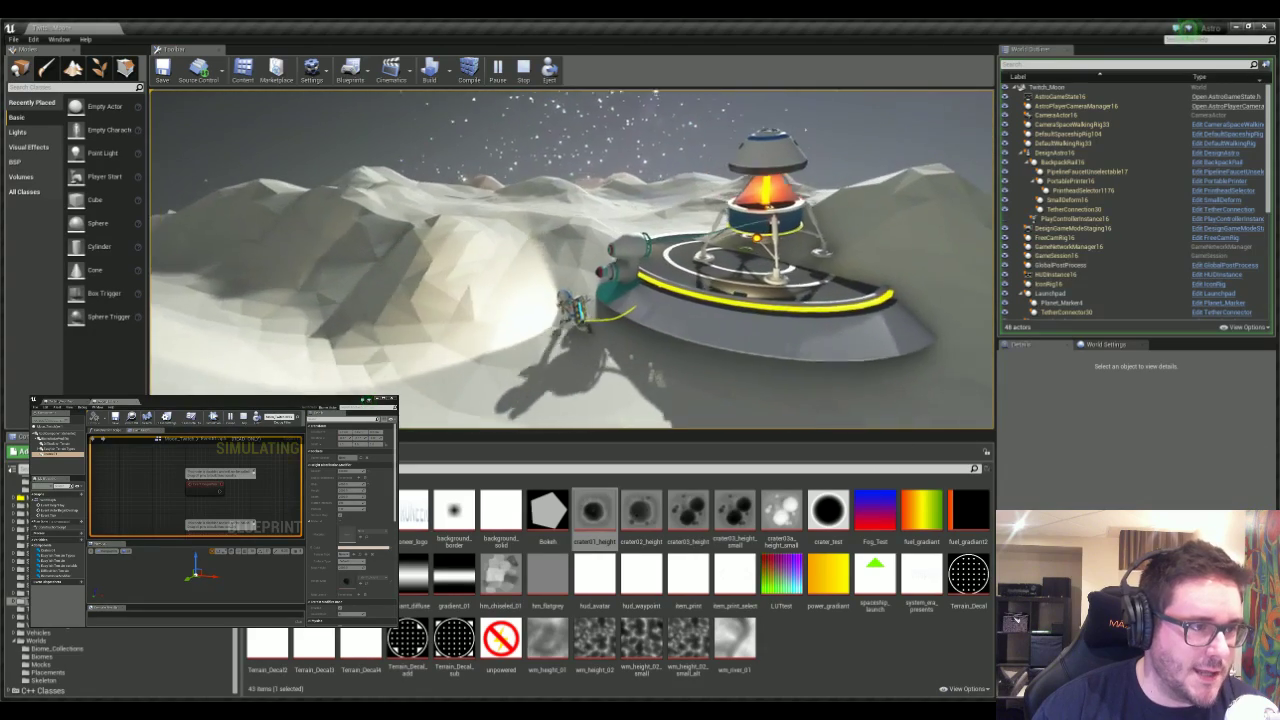
key(w)
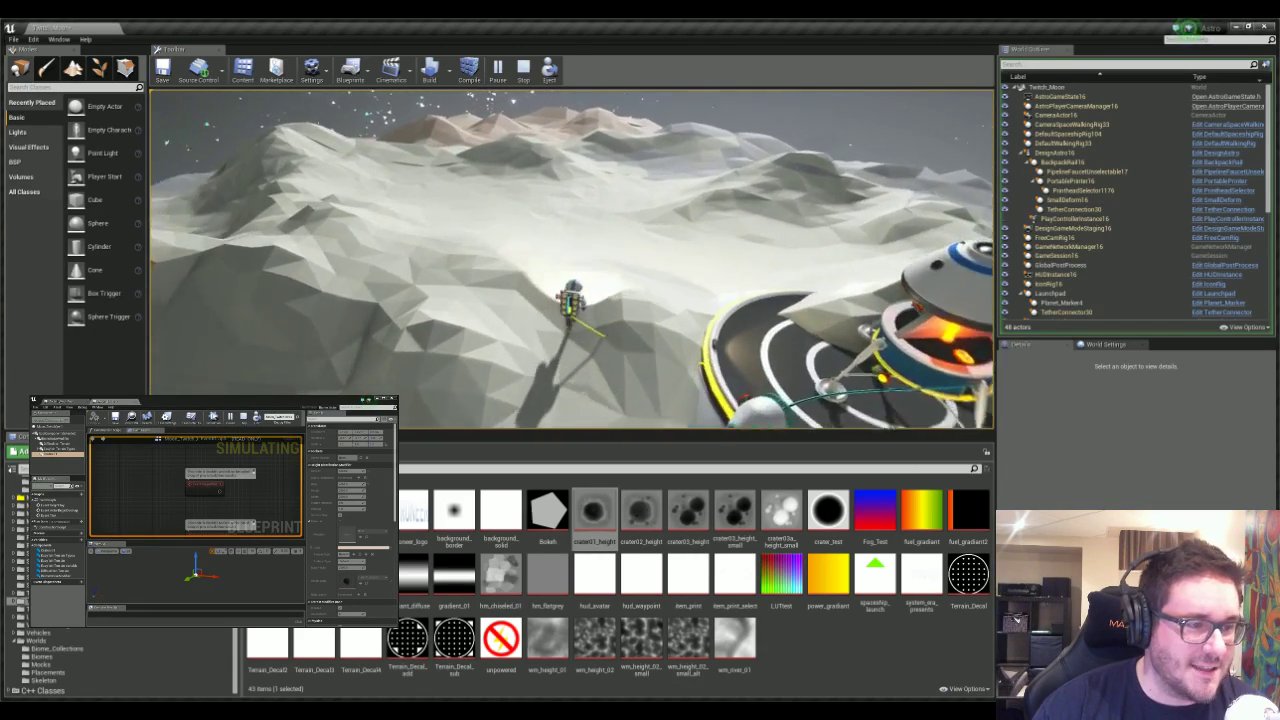
key(F11)
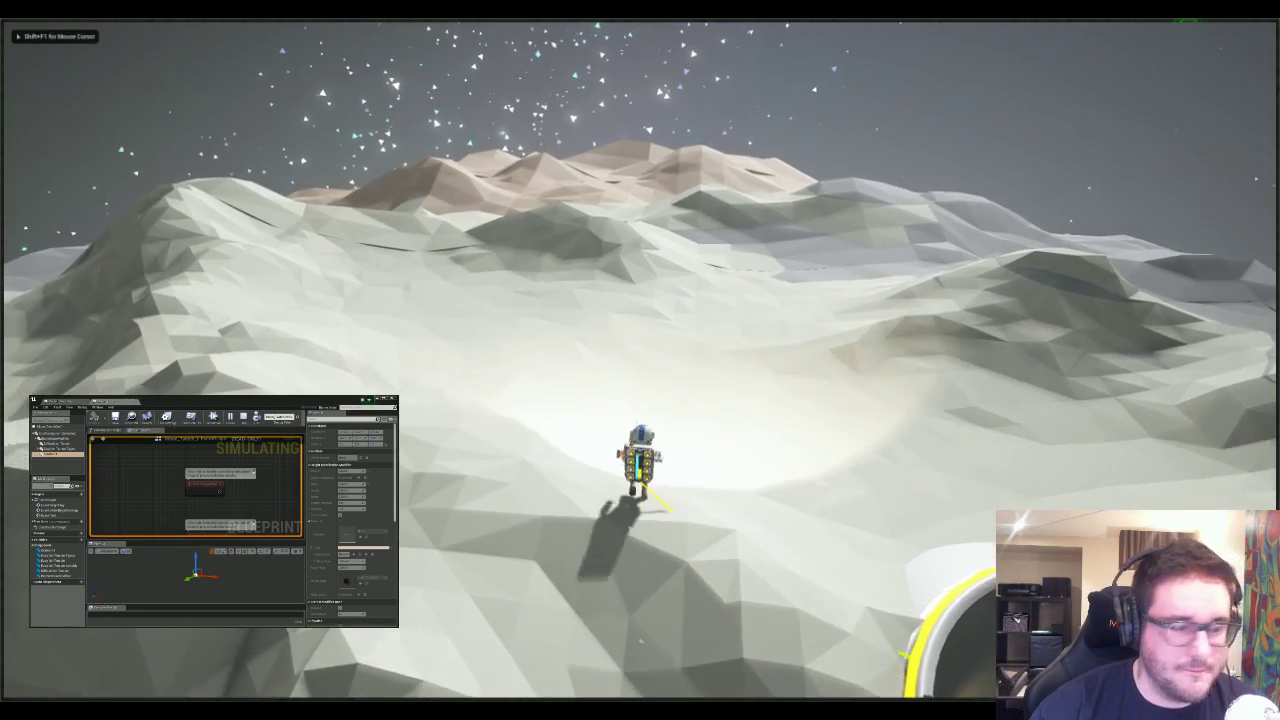
key(w)
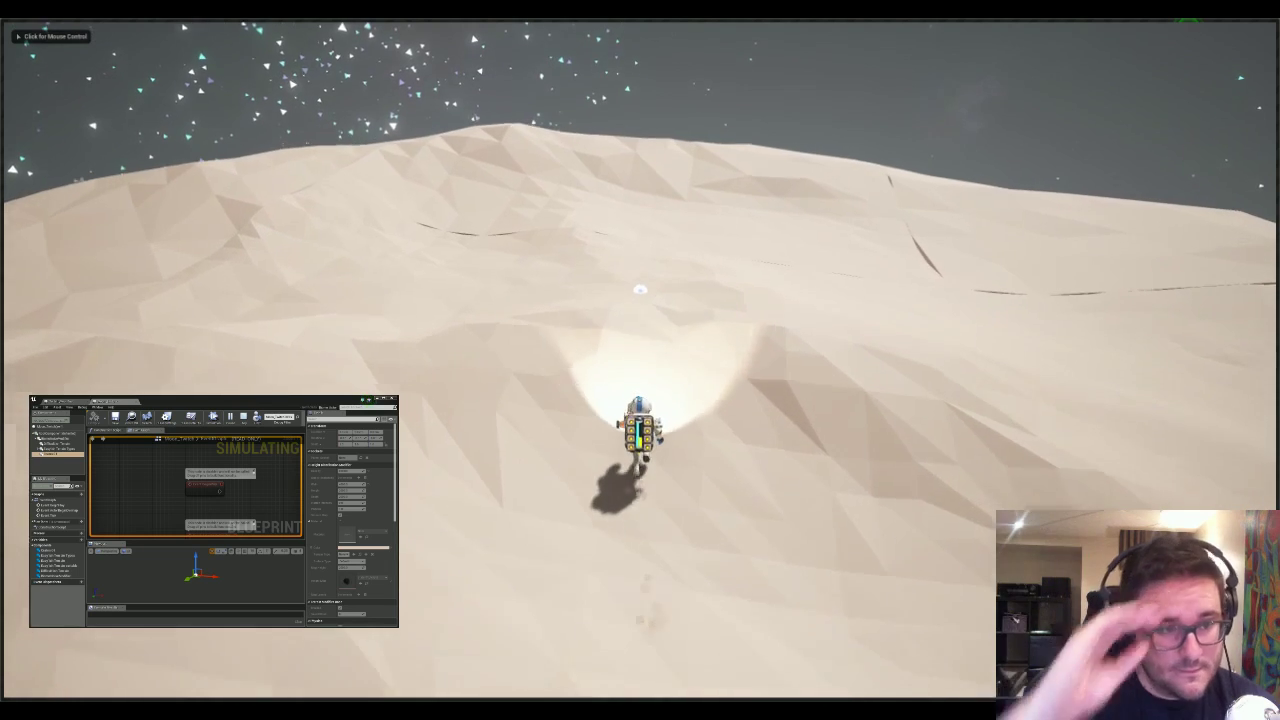
- Run the astronaut across the tan crater floor and look back toward the home beacon
right_drag(731, 277, 704, 263)
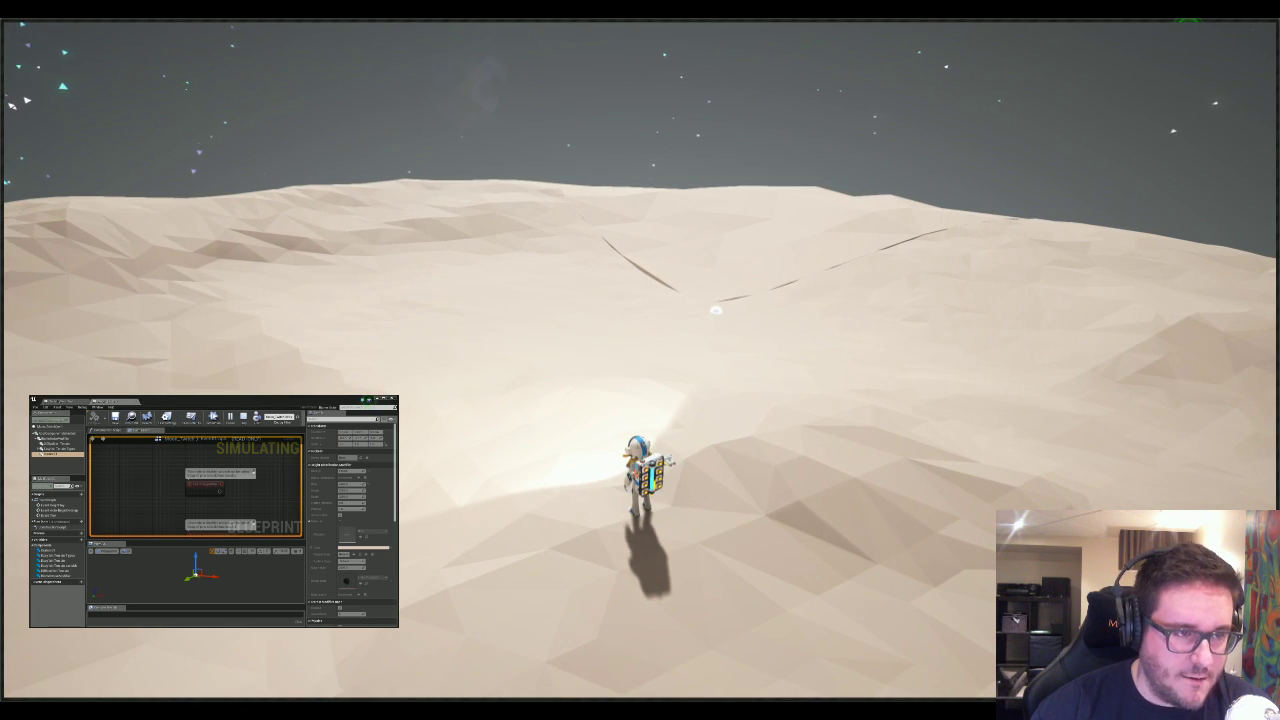
right_drag(738, 341, 734, 337)
right_drag(788, 368, 794, 371)
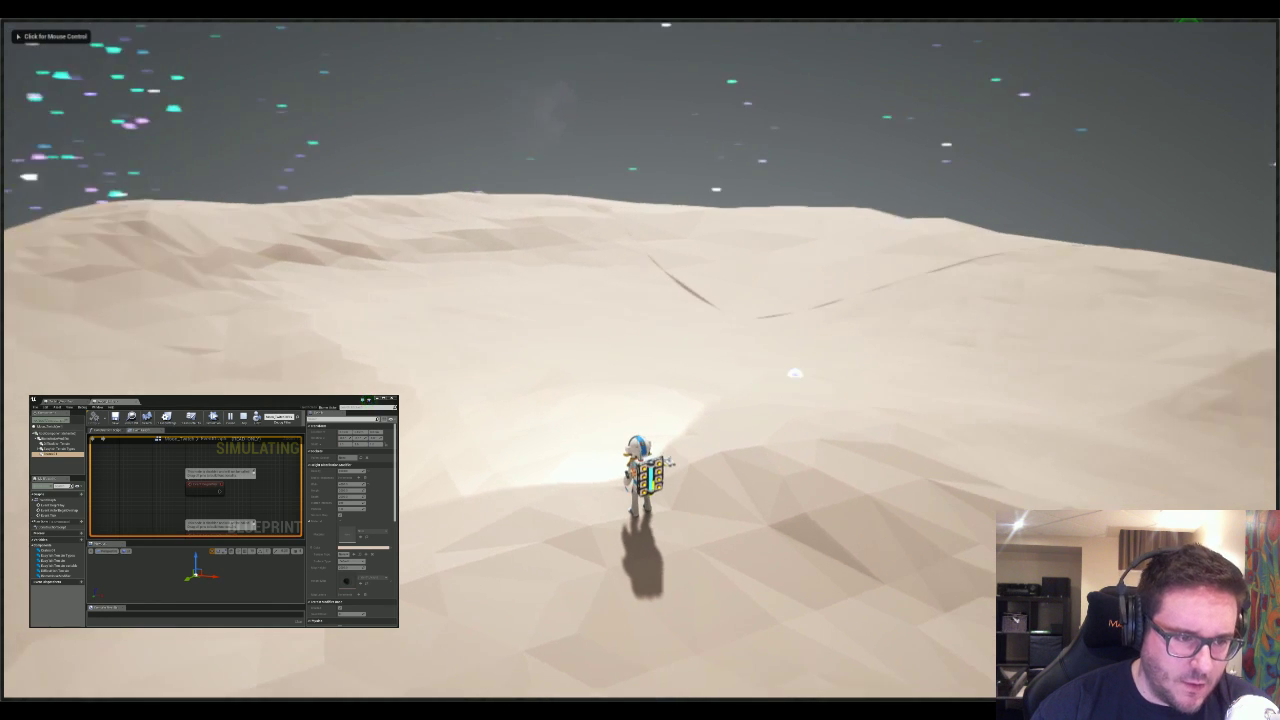
key(w)
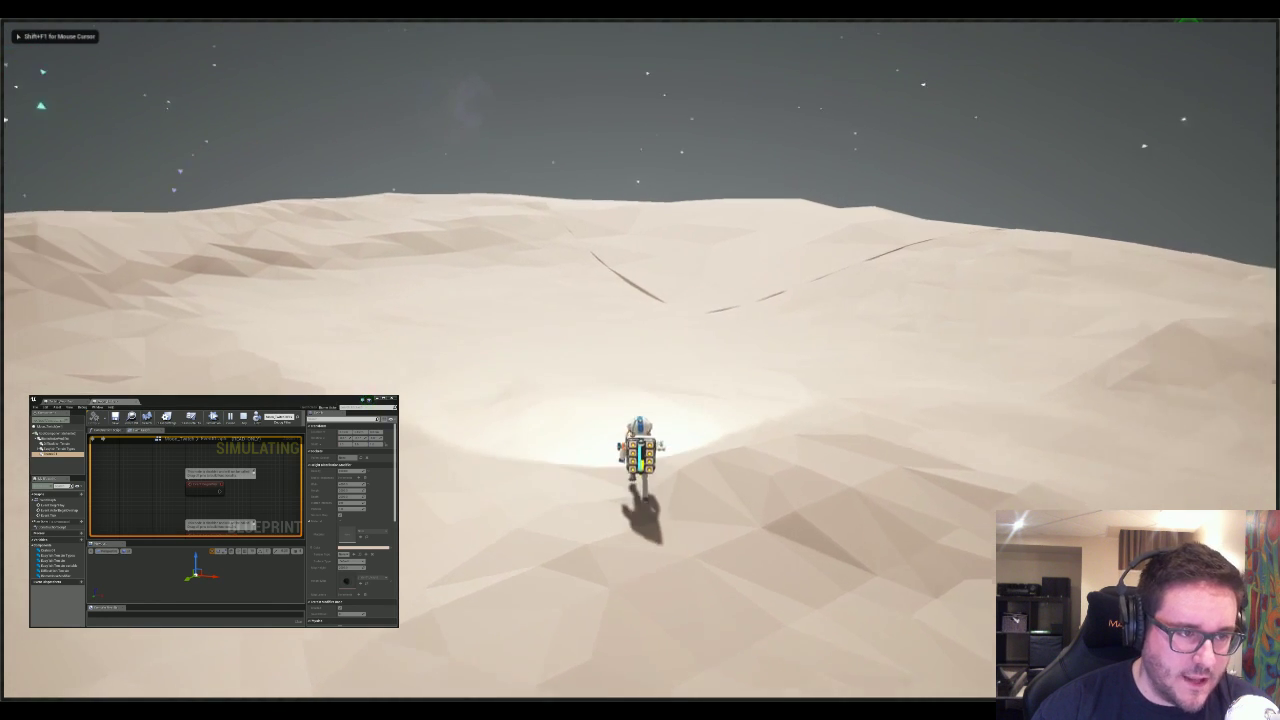
click(677, 260)
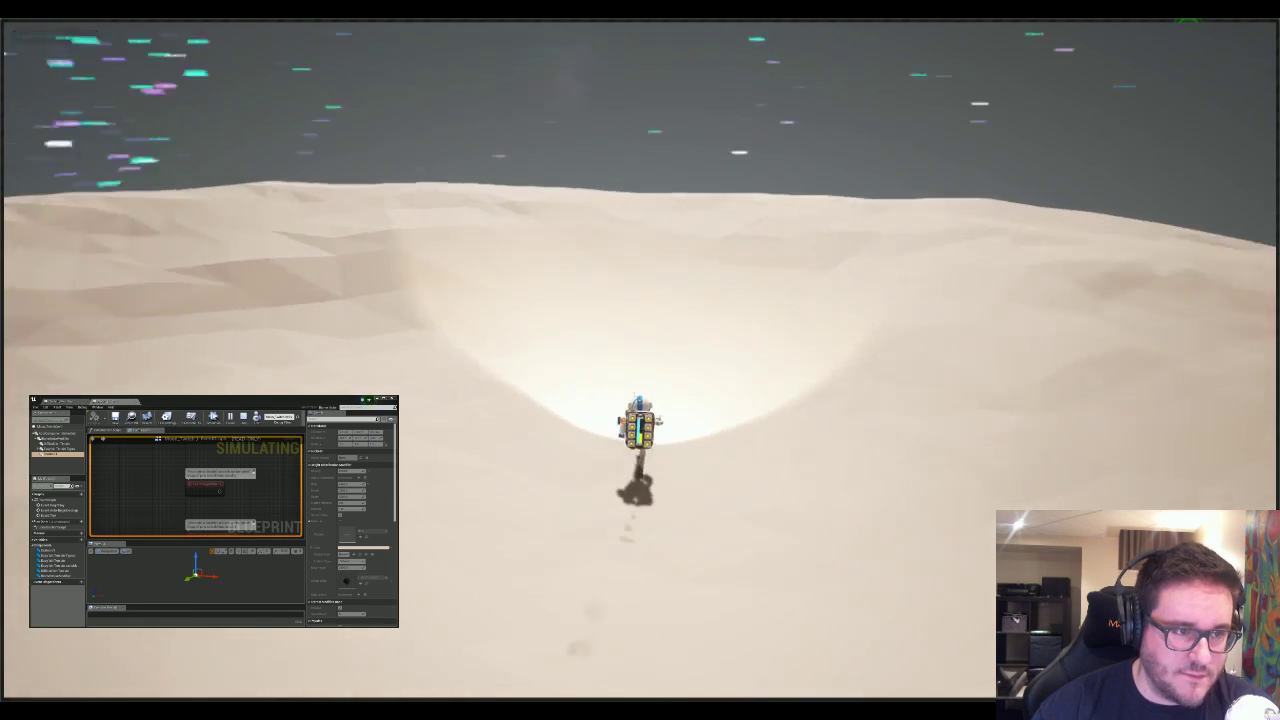
key(d)
key(shift+F1)
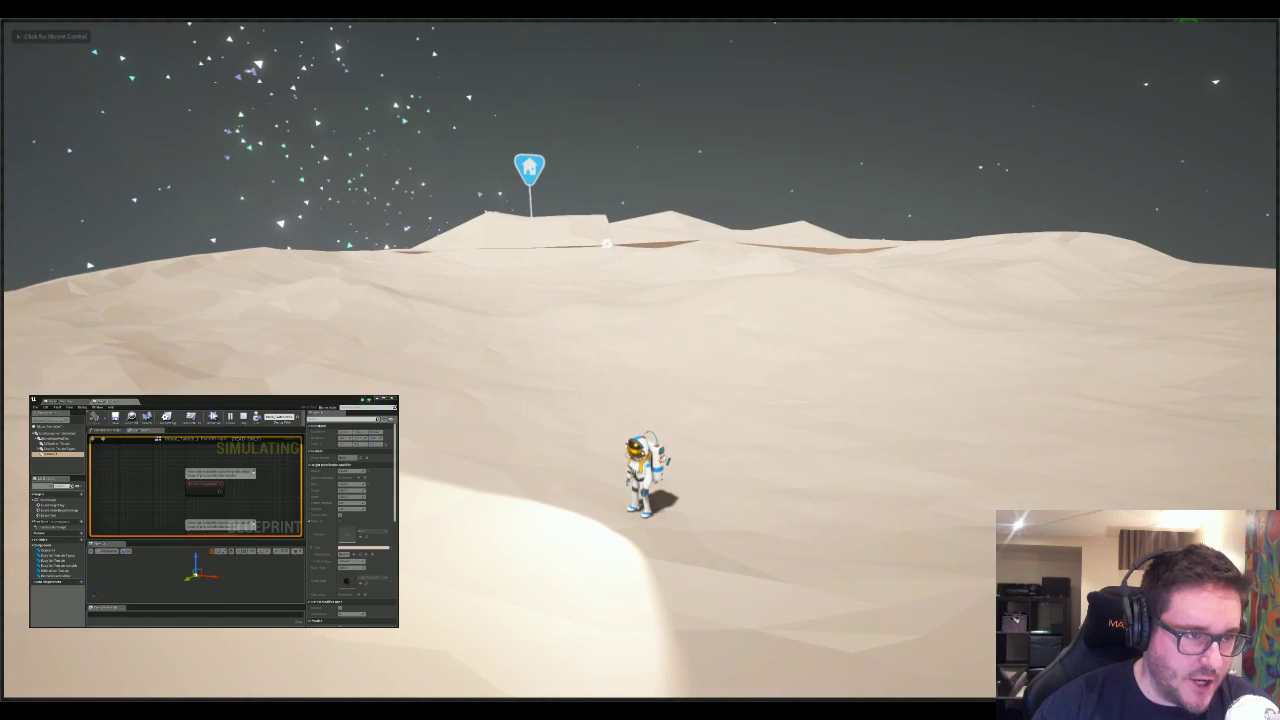
- Run the astronaut over the tan terrain toward the bordering green area and view the ridges there
click(640, 360)
key(w)
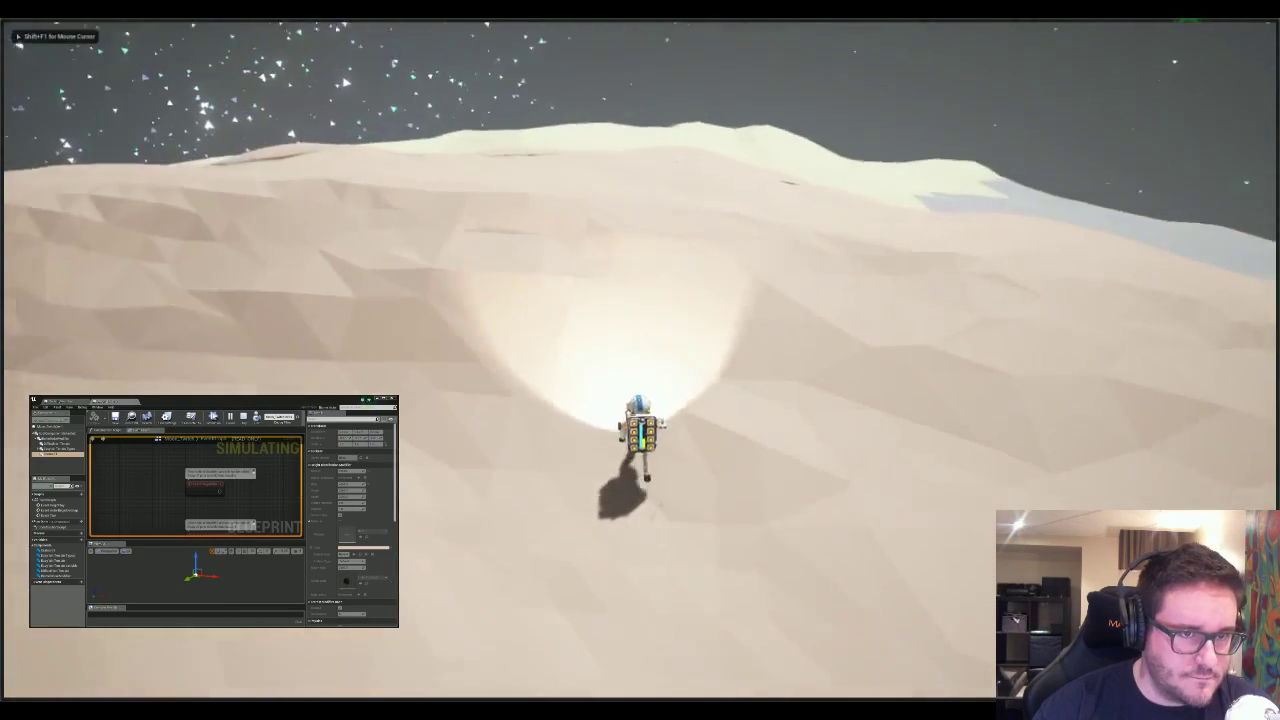
key(w)
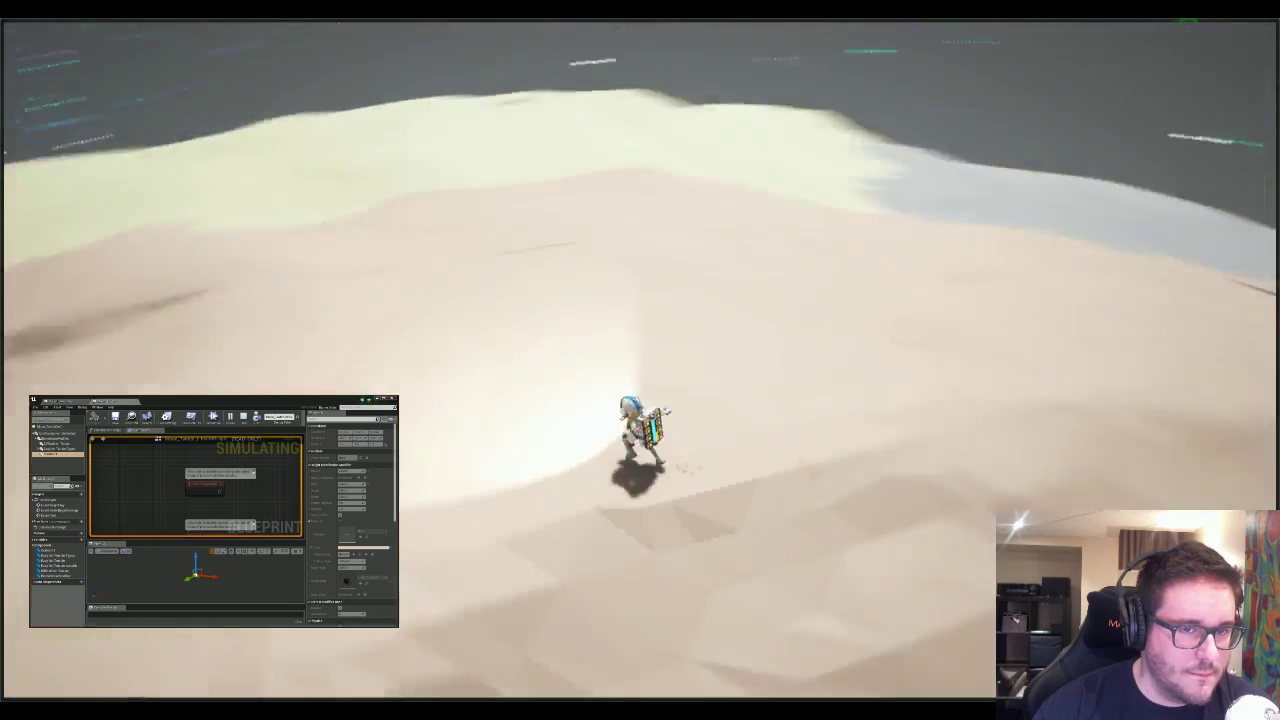
key(shift+F1)
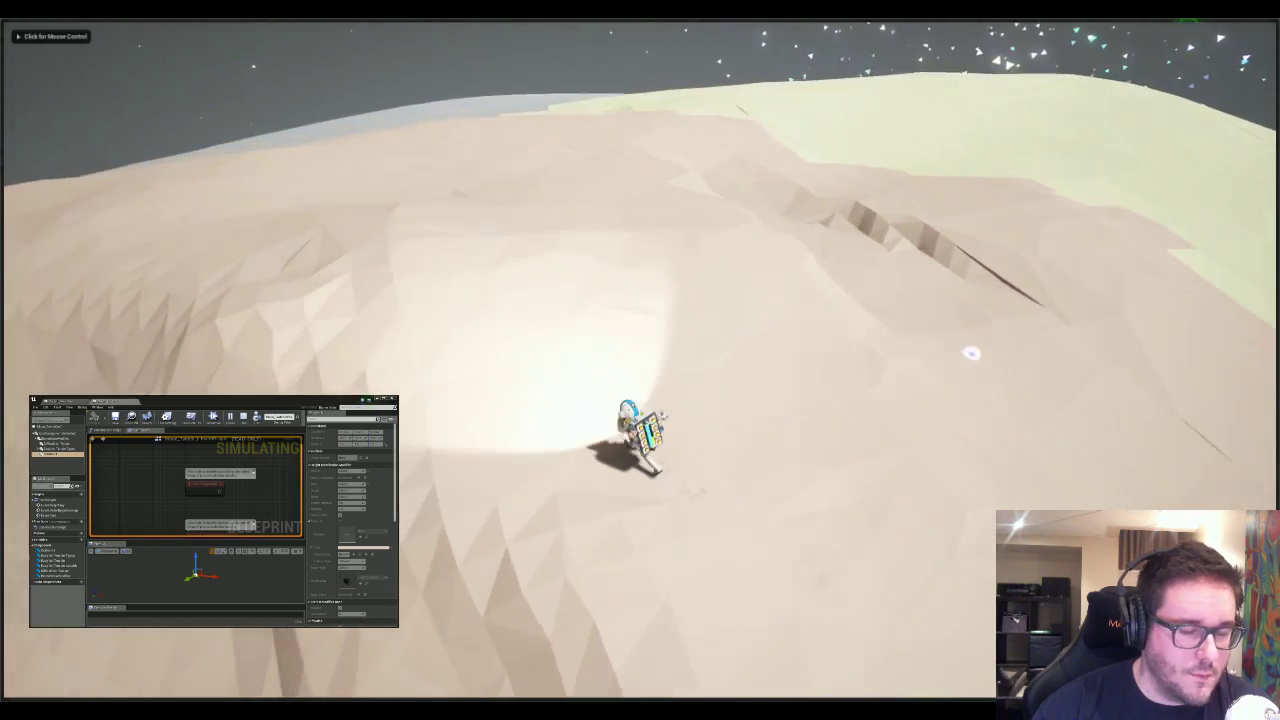
- Show the in-game debug menu, view the whole crater area from high above, and end the full-screen play test
key(Tab)
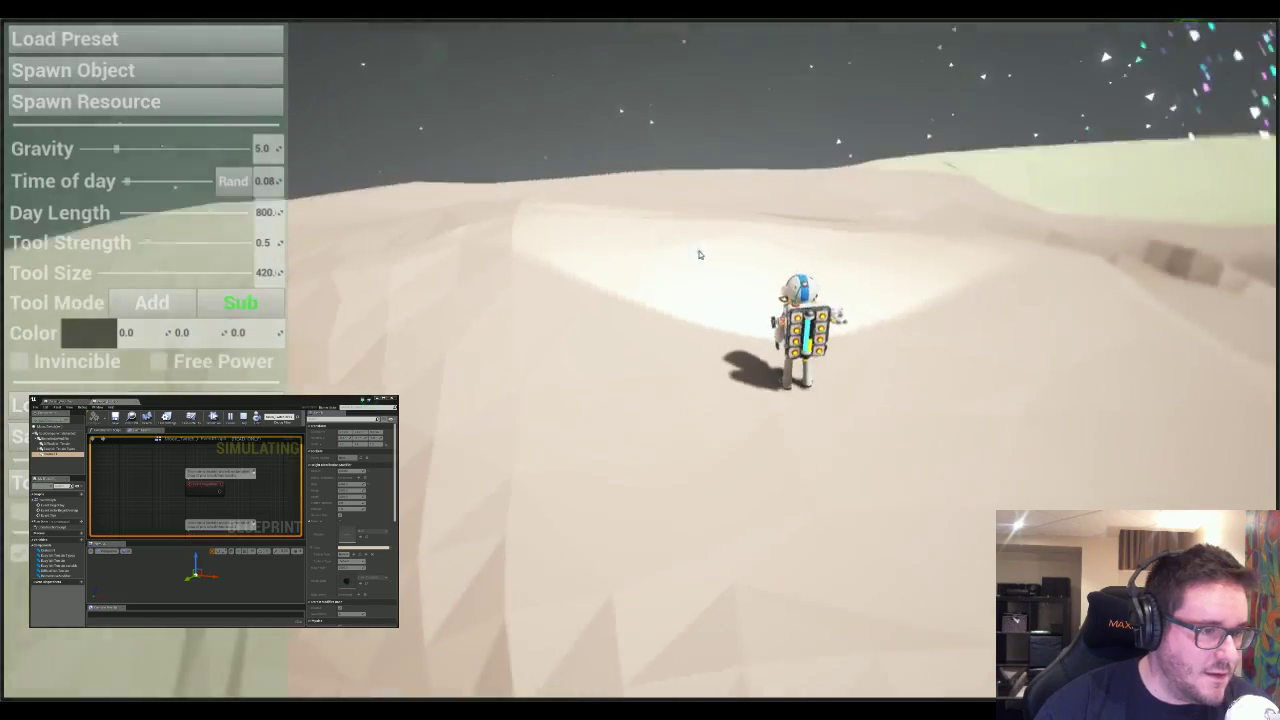
right_drag(697, 251, 490, 255)
scroll(697, 251, down, 3)
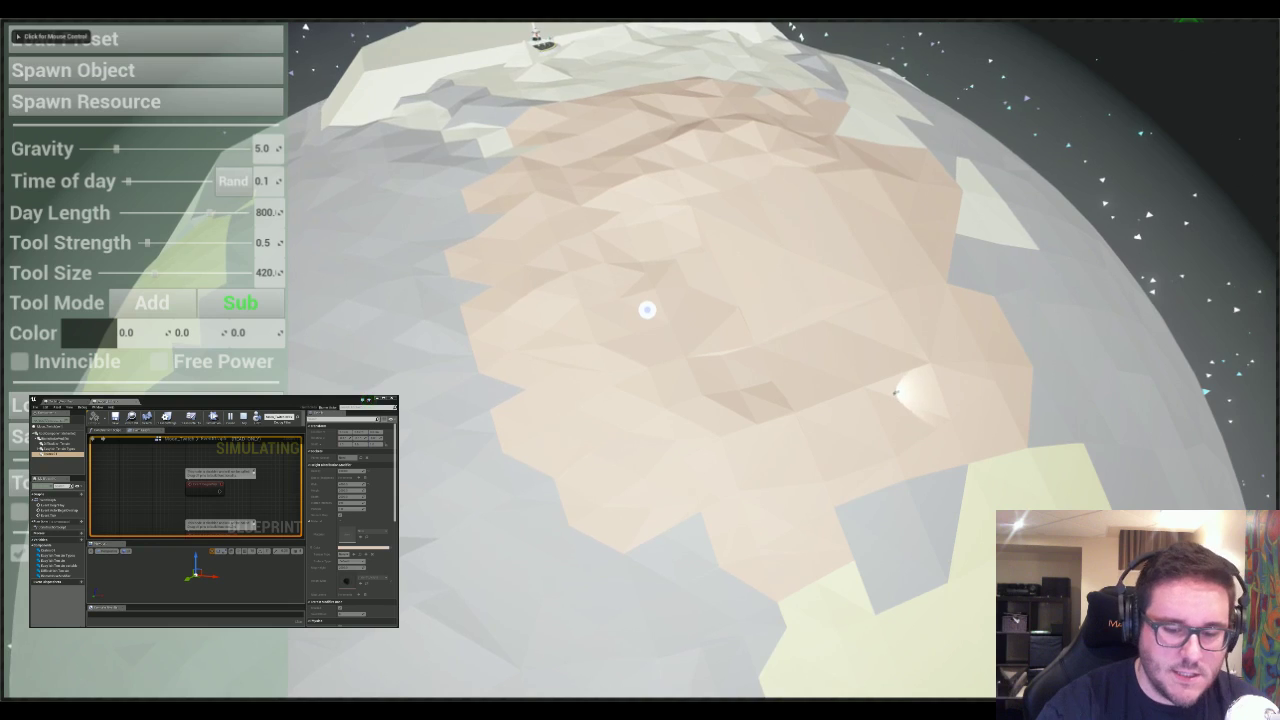
key(F11)
click(523, 68)
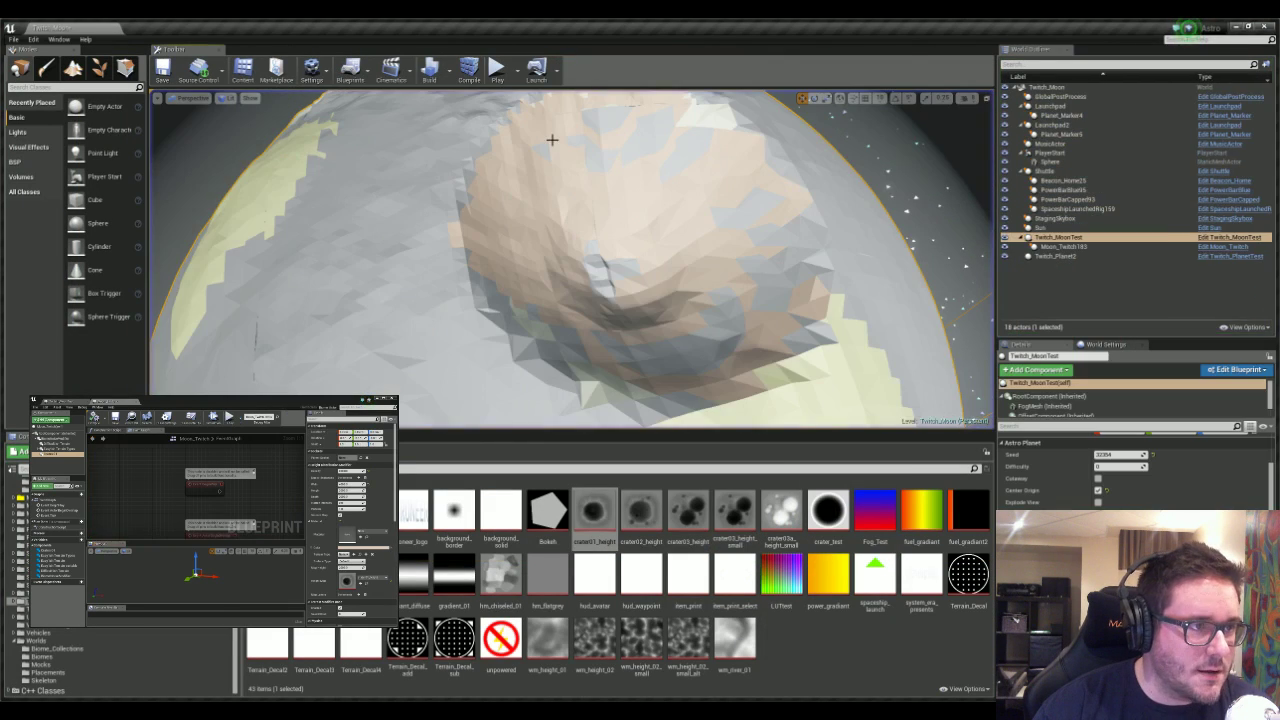
- Bring the editor view down beside the crater's outer wall and start another play test
right_drag(554, 140, 542, 99)
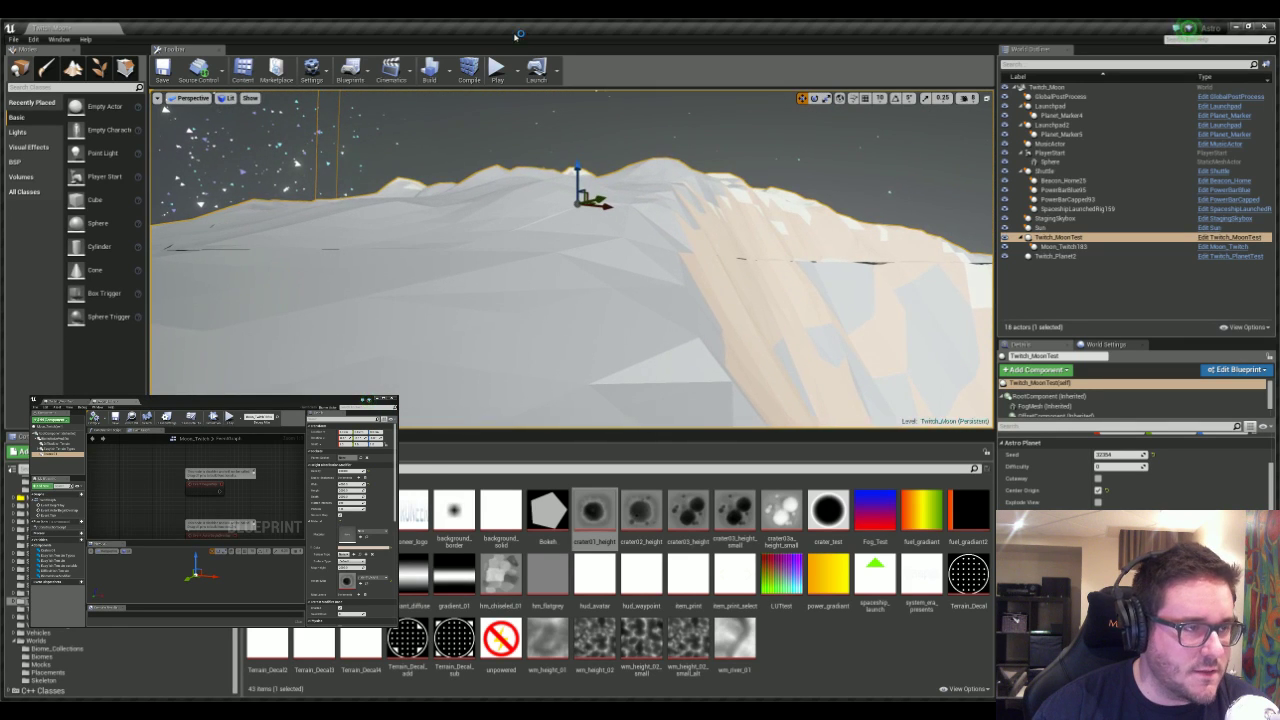
click(519, 80)
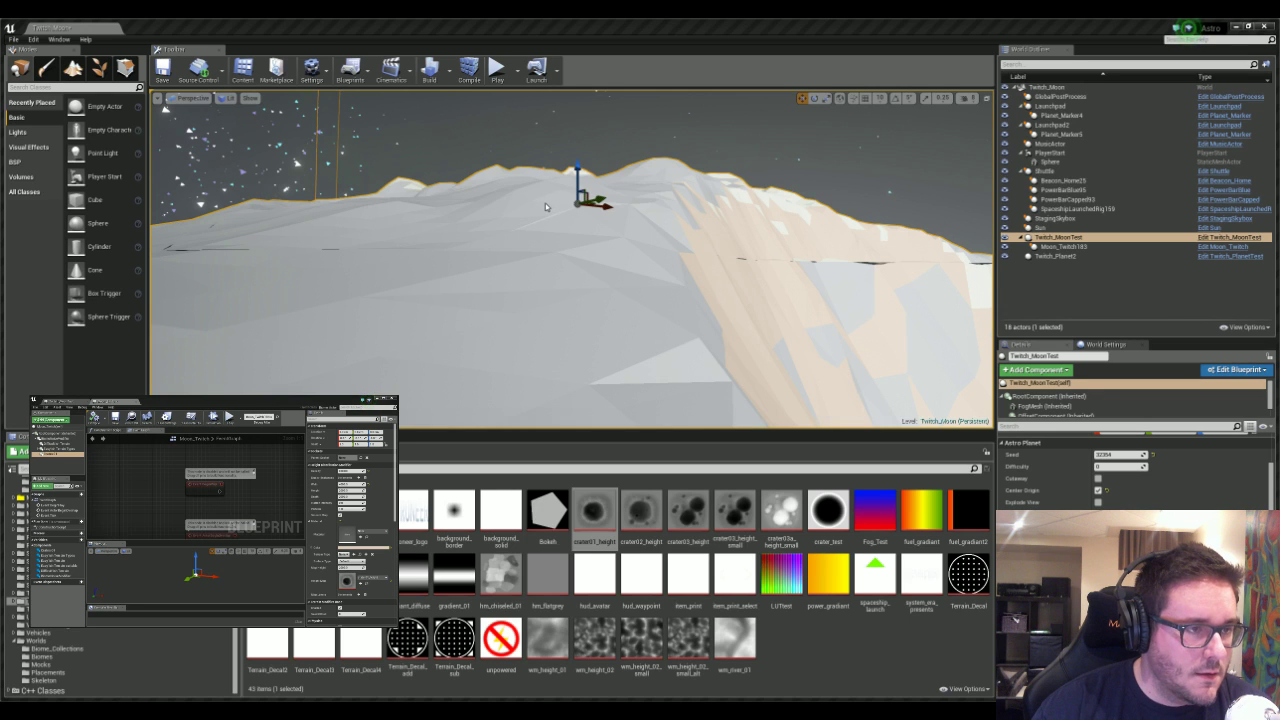
click(580, 28)
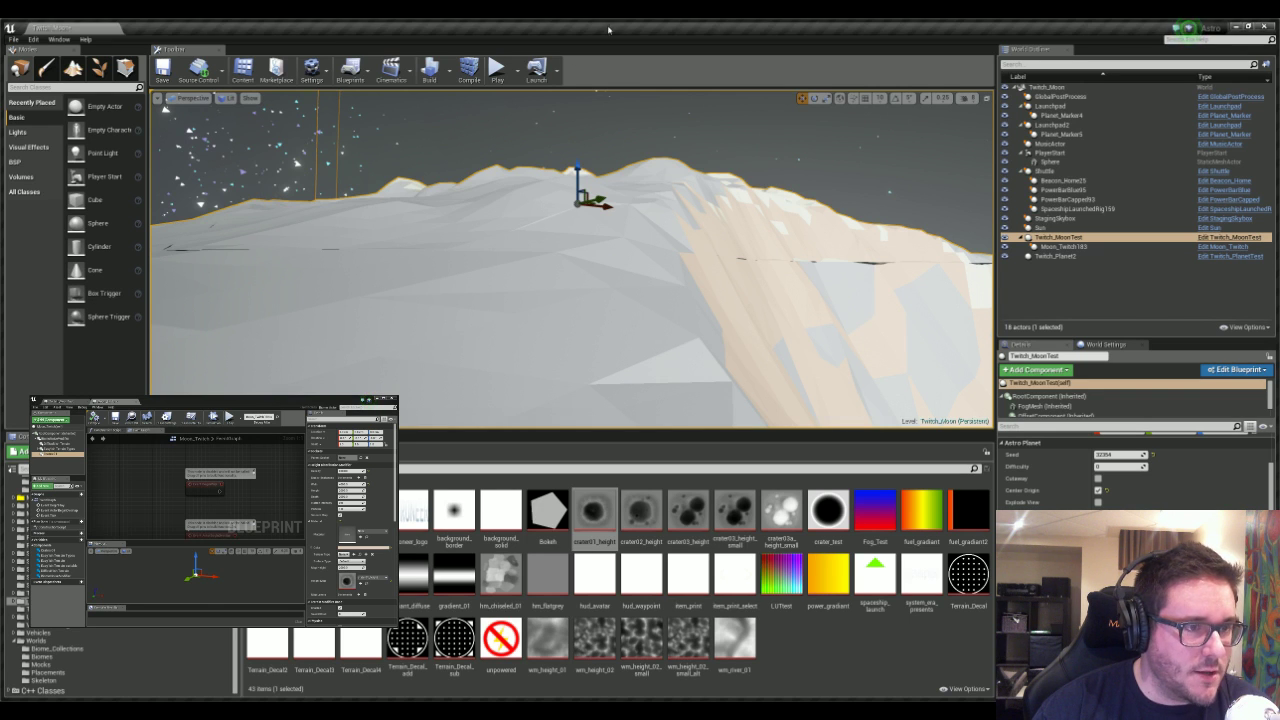
right_drag(610, 200, 740, 290)
right_drag(572, 258, 536, 180)
click(517, 81)
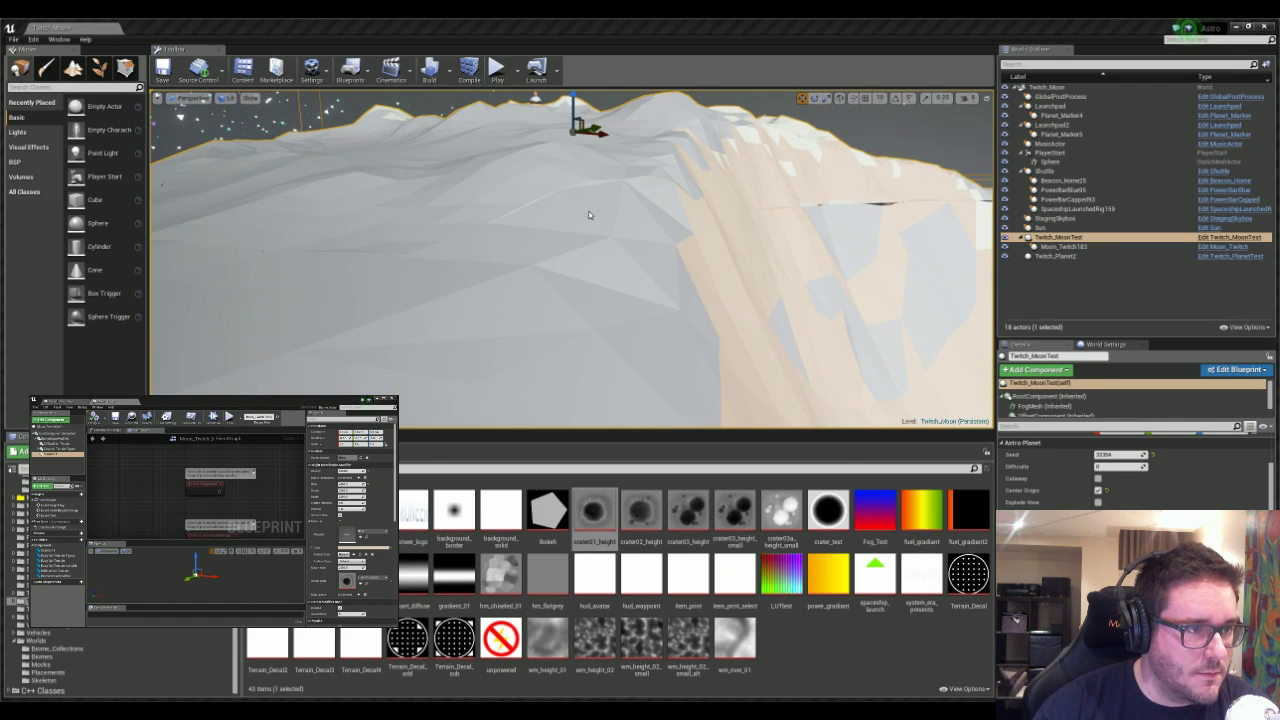
click(499, 72)
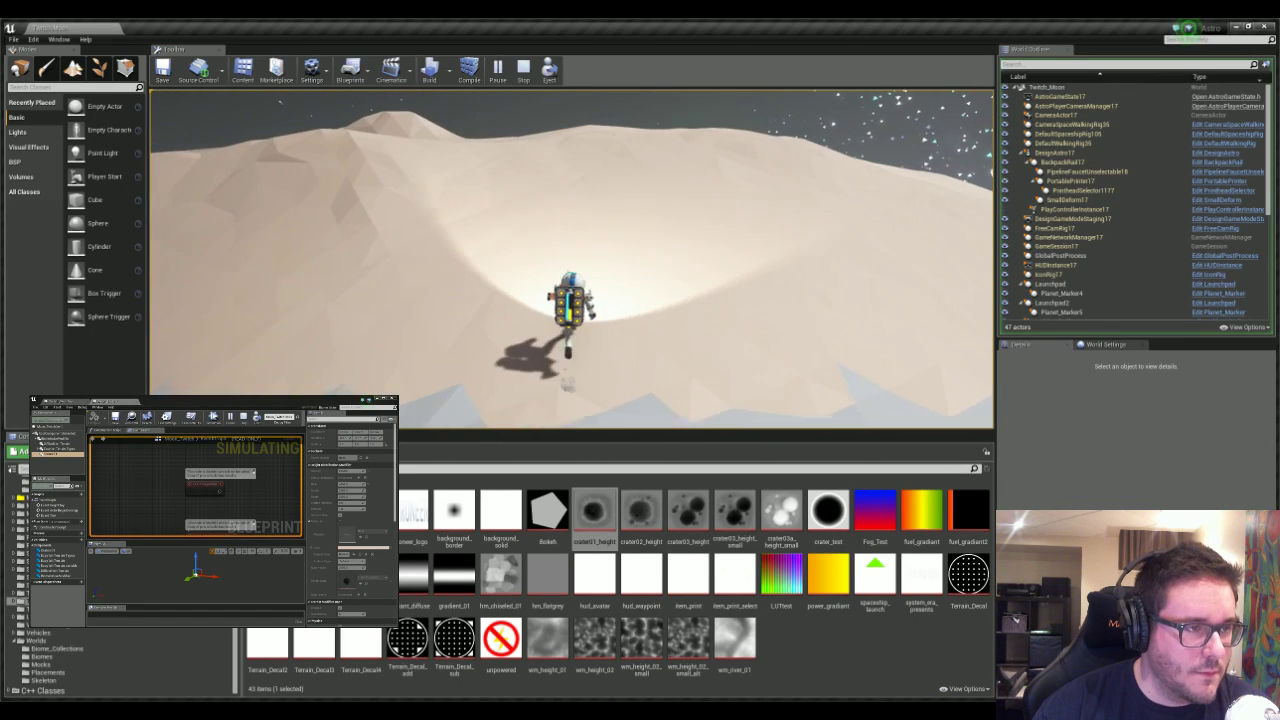
- Run the astronaut up the crater's outer slope toward the peak on the rim
key(w)
key(d)
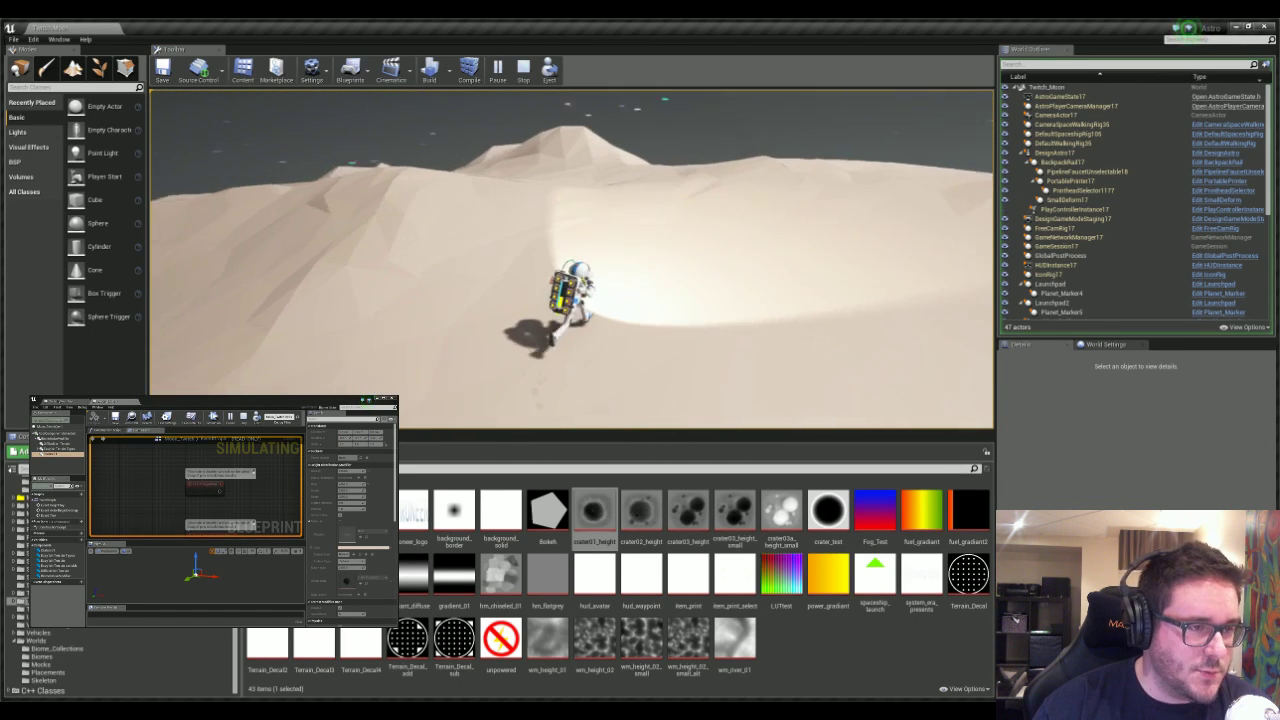
key(w)
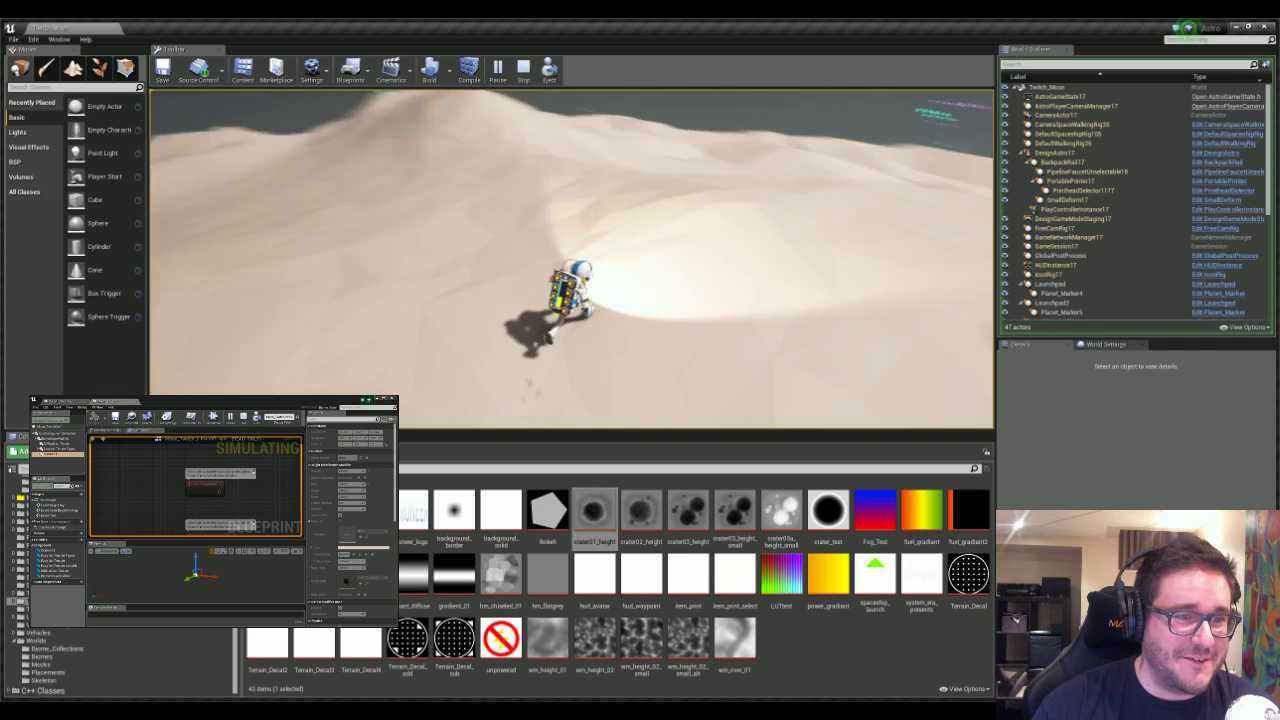
key(w)
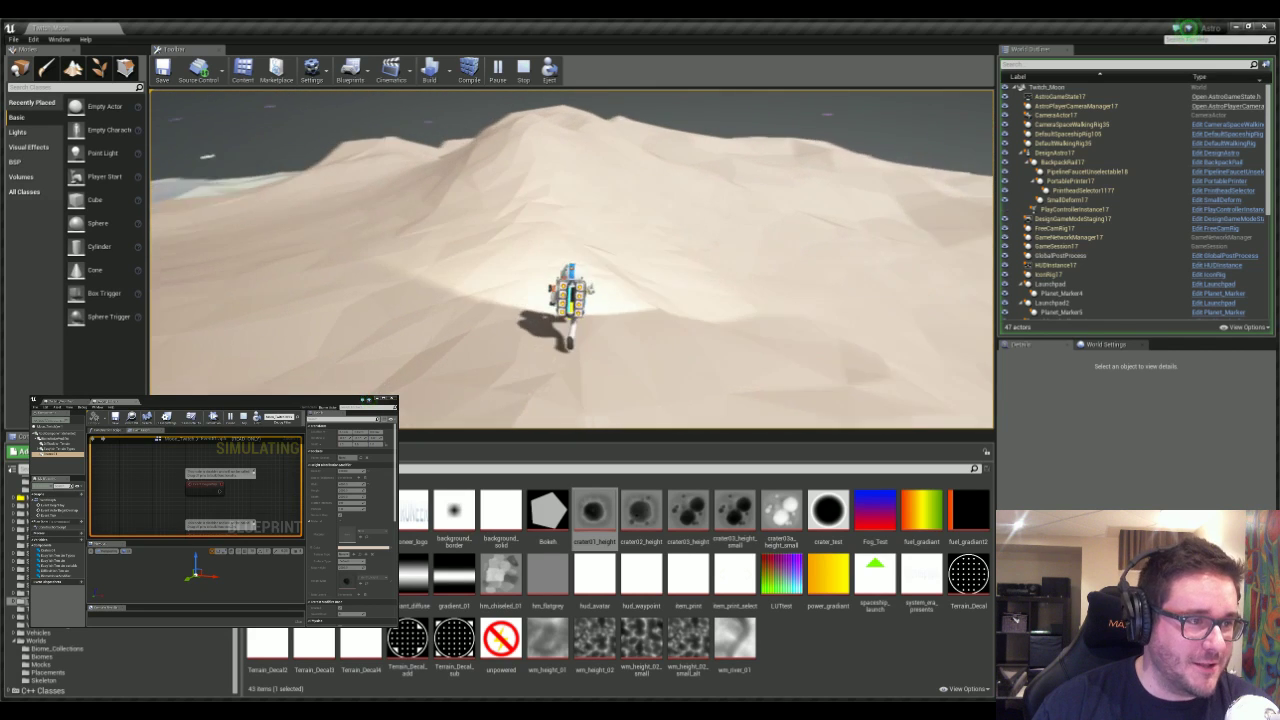
key(w)
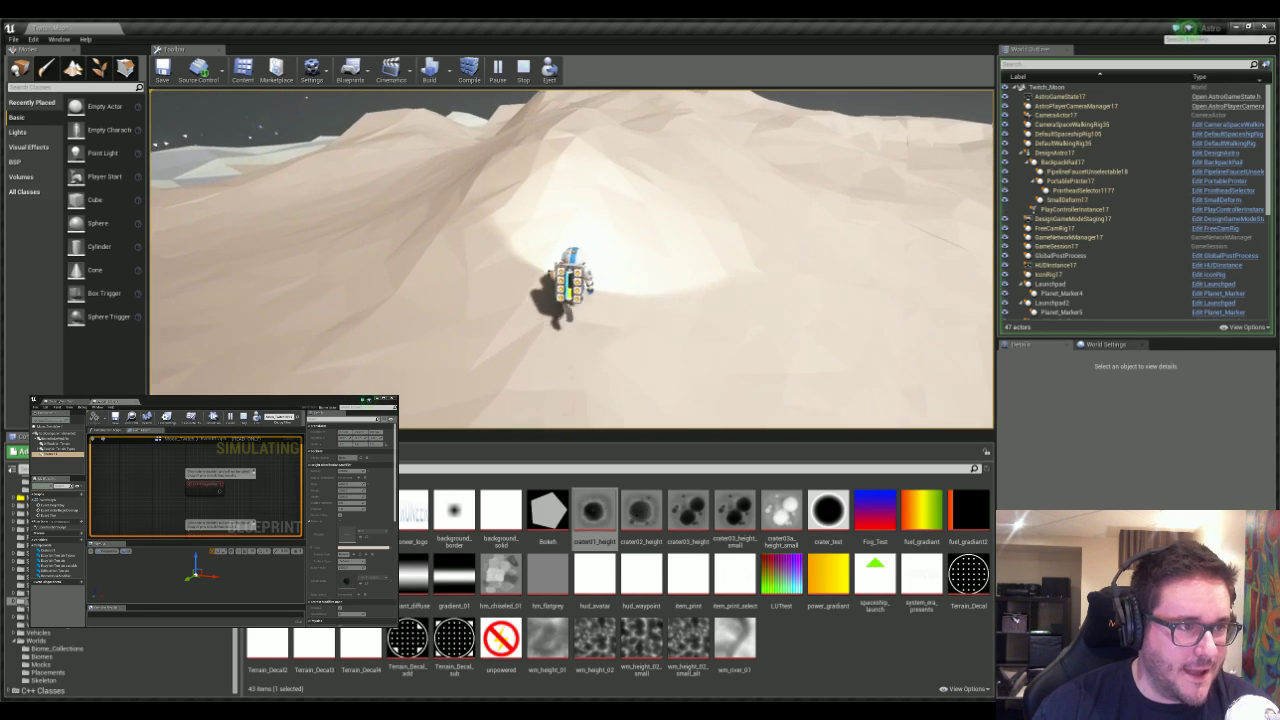
- Walk the astronaut up the tan slope and end the play session
key(w)
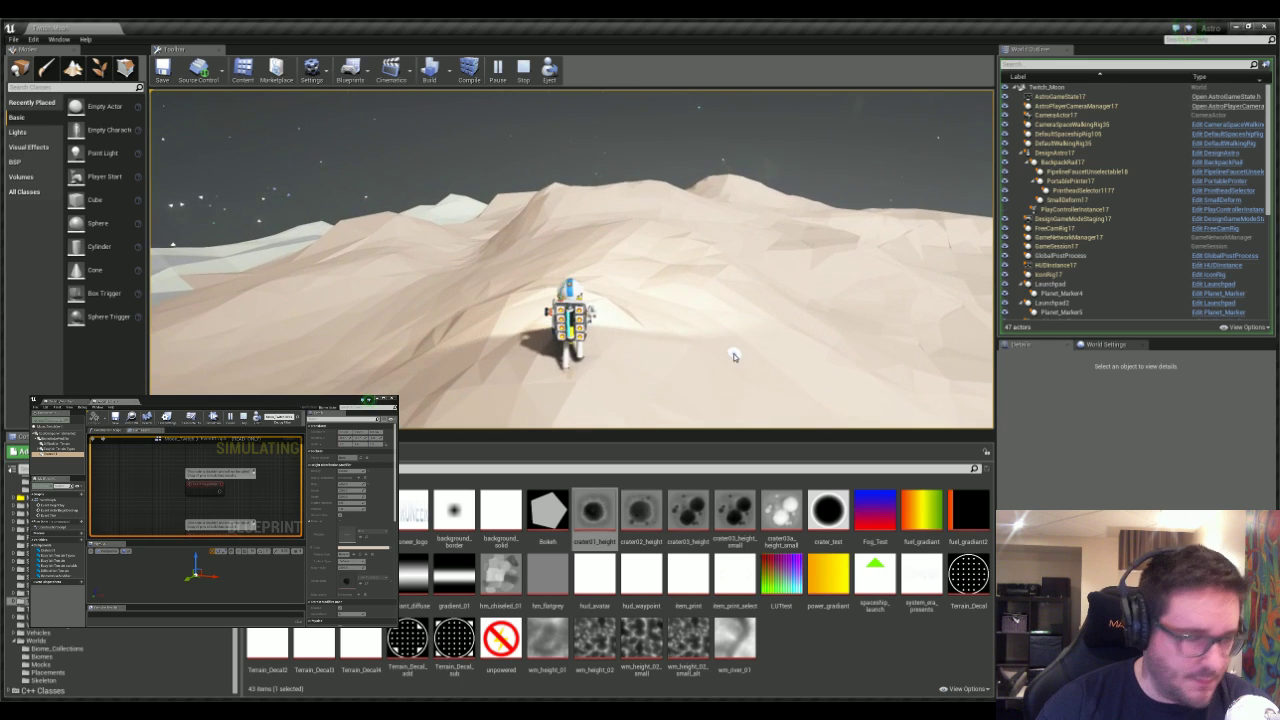
key(w)
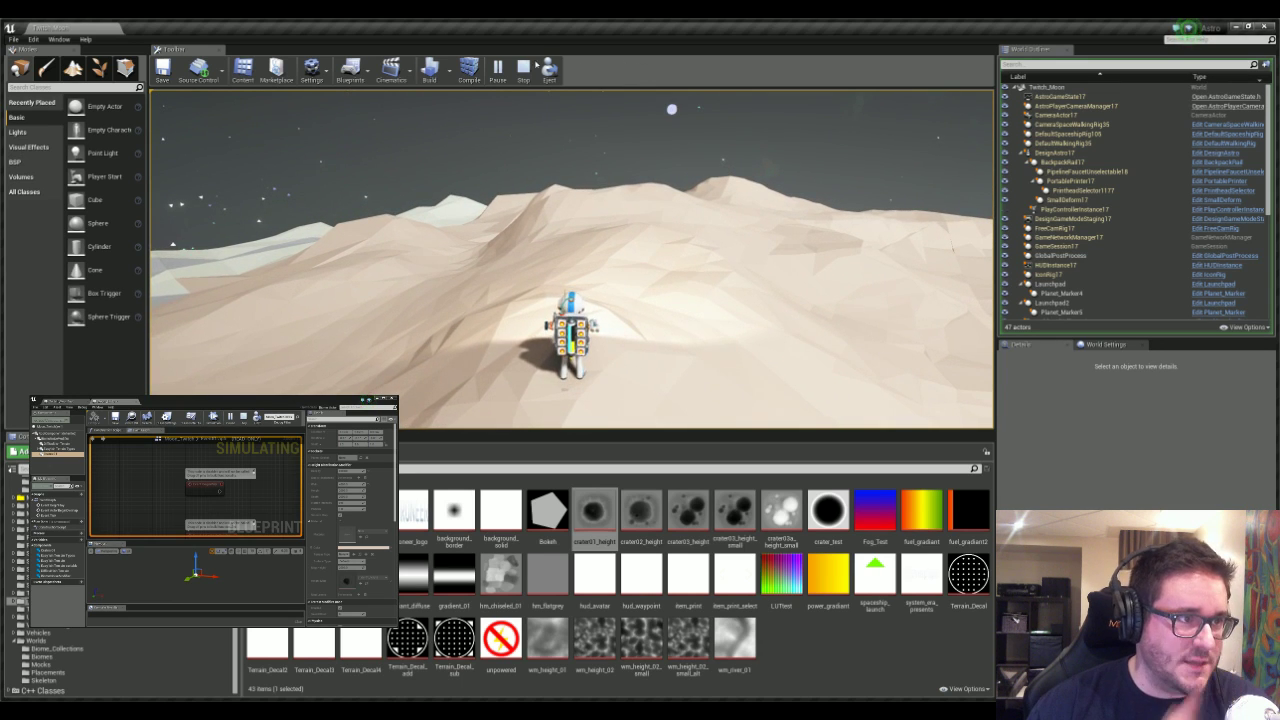
click(523, 67)
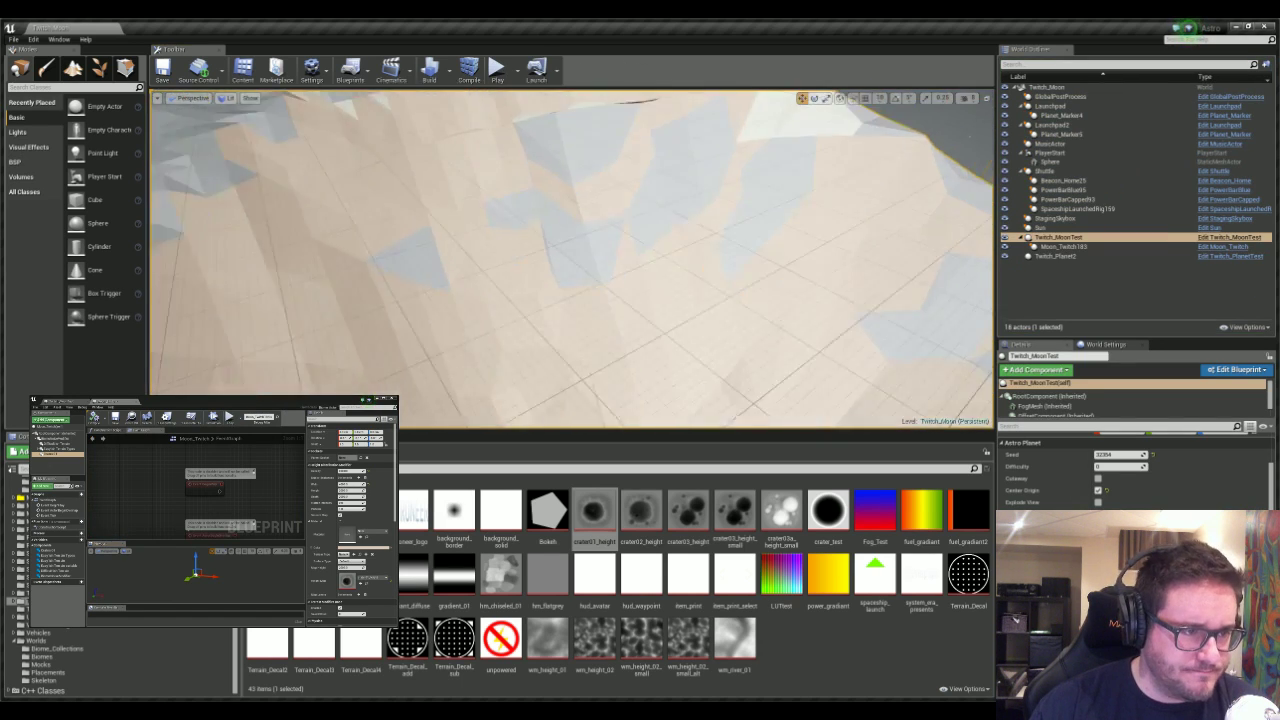
- Examine the large tan crater on Twitch_MoonTest from above the moon's surface in the level viewport
key(s)
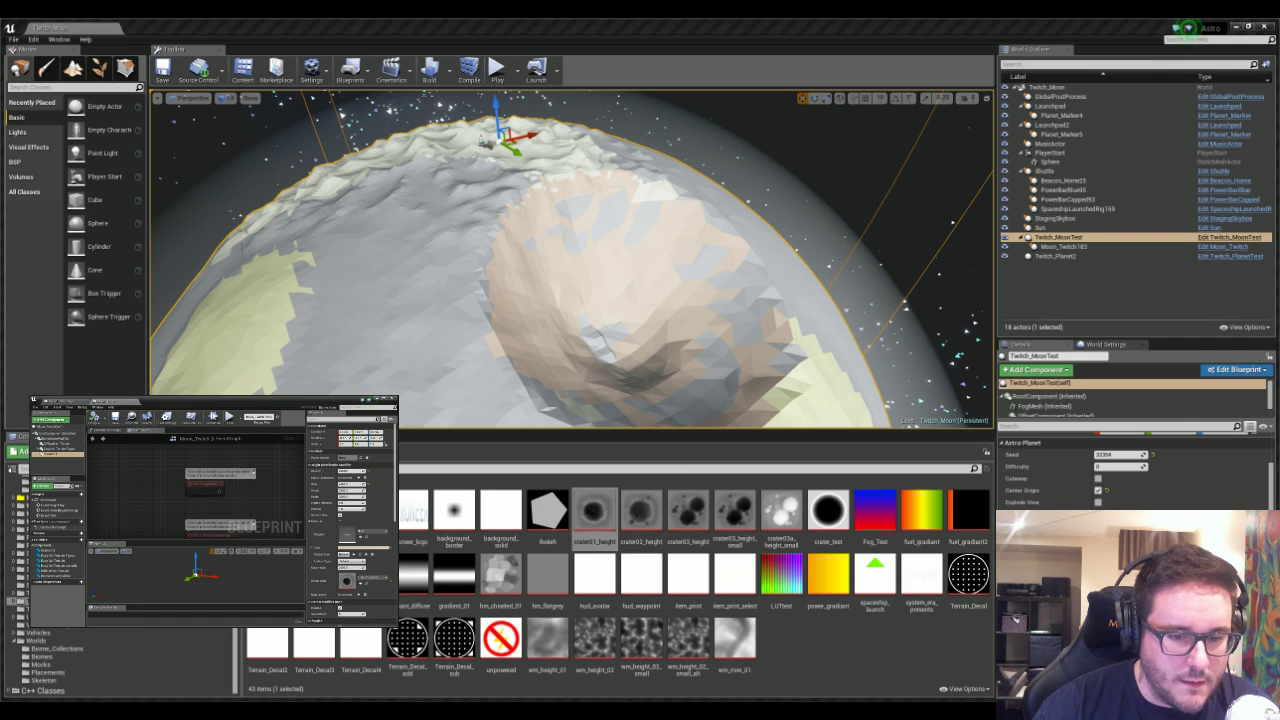
right_drag(628, 377, 612, 372)
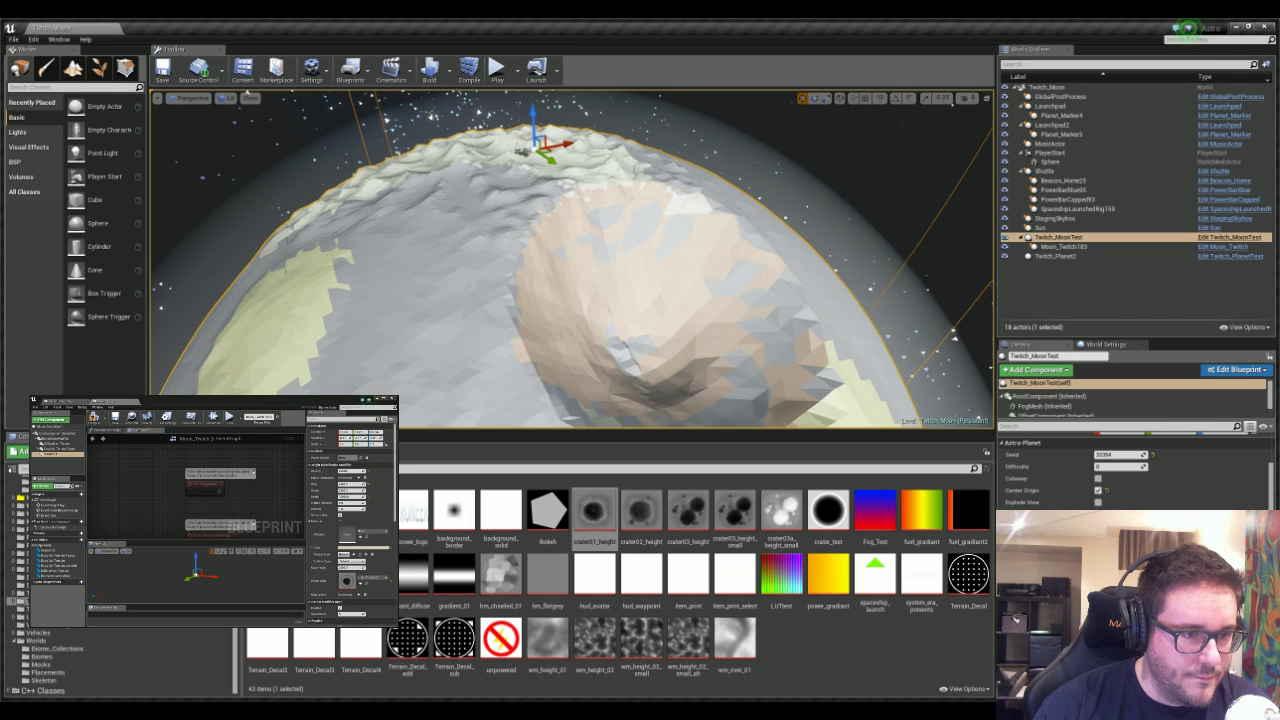
right_drag(675, 325, 599, 228)
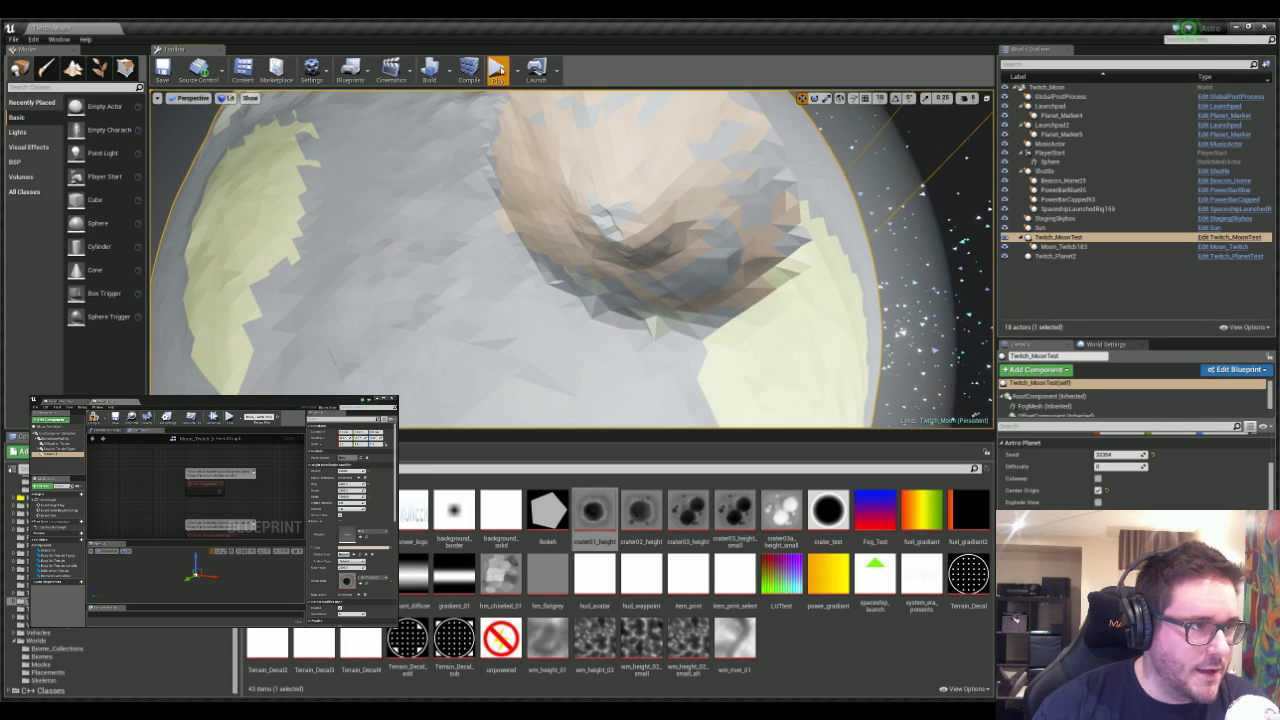
- Start and stop a play session, restart it, and show the game view full screen
click(499, 70)
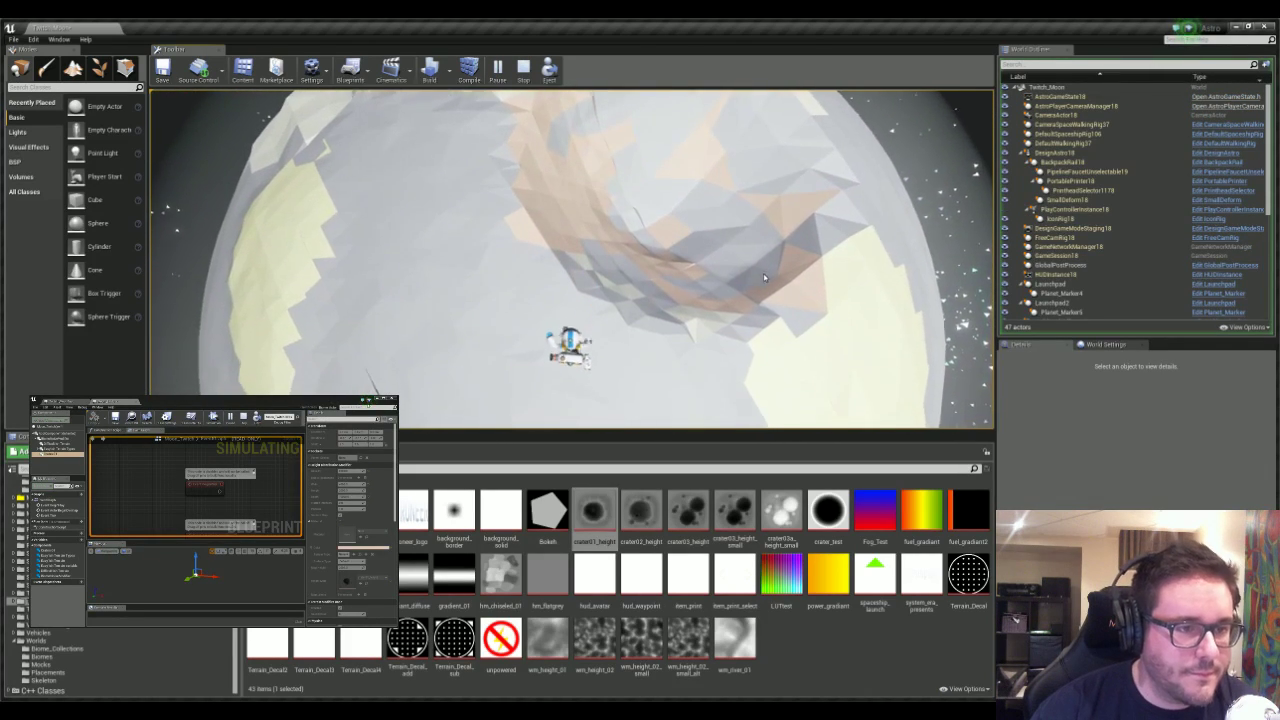
click(521, 70)
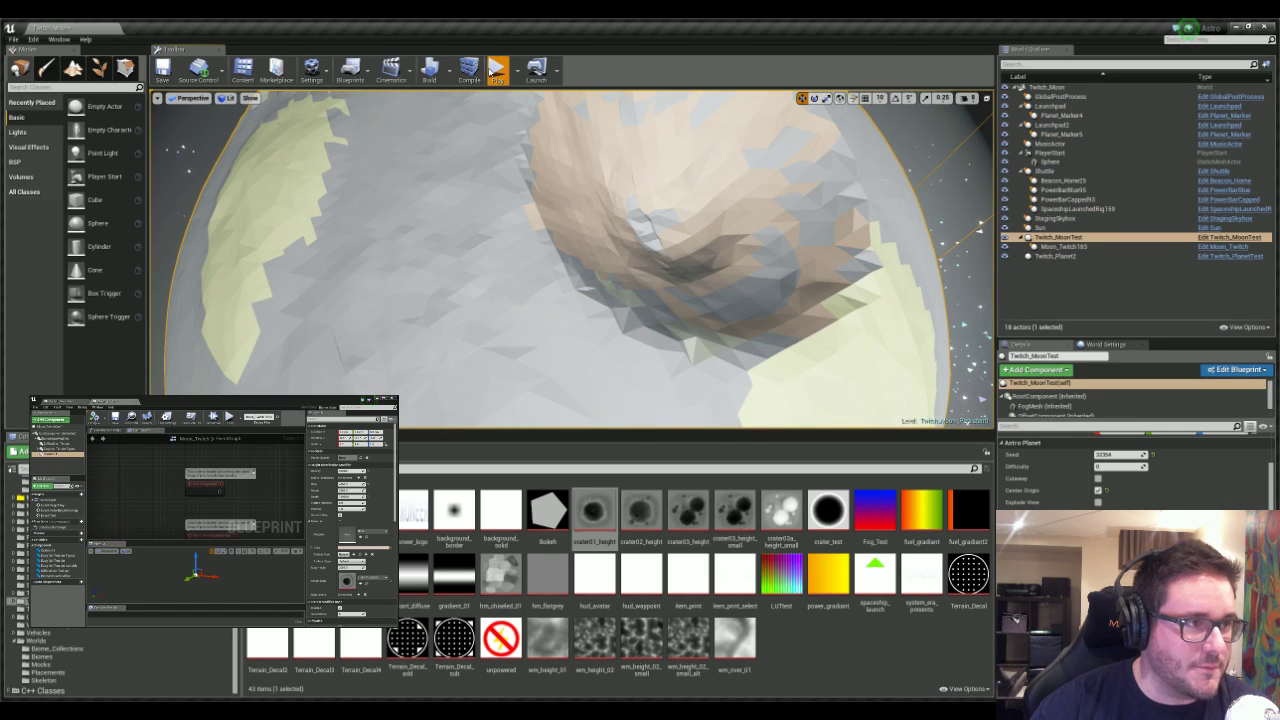
click(489, 72)
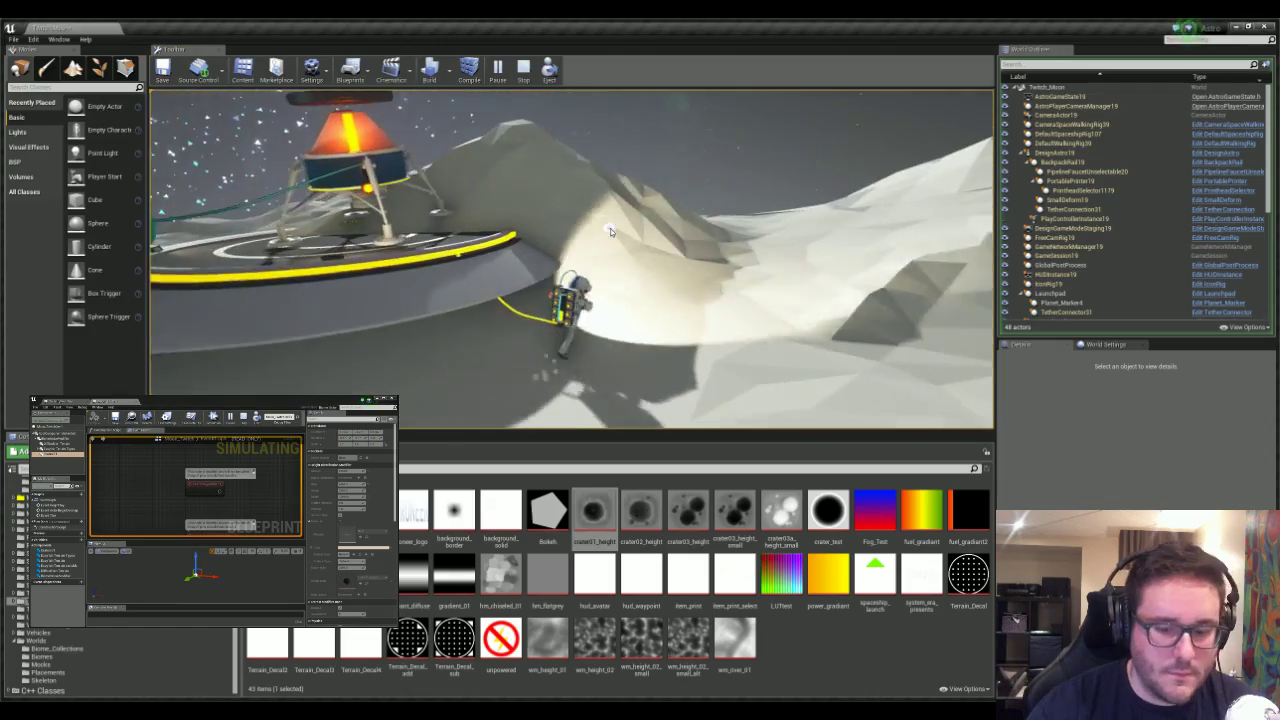
key(F11)
click(610, 228)
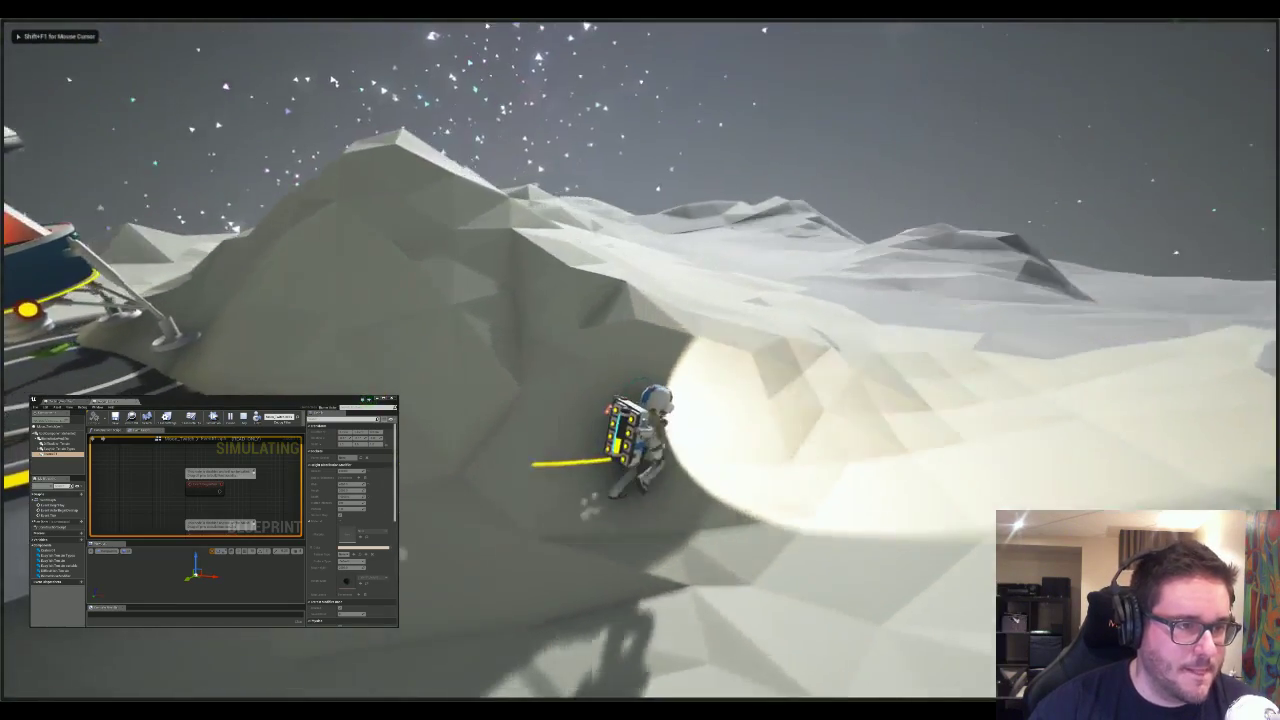
- Walk the astronaut from the launchpad to the large crater's rim to inspect its shape from the ground
key(w)
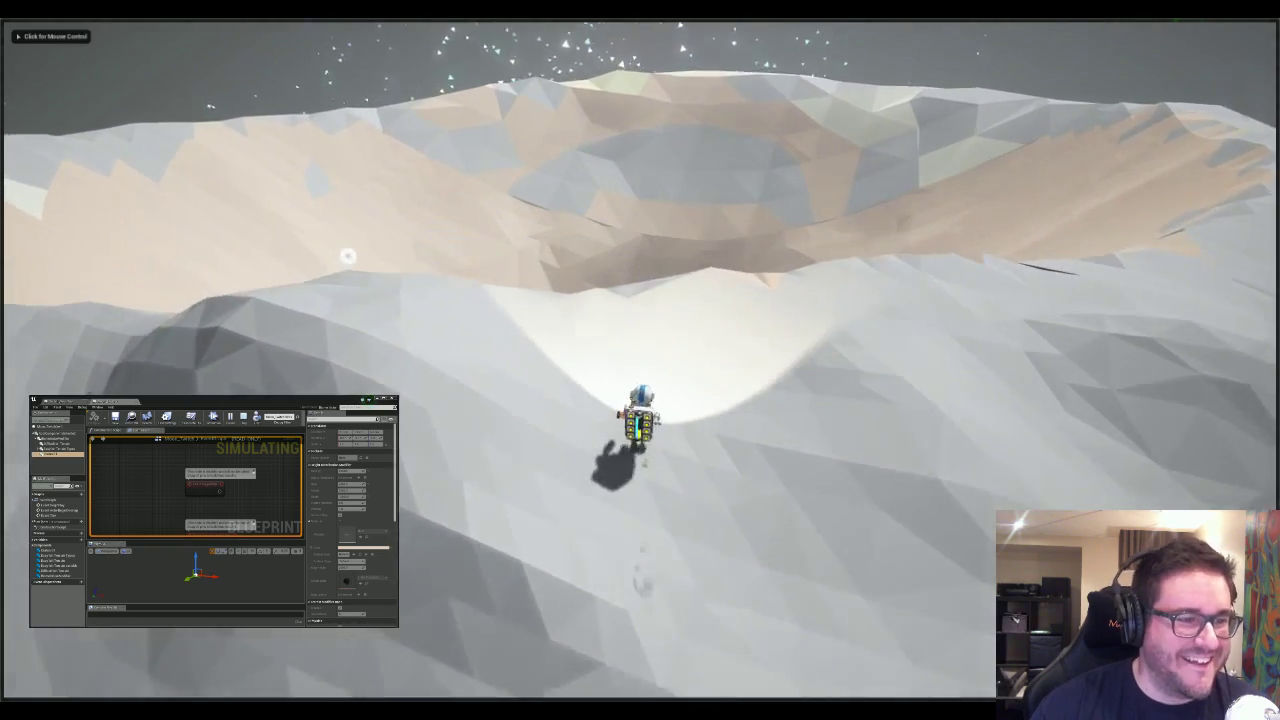
key(w)
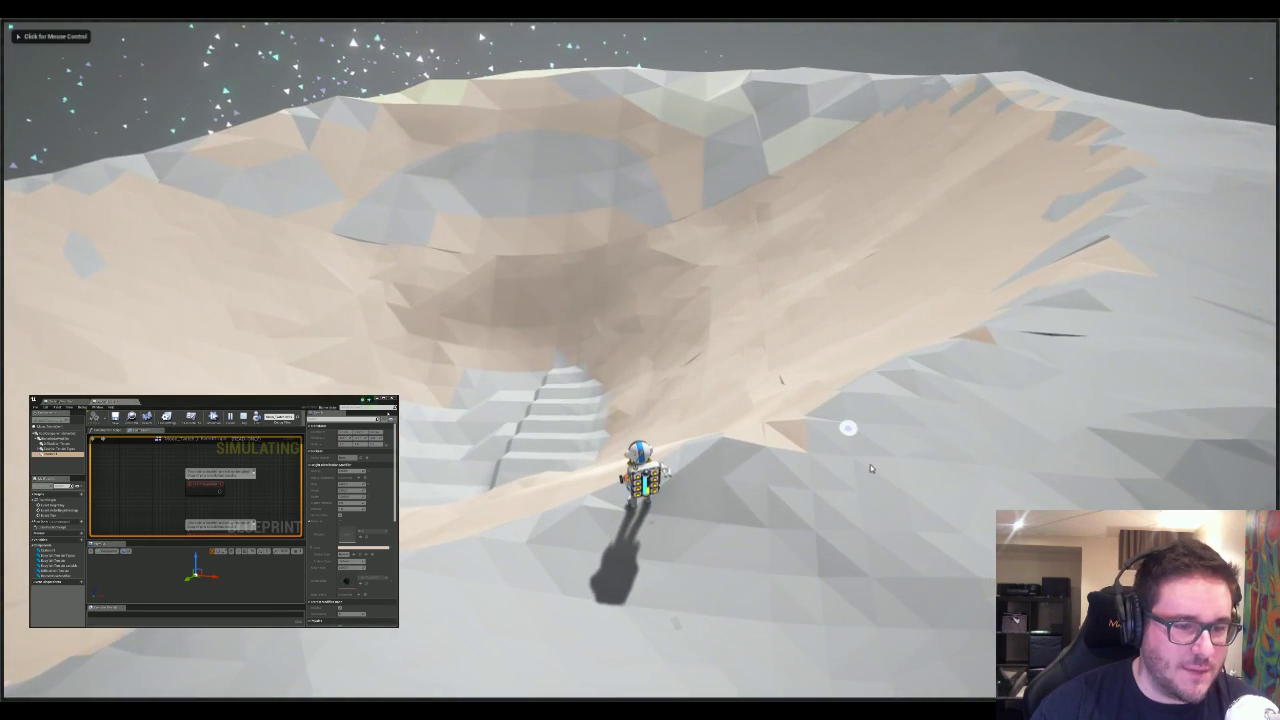
click(850, 432)
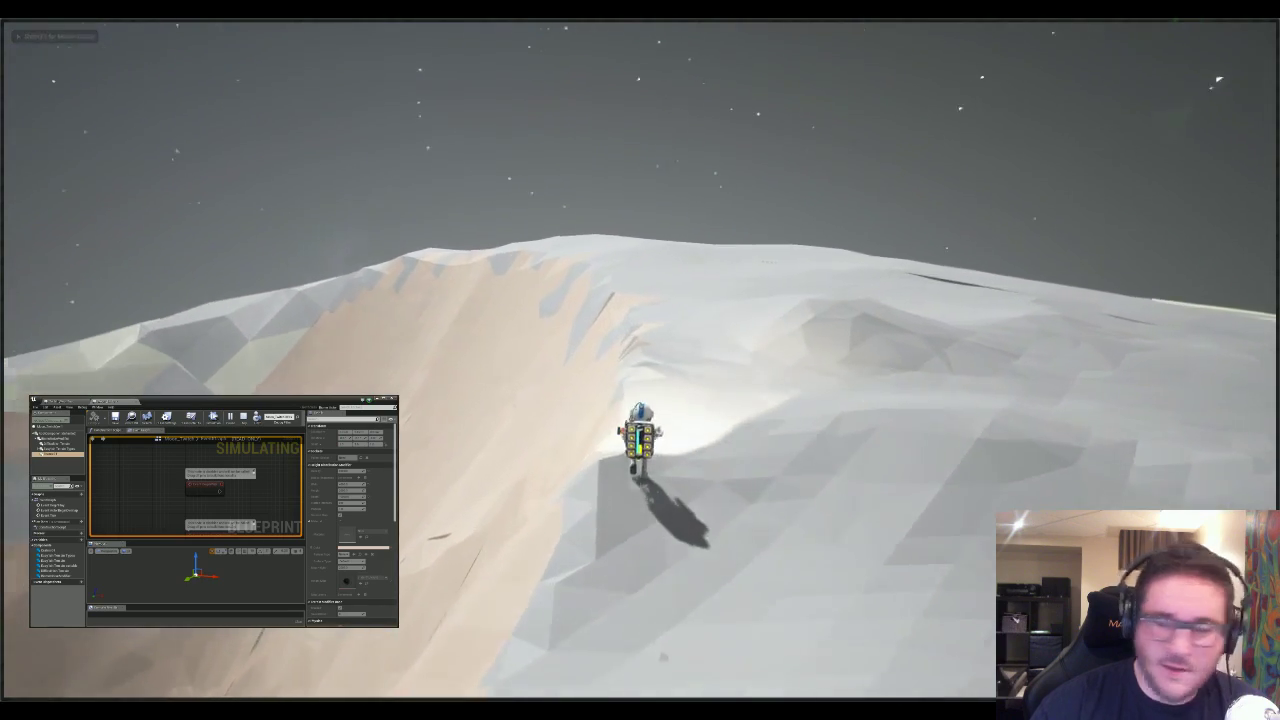
key(w)
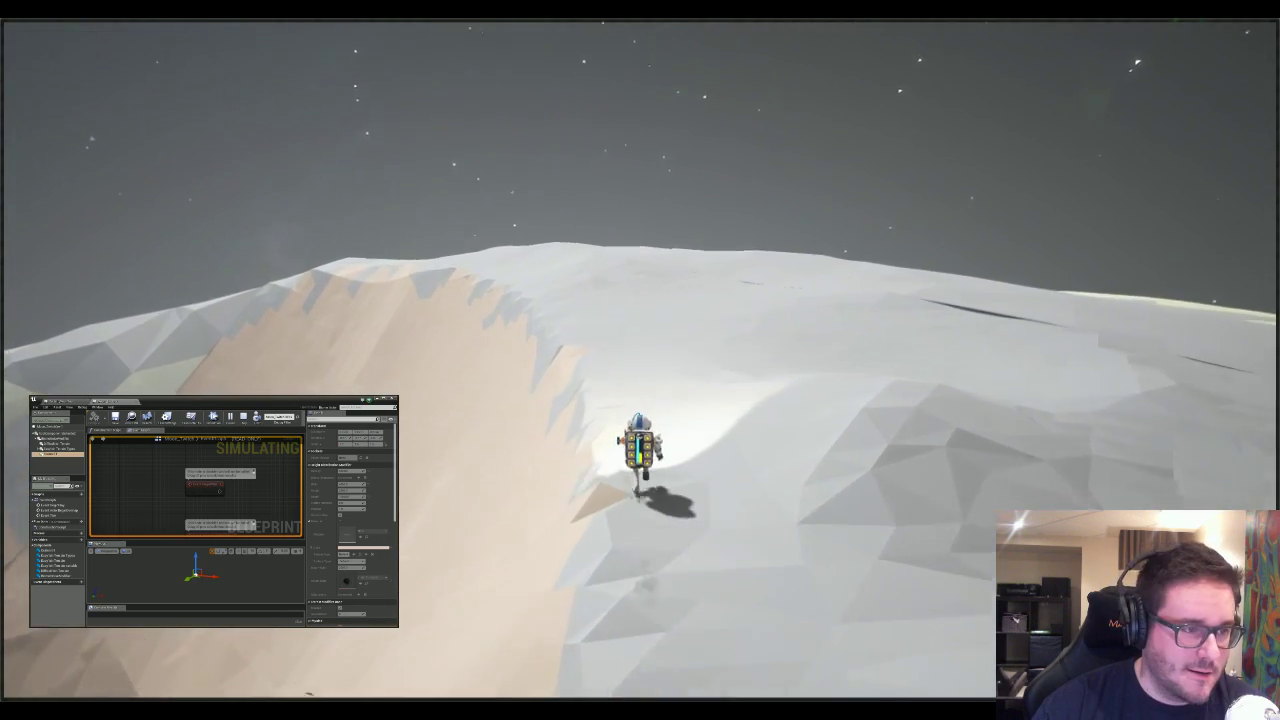
key(w)
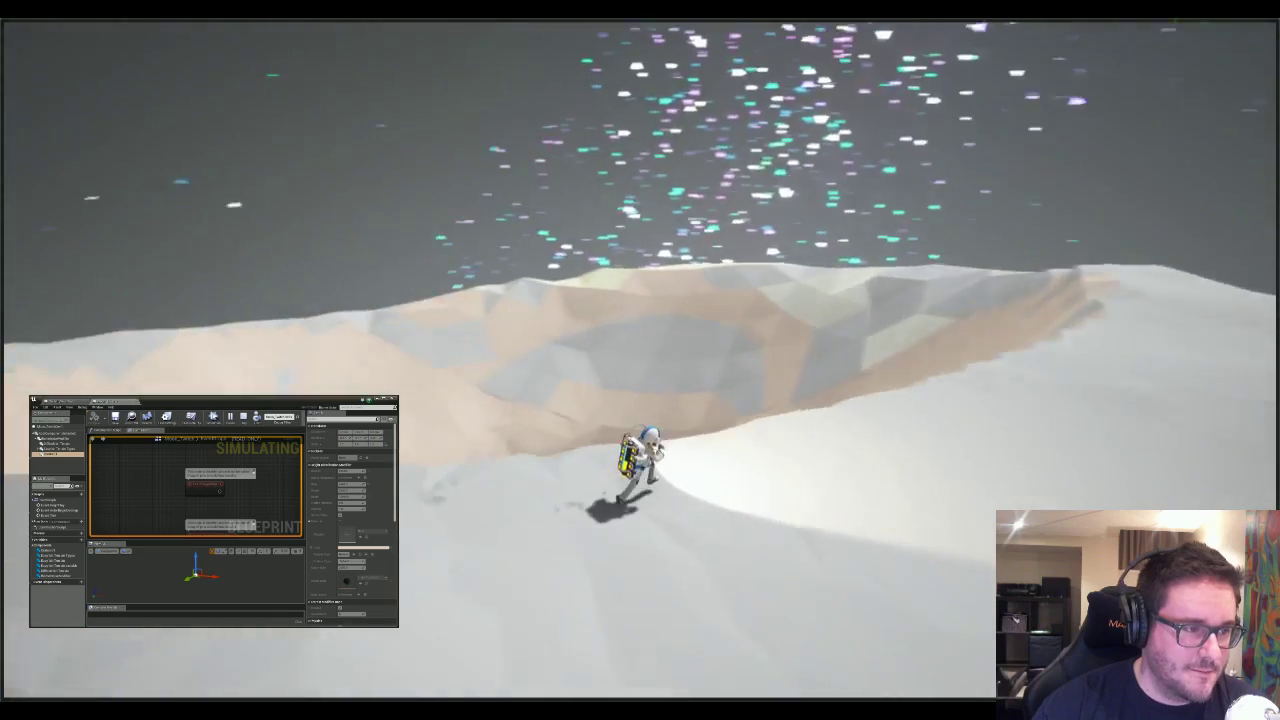
- Run the astronaut along the crater's rim and inspect the jagged edge between tan and grey terrain
key(d)
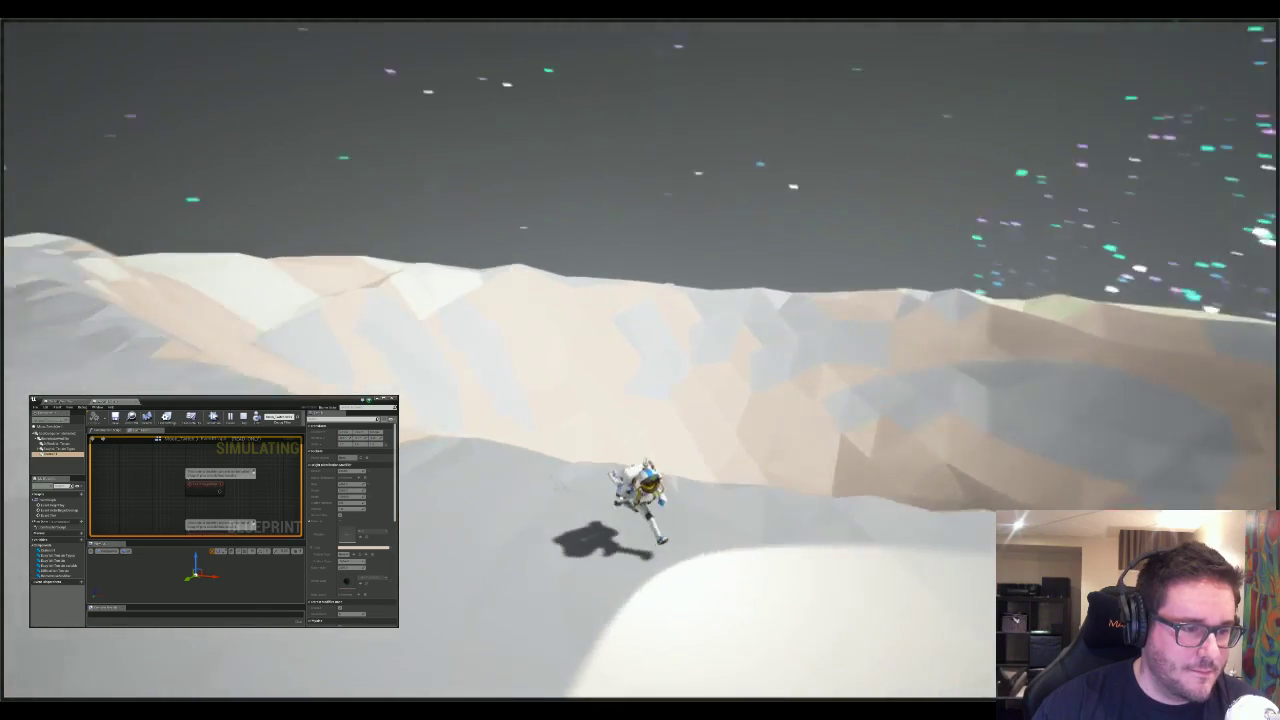
key(d)
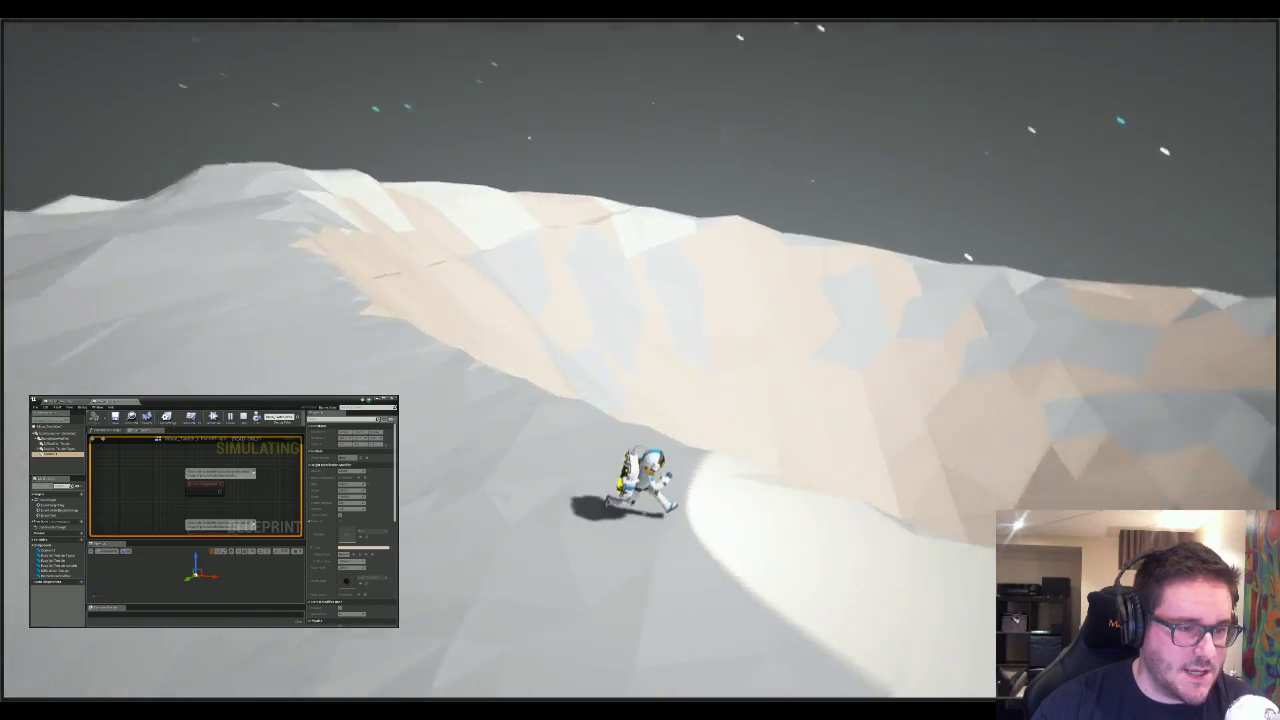
key(w)
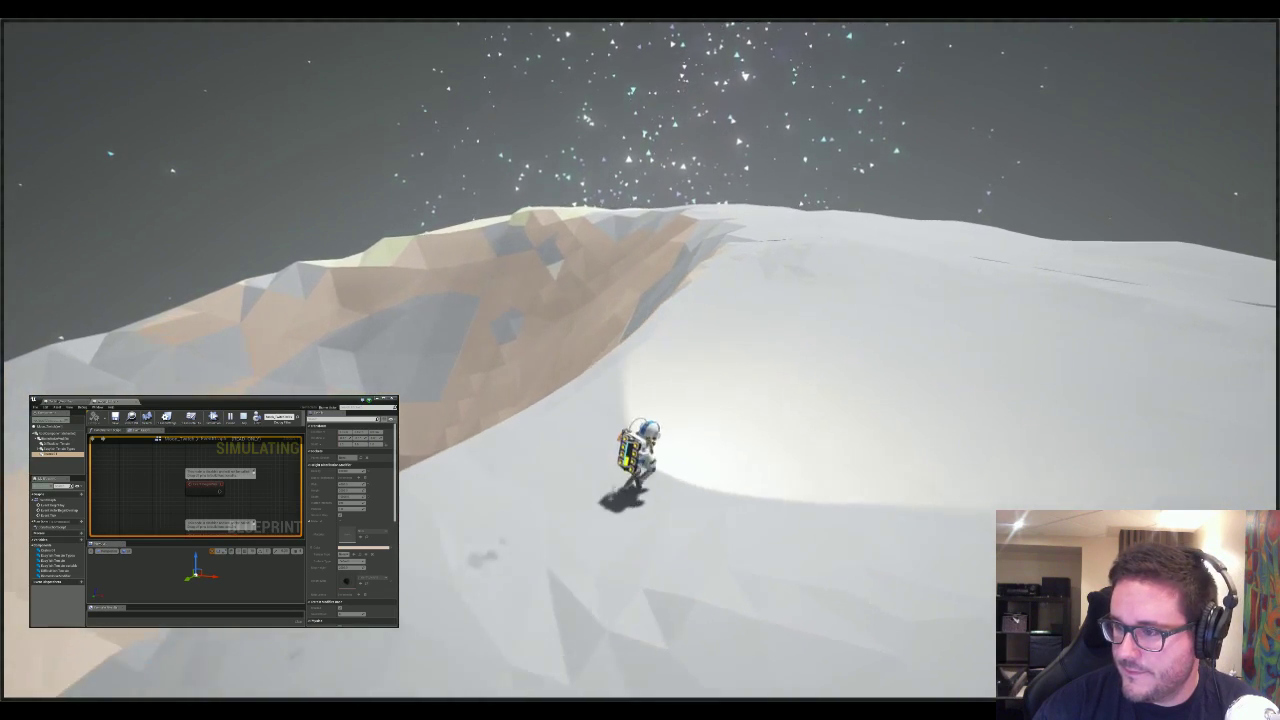
key(w)
key(w)
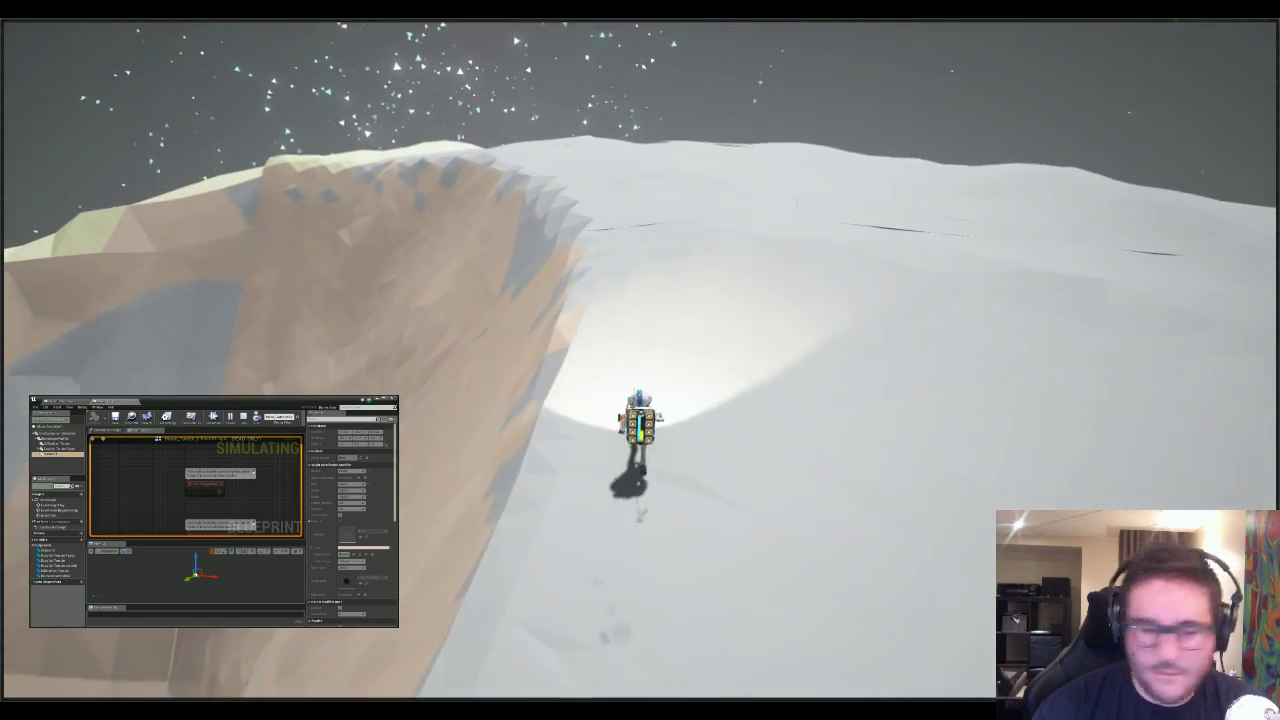
key(w)
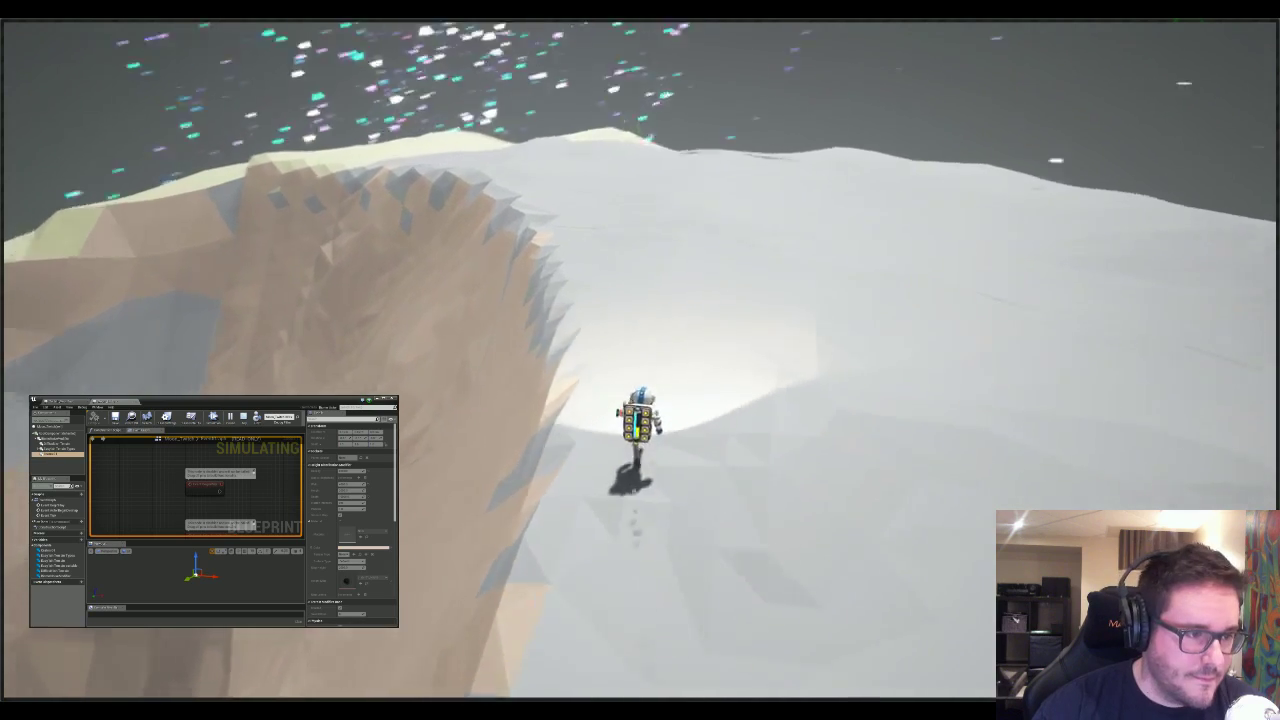
key(w)
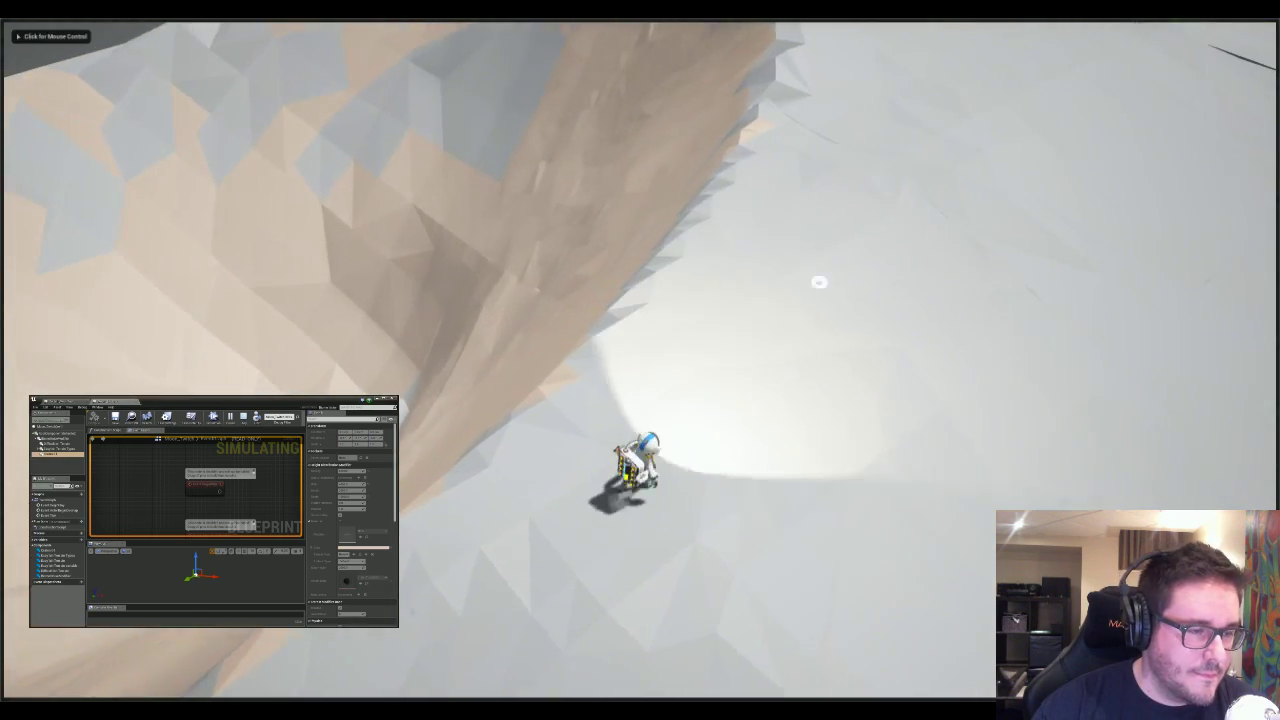
- Try the terrain deform tool on the ground beside the crater's rim while moving along the edge
key(e)
drag(697, 272, 697, 266)
key(e)
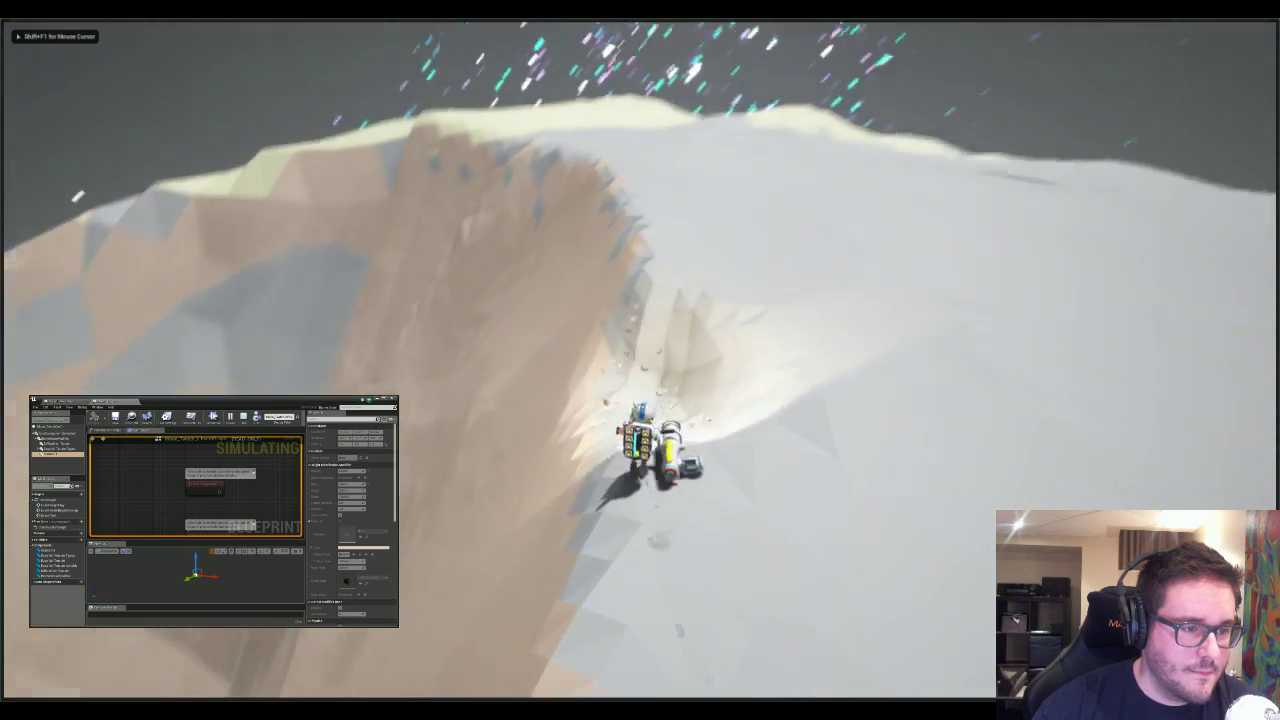
key(w)
key(w)
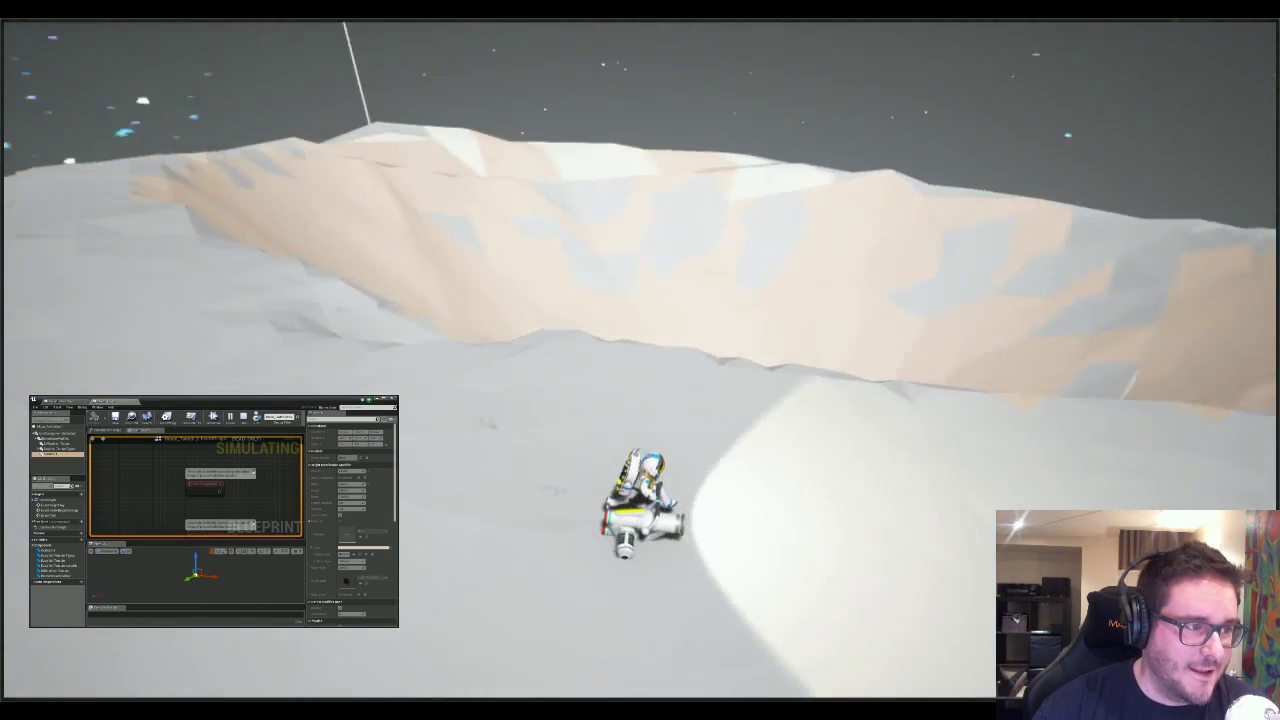
key(e)
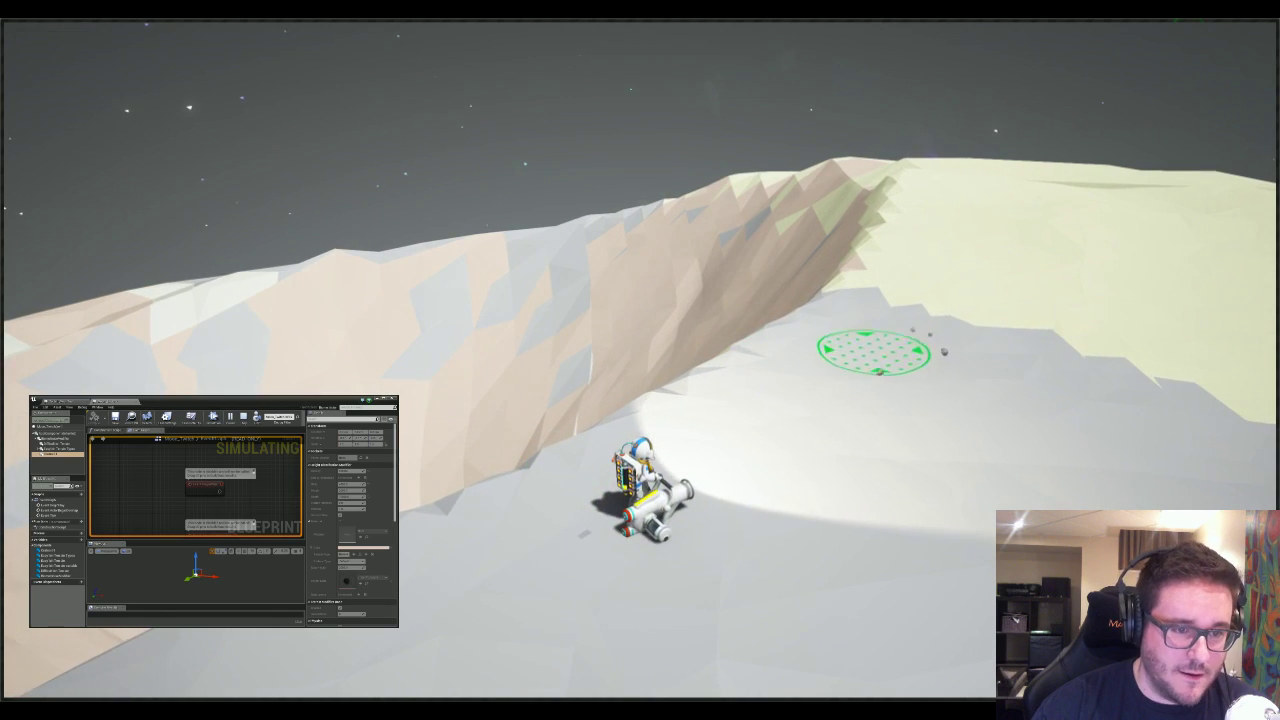
right_drag(875, 349, 788, 342)
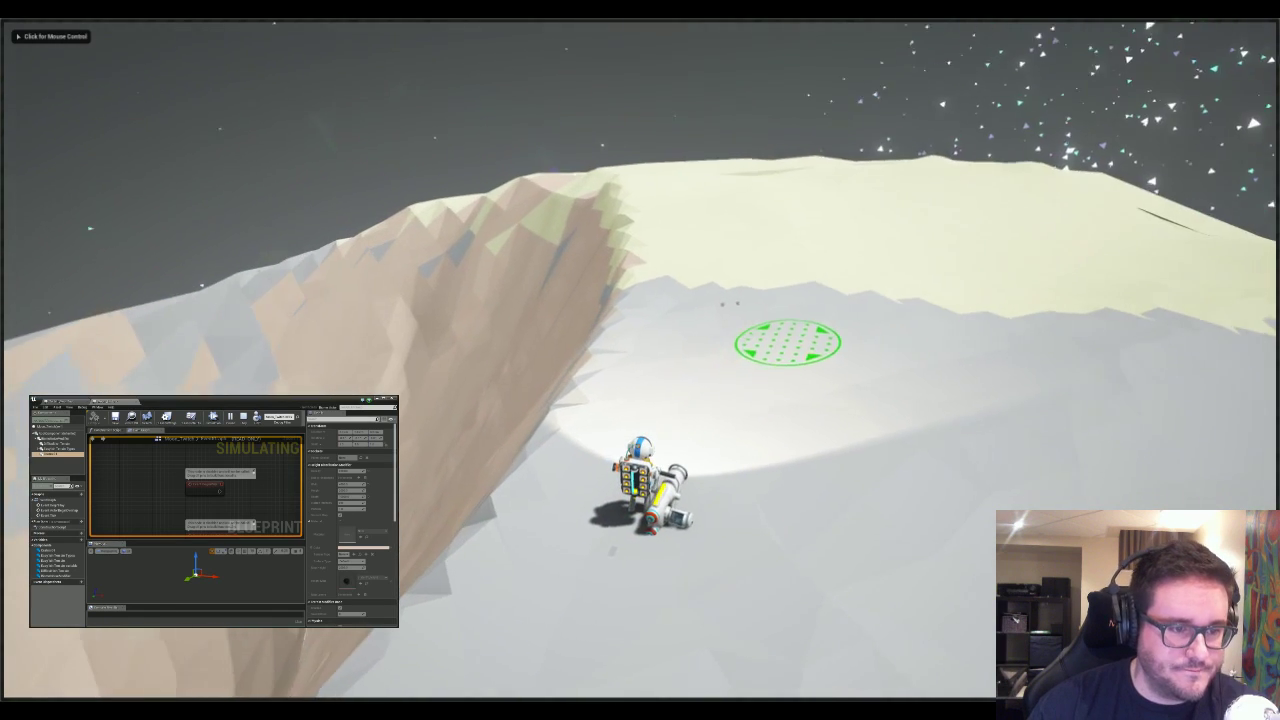
- Put the terrain tool away, follow the rim to the yellow-green terrain and jump down into the crater
key(w)
right_drag(756, 384, 751, 429)
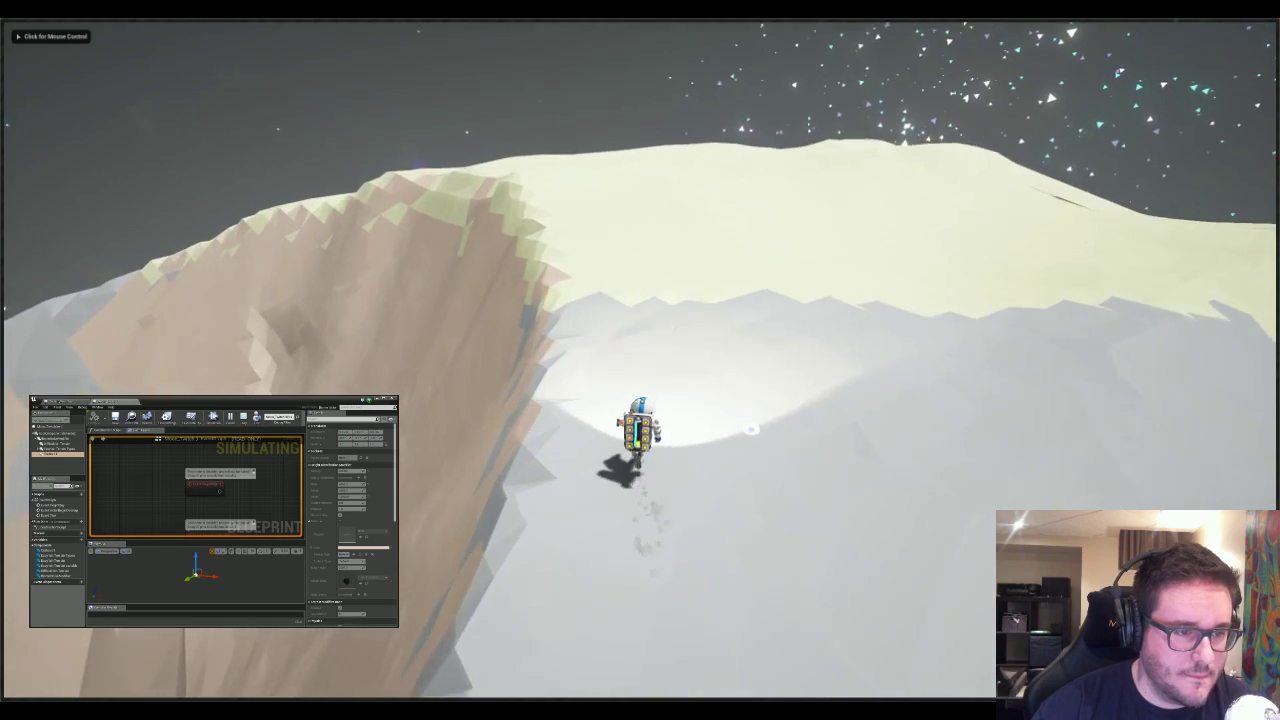
key(w)
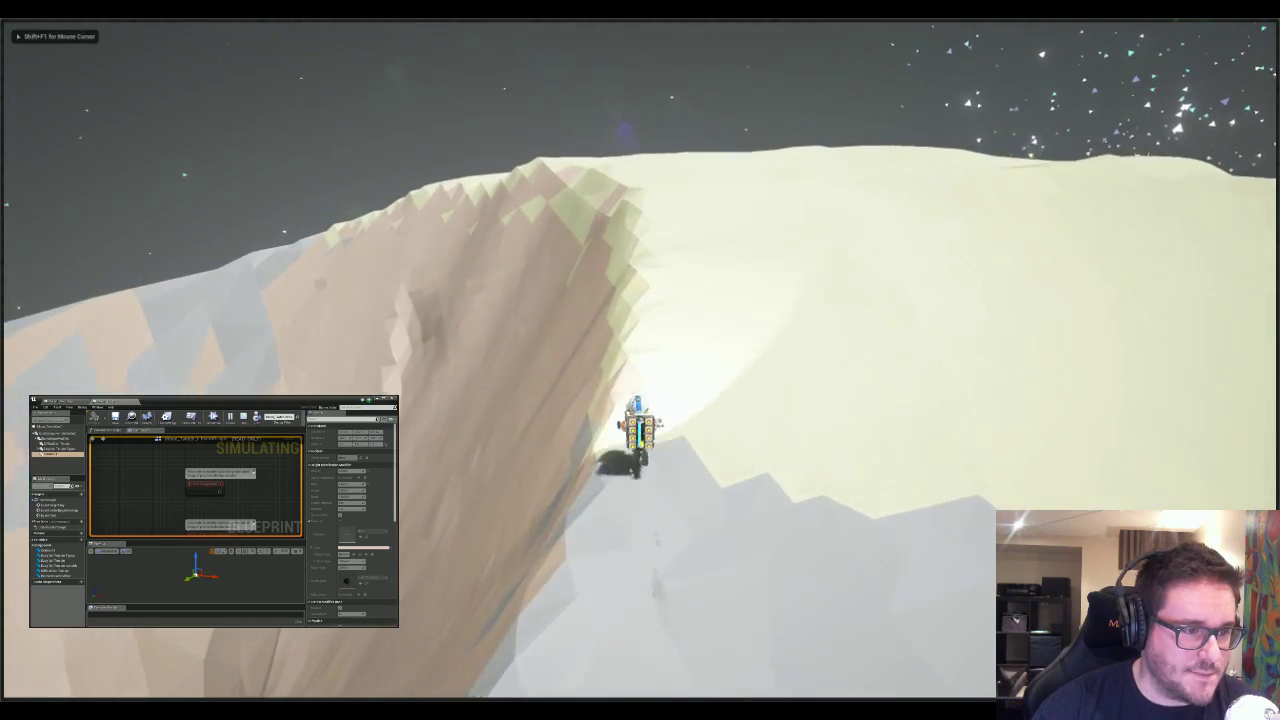
key(d)
key(a)
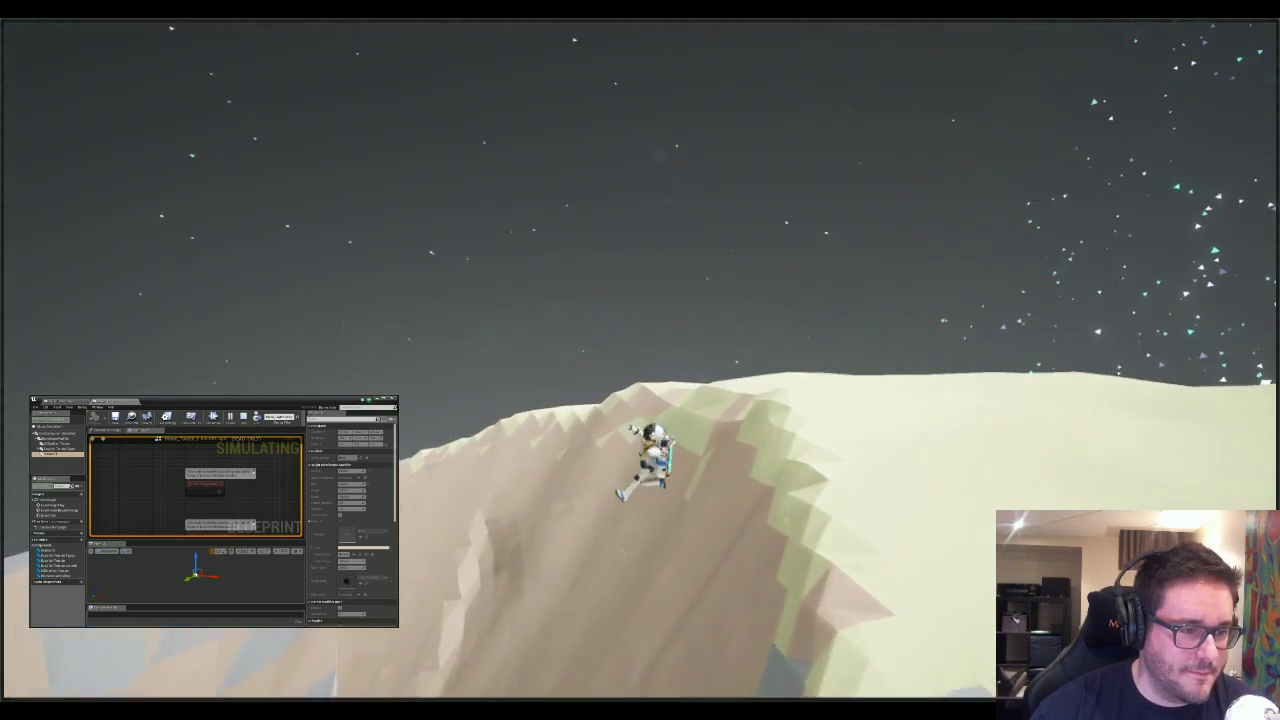
key(a)
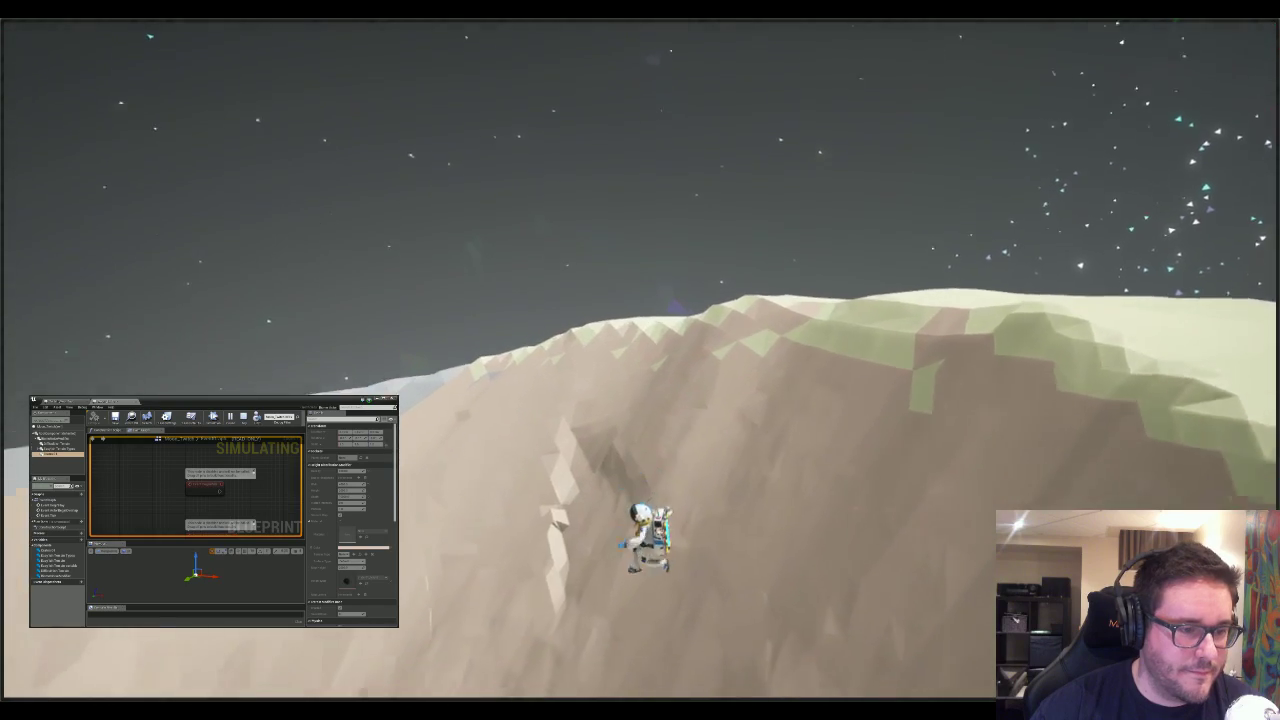
key(w)
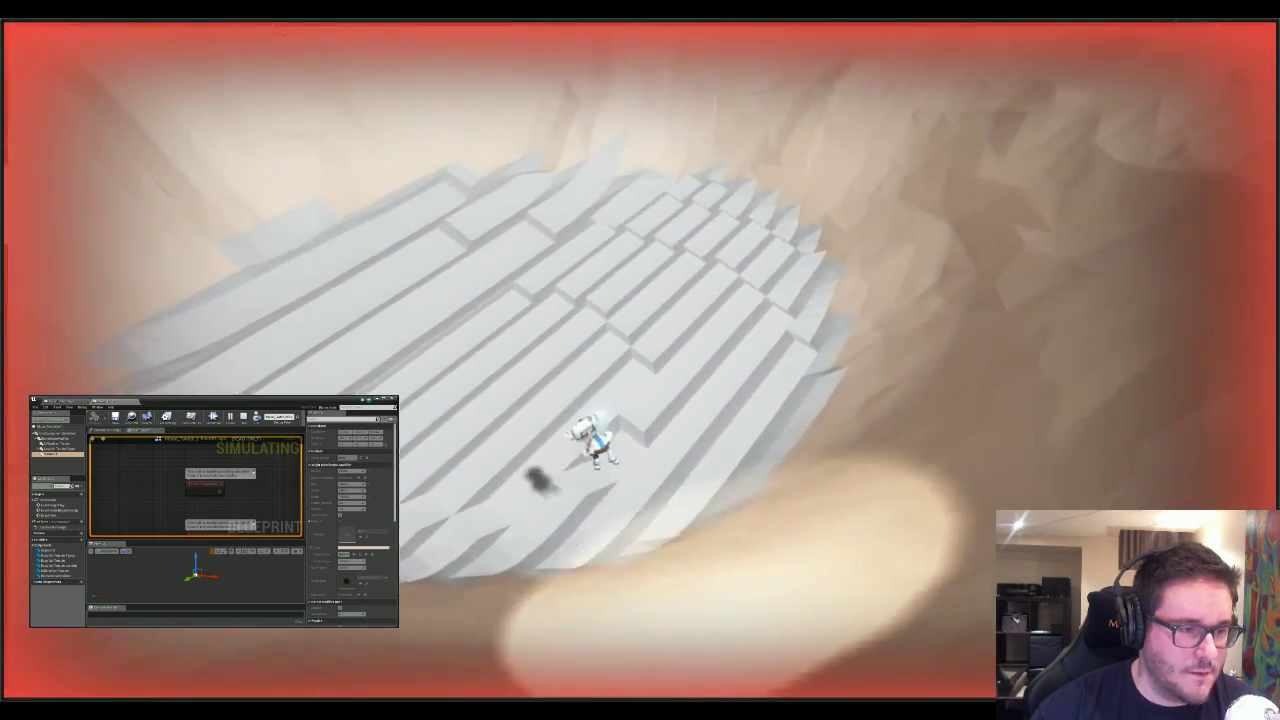
- Release the mouse from the game, leave full screen and stop the play session
key(shift+F1)
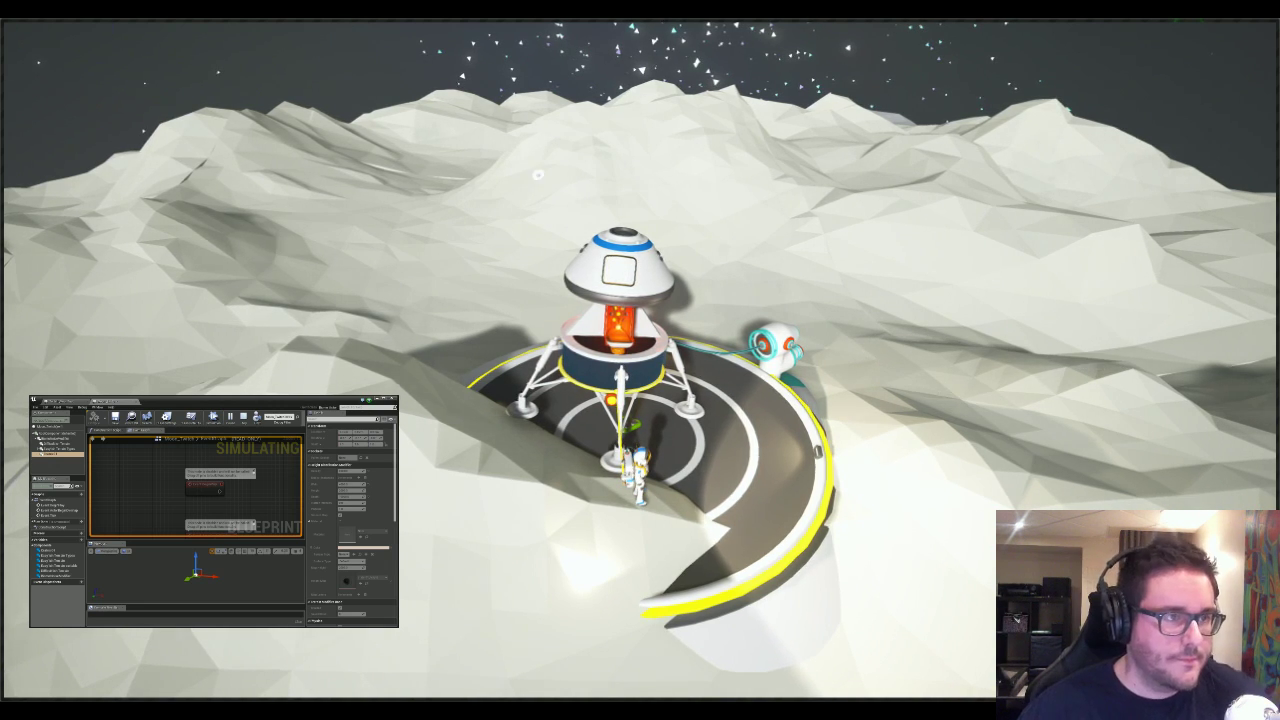
key(F11)
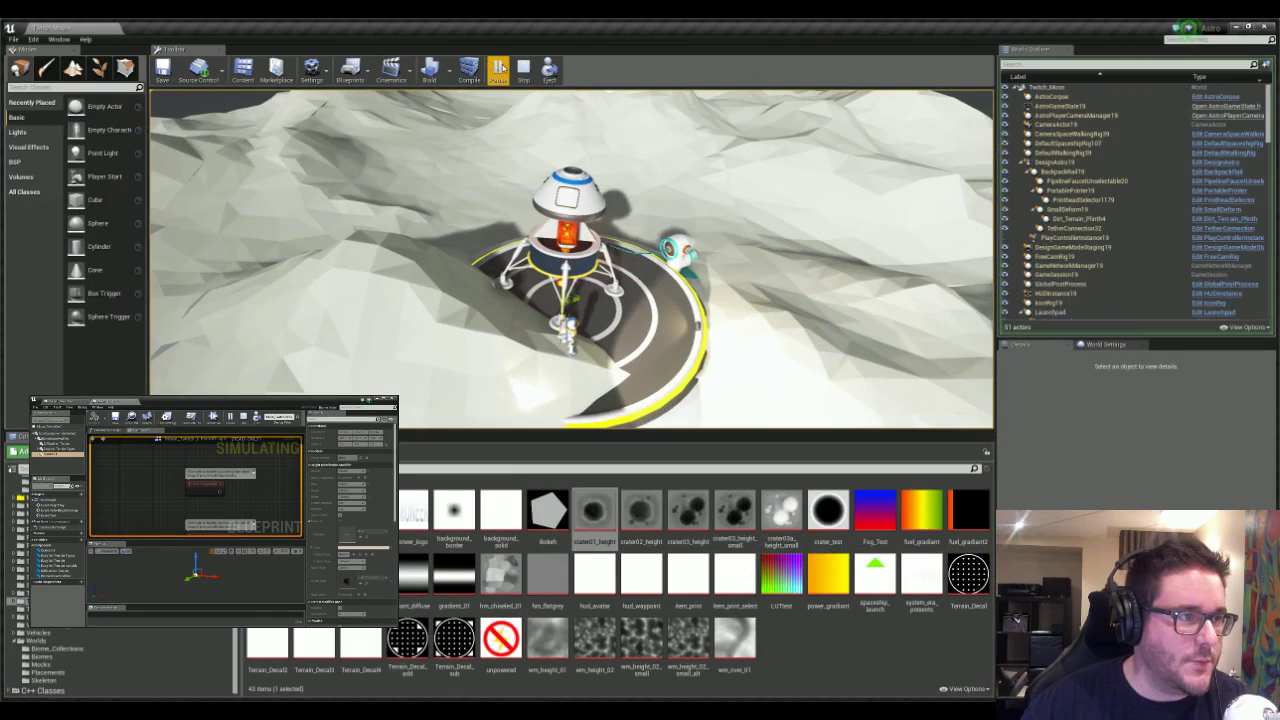
click(523, 70)
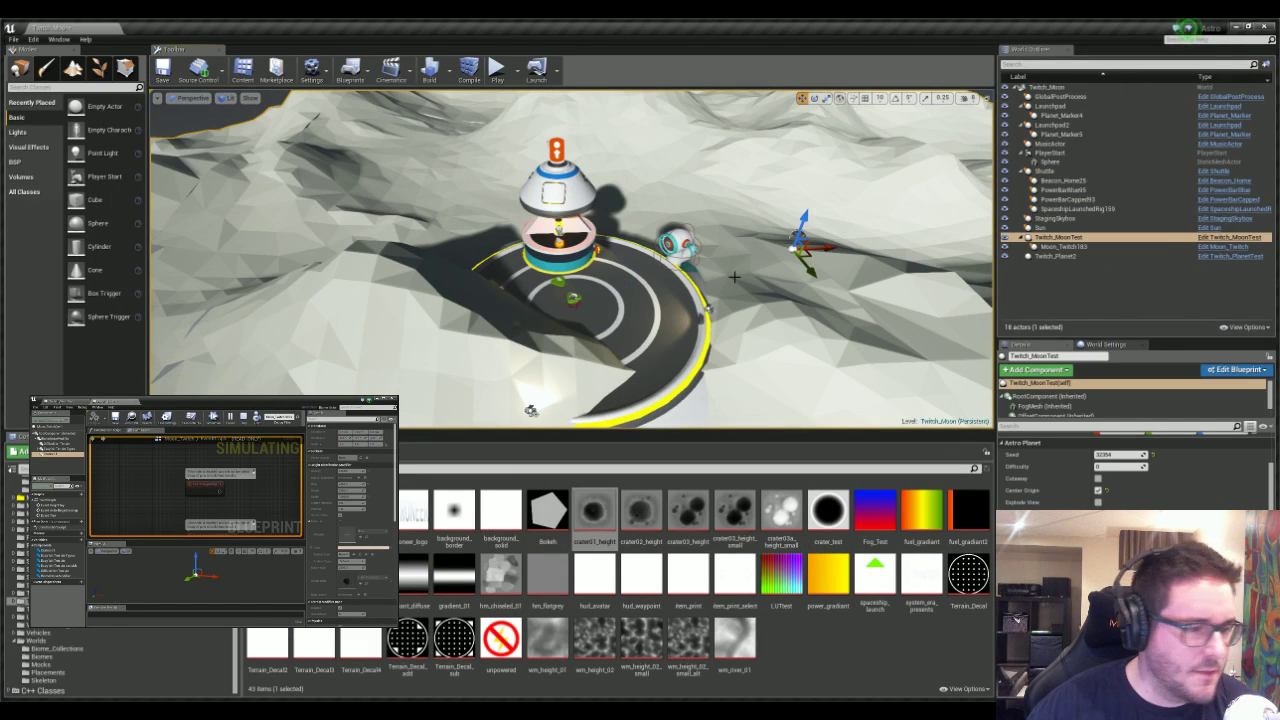
- Examine the whole Twitch_MoonTest moon and its craters from a distance in the level viewport
click(1212, 240)
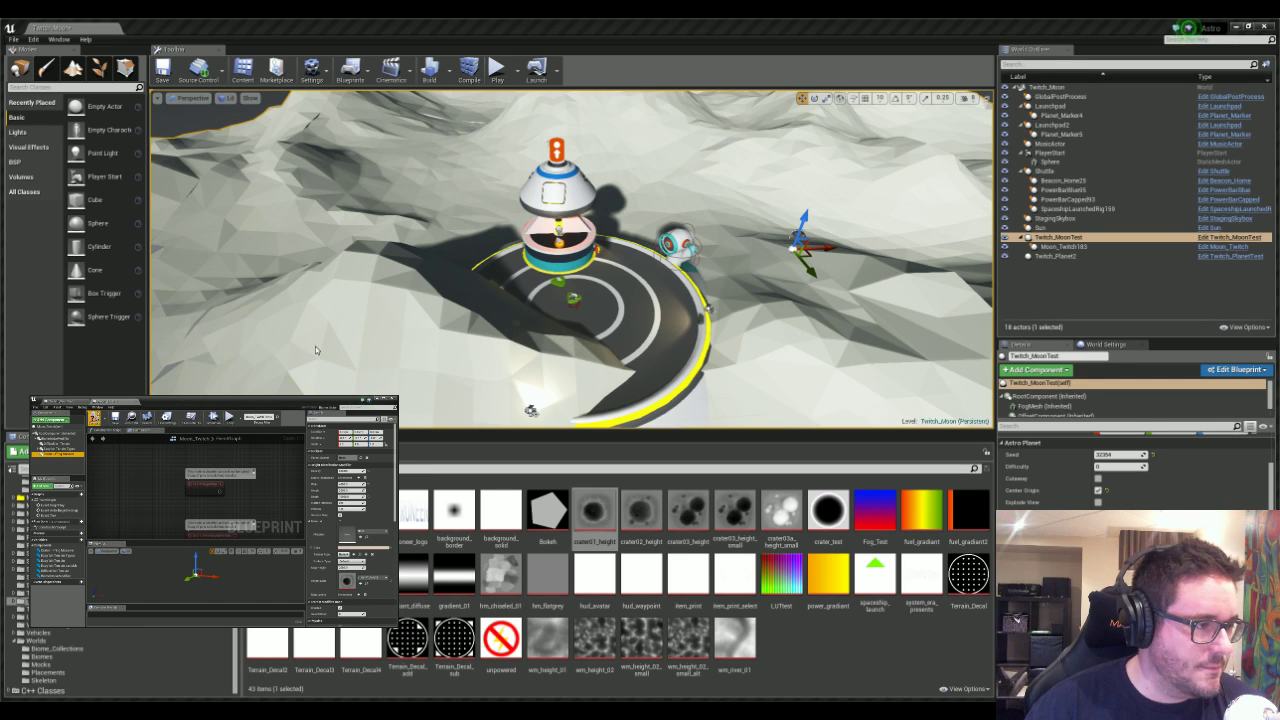
key(s)
right_drag(438, 331, 725, 358)
key(a)
key(w)
right_drag(468, 276, 480, 276)
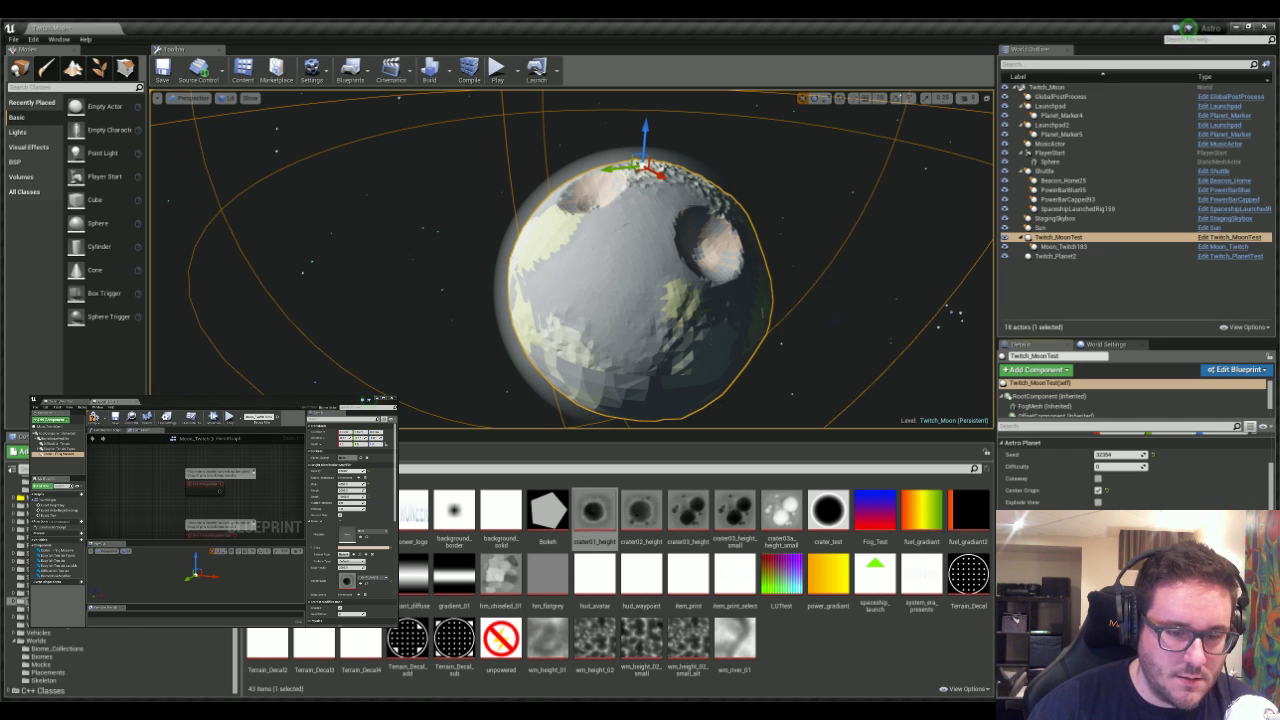
- Examine the regenerated Twitch_MoonTest moon's surface from several sides and distances in the level viewport
right_drag(442, 171, 452, 161)
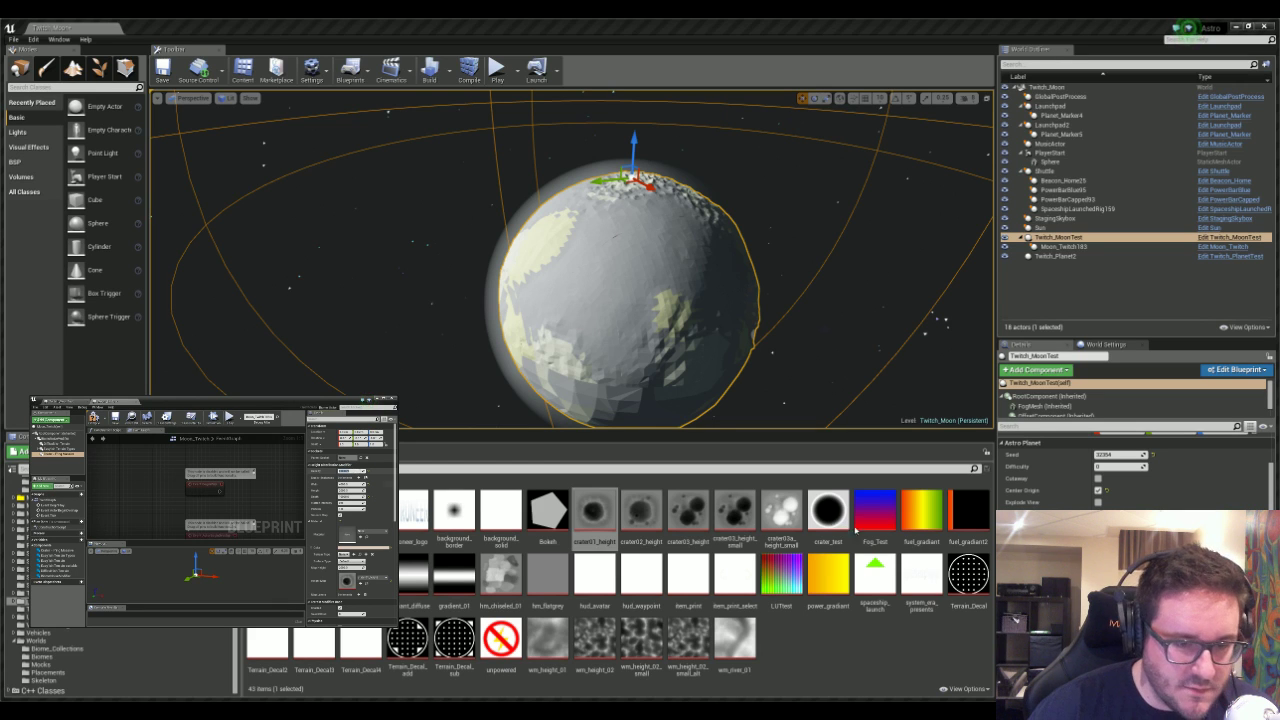
right_drag(690, 257, 671, 248)
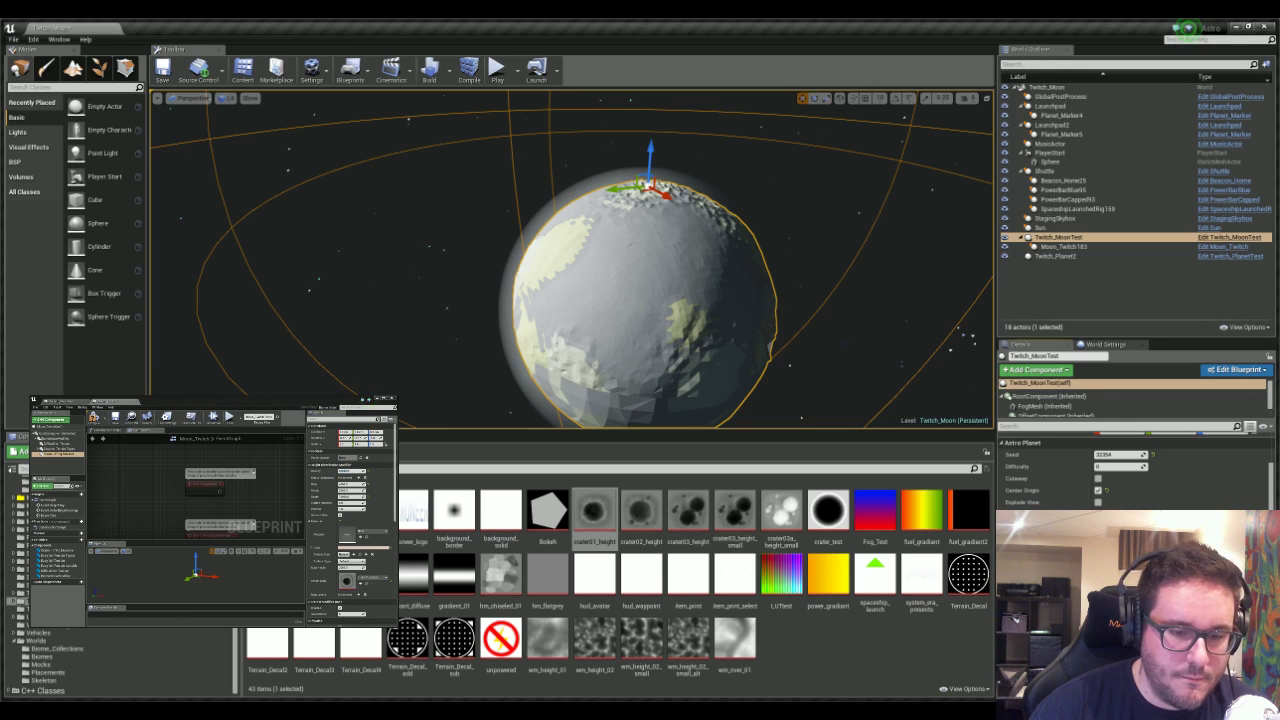
right_drag(681, 230, 681, 240)
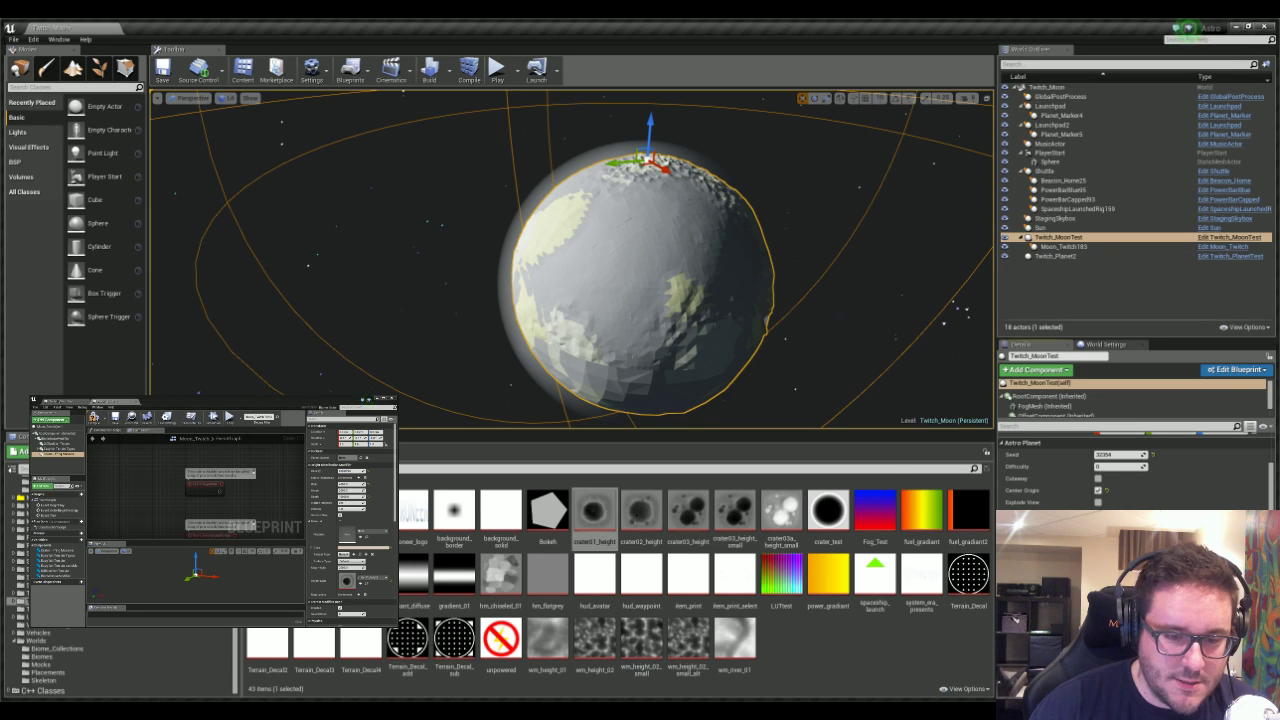
right_drag(600, 280, 590, 240)
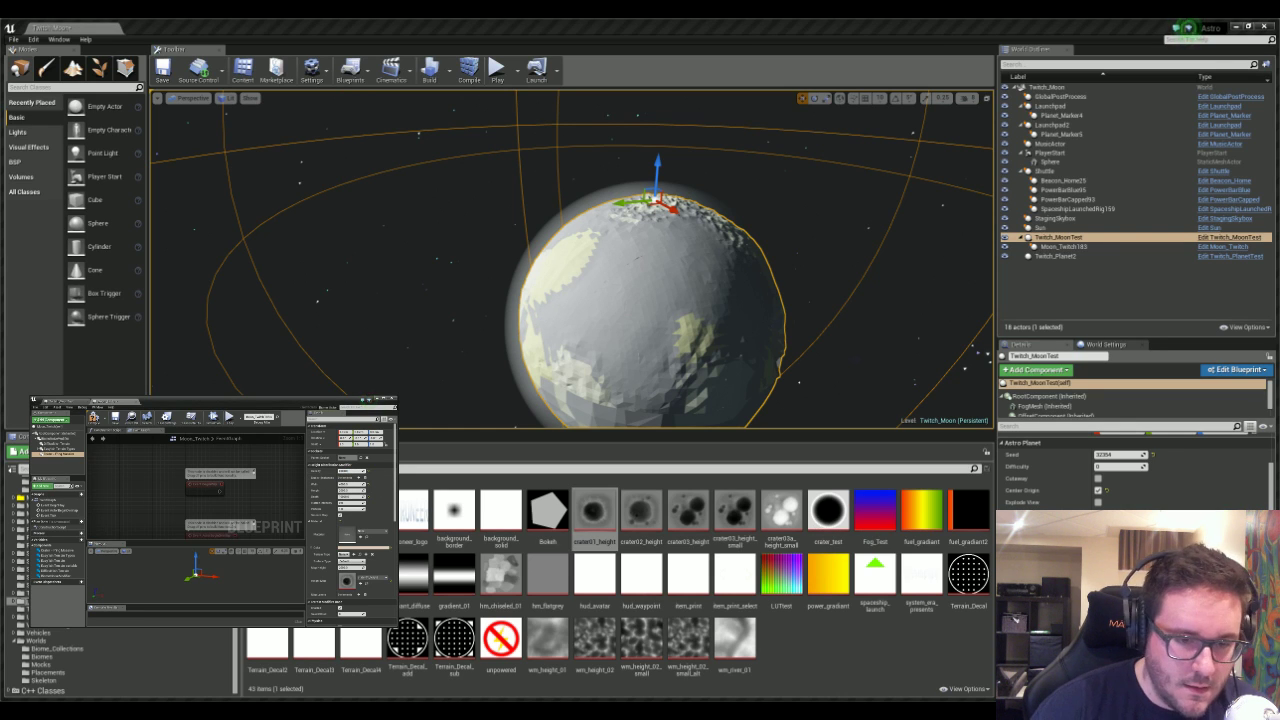
mouse_move(745, 325)
right_down()
mouse_move(820, 300)
mouse_move(675, 304)
mouse_move(755, 303)
right_up()
key(w)
key(s)
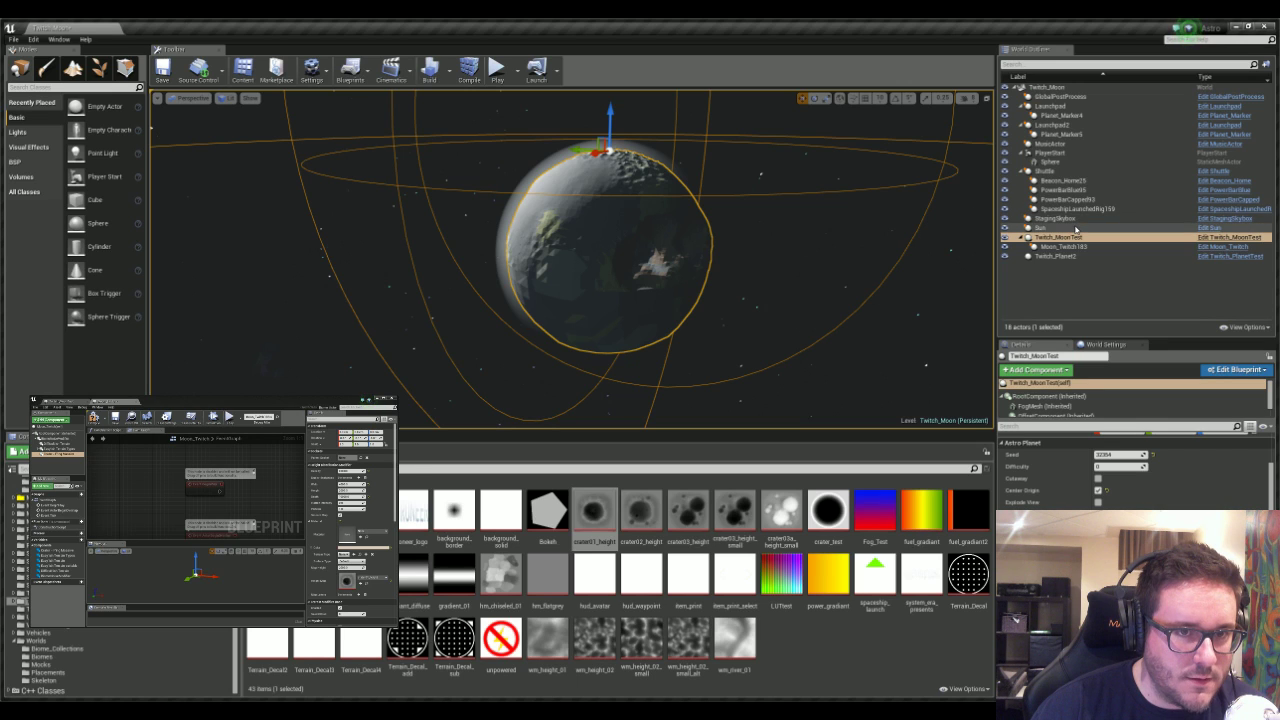
- Collapse the Shuttle group in the outliner, then select the StagingSkybox actor and try to rotate it
click(1020, 171)
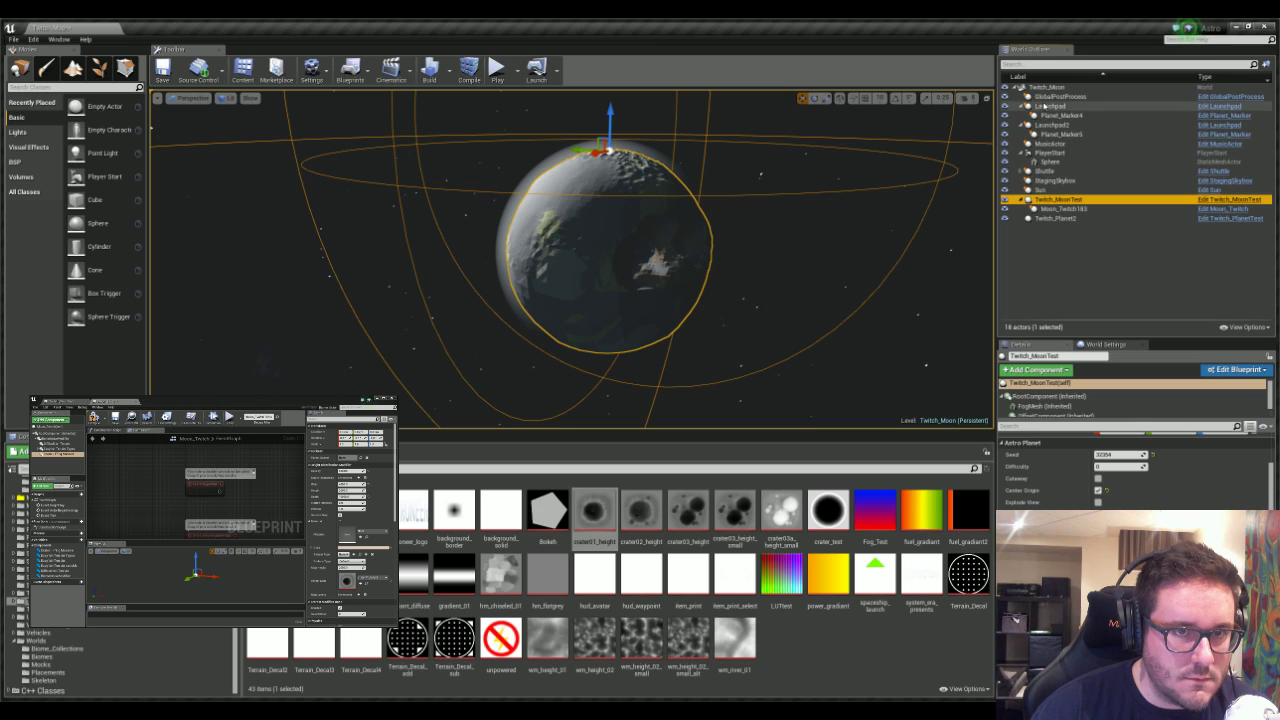
click(1045, 97)
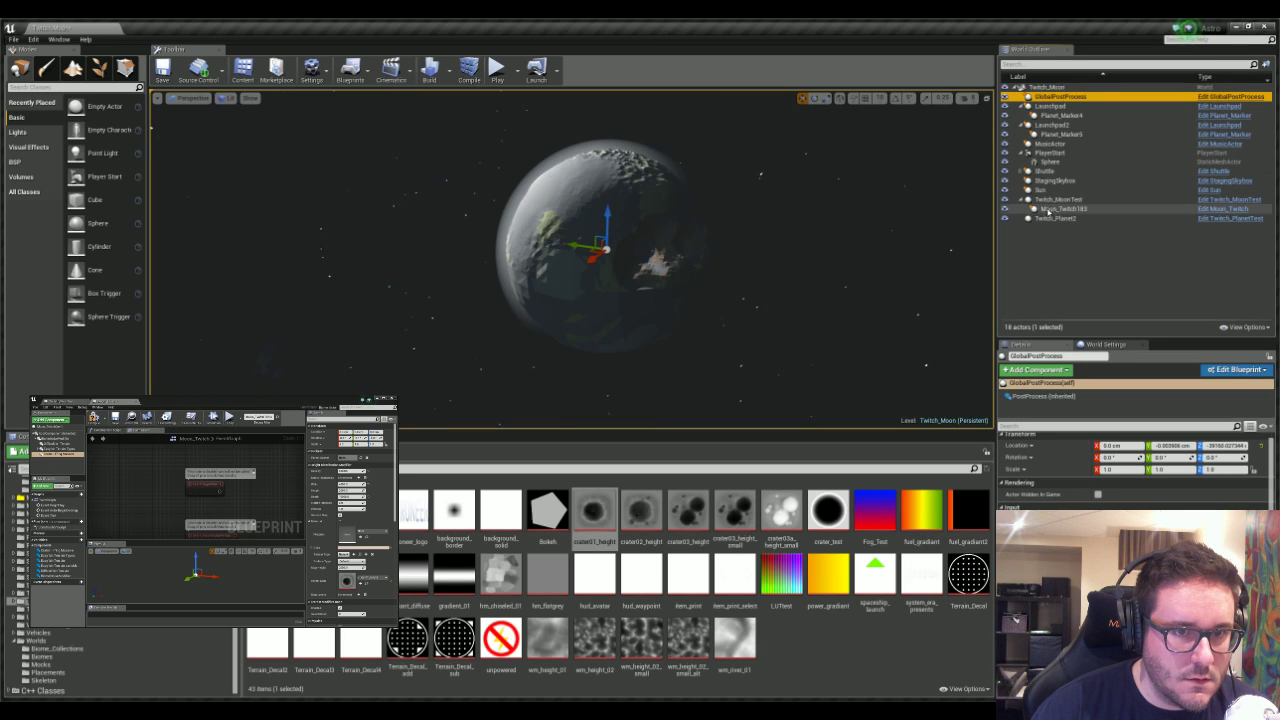
click(1066, 181)
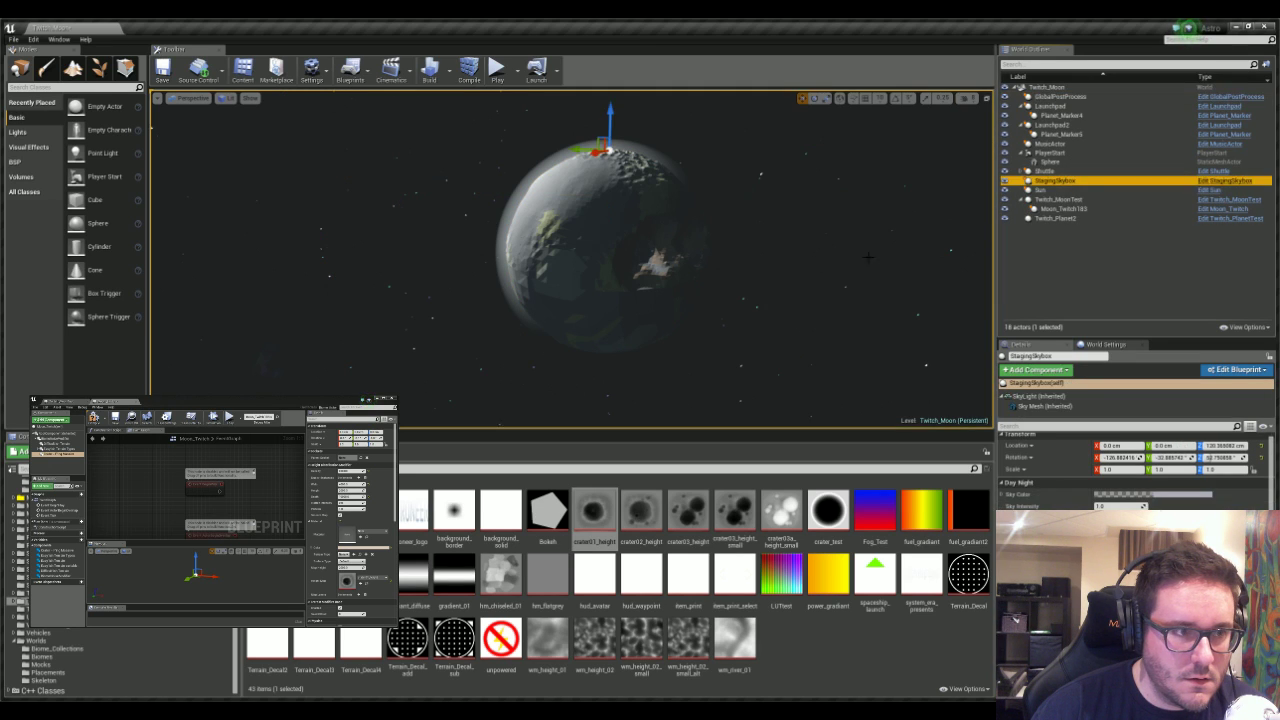
right_drag(683, 210, 692, 187)
key(e)
drag(642, 179, 618, 146)
- Focus on the Sun actor and try to reposition it relative to the moon
double_click(1040, 190)
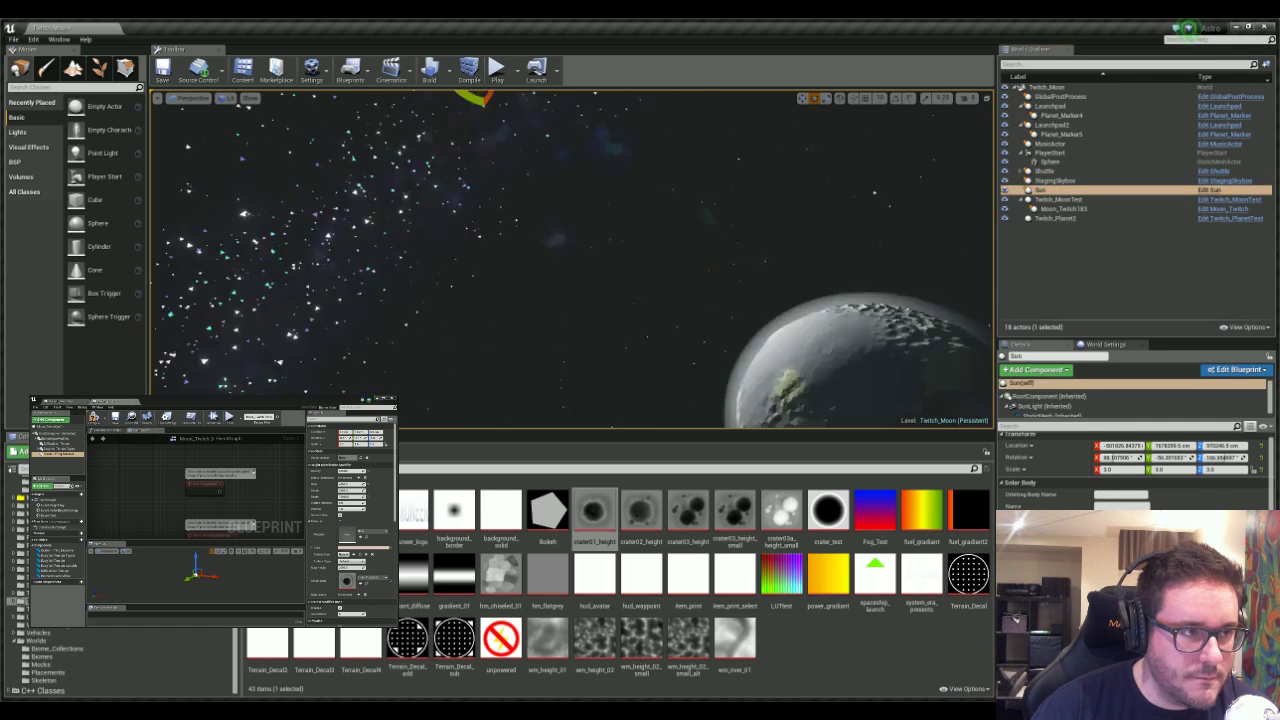
right_drag(572, 260, 650, 252)
key(w)
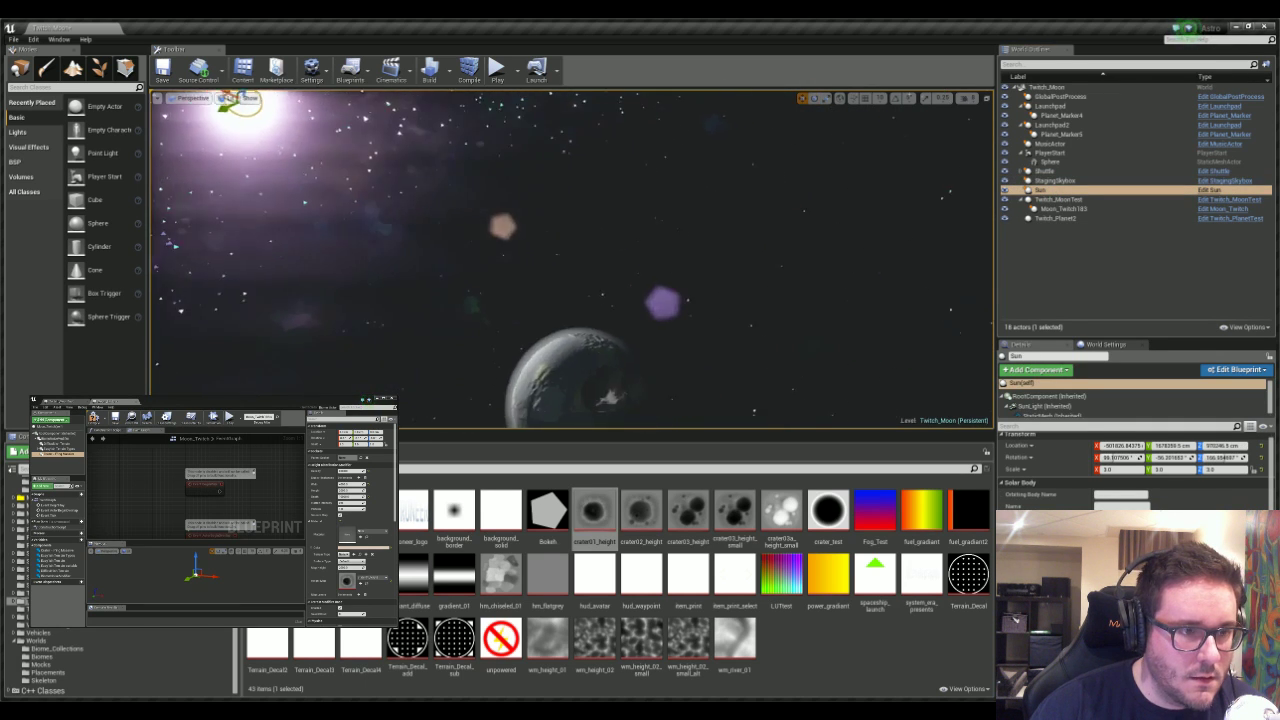
key(s)
right_drag(522, 259, 486, 249)
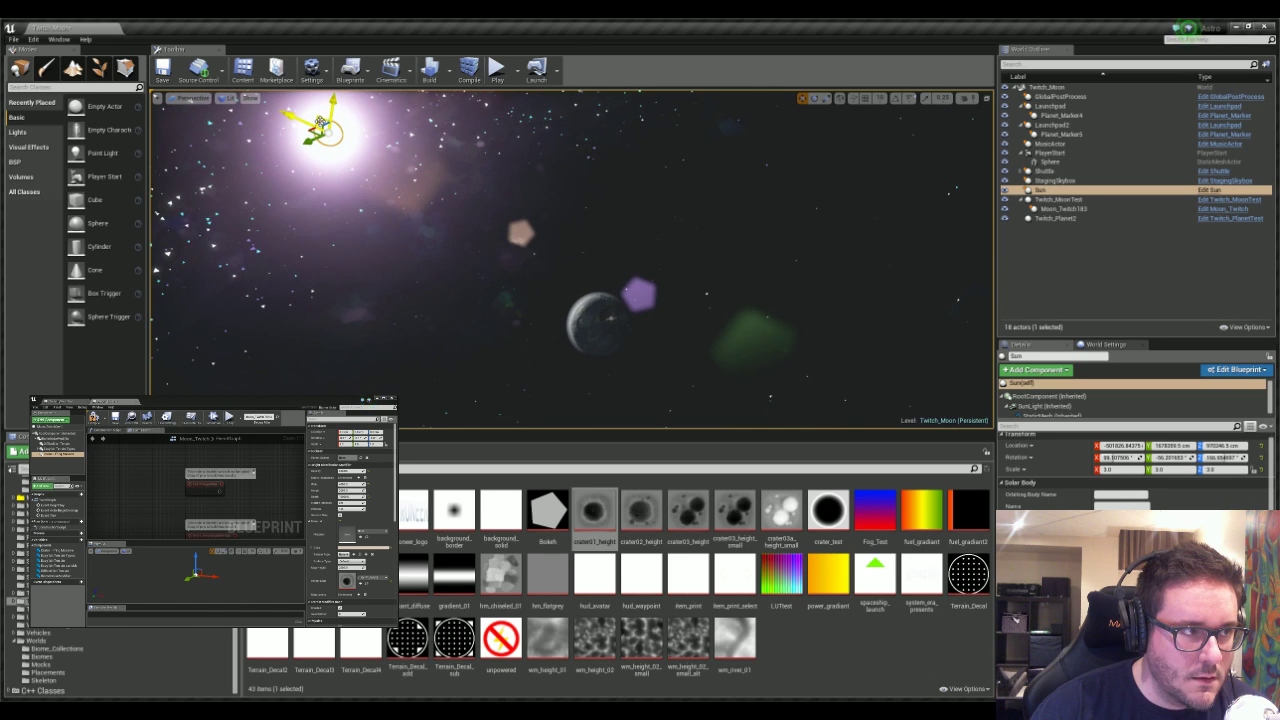
drag(321, 124, 832, 190)
right_drag(530, 238, 650, 250)
right_drag(740, 272, 771, 281)
drag(755, 212, 360, 90)
right_drag(360, 90, 290, 75)
right_drag(700, 245, 756, 271)
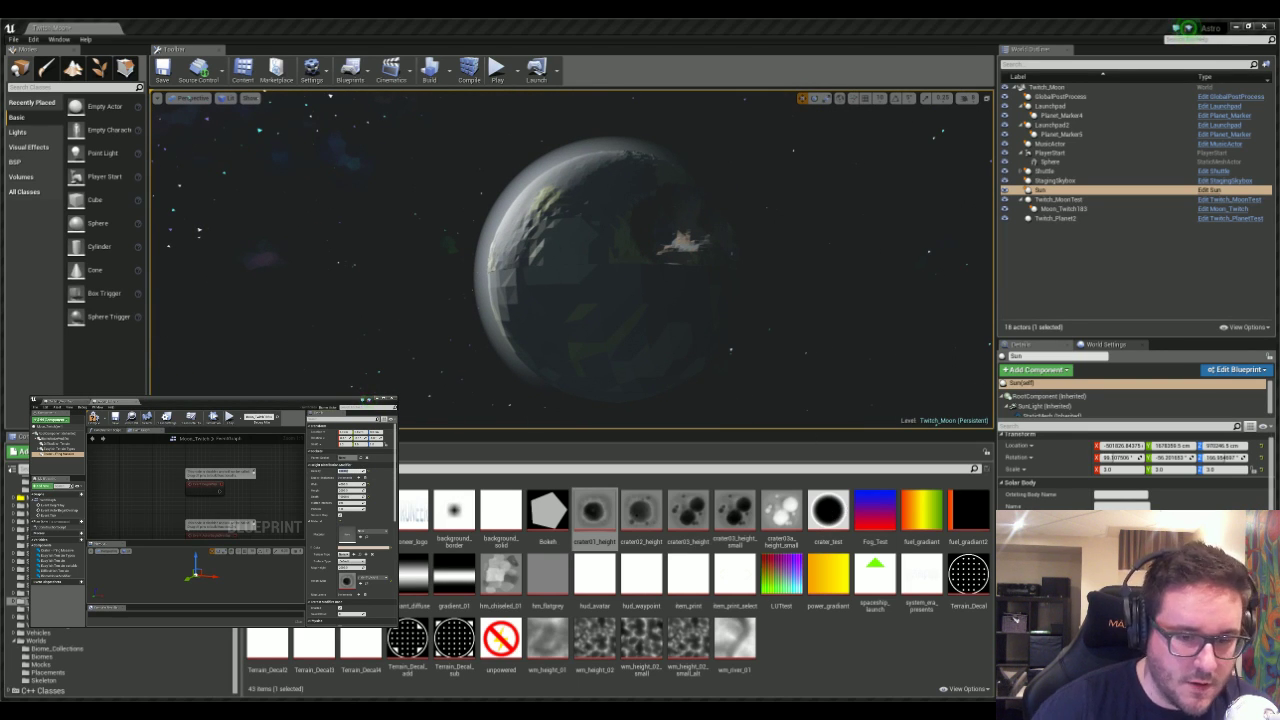
scroll(1073, 453, down, 3)
scroll(1078, 480, up, 4)
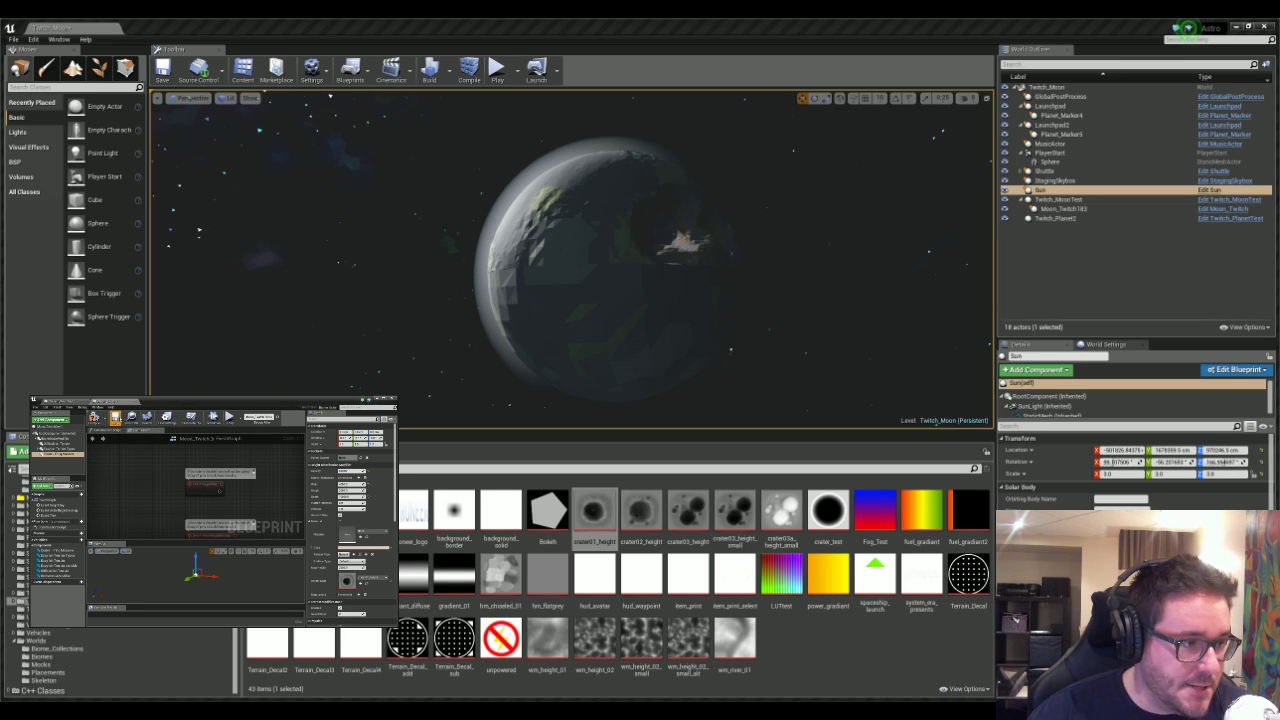
click(538, 405)
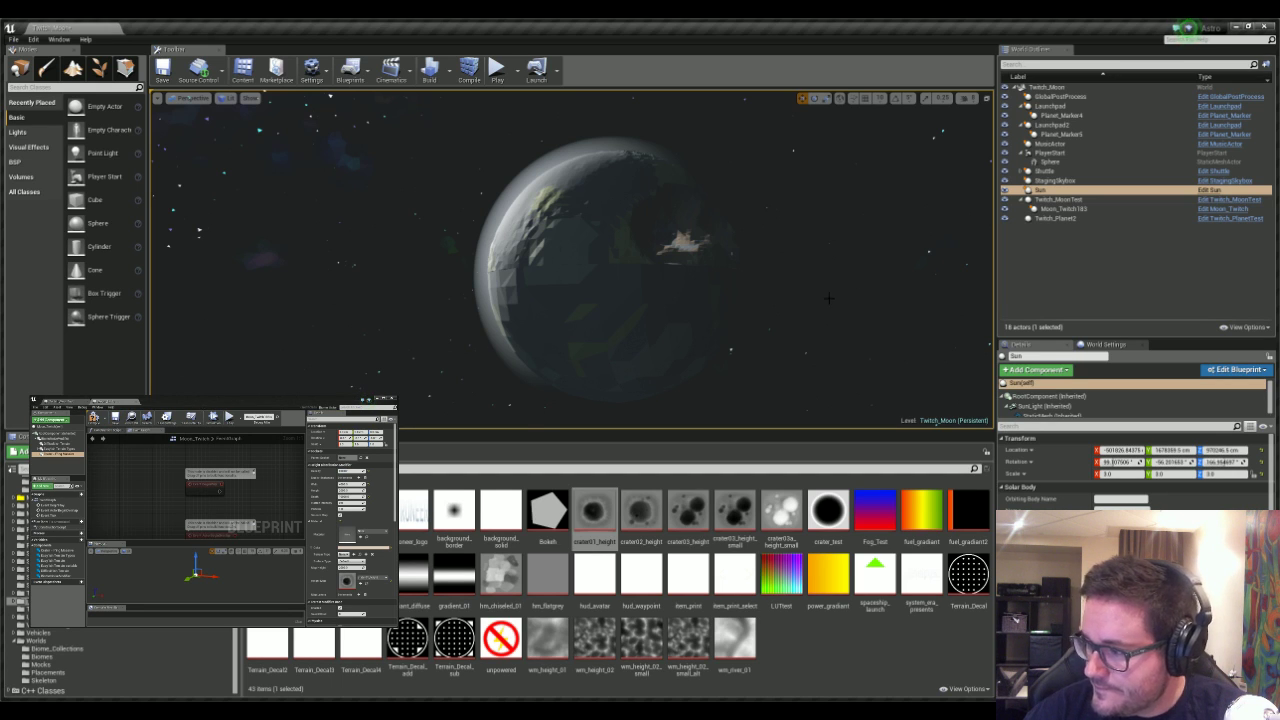
scroll(1103, 476, down, 5)
scroll(1103, 480, up, 5)
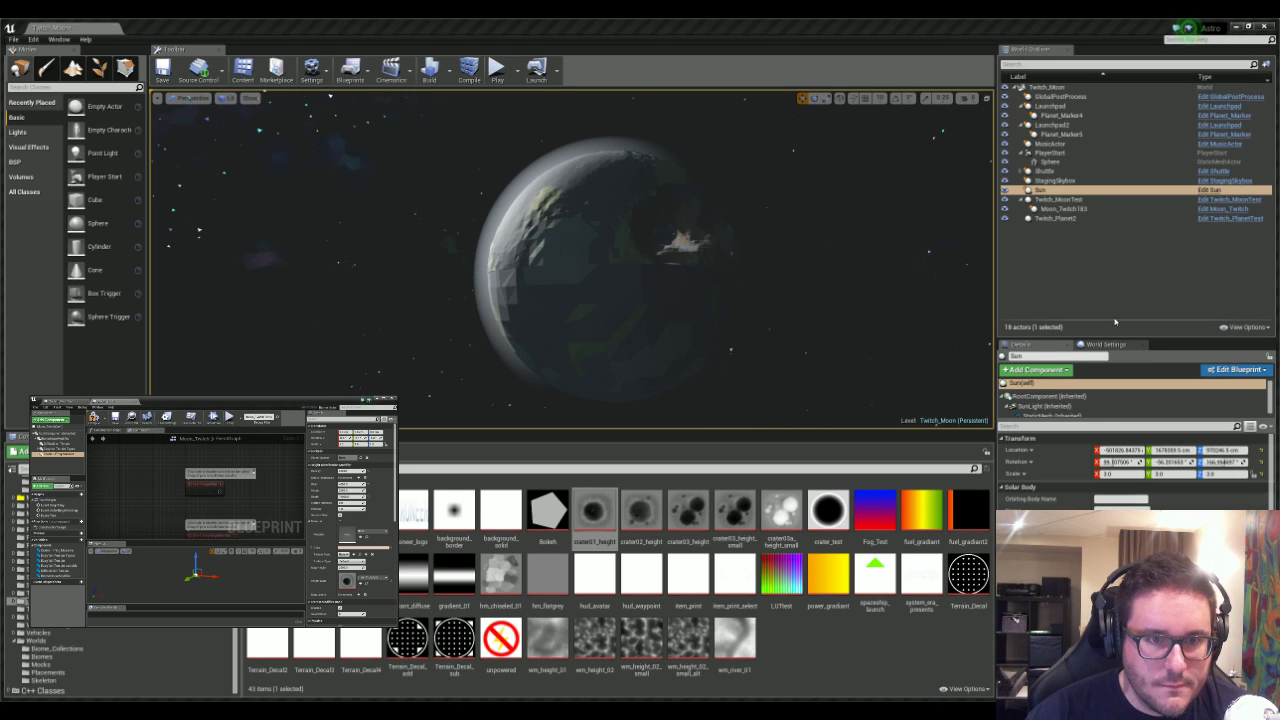
- Select Twitch_MoonTest and examine its terrain and craters from all around, including the dark side
click(1060, 200)
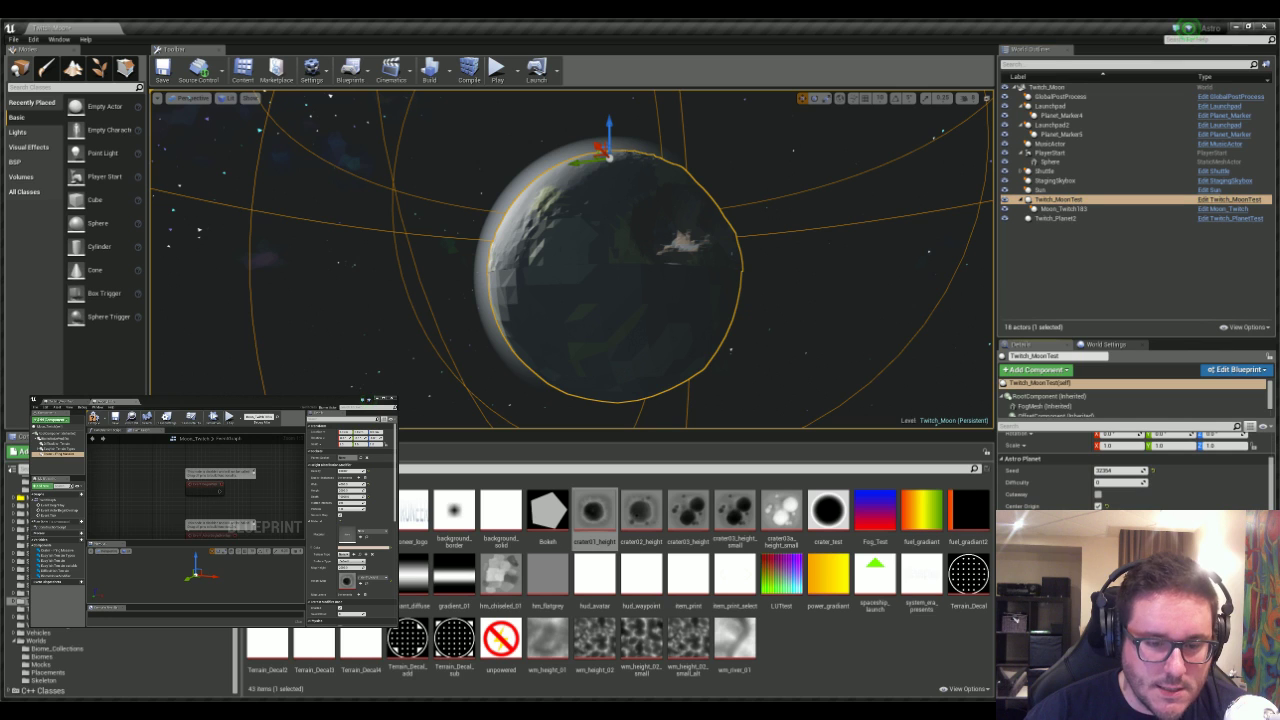
right_drag(738, 327, 655, 328)
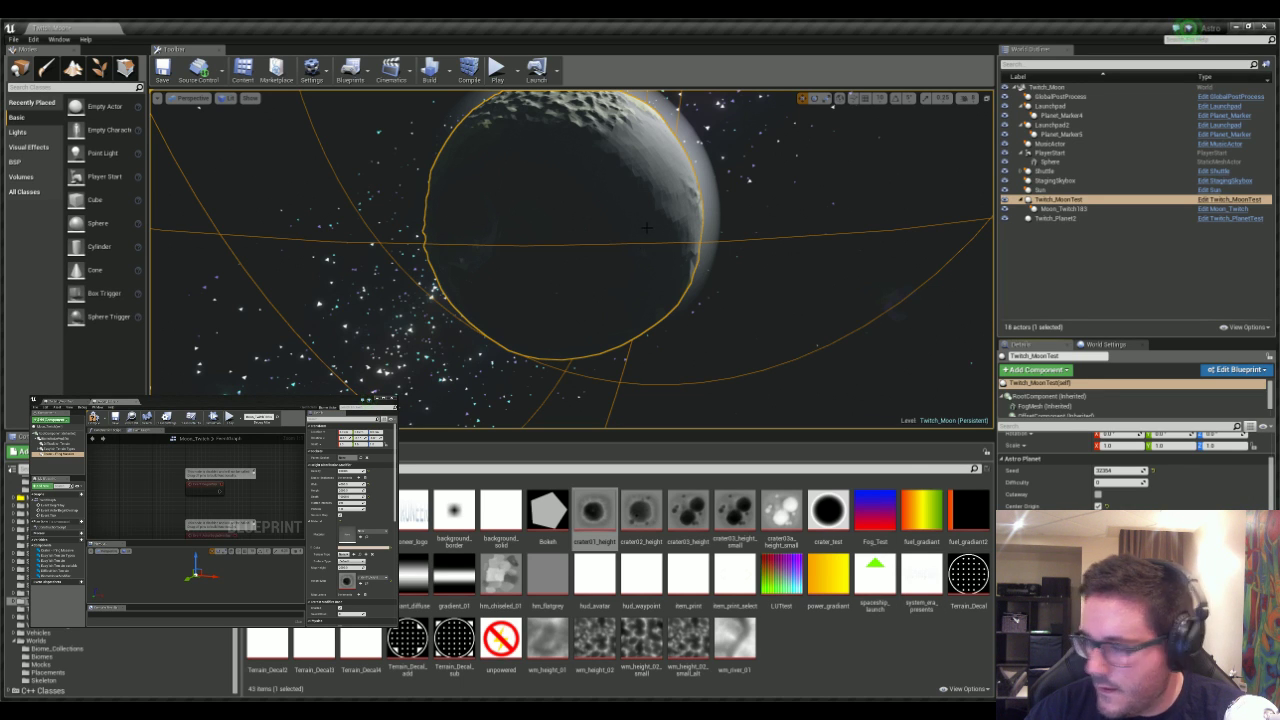
right_drag(647, 228, 800, 315)
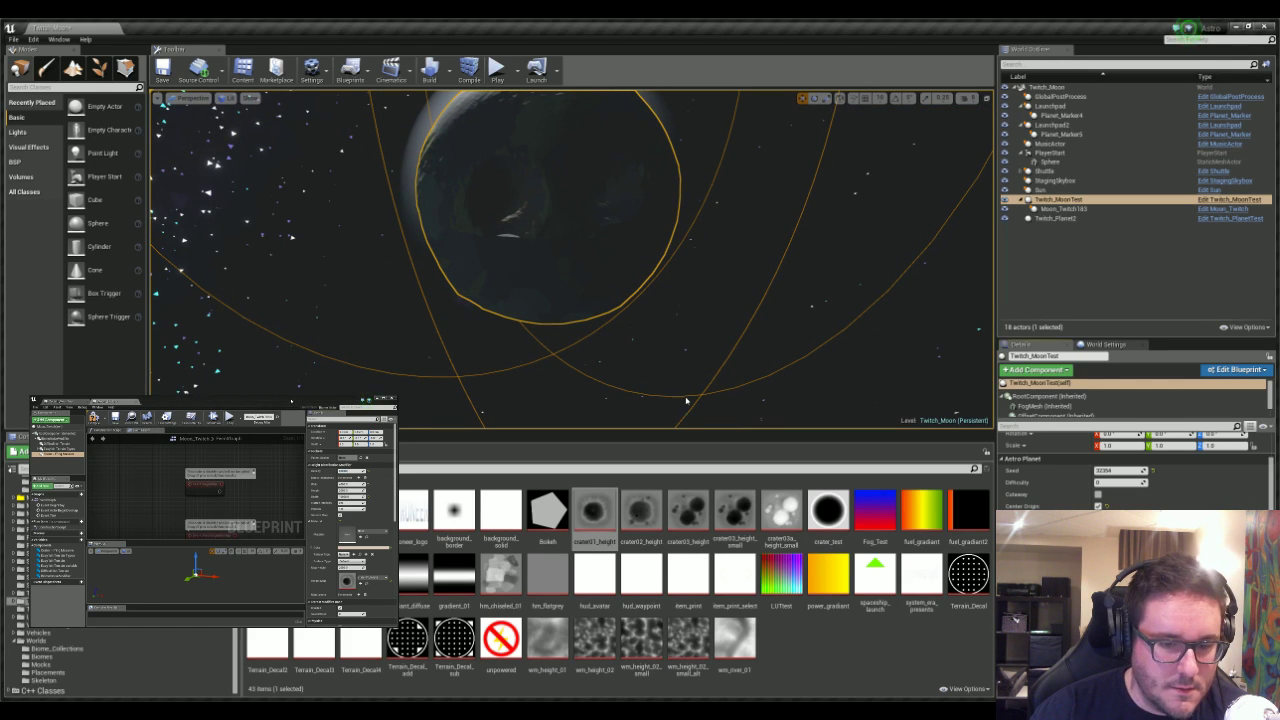
right_drag(687, 401, 765, 325)
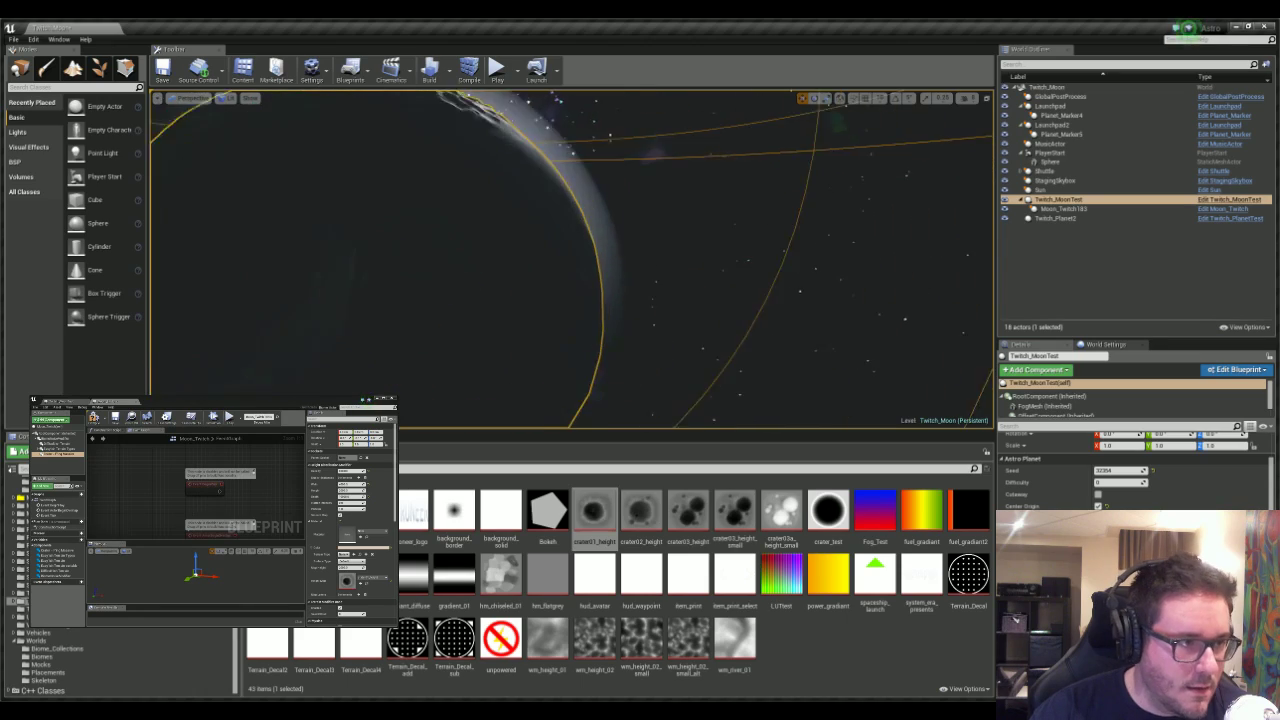
key(f)
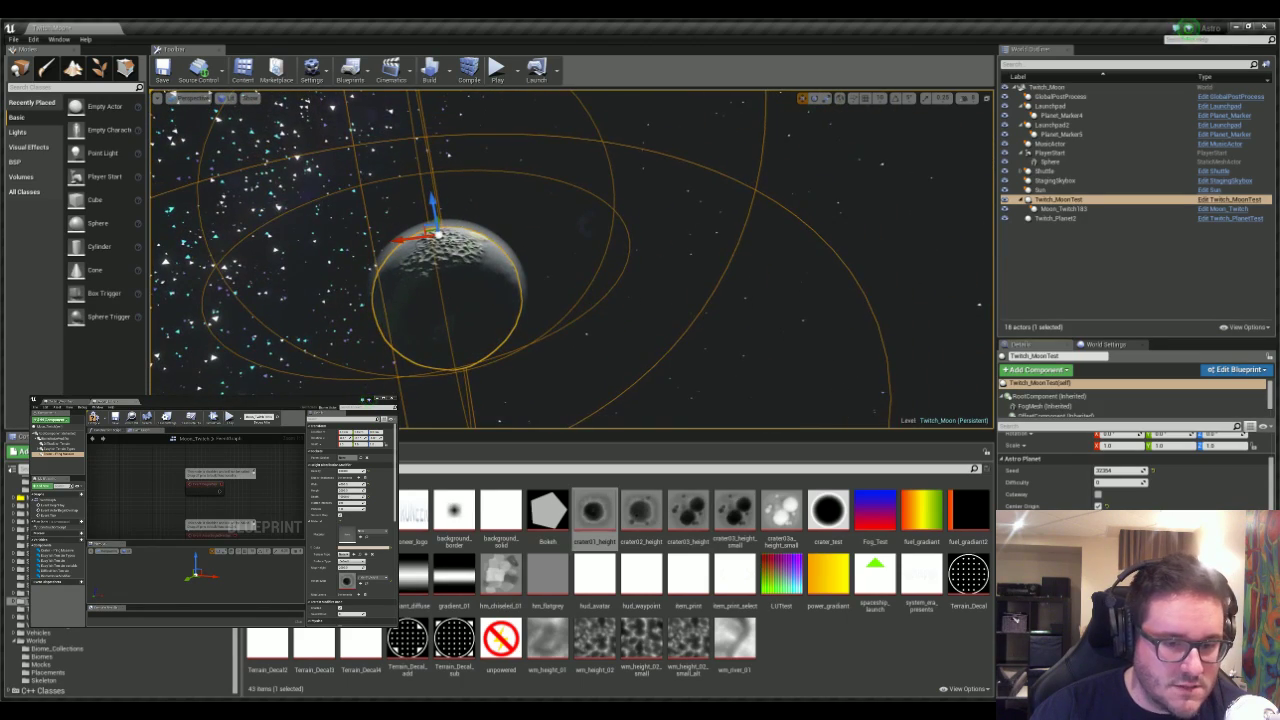
right_drag(640, 270, 430, 258)
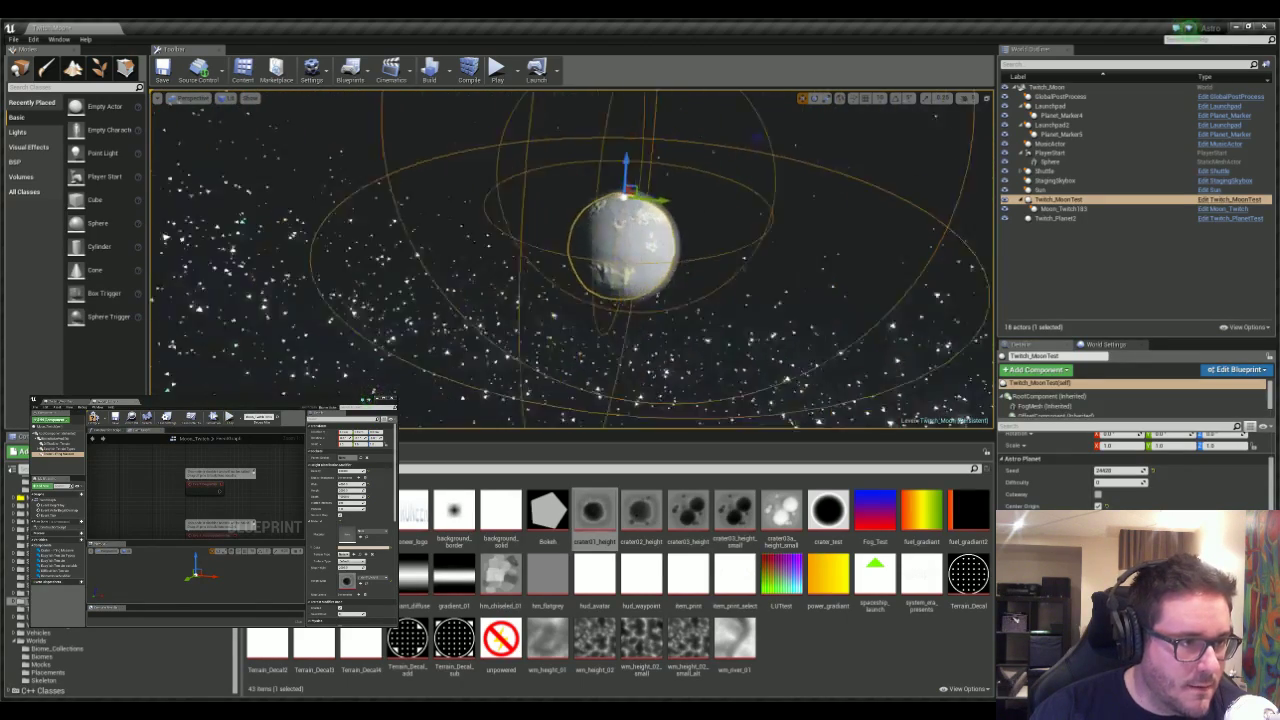
right_drag(570, 260, 570, 260)
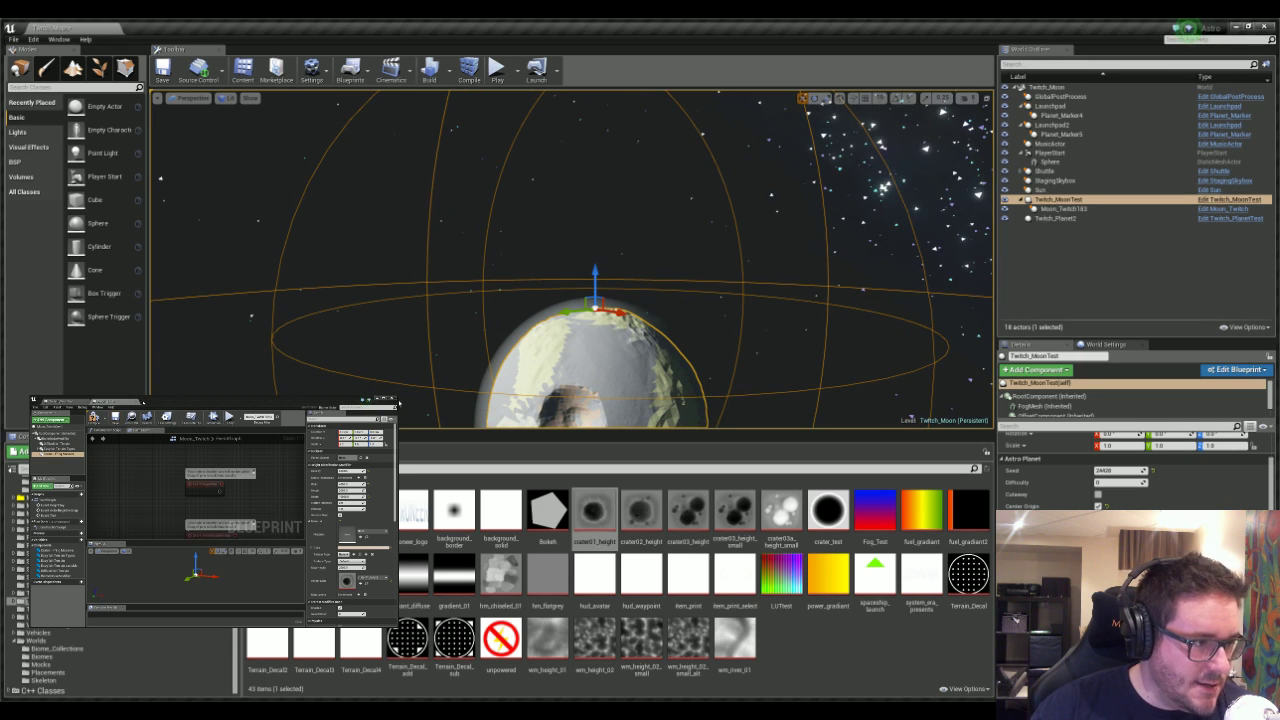
right_drag(522, 336, 522, 336)
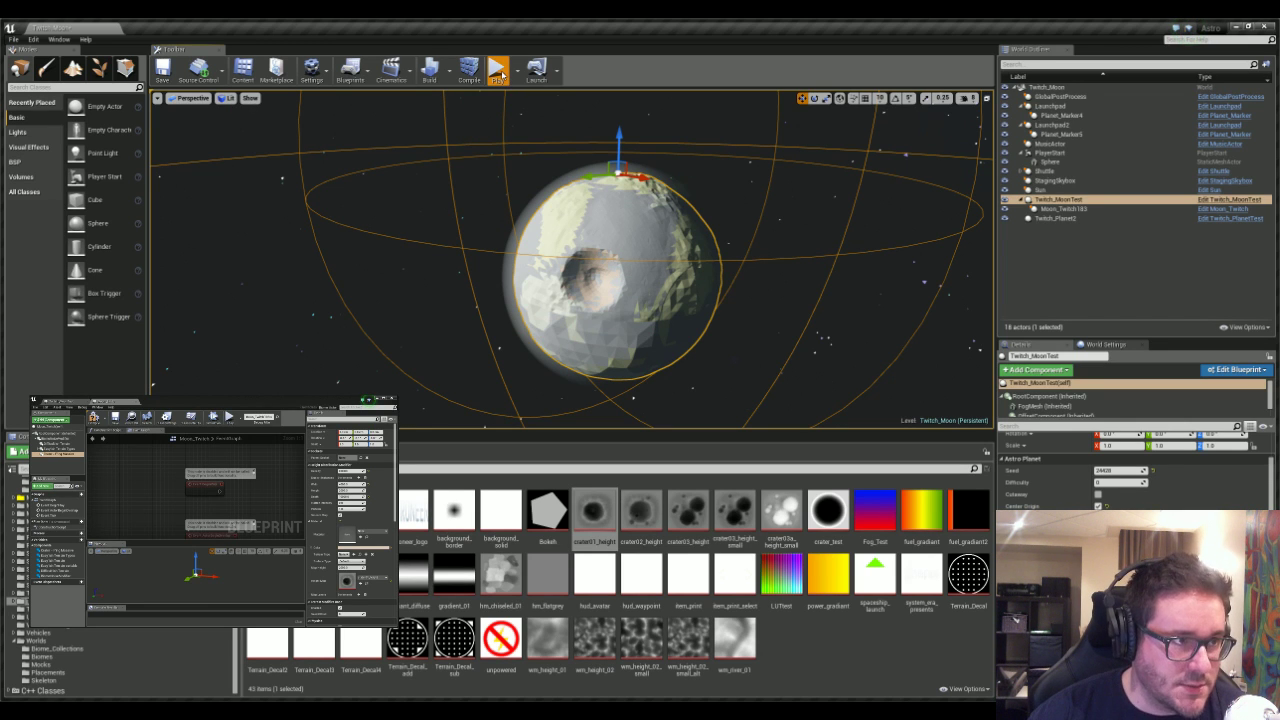
- Start a play session and try the terrain deform tool on the ground near the landing pad
click(497, 69)
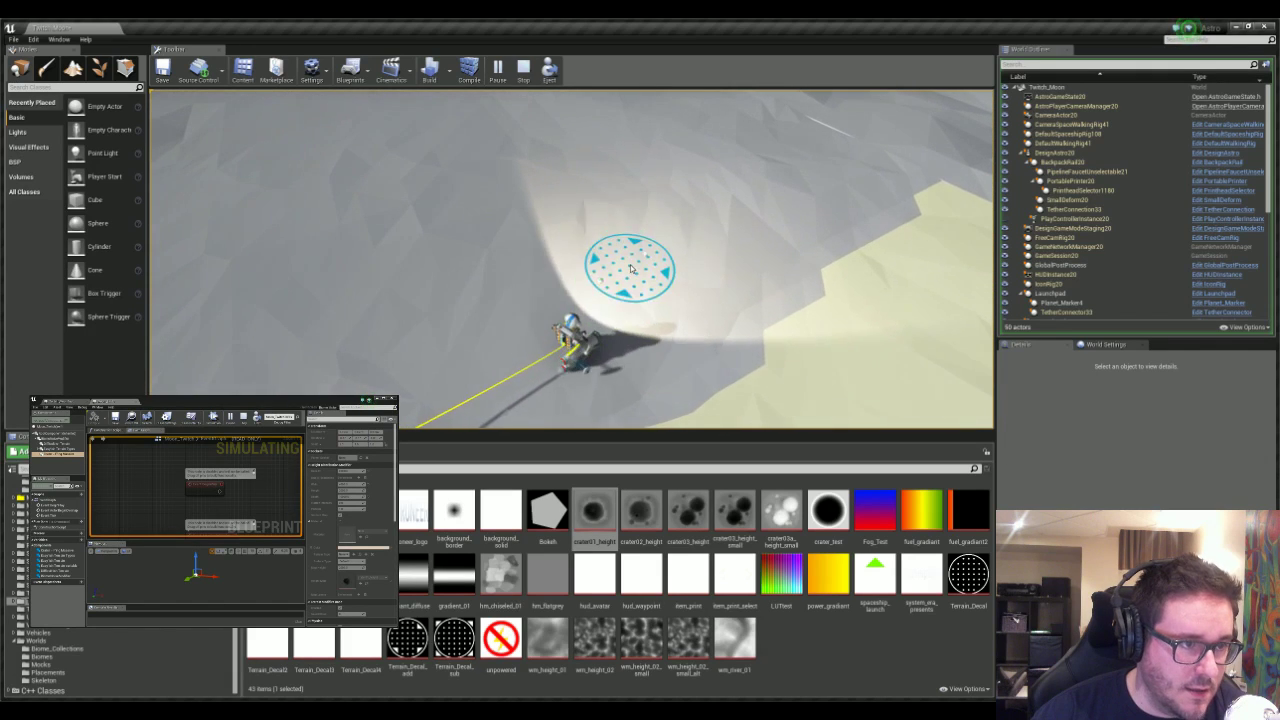
drag(630, 268, 646, 296)
mouse_move(646, 296)
right_down()
mouse_move(660, 195)
mouse_move(643, 277)
right_up()
drag(572, 250, 586, 256)
right_drag(586, 256, 645, 250)
- Spawn two Battery objects and one SolarPortable beside the astronaut using the in-game debug options
key(Tab)
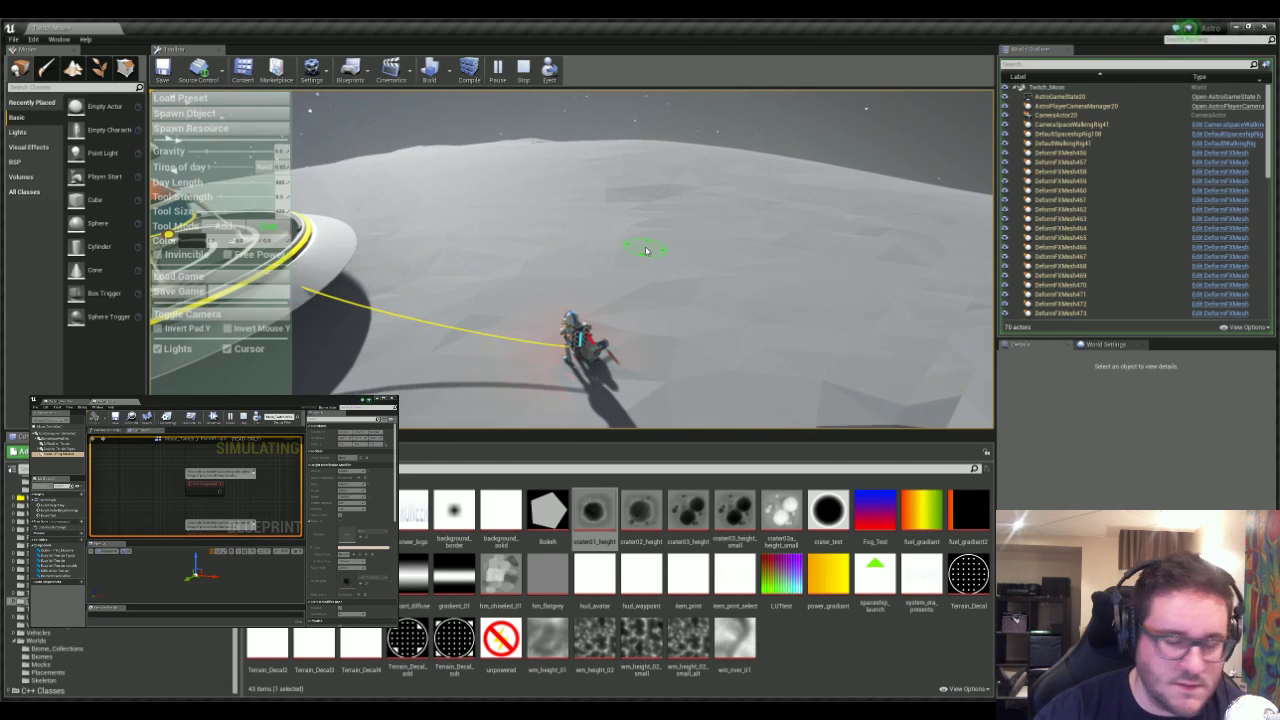
click(200, 113)
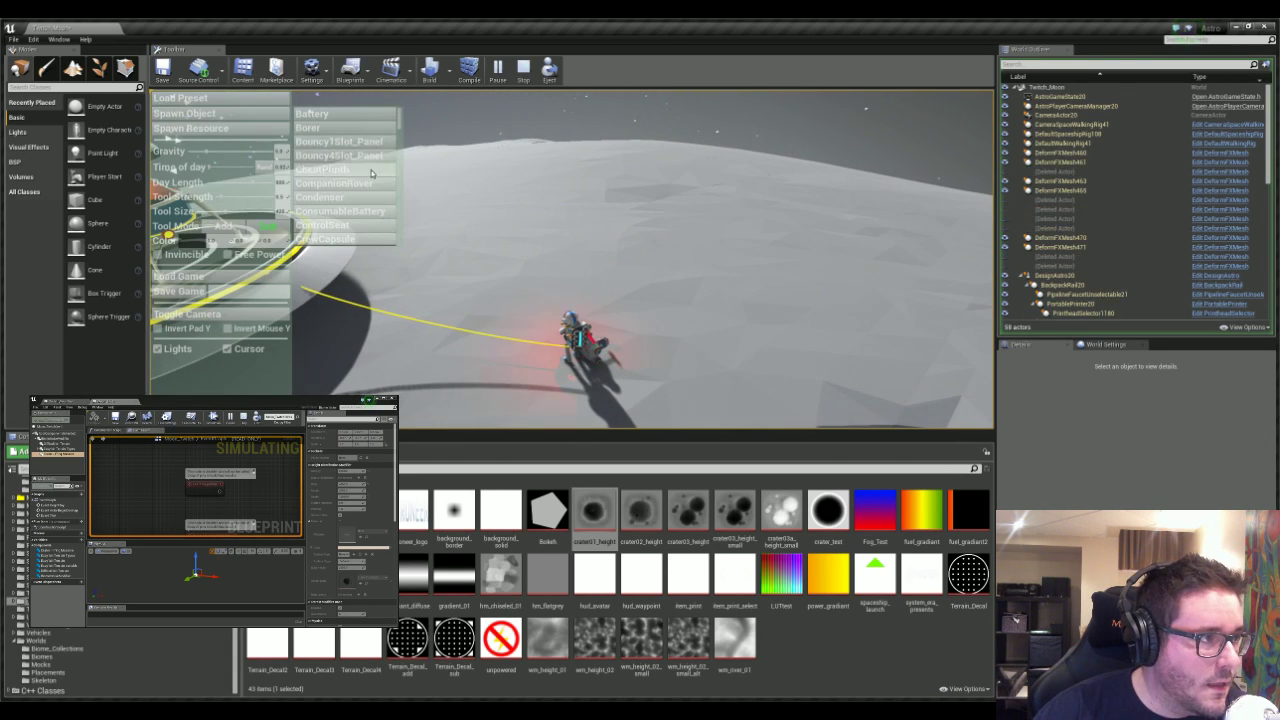
click(355, 118)
click(355, 118)
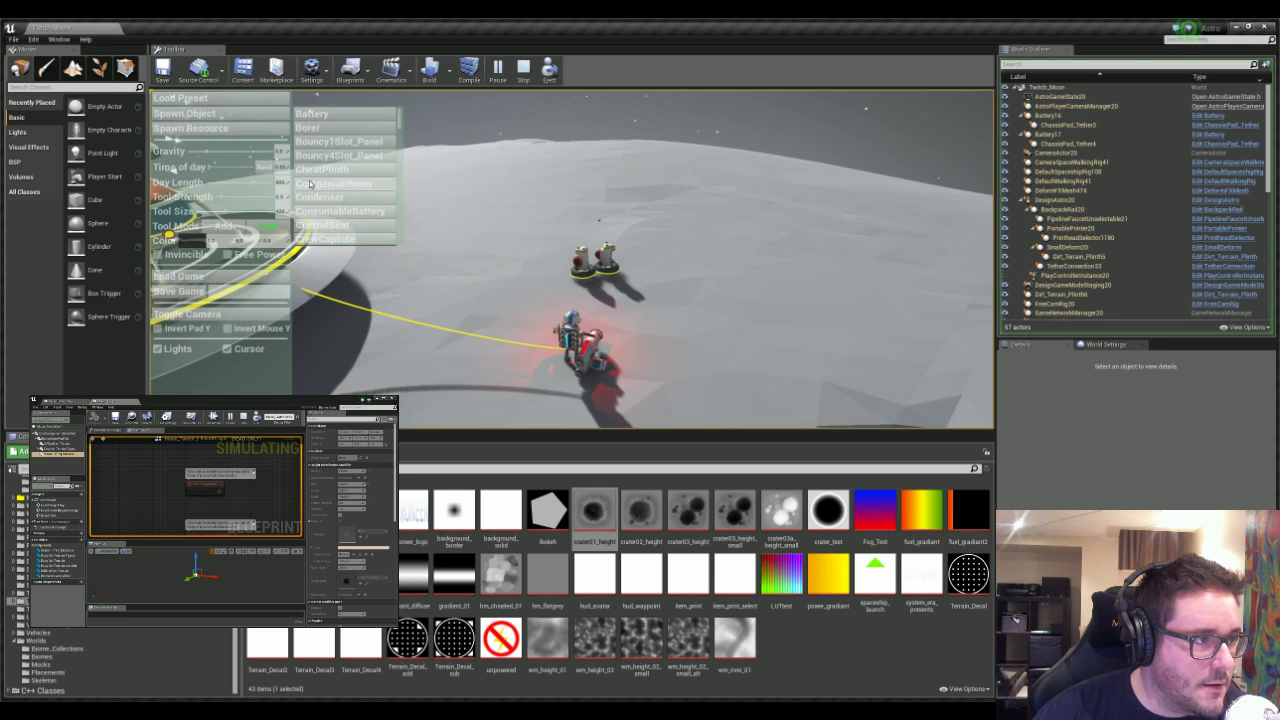
scroll(402, 207, down, 5)
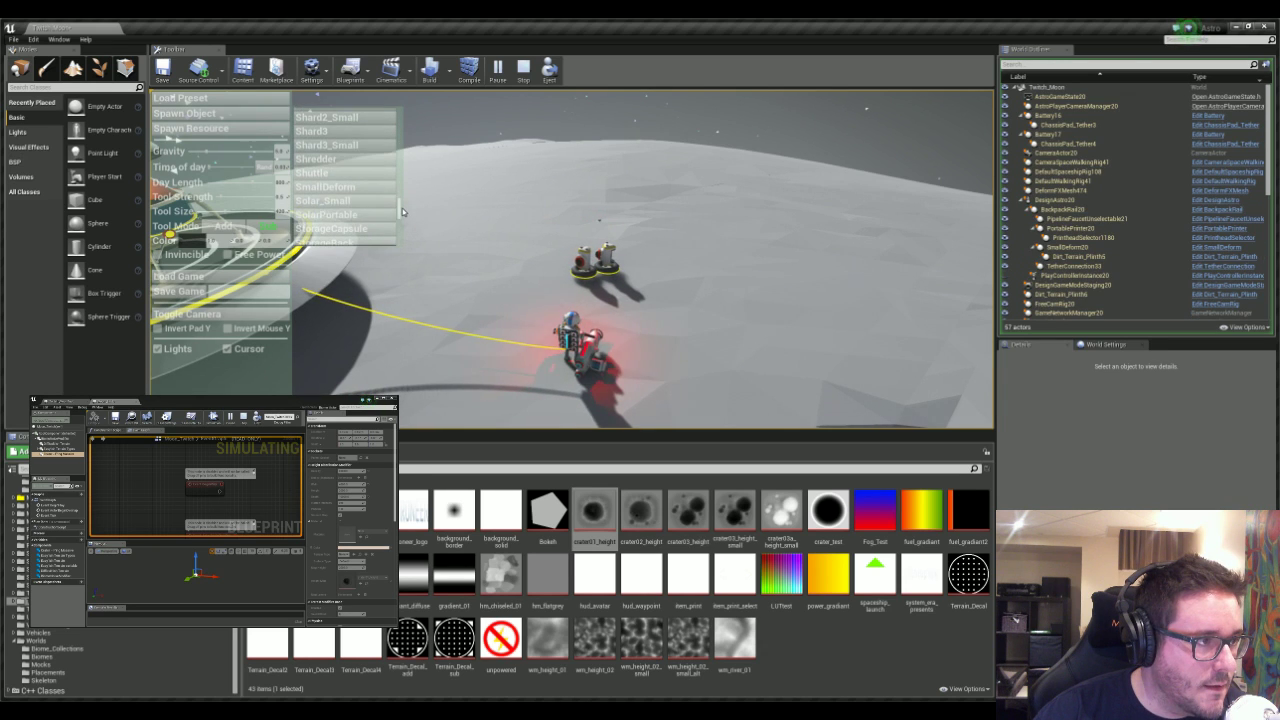
click(330, 215)
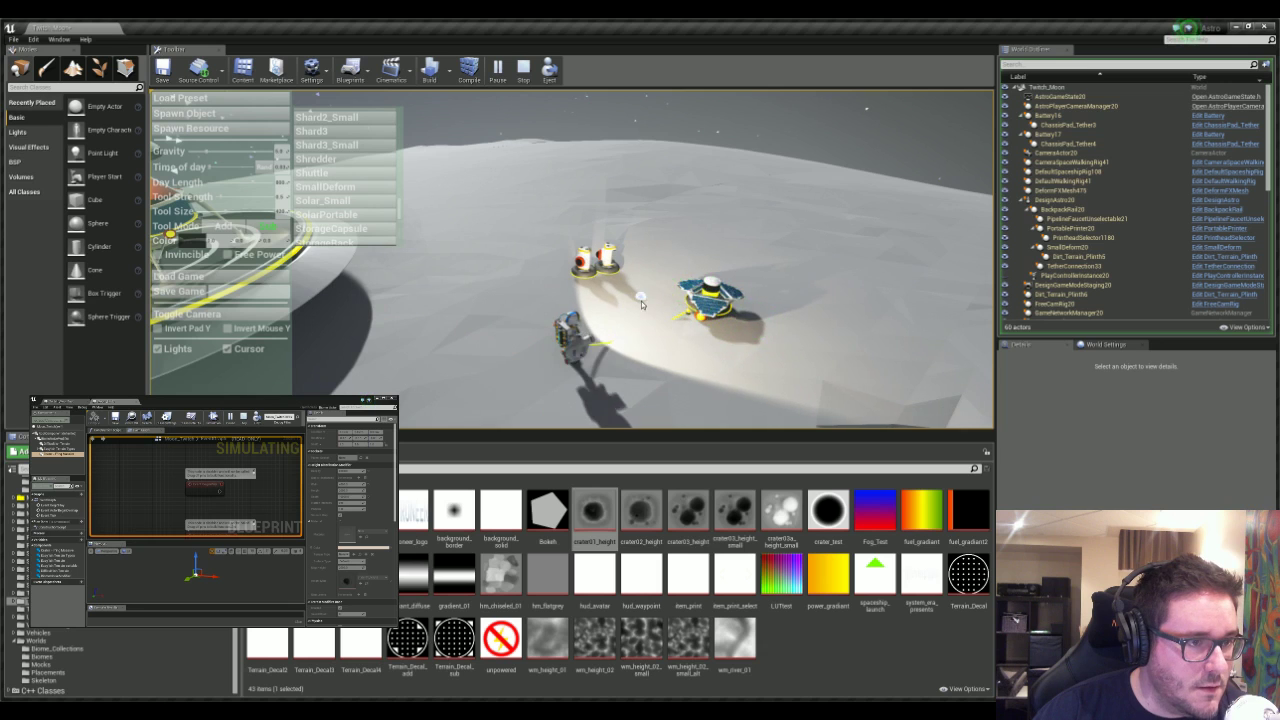
- Attach one of the spawned batteries to the portable solar panel
right_drag(629, 317, 629, 320)
mouse_move(482, 265)
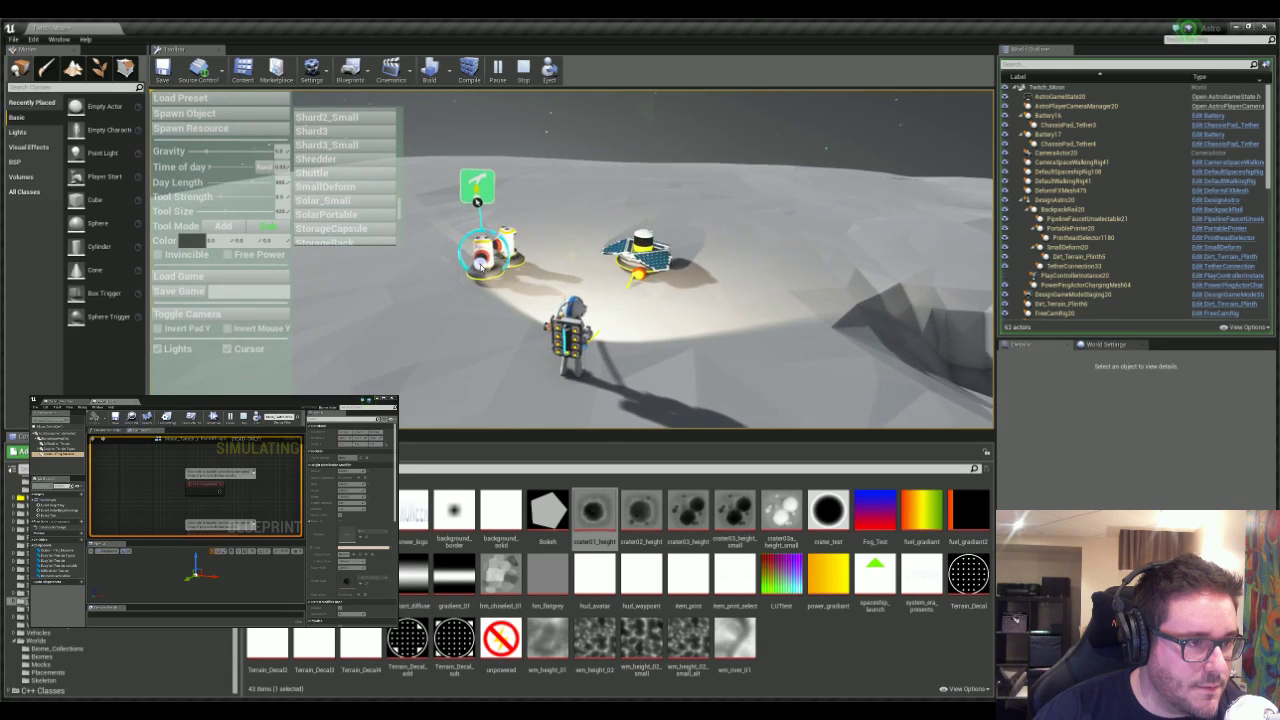
drag(481, 266, 641, 276)
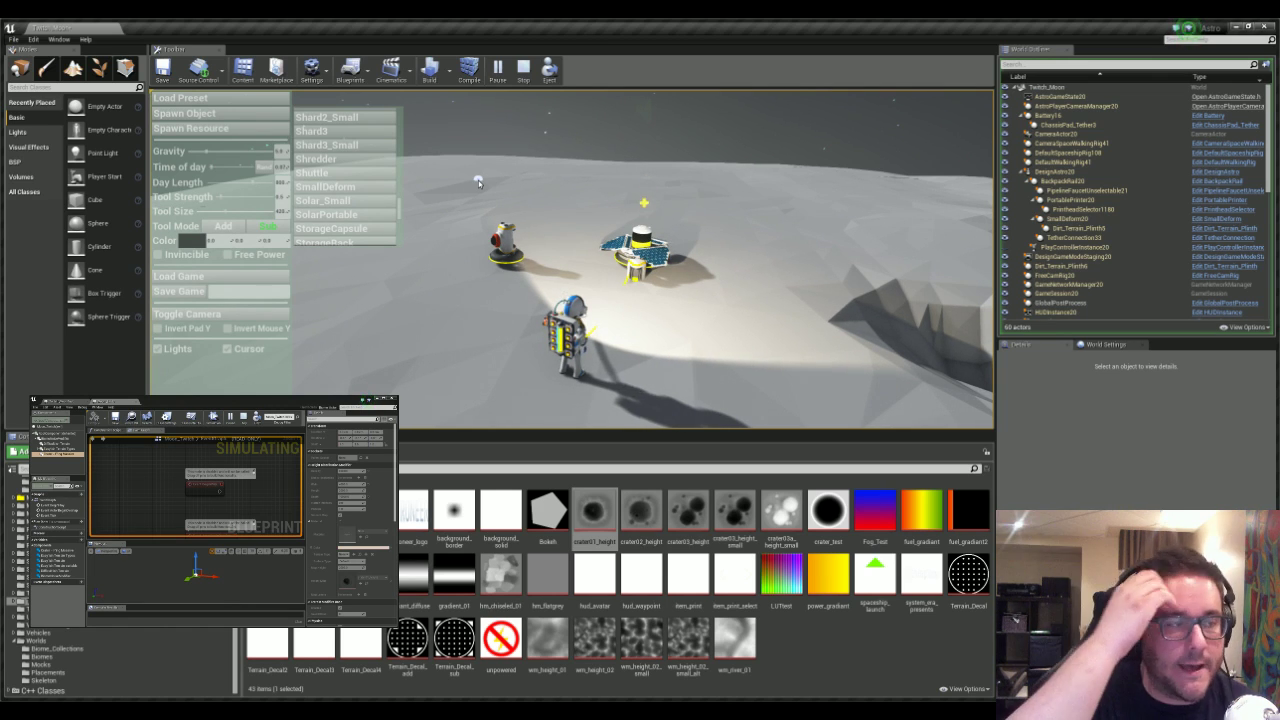
- Put a battery in the astronaut's backpack and survey the small craters beyond the solar panel
right_drag(478, 182, 574, 187)
key(w)
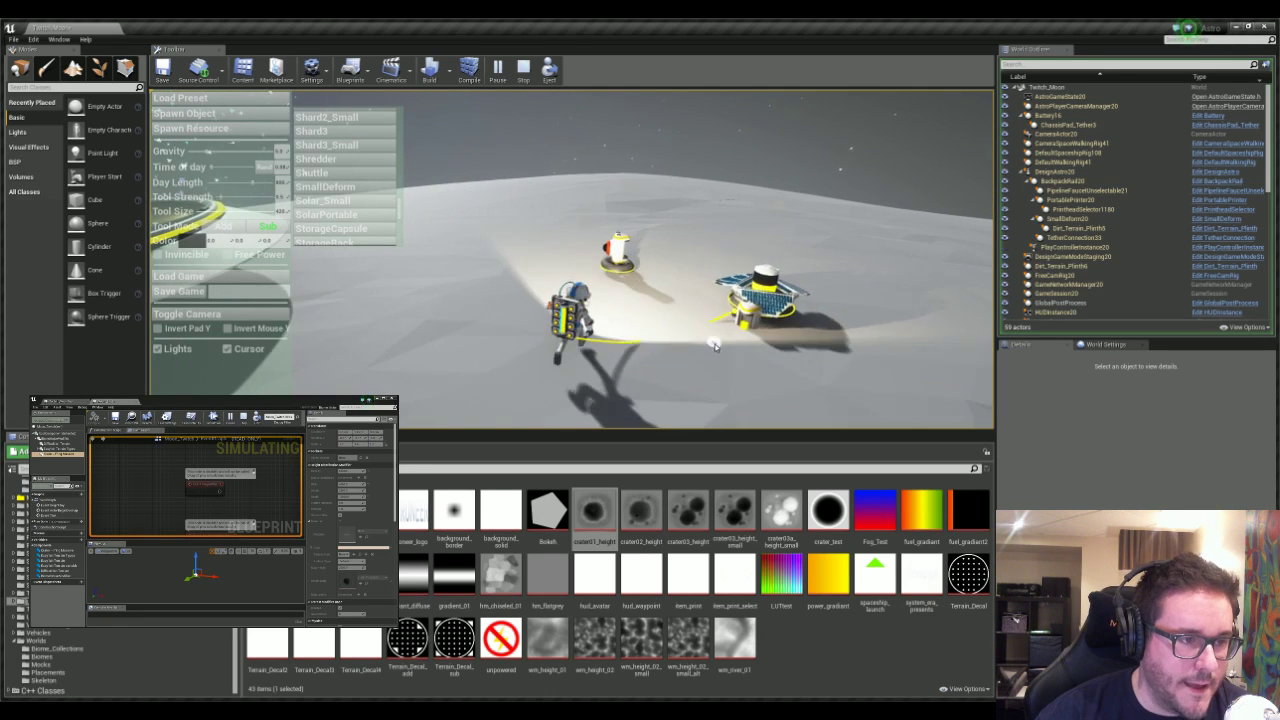
shift+click(624, 278)
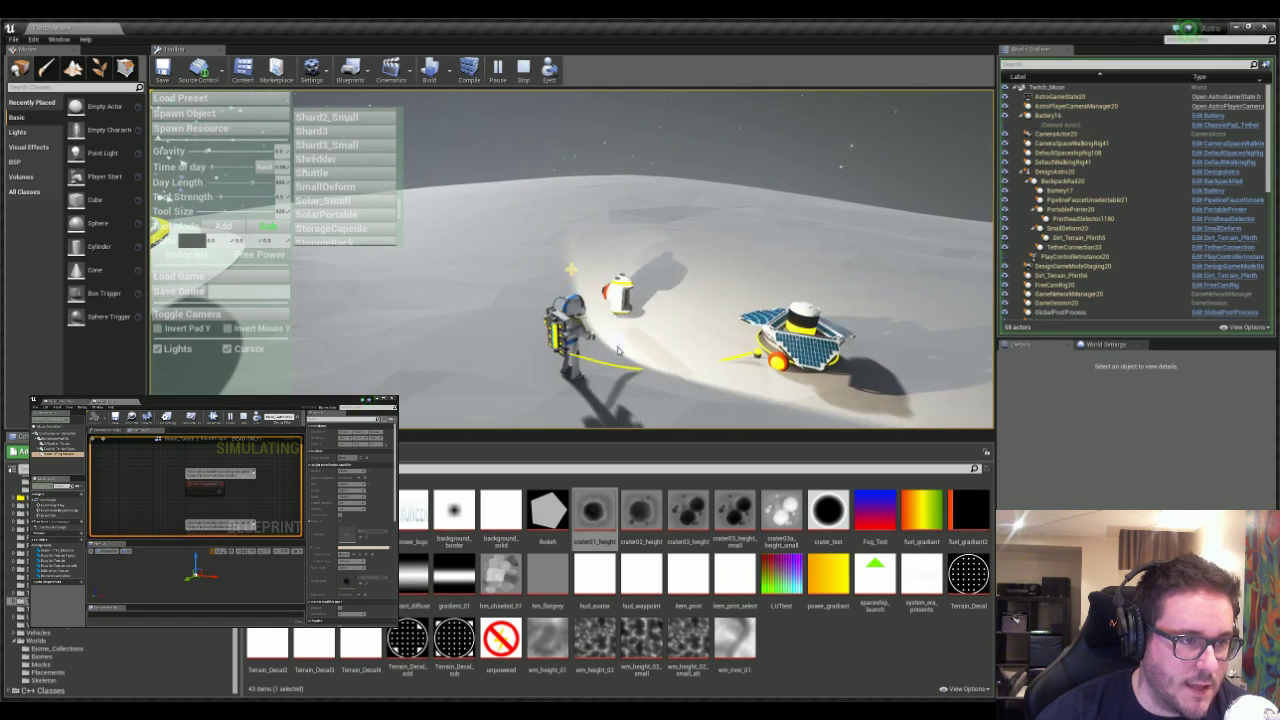
right_drag(780, 378, 583, 237)
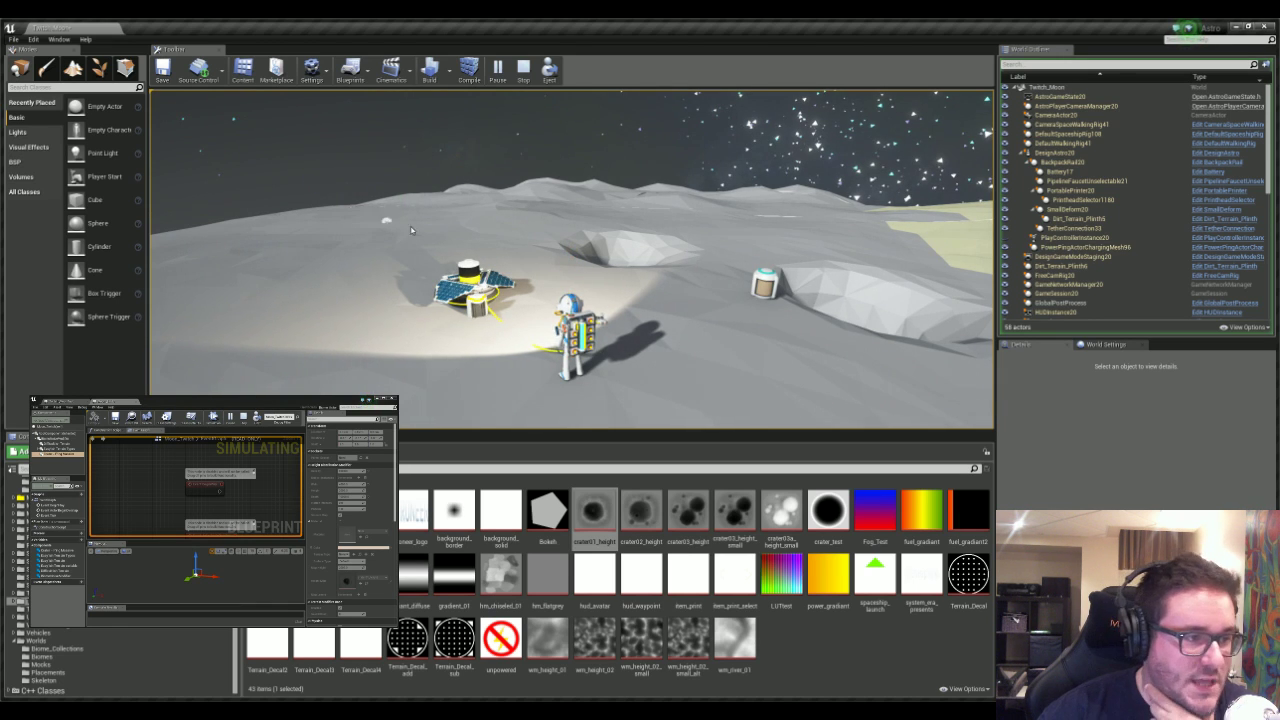
right_drag(695, 246, 750, 325)
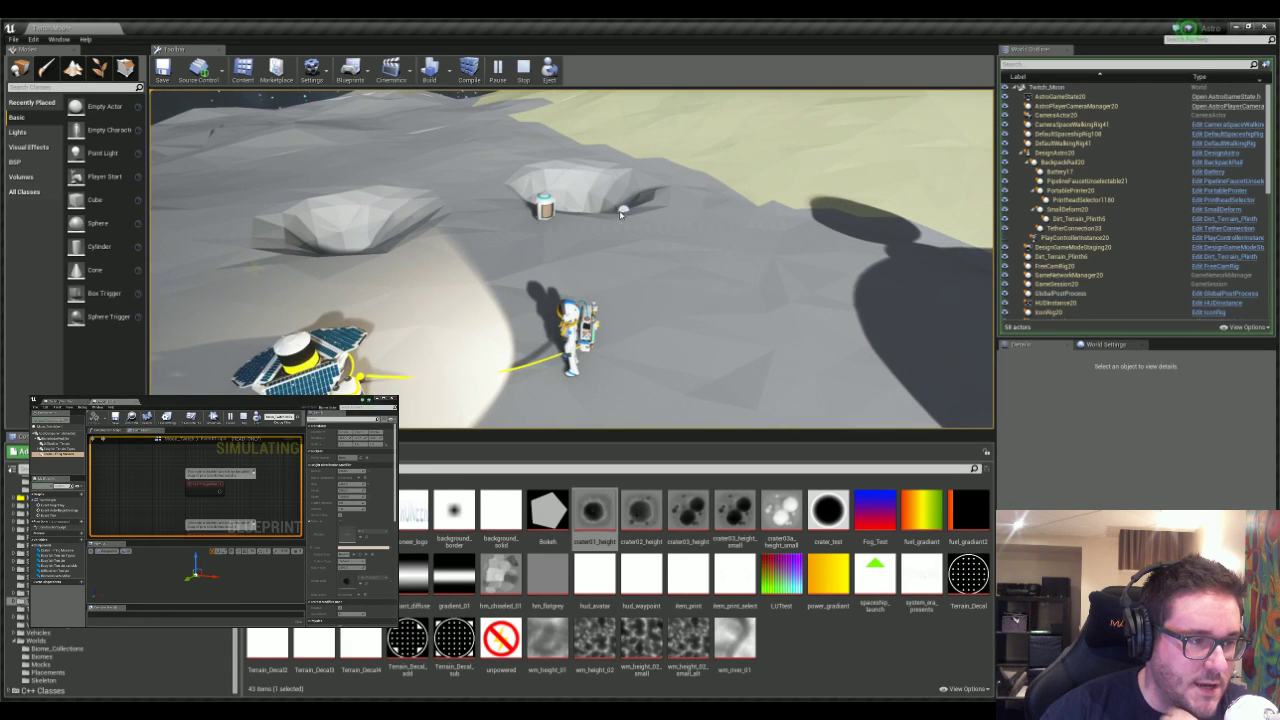
- Enable Free Power in the in-game debug options and move the battery from the solar panel into the astronaut's backpack
right_drag(675, 240, 595, 224)
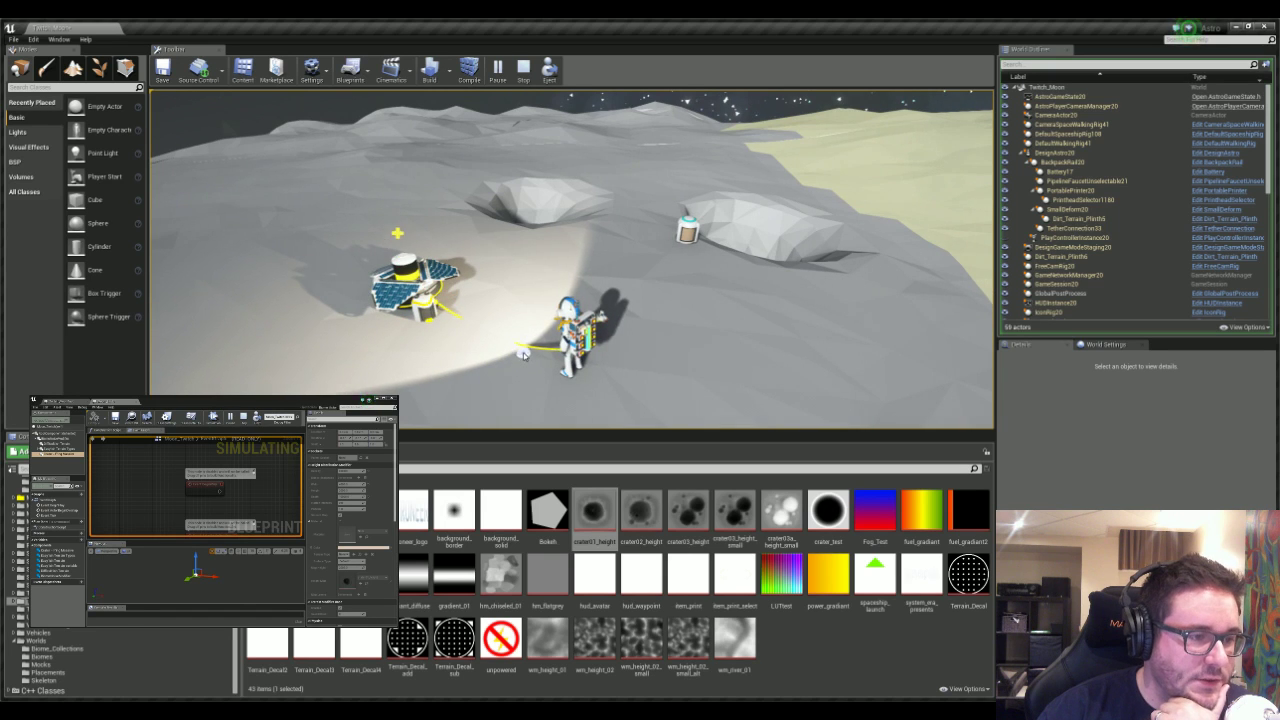
click(586, 334)
key(grave)
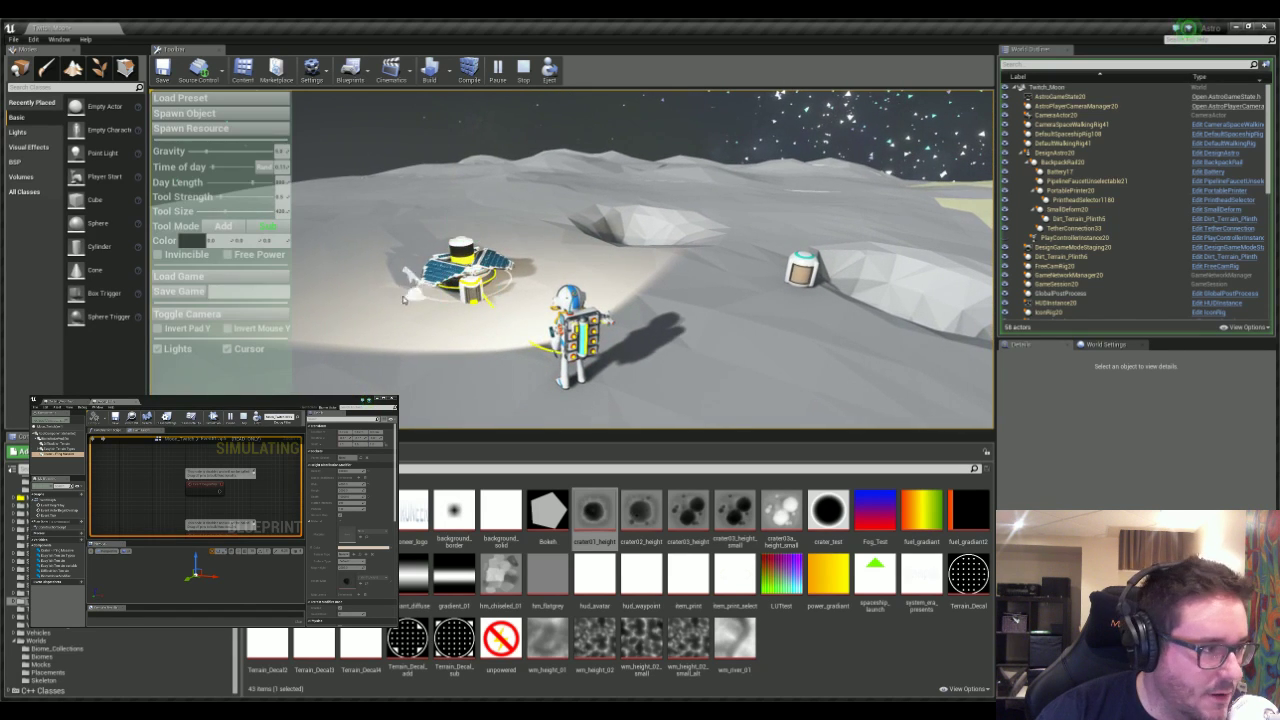
click(232, 259)
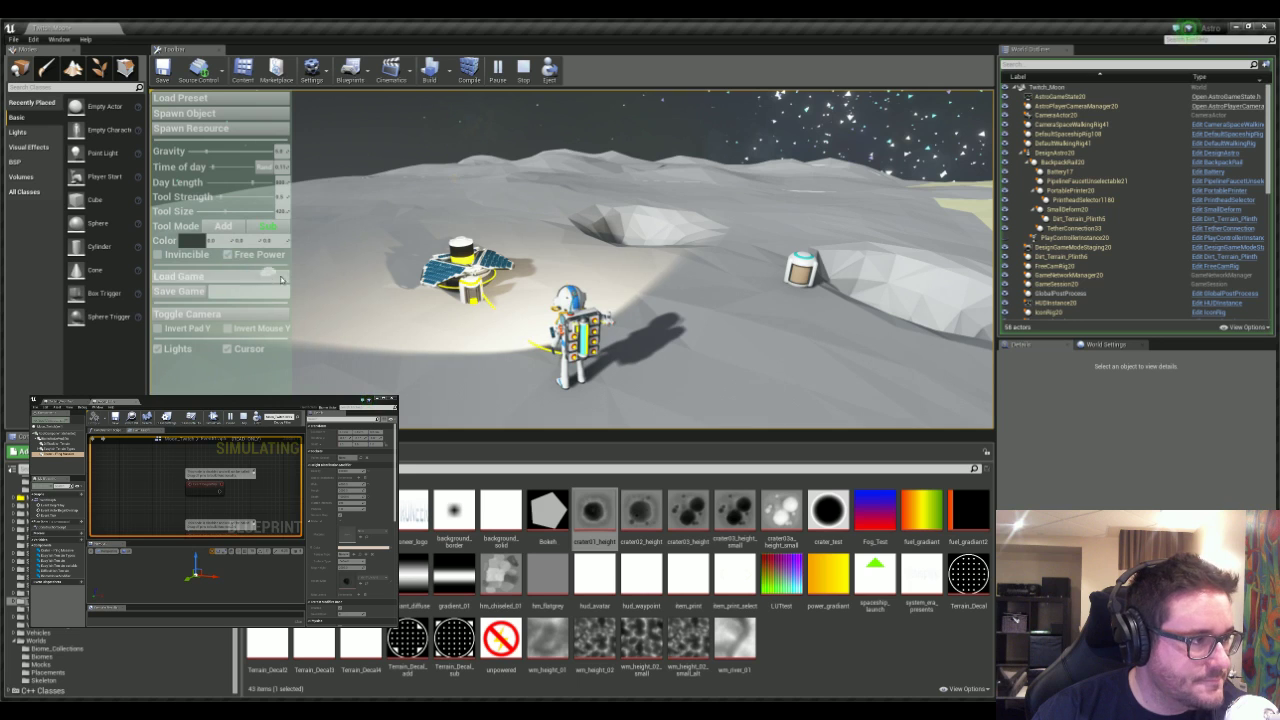
click(262, 287)
key(grave)
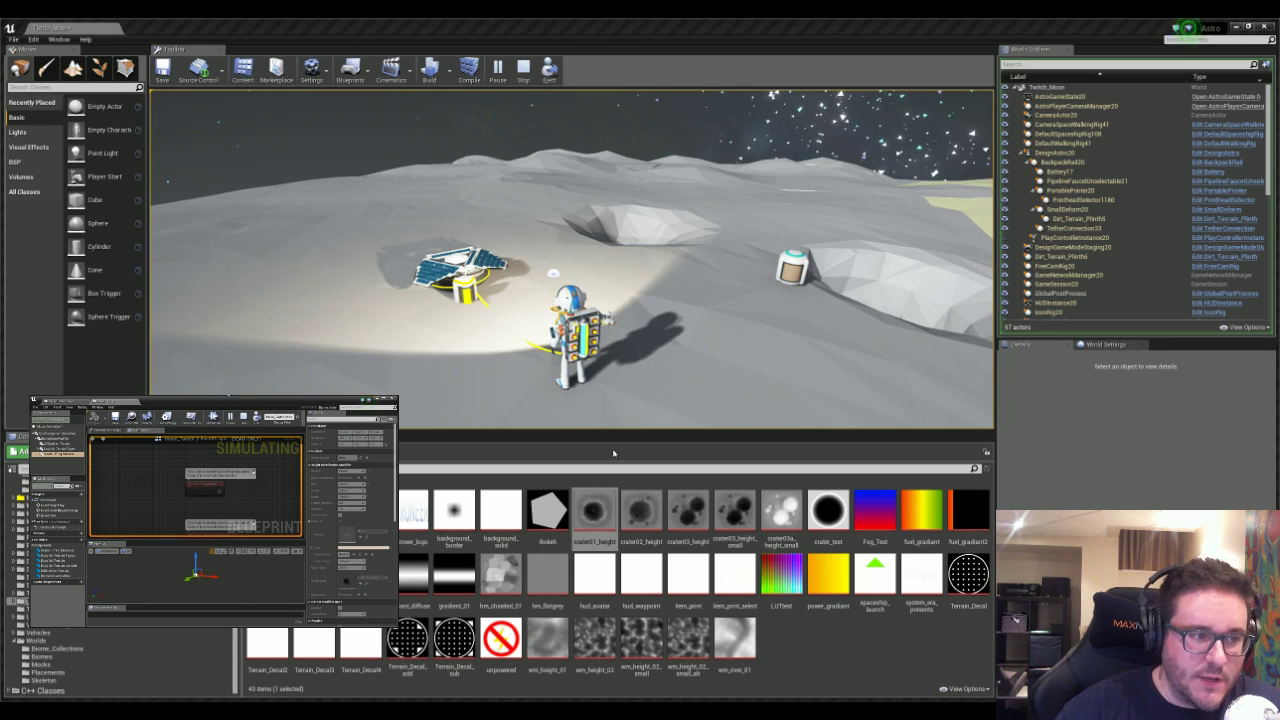
drag(475, 300, 600, 345)
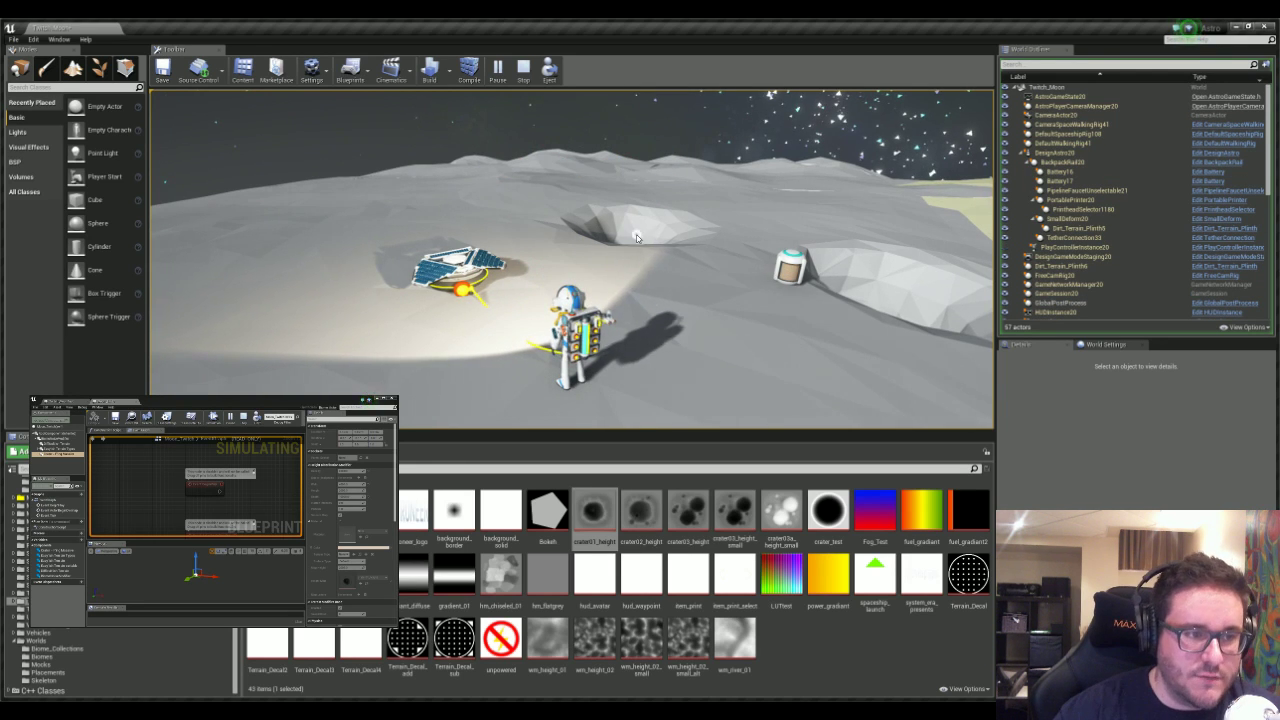
- Walk the astronaut around the landing pad and examine the surrounding terrain and lighting
right_drag(704, 344, 880, 344)
key(w)
key(w)
right_drag(572, 260, 560, 300)
key(d)
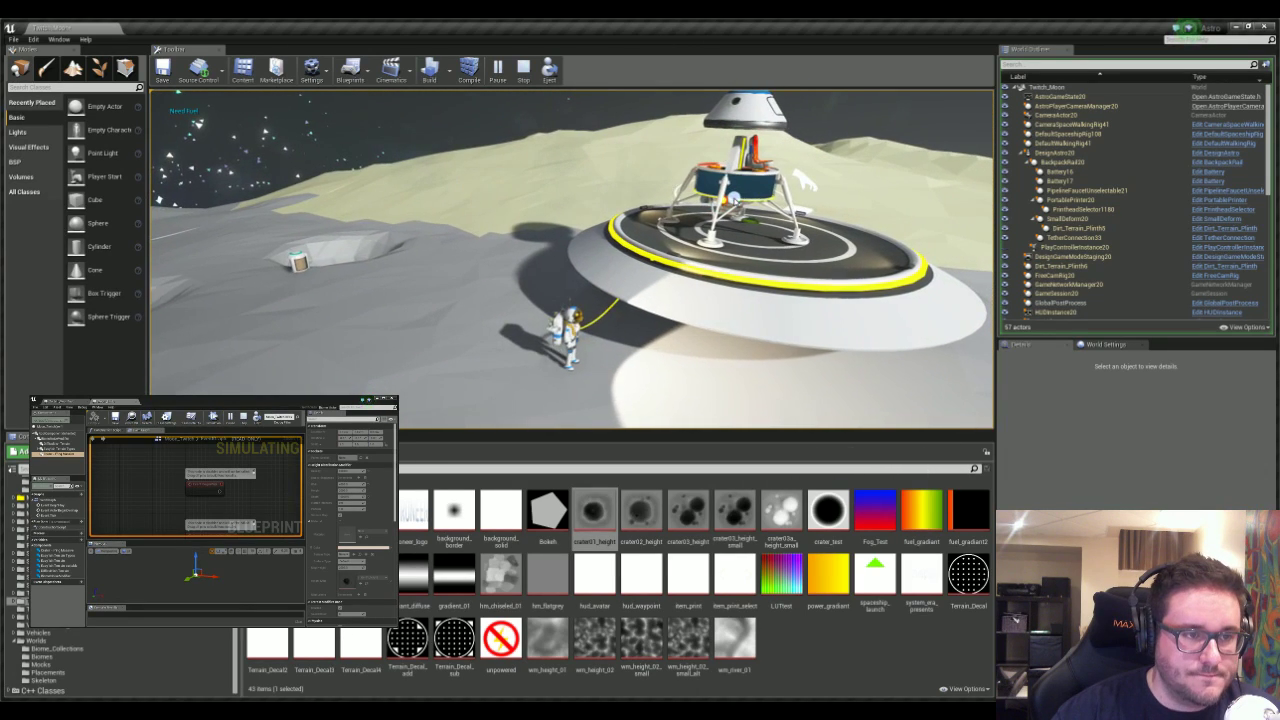
right_drag(804, 181, 640, 195)
key(w)
key(a)
key(a)
drag(640, 195, 665, 195)
right_drag(665, 195, 740, 182)
key(w)
key(w)
key(w)
key(s)
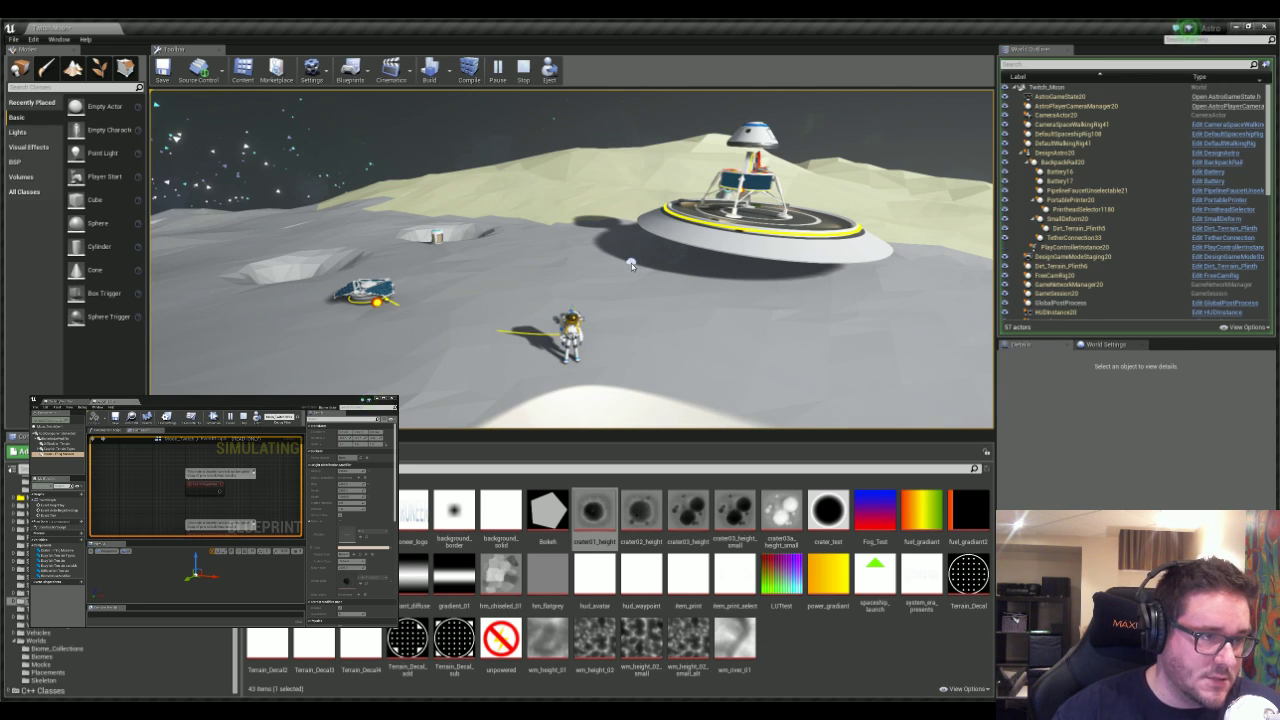
- Survey the craters beside the solar panel and landing pad, and end the play session
right_drag(610, 270, 555, 266)
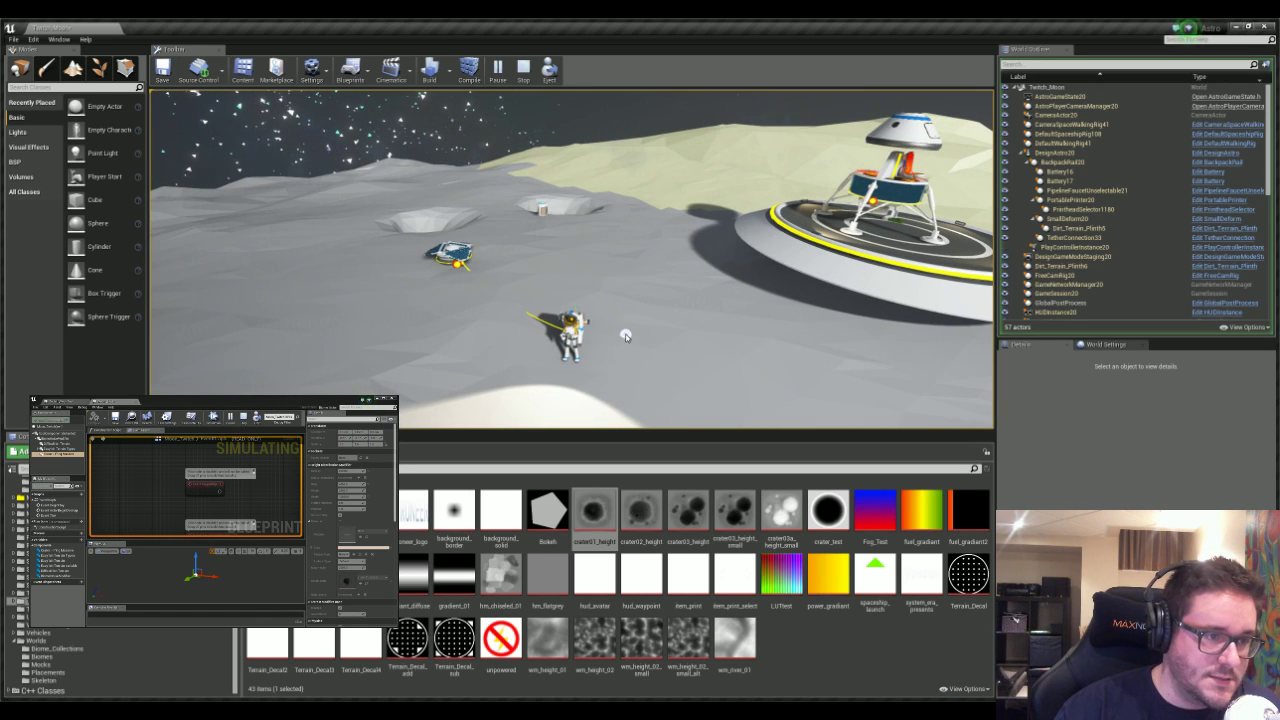
right_drag(626, 337, 766, 334)
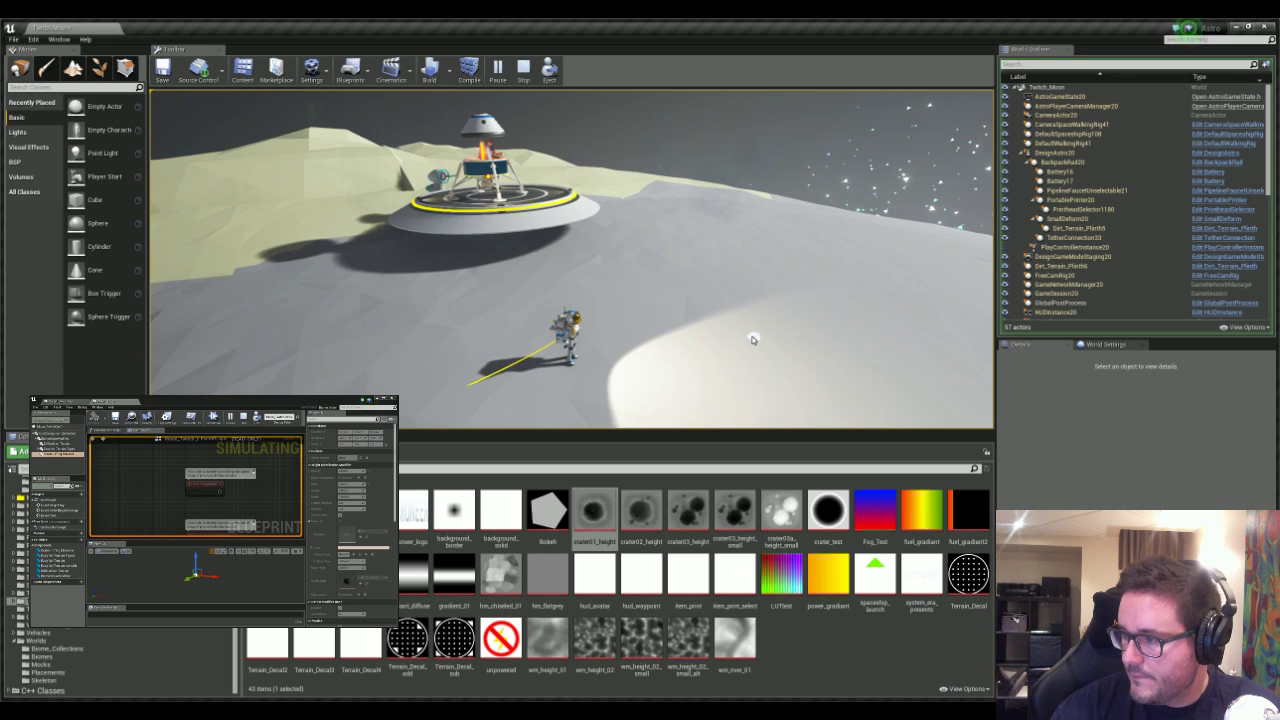
right_drag(629, 338, 490, 320)
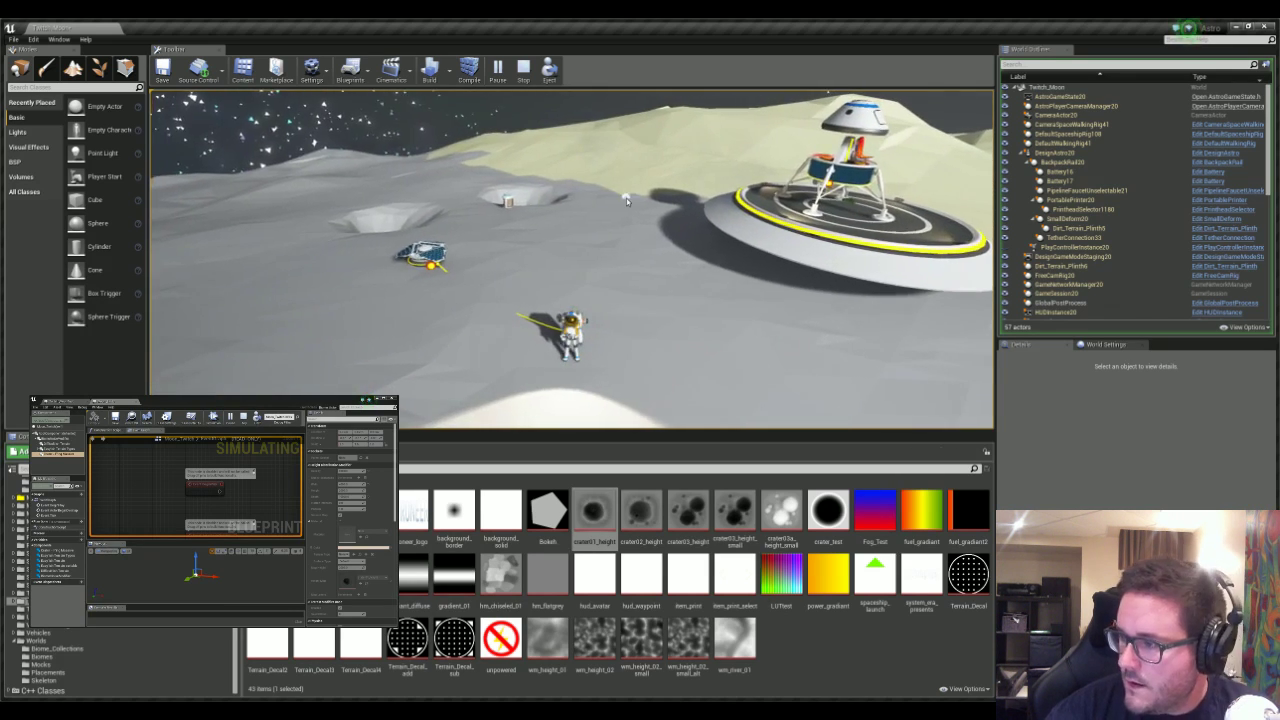
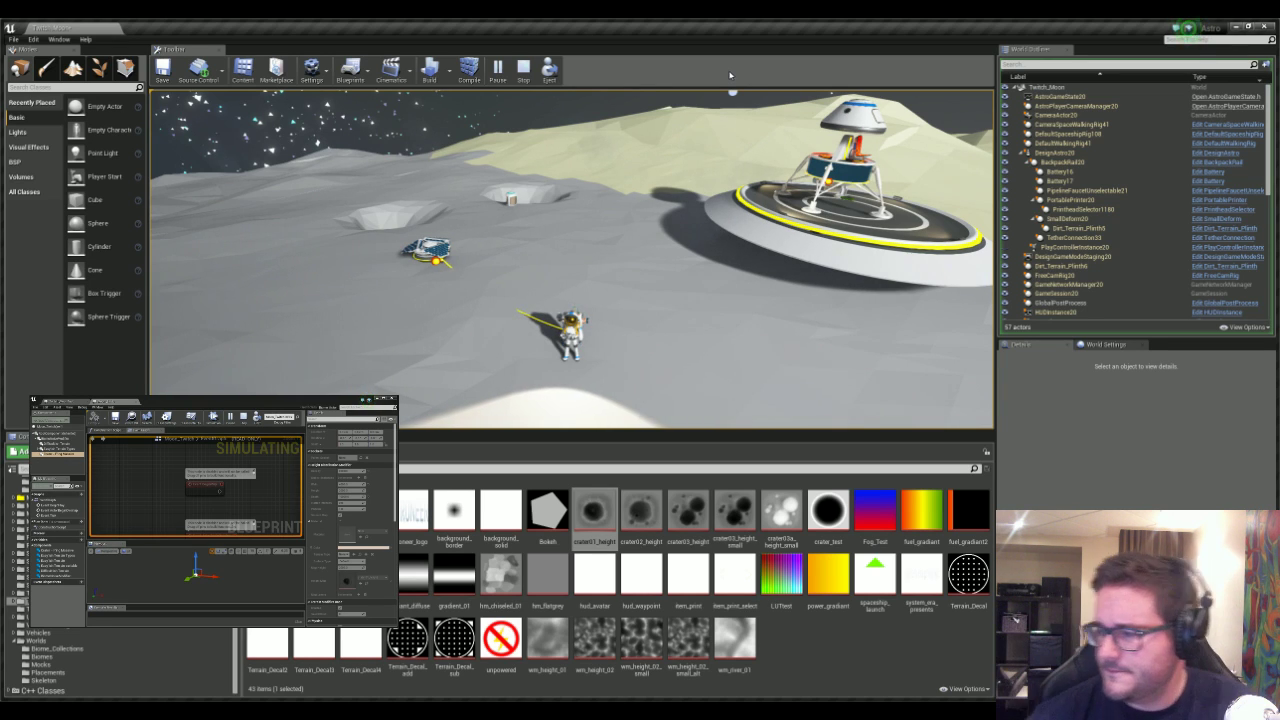
key(a)
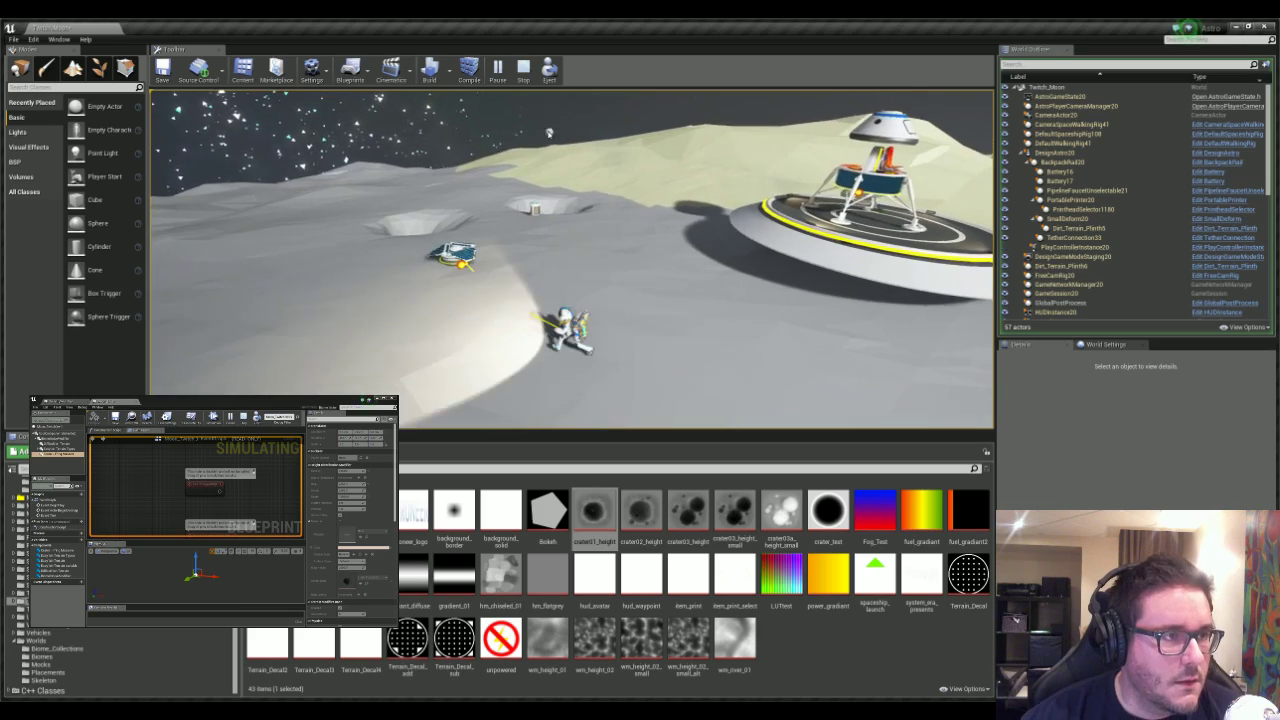
click(523, 68)
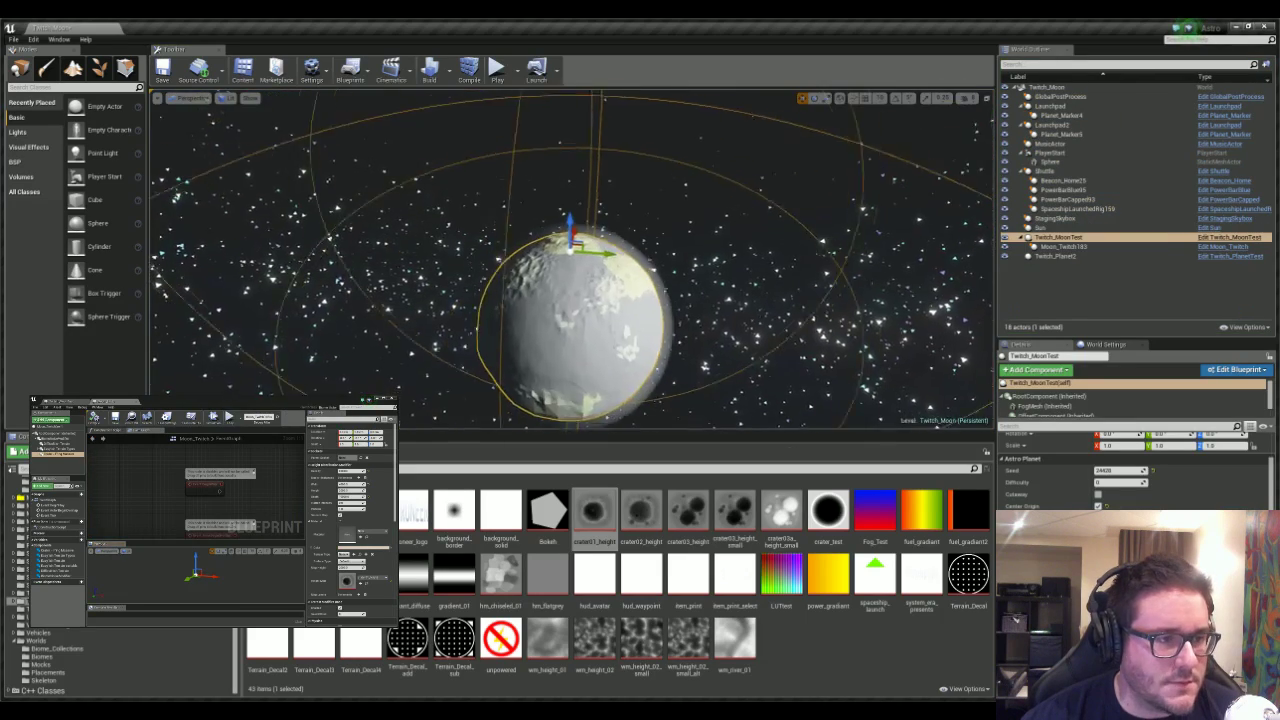
- Enable the Cutaway option in the Astro Planet settings of Twitch_MoonTest
right_drag(590, 370, 500, 123)
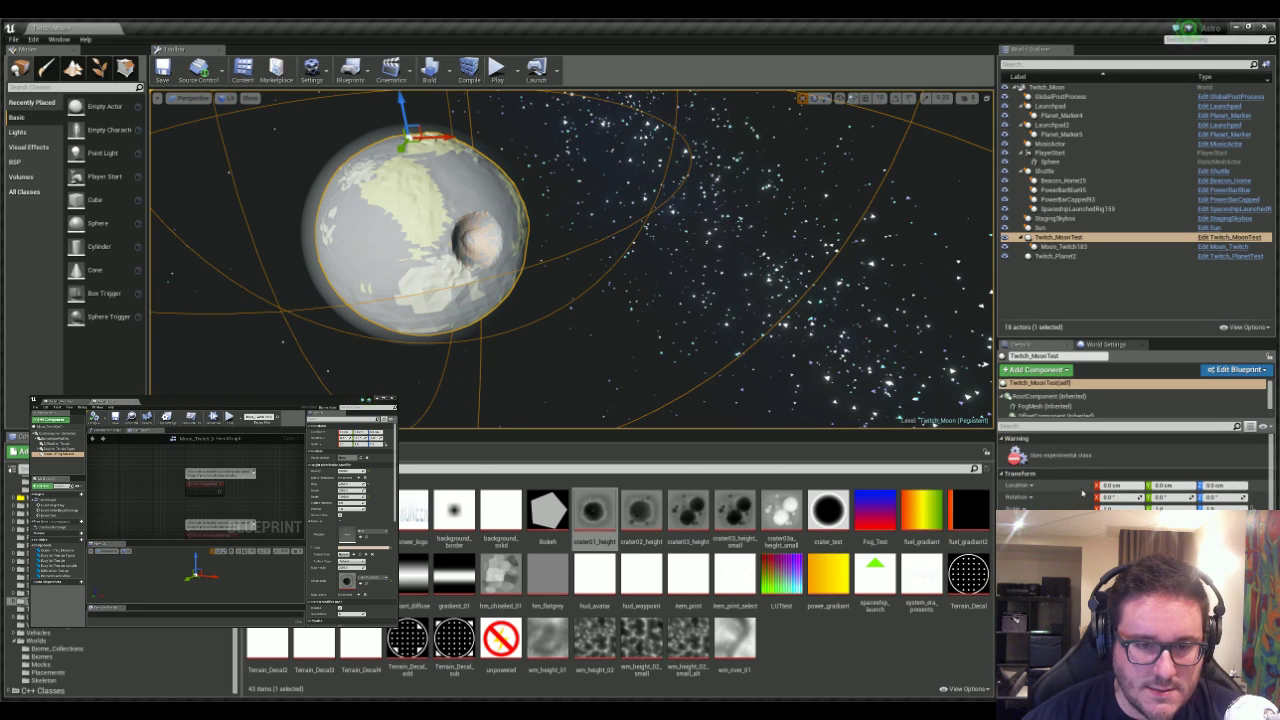
click(1056, 238)
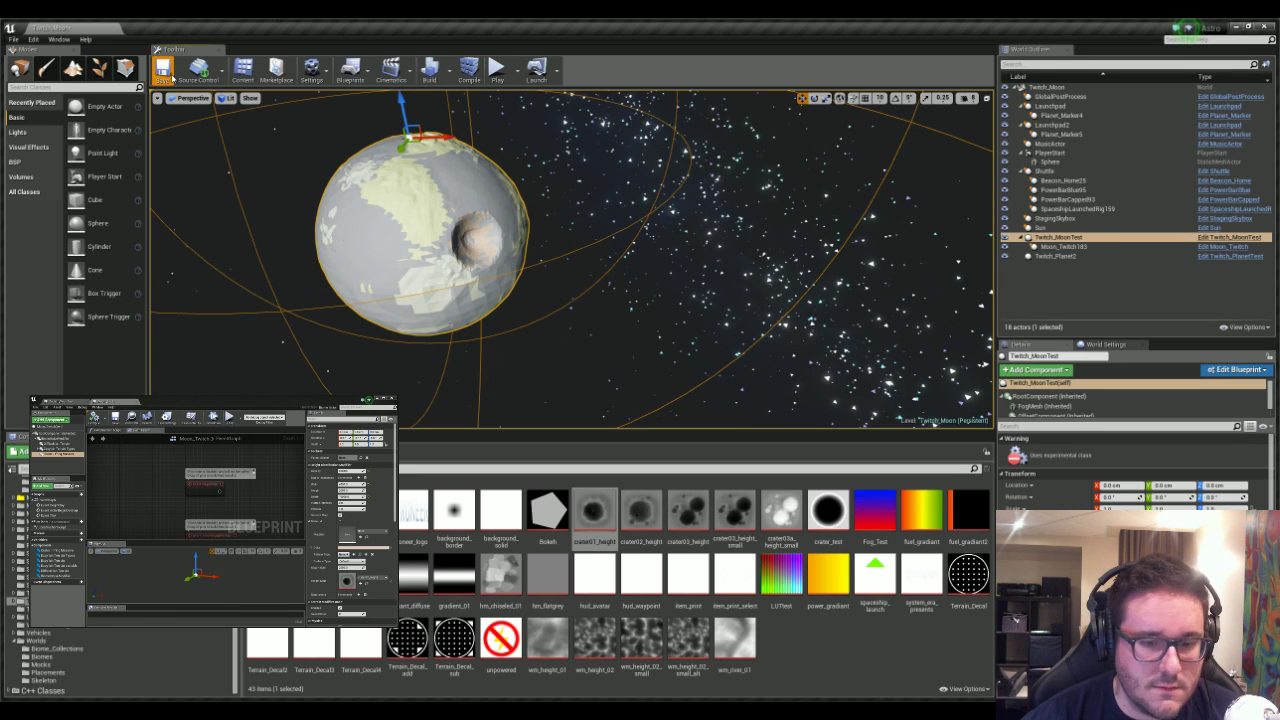
scroll(1130, 475, down, 3)
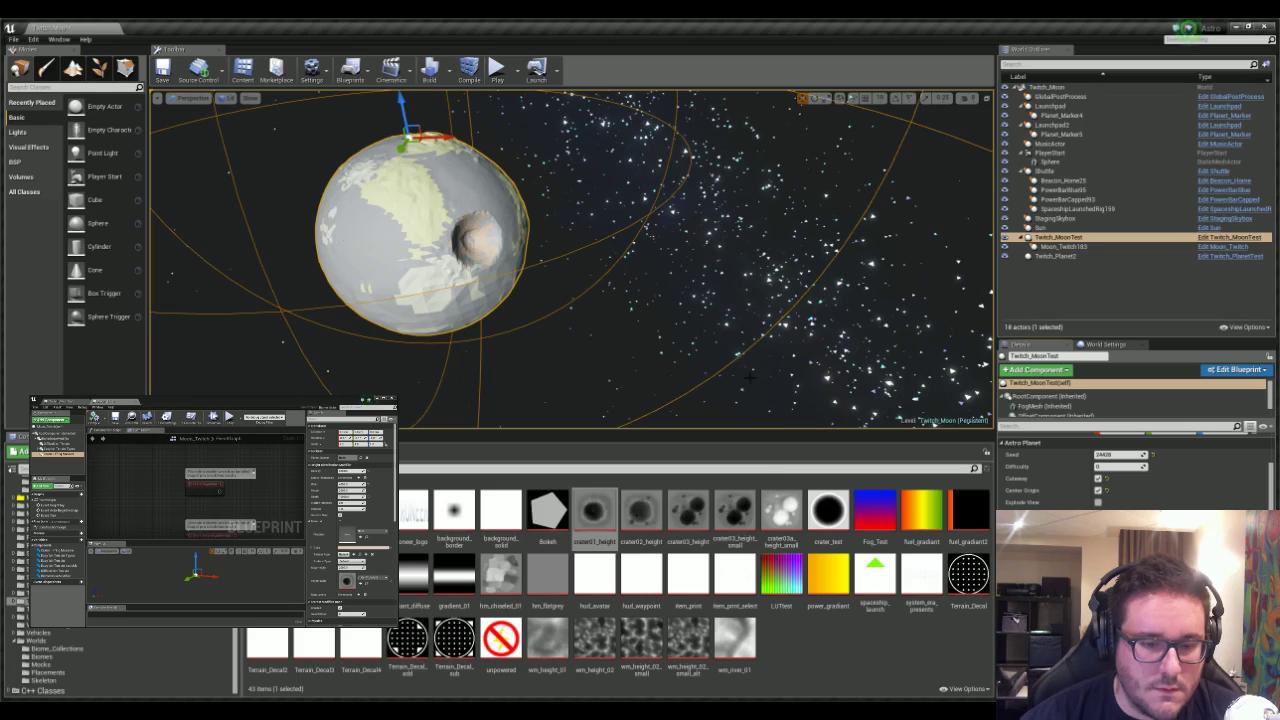
- Examine the cut face of the moon from several angles, checking its interior and the edge of the surface layer
right_drag(750, 376, 920, 384)
key(s)
key(w)
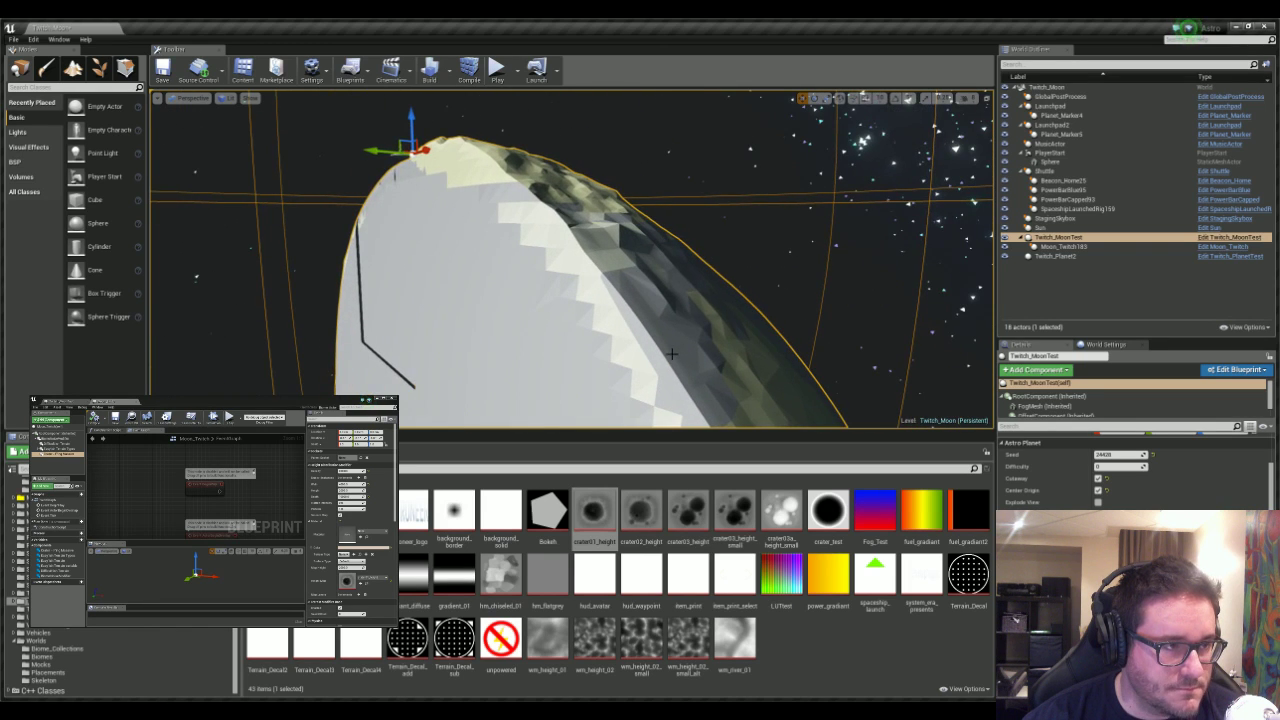
mouse_move(640, 286)
right_down()
mouse_move(636, 300)
mouse_move(606, 286)
mouse_move(636, 288)
right_up()
double_click(640, 286)
right_drag(650, 151, 610, 175)
scroll(610, 175, down, 5)
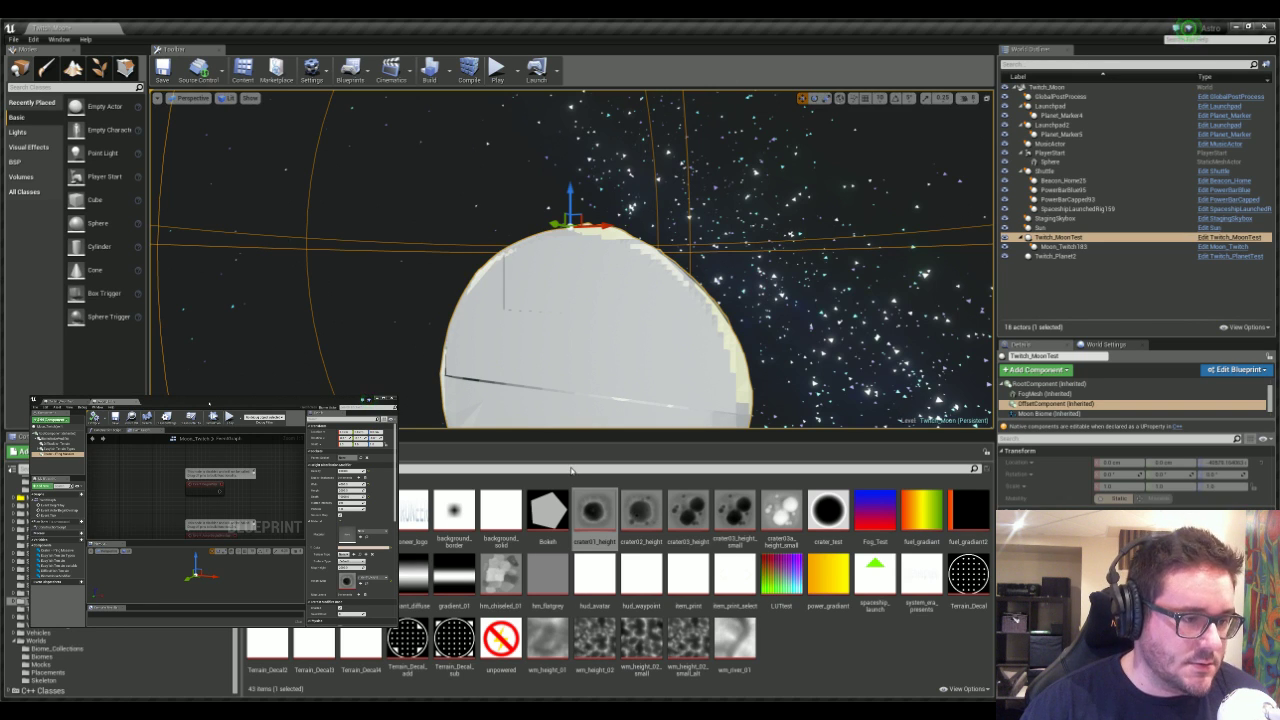
right_drag(539, 314, 668, 272)
right_drag(552, 286, 643, 250)
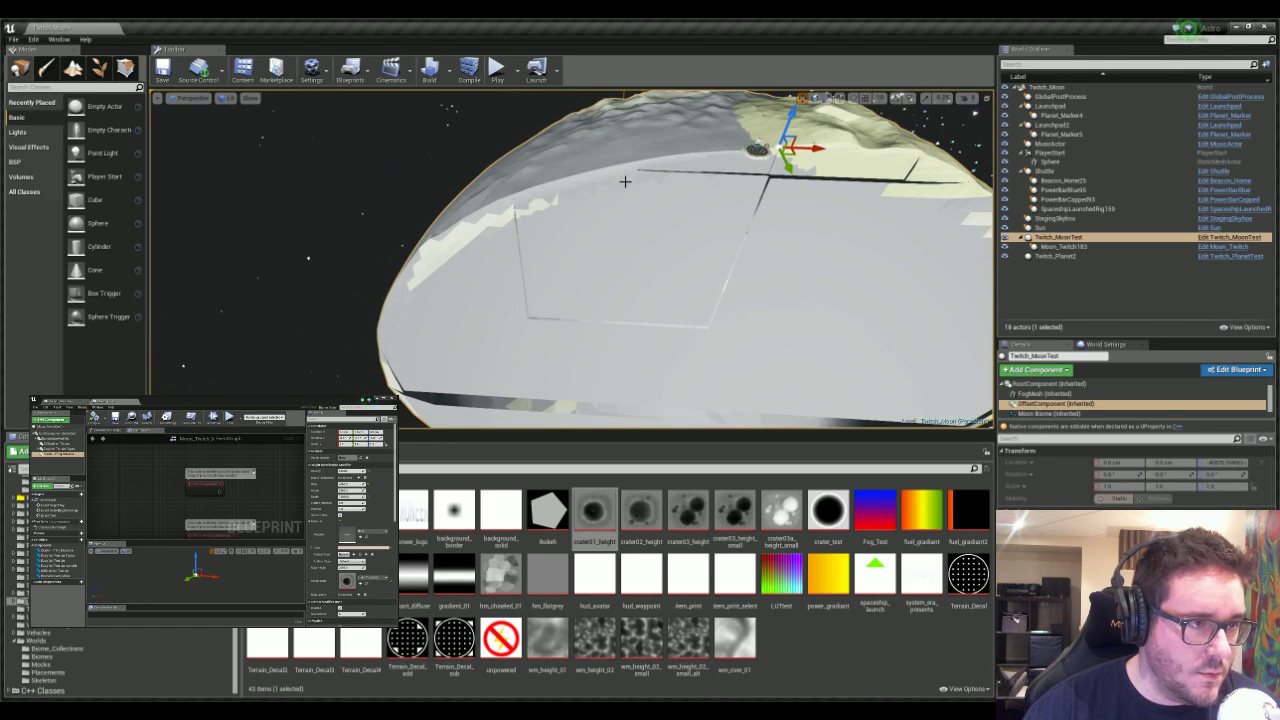
right_drag(797, 283, 705, 271)
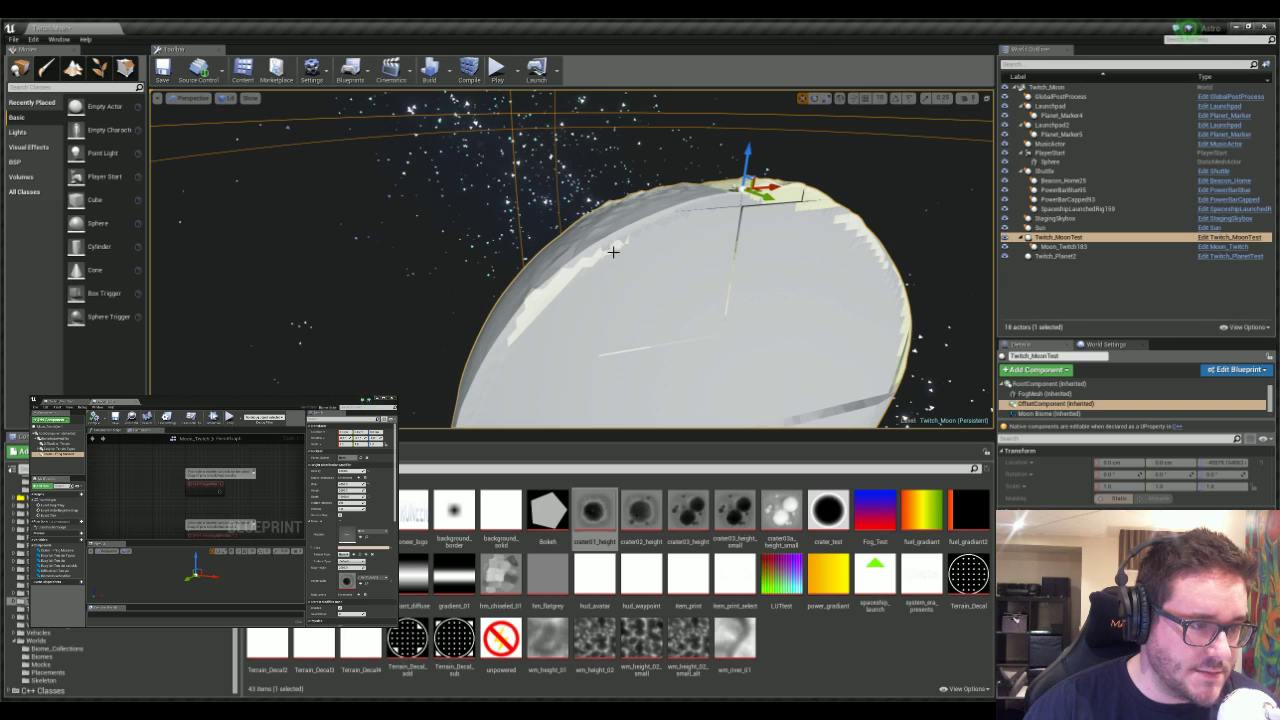
right_drag(713, 245, 728, 256)
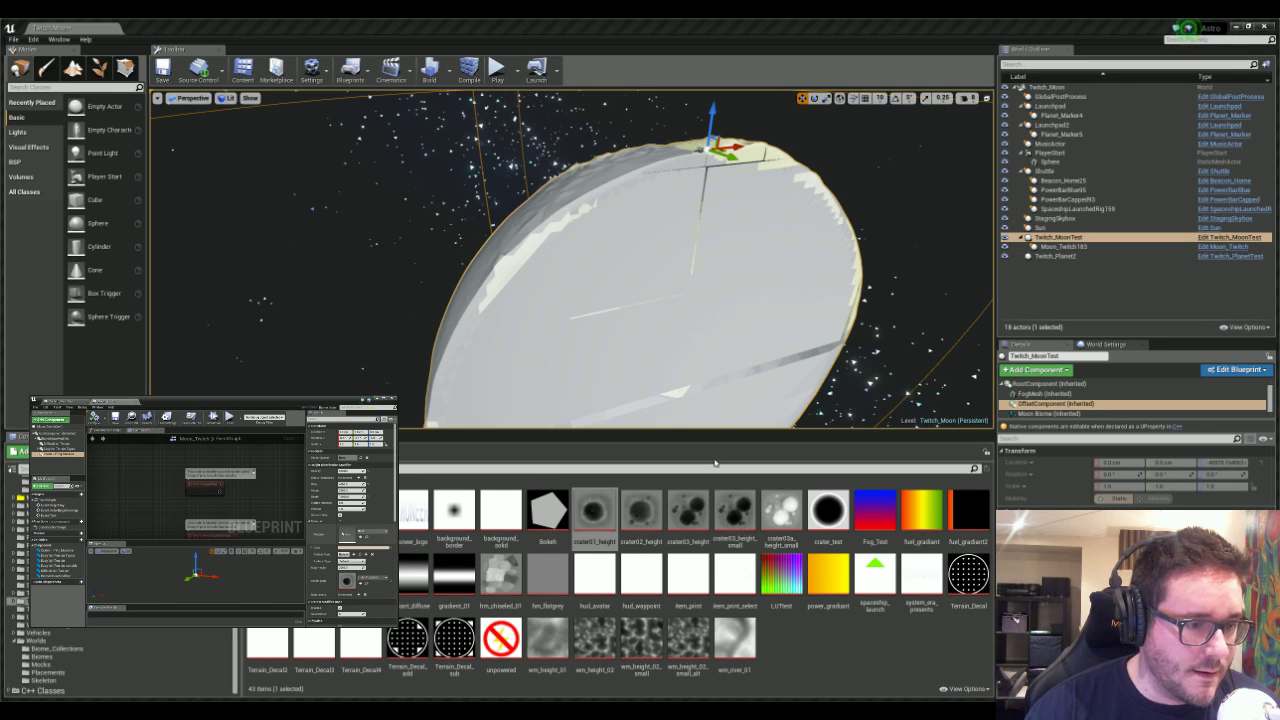
- Show the root settings of the Twitch_MoonTest blueprint in its blueprint editor
click(1068, 238)
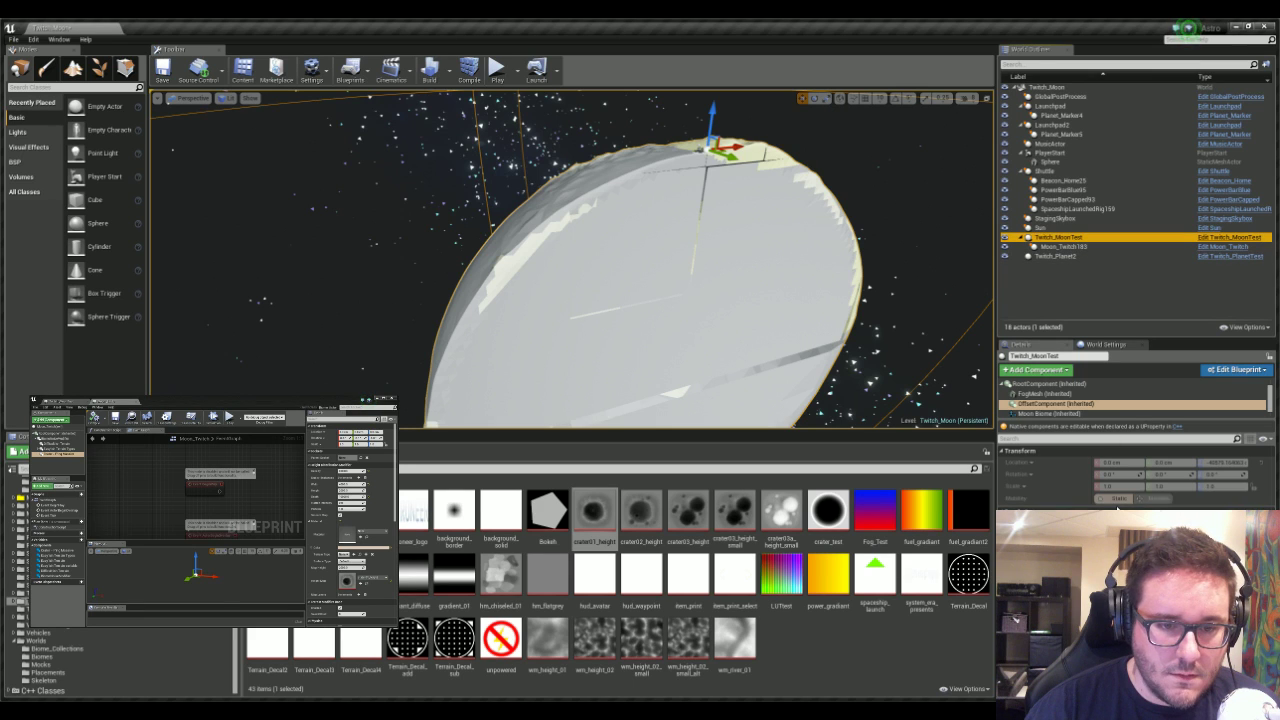
click(1058, 385)
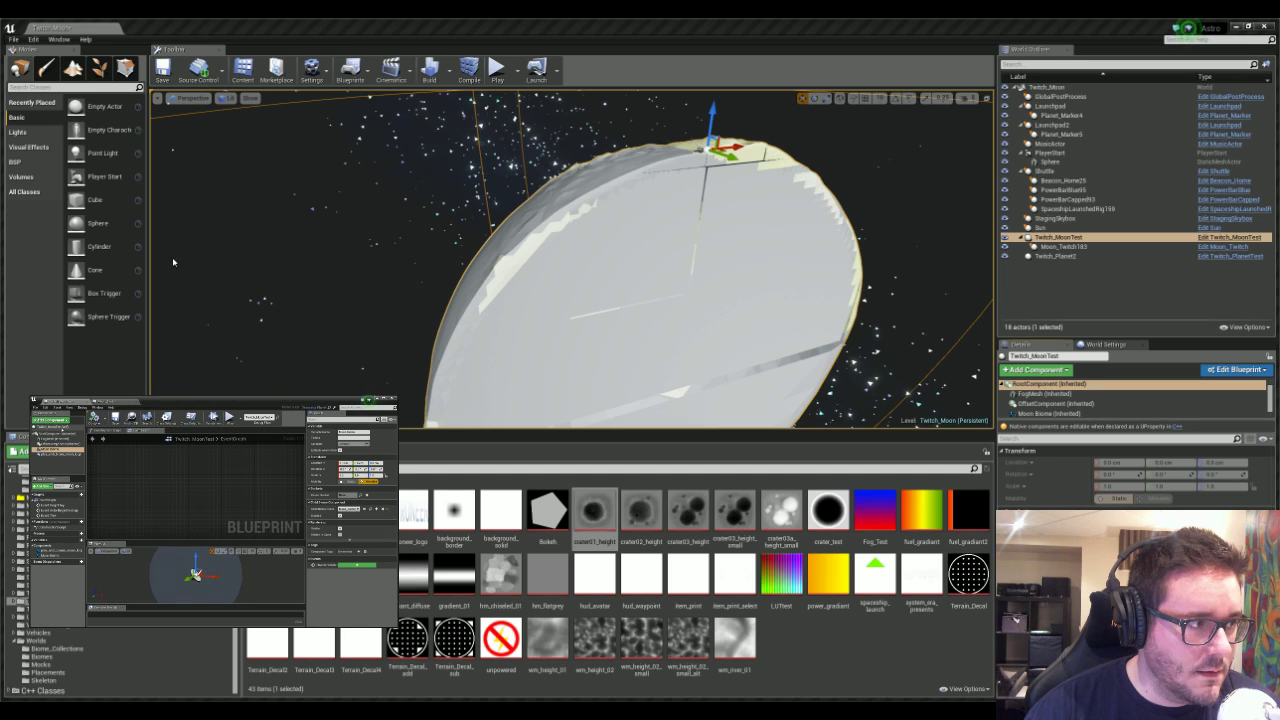
click(62, 428)
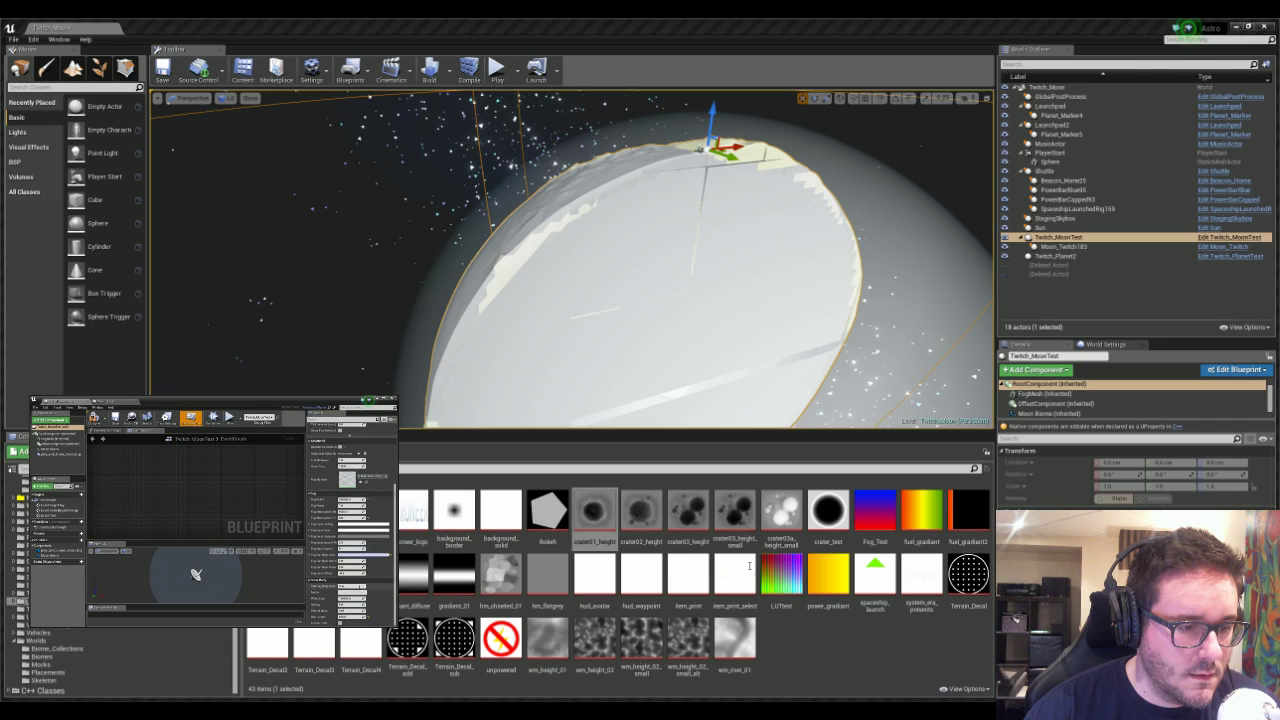
- Disable the Cutaway option on Twitch_MoonTest and check the whole moon's surface
click(1107, 259)
click(1105, 239)
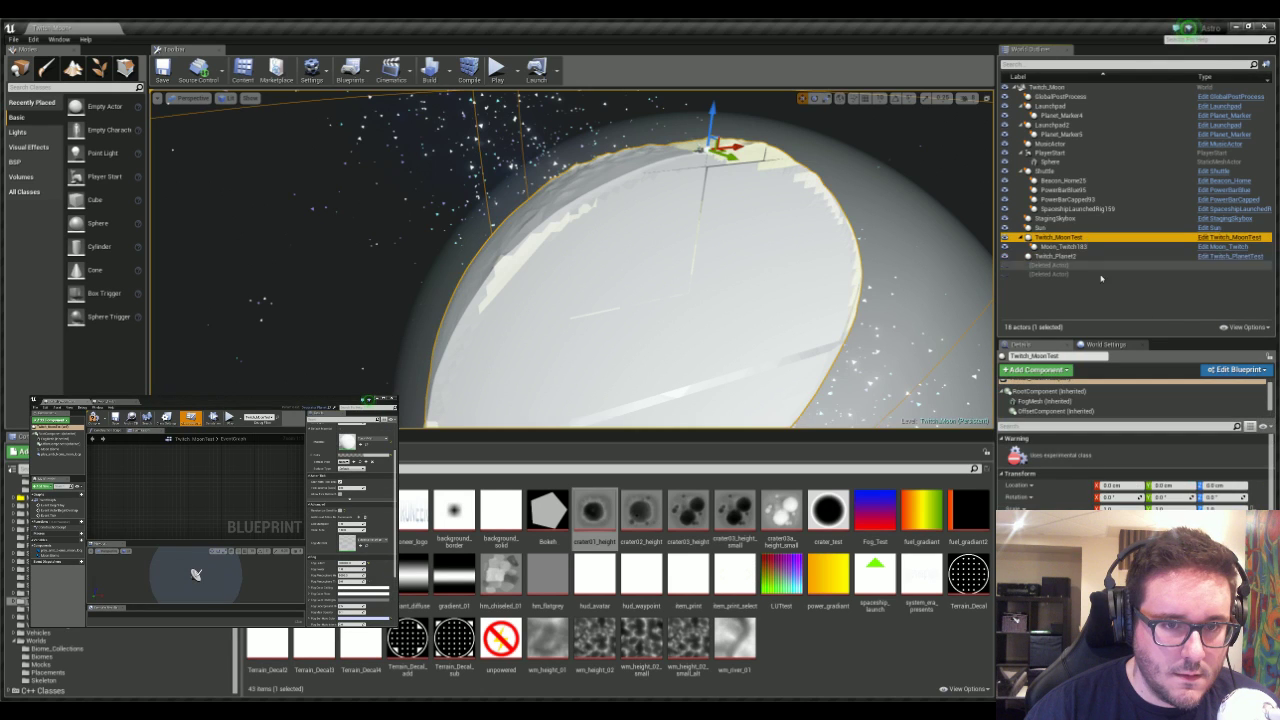
scroll(1098, 480, down, 3)
click(1120, 545)
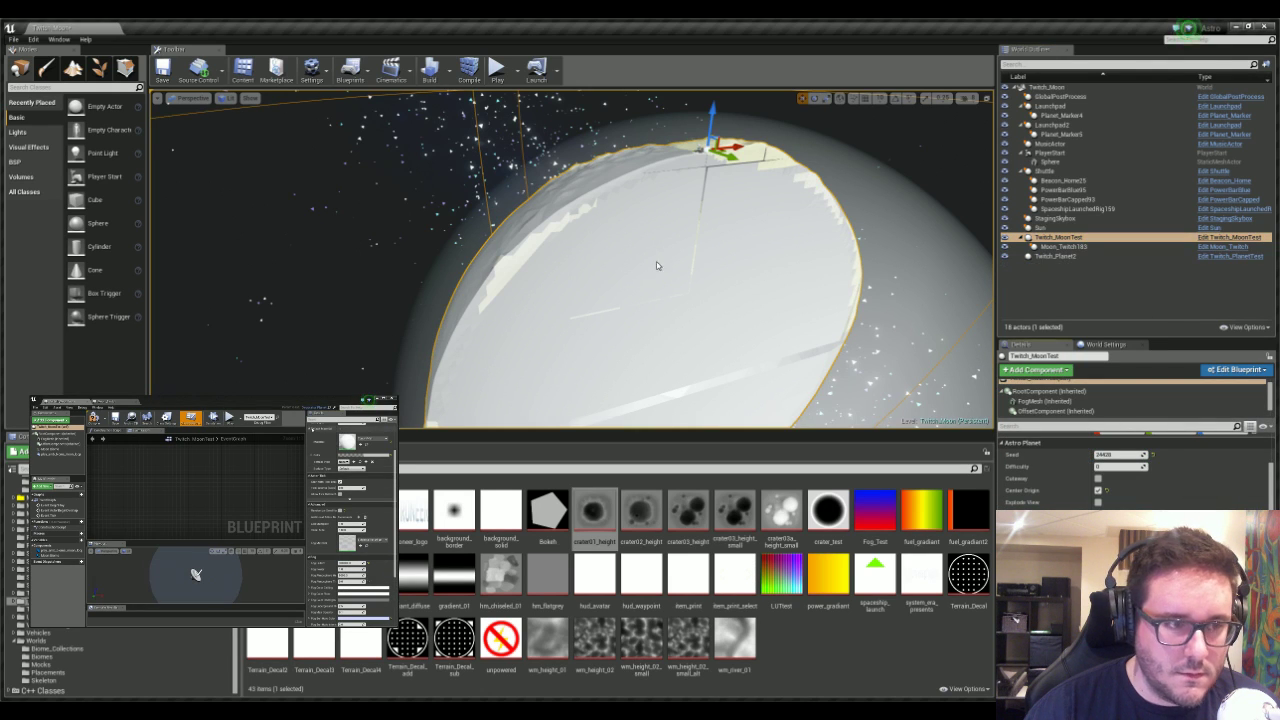
right_drag(678, 208, 722, 208)
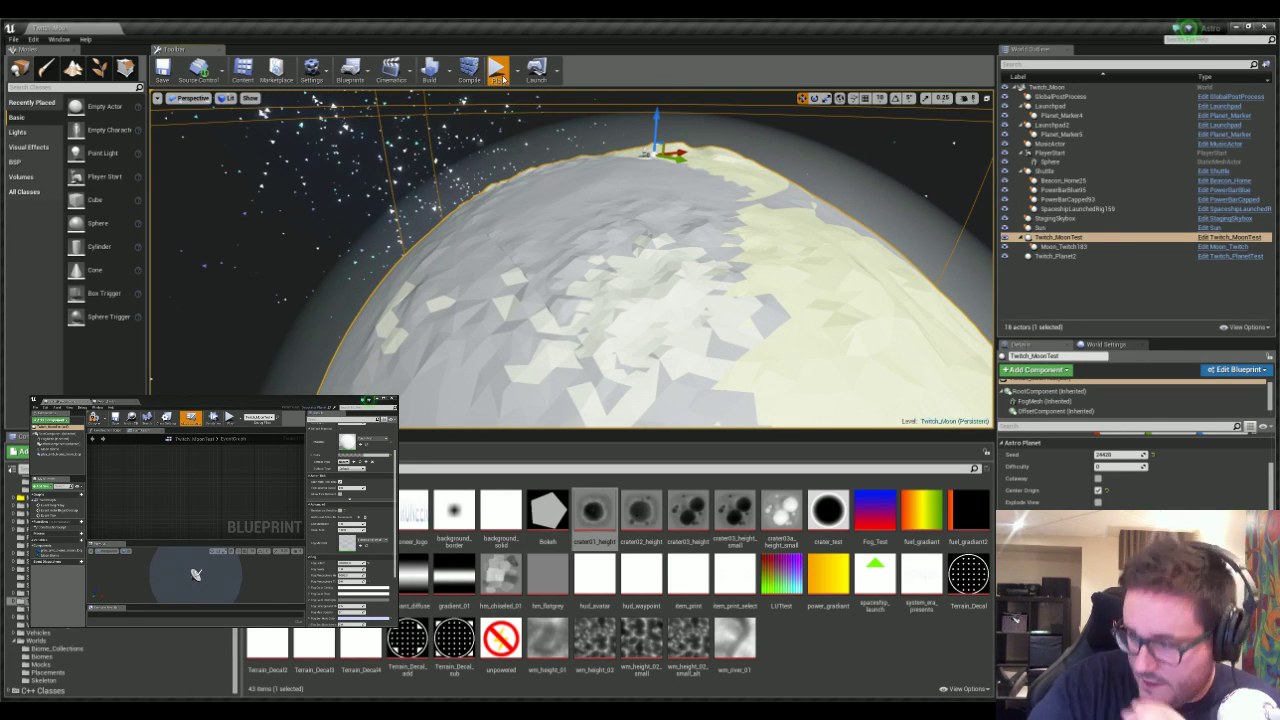
- Start a new play session and walk the astronaut out onto the grey ground near the landing pad
click(499, 72)
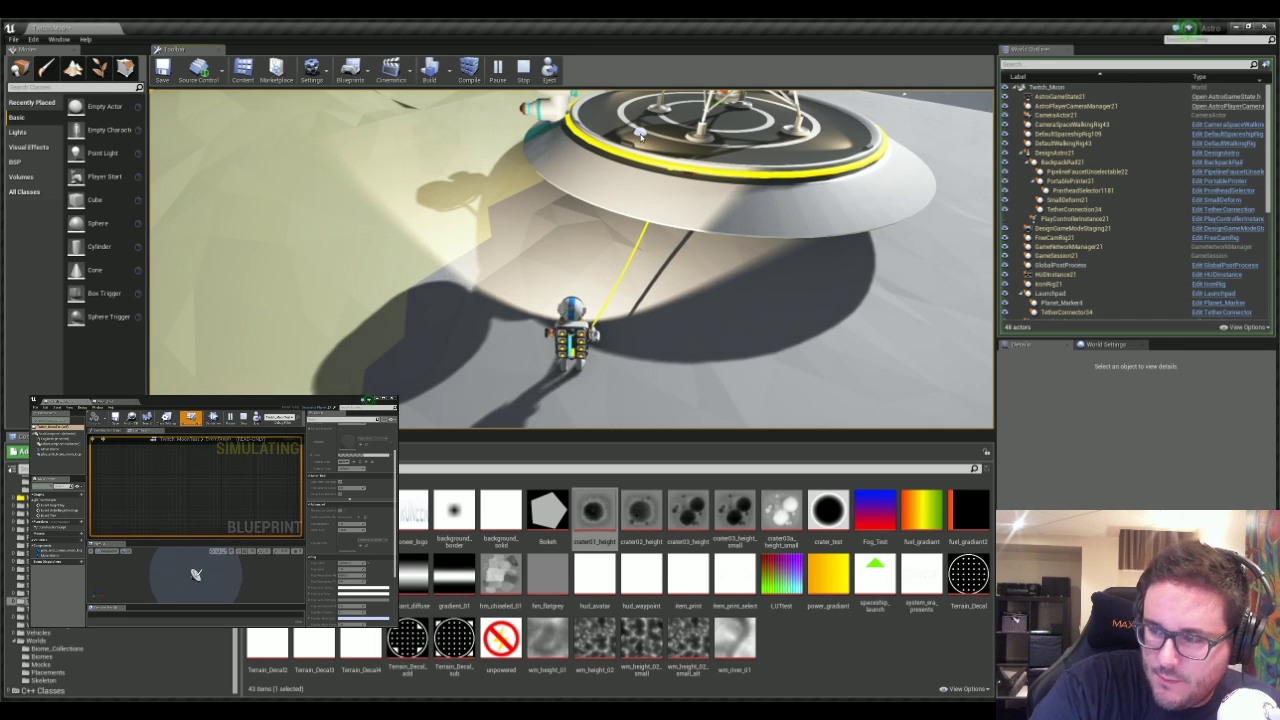
key(s)
right_drag(590, 196, 602, 118)
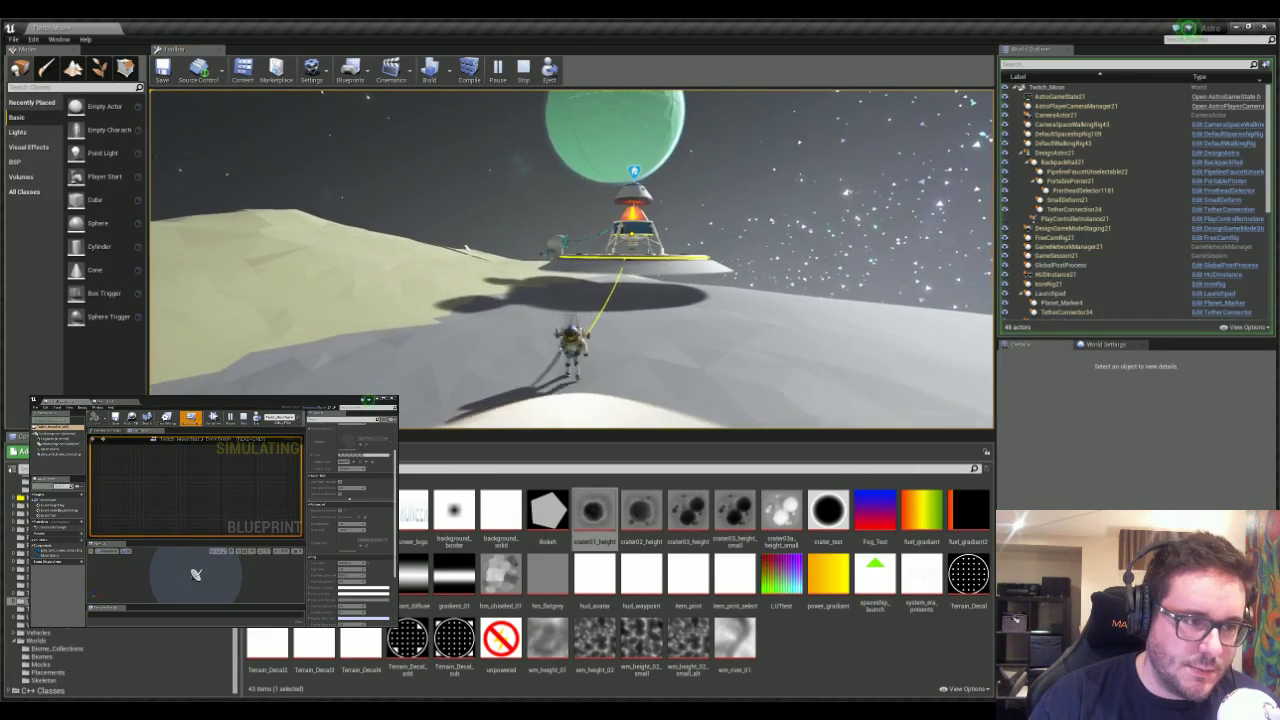
key(d)
mouse_move(610, 171)
right_down()
mouse_move(515, 170)
mouse_move(610, 171)
right_up()
key(w)
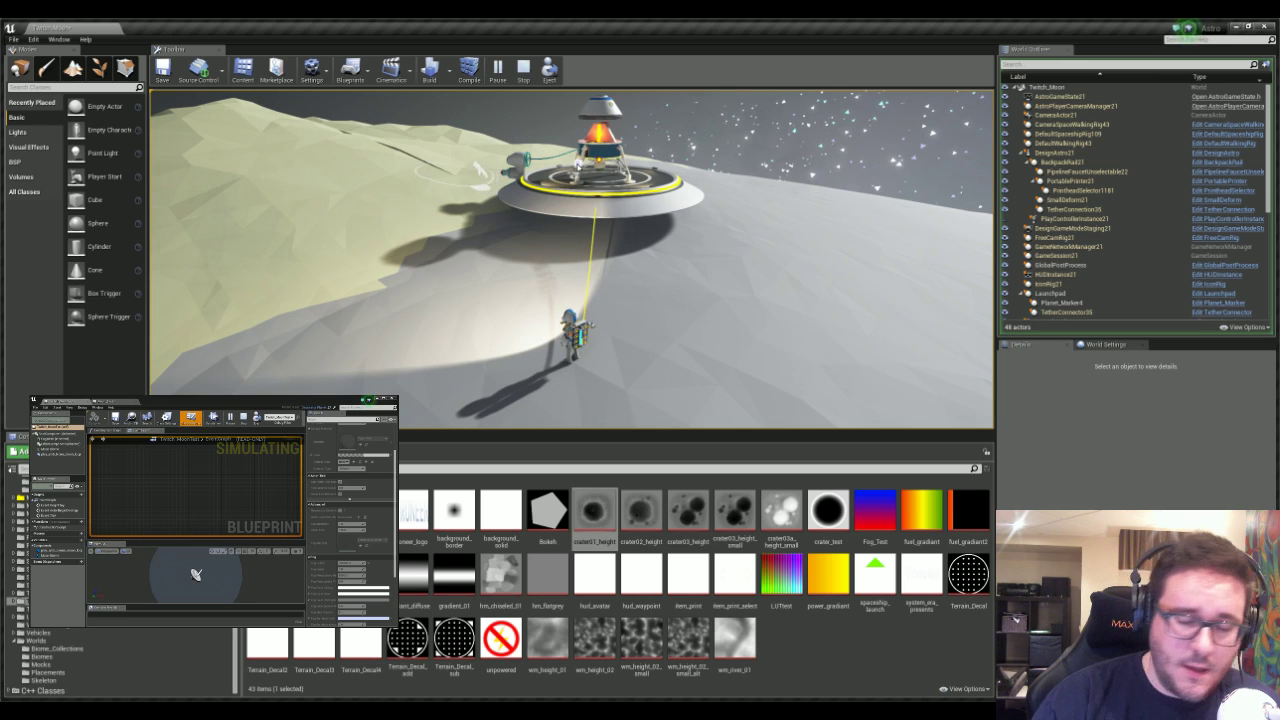
- Walk the astronaut up the pale yellow hills beside the landing pad and examine their terrain shape
right_drag(403, 180, 400, 108)
key(w)
key(w)
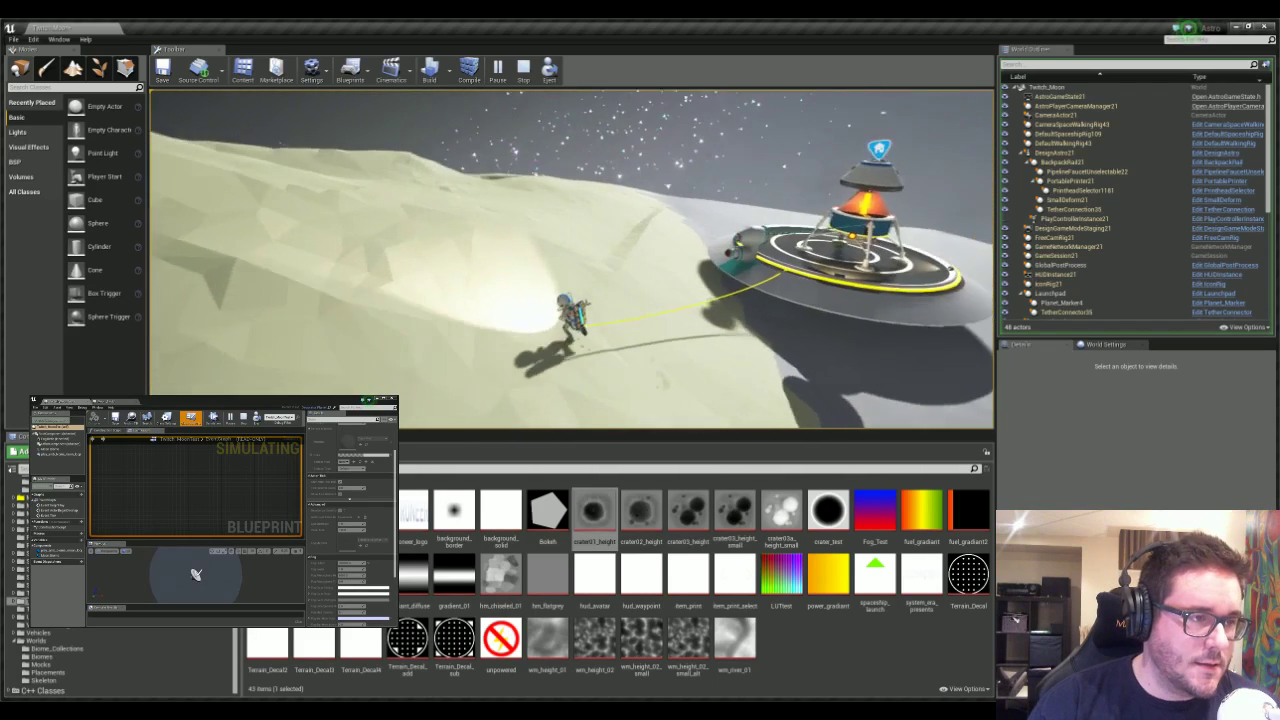
key(w)
right_drag(450, 172, 397, 179)
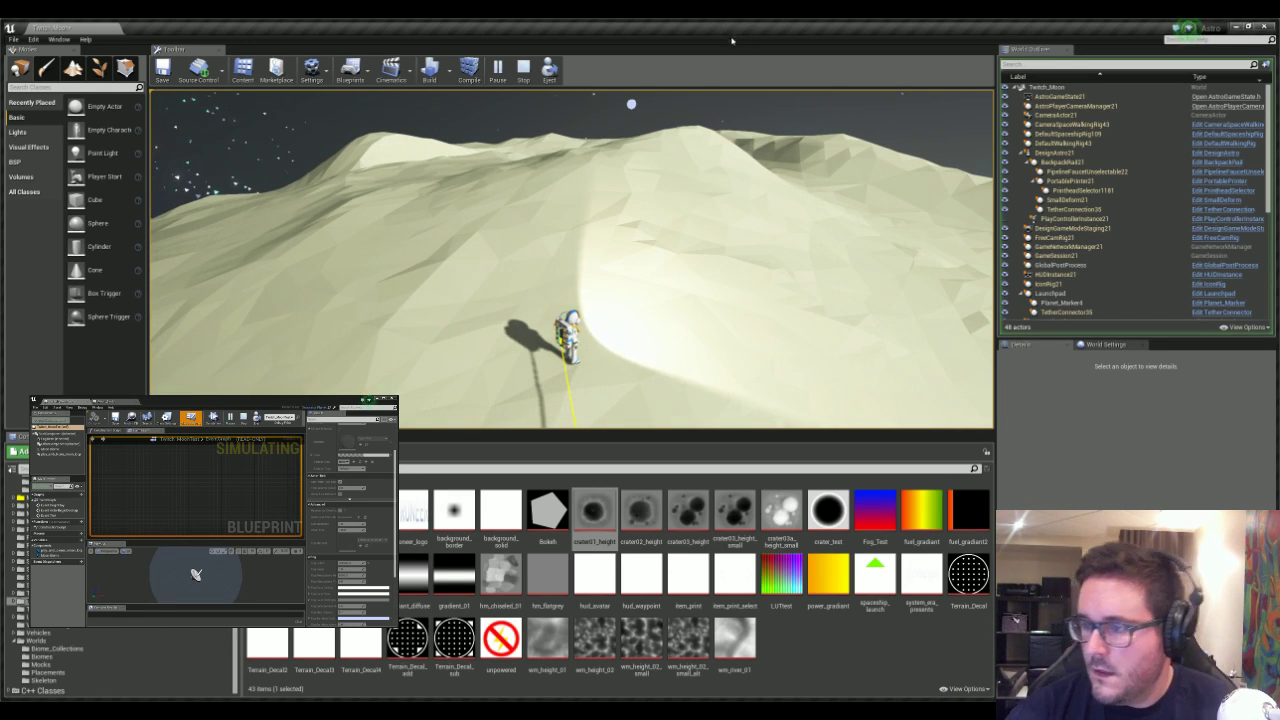
key(w)
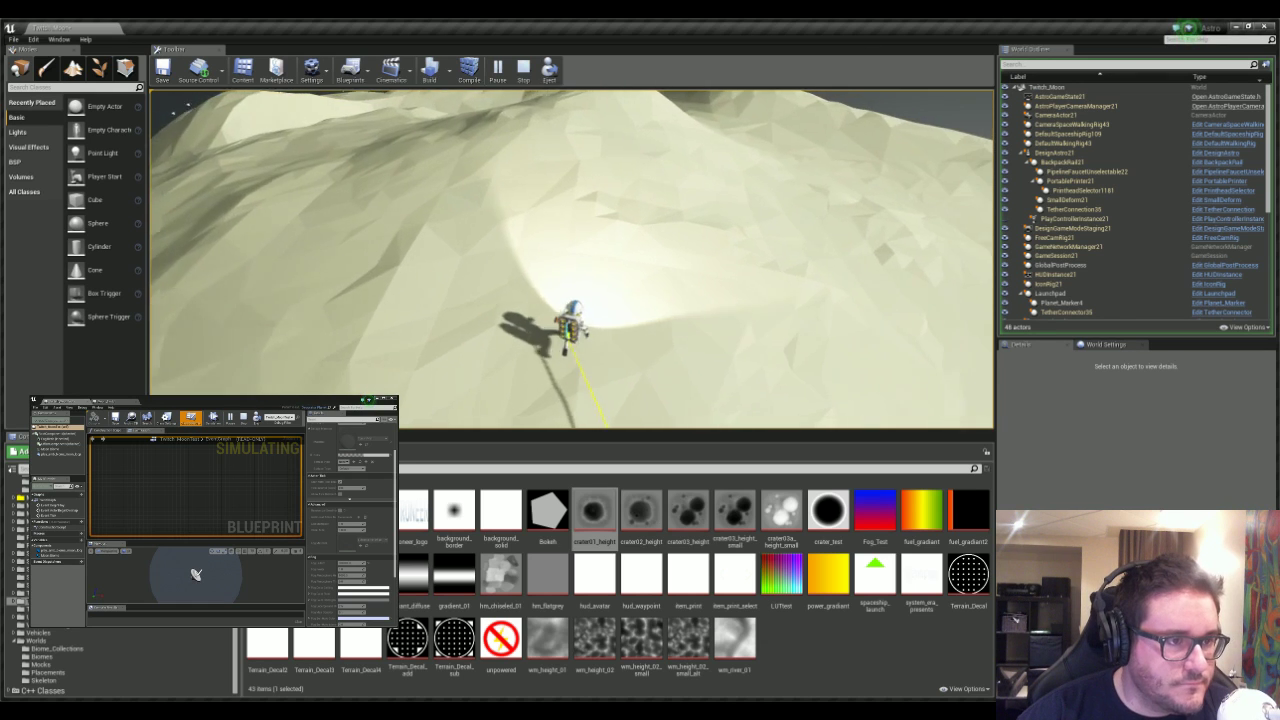
right_drag(780, 210, 680, 165)
- End the play session and frame the whole Twitch_MoonTest moon in the viewport
click(523, 70)
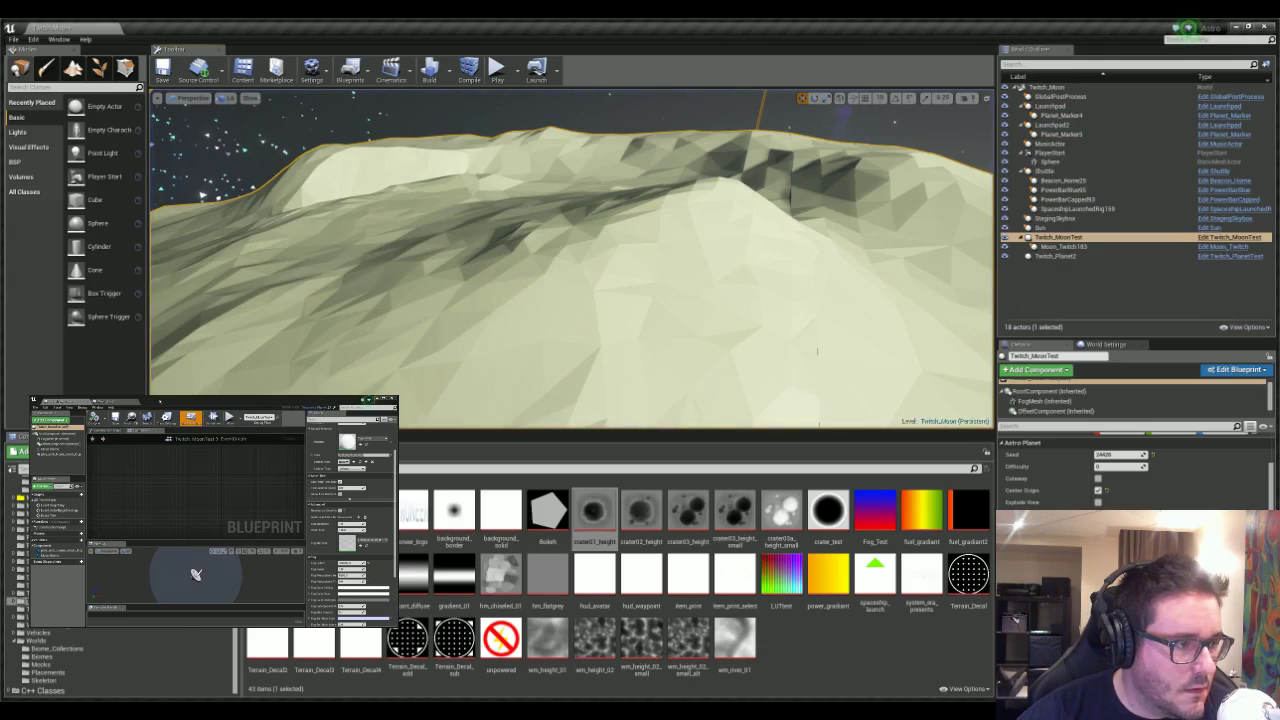
key(f)
right_drag(572, 258, 625, 290)
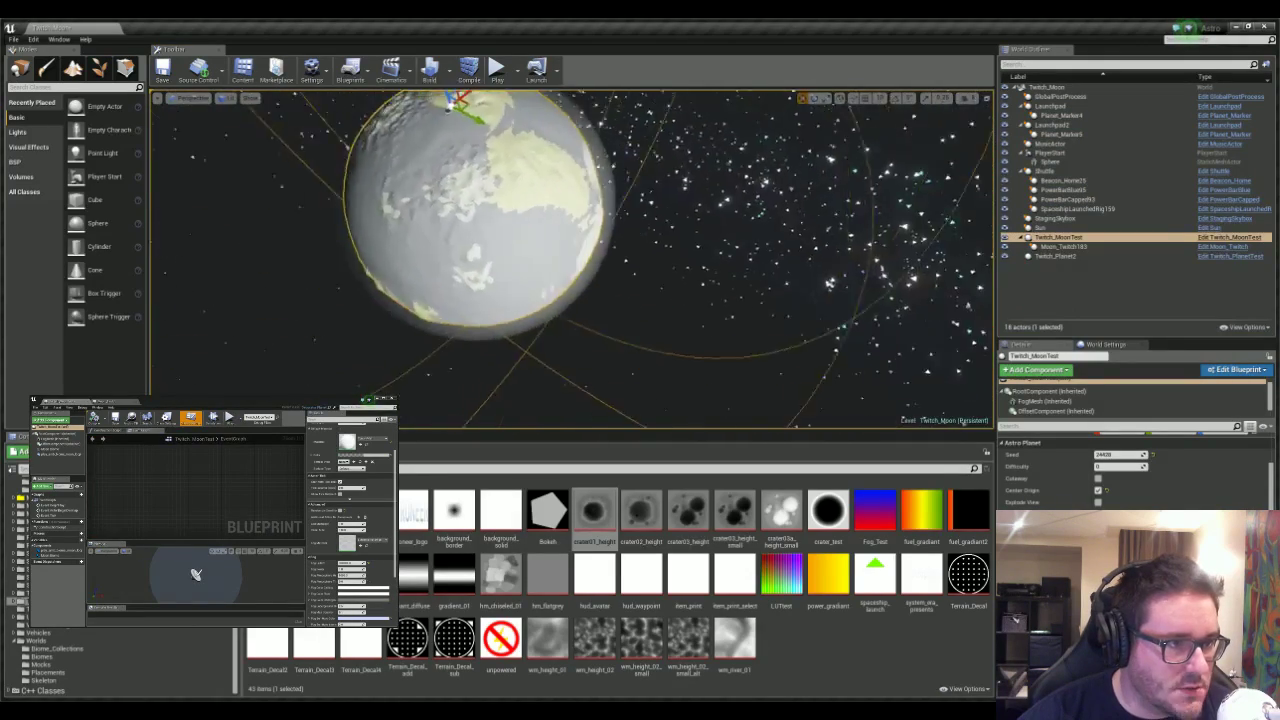
- Assign the crater03_height texture as the crater height map in the Moon_Twitch blueprint
alt+drag(625, 290, 498, 234)
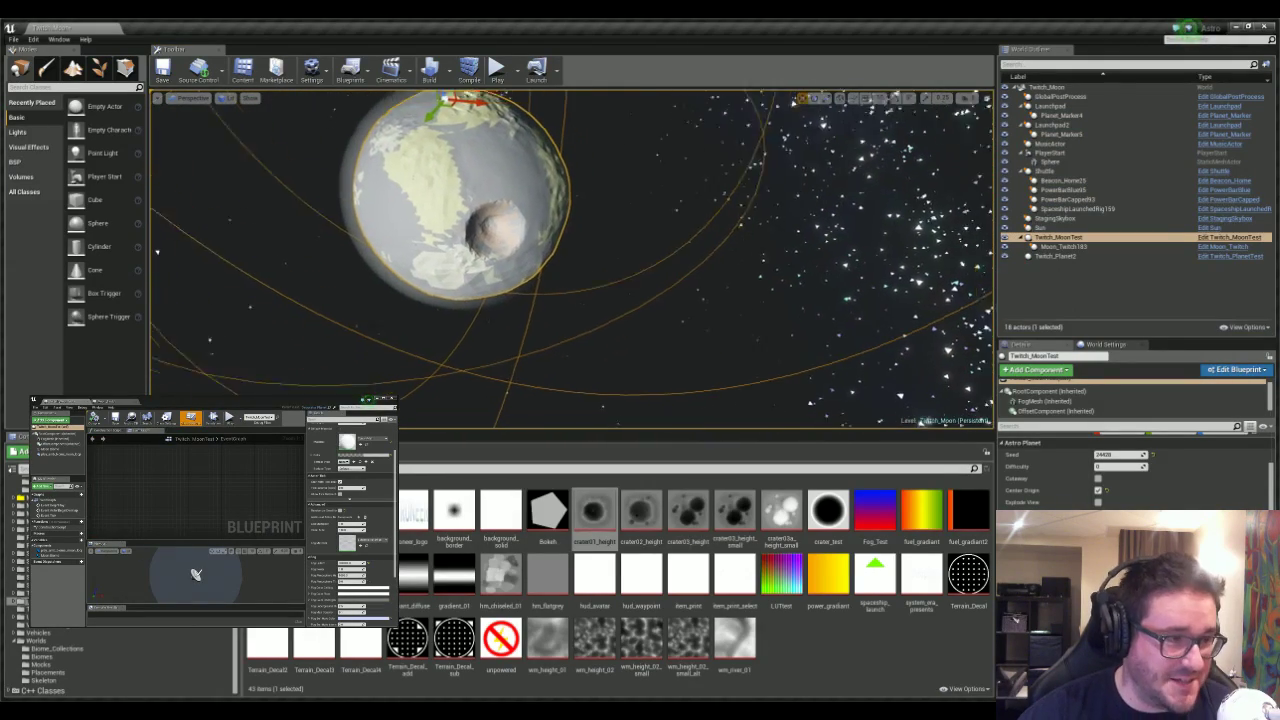
mouse_move(488, 258)
right_down()
mouse_move(470, 222)
mouse_move(466, 276)
mouse_move(488, 258)
mouse_move(468, 246)
mouse_move(478, 232)
mouse_move(486, 272)
mouse_move(482, 236)
right_up()
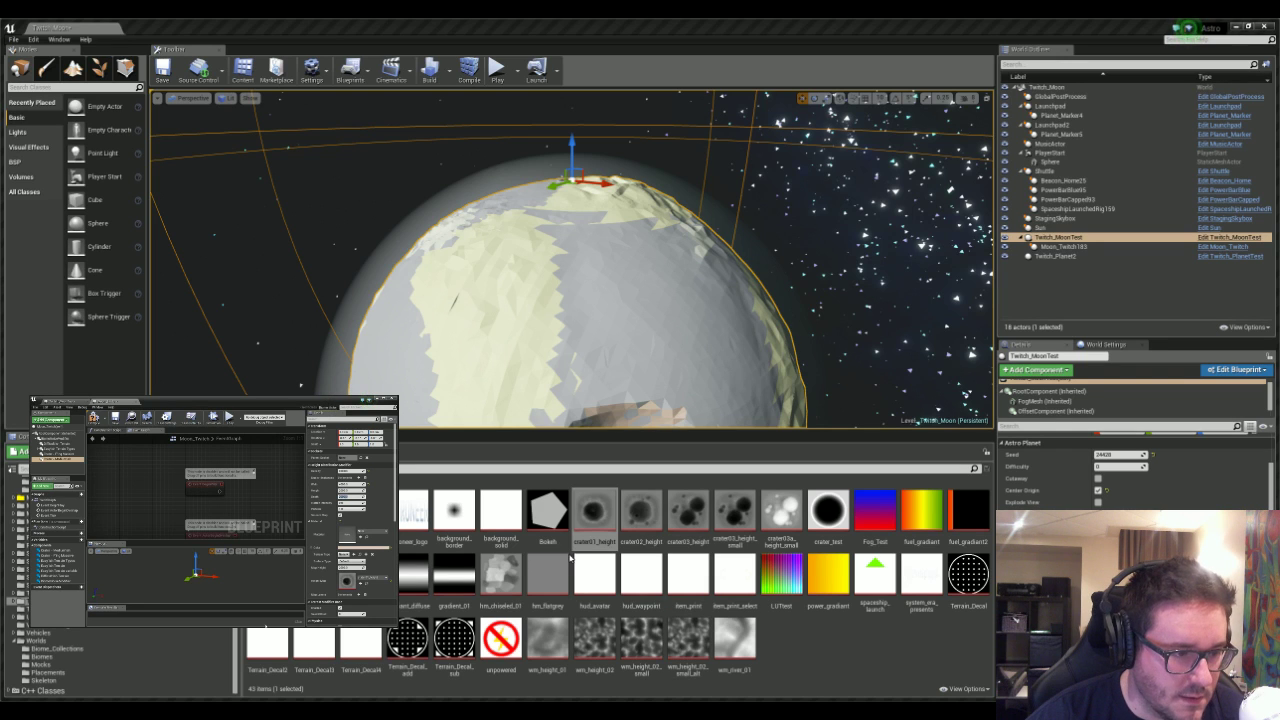
click(688, 512)
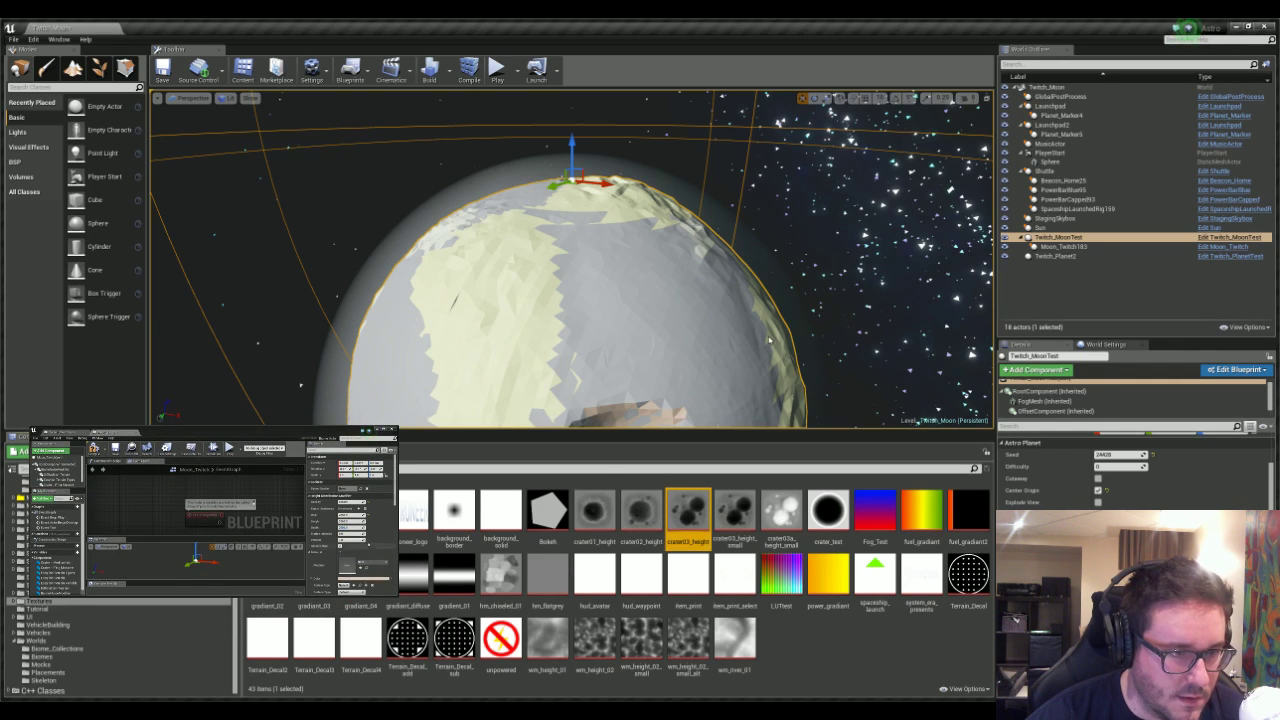
click(361, 590)
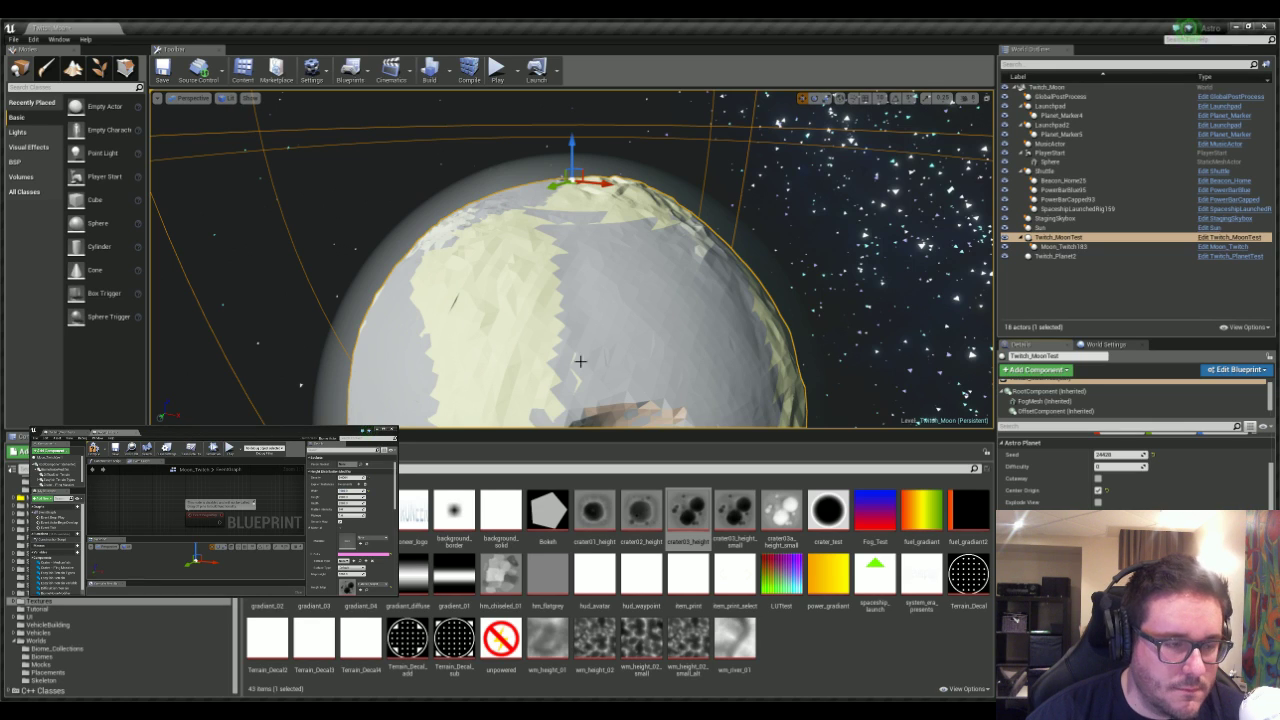
- Inspect Twitch_MoonTest from several sides, checking the placement and shape of the magenta crater patches
scroll(581, 361, down, 5)
right_drag(581, 361, 490, 318)
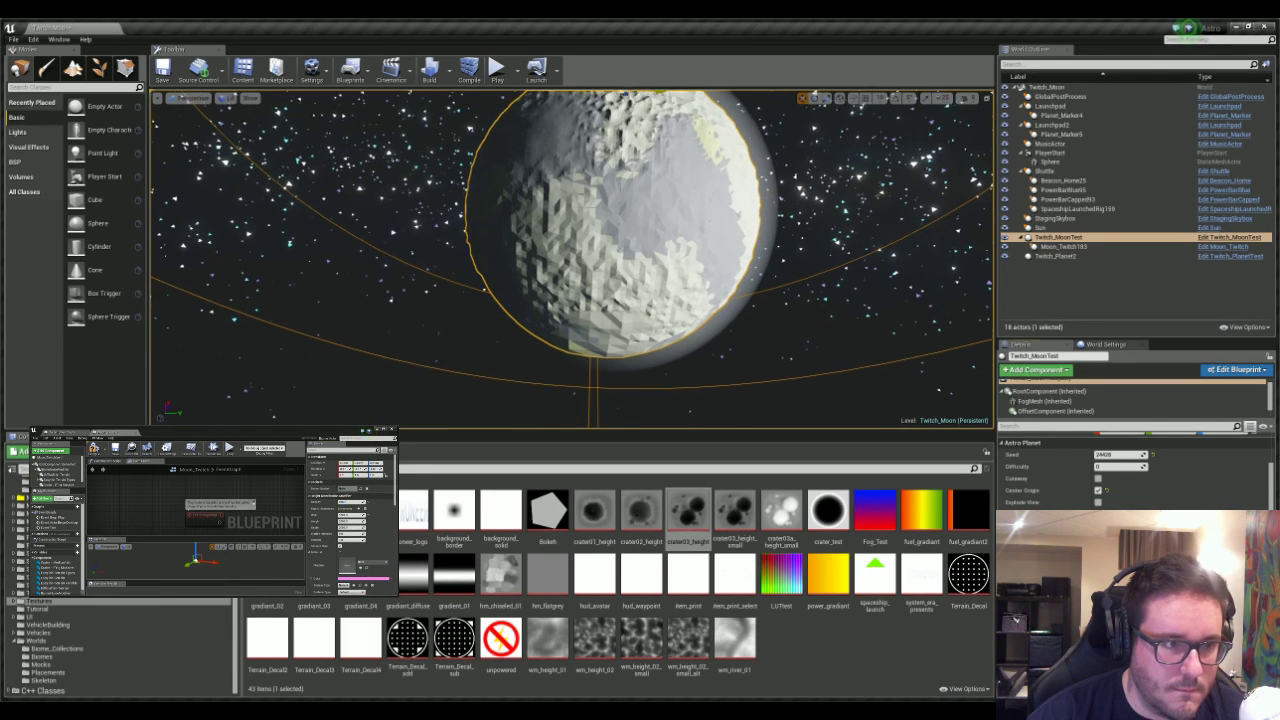
right_drag(600, 270, 485, 272)
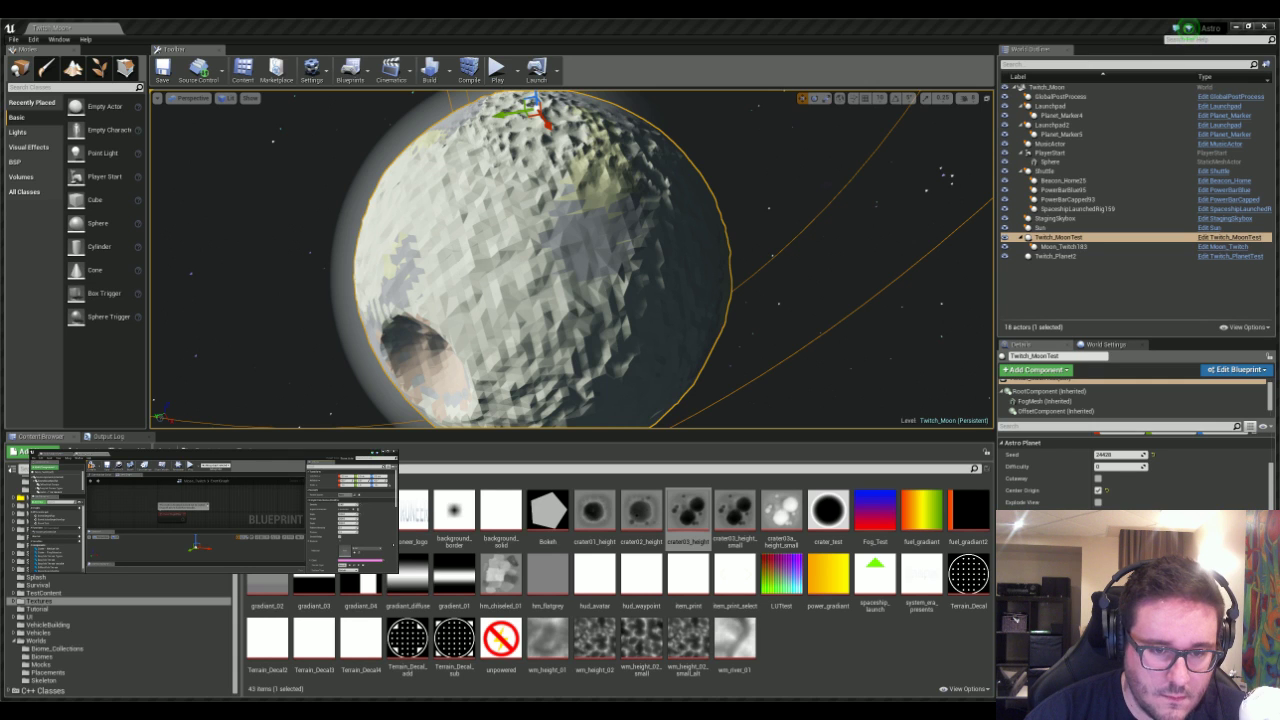
double_click(1149, 236)
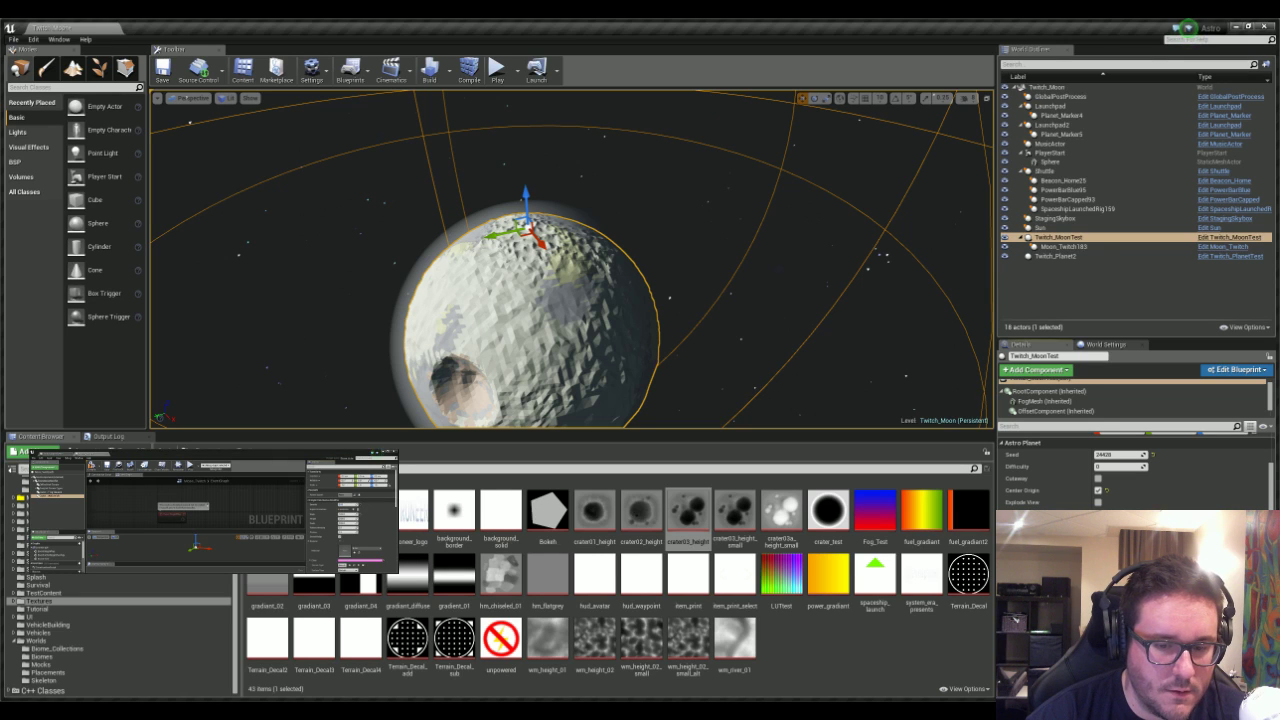
mouse_move(735, 309)
right_down()
mouse_move(722, 313)
mouse_move(712, 275)
mouse_move(690, 285)
mouse_move(675, 330)
mouse_move(710, 345)
mouse_move(740, 325)
mouse_move(755, 360)
mouse_move(750, 318)
right_up()
right_drag(600, 261, 624, 288)
mouse_move(590, 230)
right_down()
mouse_move(586, 190)
mouse_move(602, 196)
mouse_move(580, 262)
mouse_move(600, 205)
mouse_move(574, 228)
right_up()
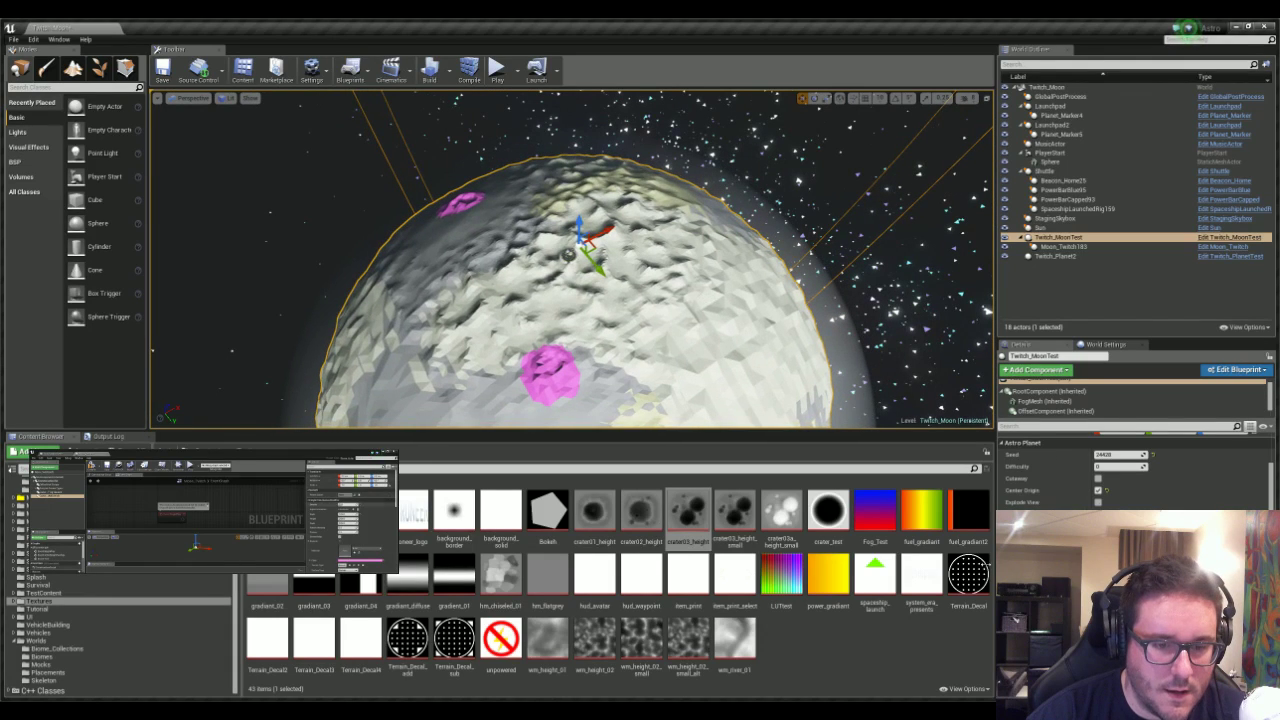
click(350, 510)
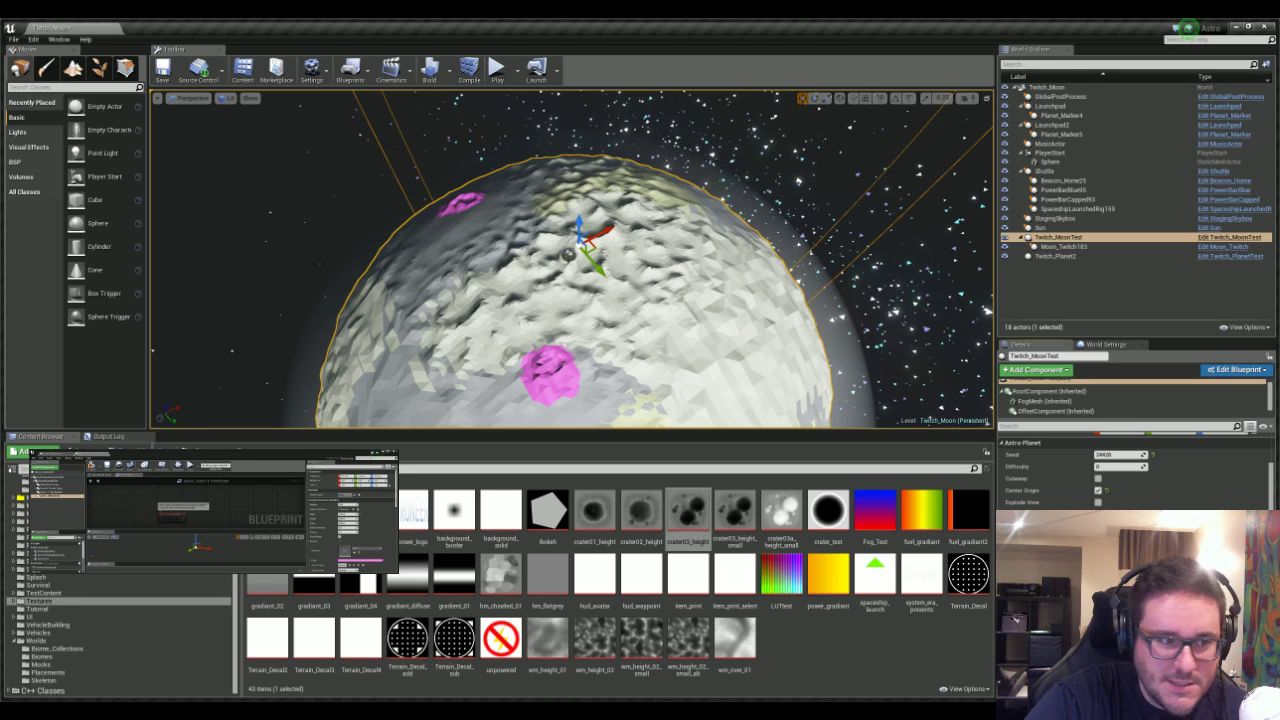
right_drag(649, 250, 629, 260)
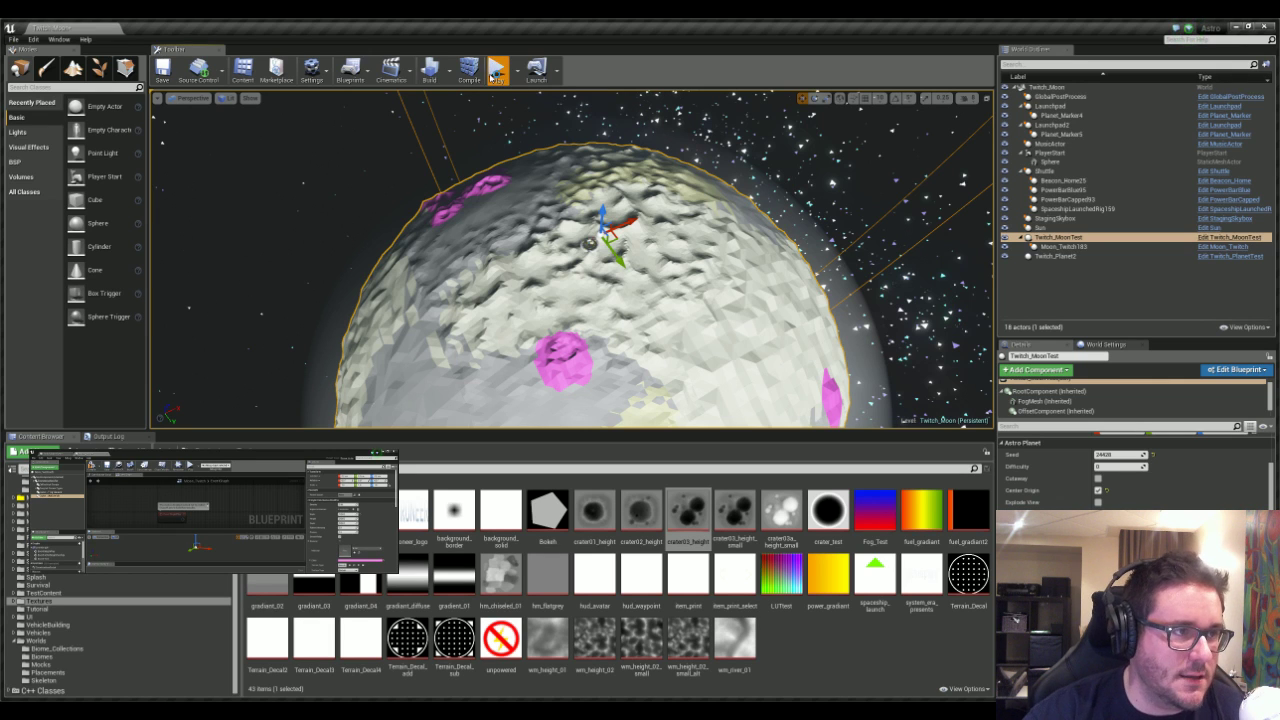
- Start a play session and walk the astronaut from the landing pad out over the pale hills
click(497, 72)
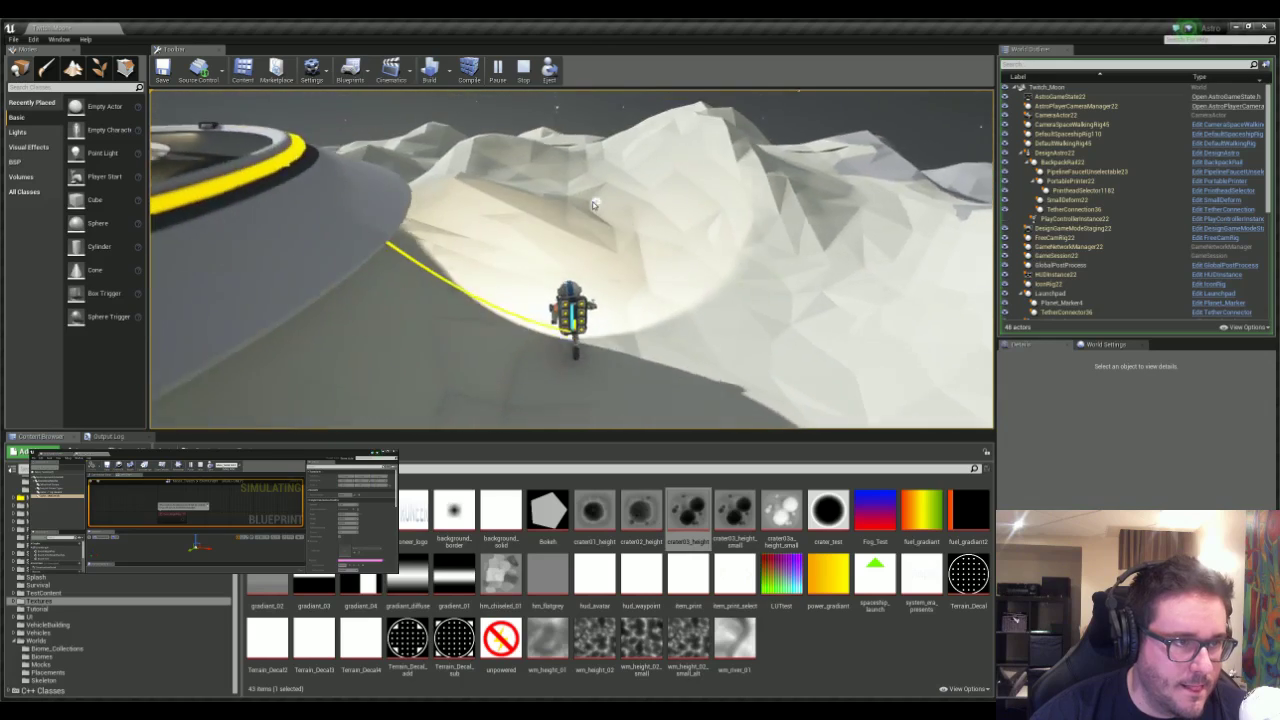
key(w)
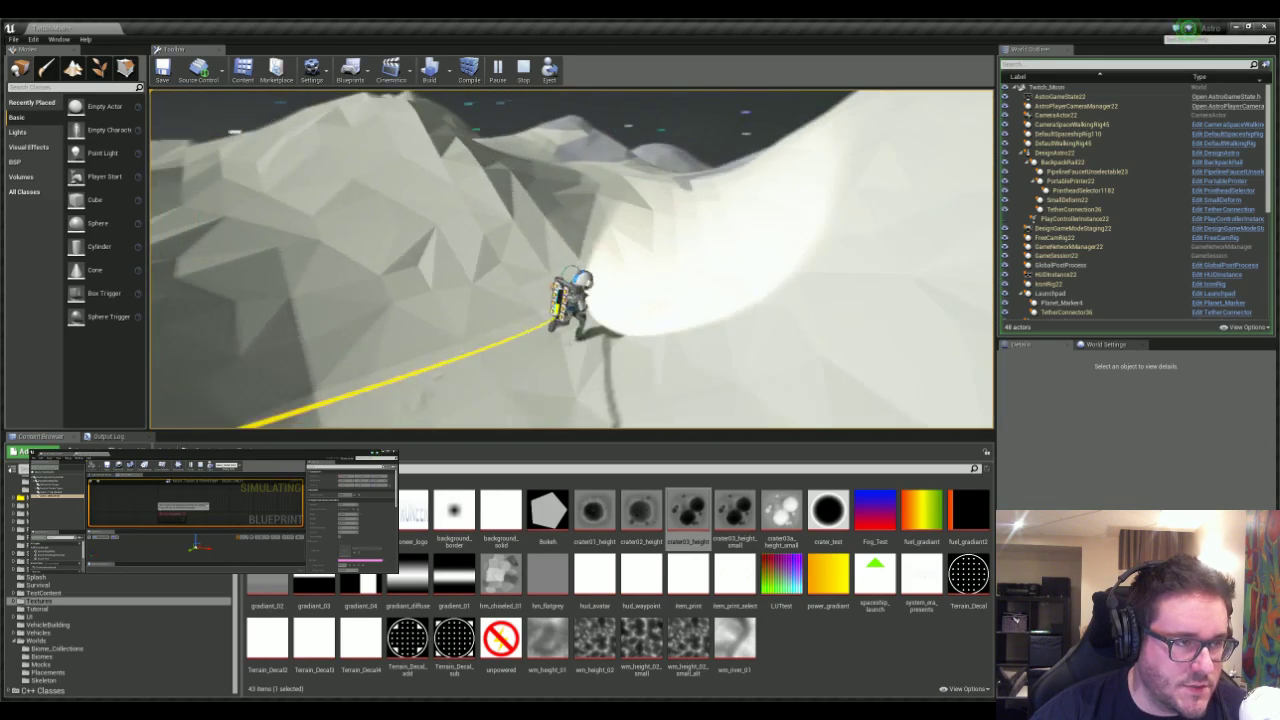
key(w)
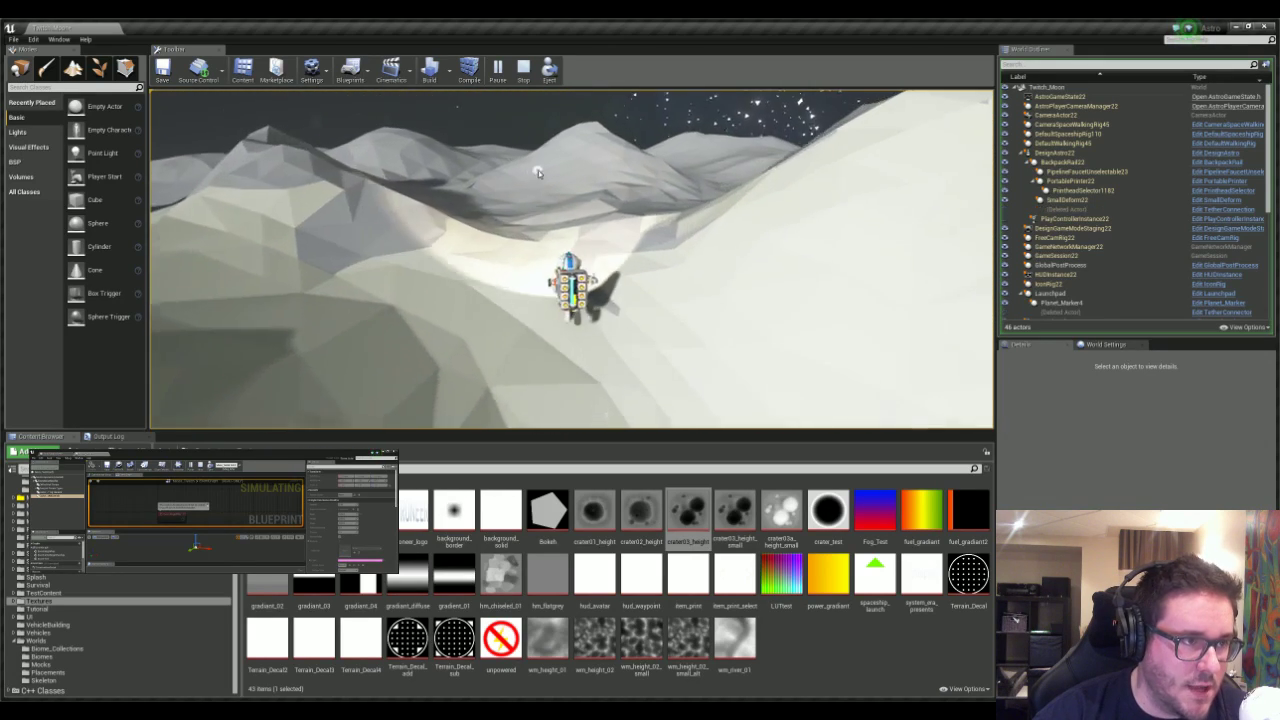
- Try the terrain deformation tool on the hills, walk the astronaut onward, and end the play session
key(e)
drag(550, 226, 560, 236)
key(e)
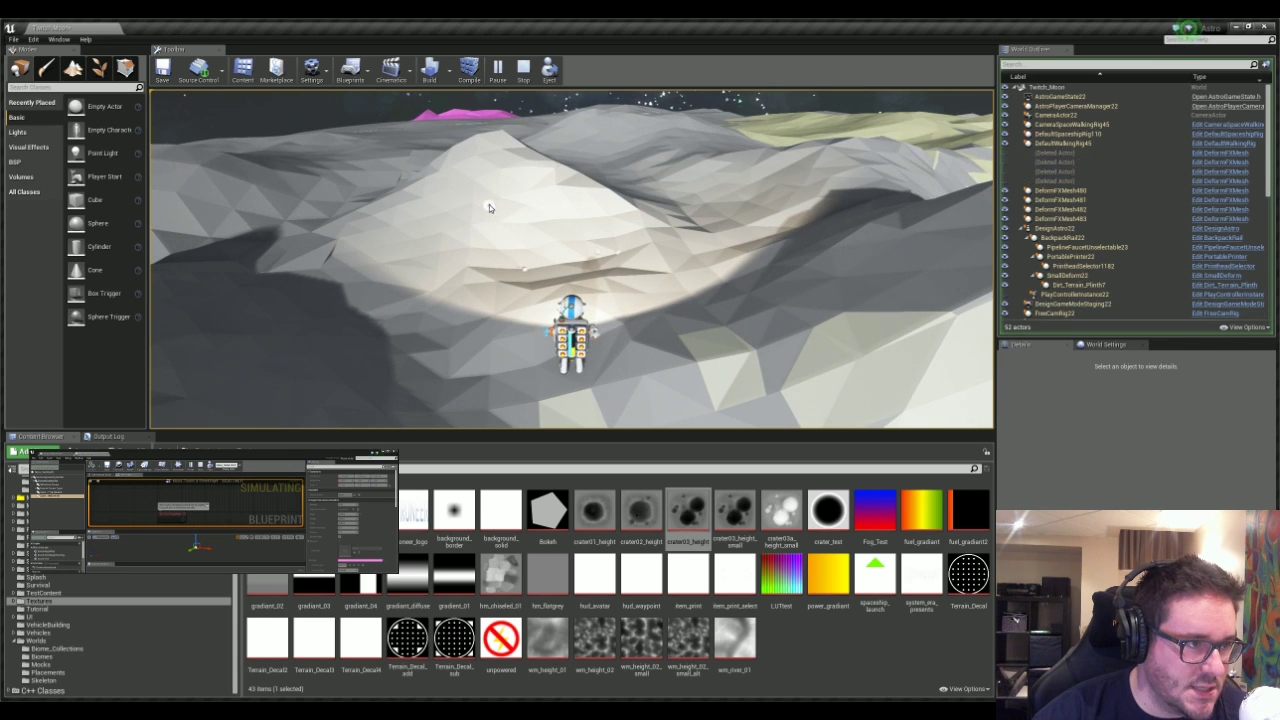
key(e)
mouse_move(566, 245)
mouse_down()
mouse_move(515, 250)
mouse_move(542, 244)
mouse_move(502, 222)
mouse_move(514, 194)
mouse_move(423, 223)
mouse_move(430, 314)
mouse_move(487, 298)
mouse_move(492, 280)
mouse_up()
key(e)
right_drag(494, 270, 548, 203)
key(w)
click(523, 69)
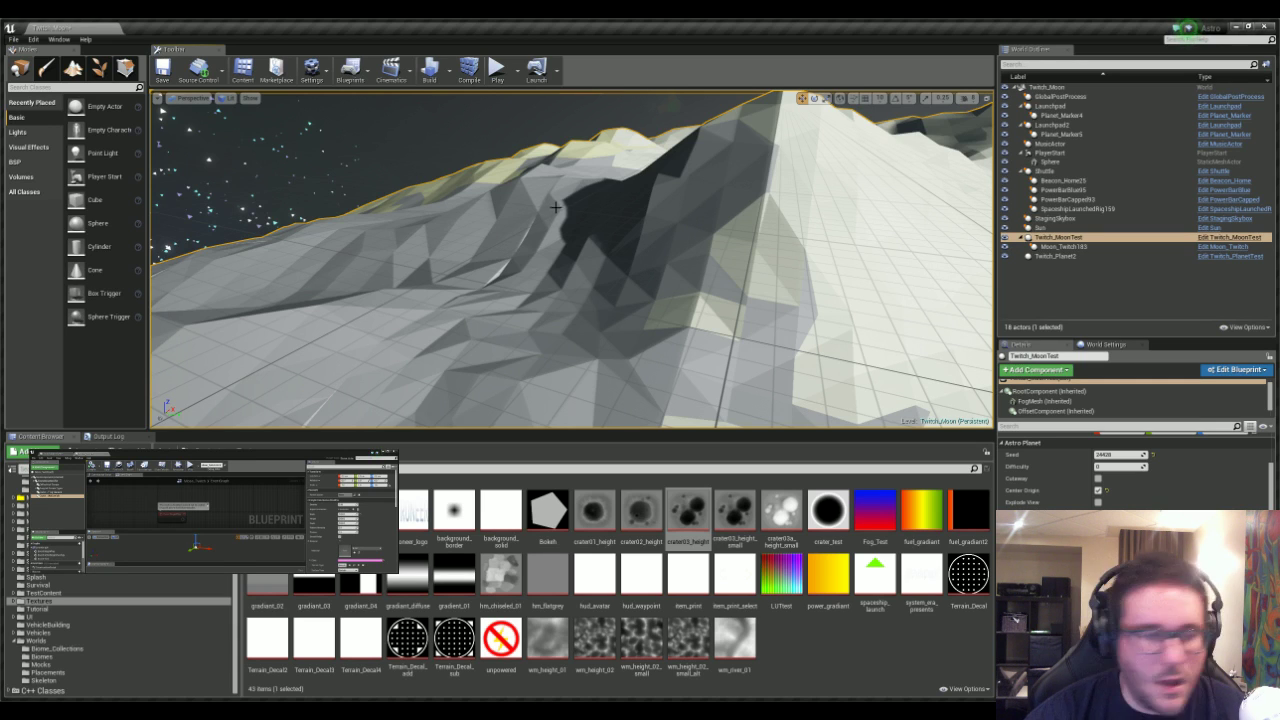
- Fly out from the moon's surface and examine the magenta craters around its upper half
right_drag(555, 208, 600, 235)
key(s)
mouse_move(647, 280)
right_down()
mouse_move(700, 295)
mouse_move(647, 280)
right_up()
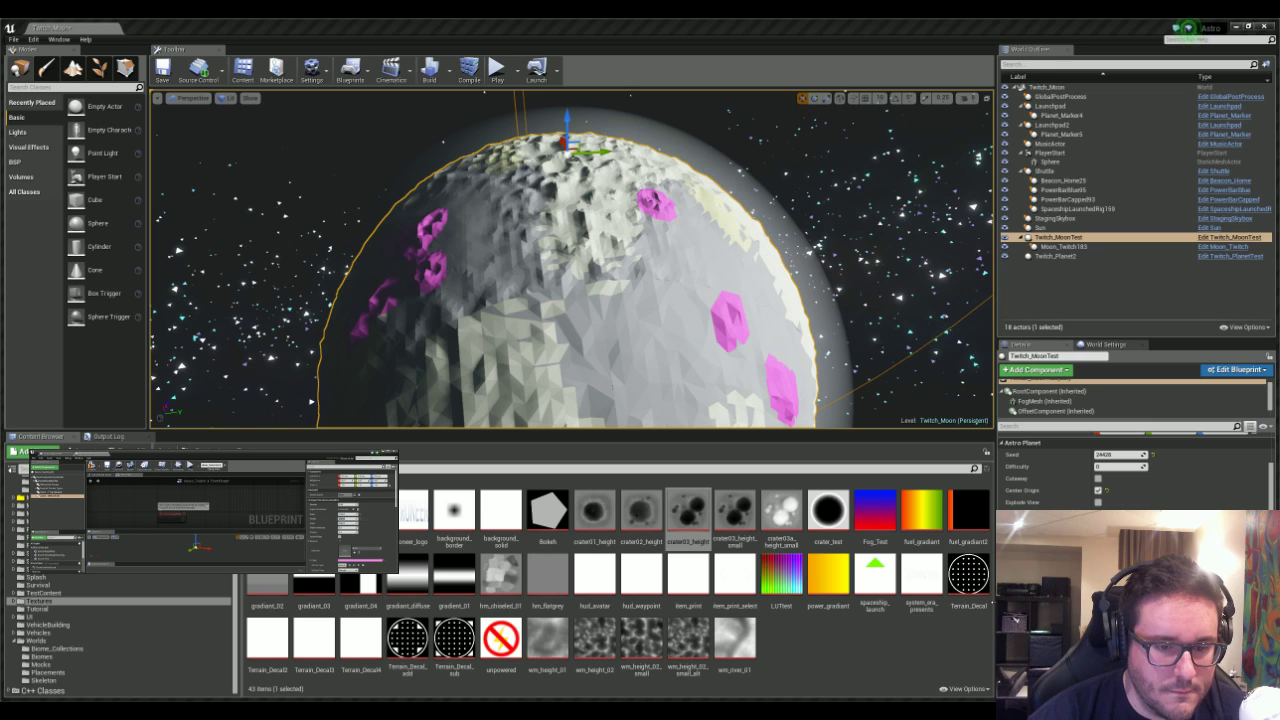
key(w)
right_drag(731, 184, 600, 190)
key(w)
key(d)
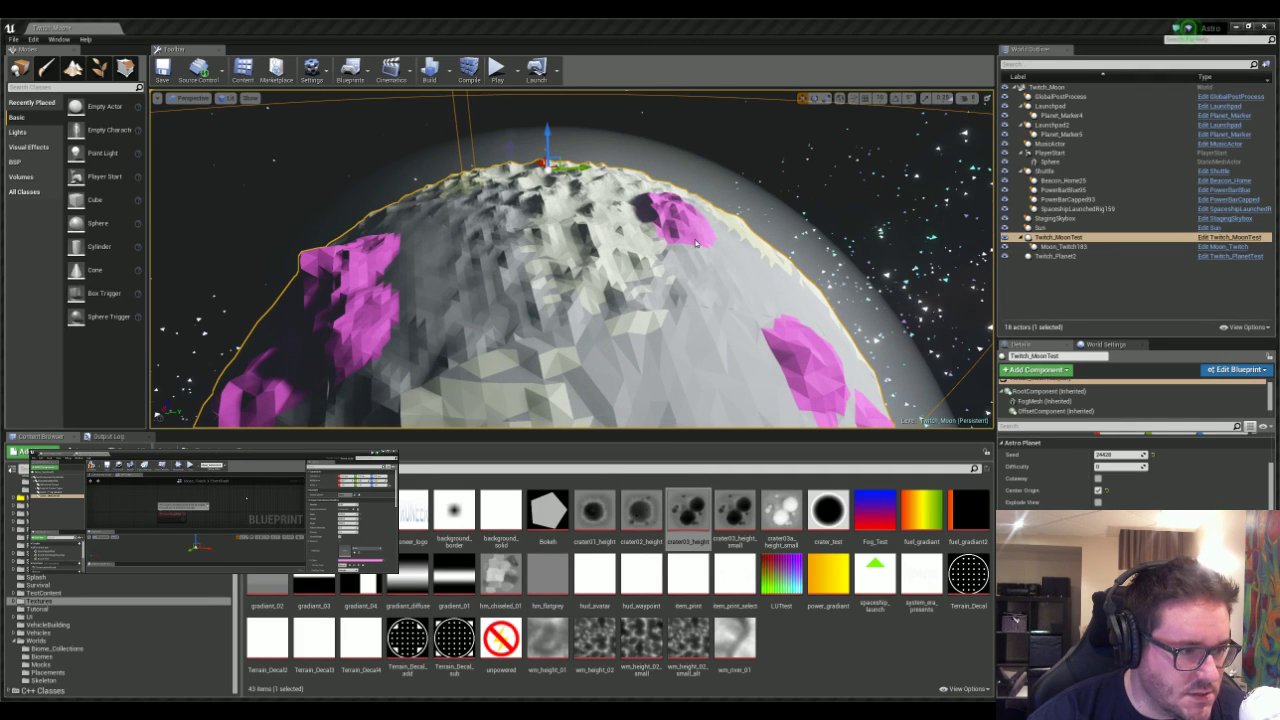
- Replace the crater height map in the Moon_Twitch blueprint with the crater01_height texture
click(594, 512)
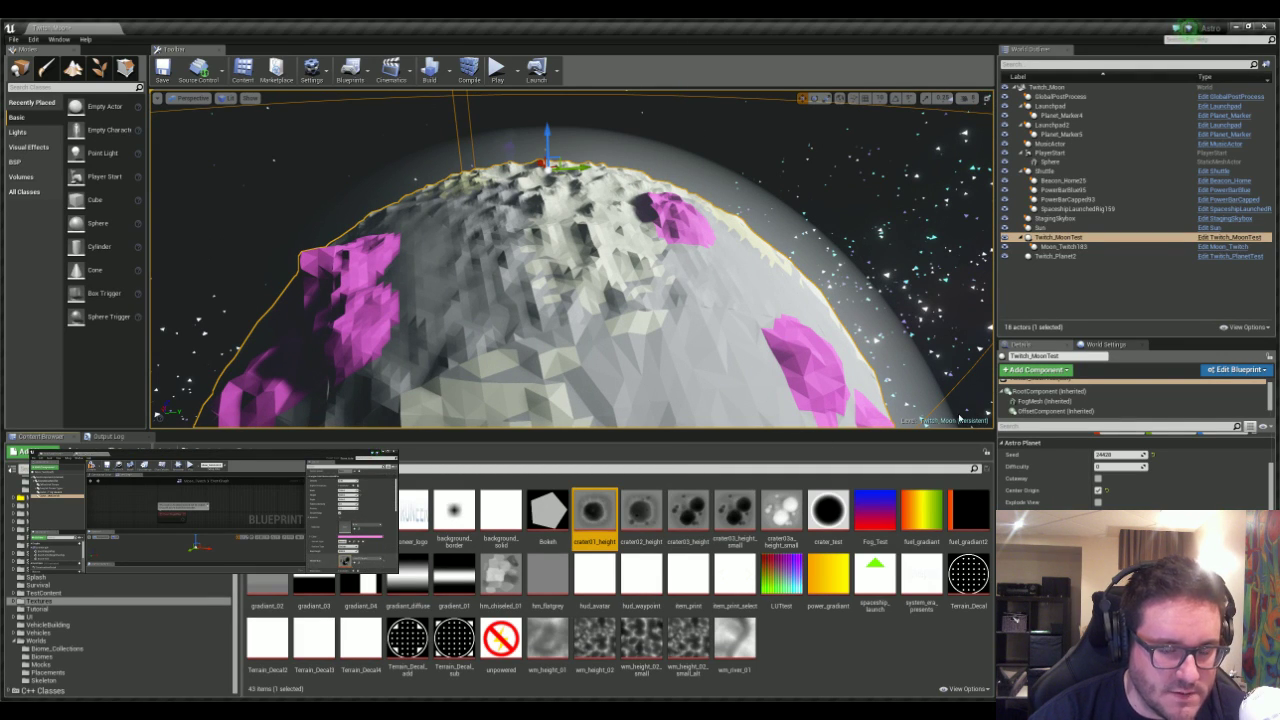
click(986, 423)
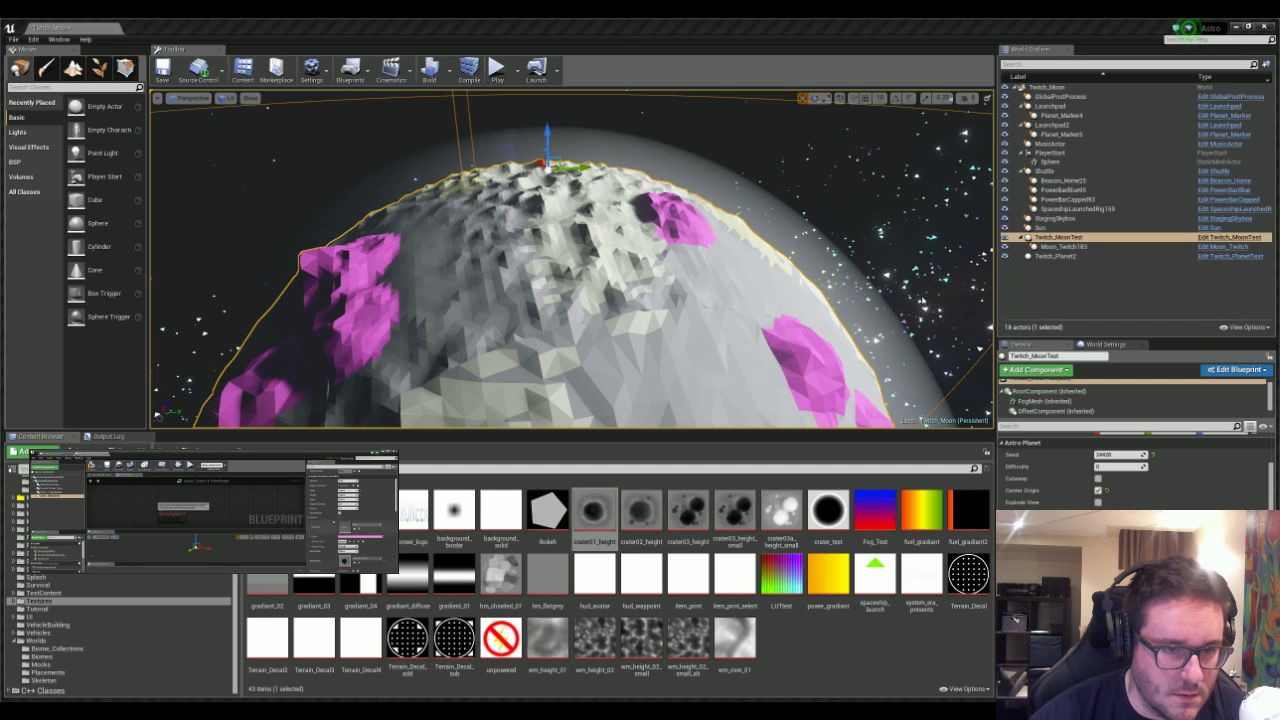
right_drag(918, 127, 918, 127)
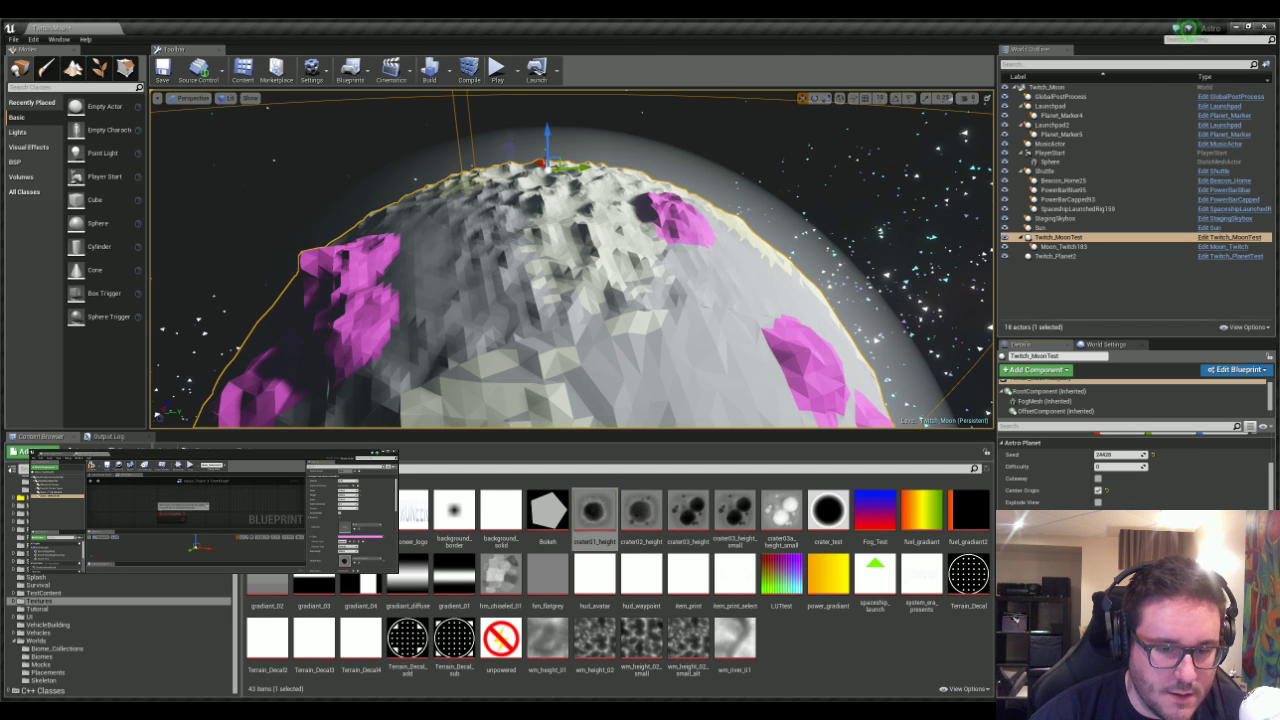
- Examine the height profile of the magenta craters against the moon's horizon and from above
right_drag(687, 330, 585, 305)
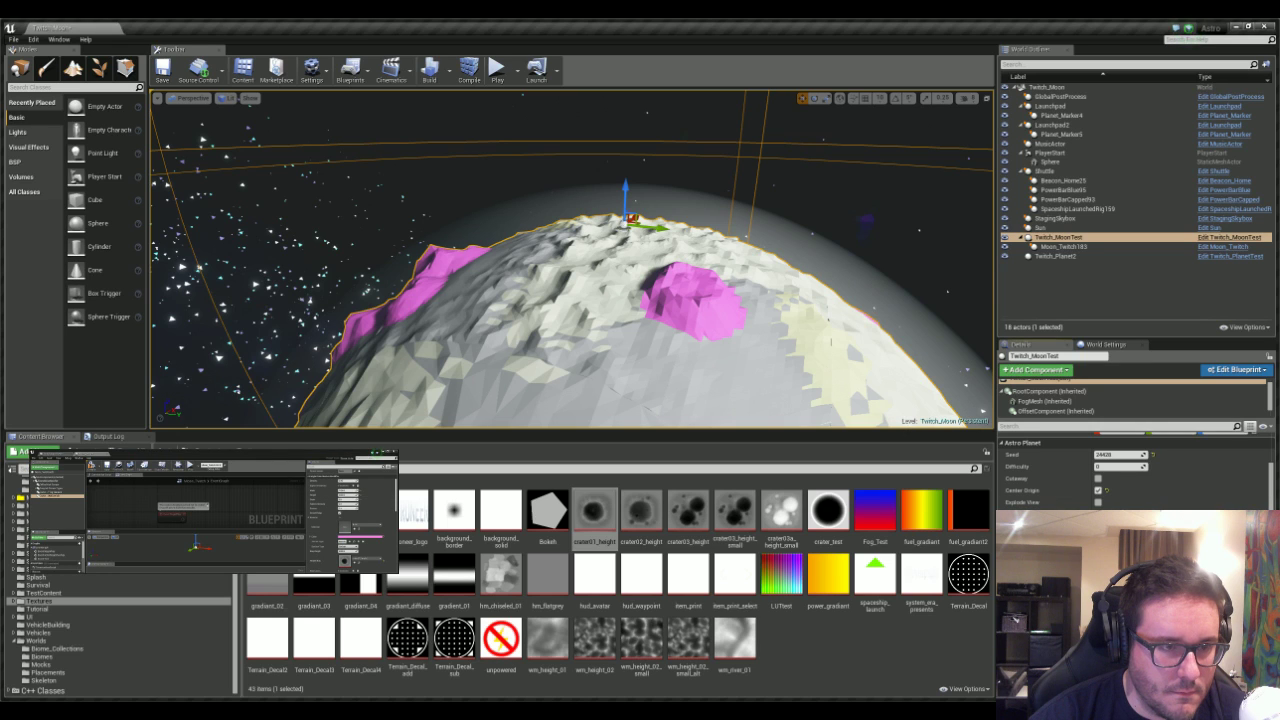
right_drag(749, 349, 754, 352)
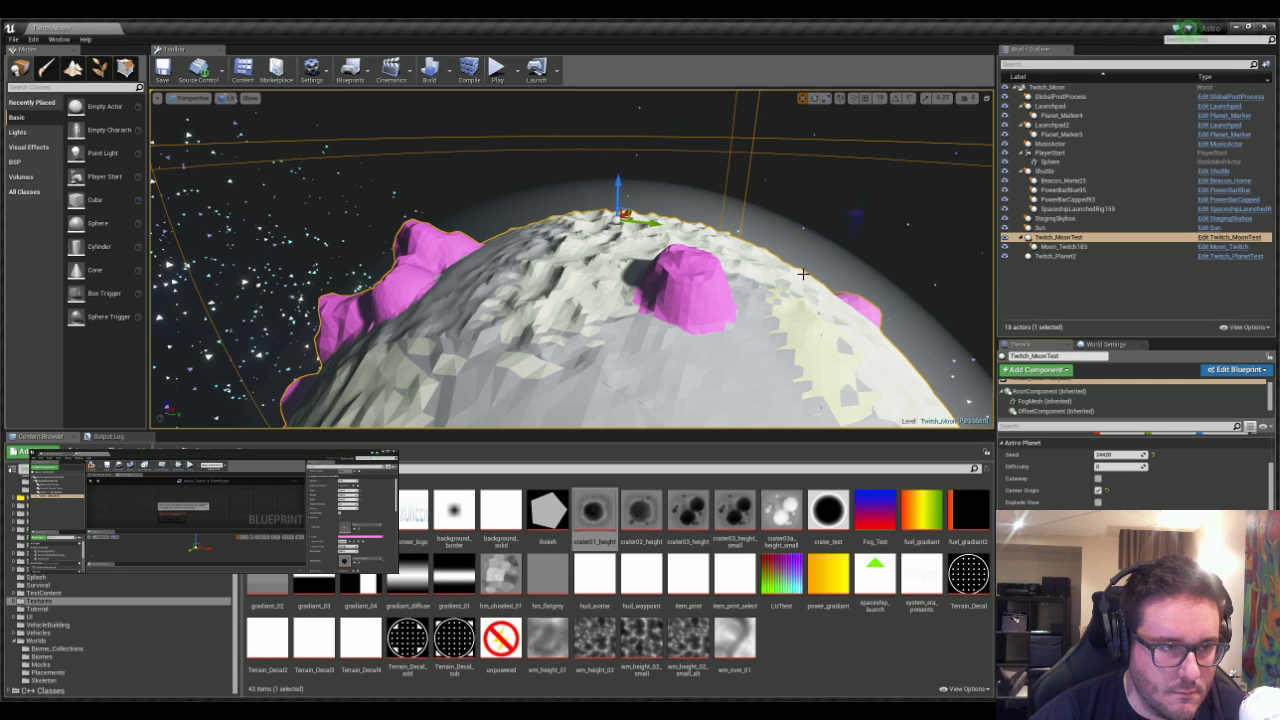
right_drag(801, 325, 786, 326)
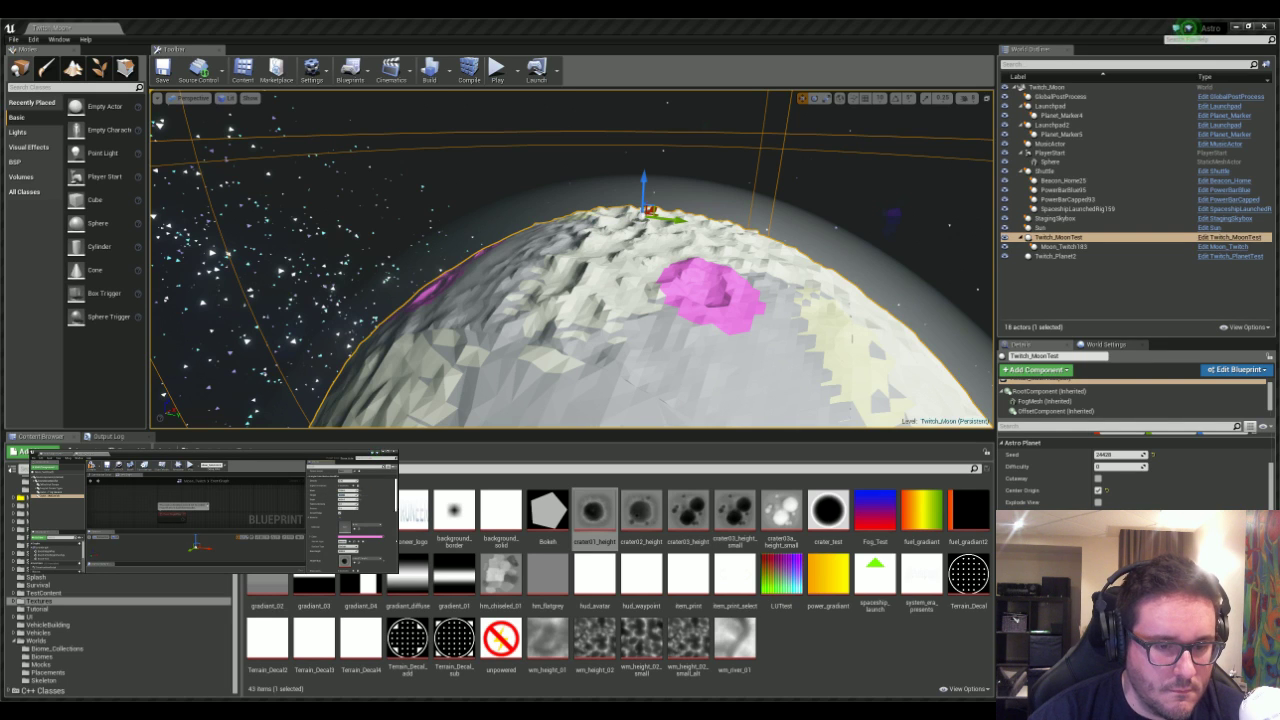
right_drag(572, 260, 564, 258)
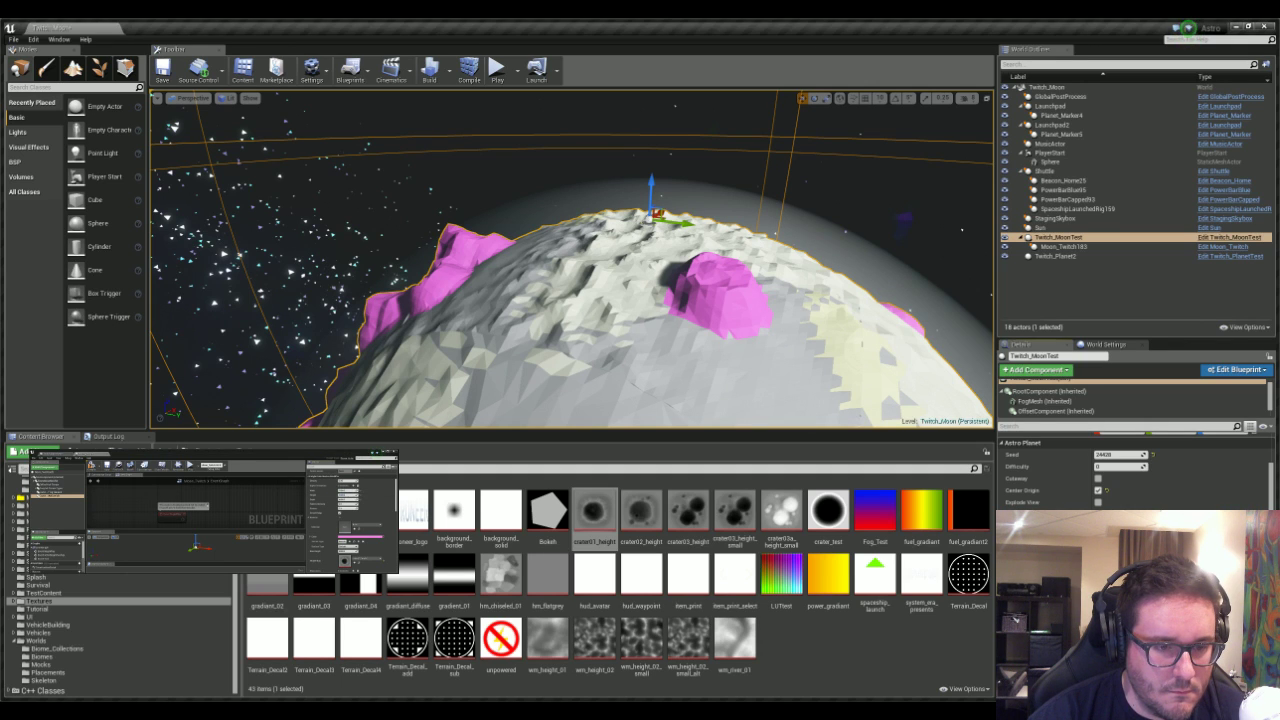
right_drag(803, 291, 884, 330)
key(w)
key(s)
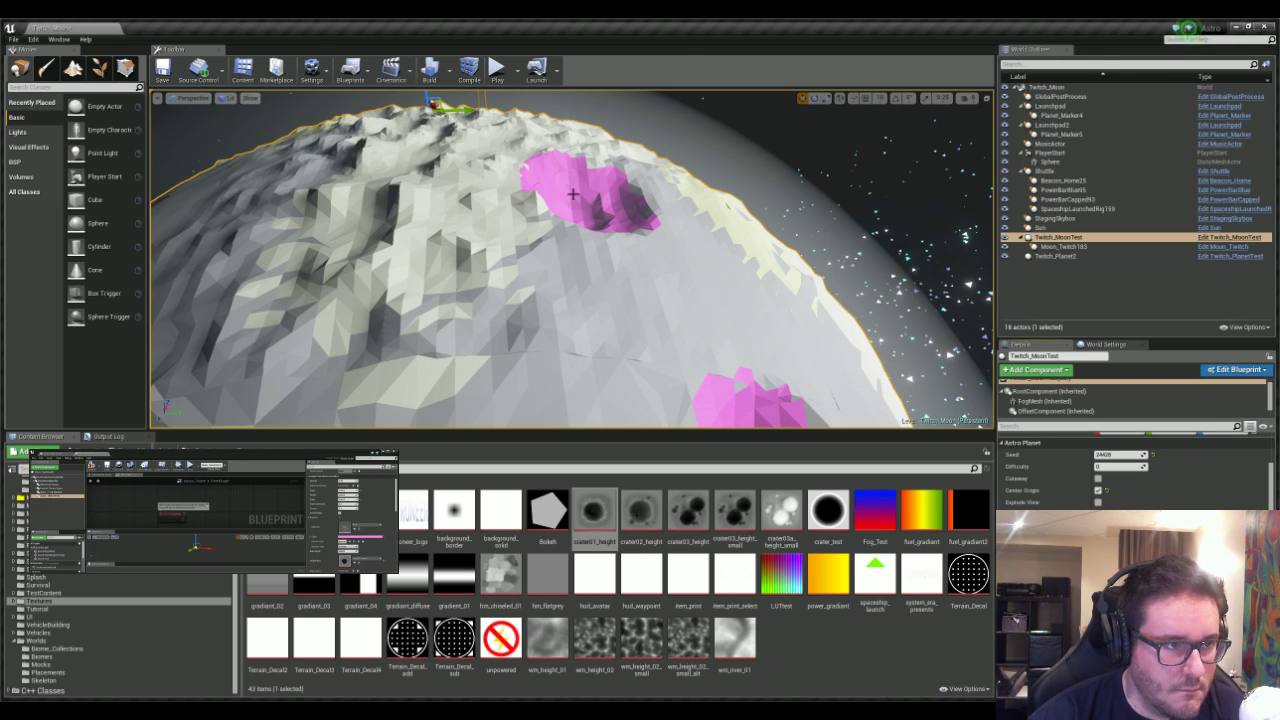
mouse_move(744, 354)
right_down()
mouse_move(690, 340)
mouse_move(744, 354)
mouse_move(722, 352)
right_up()
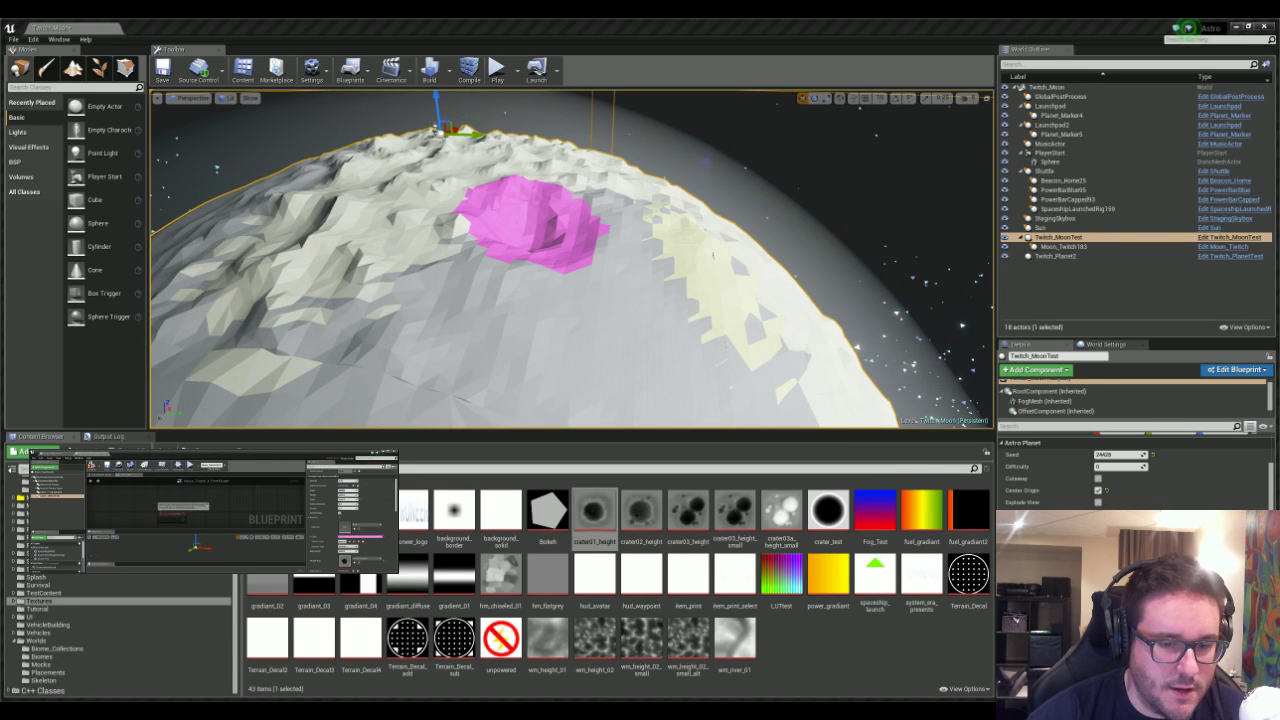
right_drag(713, 257, 825, 261)
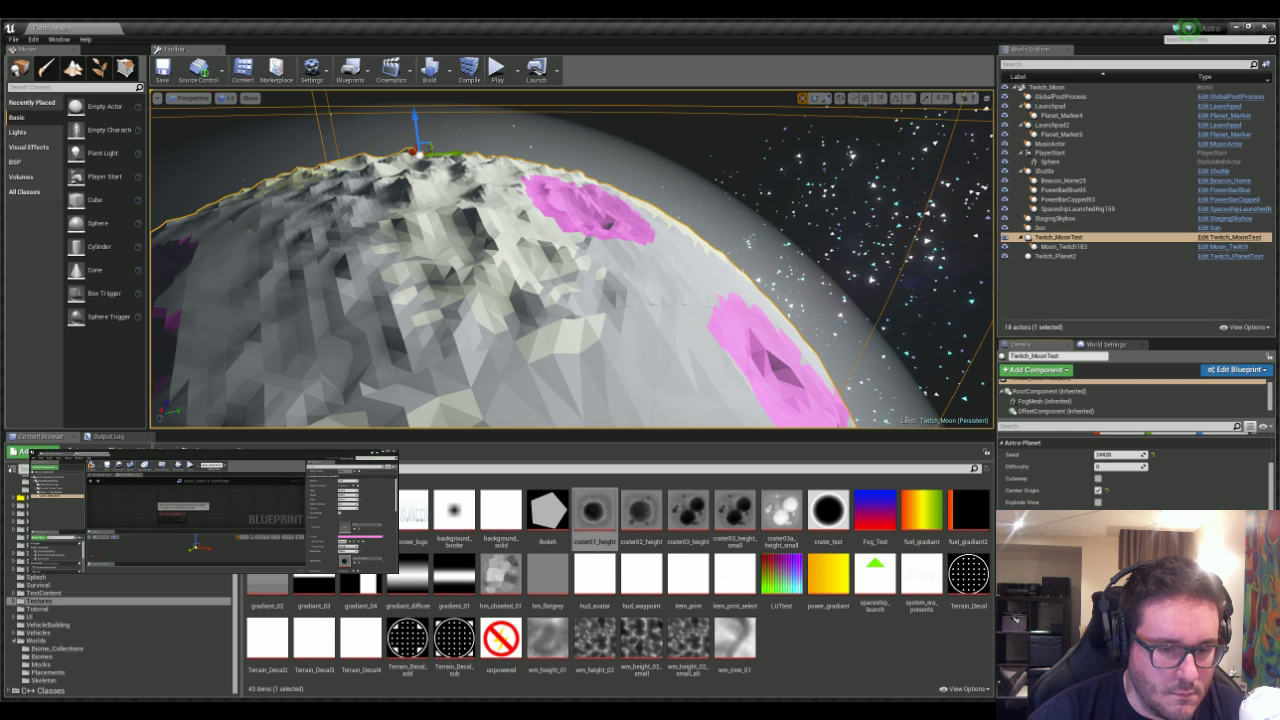
right_drag(787, 418, 775, 411)
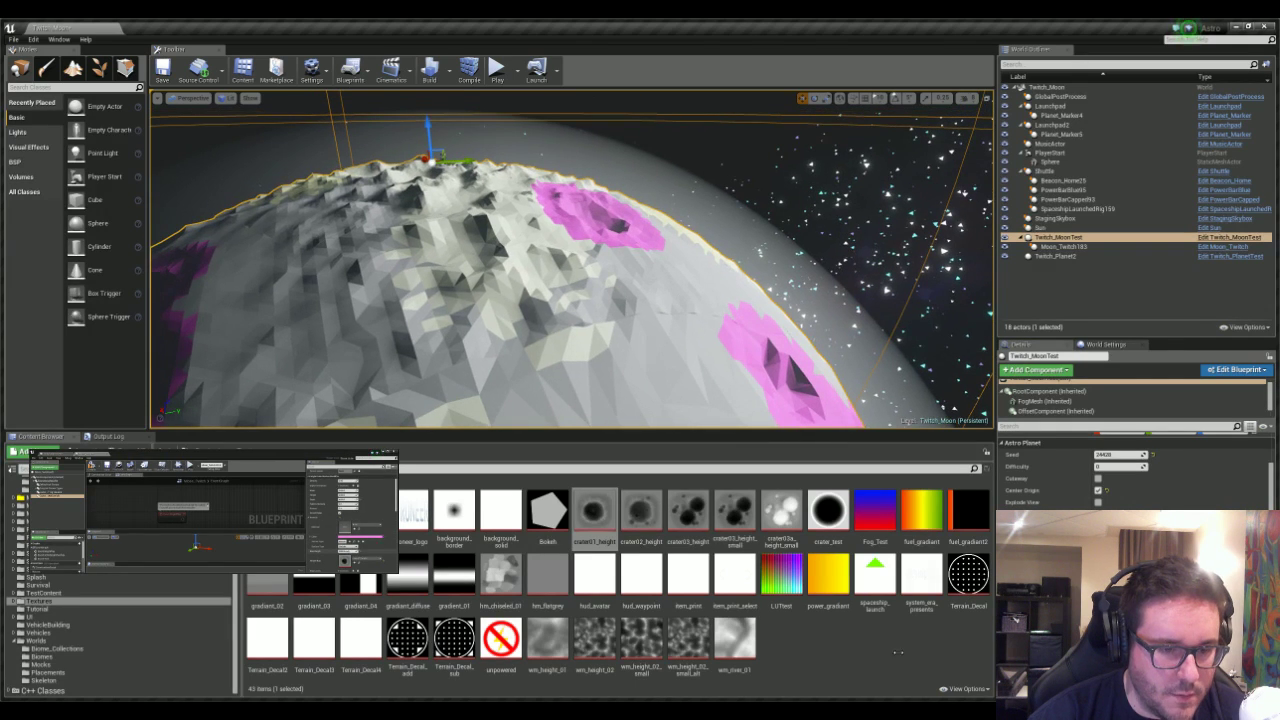
click(932, 629)
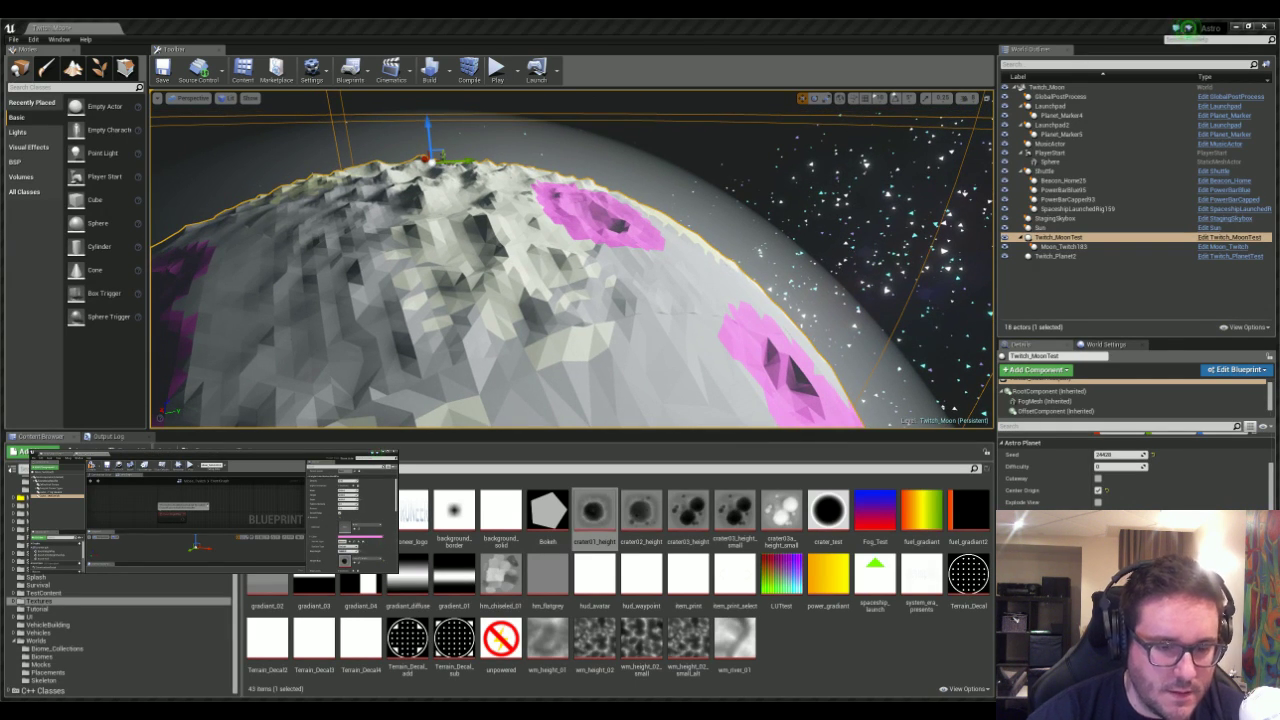
- Inspect the crater nearest the landing pad up close, checking its rim, central pit and surface colour
right_drag(615, 259, 620, 298)
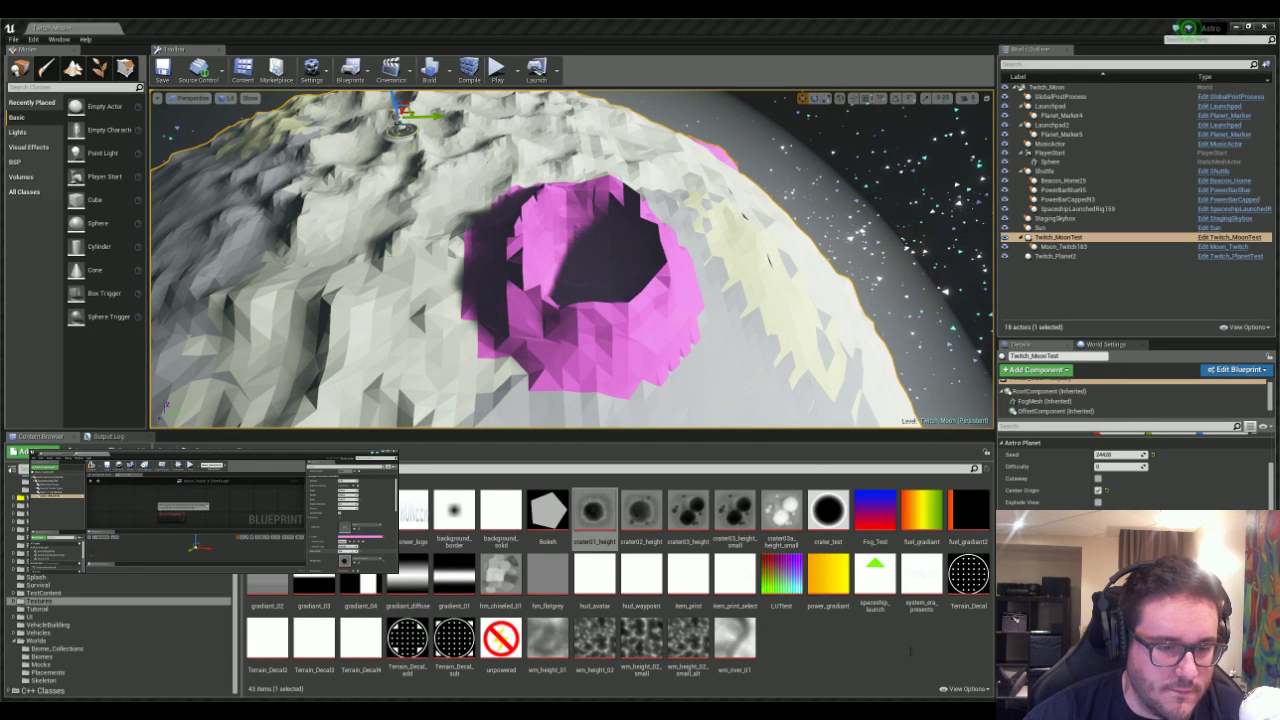
right_drag(620, 393, 670, 276)
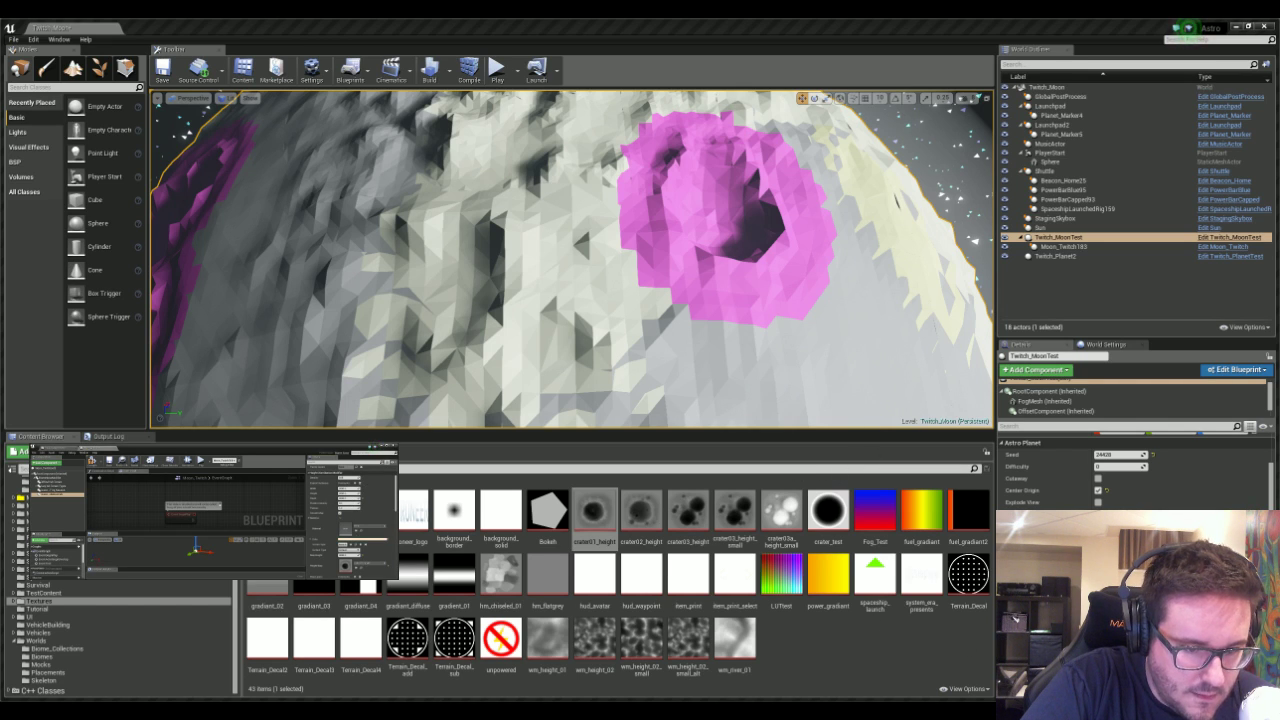
mouse_move(638, 253)
right_down()
mouse_move(618, 233)
mouse_move(624, 196)
mouse_move(630, 225)
mouse_move(680, 255)
mouse_move(620, 265)
right_up()
mouse_move(530, 290)
right_down()
mouse_move(548, 288)
mouse_move(530, 290)
right_up()
key(w)
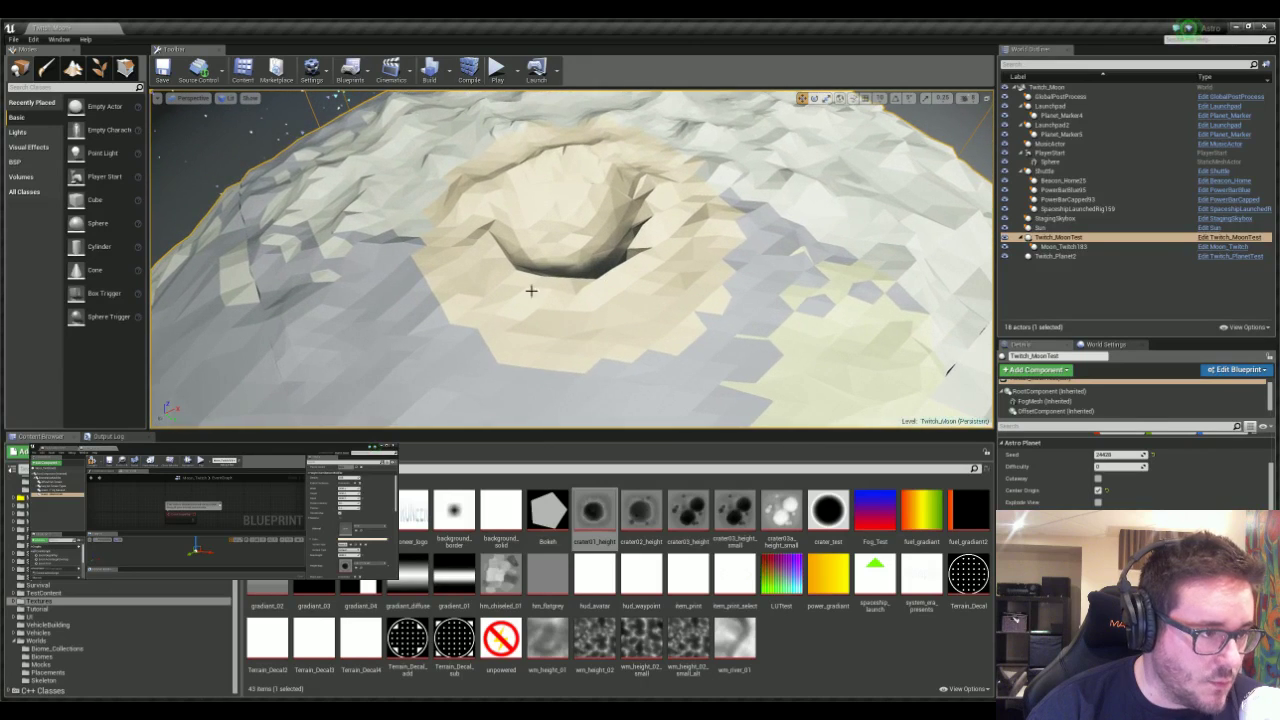
- Regenerate Twitch_MoonTest with a different seed and check the crater distribution across the whole moon
click(496, 72)
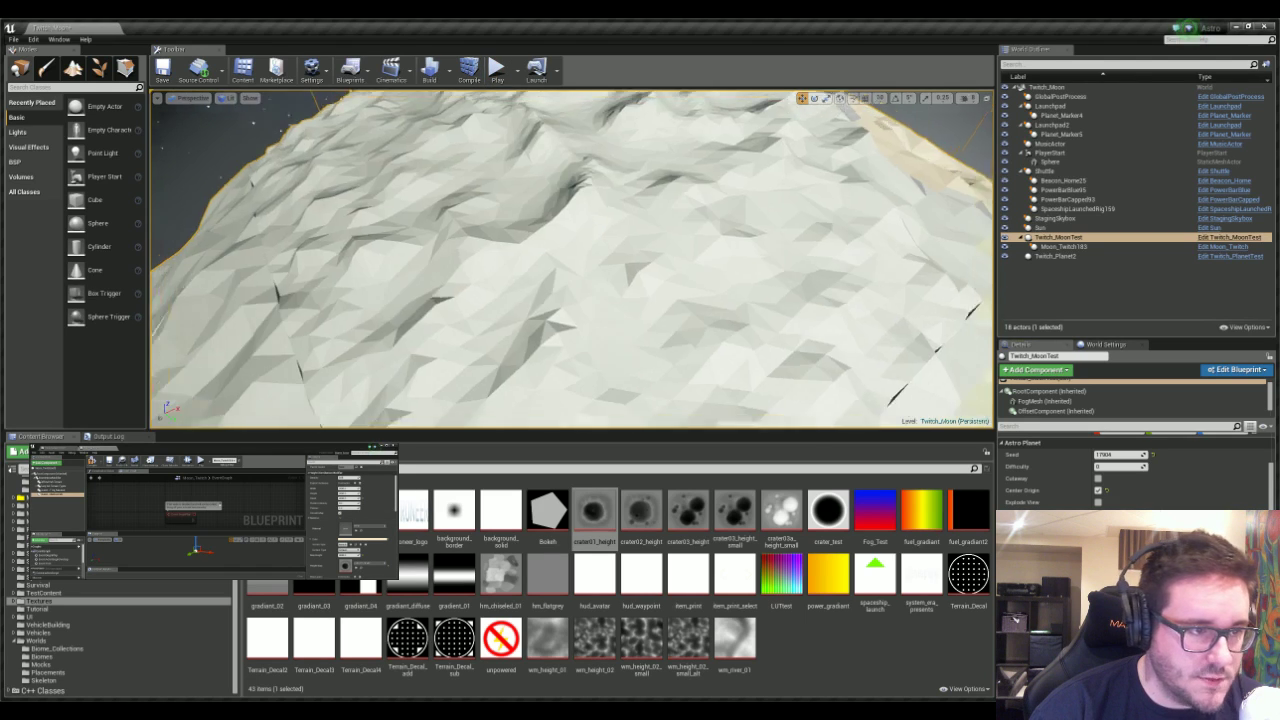
key(s)
right_drag(641, 262, 641, 262)
key(d)
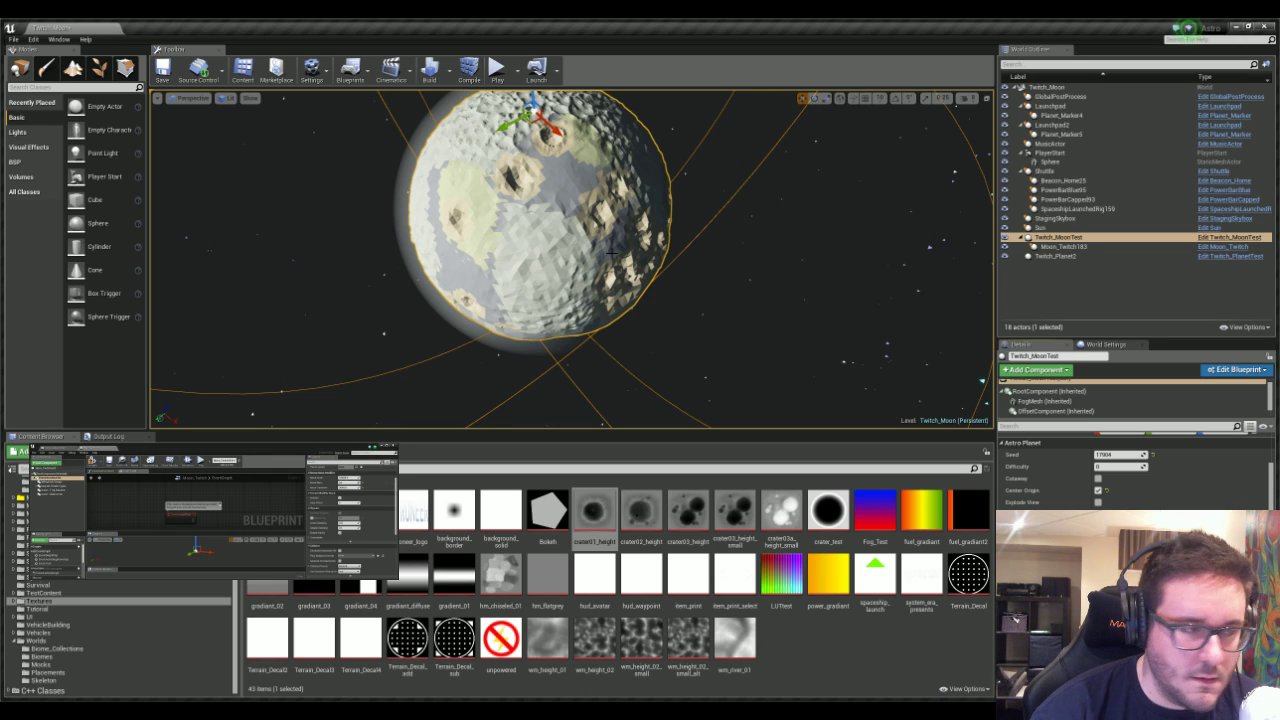
right_drag(610, 248, 600, 238)
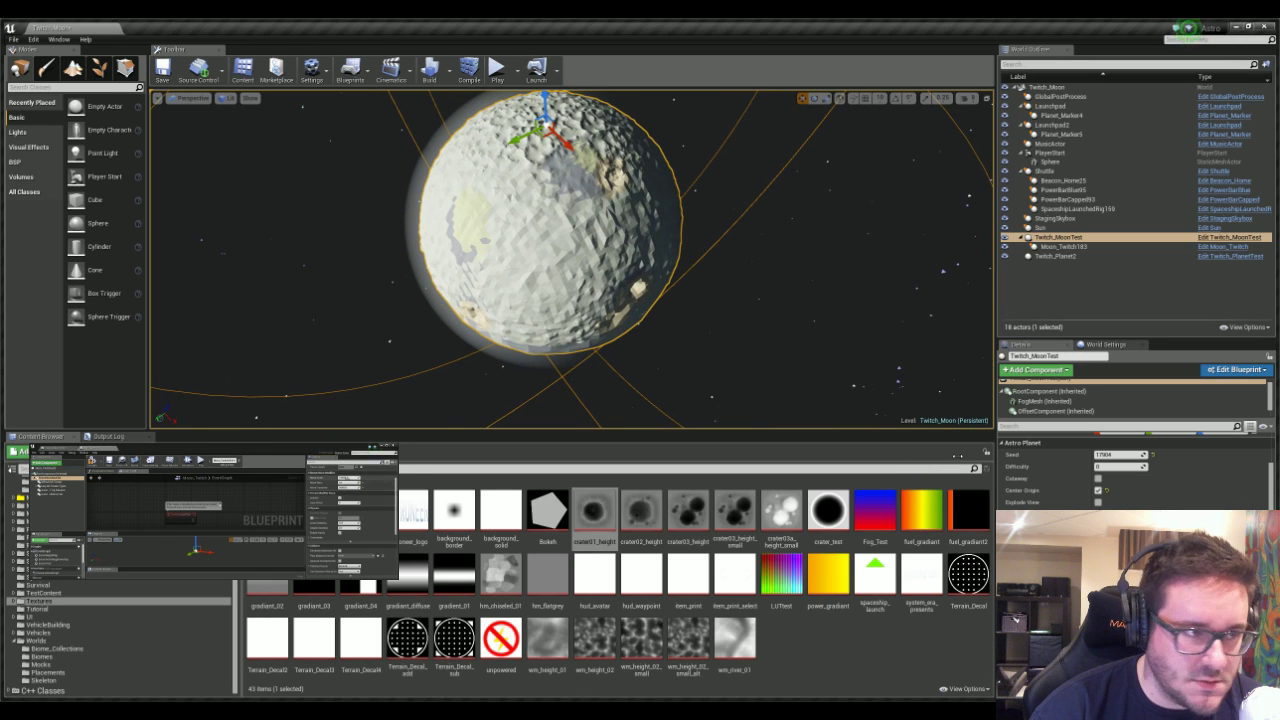
- Examine the moon's rough grey side and the crater clusters on its sunlit side
right_drag(657, 240, 635, 226)
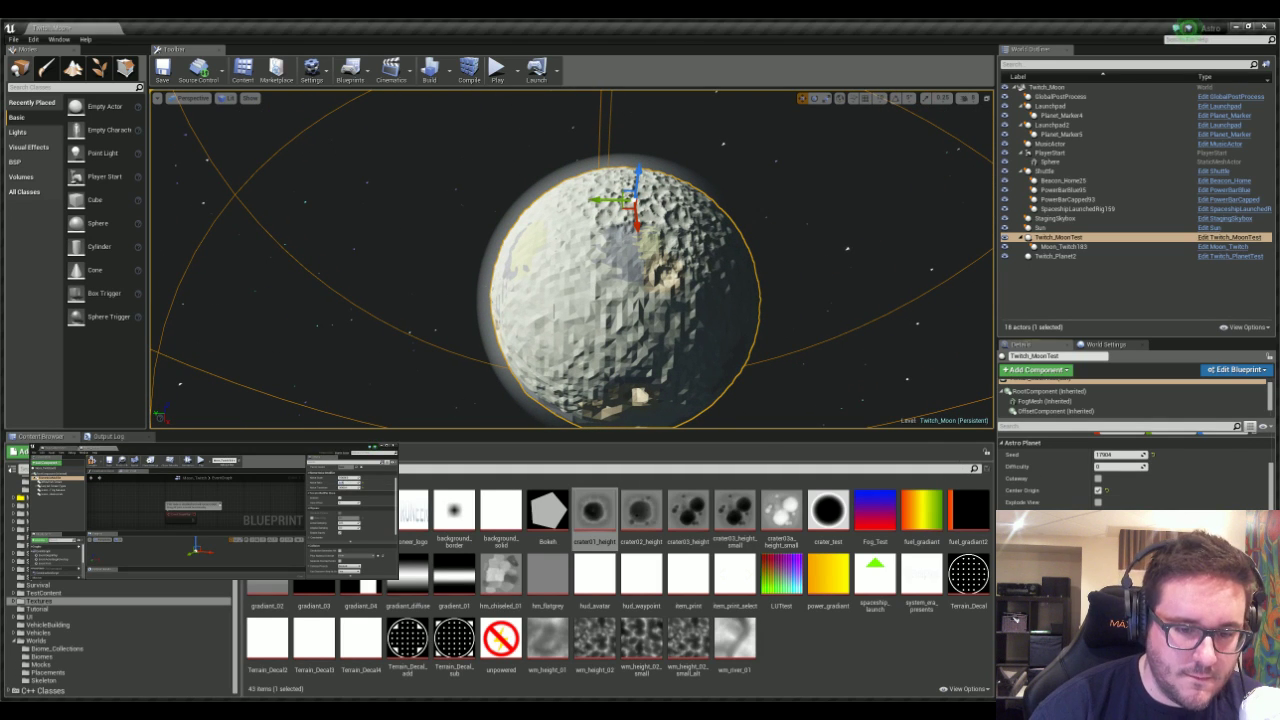
right_drag(635, 226, 920, 234)
right_drag(810, 217, 820, 203)
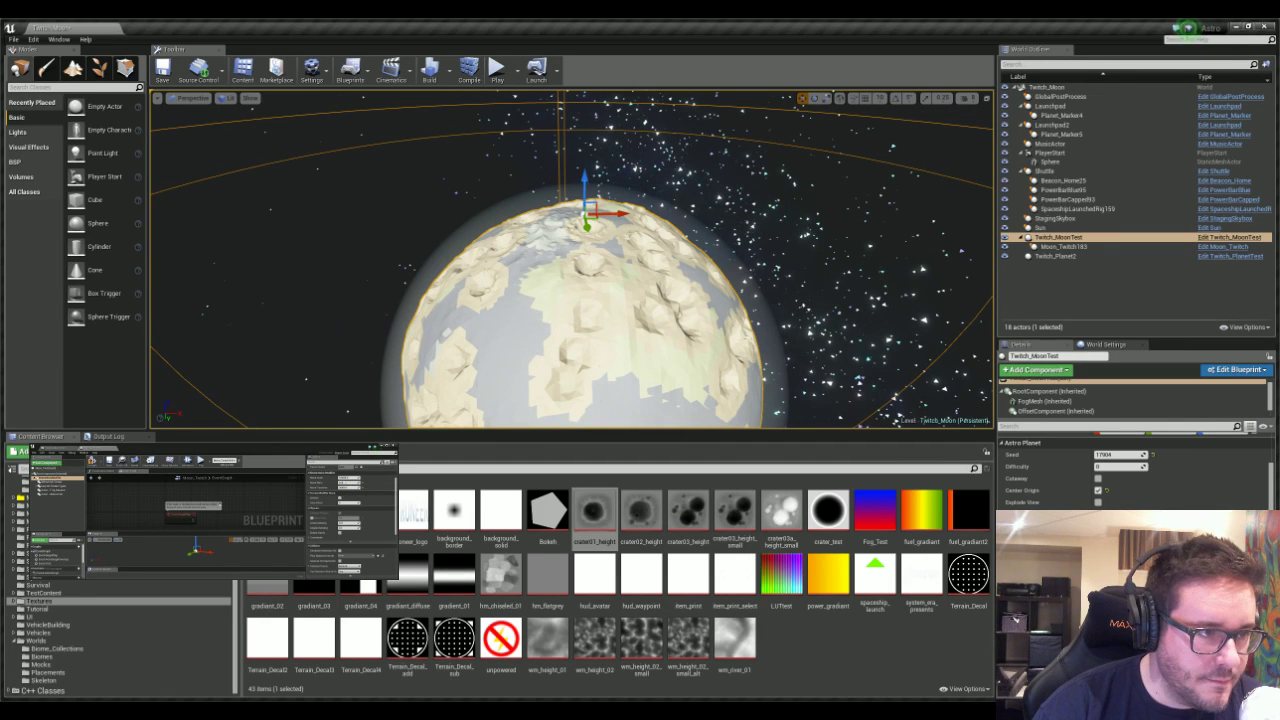
right_drag(680, 336, 676, 360)
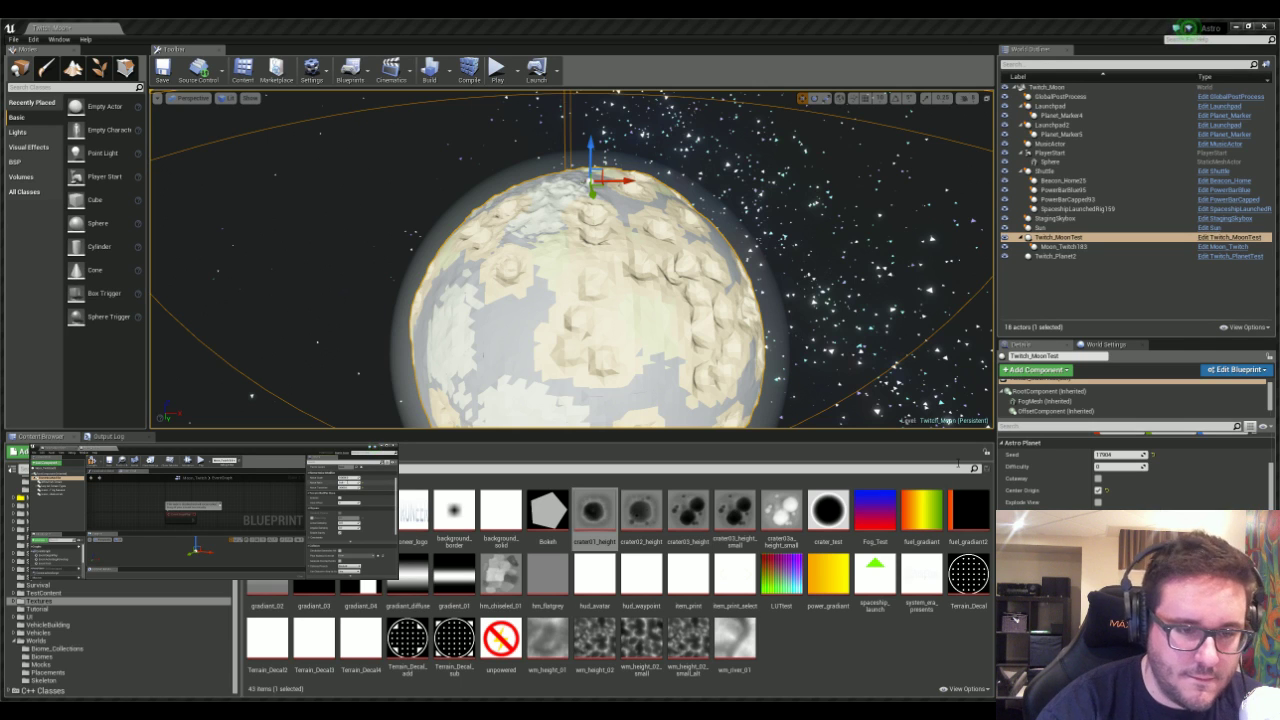
- Rebuild Twitch_MoonTest with a new seed and inspect the crater clusters on its sunlit and dark sides
mouse_move(800, 250)
right_down()
mouse_move(788, 249)
mouse_move(791, 265)
right_up()
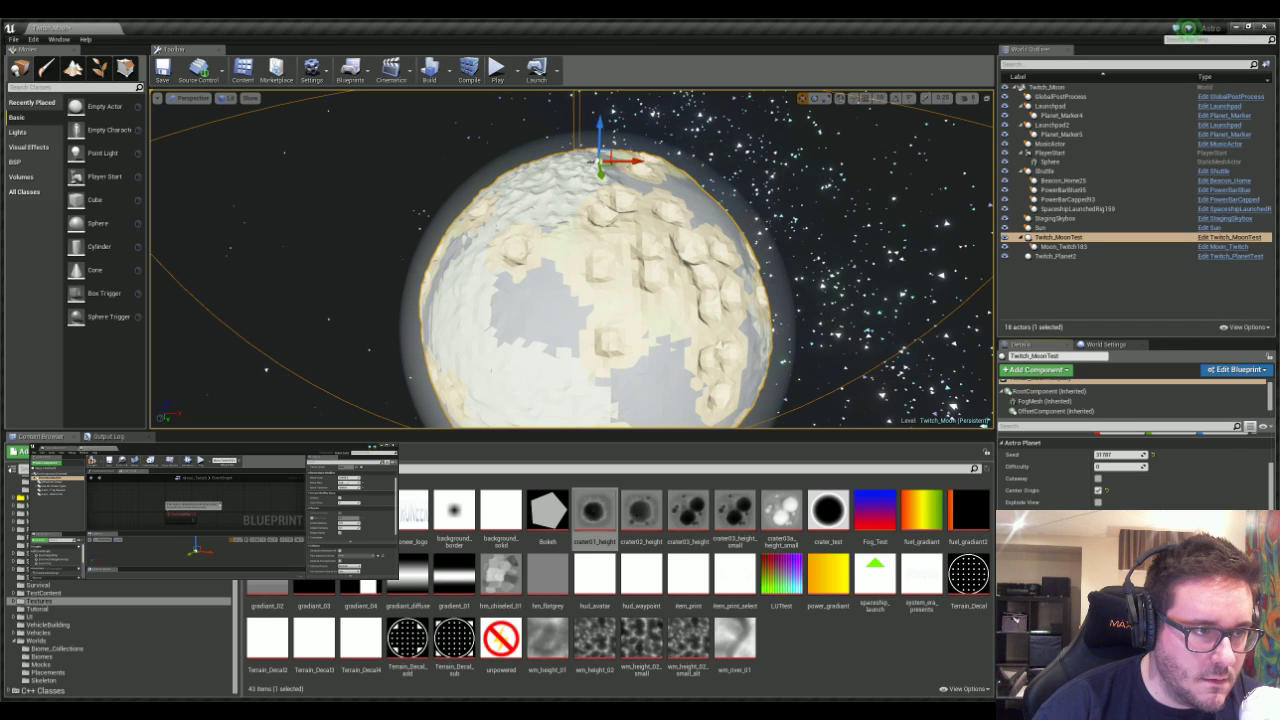
right_drag(667, 257, 800, 258)
right_drag(720, 272, 603, 276)
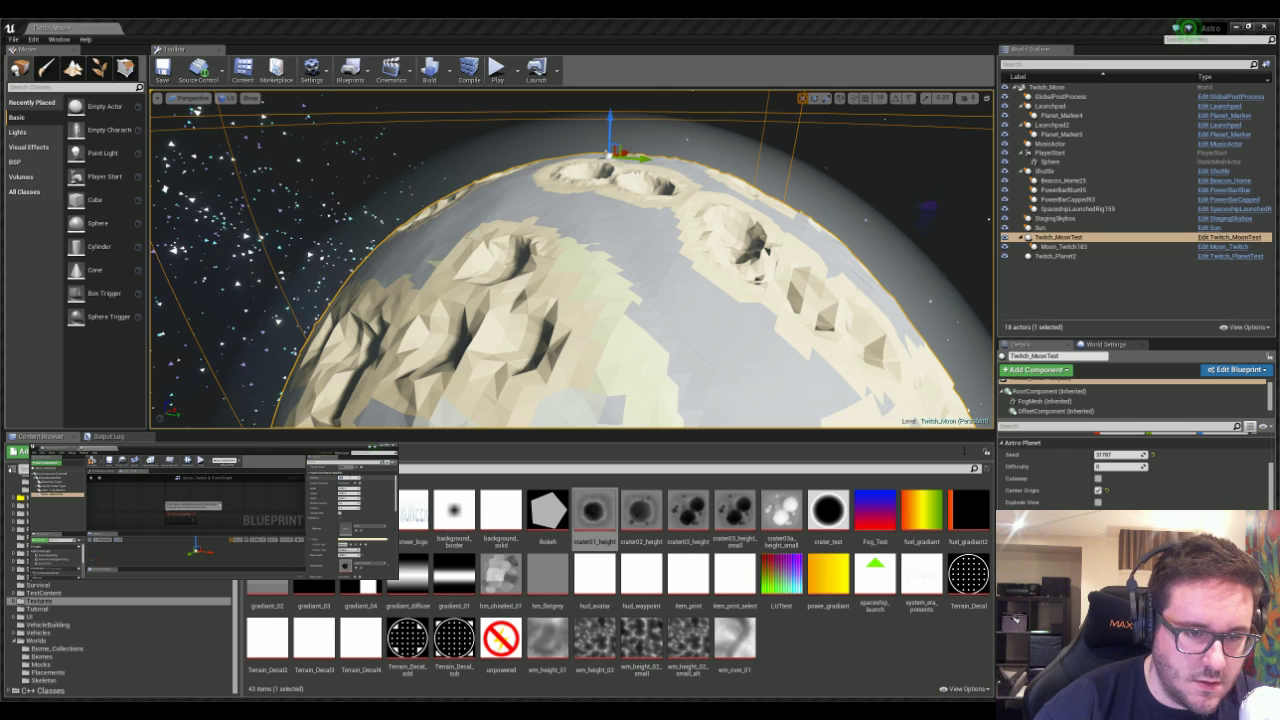
right_drag(719, 287, 760, 355)
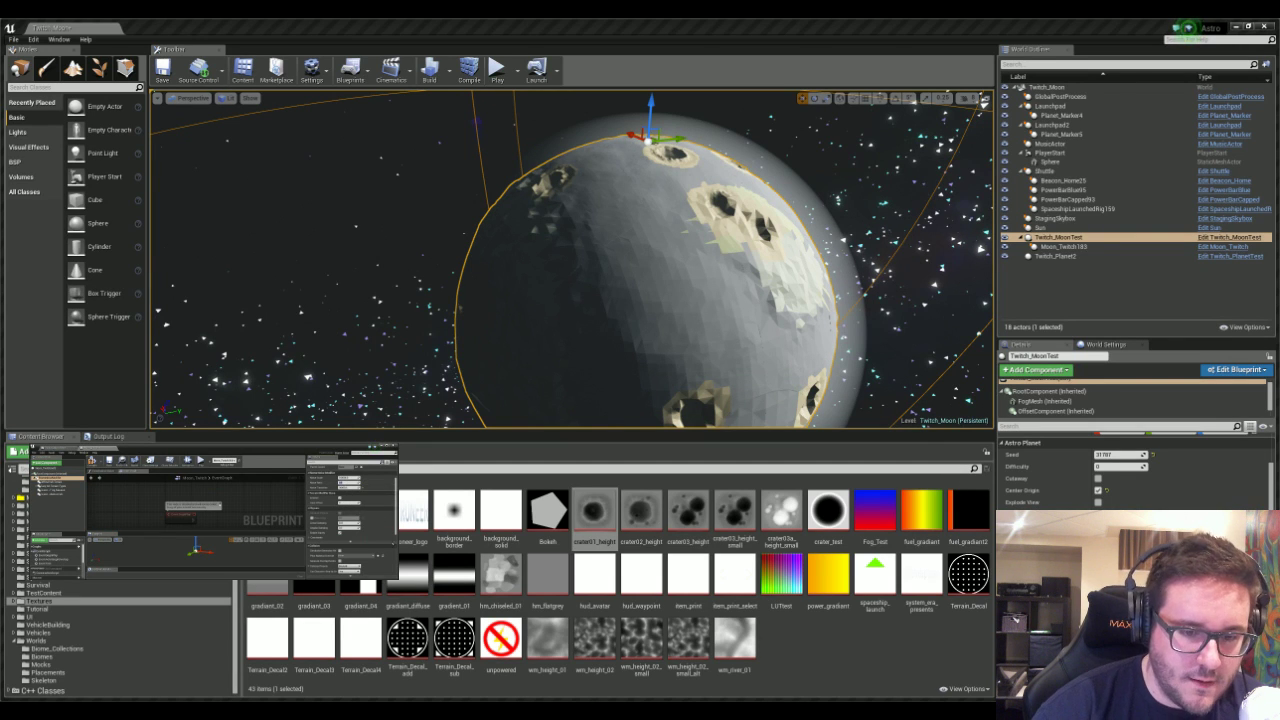
right_drag(808, 297, 647, 308)
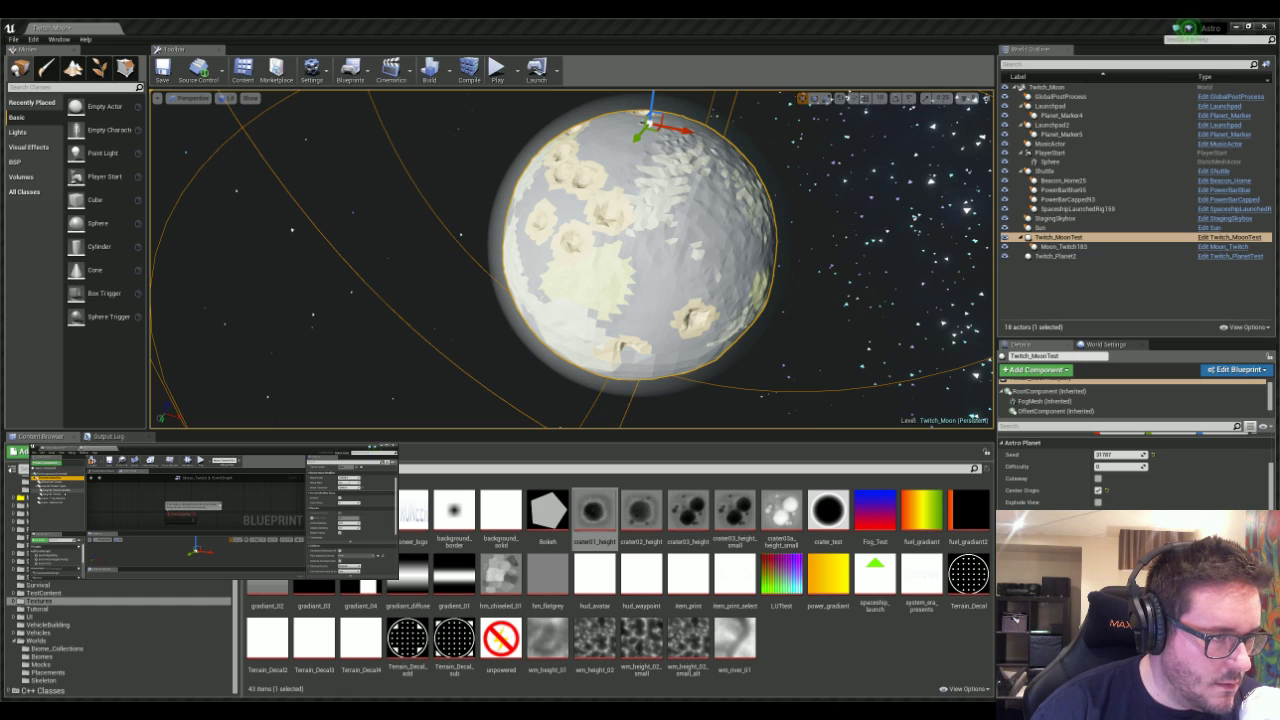
- Adjust a terrain component in the moon blueprint to add dark grey patches, checking the craters and surface from several angles
click(65, 487)
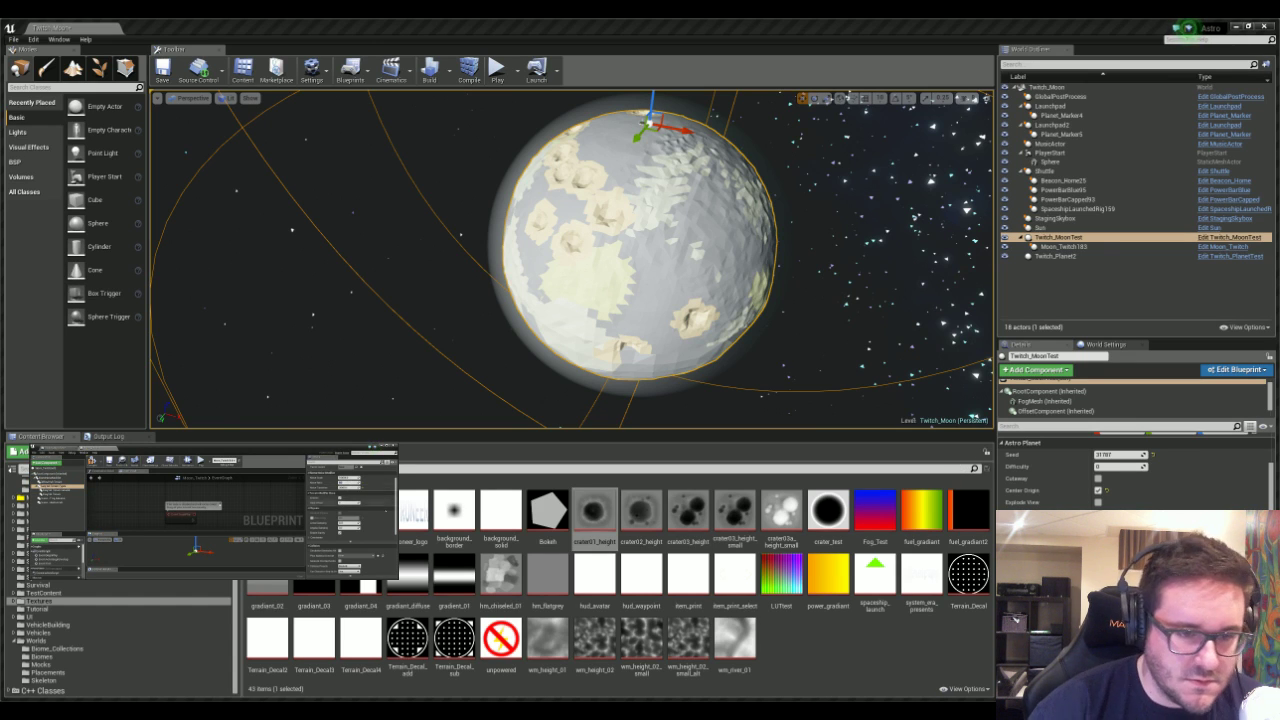
mouse_move(600, 260)
right_down()
mouse_move(700, 232)
mouse_move(690, 262)
mouse_move(712, 268)
mouse_move(606, 280)
right_up()
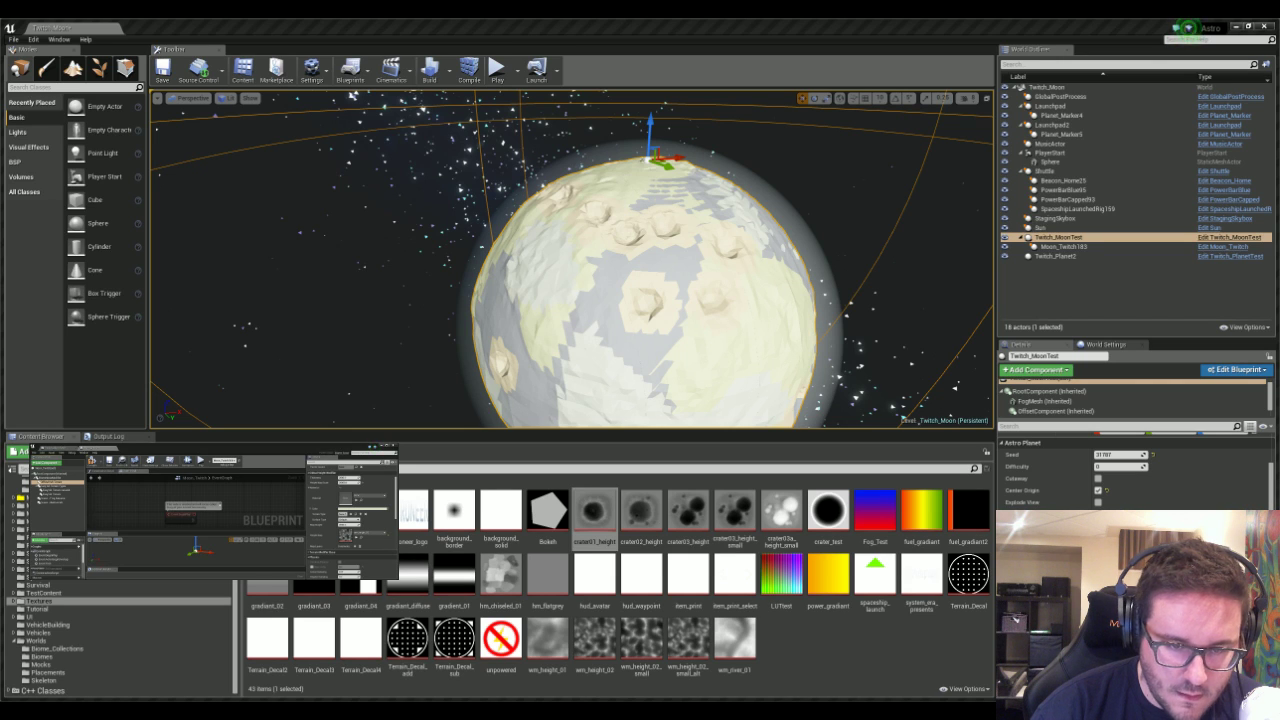
right_drag(572, 262, 562, 255)
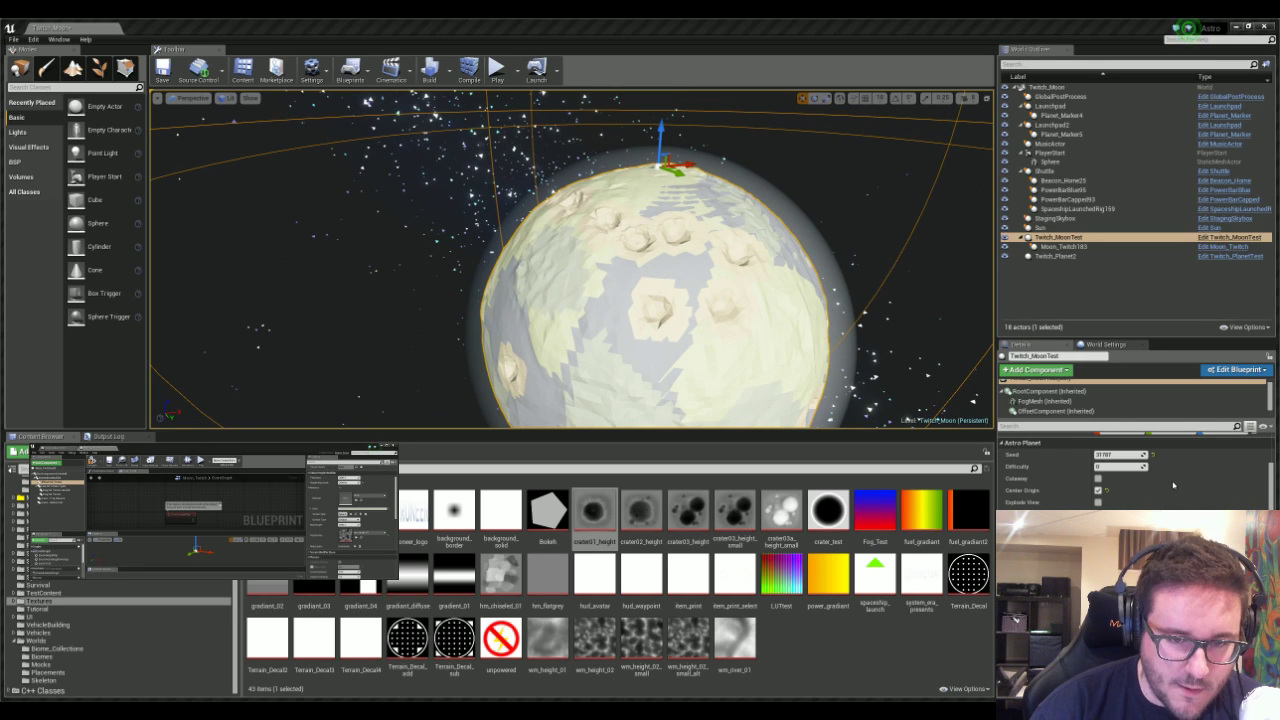
right_drag(572, 262, 562, 255)
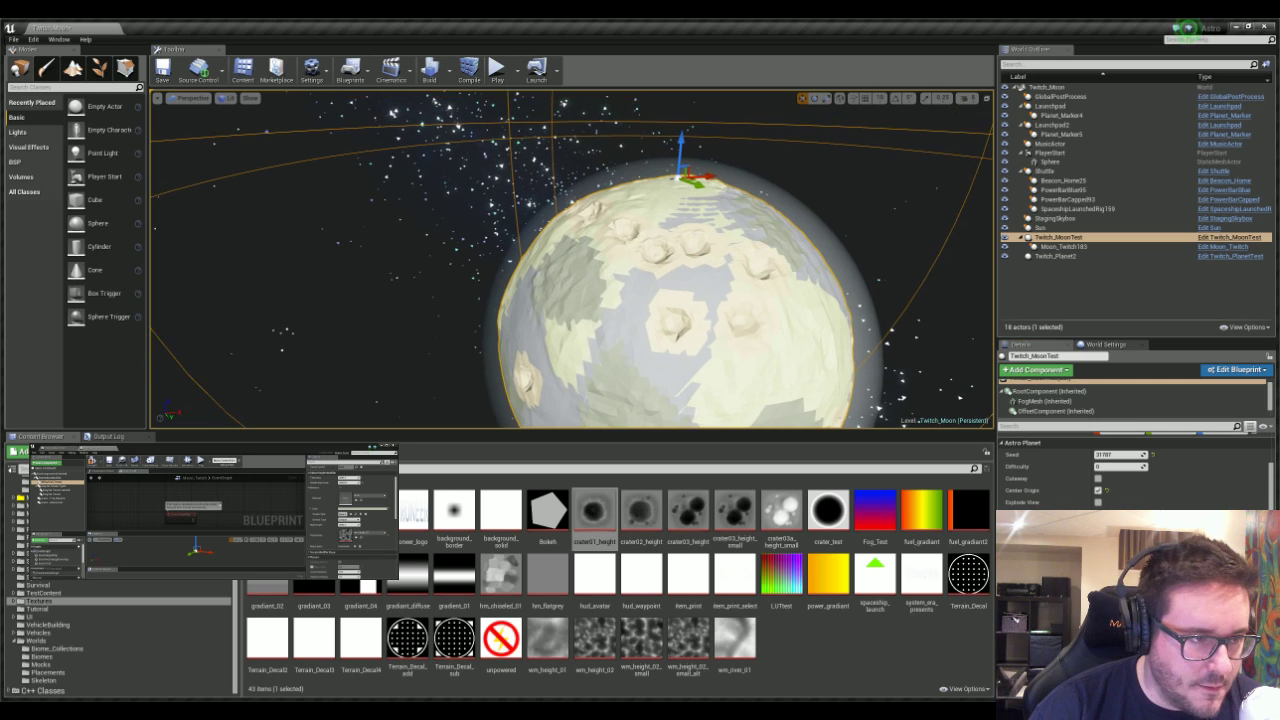
right_drag(952, 358, 915, 358)
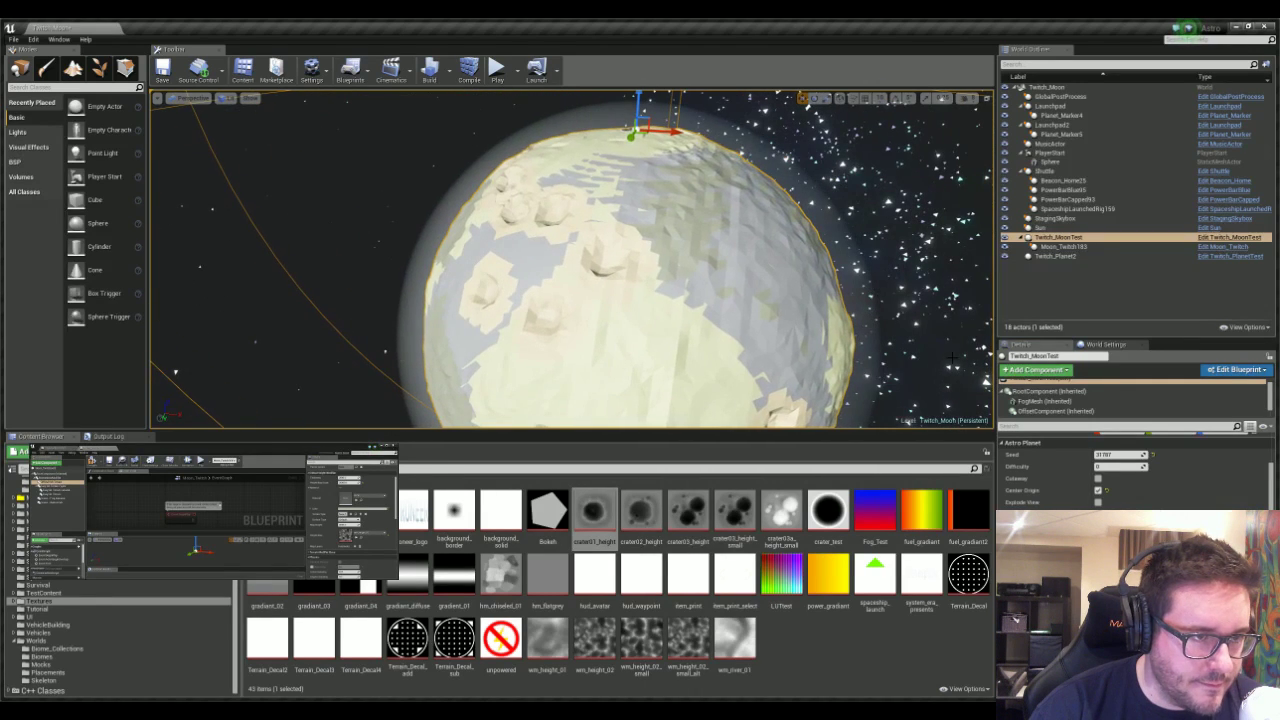
click(387, 510)
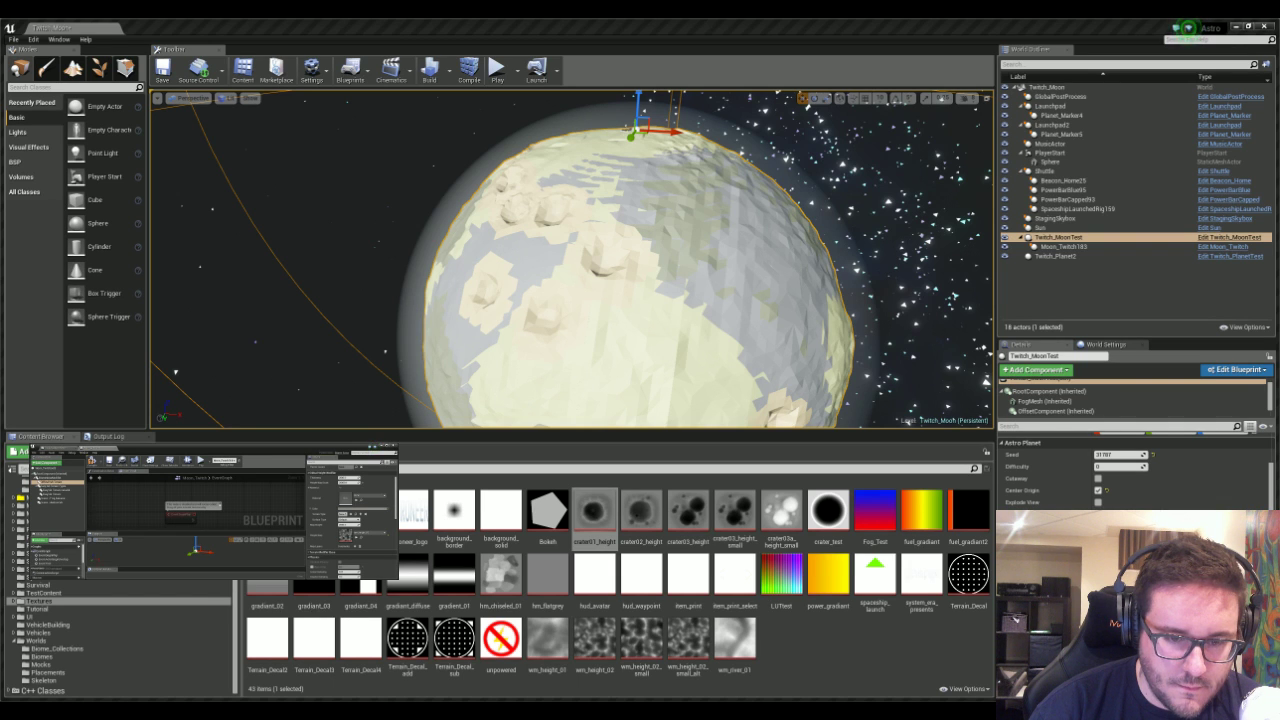
mouse_move(774, 321)
right_down()
mouse_move(710, 322)
mouse_move(772, 321)
right_up()
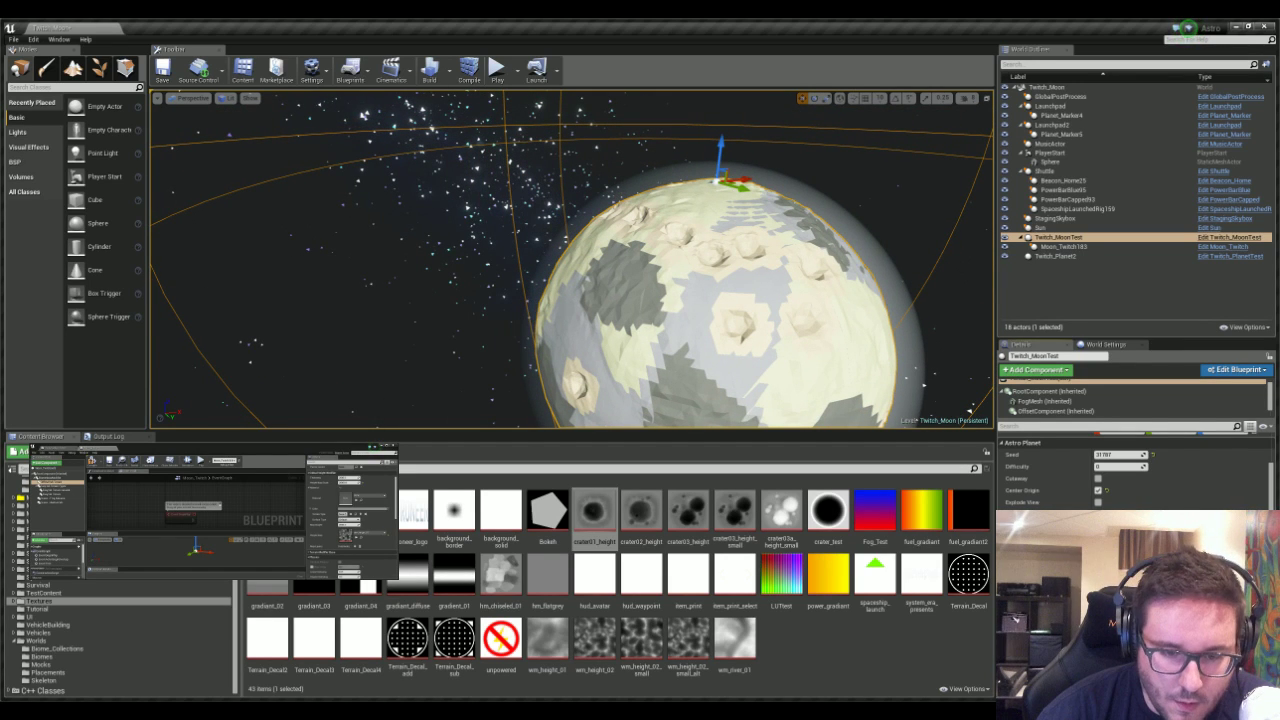
- Rebuild Twitch_MoonTest with another seed and bring up the settings of a different terrain component in the blueprint
mouse_move(760, 312)
right_down()
mouse_move(718, 318)
mouse_move(744, 321)
right_up()
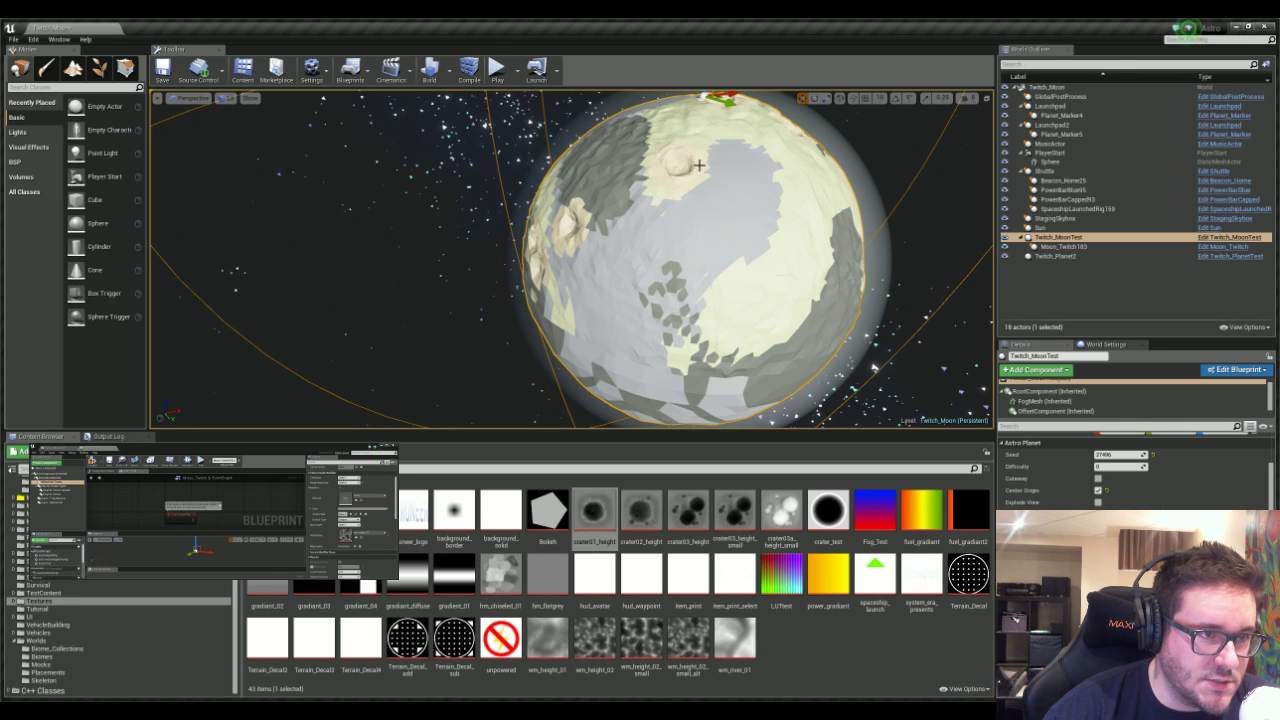
right_drag(785, 320, 773, 326)
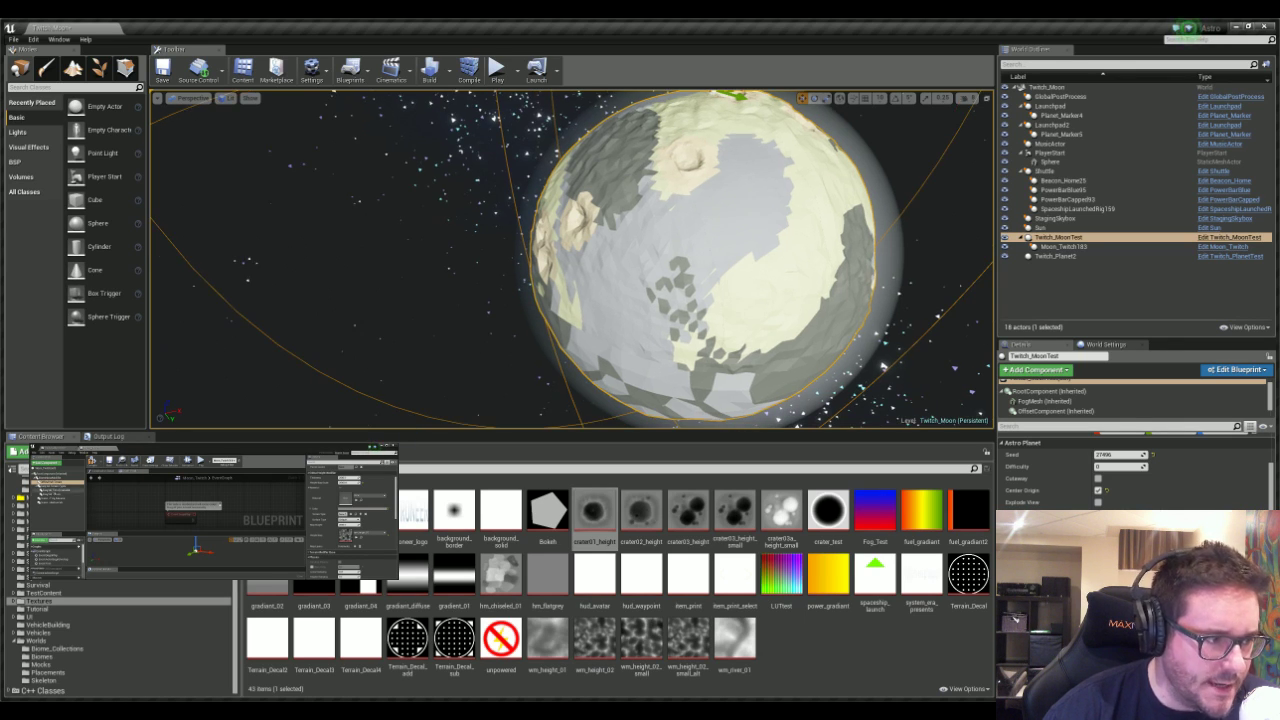
click(57, 494)
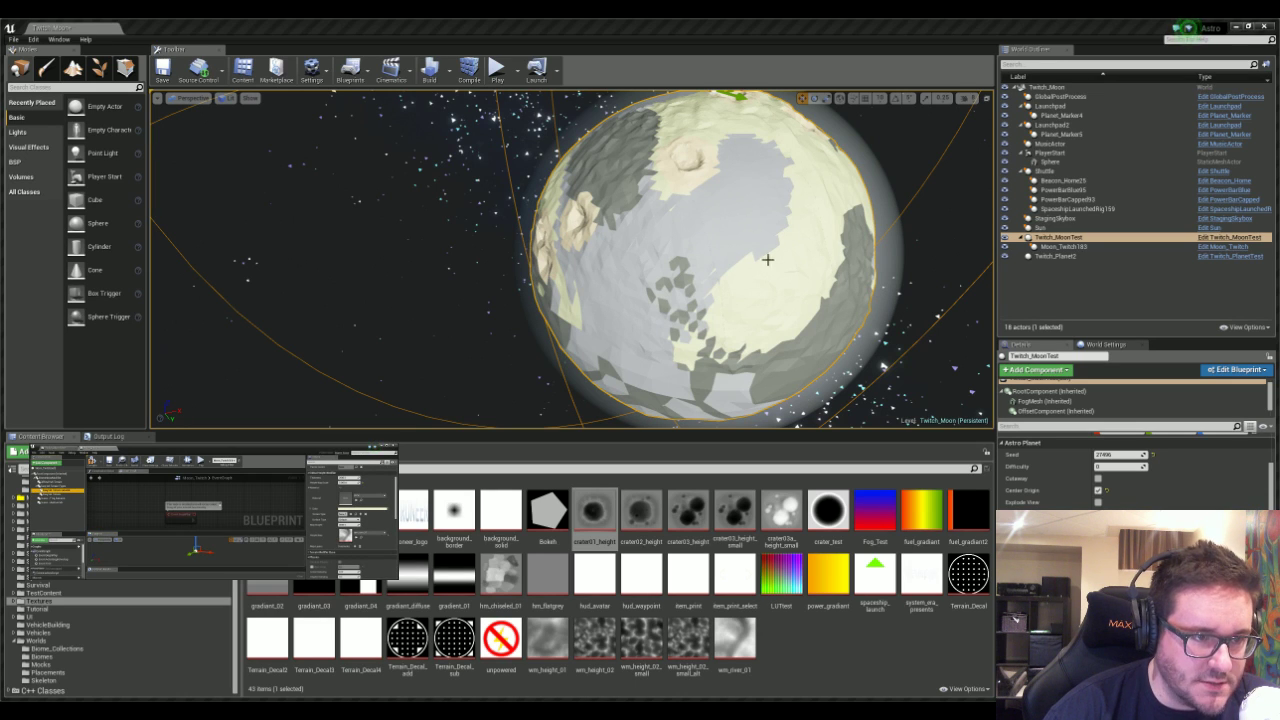
- View the moon's shadowed side in Unlit mode and return the viewport to Lit
right_drag(727, 267, 650, 294)
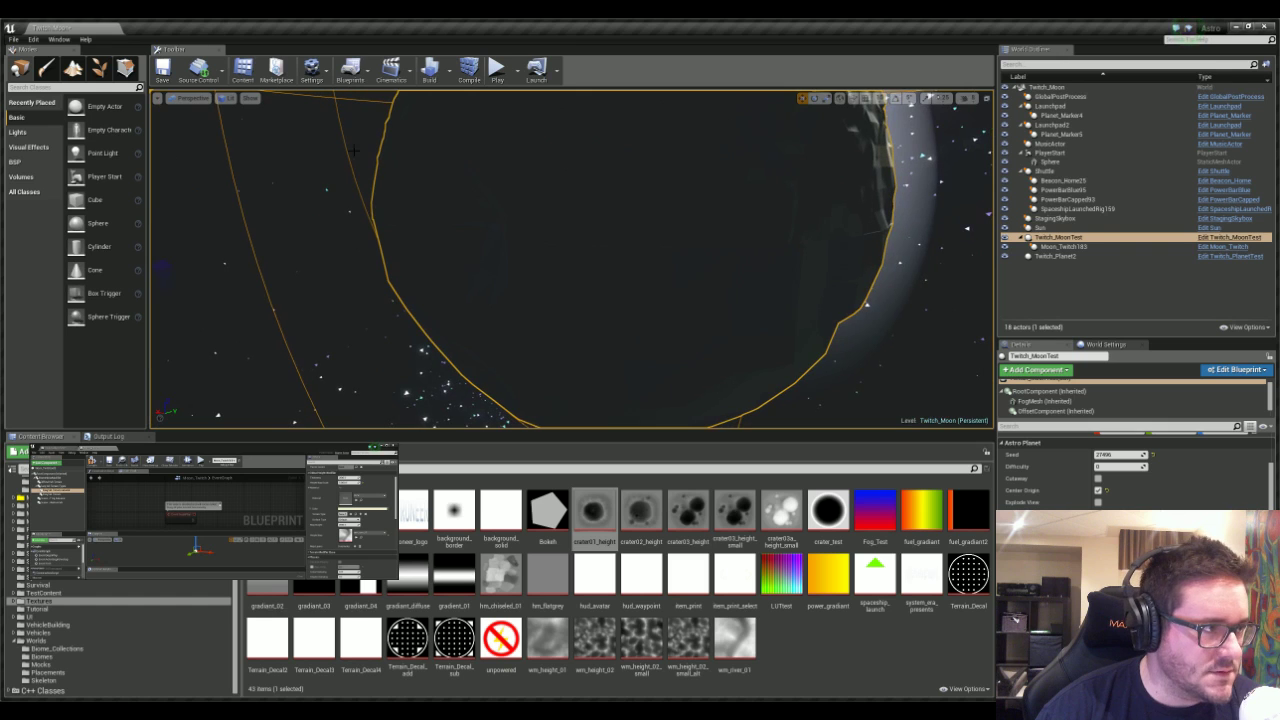
click(243, 132)
mouse_move(533, 220)
right_down()
mouse_move(600, 222)
mouse_move(533, 220)
right_up()
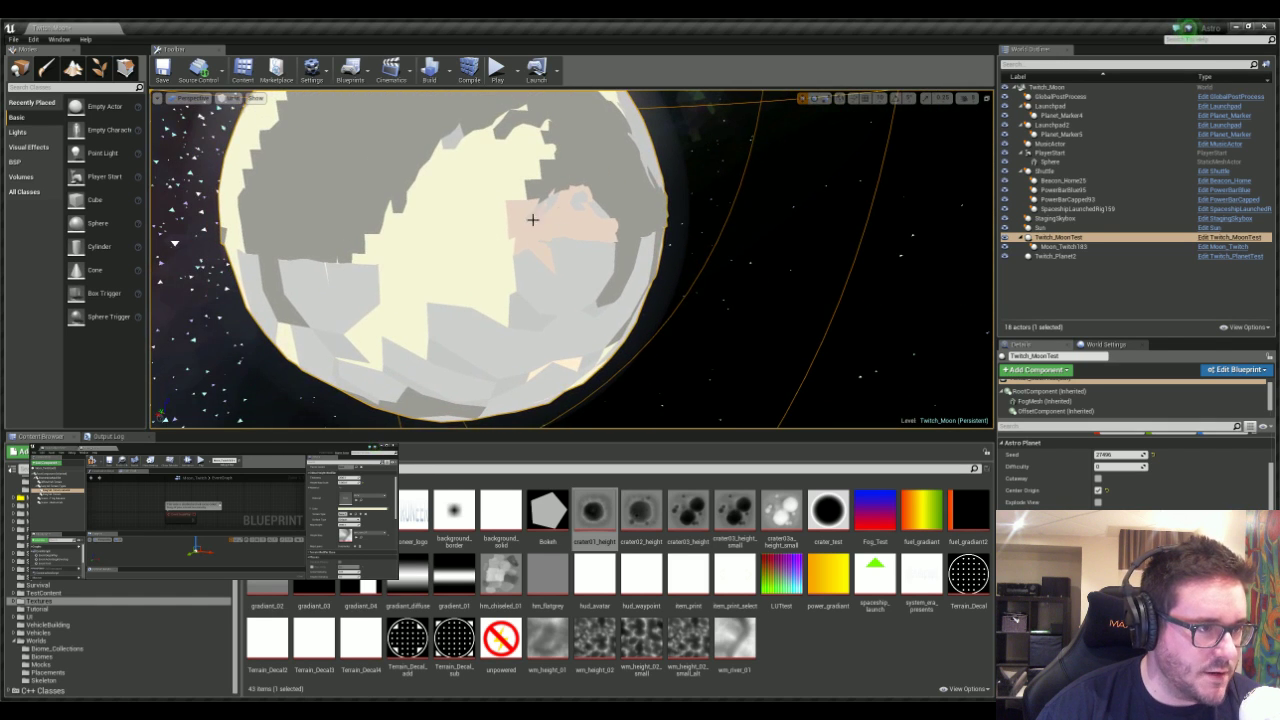
click(244, 124)
right_drag(400, 220, 690, 245)
- Inspect the crater beside the dark grey patch up close, checking its rim and the surrounding terrain against the horizon
right_drag(610, 186, 589, 273)
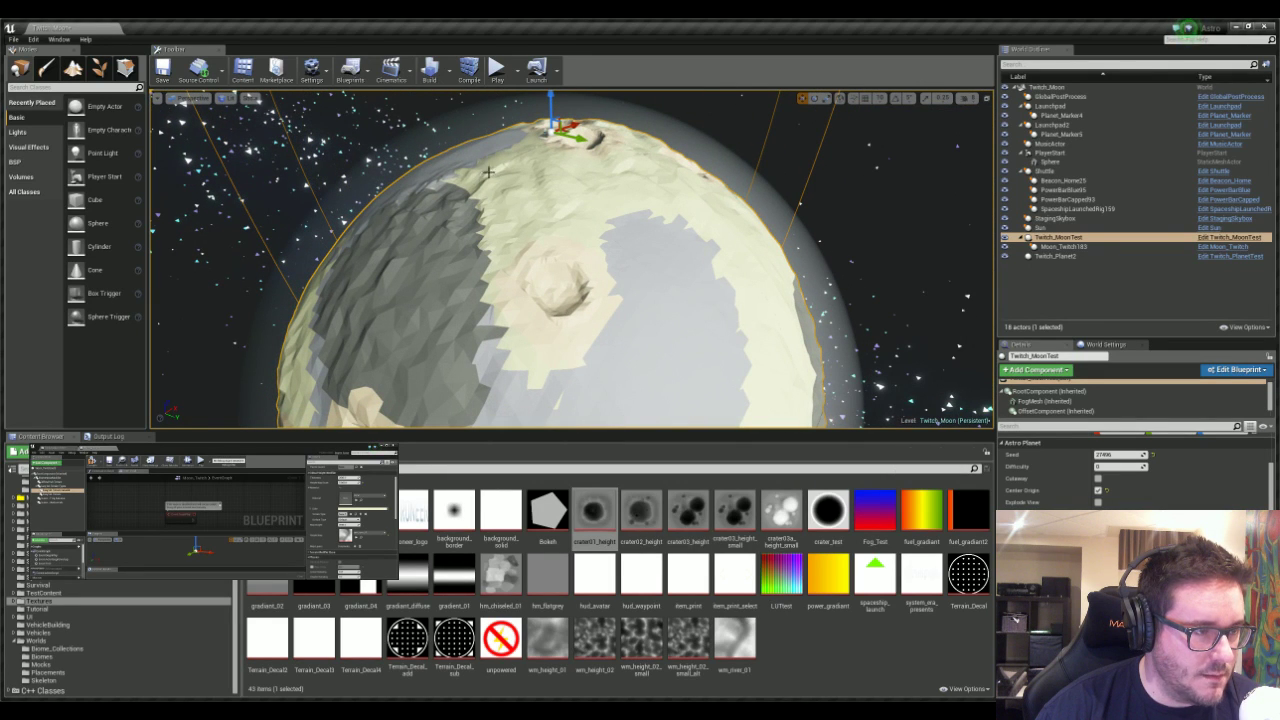
right_drag(518, 253, 480, 285)
key(s)
right_drag(556, 265, 594, 190)
key(w)
key(w)
key(w)
key(s)
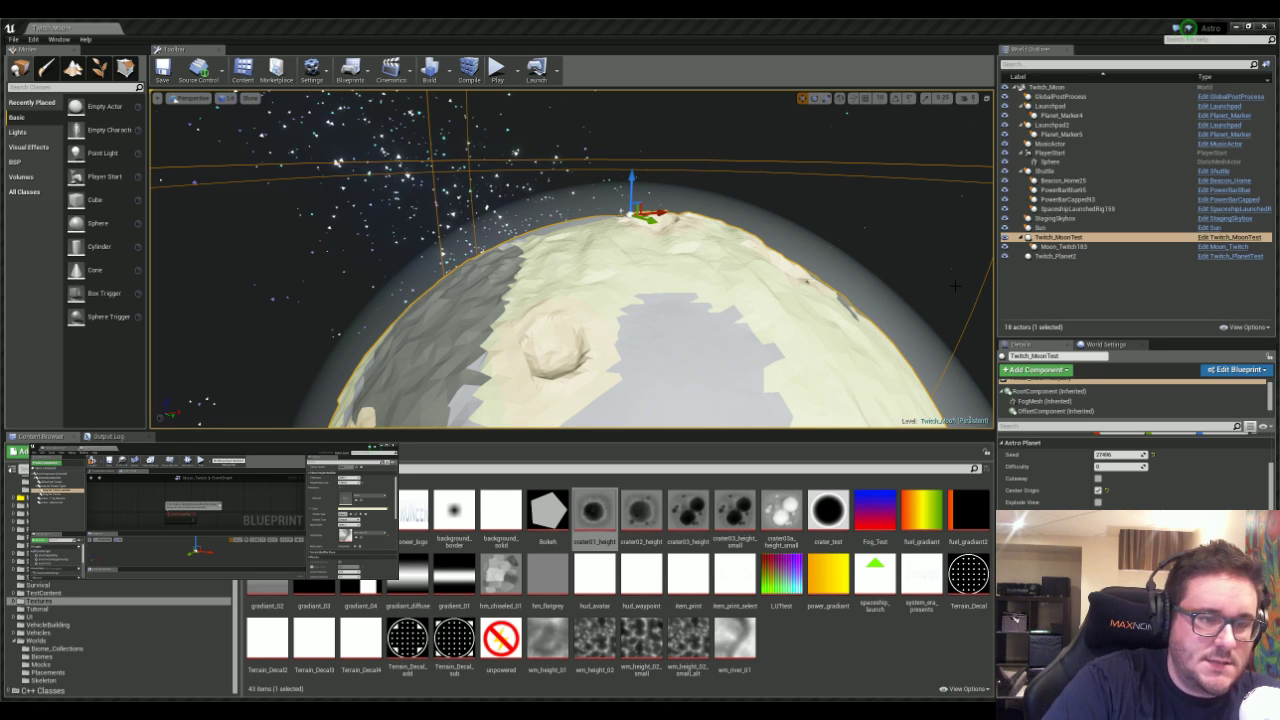
- Open the Twitch_MoonTest blueprint and play-test the level at the landing pad, ending the session after viewing the green planet
click(174, 81)
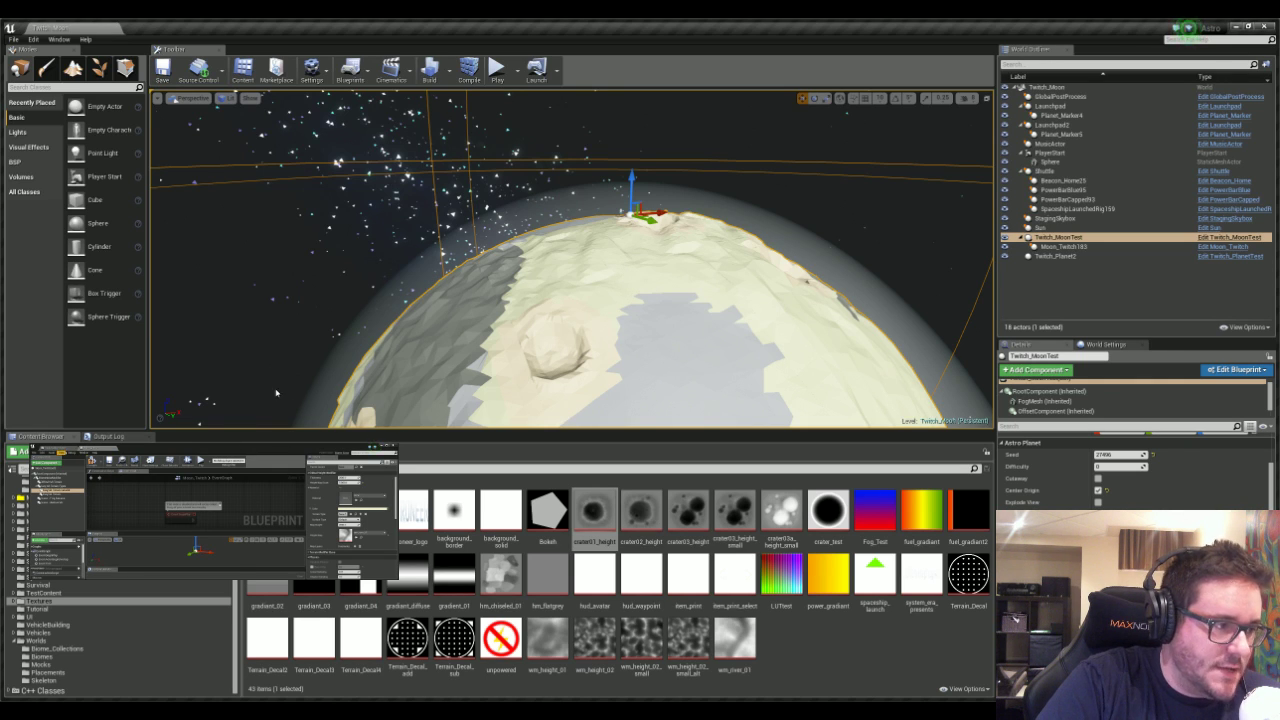
key(ctrl+e)
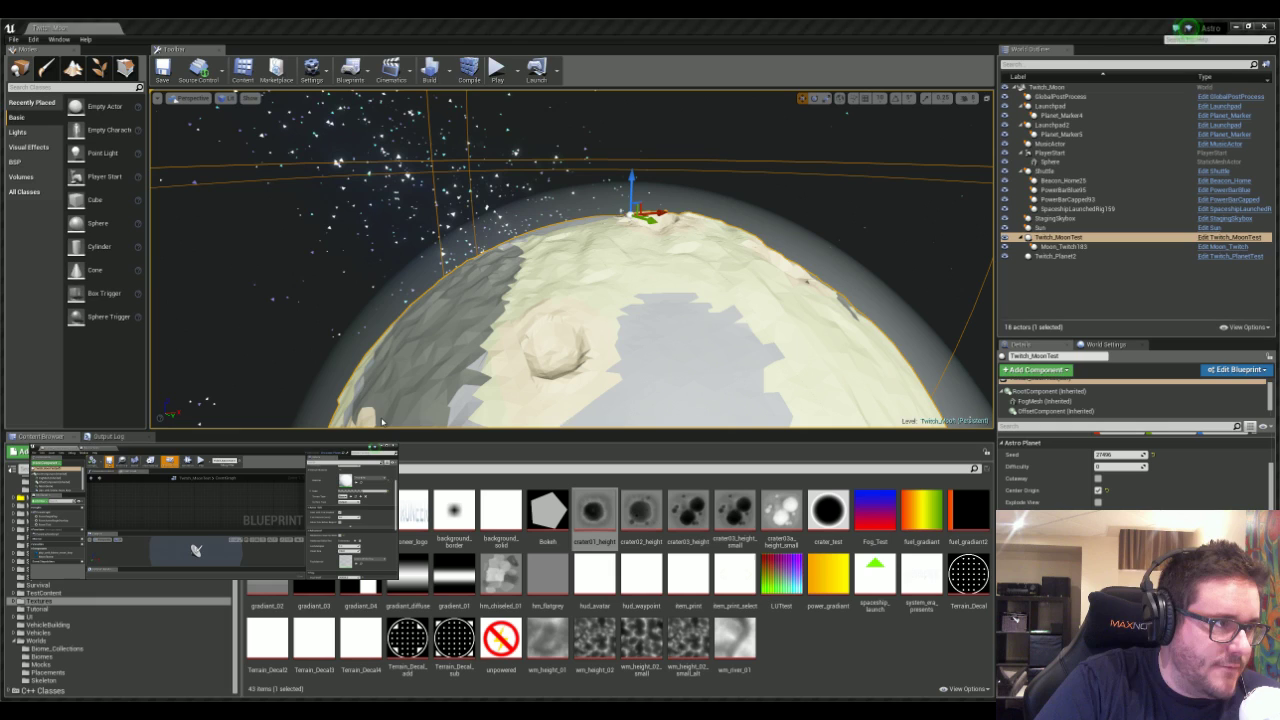
click(497, 67)
key(s)
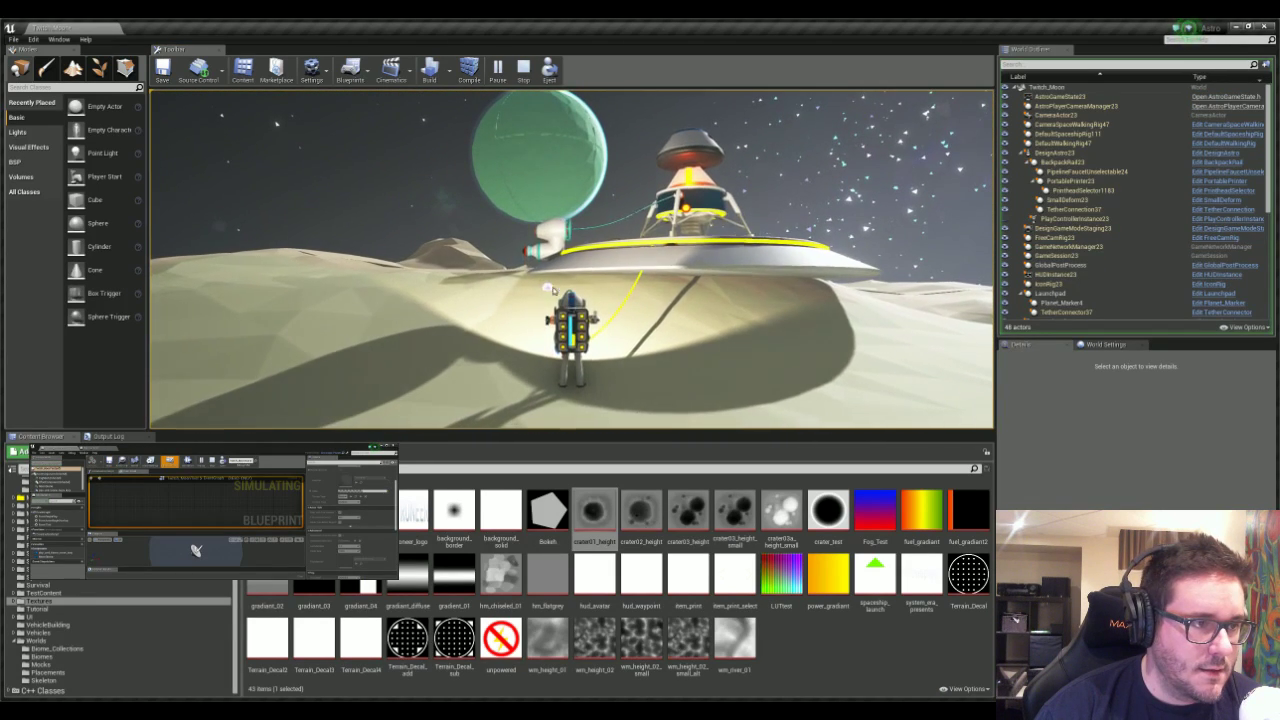
mouse_move(564, 220)
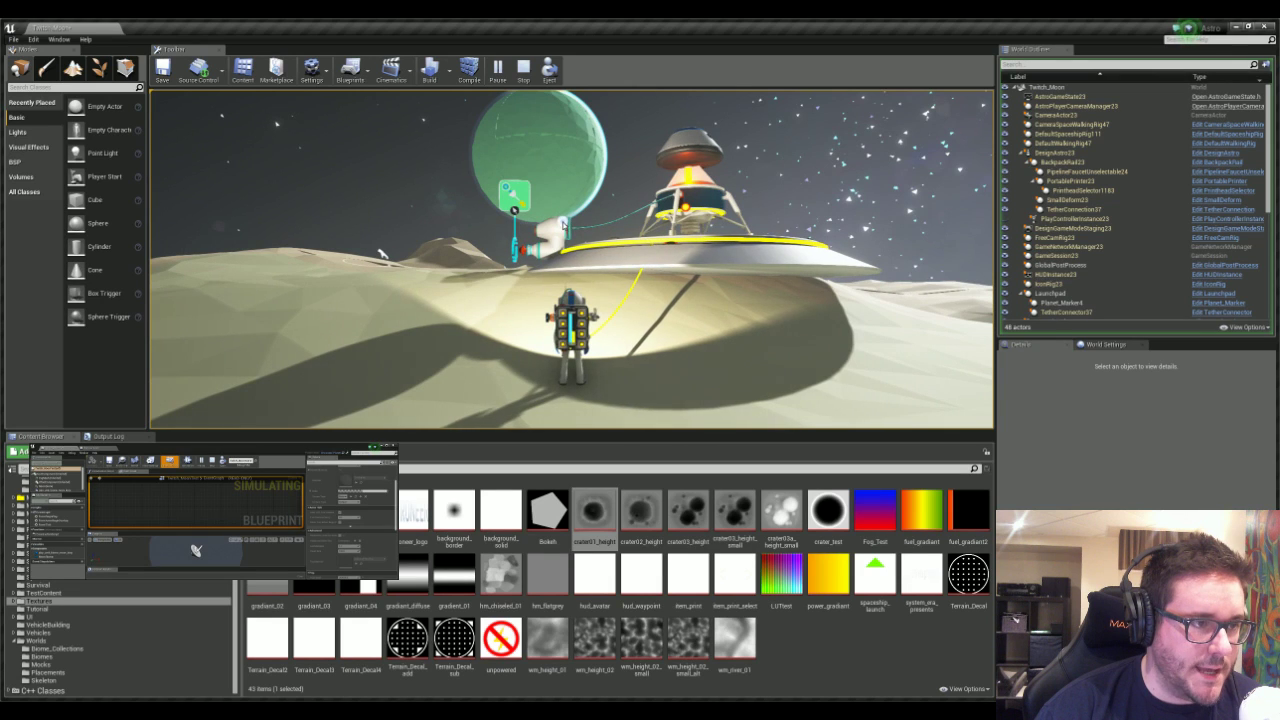
click(566, 216)
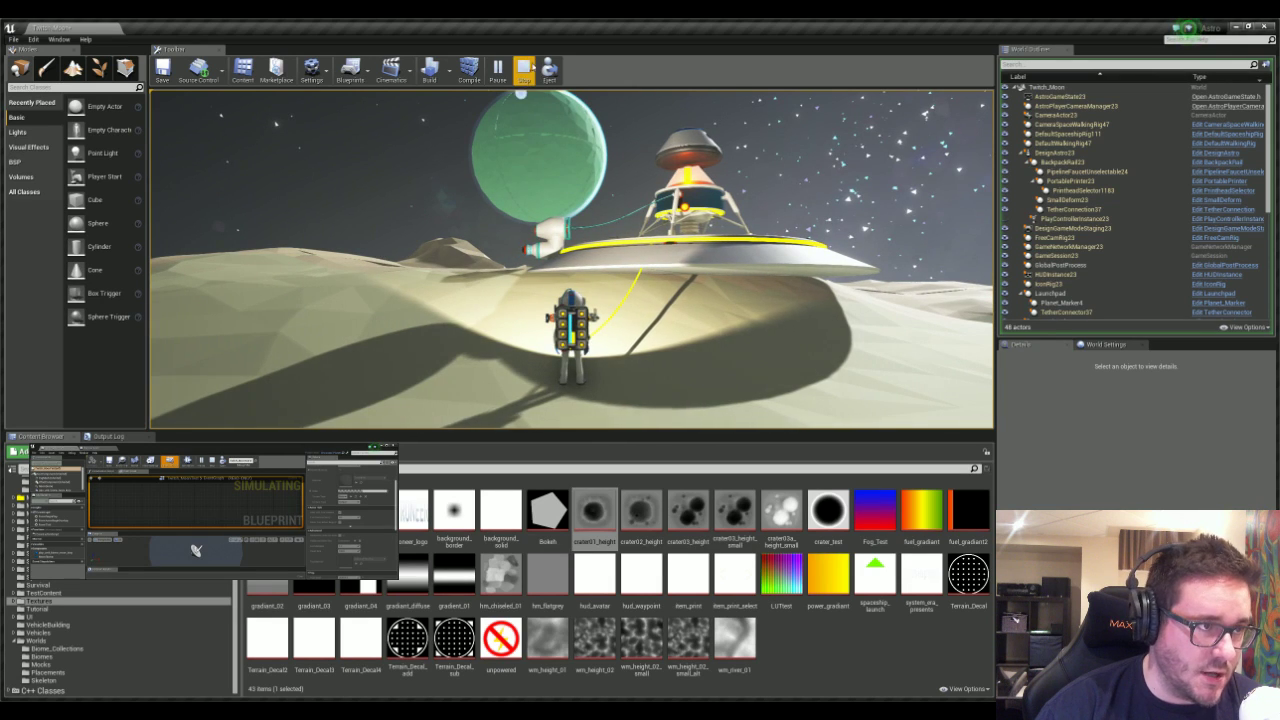
click(523, 67)
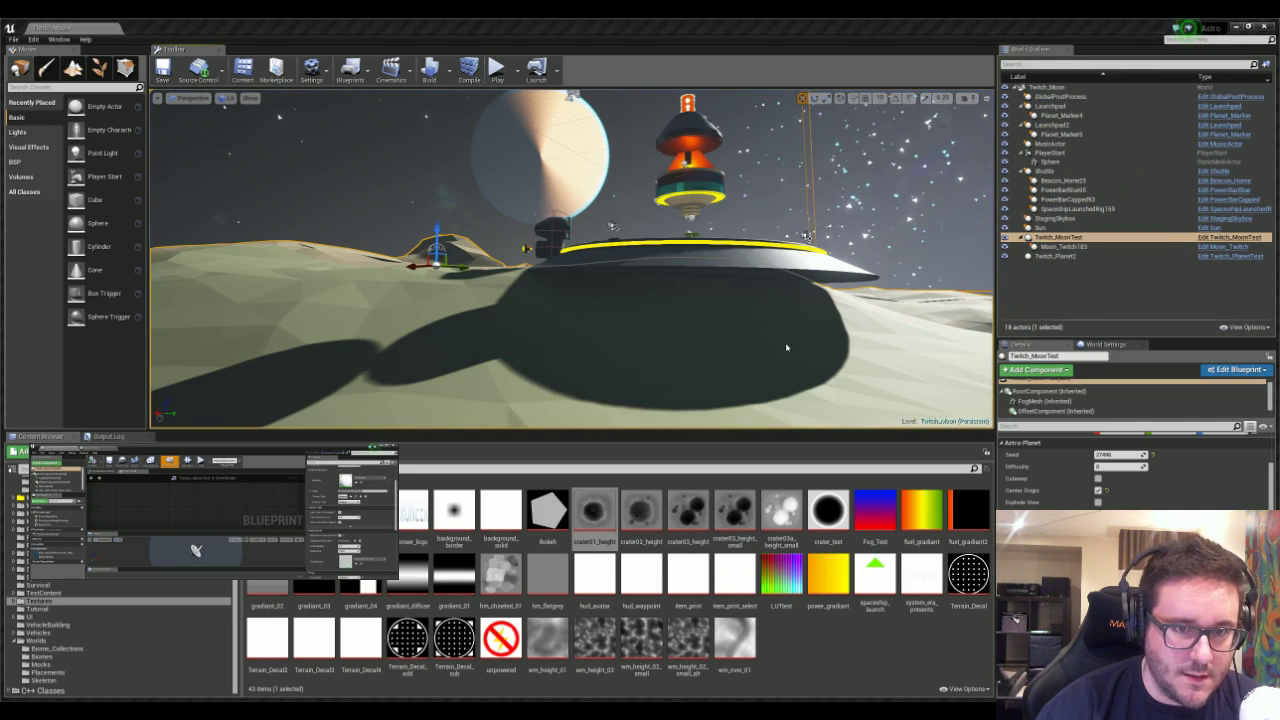
- Select the Twitch_Planet2 actor instead of Twitch_MoonTest and save the level
click(1100, 237)
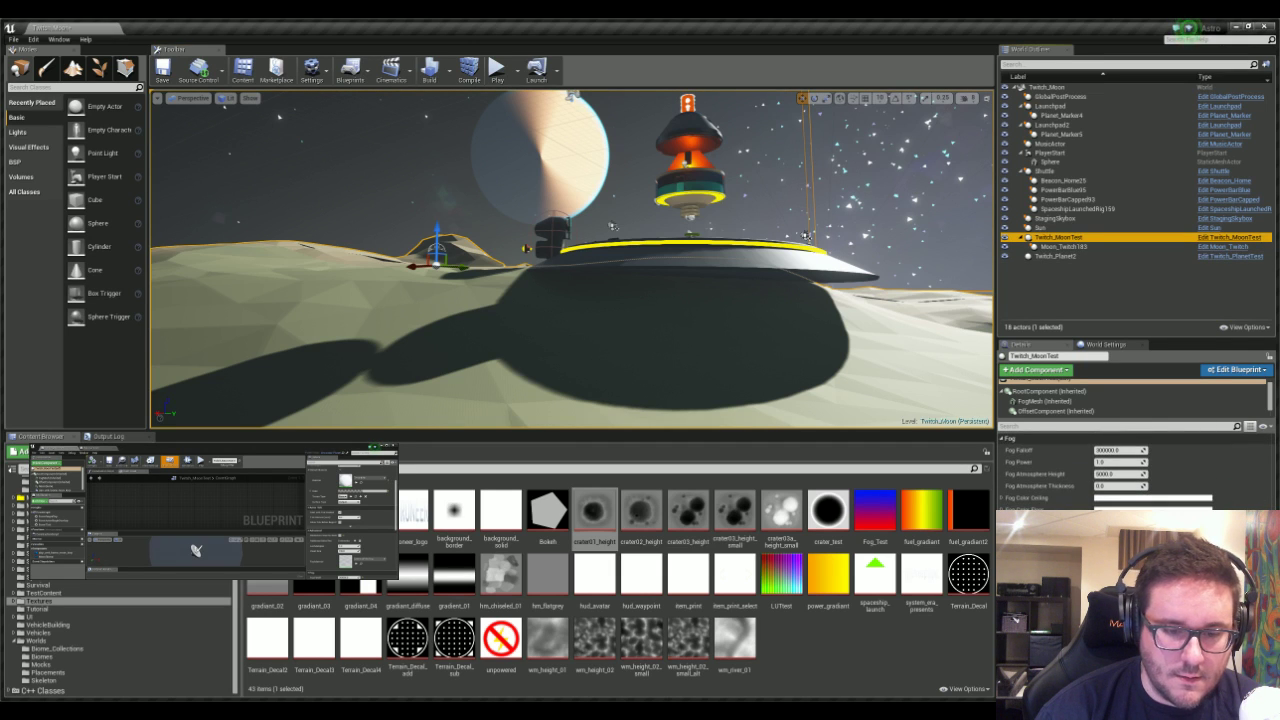
click(1063, 257)
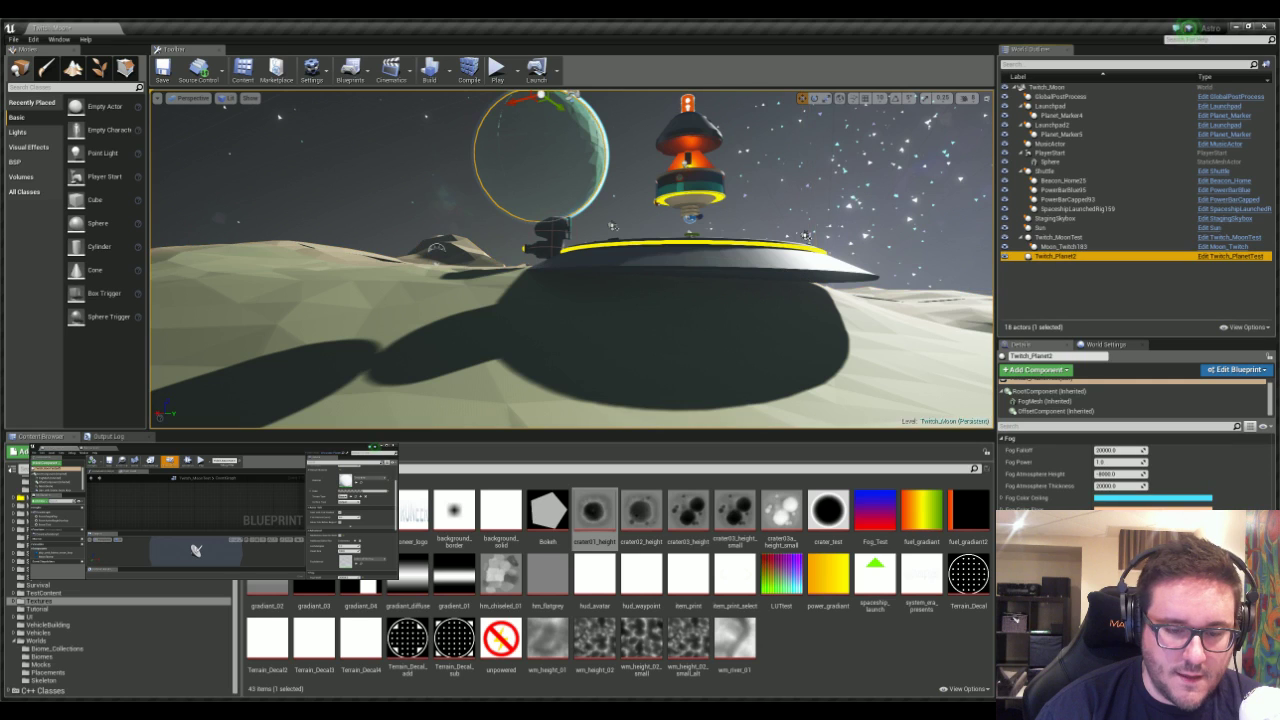
click(162, 70)
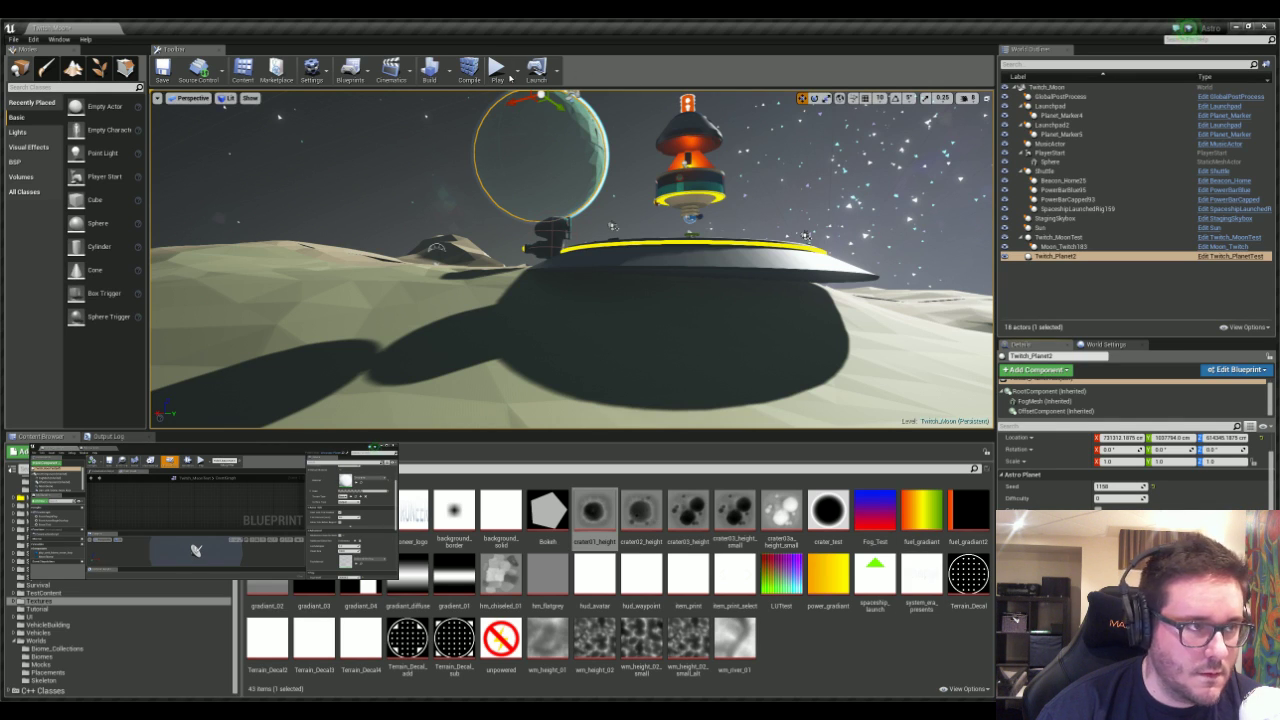
- Play-test the level again, turning the camera across the landing pad and the crater on the horizon, and end the session
click(497, 68)
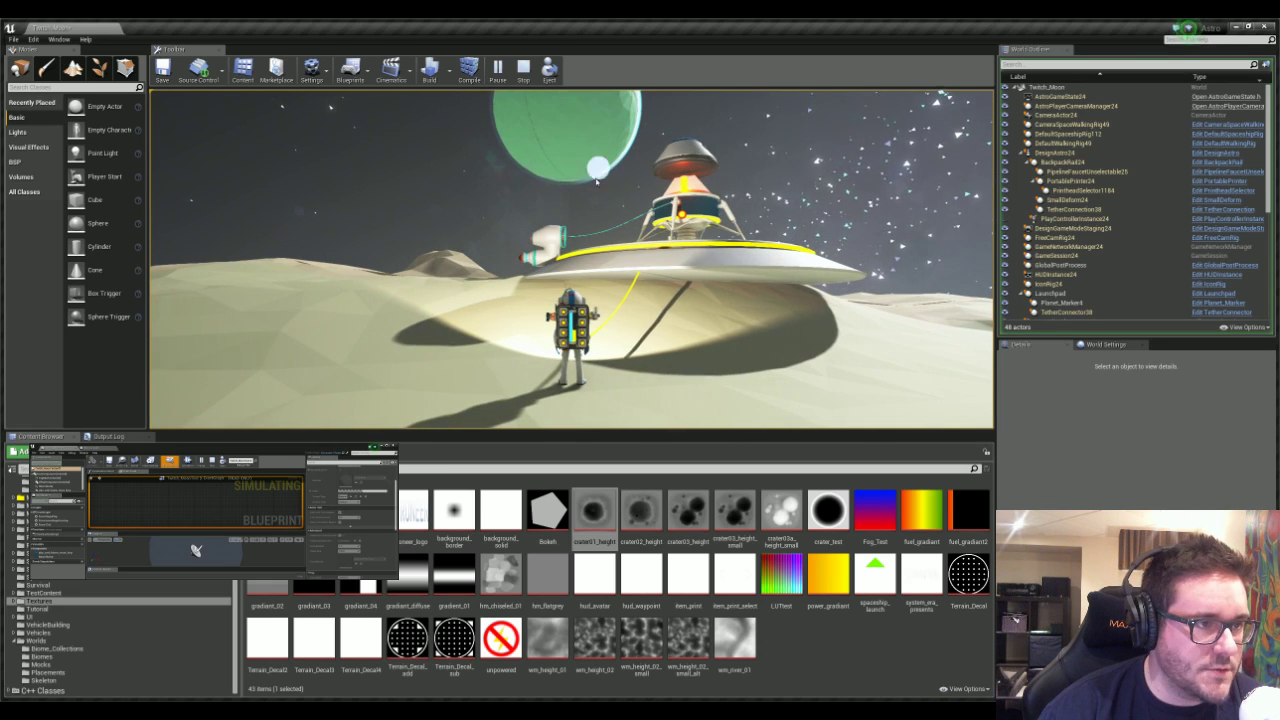
right_drag(571, 148, 584, 143)
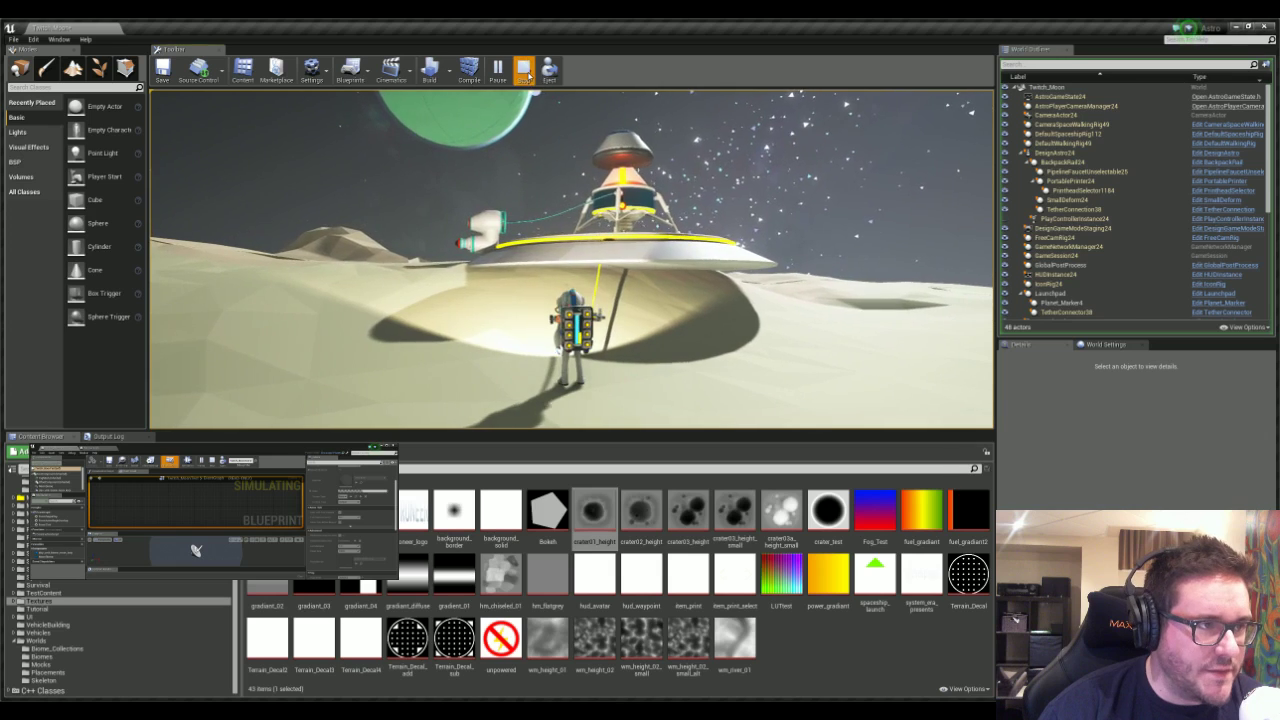
key(Escape)
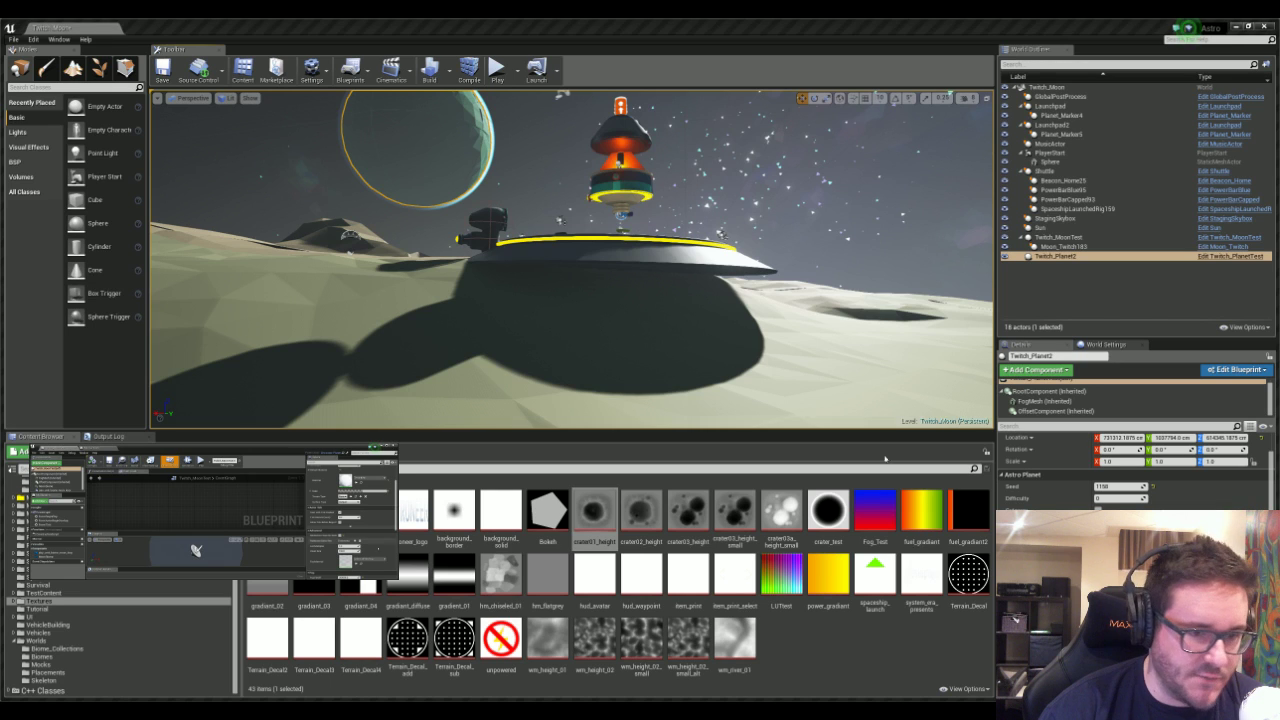
- Compare the fog settings of the Twitch_Planet2 and Twitch_MoonTest actors, ending with Twitch_Planet2 selected
scroll(1135, 465, down, 5)
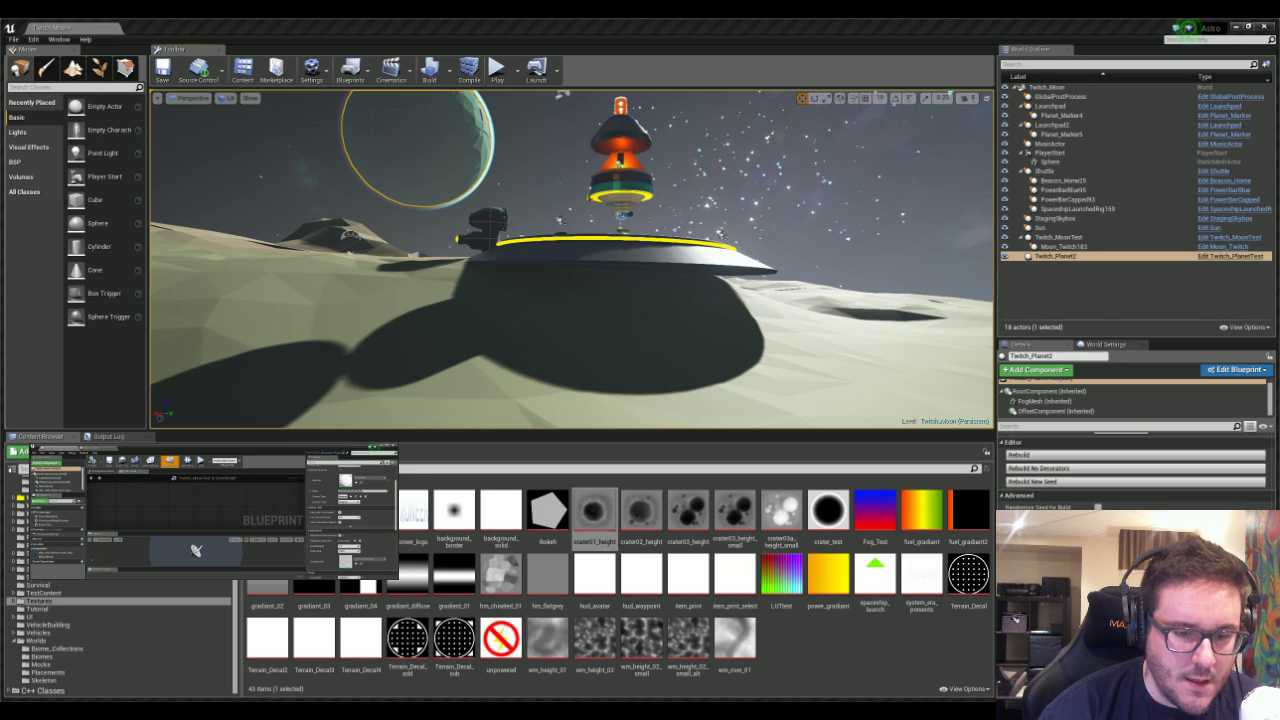
click(1060, 237)
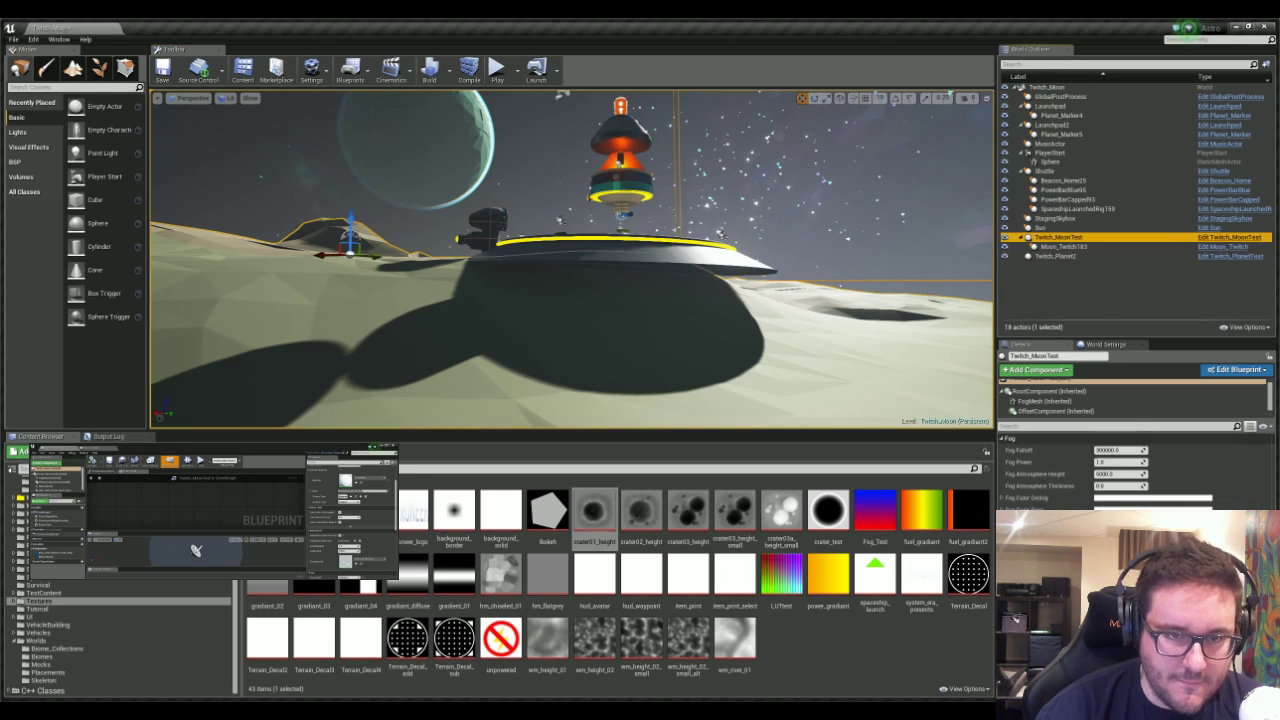
click(1060, 256)
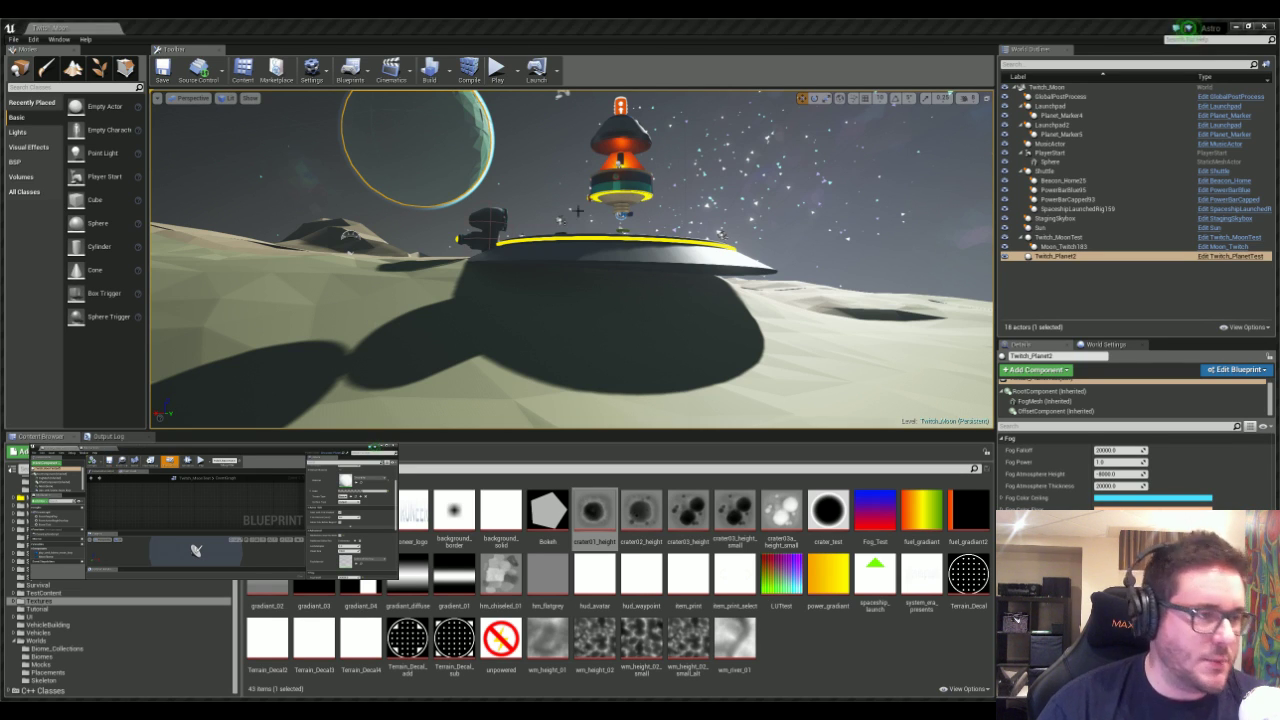
- Inspect the cratered moon from space, both up close and from a distance, and enlarge the viewport to full screen
key(f)
alt+drag(574, 293, 620, 252)
scroll(574, 293, down, 1)
scroll(574, 293, up, 1)
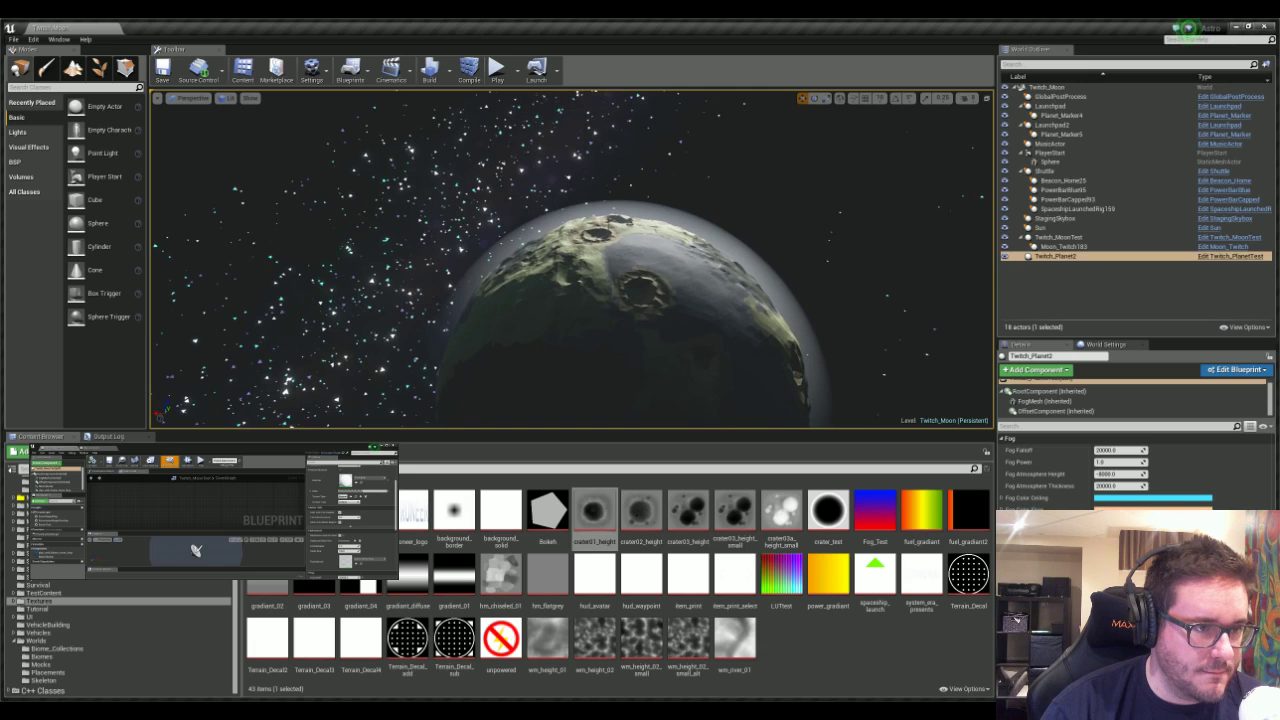
scroll(574, 260, up, 6)
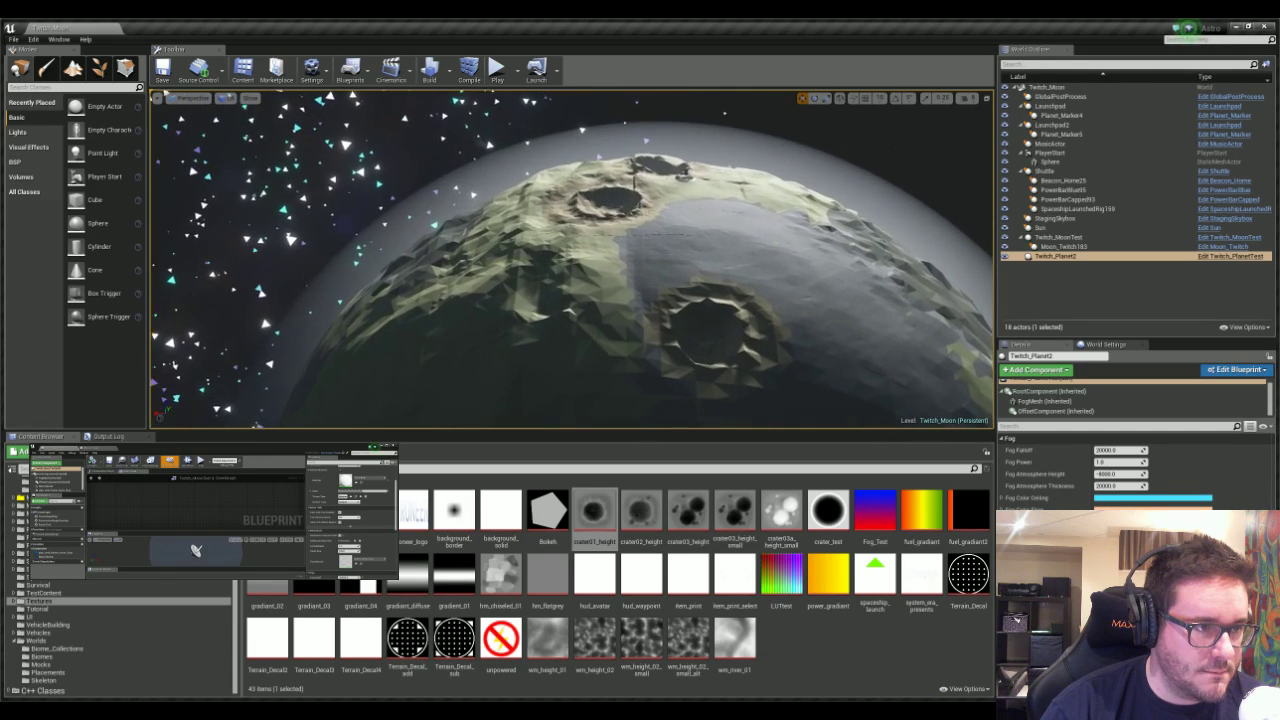
scroll(672, 386, down, 6)
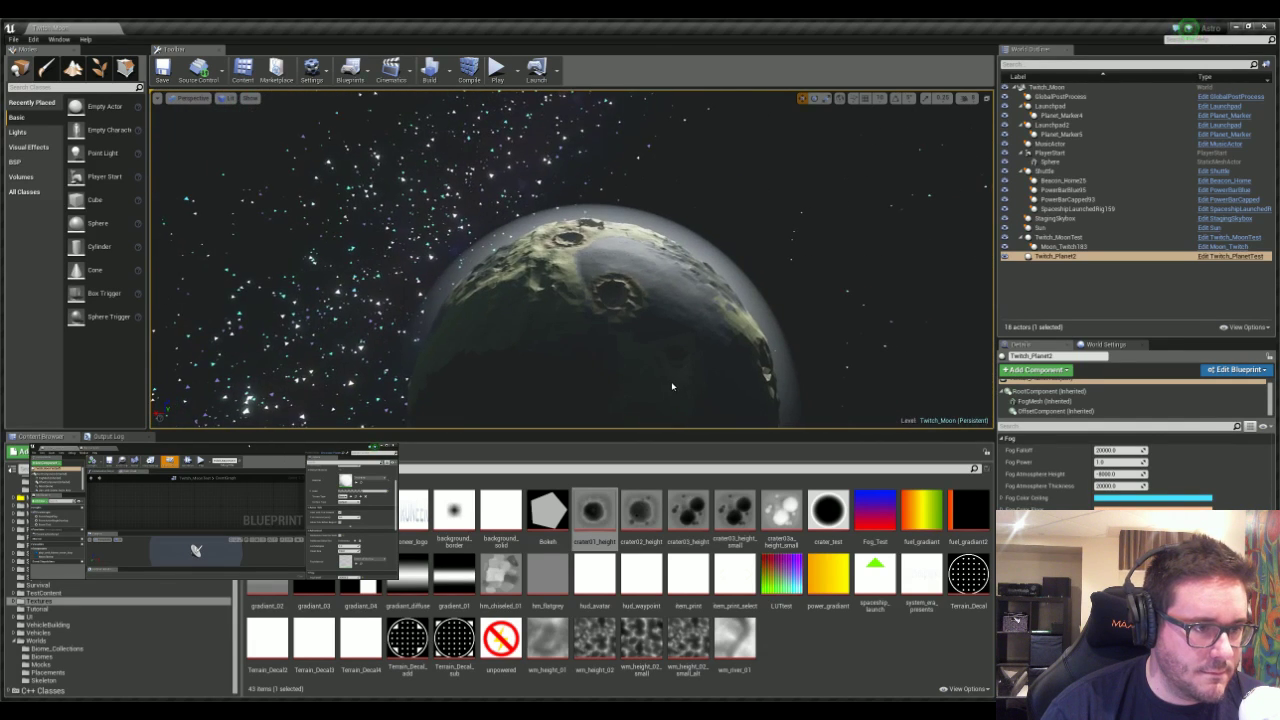
alt+drag(672, 386, 690, 372)
key(F11)
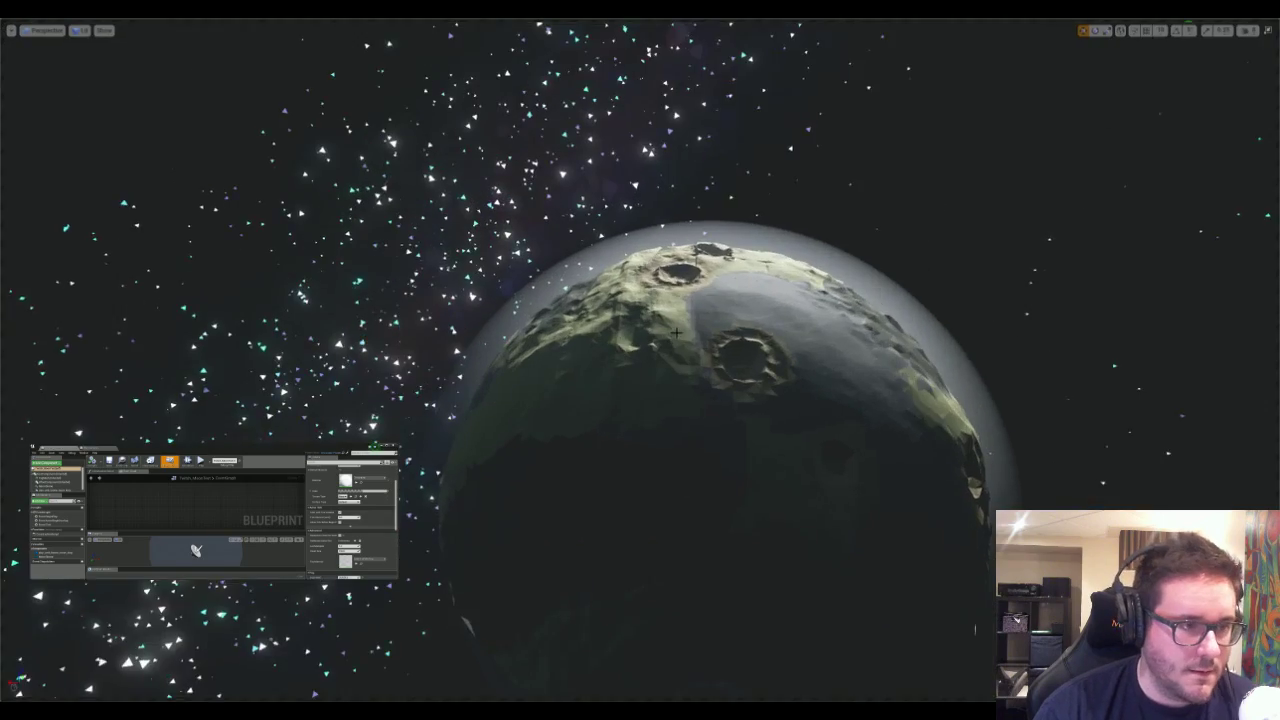
- View the moon and the green planet together from farther out, clear the selection, and restore the normal editor layout
scroll(686, 315, down, 5)
key(g)
right_drag(686, 315, 576, 261)
scroll(640, 360, up, 3)
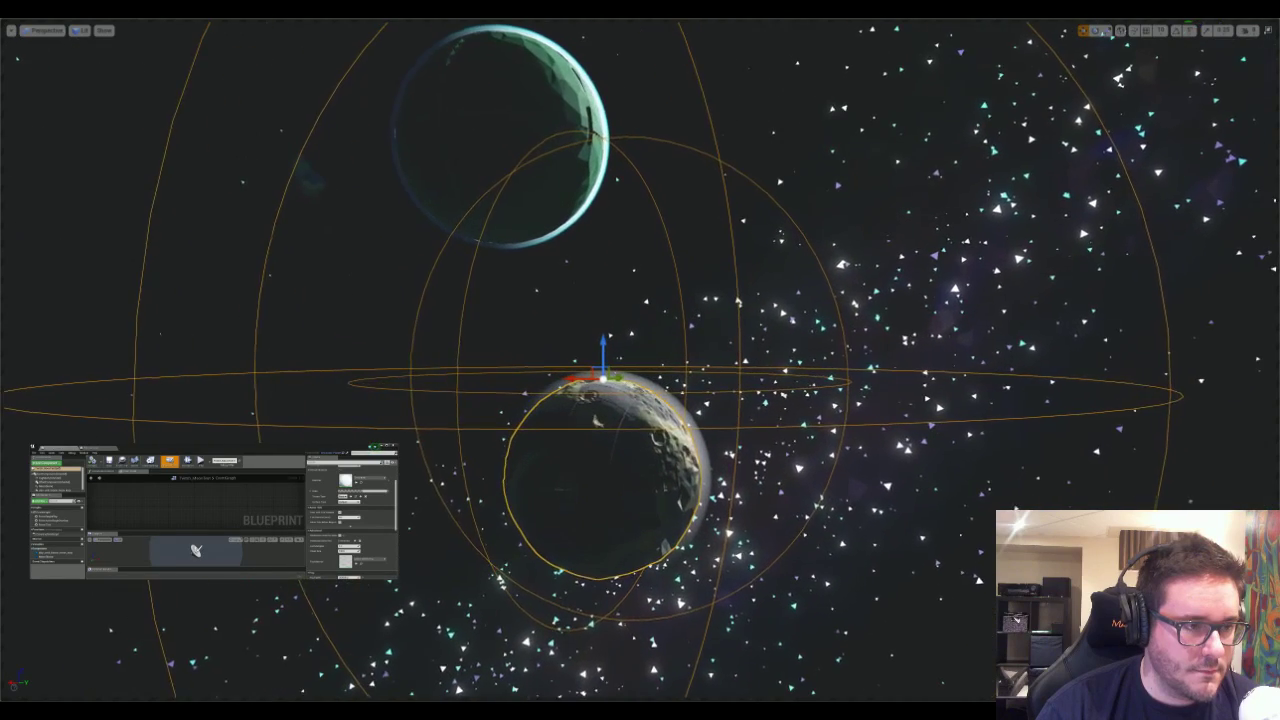
scroll(696, 279, down, 3)
click(696, 279)
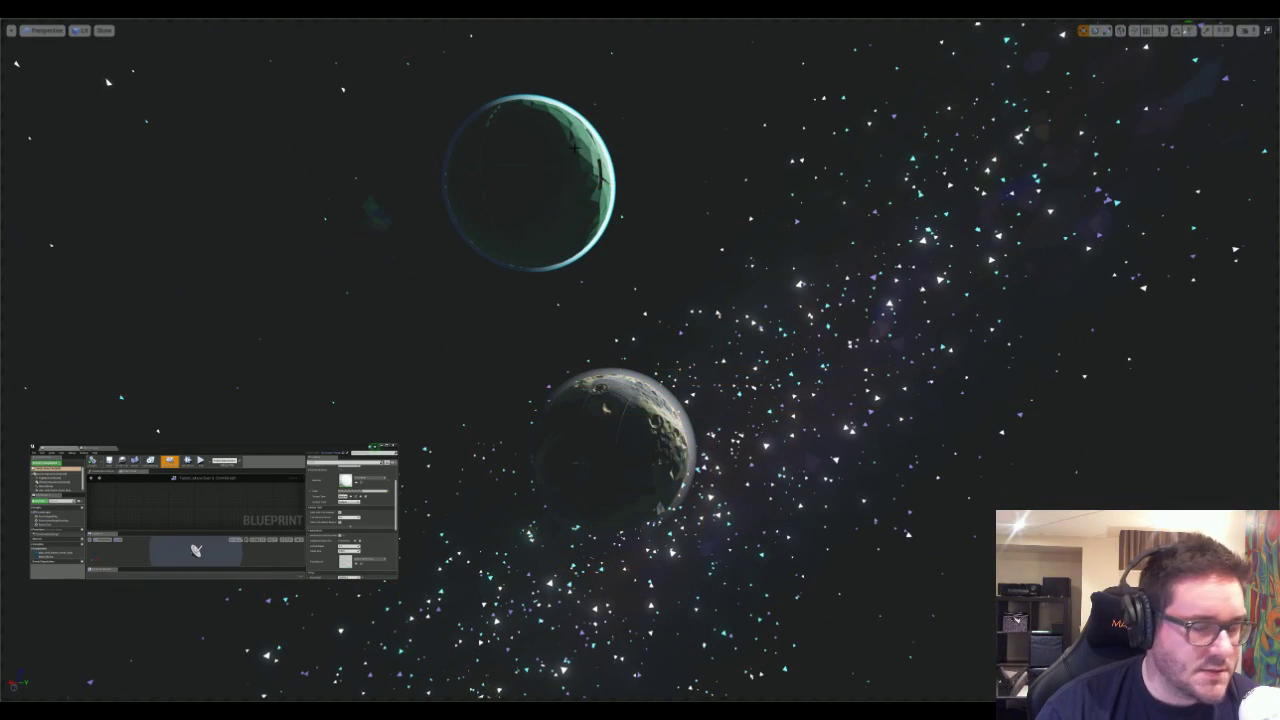
key(F11)
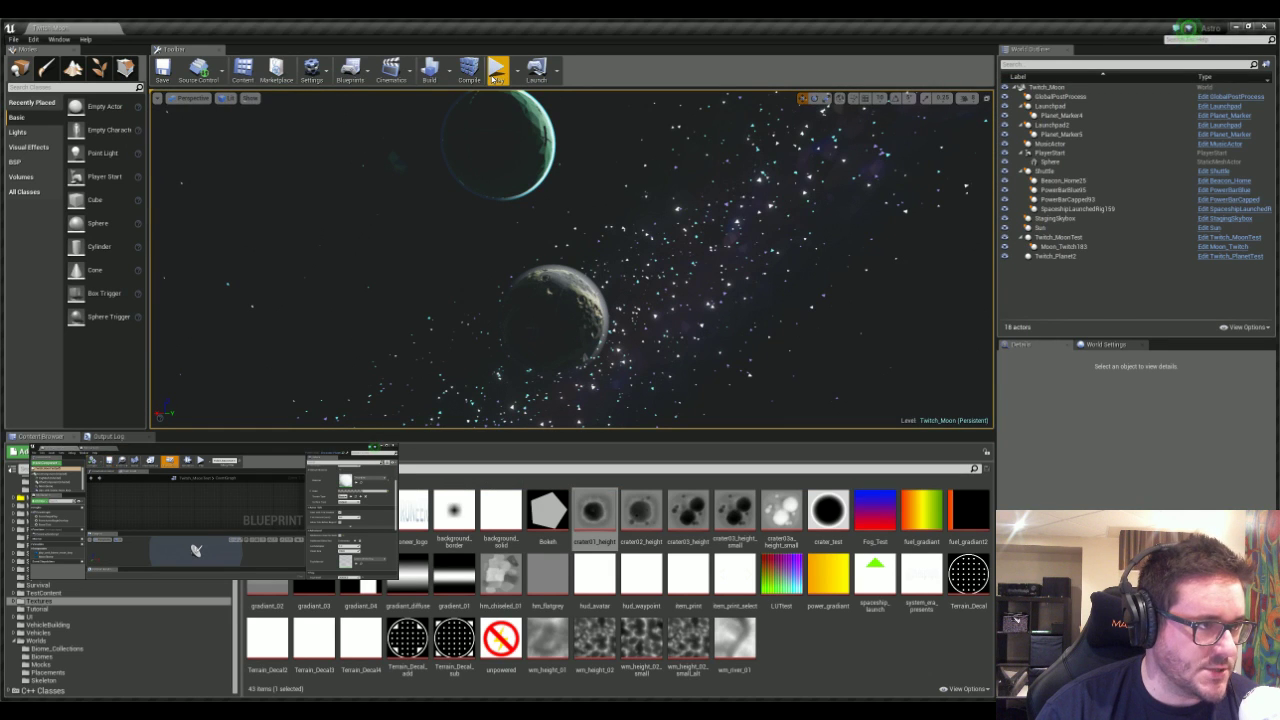
- Play-test the level in full screen, moving the astronaut off the landing pad onto the nearby terrain
click(494, 73)
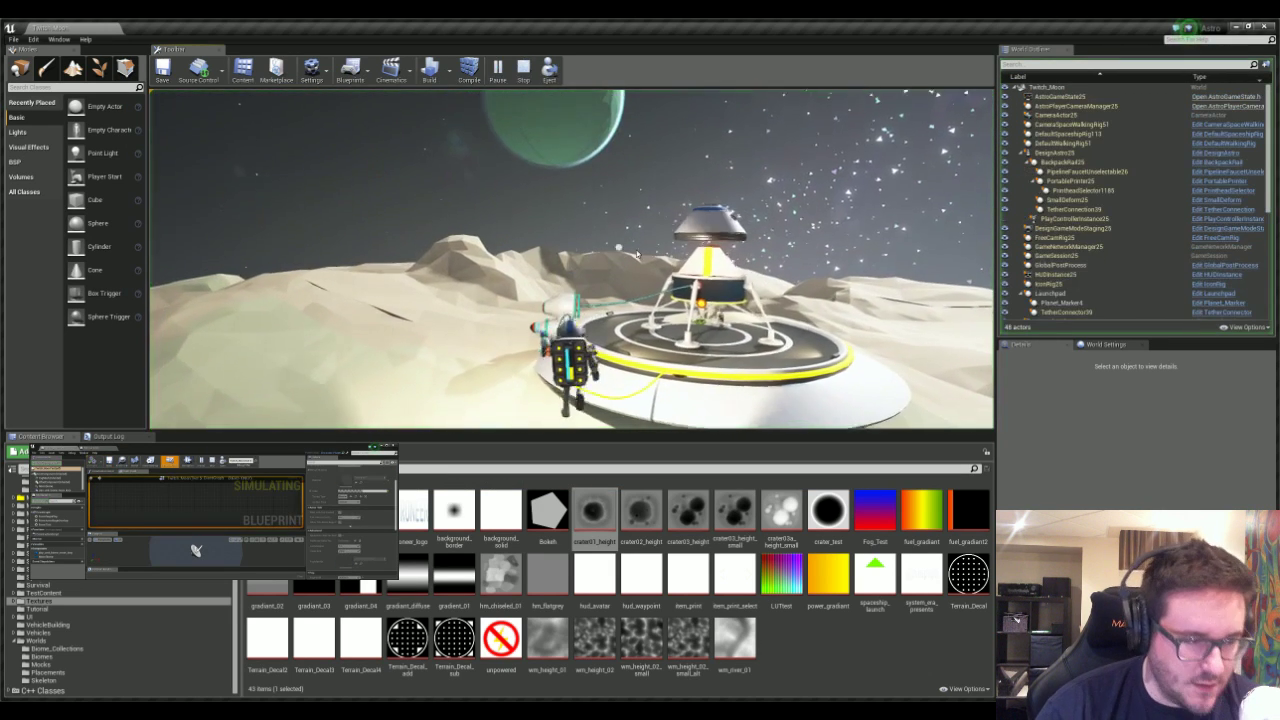
right_drag(609, 270, 601, 236)
key(s)
key(F11)
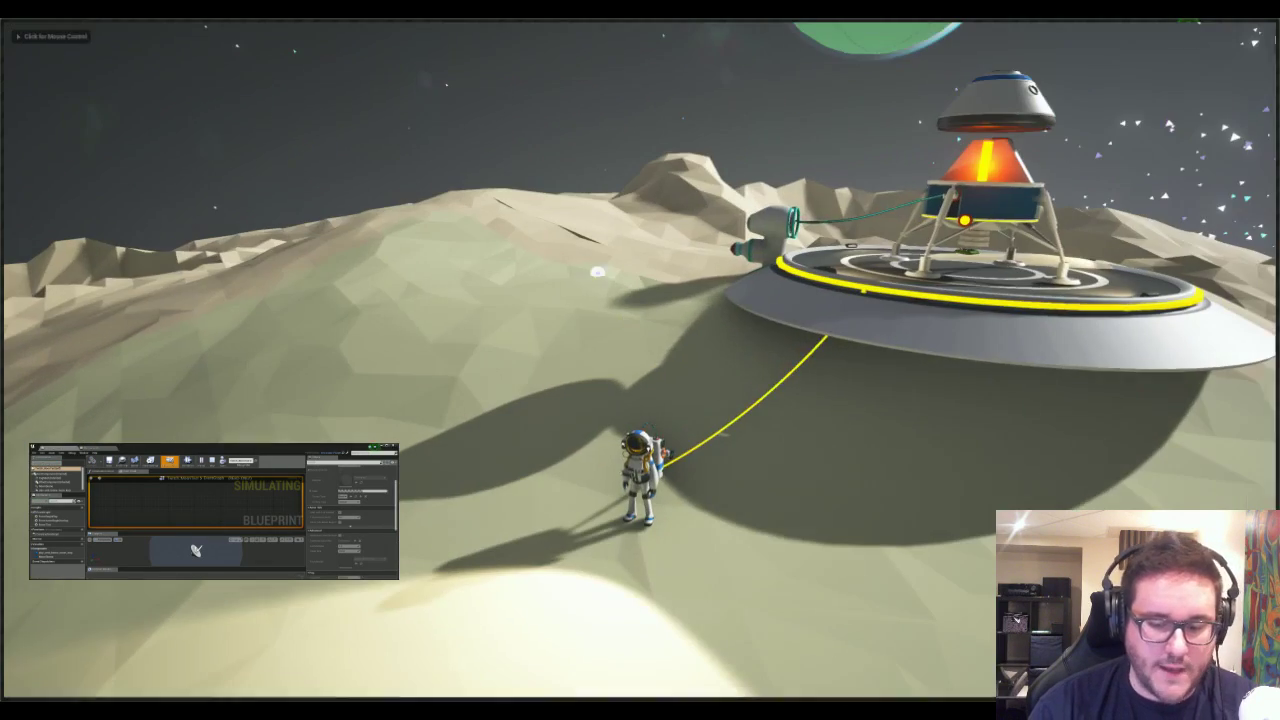
- Spawn several Fuel resources beside the landing pad through the in-game debug menu, closing the menu when done
key(grave)
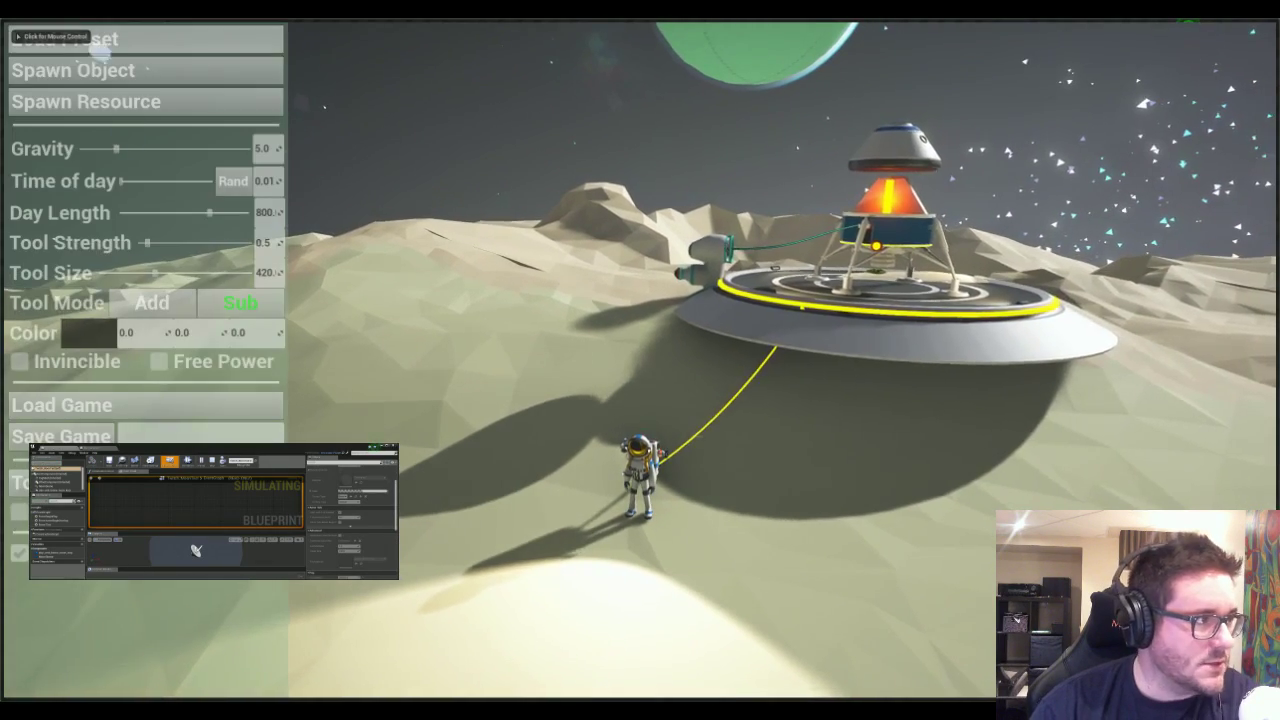
click(131, 101)
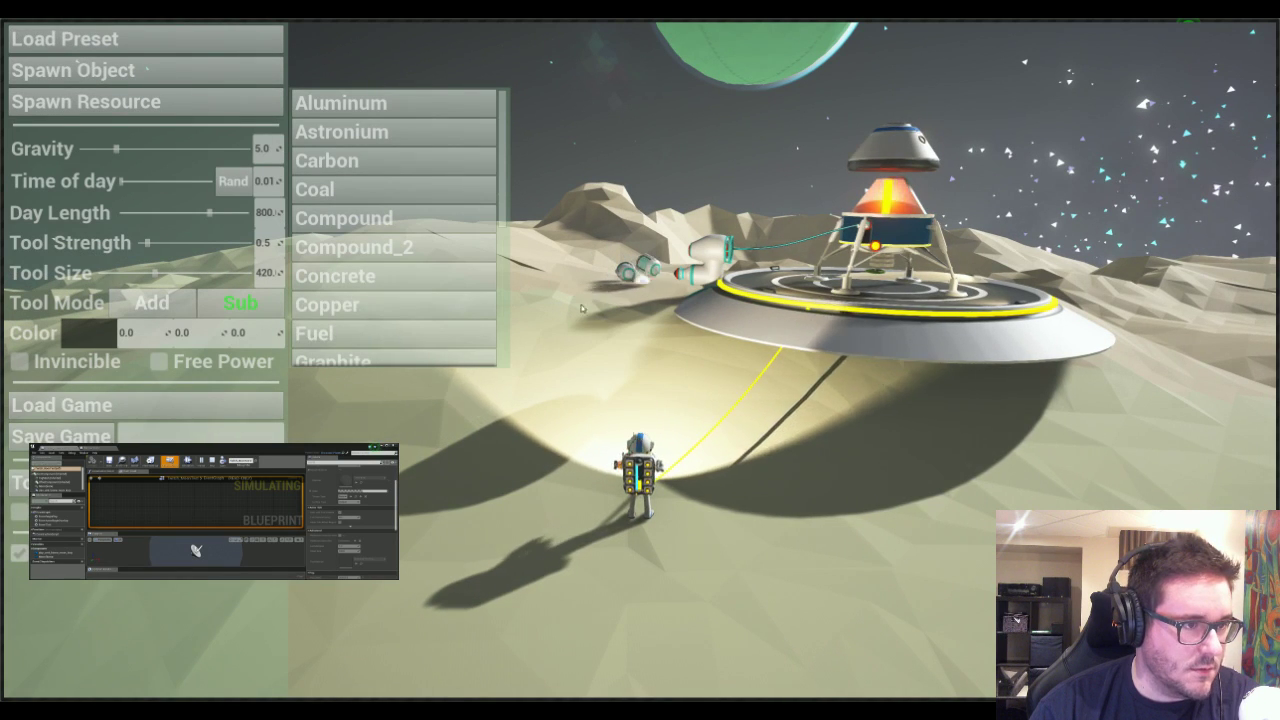
click(421, 329)
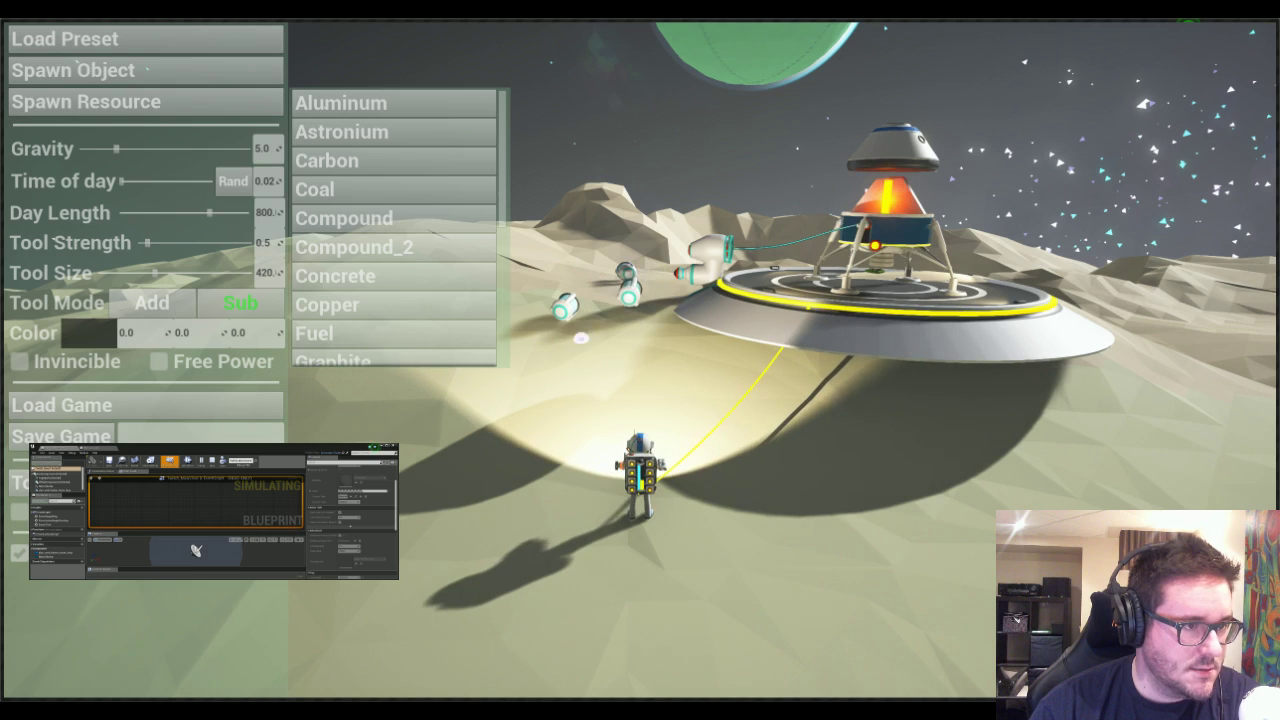
click(389, 342)
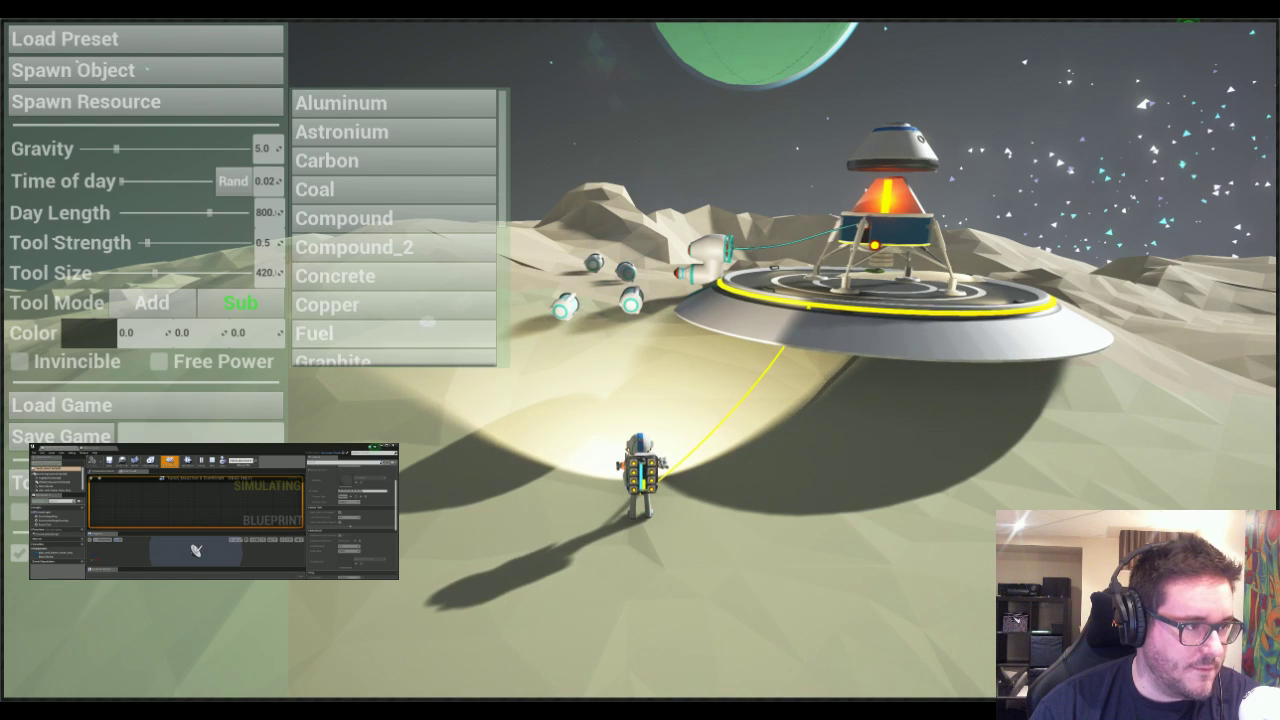
click(409, 332)
key(Tab)
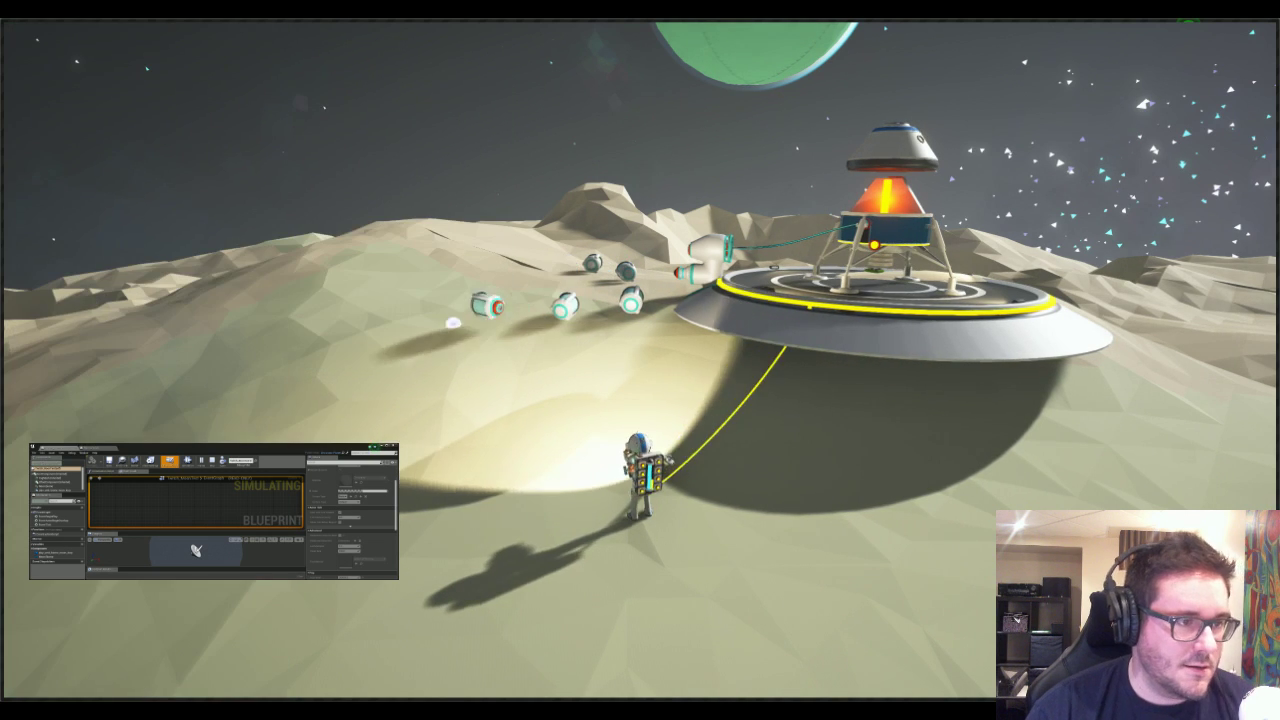
- Move around to the spawned fuel canisters and load them into the device attached to the landing pad
key(a)
right_drag(453, 323, 586, 369)
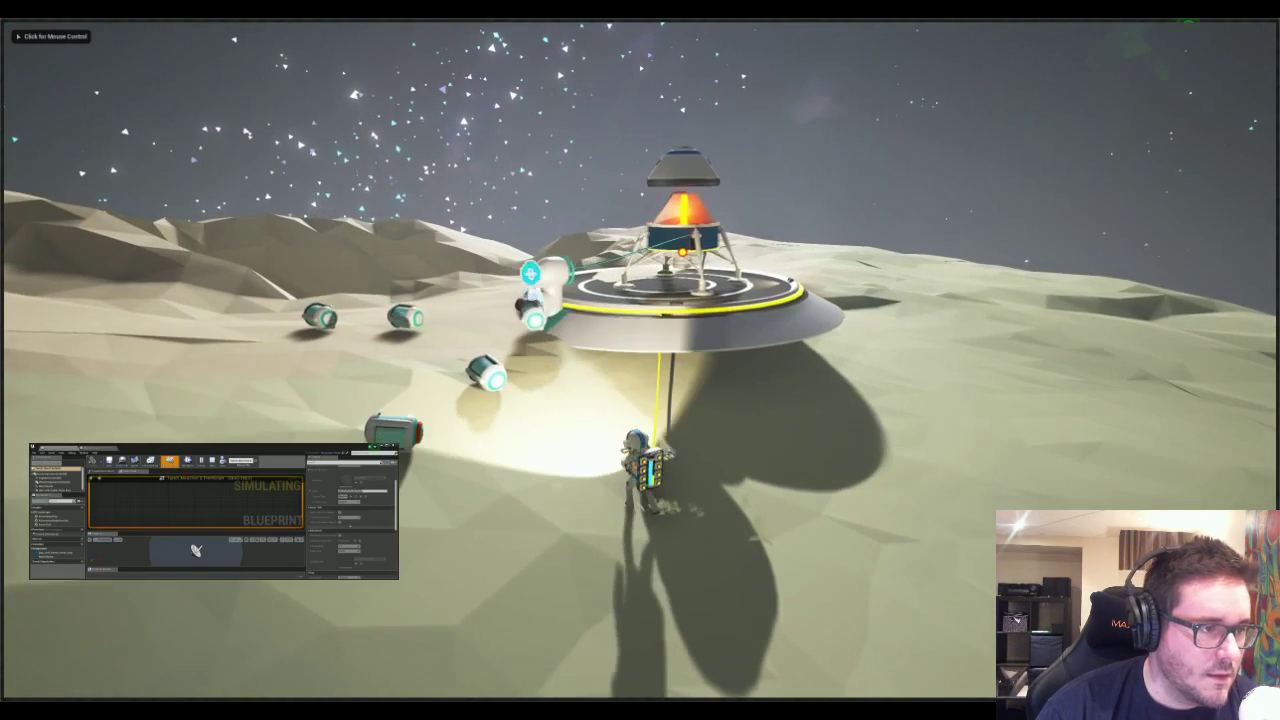
drag(535, 316, 523, 286)
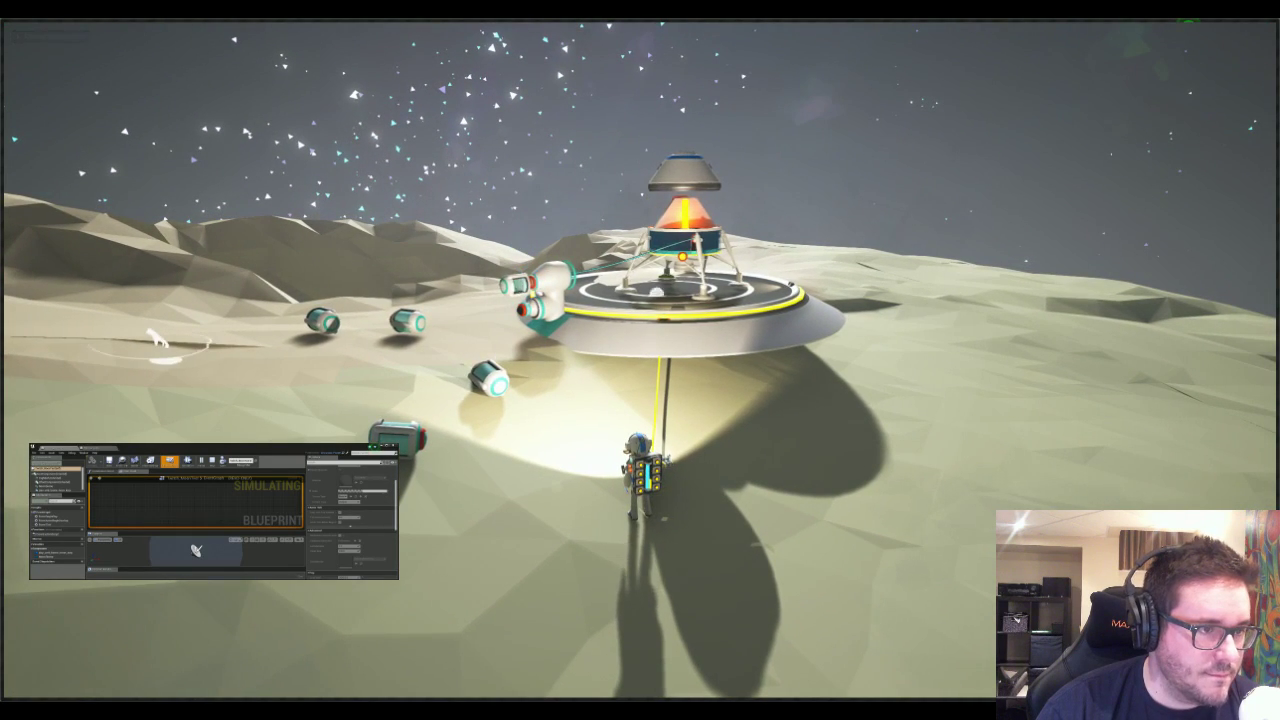
drag(482, 324, 506, 247)
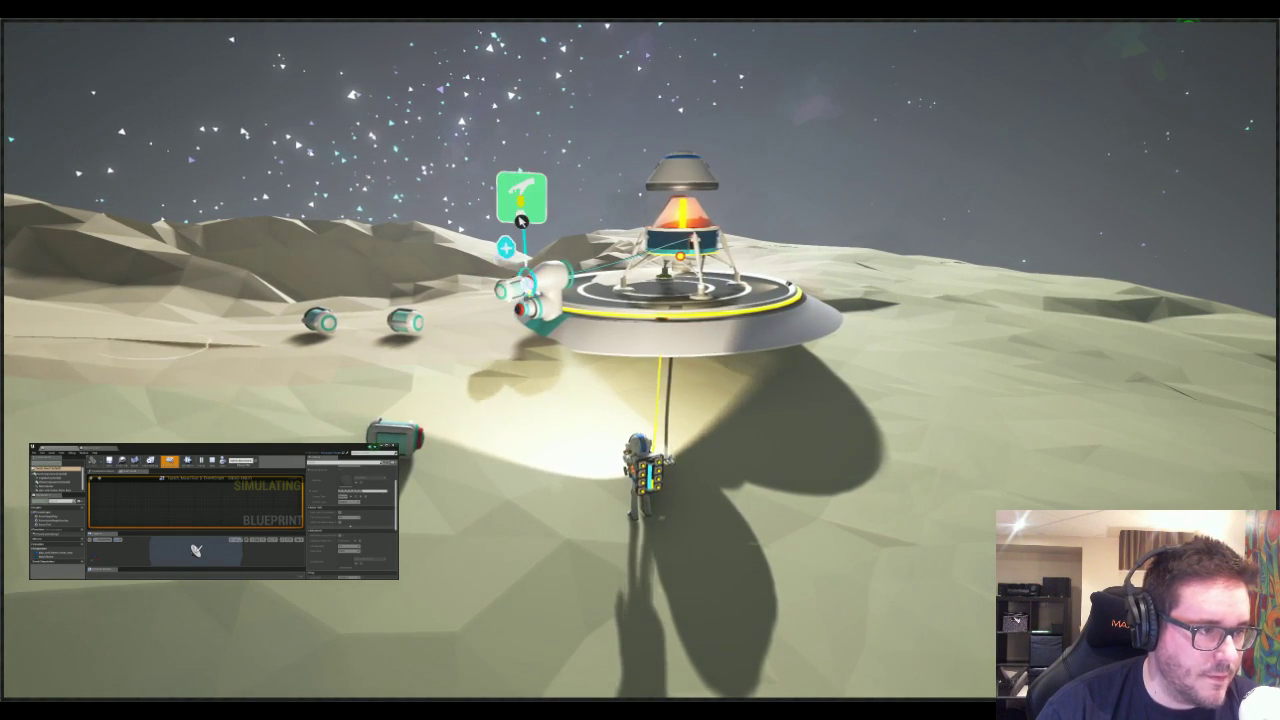
drag(380, 373, 516, 220)
drag(398, 318, 512, 220)
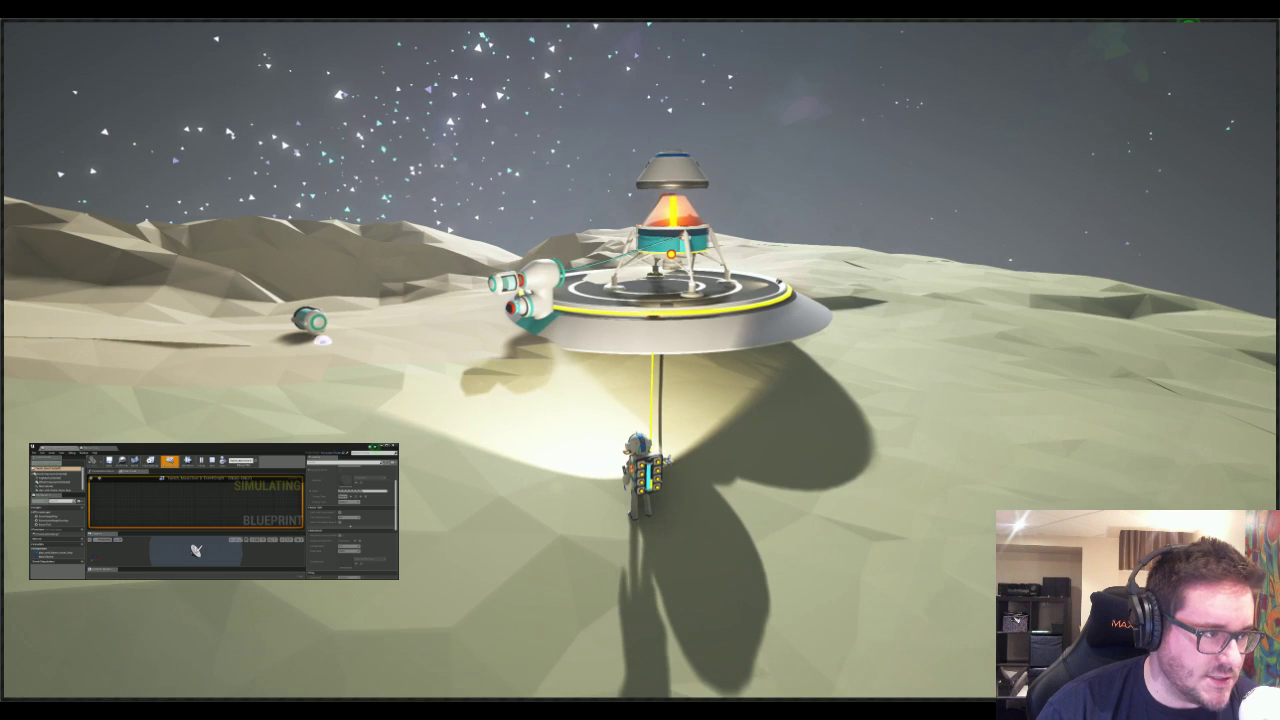
drag(394, 254, 507, 218)
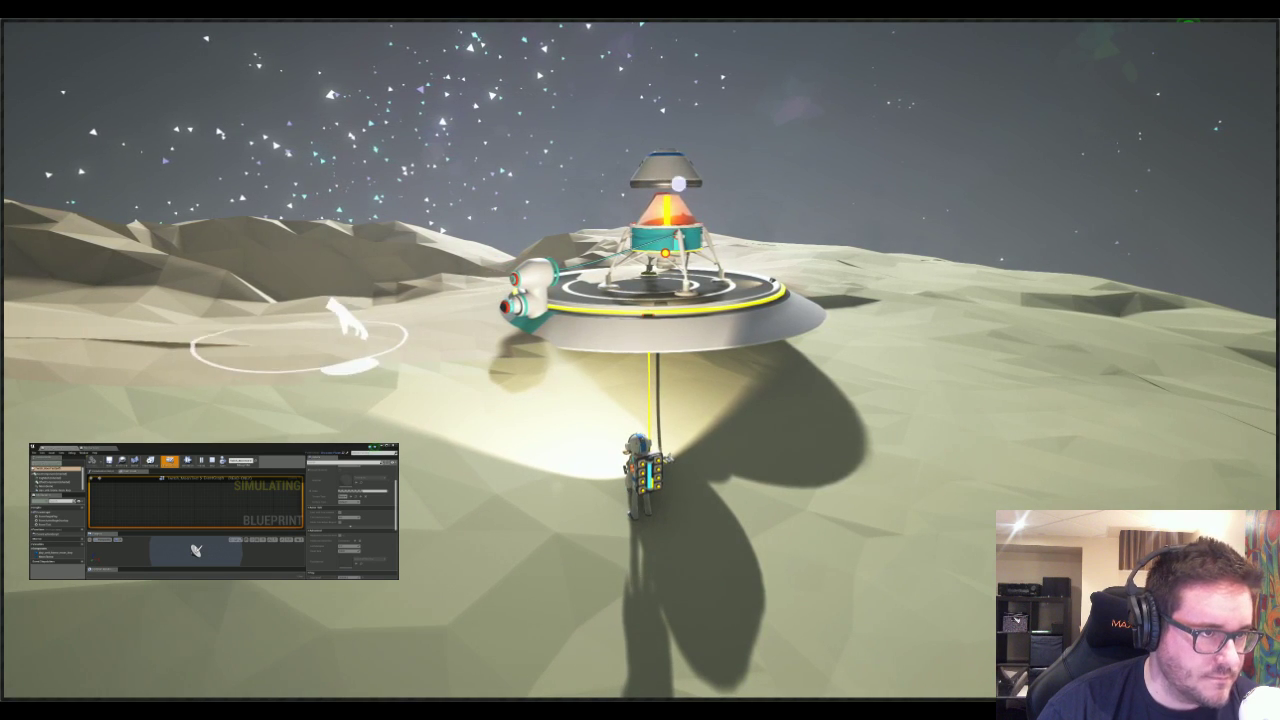
- Board the shuttle, look over the large crater behind the pad, and fly the shuttle to the green planet's landing pad
click(670, 240)
right_drag(690, 456, 530, 456)
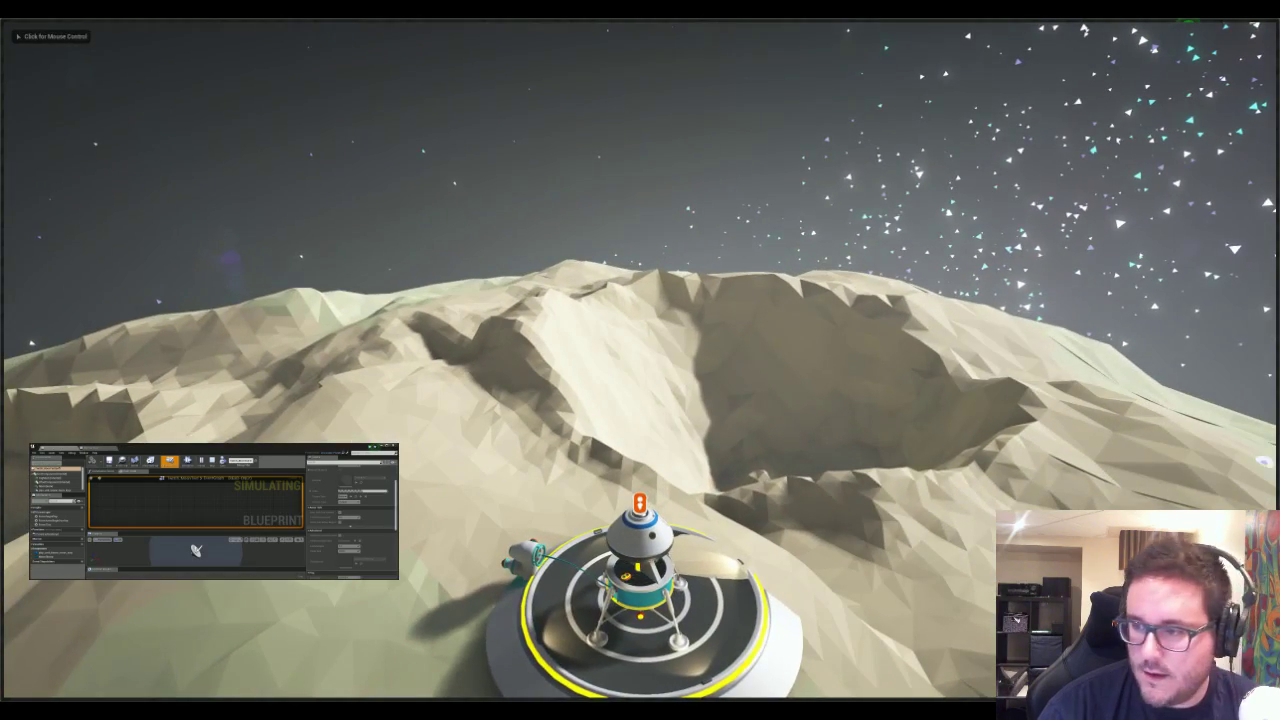
right_drag(790, 415, 781, 501)
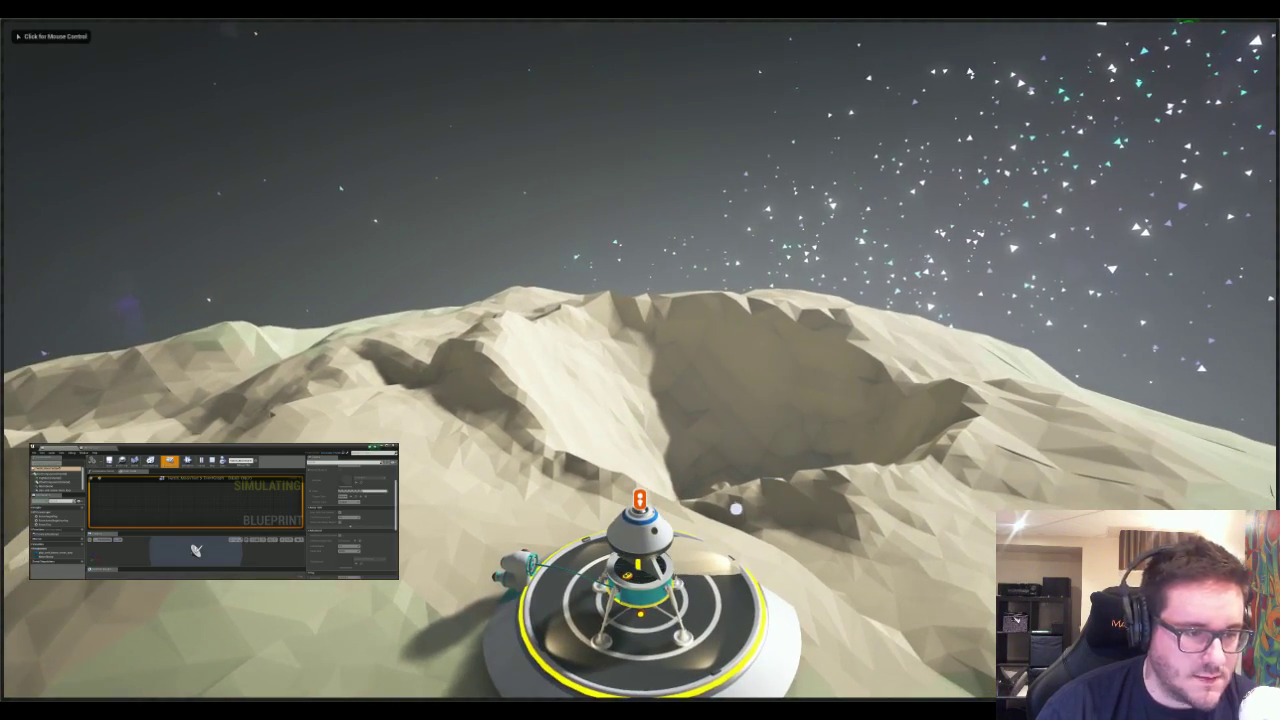
click(640, 502)
right_drag(640, 502, 690, 400)
key(space)
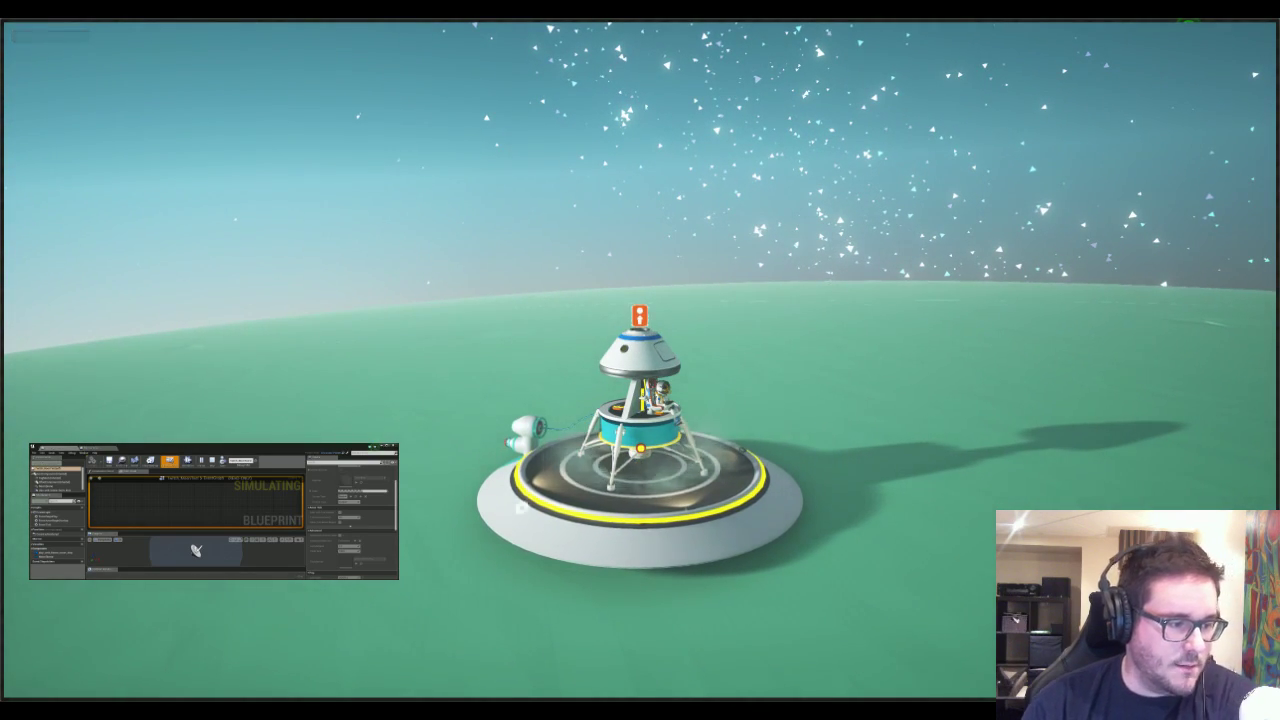
- Leave the shuttle on the green planet and dig a trench in the ground beside the landing pad
click(737, 403)
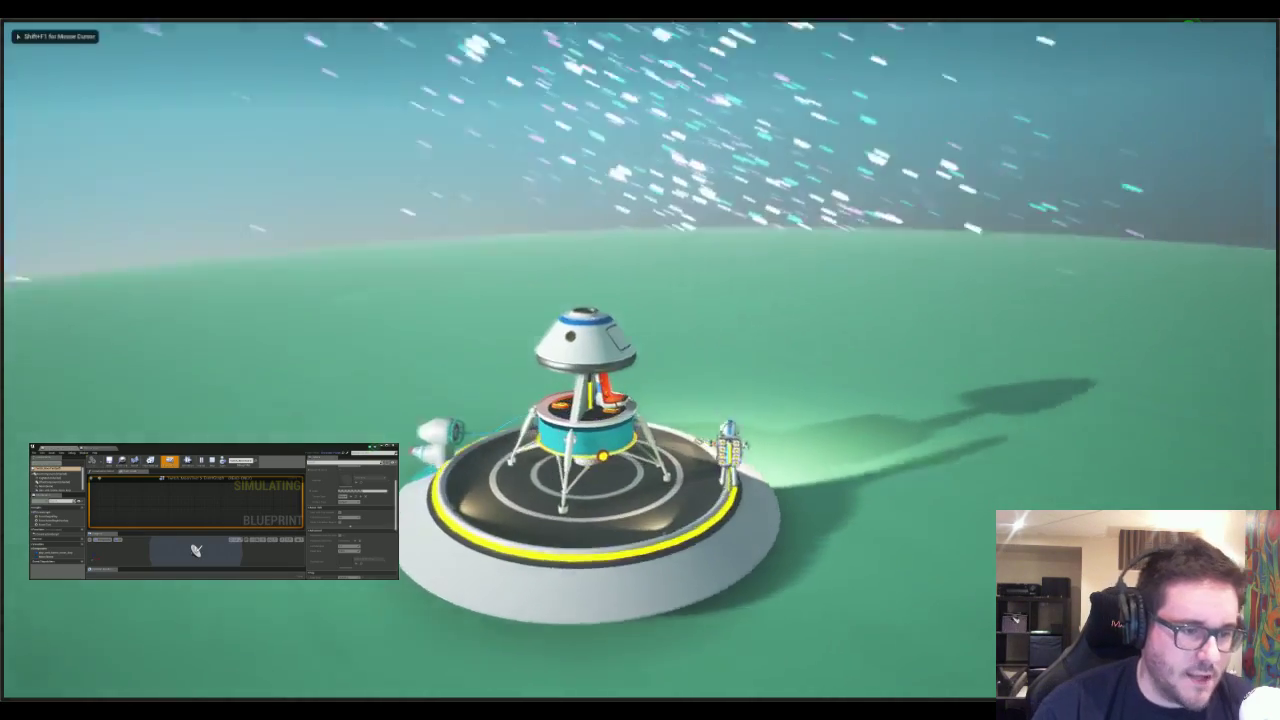
key(d)
click(694, 371)
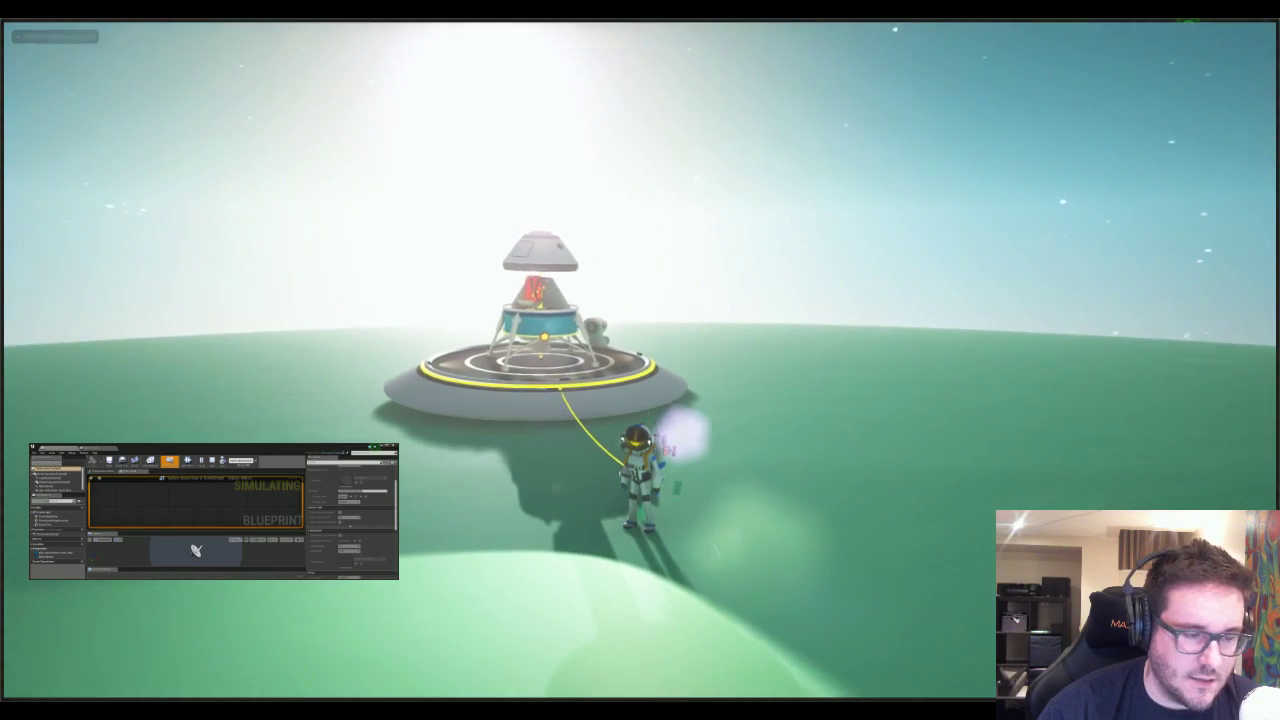
key(shift+F1)
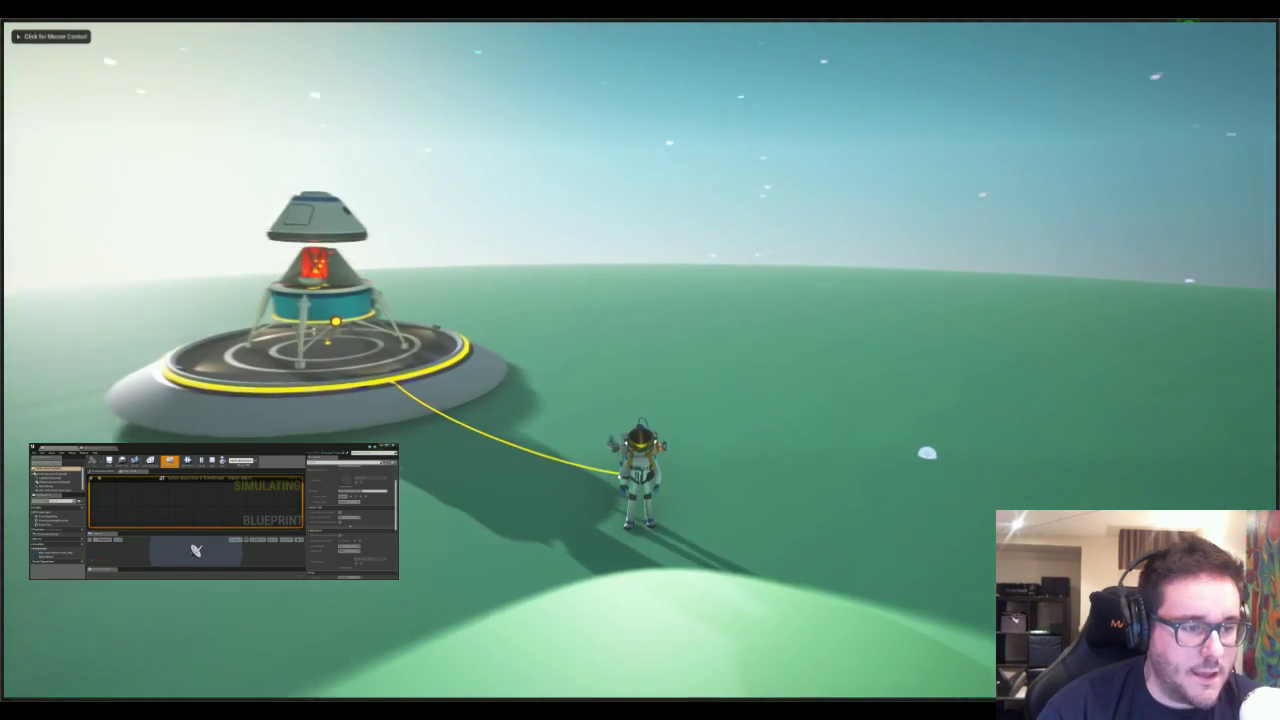
key(e)
mouse_move(873, 445)
mouse_down()
mouse_move(900, 509)
mouse_move(886, 526)
mouse_up()
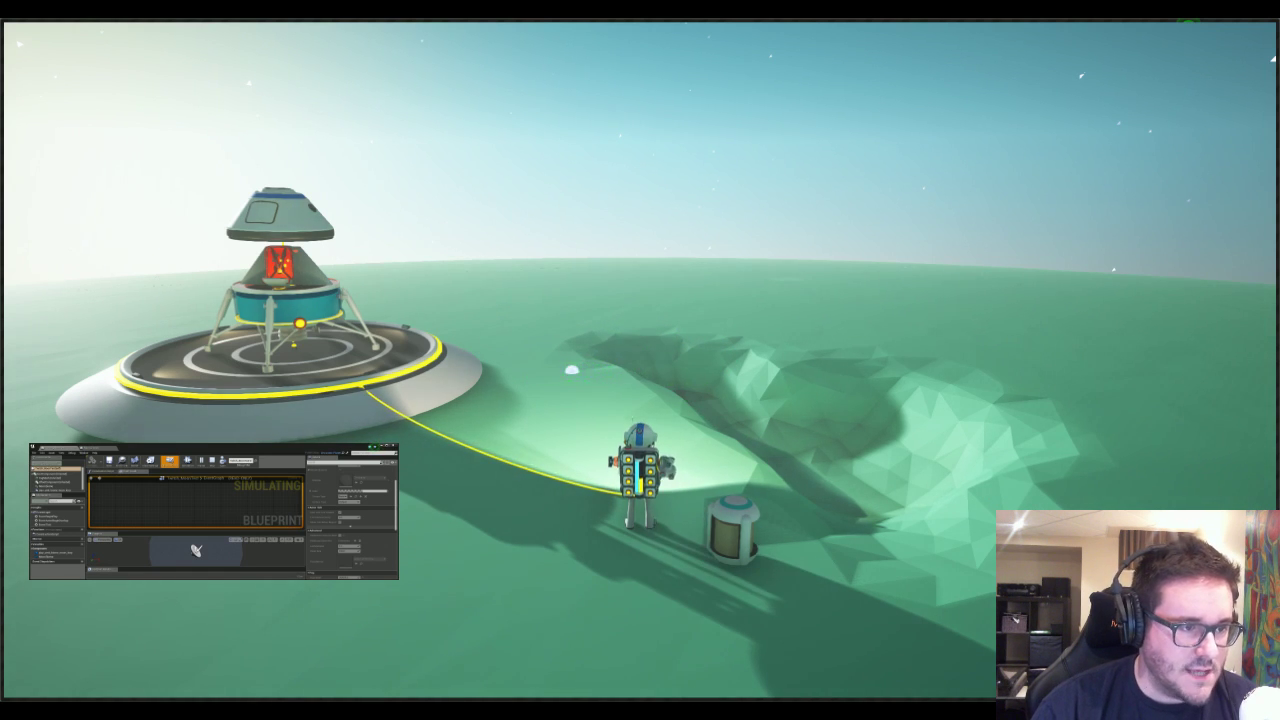
- Walk the astronaut back to the landing pad and board the shuttle again
click(571, 369)
key(w)
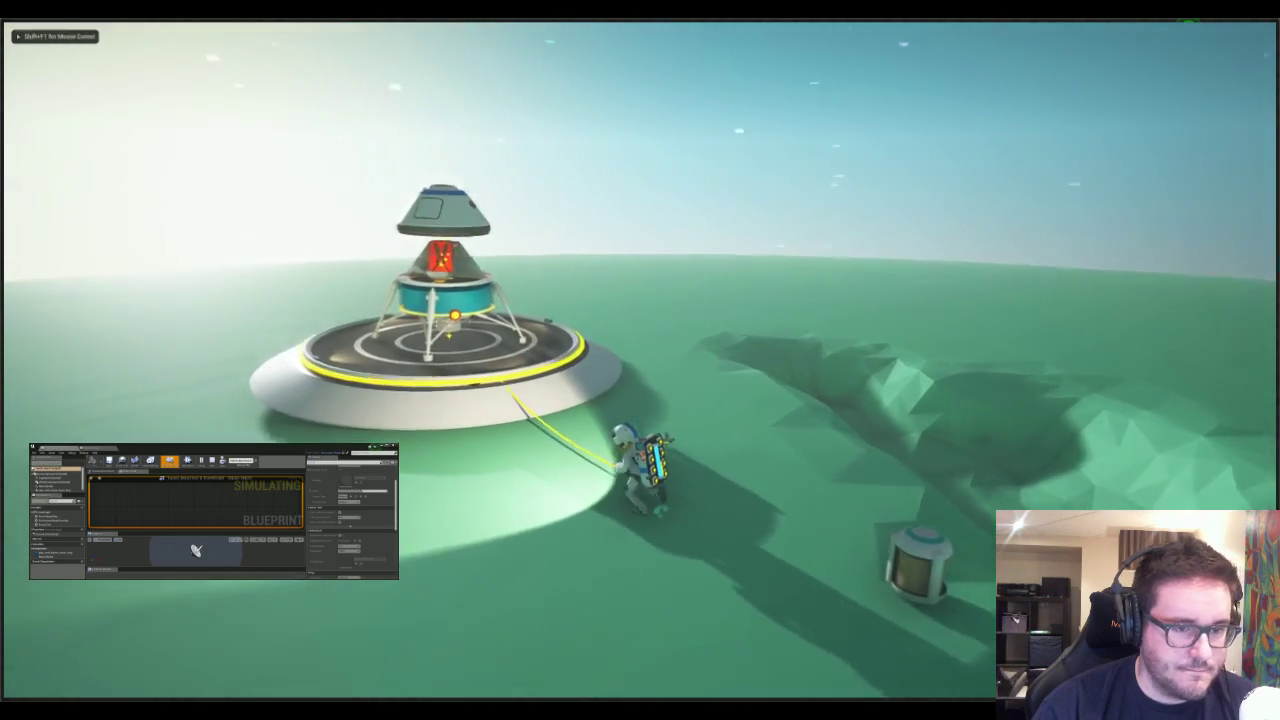
key(f)
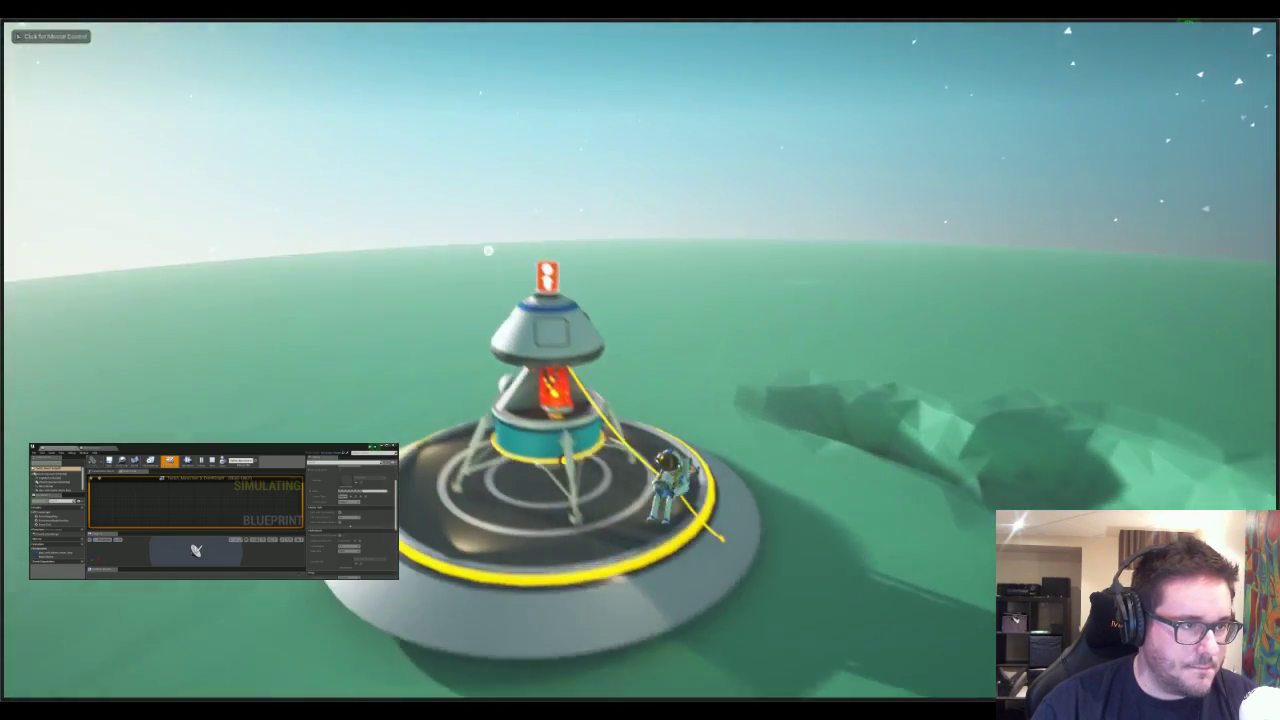
key(f)
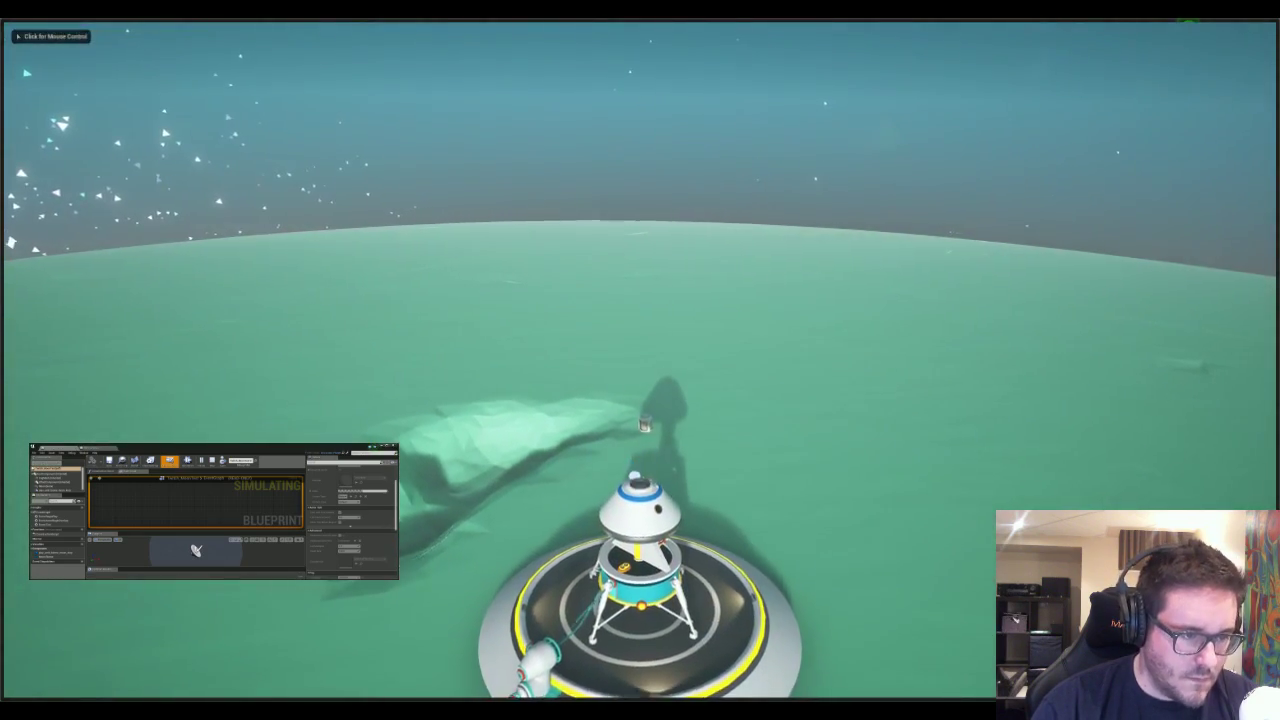
- Launch the shuttle from the green planet into orbit and turn the view toward the distant moon
click(703, 430)
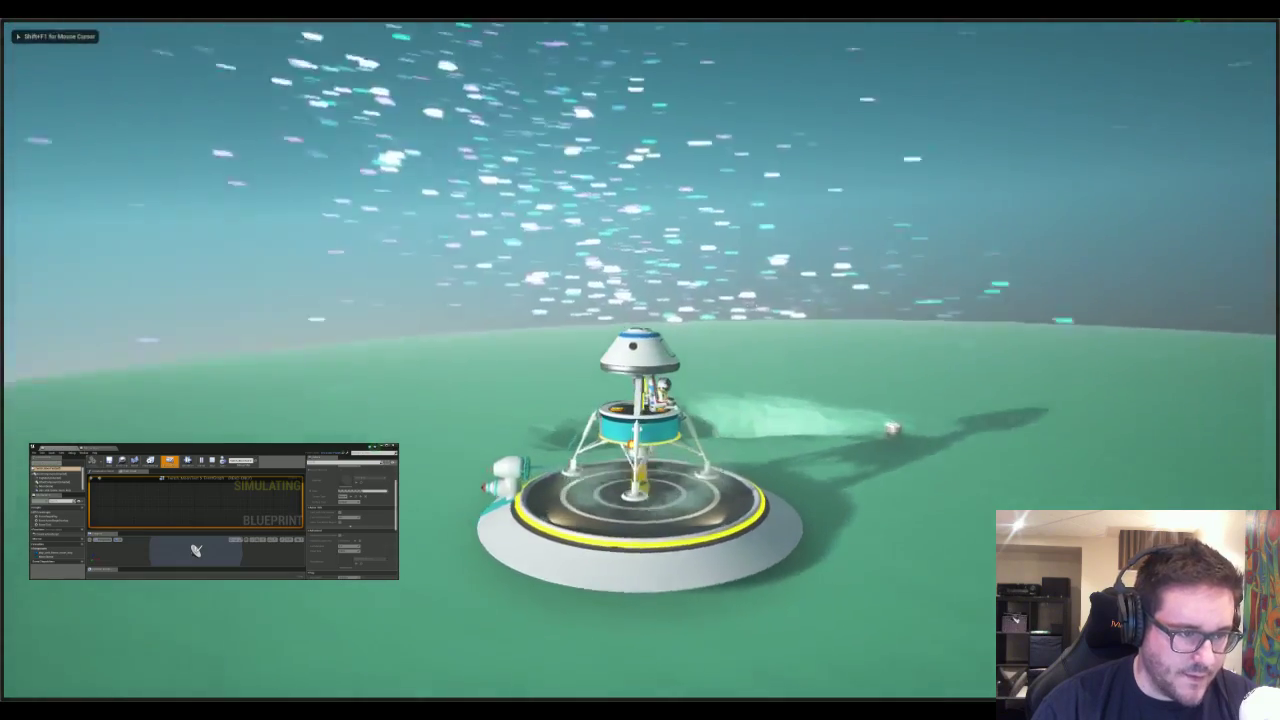
key(space)
right_drag(703, 430, 741, 416)
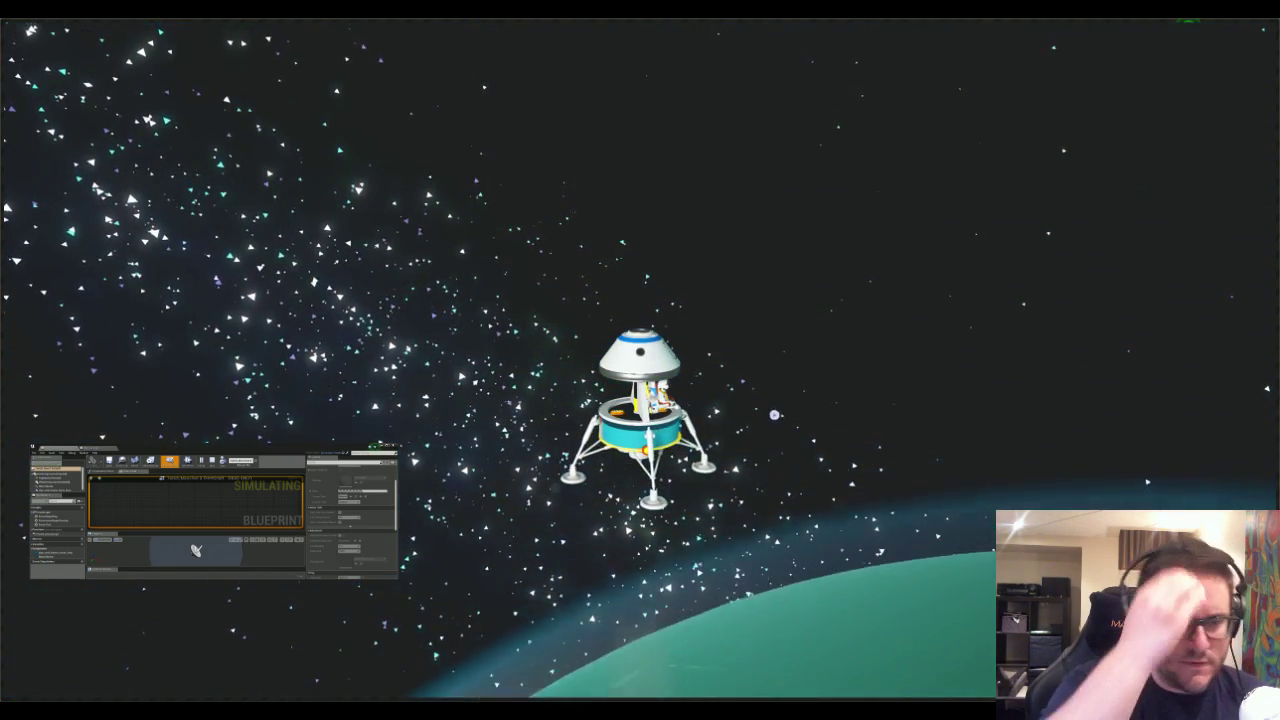
click(920, 280)
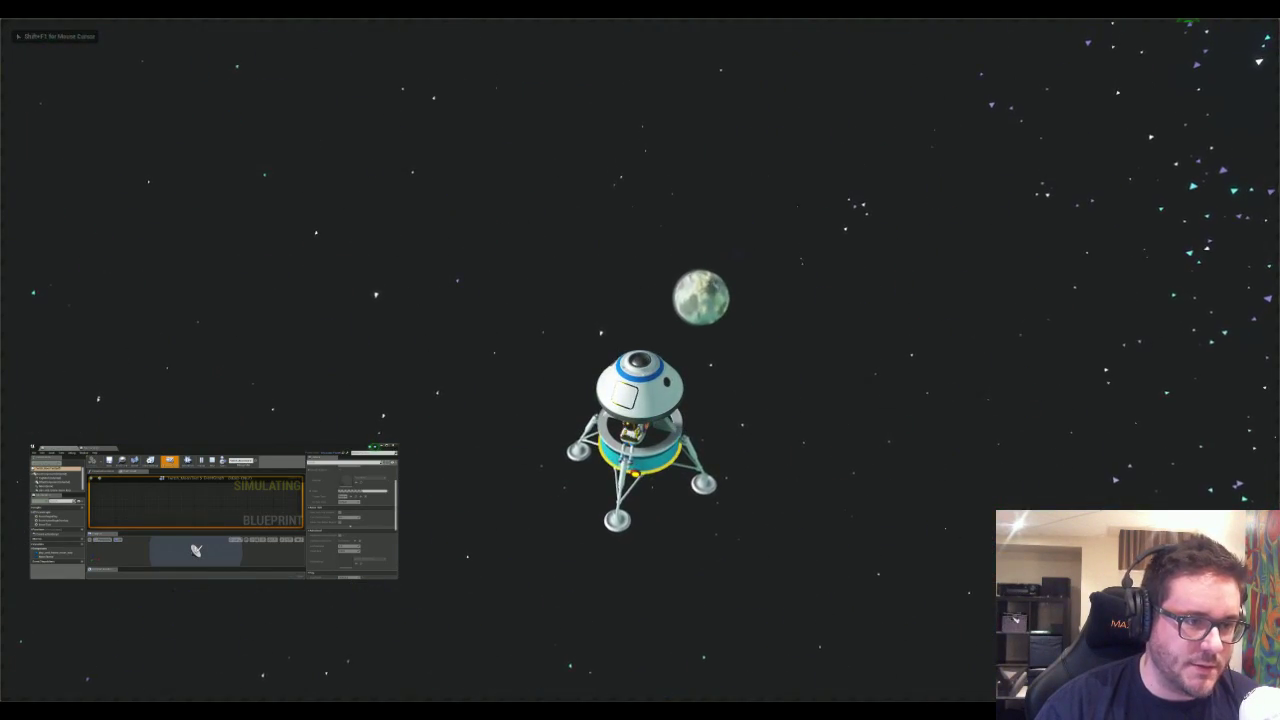
- Fly the shuttle to the moon, land it on the launch pad, and walk the astronaut off the pad
drag(920, 280, 1000, 245)
key(space)
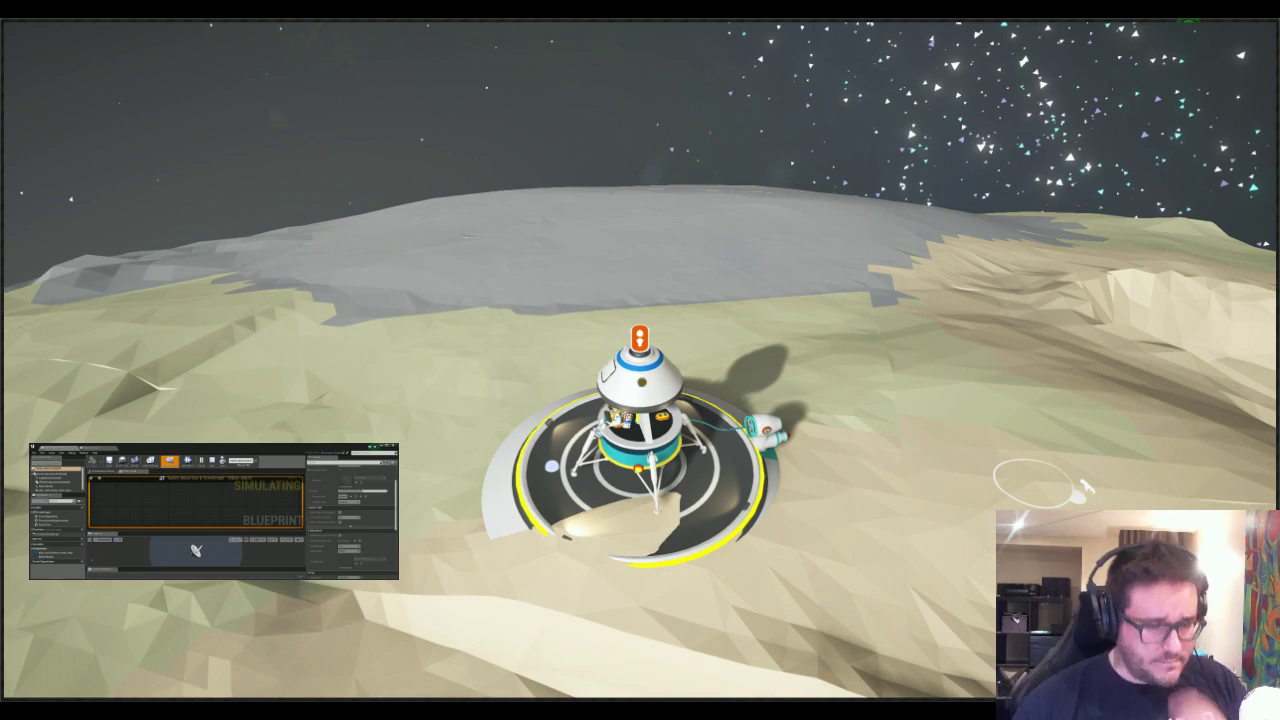
click(622, 368)
right_drag(622, 368, 837, 306)
key(a)
key(a)
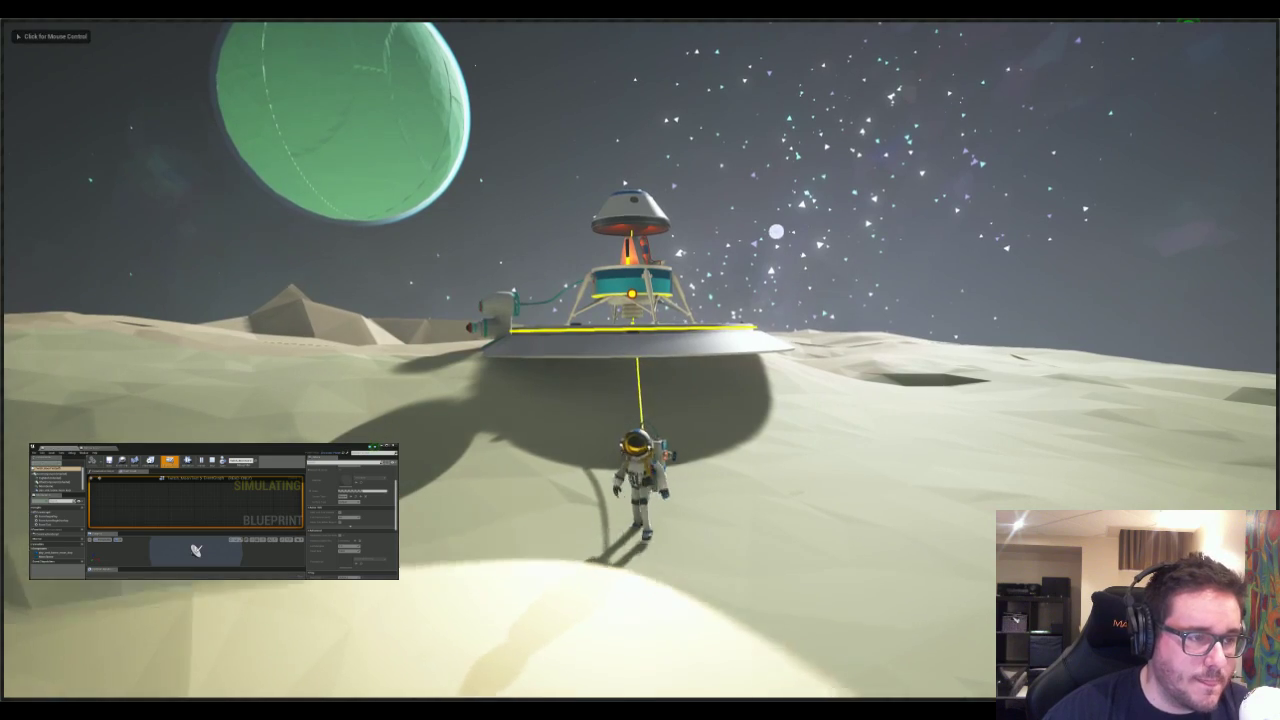
- Walk the astronaut around the ground beside the moon's landing pad, looking over the pad, the terrain and the green planet
key(s)
key(a)
right_drag(771, 229, 700, 236)
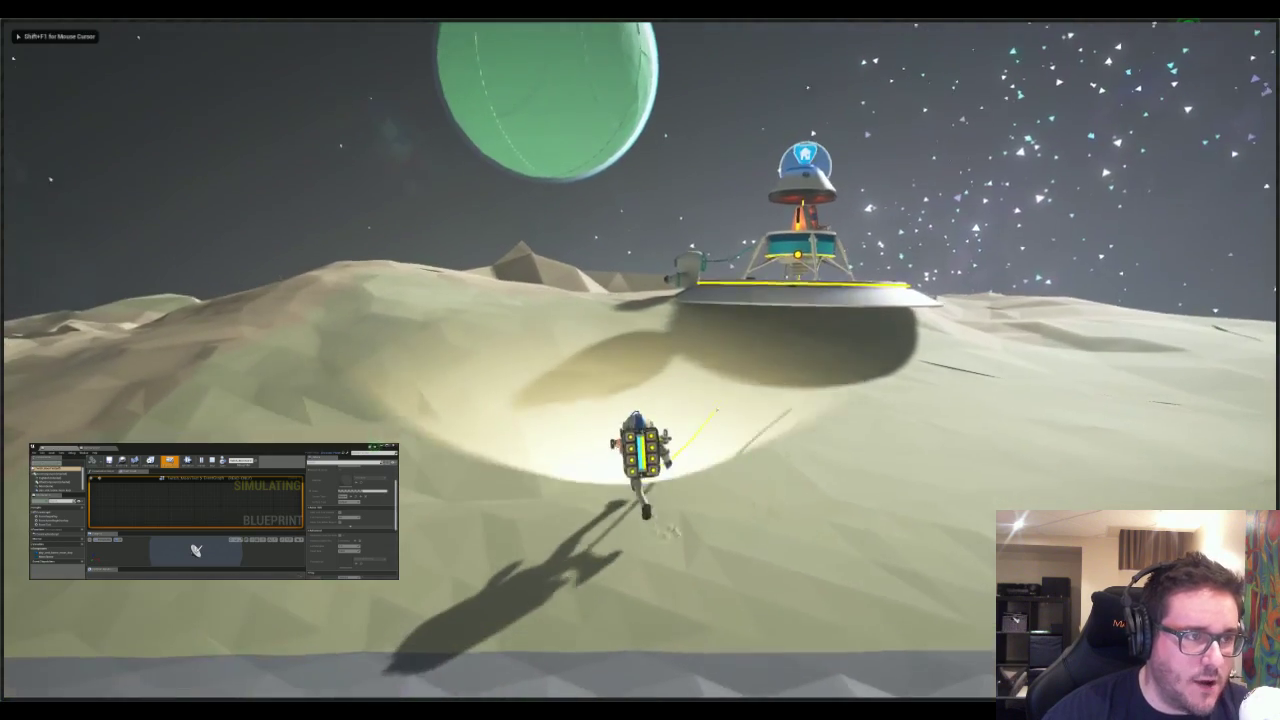
key(shift+F1)
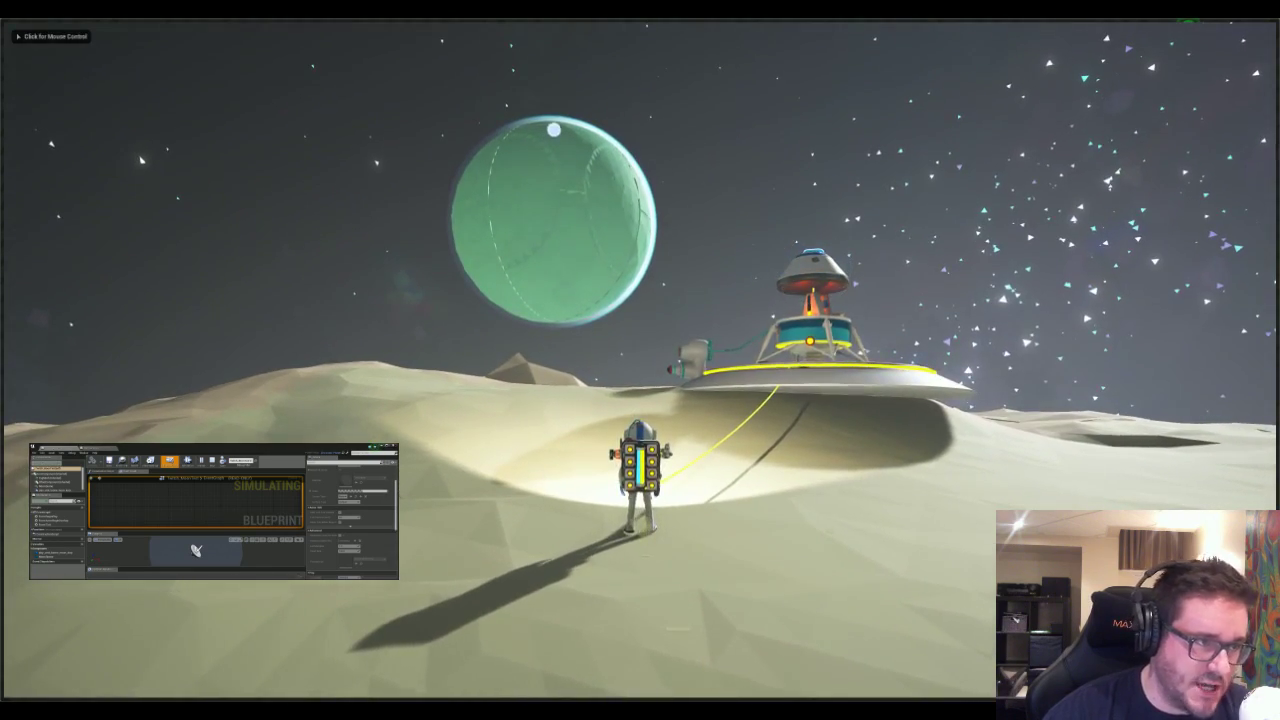
click(548, 123)
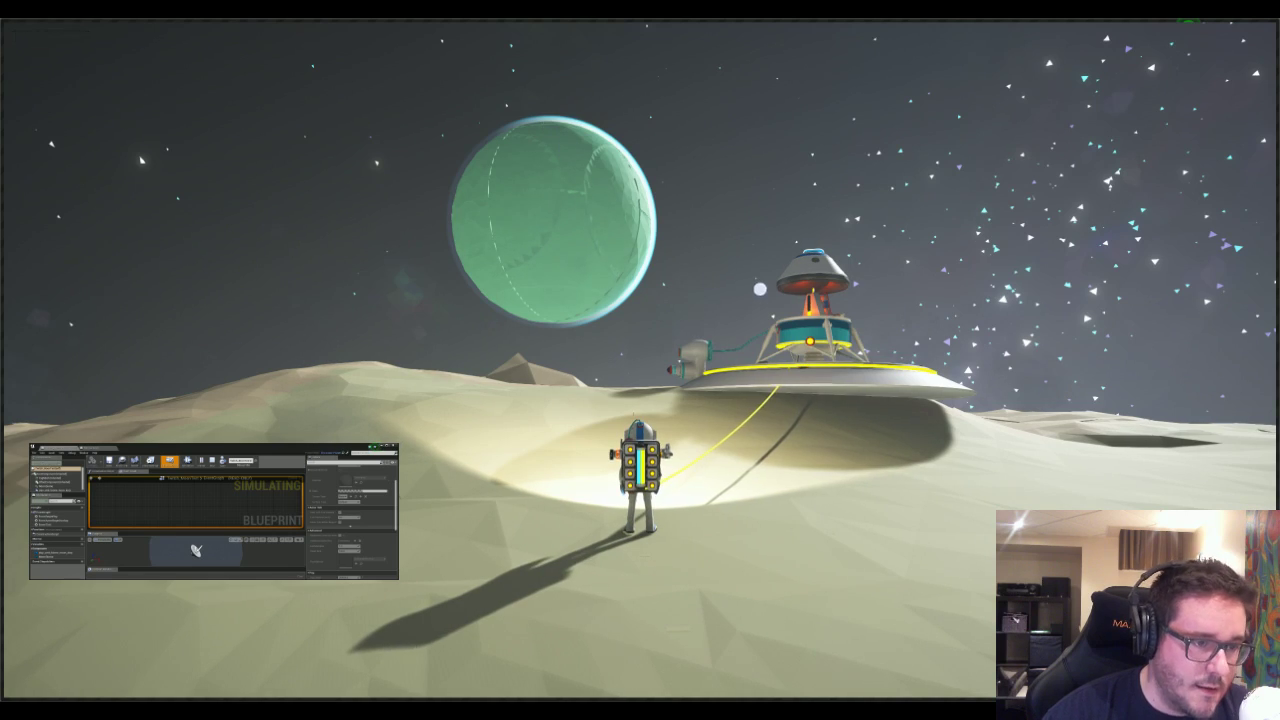
key(w)
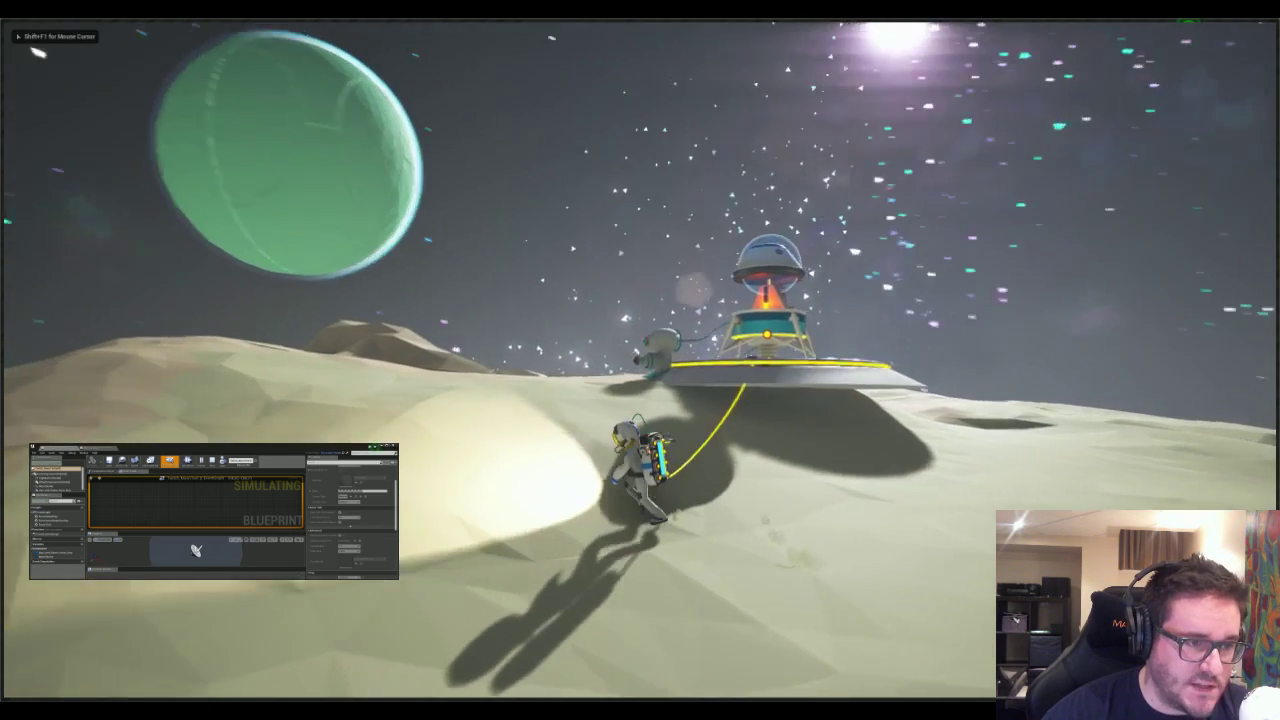
key(shift+F1)
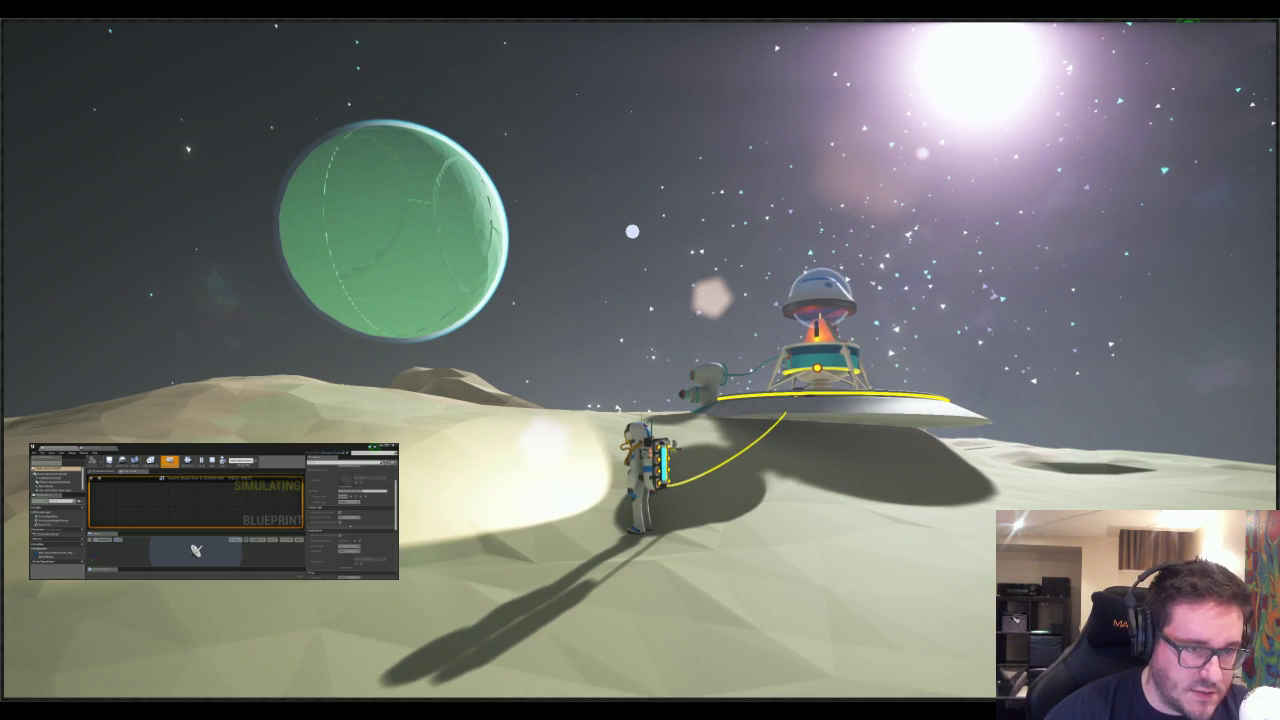
click(634, 232)
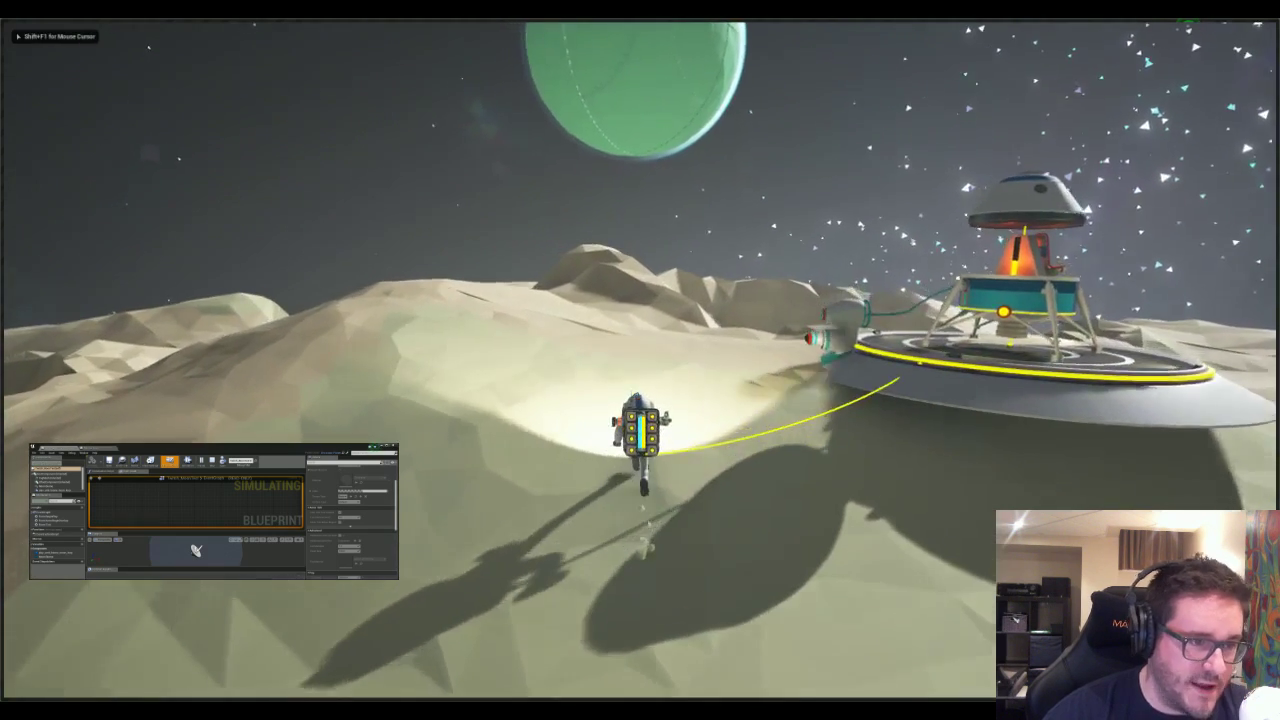
key(w)
key(d)
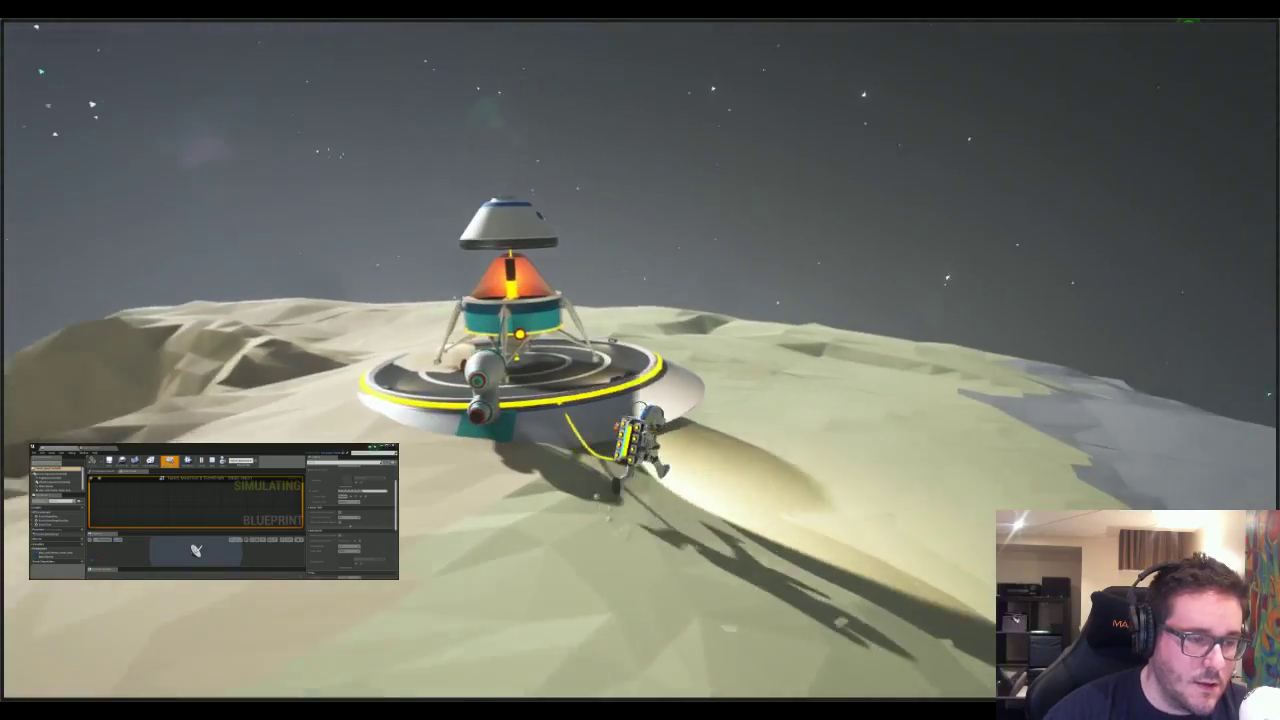
- Walk the astronaut away from the landing pad to the edge of the grey ground and look back toward the shuttle
key(s)
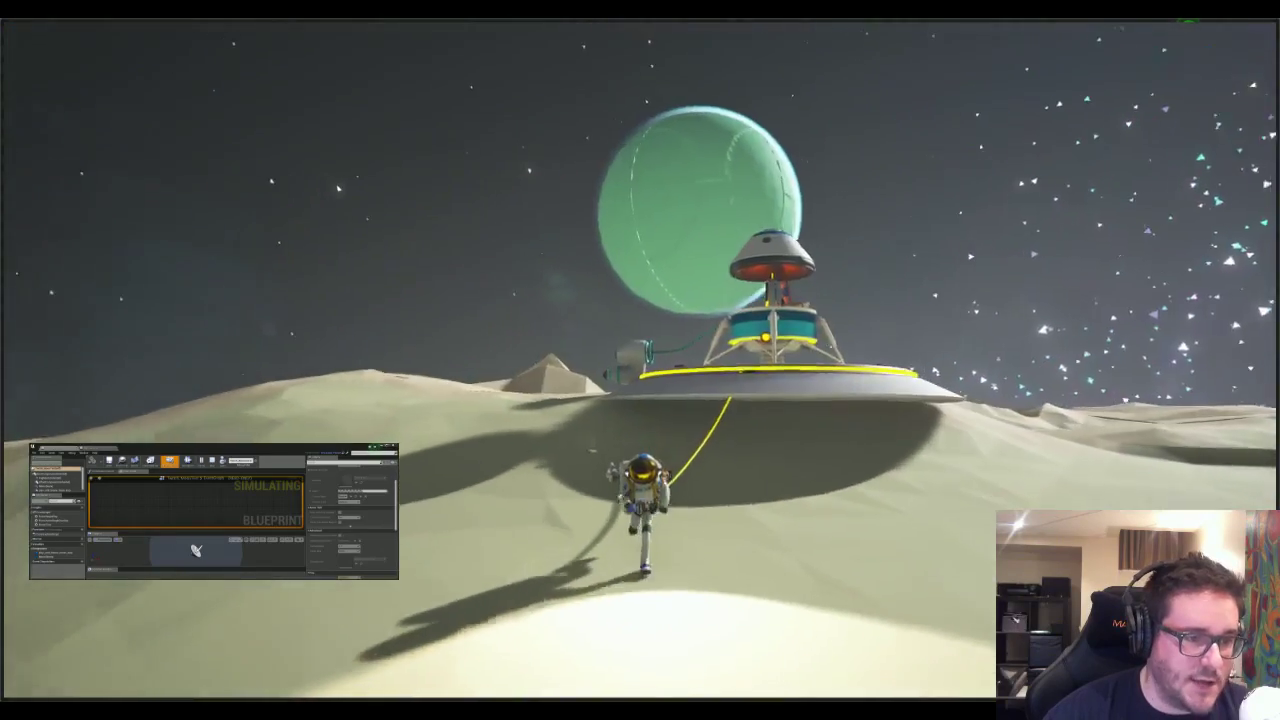
key(a)
key(s)
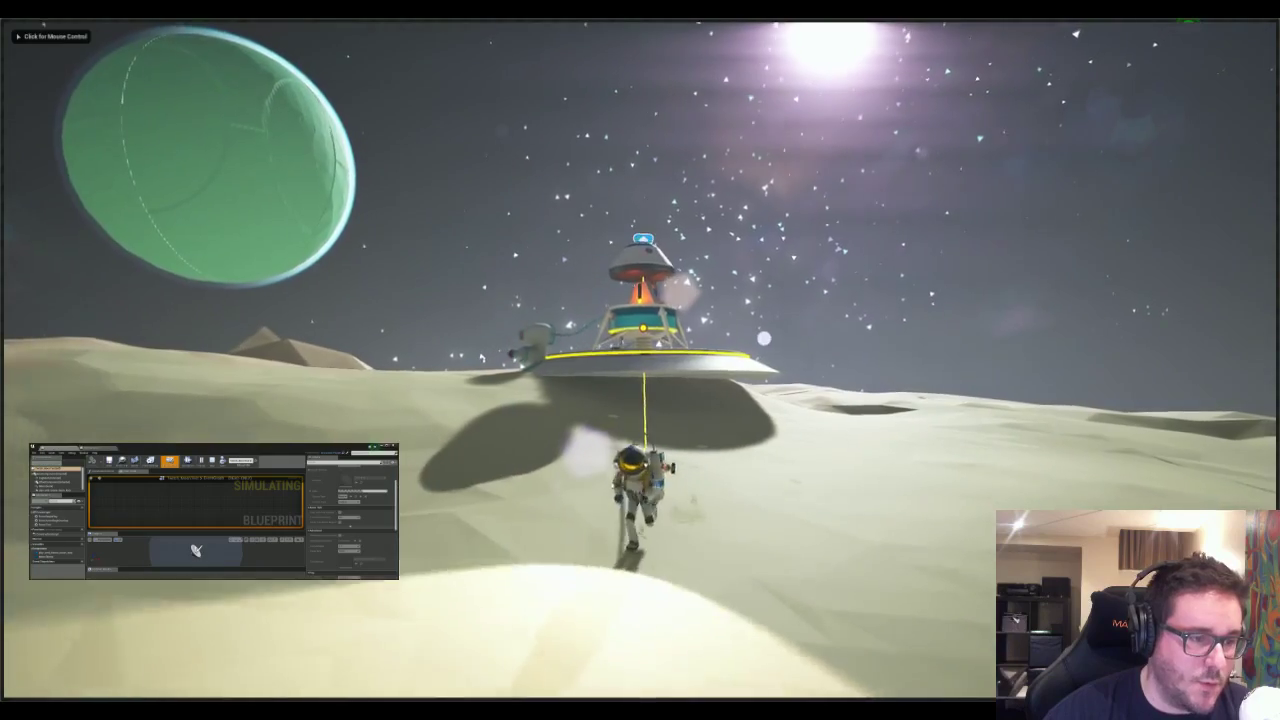
key(s)
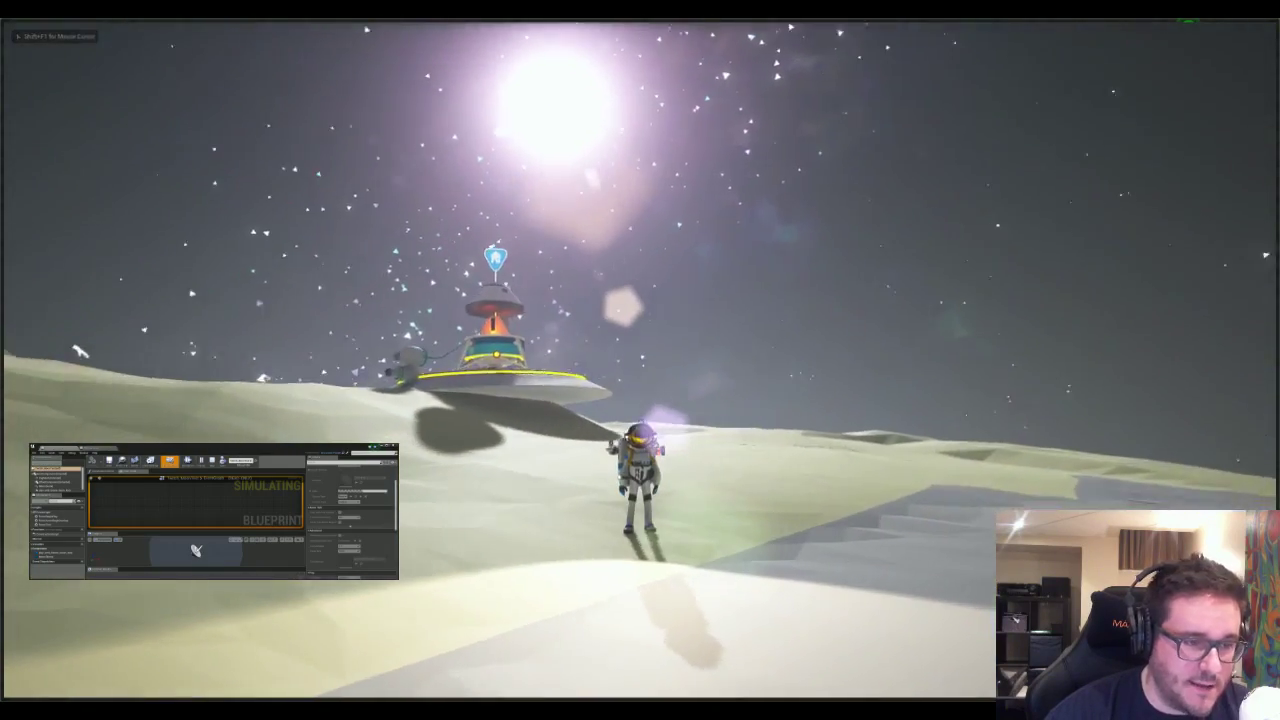
key(shift+F1)
click(789, 399)
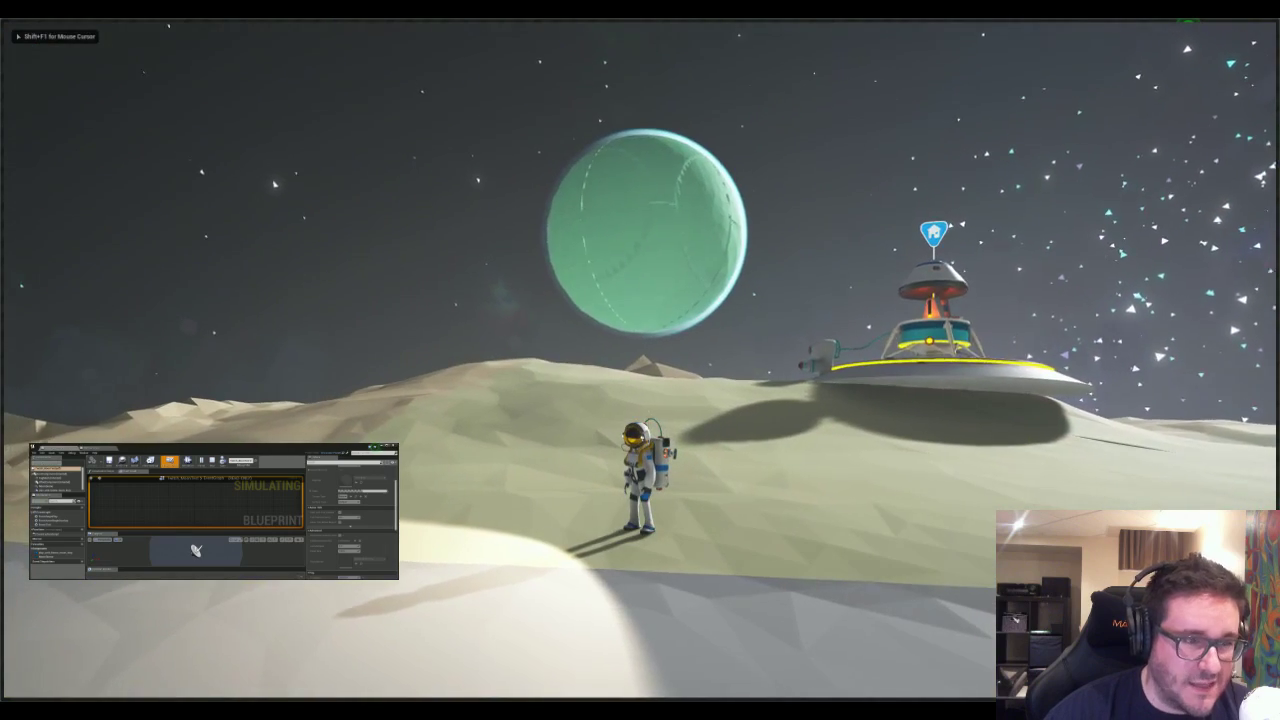
- Orbit the view around the standing astronaut to examine the green planet, the horizon and the shuttle from the moon's surface
key(shift+F1)
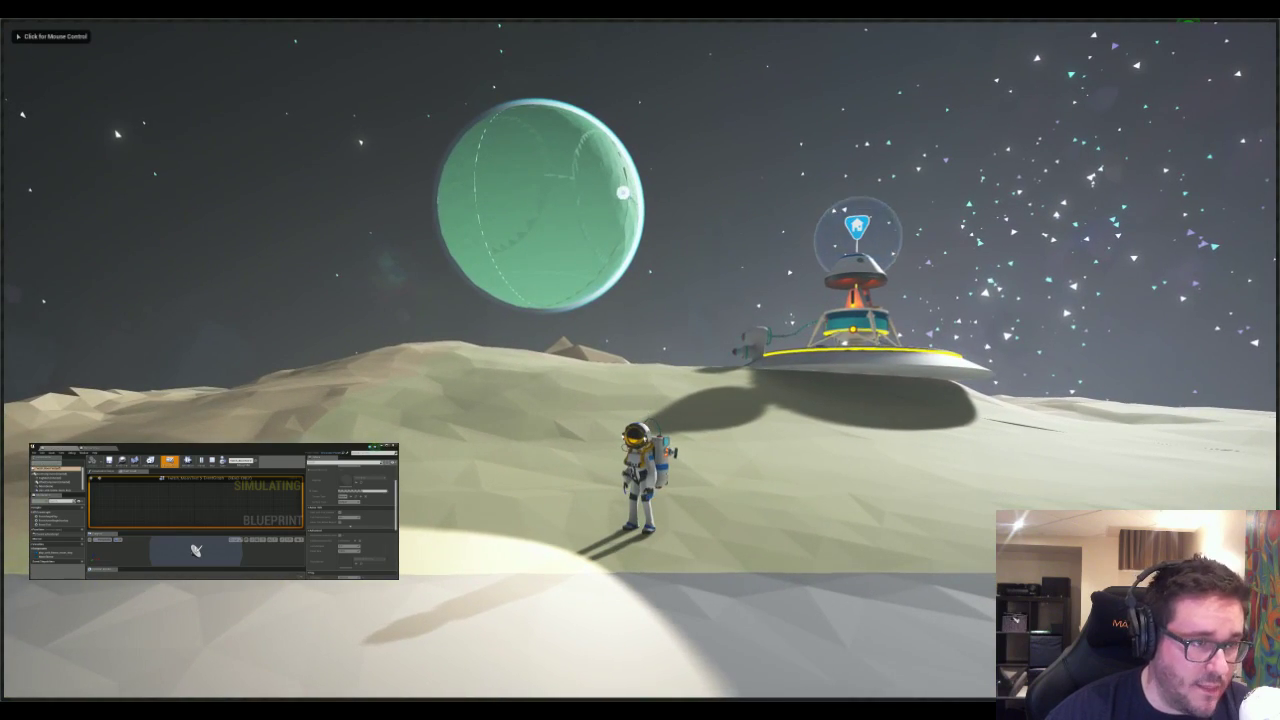
click(92, 120)
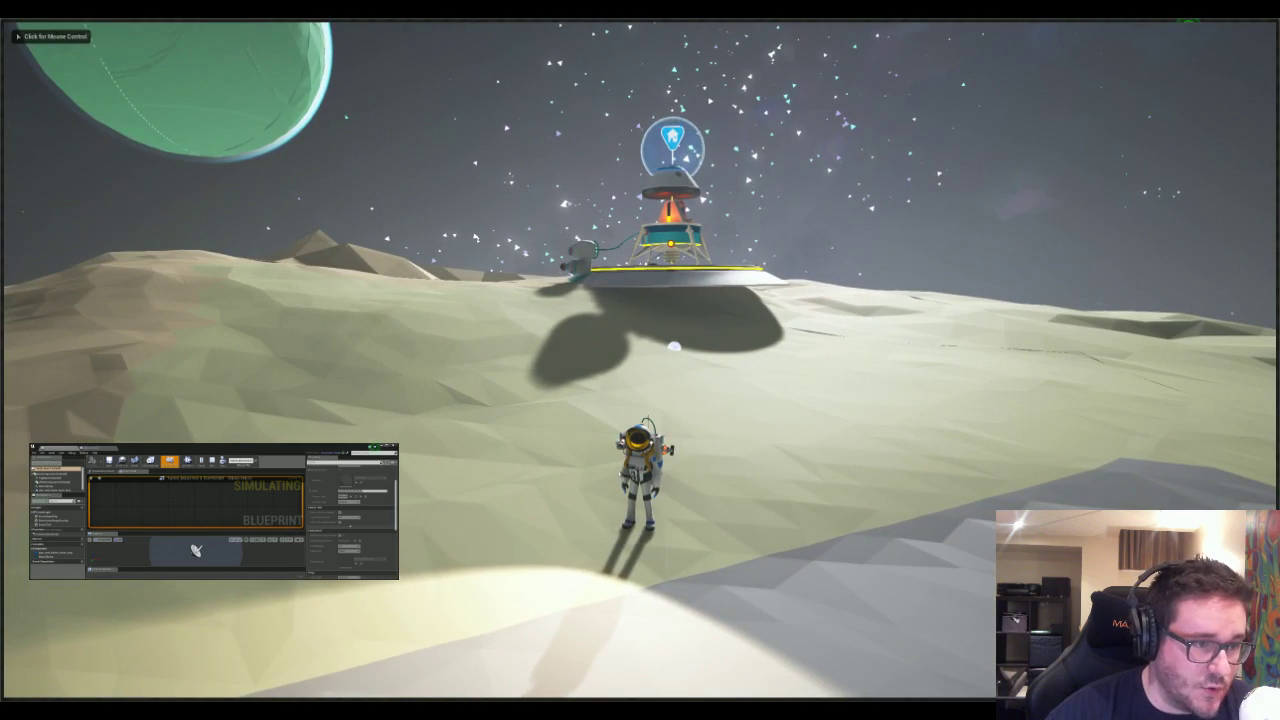
key(shift+F1)
right_drag(678, 357, 650, 285)
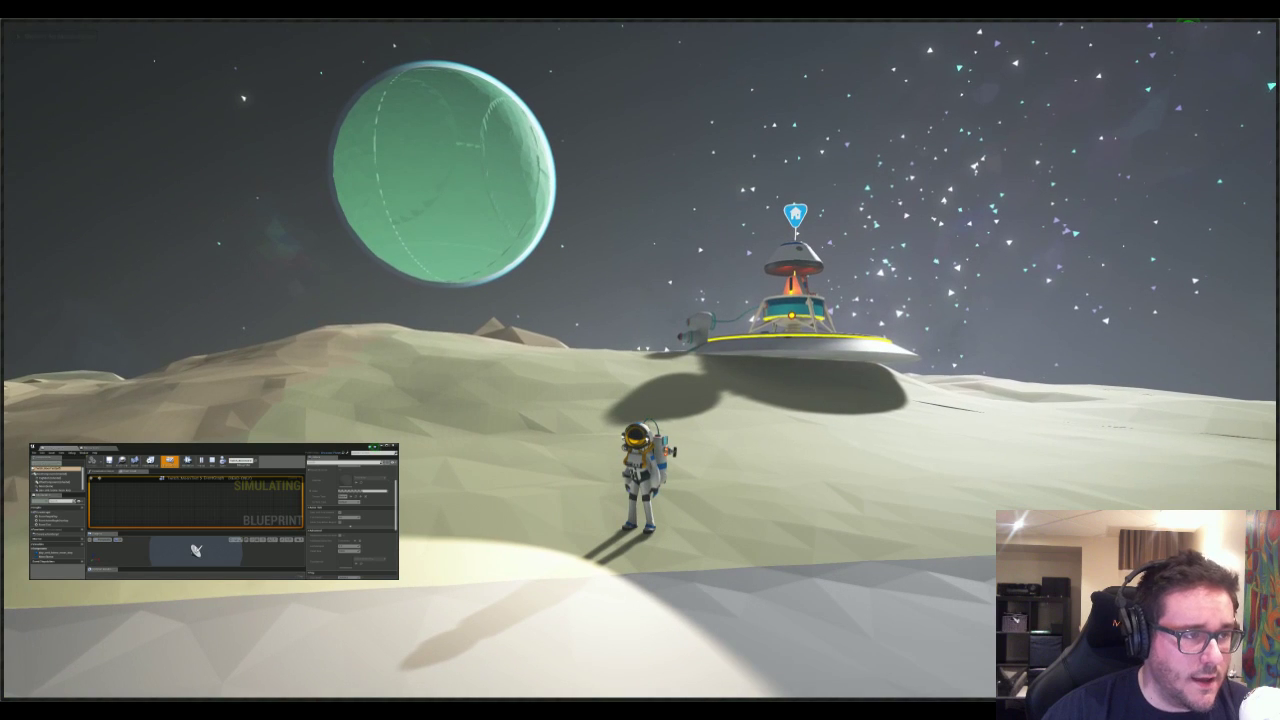
key(shift+F1)
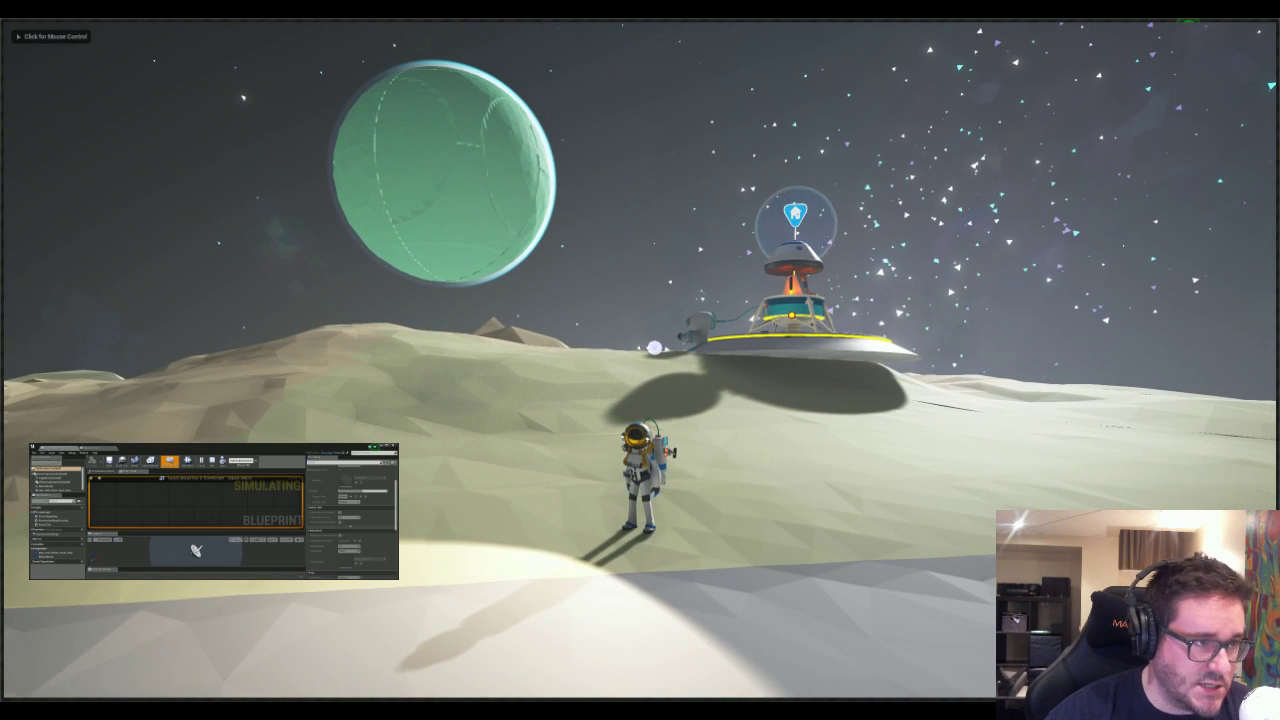
mouse_move(678, 372)
right_down()
mouse_move(706, 377)
mouse_move(756, 465)
right_up()
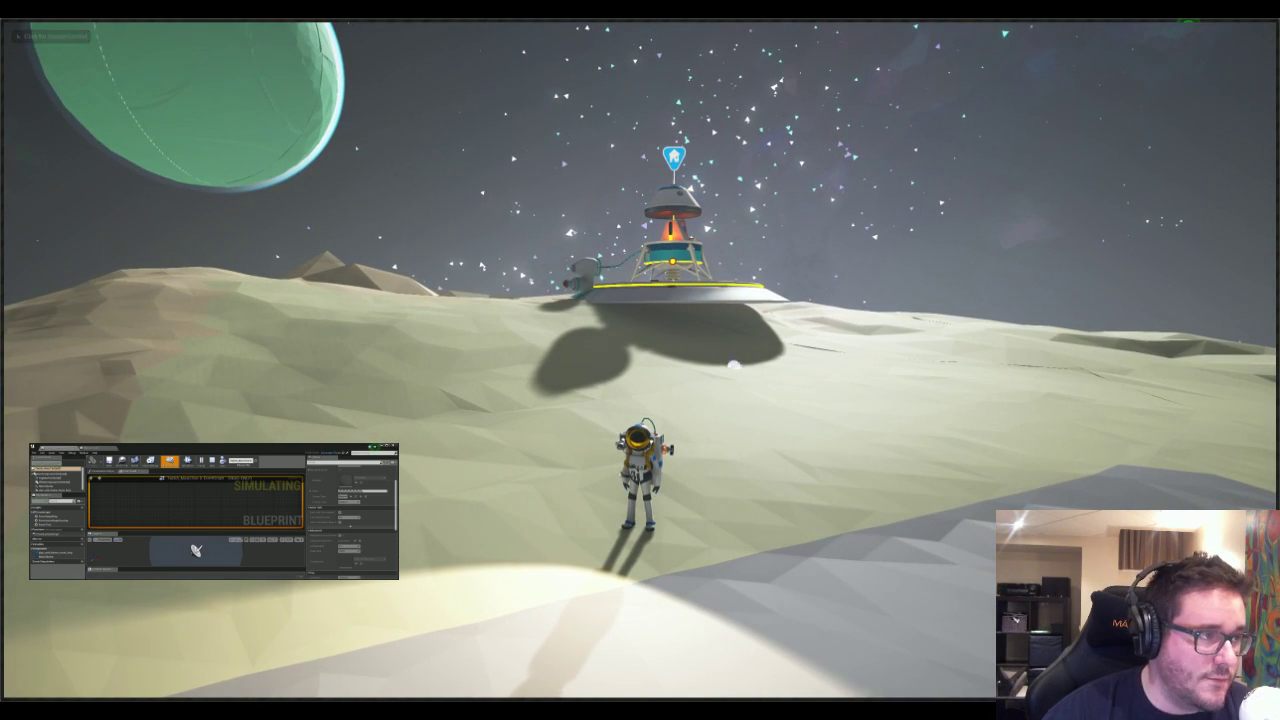
right_drag(790, 394, 762, 345)
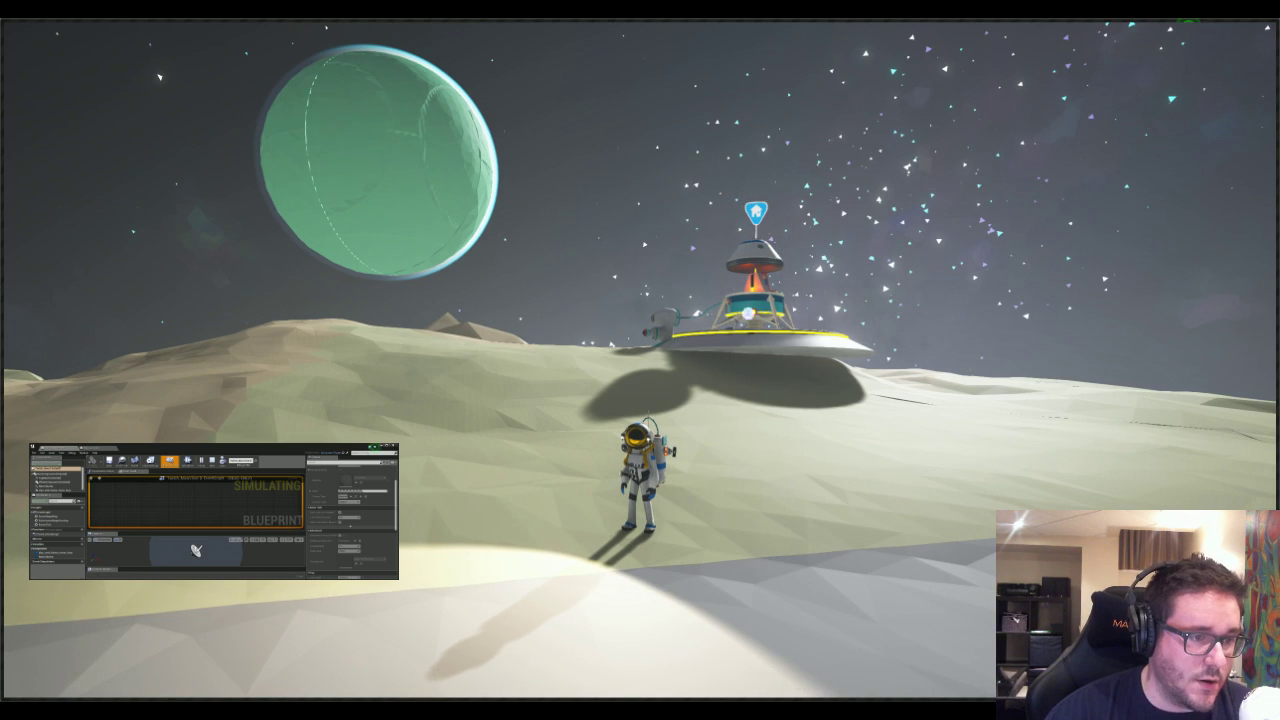
right_drag(750, 308, 656, 371)
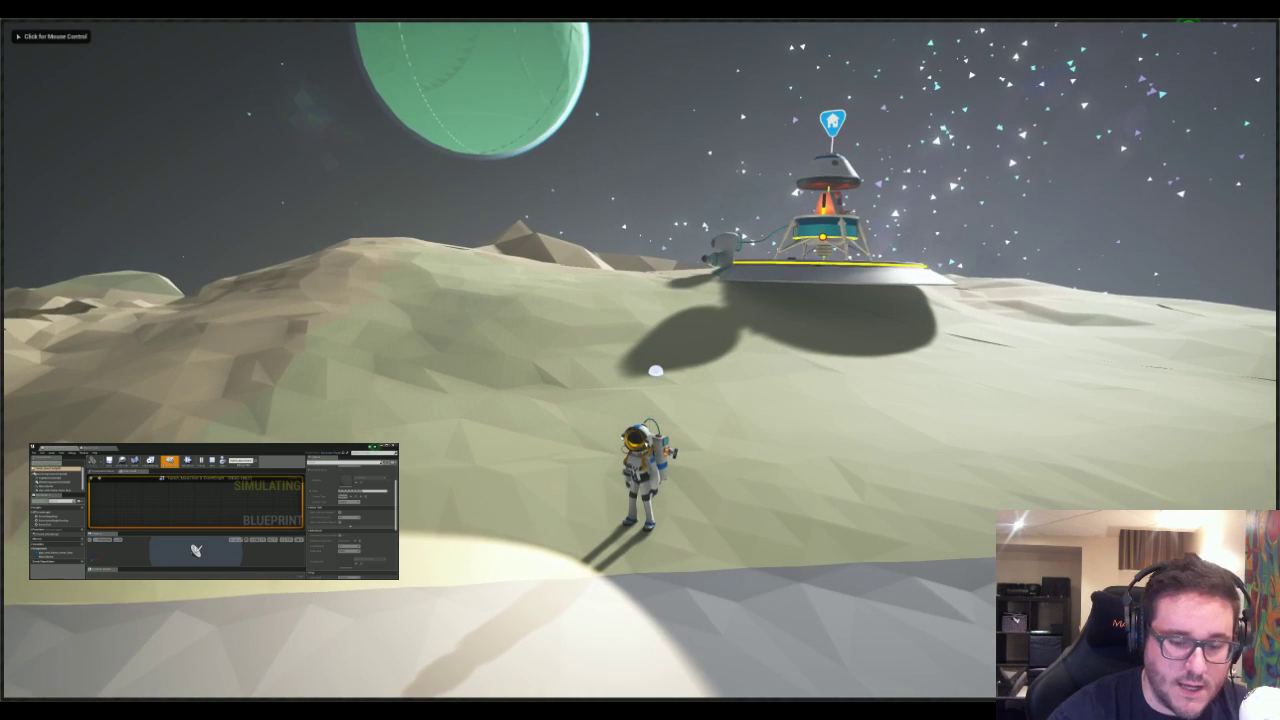
- Exit full screen, stop the play-test, and look over the moon from space in the level viewport
key(F11)
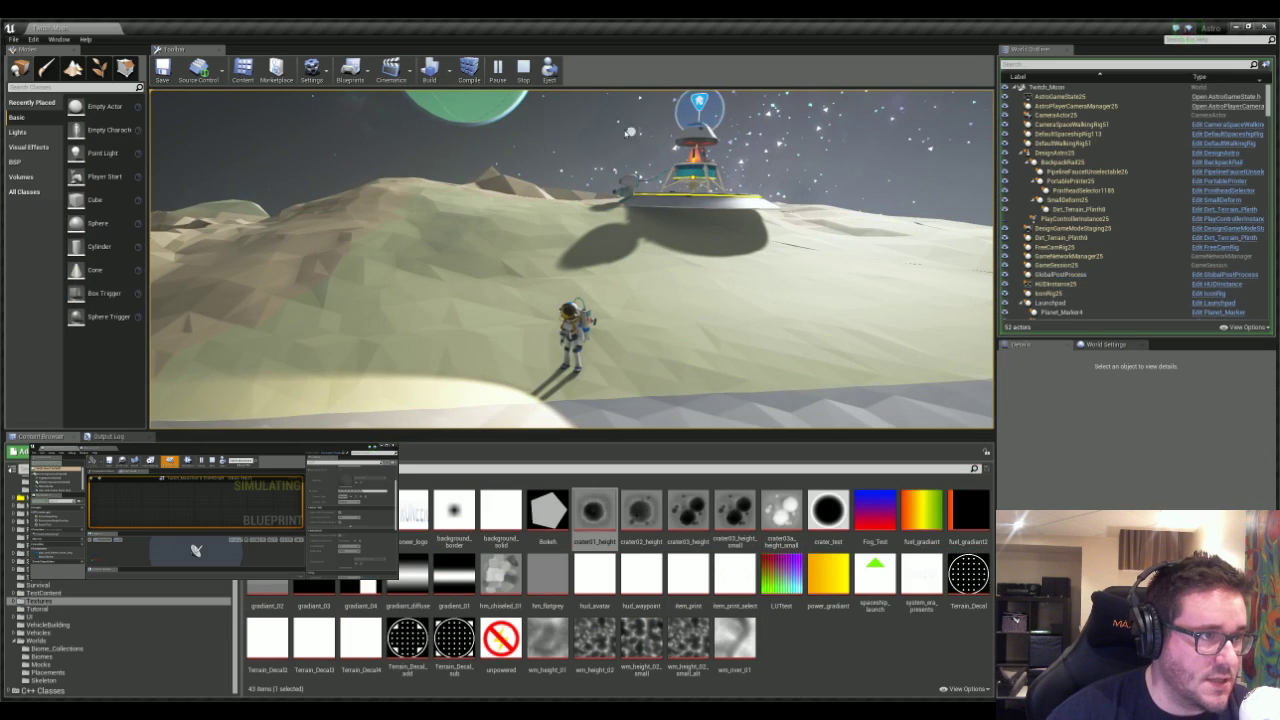
click(523, 67)
scroll(540, 290, down, 5)
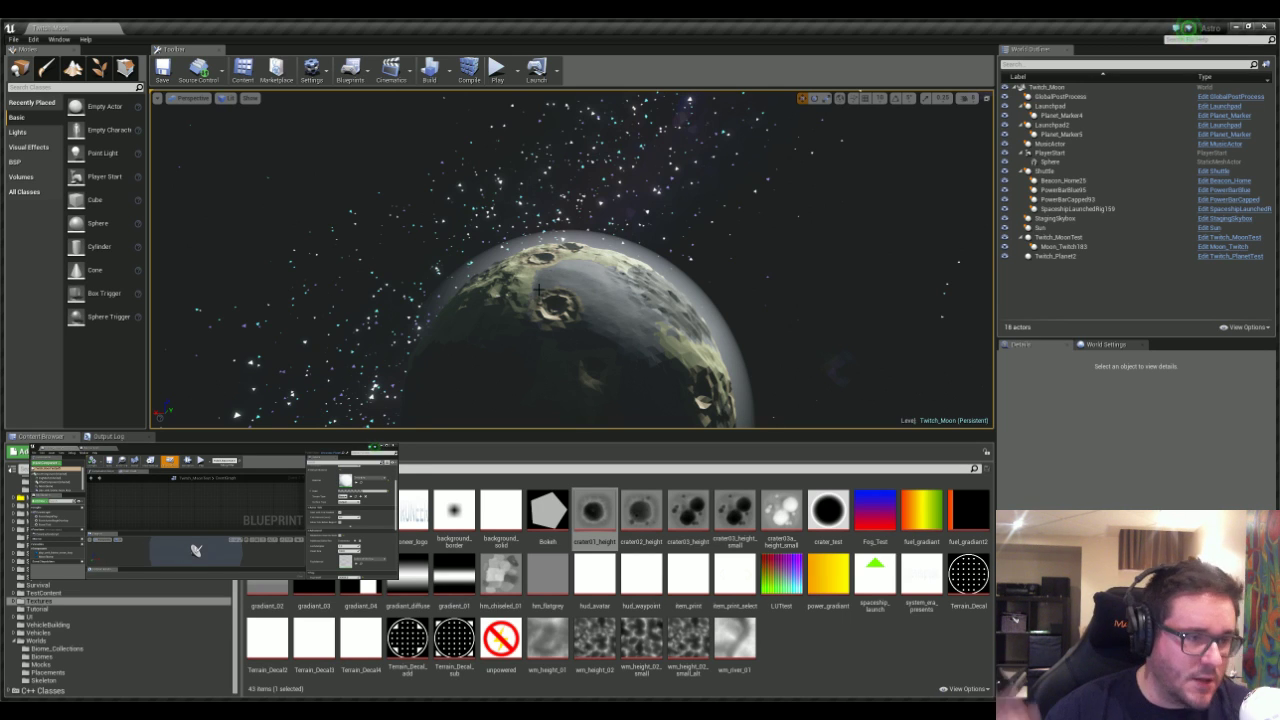
right_drag(530, 264, 534, 248)
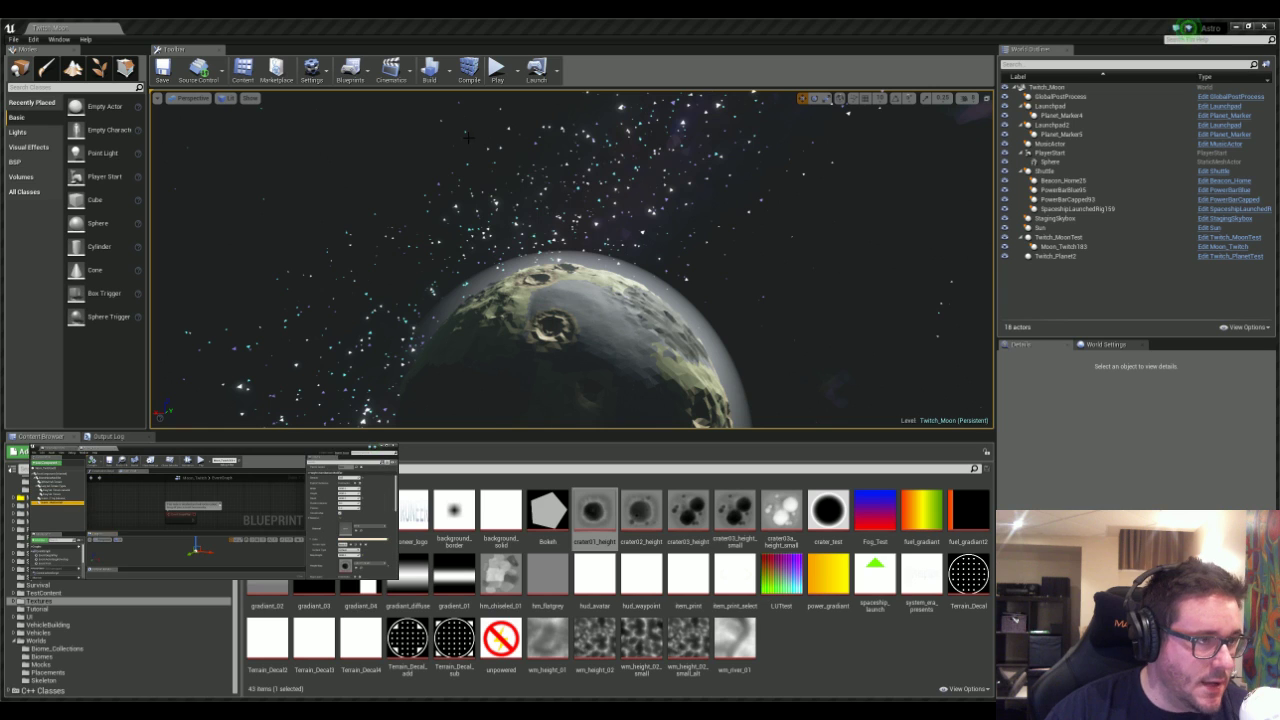
right_drag(572, 260, 527, 138)
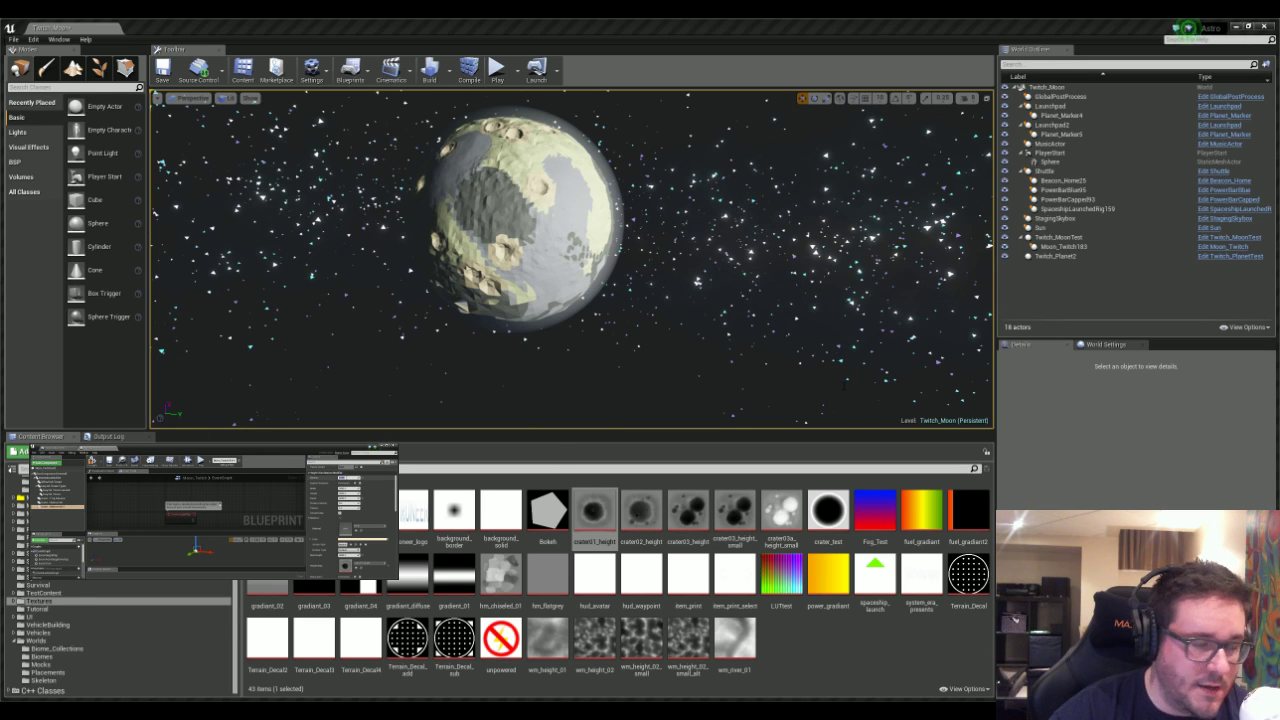
- Select the Twitch_MoonTest actor, rebuild its terrain, and check another side of the moon
click(1060, 239)
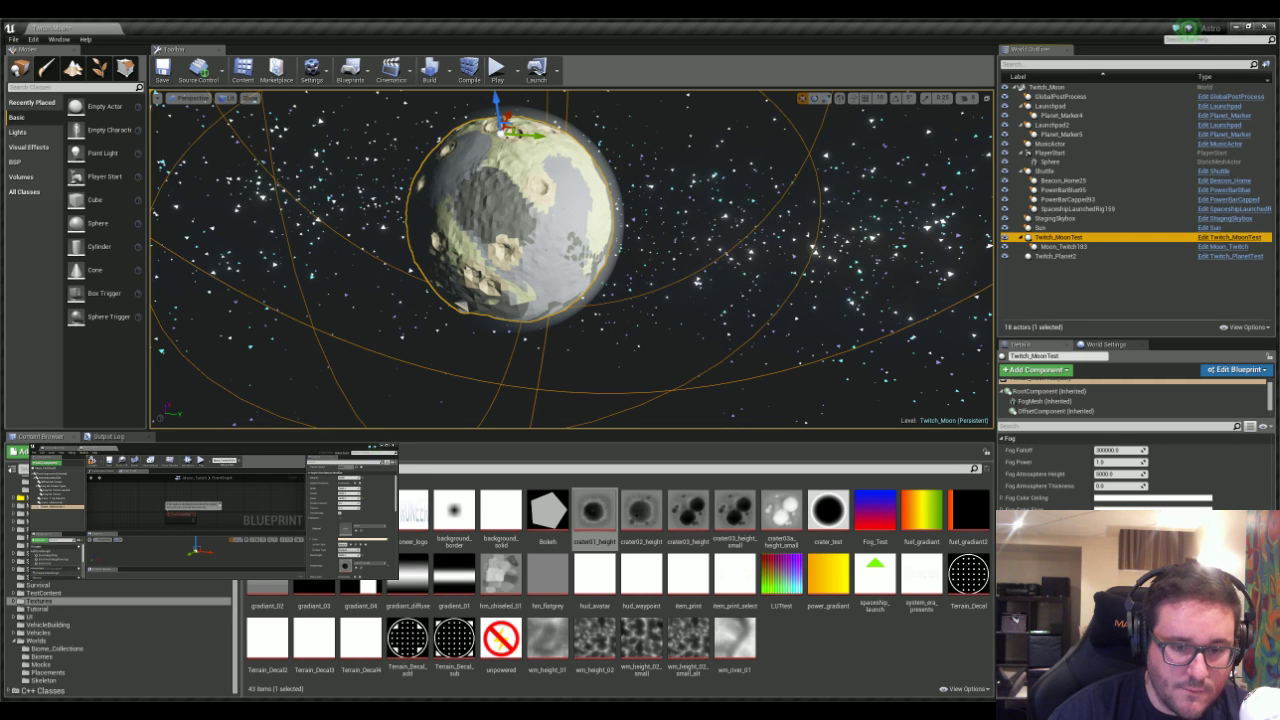
scroll(1108, 490, down, 15)
click(1102, 503)
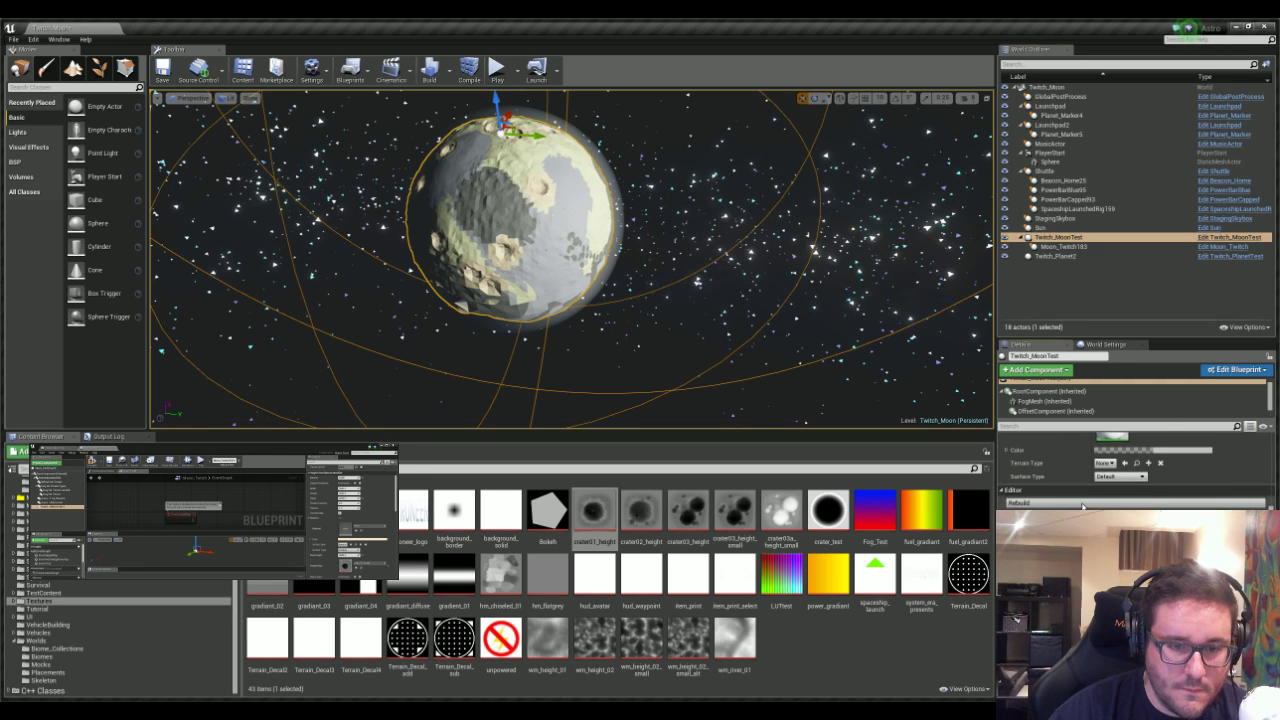
alt+drag(533, 232, 465, 236)
key(a)
right_drag(440, 389, 440, 389)
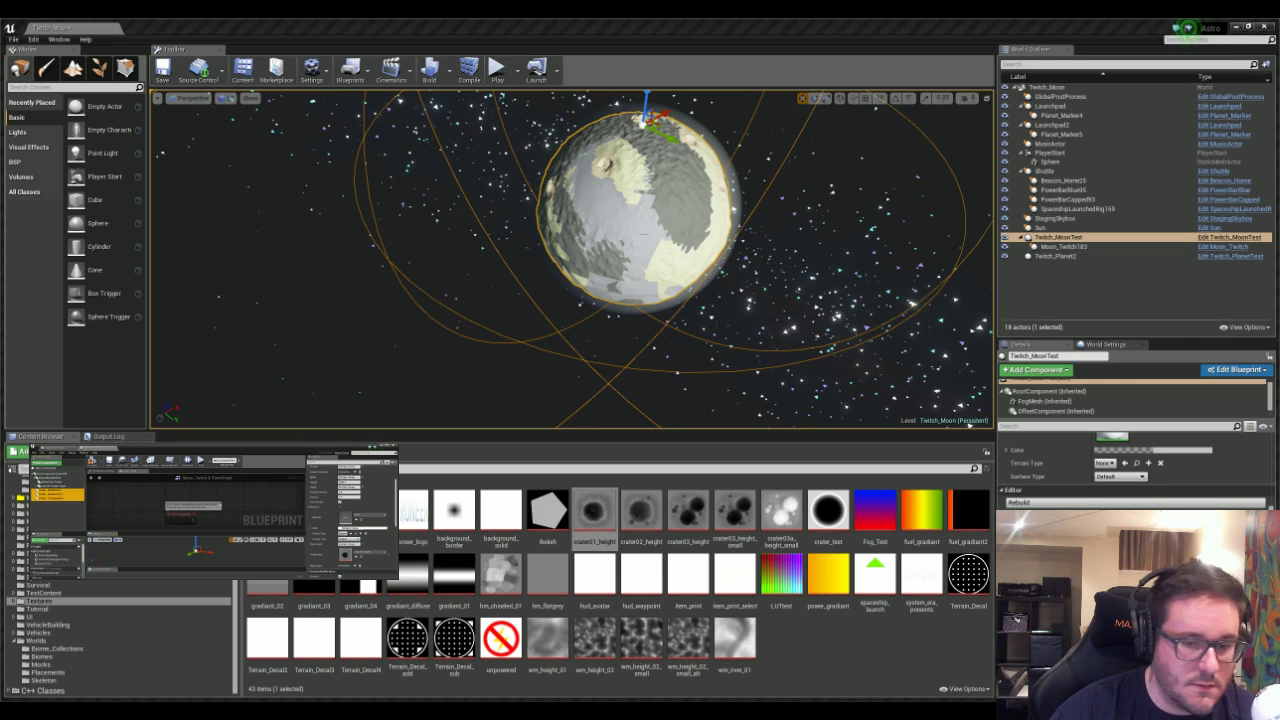
- Rebuild the moon's terrain again and inspect the cratered side around the dark grey region
click(1040, 503)
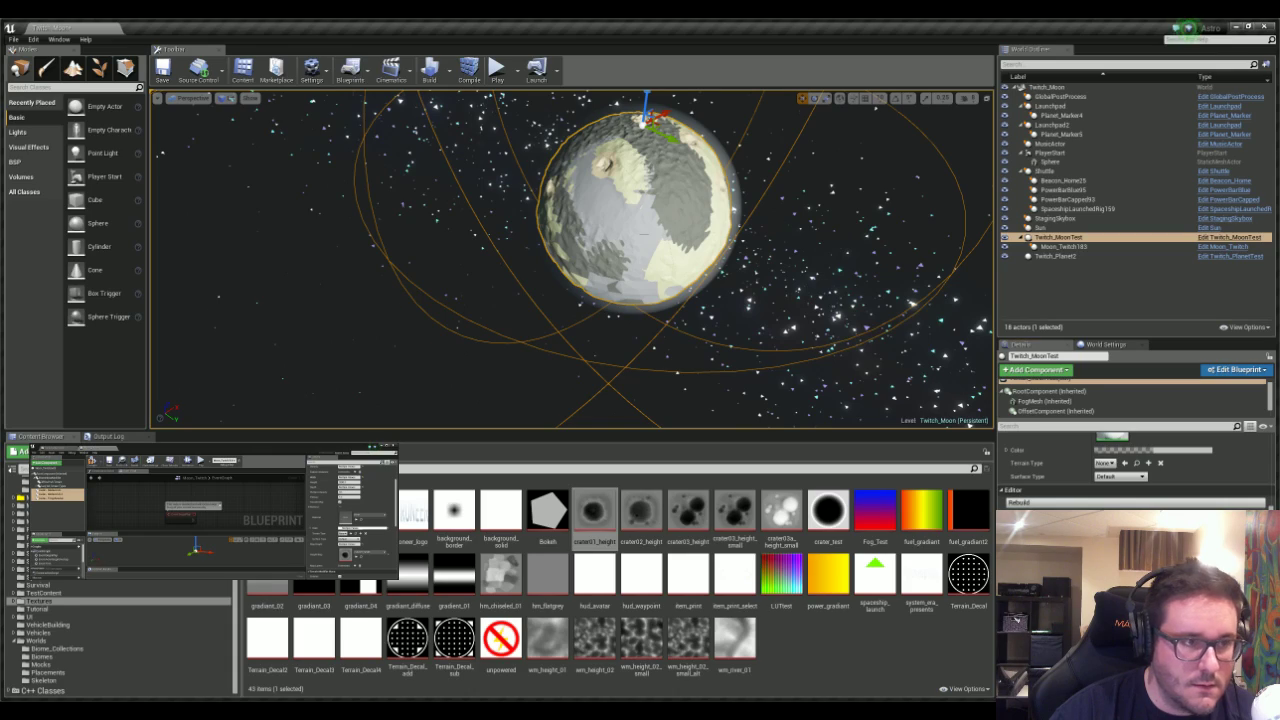
right_drag(860, 310, 940, 296)
right_drag(572, 258, 687, 208)
double_click(689, 233)
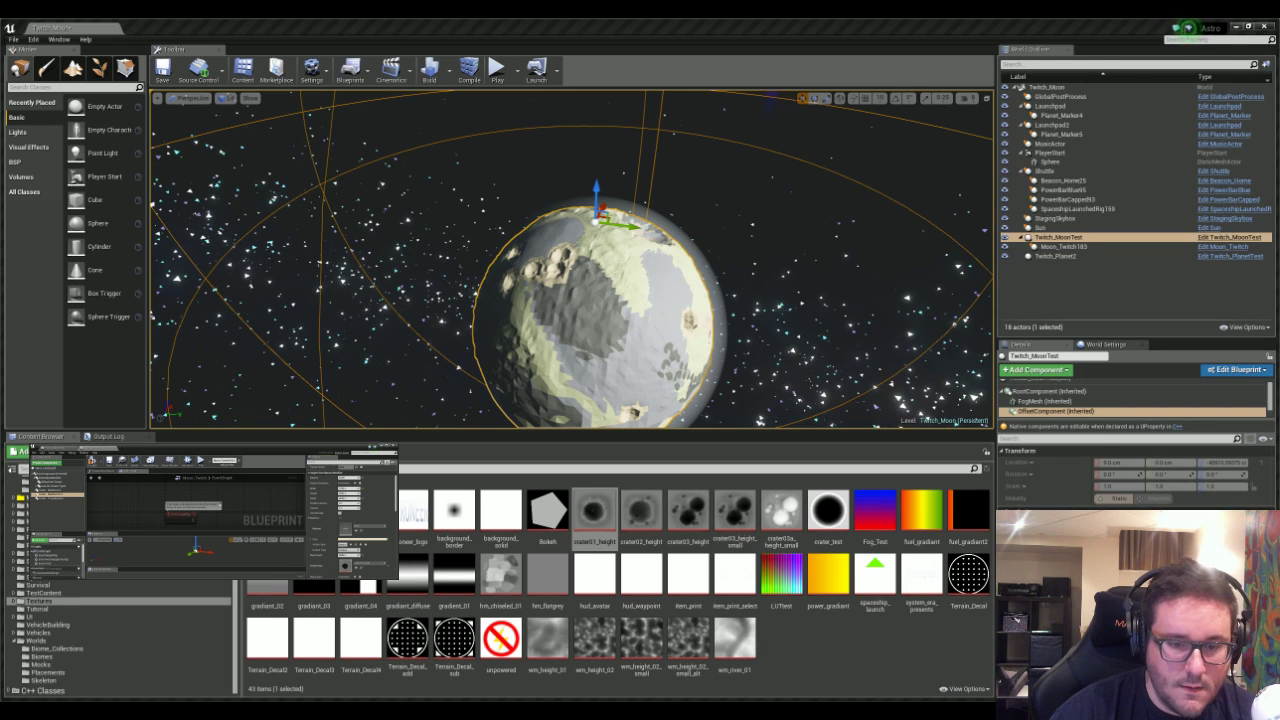
- Reselect the Twitch_MoonTest actor as a whole instead of its OffsetComponent
click(1055, 256)
click(1062, 238)
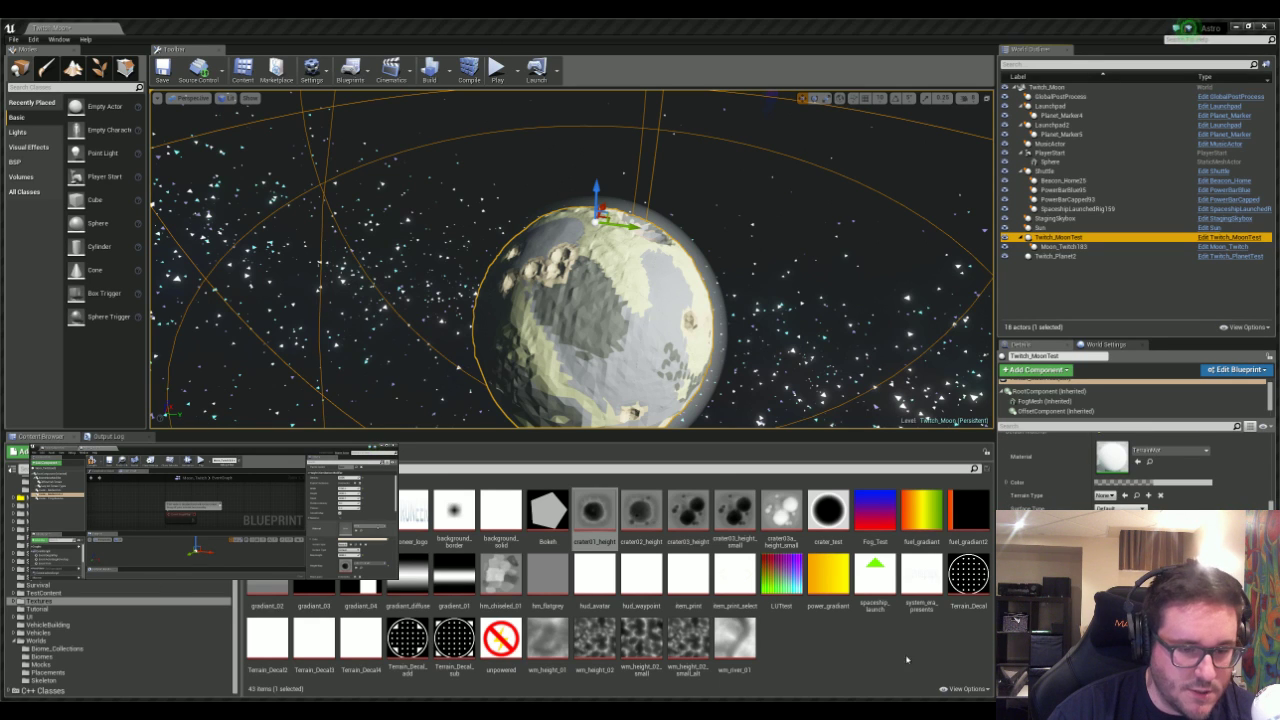
click(907, 694)
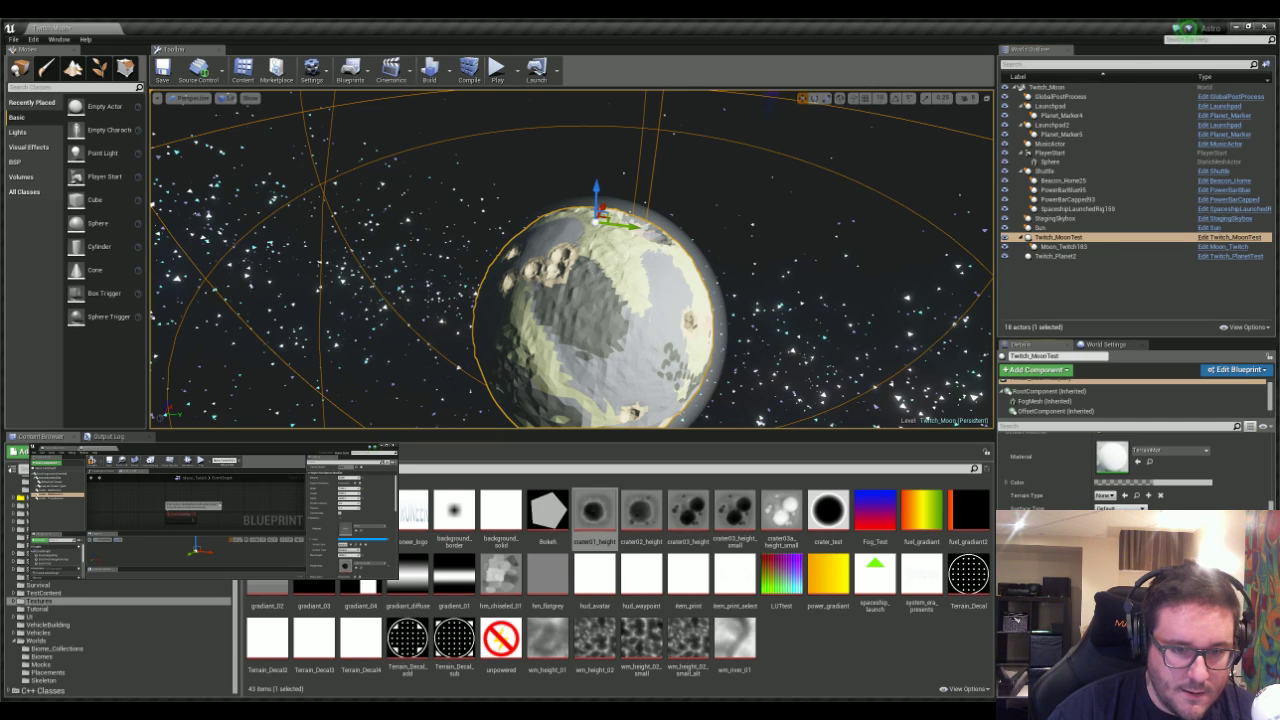
- Inspect the crater distribution on the moon, then move in close to the craters near its launch pad
right_drag(600, 240, 530, 190)
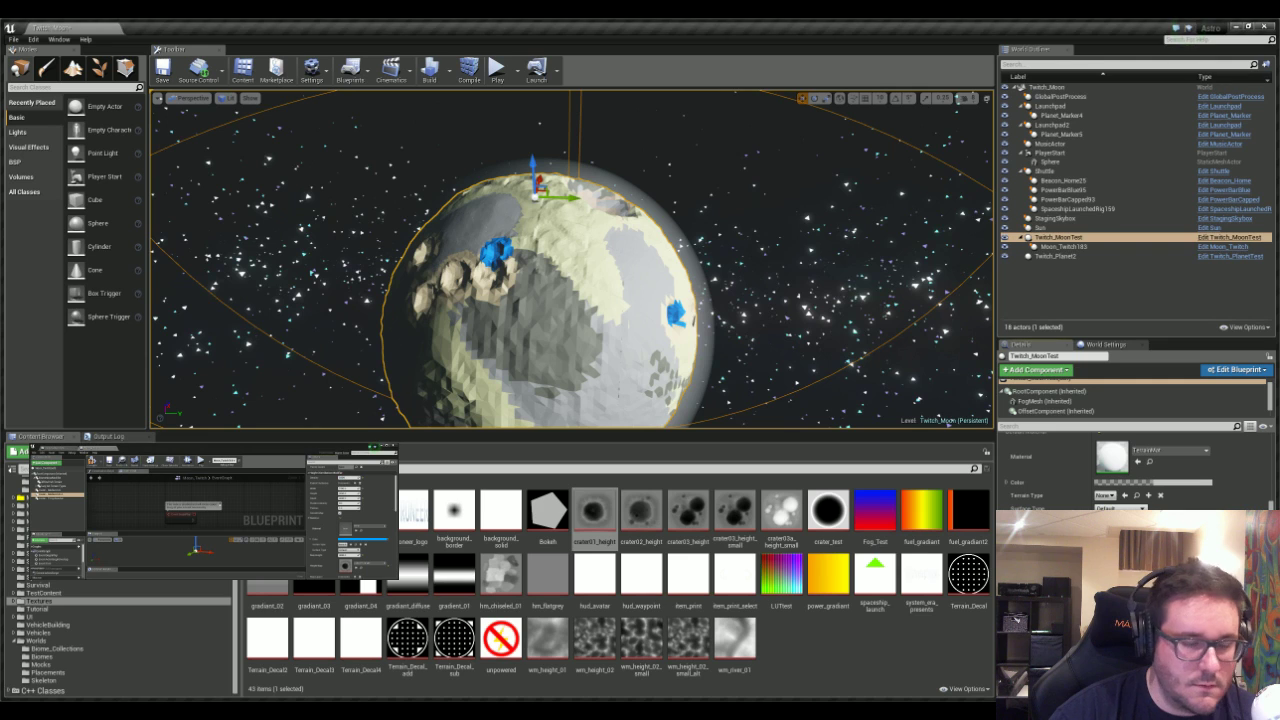
right_drag(645, 381, 646, 376)
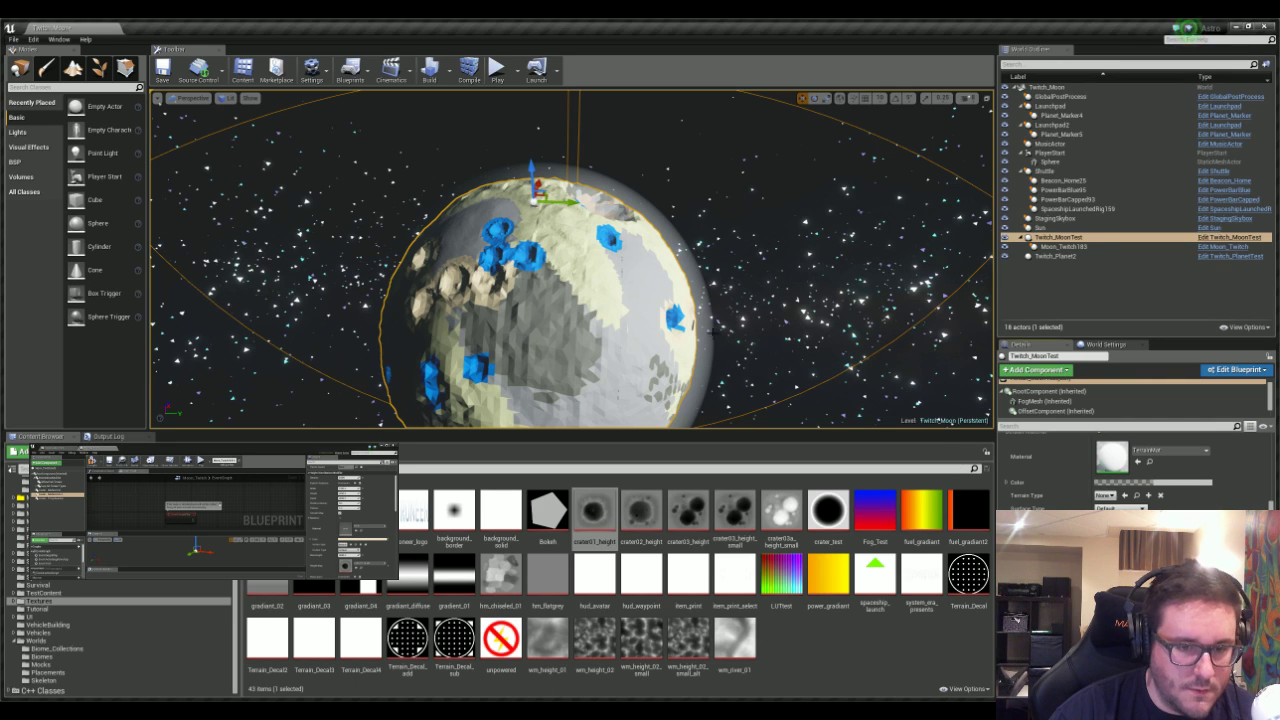
right_drag(697, 319, 630, 333)
key(w)
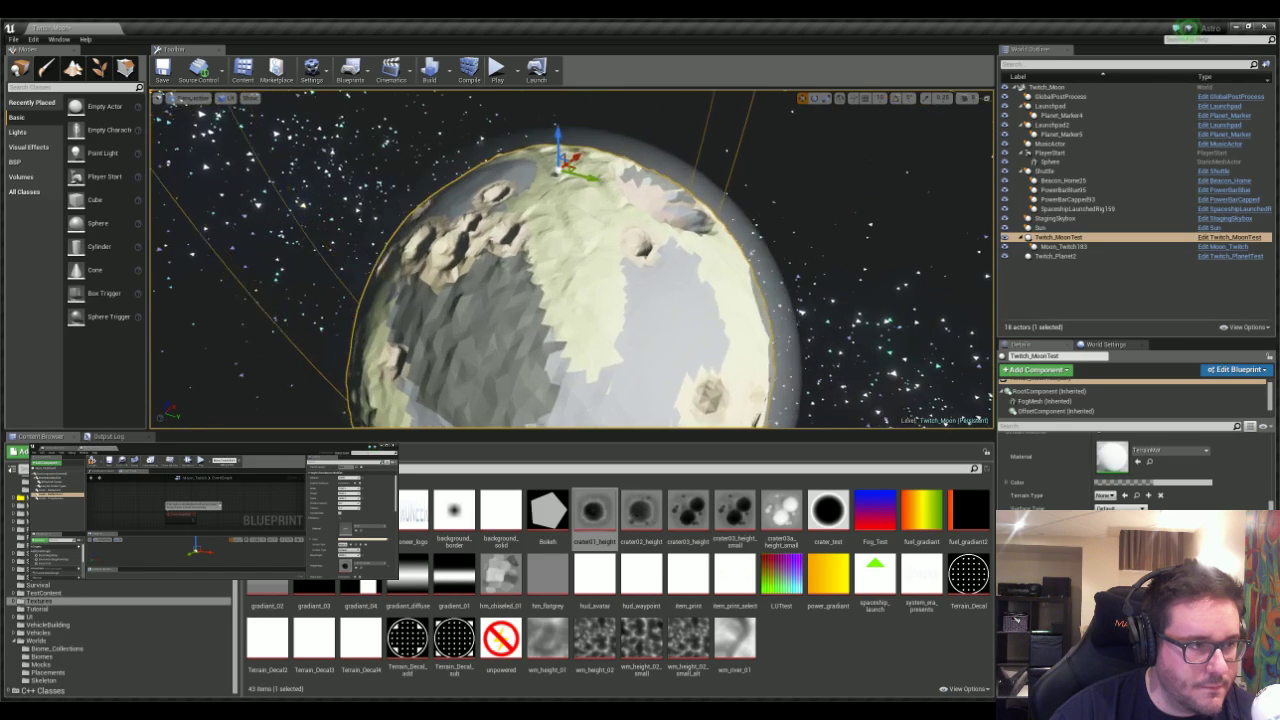
right_drag(650, 291, 646, 274)
key(w)
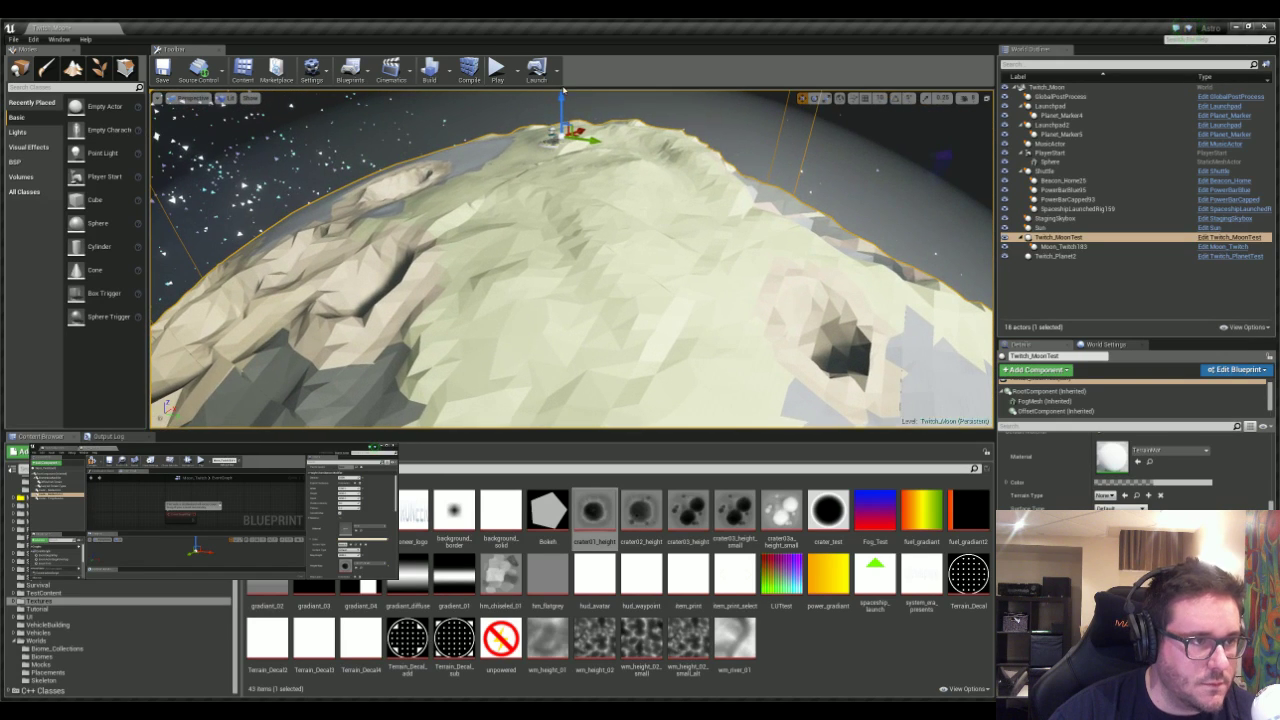
- Play-test the moon full screen, walking the astronaut from the launch pad across the green ground to the large crater's rim, and end the session
click(497, 72)
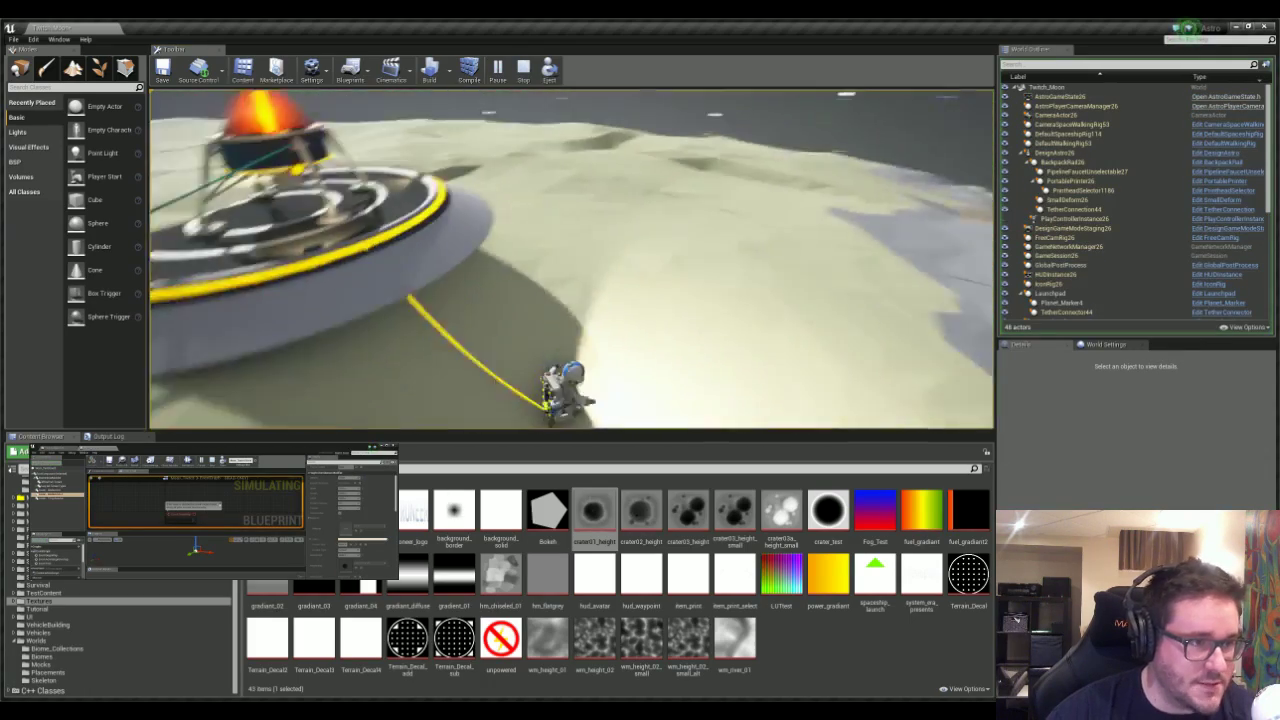
key(F11)
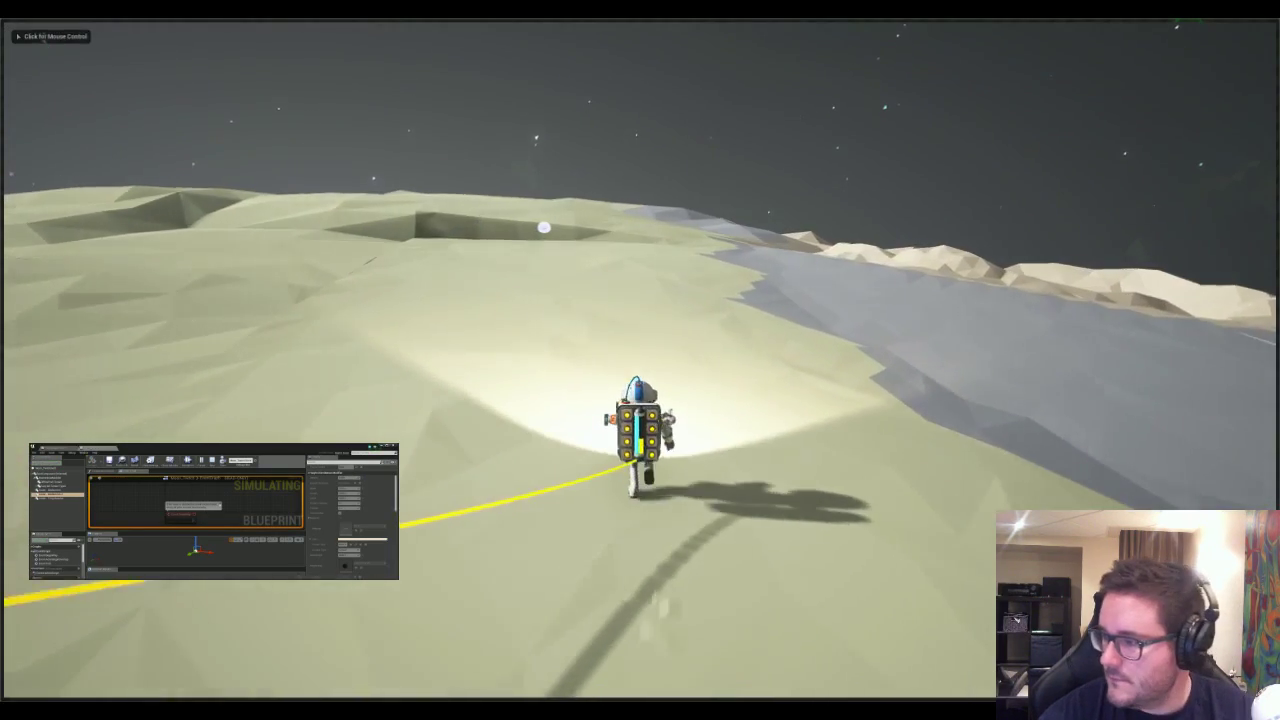
key(w)
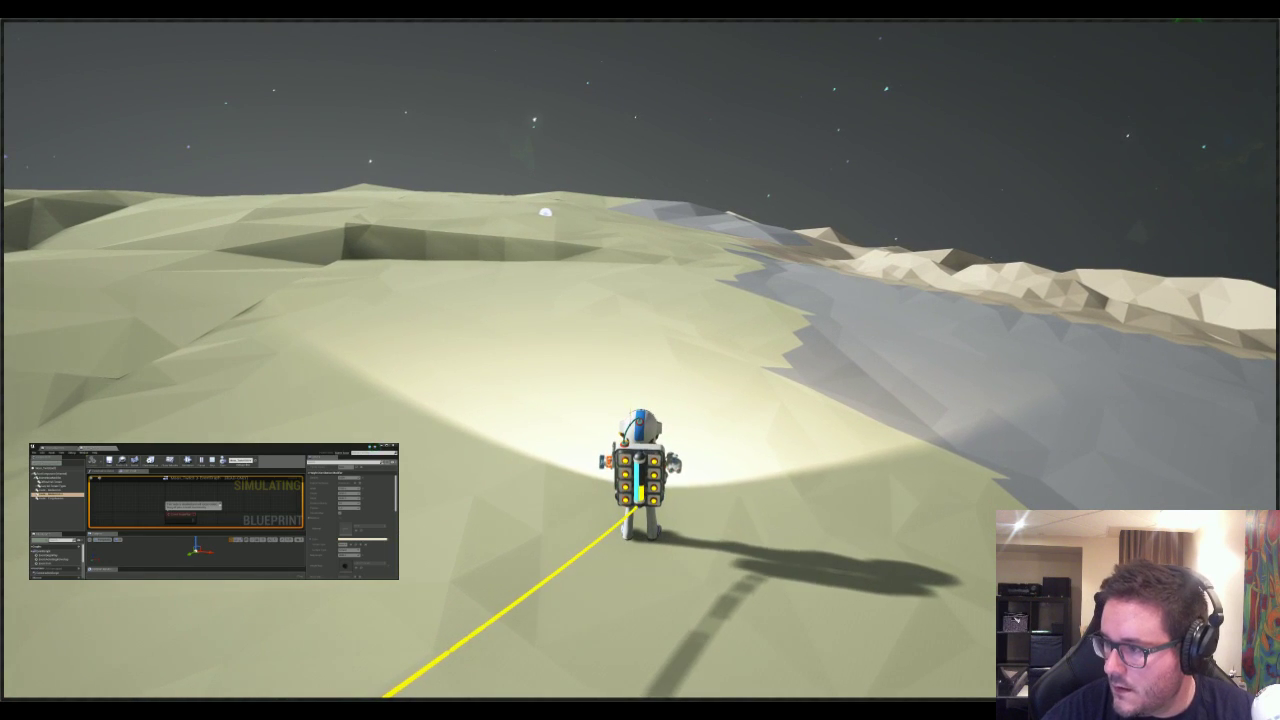
key(w)
click(640, 360)
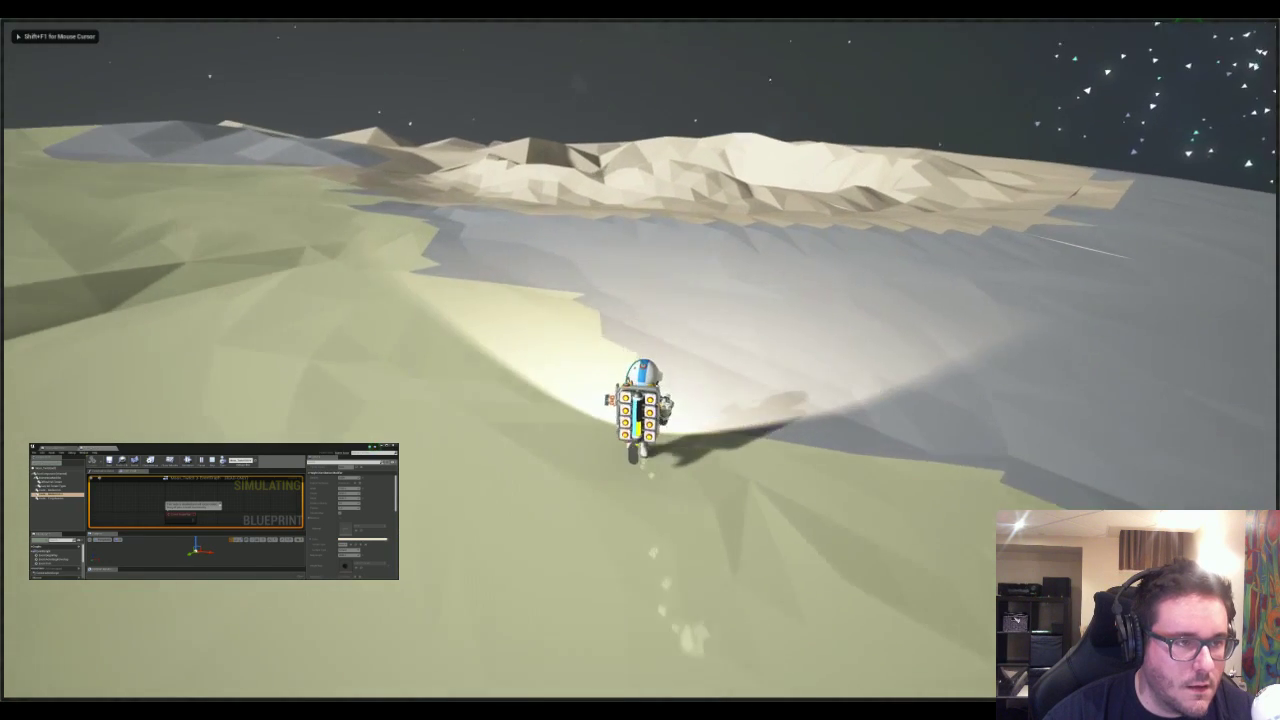
key(d)
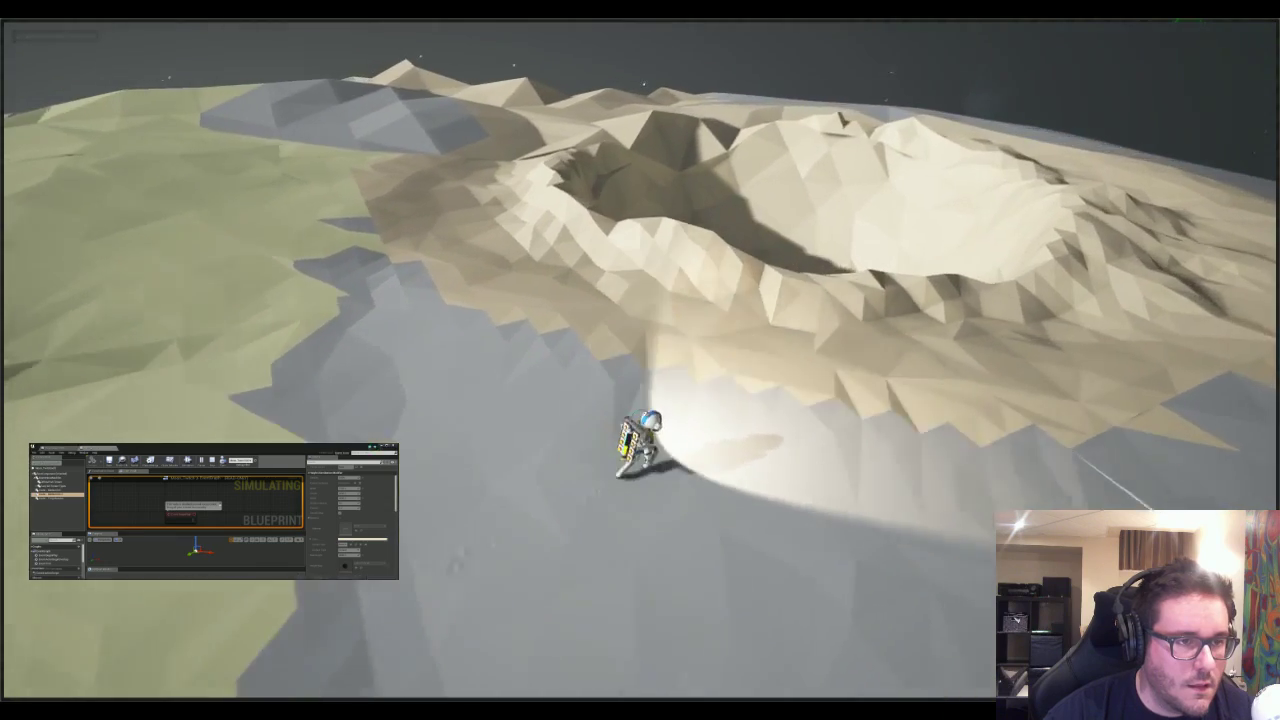
key(space)
key(shift+F1)
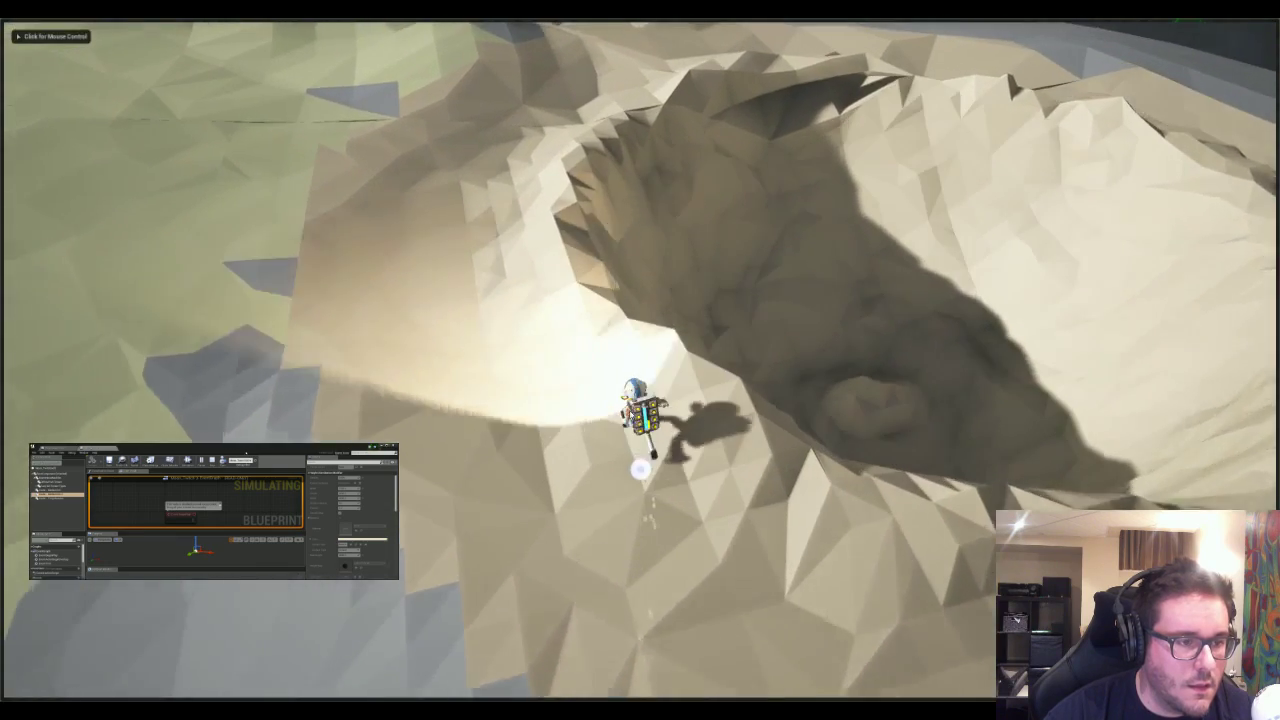
click(640, 360)
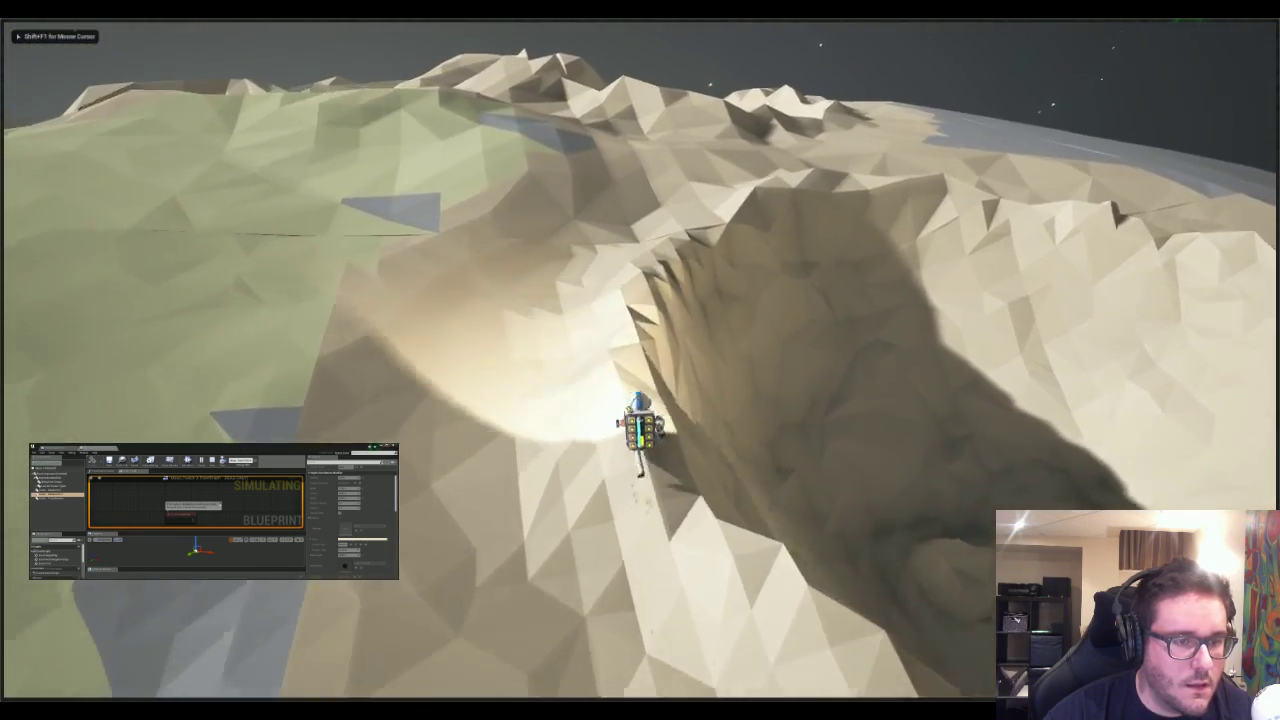
key(d)
key(w)
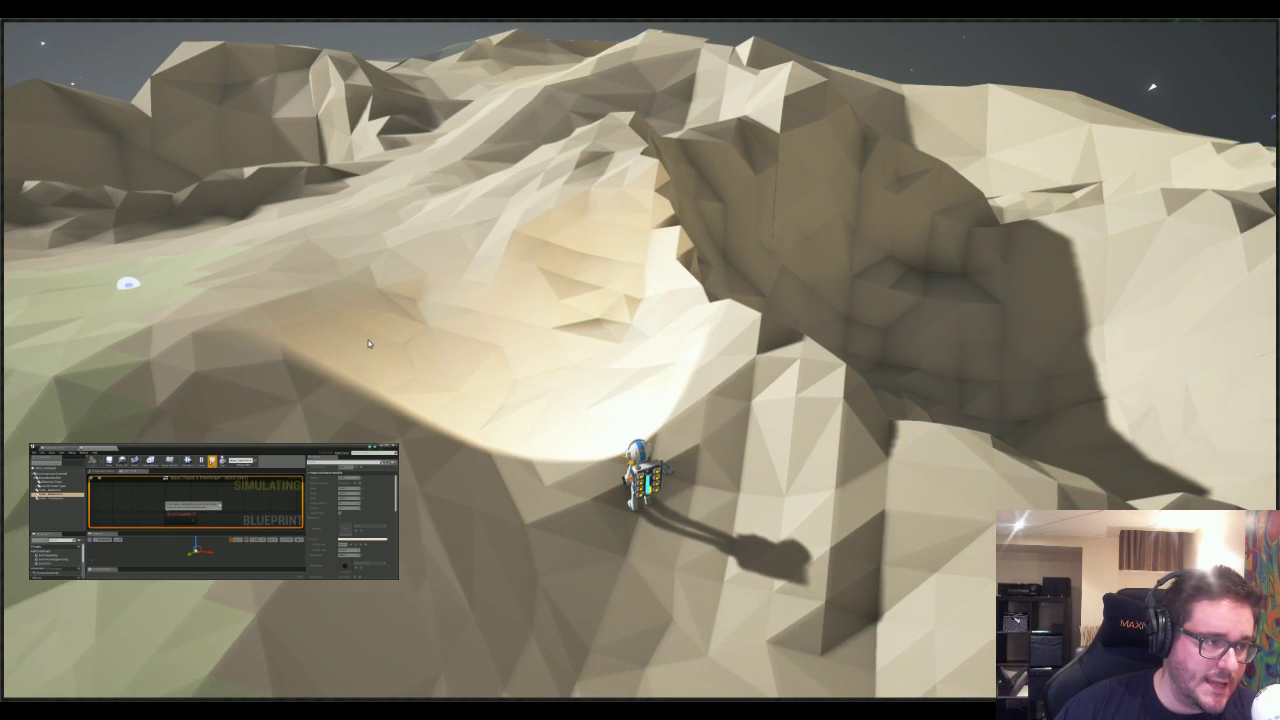
key(Escape)
- Examine the whole moon from a distance, checking its craters and colour patches on several sides
scroll(409, 316, down, 10)
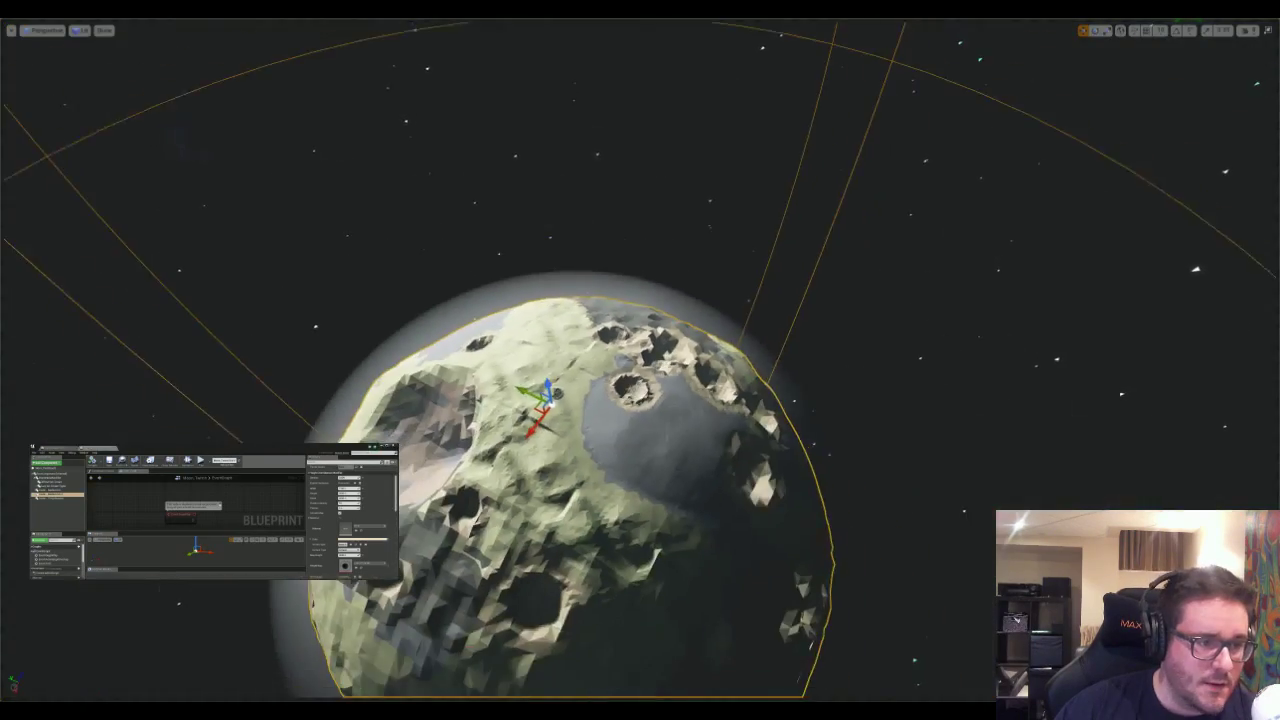
mouse_move(409, 316)
right_down()
mouse_move(405, 352)
mouse_move(335, 366)
mouse_move(412, 352)
mouse_move(378, 360)
mouse_move(388, 330)
mouse_move(421, 338)
right_up()
scroll(478, 278, down, 4)
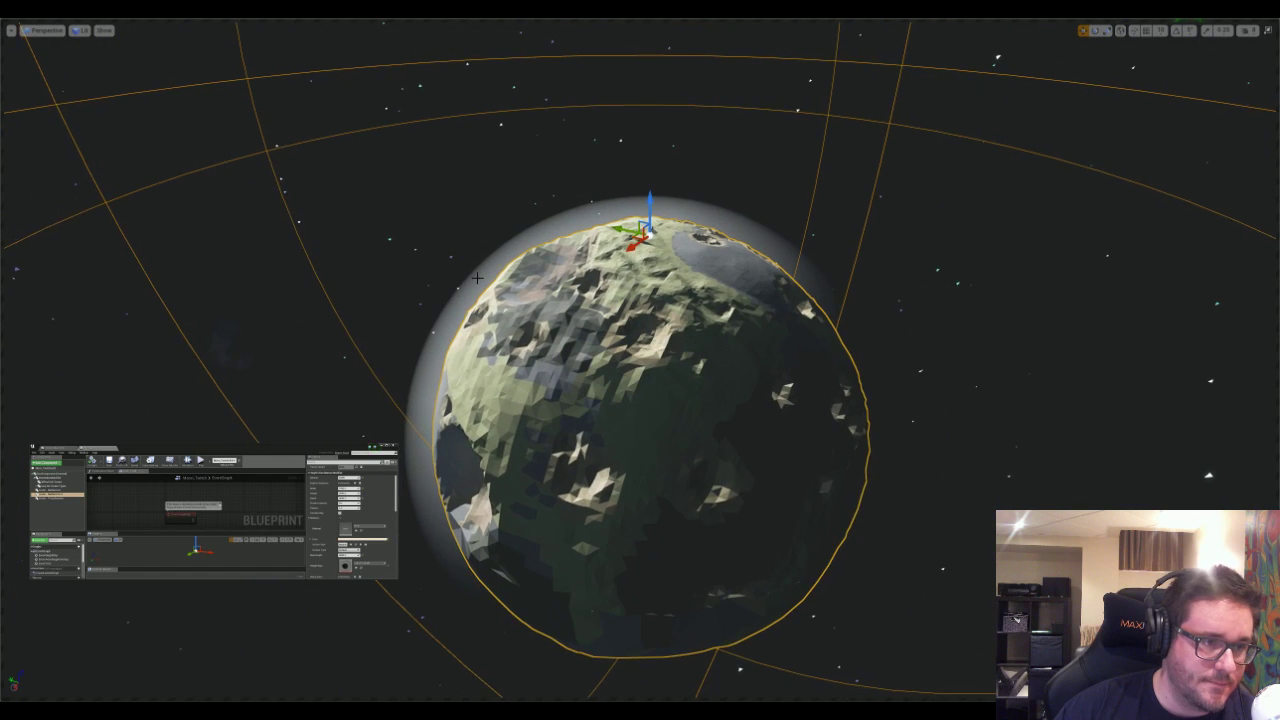
right_drag(478, 278, 544, 290)
scroll(544, 290, up, 7)
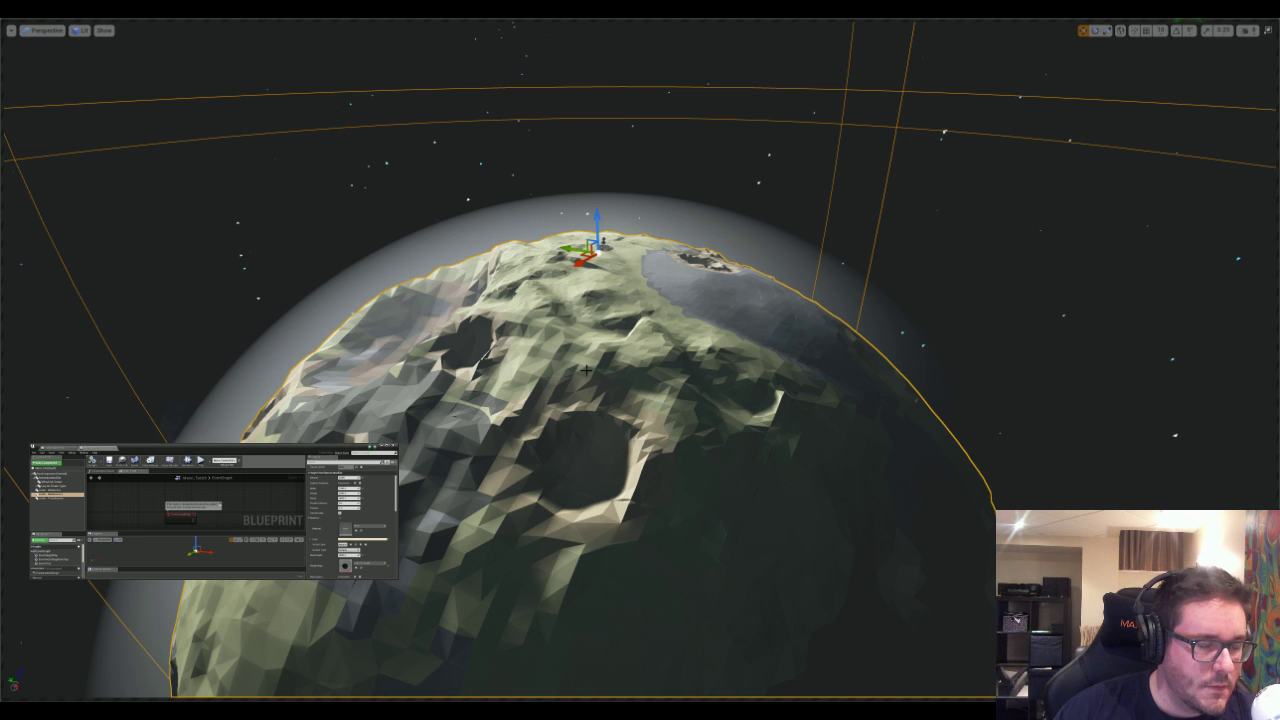
right_drag(586, 370, 469, 542)
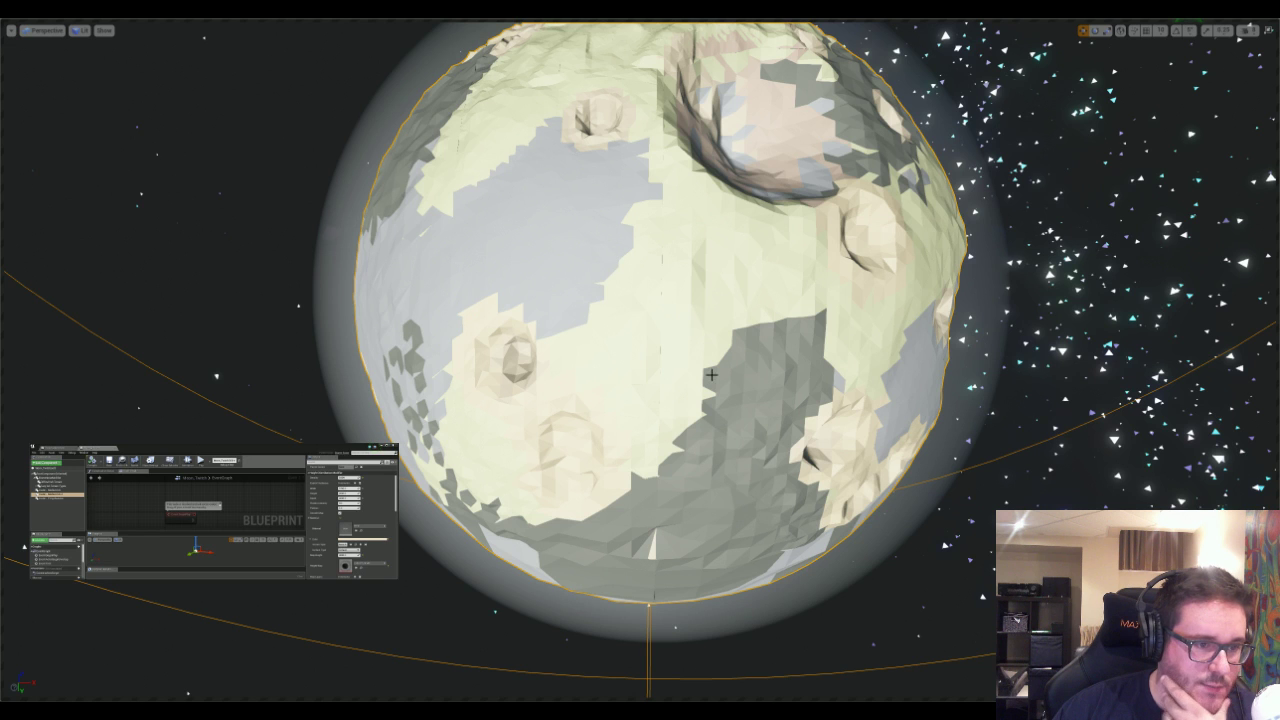
right_drag(669, 215, 688, 299)
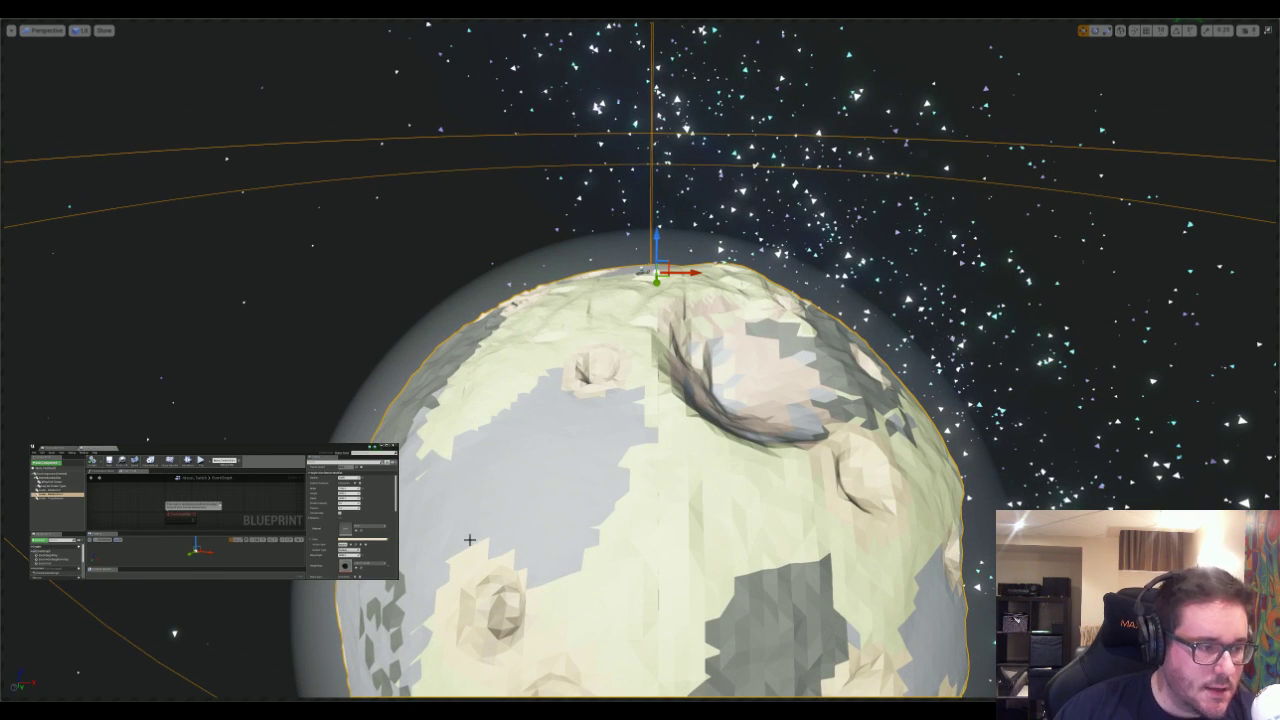
right_drag(536, 290, 536, 292)
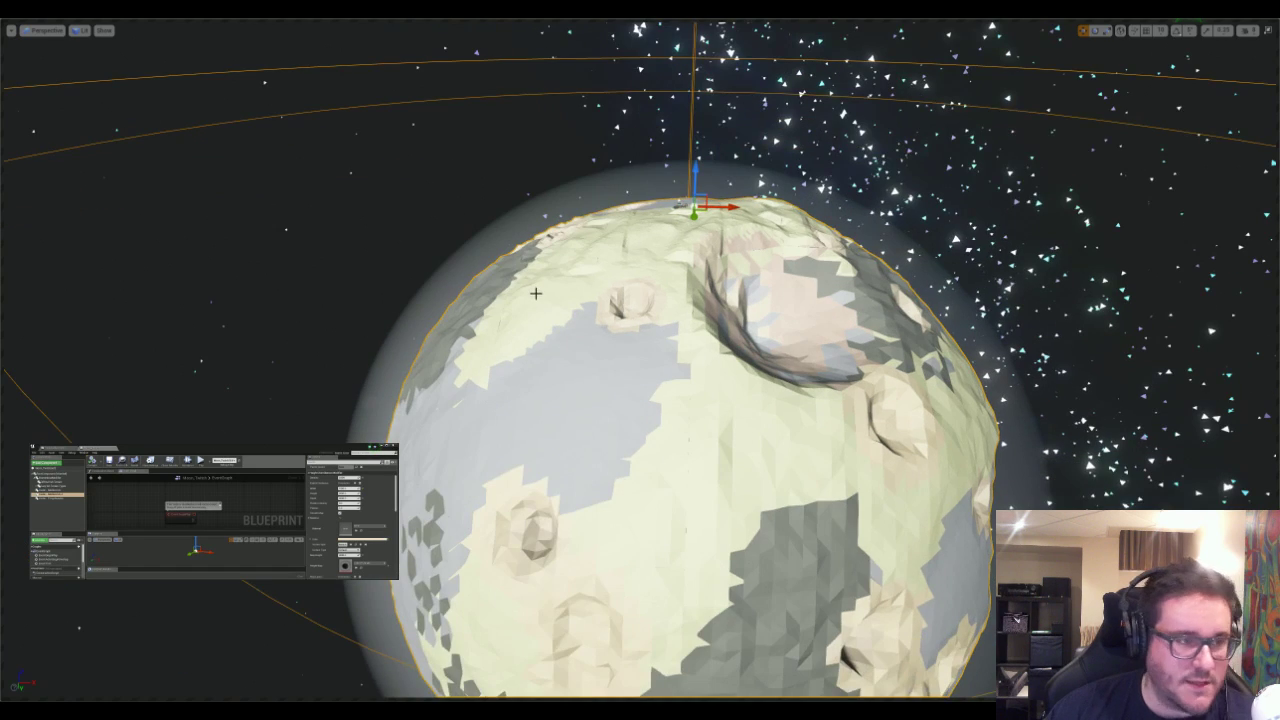
- Leave the full-screen view, run a short walking test beside the launch pad, and stop it
key(F11)
key(alt+s)
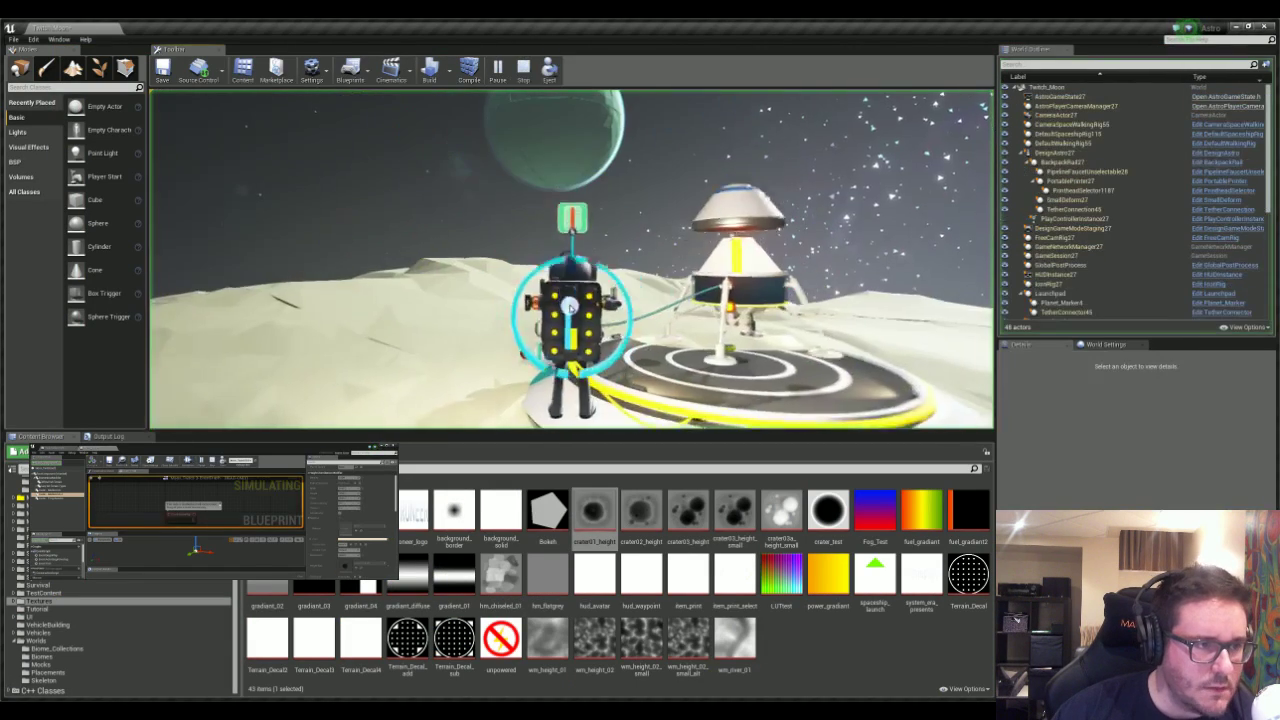
key(w)
right_drag(570, 308, 507, 311)
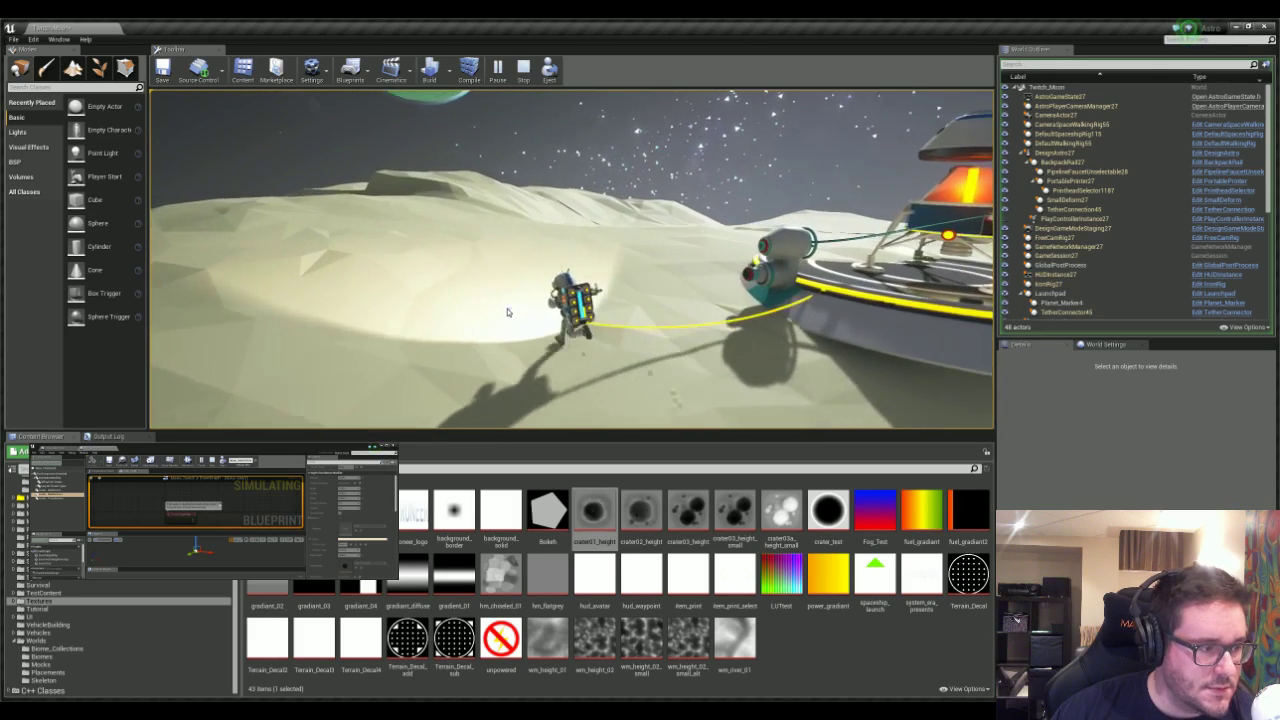
key(Escape)
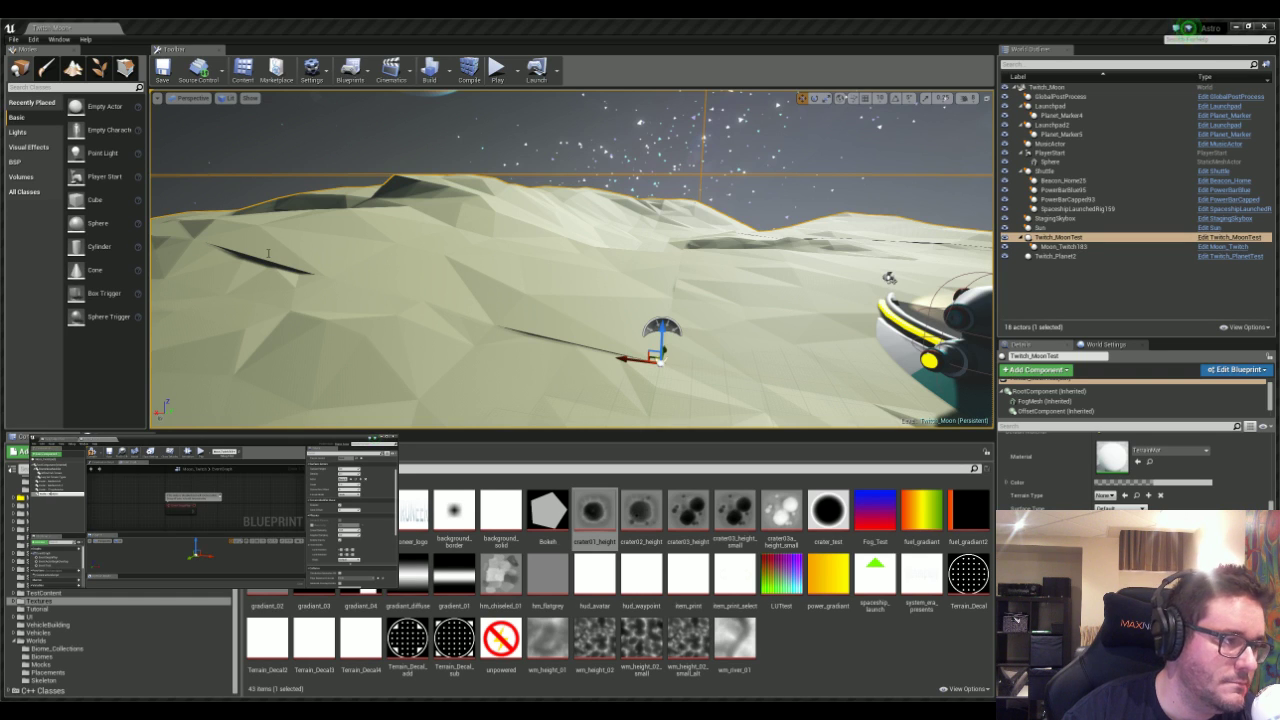
- Enlarge the level viewport, browse to the project's level assets, and open the PAX level
key(Return)
click(109, 452)
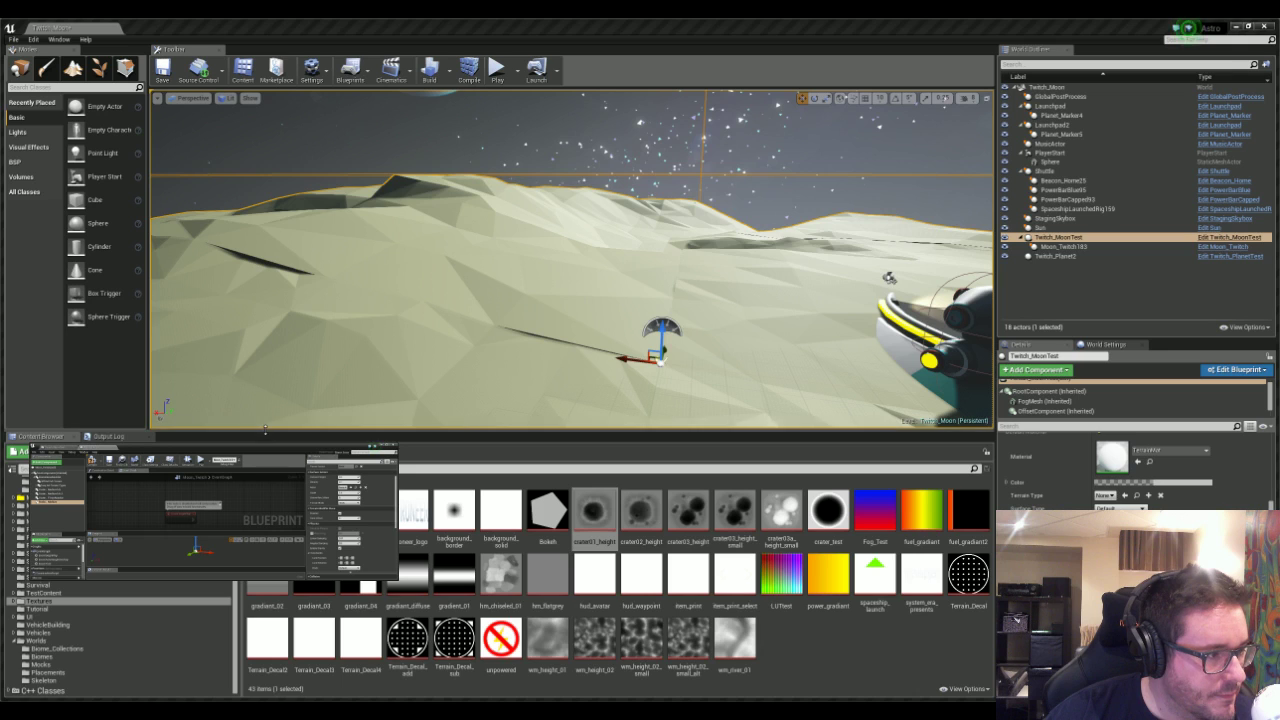
drag(265, 431, 265, 499)
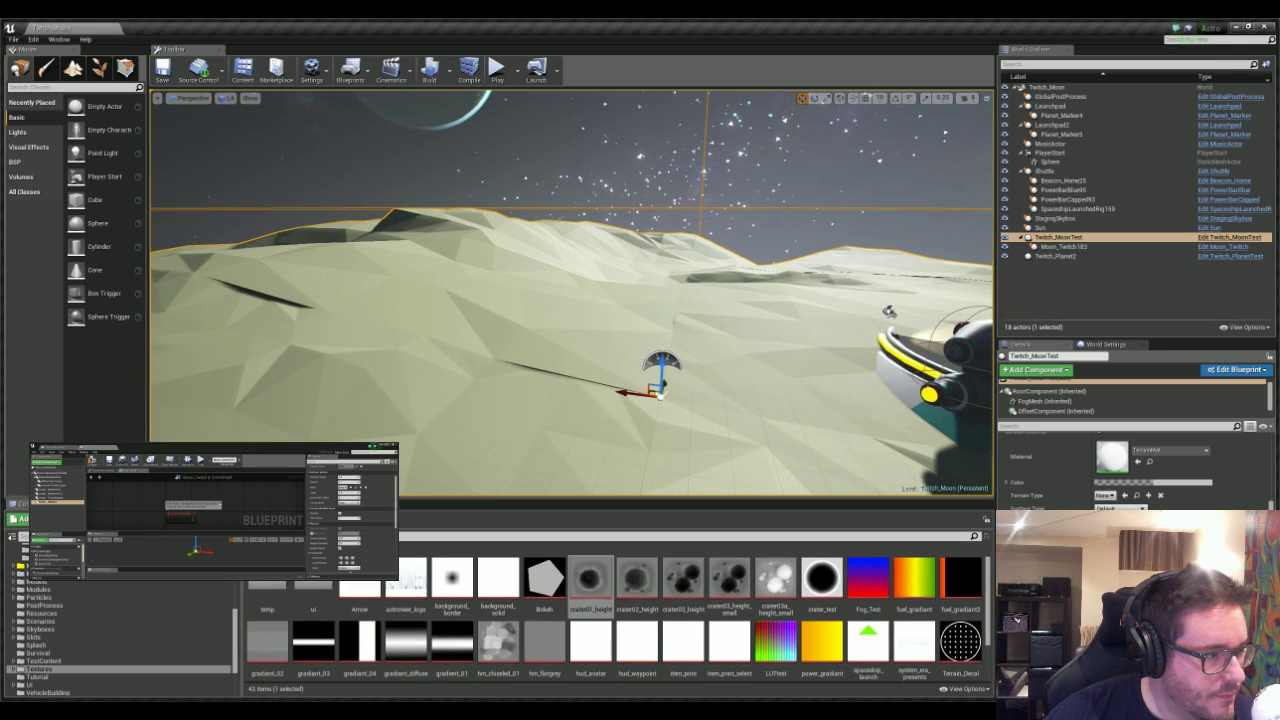
click(45, 582)
scroll(51, 585, up, 2)
click(44, 567)
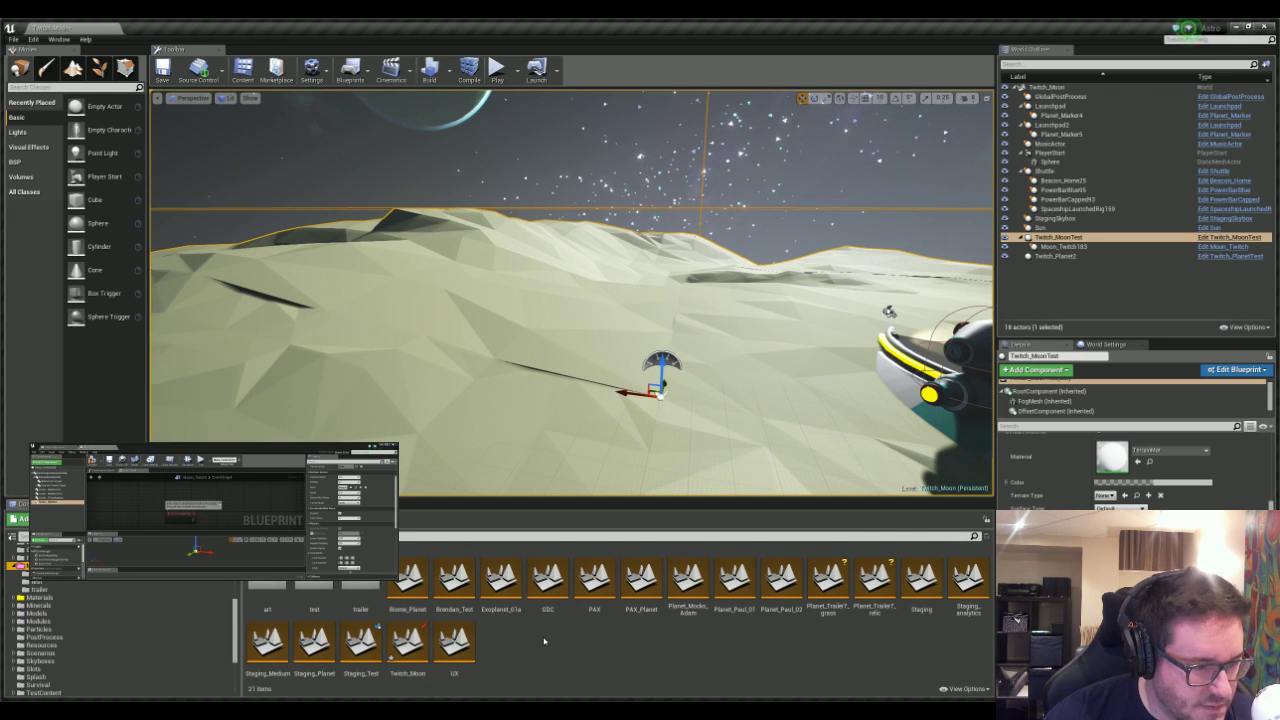
click(610, 580)
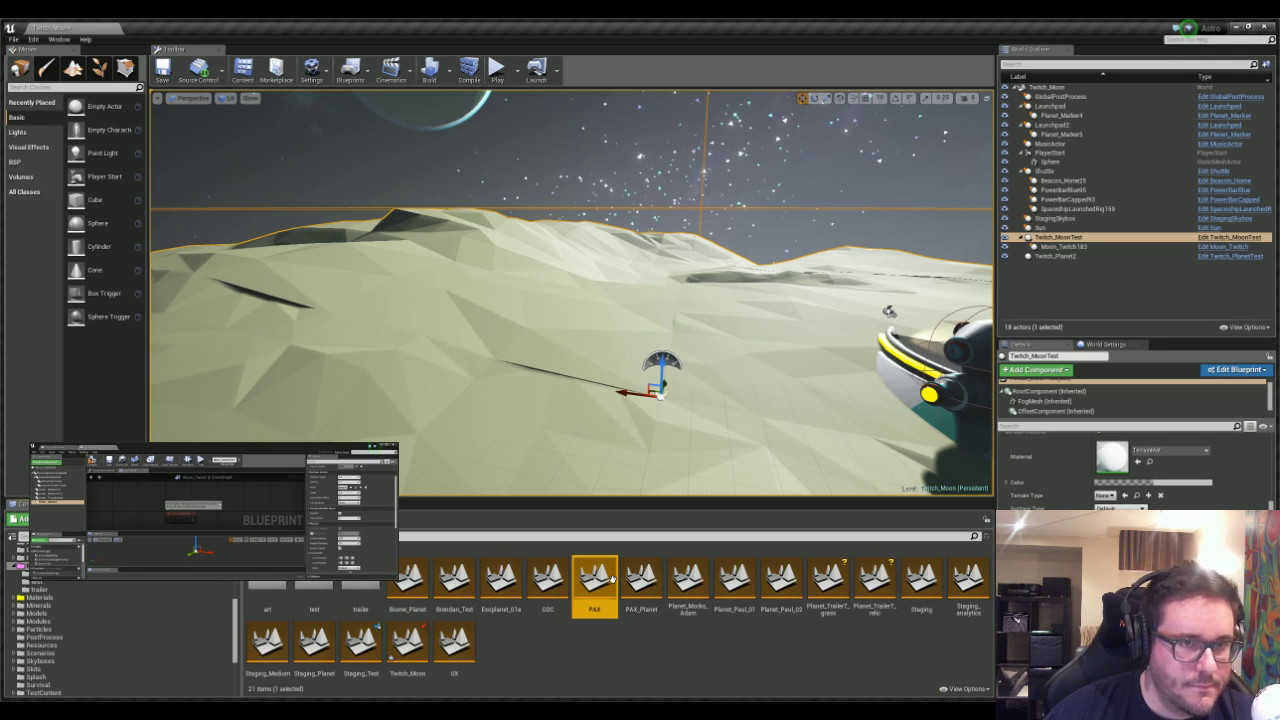
double_click(611, 580)
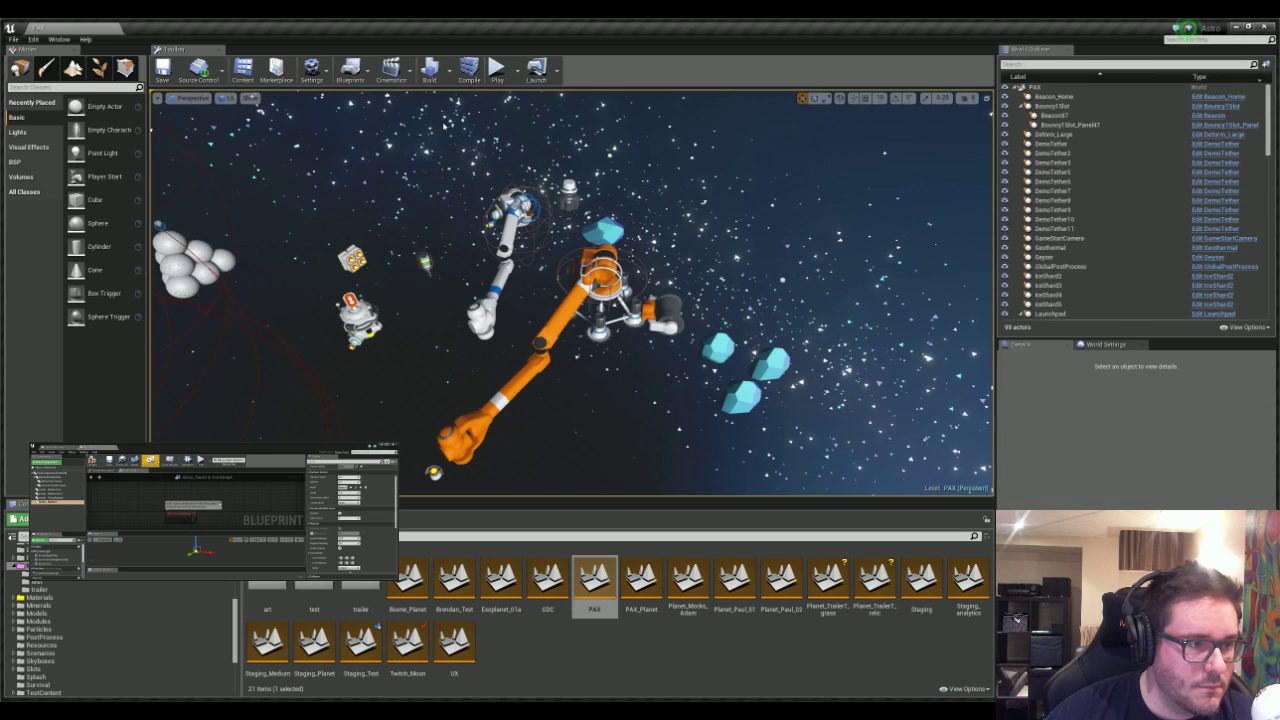
- Play-test the PAX level full screen and walk over its rock-strewn moon to study the terrain
click(496, 76)
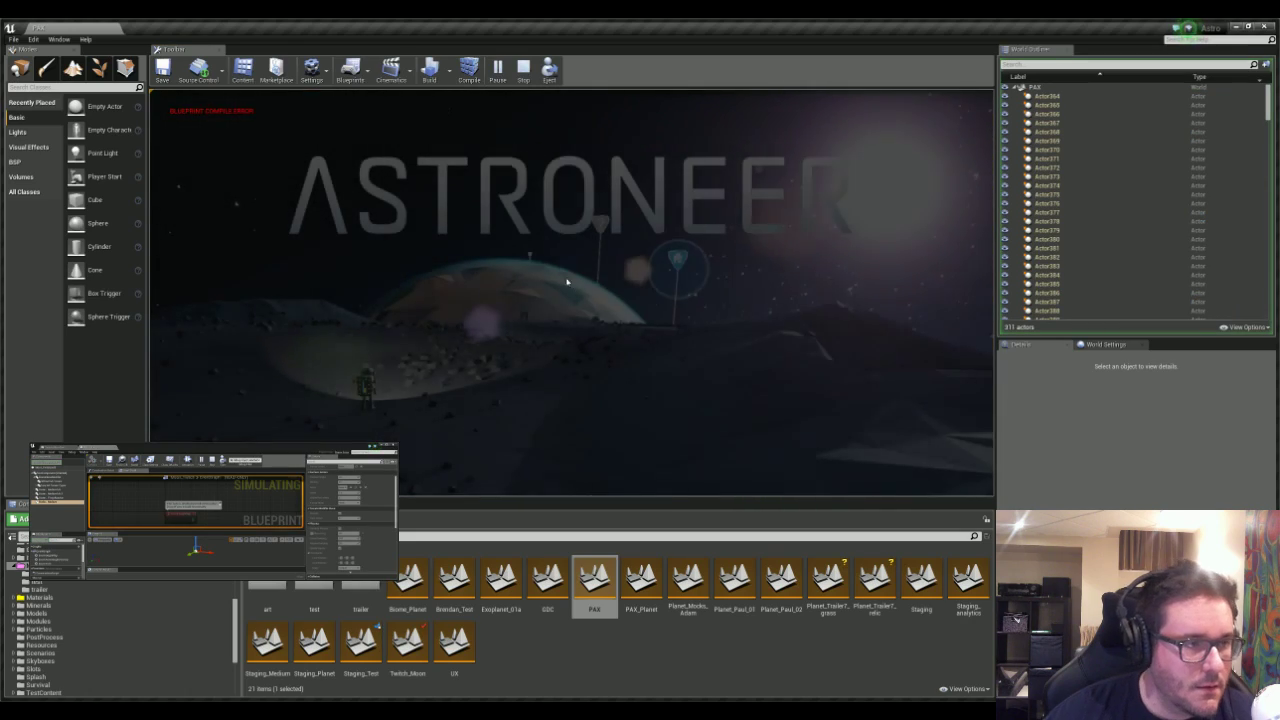
key(F11)
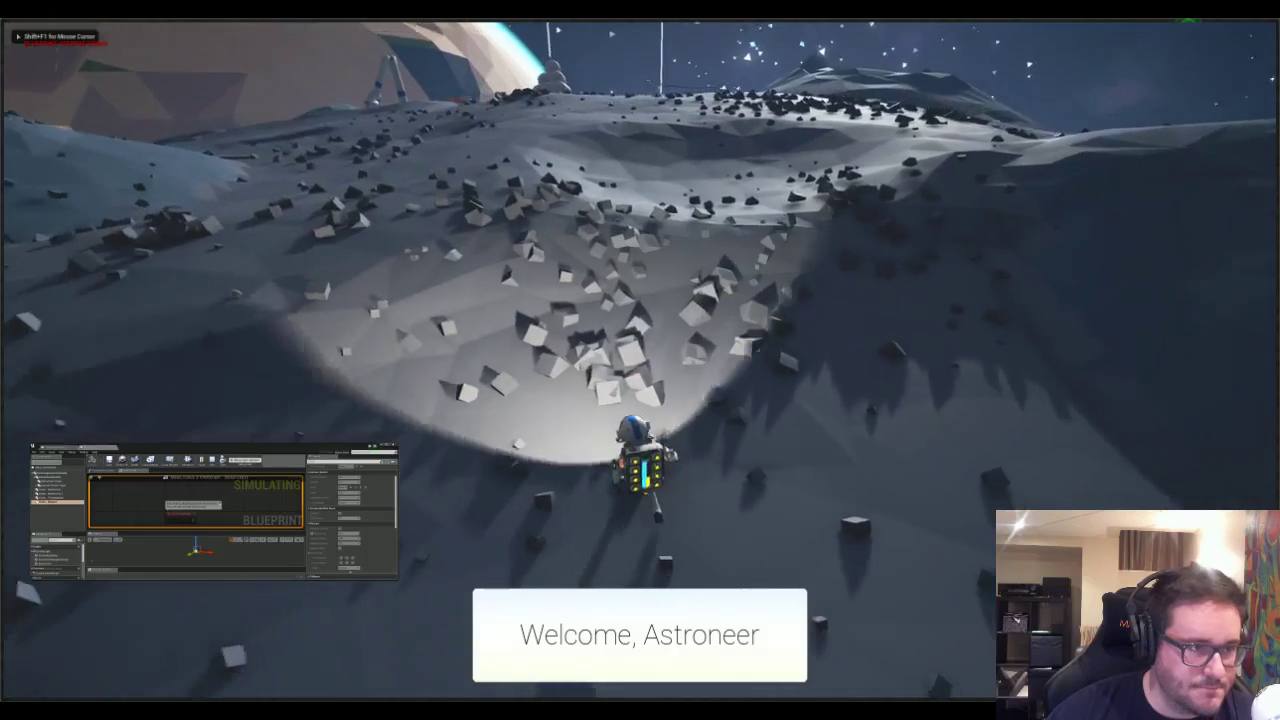
key(shift+F1)
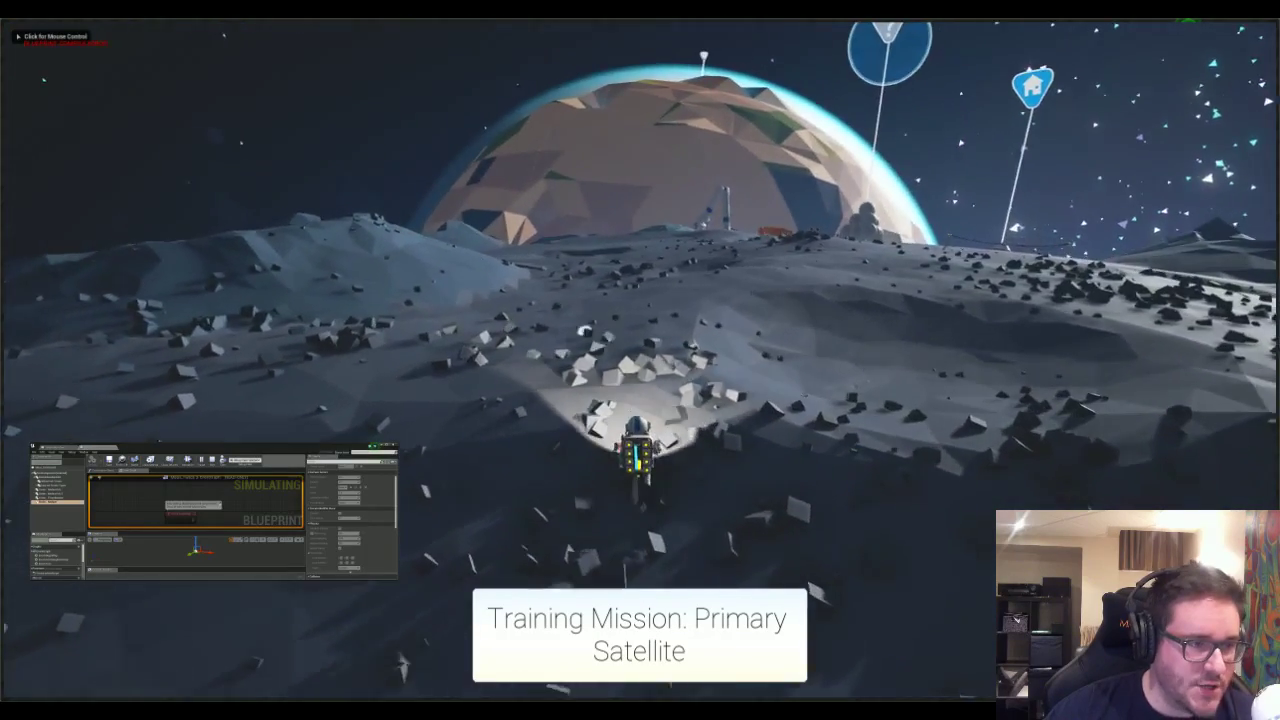
click(494, 305)
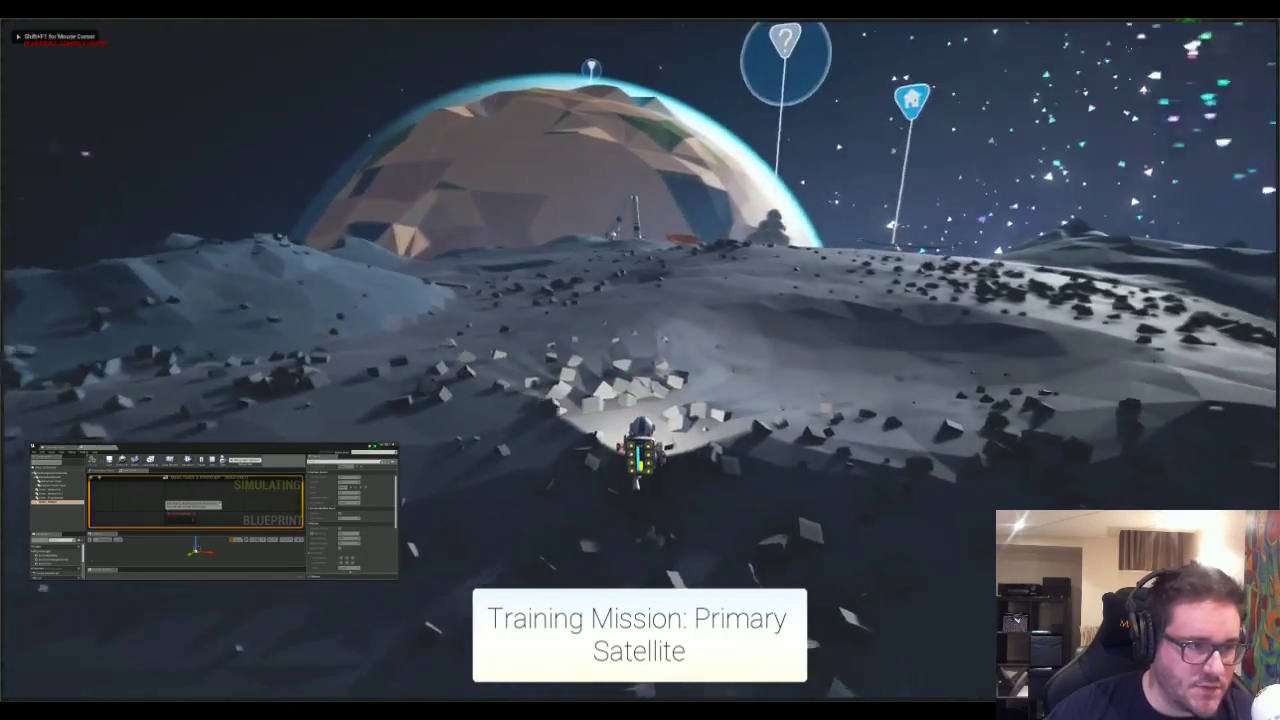
key(shift+F1)
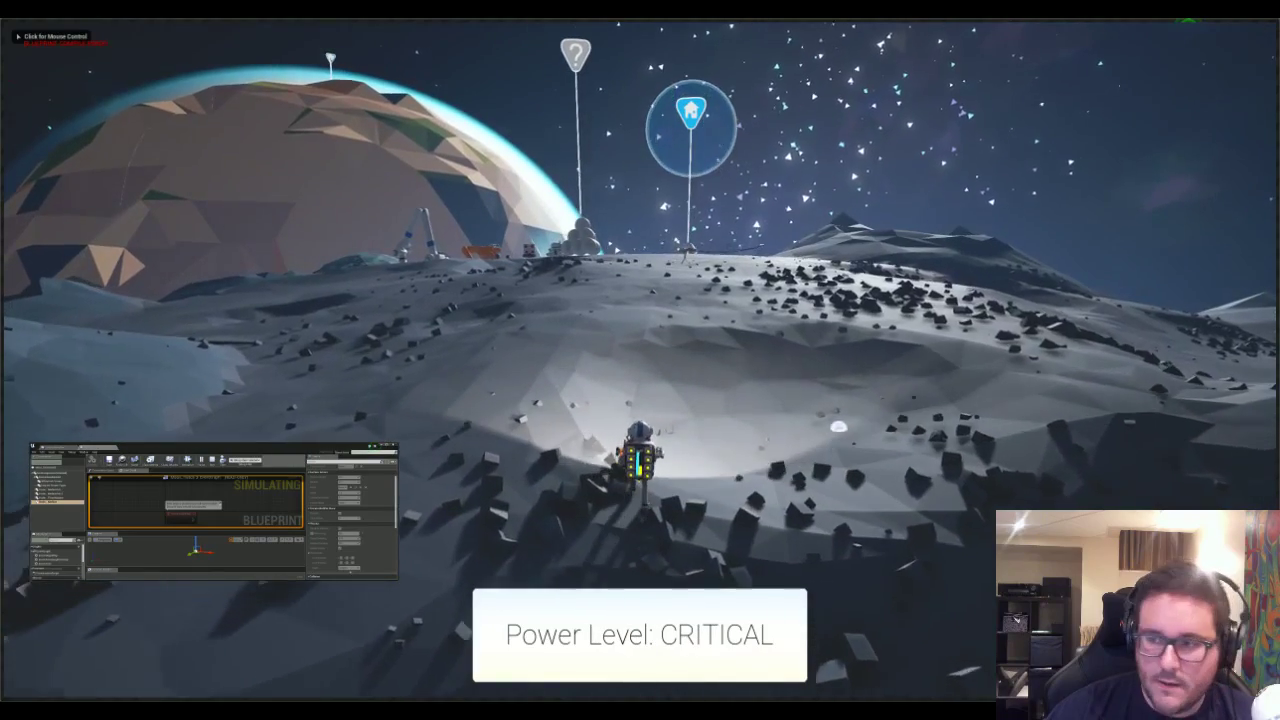
key(w)
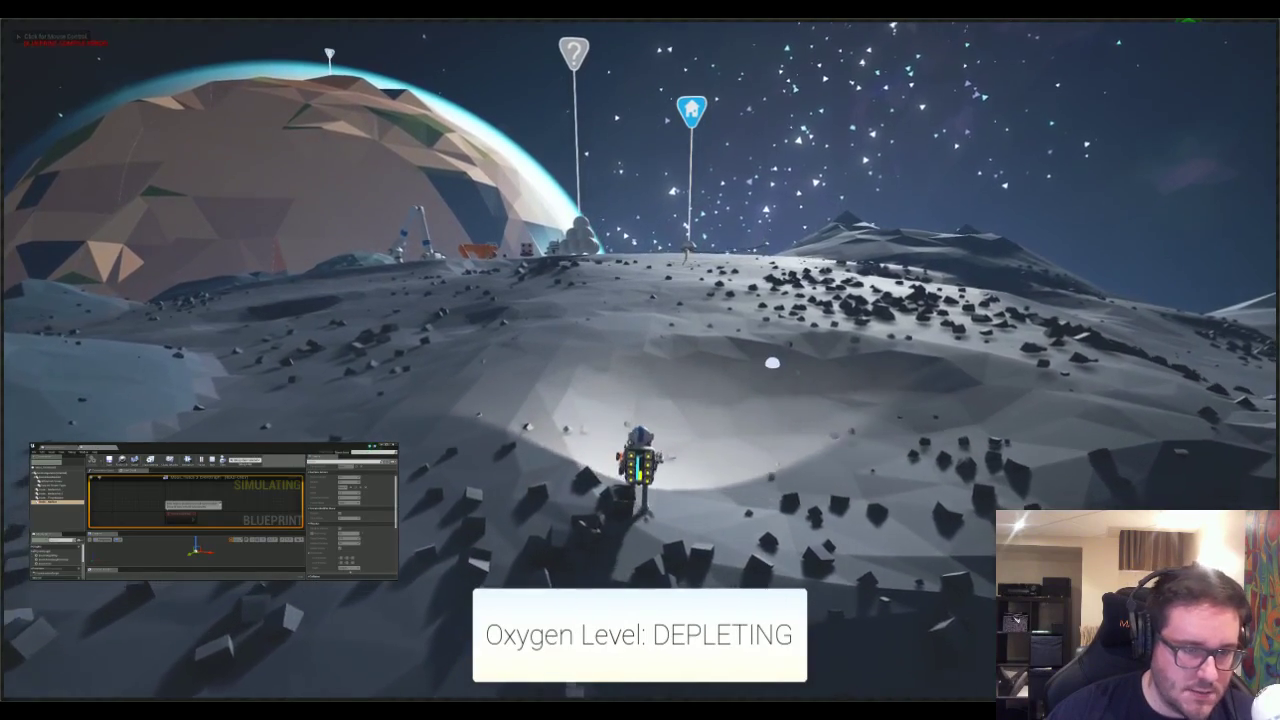
key(a)
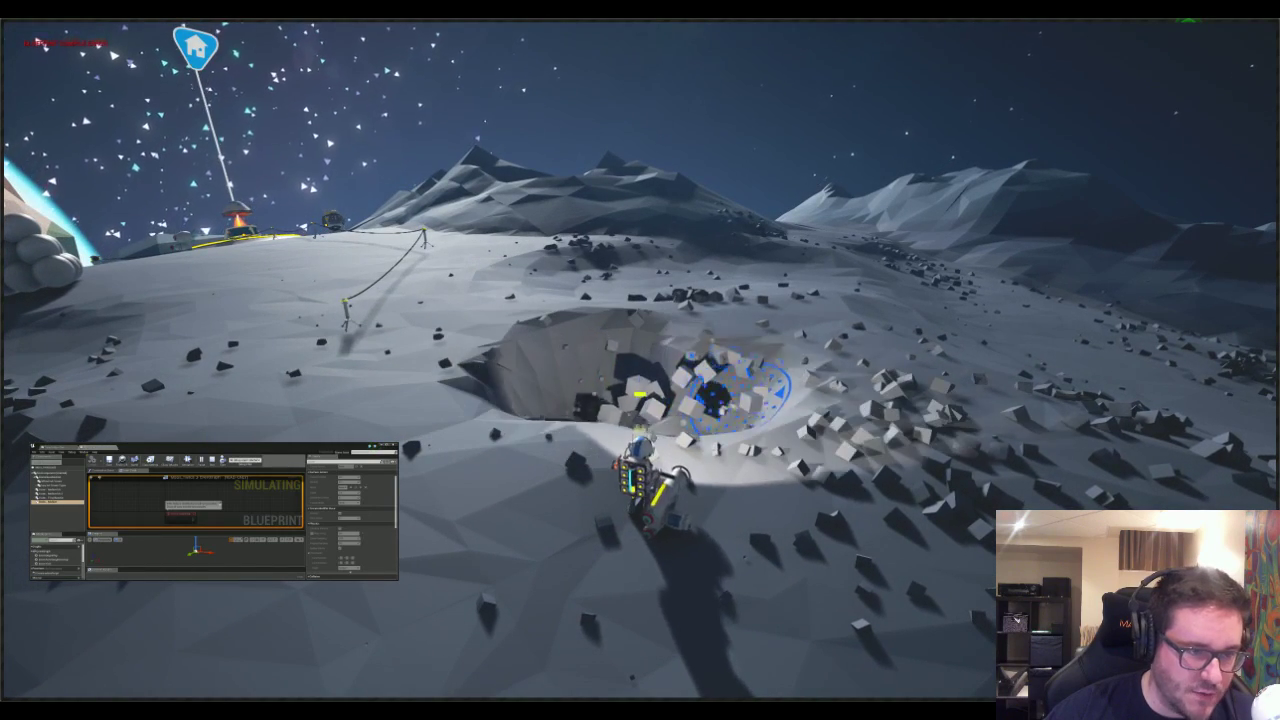
- Try the terrain deform tool on the PAX moon's ground, look around the surface, and end the play-test
mouse_move(816, 423)
mouse_down()
mouse_move(900, 410)
mouse_move(829, 380)
mouse_move(645, 352)
mouse_up()
right_drag(645, 352, 1062, 336)
mouse_move(784, 414)
alt+mouse_down()
mouse_move(733, 450)
mouse_move(606, 380)
alt+mouse_up()
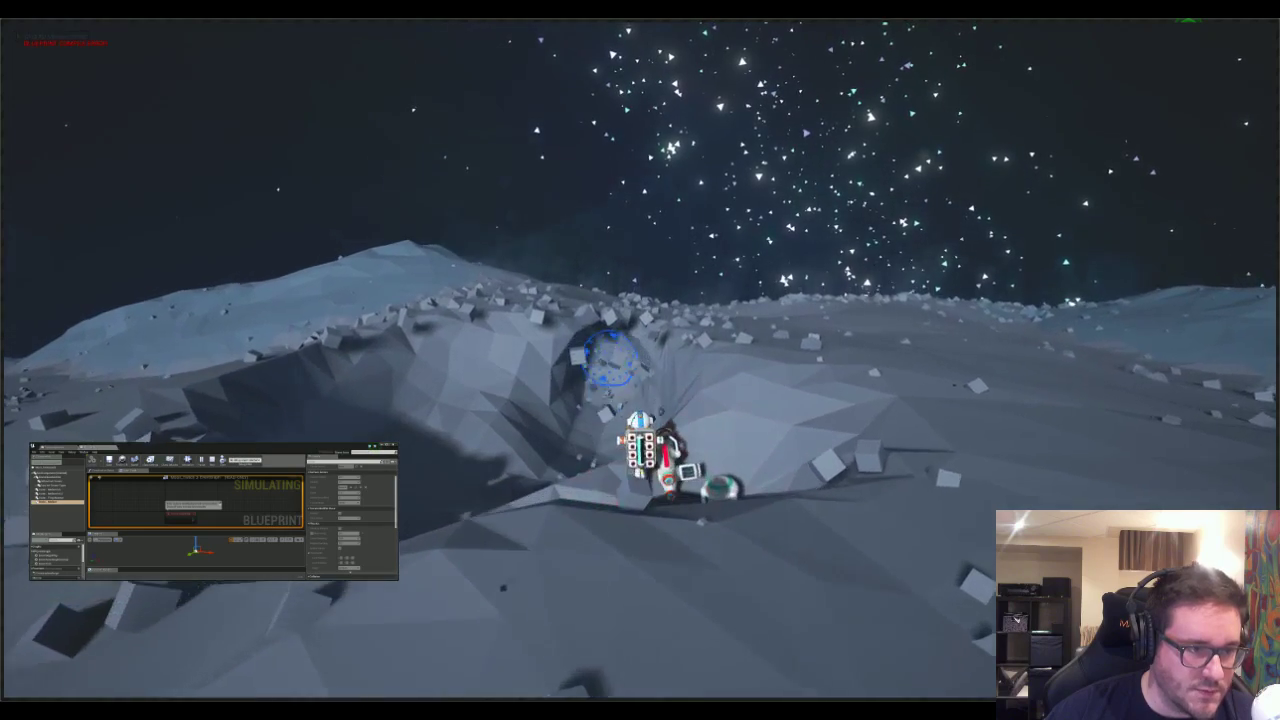
key(w)
mouse_move(615, 347)
mouse_down()
mouse_move(680, 370)
mouse_move(665, 362)
mouse_up()
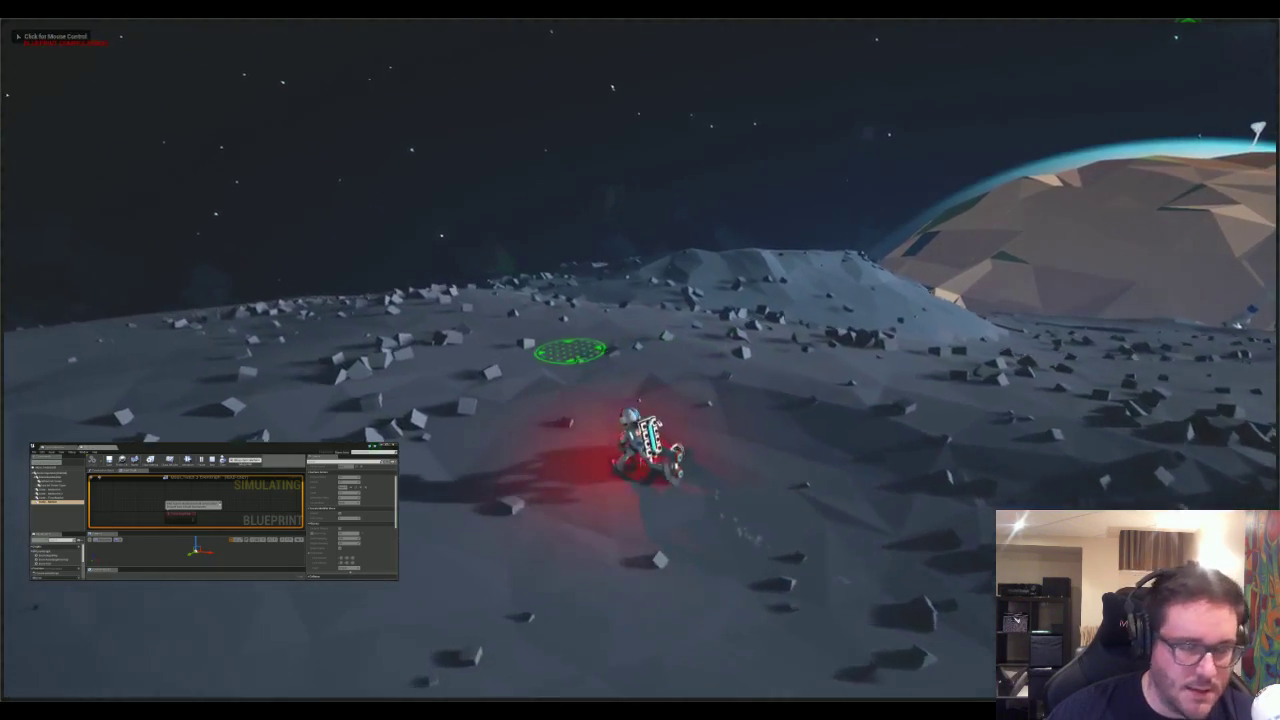
right_drag(583, 363, 975, 365)
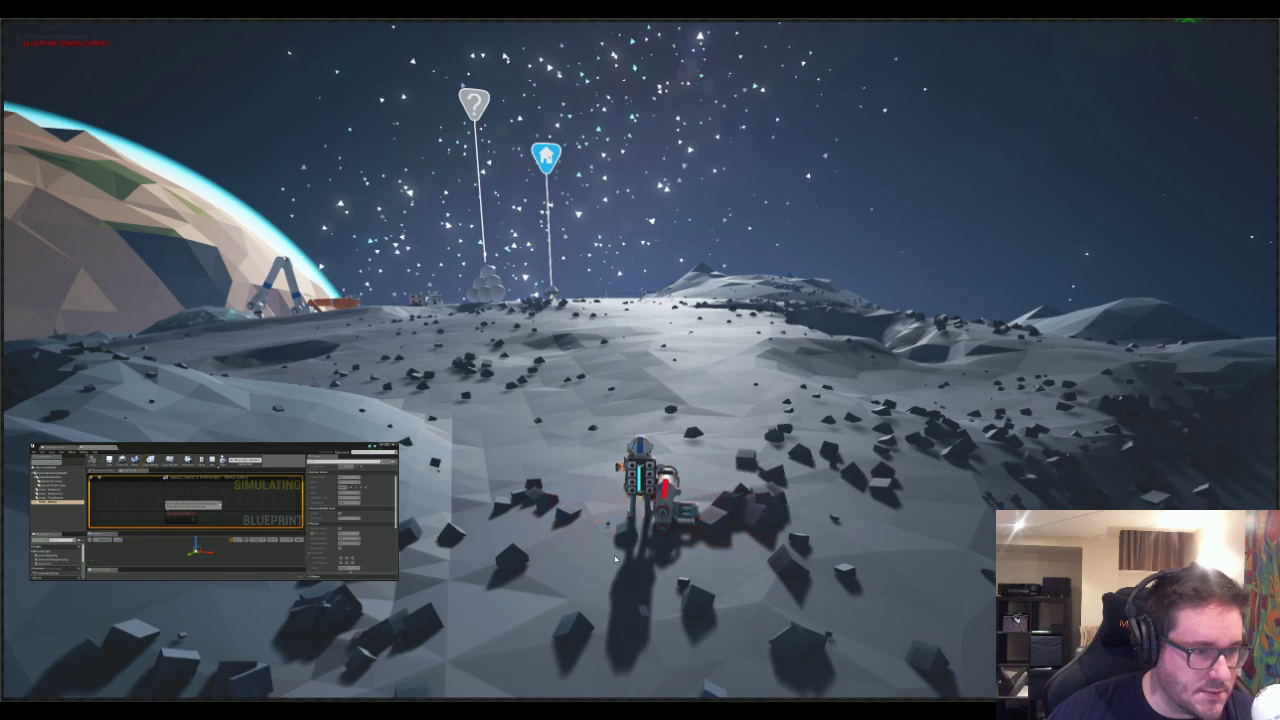
key(Escape)
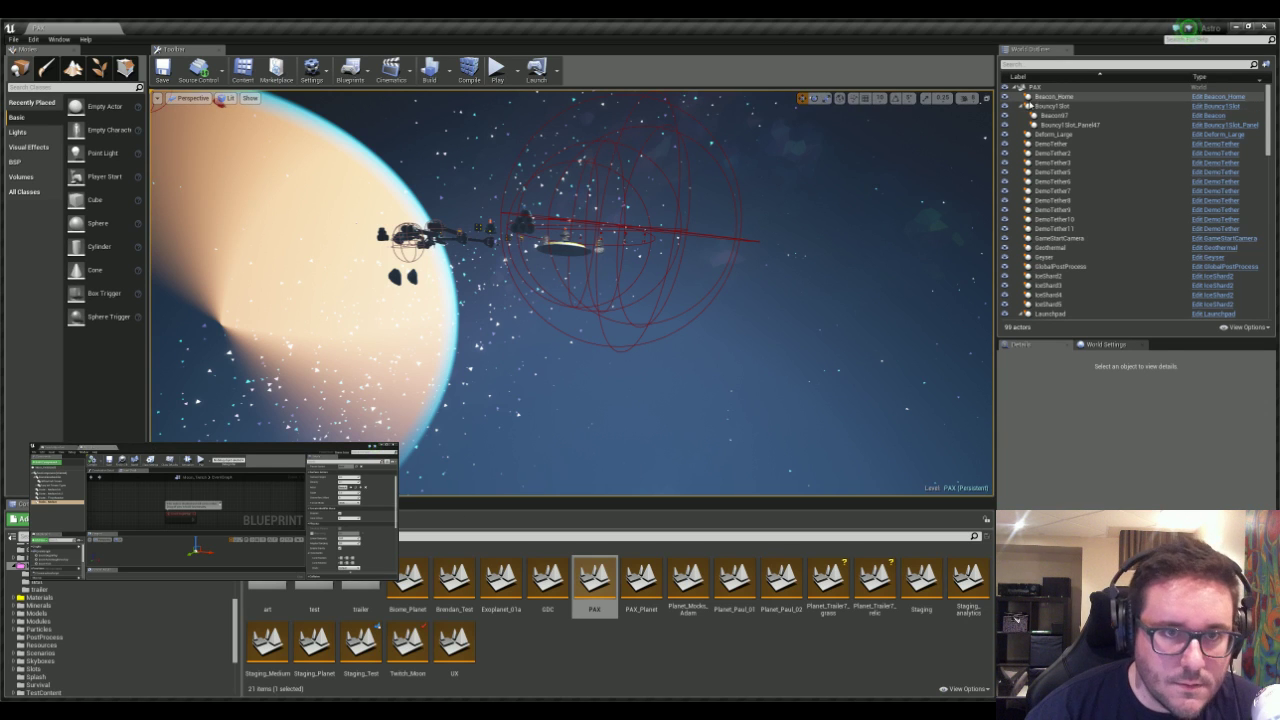
- Select the PAX_Moon actor in the PAX level
scroll(1050, 180, down, 5)
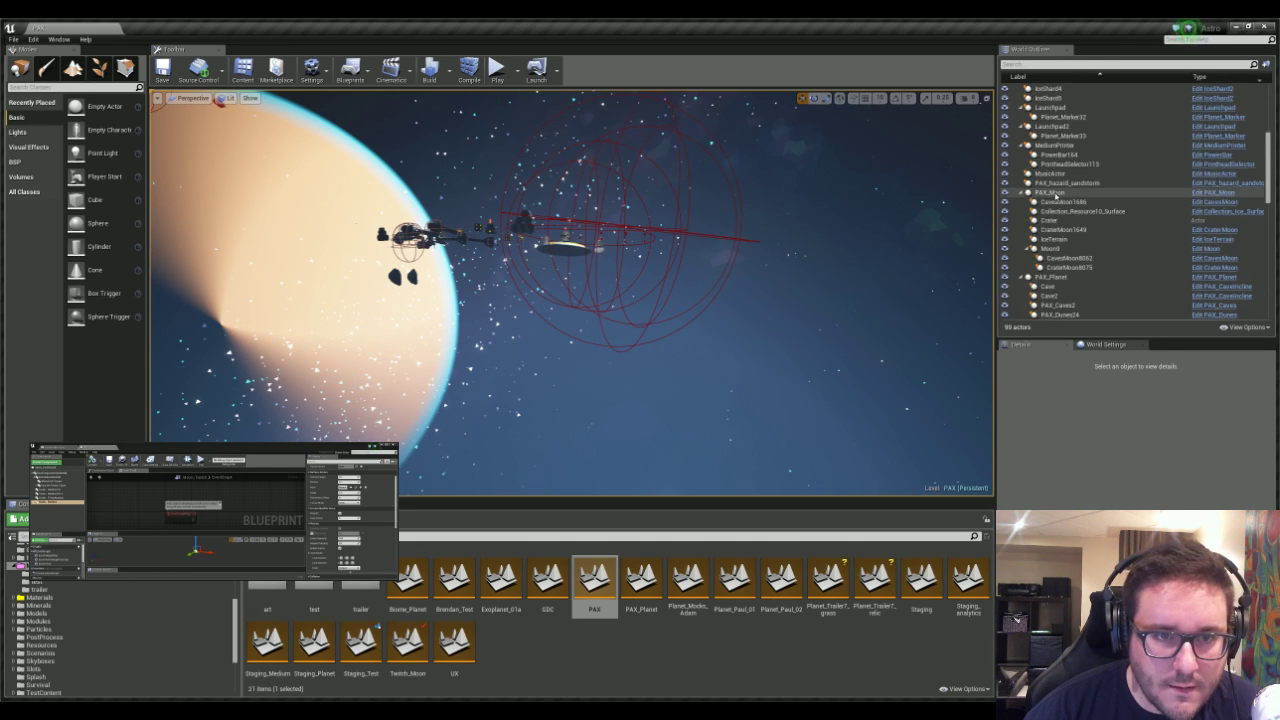
click(1055, 193)
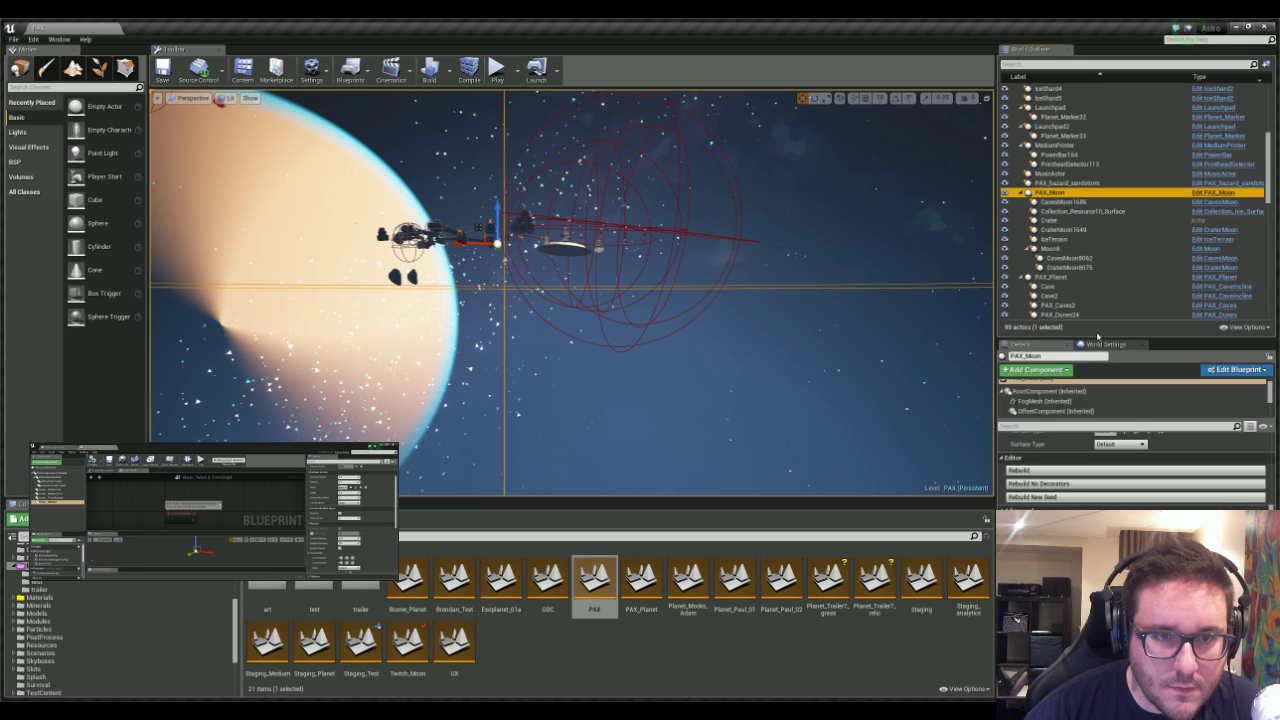
- Rebuild the PAX_Moon actor and examine its terrain from the rocky surface and from above the horizon
click(1048, 471)
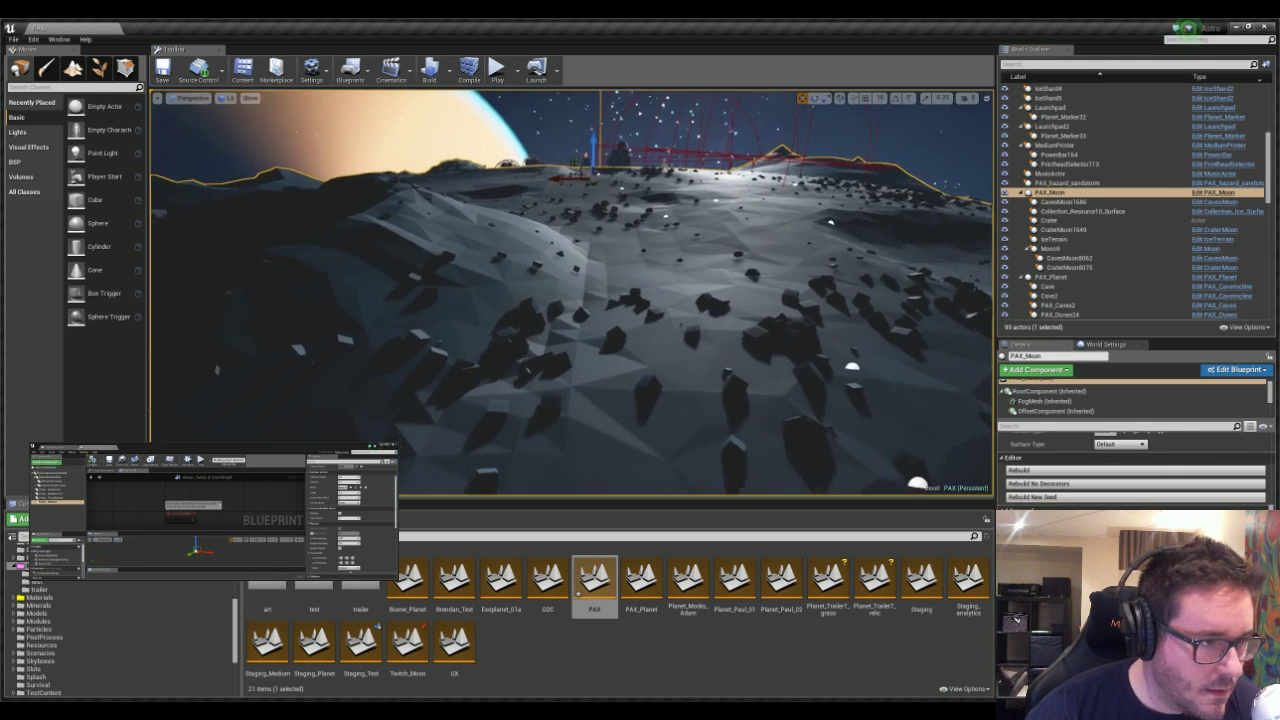
right_drag(640, 290, 425, 330)
mouse_move(633, 321)
right_down()
mouse_move(720, 322)
mouse_move(665, 305)
mouse_move(598, 318)
mouse_move(637, 306)
right_up()
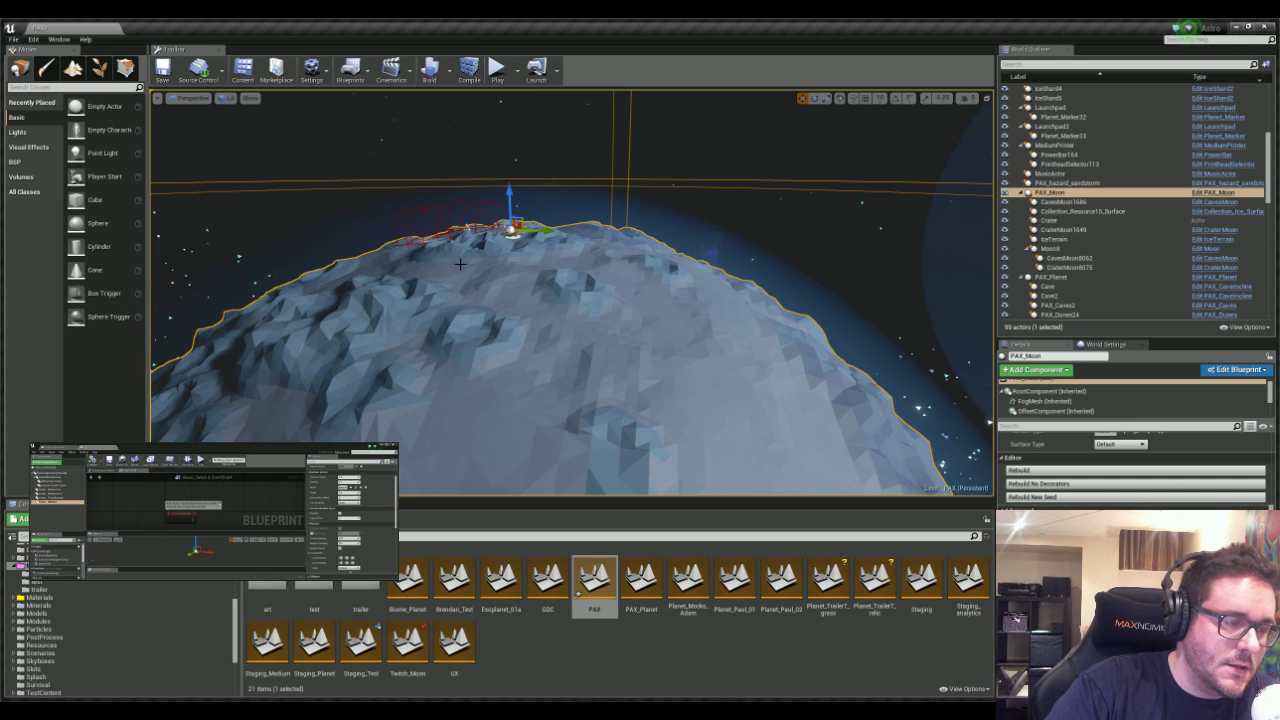
mouse_move(526, 309)
right_down()
mouse_move(490, 309)
mouse_move(513, 313)
right_up()
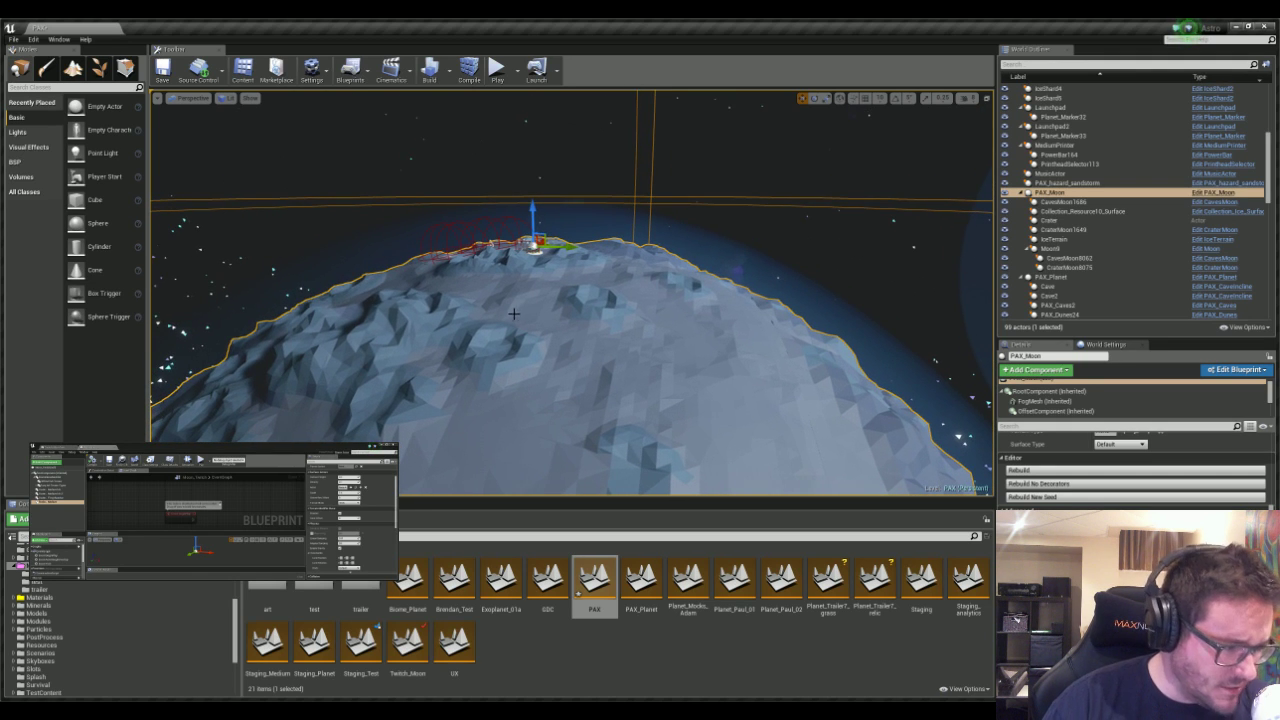
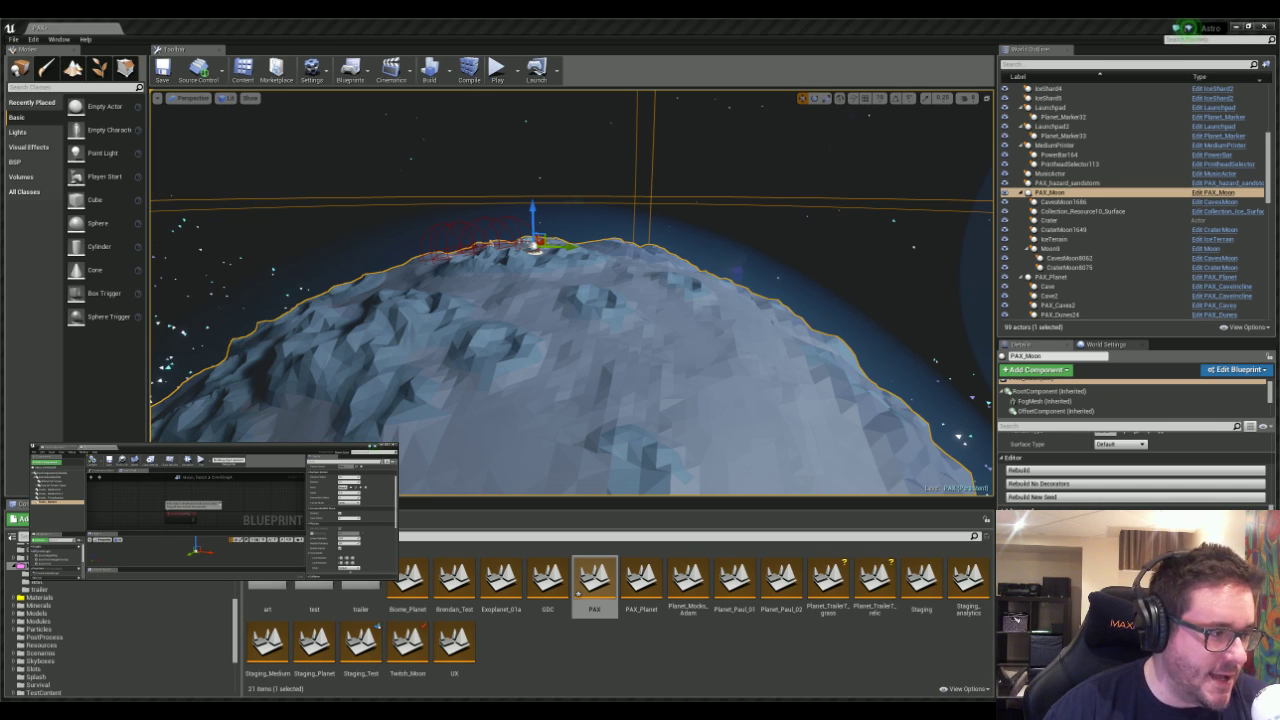
drag(690, 498, 690, 515)
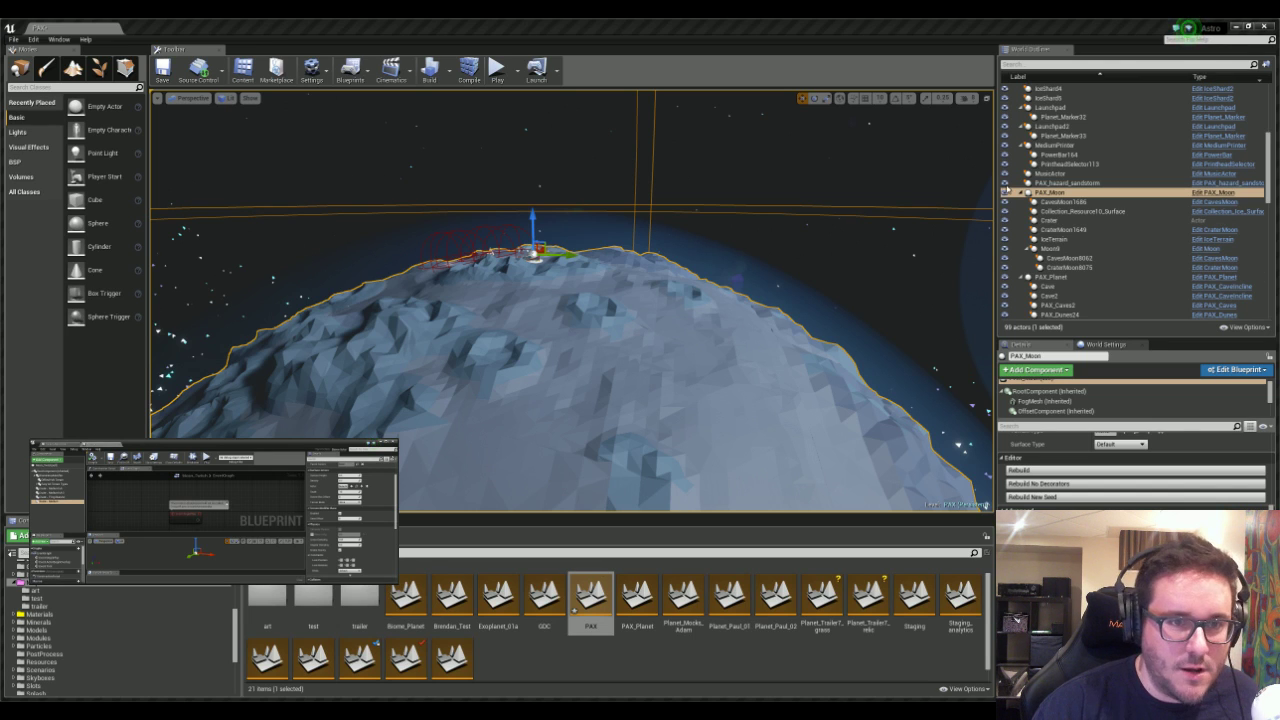
click(1219, 196)
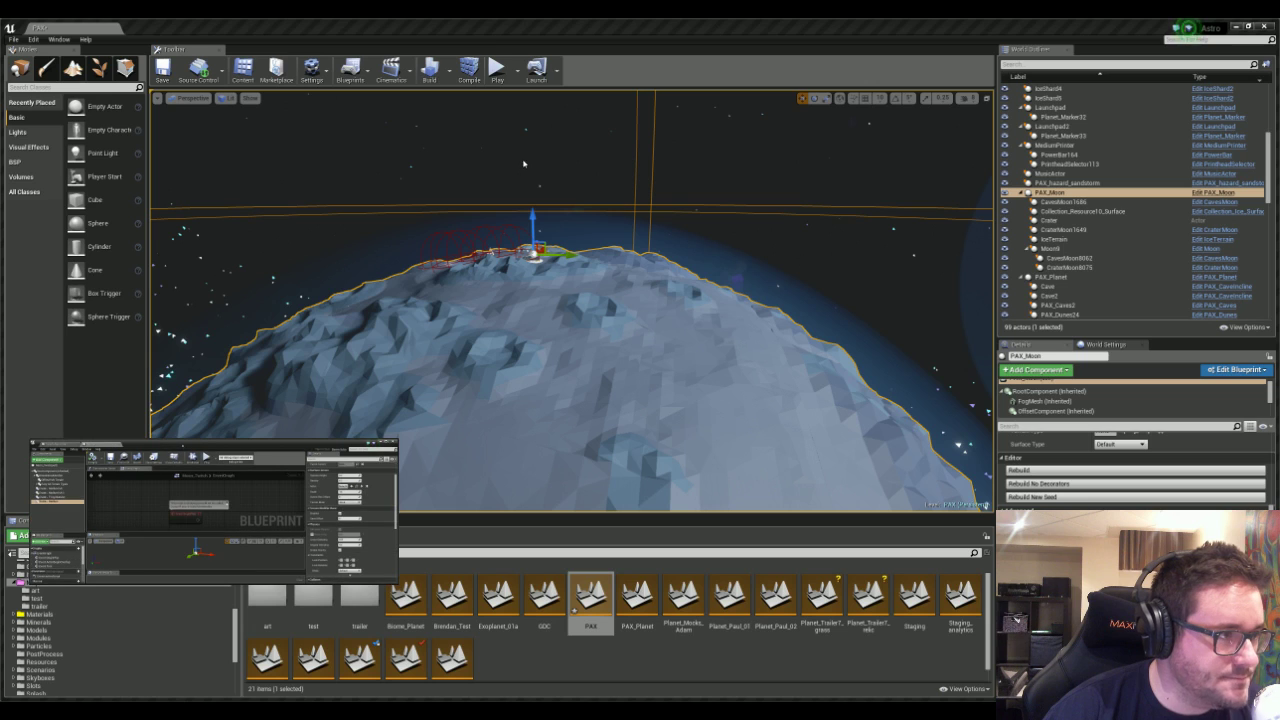
- Browse the project's level assets and open the Twitch_Moon level
click(37, 598)
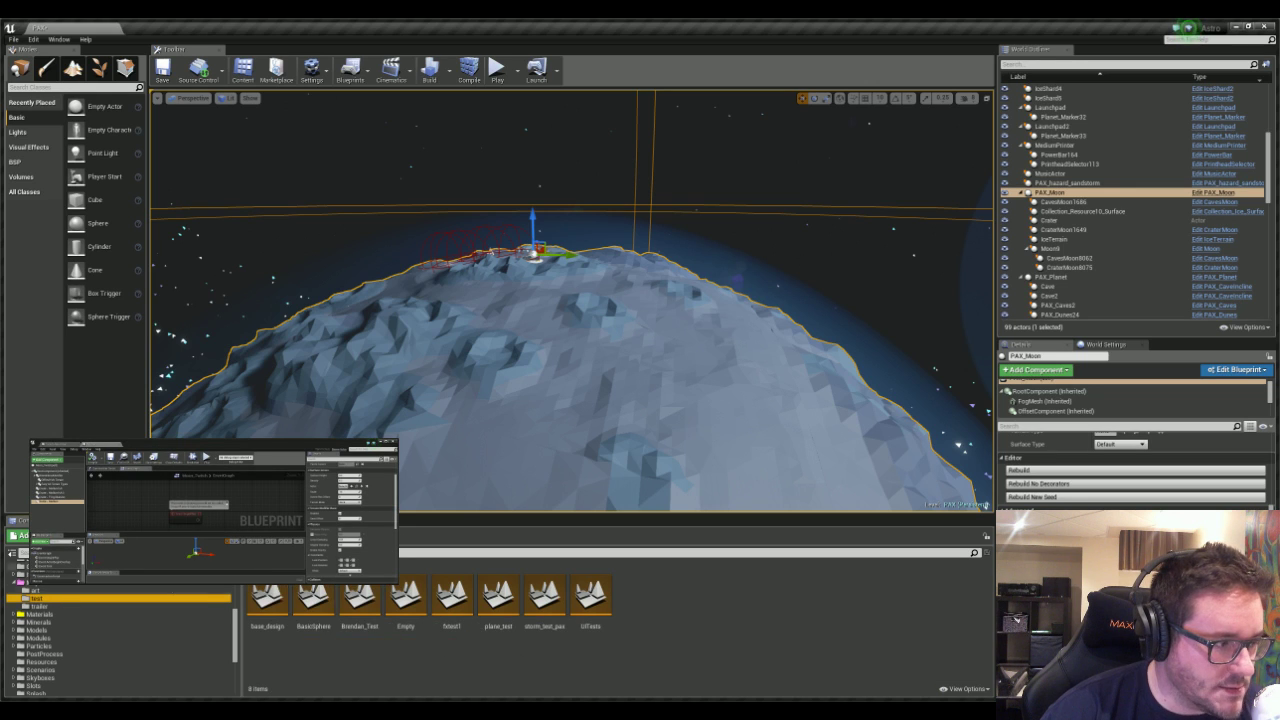
click(36, 583)
scroll(450, 656, down, 1)
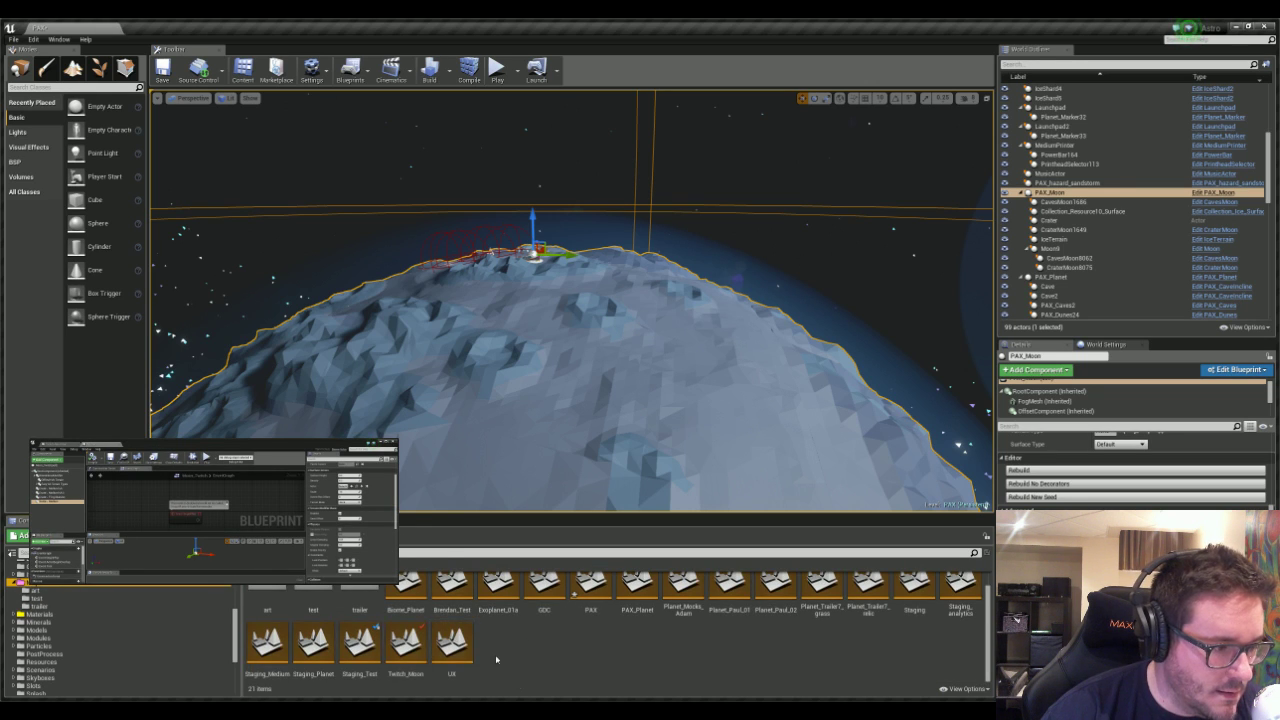
click(413, 659)
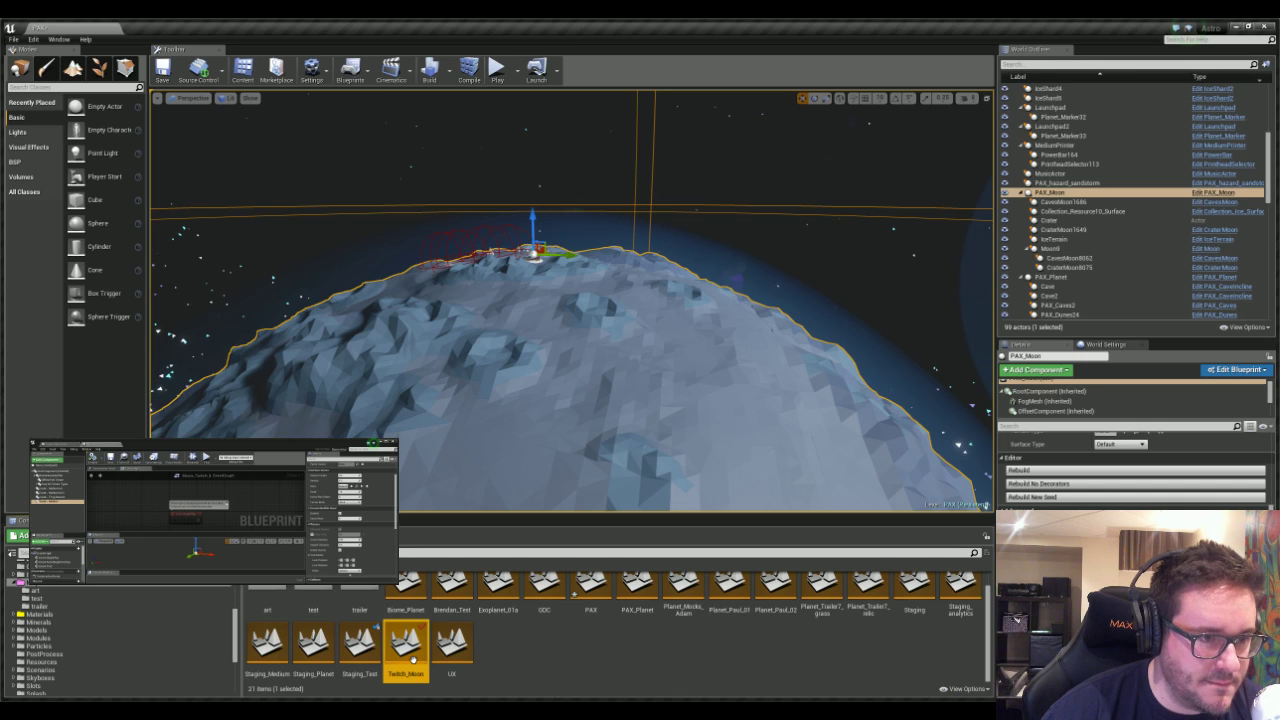
double_click(413, 659)
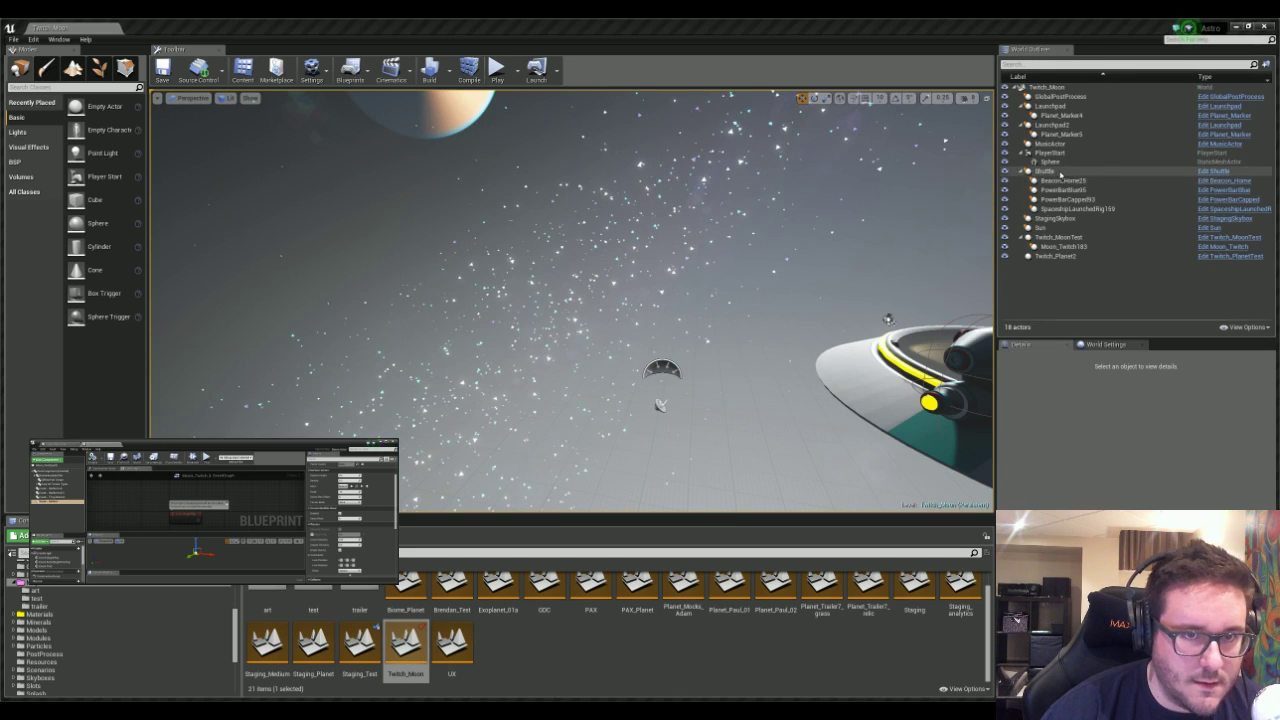
- Rebuild the Twitch_MoonTest actor and frame its moon in the viewport
click(1060, 238)
click(1080, 470)
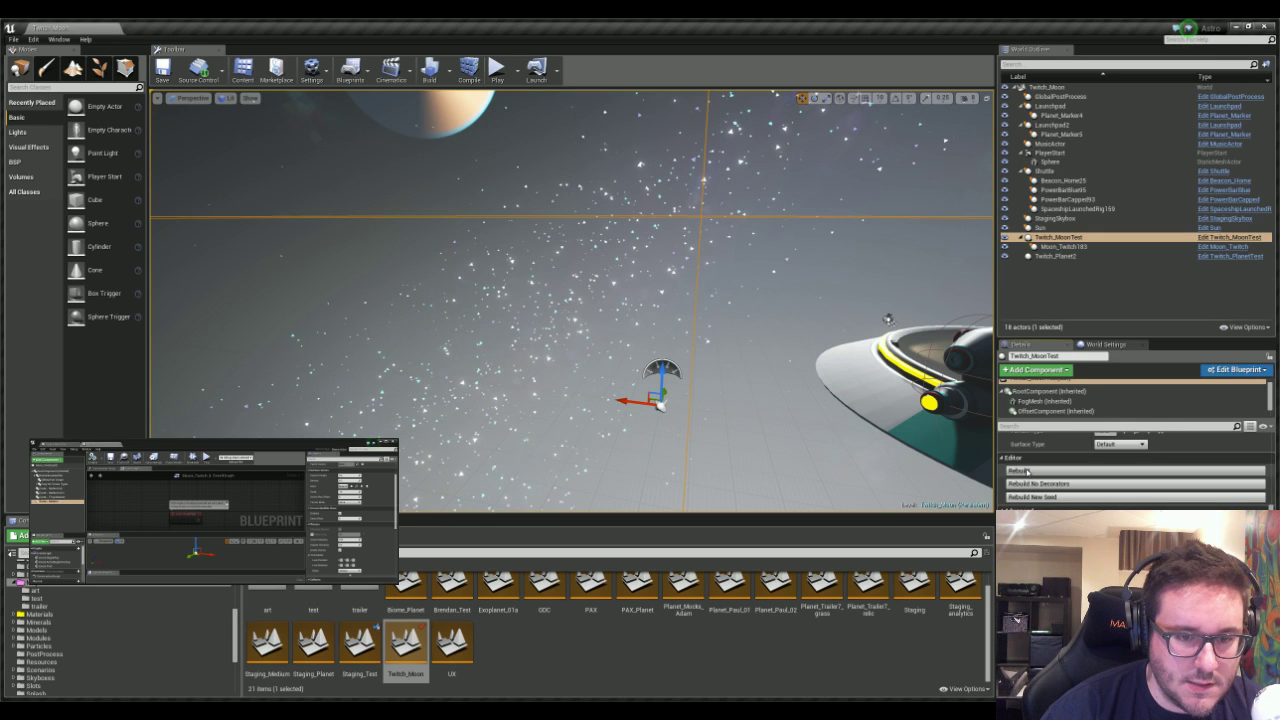
right_drag(794, 318, 784, 345)
key(f)
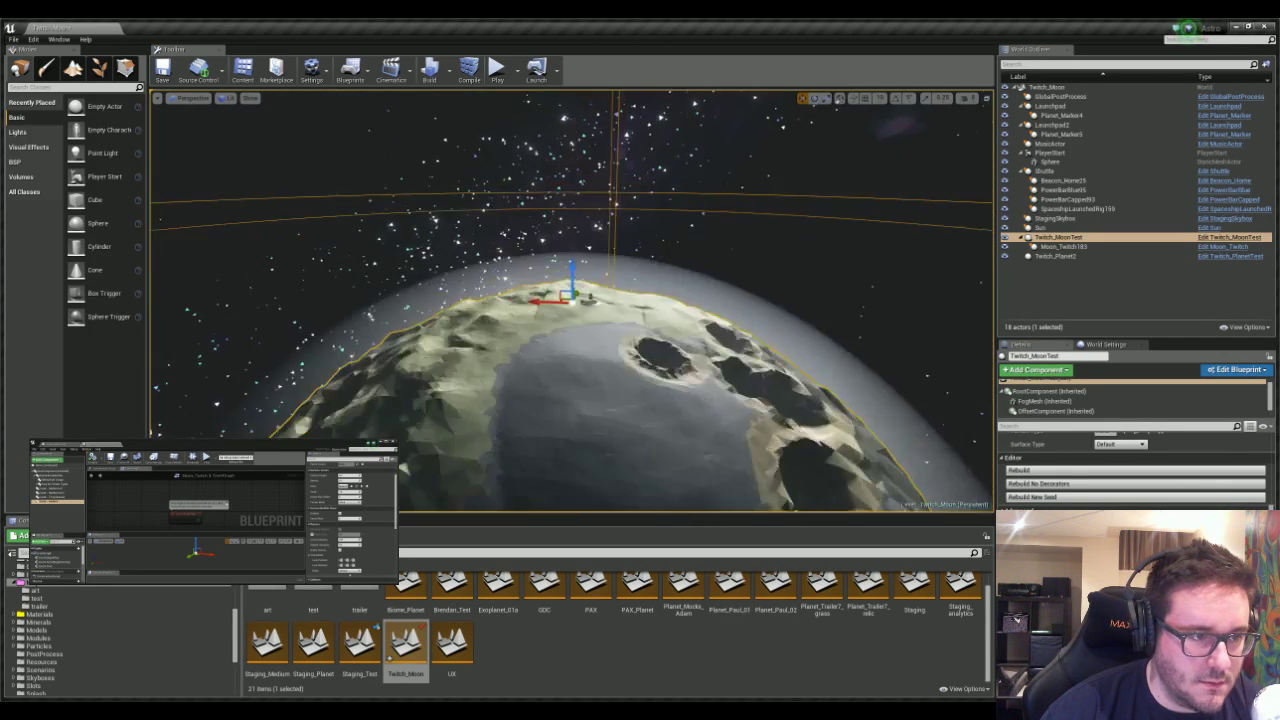
- Select Twitch_Planet2 and examine the moon's green hills, grey plain and craters around the launchpad
click(1055, 256)
key(f)
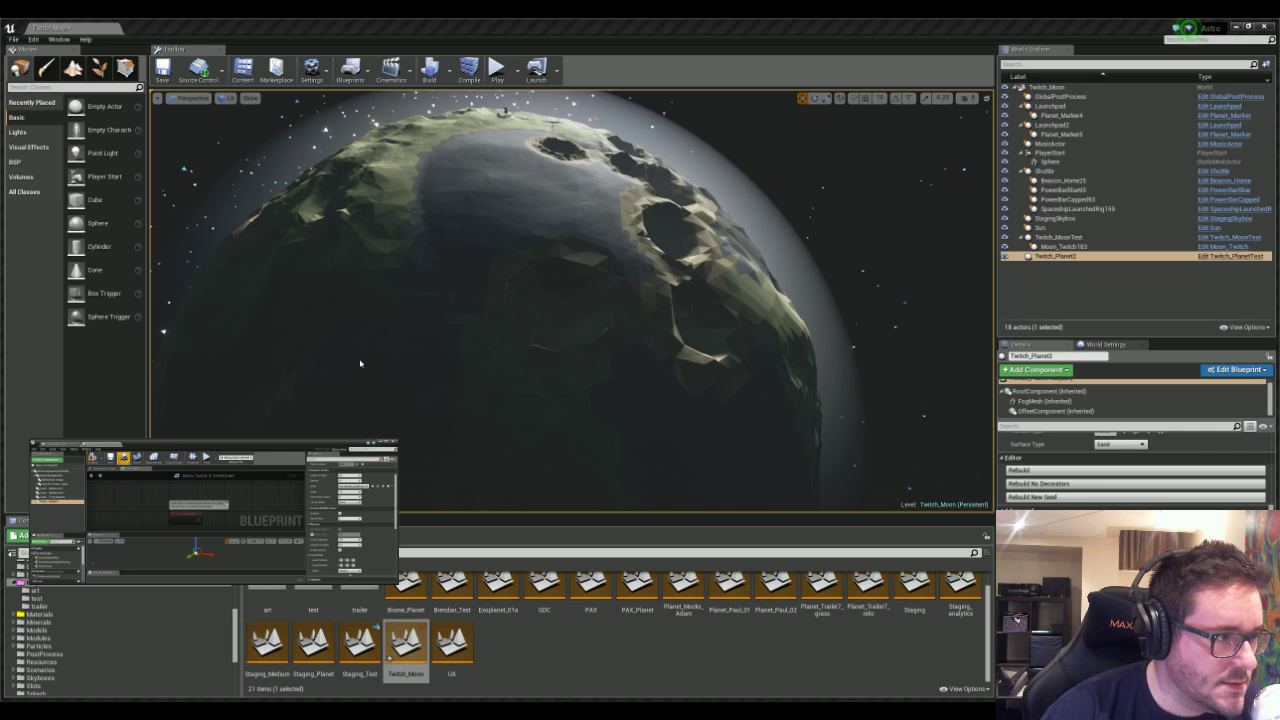
right_drag(370, 306, 520, 282)
key(w)
key(s)
key(w)
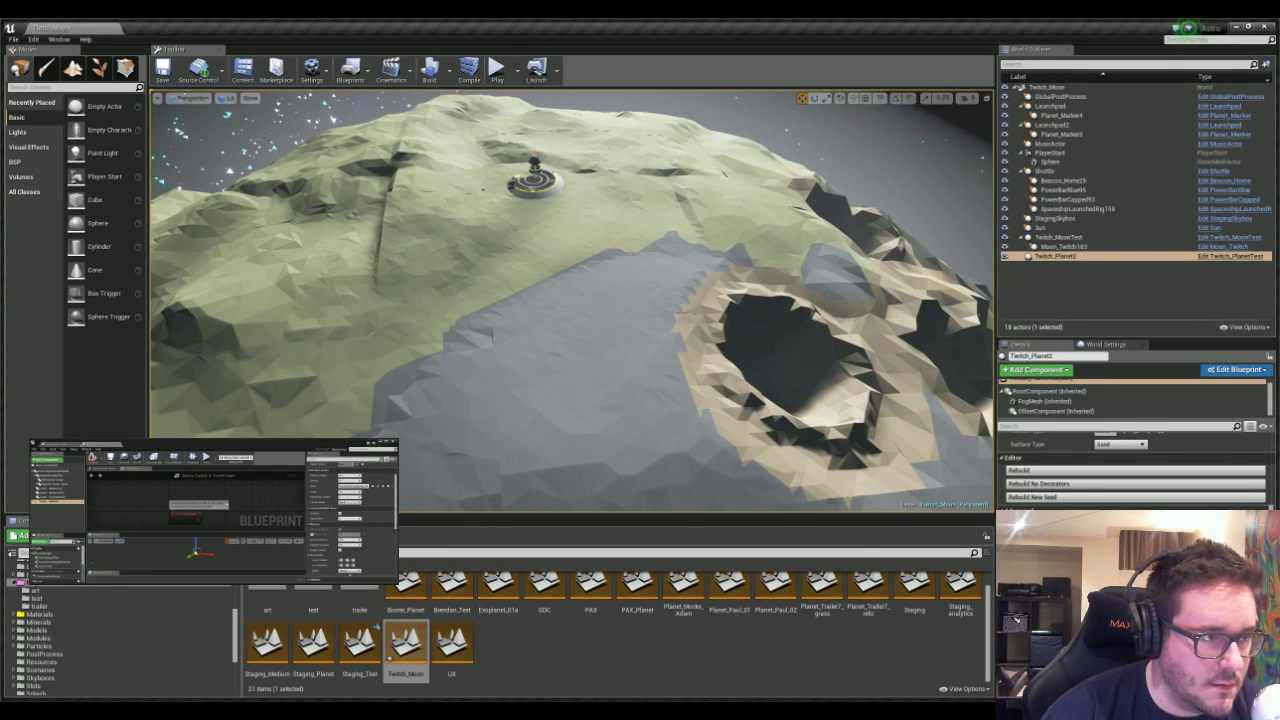
right_drag(630, 313, 584, 302)
click(1038, 460)
click(1036, 461)
key(w)
key(w)
key(s)
key(w)
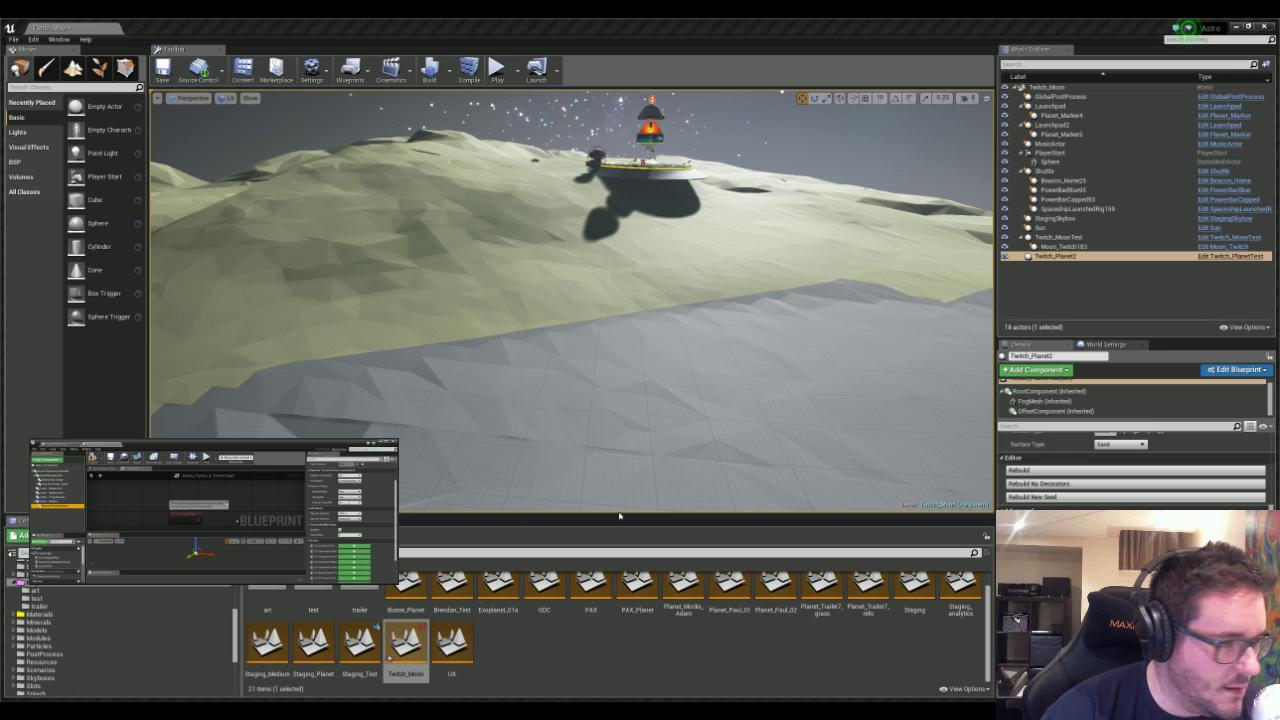
click(338, 369)
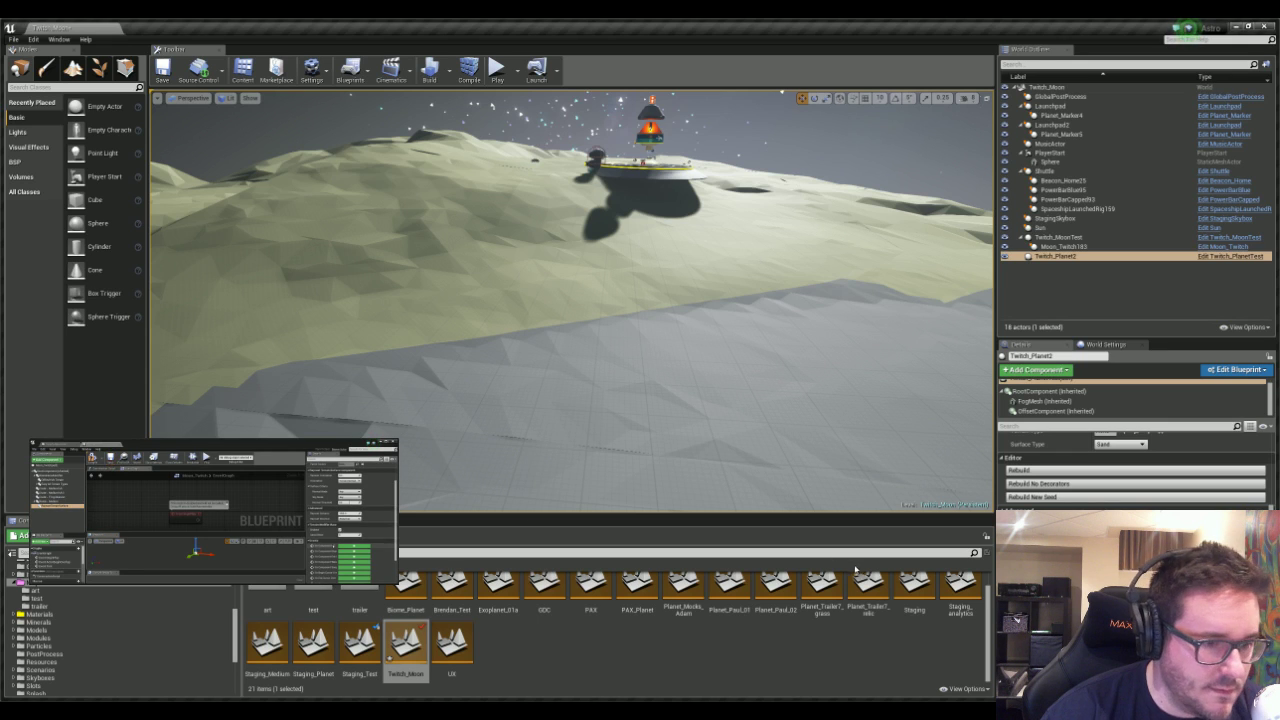
mouse_move(697, 268)
right_down()
mouse_move(691, 278)
mouse_move(684, 252)
right_up()
key(s)
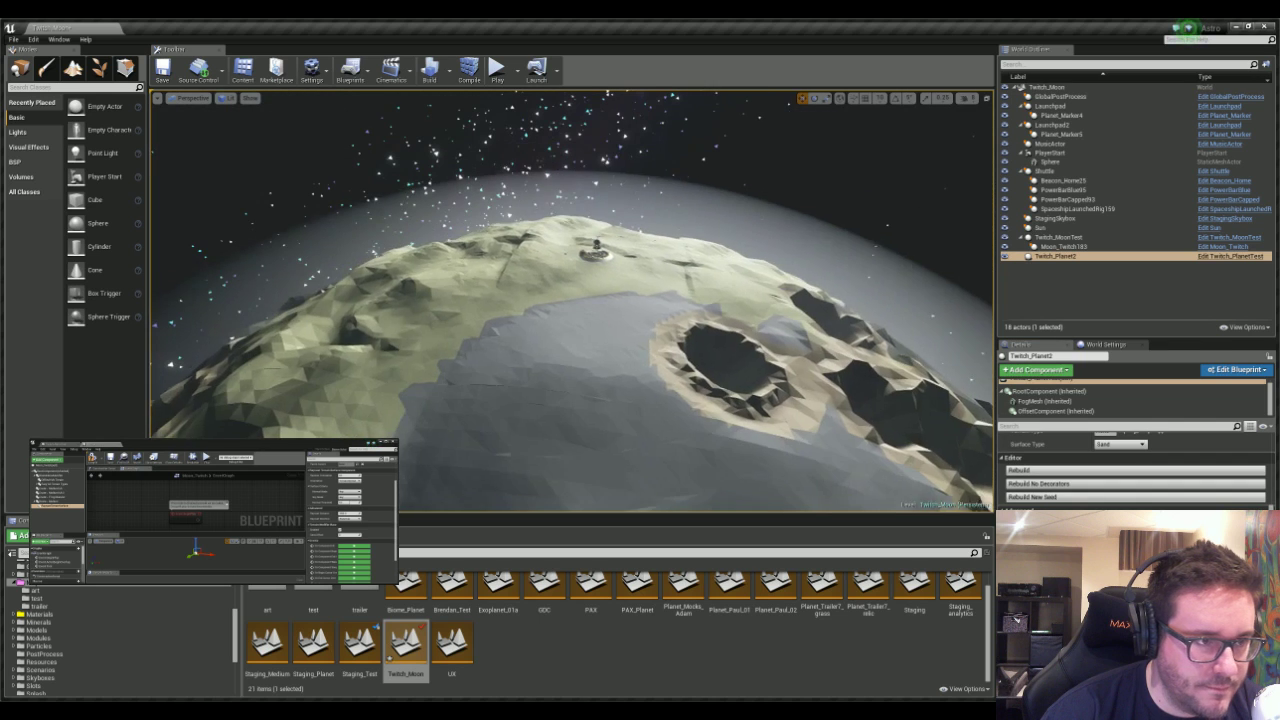
- Select Twitch_MoonTest and examine the clusters of small rocks on the slope beside the launchpad
click(1060, 237)
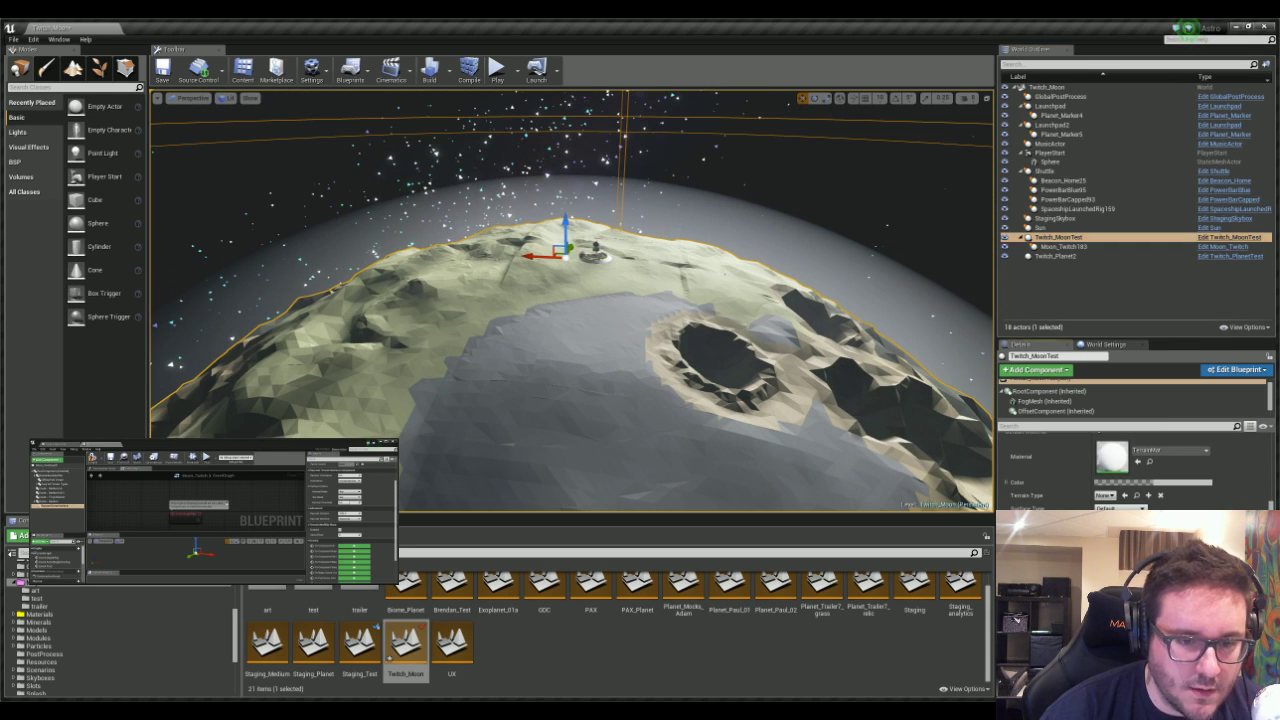
right_drag(602, 219, 643, 249)
key(w)
key(s)
key(w)
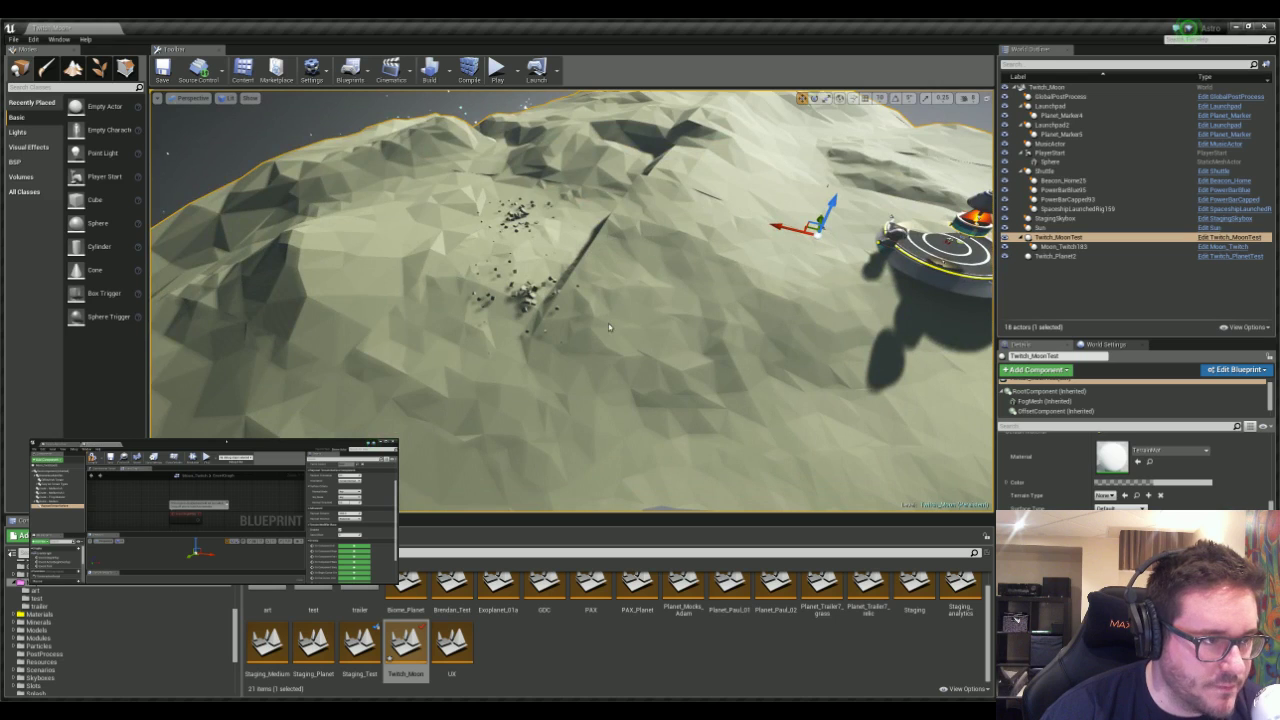
mouse_move(608, 326)
right_down()
mouse_move(608, 340)
mouse_move(625, 325)
right_up()
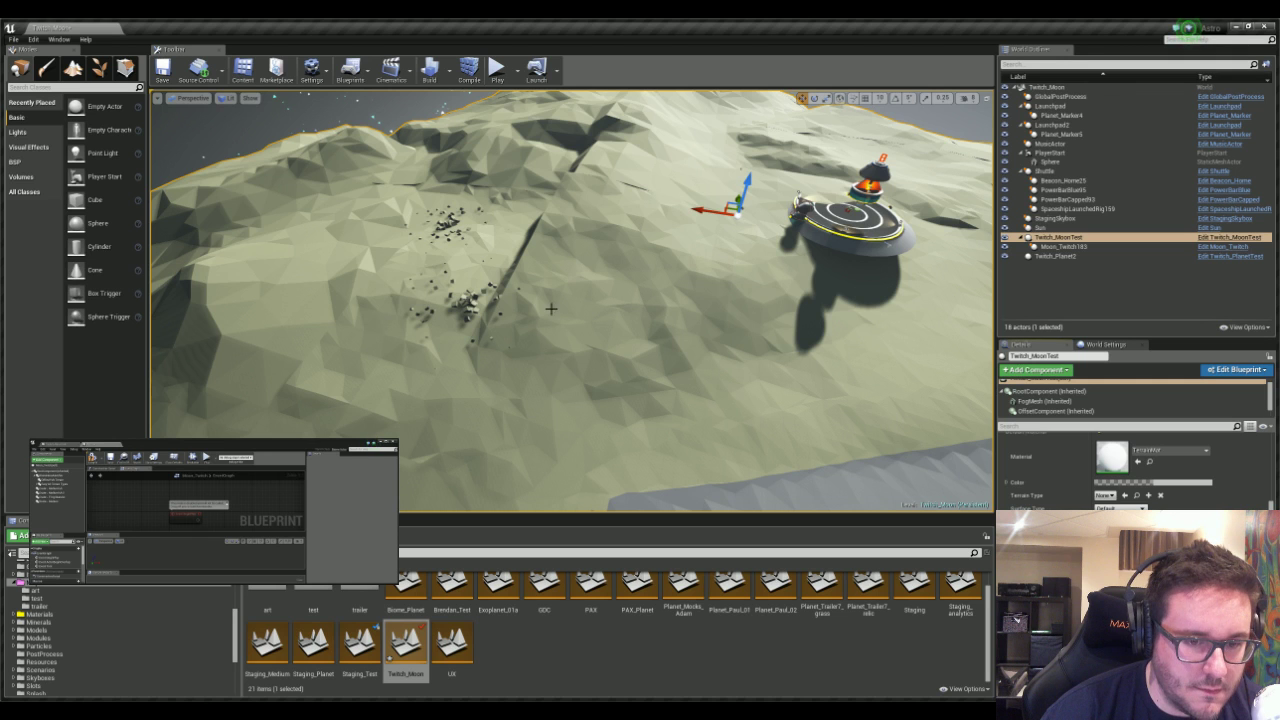
right_drag(551, 309, 544, 302)
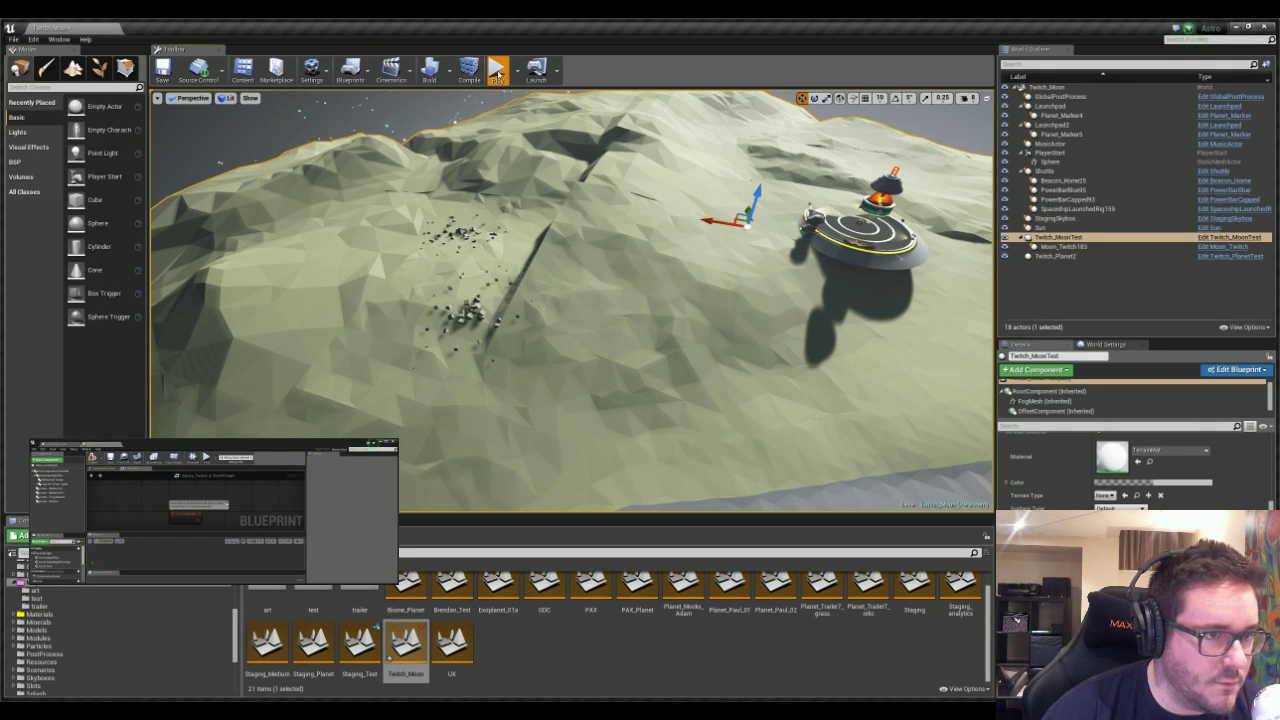
- Play-test the Twitch_Moon level and walk the astronaut from the launchpad to the rock clusters
click(498, 73)
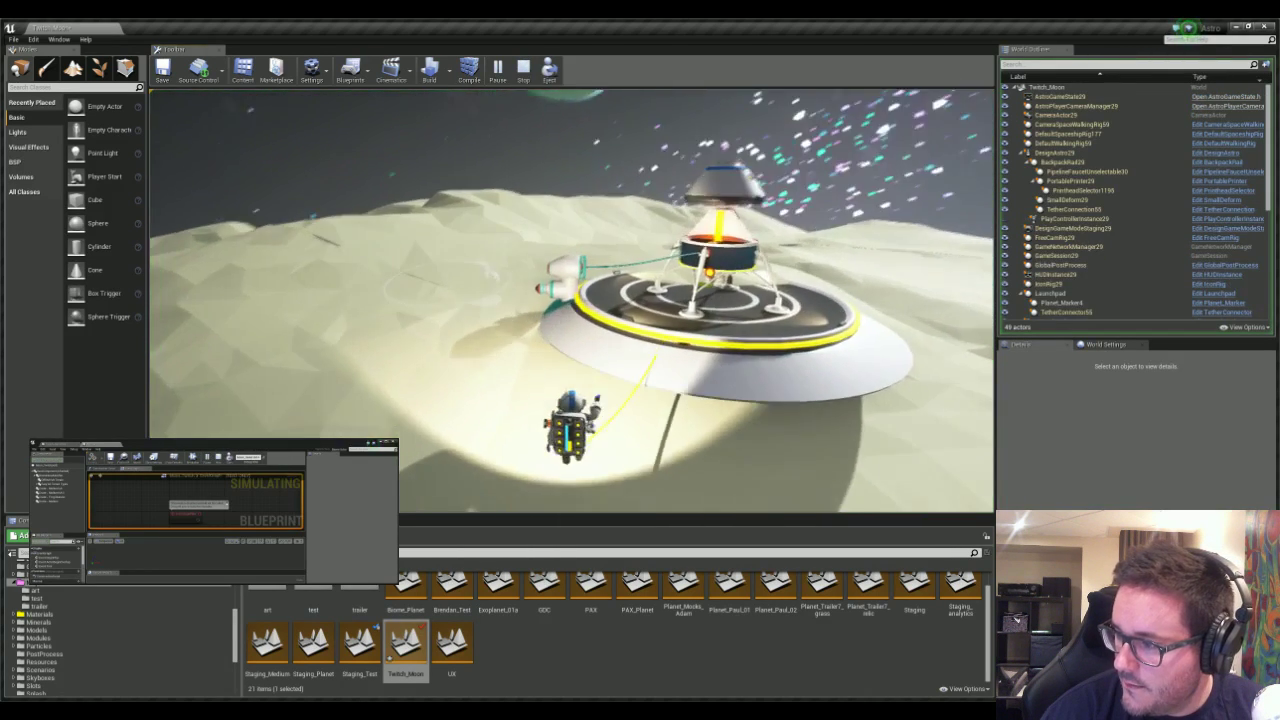
key(w)
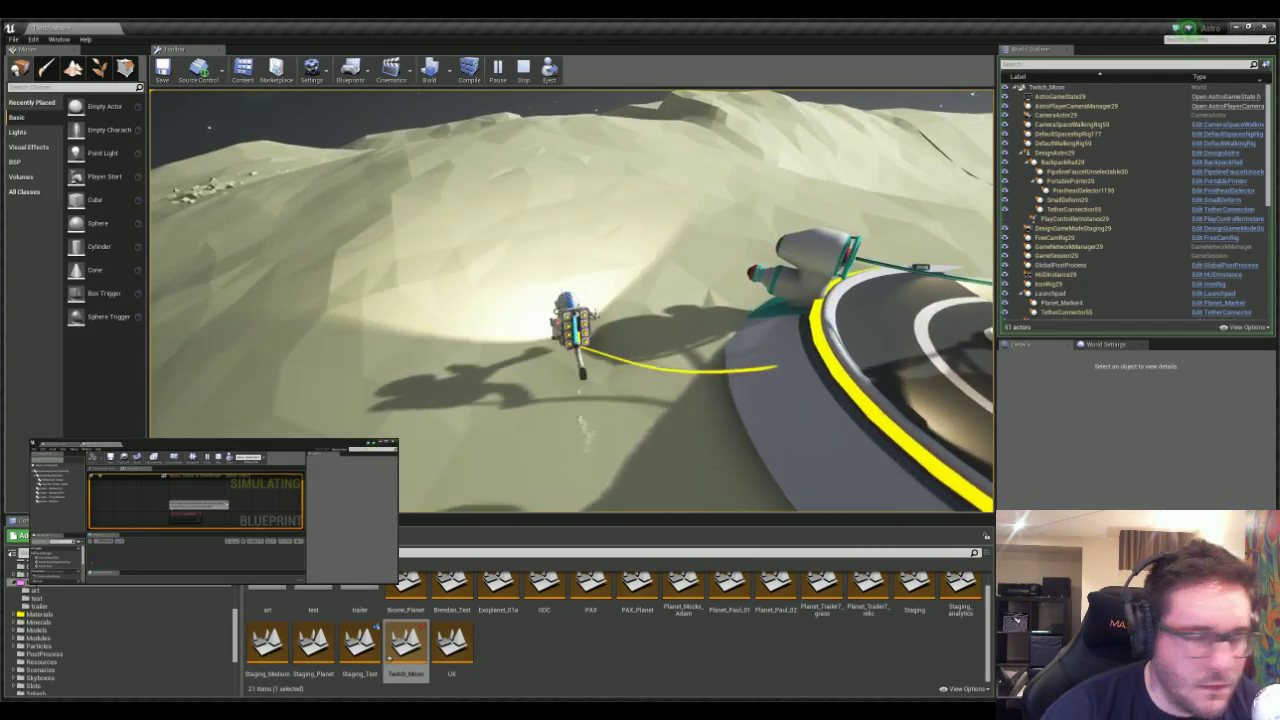
key(w)
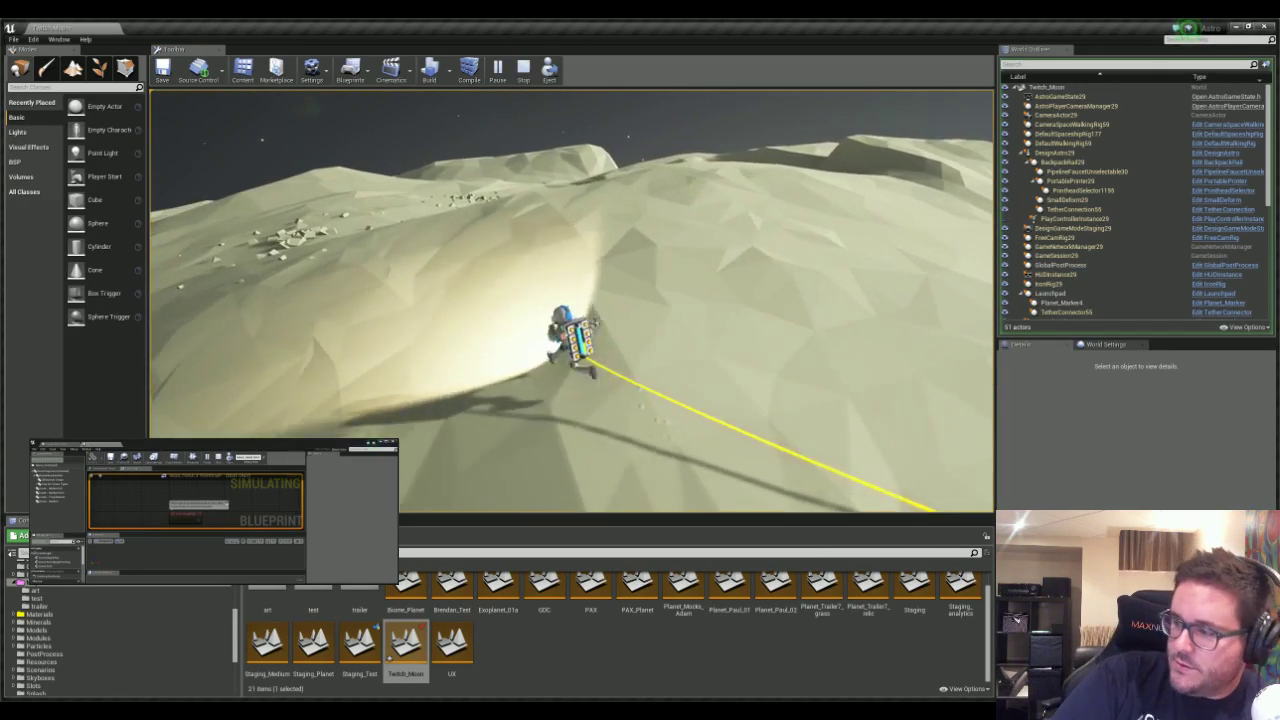
key(w)
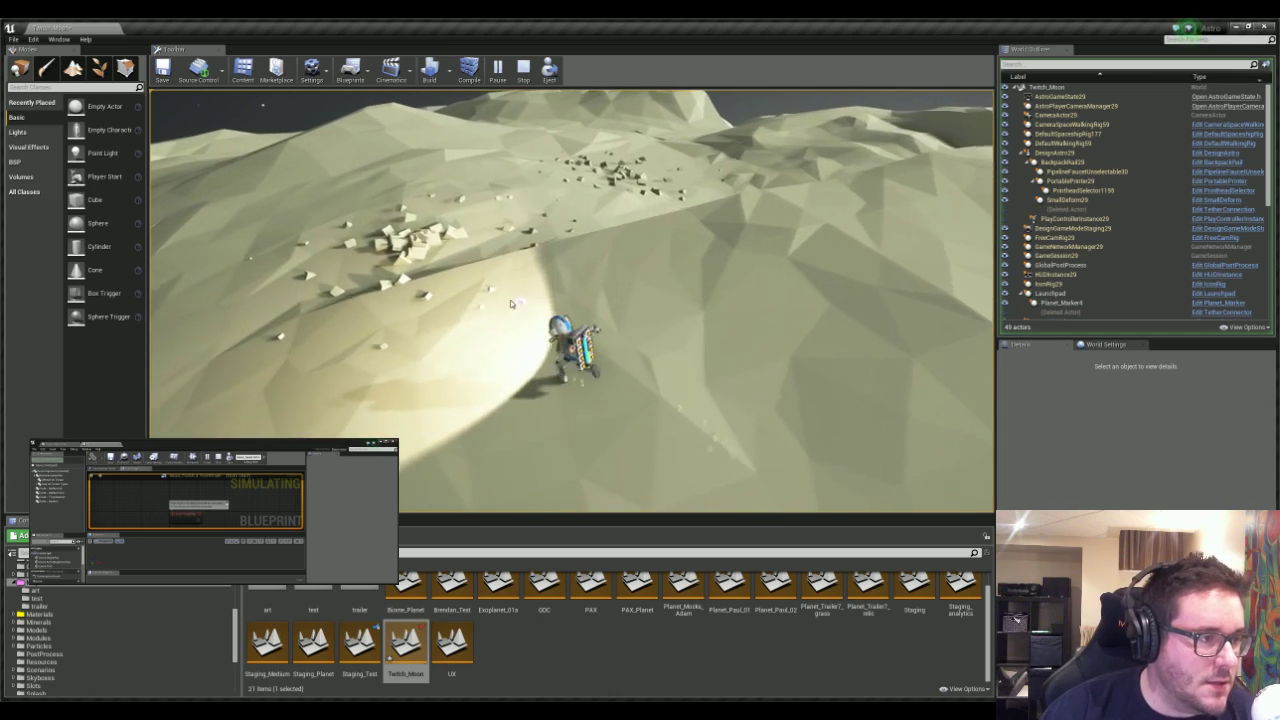
key(w)
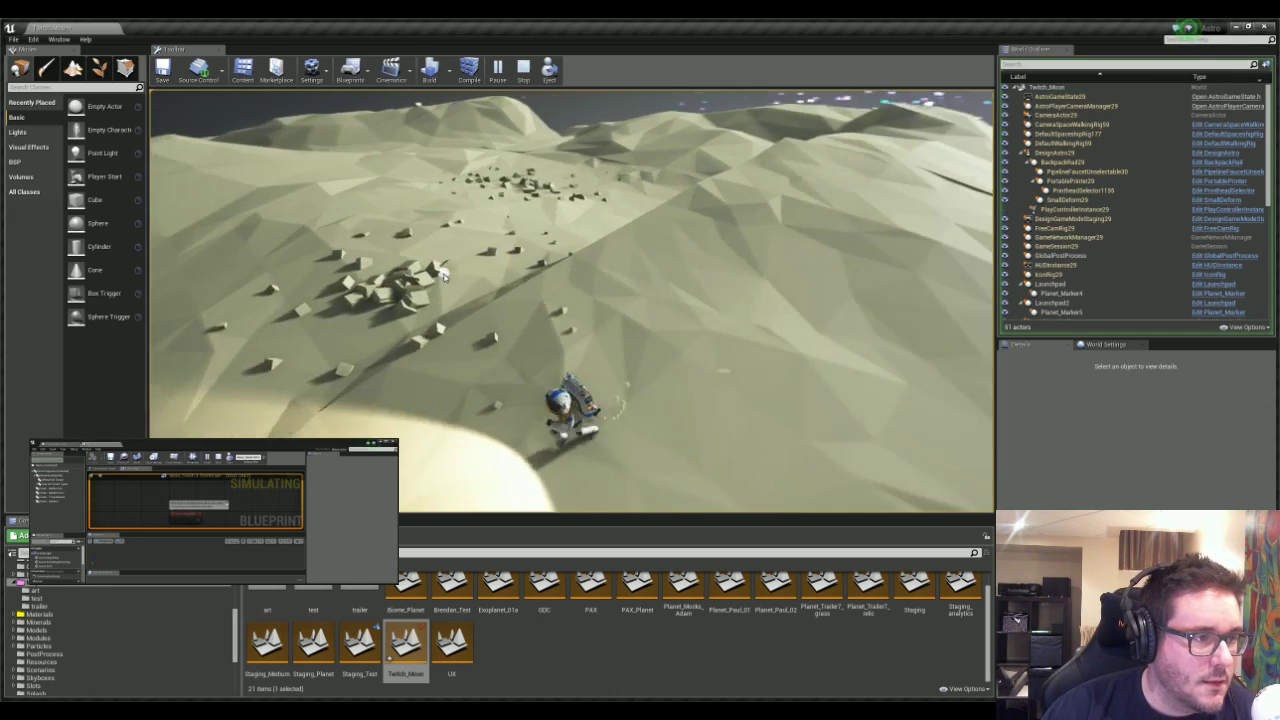
- Try the terrain deform tool on the rock-strewn ground of the Twitch_Moon level
key(w)
key(e)
mouse_move(520, 266)
mouse_down()
mouse_move(457, 282)
mouse_move(600, 229)
mouse_move(590, 205)
mouse_move(506, 200)
mouse_move(526, 206)
mouse_move(556, 264)
mouse_up()
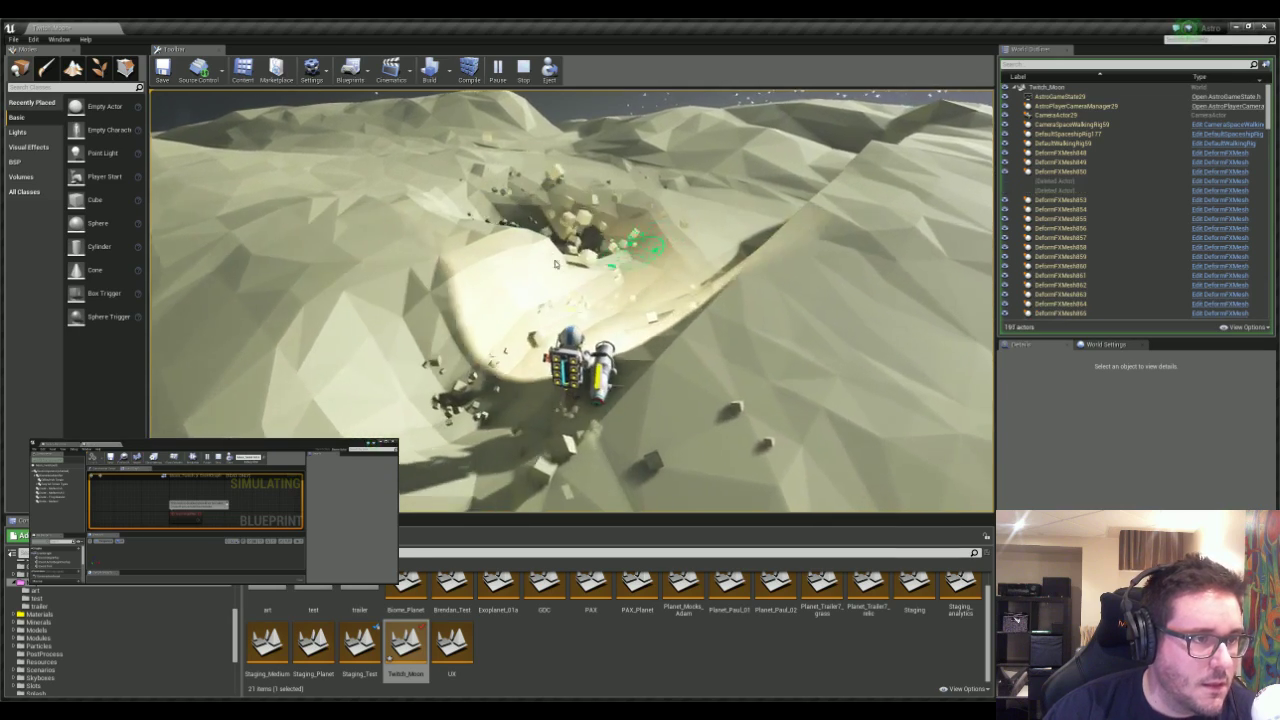
- Playtest the moon by walking the astronaut across the terrain while deforming it, and end the play session
right_drag(556, 264, 422, 264)
key(w)
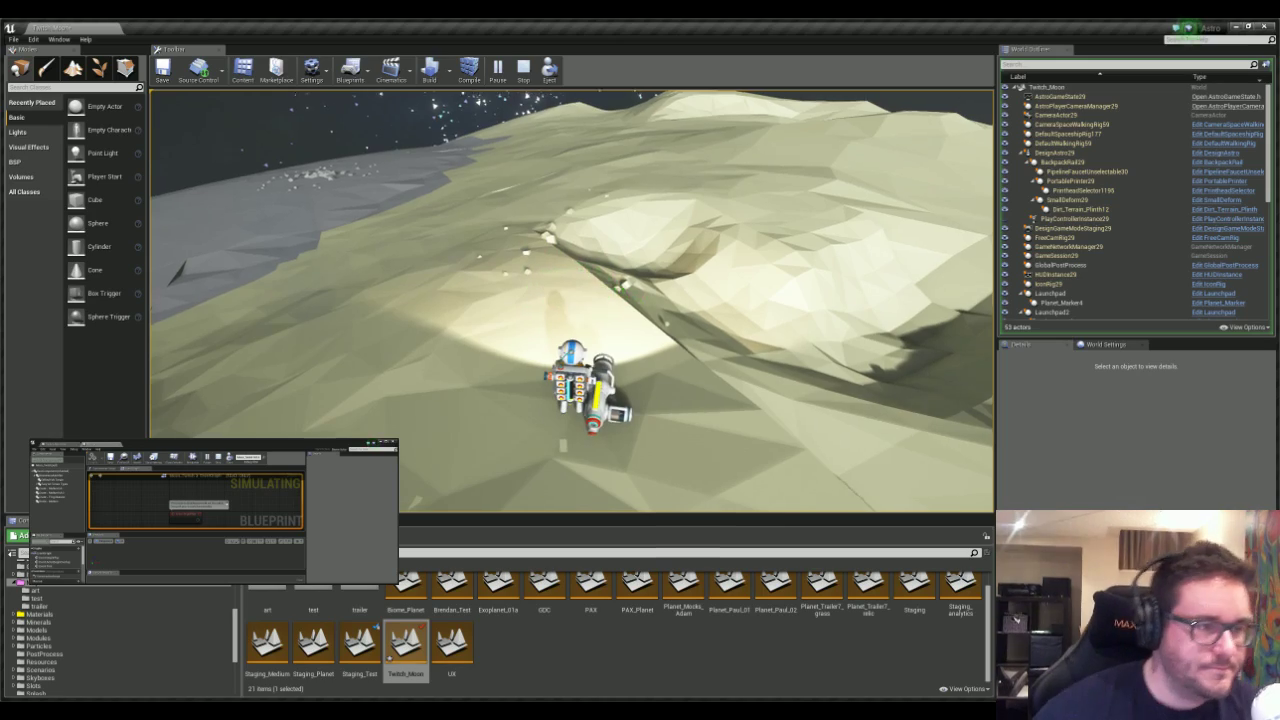
right_drag(360, 355, 780, 225)
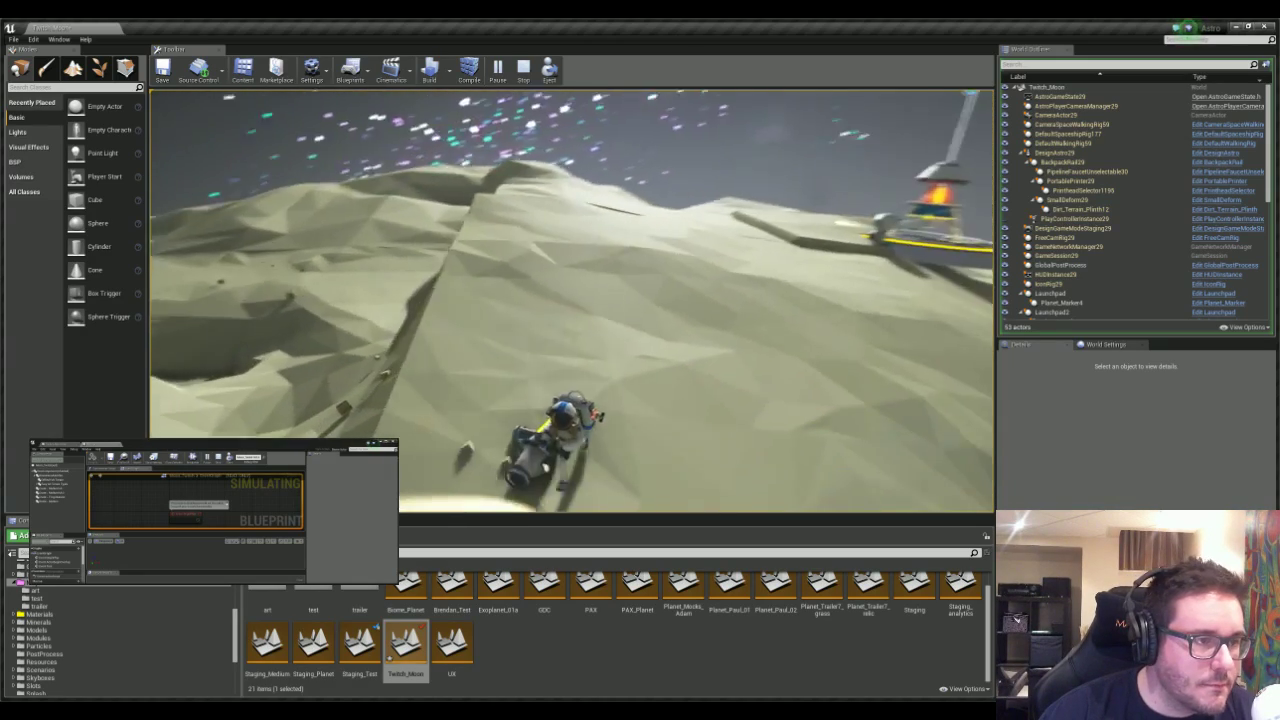
right_drag(543, 277, 600, 265)
mouse_move(512, 318)
mouse_down()
mouse_move(524, 272)
mouse_move(505, 225)
mouse_move(492, 236)
mouse_up()
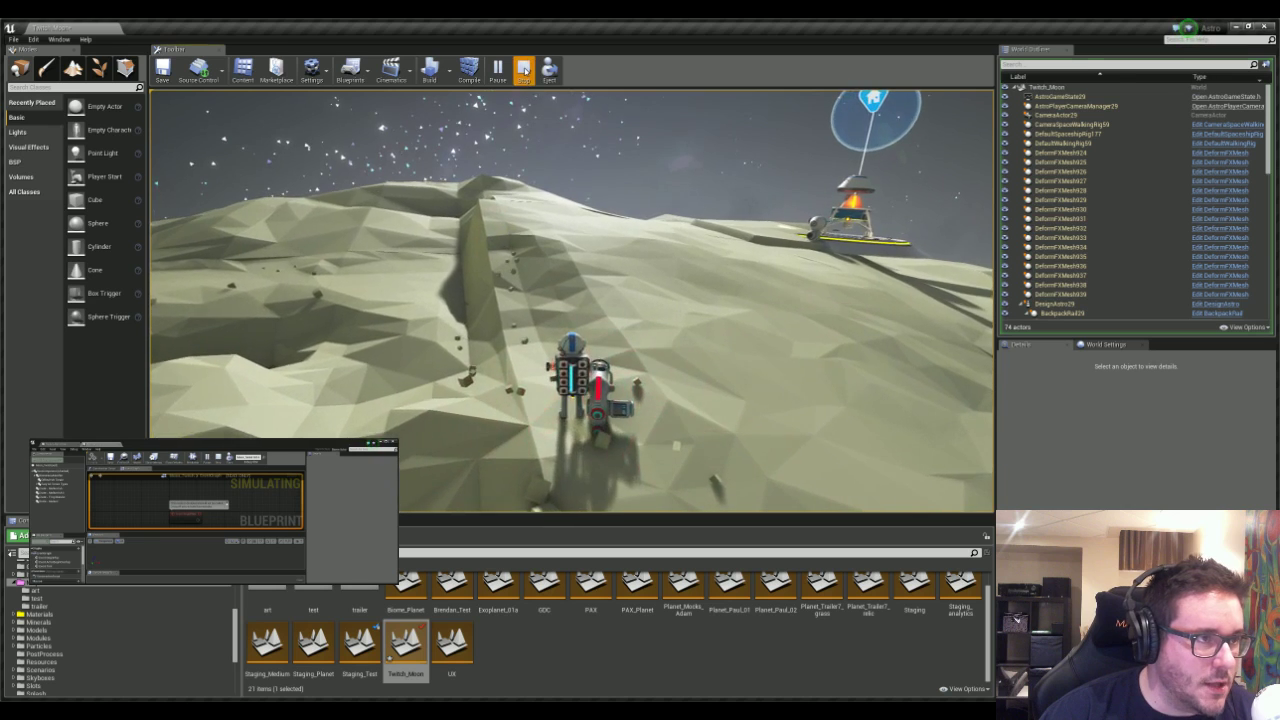
click(525, 71)
scroll(551, 300, down, 10)
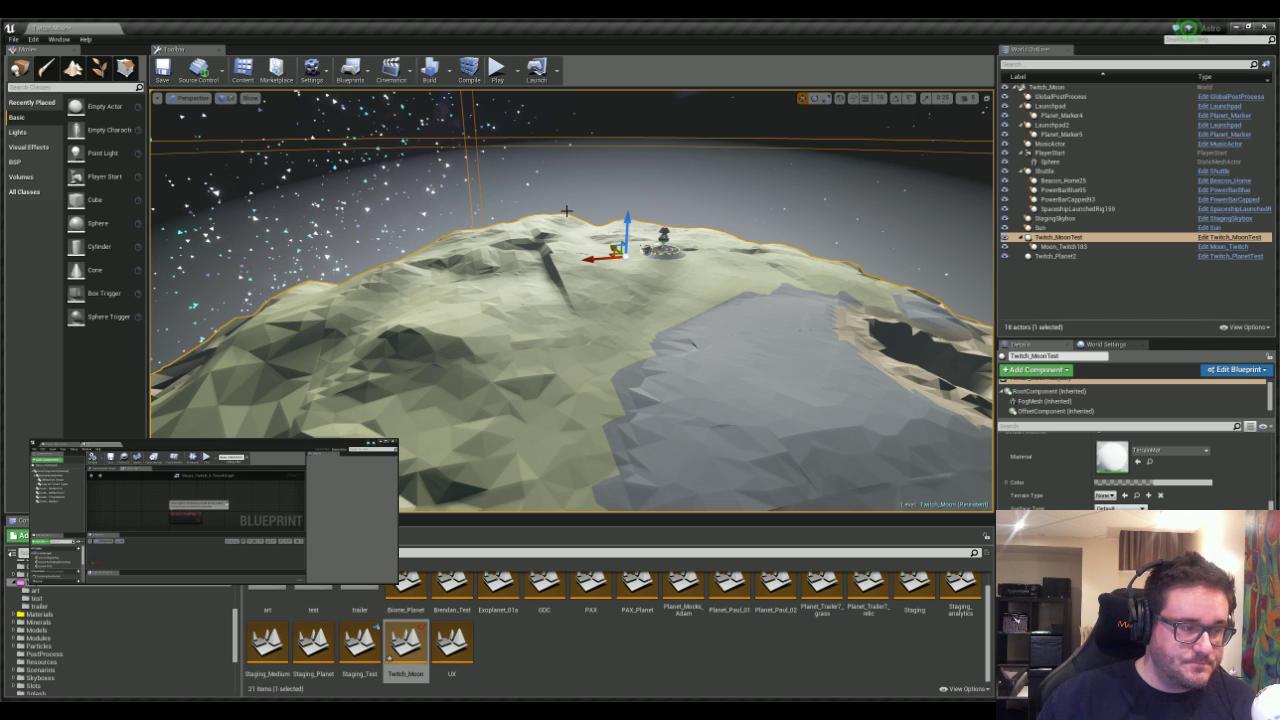
- Examine the terrain colour regions and craters around the whole moon from a distance
key(s)
right_drag(540, 220, 810, 238)
key(s)
key(a)
key(a)
key(w)
key(s)
key(a)
right_drag(591, 263, 591, 263)
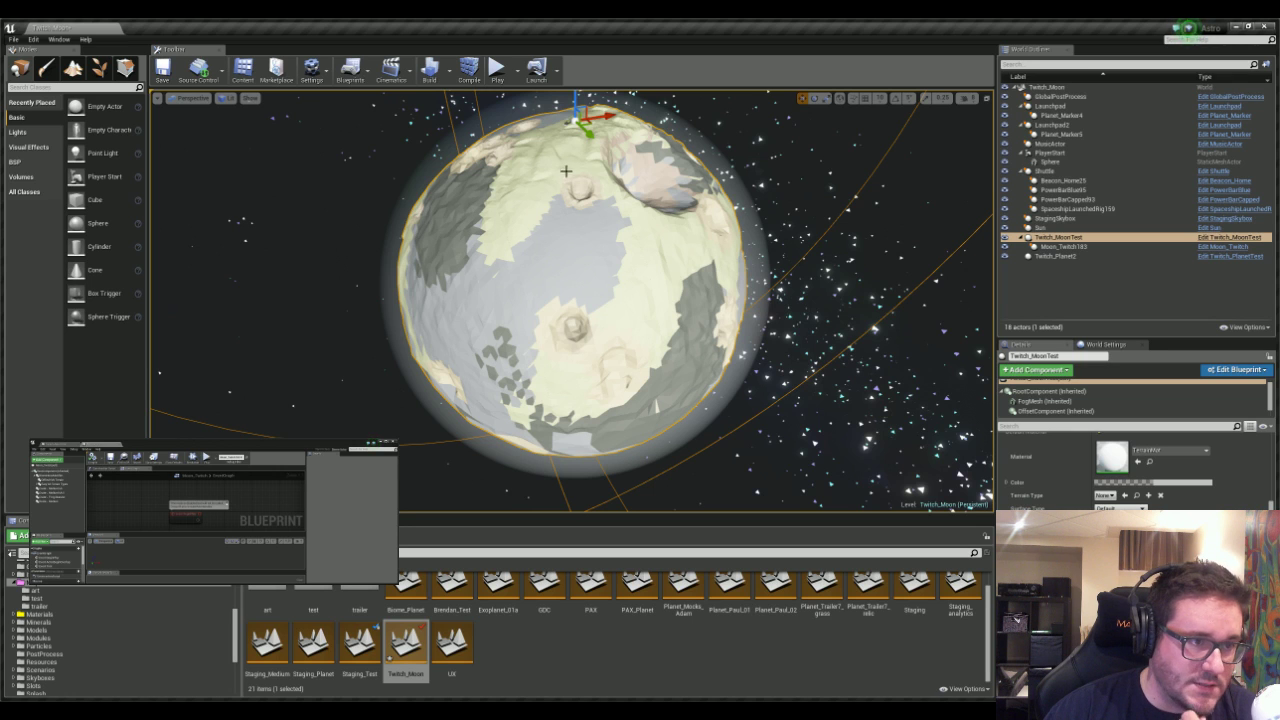
right_drag(673, 290, 580, 225)
key(w)
right_drag(673, 225, 586, 243)
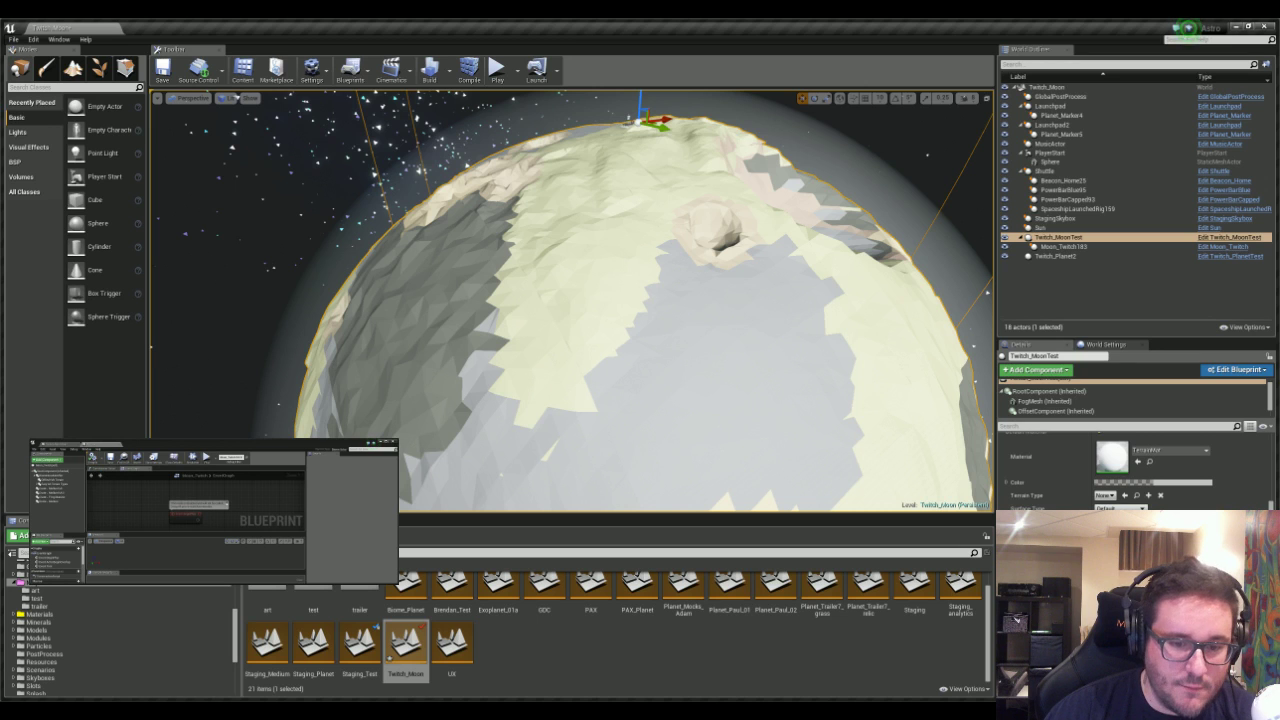
right_drag(600, 260, 560, 285)
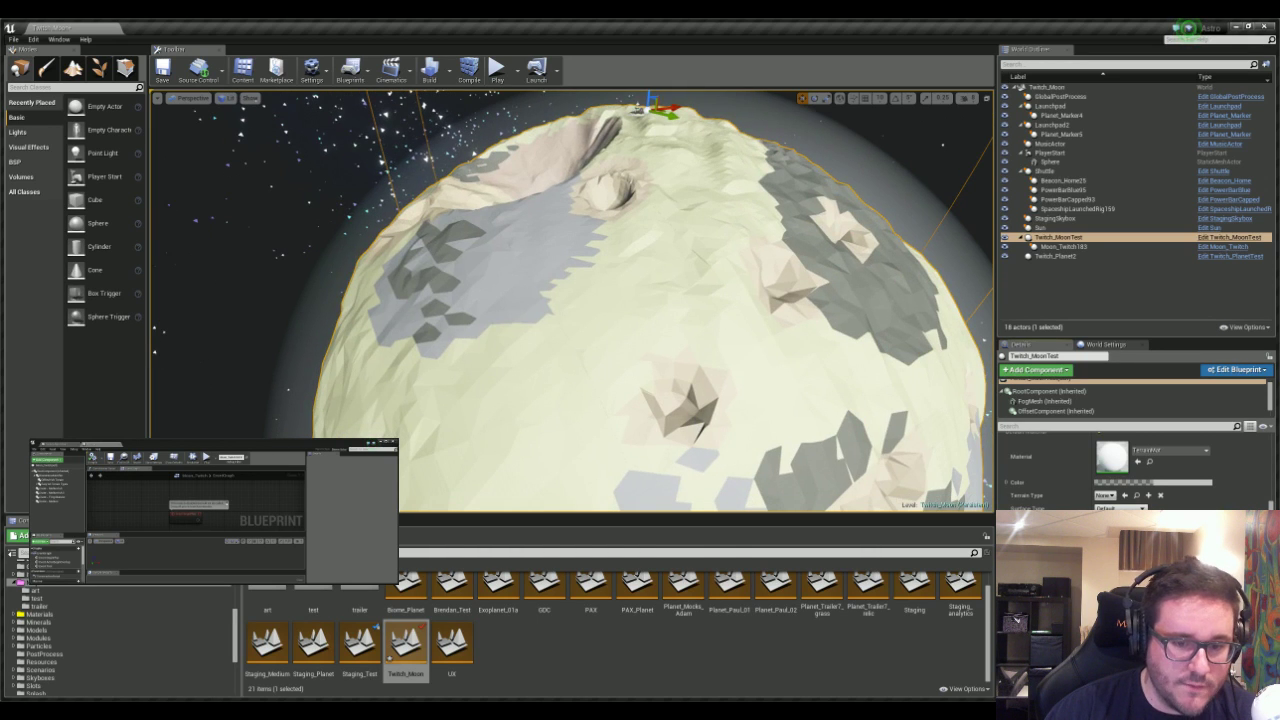
alt+drag(700, 282, 750, 289)
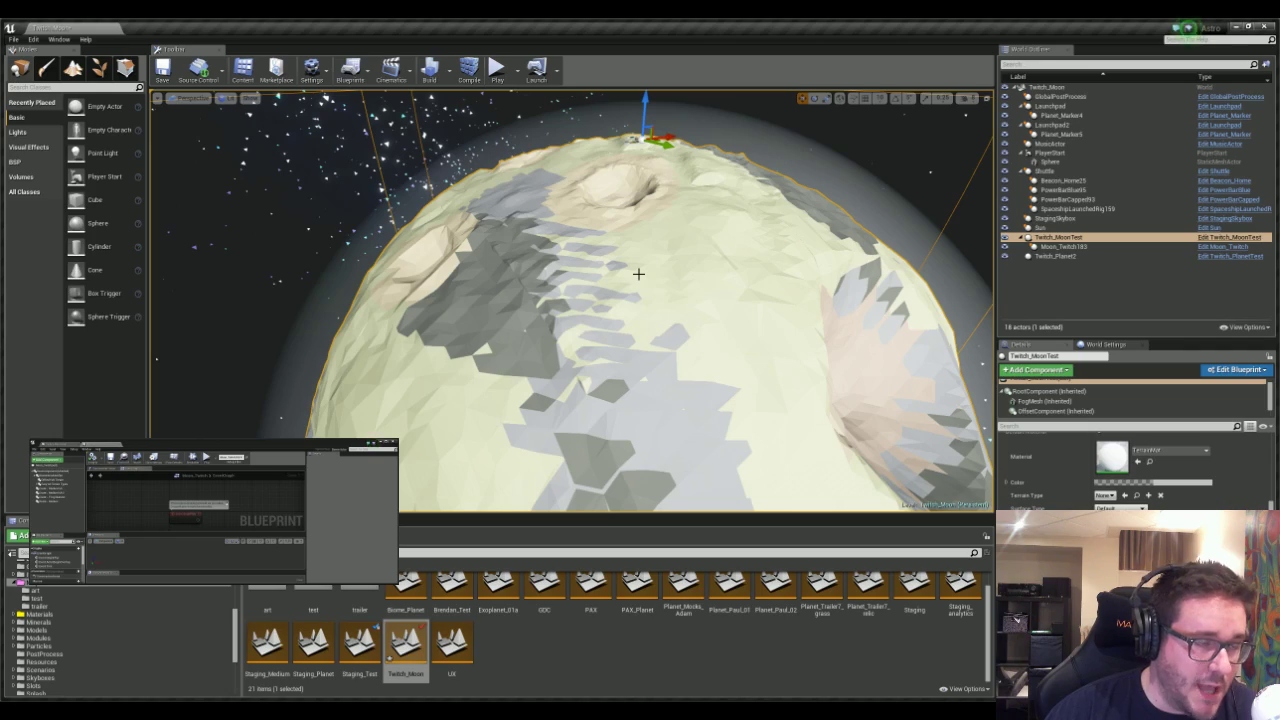
- Inspect the moon's rough hills and smoother slopes from close to the surface
key(s)
right_drag(638, 274, 530, 255)
key(w)
key(d)
key(d)
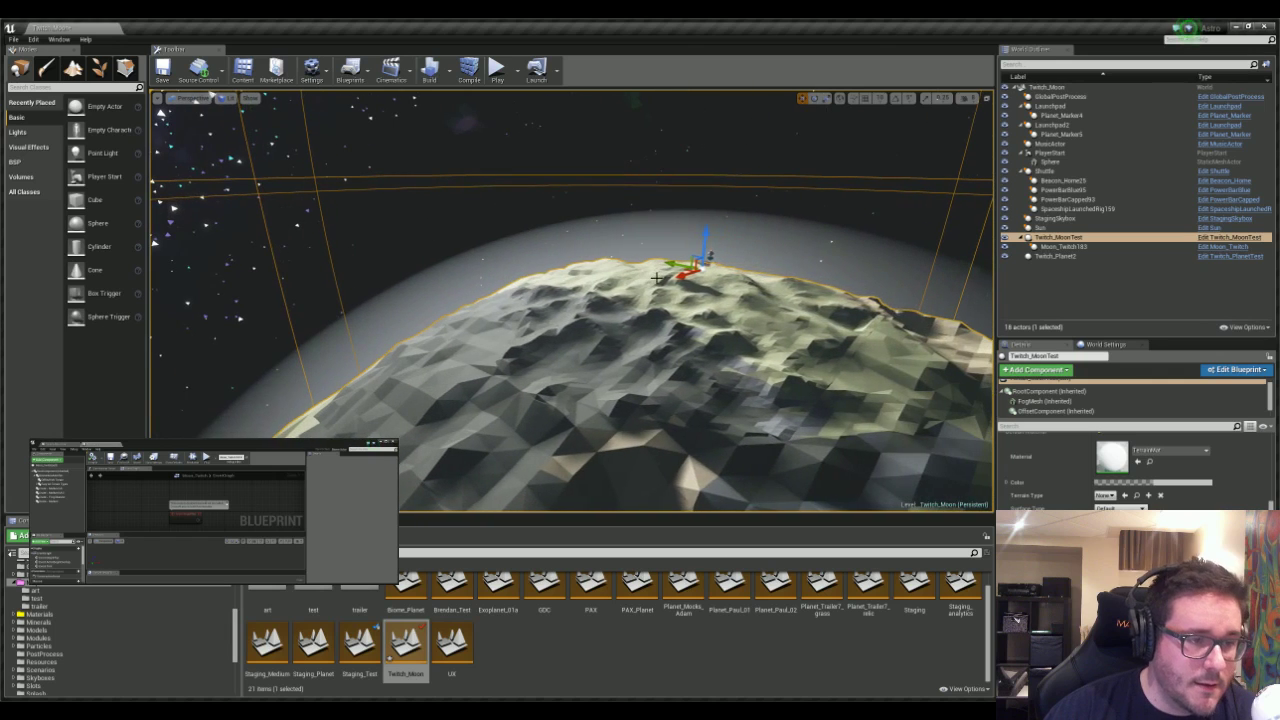
right_drag(490, 292, 913, 331)
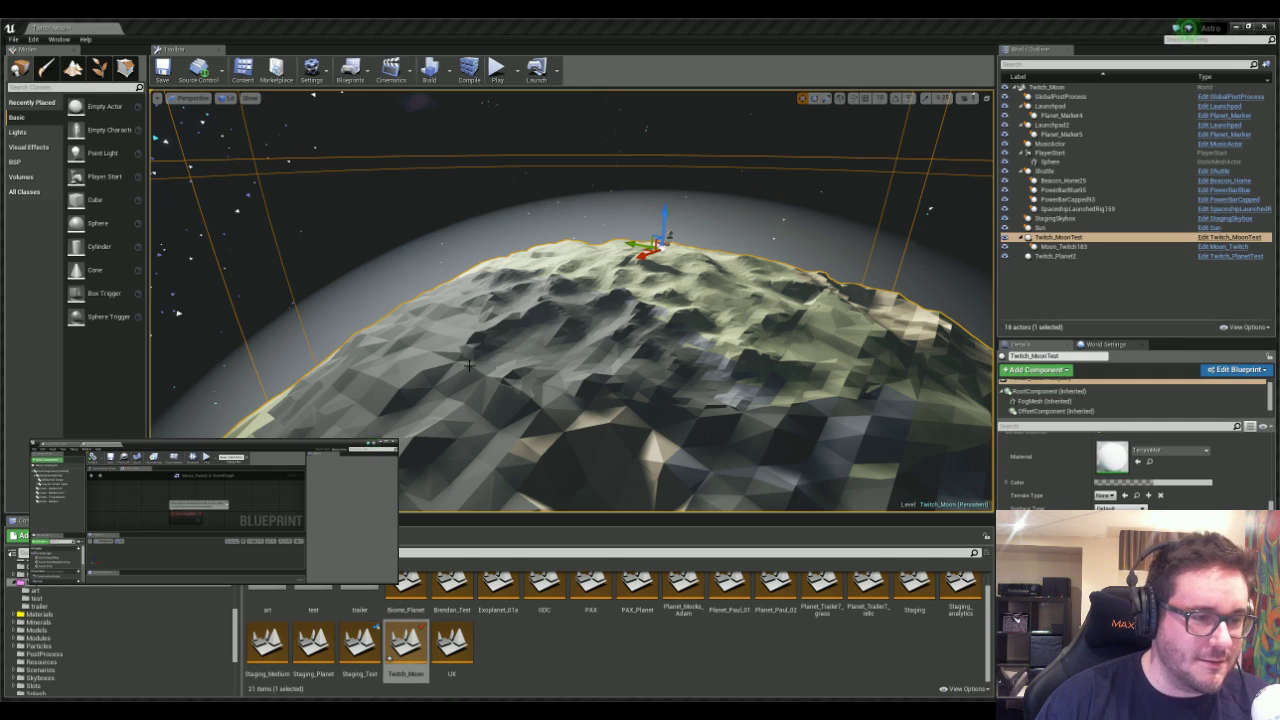
right_drag(480, 386, 750, 386)
right_drag(600, 386, 850, 386)
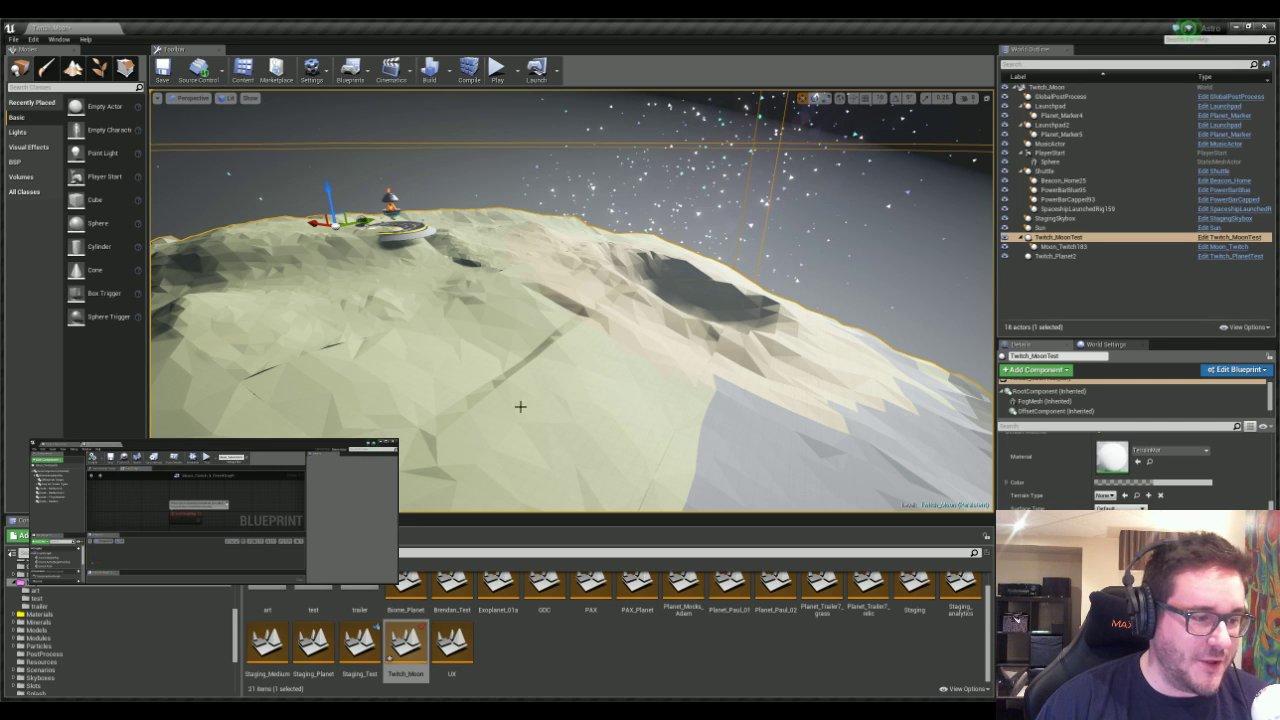
click(459, 490)
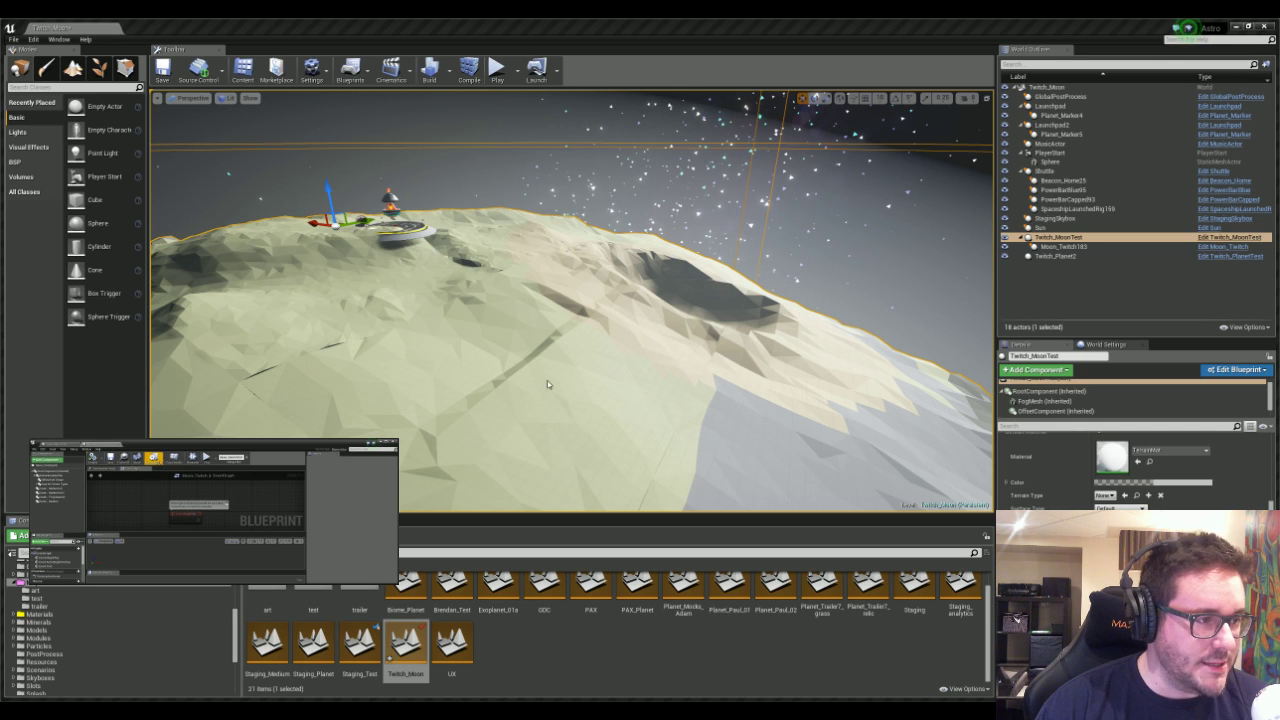
- Inspect the moon's craters and the small scattered rocks on the slope below the launch pad
mouse_move(580, 315)
right_down()
mouse_move(556, 322)
mouse_move(578, 338)
mouse_move(580, 315)
right_up()
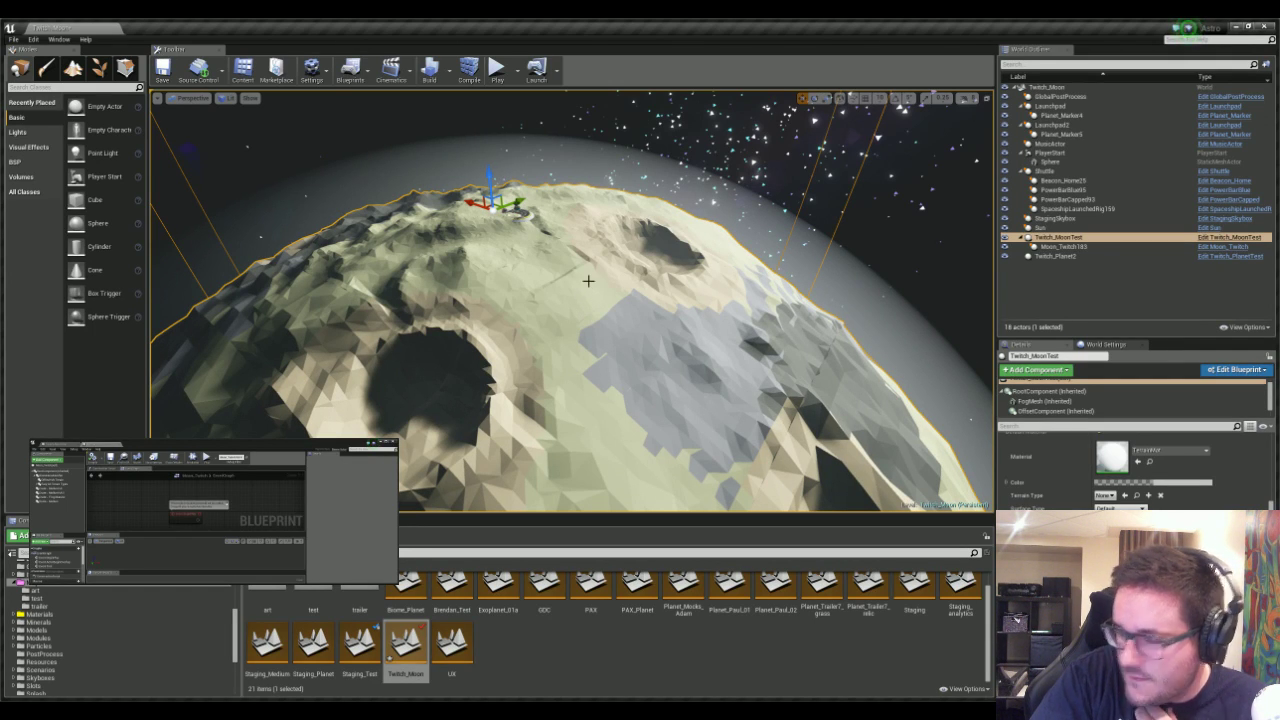
mouse_move(628, 314)
right_down()
mouse_move(595, 335)
mouse_move(635, 318)
mouse_move(626, 330)
right_up()
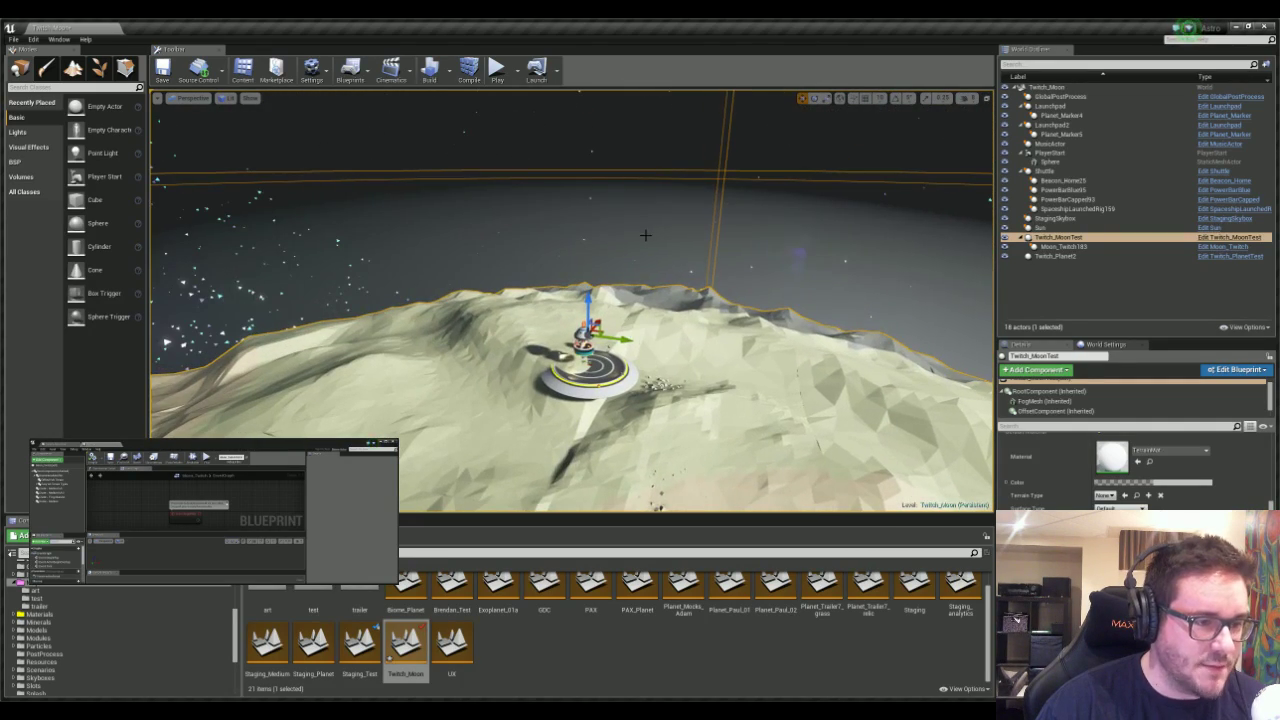
right_drag(705, 446, 702, 492)
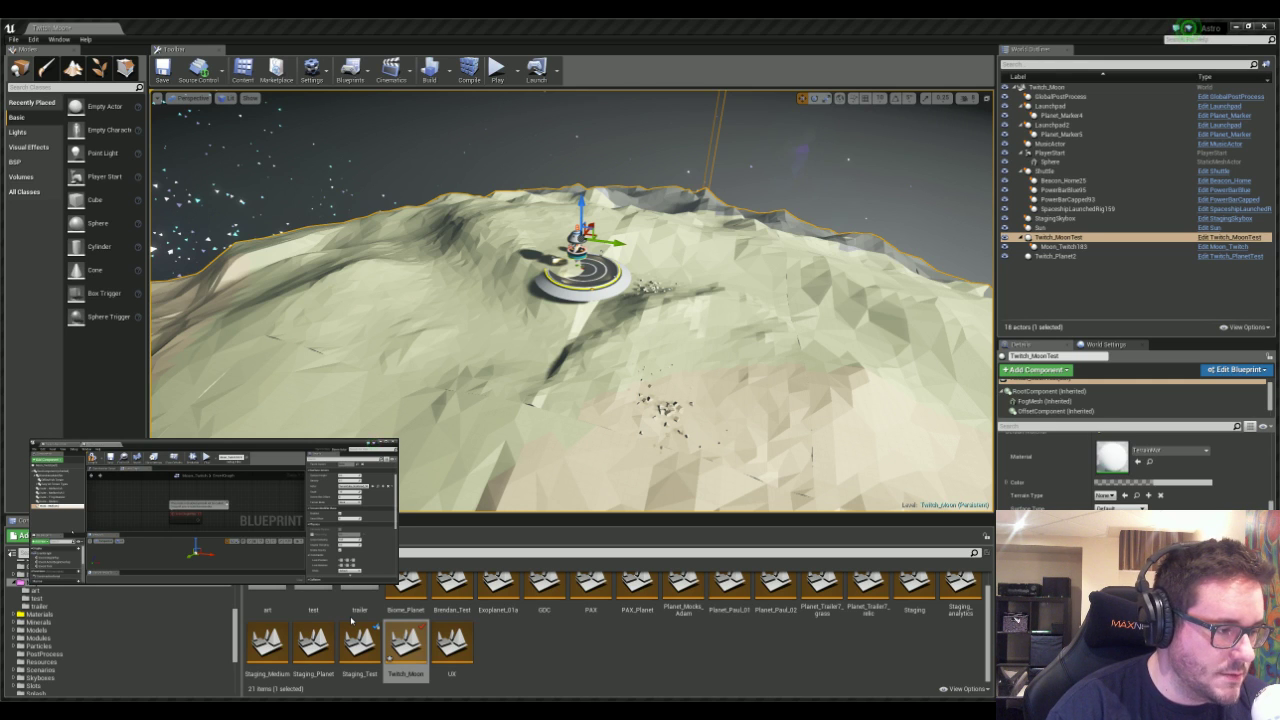
drag(668, 358, 668, 420)
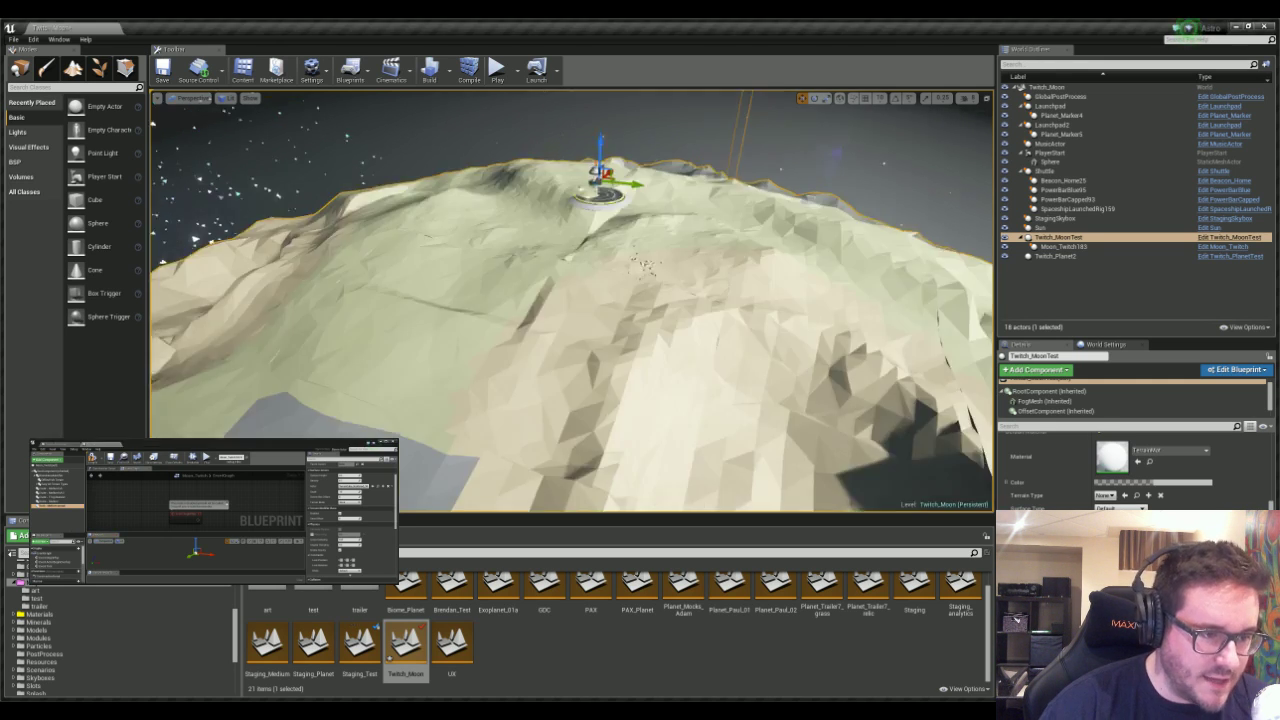
drag(647, 301, 614, 144)
key(s)
right_drag(598, 331, 590, 376)
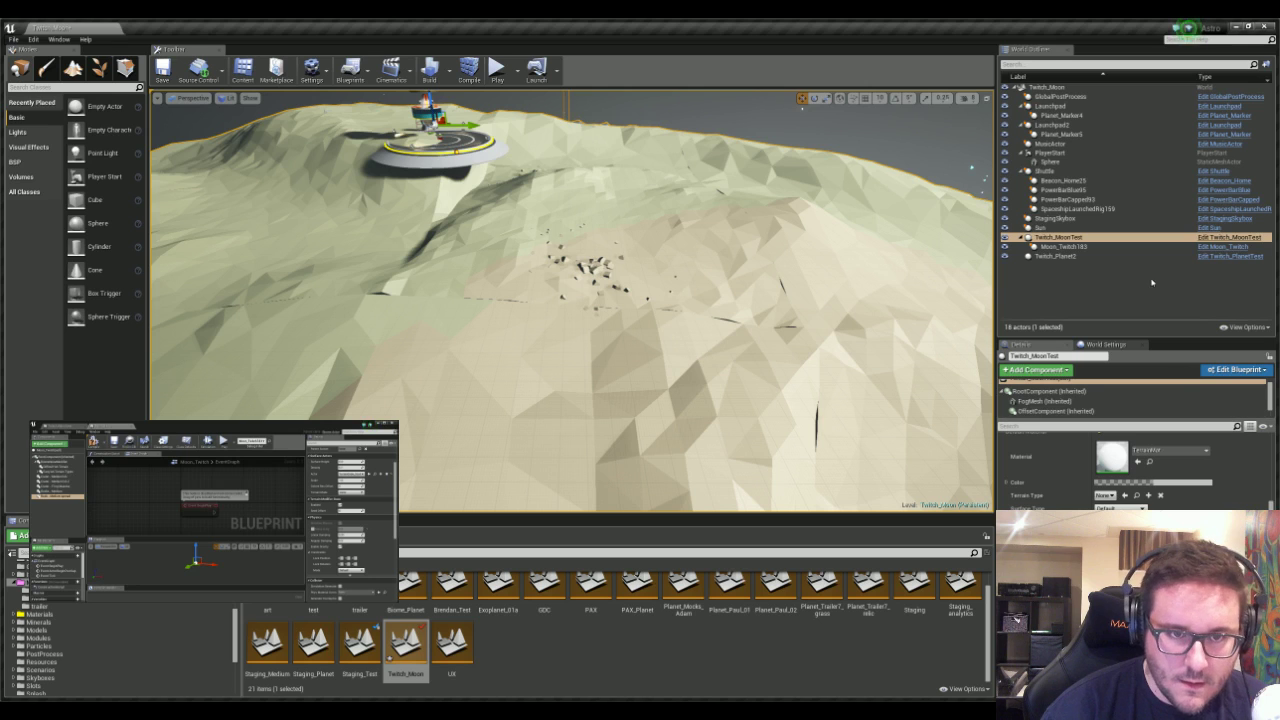
- Select the Twitch_MoonTest actor and examine the density and size of the scattered cube rocks on its hillsides
click(1060, 237)
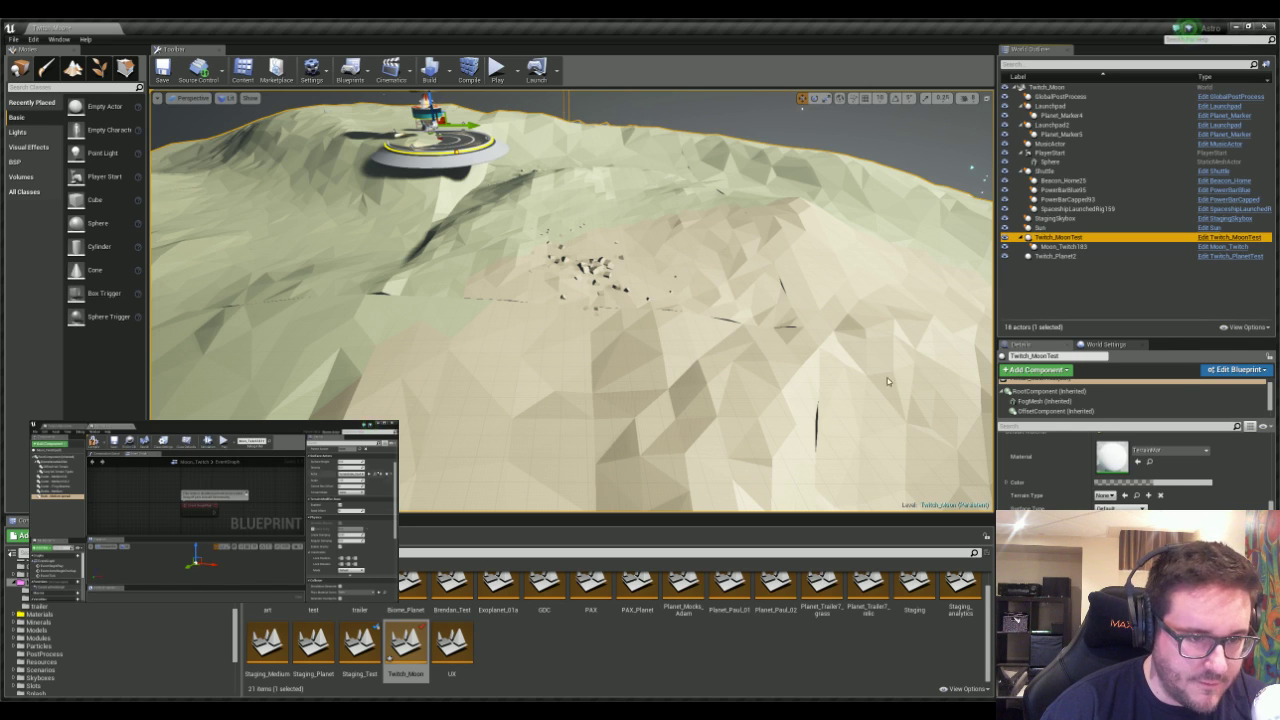
key(alt+Tab)
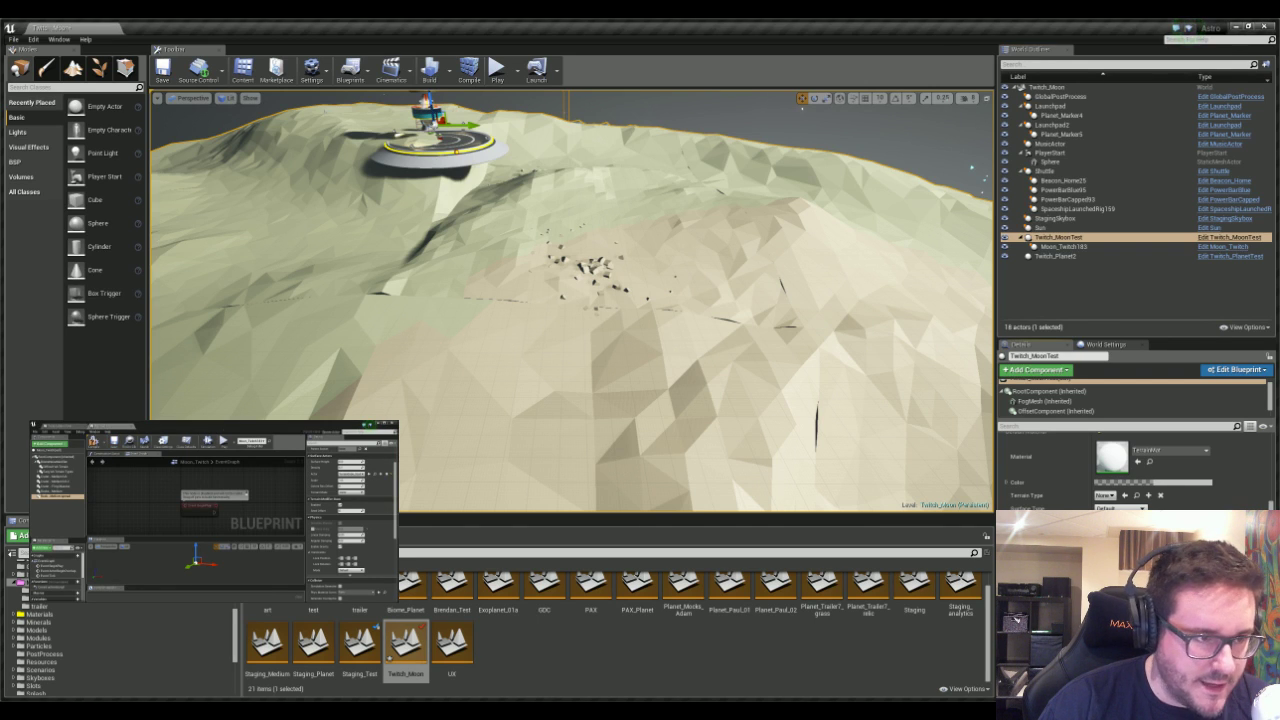
right_drag(574, 280, 555, 280)
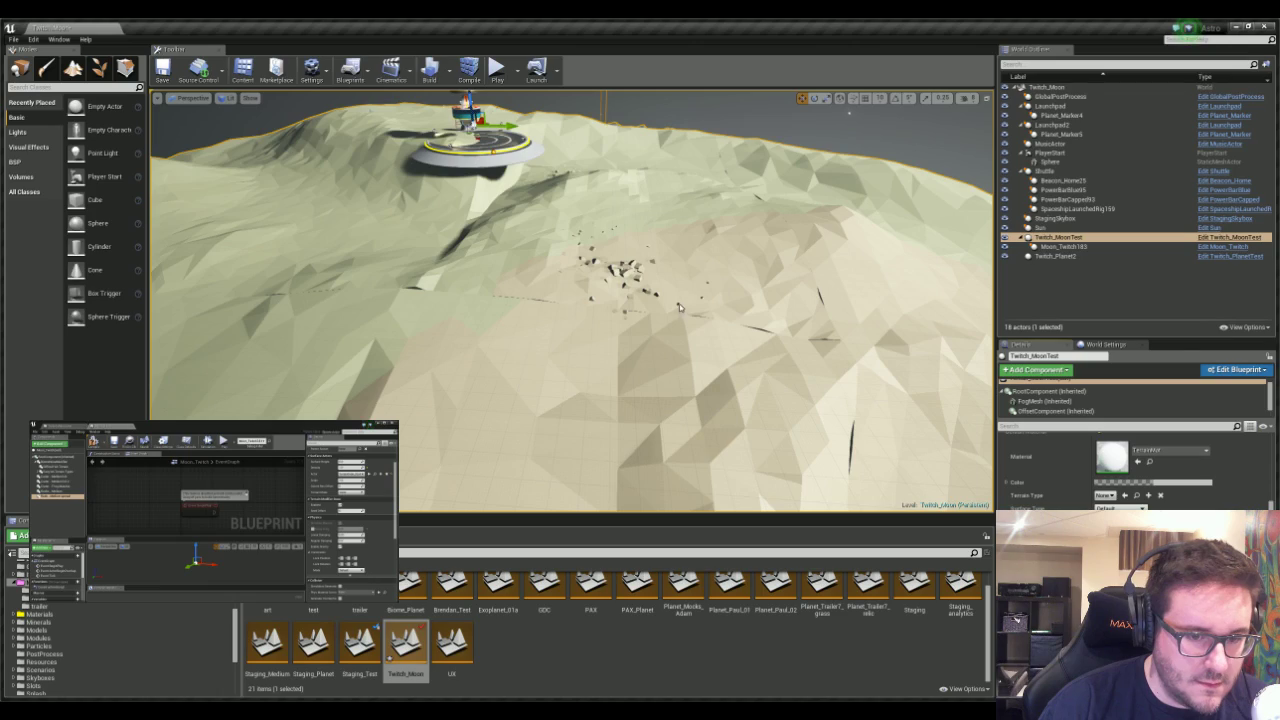
right_drag(680, 308, 715, 271)
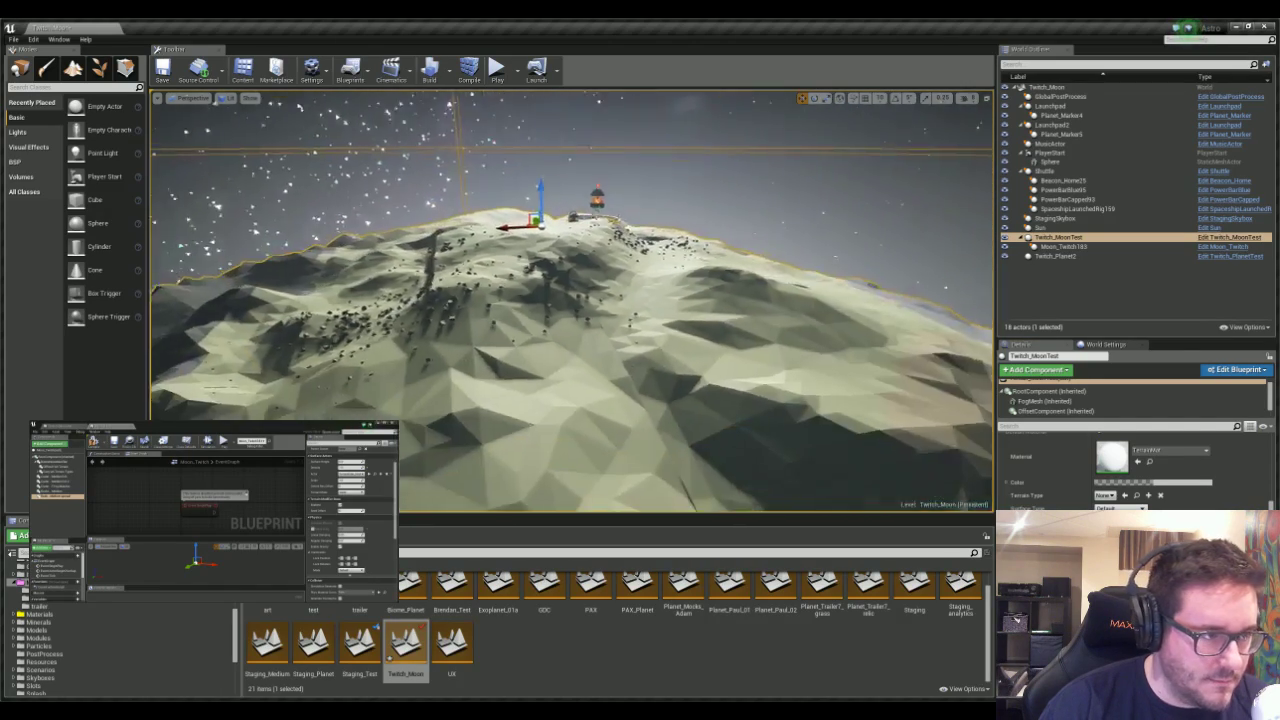
right_drag(620, 262, 650, 265)
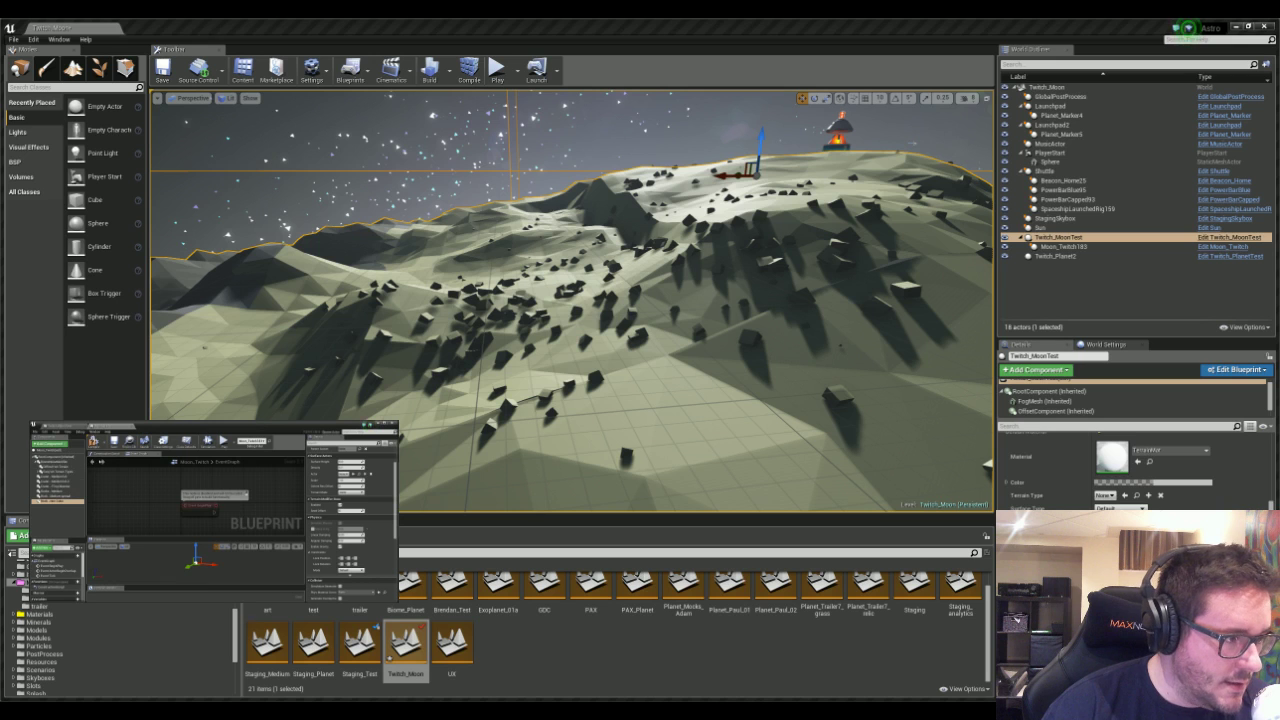
right_drag(430, 380, 740, 344)
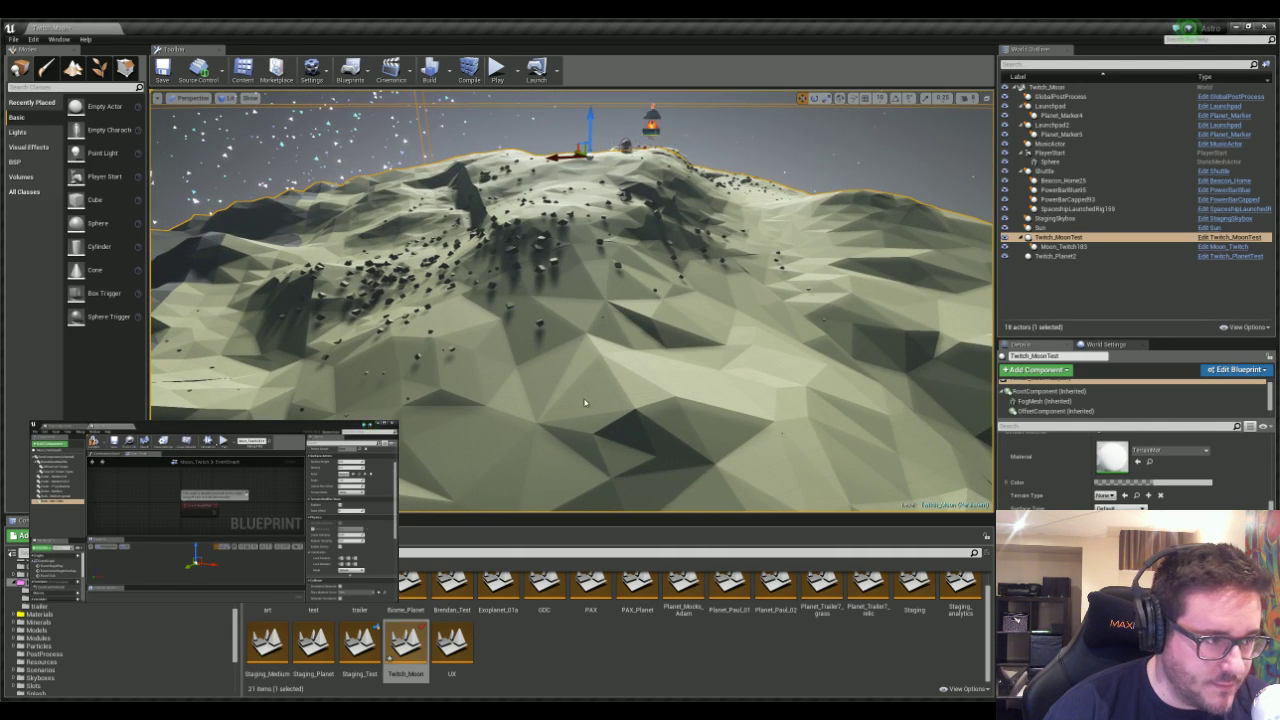
- Select Moon_Twitch's Rock - Medium spread component, open the TerrainCube_Scattered_2 blueprint and review its mesh distribution settings against the rocks on the moon
click(58, 497)
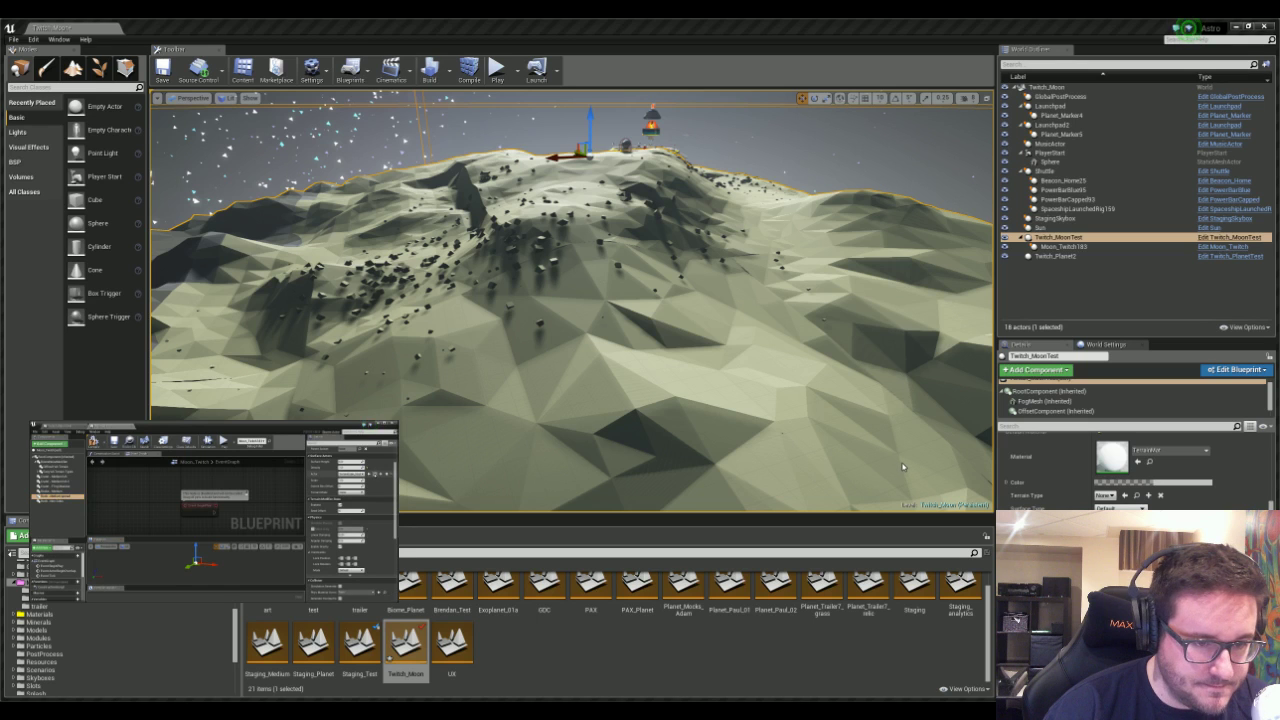
click(903, 466)
double_click(504, 598)
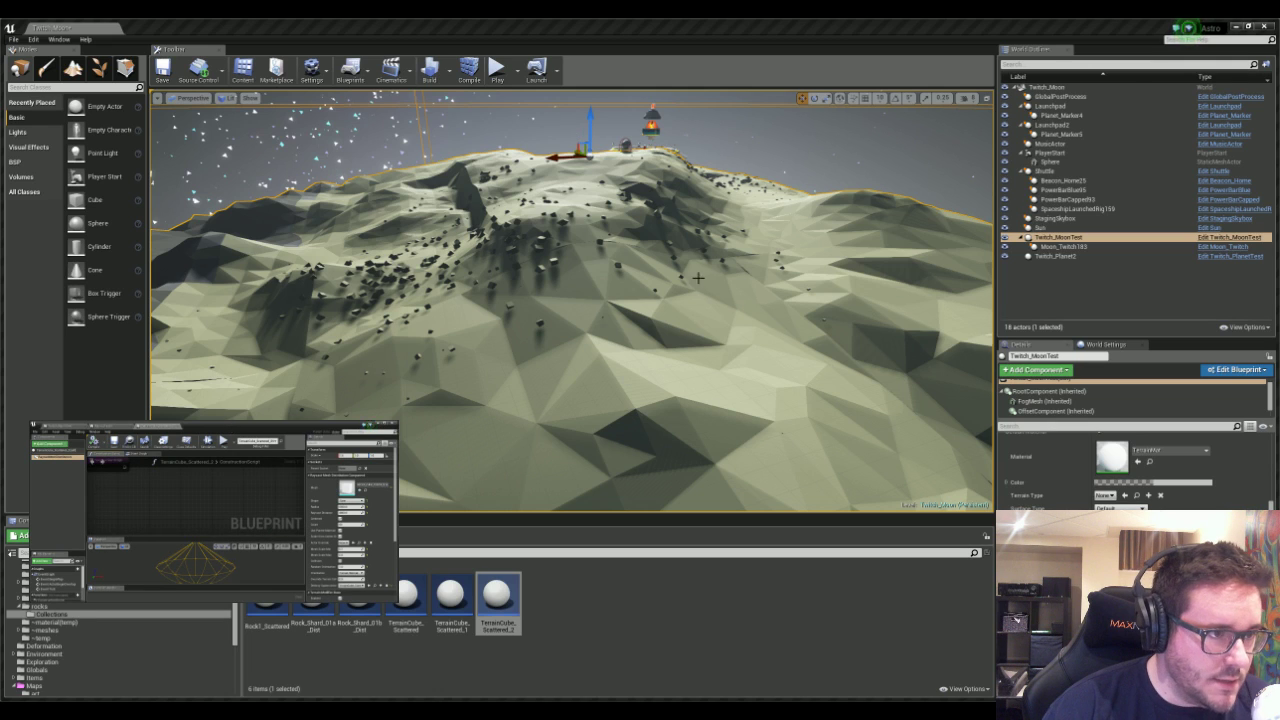
right_drag(698, 278, 682, 225)
right_drag(621, 281, 669, 257)
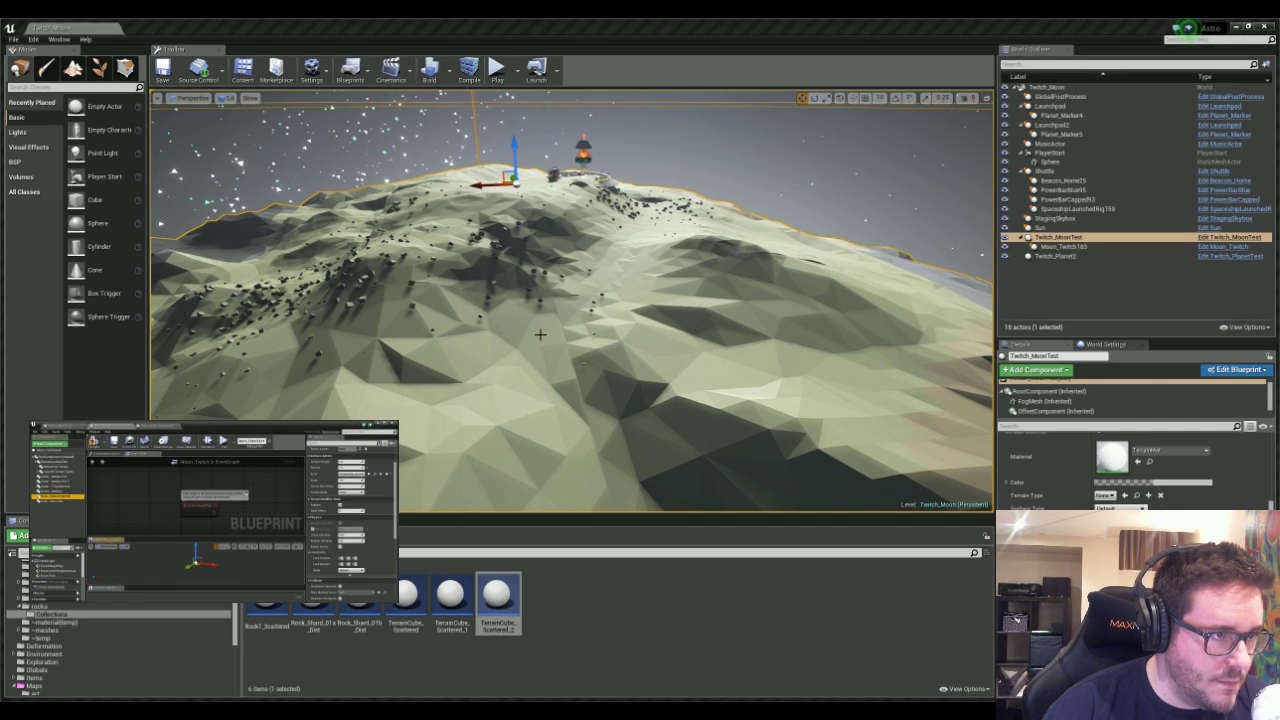
click(164, 427)
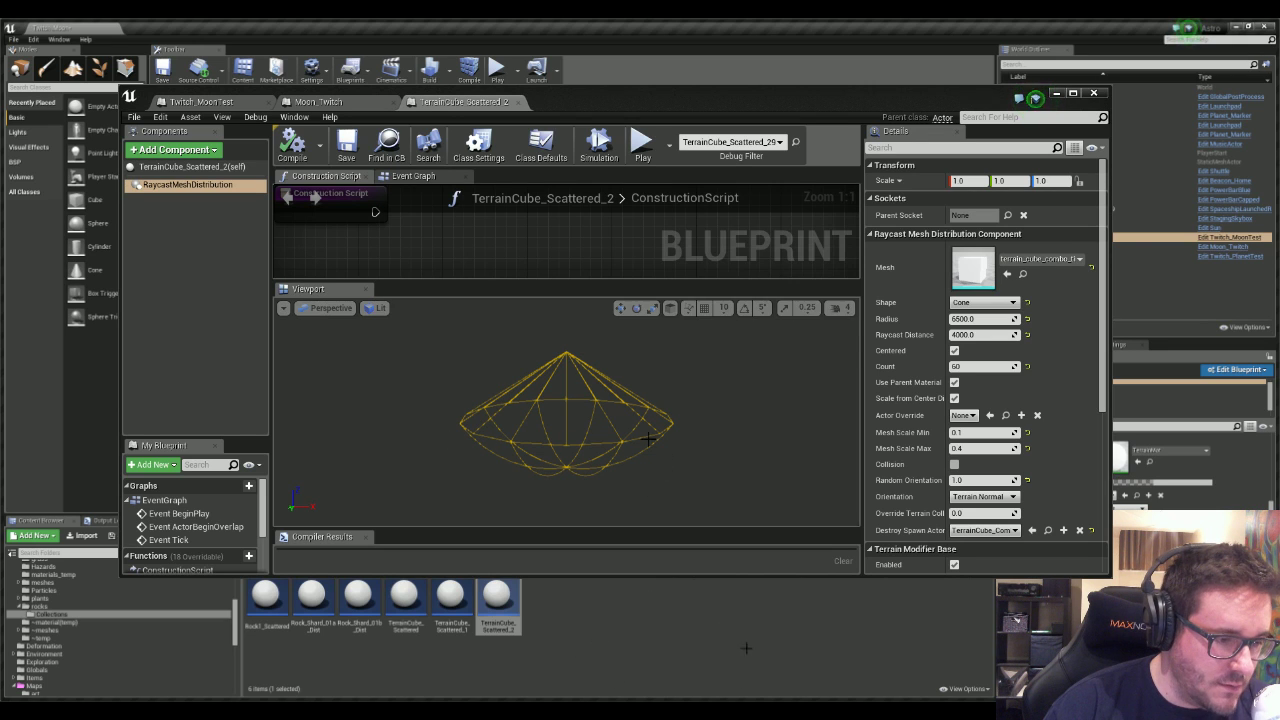
- Locate and inspect the terrain_cube_combo_tint mesh used by TerrainCube_Scattered_2, and close both the mesh and the blueprint
click(1022, 273)
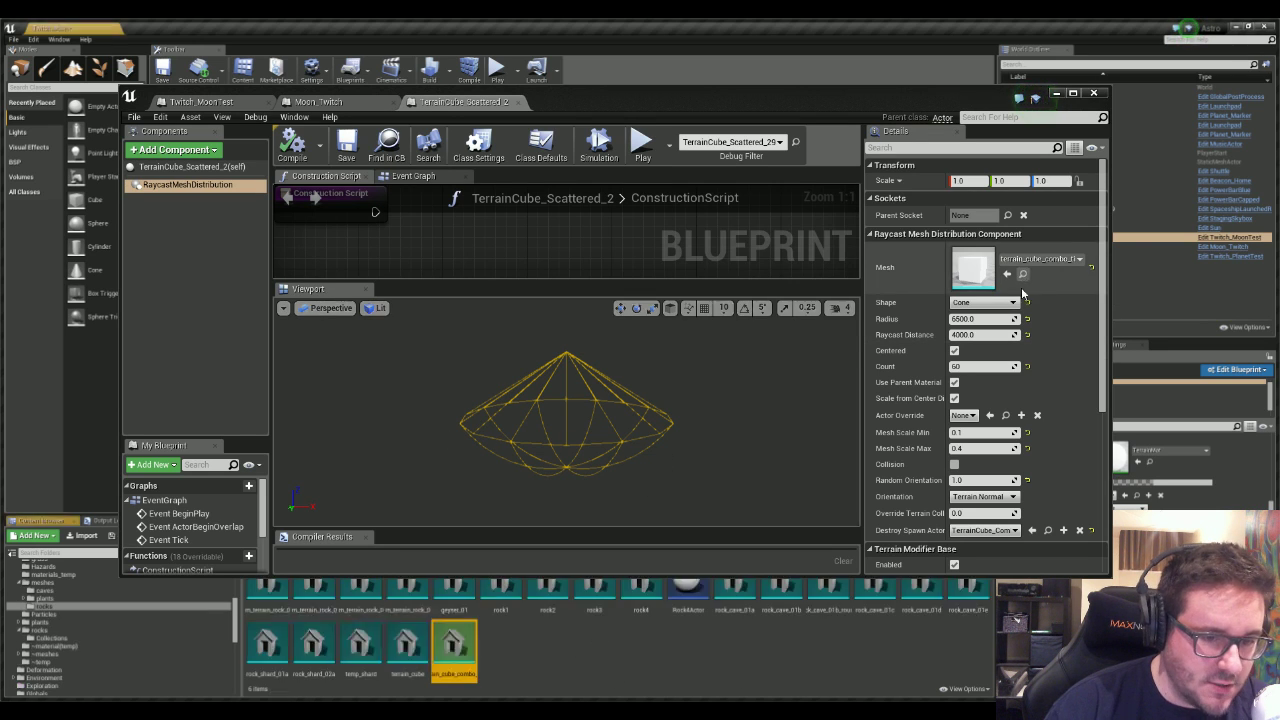
double_click(450, 648)
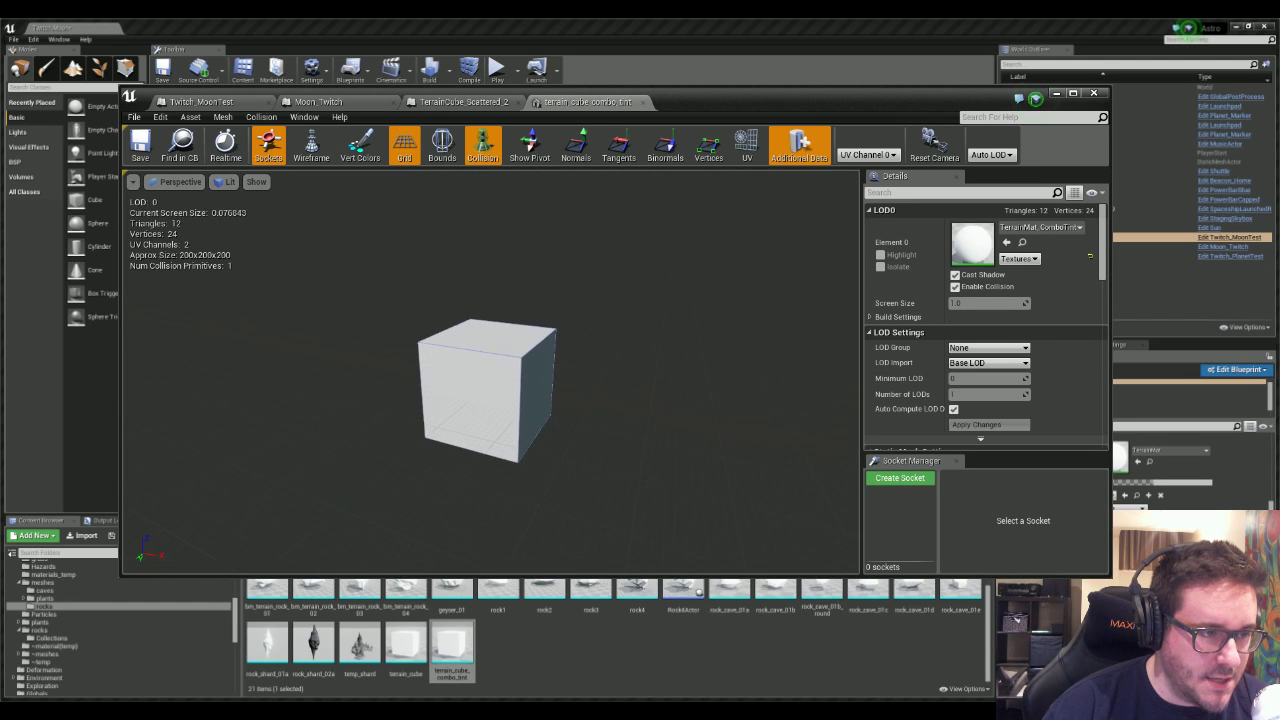
mouse_move(490, 372)
right_down()
mouse_move(785, 368)
mouse_move(795, 420)
mouse_move(525, 395)
mouse_move(500, 355)
mouse_move(500, 377)
mouse_move(512, 350)
mouse_move(505, 390)
right_up()
key(s)
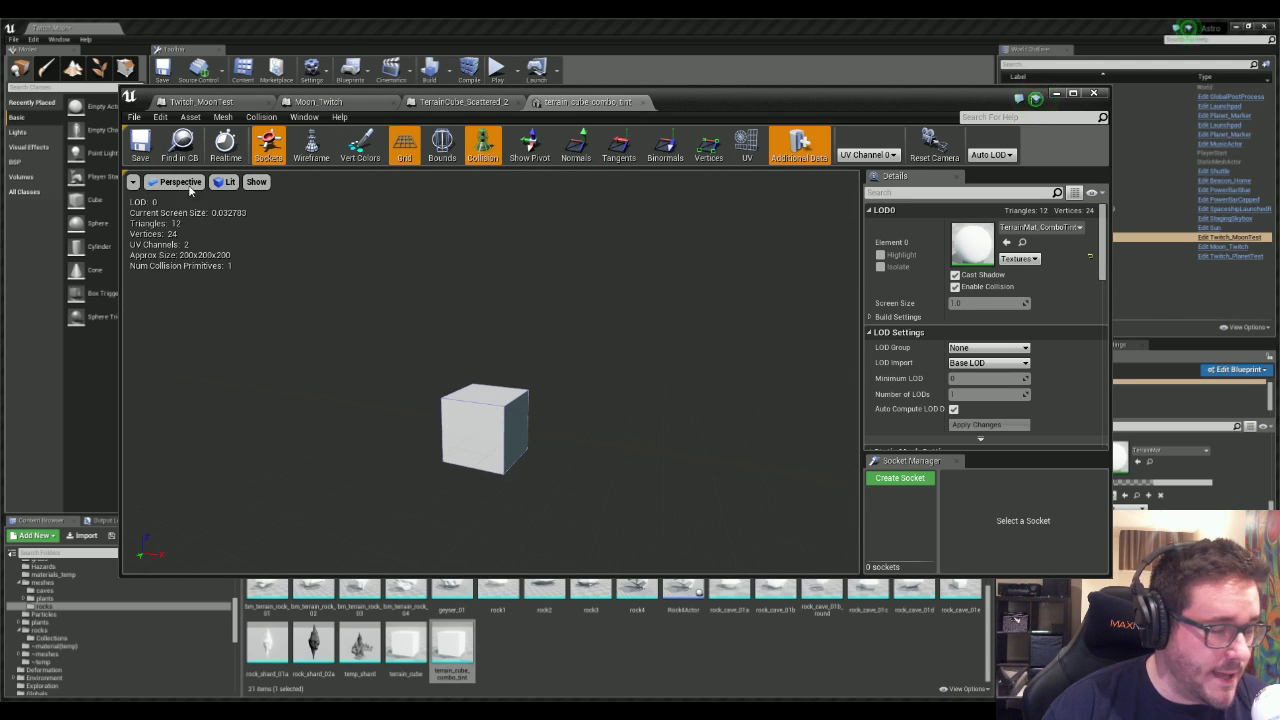
click(644, 102)
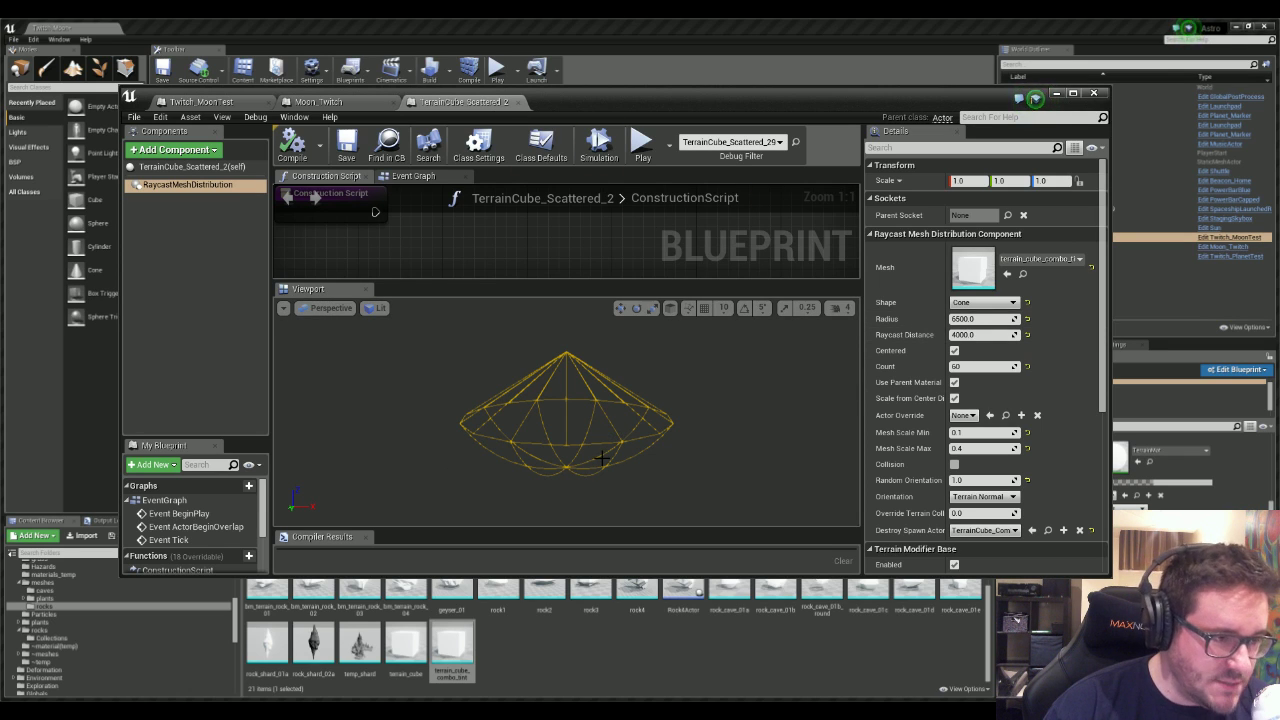
click(517, 103)
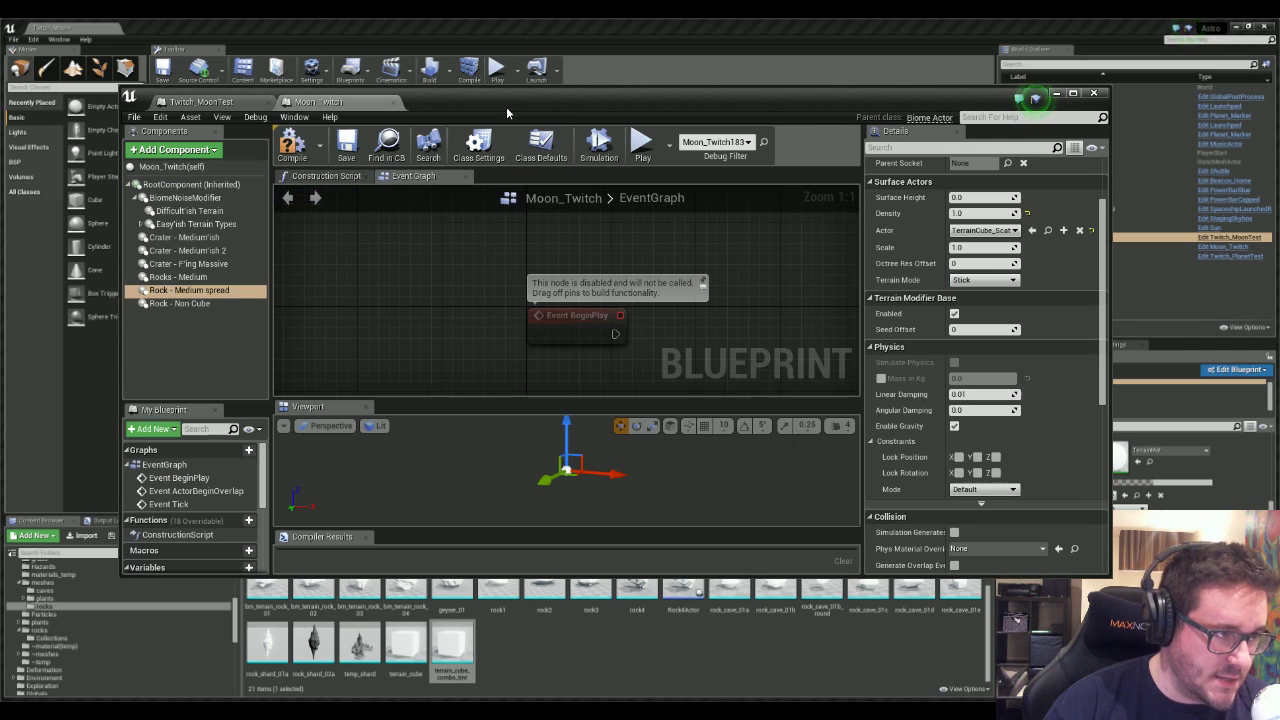
- Save the Moon_Twitch blueprint and start a new play session of the moon level
click(345, 157)
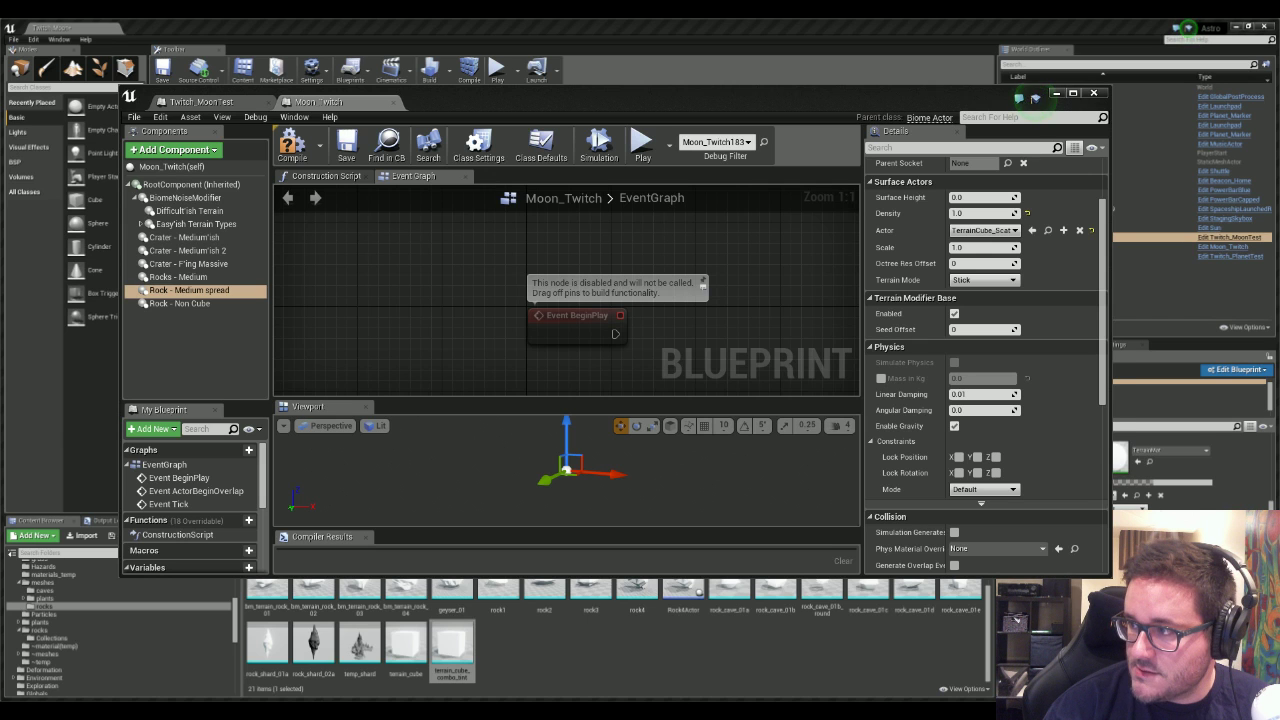
click(1055, 93)
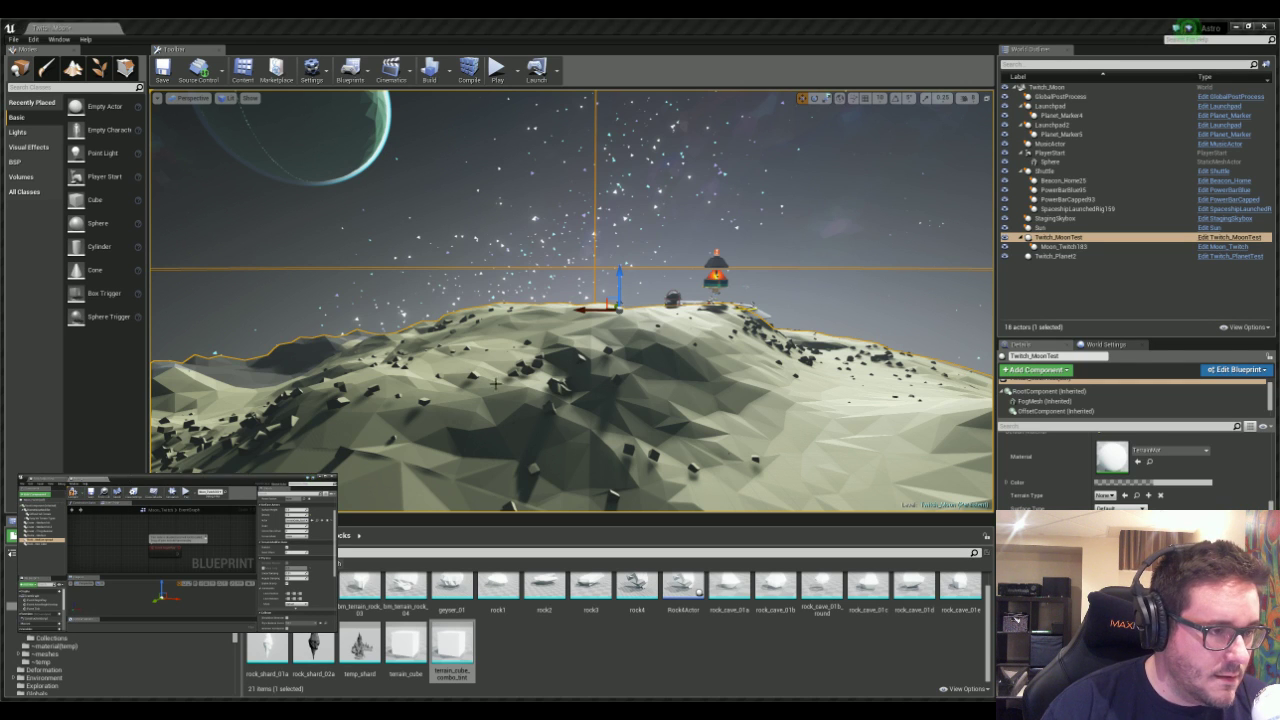
right_drag(520, 154, 520, 225)
click(503, 82)
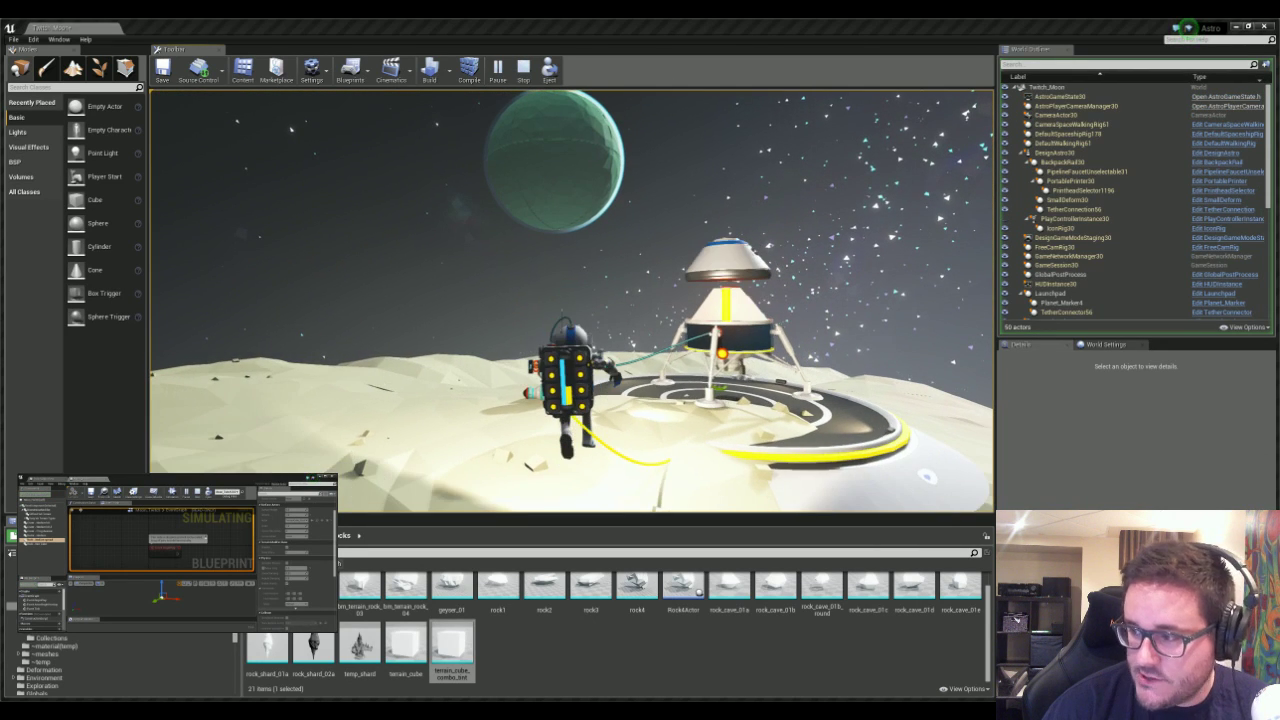
- Run the astronaut from the launchpad across the moon's ridges and valleys to check the scattered cube rocks, and end the play session
right_drag(900, 493, 850, 505)
key(w)
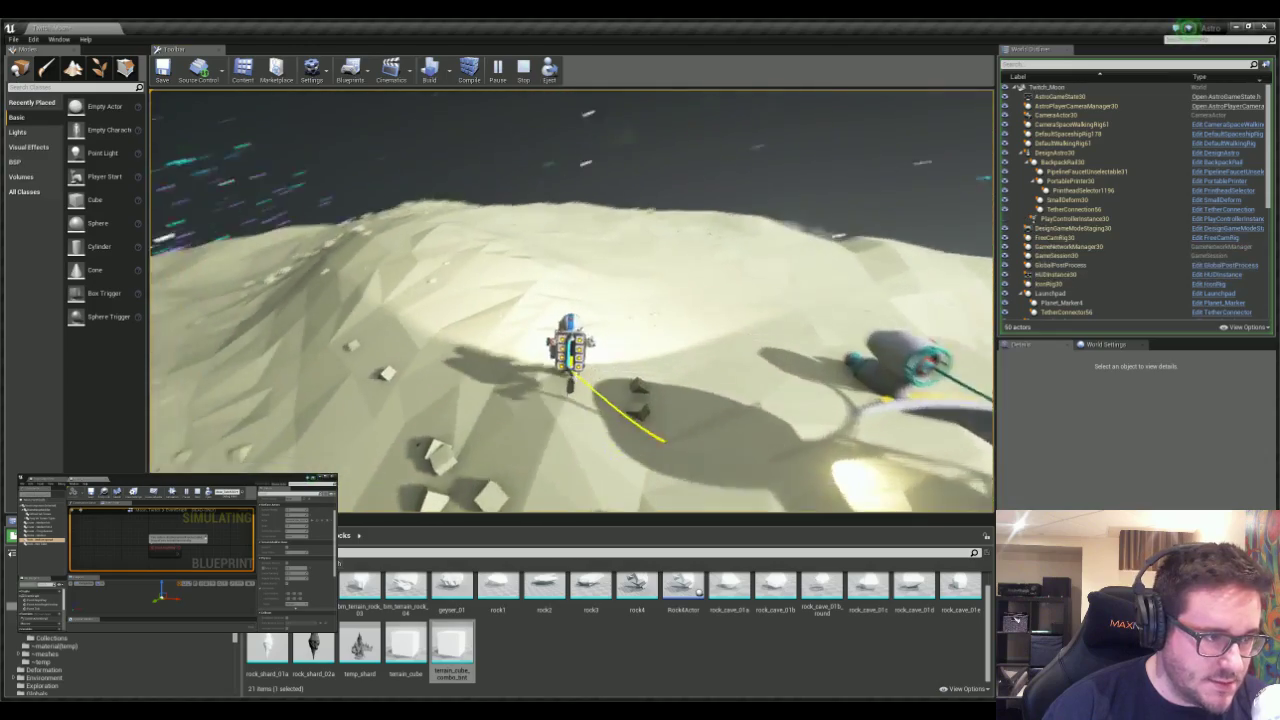
key(w)
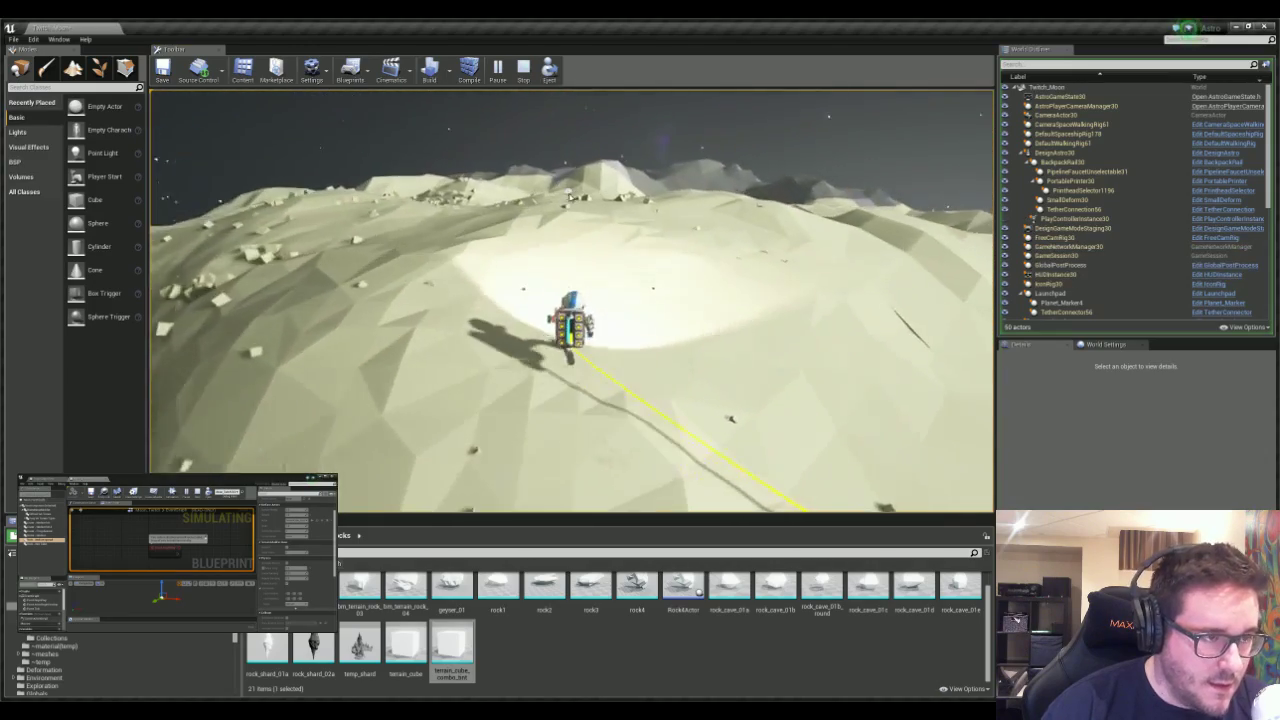
key(w)
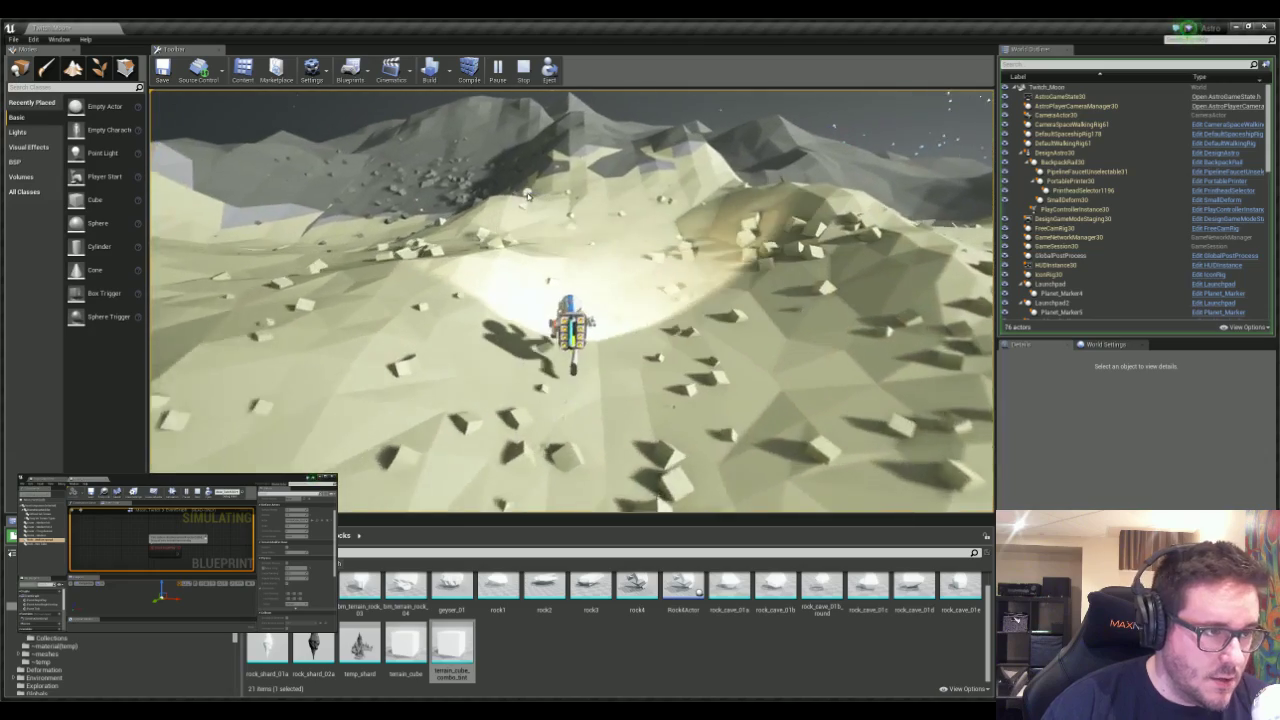
key(w)
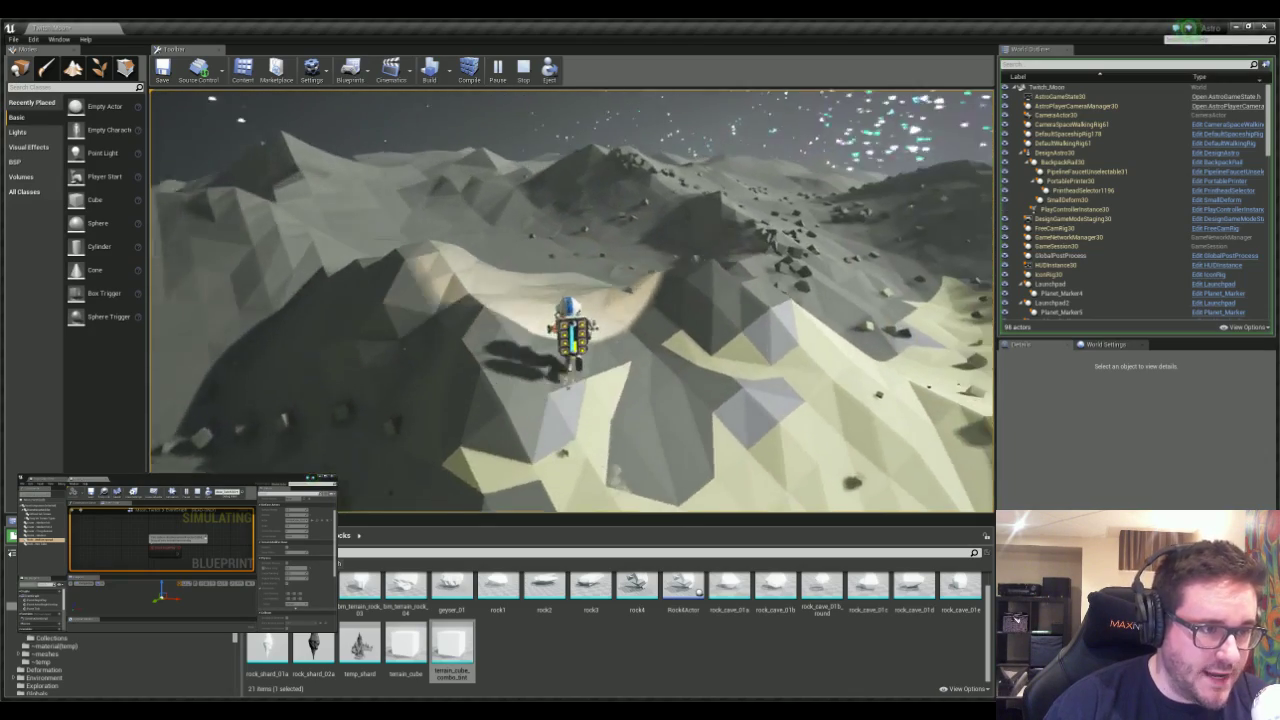
key(w)
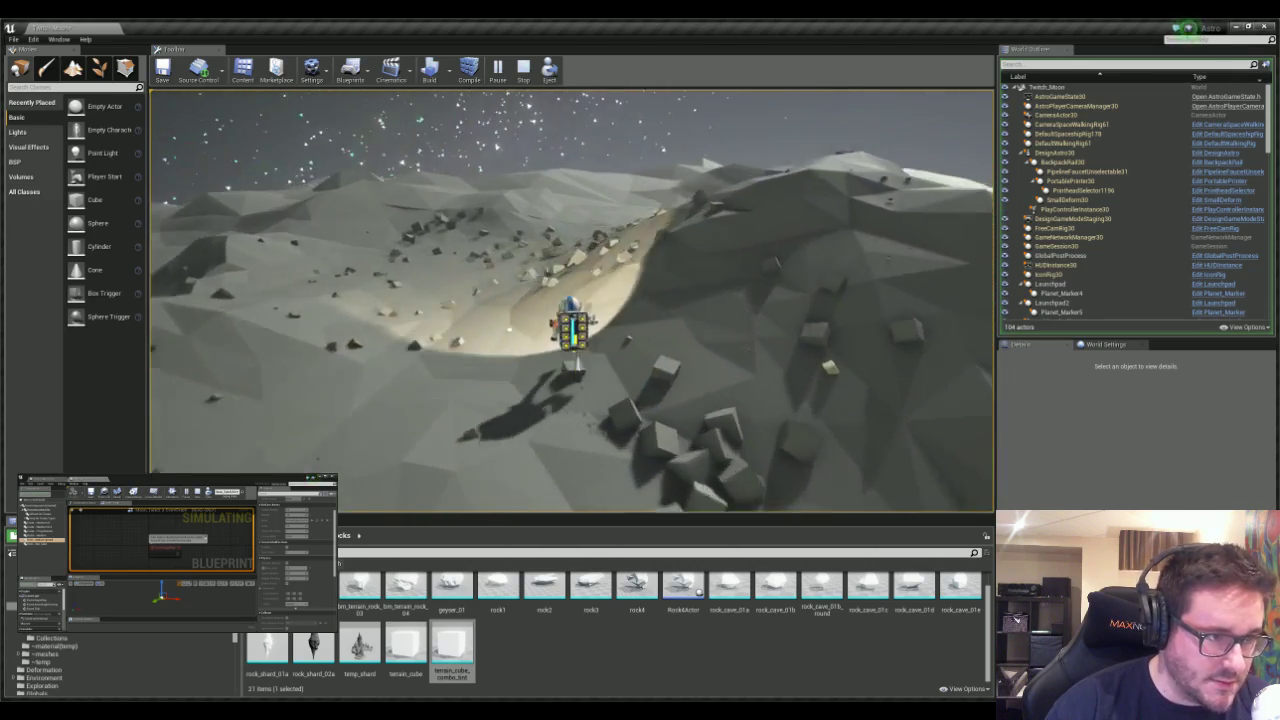
key(w)
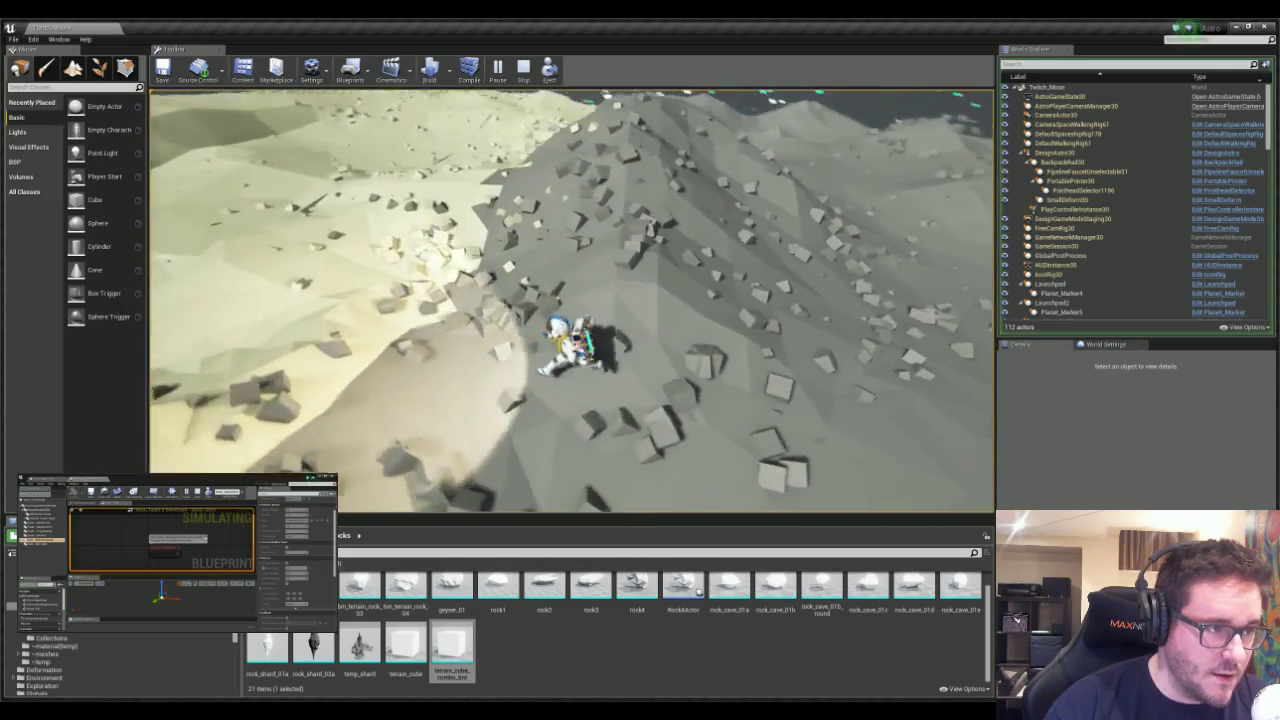
key(a)
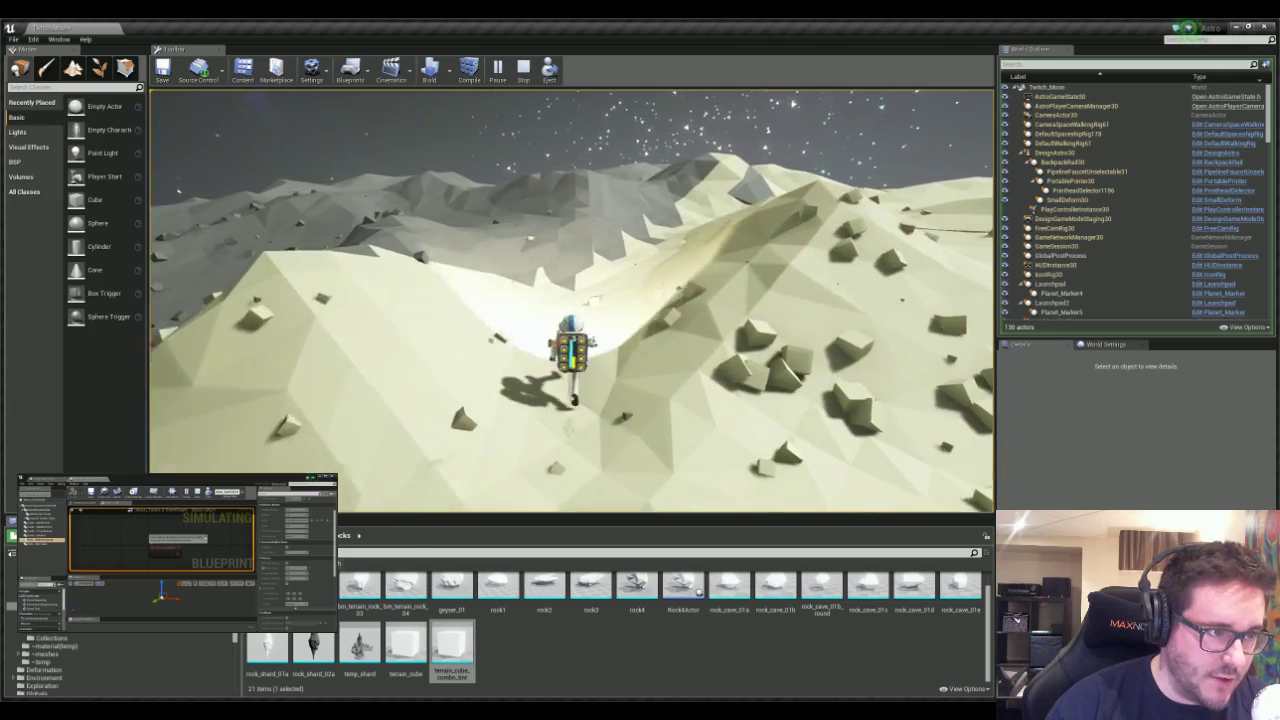
key(w)
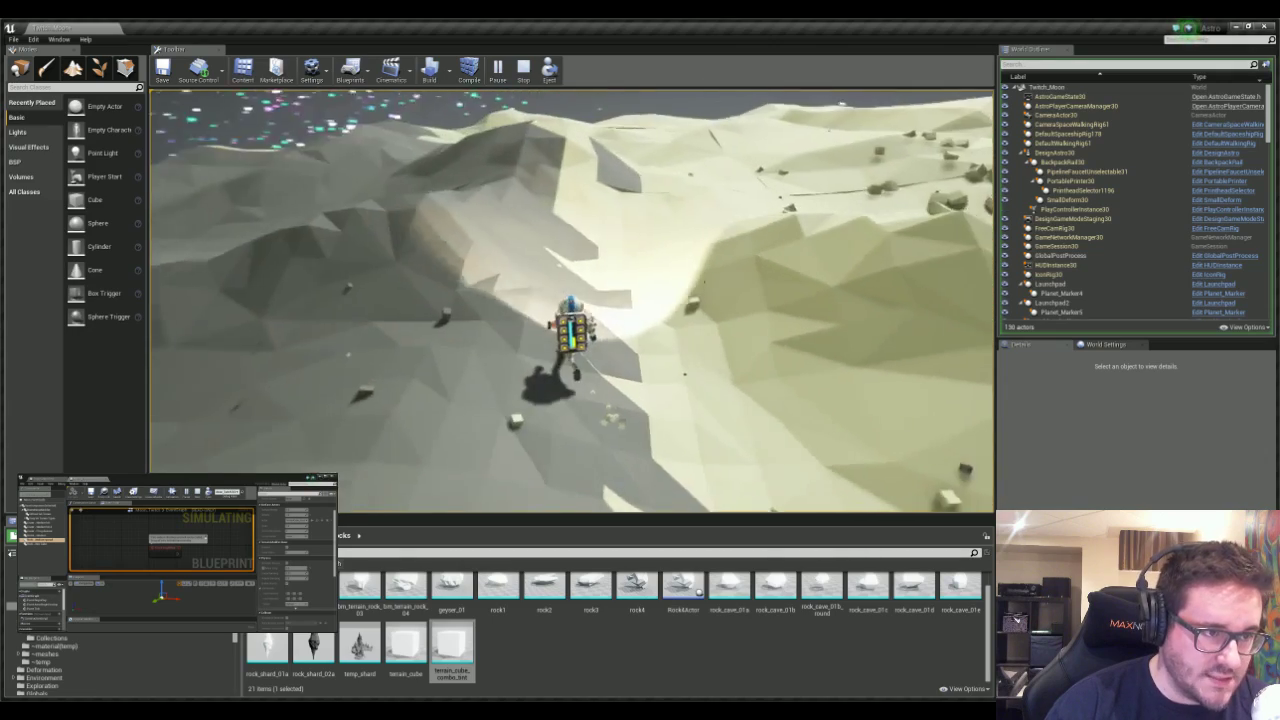
key(w)
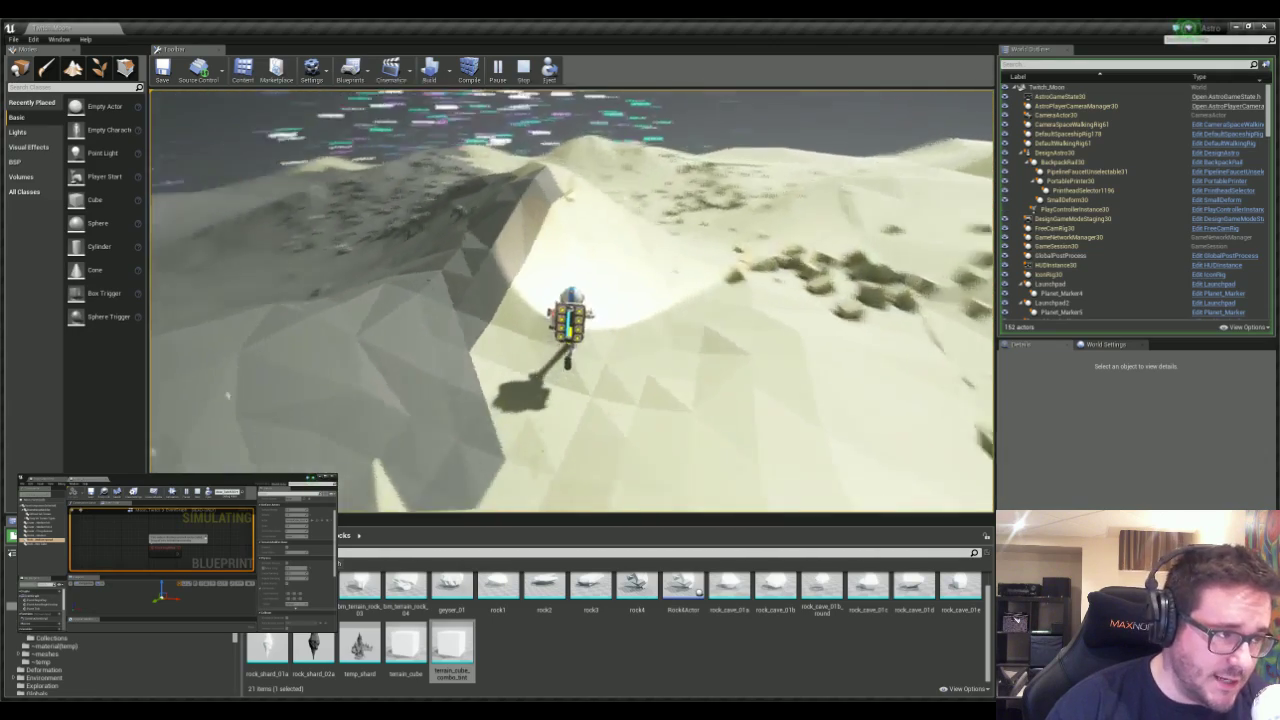
key(w)
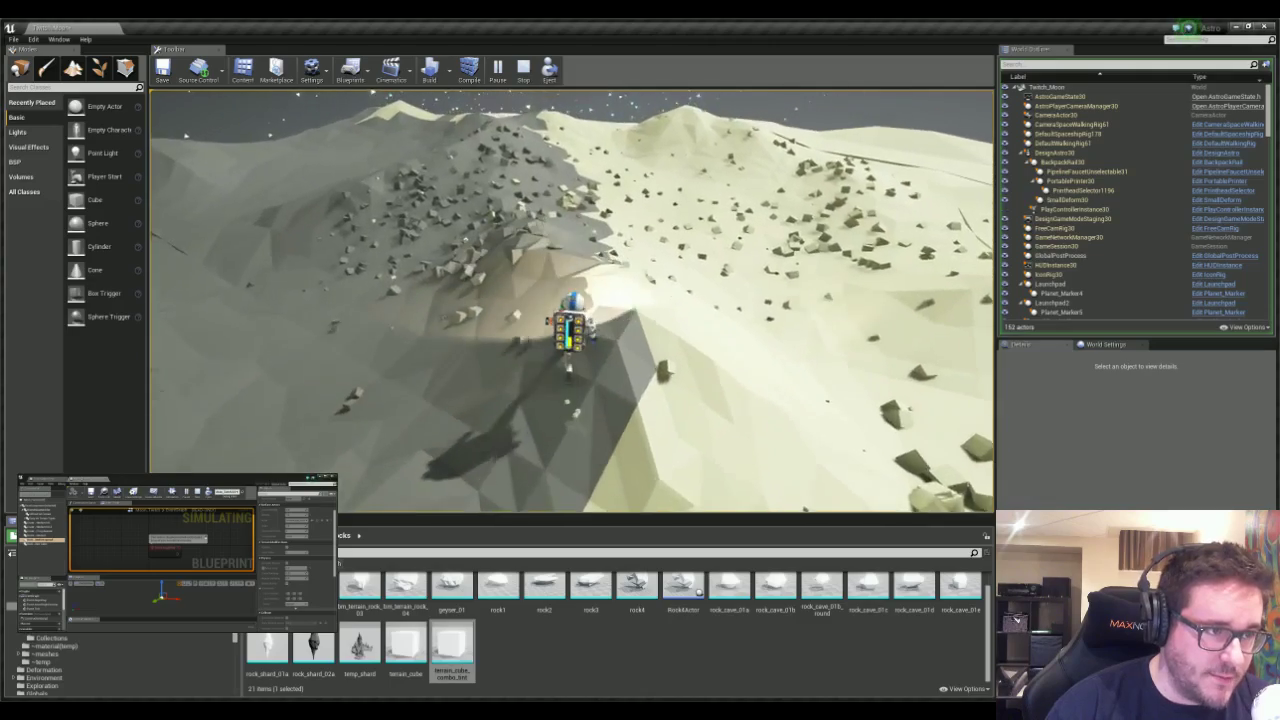
key(w)
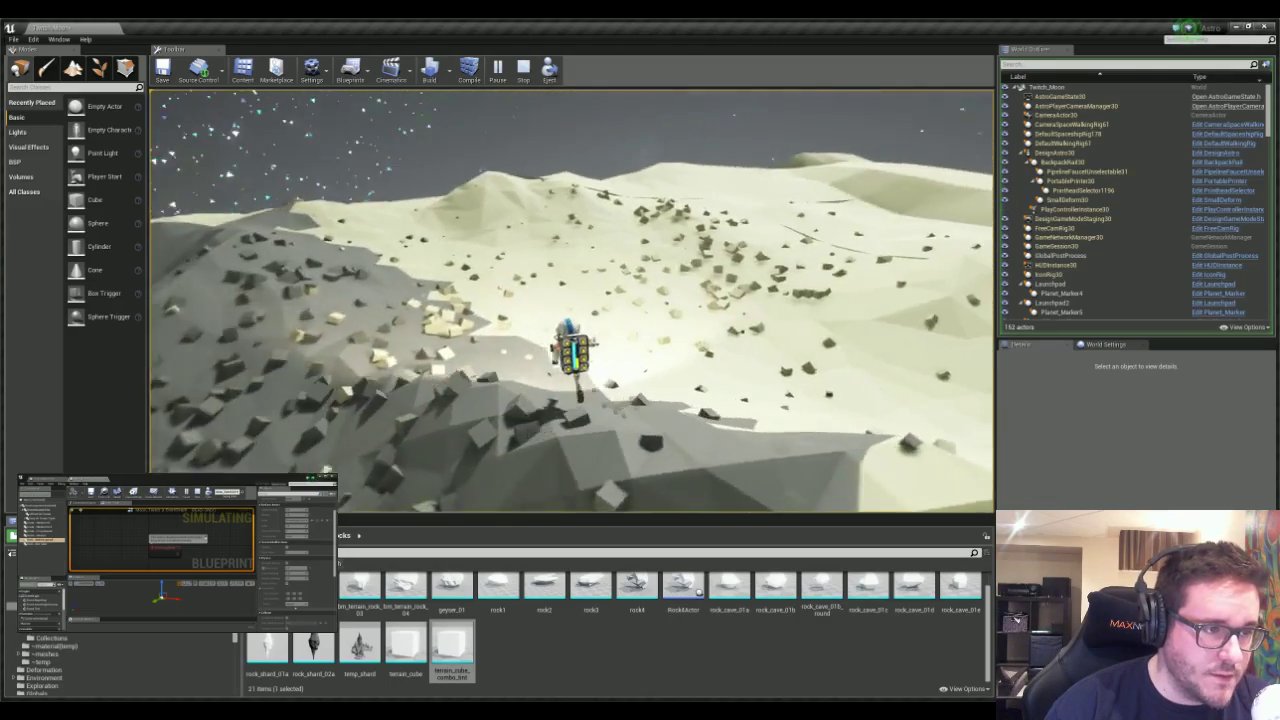
key(w)
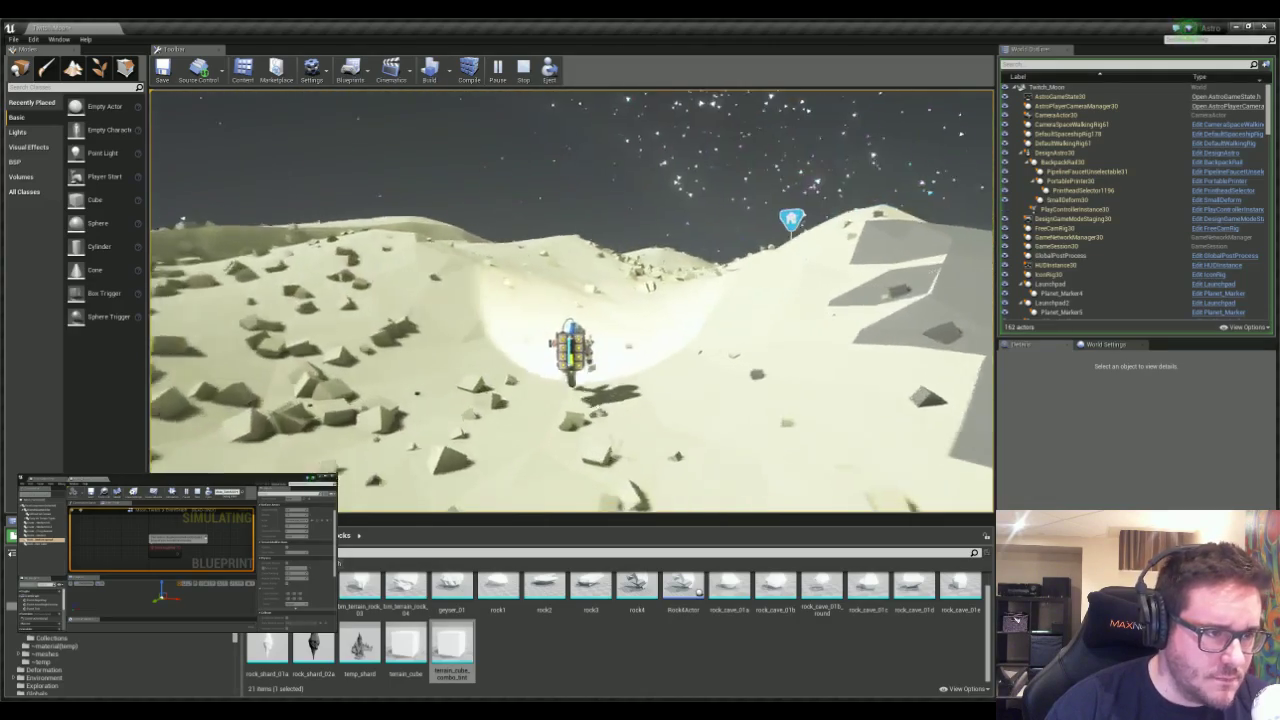
key(w)
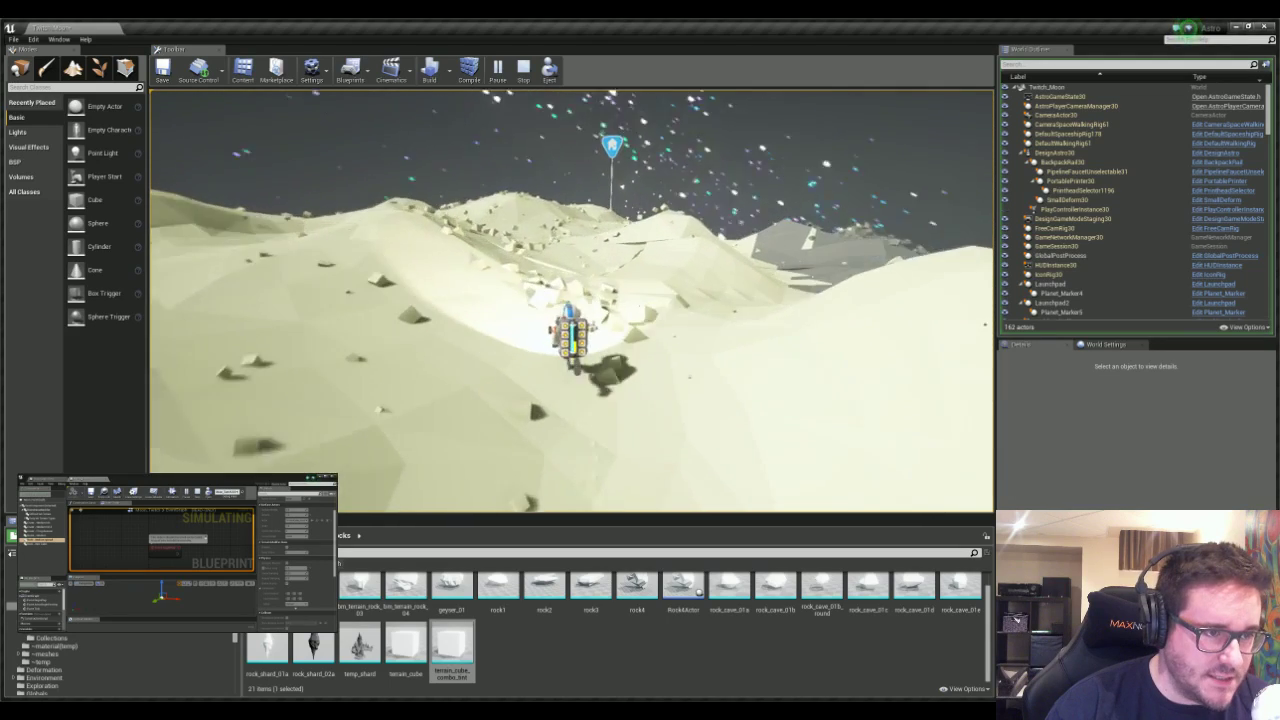
click(523, 67)
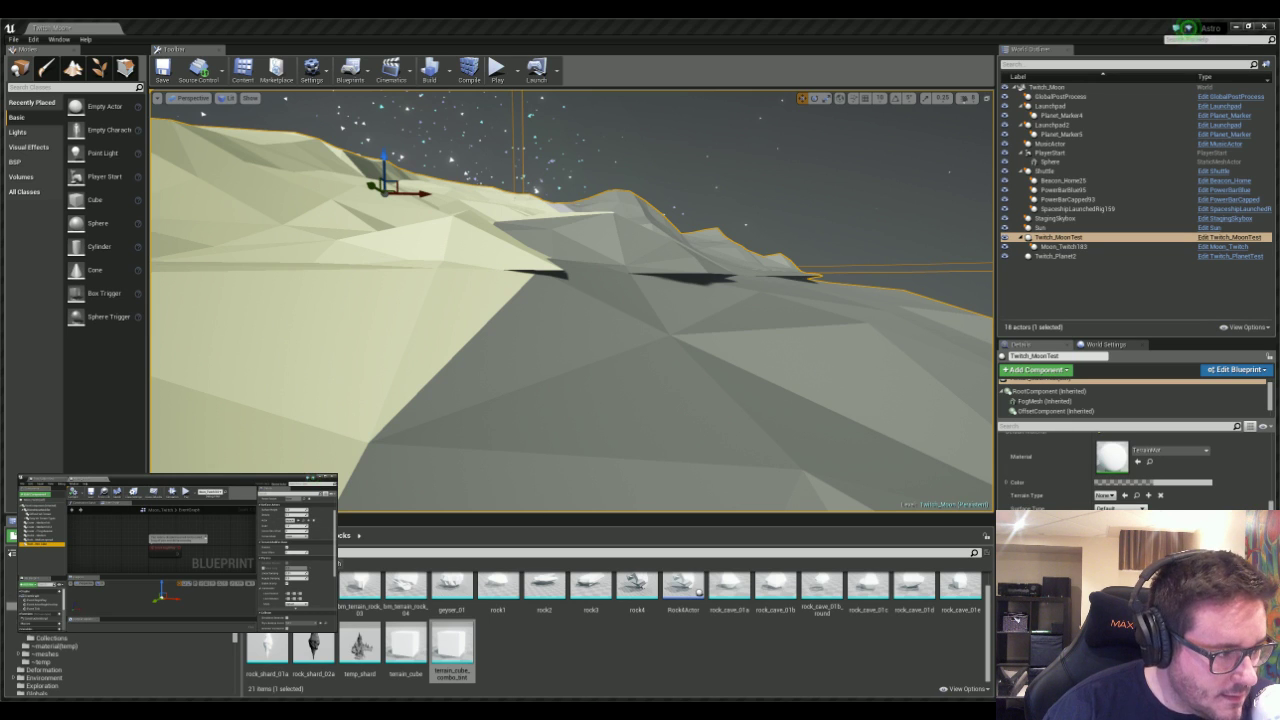
- Open the Collections folder and select its first rock distribution asset for use in Moon_Twitch
click(218, 655)
click(120, 638)
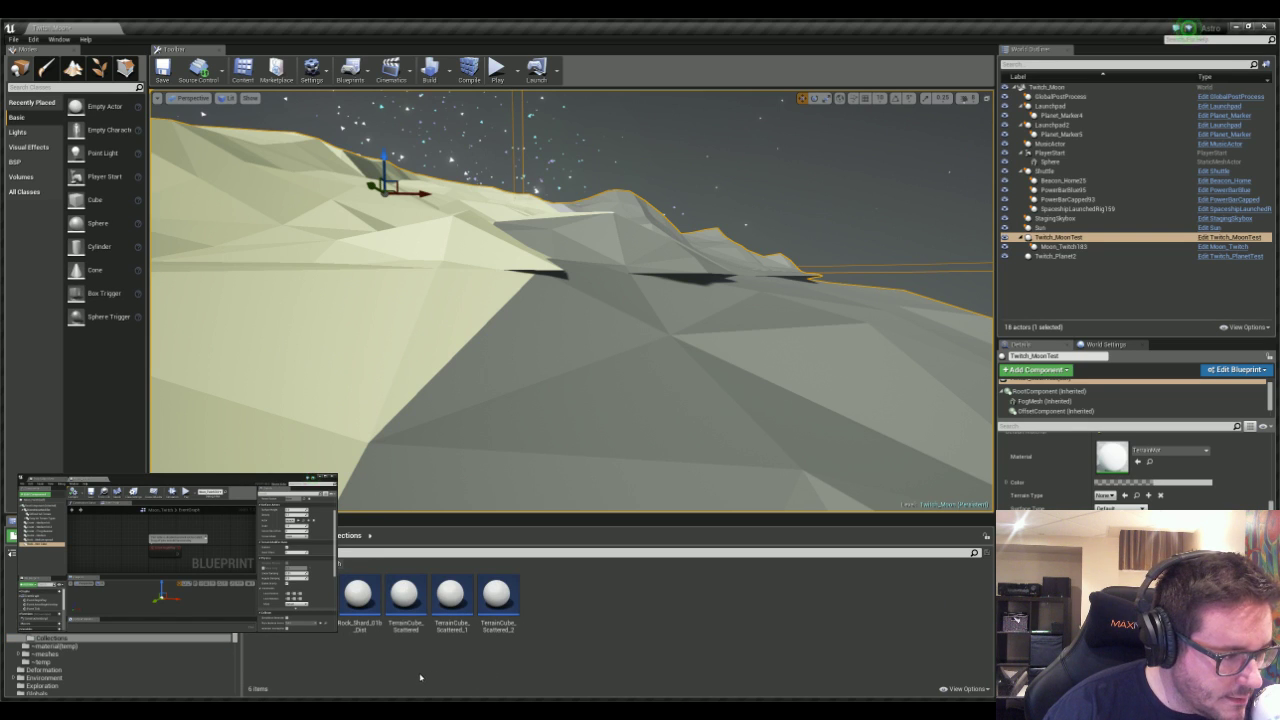
click(267, 610)
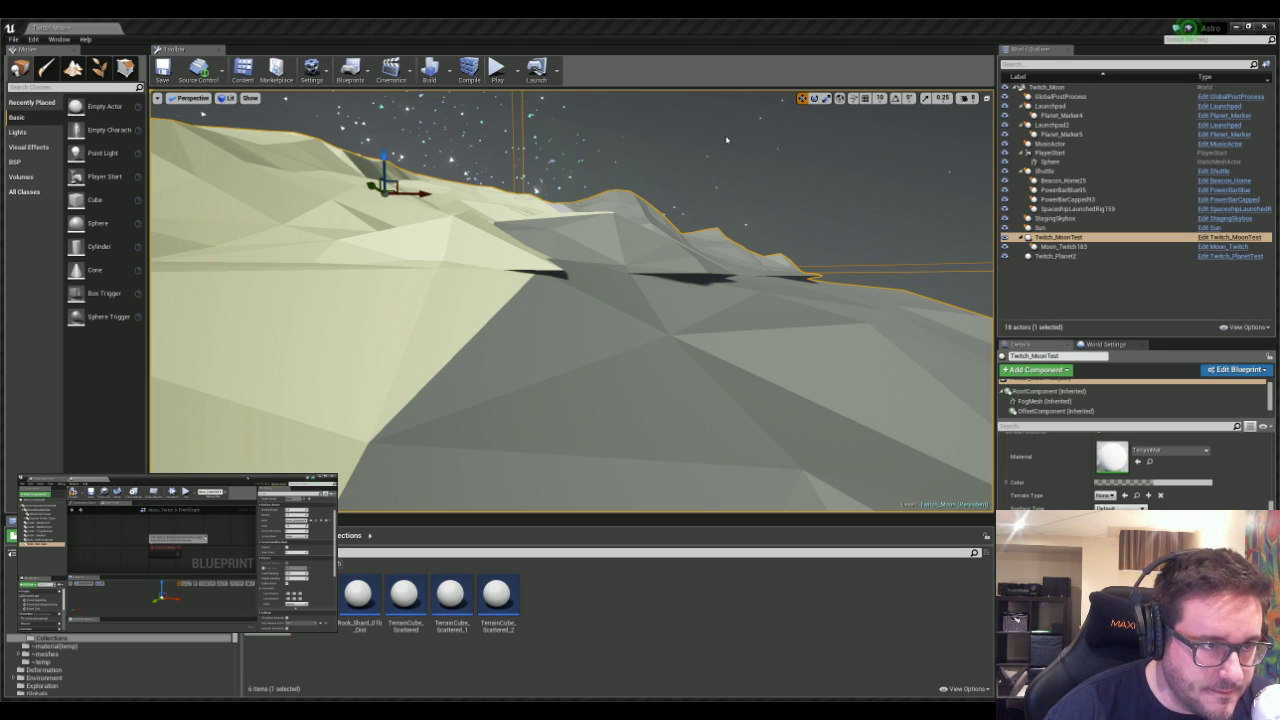
- Examine the rocks scattered over the Twitch_MoonTest terrain around the launchpad
mouse_move(366, 186)
right_down()
mouse_move(364, 290)
mouse_move(366, 193)
right_up()
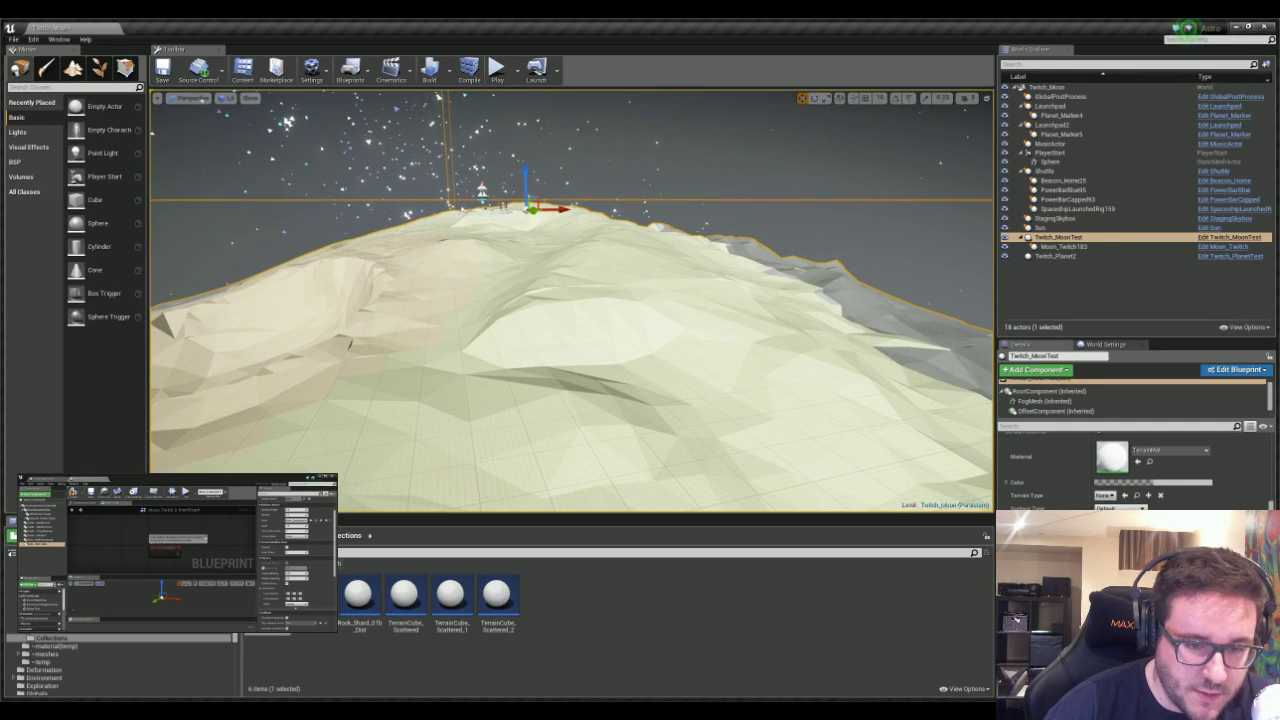
right_drag(442, 228, 421, 220)
right_drag(358, 195, 567, 473)
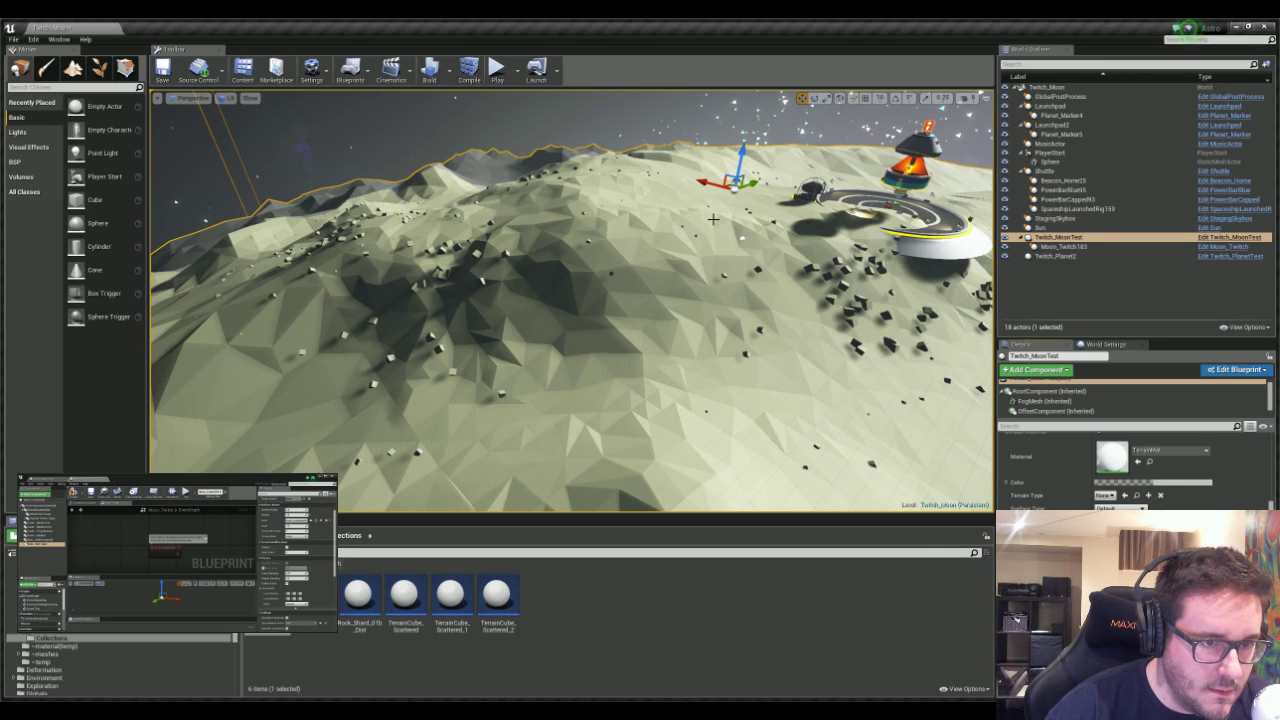
right_drag(713, 219, 809, 330)
key(s)
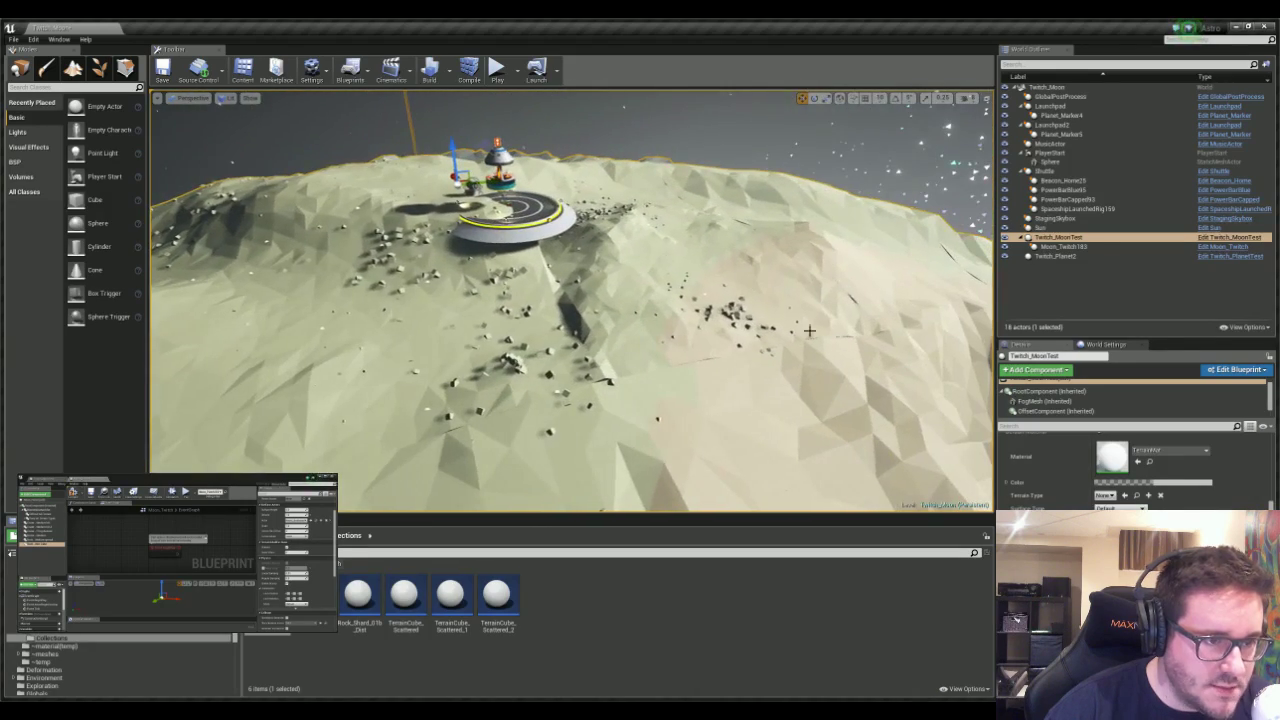
right_drag(575, 340, 500, 350)
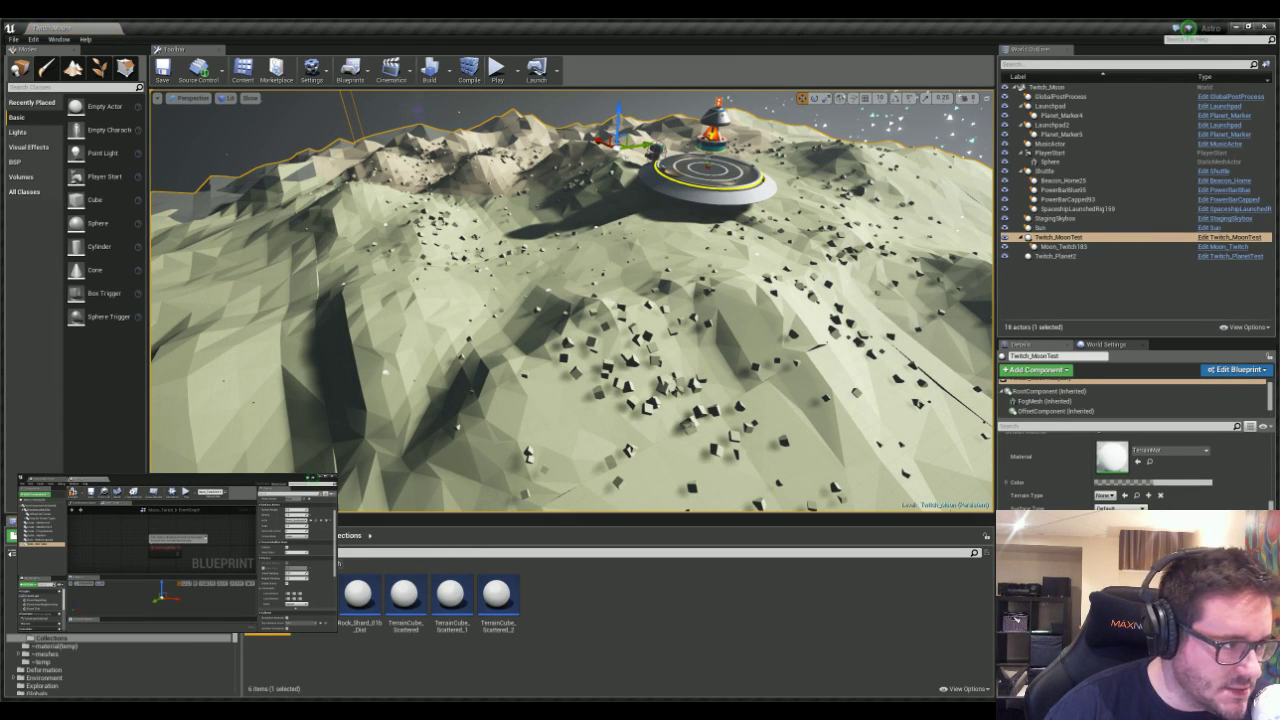
- Open the selected rock collection, locate the Rock1Actor blueprint it uses, inspect its mesh and return to the collection
double_click(267, 598)
click(31, 510)
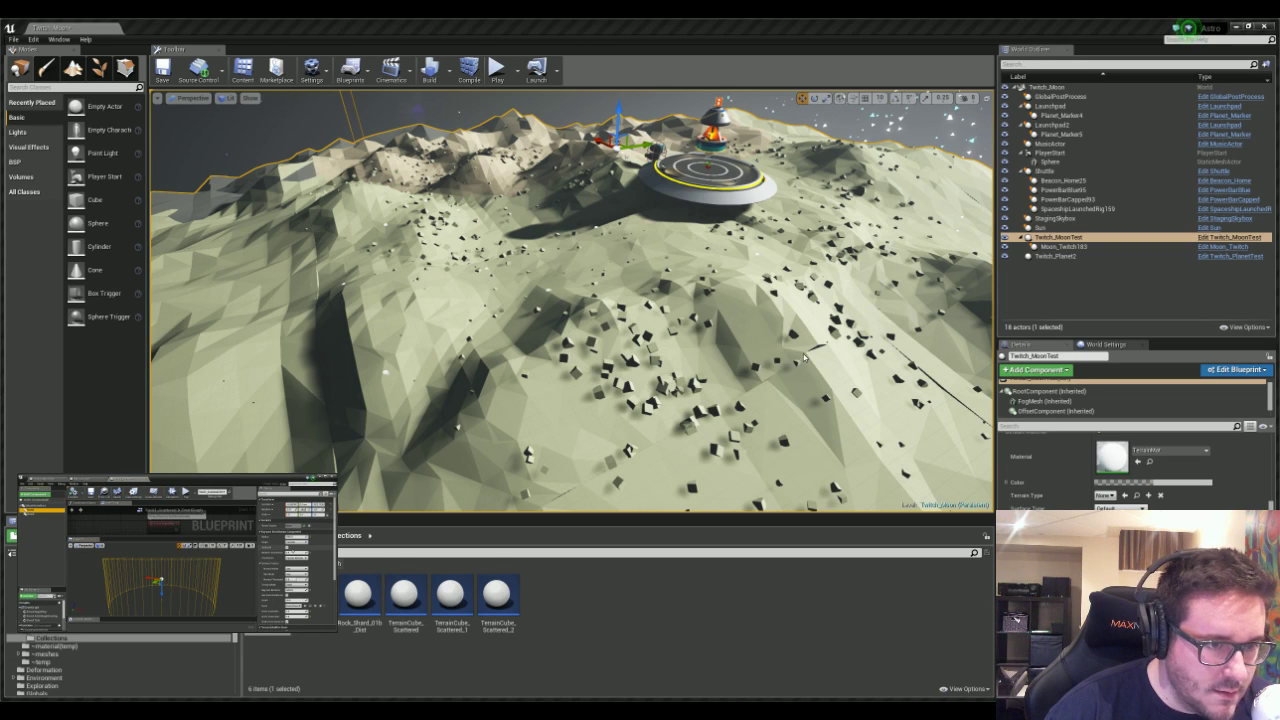
click(310, 606)
double_click(676, 589)
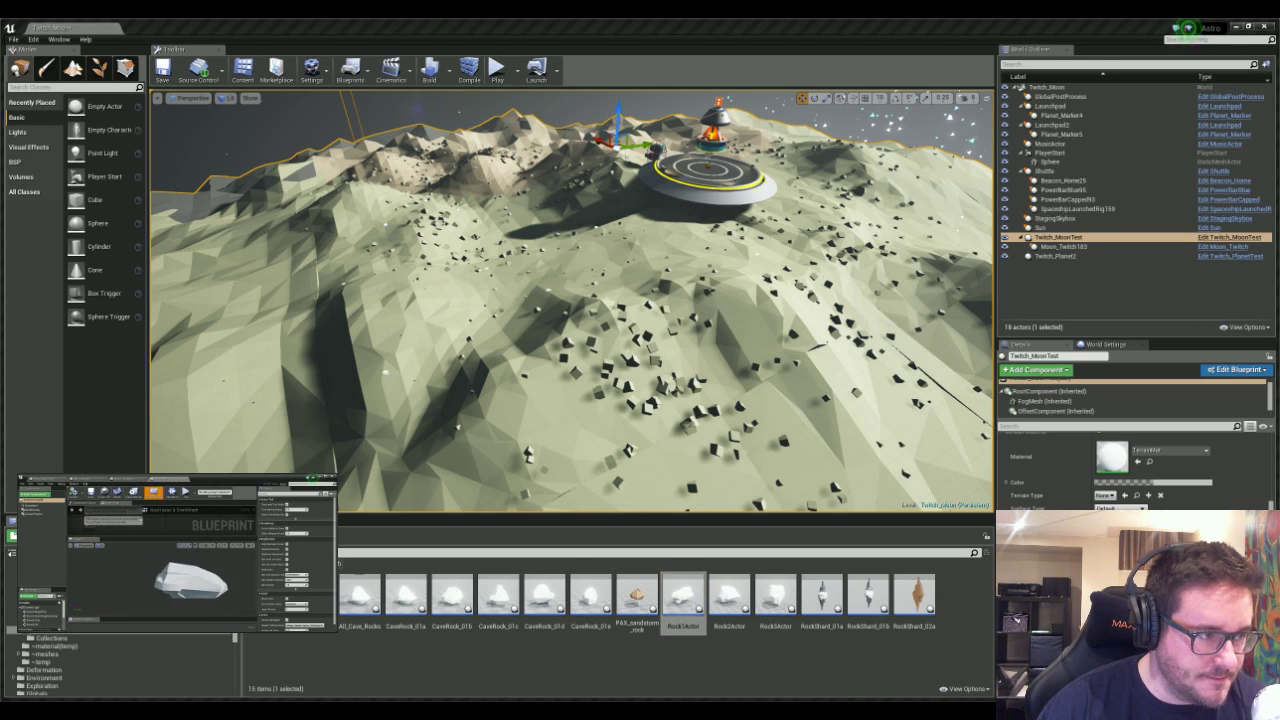
click(135, 480)
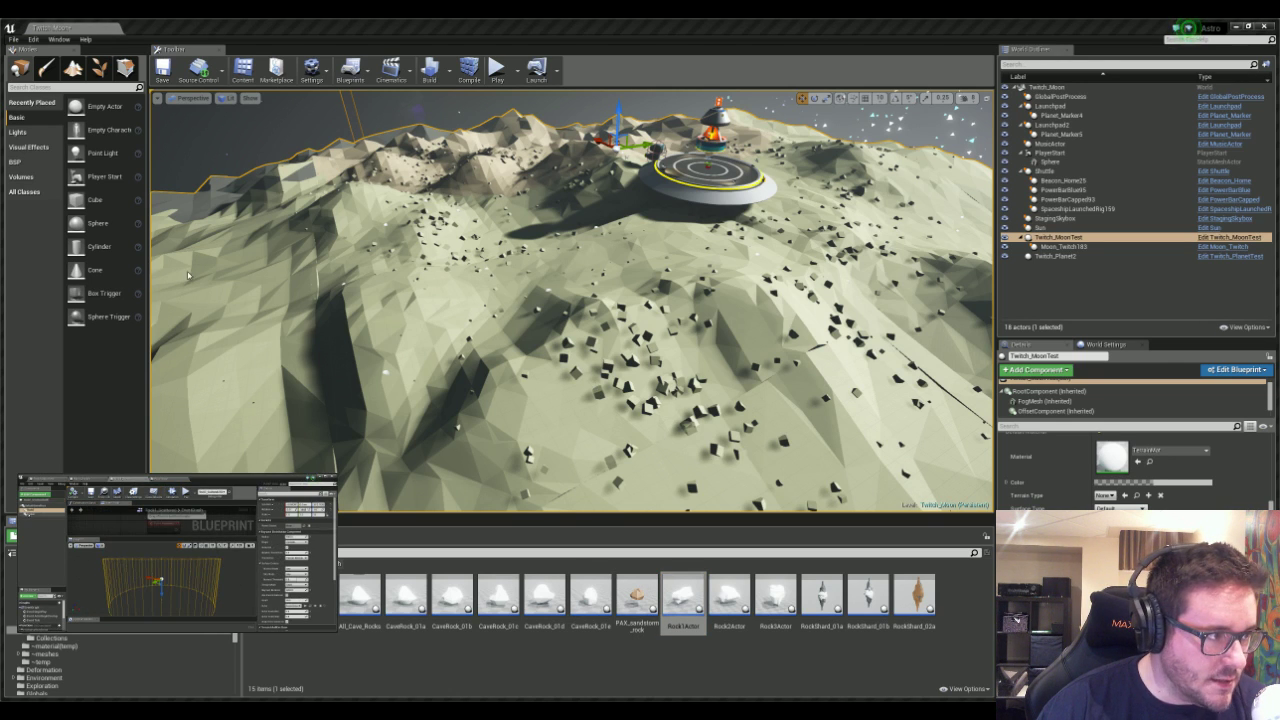
- Locate and inspect the collection's Rock2Actor blueprint, close the rock blueprints and return to Moon_Twitch
click(34, 514)
click(733, 594)
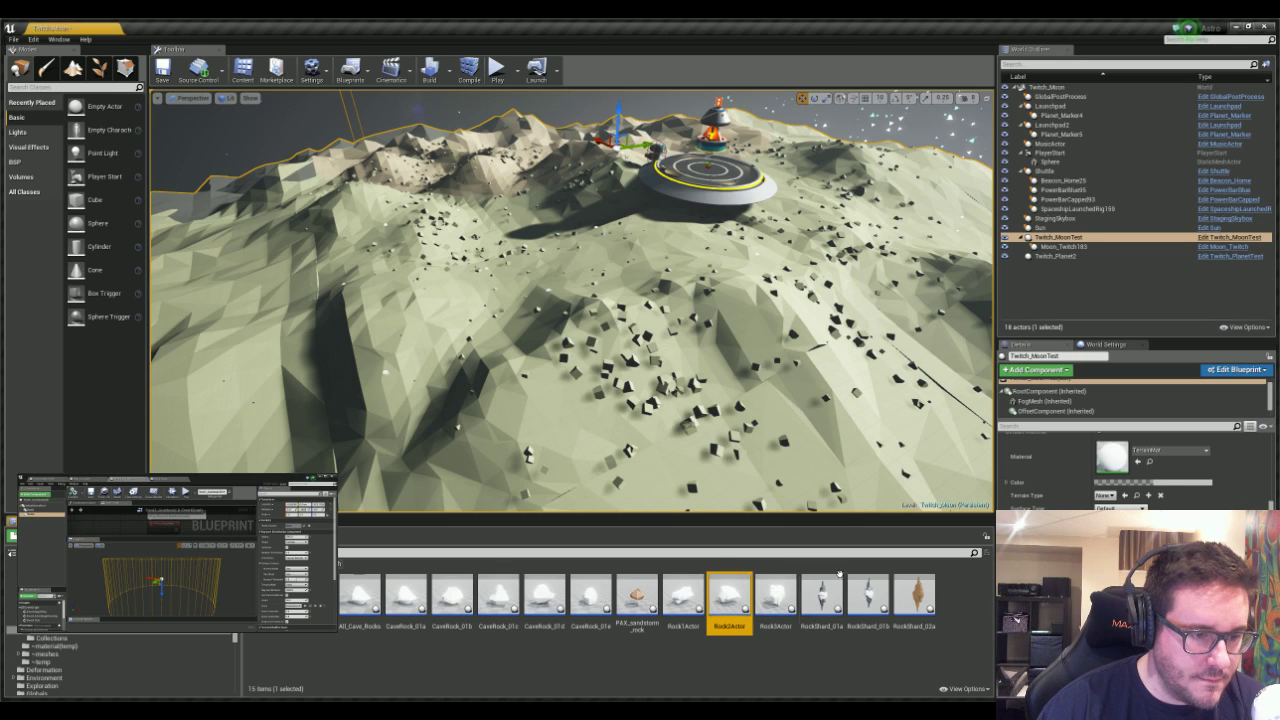
double_click(735, 594)
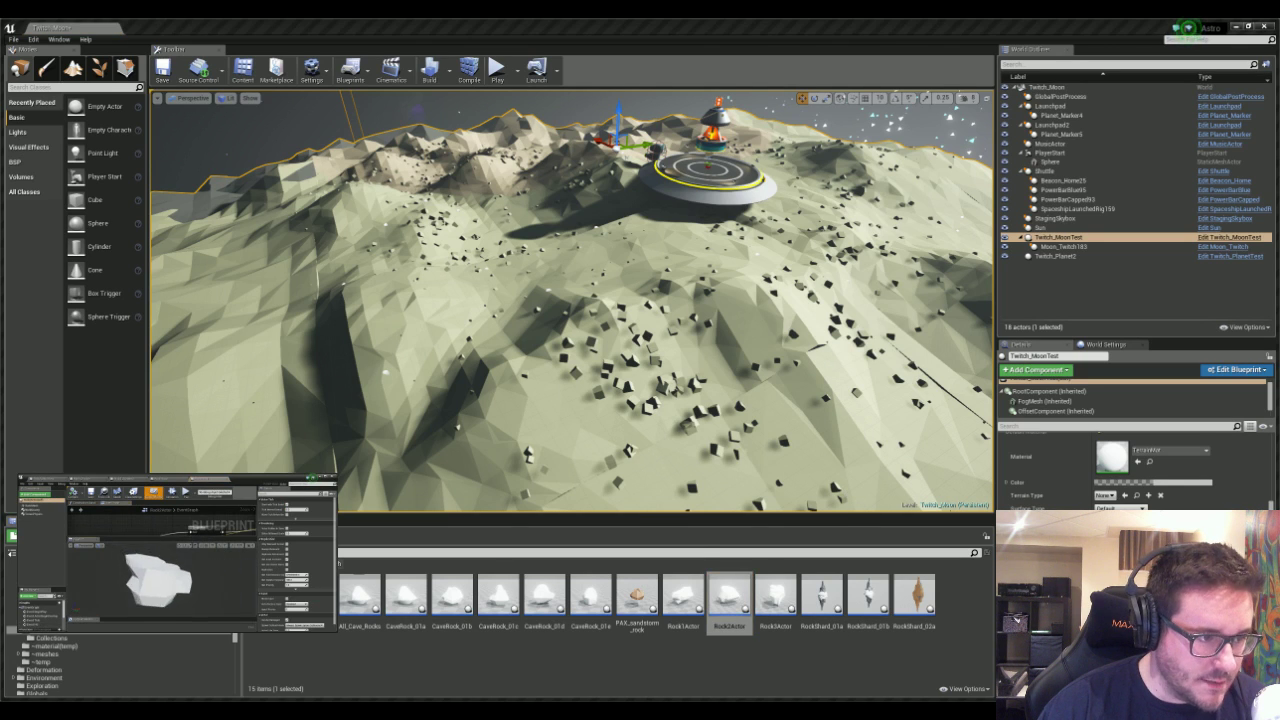
click(228, 479)
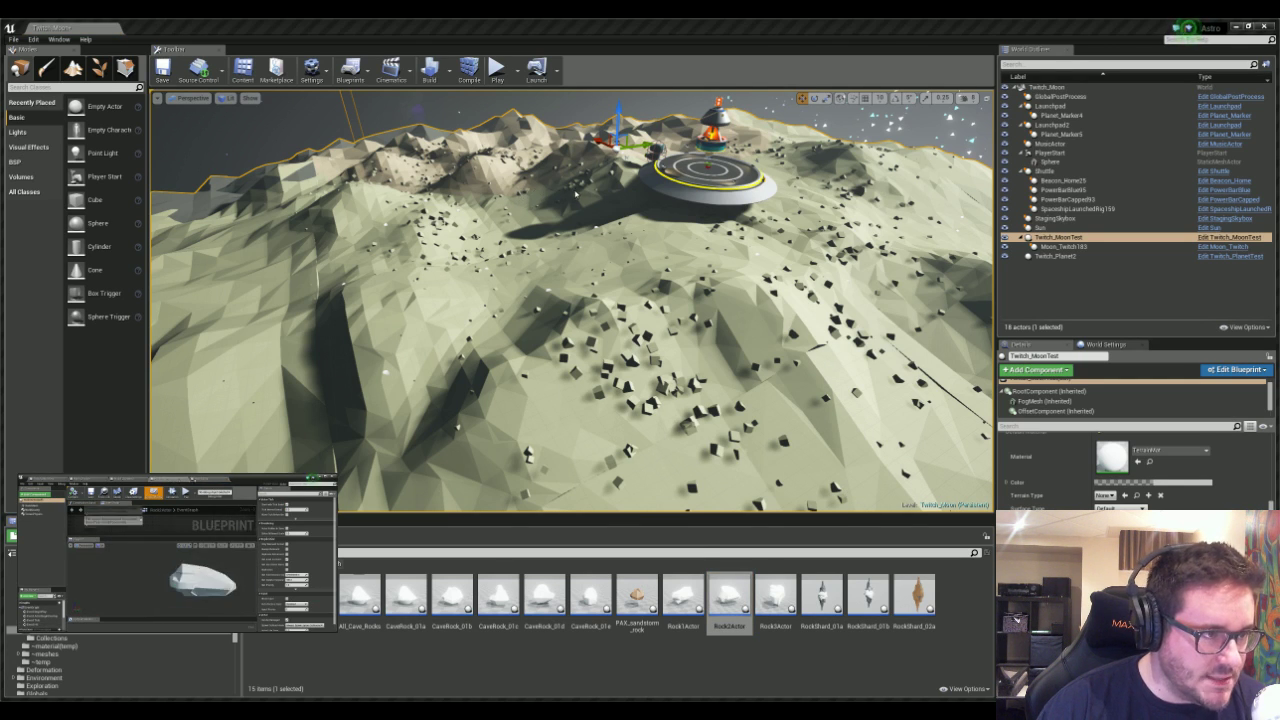
click(188, 480)
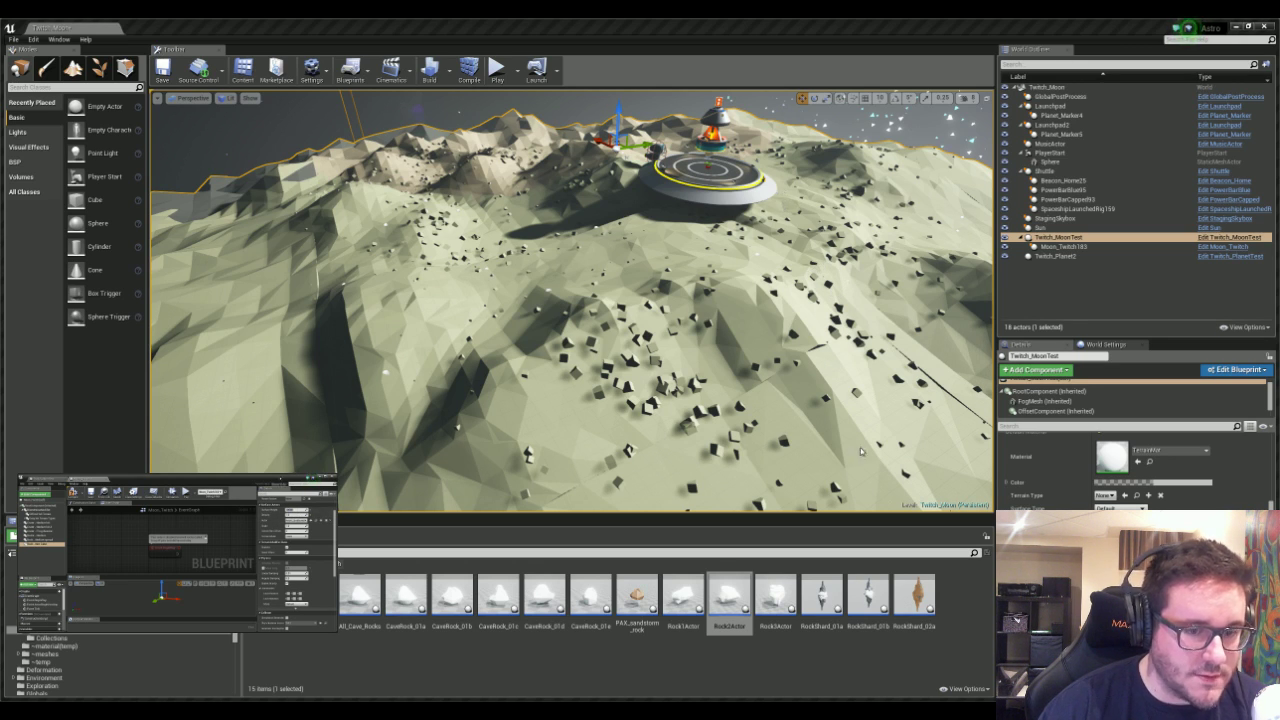
- Adjust the rock component's distribution value in Moon_Twitch and check the rocks on the slopes around the launchpad
right_drag(572, 300, 585, 268)
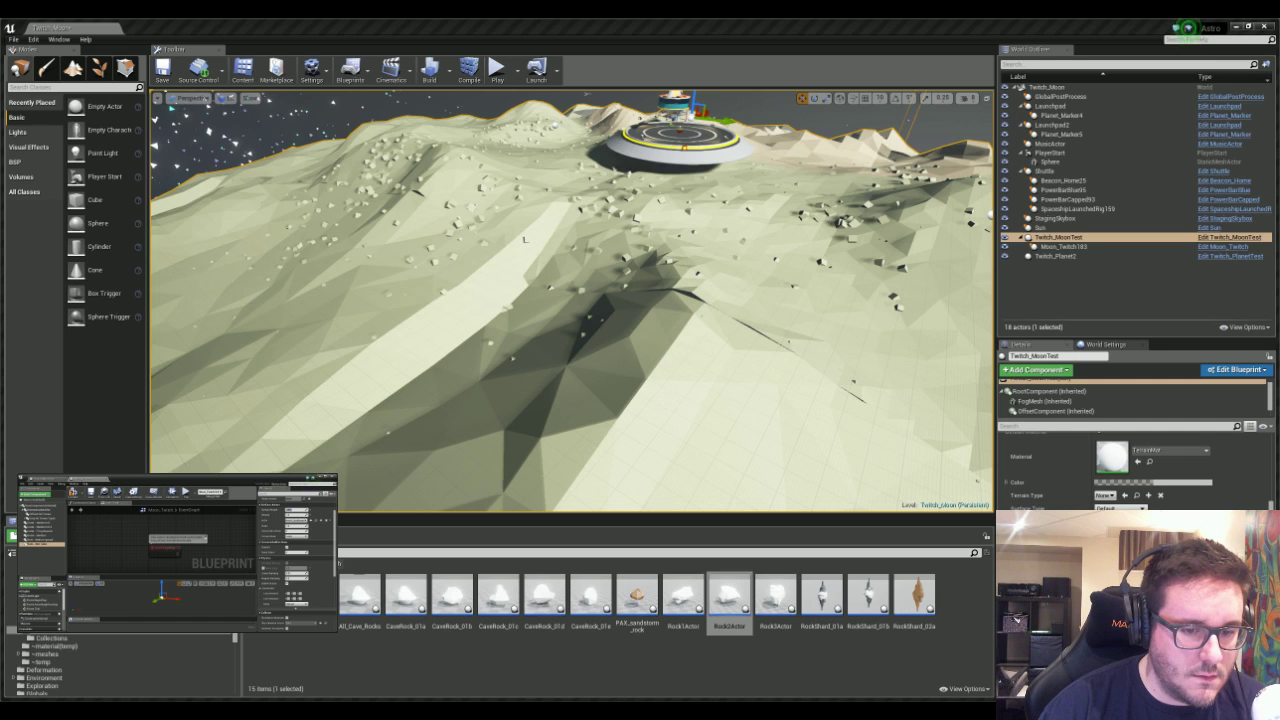
right_drag(681, 221, 680, 231)
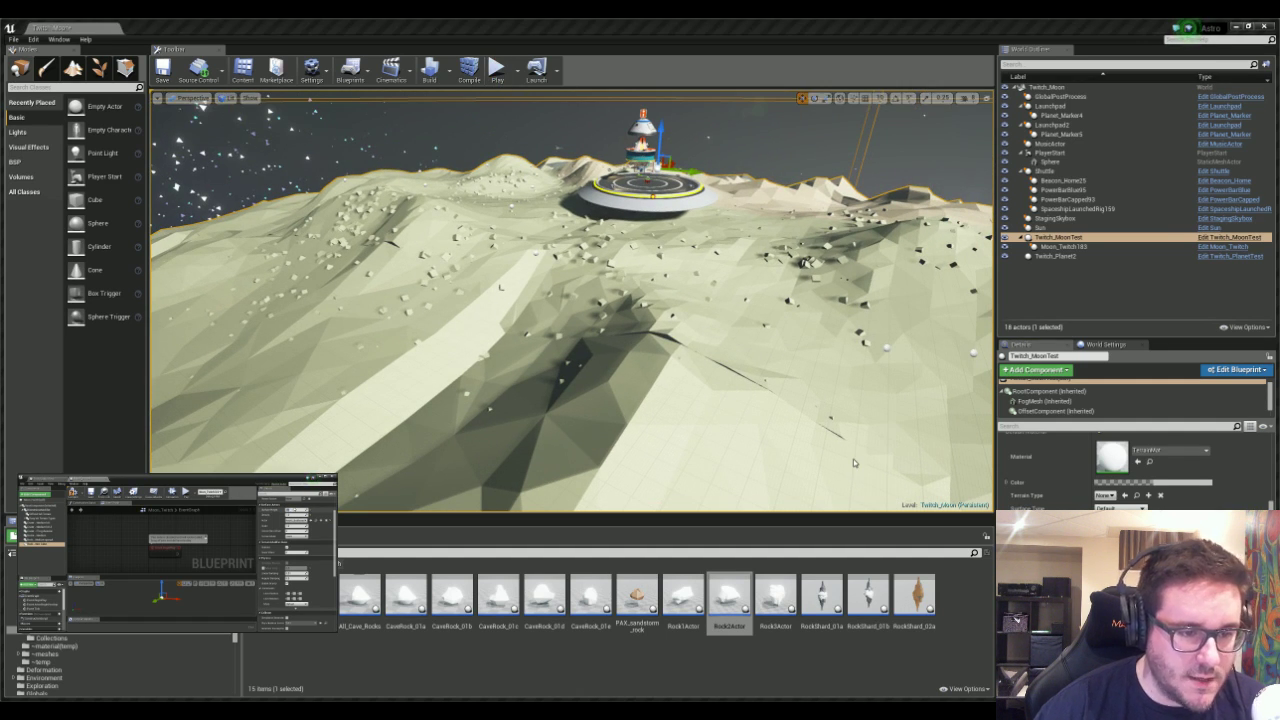
click(294, 510)
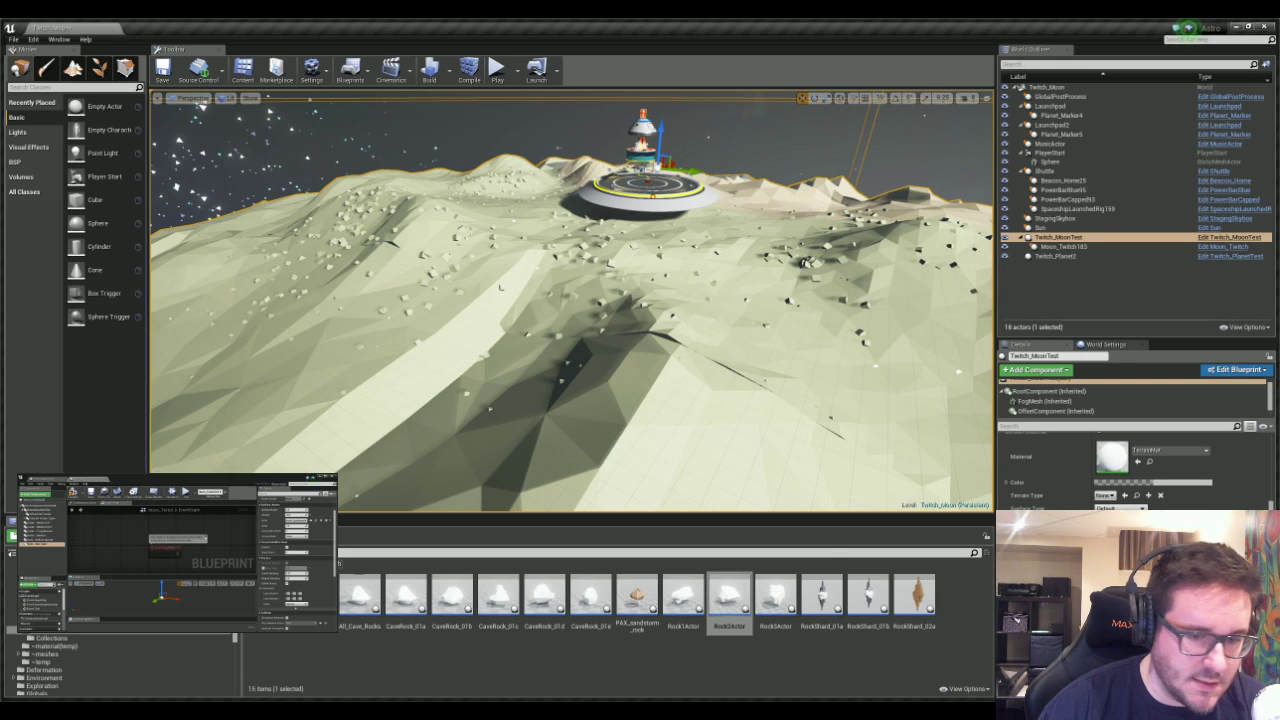
right_drag(739, 318, 735, 315)
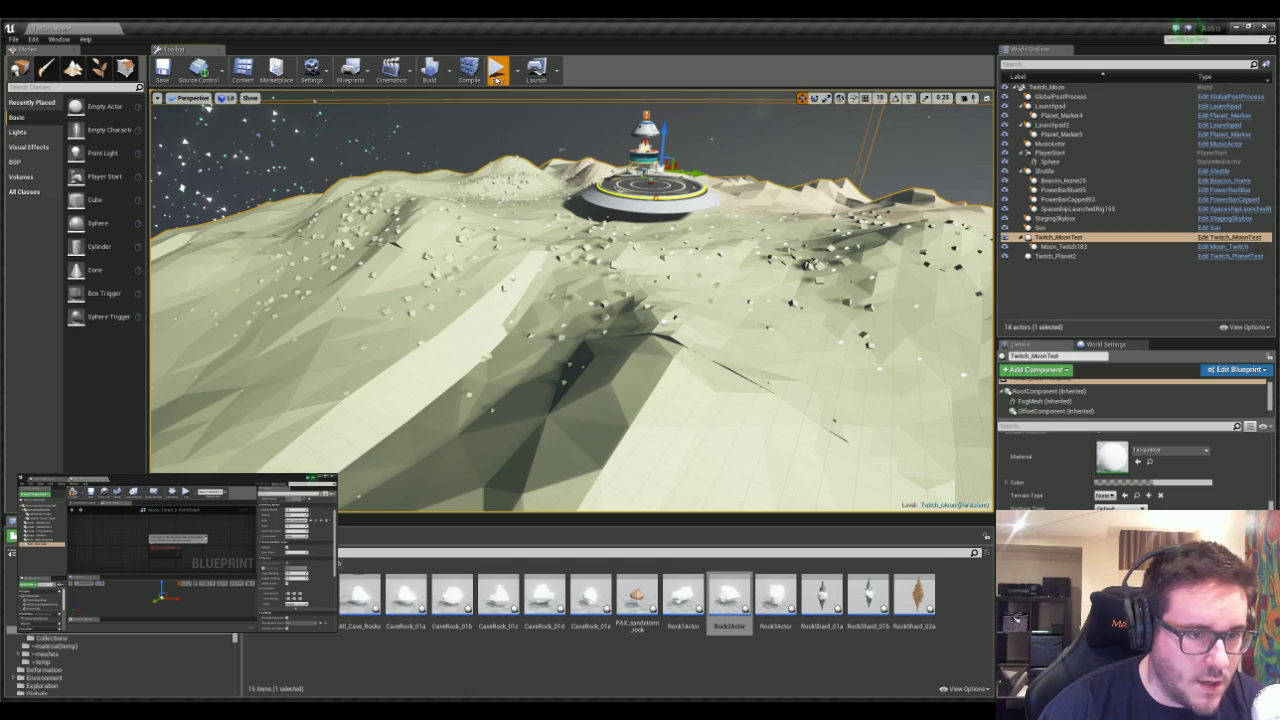
- Playtest the level, walking the astronaut across the slopes and ridges around the launchpad to check the scattered rocks, and end the session
click(497, 70)
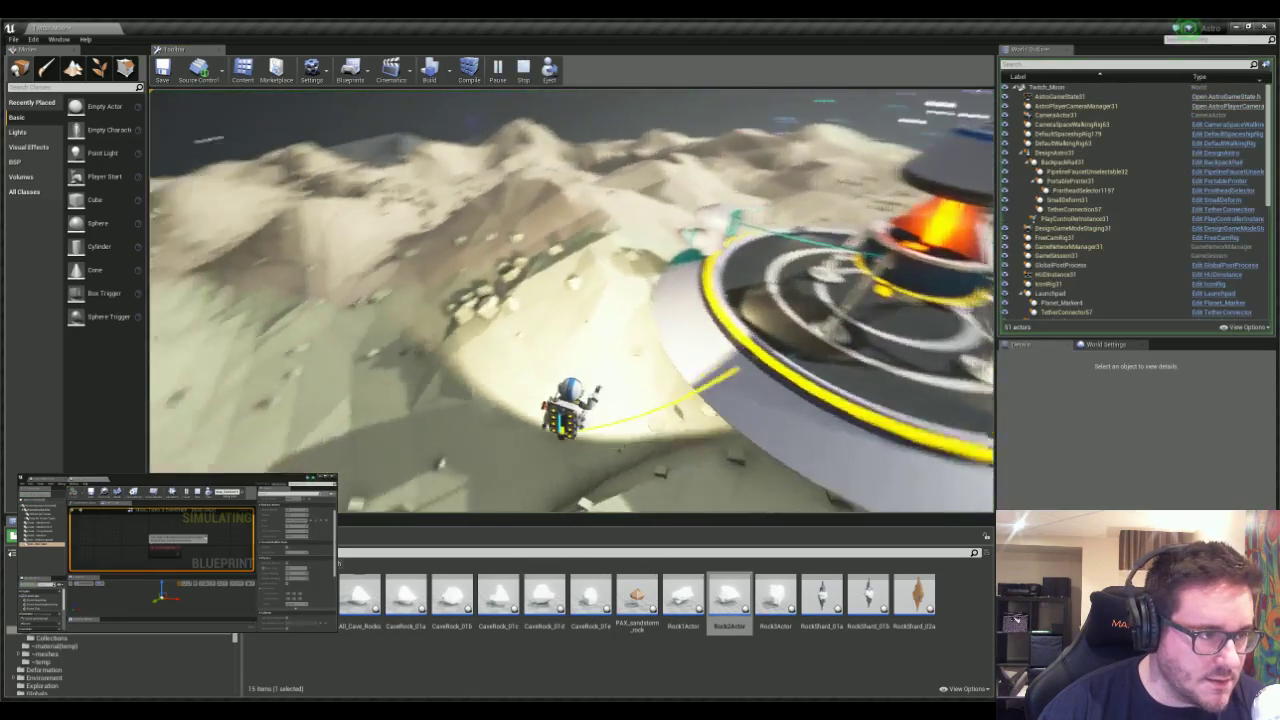
key(w)
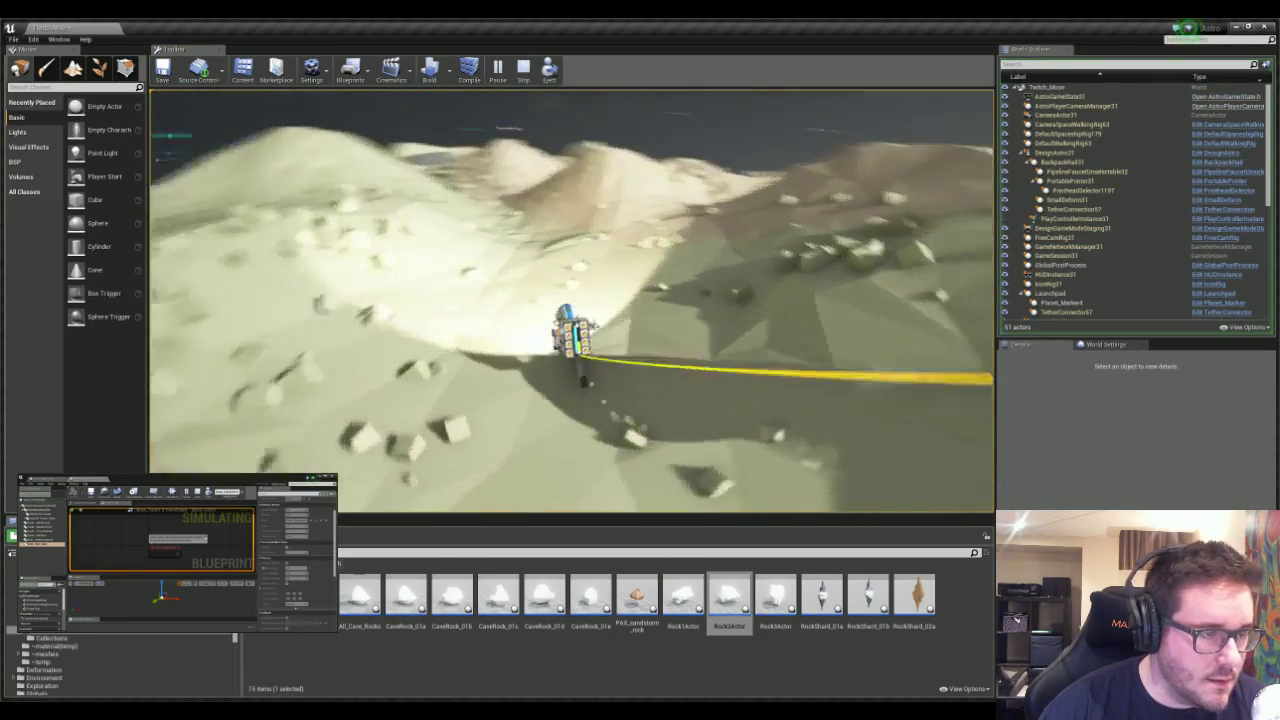
key(w)
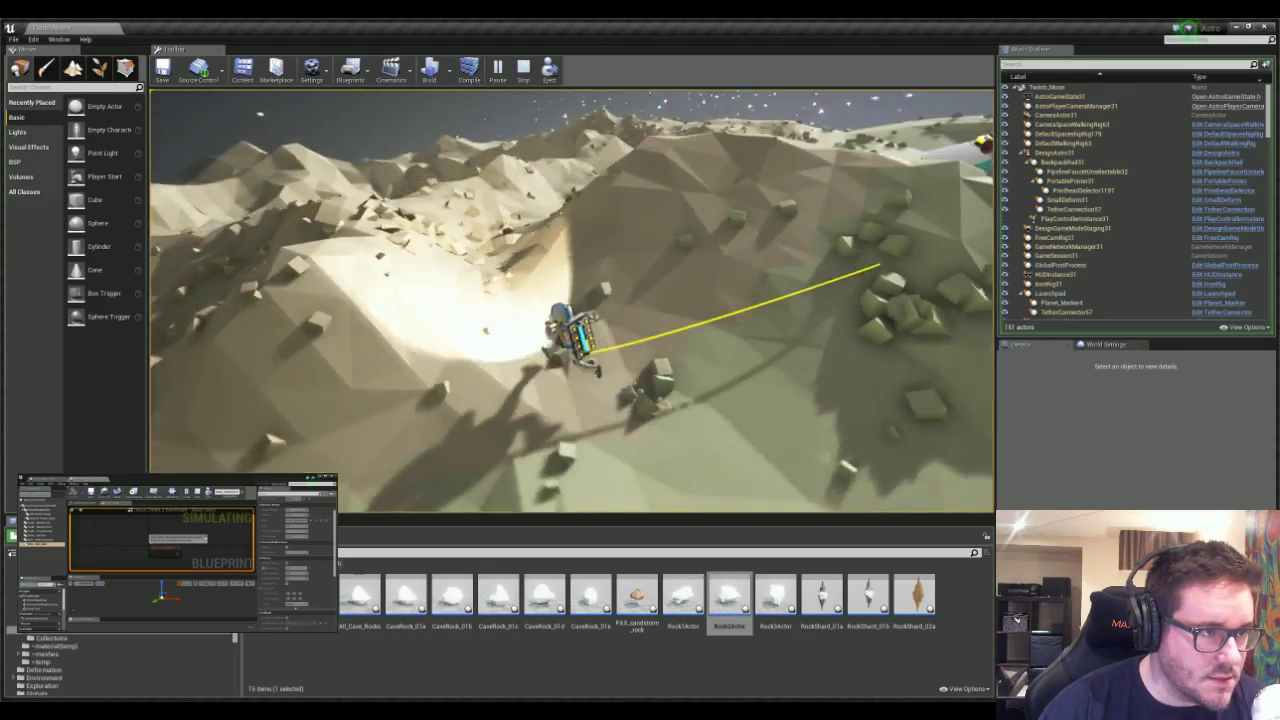
key(w)
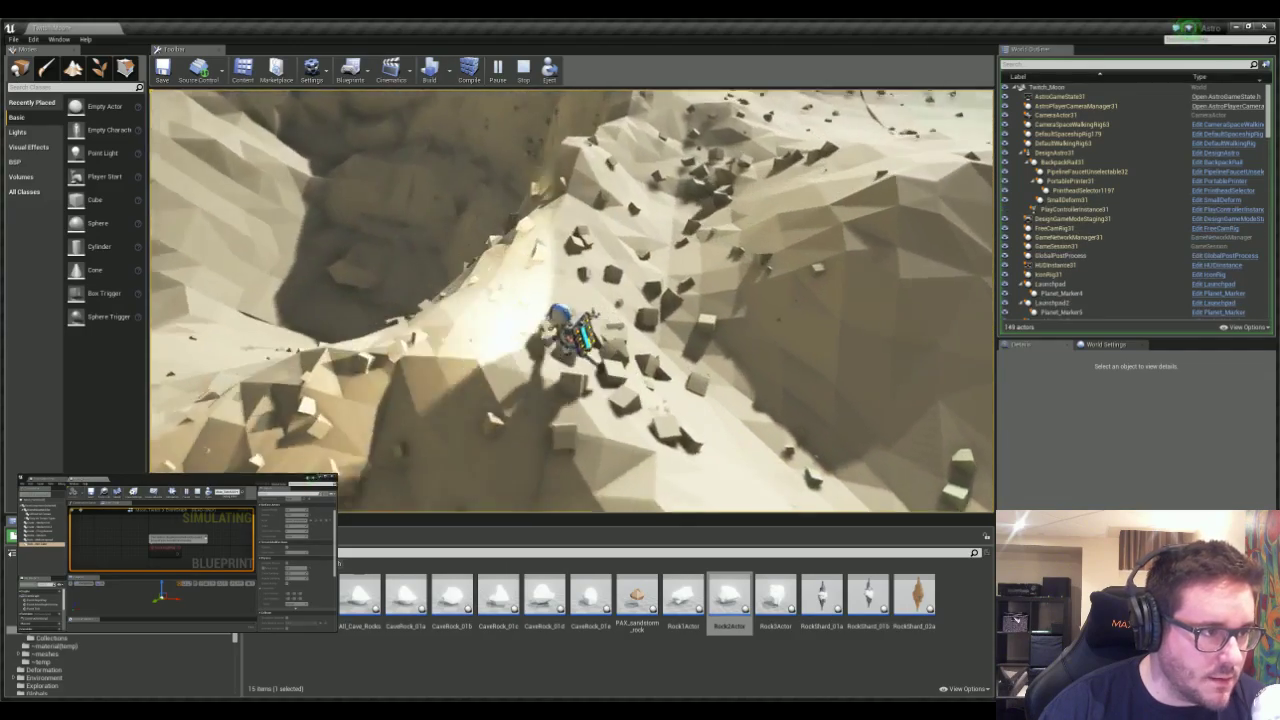
key(w)
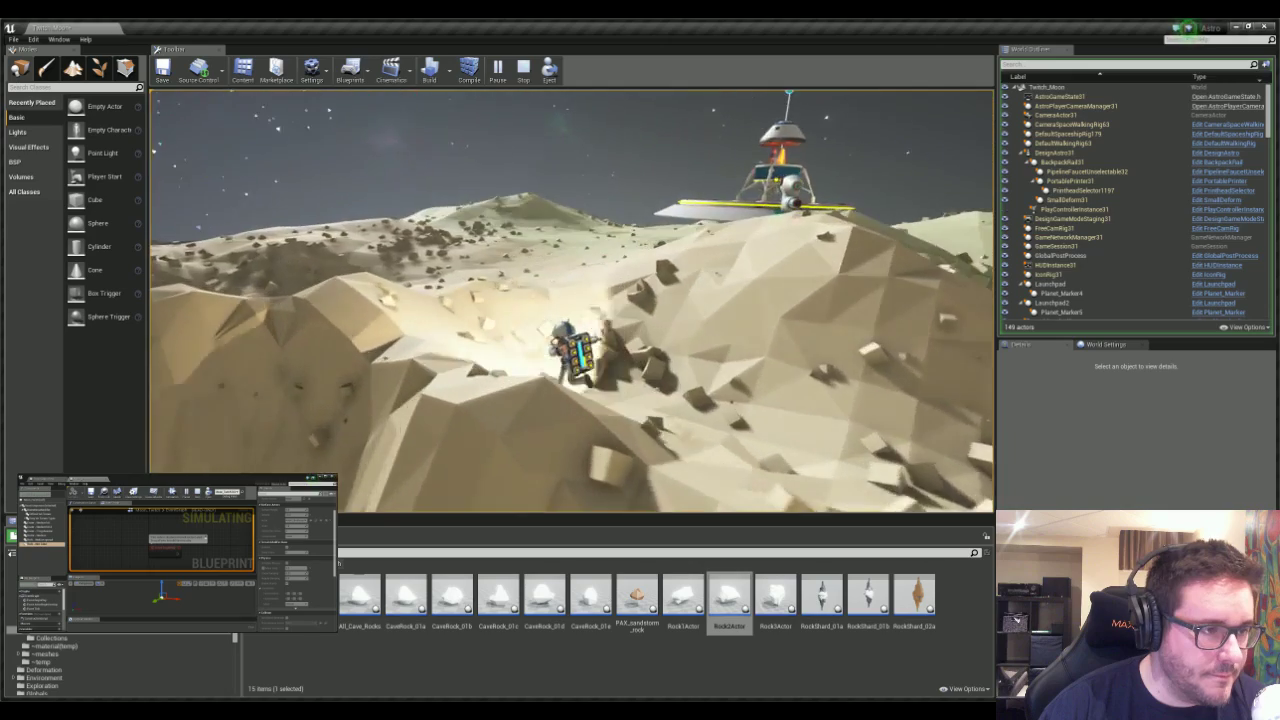
key(w)
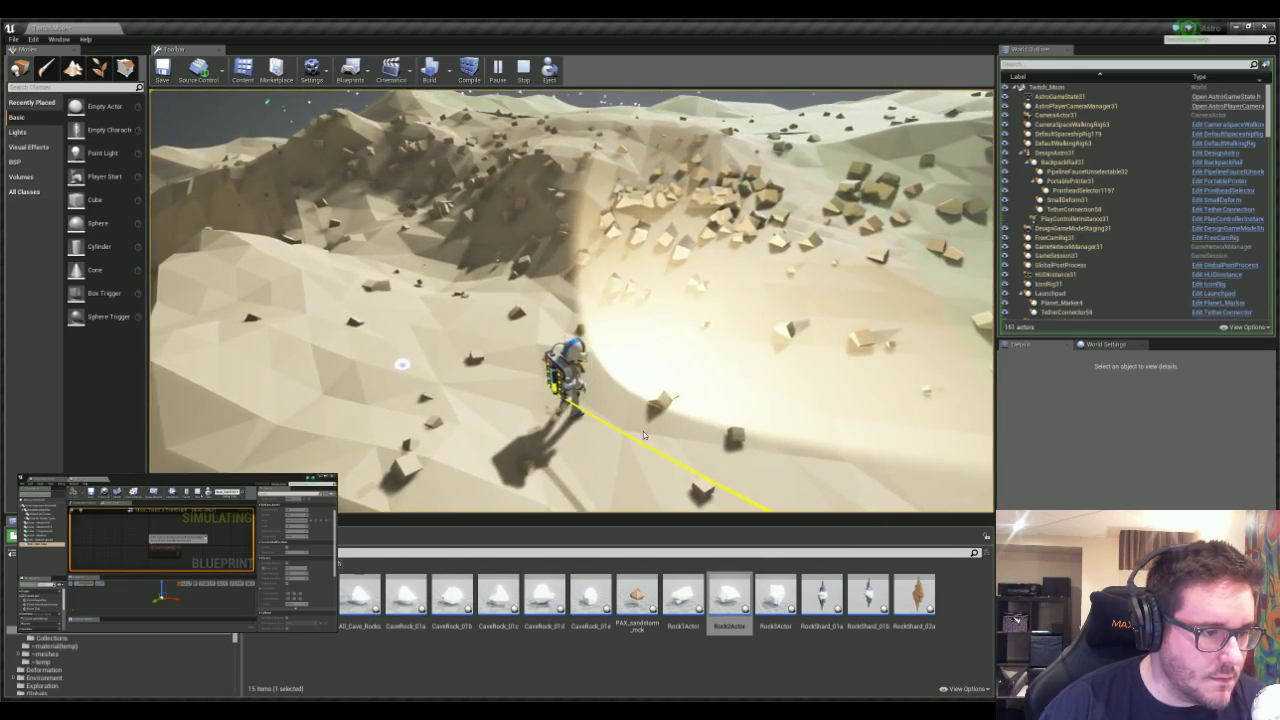
key(Escape)
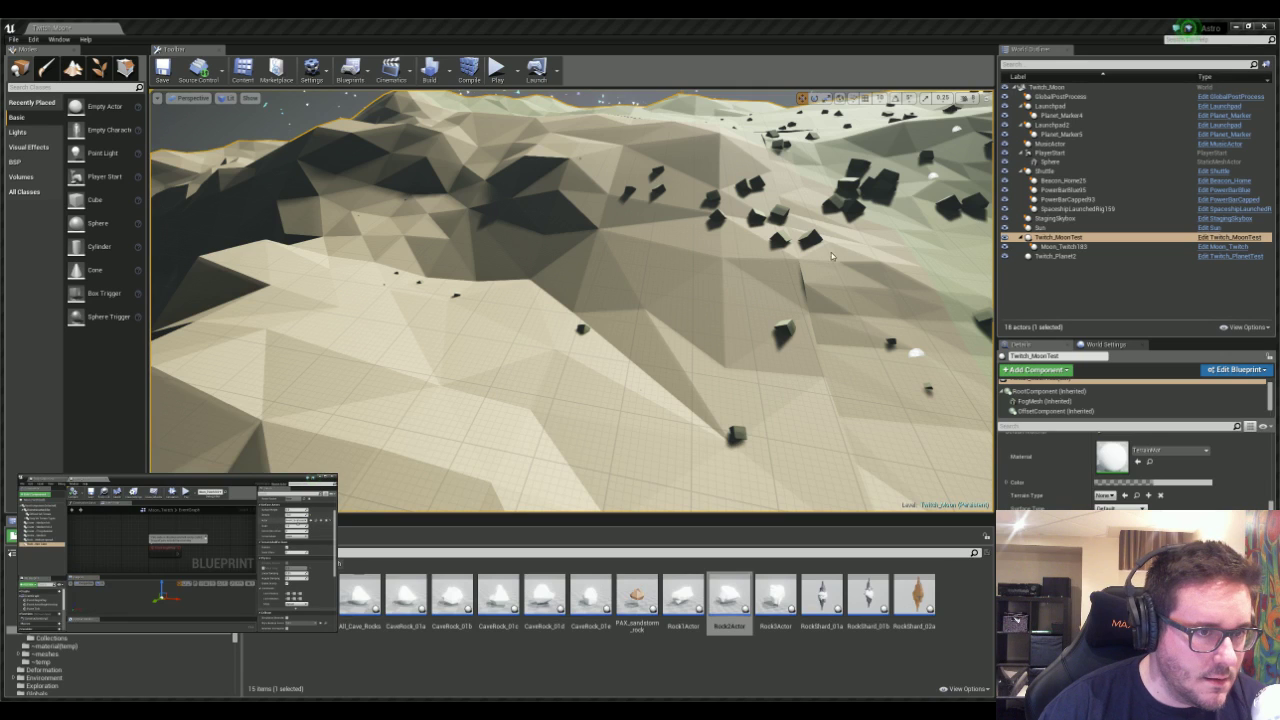
- Survey the rocky slopes below the launchpad, locate the TerrainCube_Scattered_2 collection and open it for inspection
click(873, 252)
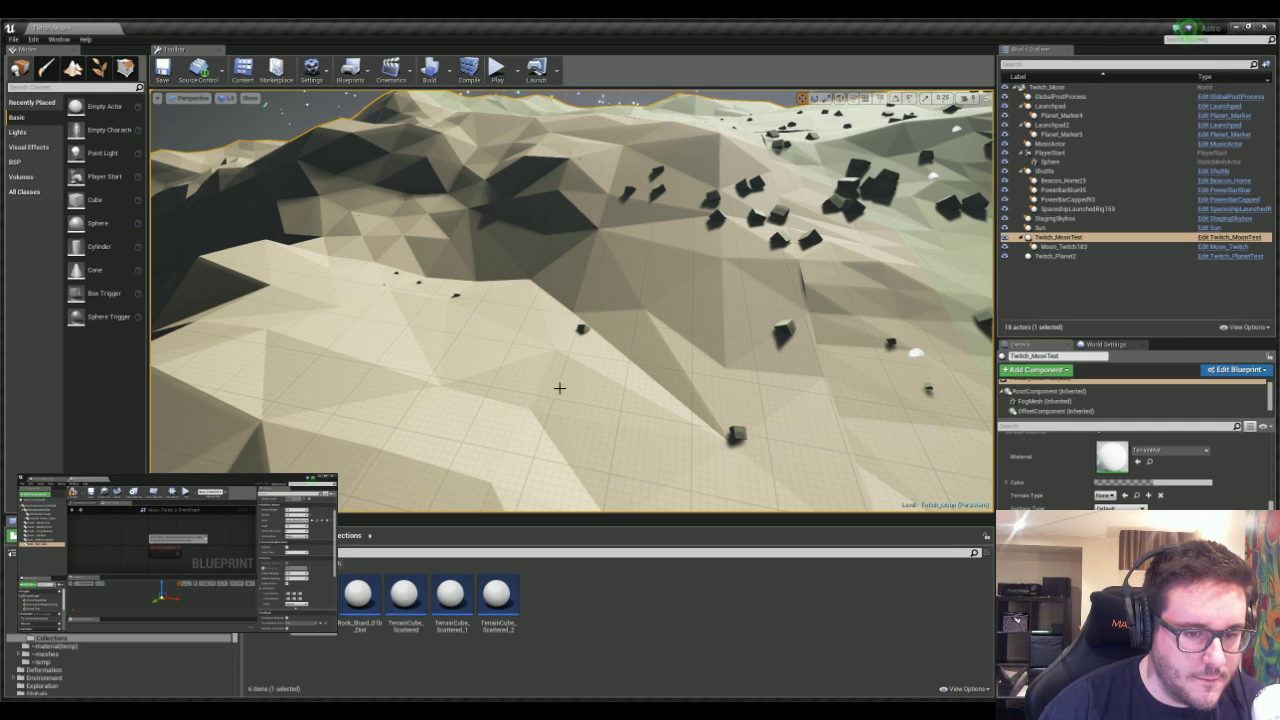
key(s)
mouse_move(545, 383)
right_down()
mouse_move(640, 360)
mouse_move(690, 390)
mouse_move(560, 379)
right_up()
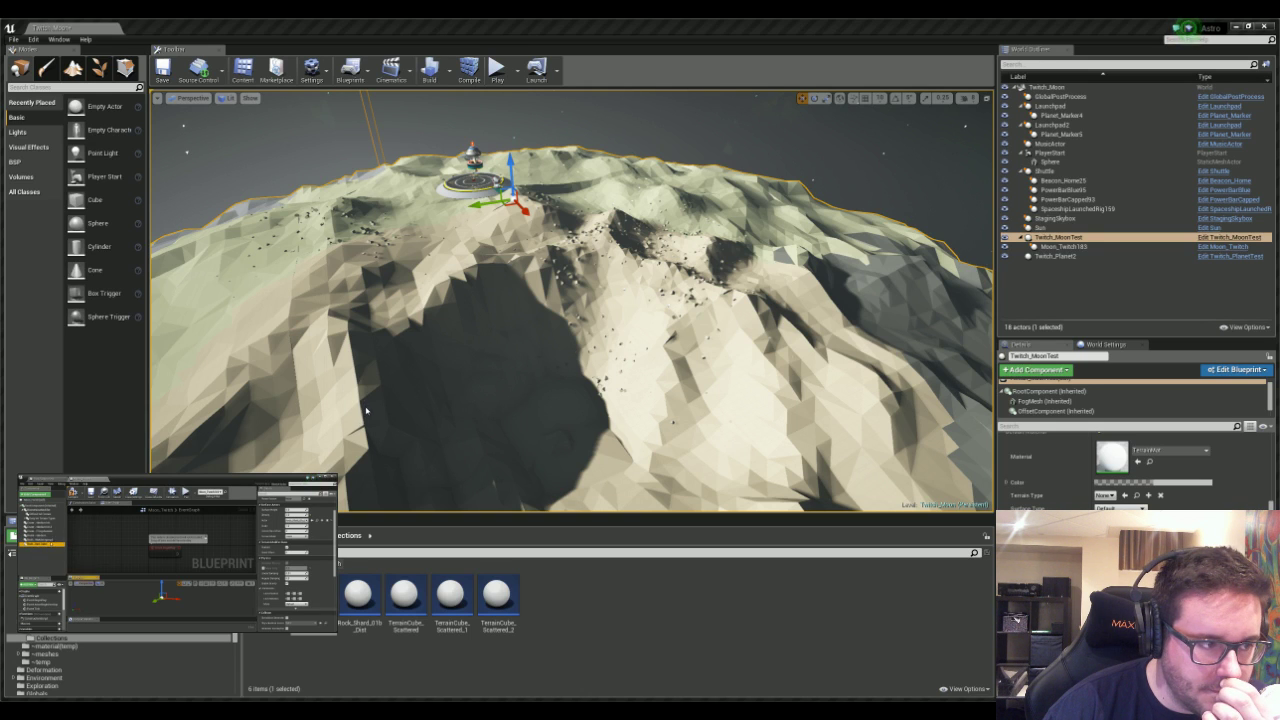
click(498, 596)
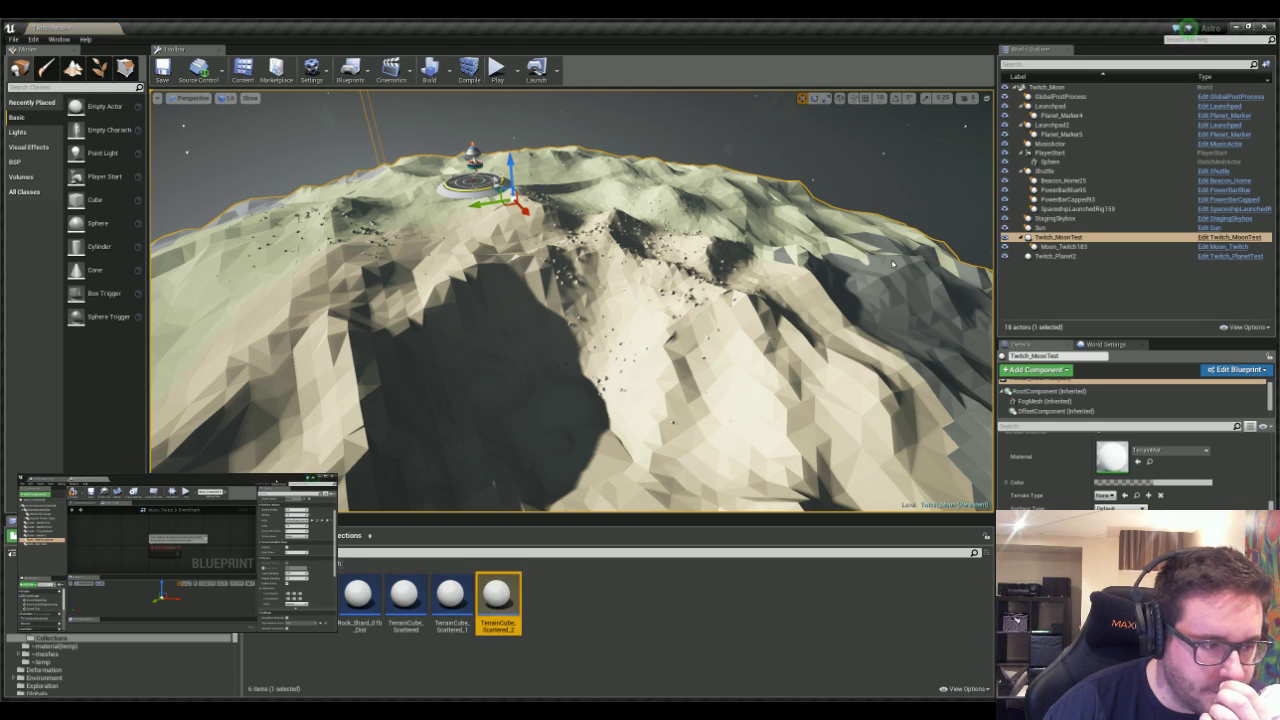
double_click(498, 596)
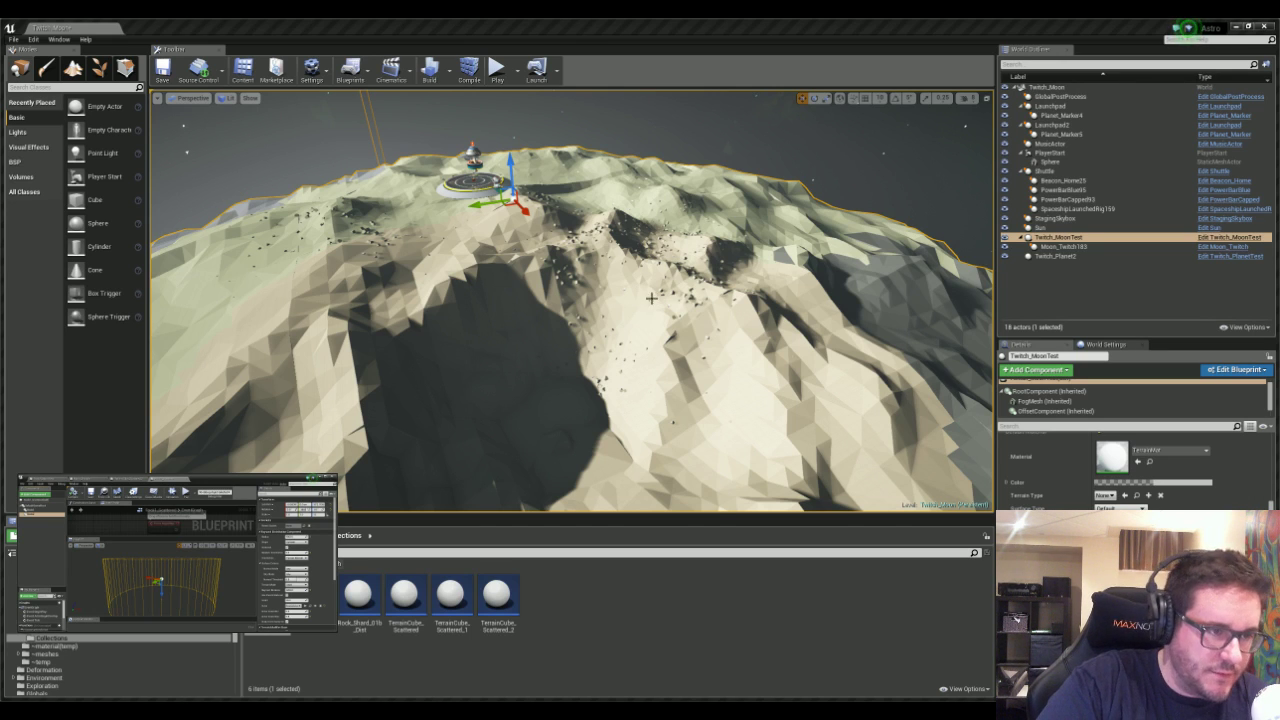
right_drag(649, 305, 661, 262)
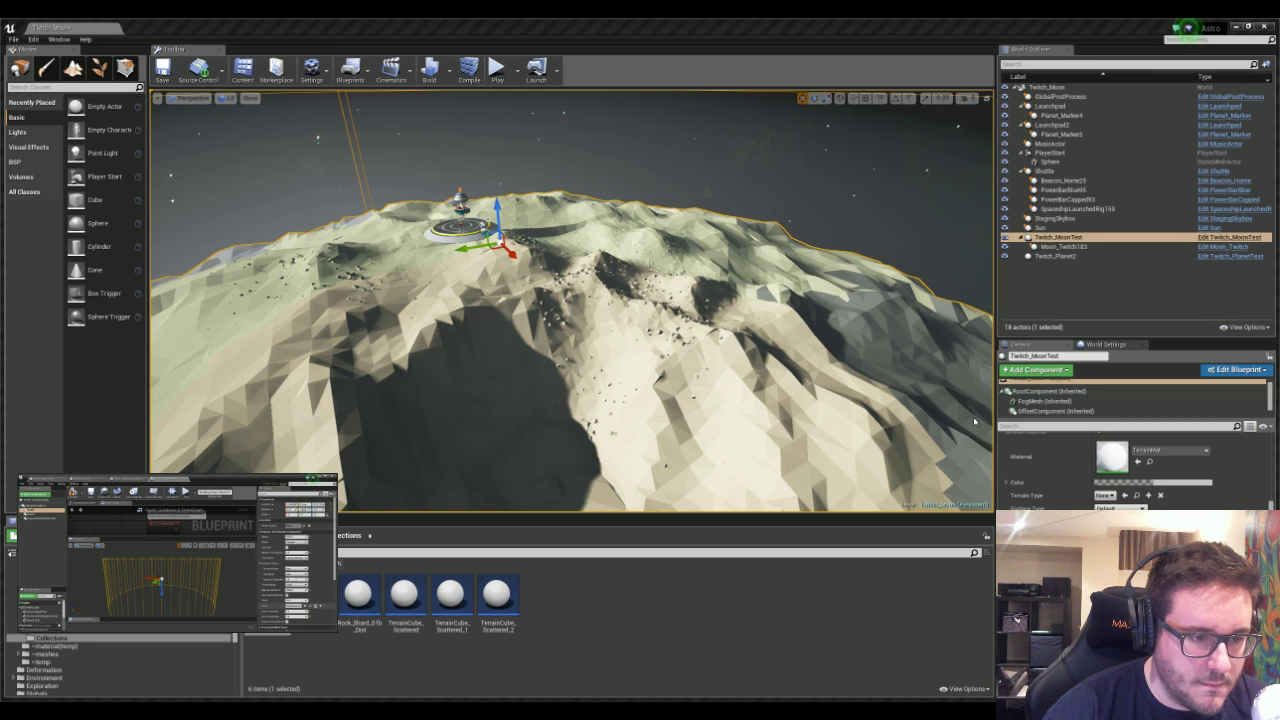
- Locate and open the Rock1Actor blueprint used by the collection, find its mesh in the rocks folder and return to the collection
click(310, 606)
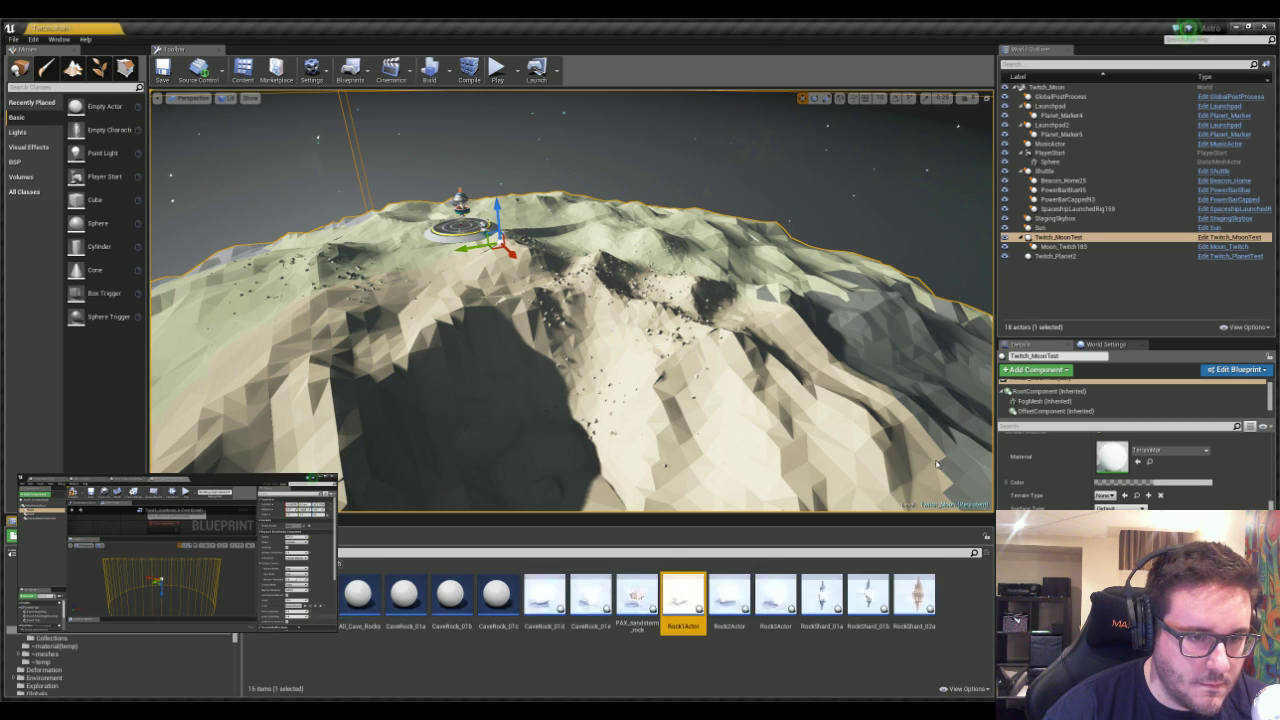
double_click(692, 604)
click(42, 506)
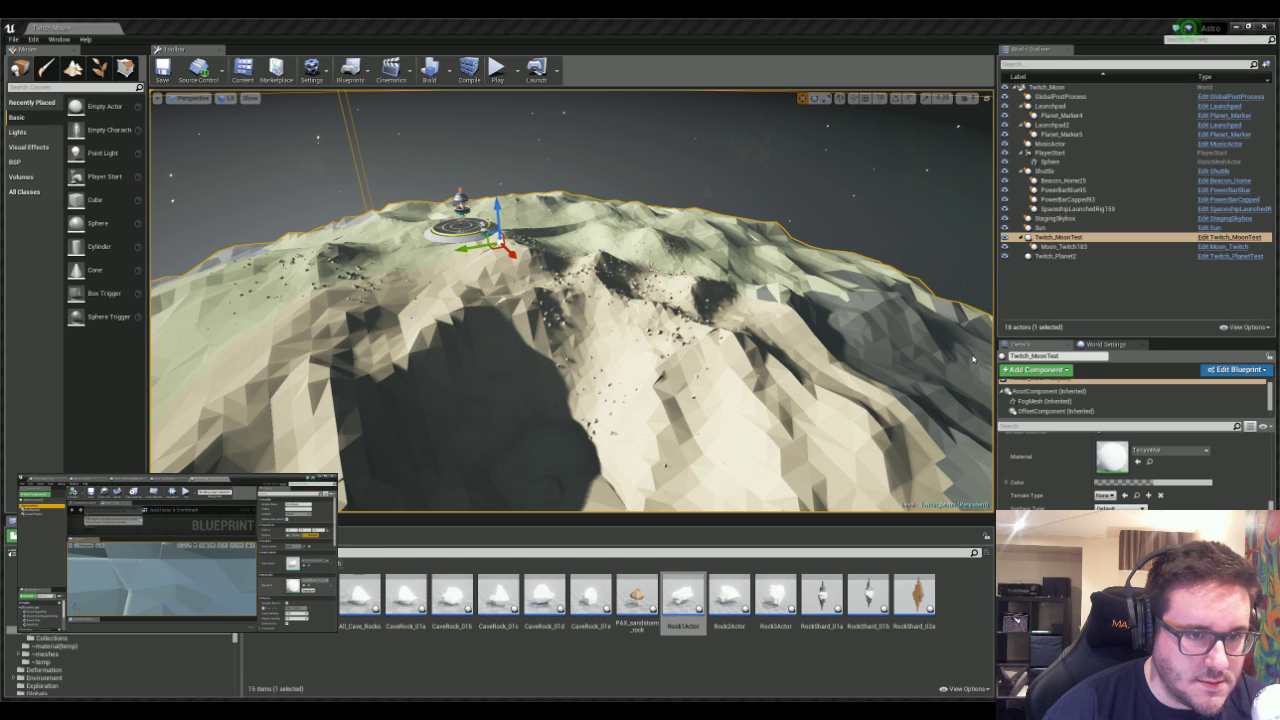
click(309, 568)
click(160, 479)
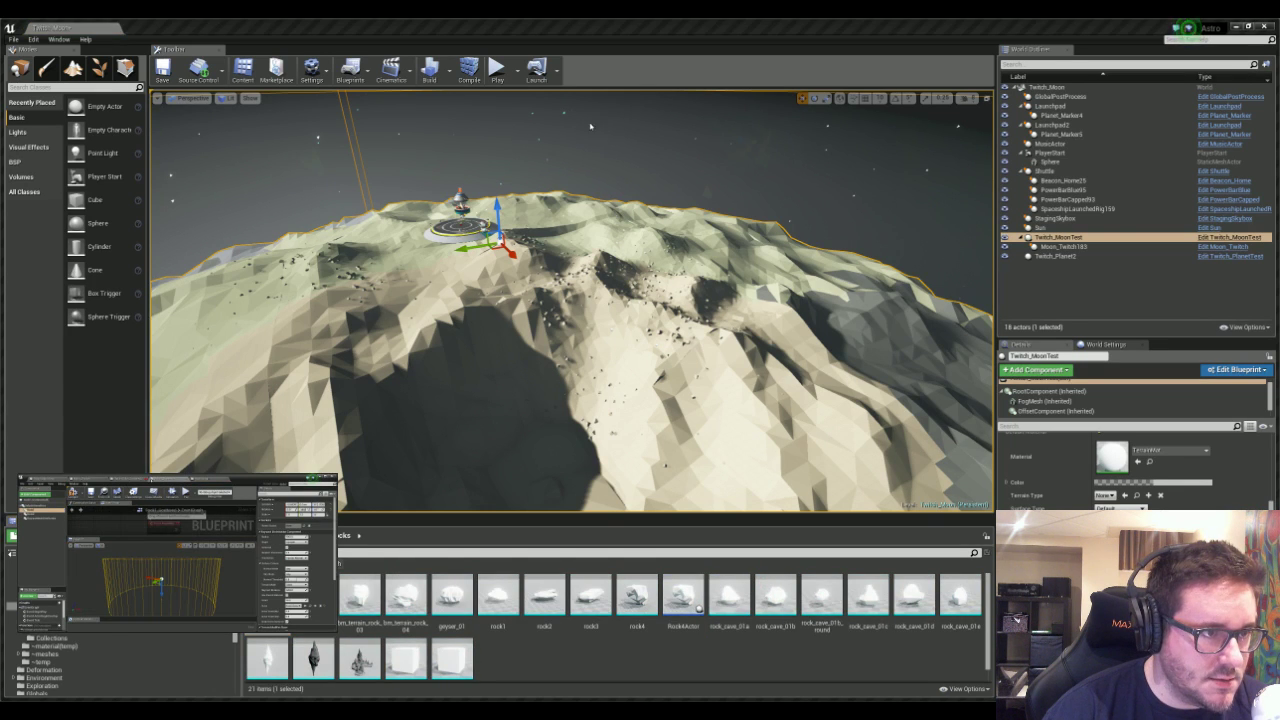
- Set up the static mesh rock component in the collection, return to Moon_Twitch and check the large rocks it scatters around the launchpad
click(42, 519)
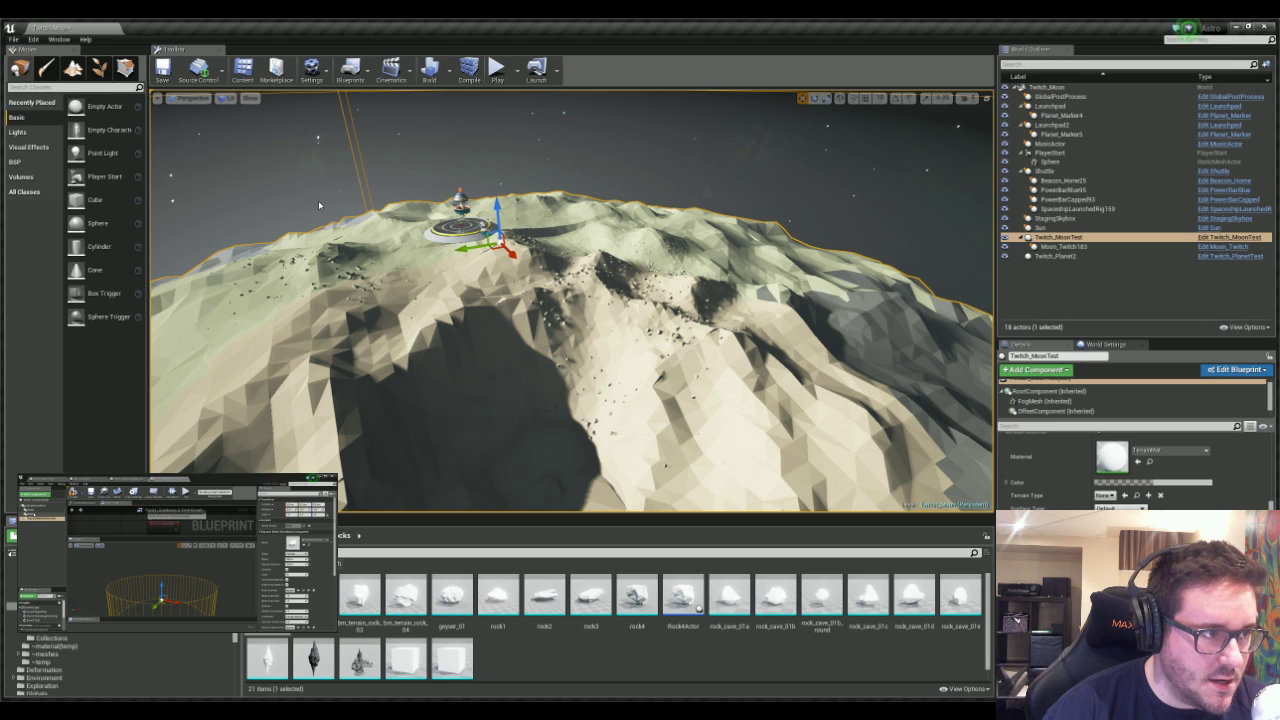
click(40, 514)
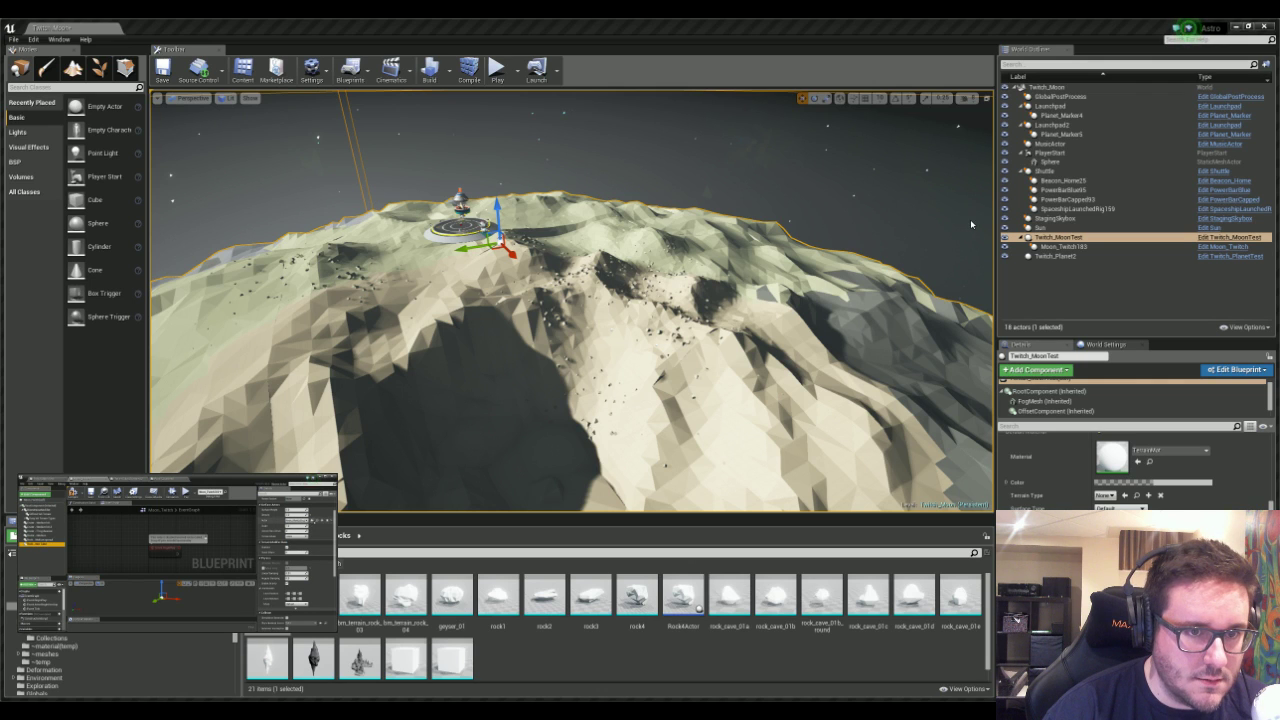
click(317, 520)
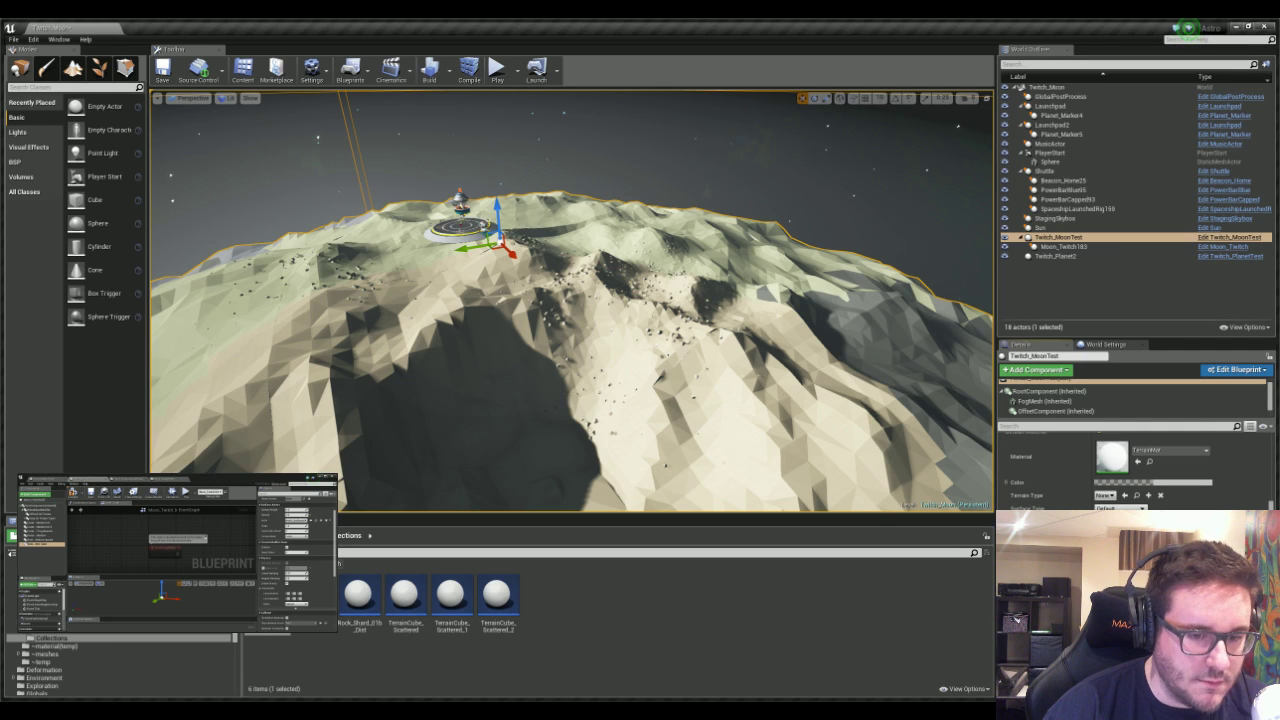
mouse_move(572, 310)
right_down()
mouse_move(680, 305)
mouse_move(580, 310)
right_up()
right_drag(428, 273, 428, 273)
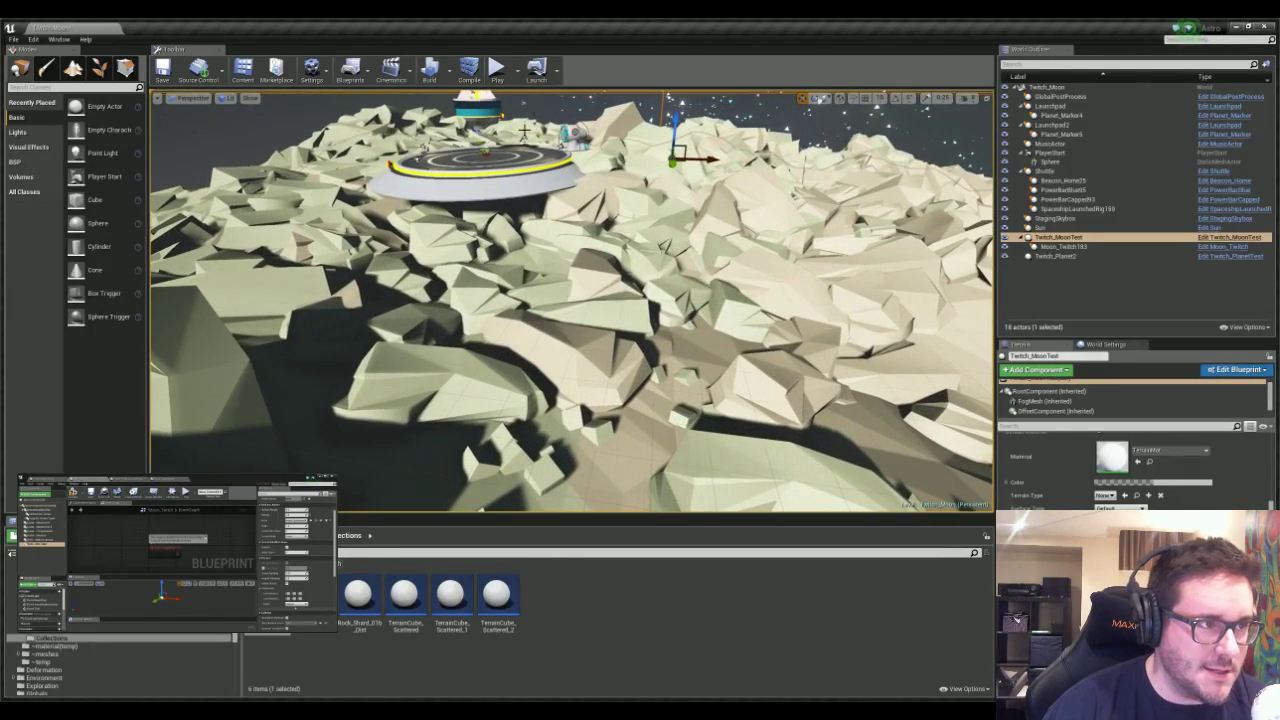
- Playtest the level among the large rocks near the launchpad and end the session
click(495, 70)
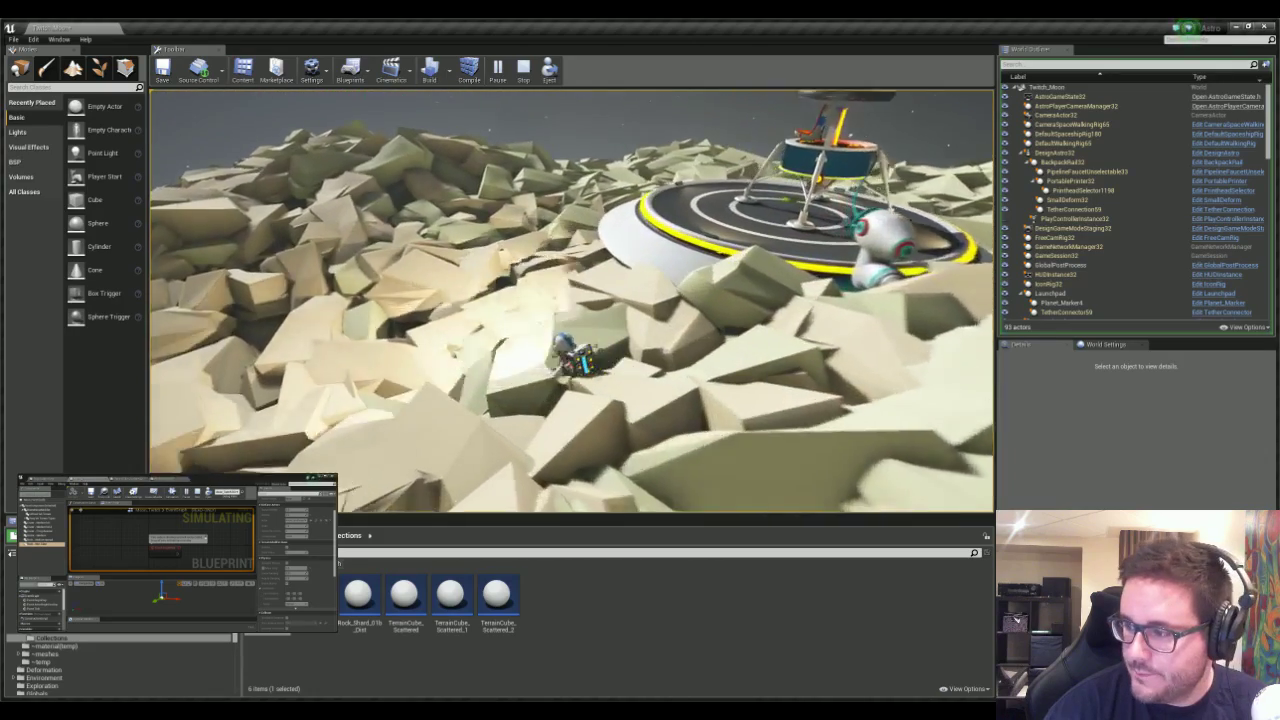
key(w)
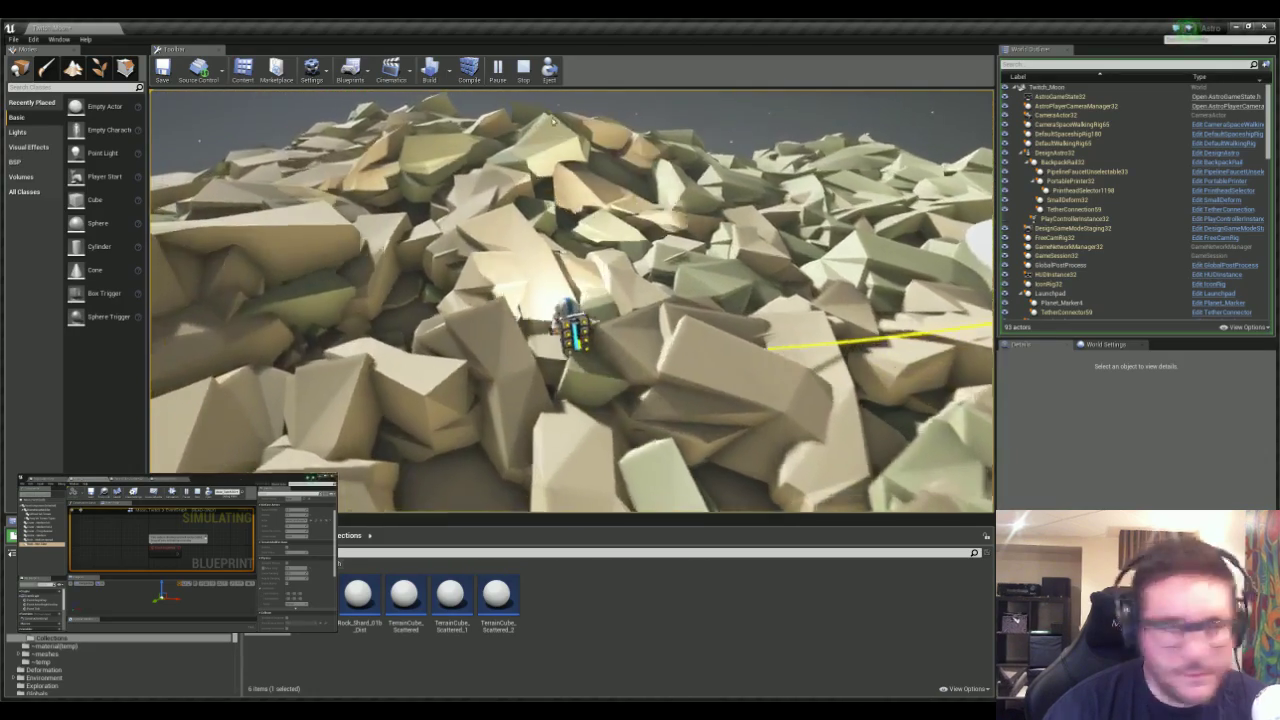
click(523, 68)
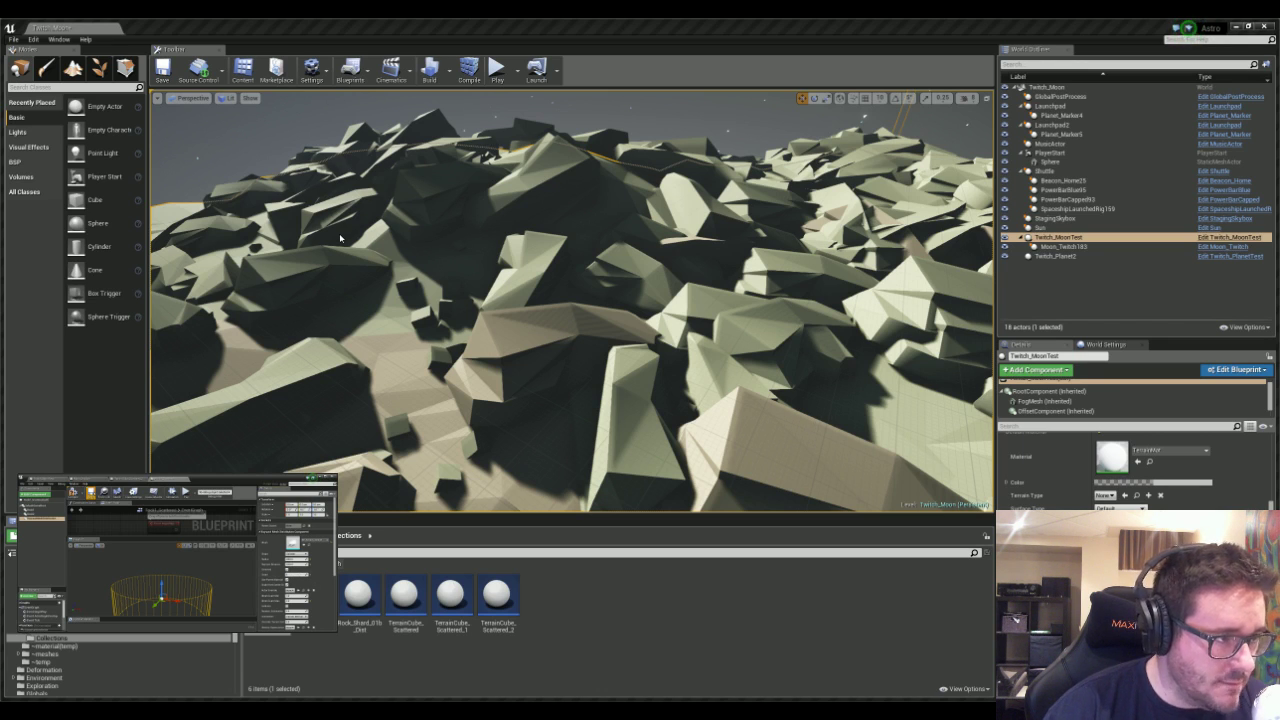
- Thin out the large rocks in the collection and examine their spread across the terrain around the launchpad
right_drag(340, 238, 340, 238)
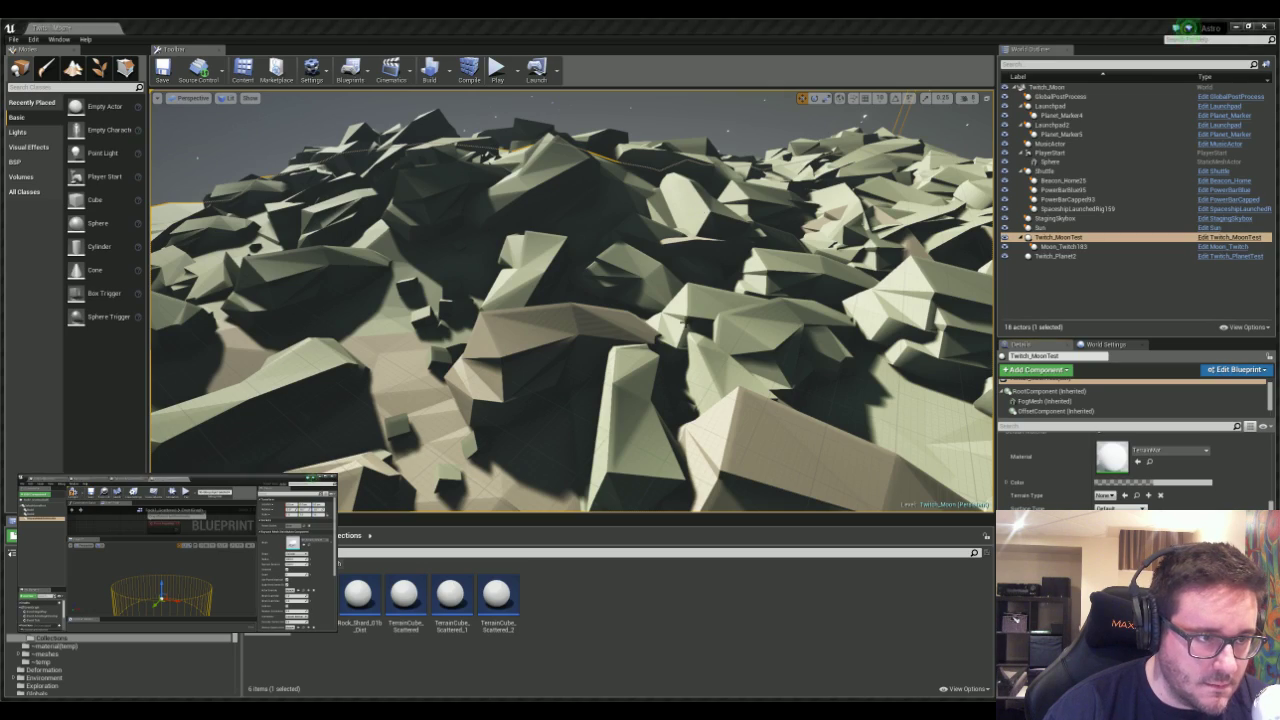
key(f)
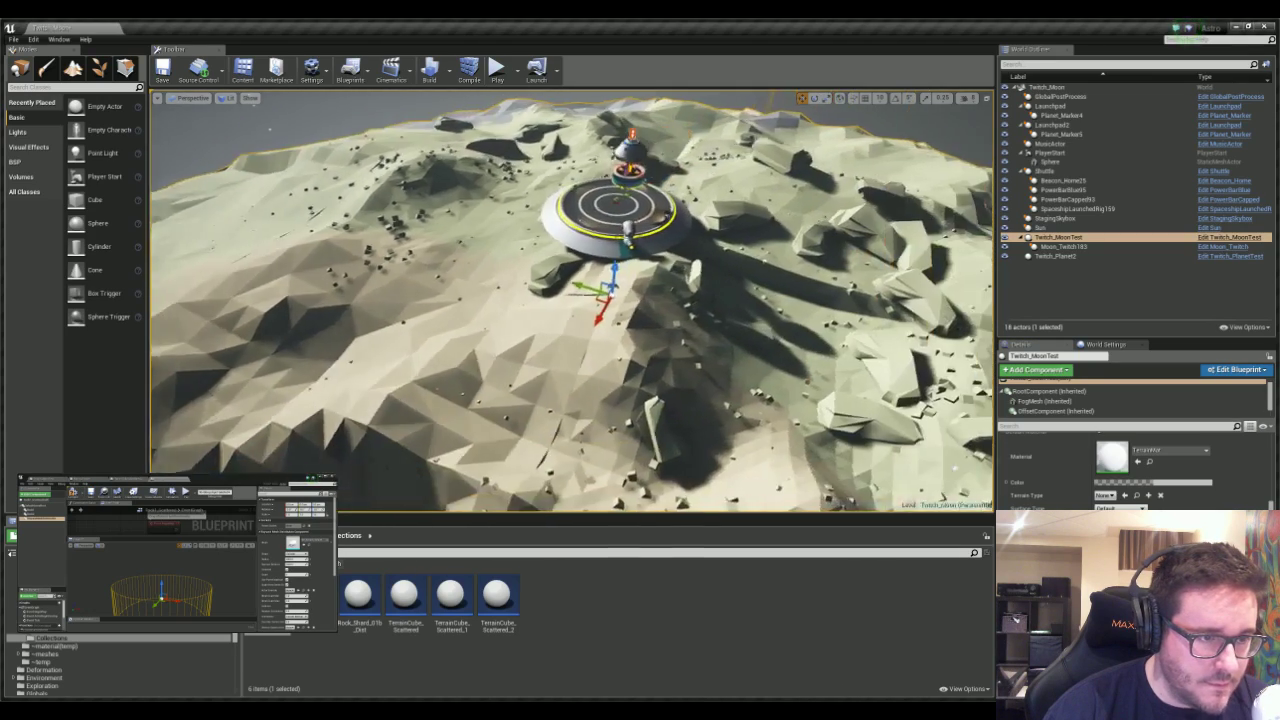
right_drag(572, 300, 679, 369)
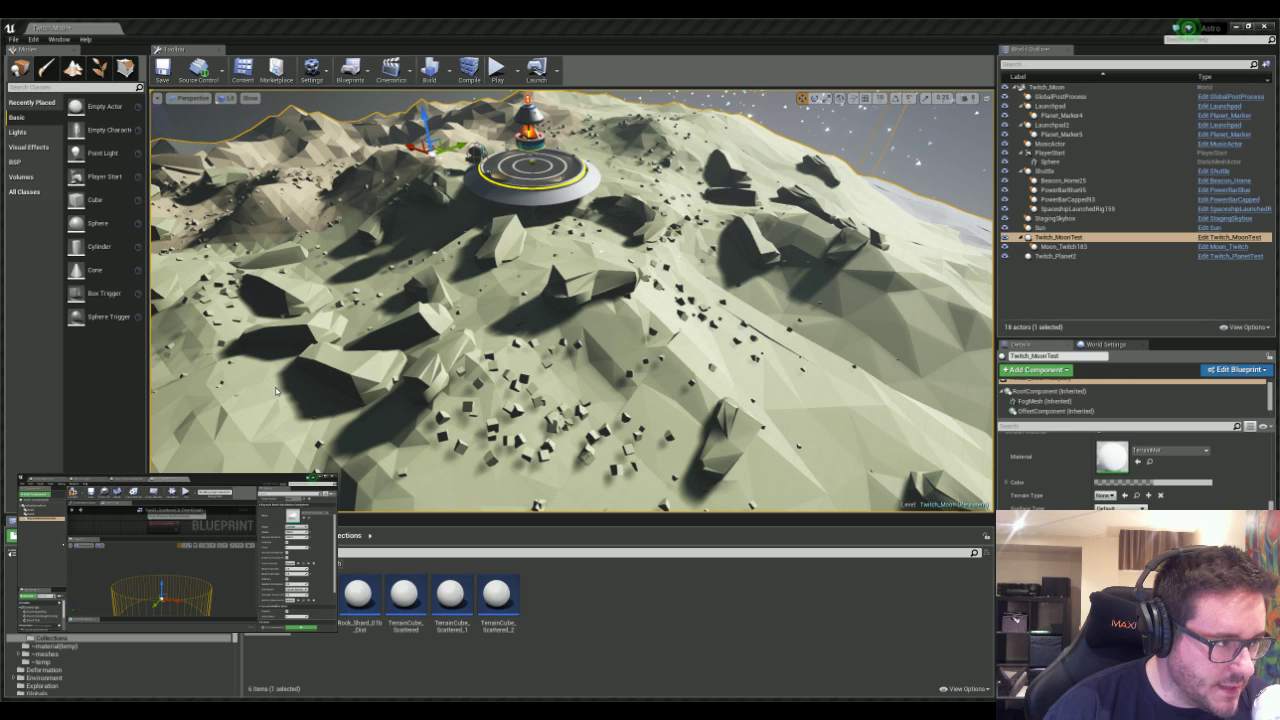
- Locate the mesh of the collection's new rock component, choose terrain rock 02 from the rocks folder and check the scattered result around the launchpad
click(42, 522)
click(309, 517)
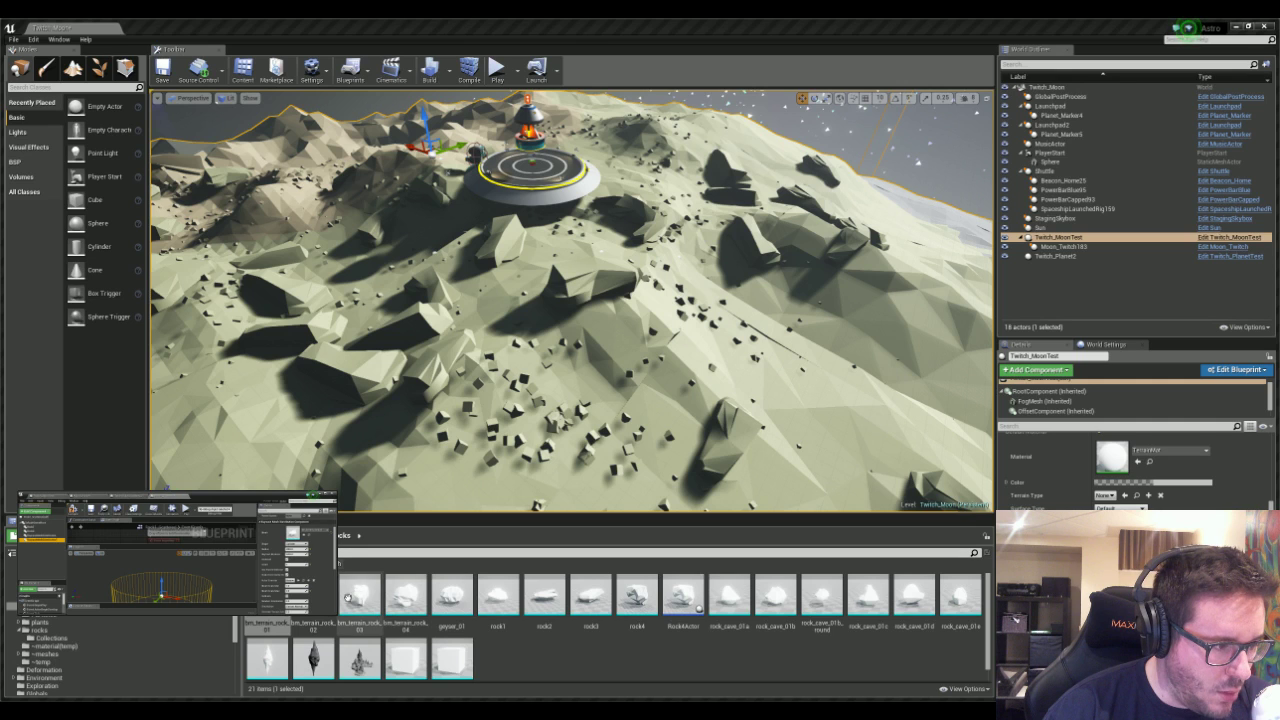
click(313, 598)
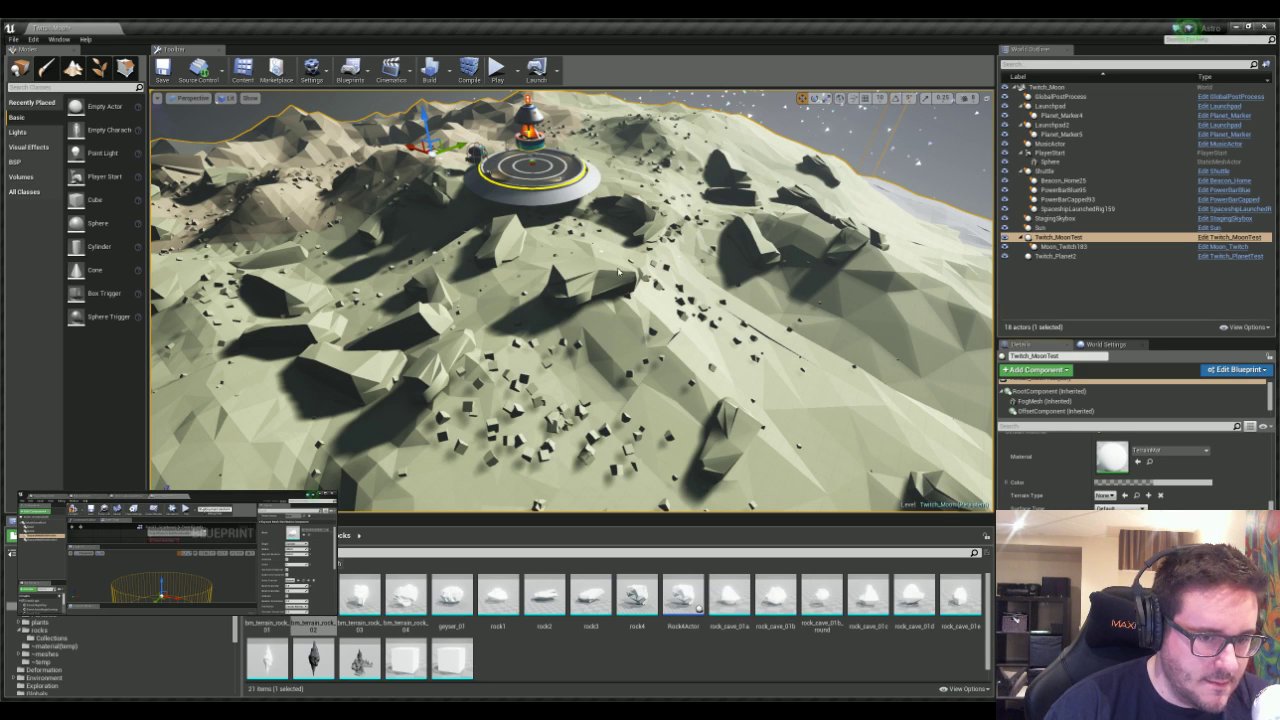
right_drag(627, 224, 614, 191)
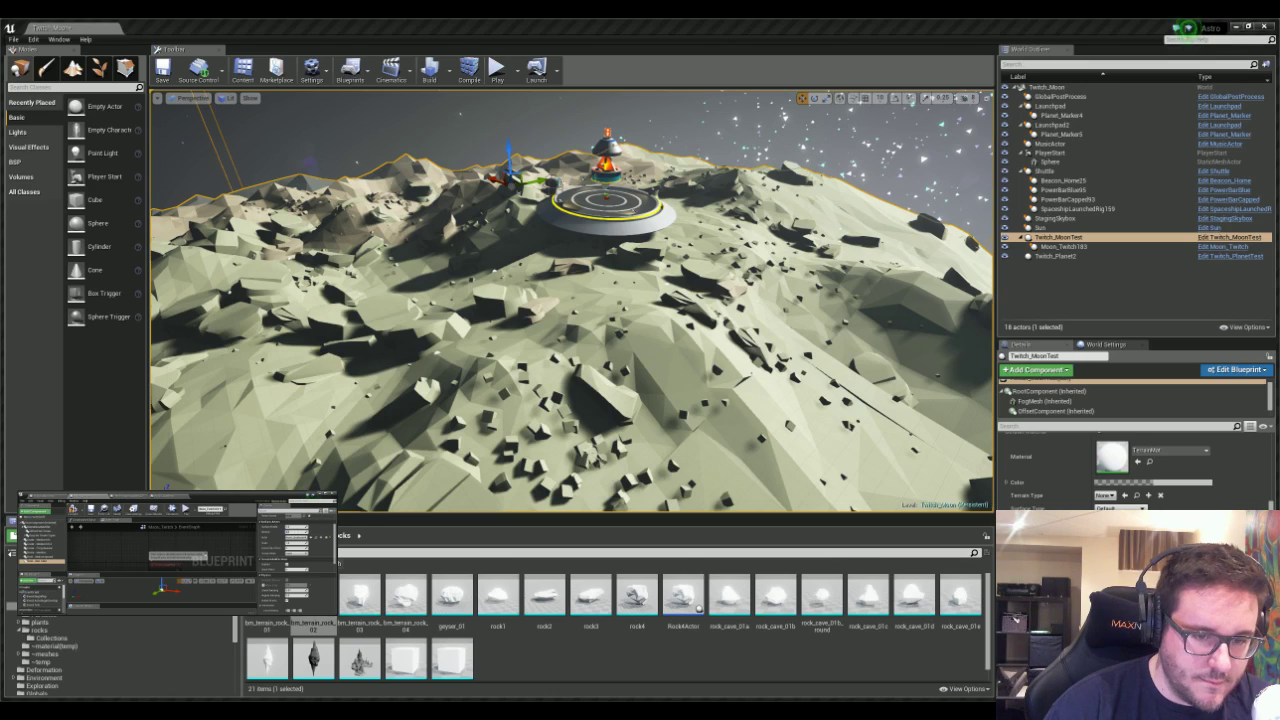
right_drag(800, 400, 940, 370)
key(a)
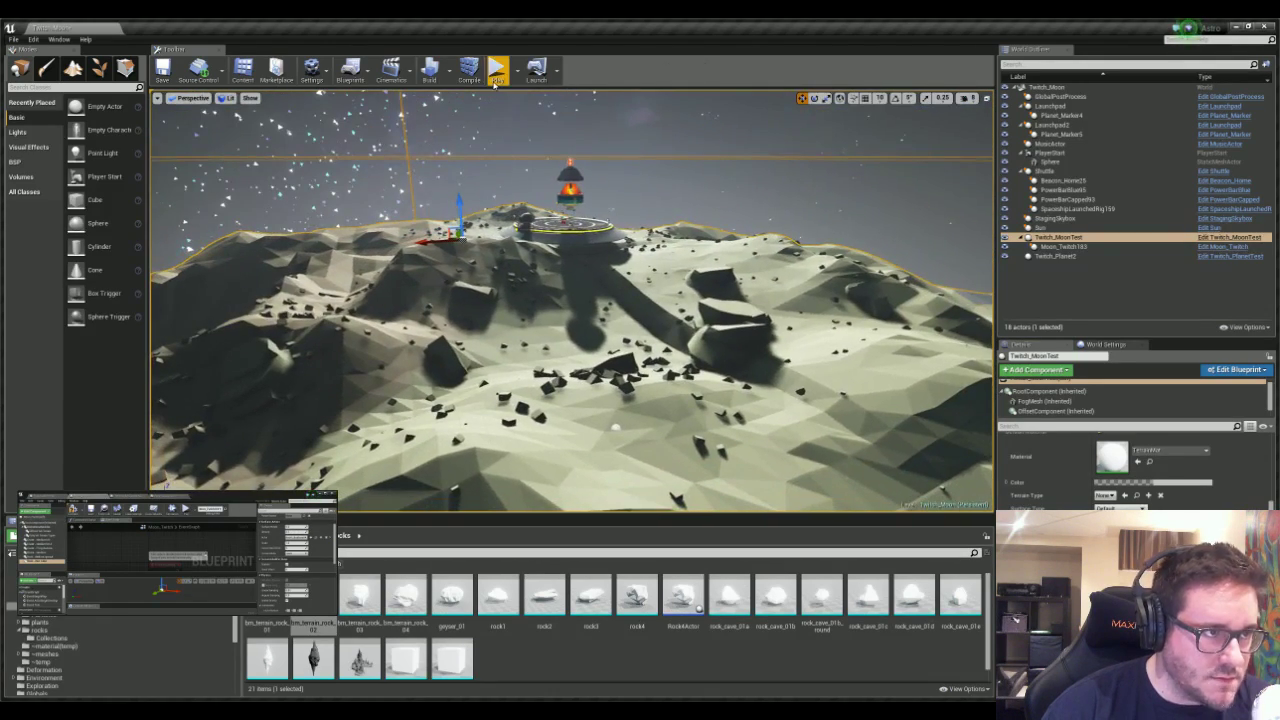
- Playtest the level, walk past the large rocks, try the terrain deform tool on the ground near them and end the session
click(496, 70)
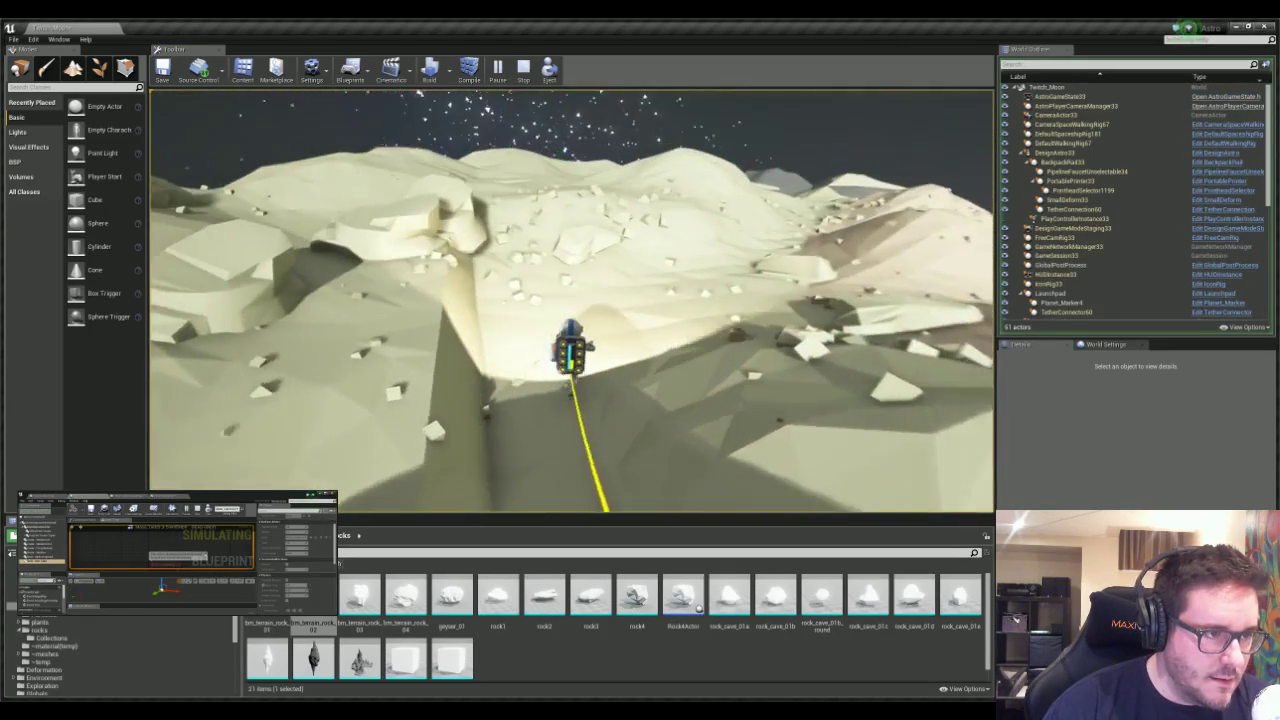
key(w)
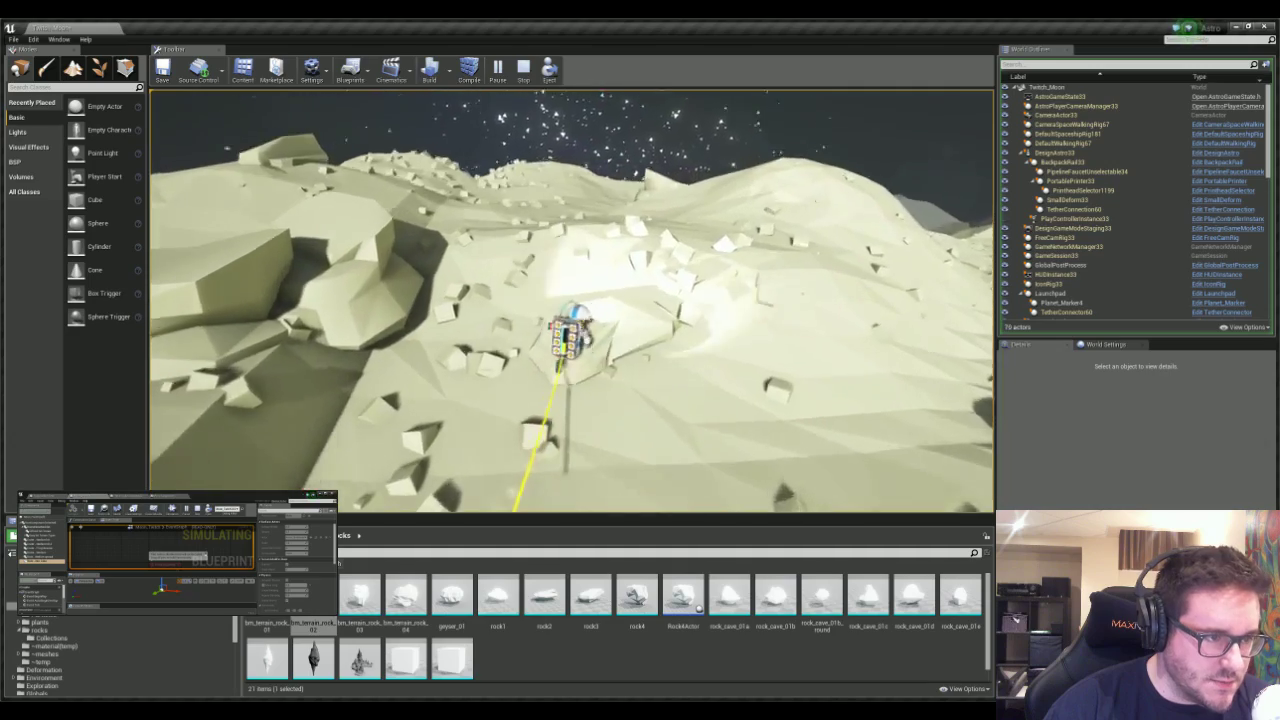
right_drag(648, 200, 648, 280)
key(e)
mouse_move(668, 286)
mouse_down()
mouse_move(654, 284)
mouse_move(716, 308)
mouse_move(621, 290)
mouse_move(771, 268)
mouse_move(471, 186)
mouse_move(545, 177)
mouse_move(423, 214)
mouse_move(357, 206)
mouse_move(371, 186)
mouse_move(527, 177)
mouse_move(634, 203)
mouse_move(500, 243)
mouse_move(344, 250)
mouse_move(209, 201)
mouse_move(286, 215)
mouse_move(320, 185)
mouse_up()
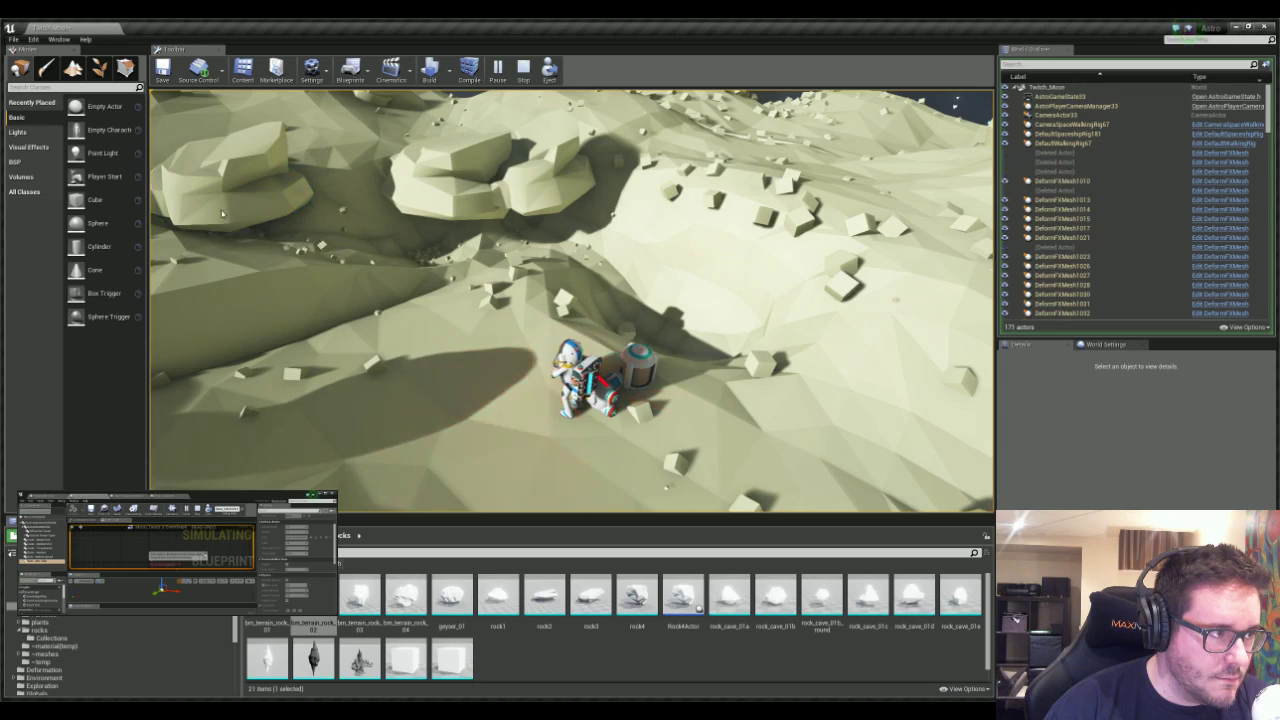
click(523, 68)
- Playtest again, dig away the large rock on the slope beside the launchpad with the deform tool and stop playing
click(493, 70)
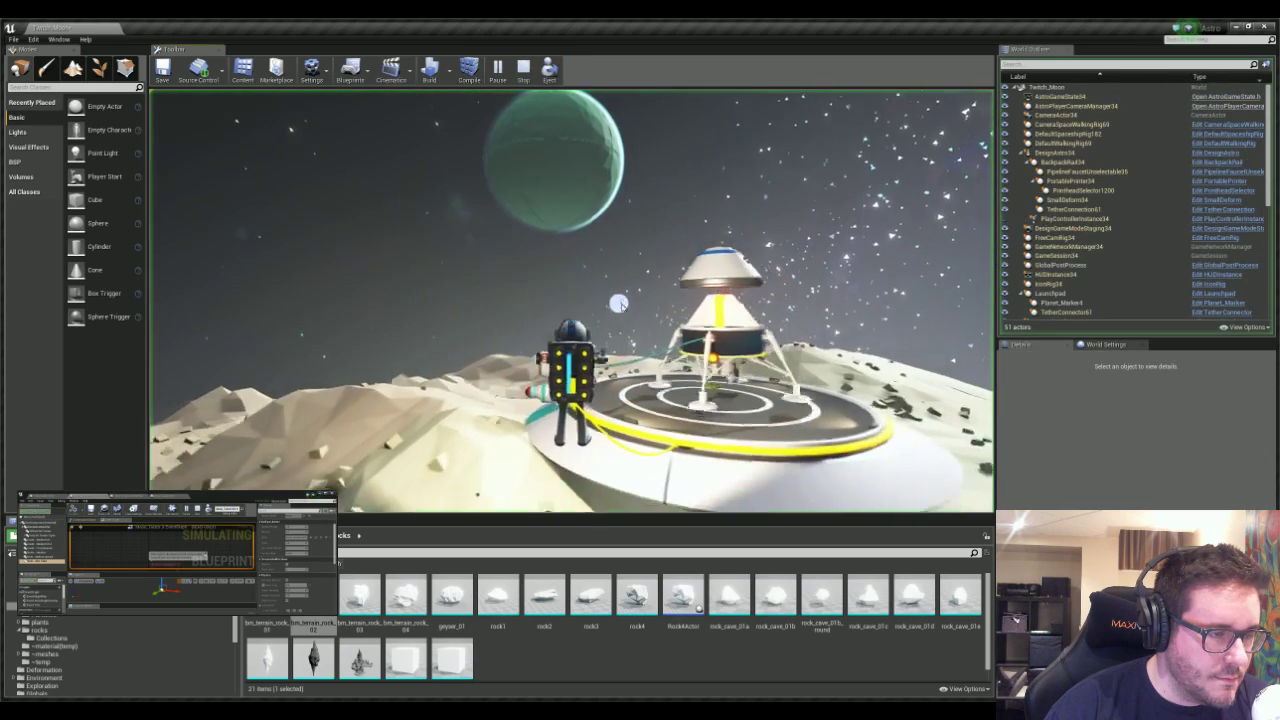
key(e)
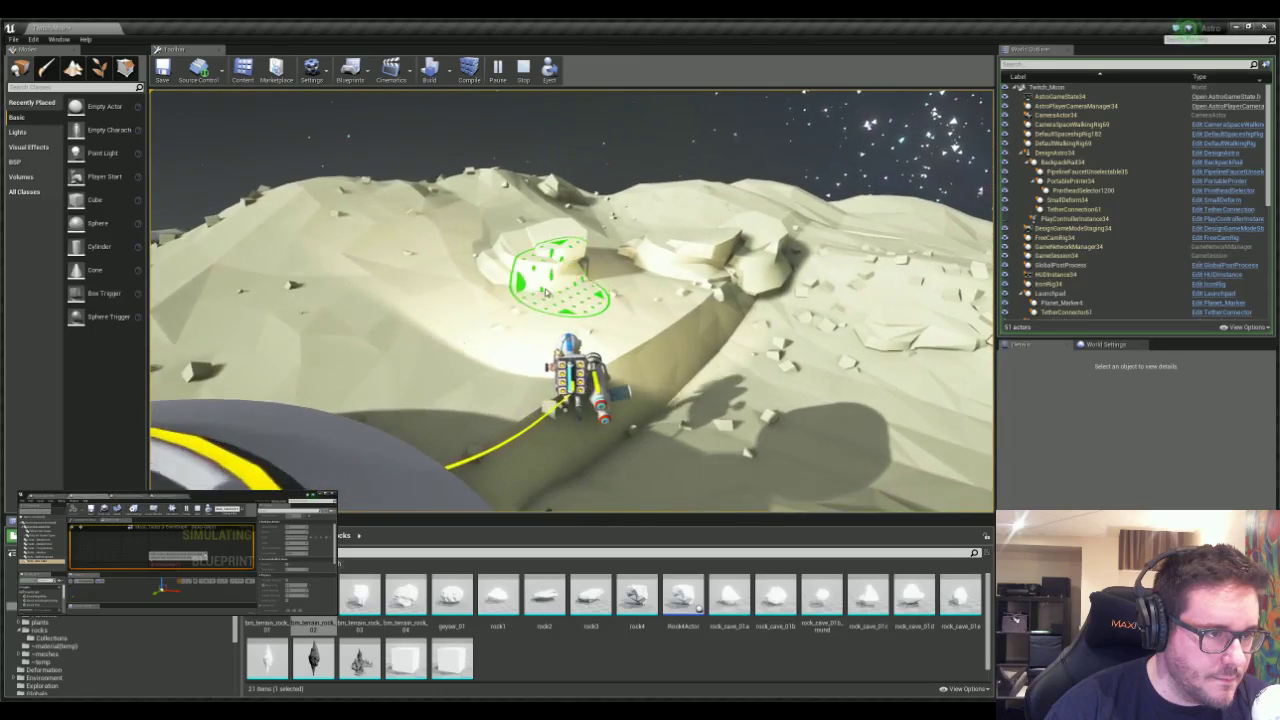
mouse_move(563, 274)
mouse_down()
mouse_move(474, 276)
mouse_move(528, 260)
mouse_move(430, 255)
mouse_move(545, 255)
mouse_move(460, 327)
mouse_move(357, 262)
mouse_move(623, 237)
mouse_move(683, 315)
mouse_move(443, 386)
mouse_move(357, 329)
mouse_move(371, 229)
mouse_move(489, 203)
mouse_move(420, 190)
mouse_move(343, 190)
mouse_move(286, 270)
mouse_move(220, 290)
mouse_up()
click(527, 66)
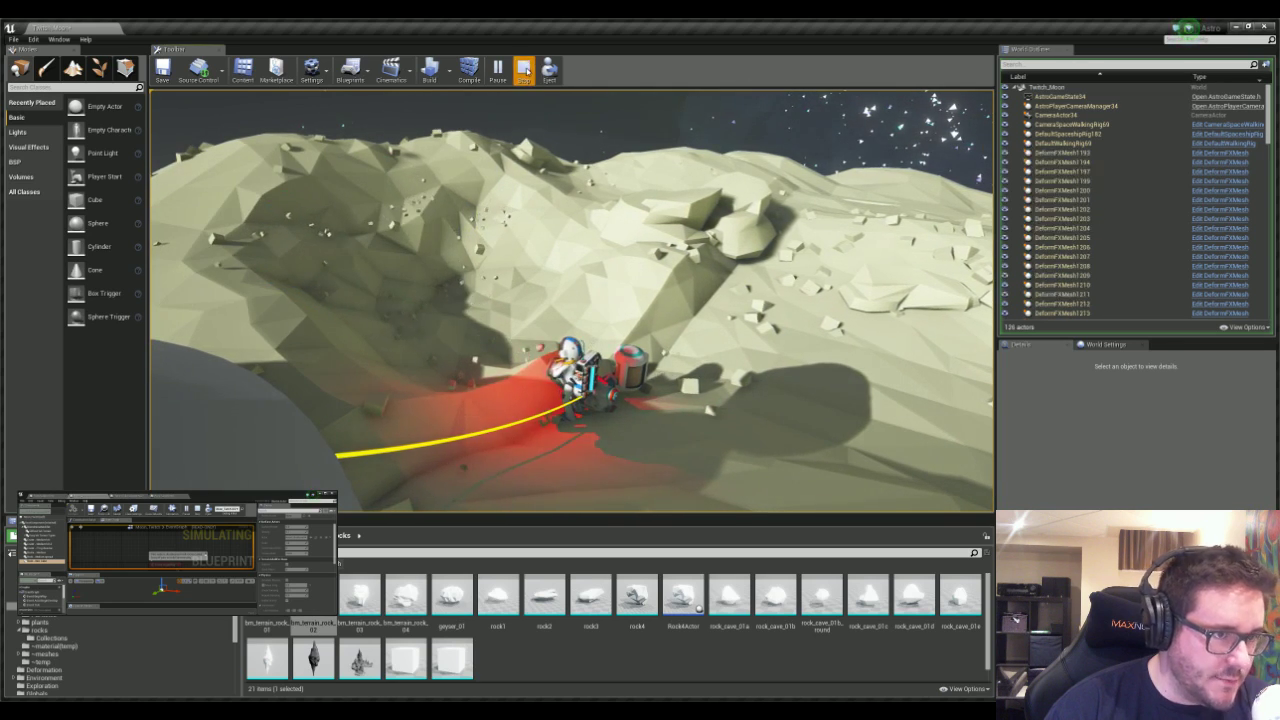
- End the playtest and examine the moon's terrain around the launchpad and across its wider surface
right_drag(780, 289, 842, 285)
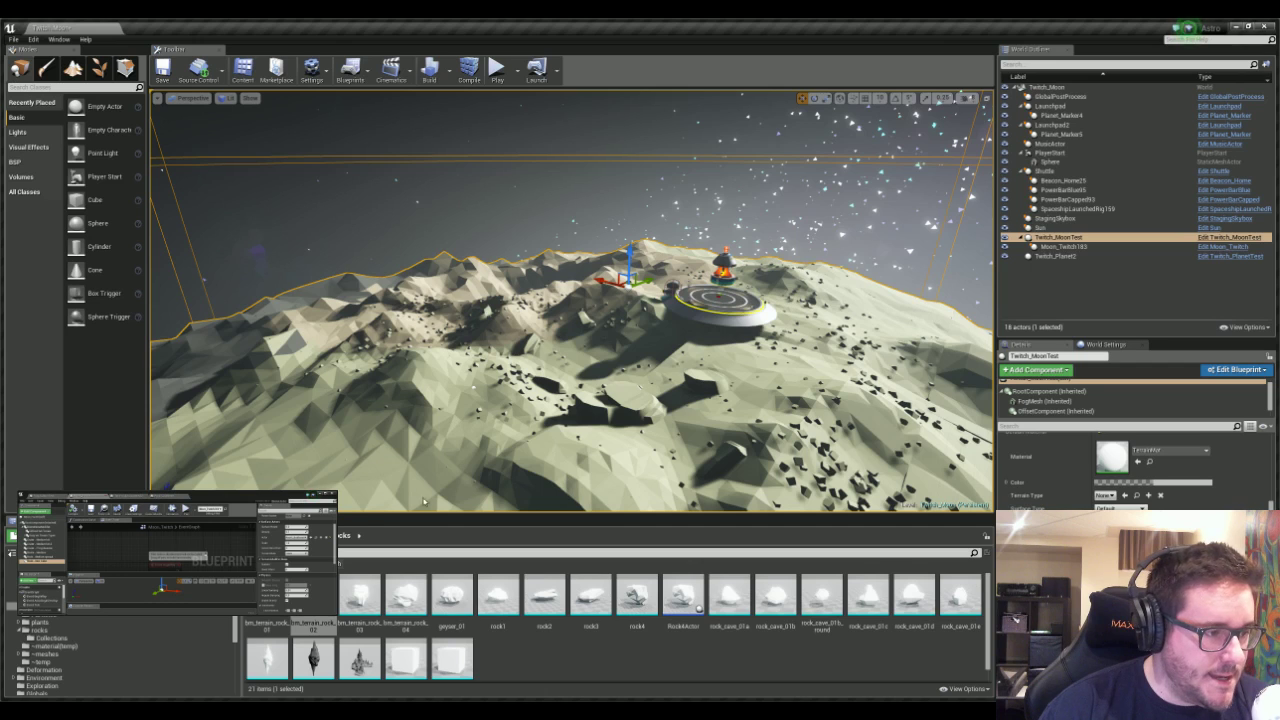
click(365, 510)
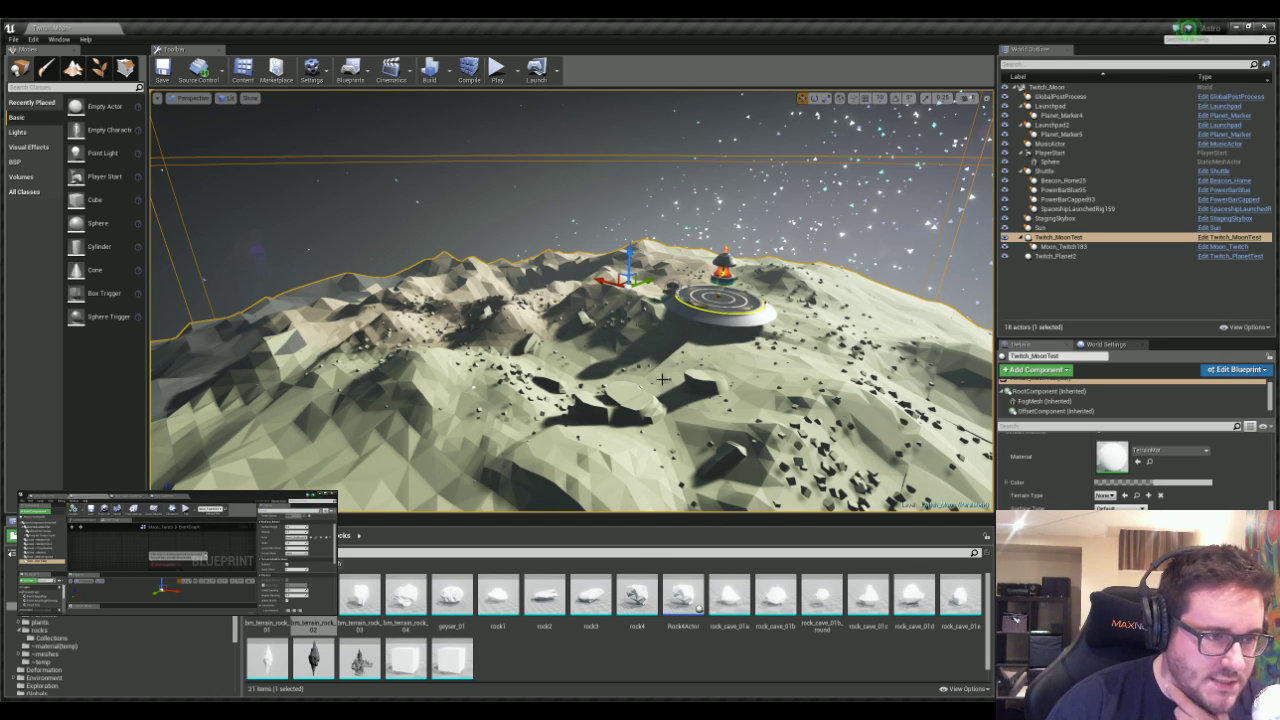
right_drag(587, 386, 594, 388)
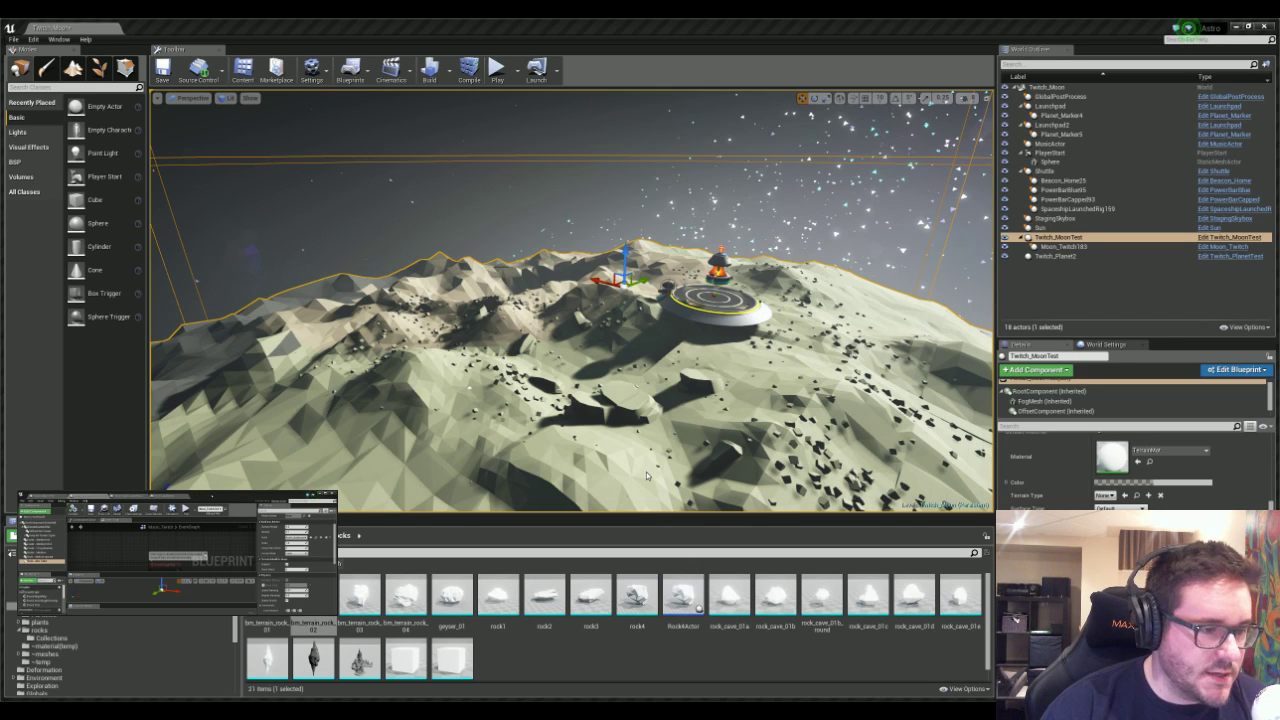
drag(646, 477, 727, 262)
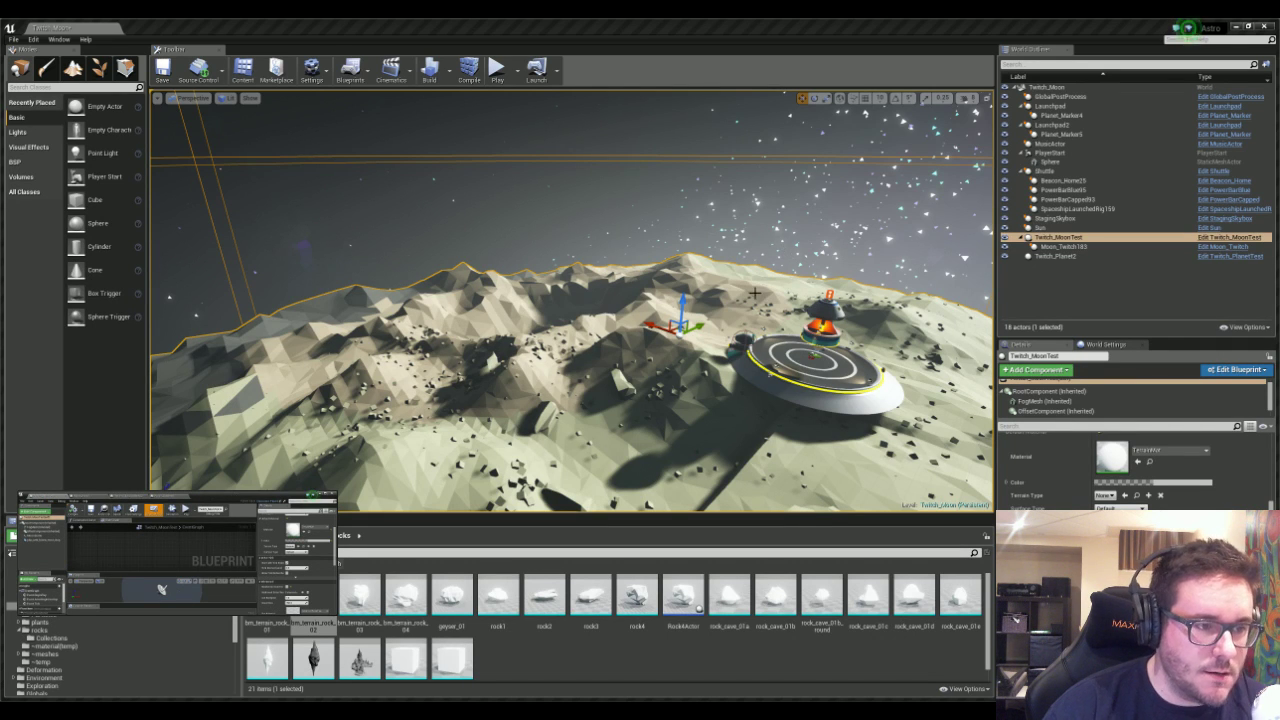
right_drag(755, 293, 602, 302)
key(s)
key(w)
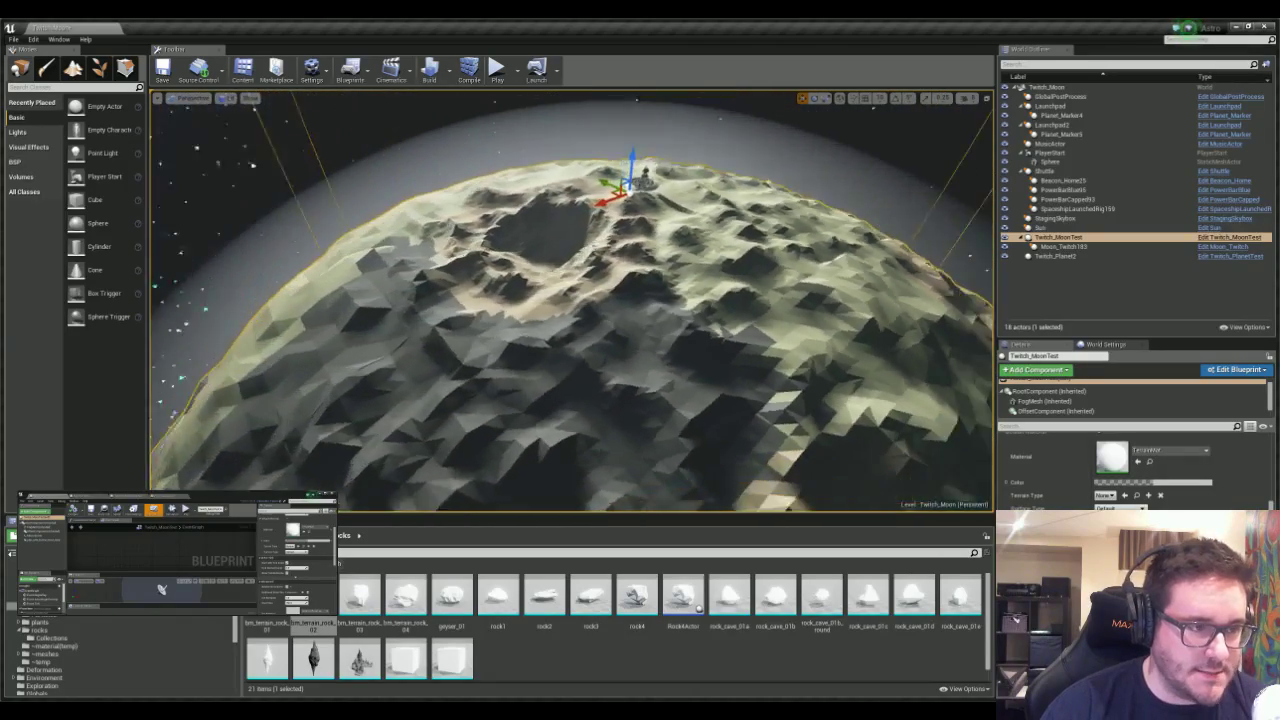
right_drag(740, 318, 726, 285)
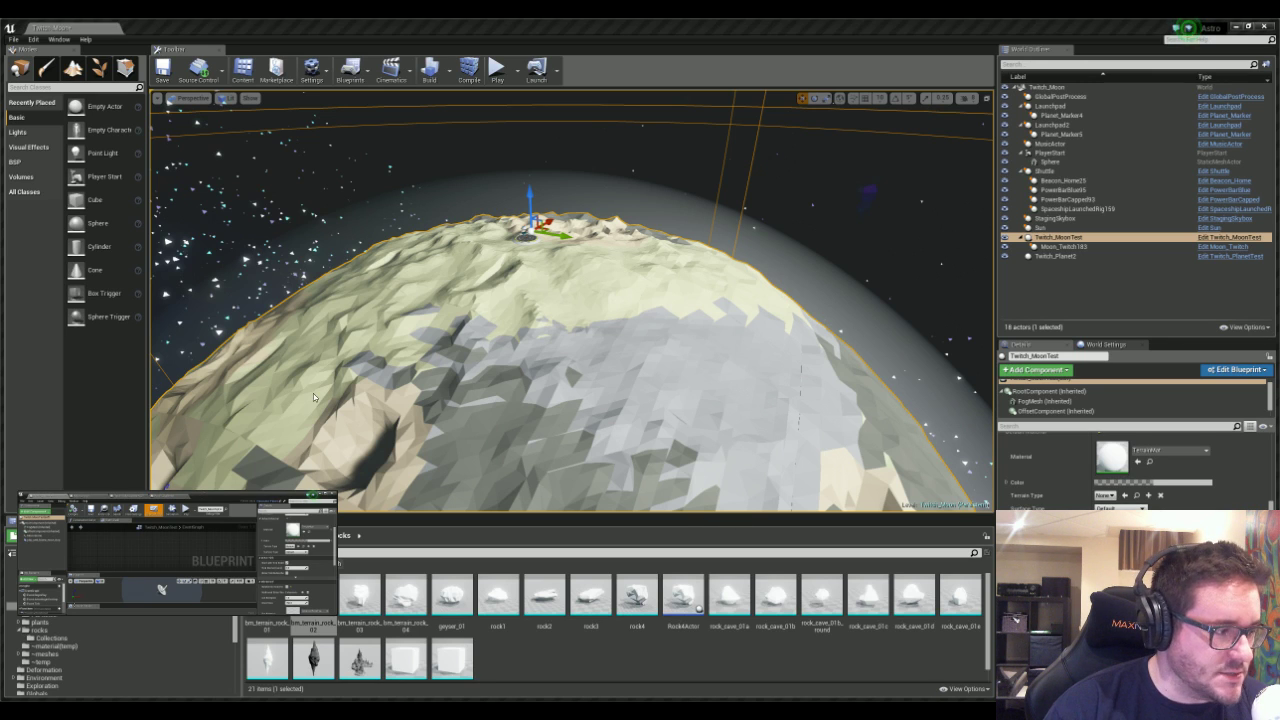
- Enlarge the asset browser, show the Maps folder and load the PAX level
drag(300, 514, 300, 448)
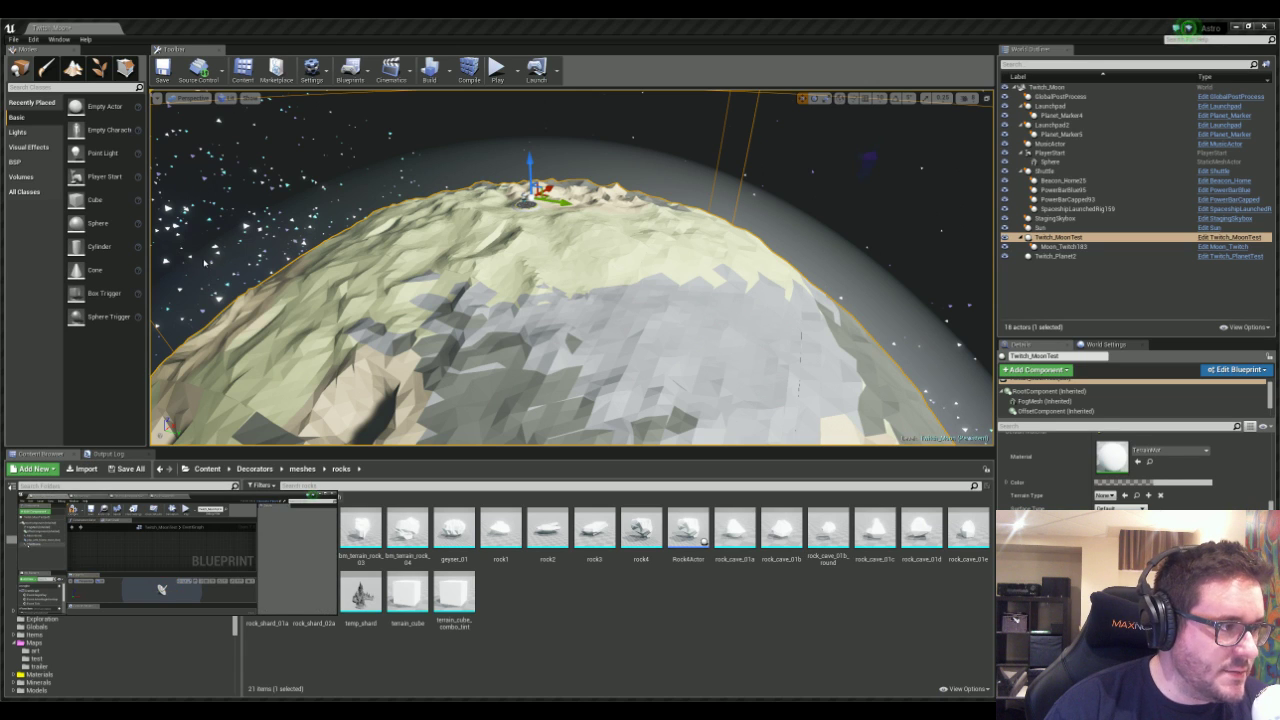
mouse_move(438, 408)
right_down()
mouse_move(410, 440)
mouse_move(438, 408)
right_up()
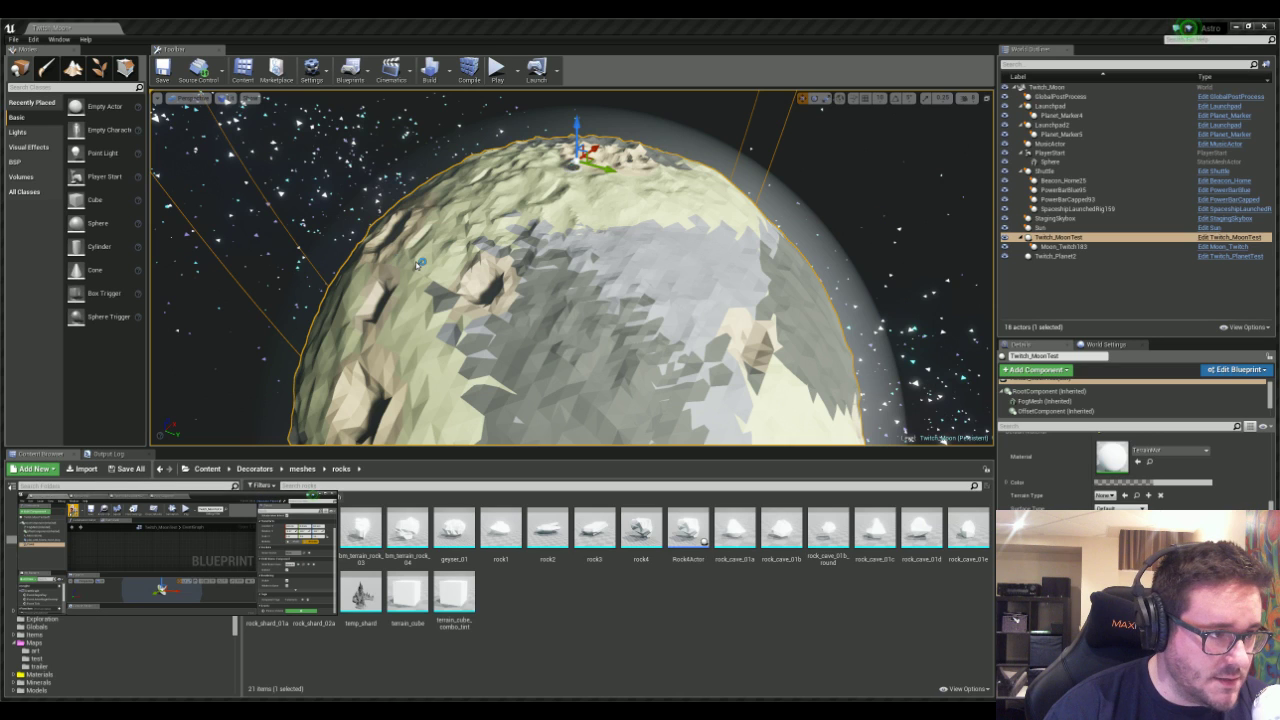
click(57, 651)
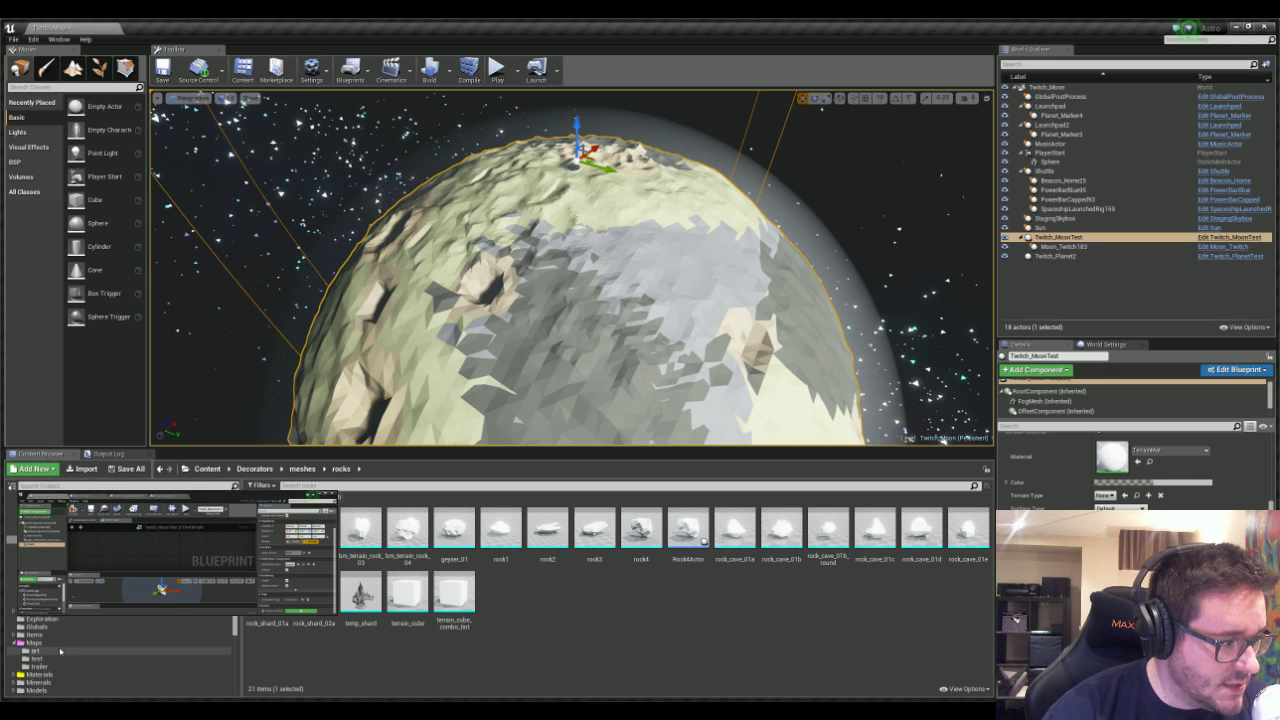
click(45, 643)
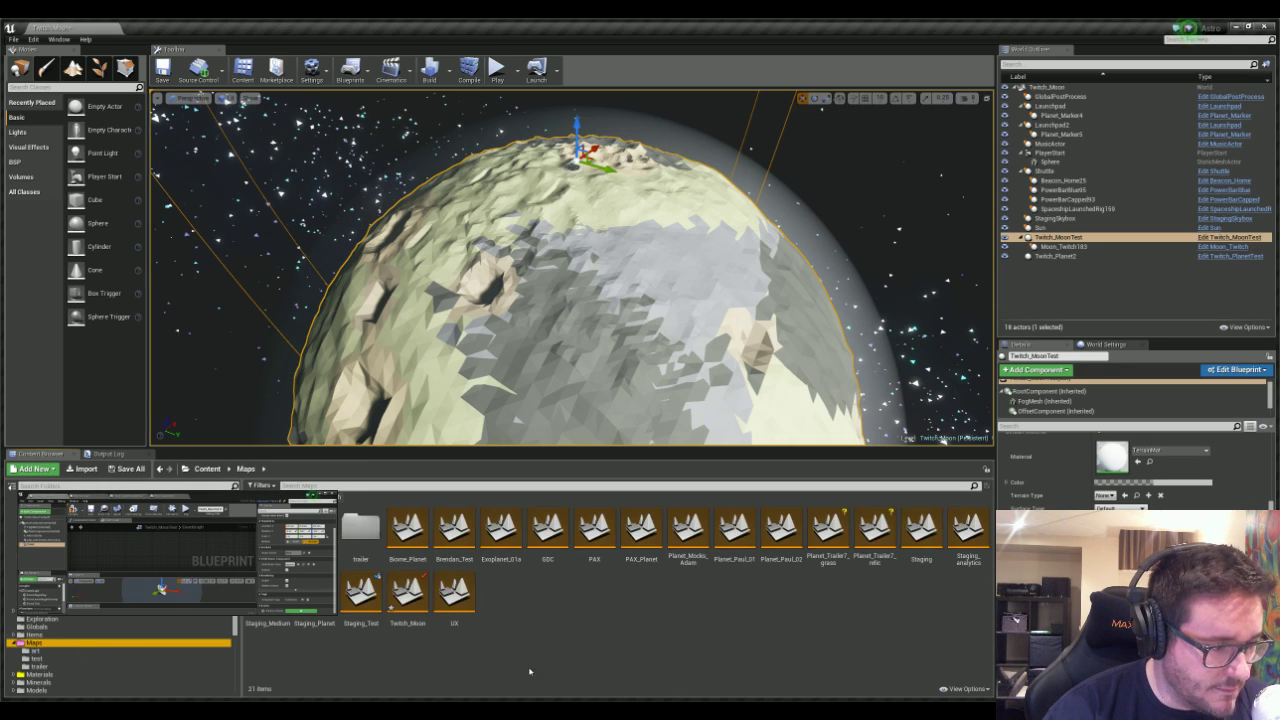
click(600, 538)
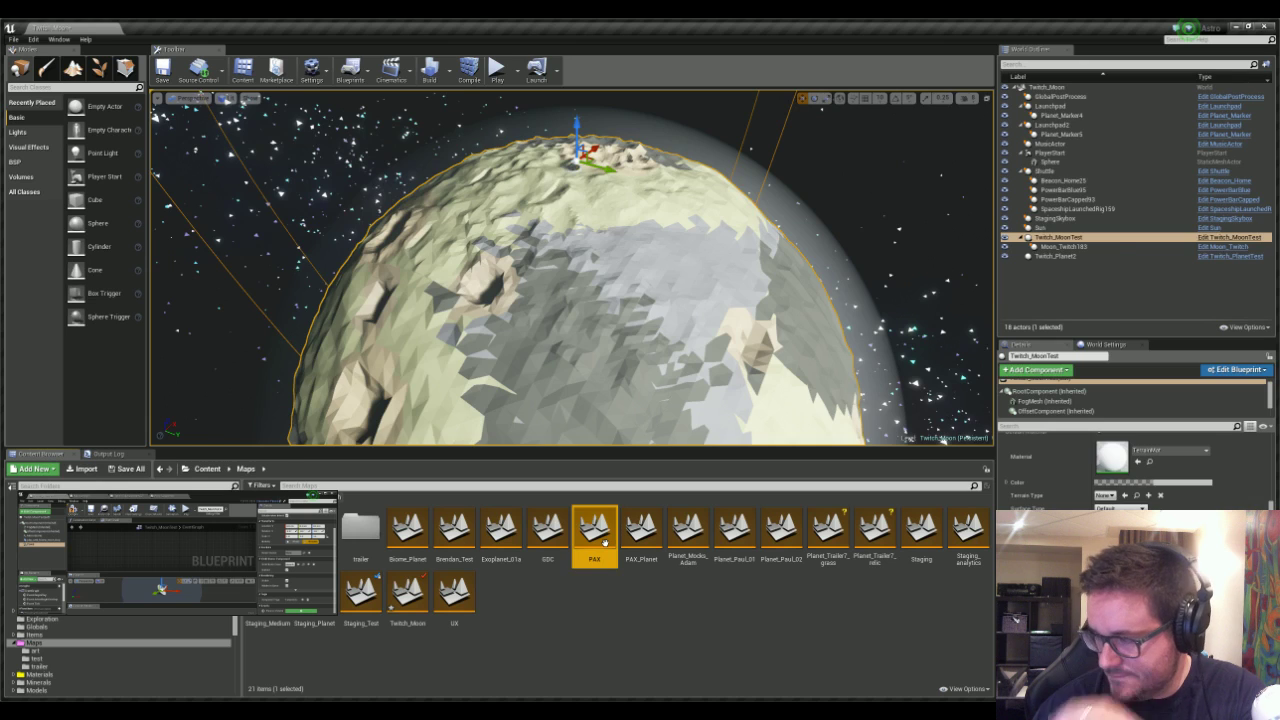
double_click(596, 535)
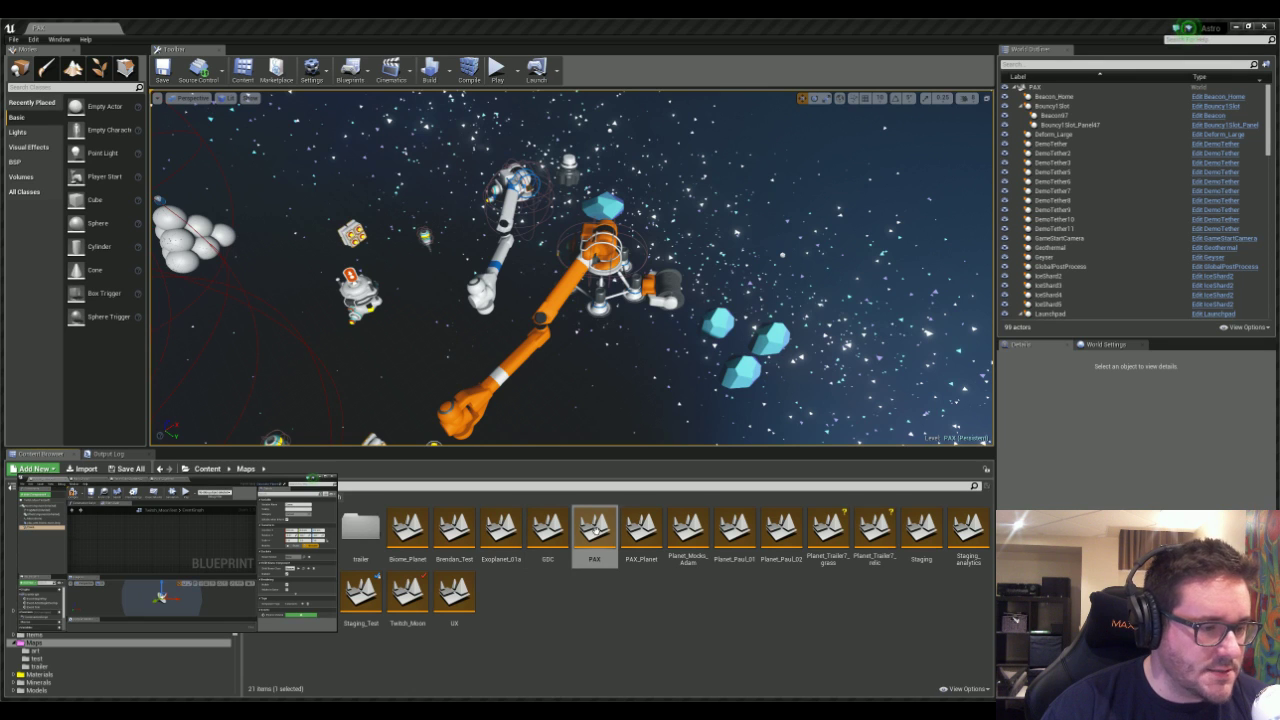
- Find the moon and planet actors in the PAX level and select PAX_Planet to inspect its caves
scroll(1050, 153, down, 6)
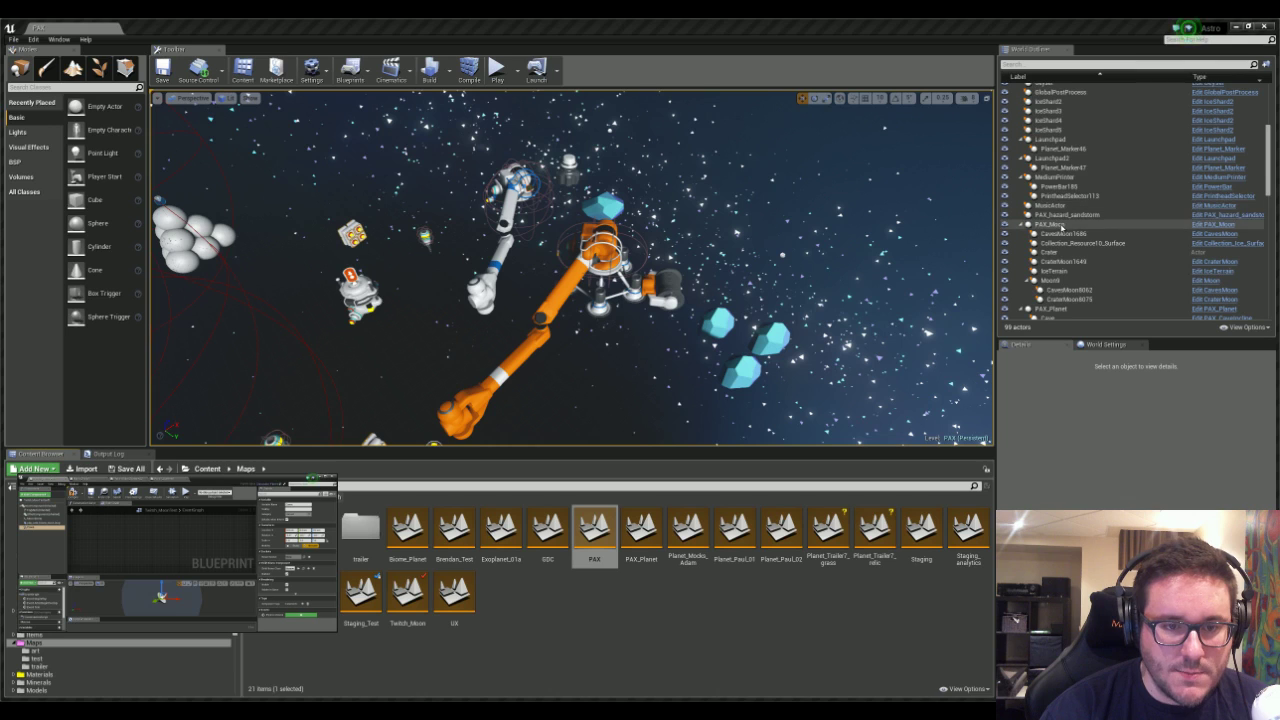
scroll(1065, 283, down, 1)
click(1052, 277)
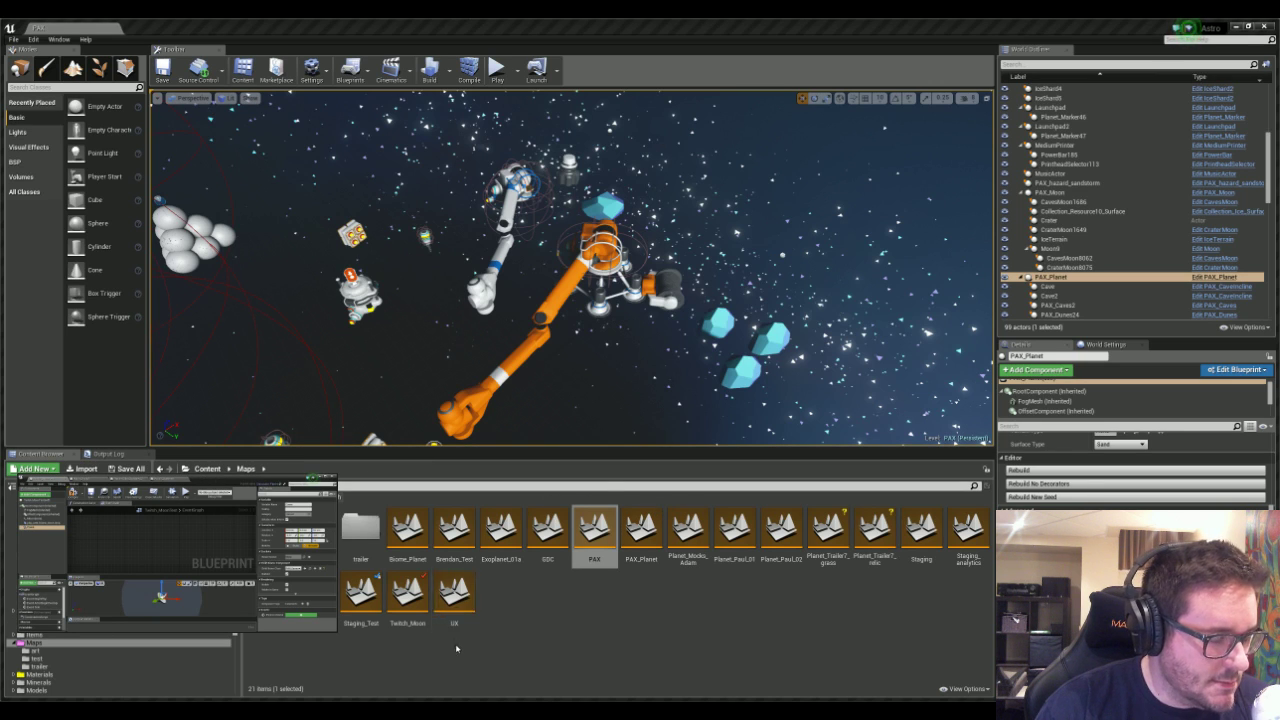
- Reopen the Twitch_Moon level and rebuild the Twitch_MoonTest planet
click(407, 597)
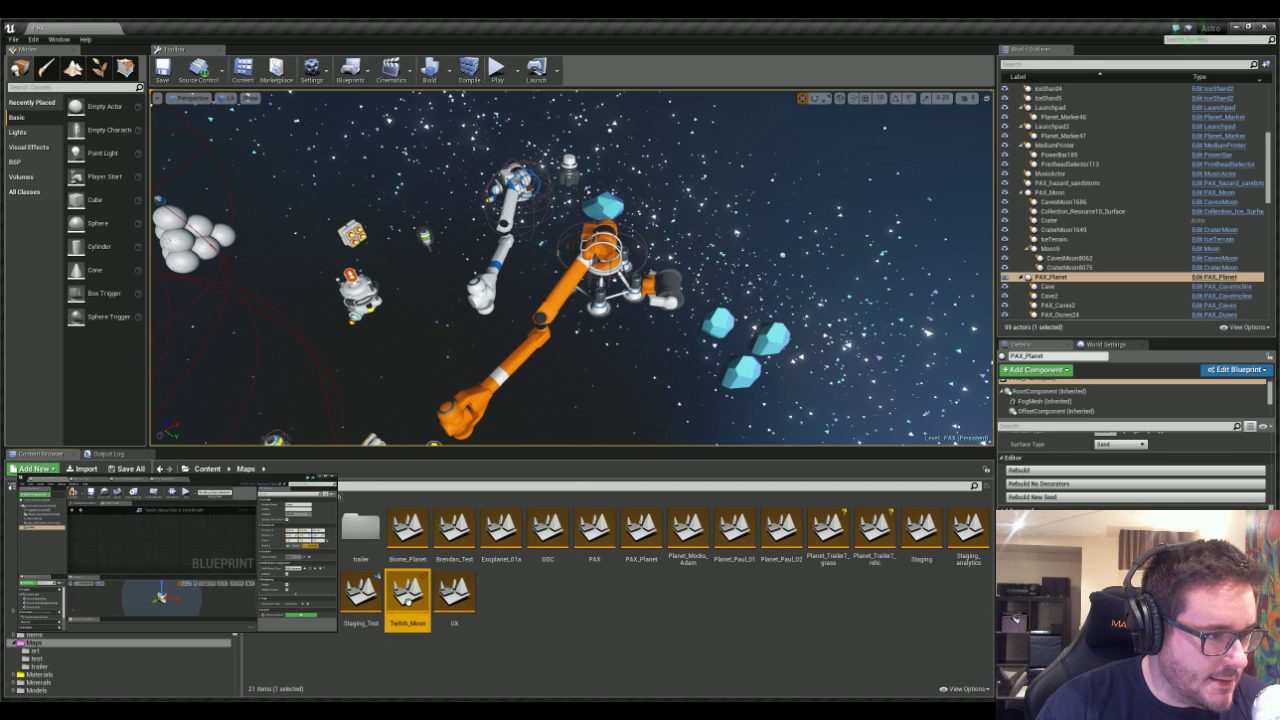
double_click(407, 597)
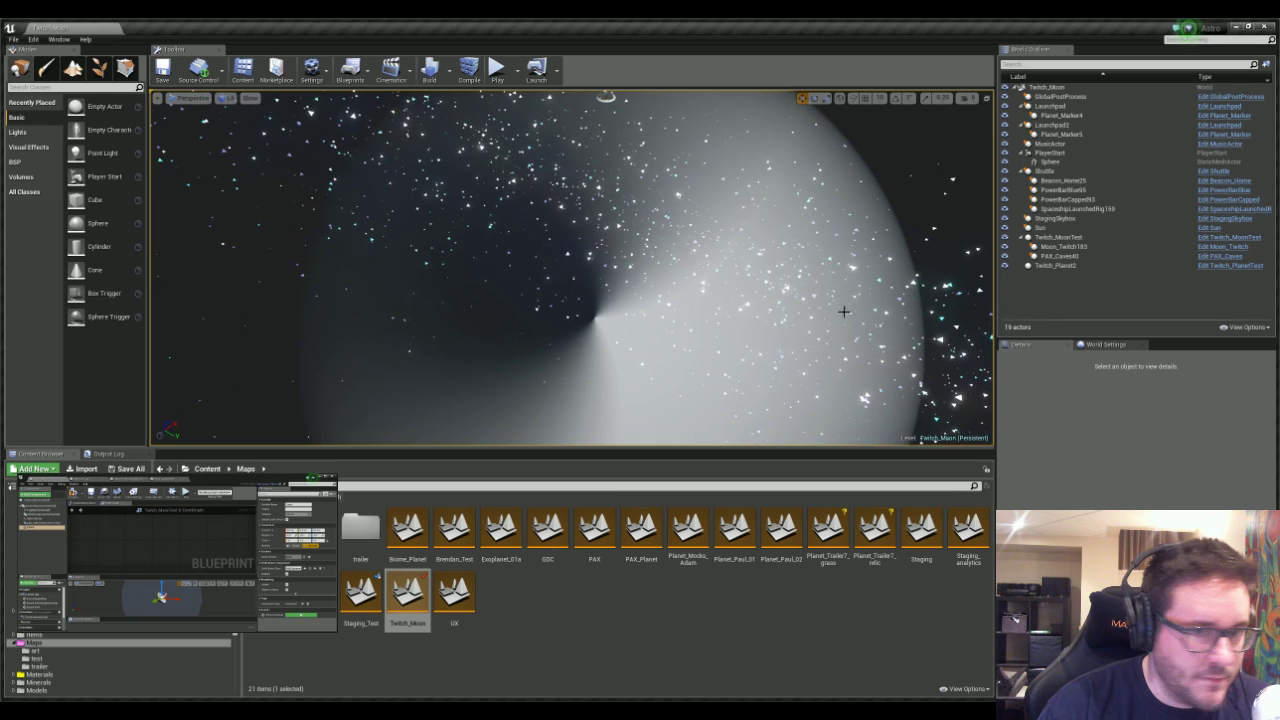
click(1058, 237)
click(1038, 471)
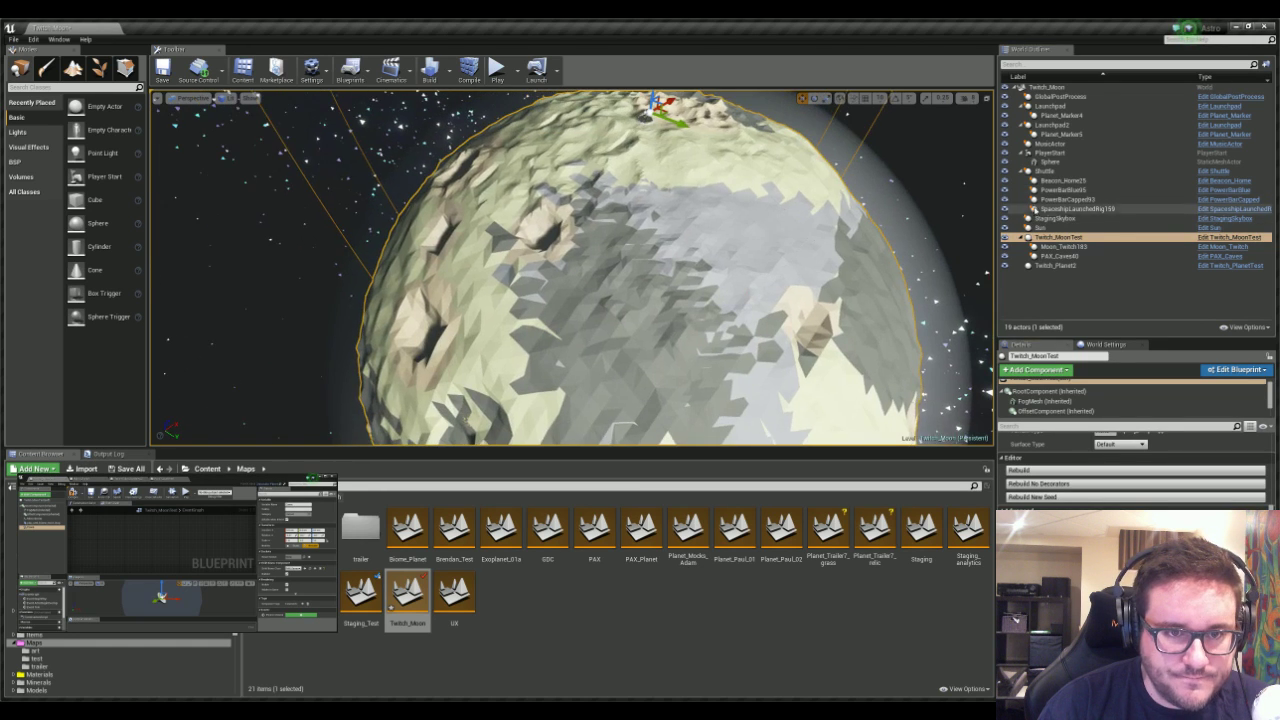
- Look over the rebuilt moon surface and rebuild Twitch_MoonTest with a new seed
scroll(768, 264, down, 4)
right_drag(661, 307, 648, 348)
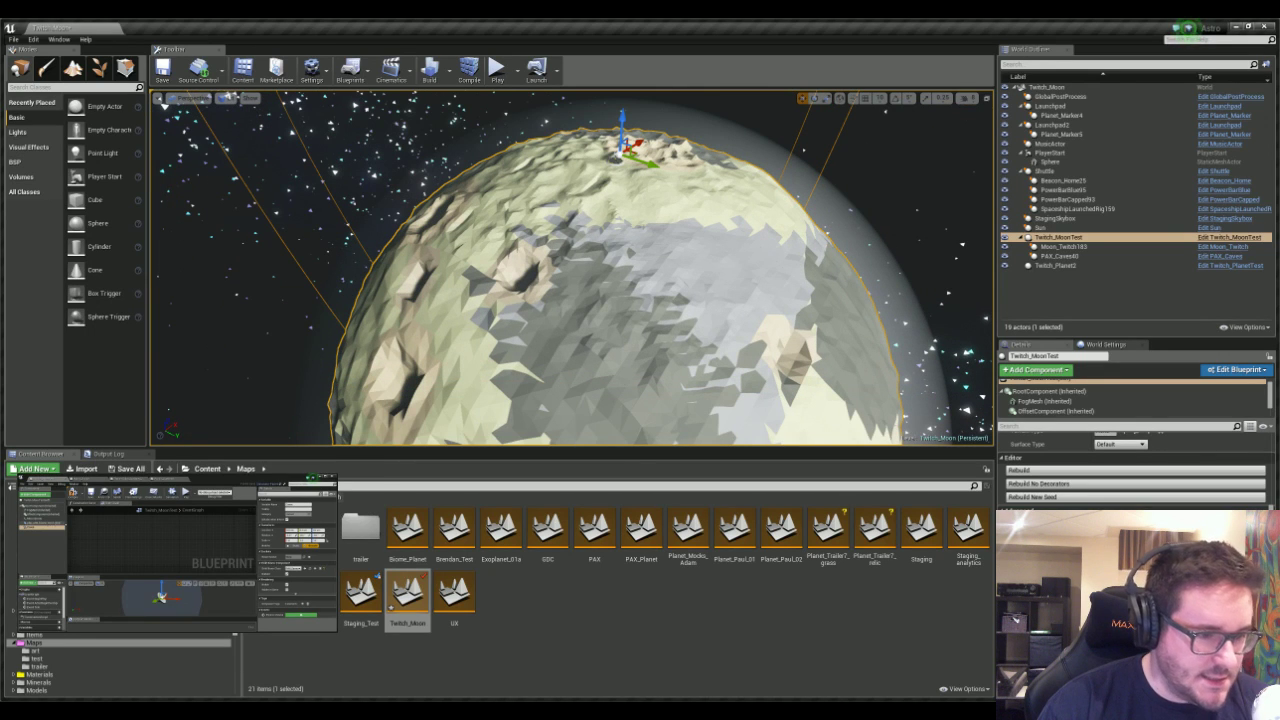
right_drag(603, 366, 500, 356)
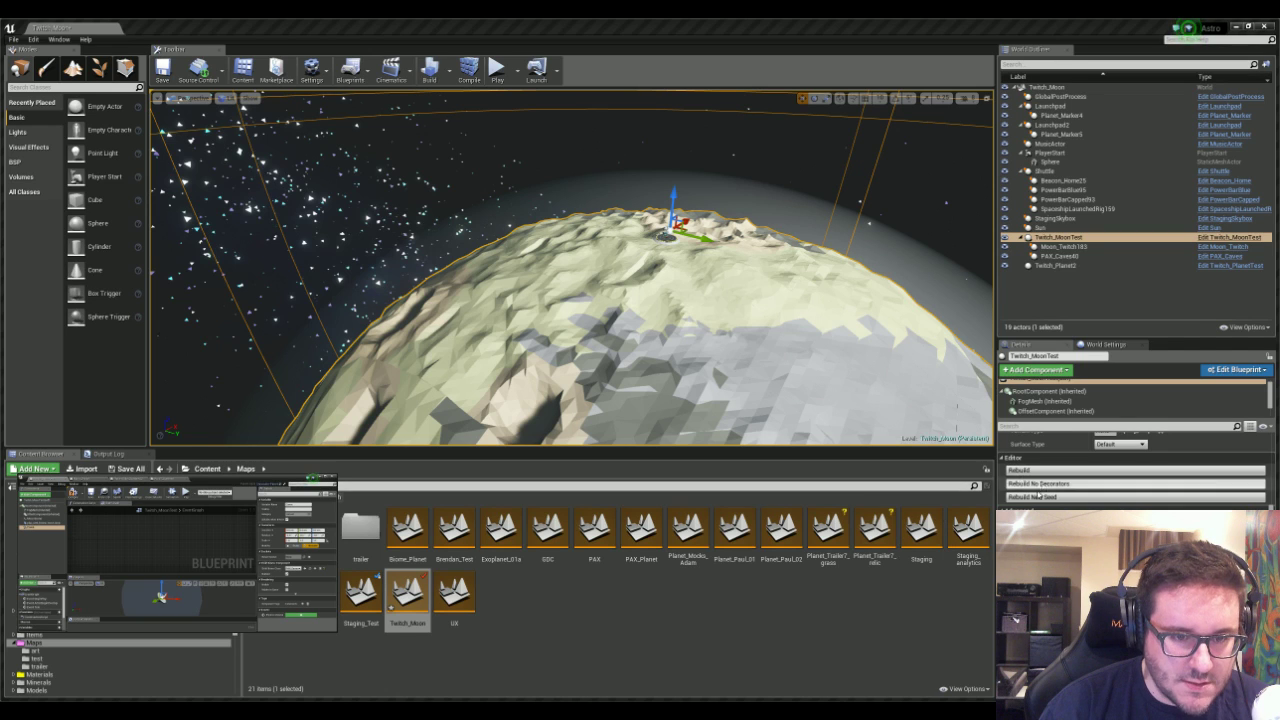
click(1038, 495)
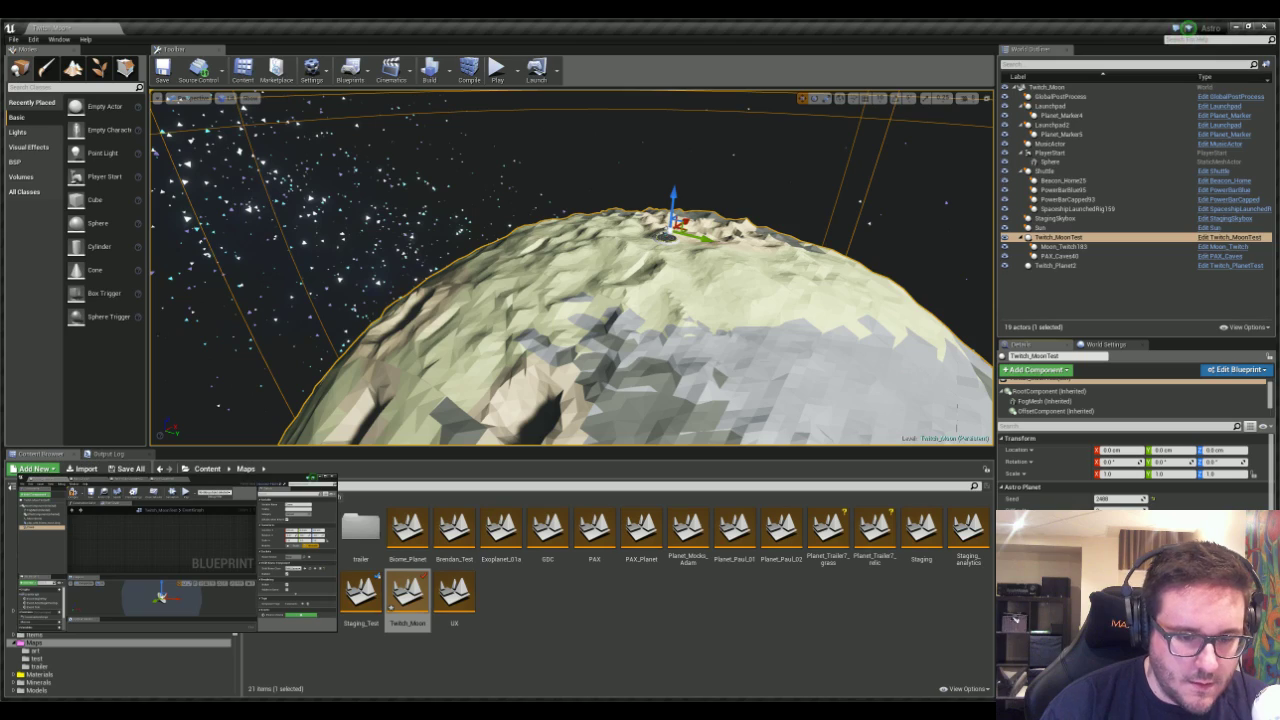
- Examine the rebuilt moon for cave openings across the surface and for the terrain and rocks around the launchpad
right_drag(707, 257, 565, 235)
right_drag(426, 270, 466, 289)
right_drag(666, 435, 674, 437)
right_drag(666, 337, 668, 338)
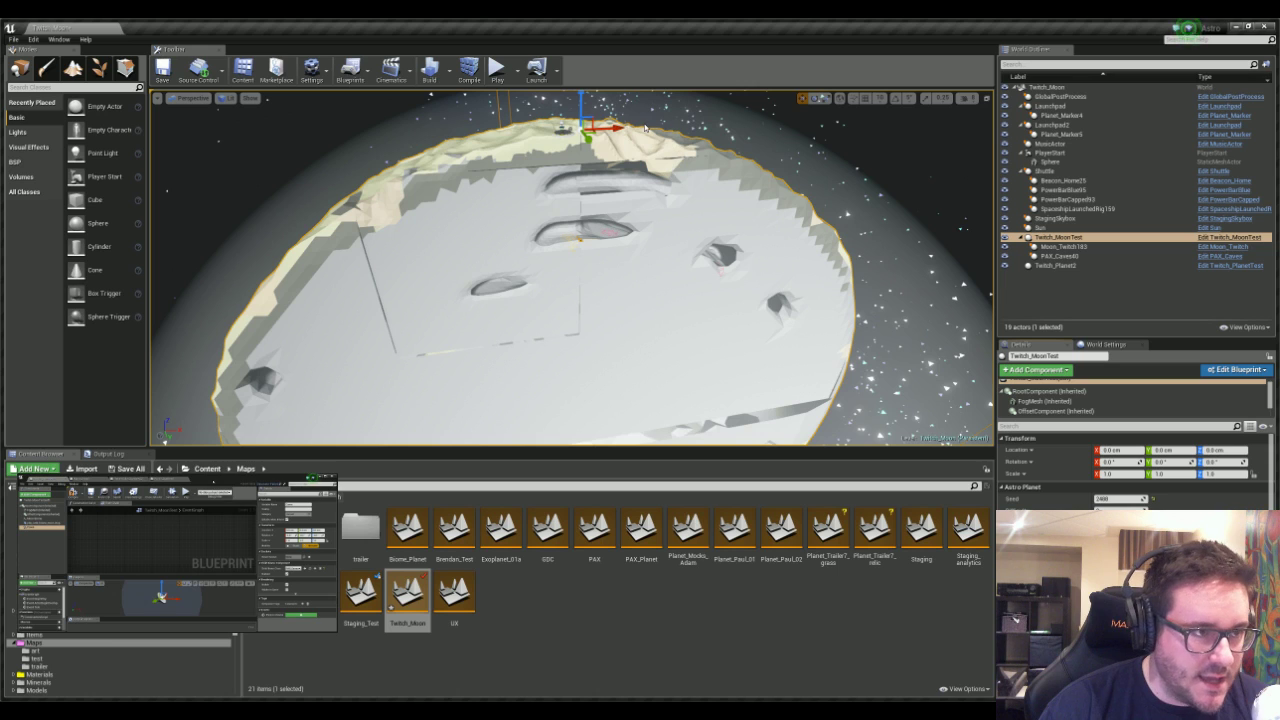
right_drag(634, 303, 592, 220)
key(w)
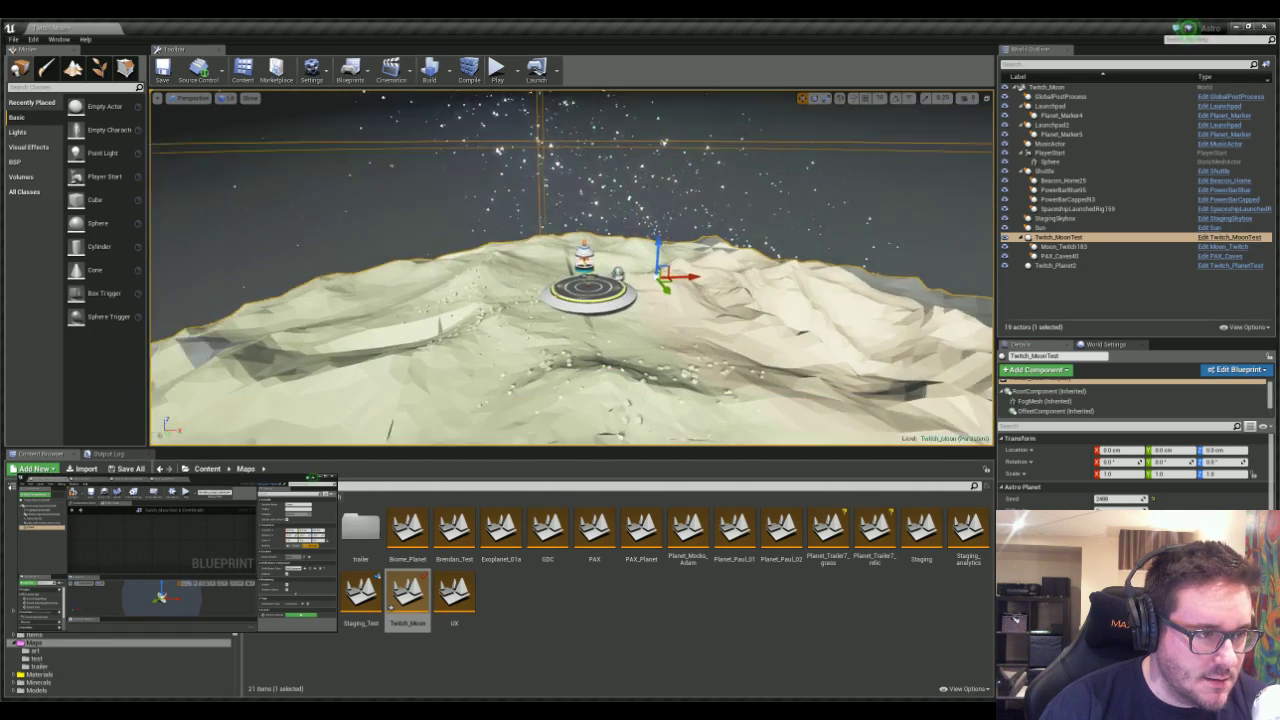
key(a)
right_drag(541, 141, 600, 202)
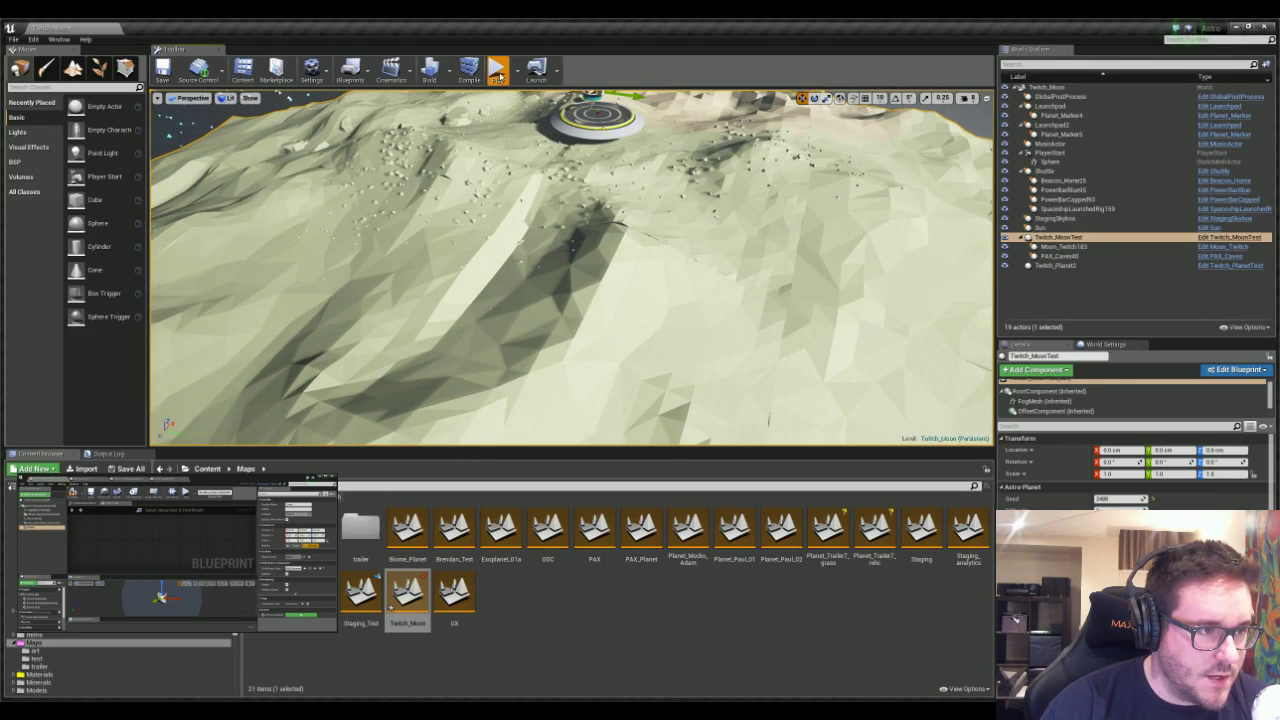
- Playtest the level, walk away from the launchpad and spawn Battery and Borer objects near the character
click(497, 70)
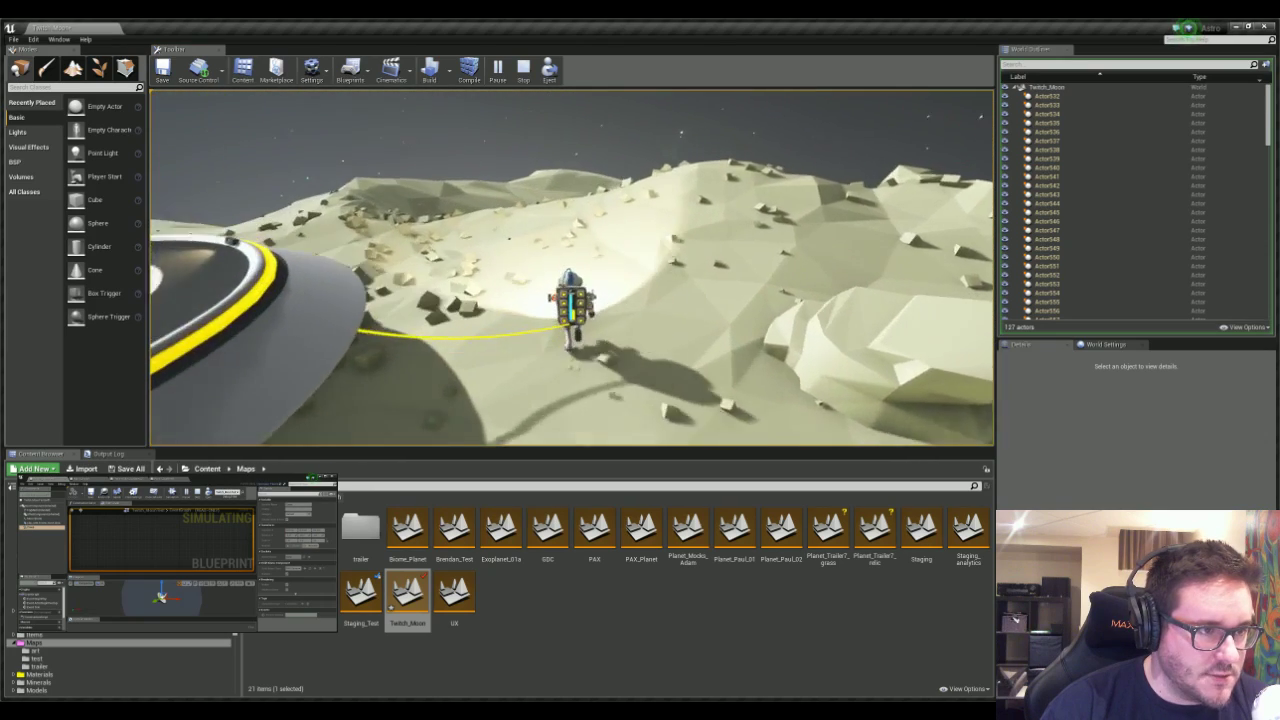
key(w)
key(Tab)
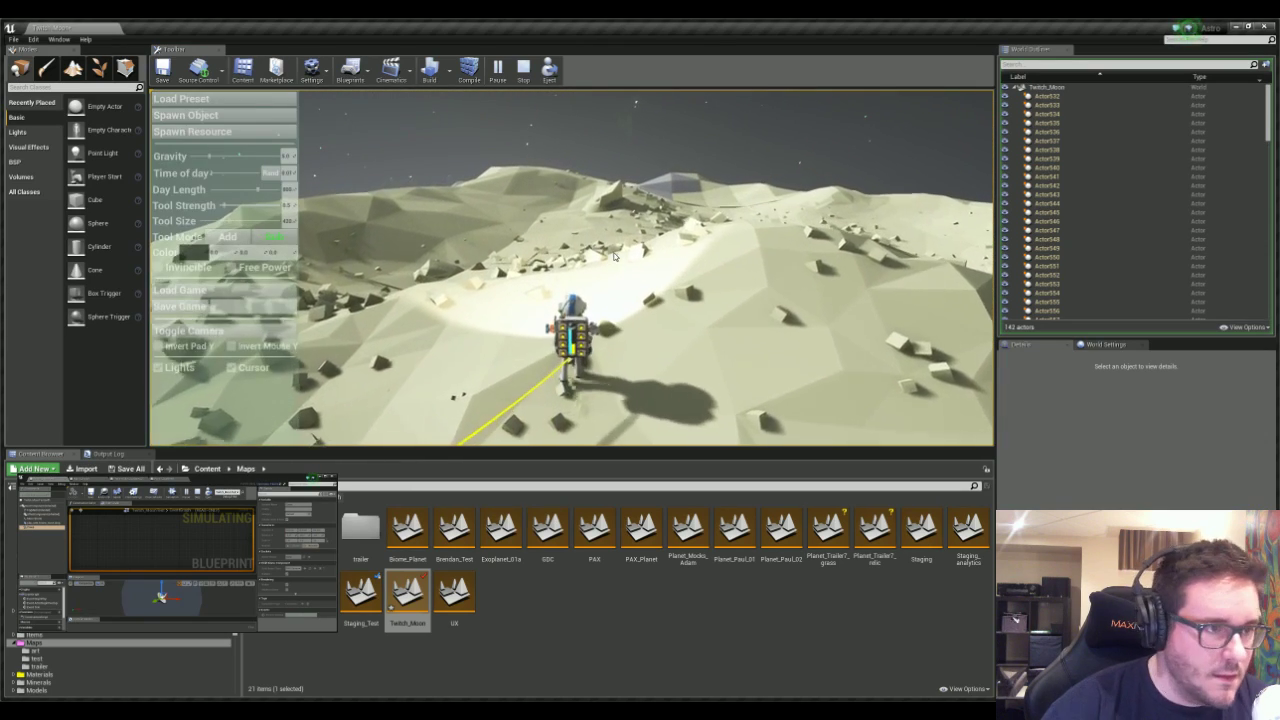
click(213, 115)
click(346, 118)
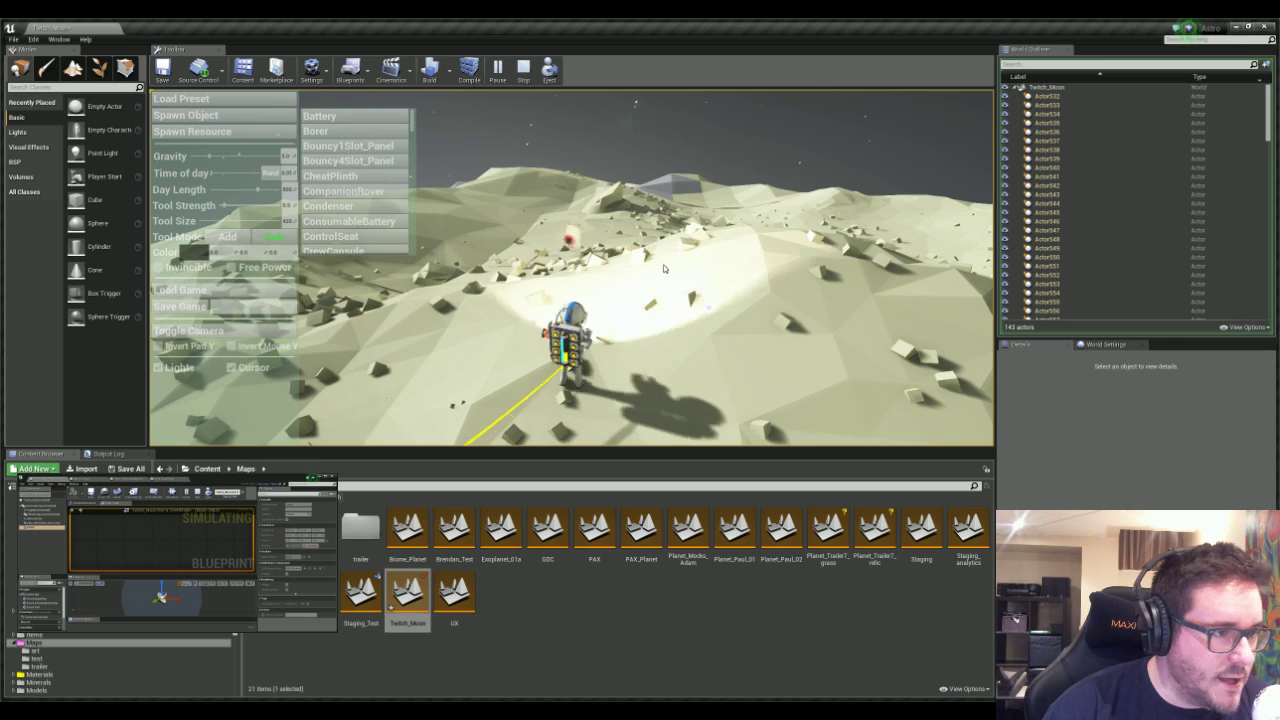
click(370, 132)
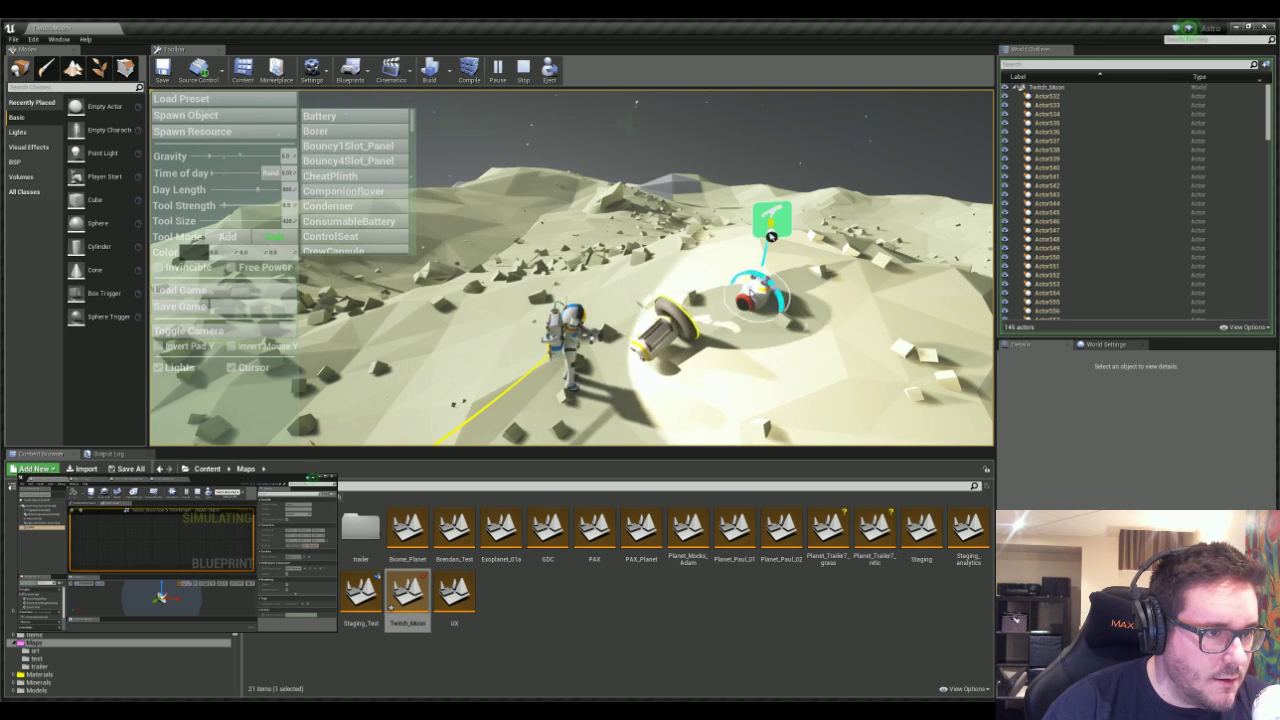
click(366, 117)
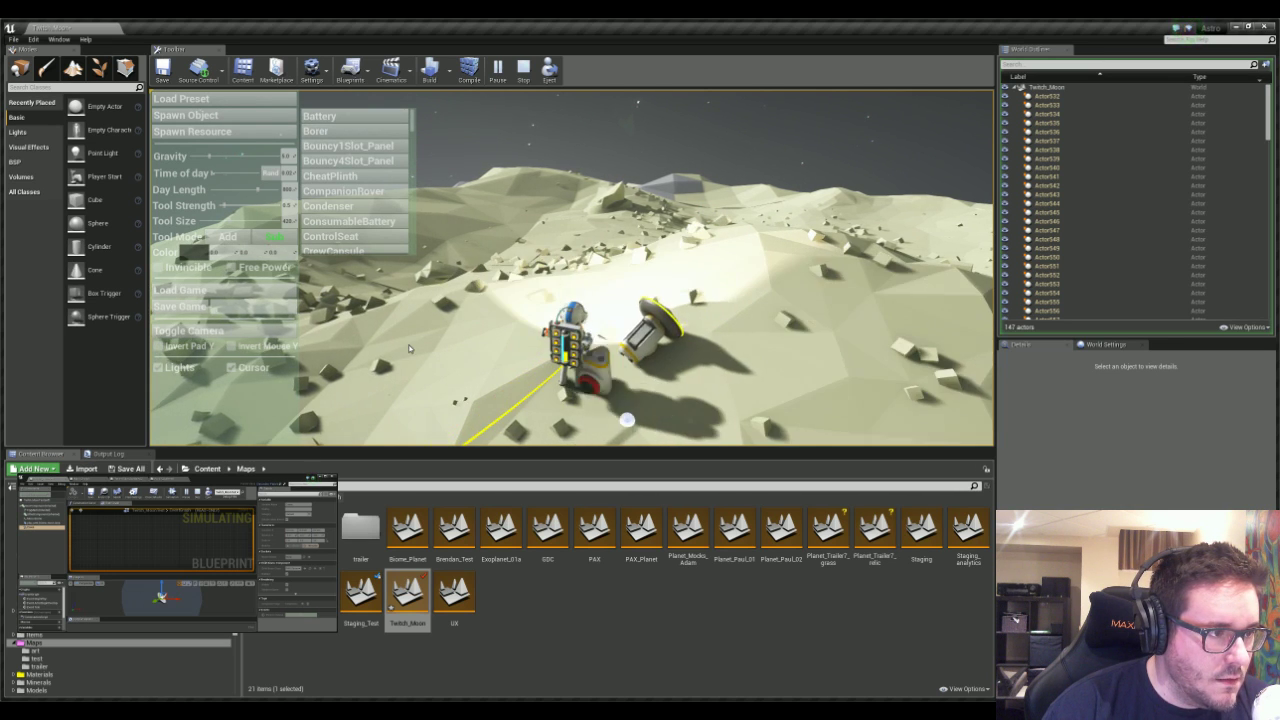
- Move a spawned device aside from the character and spawn another Battery
click(290, 291)
drag(382, 290, 459, 350)
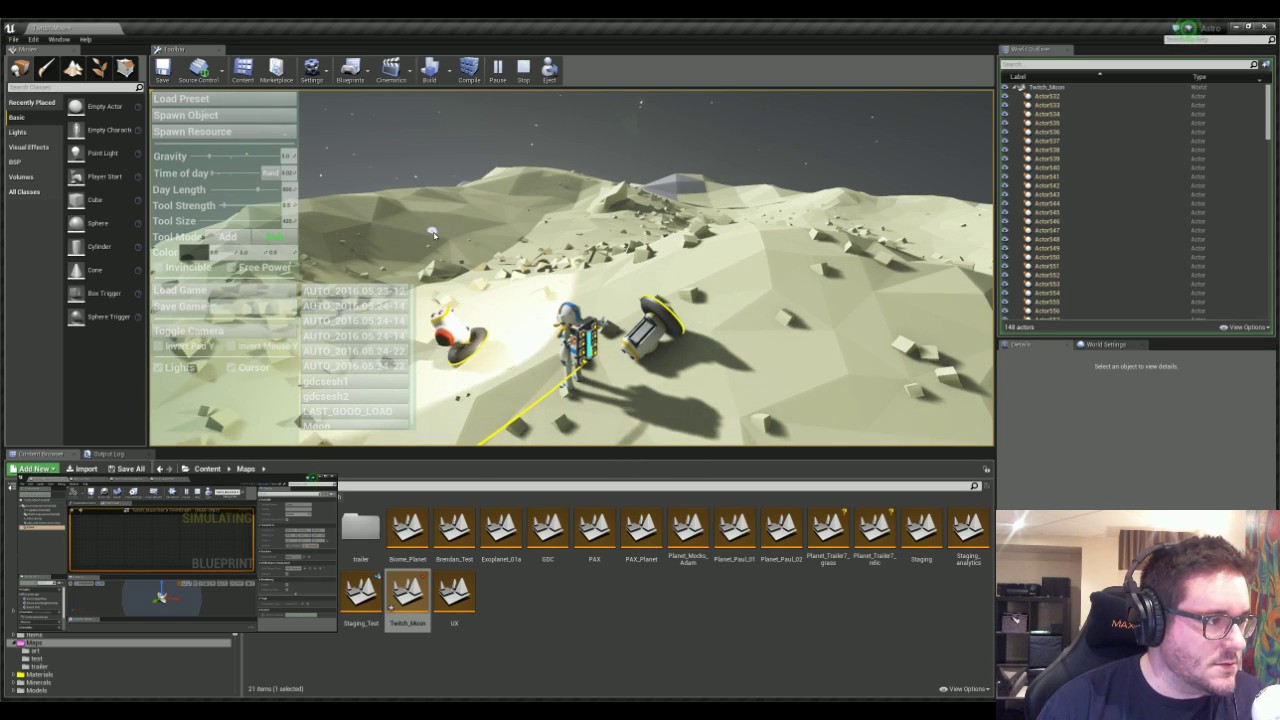
key(grave)
key(grave)
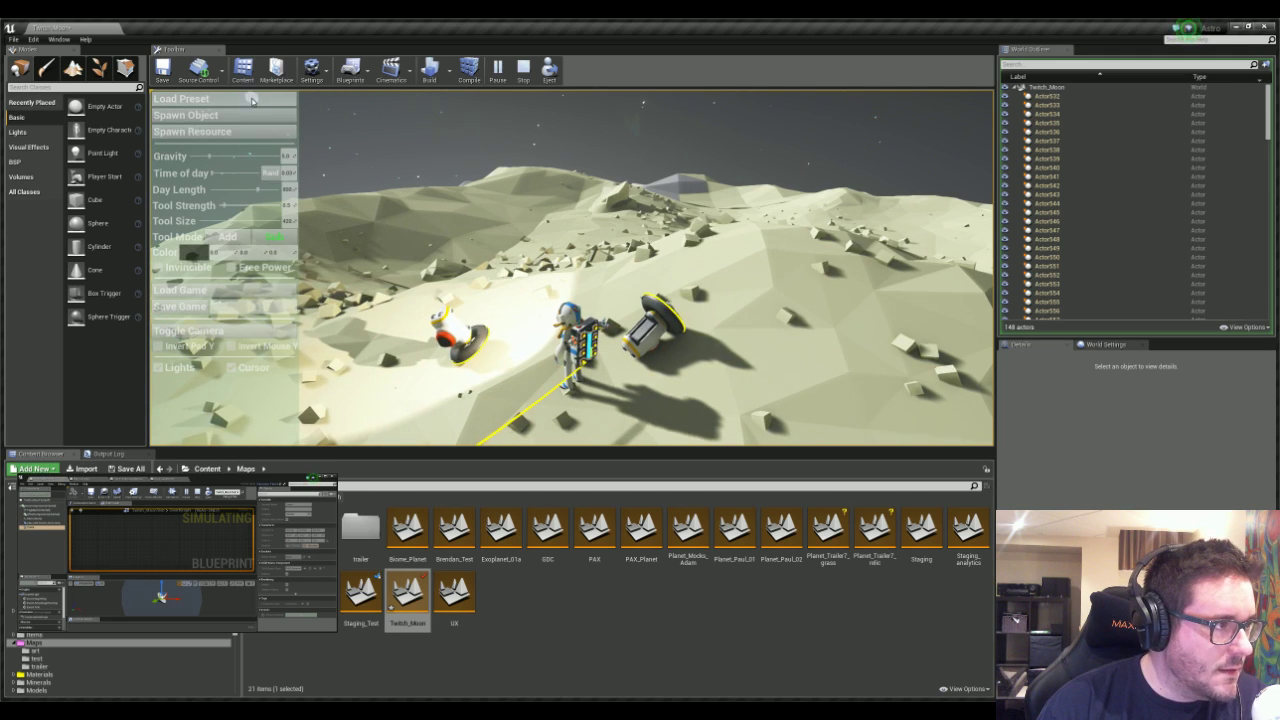
click(246, 118)
click(334, 118)
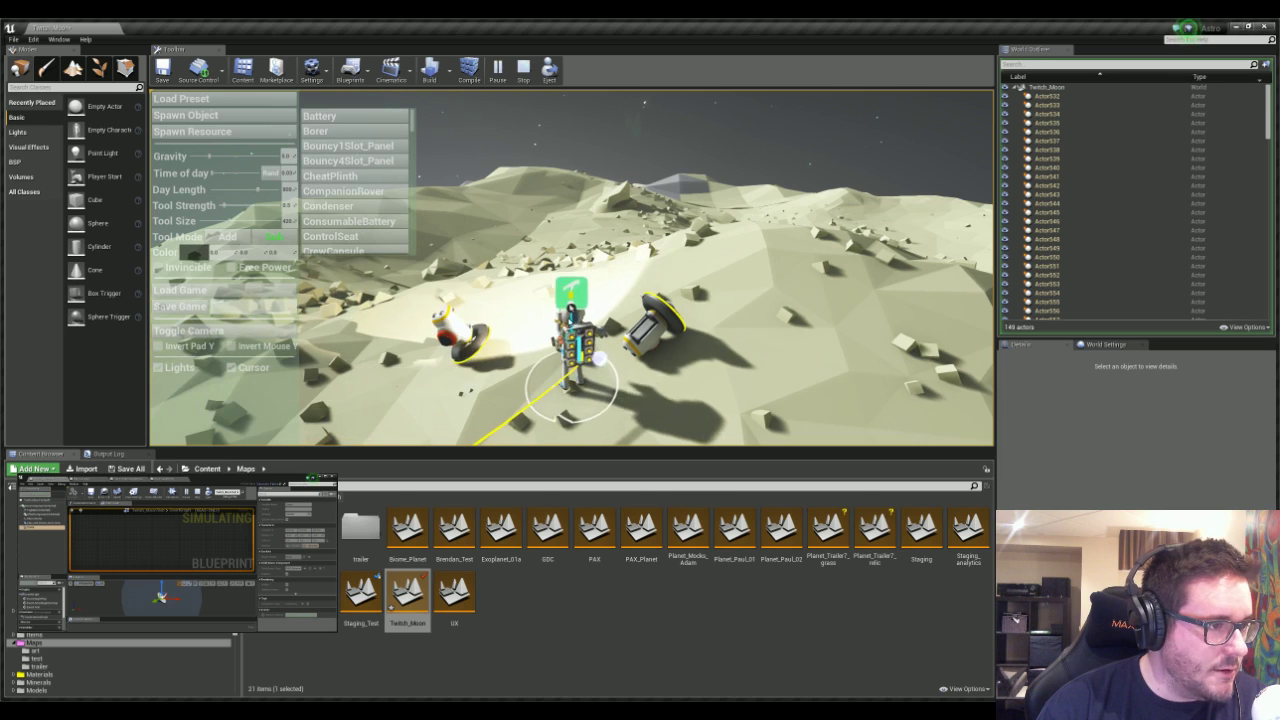
- Spawn a solar-panel unit near the character and move the other spawned devices beside it
scroll(354, 204, down, 10)
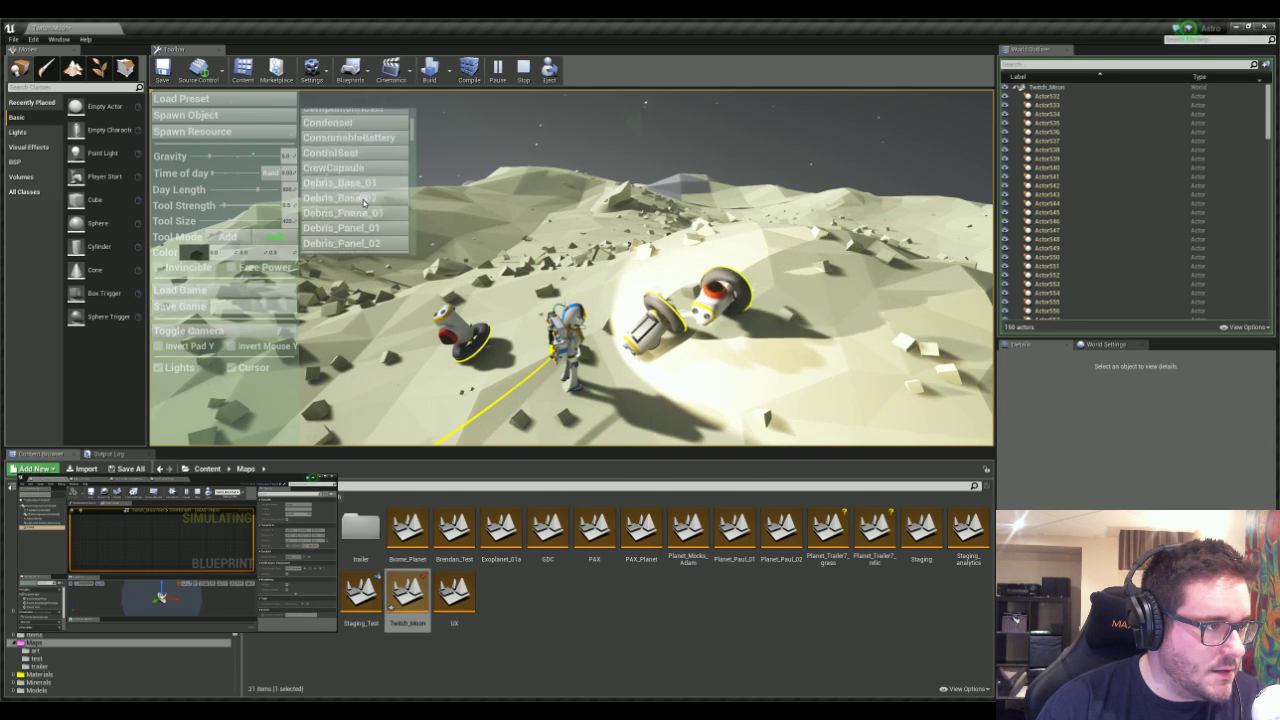
scroll(360, 195, down, 8)
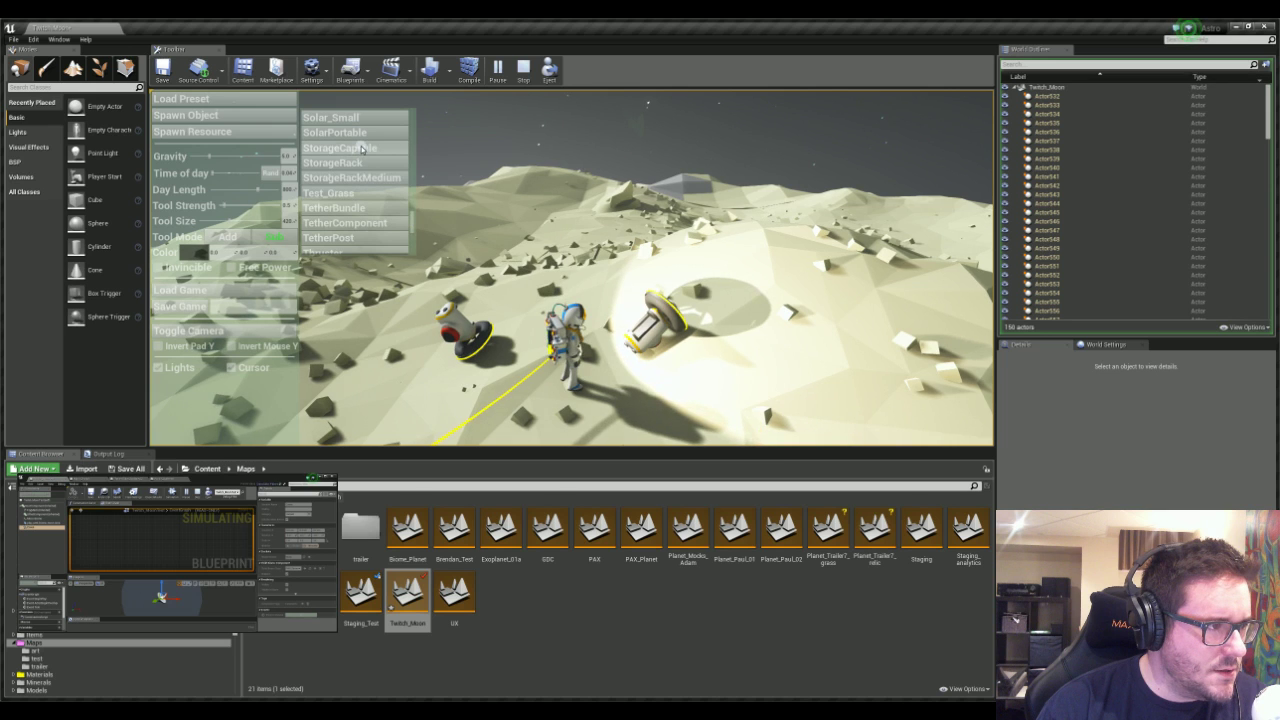
click(362, 148)
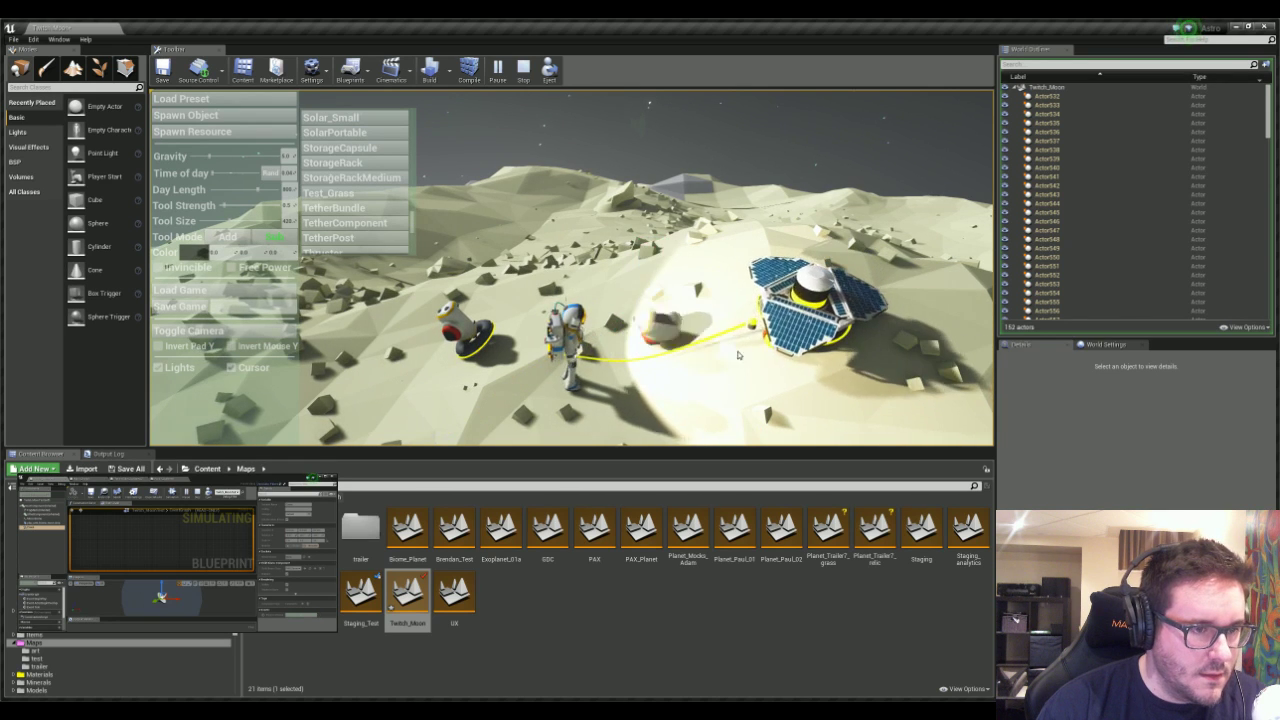
drag(738, 355, 765, 335)
drag(465, 330, 712, 285)
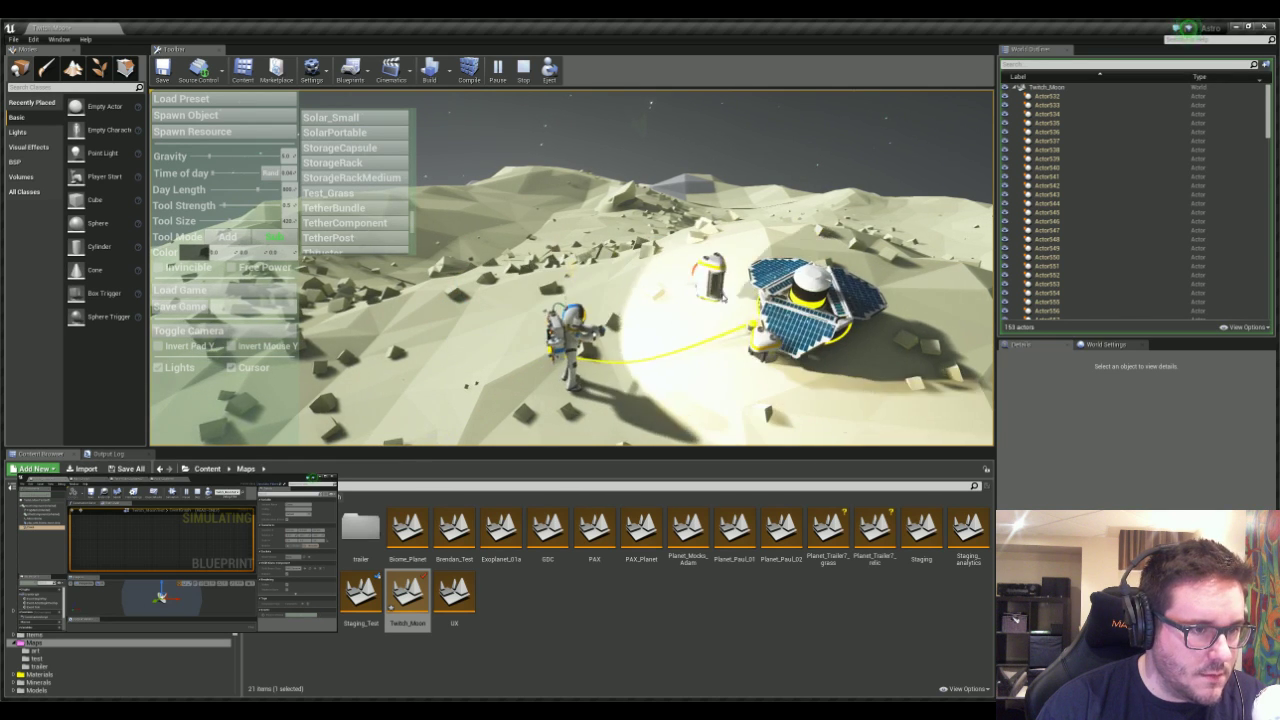
- Hide the debug menu and move the solar-panel unit to a spot on the ground ahead of the character
key(q)
mouse_move(712, 285)
right_down()
mouse_move(738, 306)
mouse_move(702, 265)
right_up()
key(q)
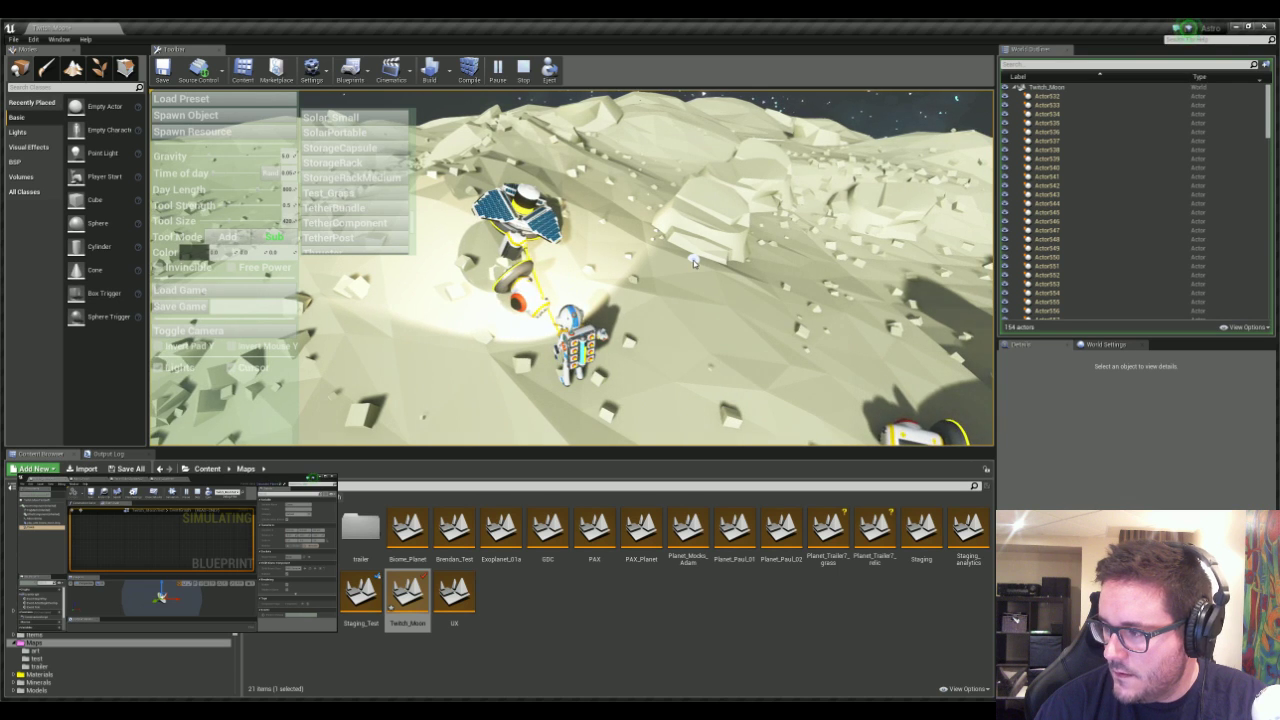
right_drag(693, 260, 626, 228)
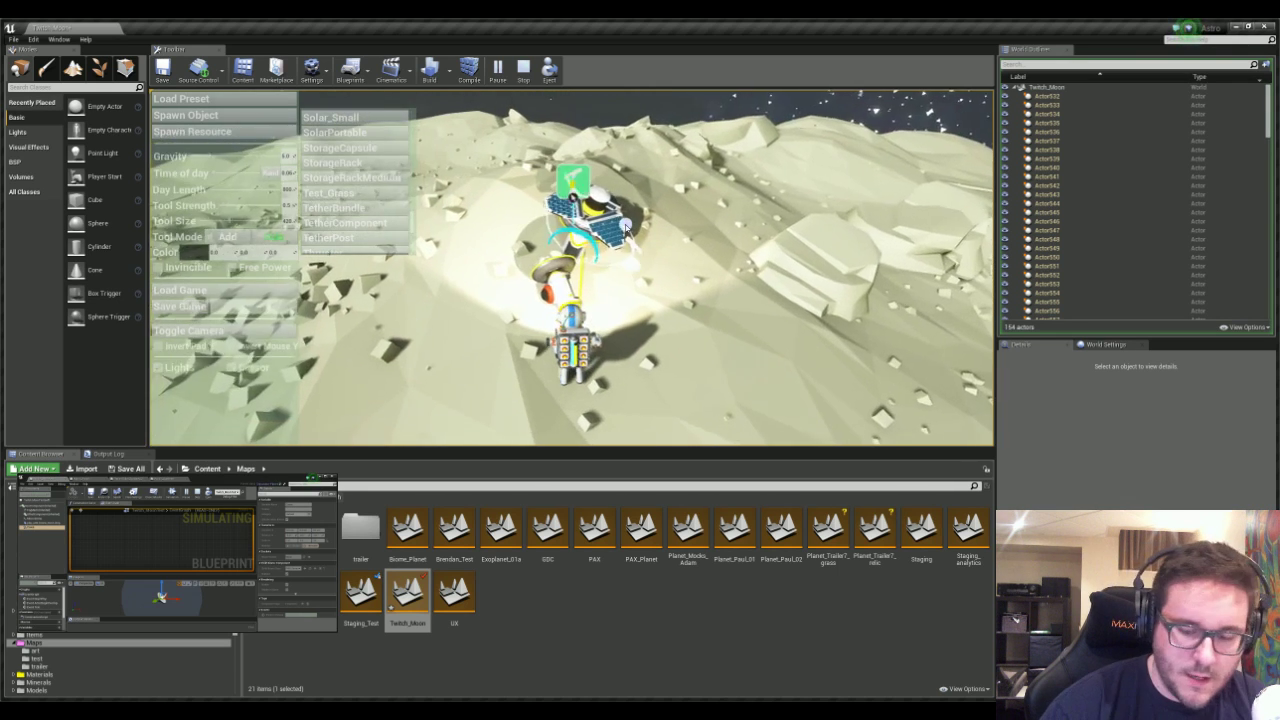
key(grave)
key(e)
key(d)
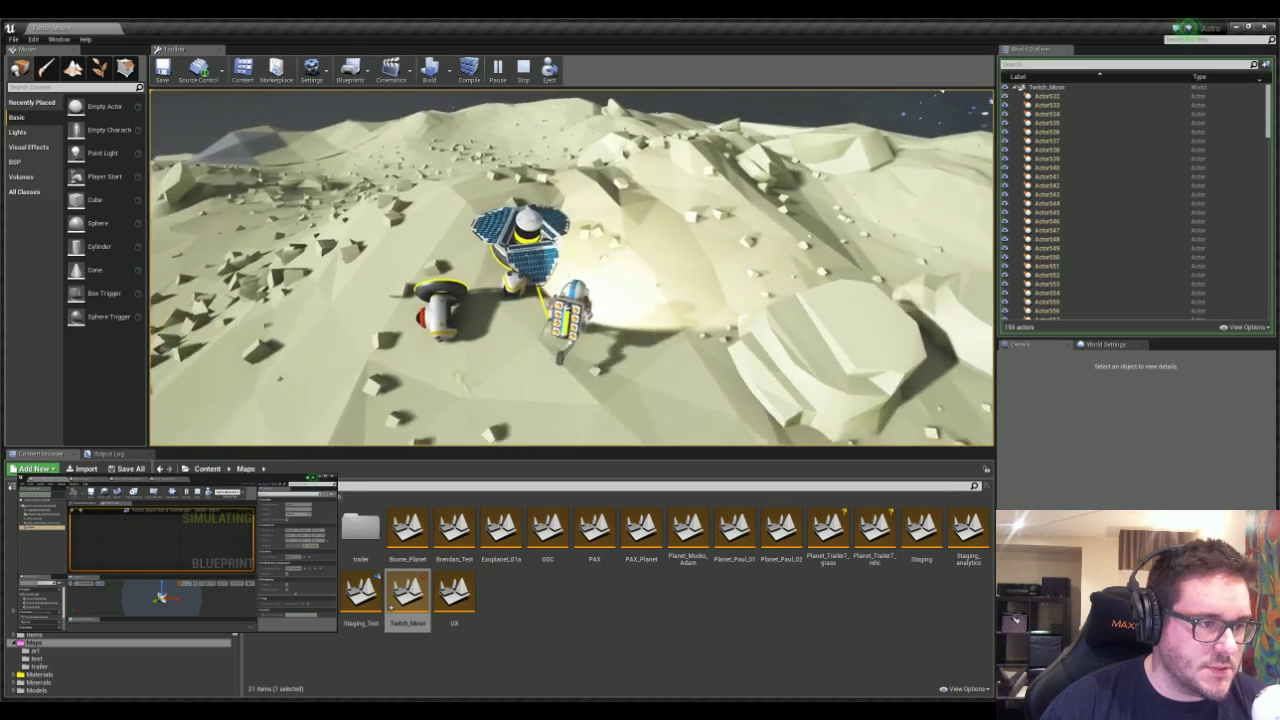
right_drag(572, 268, 560, 200)
click(484, 374)
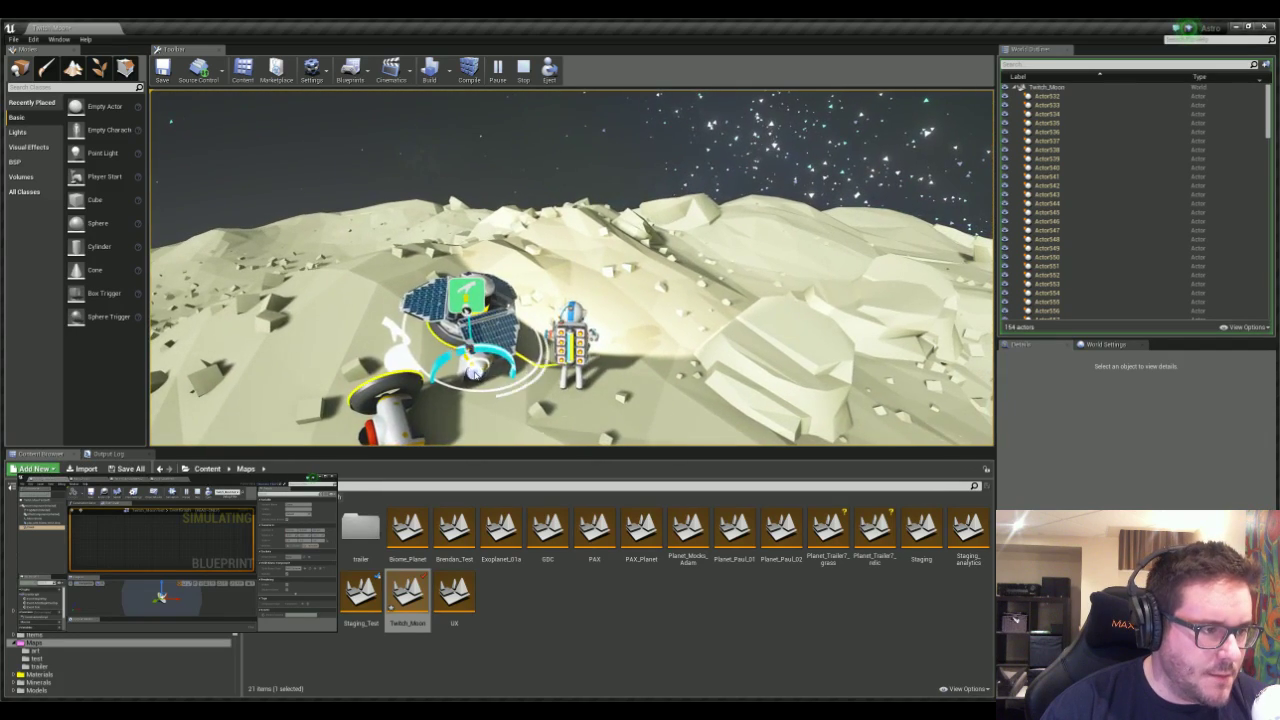
drag(475, 375, 436, 265)
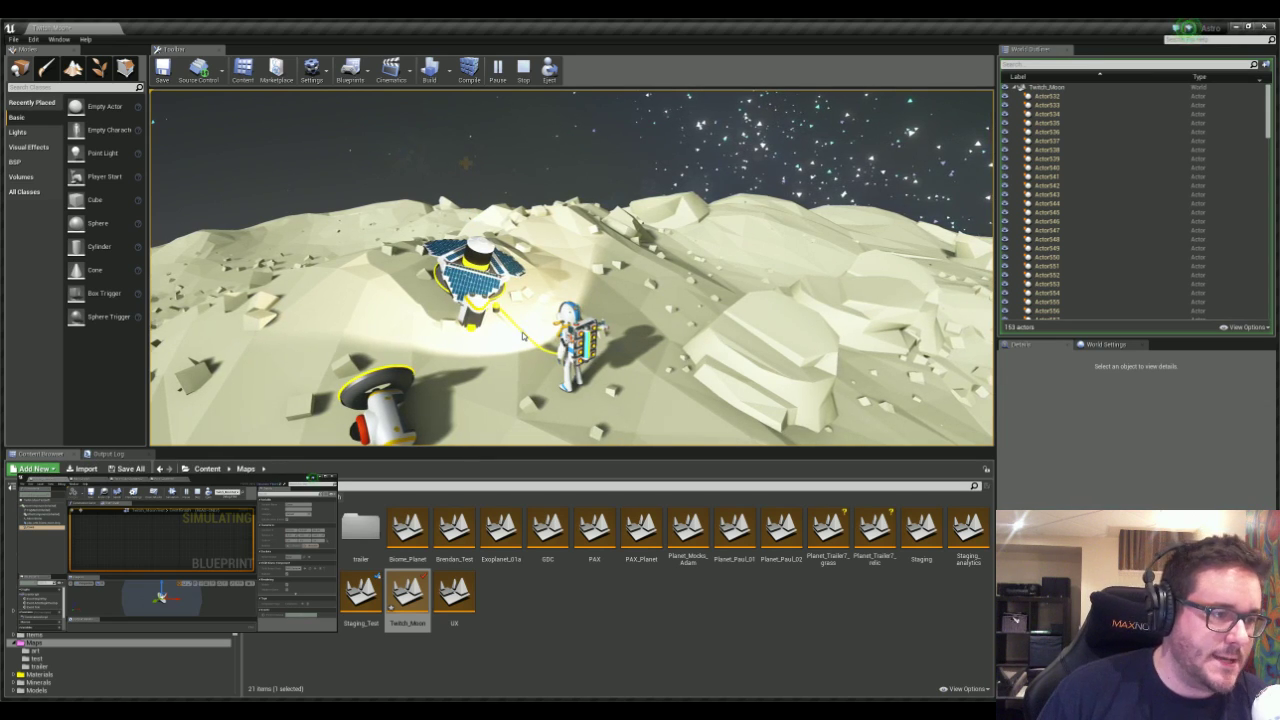
- Pull the item from beneath the solar-panel unit to the character's backpack and reposition the unit on the slope
mouse_move(562, 276)
right_down()
mouse_move(368, 276)
mouse_move(400, 300)
mouse_move(350, 300)
mouse_move(486, 256)
right_up()
key(a)
mouse_move(574, 275)
right_down()
mouse_move(548, 272)
mouse_move(583, 262)
right_up()
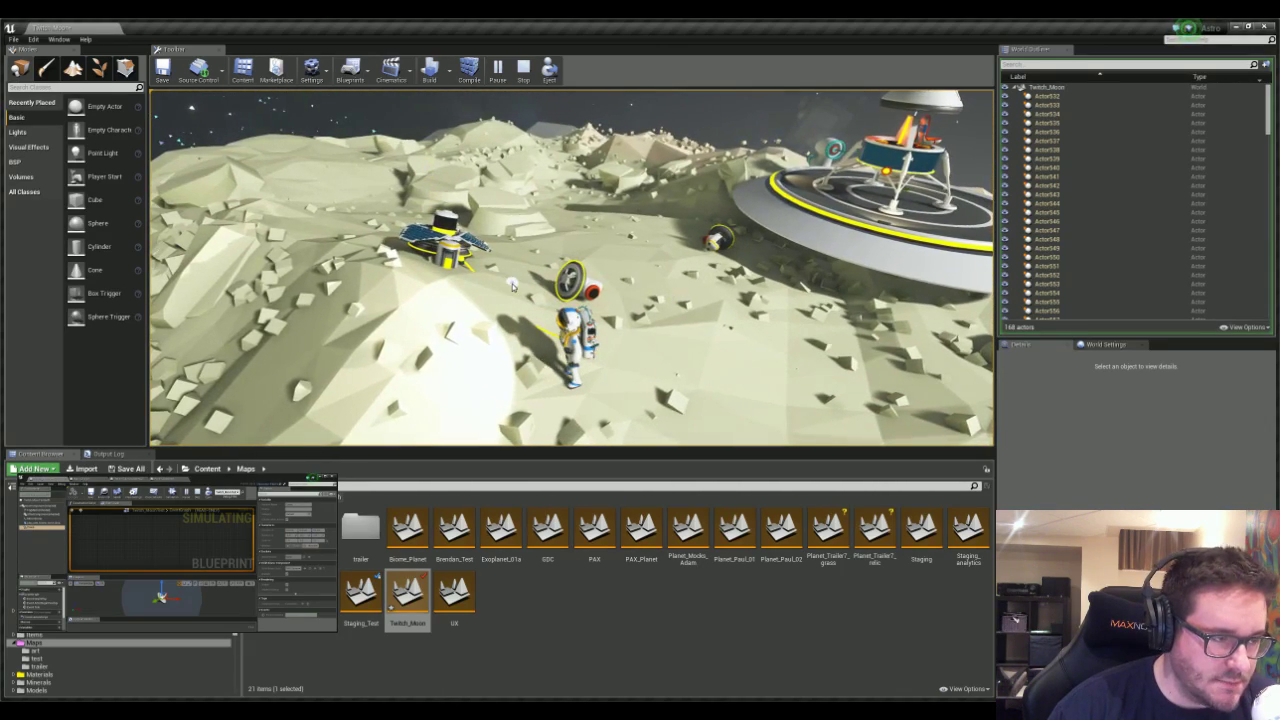
right_drag(471, 275, 551, 256)
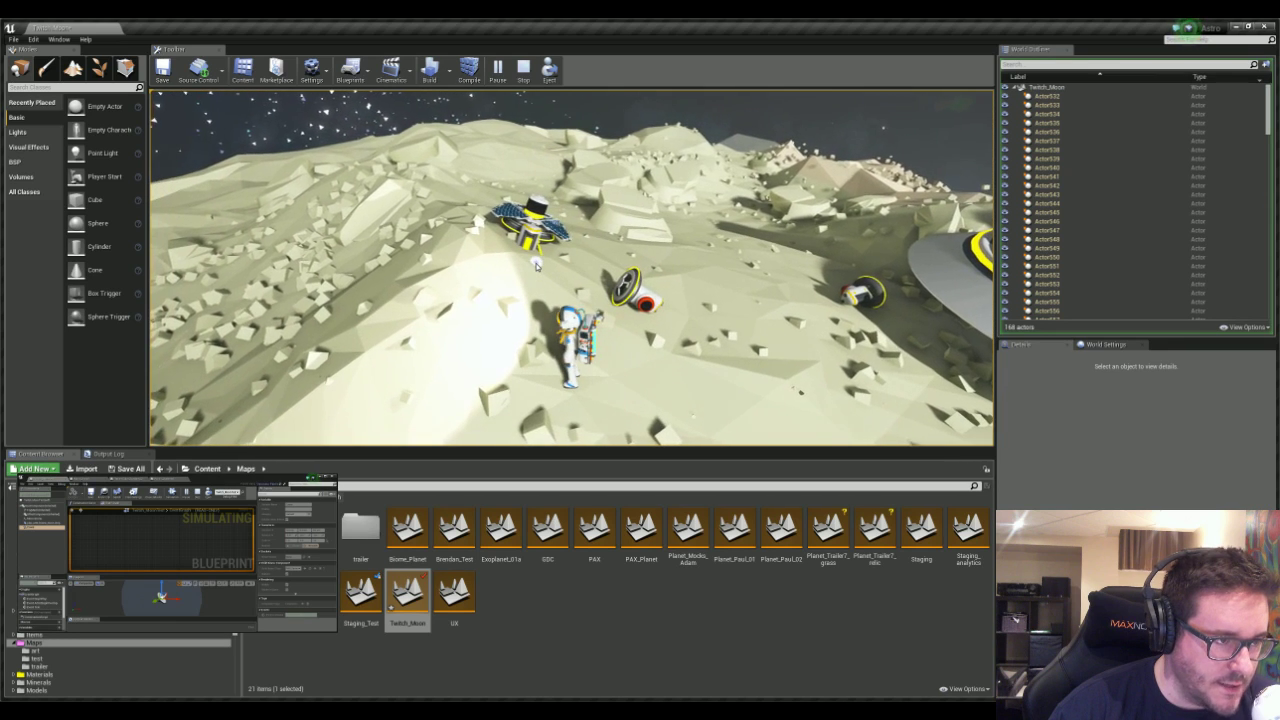
drag(533, 245, 584, 326)
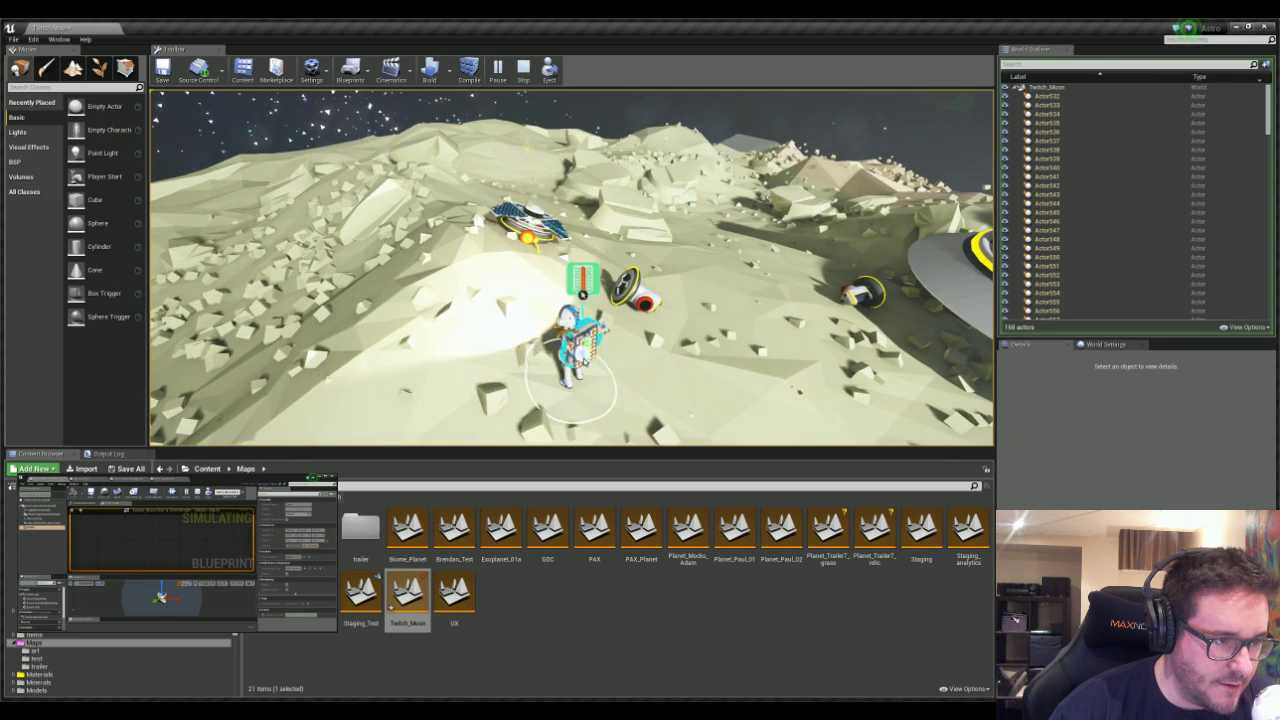
right_drag(552, 294, 576, 284)
drag(752, 345, 710, 250)
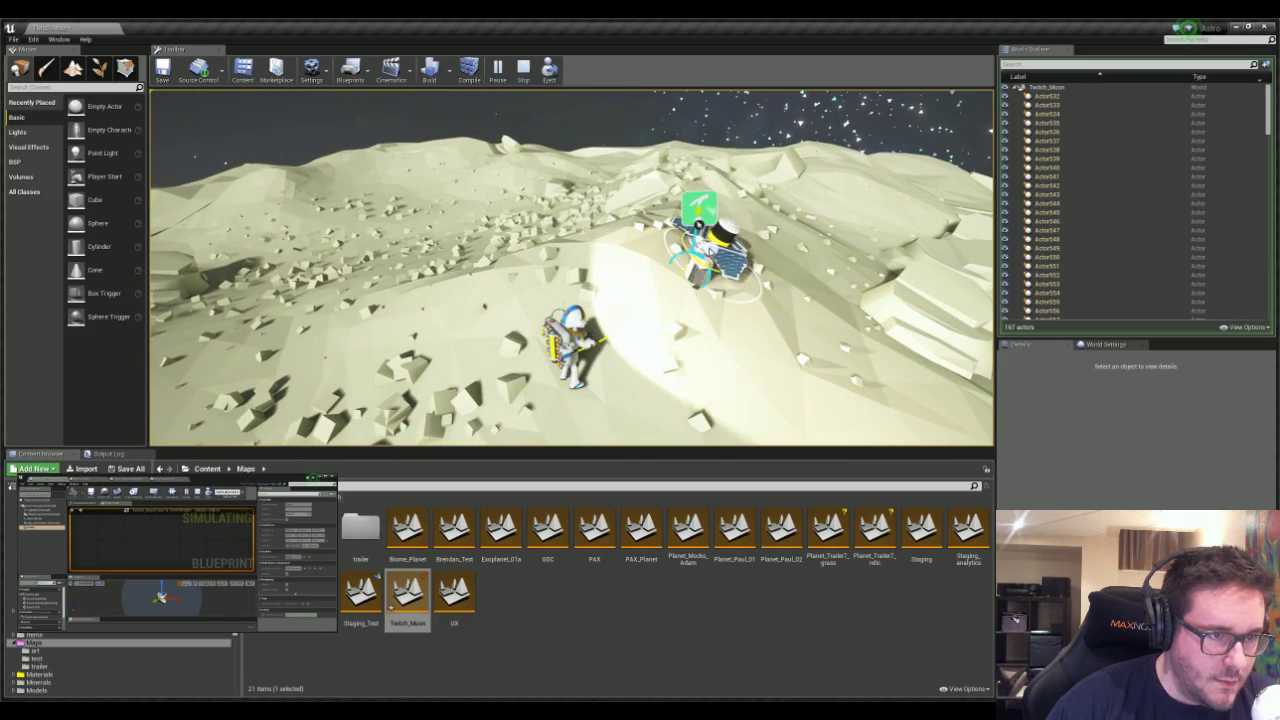
right_drag(724, 371, 735, 240)
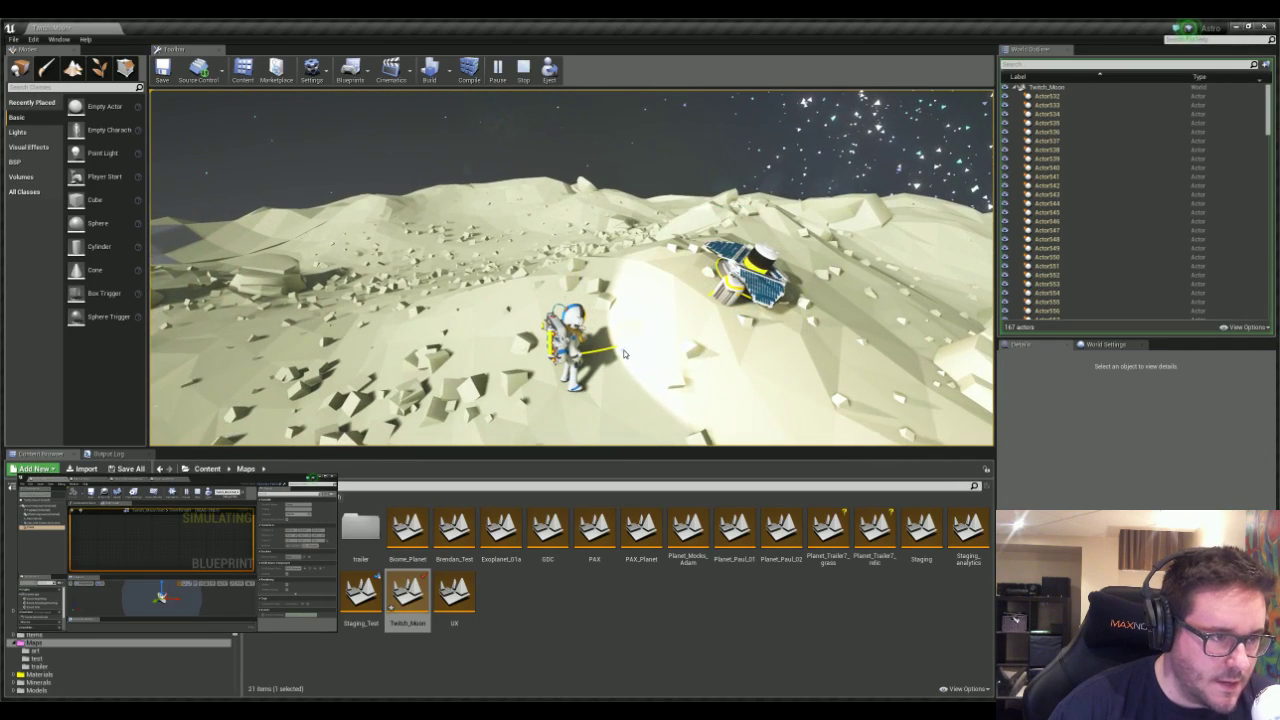
- Set Tool Strength to 1.0 in the debug menu and dig a pit near the launchpad with the terrain tool
key(grave)
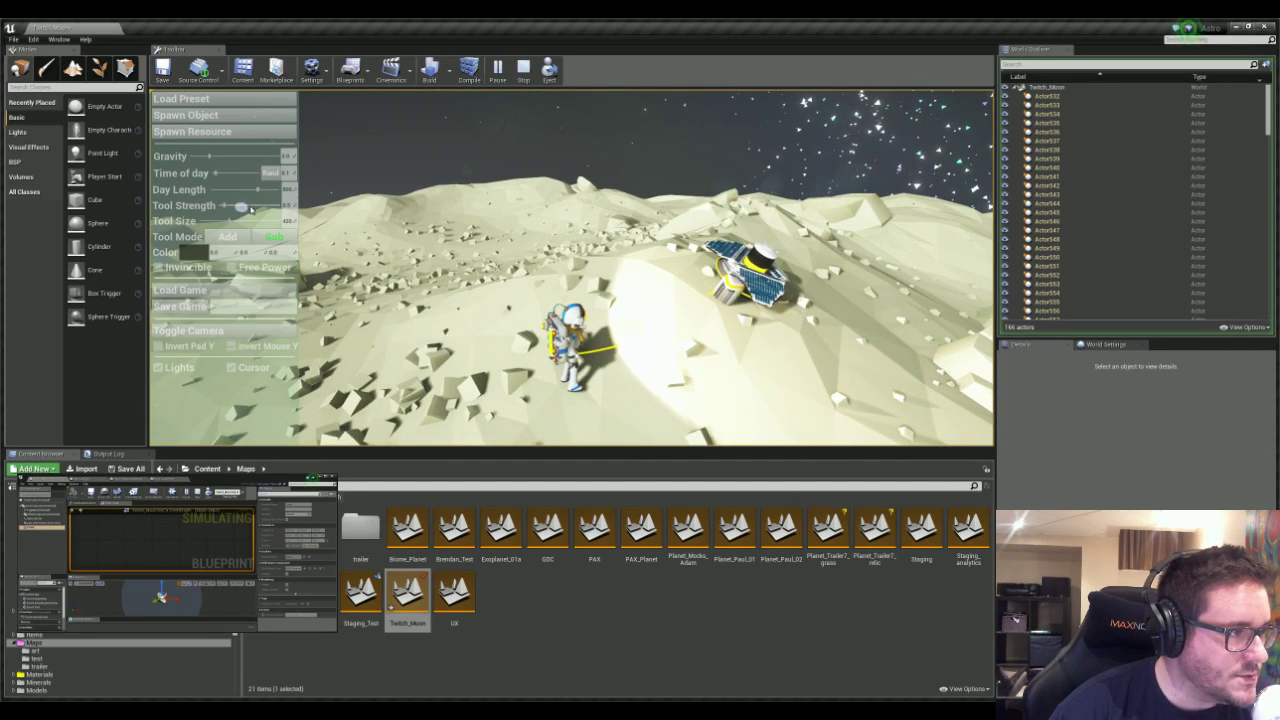
right_drag(353, 189, 372, 246)
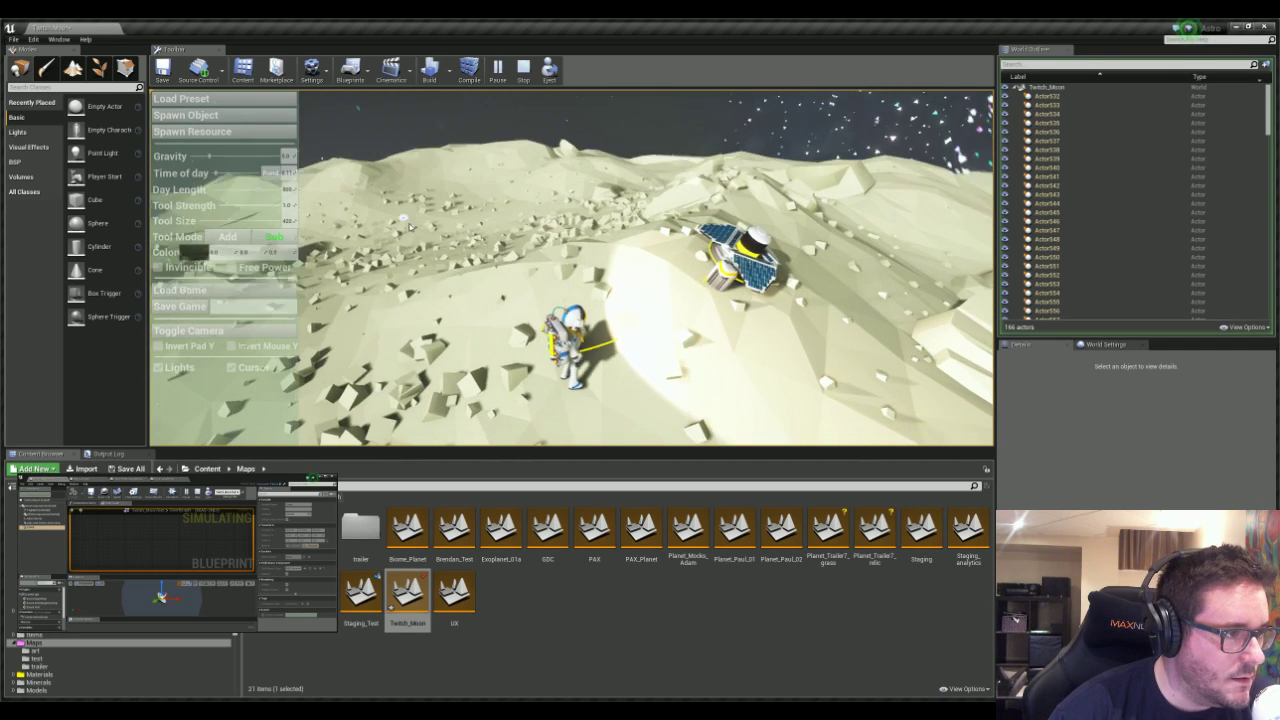
key(e)
mouse_move(400, 283)
mouse_down()
mouse_move(500, 291)
mouse_move(502, 276)
mouse_up()
right_drag(502, 272, 486, 270)
drag(486, 270, 489, 226)
right_drag(488, 226, 566, 202)
mouse_move(566, 202)
mouse_down()
mouse_move(597, 214)
mouse_move(582, 245)
mouse_up()
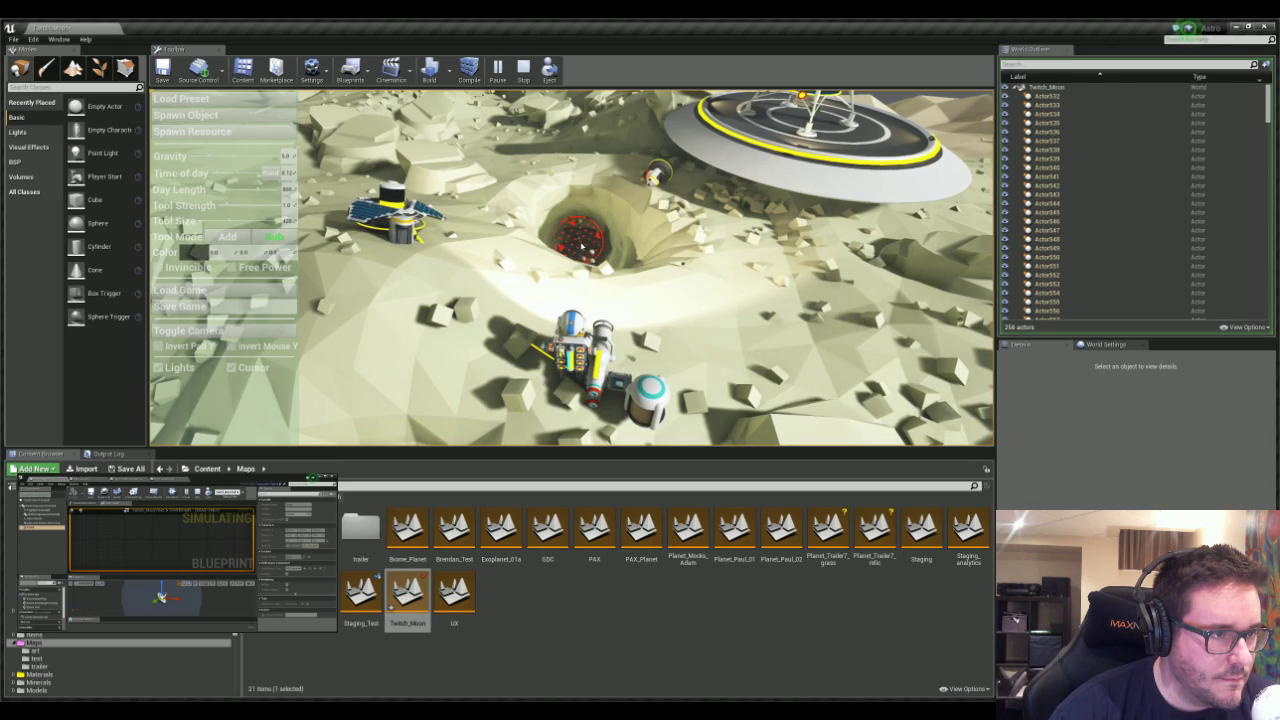
- Enter the pit and dig a tunnel down through the moon's terrain to the cave below
key(w)
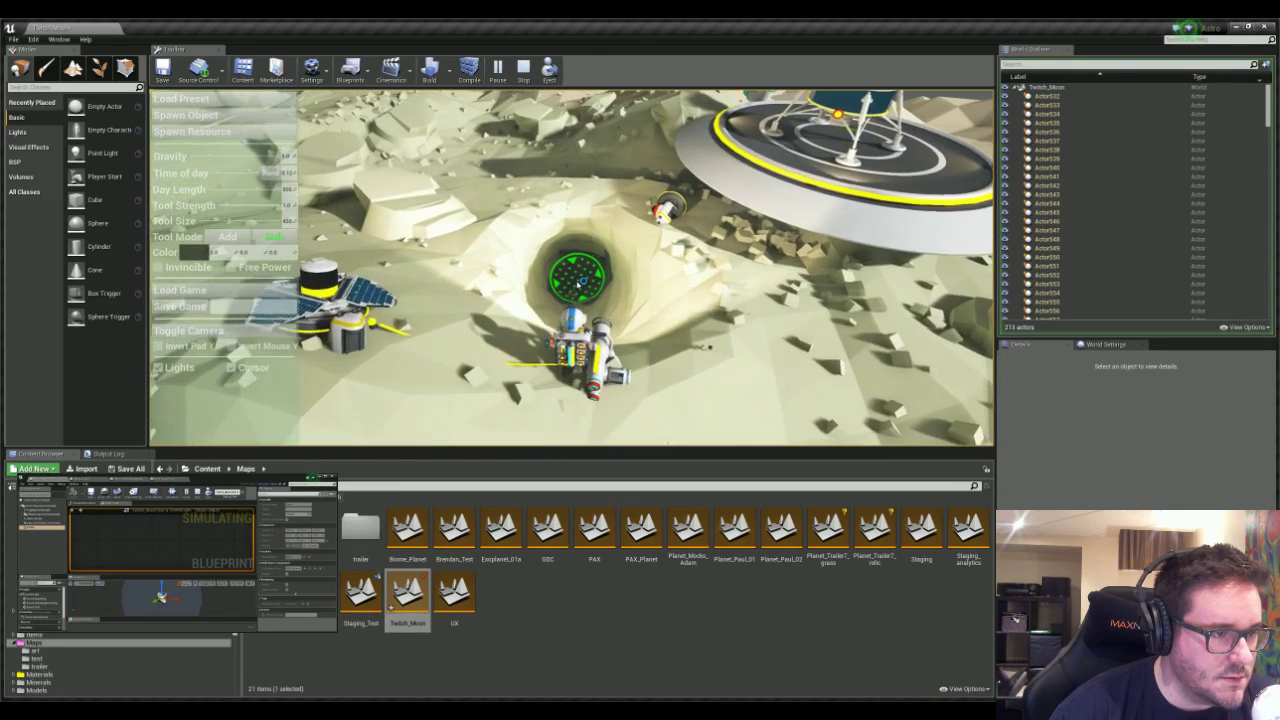
drag(579, 282, 579, 283)
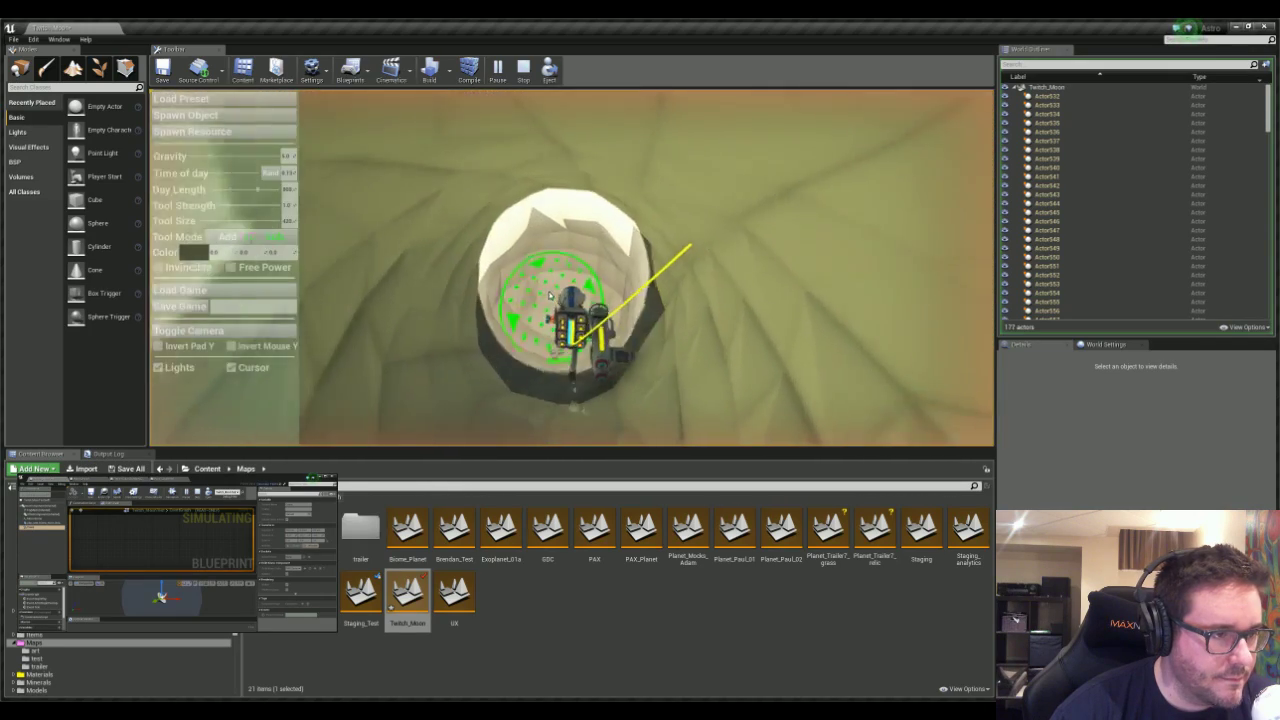
drag(570, 269, 577, 257)
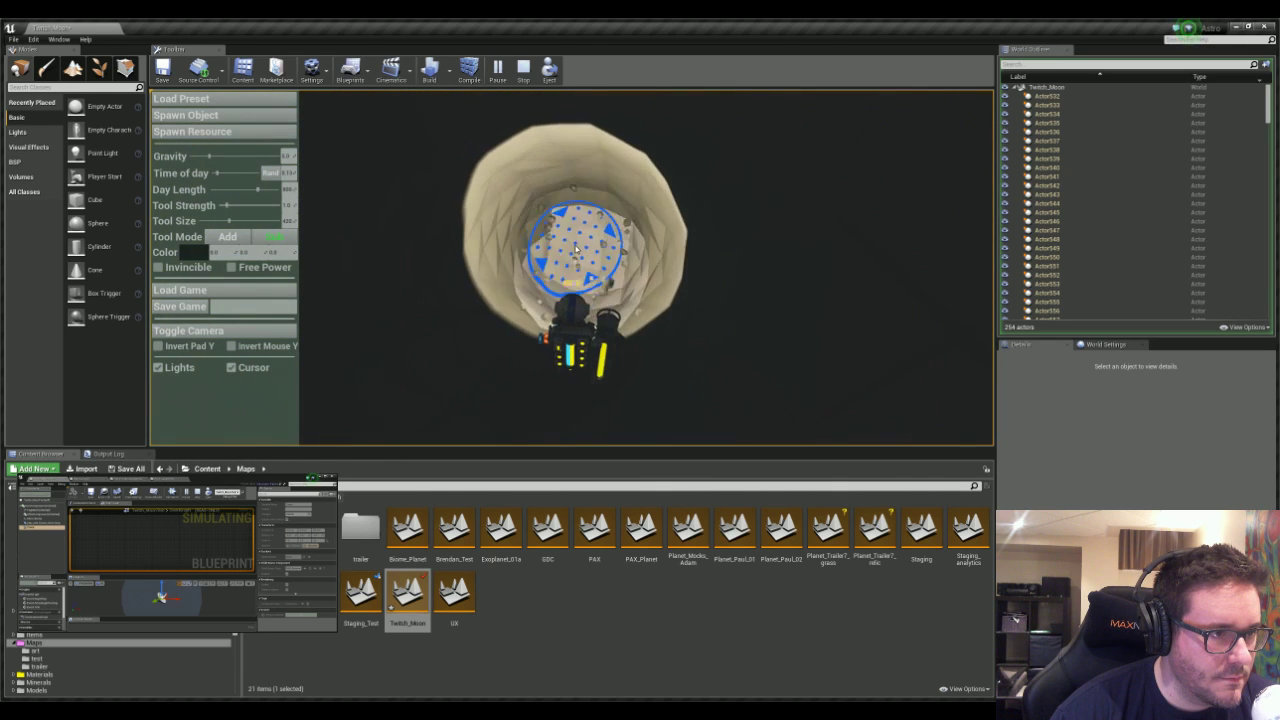
mouse_move(601, 265)
alt+mouse_down()
mouse_move(575, 251)
mouse_move(634, 274)
mouse_move(597, 254)
alt+mouse_up()
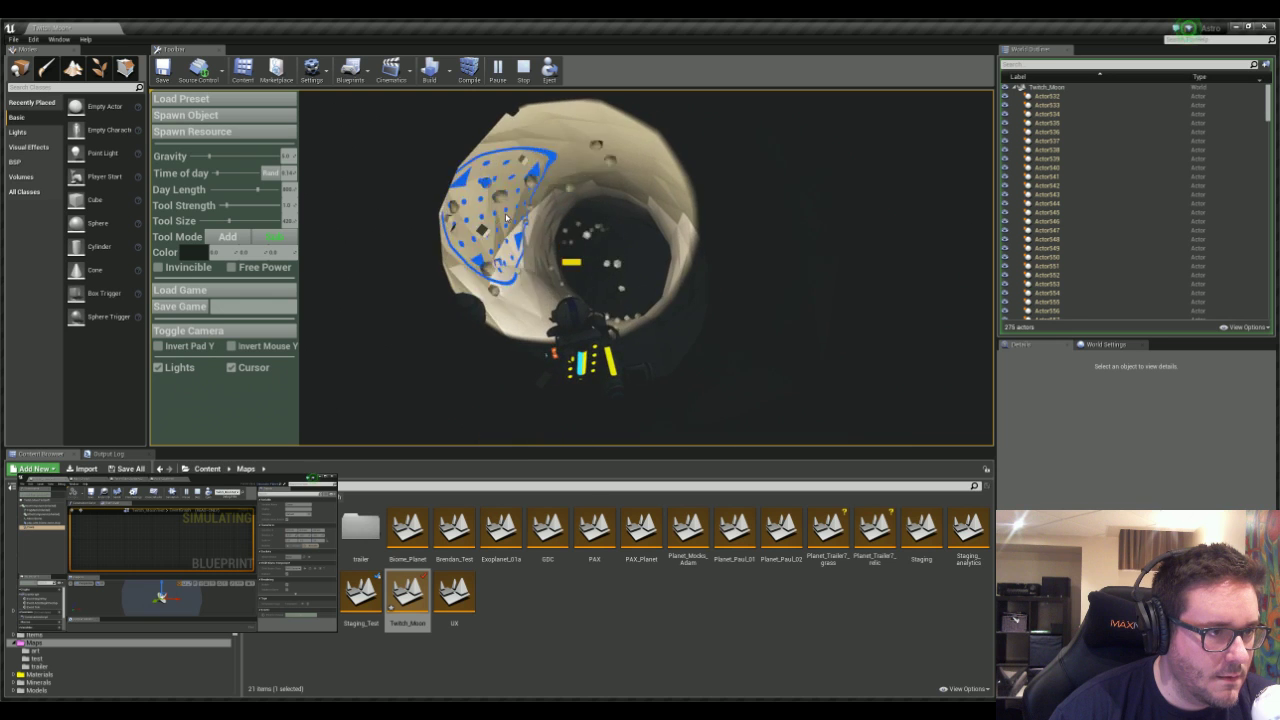
right_drag(459, 228, 617, 254)
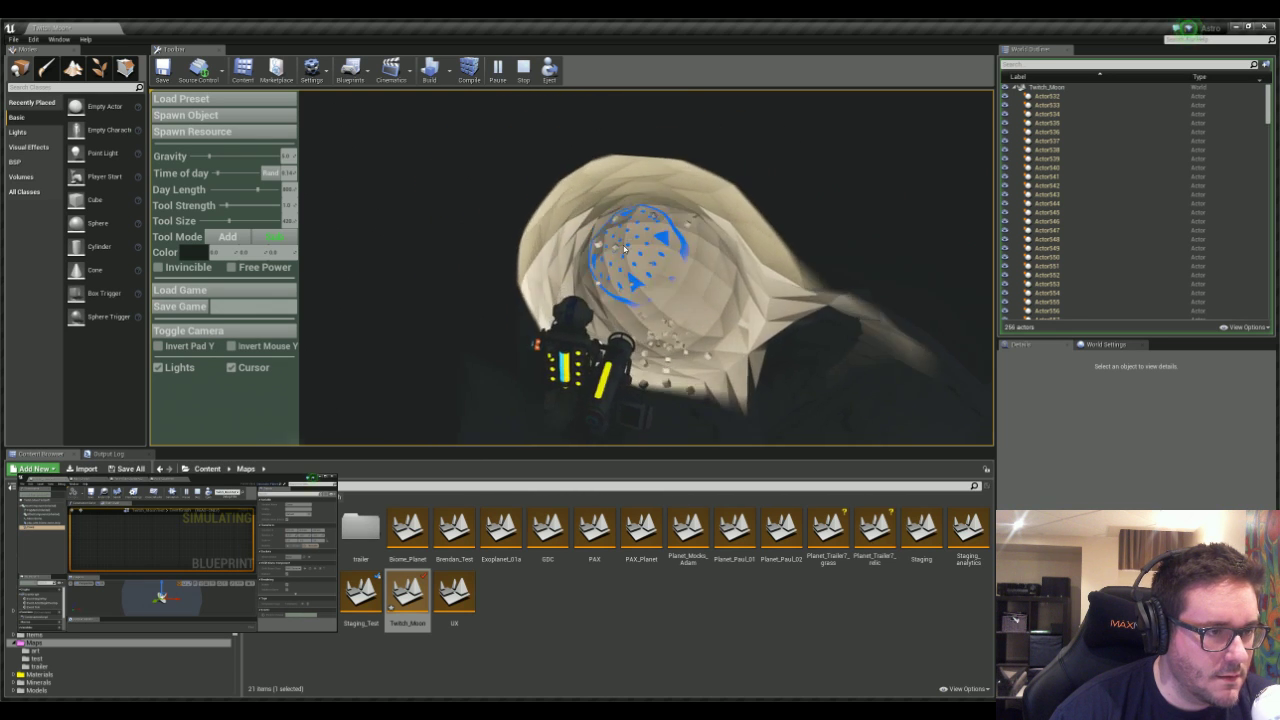
drag(642, 283, 642, 289)
mouse_move(642, 289)
right_down()
mouse_move(660, 292)
mouse_move(630, 298)
mouse_move(790, 297)
right_up()
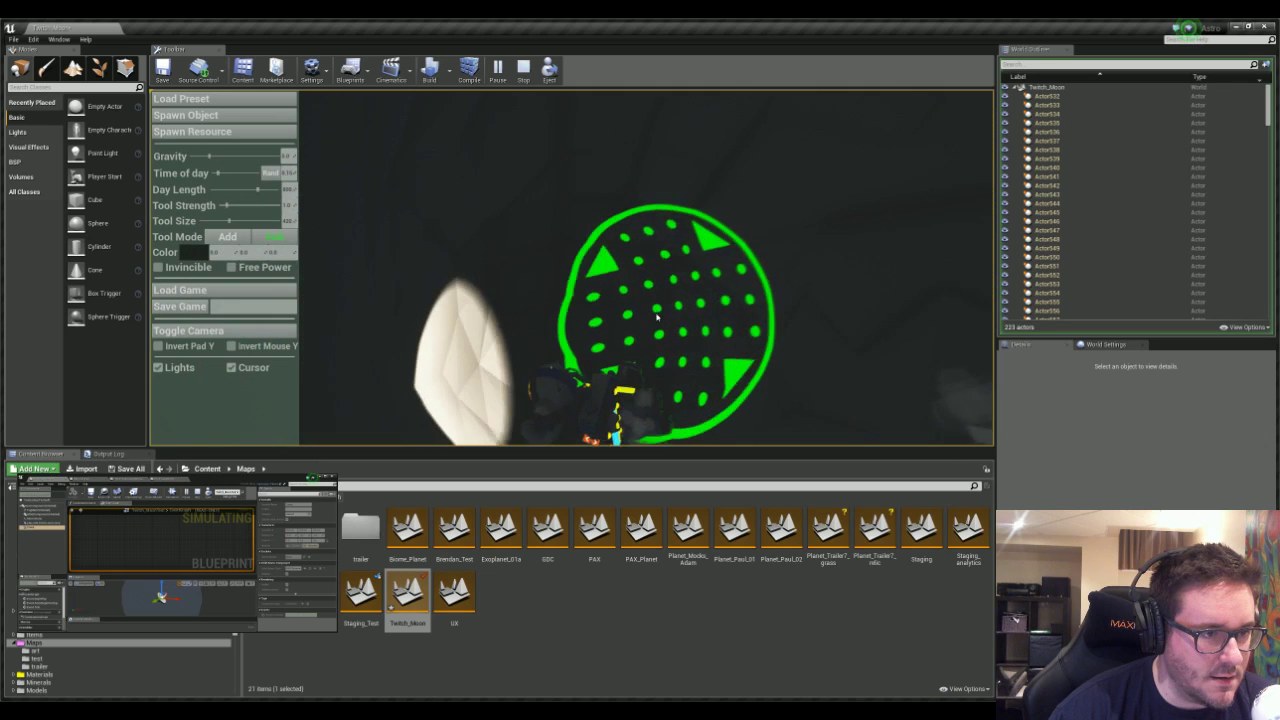
mouse_move(680, 307)
mouse_down()
mouse_move(686, 288)
mouse_move(714, 278)
mouse_up()
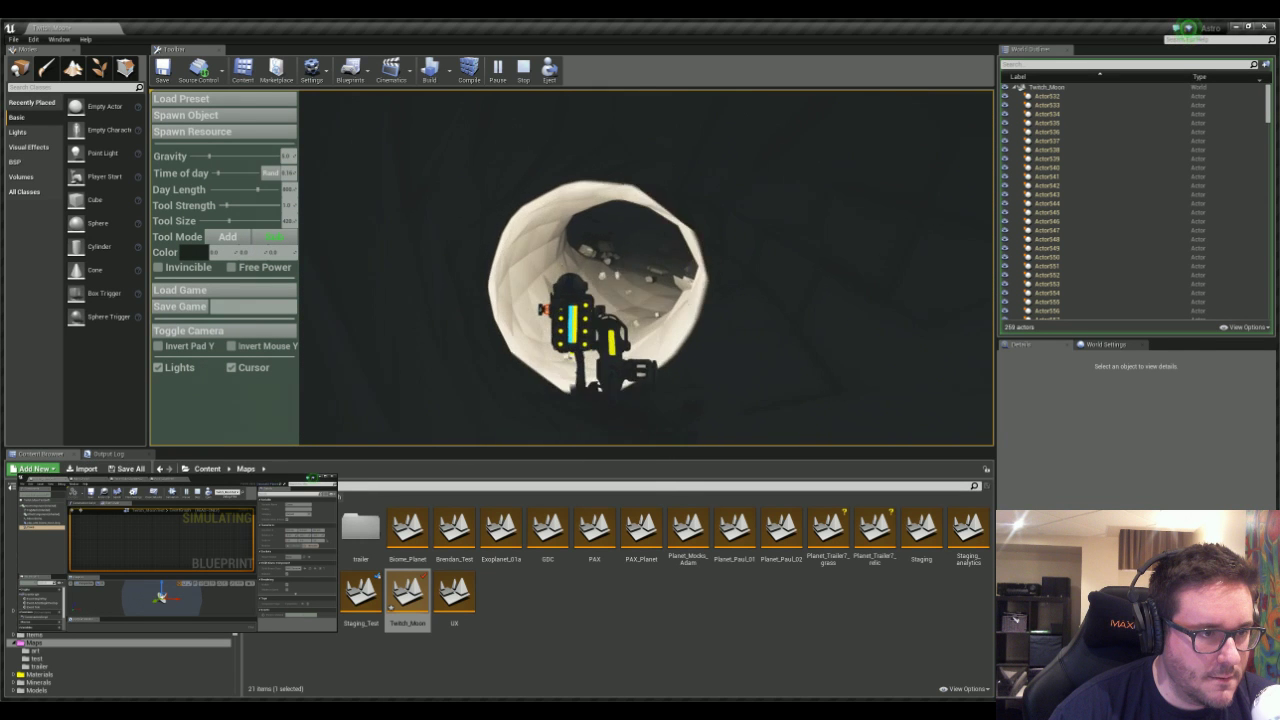
- Walk through the underground cave and examine its terrain, plants, rocks and resource deposits
key(w)
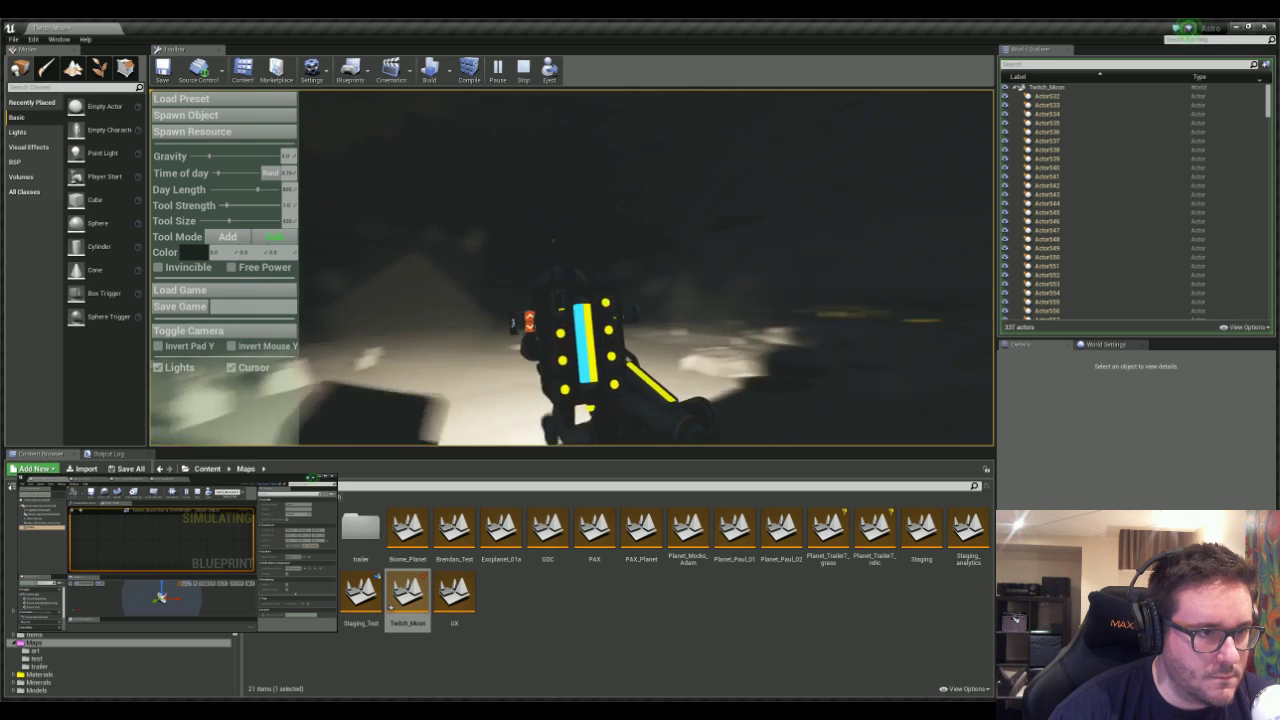
key(w)
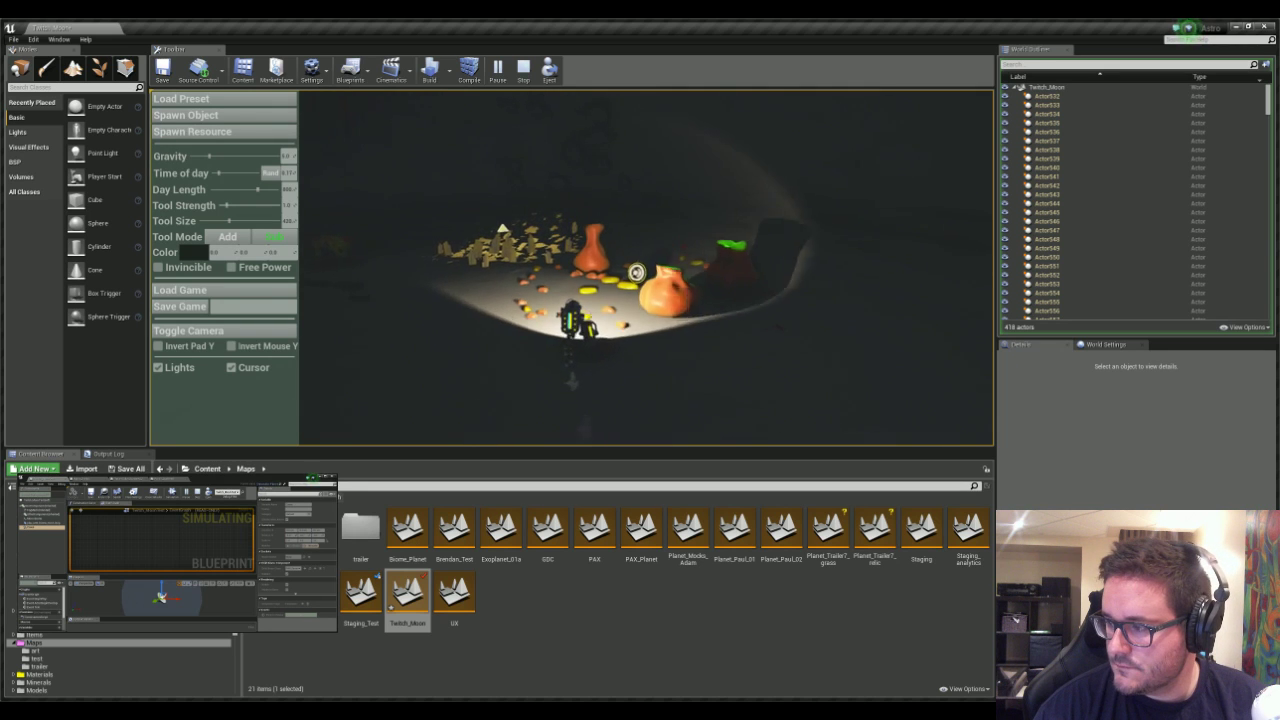
key(w)
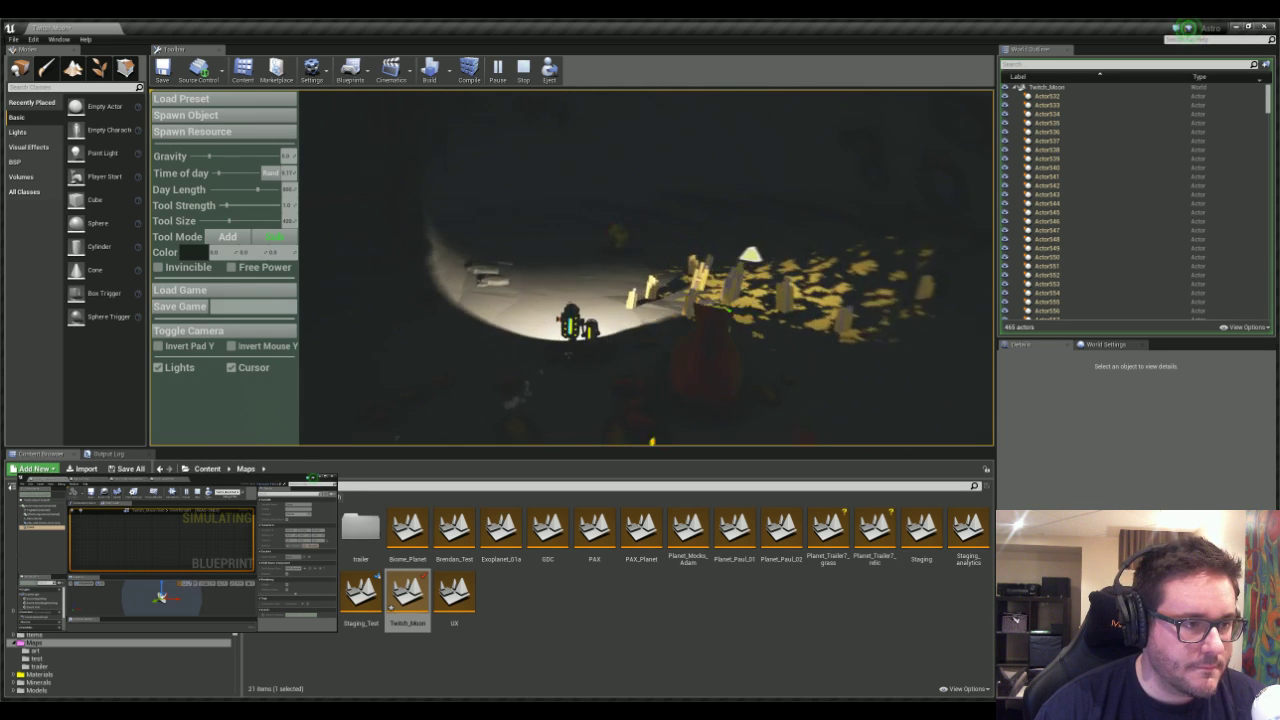
key(w)
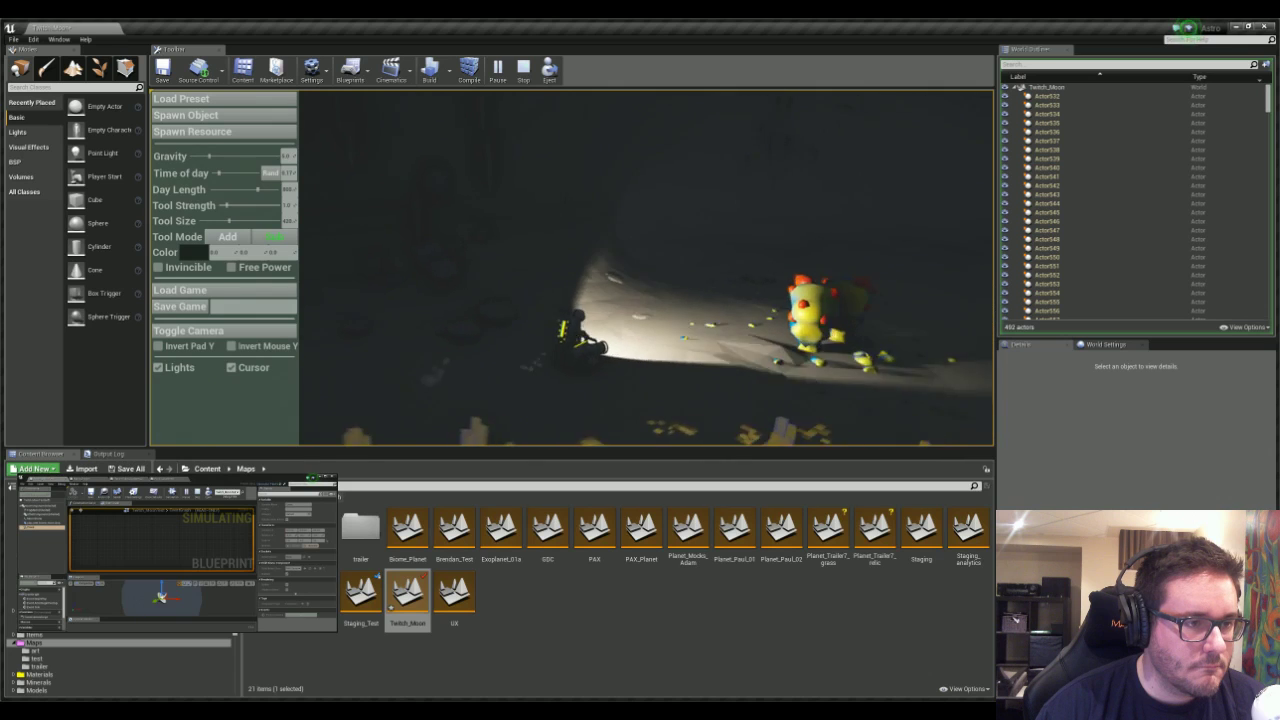
key(d)
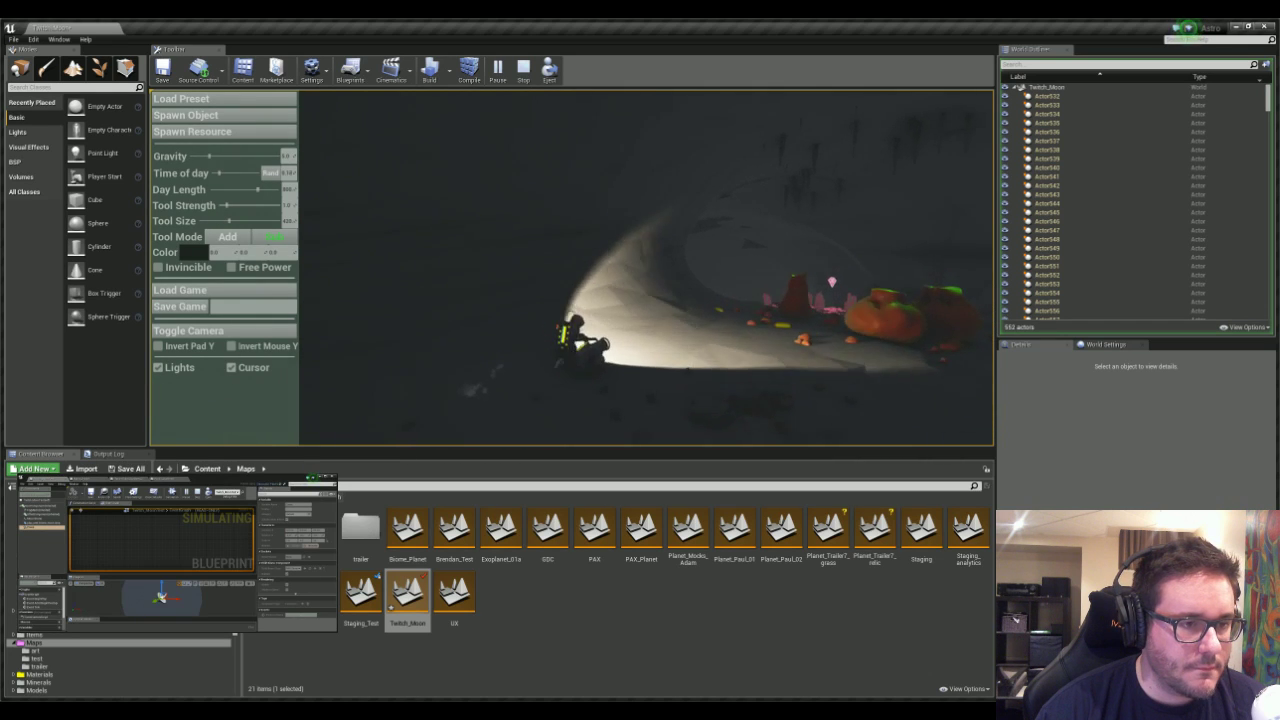
key(w)
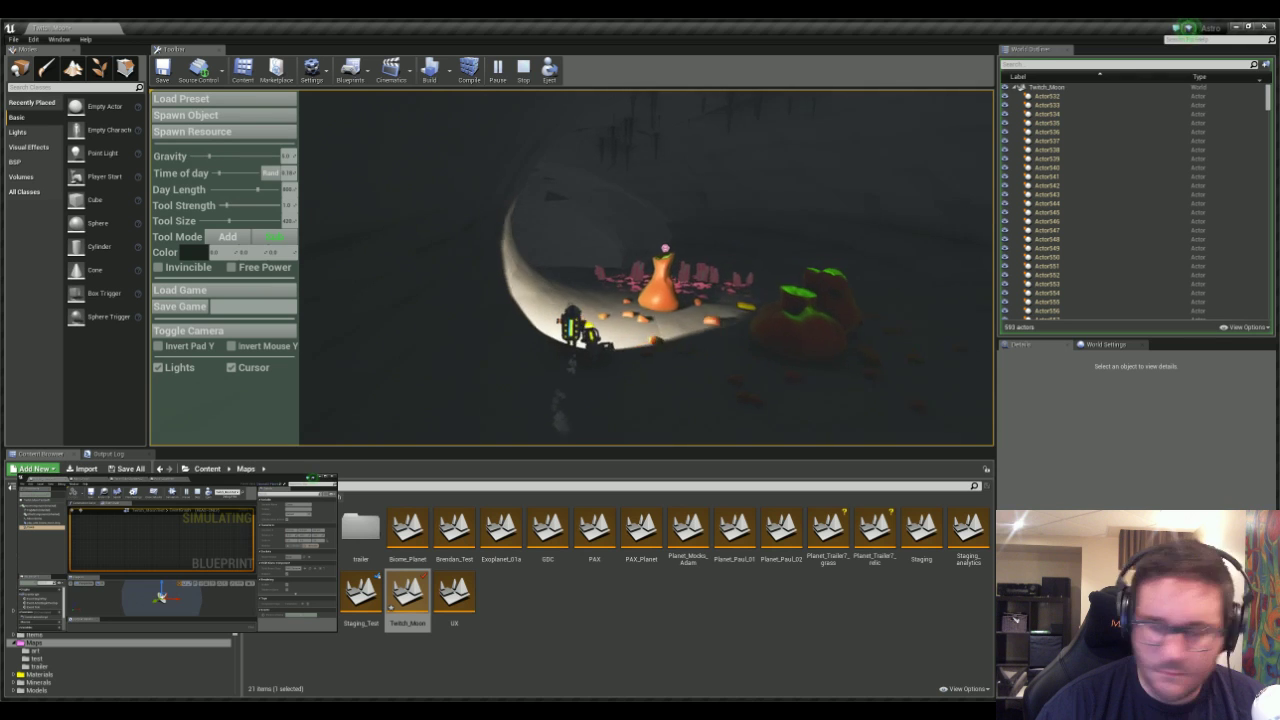
key(w)
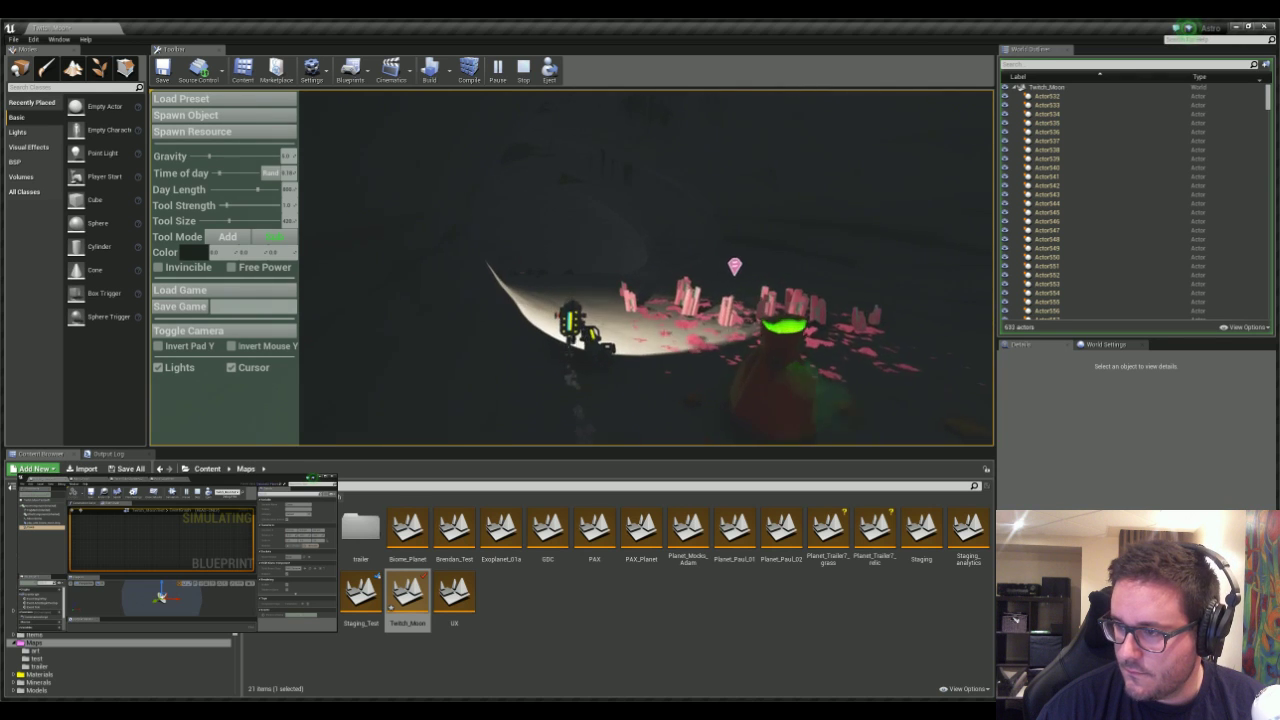
key(w)
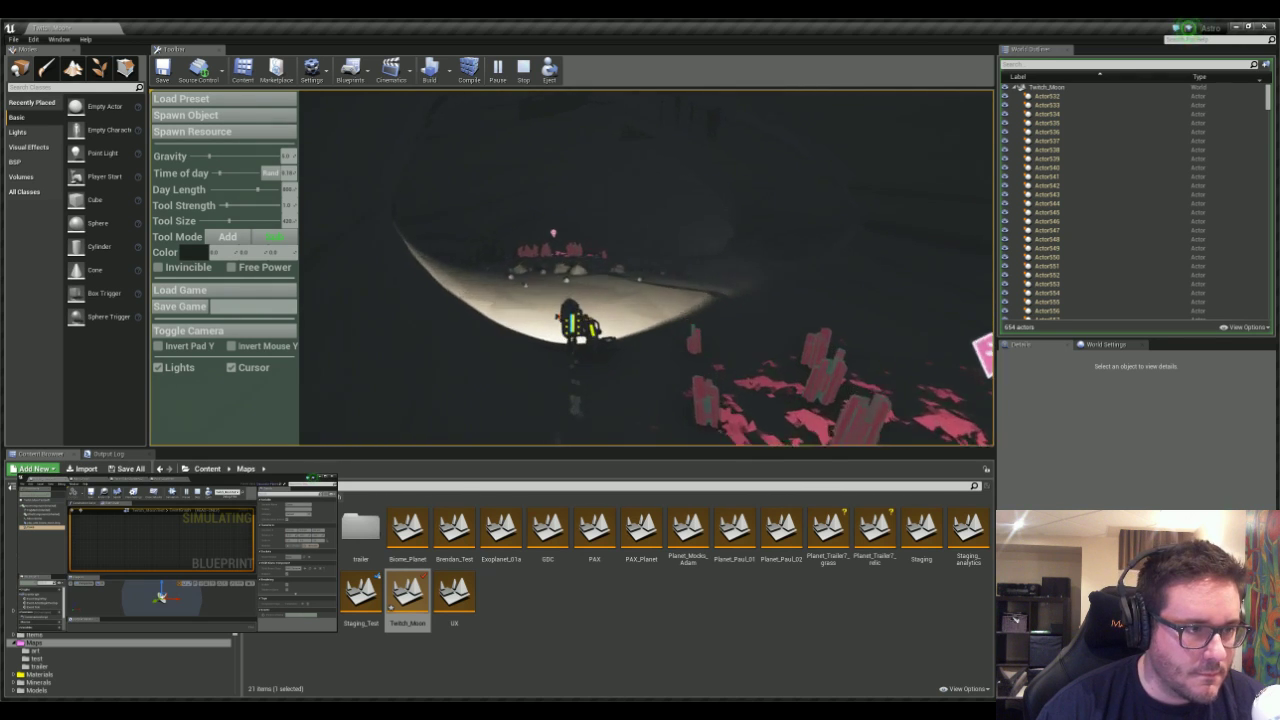
key(w)
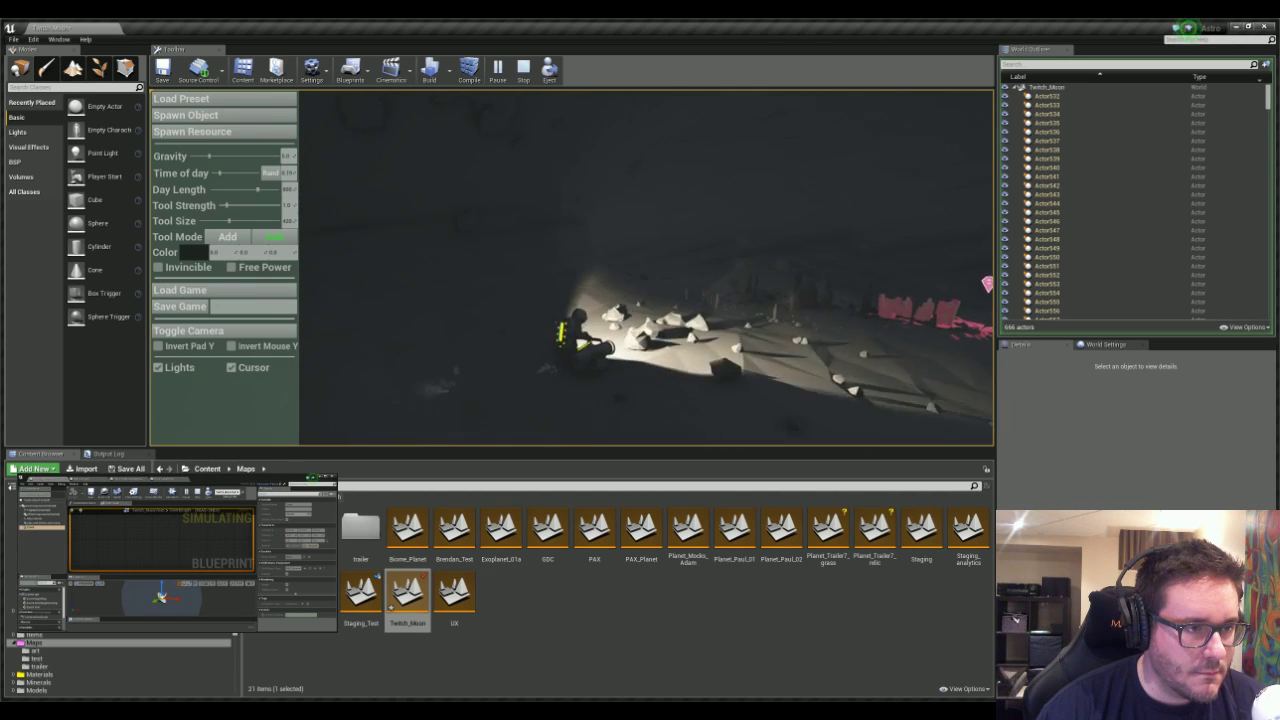
key(w)
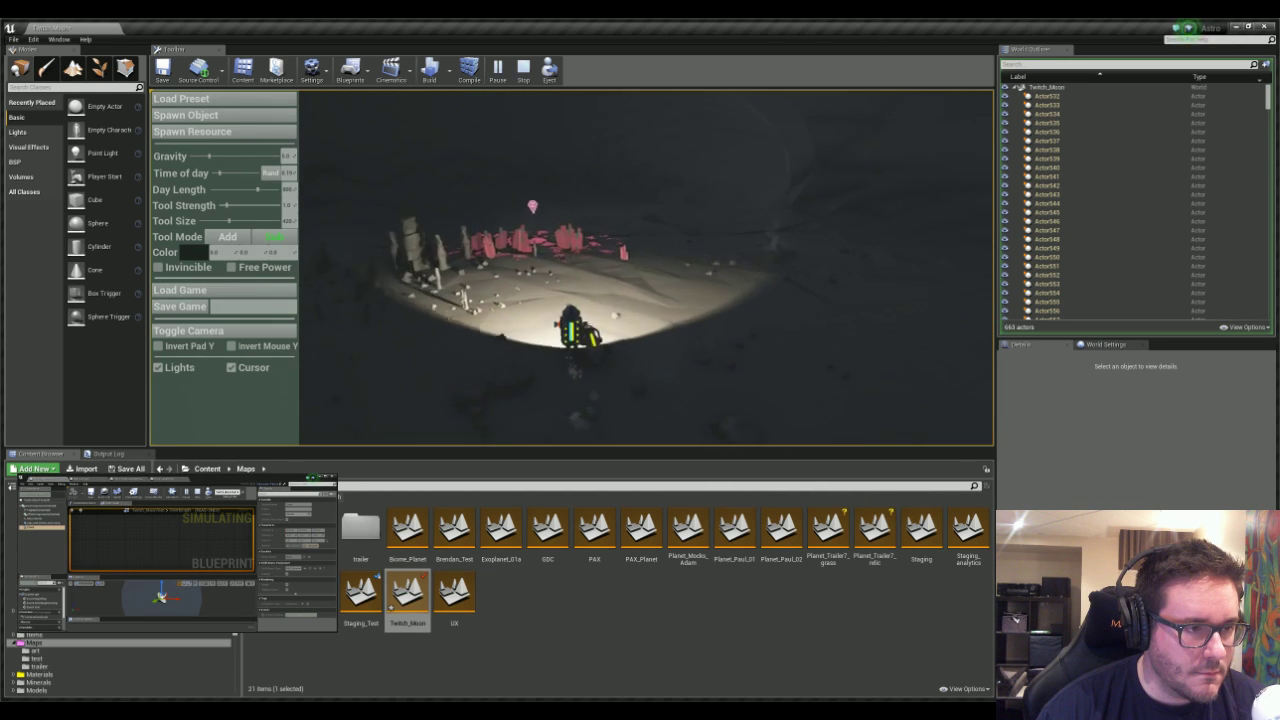
key(w)
mouse_move(530, 262)
mouse_down()
mouse_move(548, 281)
mouse_move(600, 274)
mouse_move(557, 270)
mouse_move(654, 292)
mouse_move(568, 267)
mouse_move(497, 266)
mouse_move(572, 256)
mouse_move(510, 288)
mouse_move(543, 271)
mouse_move(663, 274)
mouse_move(503, 261)
mouse_move(422, 294)
mouse_move(492, 304)
mouse_move(497, 363)
mouse_move(637, 352)
mouse_move(716, 273)
mouse_move(680, 198)
mouse_move(500, 178)
mouse_move(374, 206)
mouse_up()
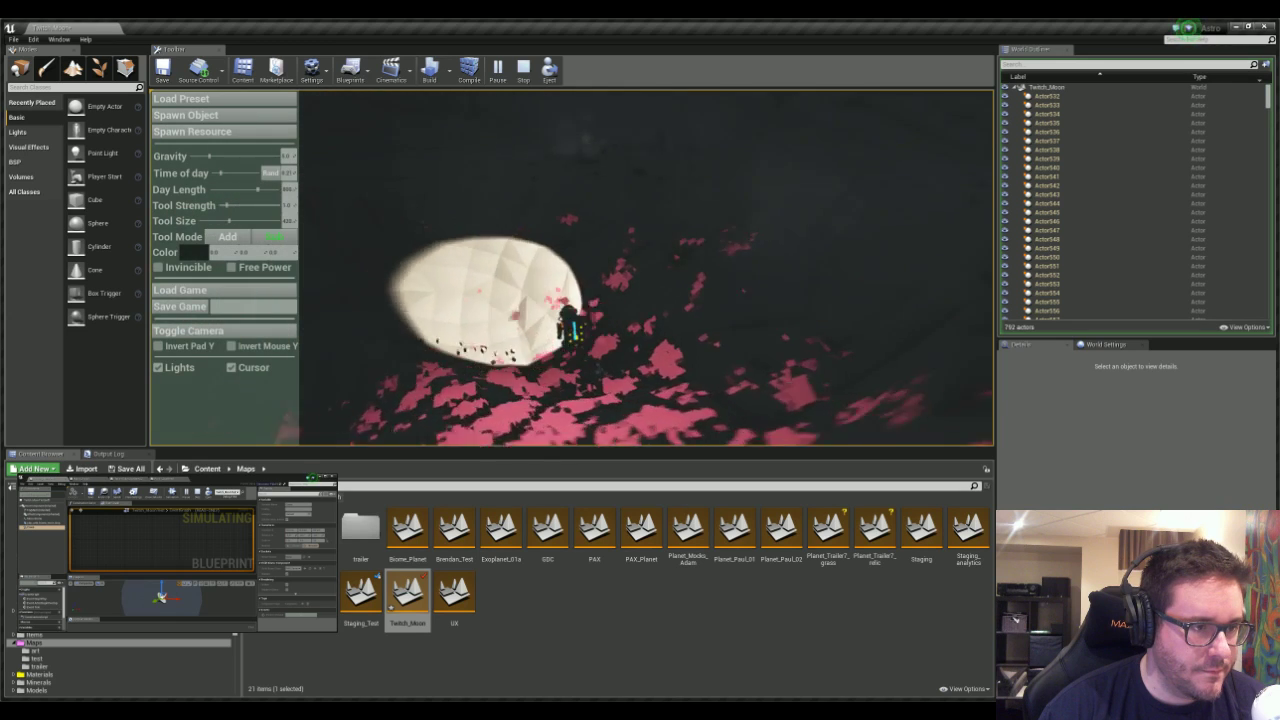
key(w)
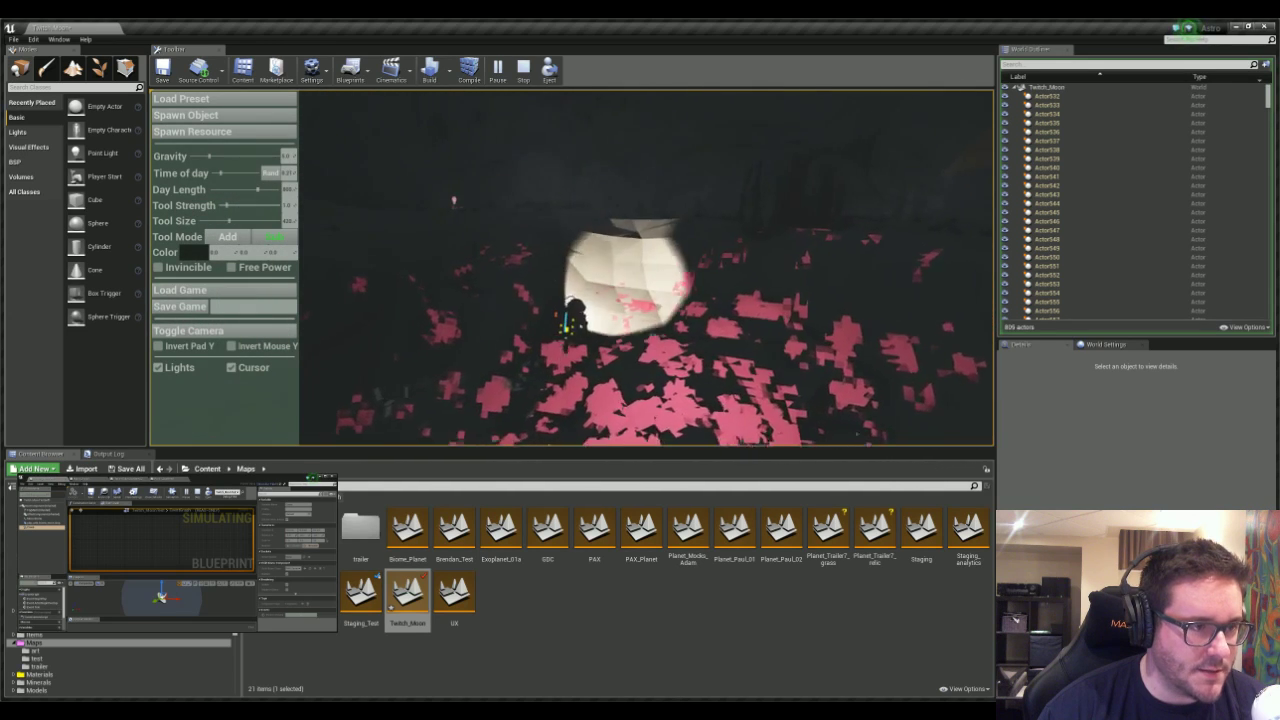
key(w)
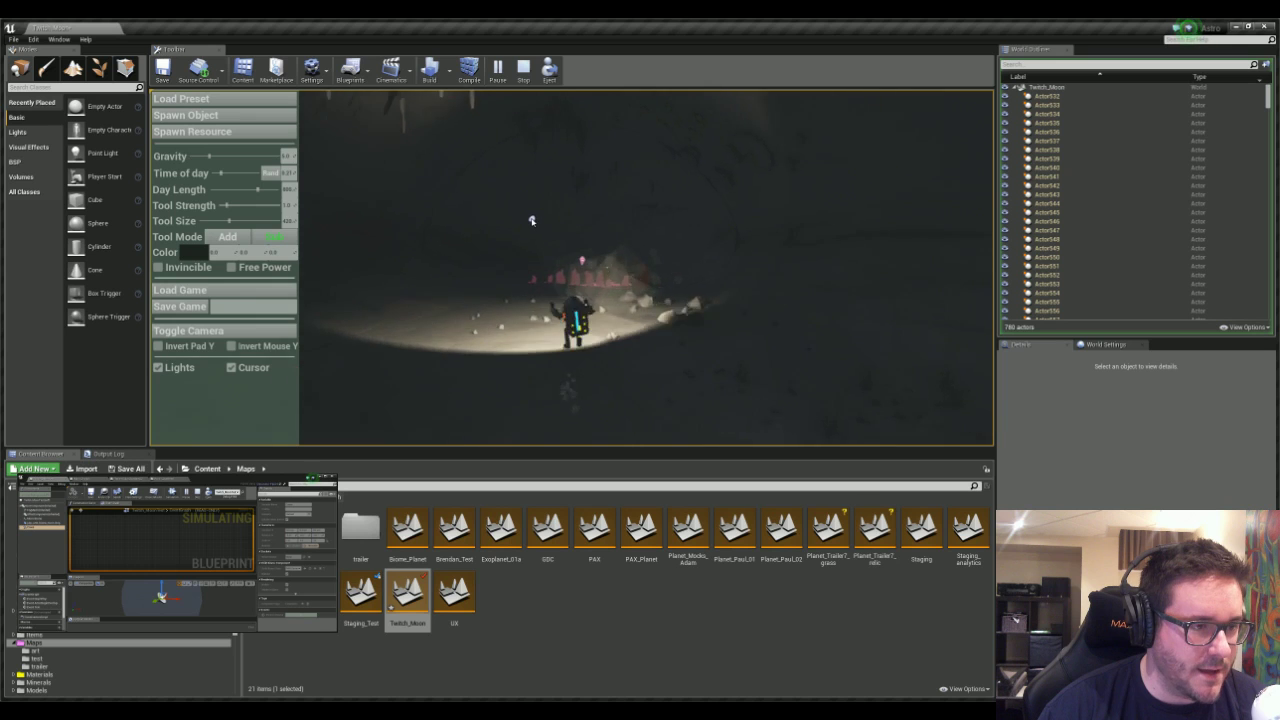
- Hide the debug menu and show the cave playtest in full screen
key(w)
key(Tab)
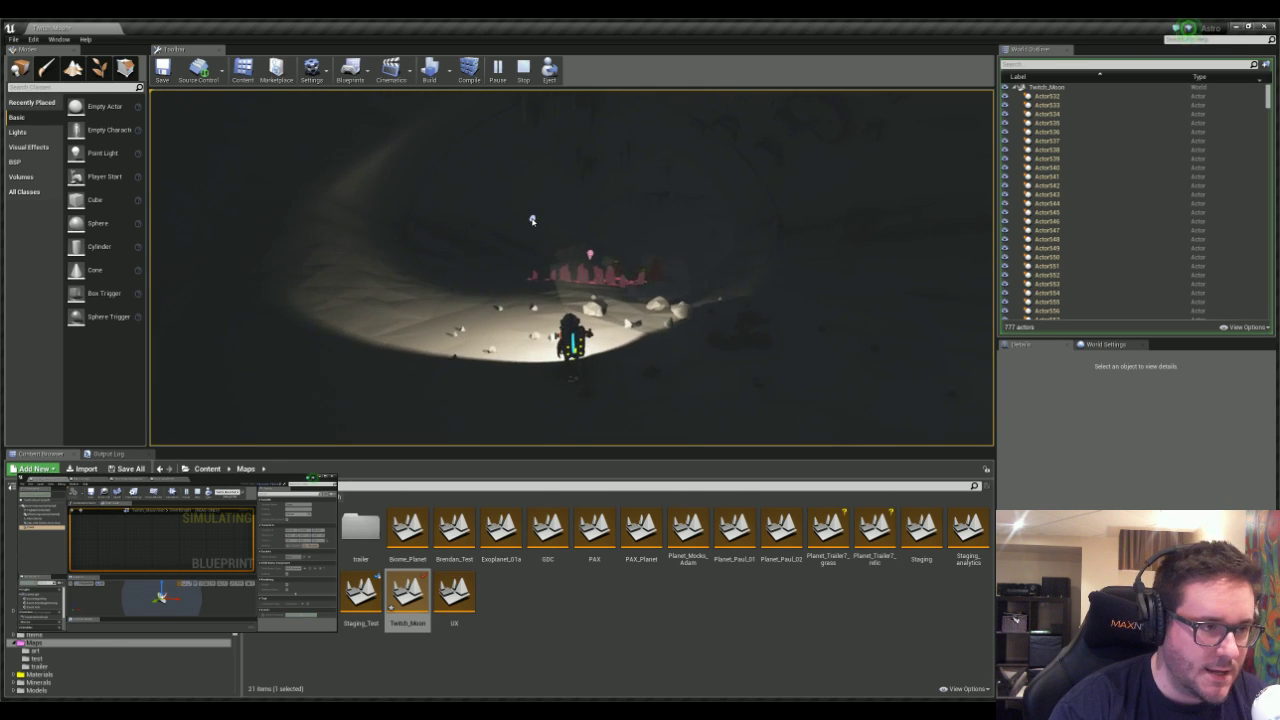
key(F11)
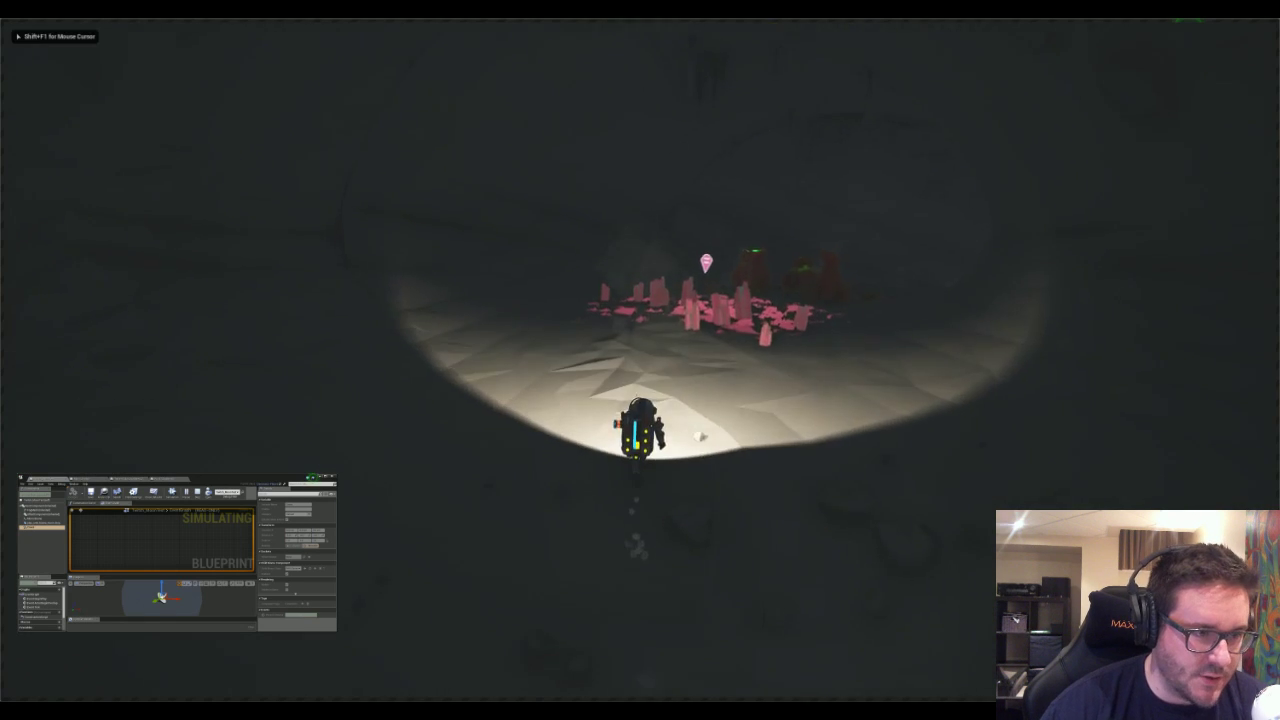
- Walk through the dark cave past the resource deposits and plants, and head back to the dug tunnel
key(w)
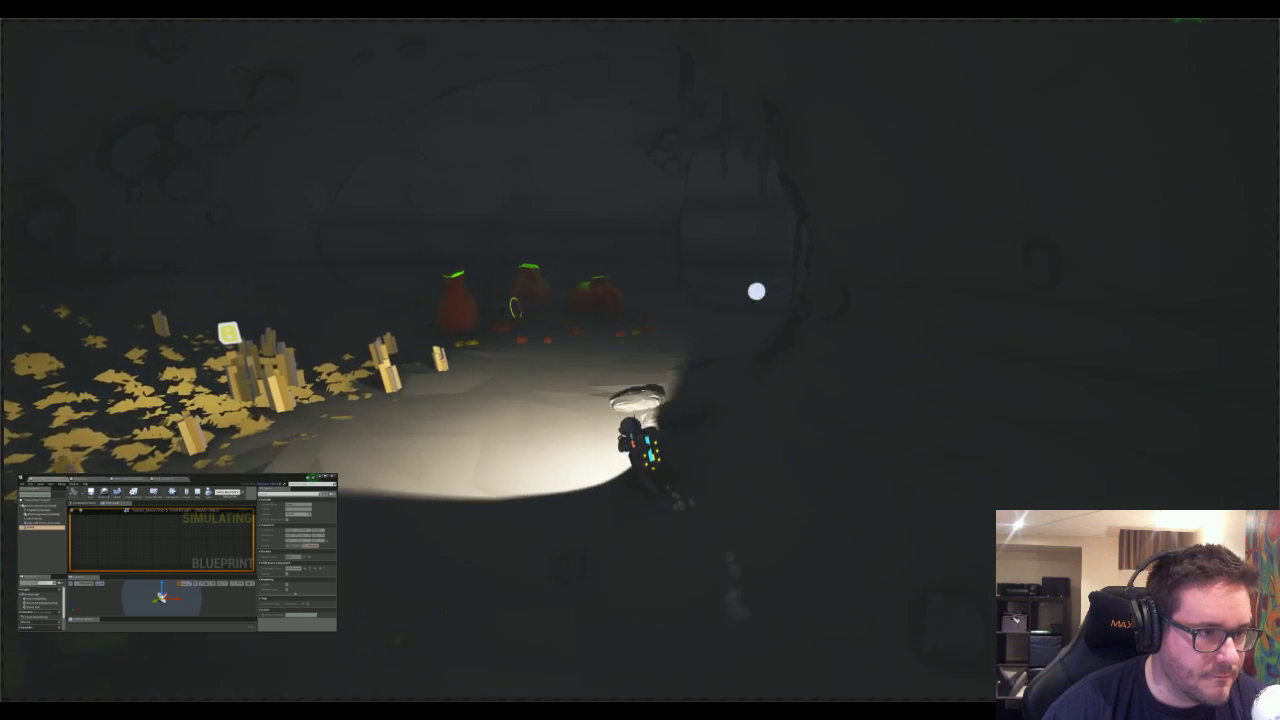
click(756, 291)
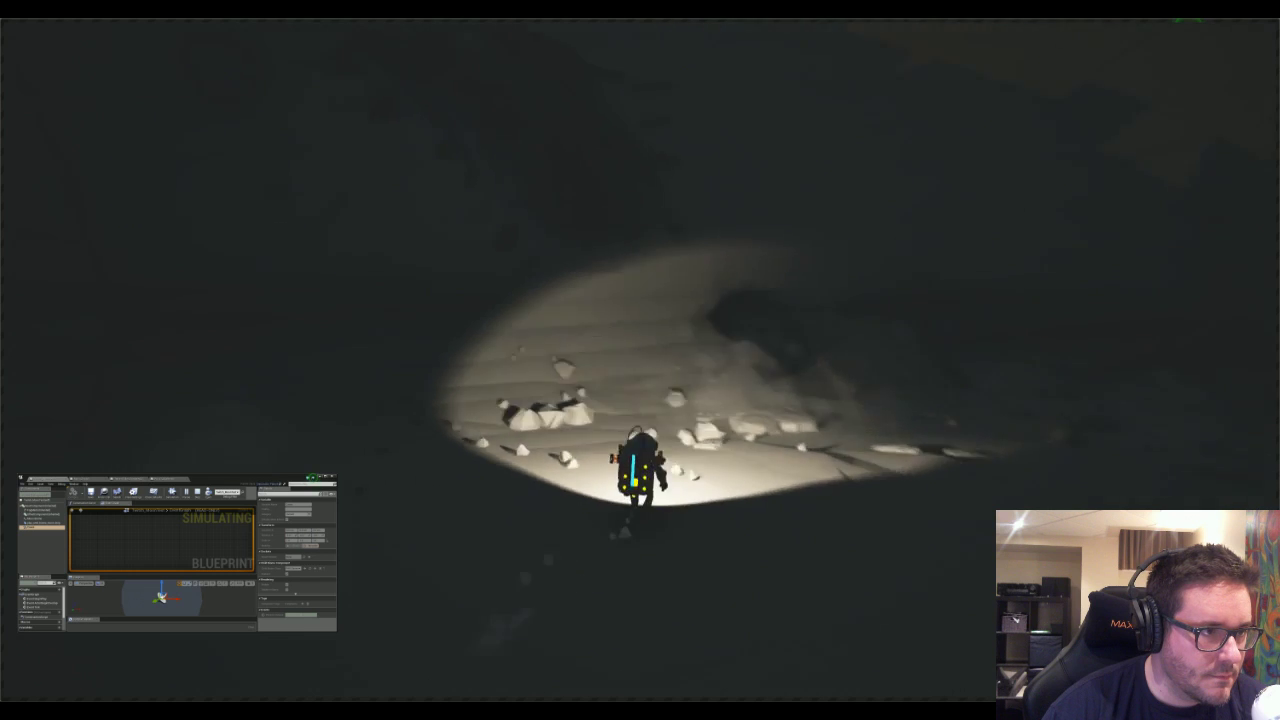
key(d)
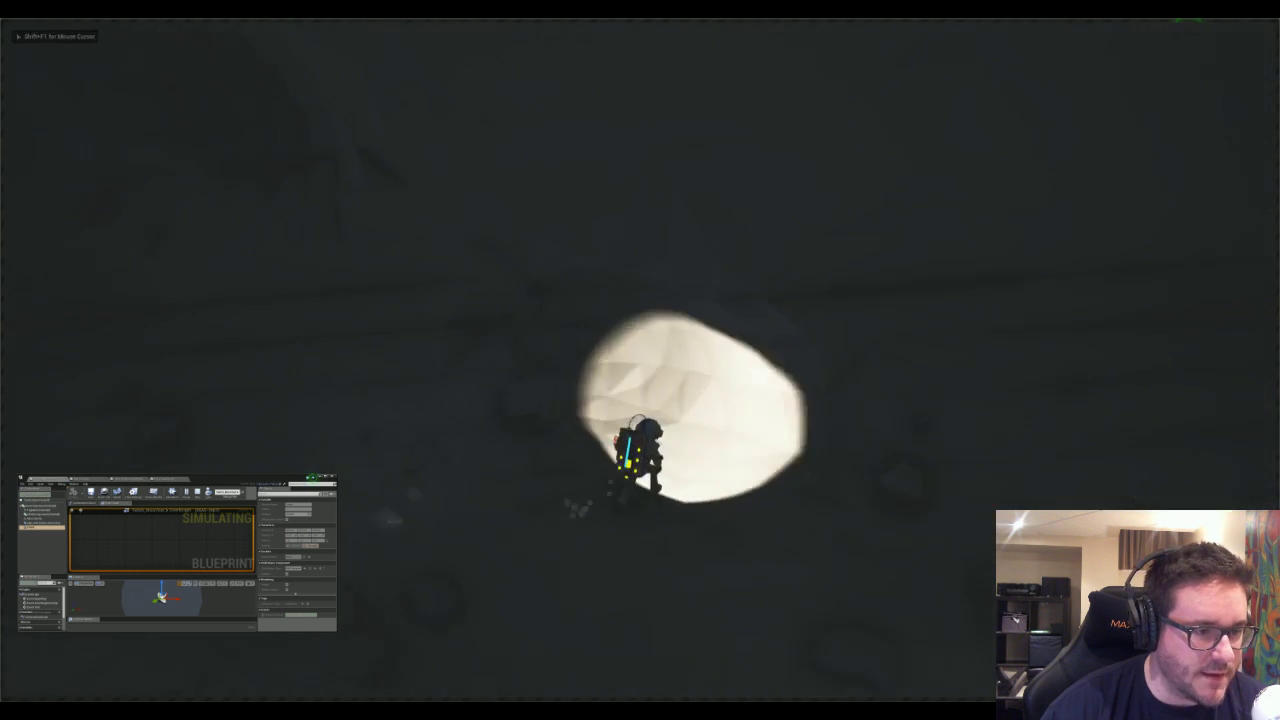
click(794, 528)
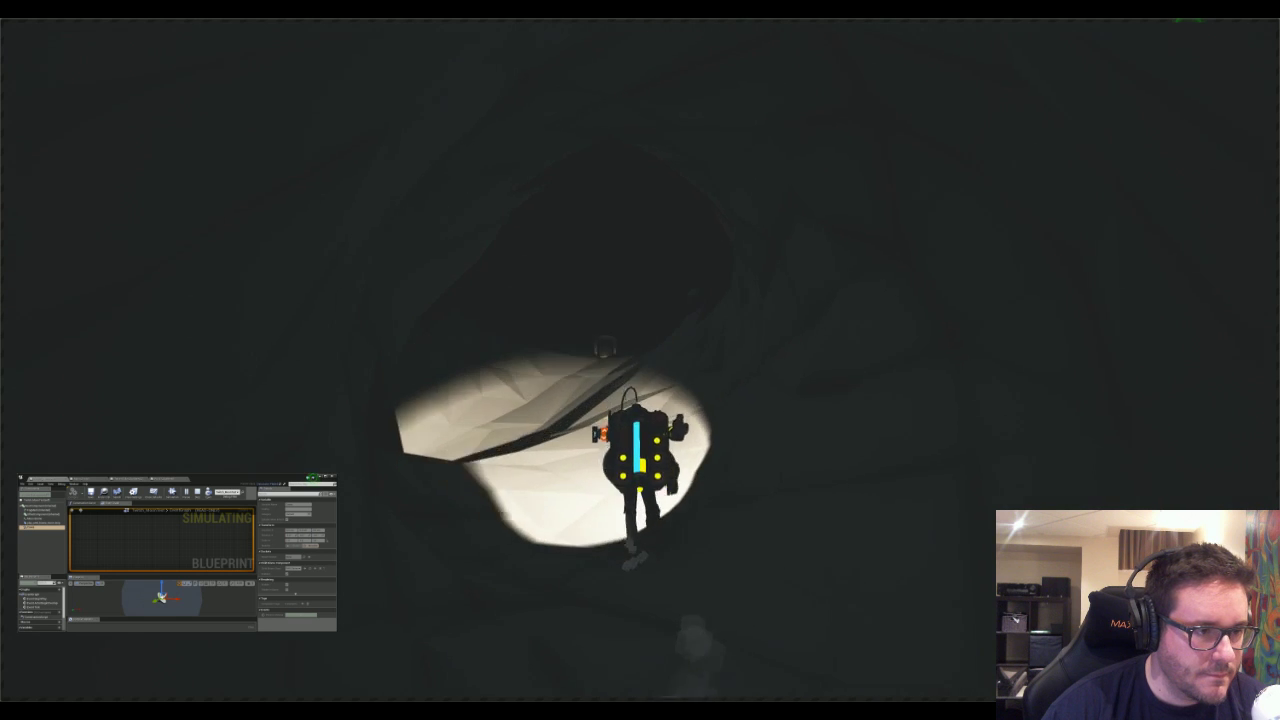
- Climb through the dug tunnel and return to the moon's surface beside the spawned base equipment
key(w)
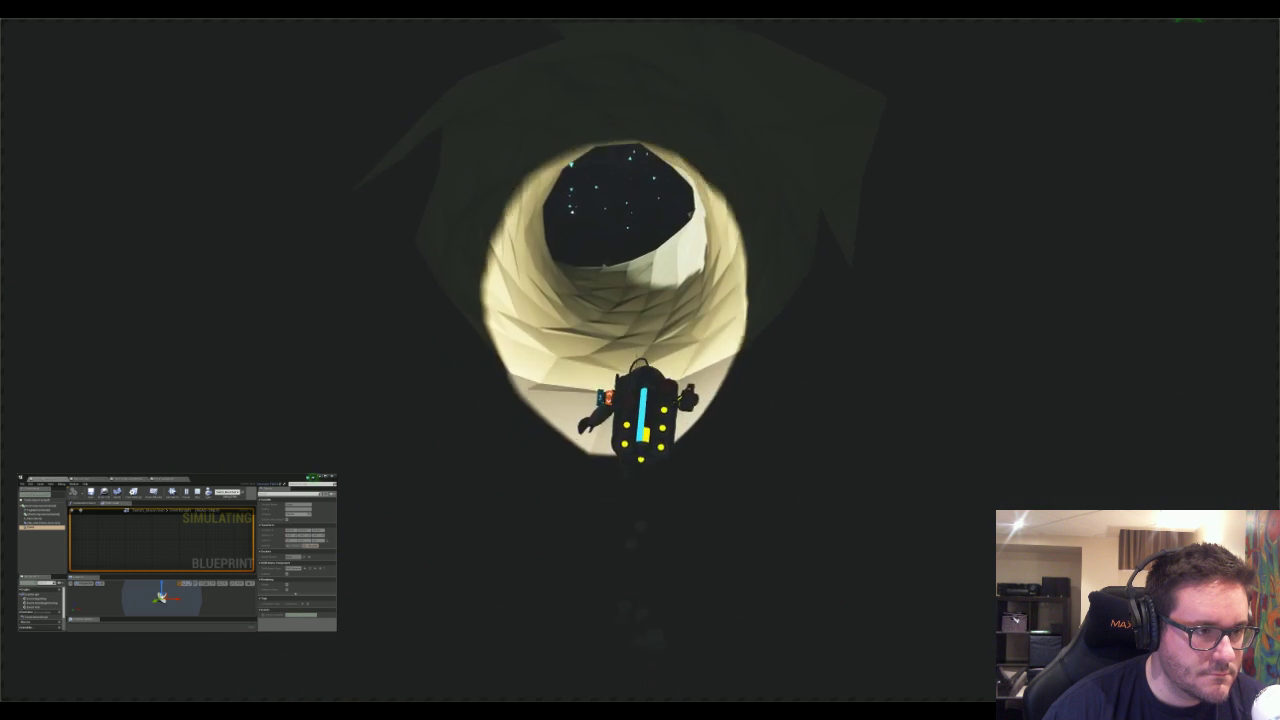
key(w)
key(w)
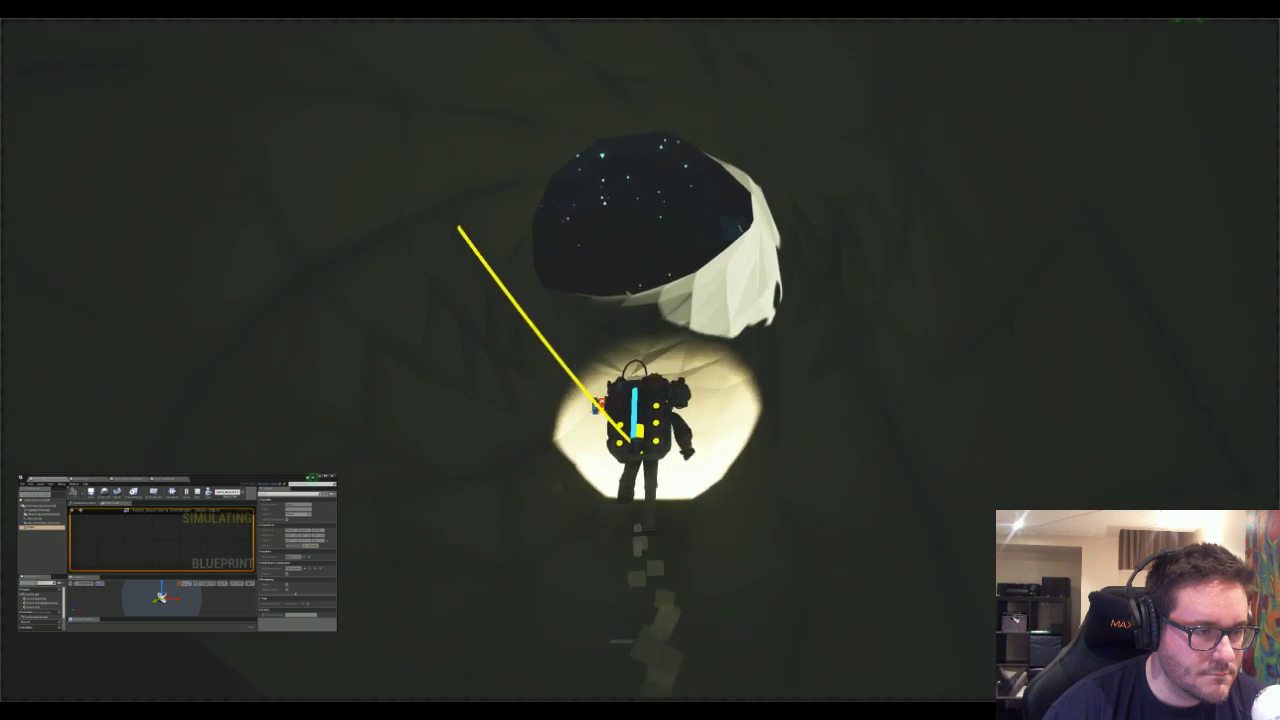
key(w)
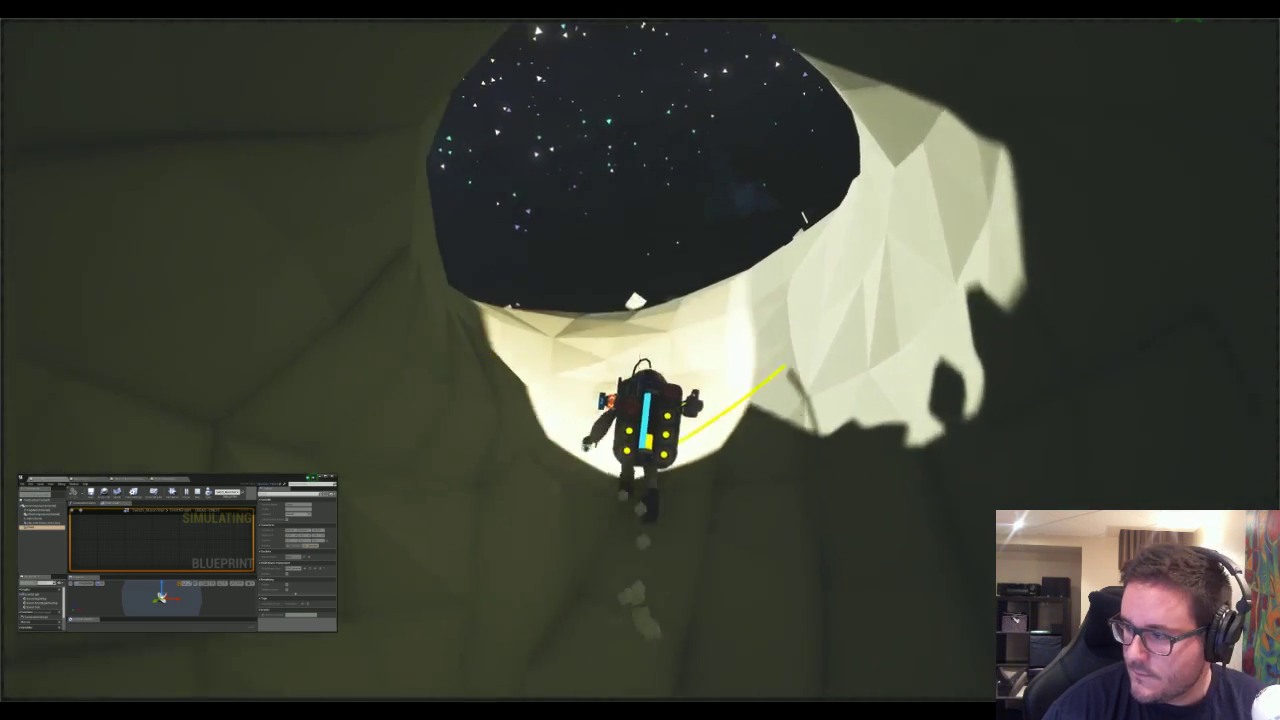
key(w)
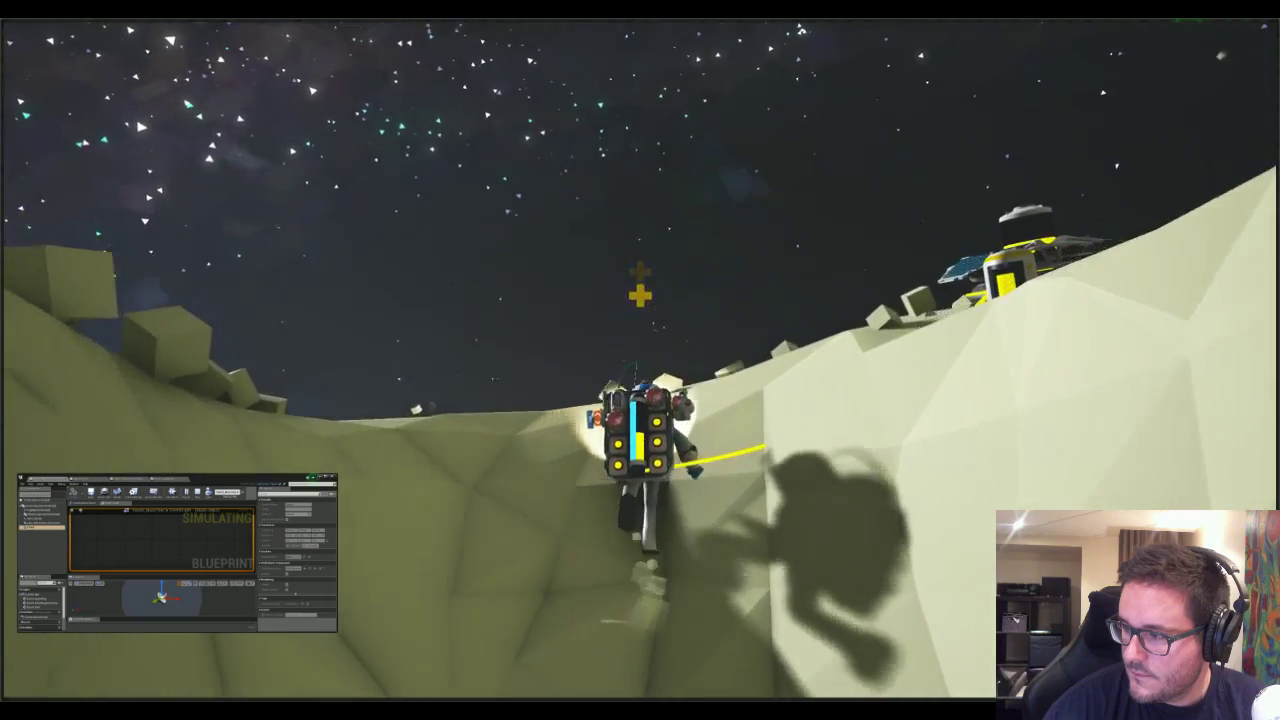
key(w)
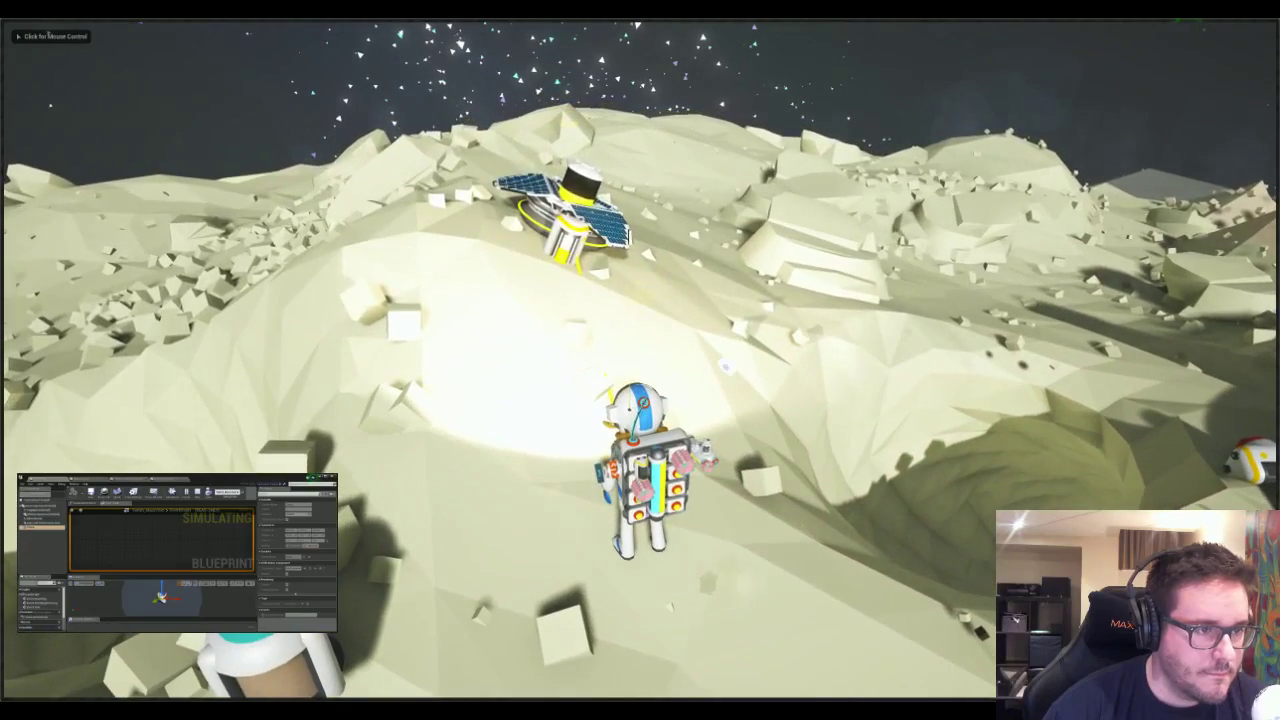
- Spawn TetherBundle objects near the astronaut from the debug menu and hide the menu
key(Tab)
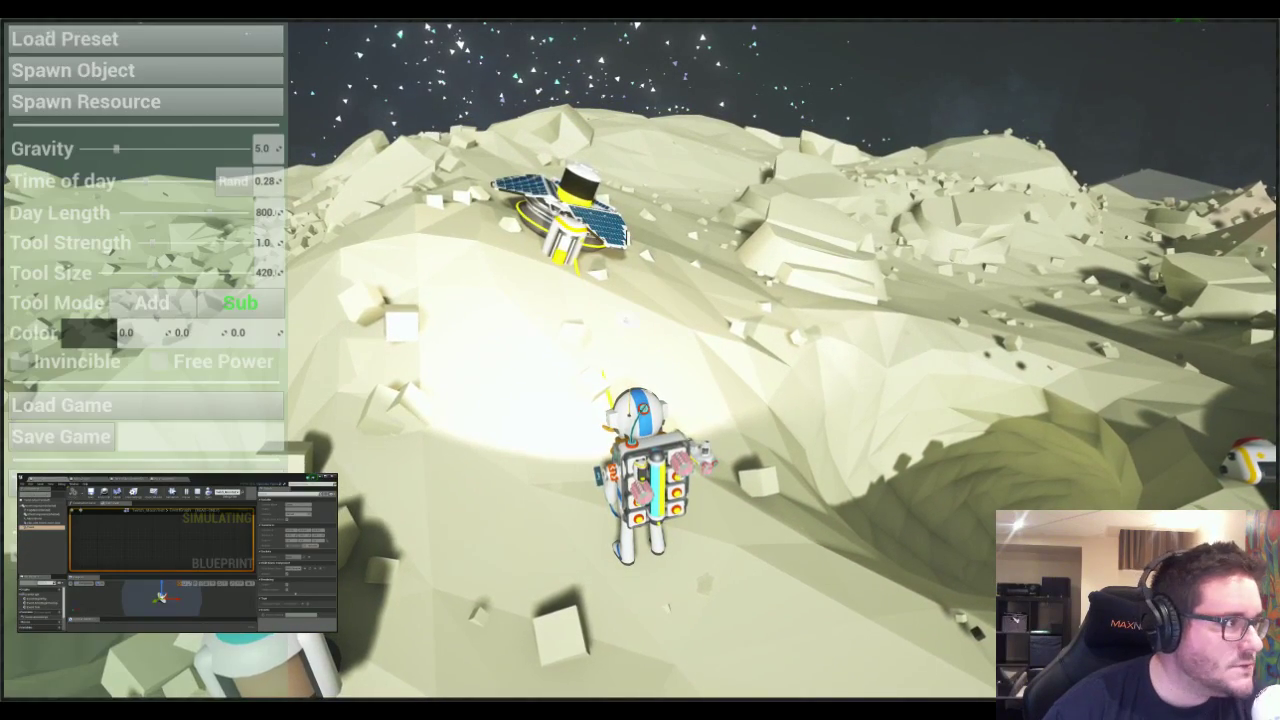
click(125, 72)
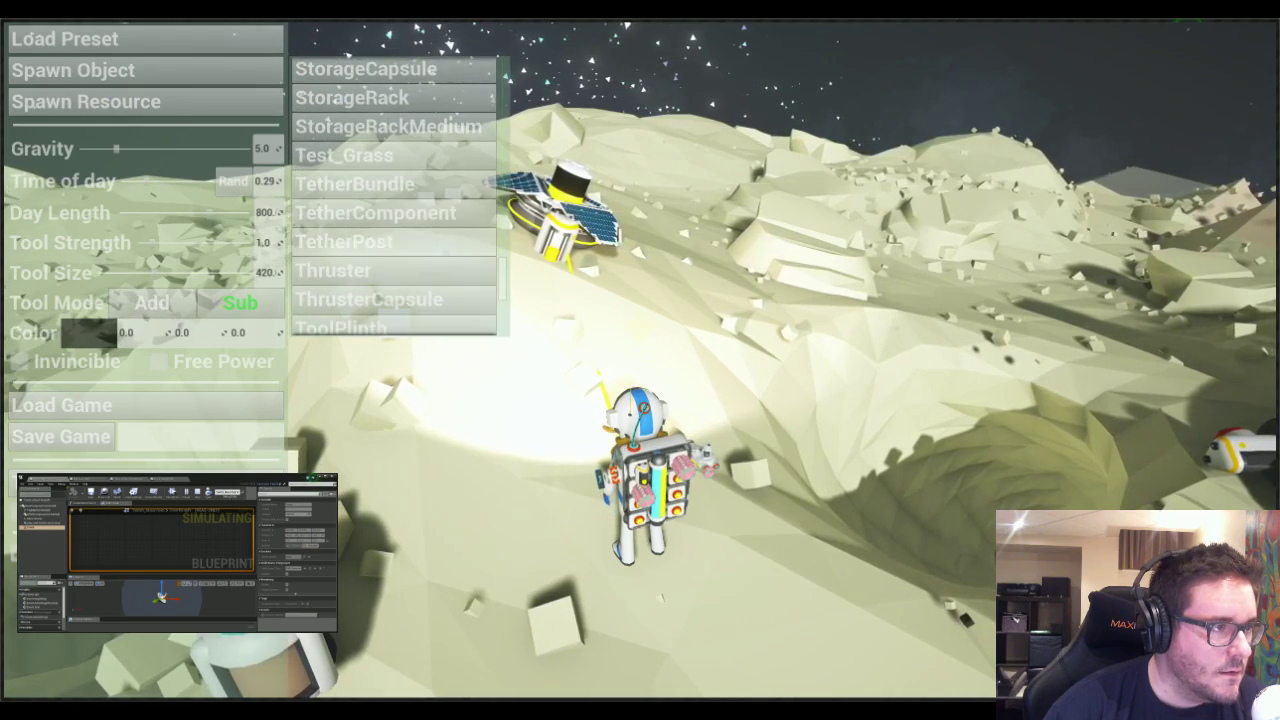
click(385, 185)
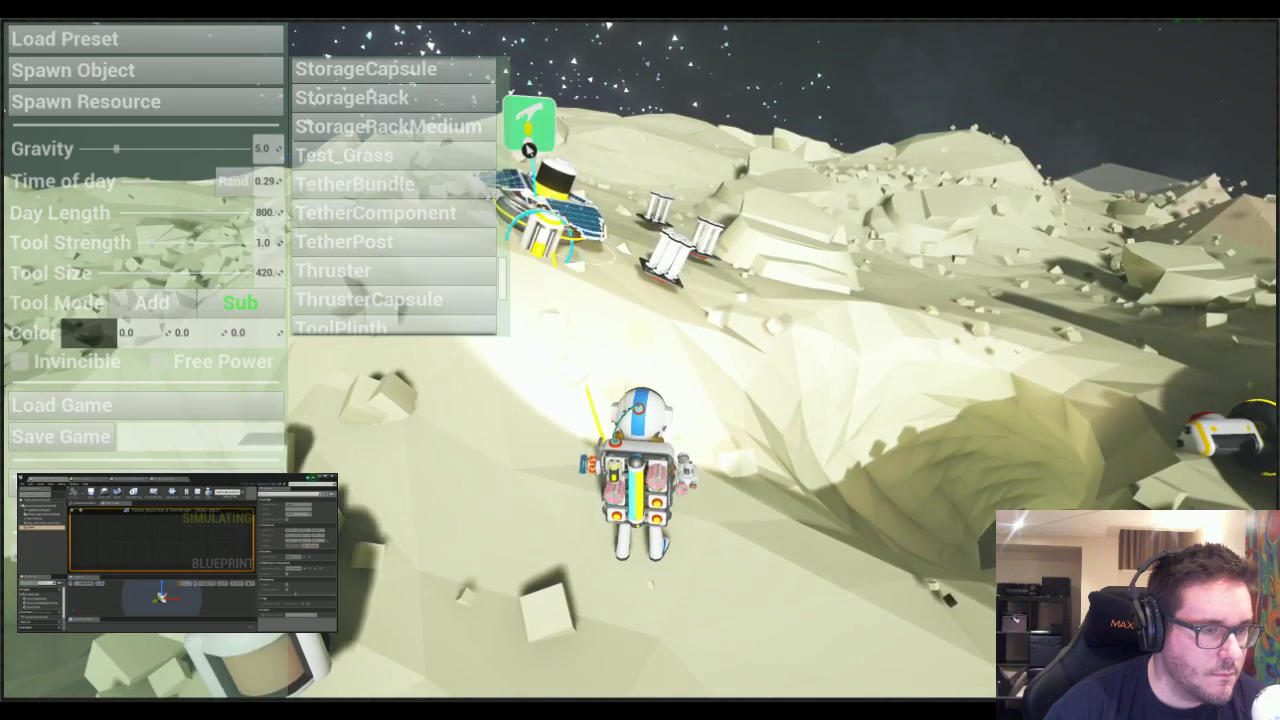
key(grave)
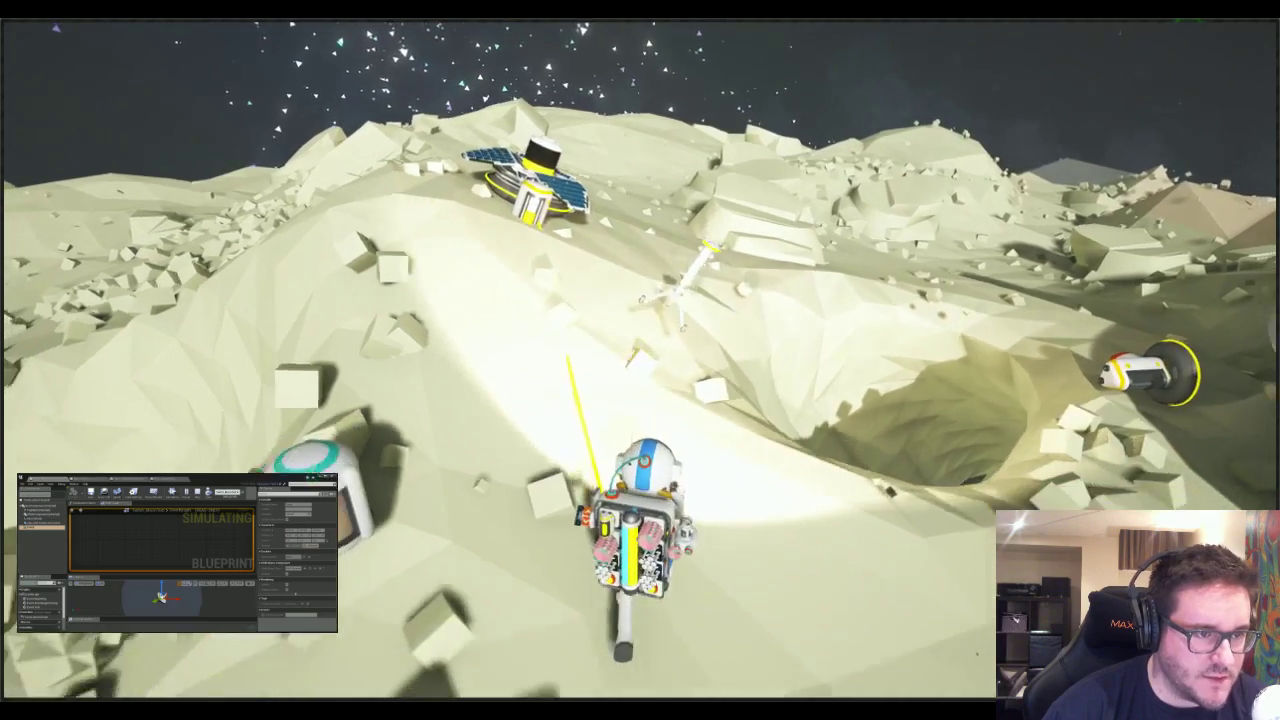
- Run a line of tethers from the surface base down through the dug tunnel onto the cave floor
right_drag(655, 348, 753, 440)
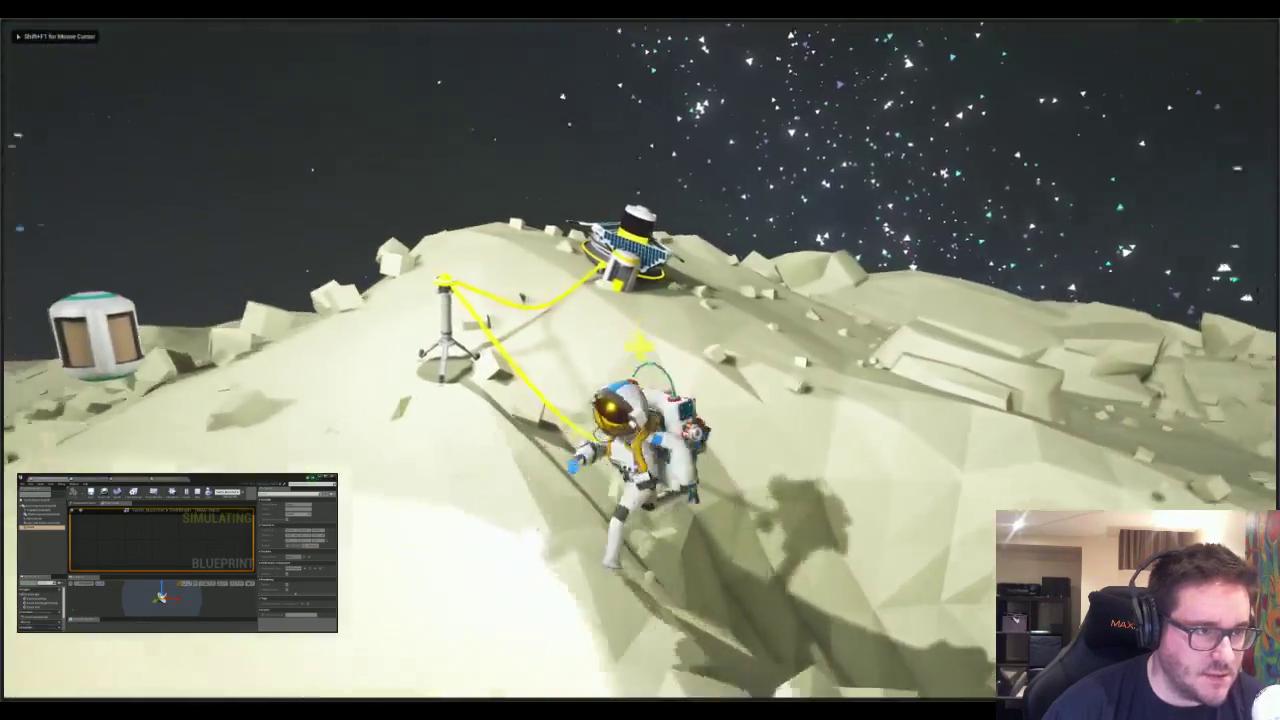
key(w)
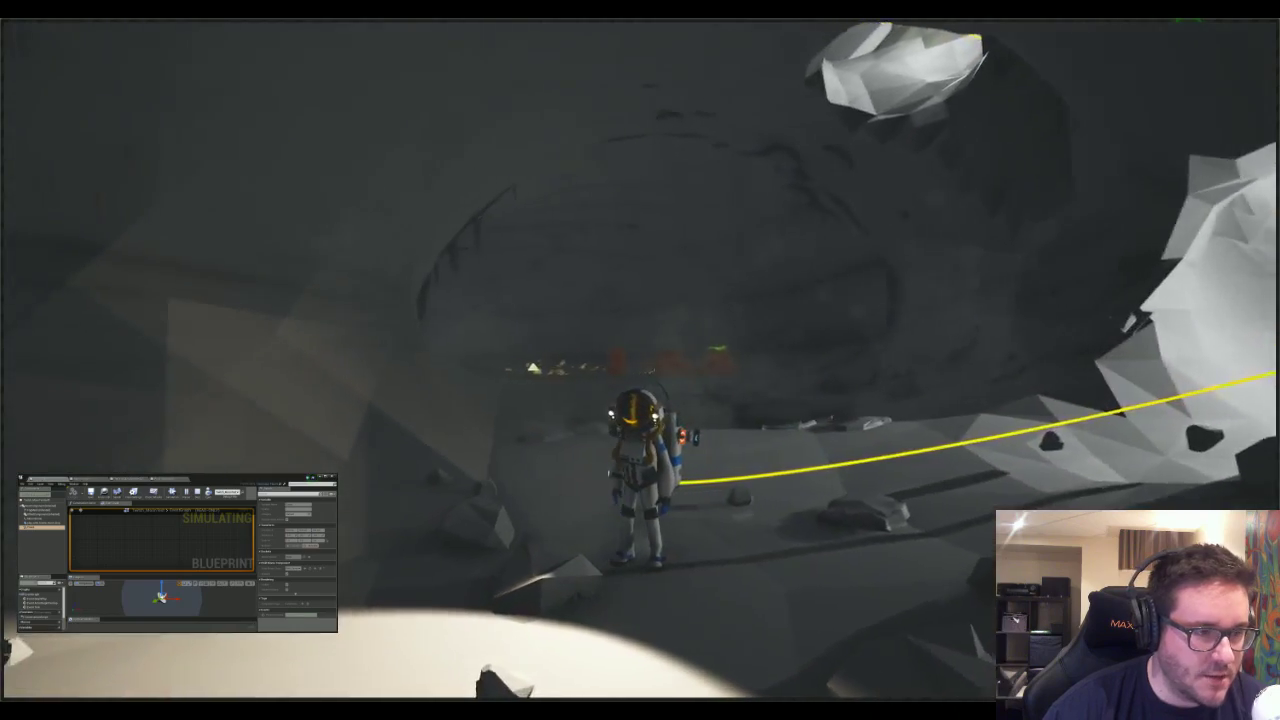
right_drag(440, 290, 740, 300)
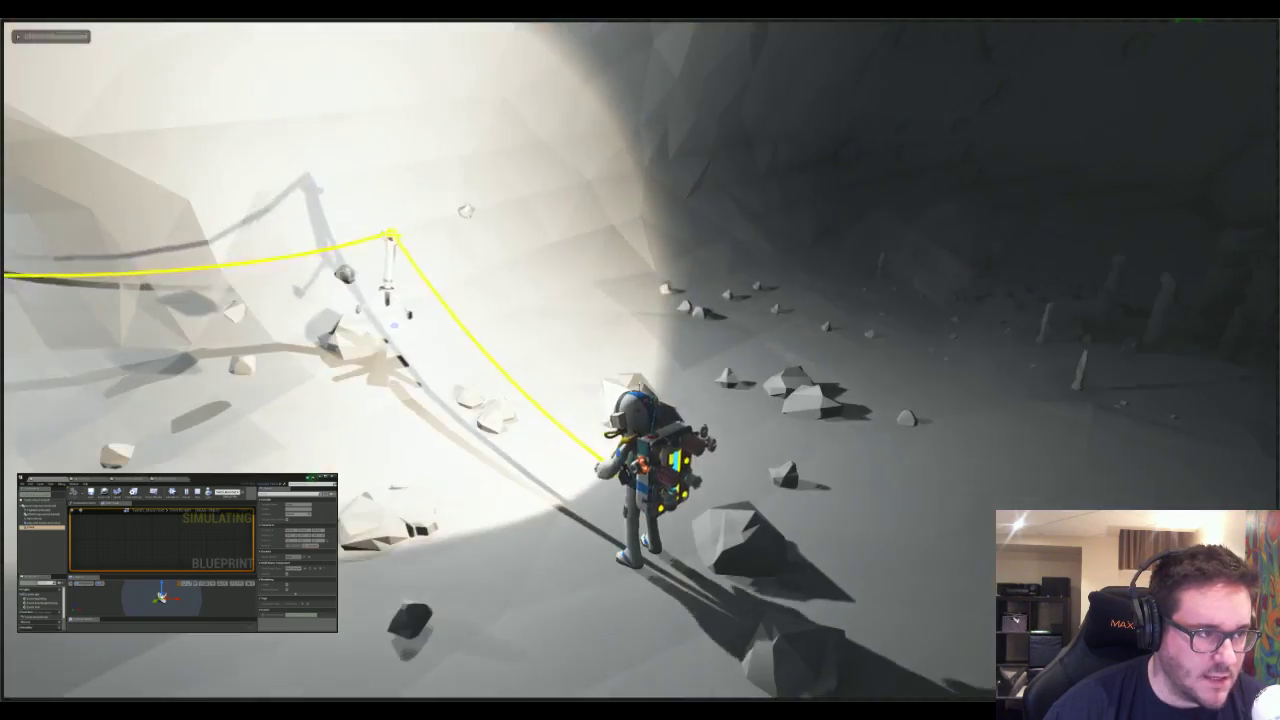
right_drag(466, 209, 403, 303)
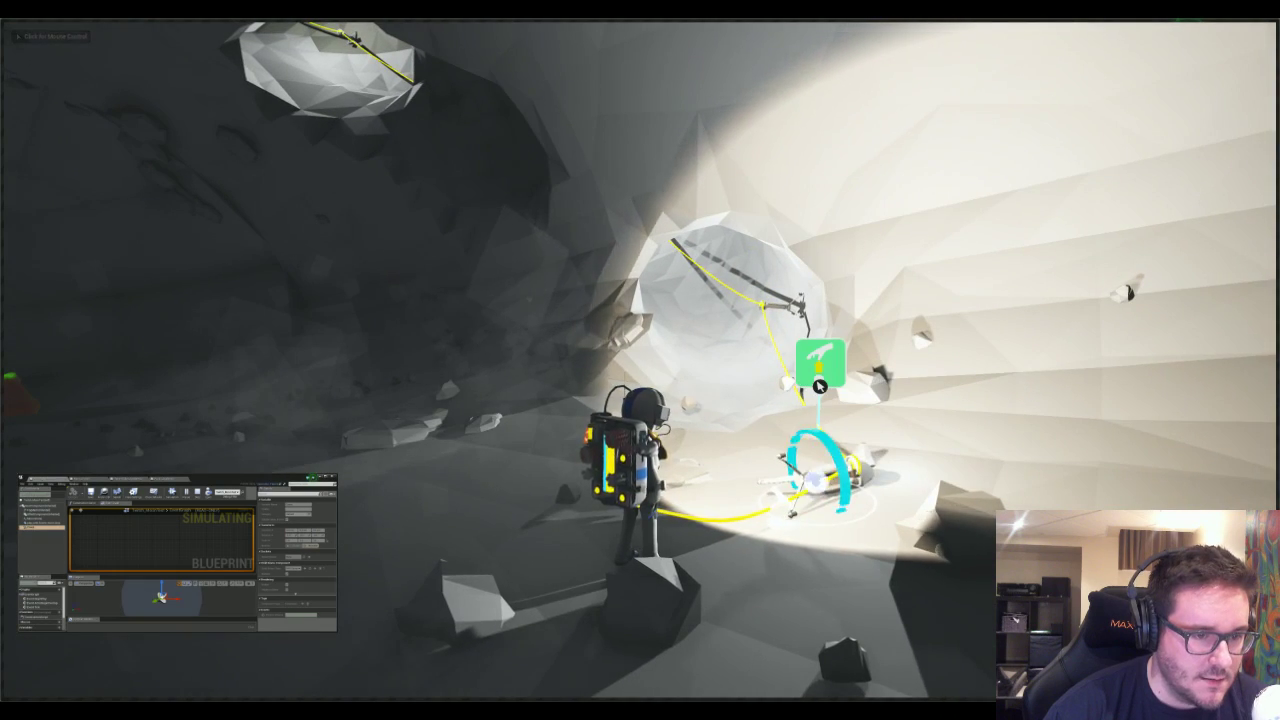
click(818, 385)
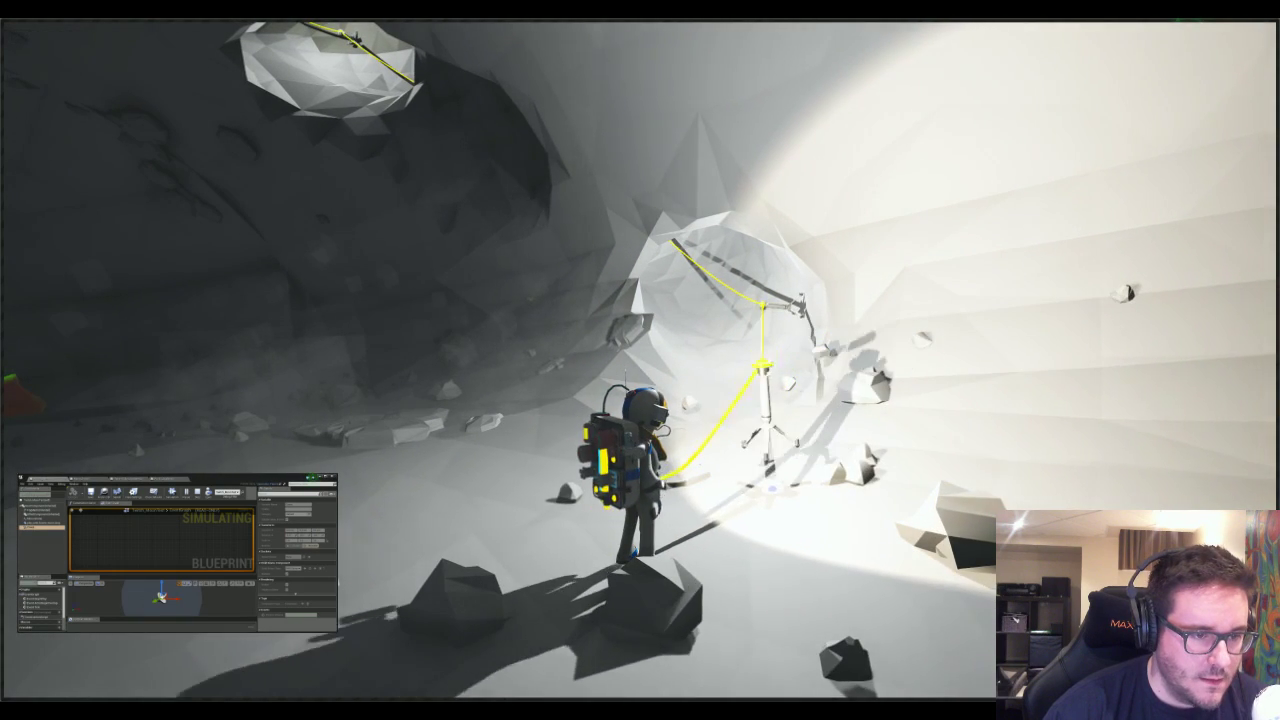
- Extend the tether line from the tunnel exit across the cave floor and look around the surrounding cave
right_drag(680, 344, 295, 370)
key(w)
key(t)
key(w)
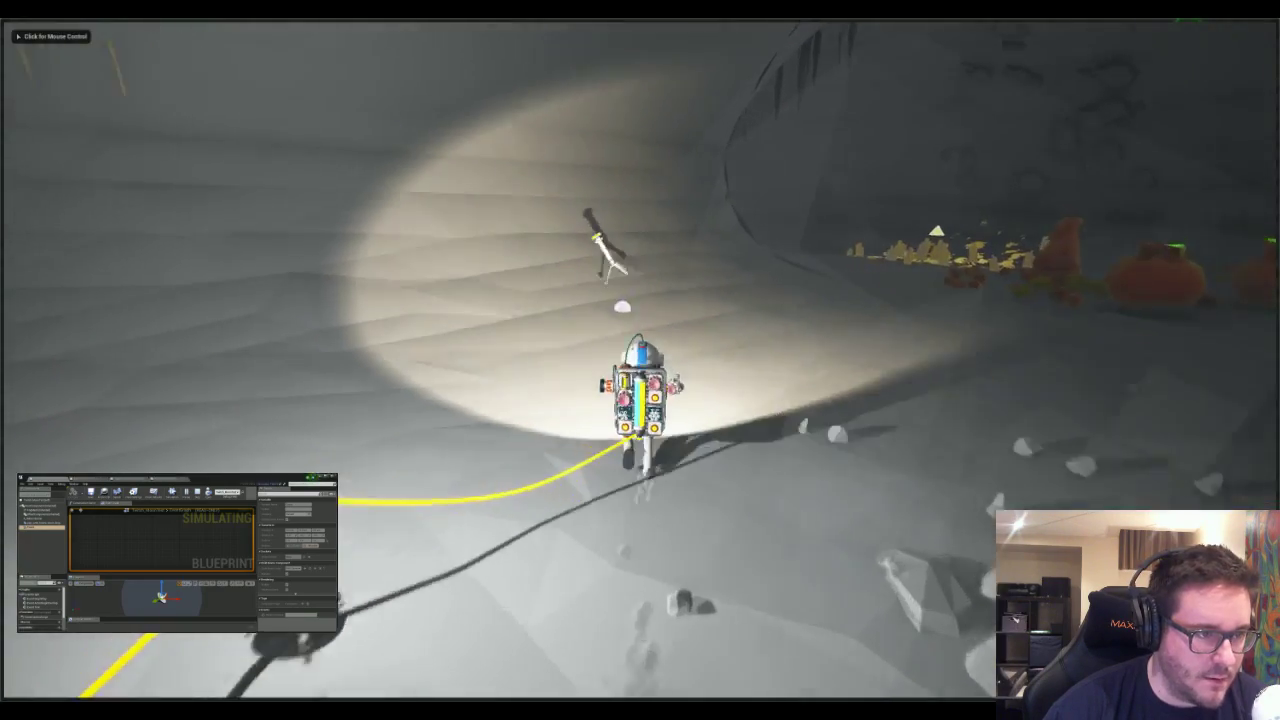
key(s)
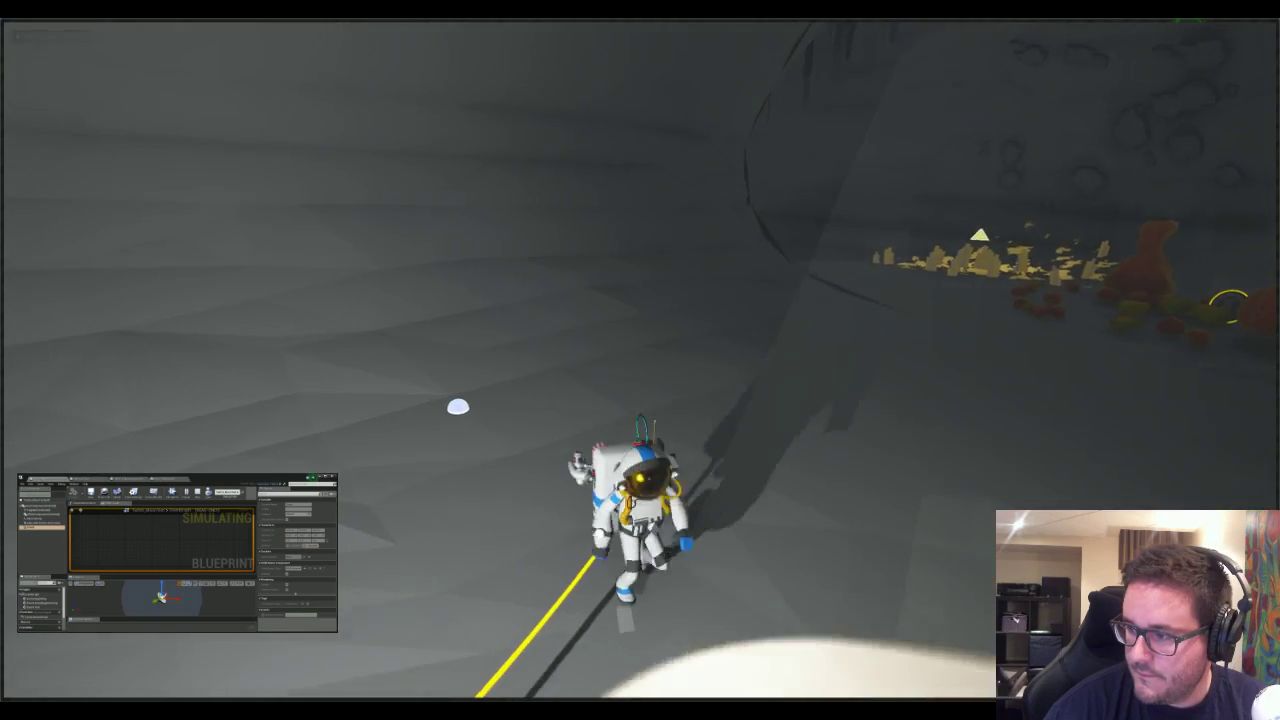
right_drag(454, 406, 430, 400)
key(s)
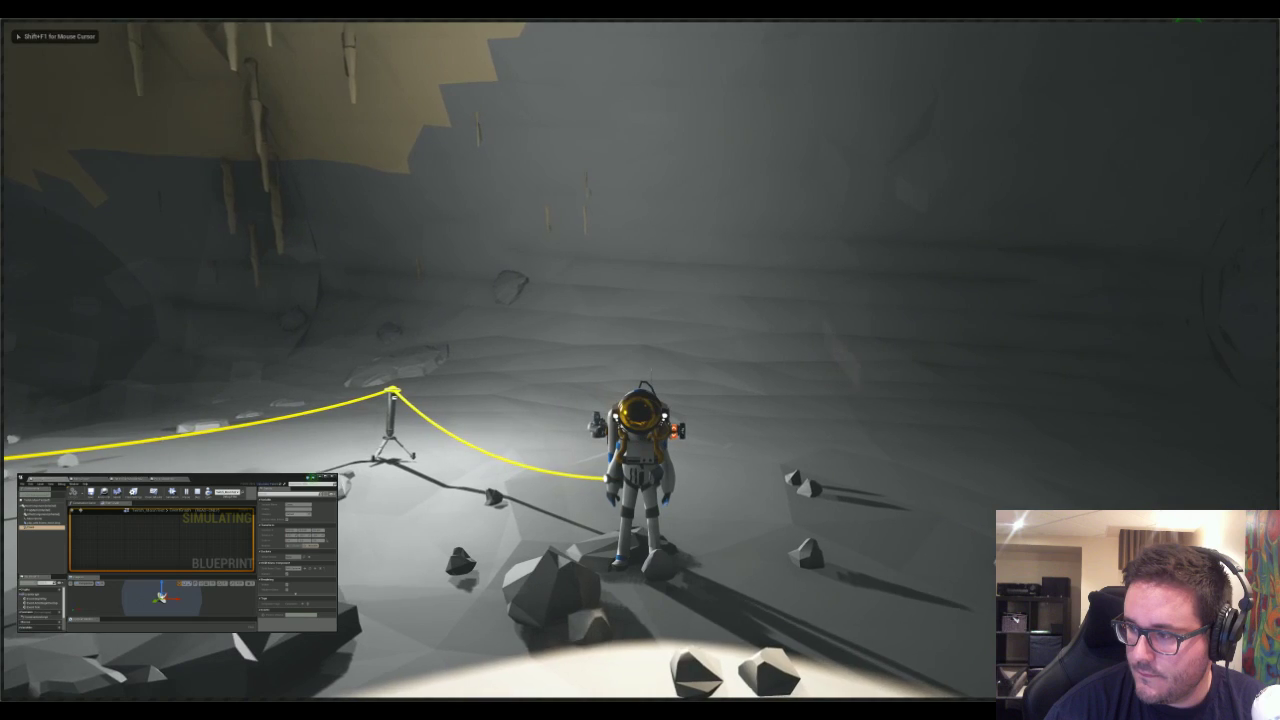
key(shift+F1)
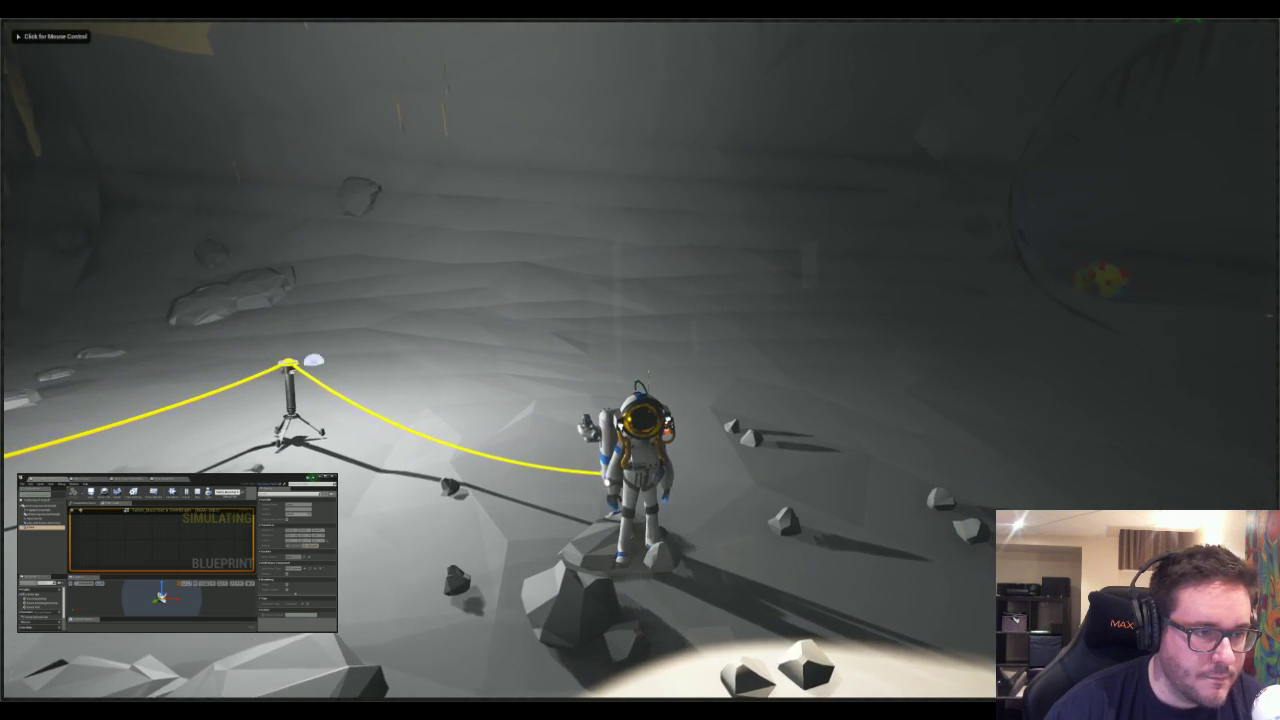
- Continue placing tethers along the cave wall past the yellow resource deposit toward the yellow spotted plant
key(w)
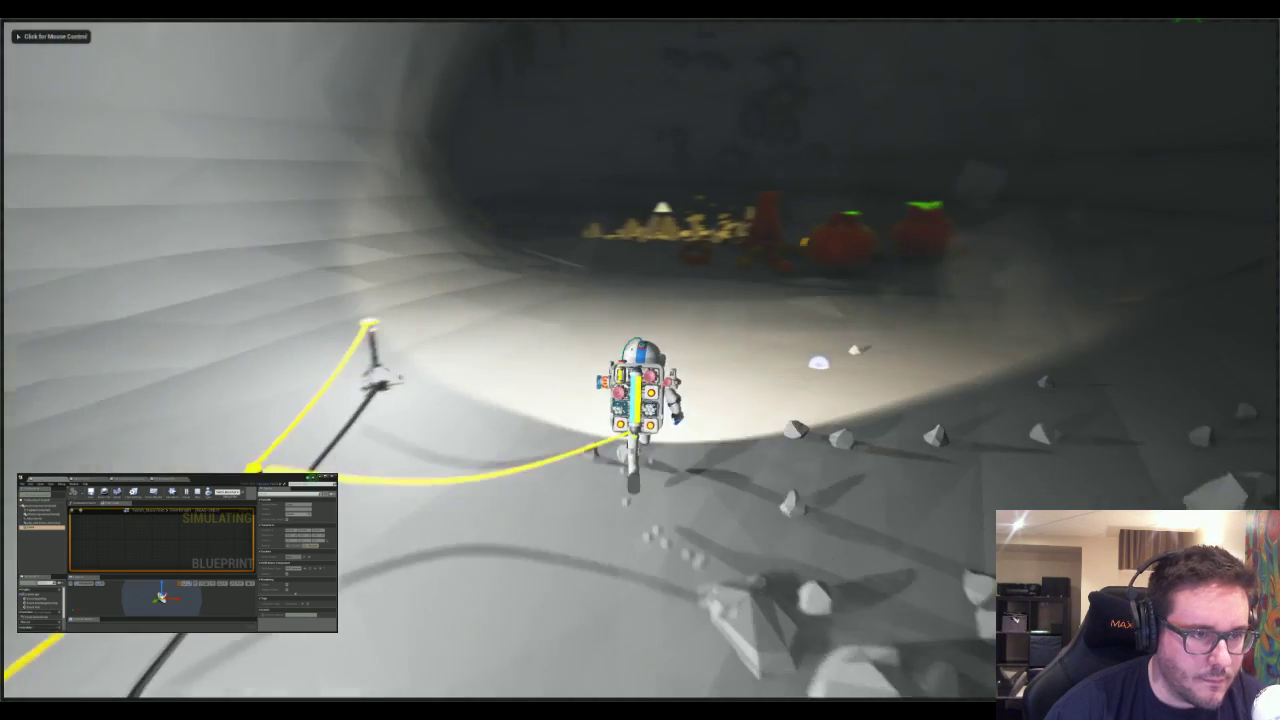
key(t)
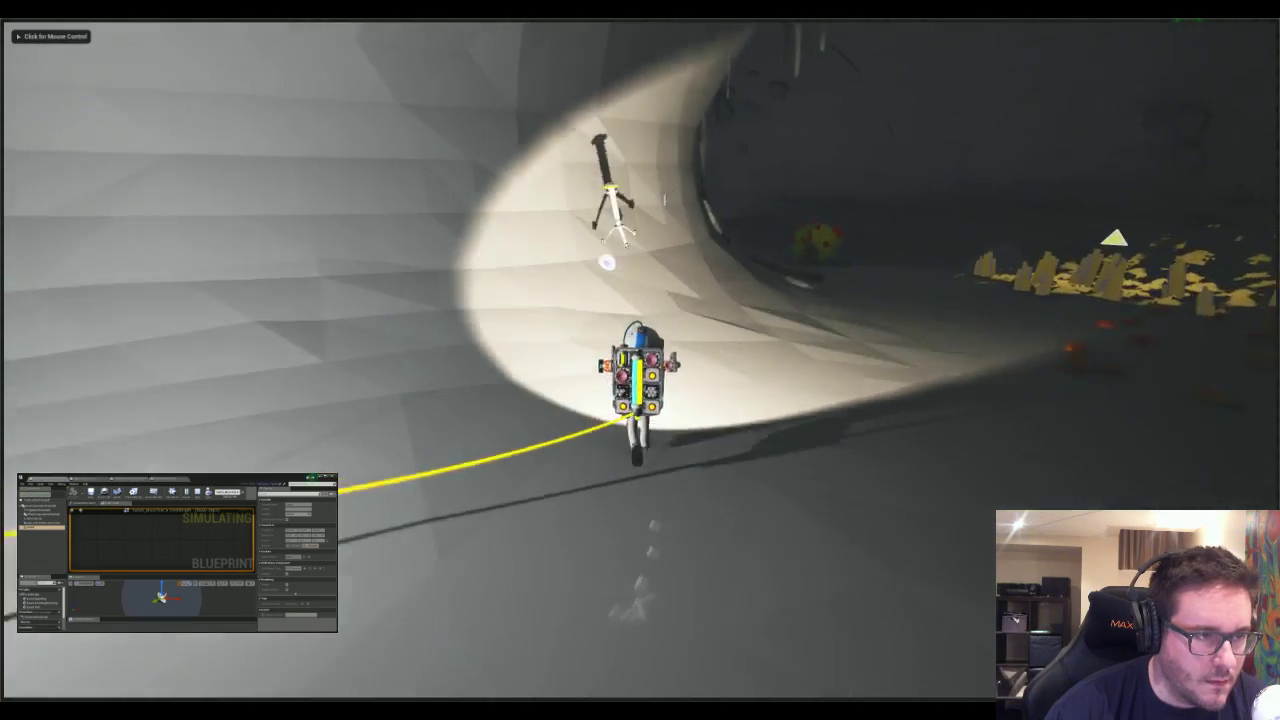
click(606, 263)
key(w)
key(w)
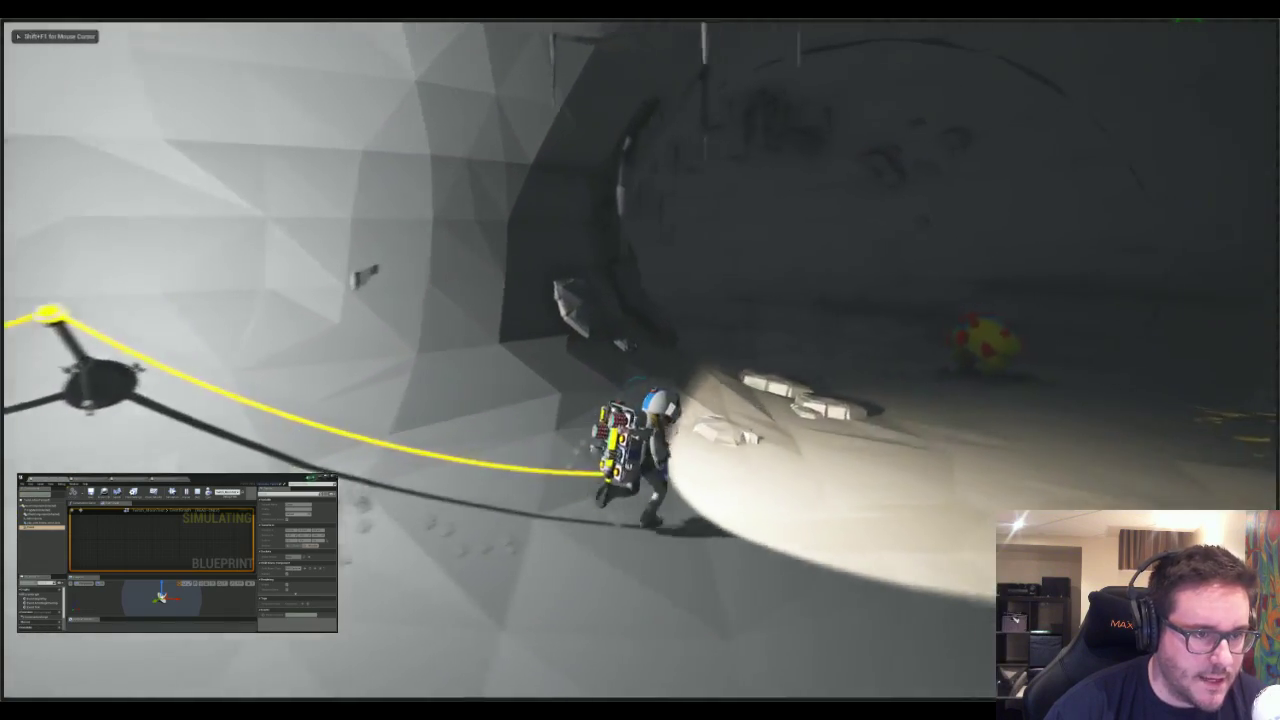
key(t)
key(w)
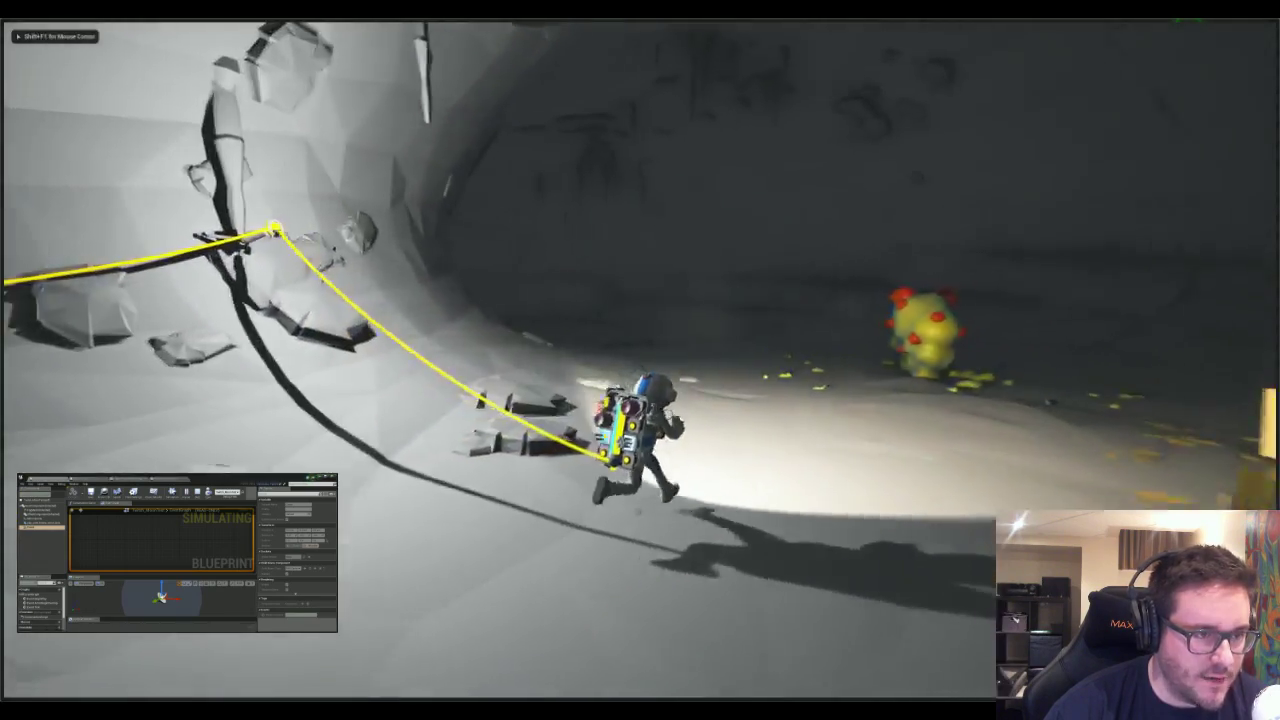
- Place more tethers around the bend in the cave wall toward the next chamber
key(t)
key(shift+F1)
key(w)
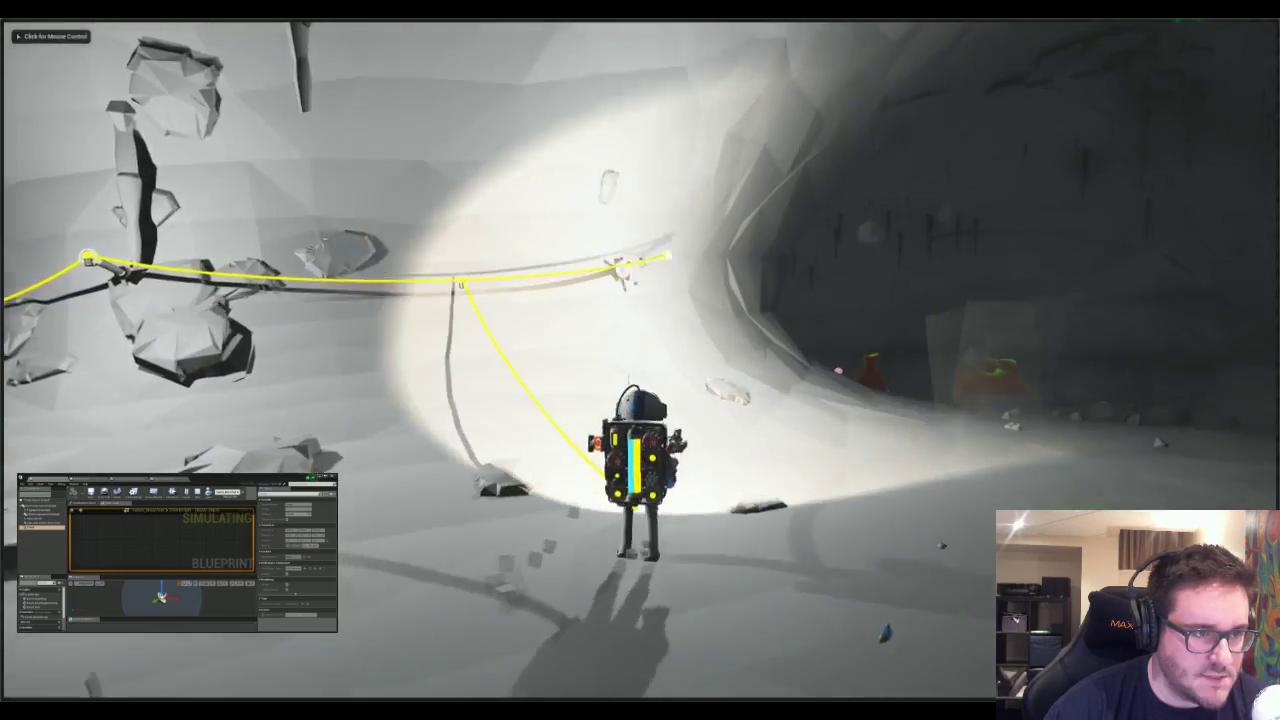
key(w)
key(shift+F1)
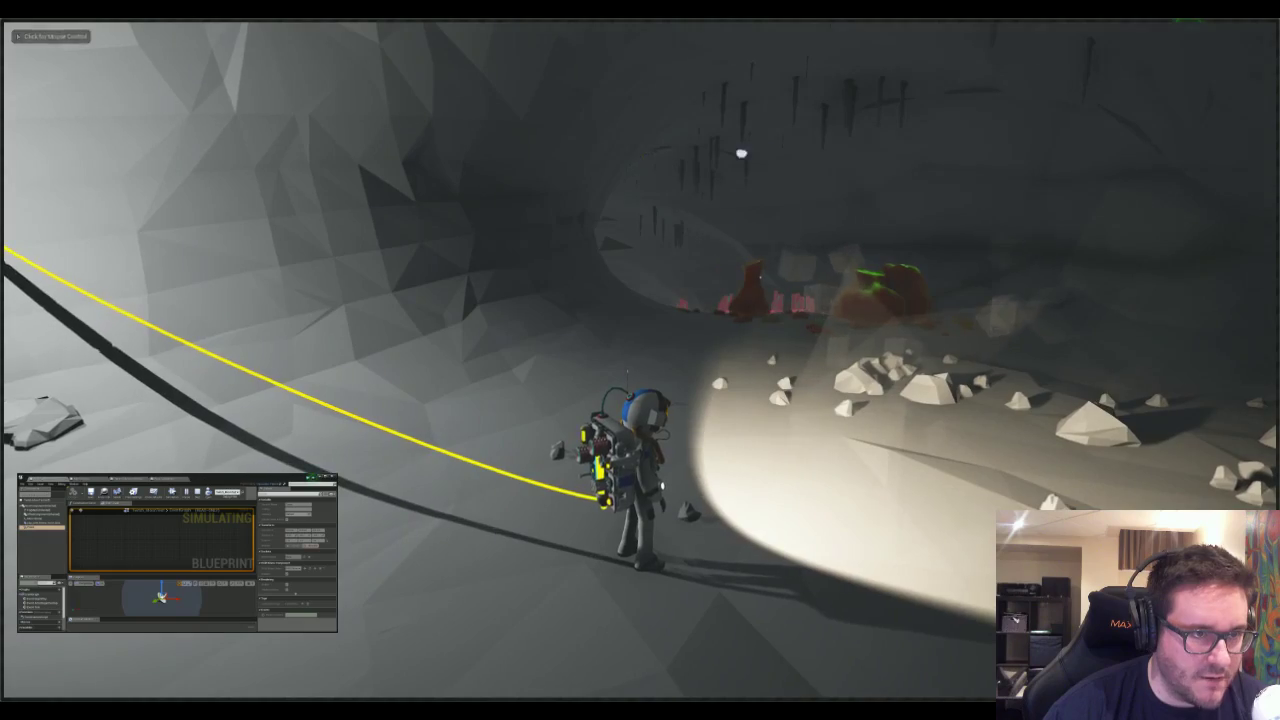
- Carry the tether line past the scattered rocks and orange gas-emitting plants to the pink crystal deposit
key(w)
key(t)
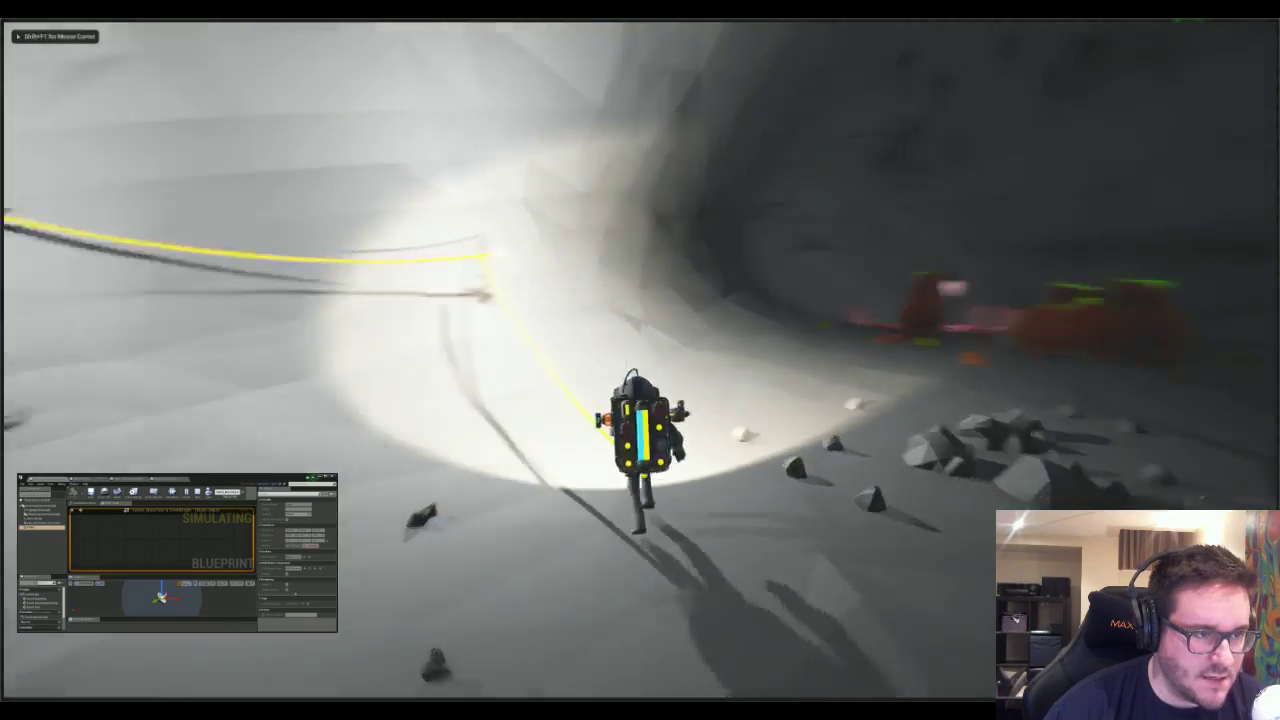
key(w)
key(t)
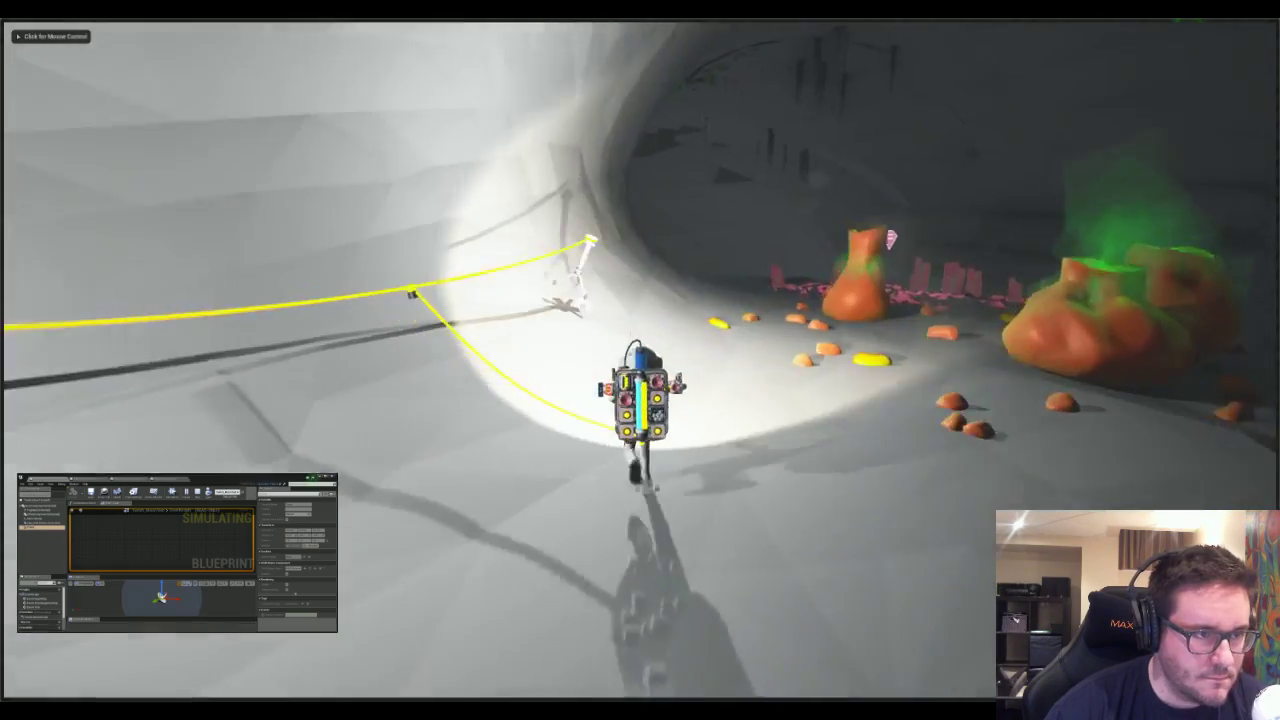
key(w)
key(t)
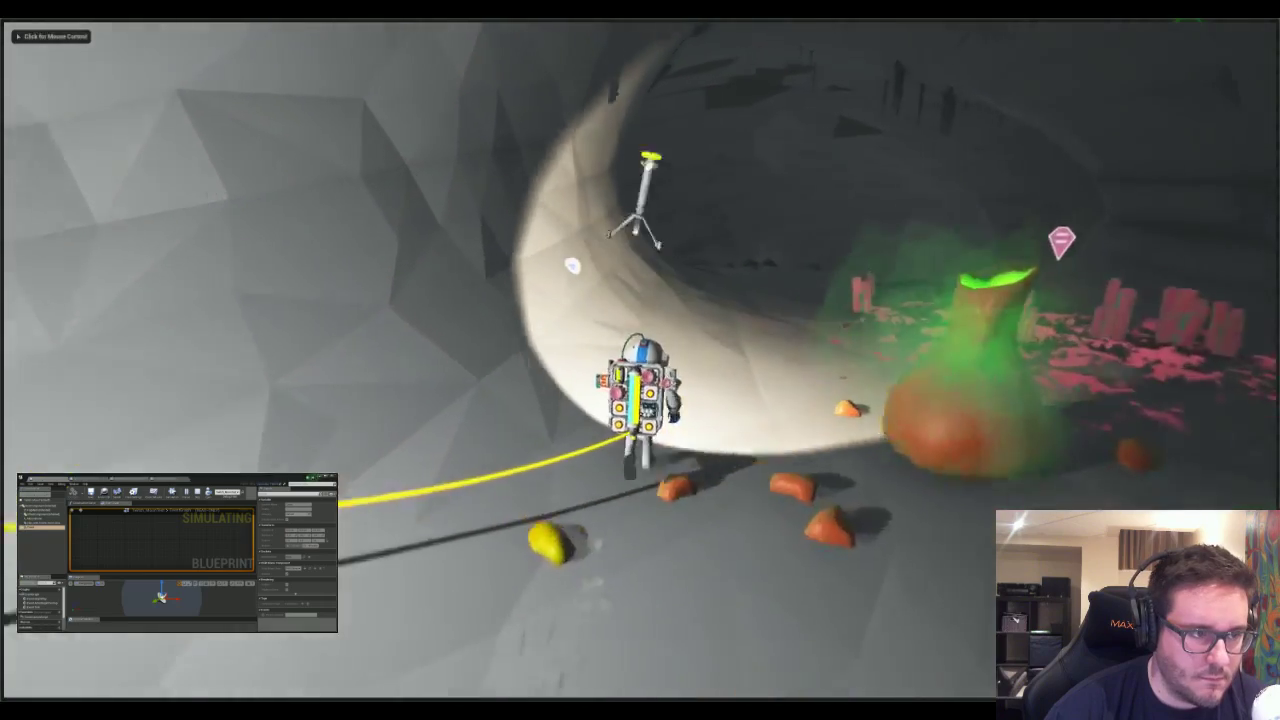
- Move beyond the pink crystals into the deeper cave chamber and add another tether along its wall
key(w)
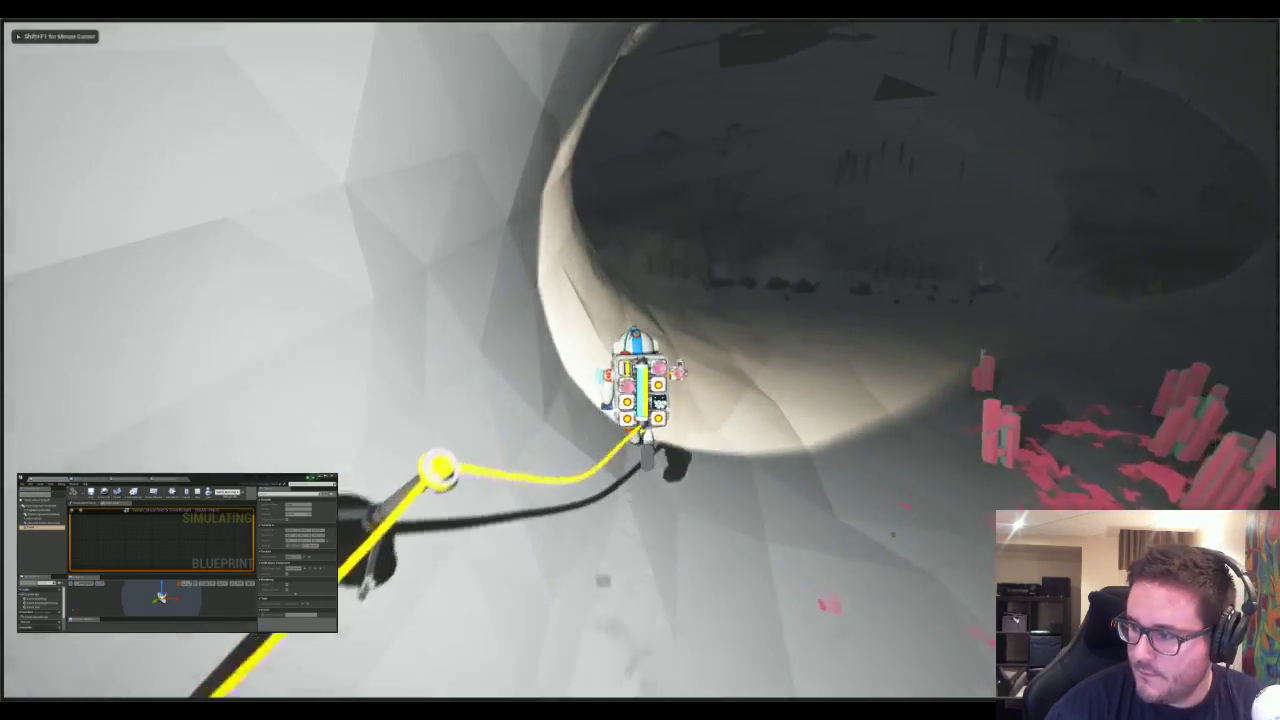
key(w)
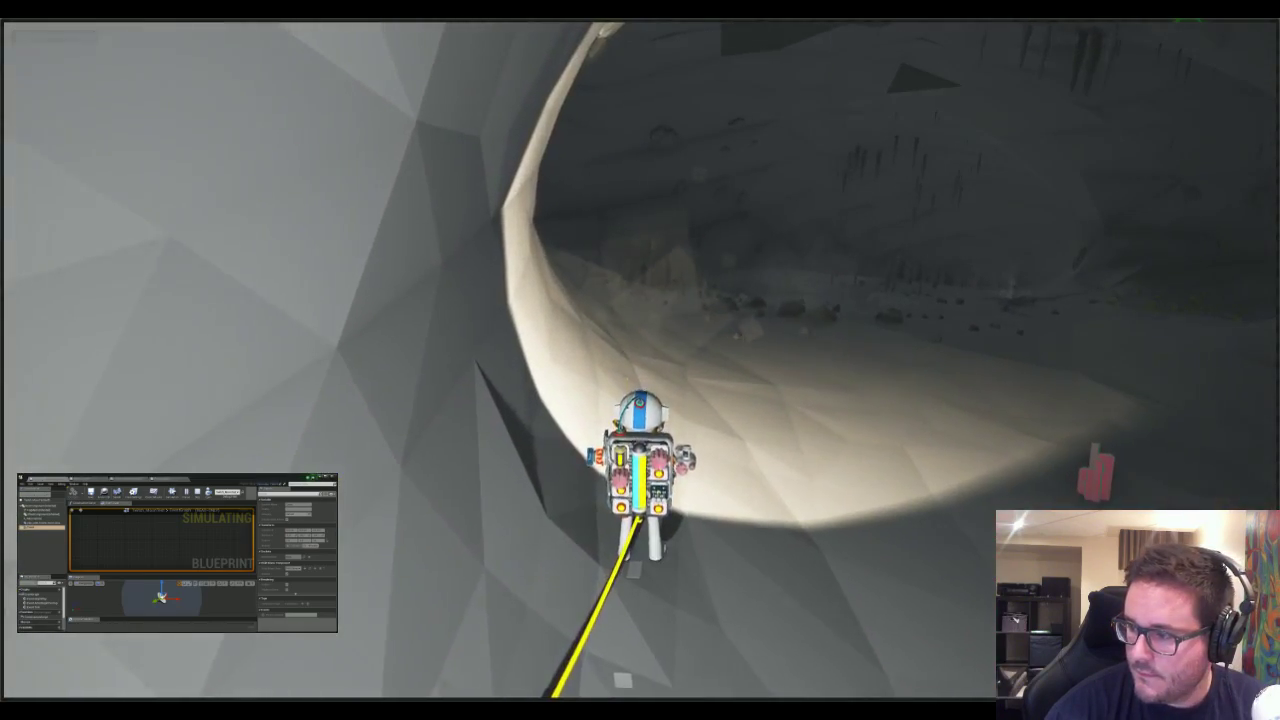
key(w)
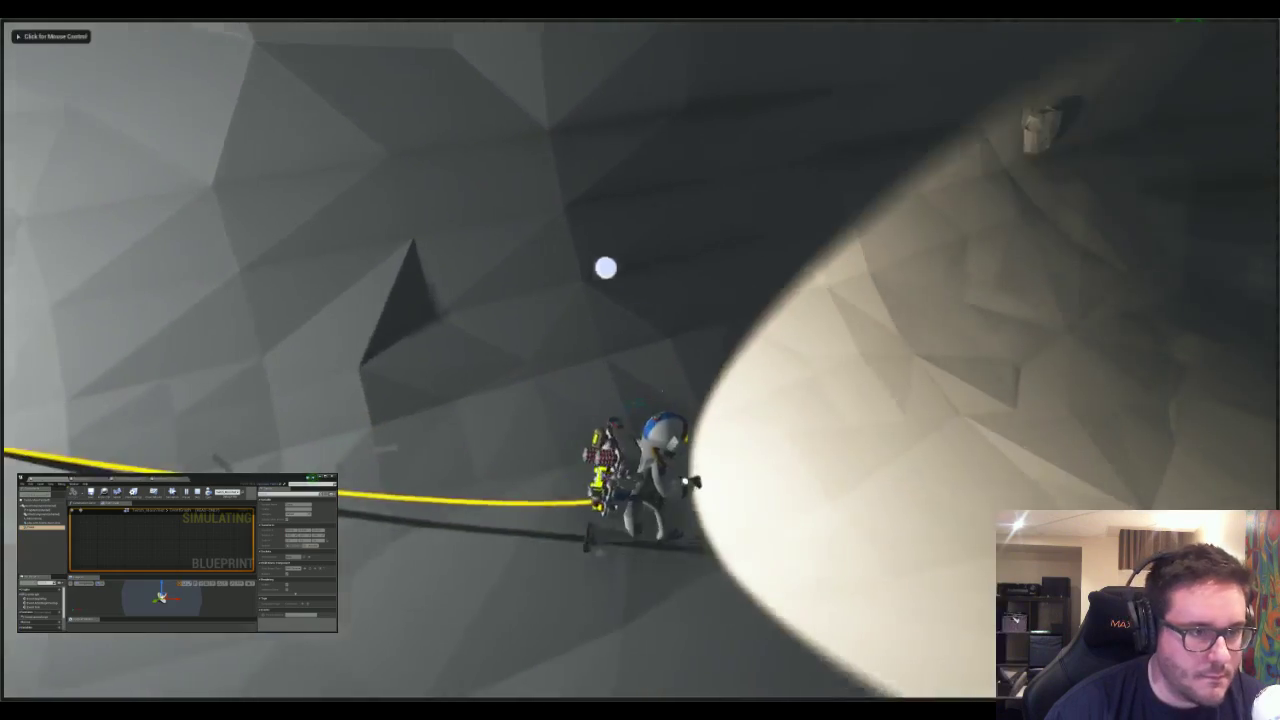
key(t)
key(w)
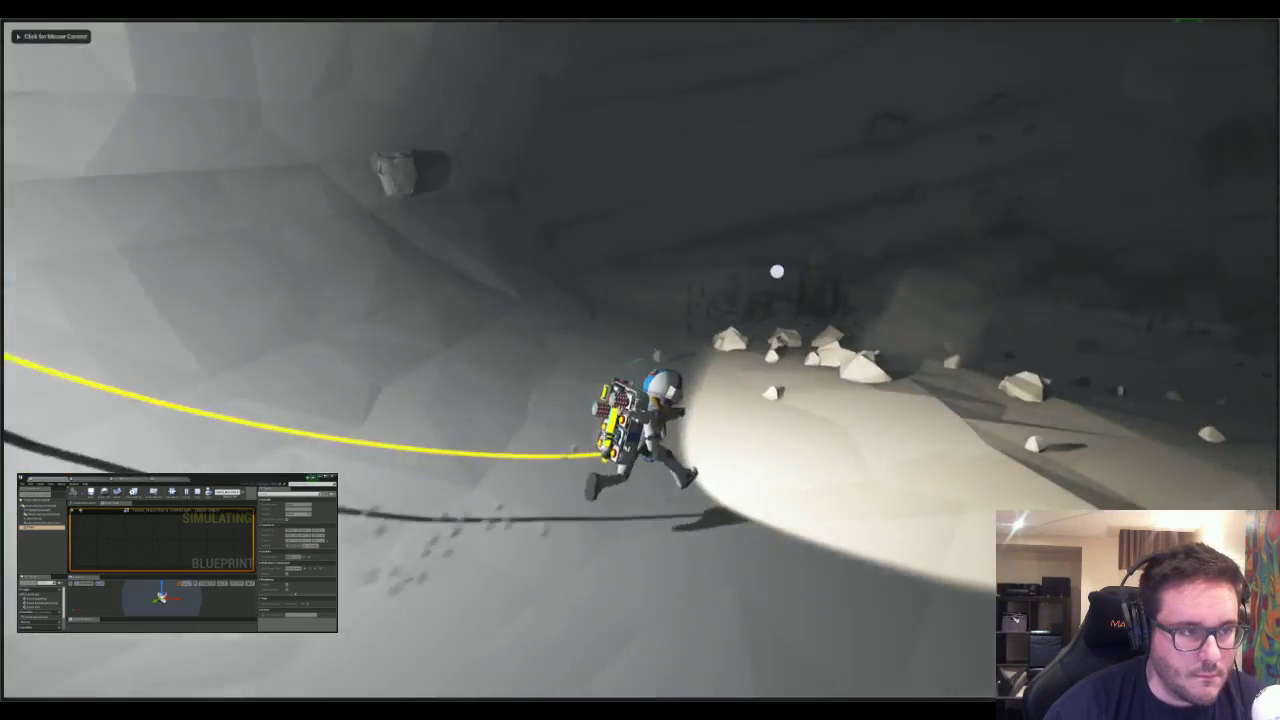
- Place a tether, cross the dark chamber to the pink resource pit, and add another tether near its rim
key(t)
key(w)
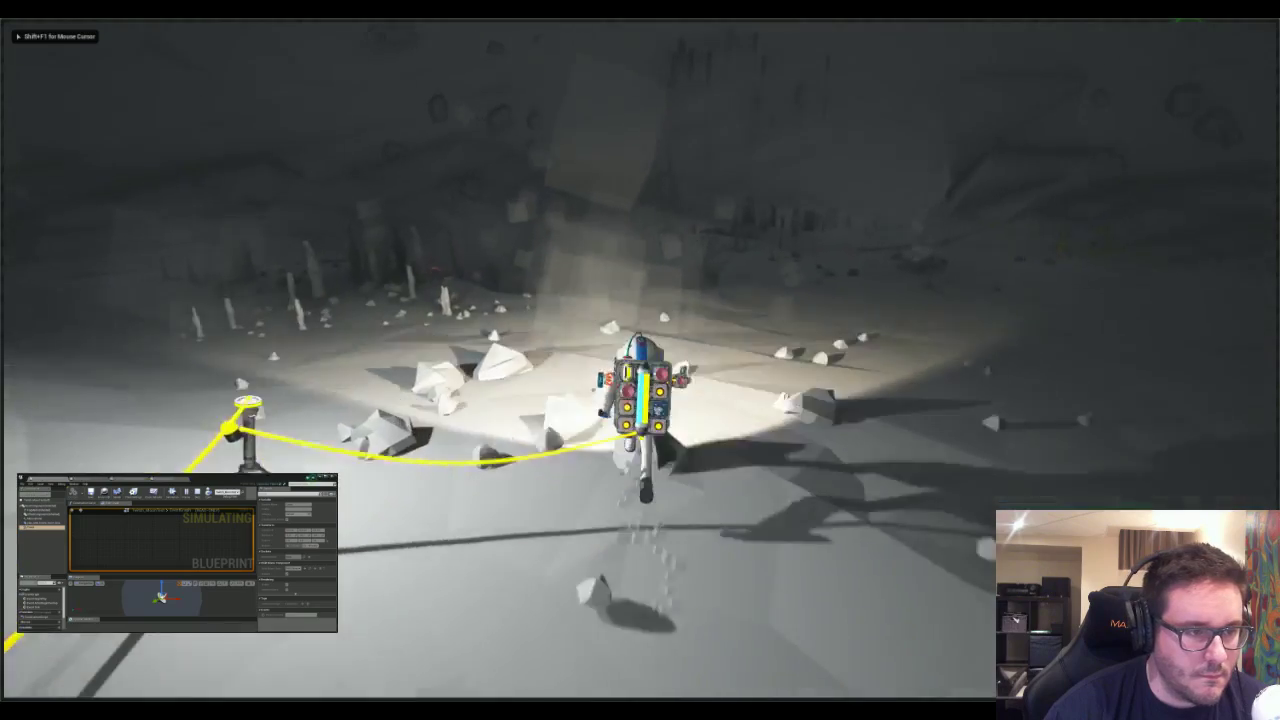
key(w)
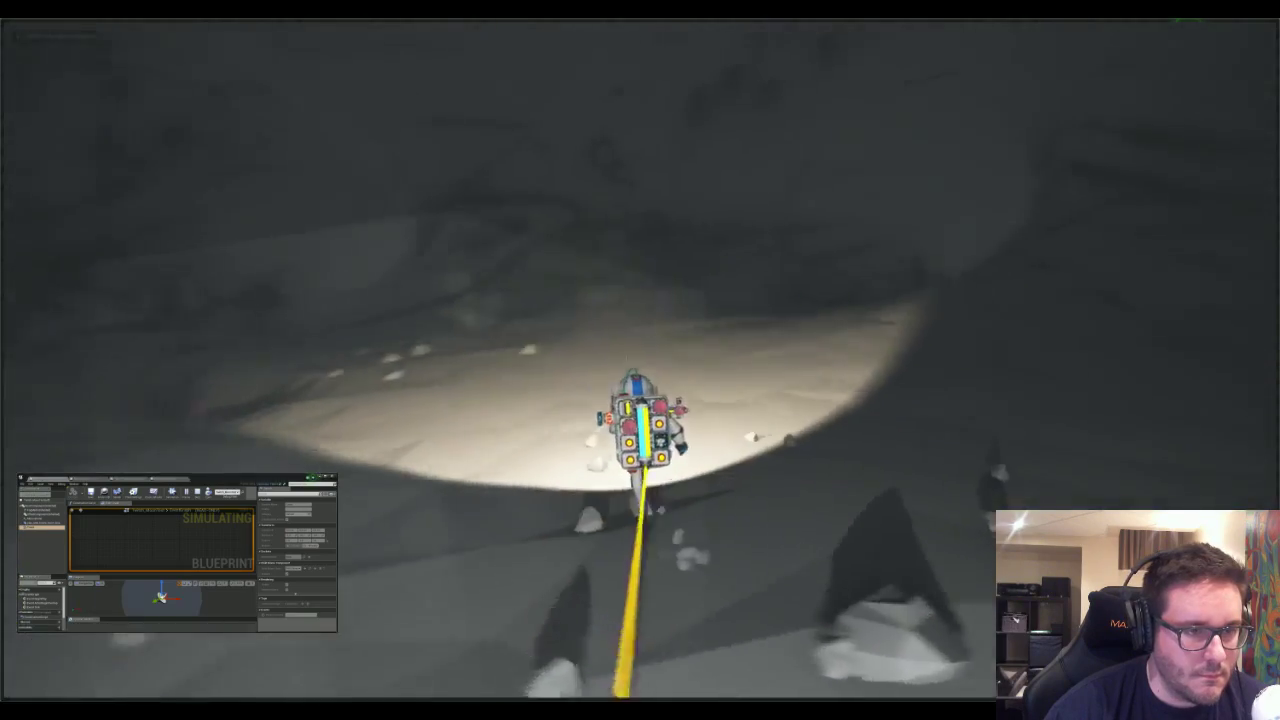
key(w)
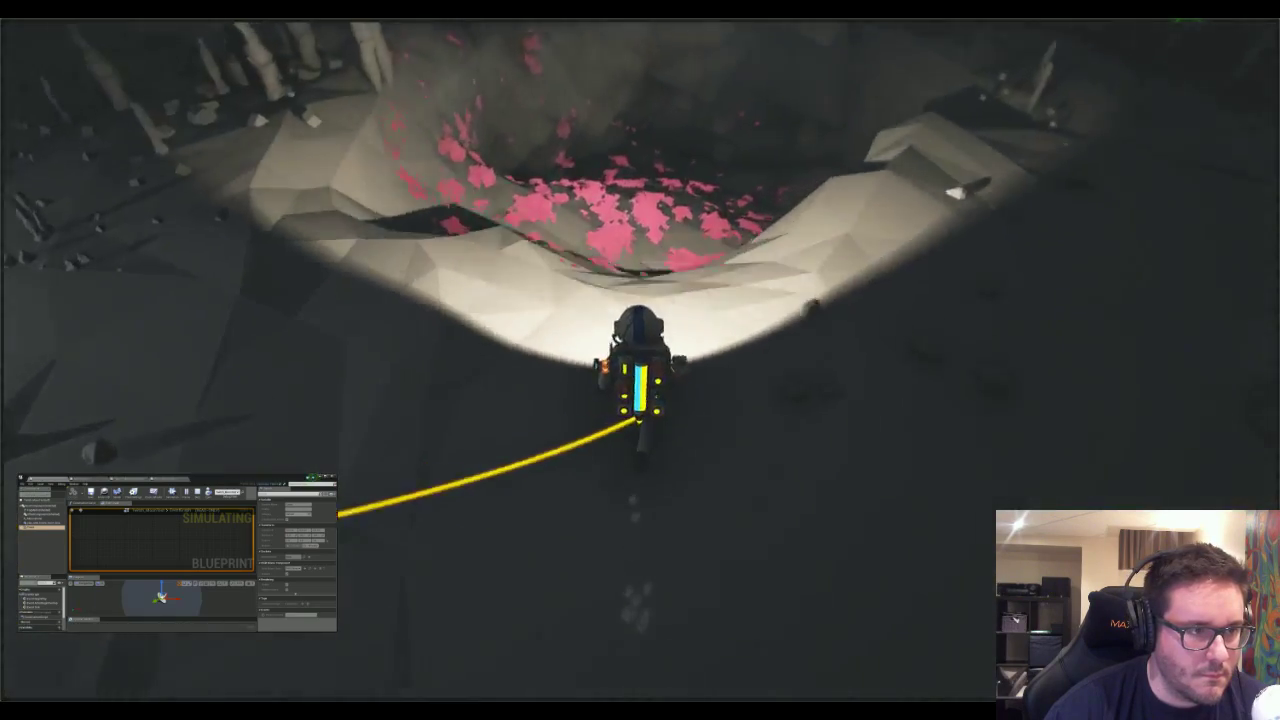
key(w)
key(t)
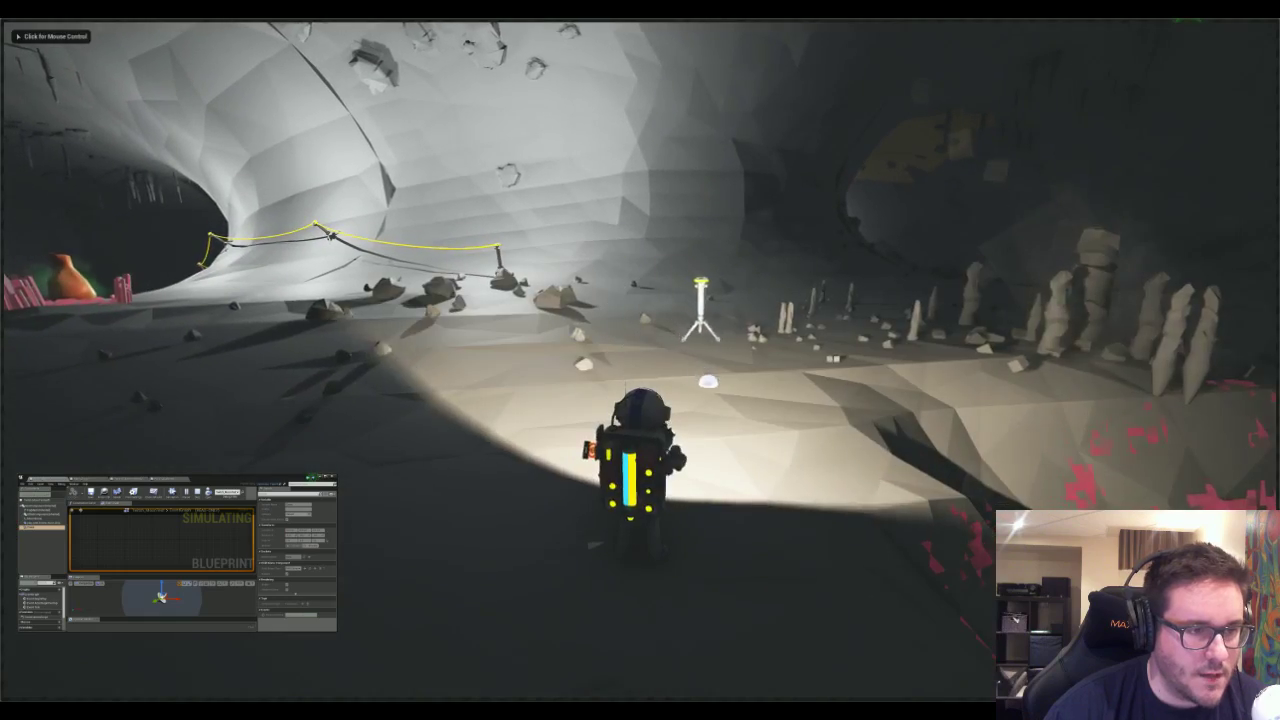
- Inspect the pit with the pink resource deposit and the surrounding chamber from its rim
click(631, 365)
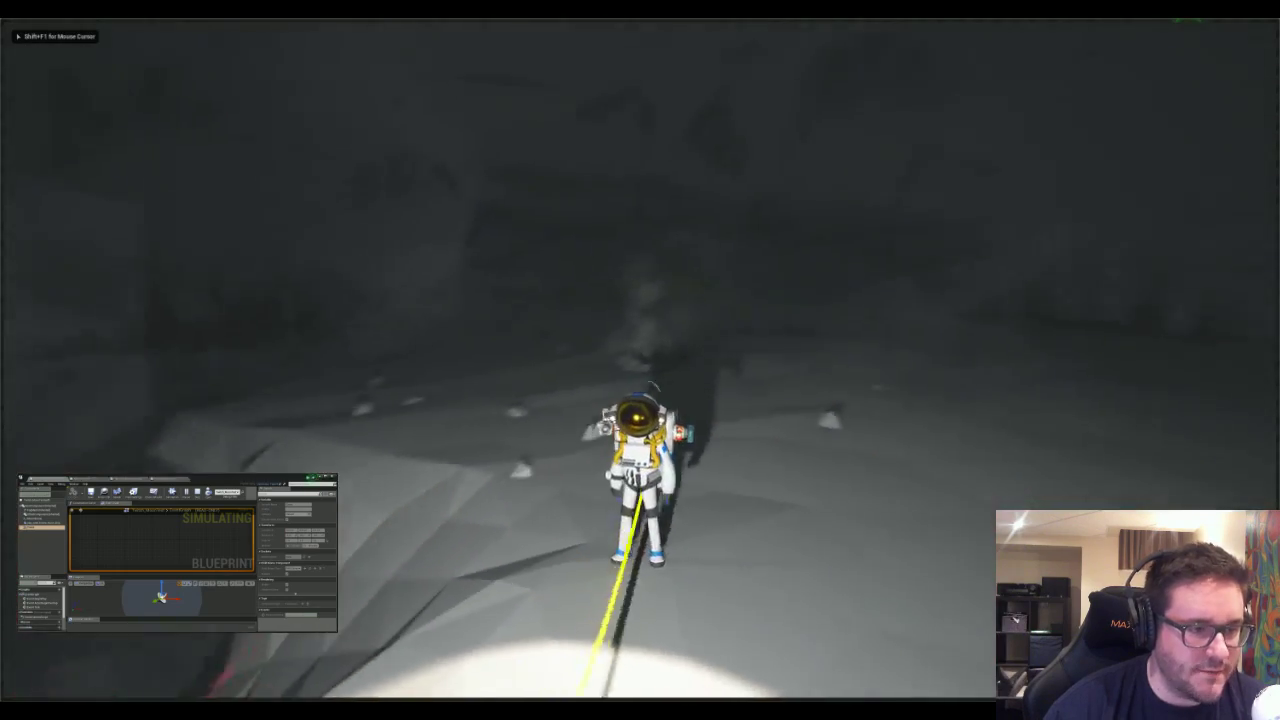
right_drag(631, 365, 651, 371)
key(w)
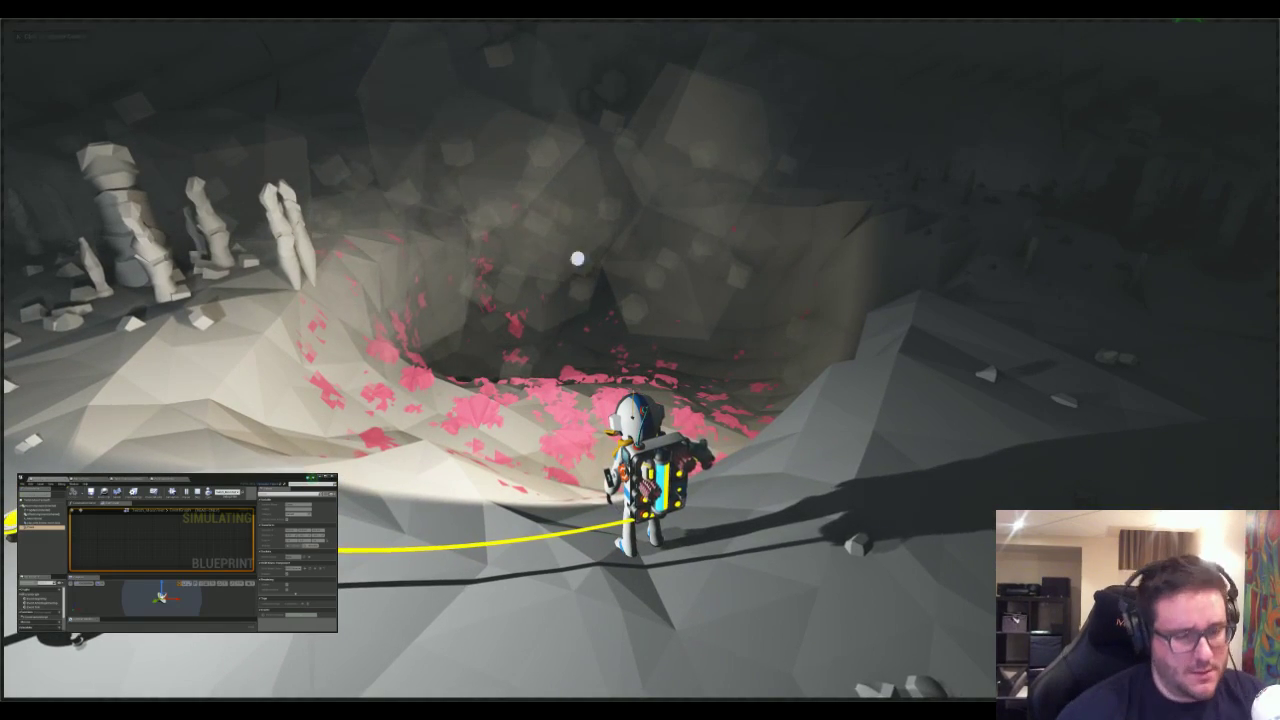
click(714, 297)
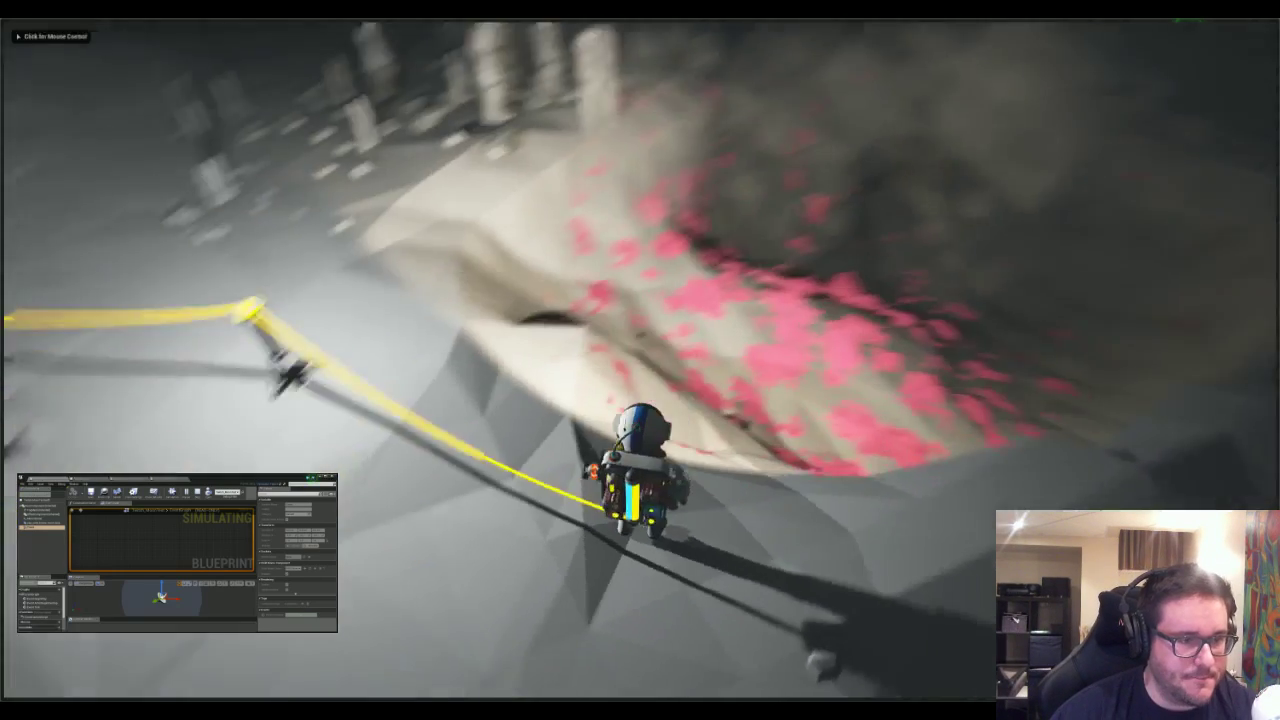
right_drag(714, 297, 643, 449)
- Drop two collected resource stacks from the backpack onto the ground beside the tether
key(q)
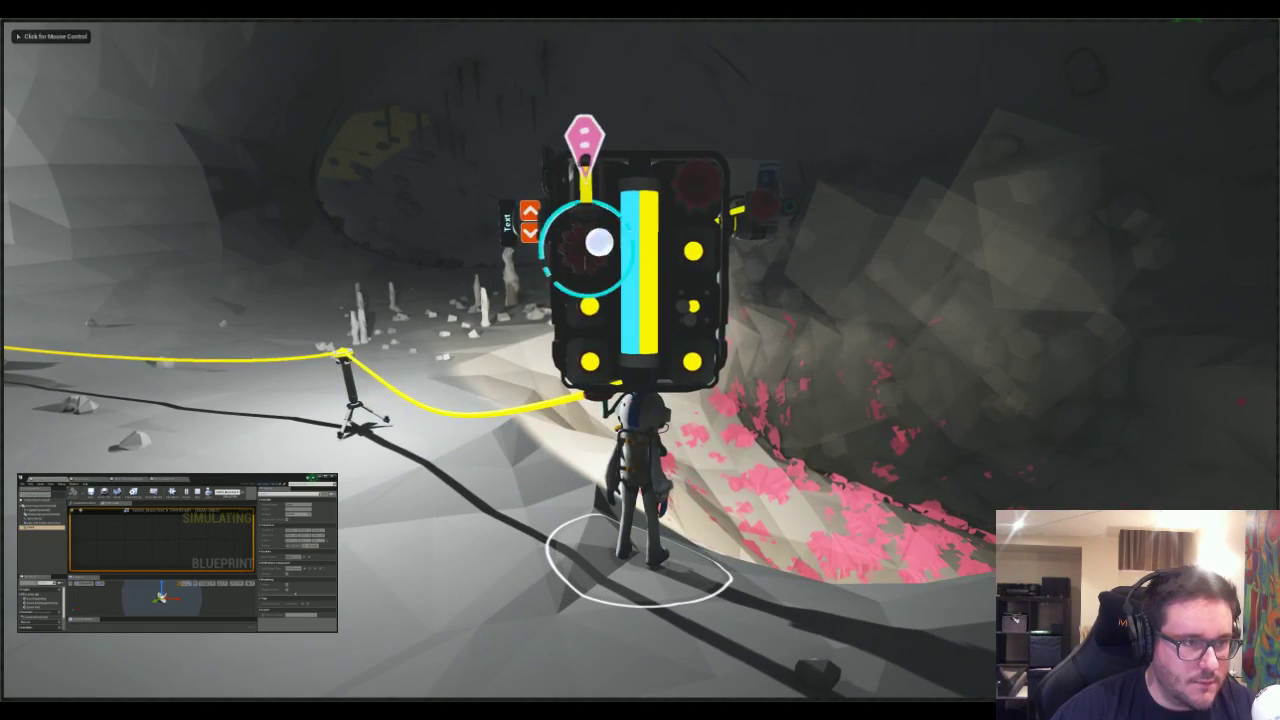
click(597, 243)
click(352, 428)
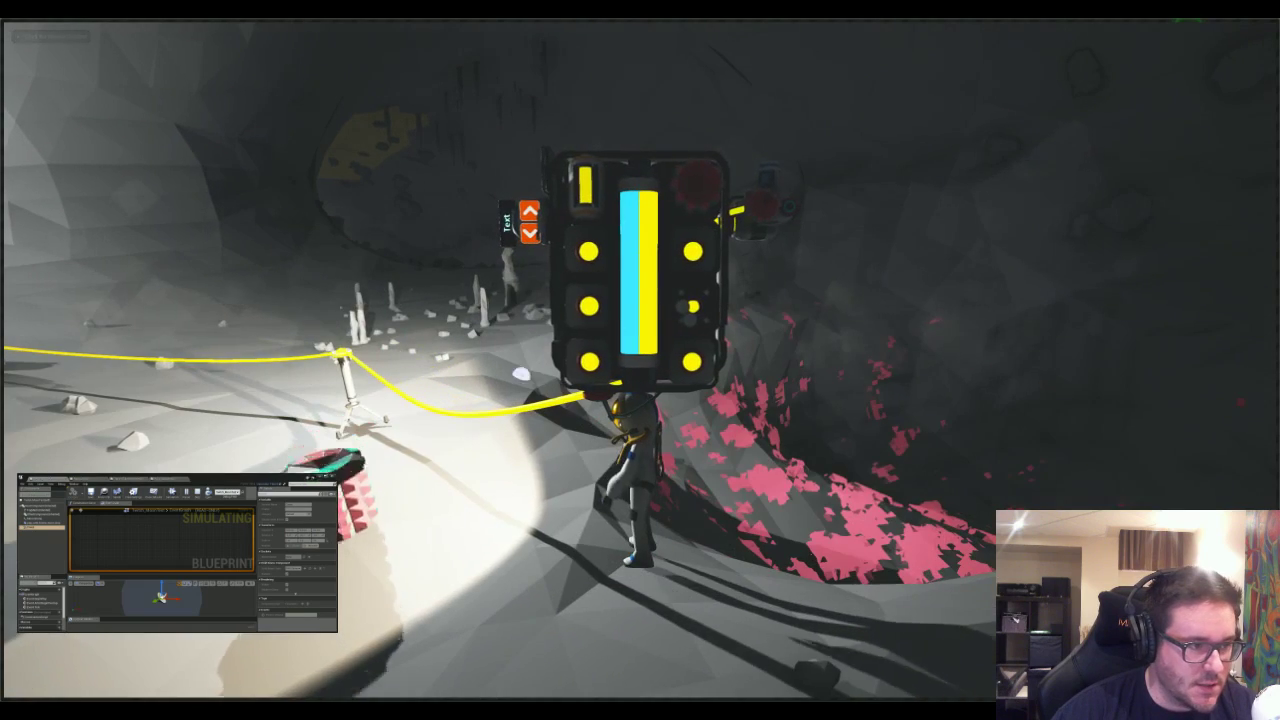
click(697, 186)
click(192, 447)
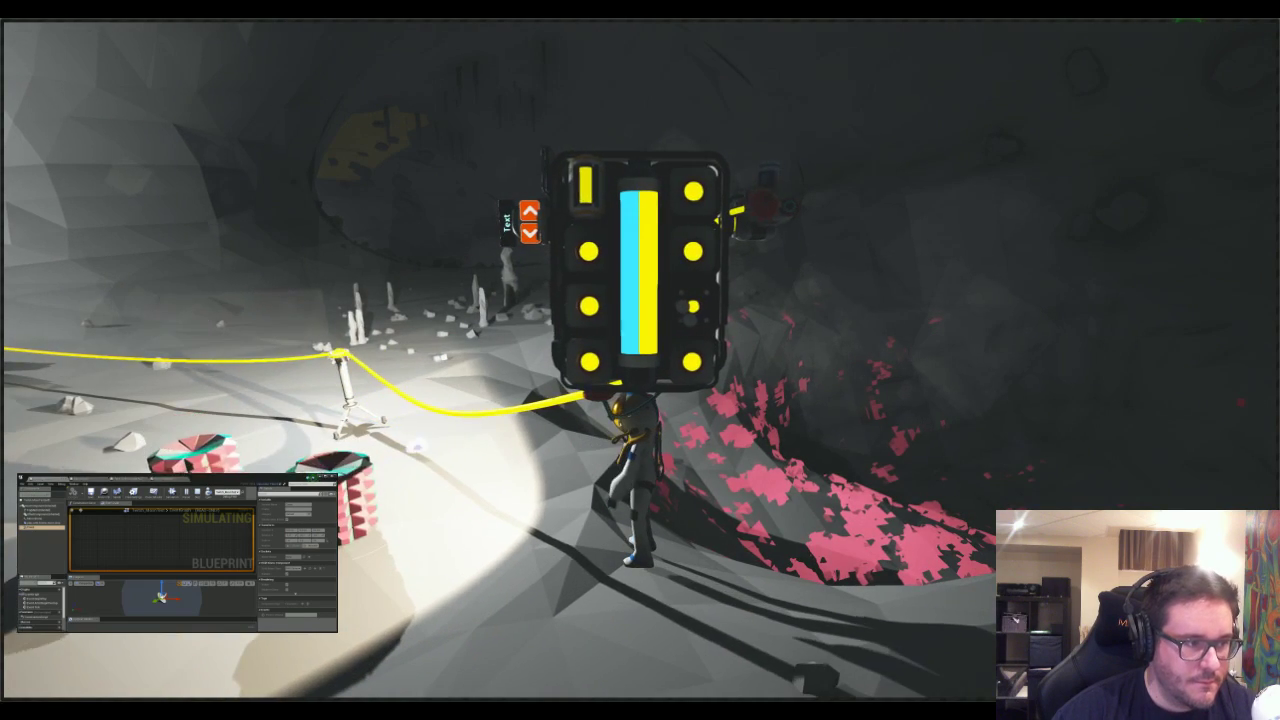
key(q)
- Try the terrain tool at the pink deposit and set Tool Strength to 0.5
right_drag(616, 284, 682, 295)
mouse_move(682, 295)
mouse_down()
mouse_move(600, 343)
mouse_move(646, 349)
mouse_move(457, 294)
mouse_move(460, 345)
mouse_move(557, 283)
mouse_up()
key(grave)
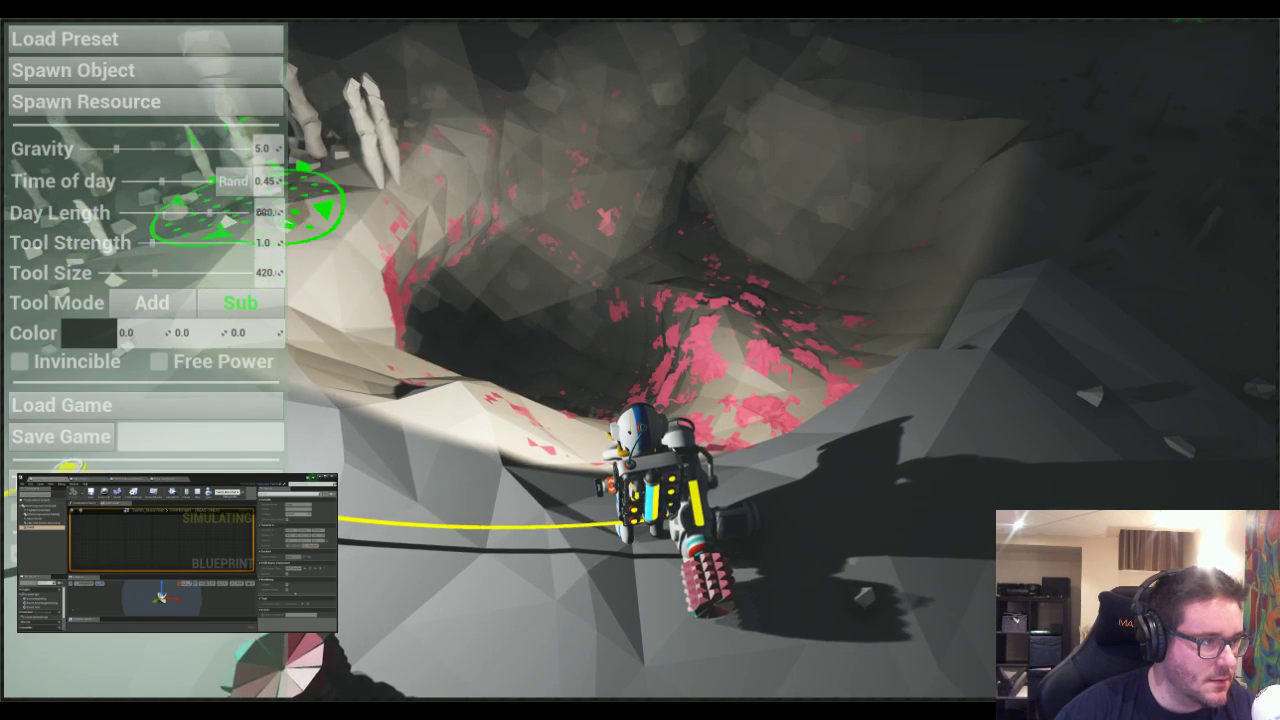
click(266, 242)
text(0.5)
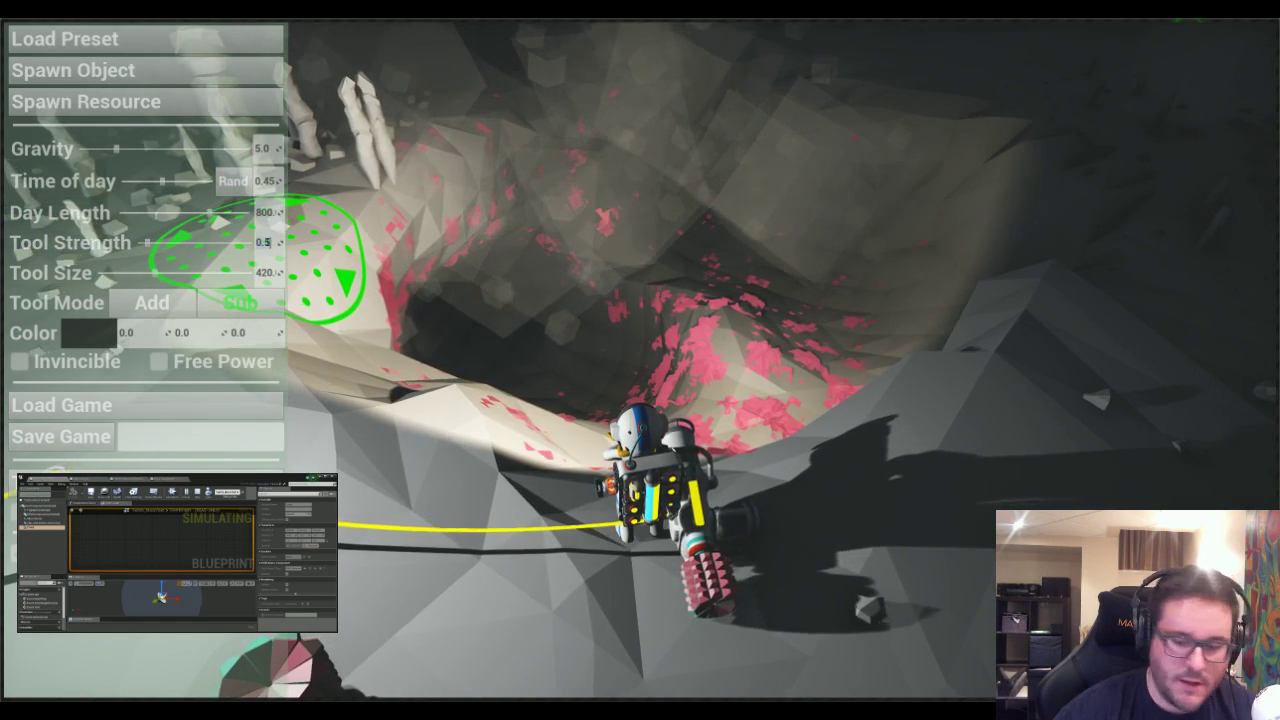
key(Return)
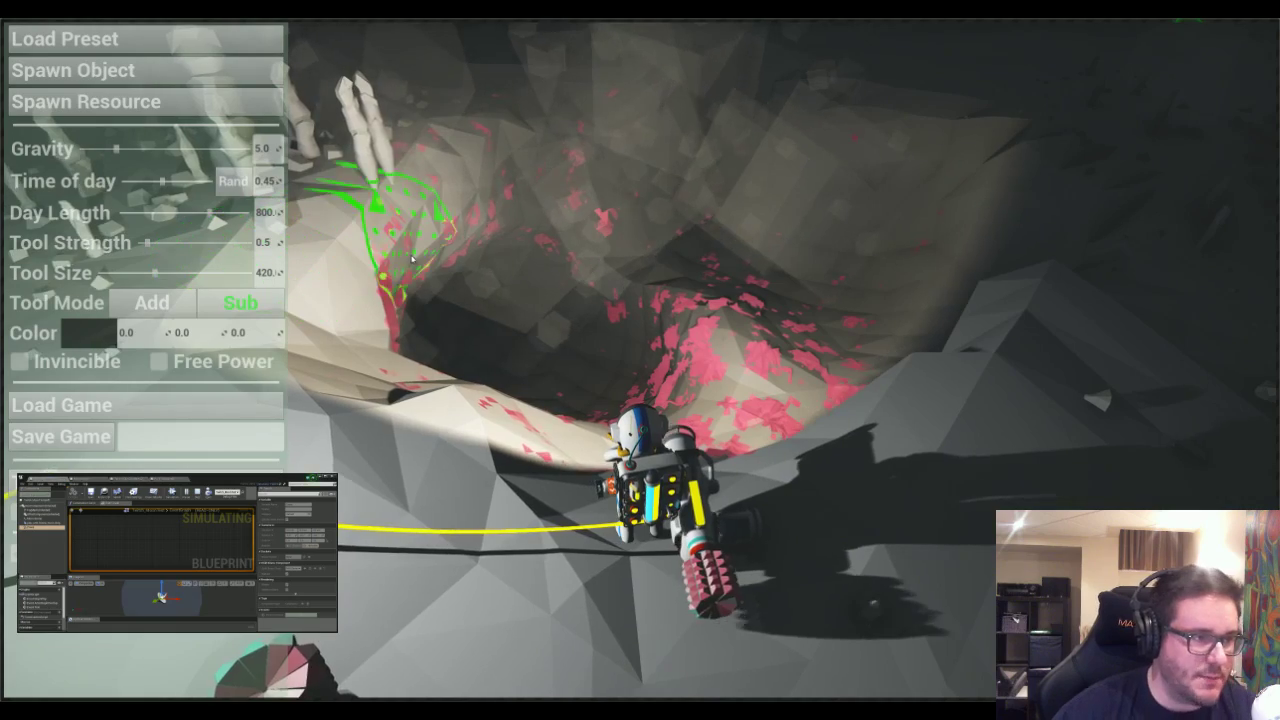
- Dig into the pink deposit along the pit's edge beneath the stalagmites
right_drag(422, 254, 290, 228)
key(grave)
drag(450, 262, 505, 252)
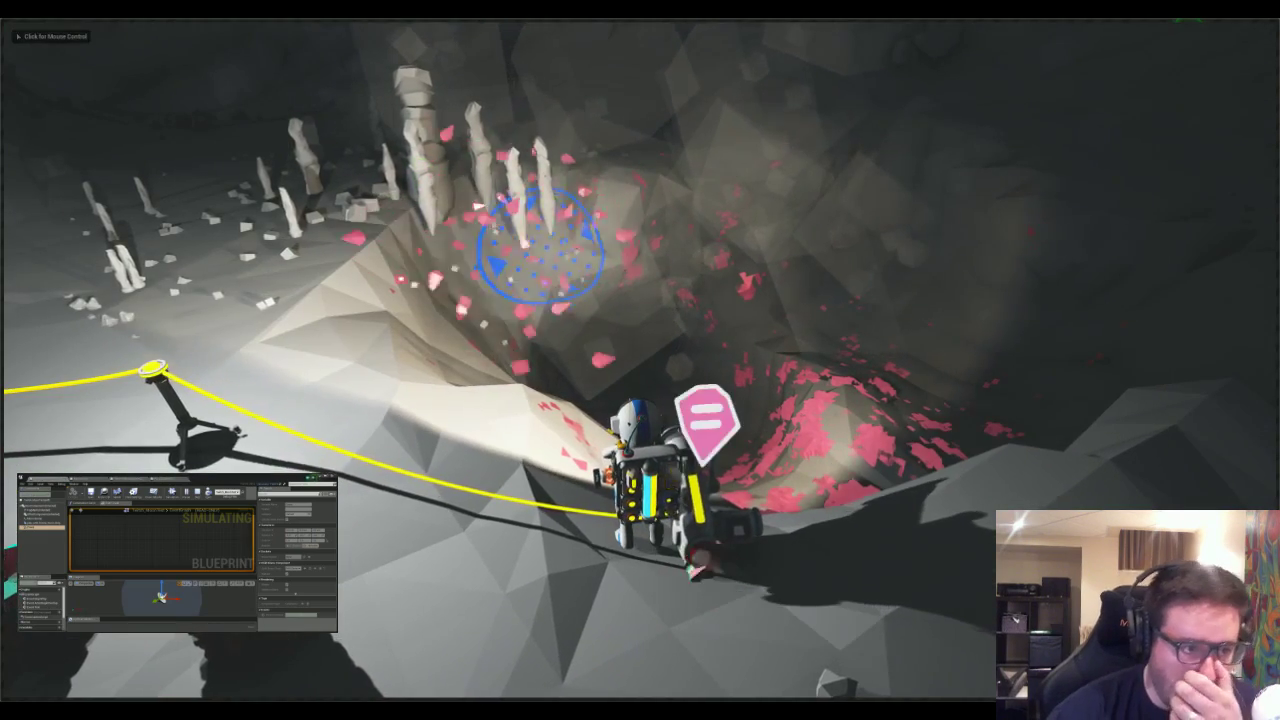
- Walk back across the chamber to the pink crystals near the orange gas-emitting plants
right_drag(545, 247, 240, 165)
key(w)
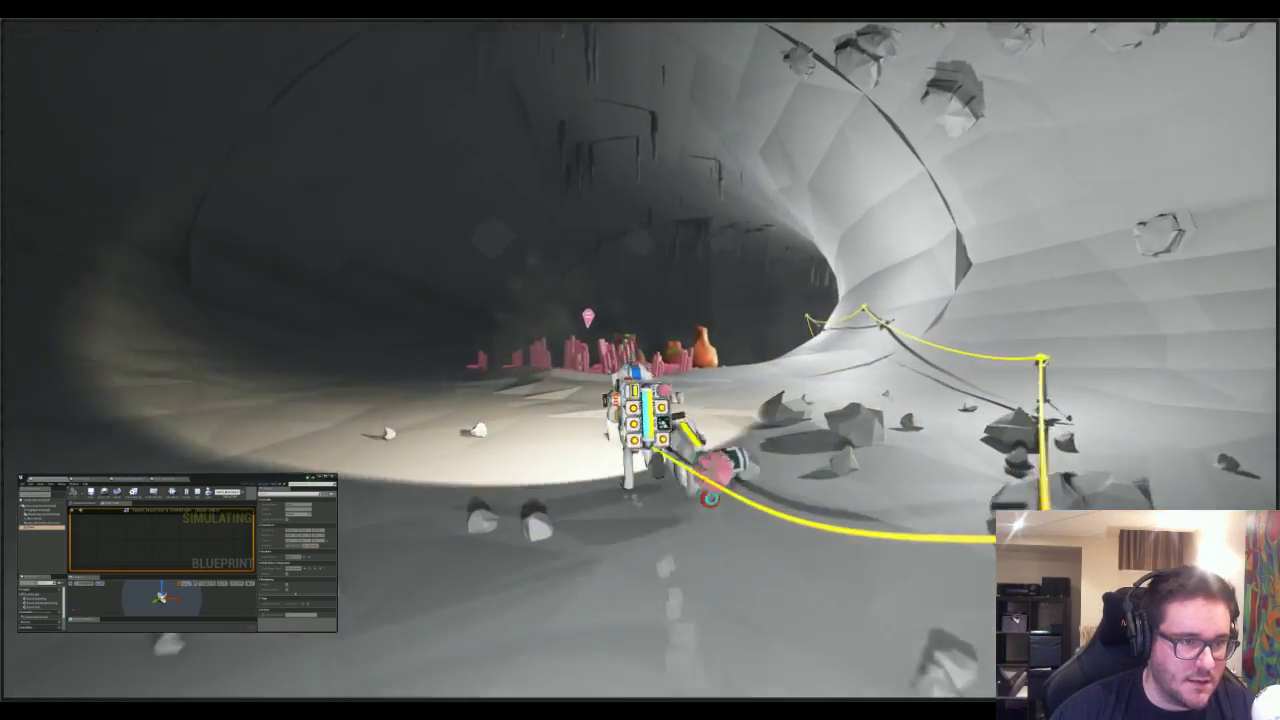
mouse_move(540, 200)
right_down()
mouse_move(660, 200)
mouse_move(540, 215)
right_up()
key(w)
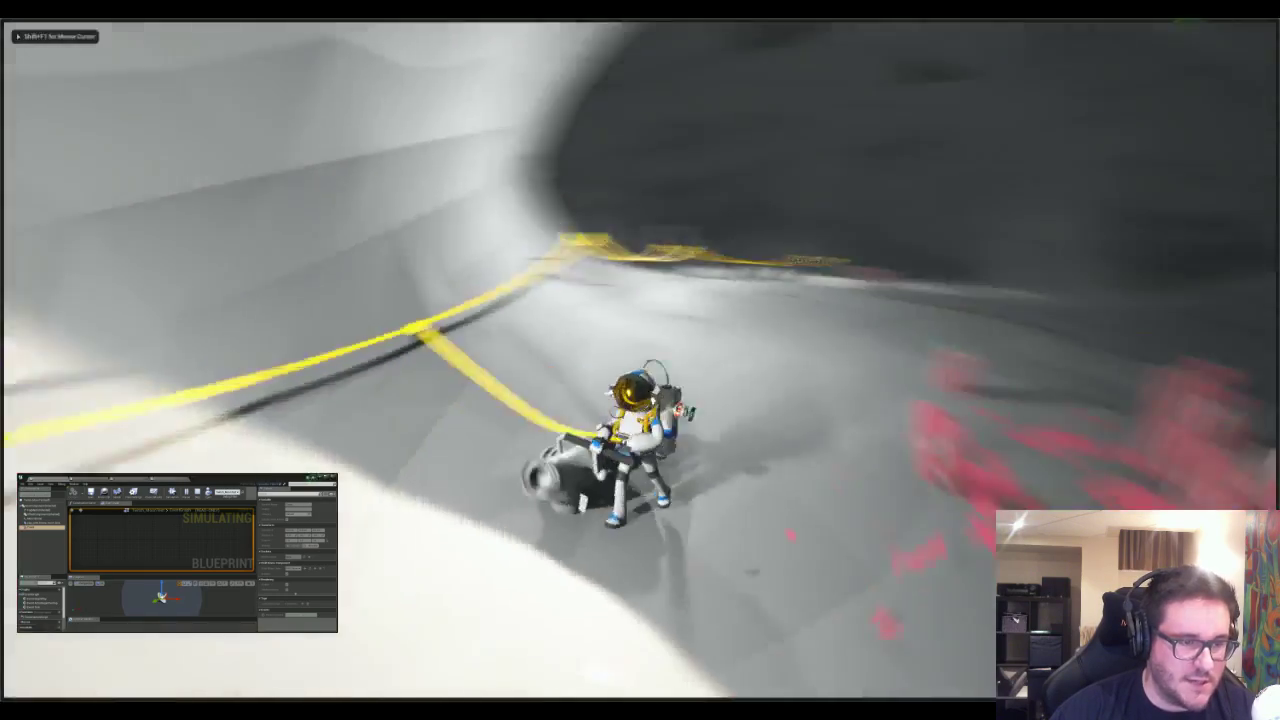
key(shift+F1)
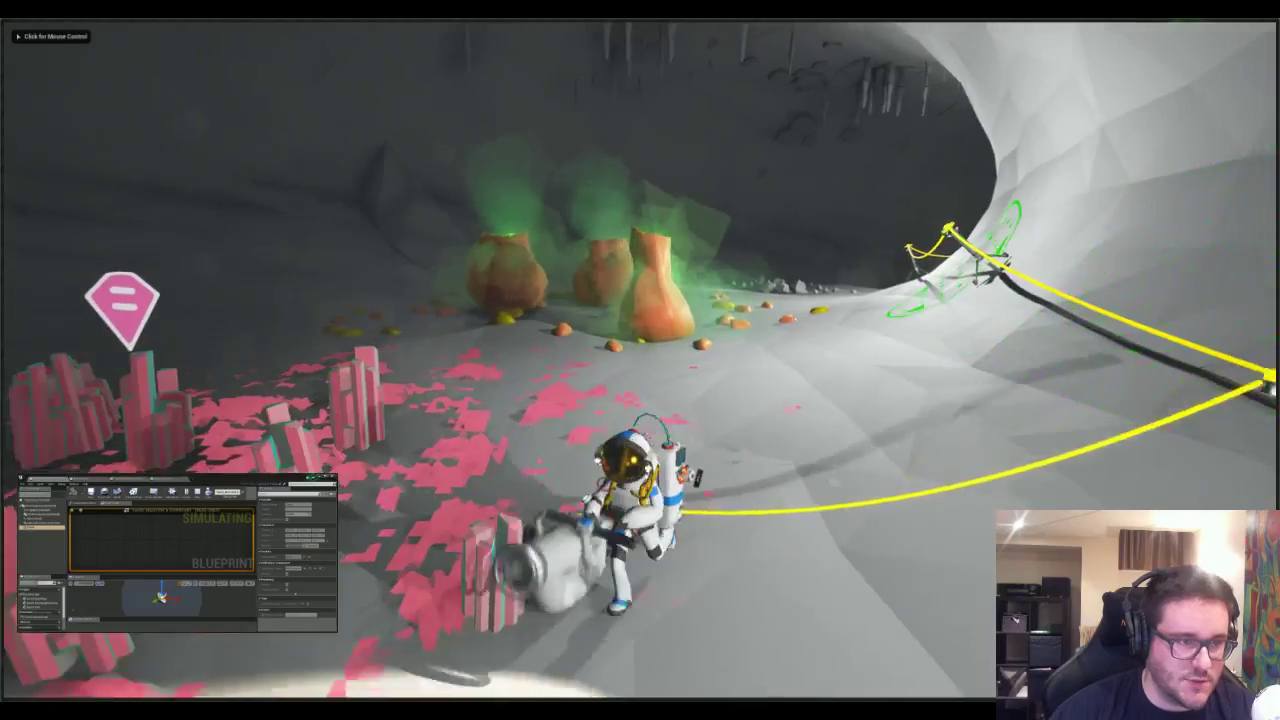
click(640, 360)
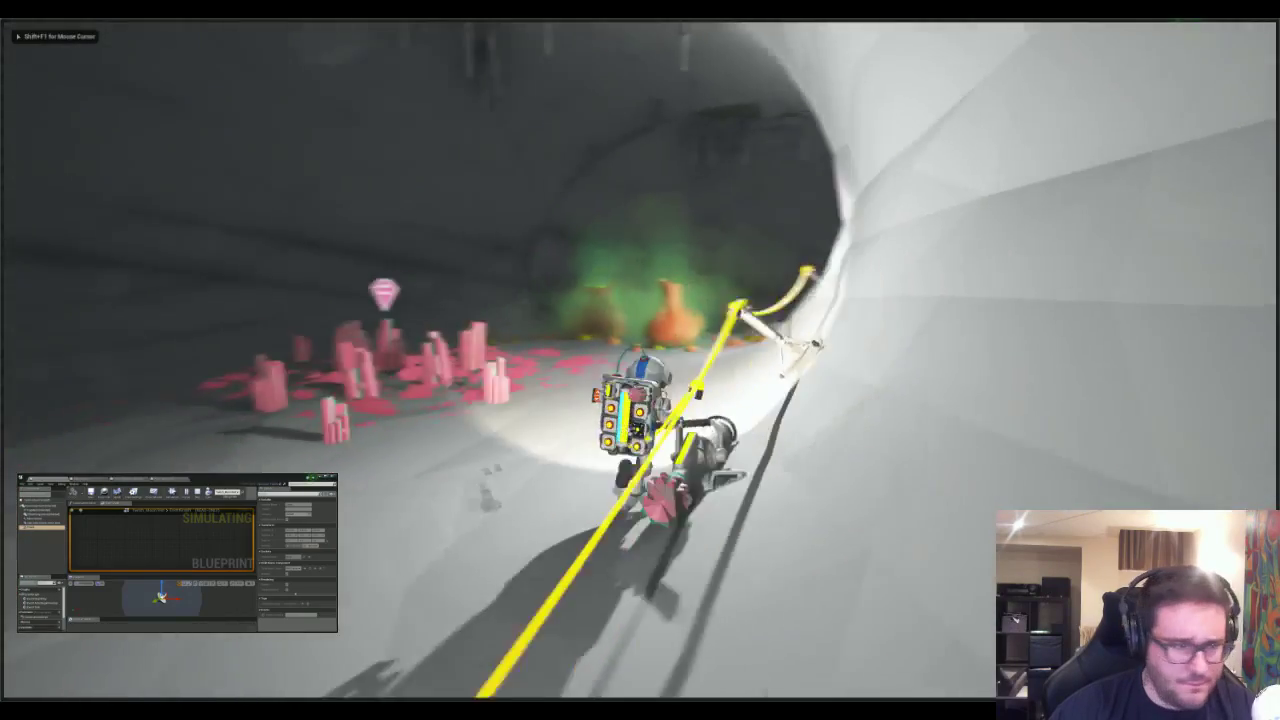
- Follow the tether line back past the gas-emitting plants and yellow spotted plants toward the cave entrance
key(w)
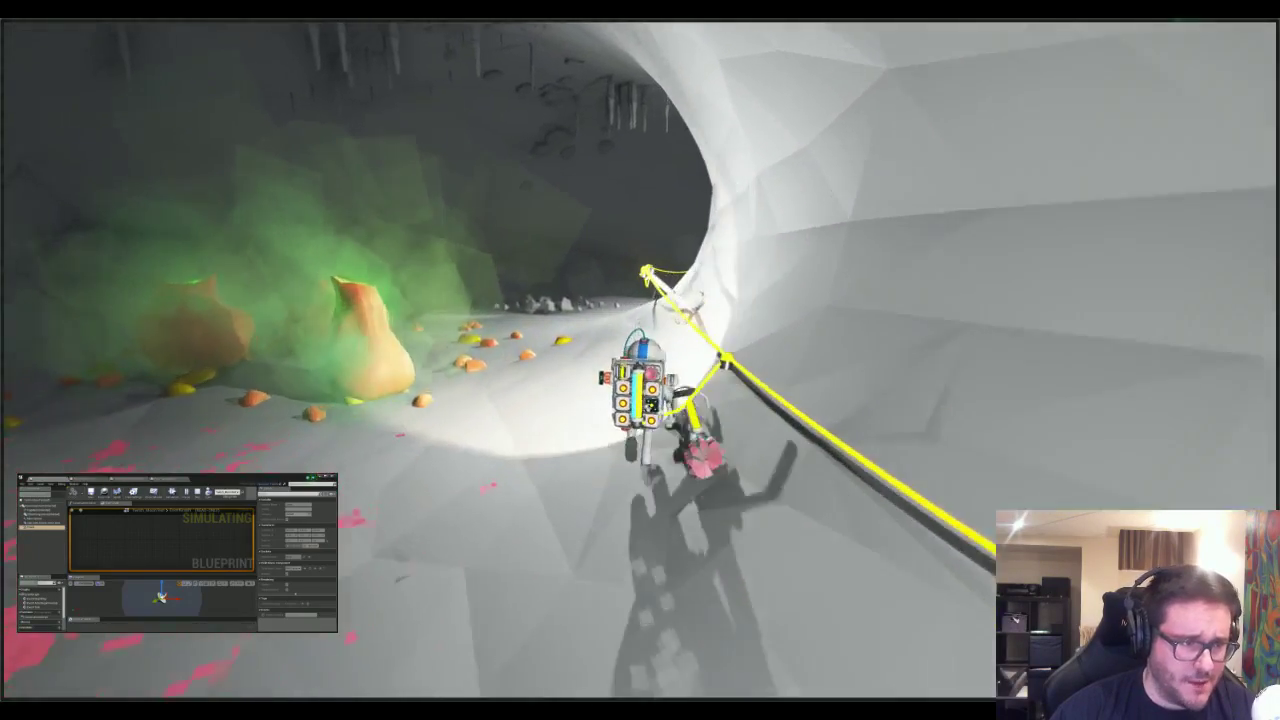
key(w)
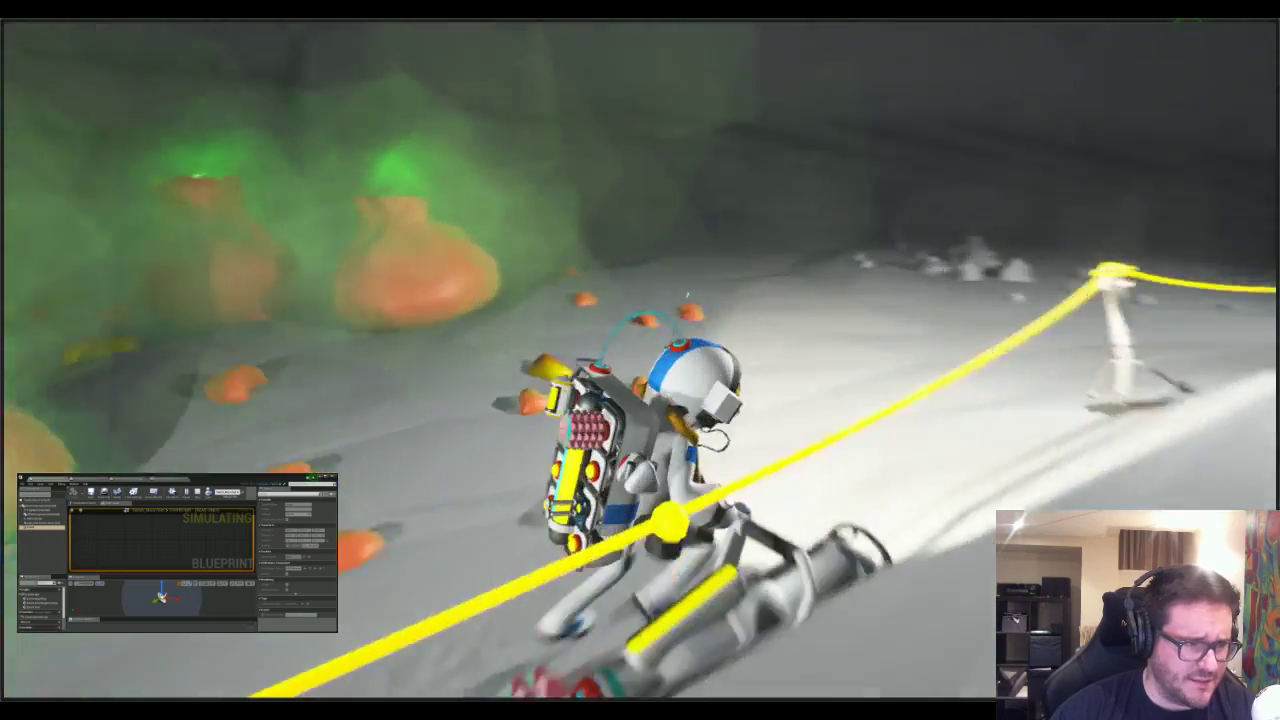
key(s)
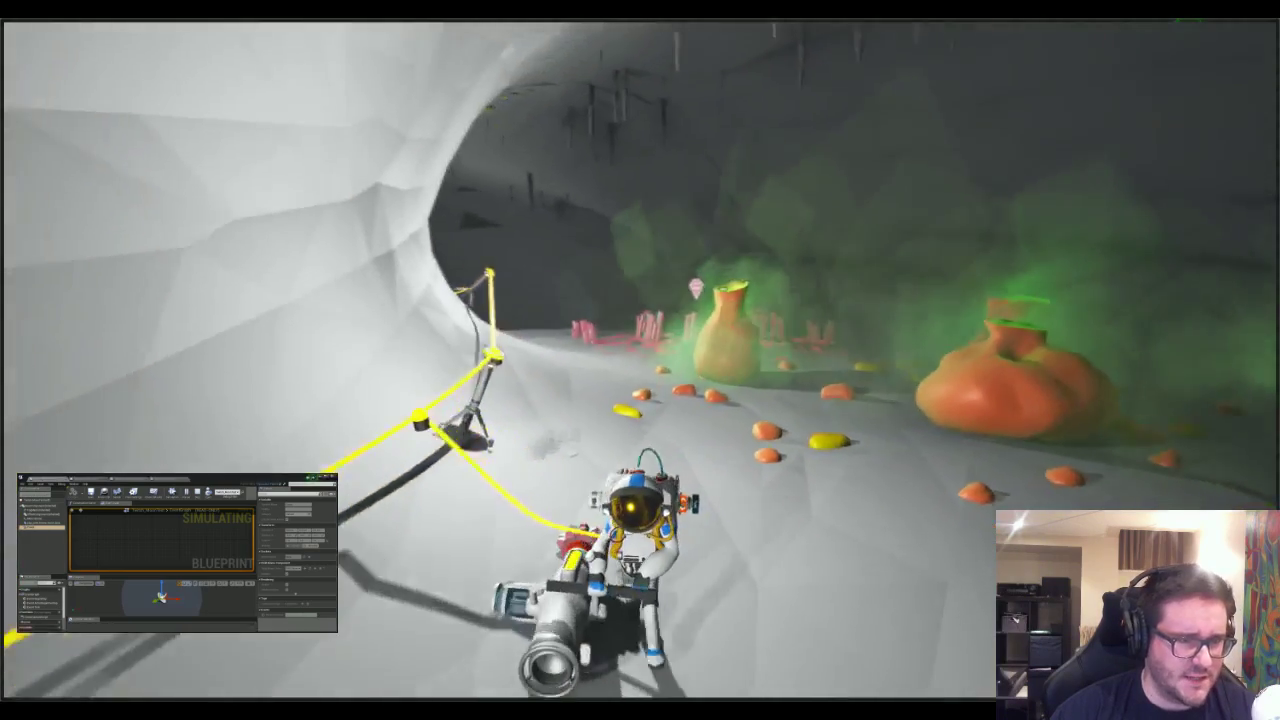
key(w)
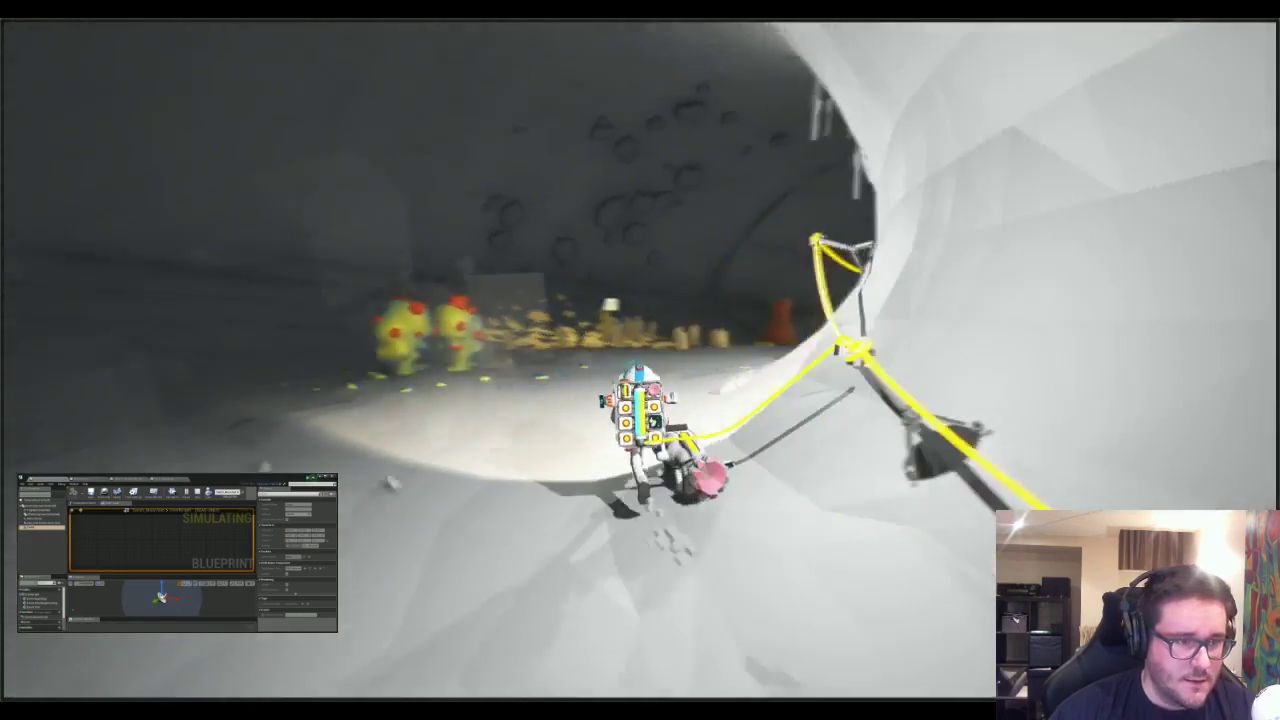
key(w)
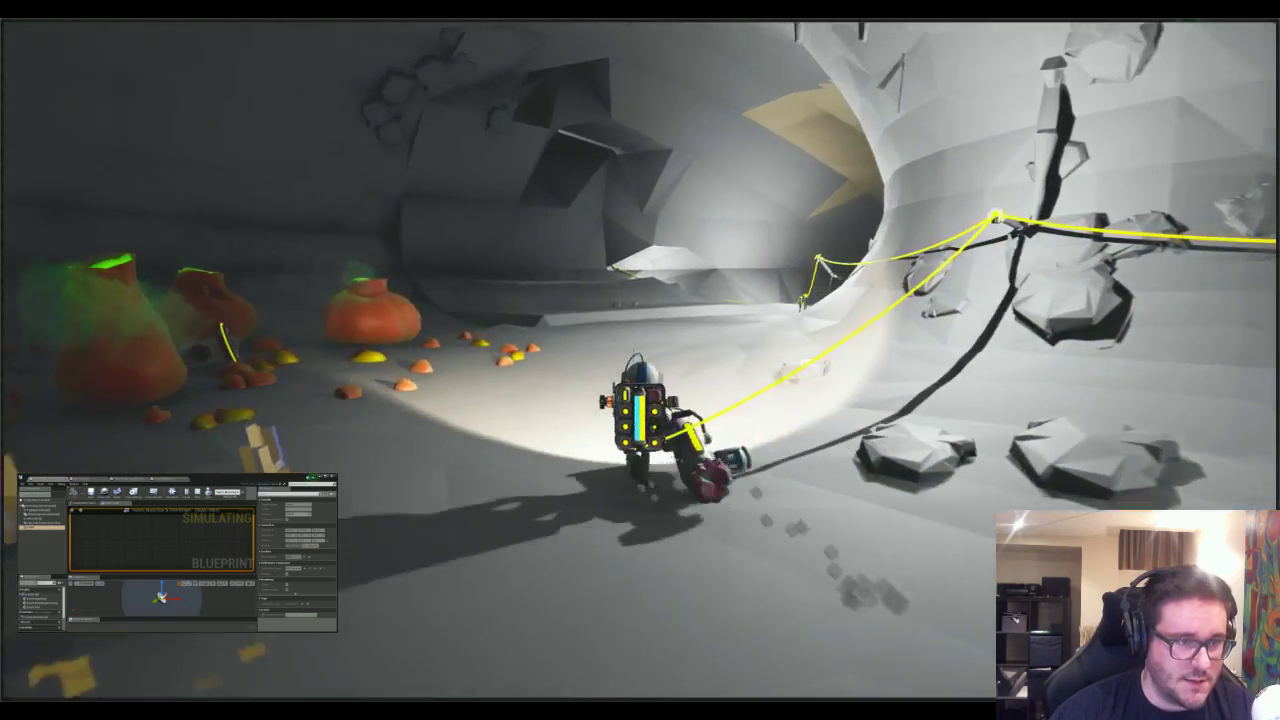
key(w)
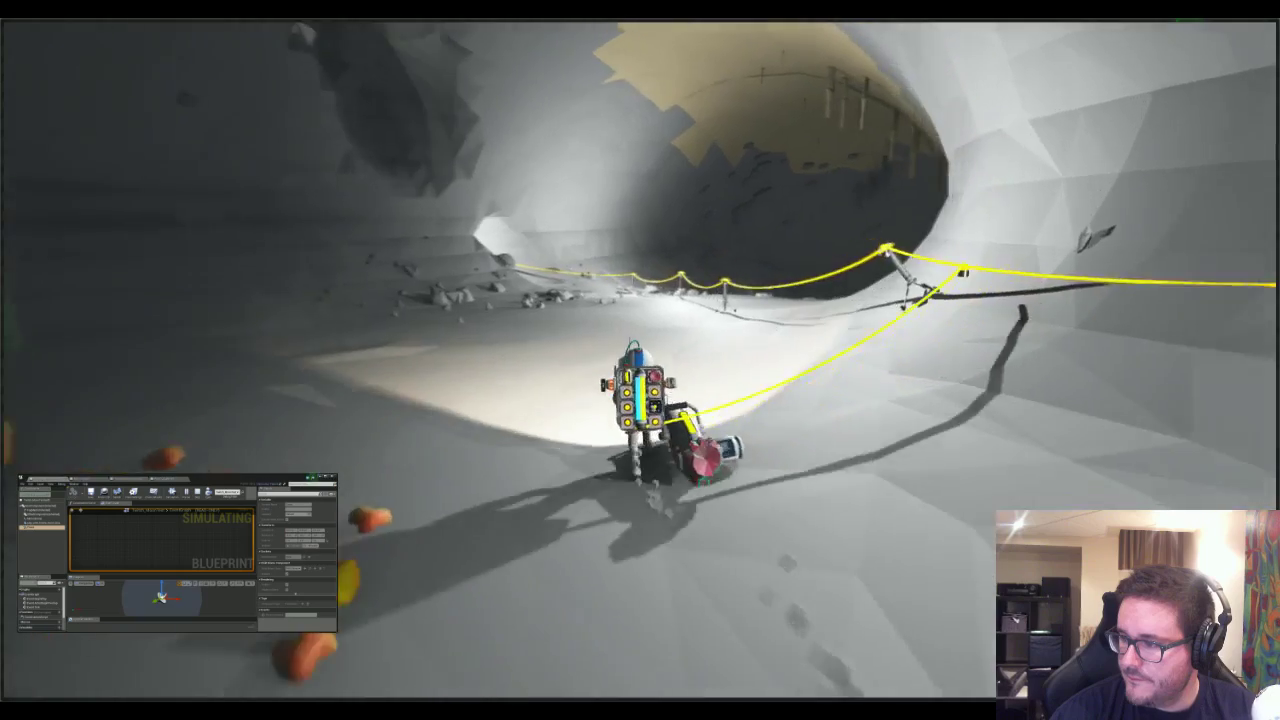
- Climb the dug tunnel along the tether line to the moon's surface beside the landing pad
key(w)
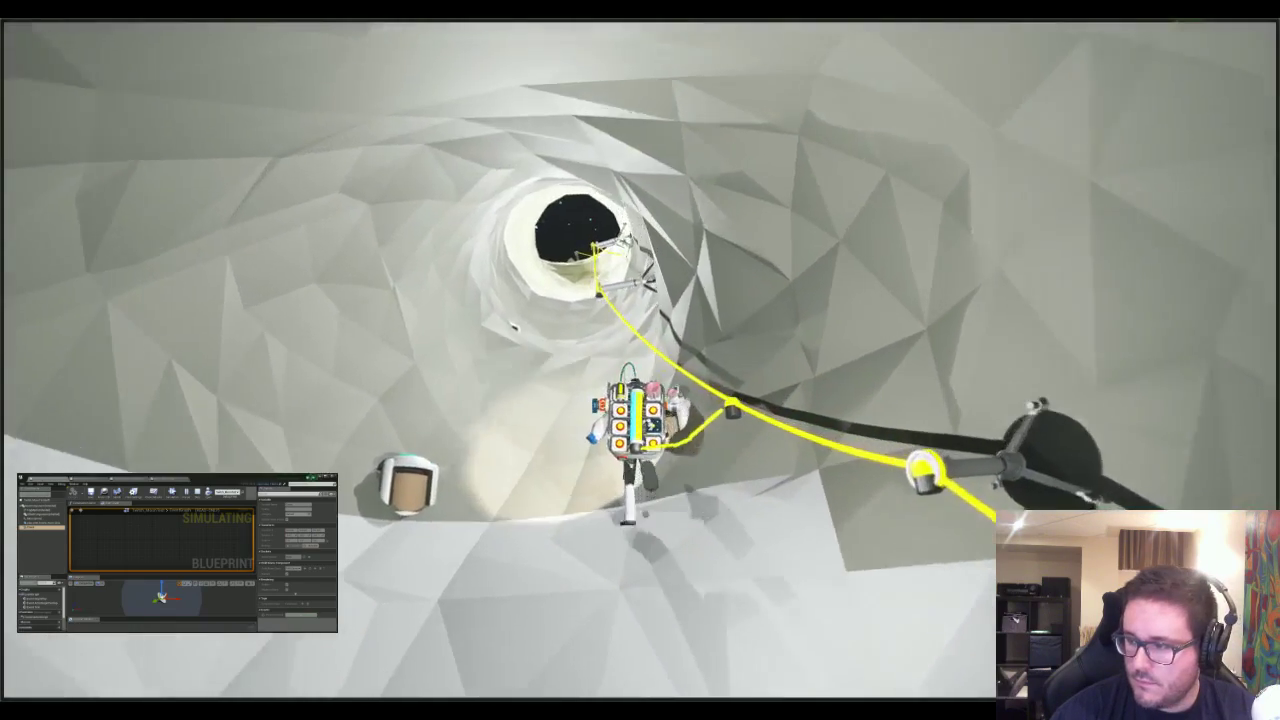
key(w)
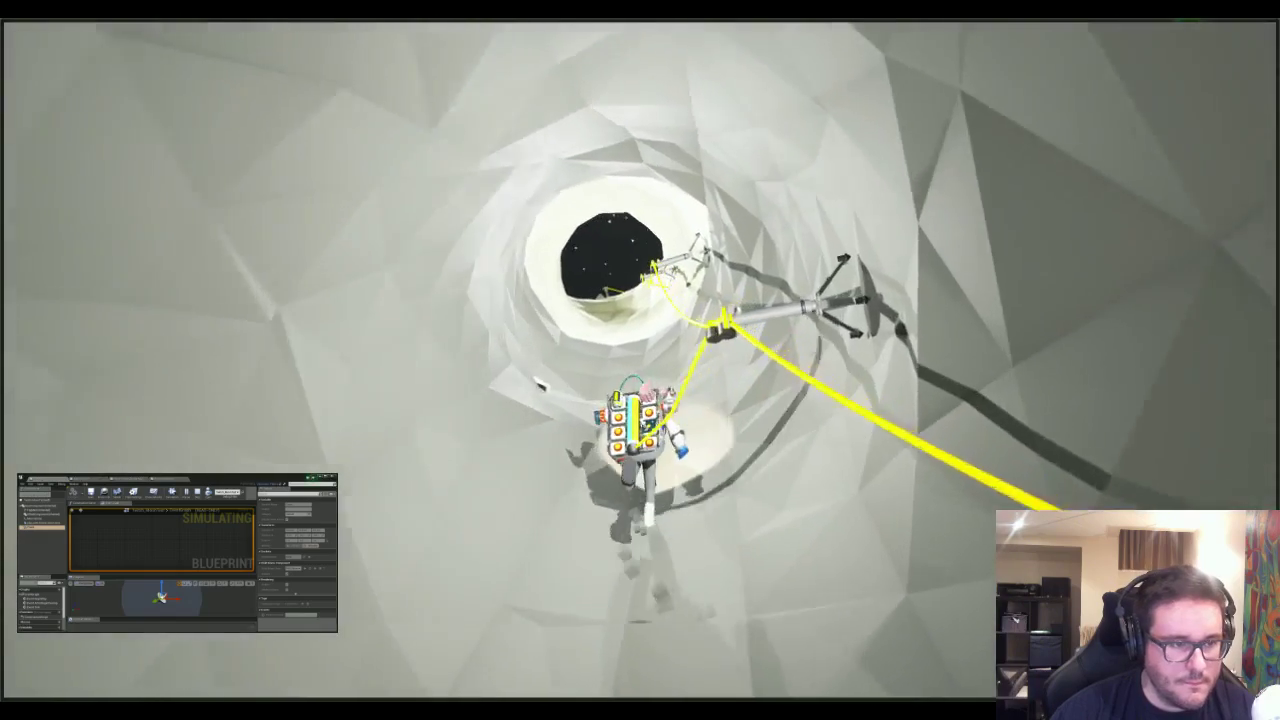
key(w)
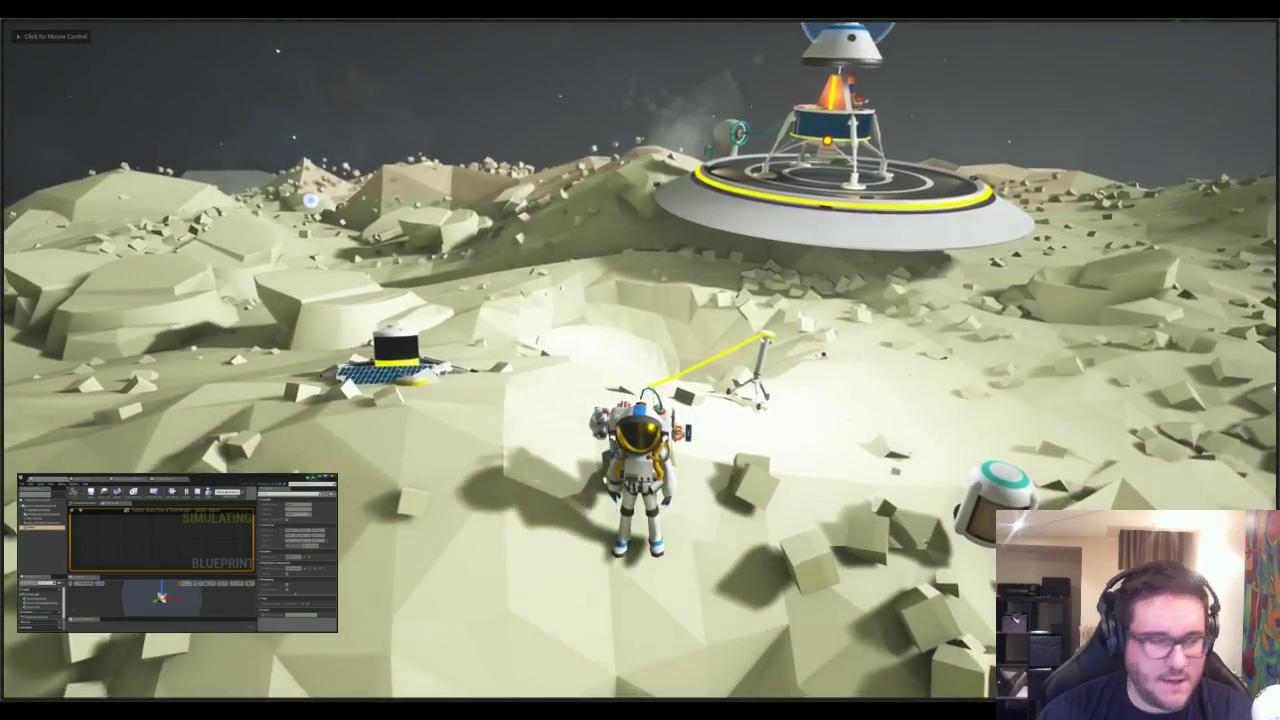
- Leave the full-screen game view and end the playtest to return to the level editor
key(F11)
click(525, 77)
click(524, 70)
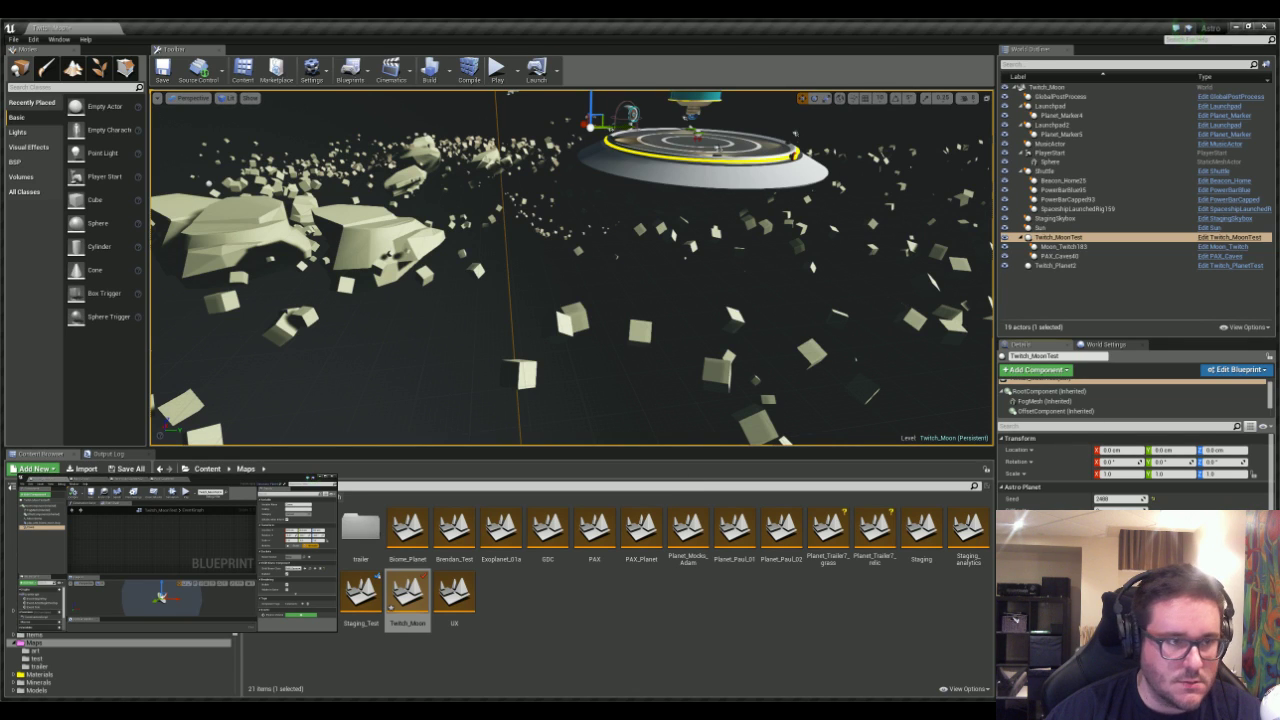
- Examine the Twitch_MoonTest planet from outside, checking its cave openings, terrain relief and surface colour patches
key(s)
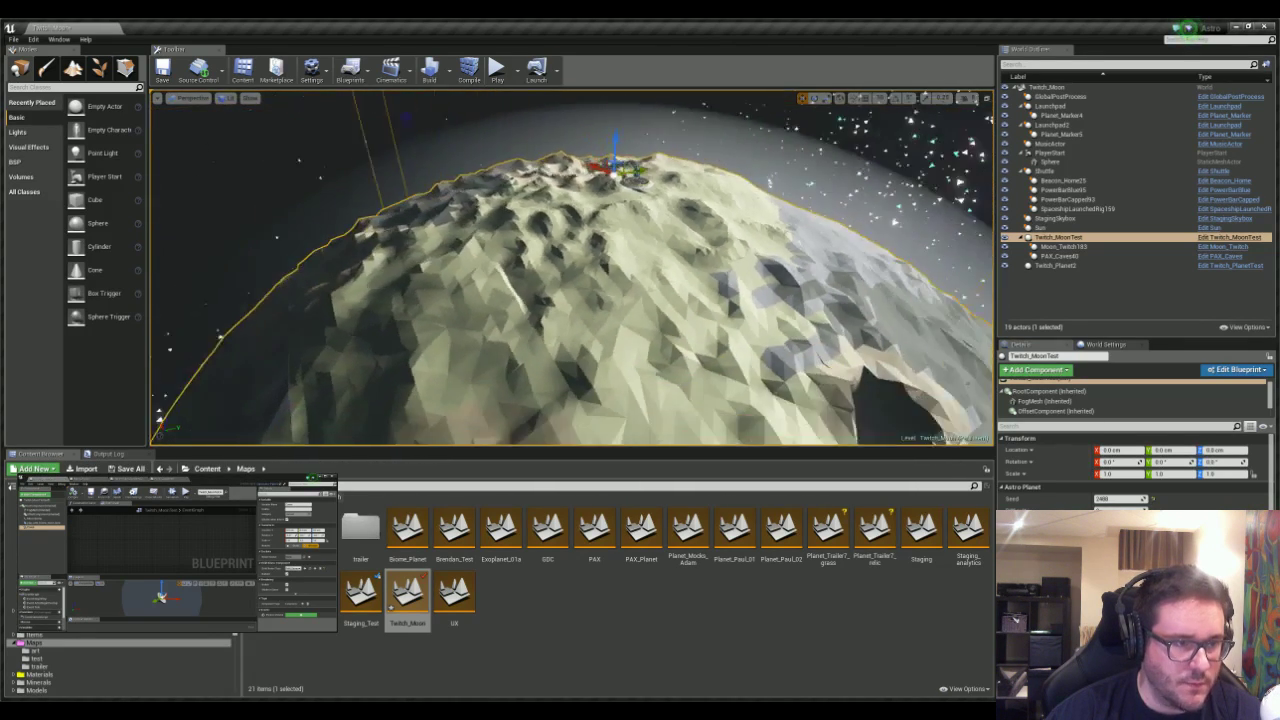
right_drag(650, 292, 650, 340)
key(w)
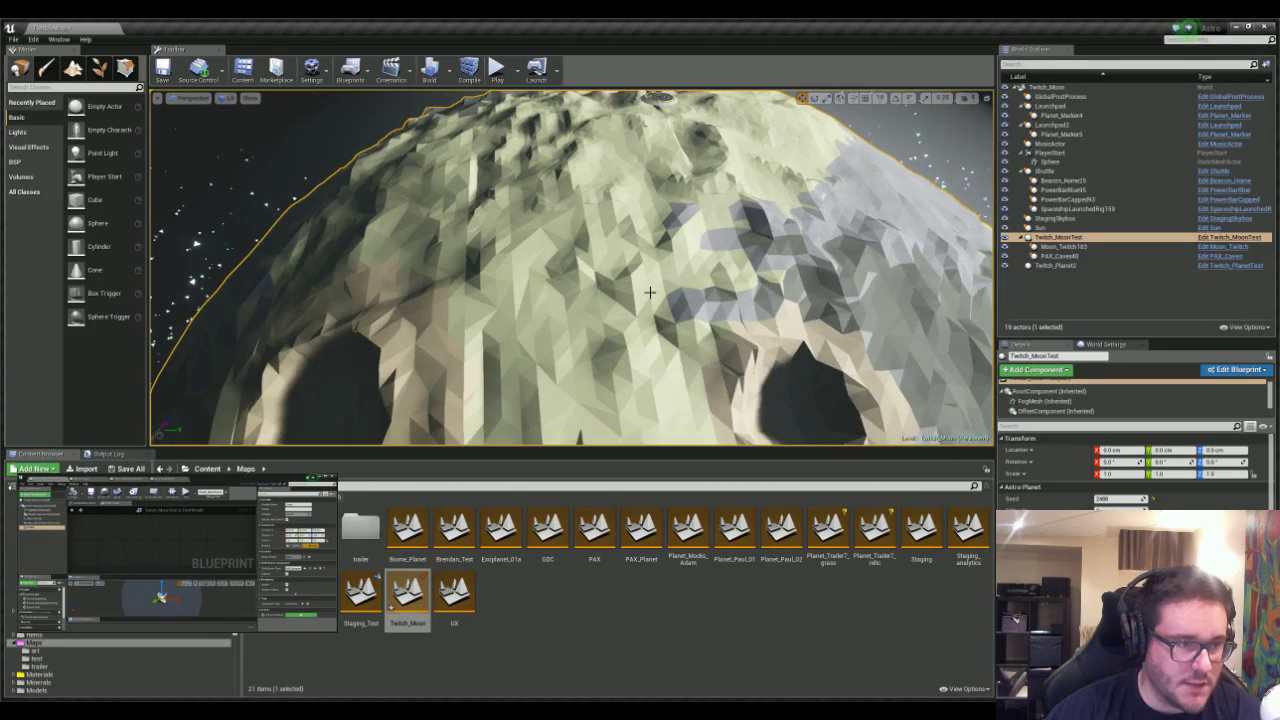
right_drag(656, 258, 870, 210)
key(s)
right_drag(690, 269, 618, 308)
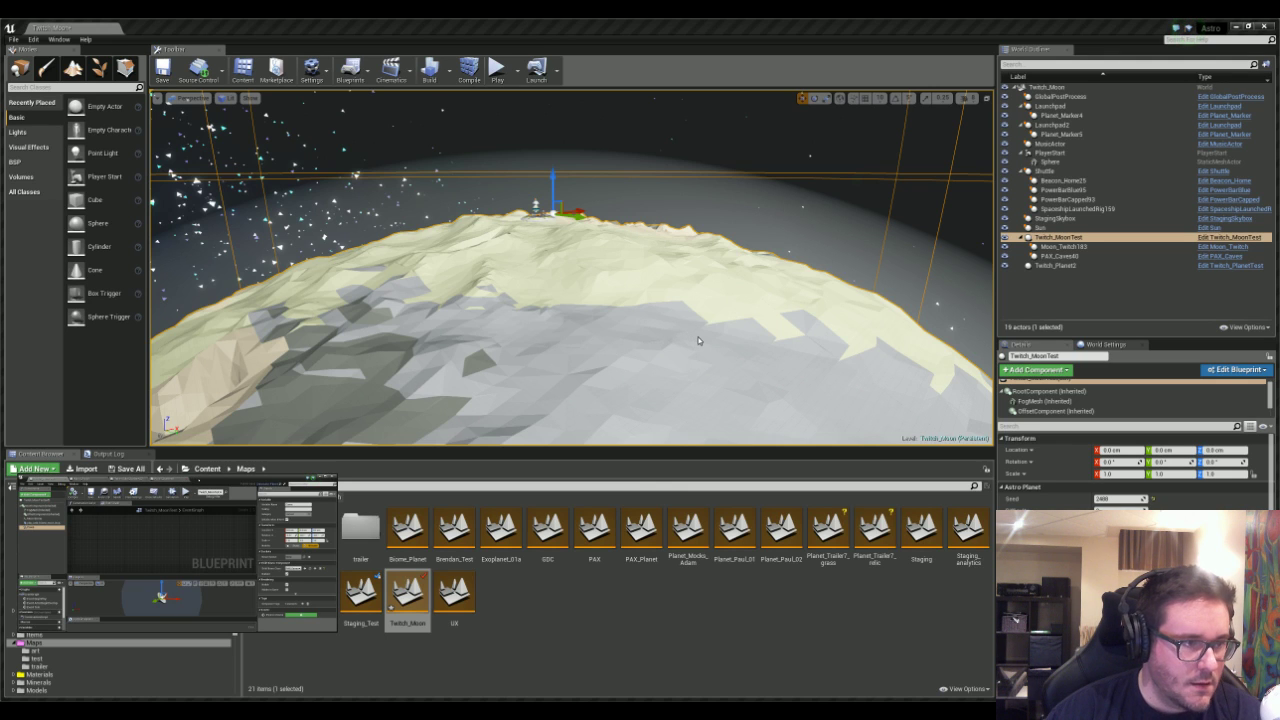
right_drag(698, 340, 640, 375)
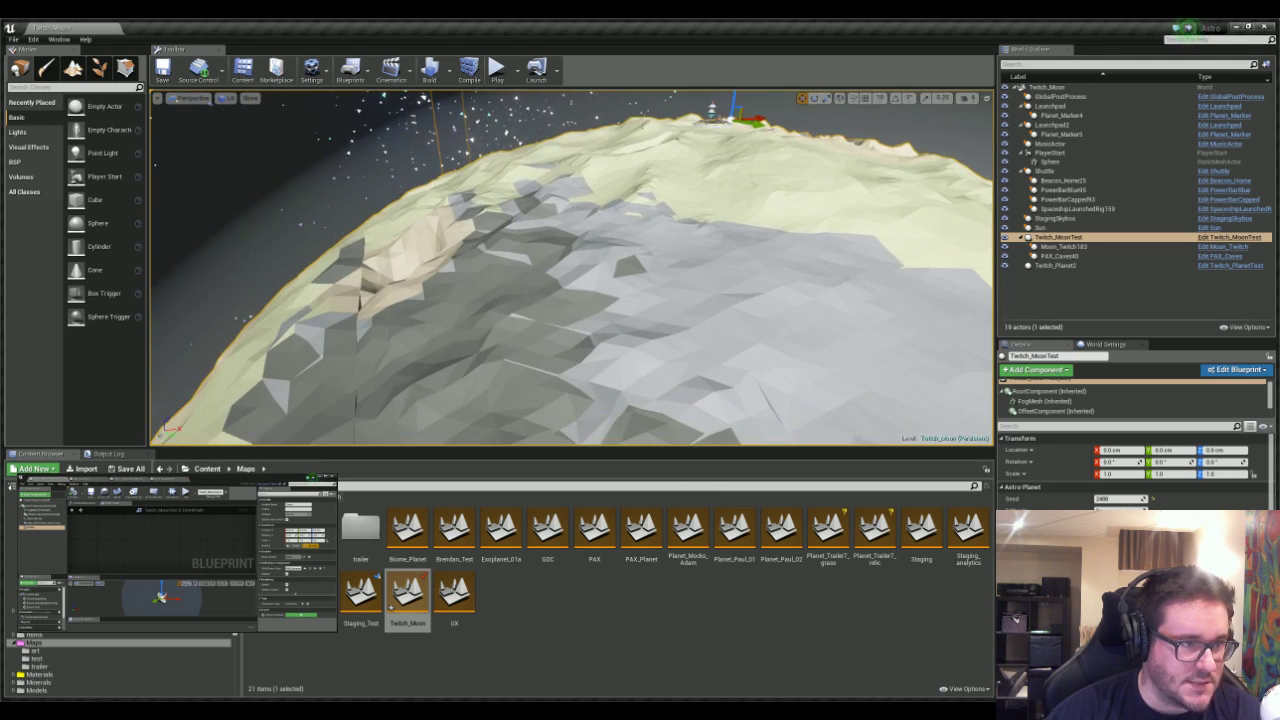
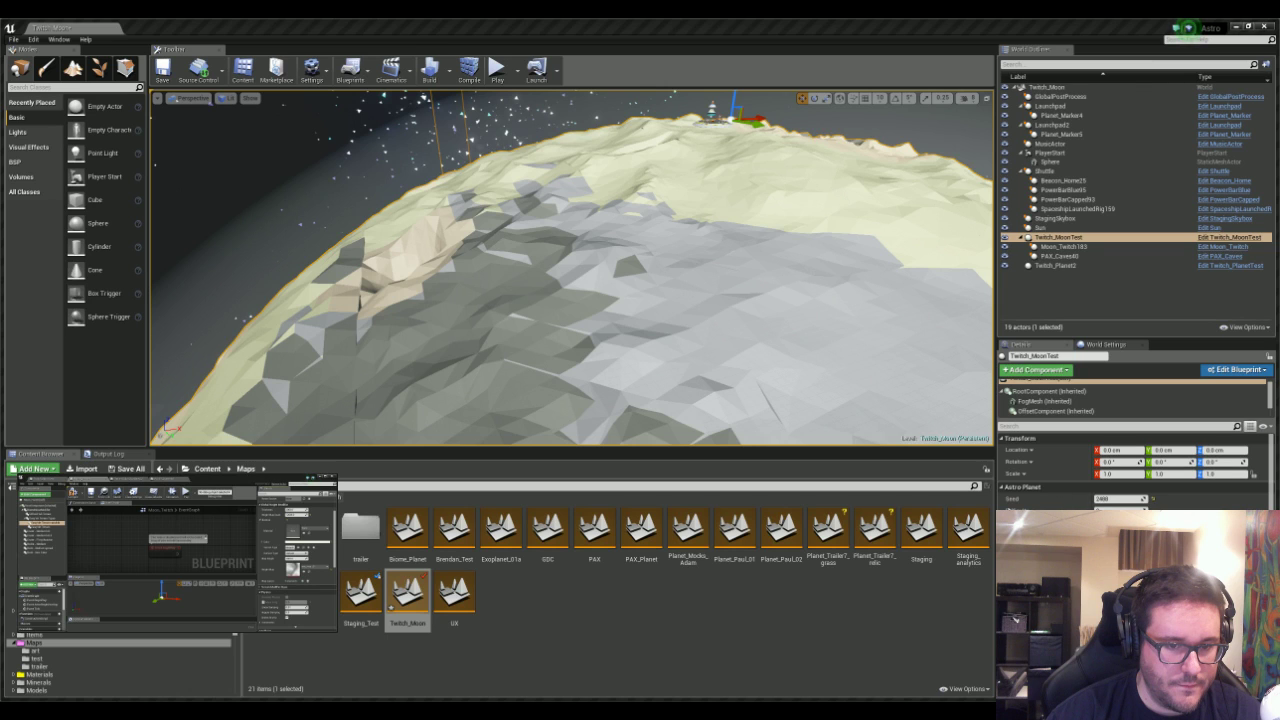
right_drag(688, 250, 712, 247)
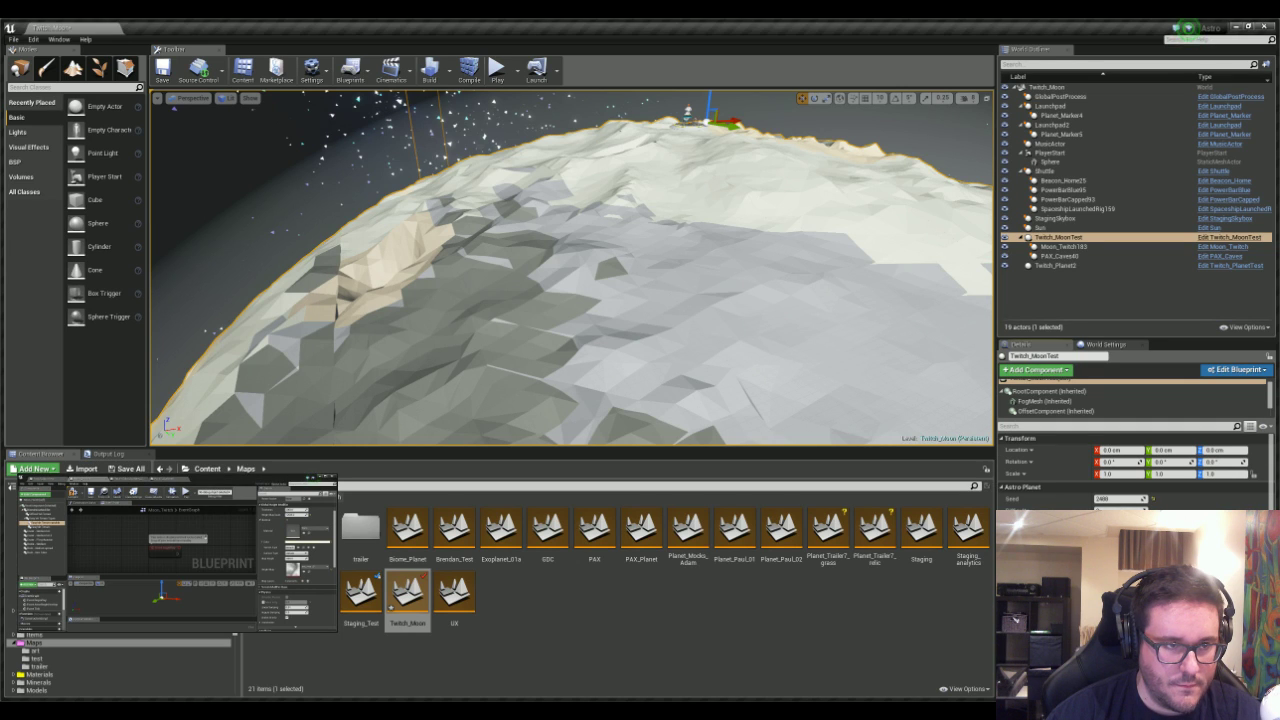
right_drag(572, 268, 574, 259)
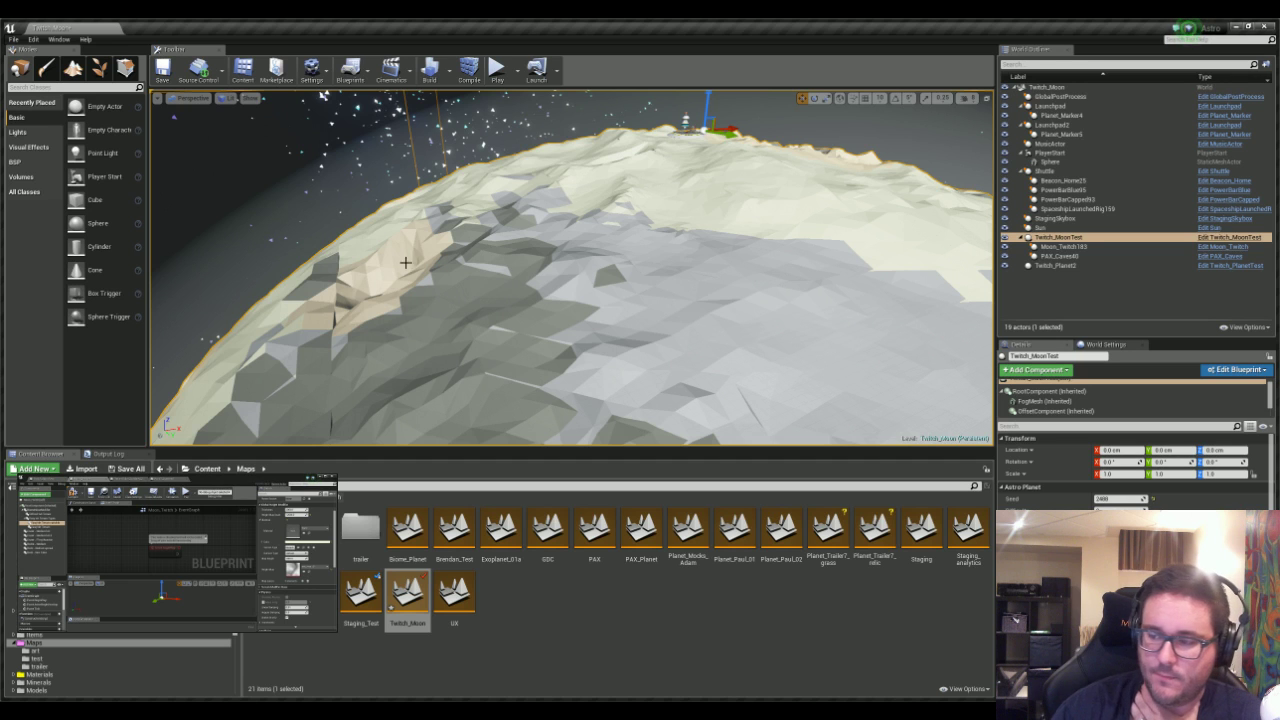
- Select another component in the moon's Blueprint and examine the planet's crater, cave openings and surface patches from several sides
right_drag(503, 195, 650, 180)
alt+drag(330, 245, 370, 250)
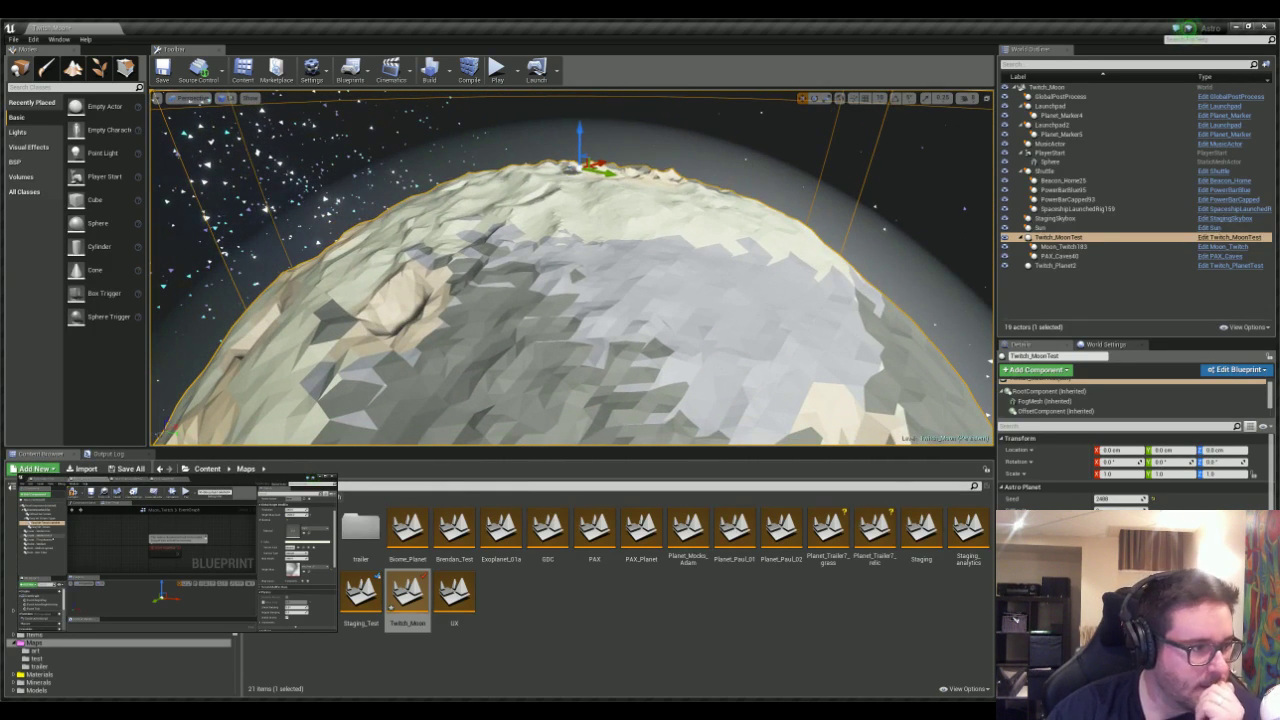
click(48, 532)
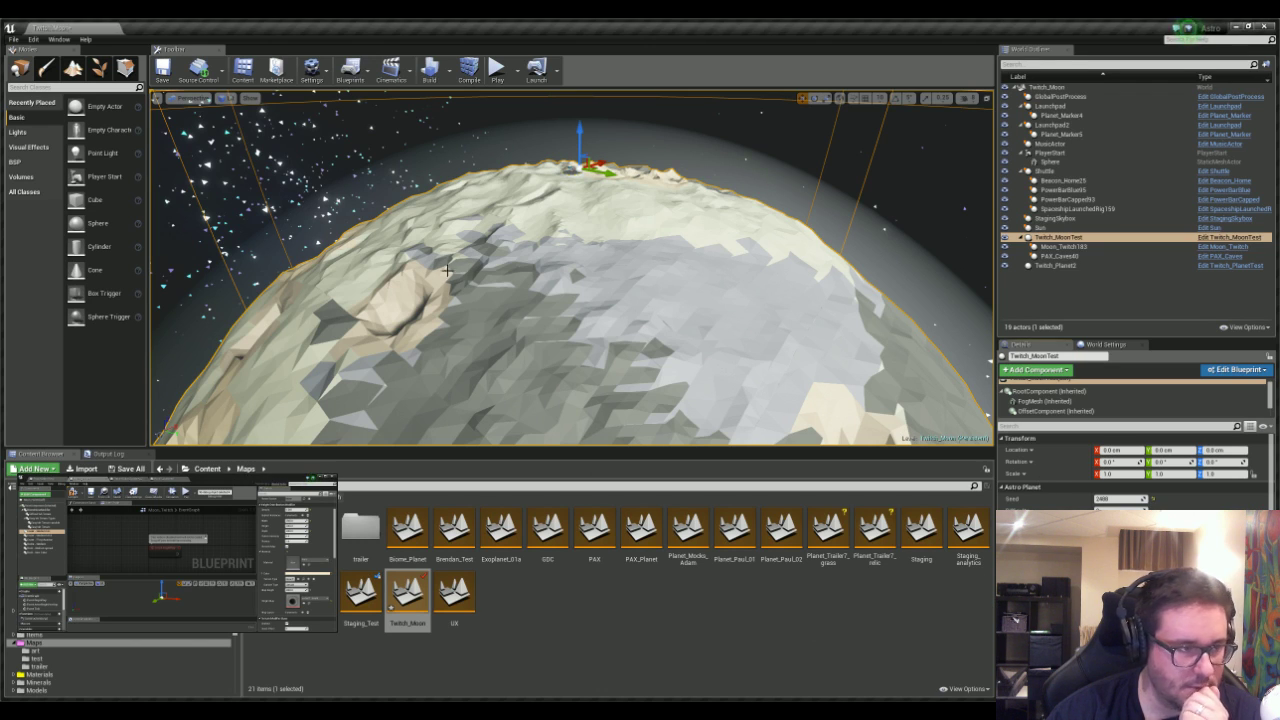
right_drag(447, 270, 431, 267)
right_drag(539, 313, 765, 290)
key(a)
right_drag(574, 324, 722, 328)
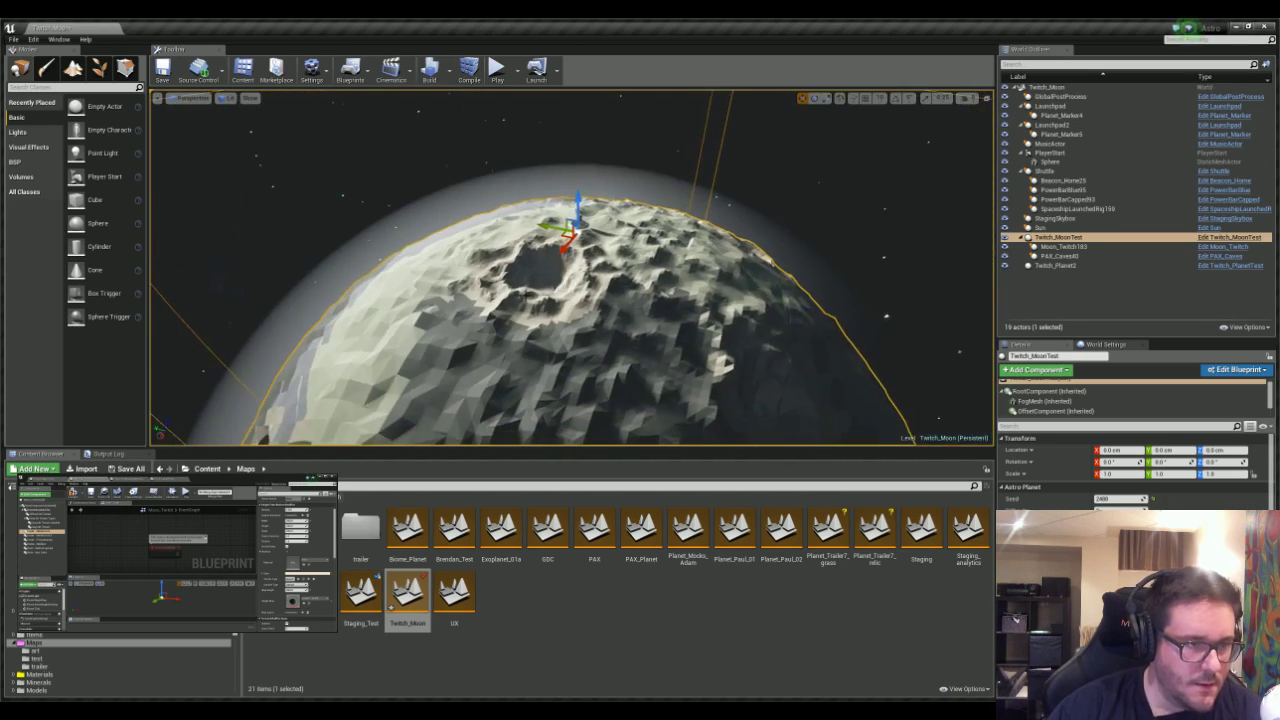
right_drag(583, 293, 568, 308)
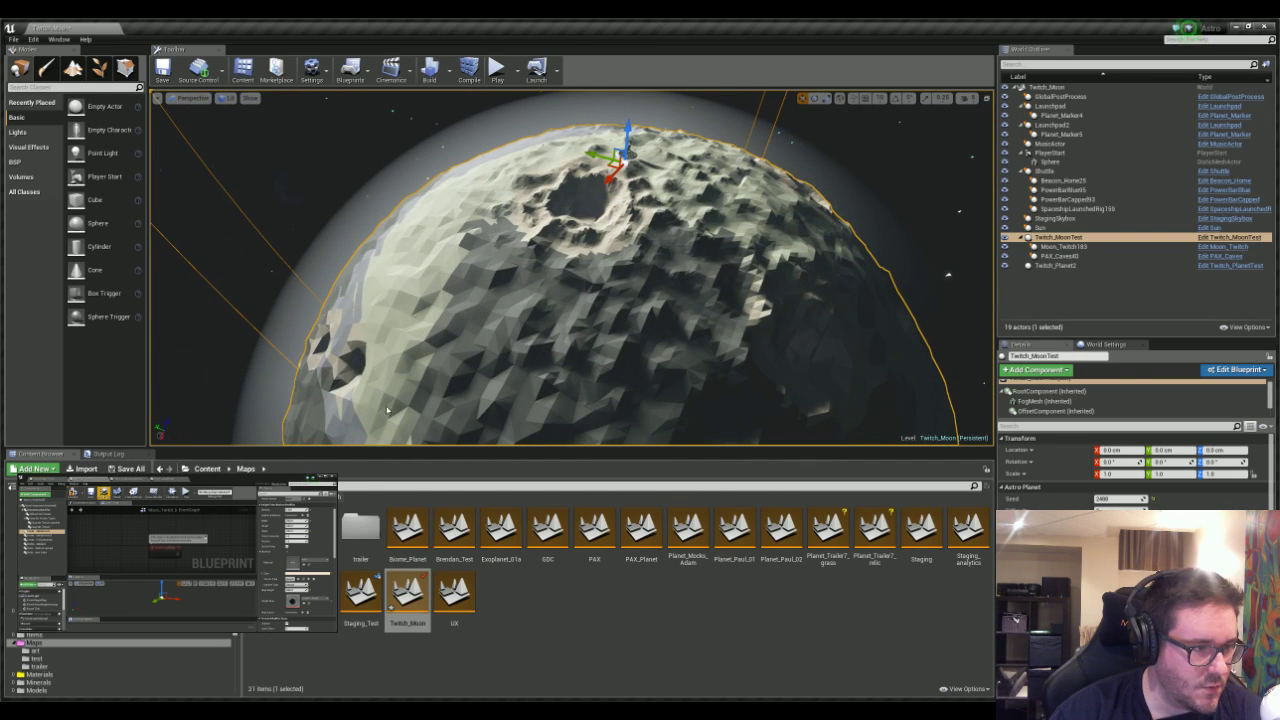
click(91, 492)
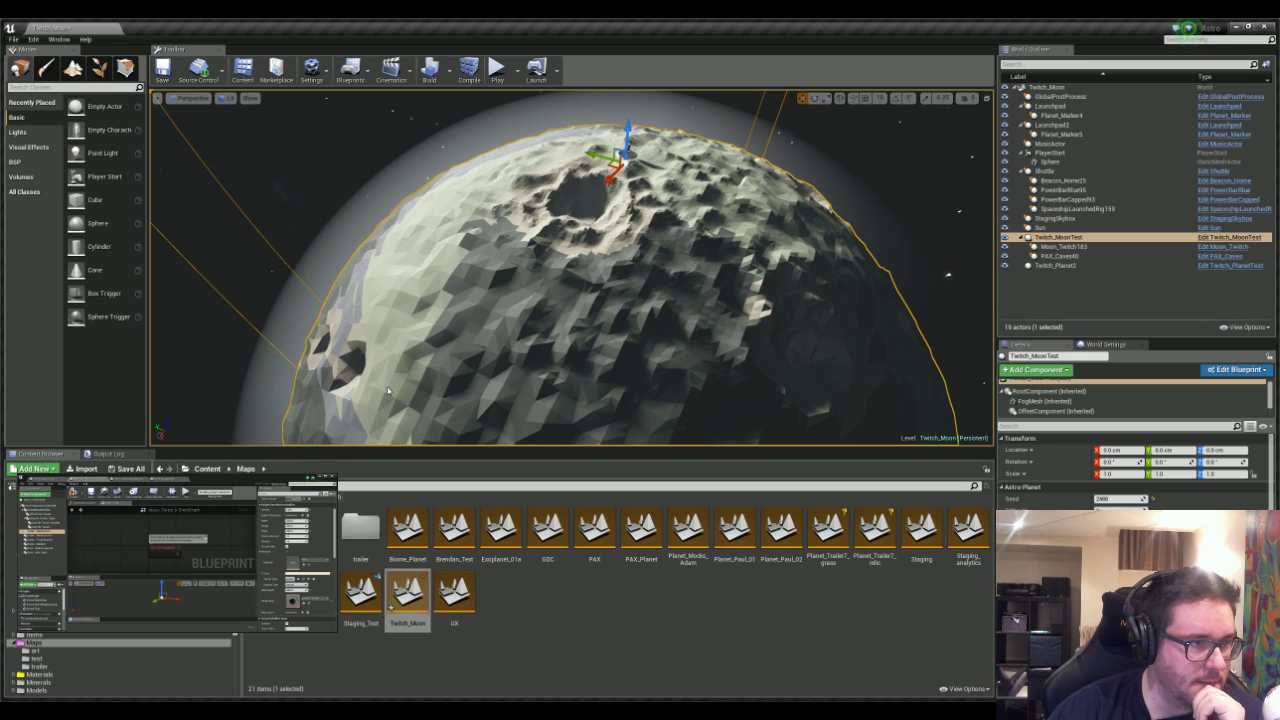
right_drag(572, 280, 600, 232)
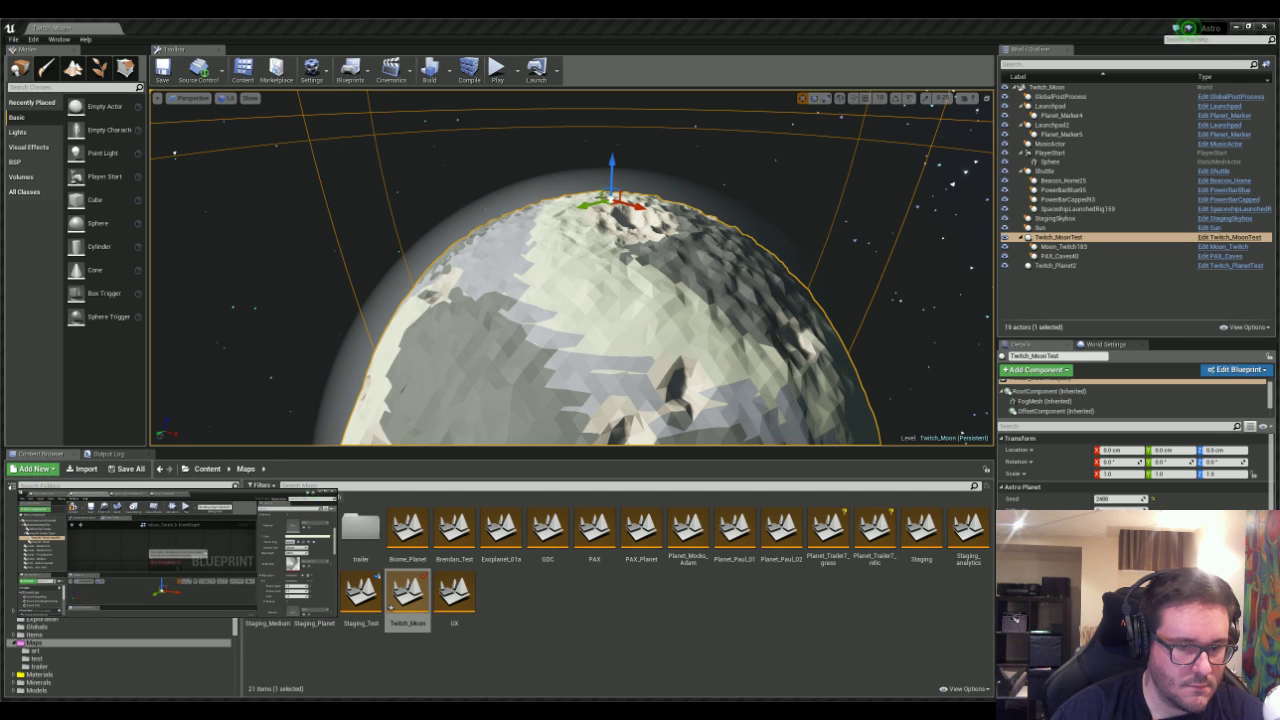
- Examine how the blue-marked surface layer spreads over the moon, around the crater and landing pad and out to the grey regions
right_drag(618, 269, 633, 308)
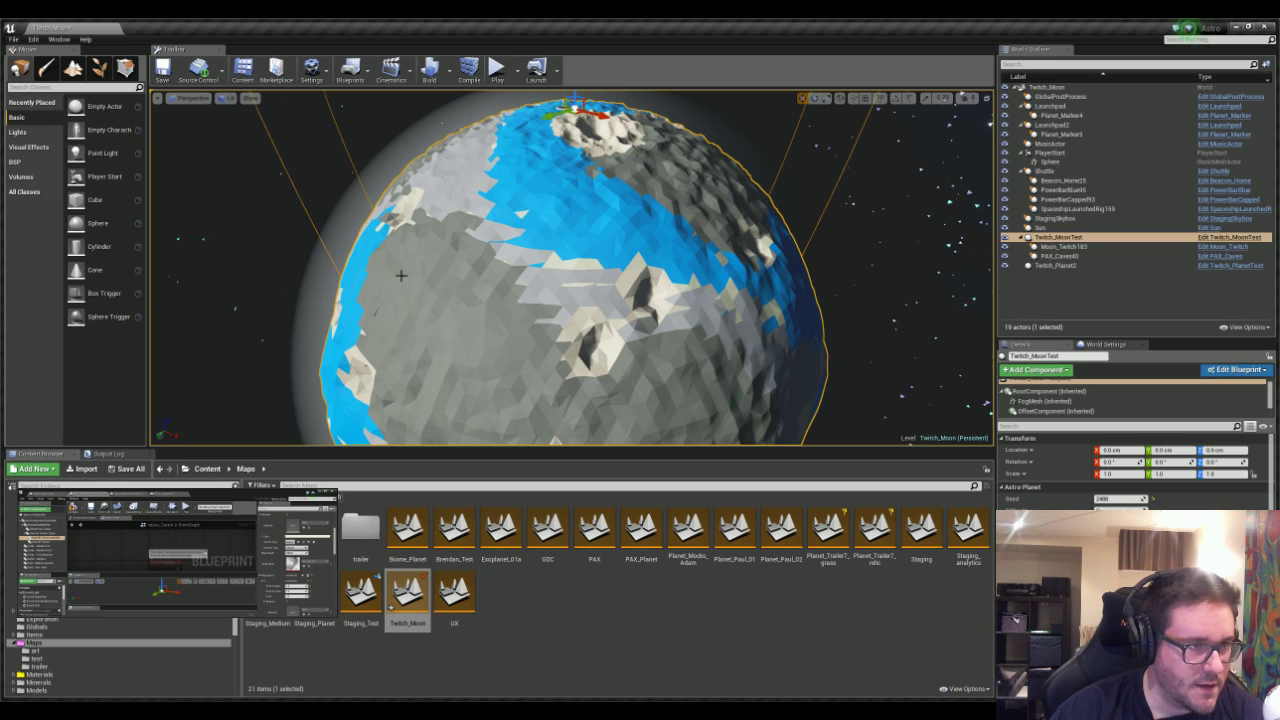
key(w)
mouse_move(401, 276)
right_down()
mouse_move(385, 246)
mouse_move(401, 290)
mouse_move(402, 276)
right_up()
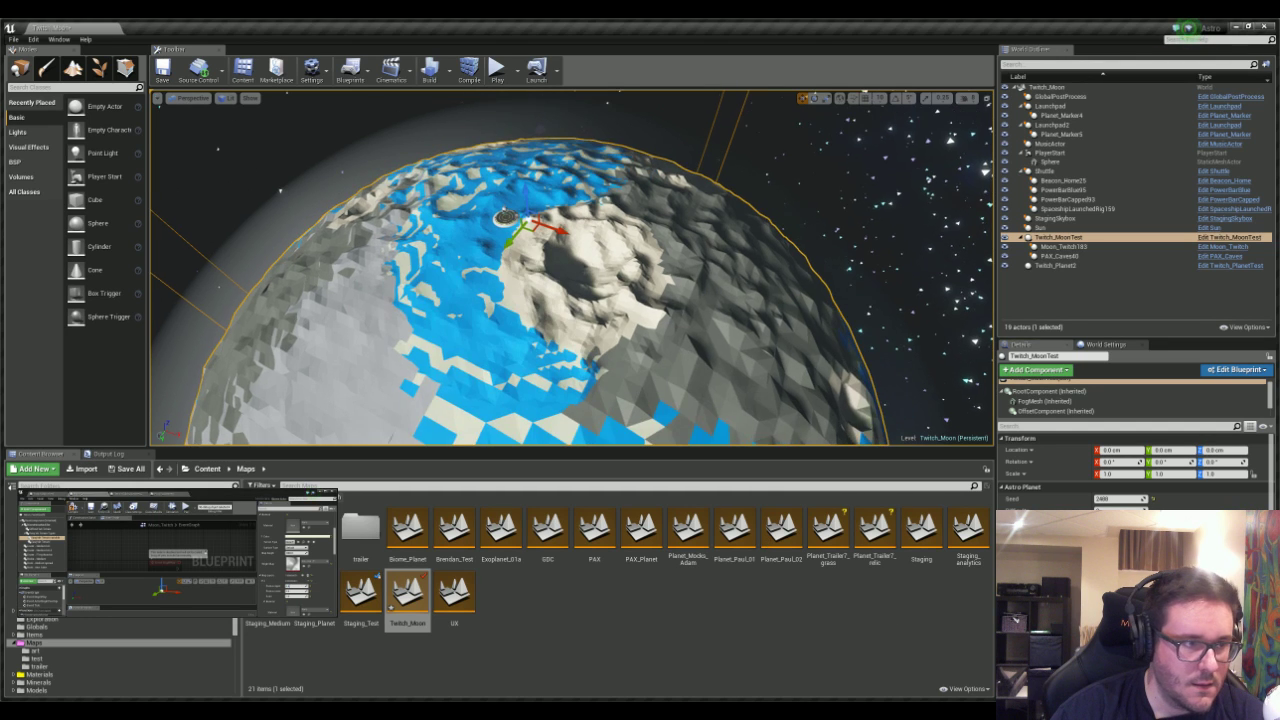
right_drag(460, 258, 460, 258)
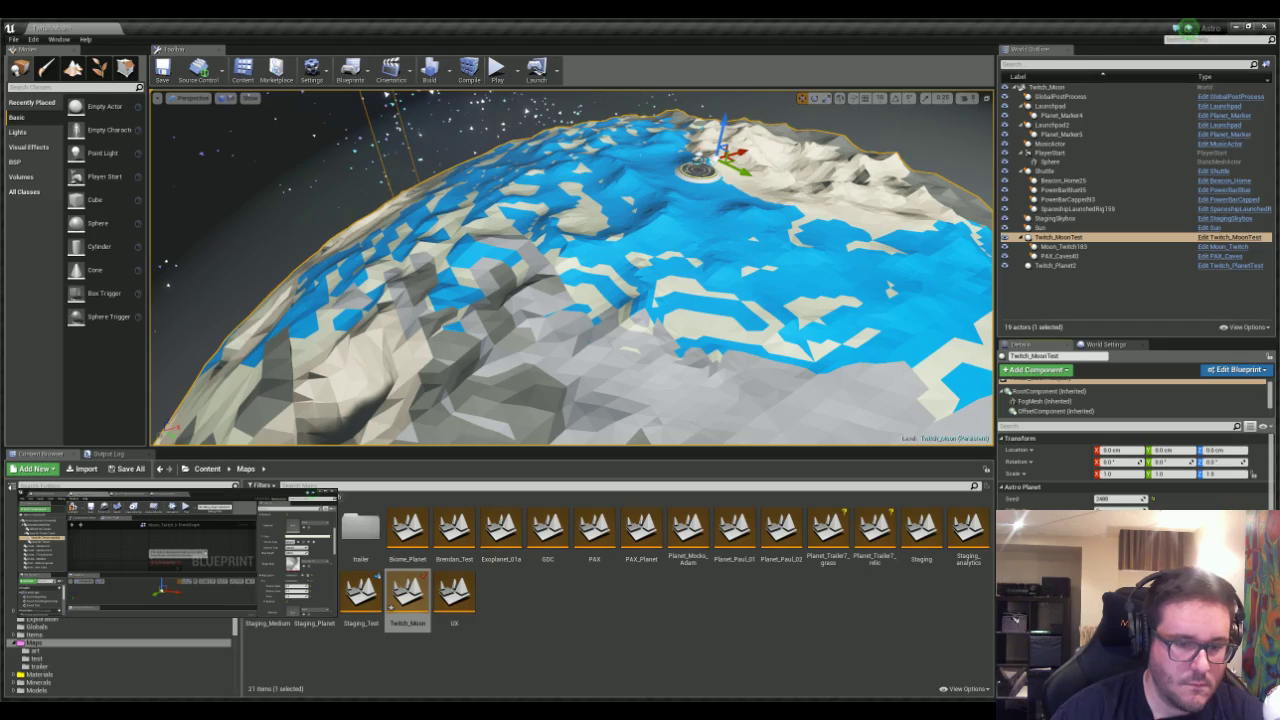
right_drag(618, 213, 800, 216)
right_drag(545, 245, 385, 250)
scroll(698, 402, up, 5)
scroll(698, 402, down, 4)
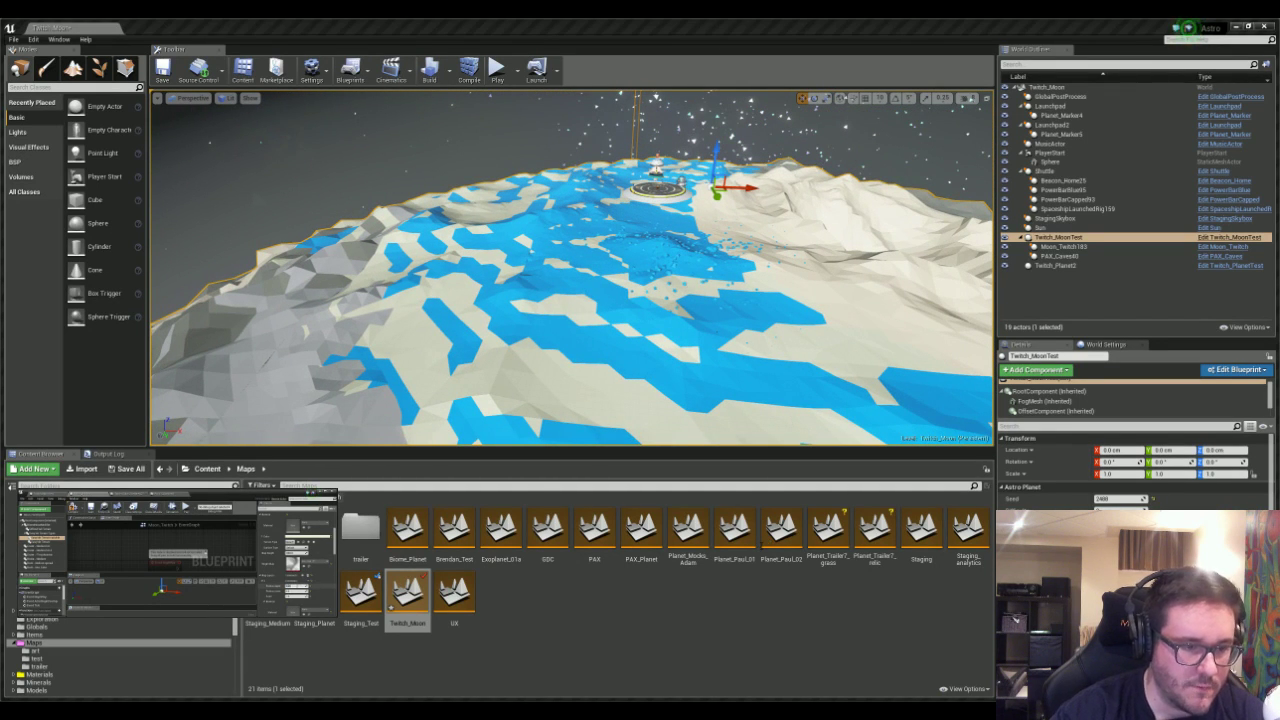
- Edit a value of the blue-marked surface layer in the moon's Blueprint and check its patches near the landing pad
click(298, 590)
right_drag(625, 257, 806, 256)
key(a)
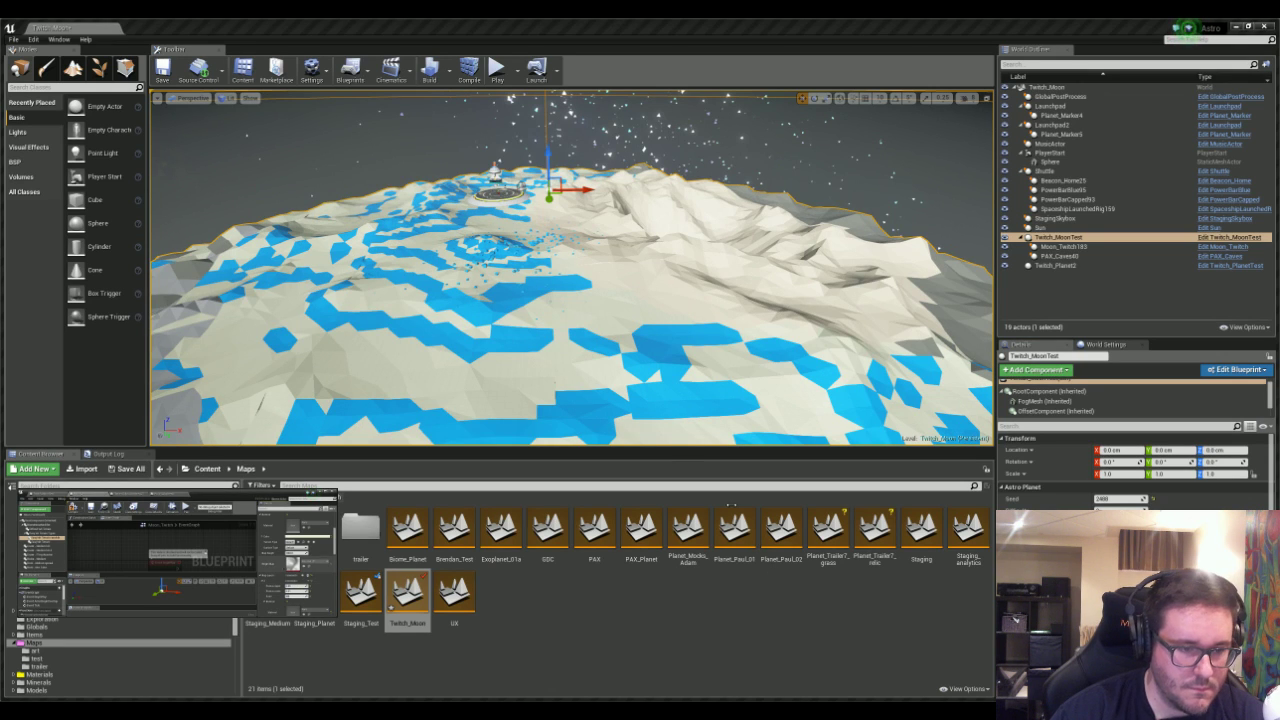
right_drag(588, 300, 686, 440)
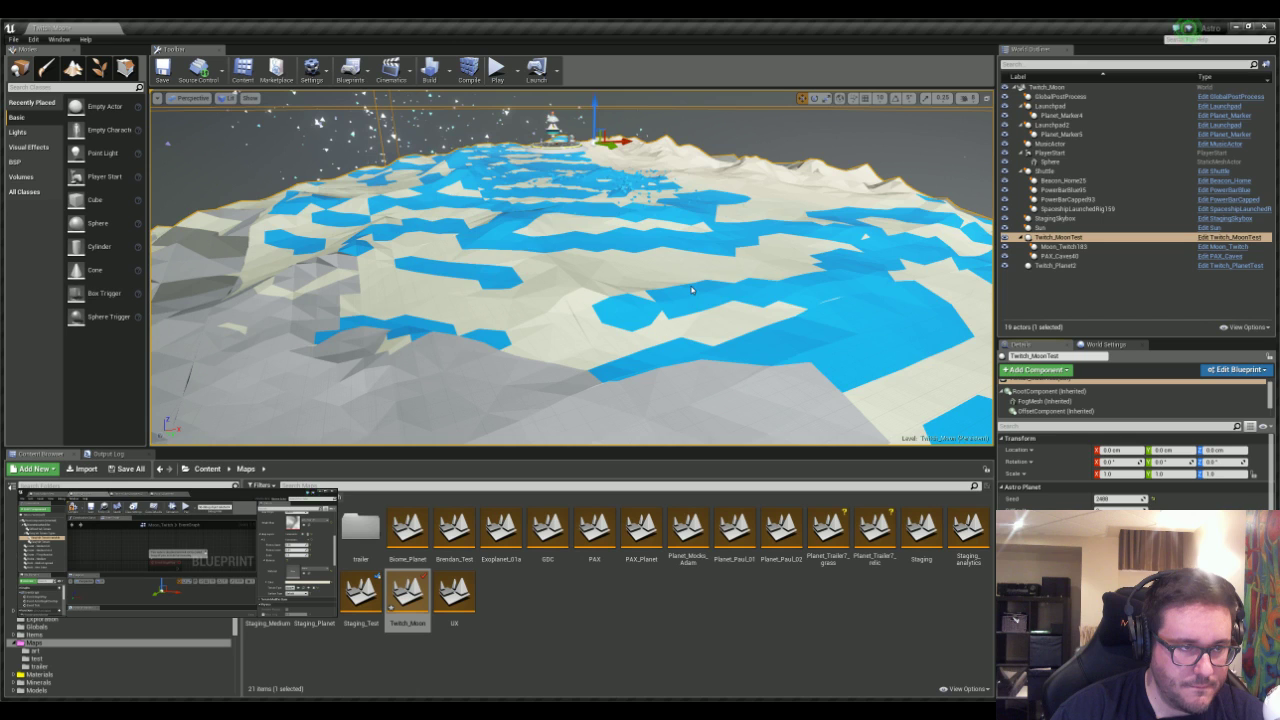
- Inspect the cream and grey terrain around the landing pad, both up close and from above the moon
right_drag(692, 290, 698, 330)
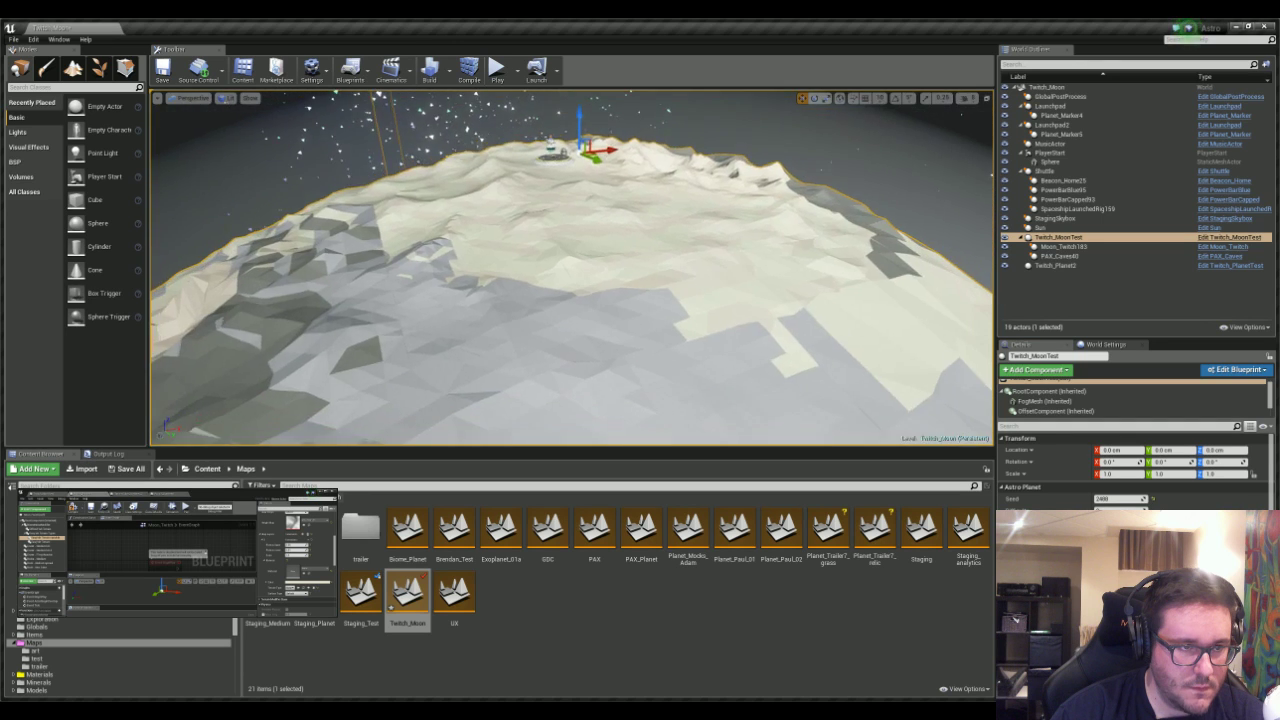
right_drag(572, 268, 586, 300)
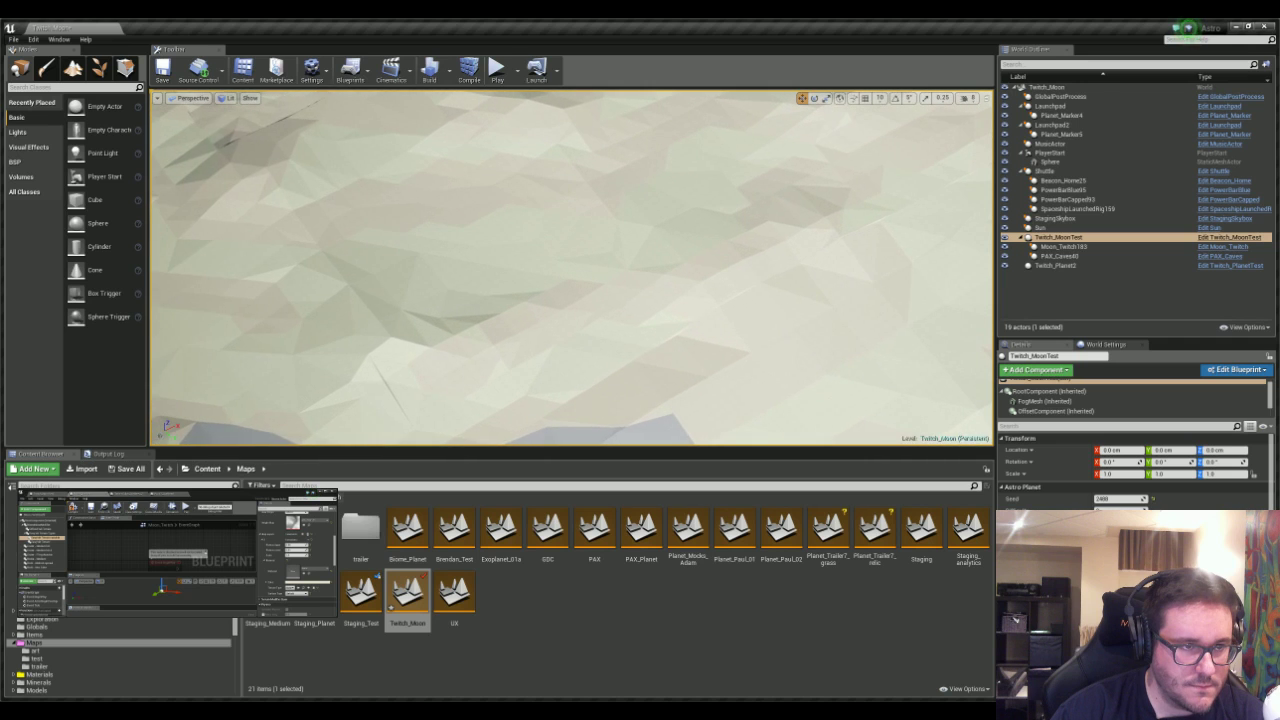
right_drag(584, 358, 584, 340)
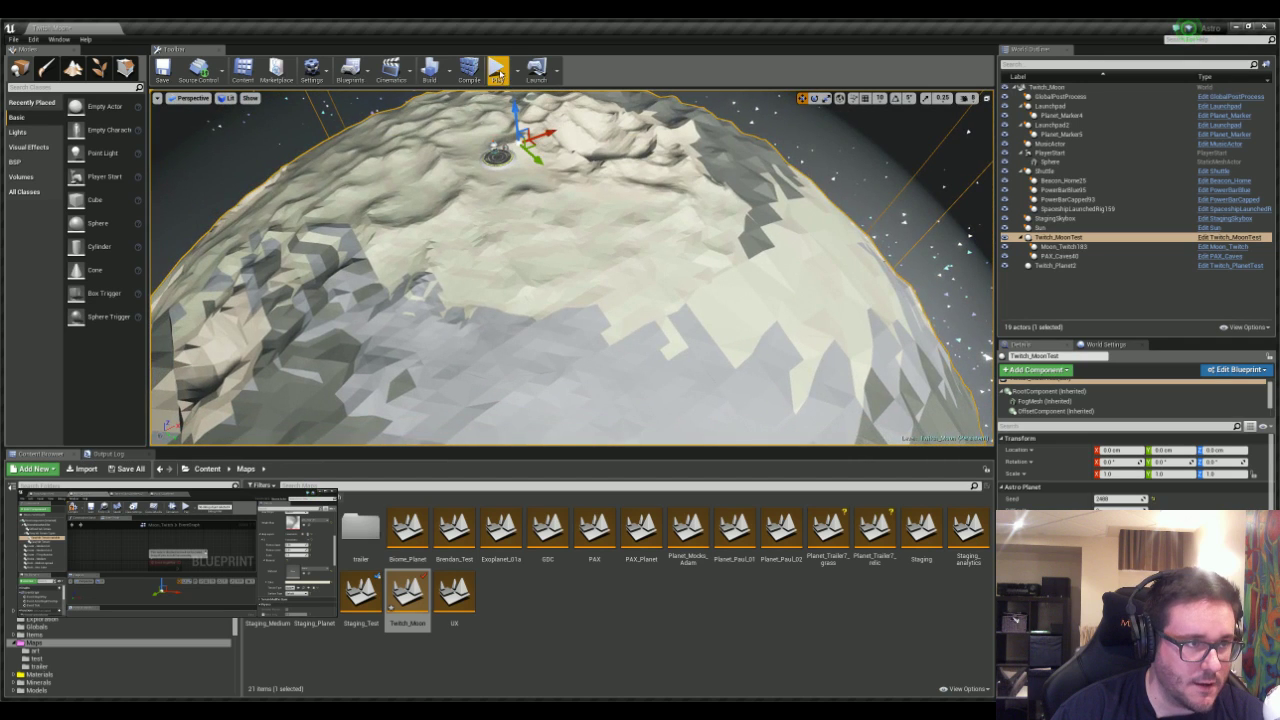
- Start a playtest and run from the landing pad across the rock-strewn moon surface
click(500, 75)
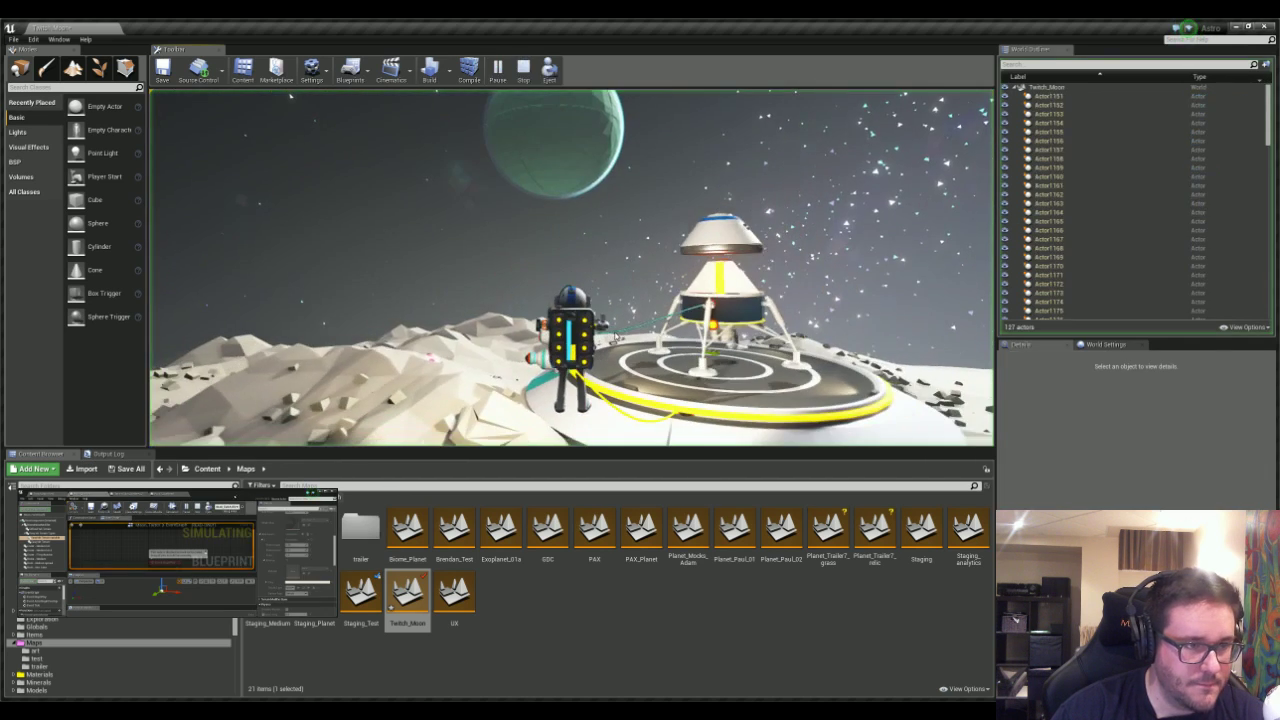
key(w)
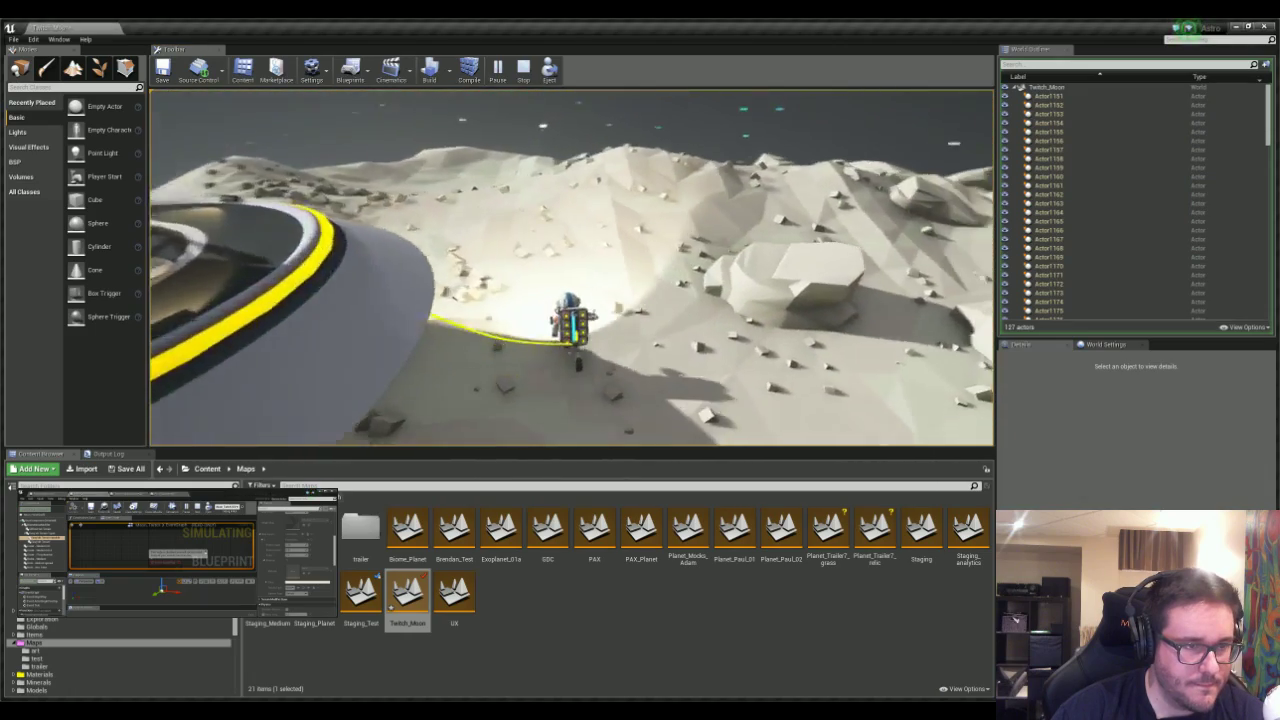
key(w)
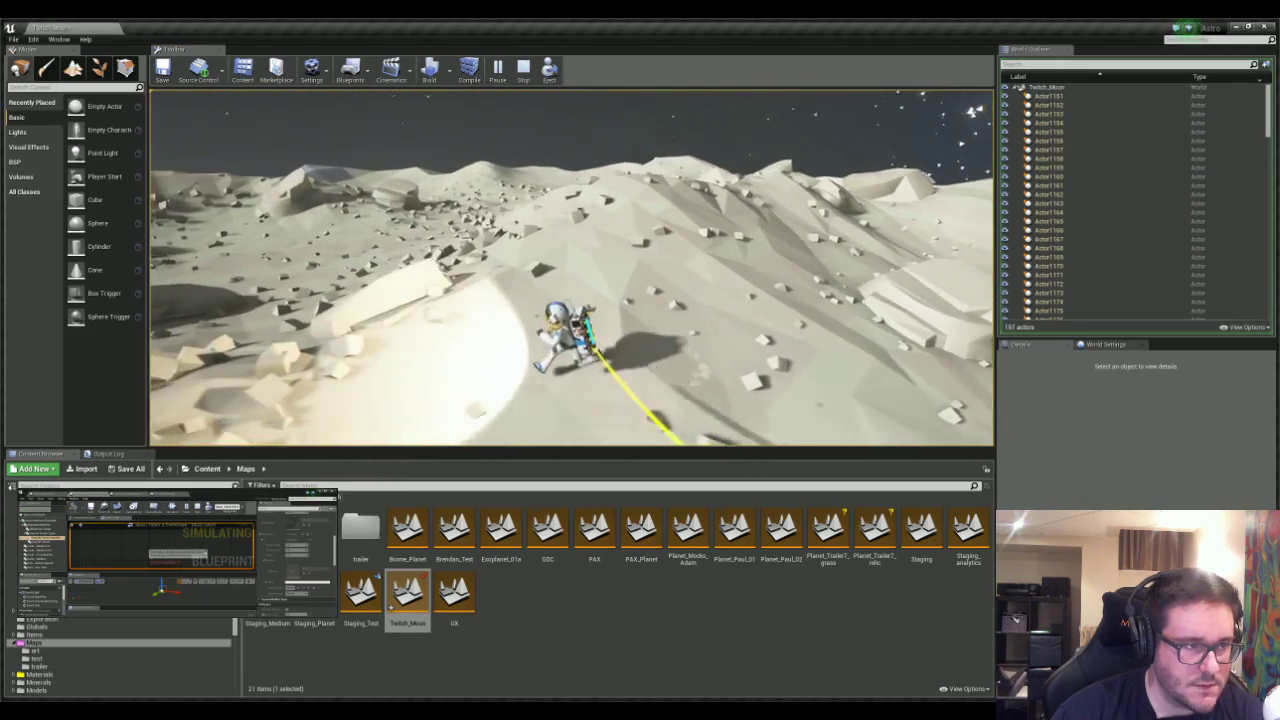
key(w)
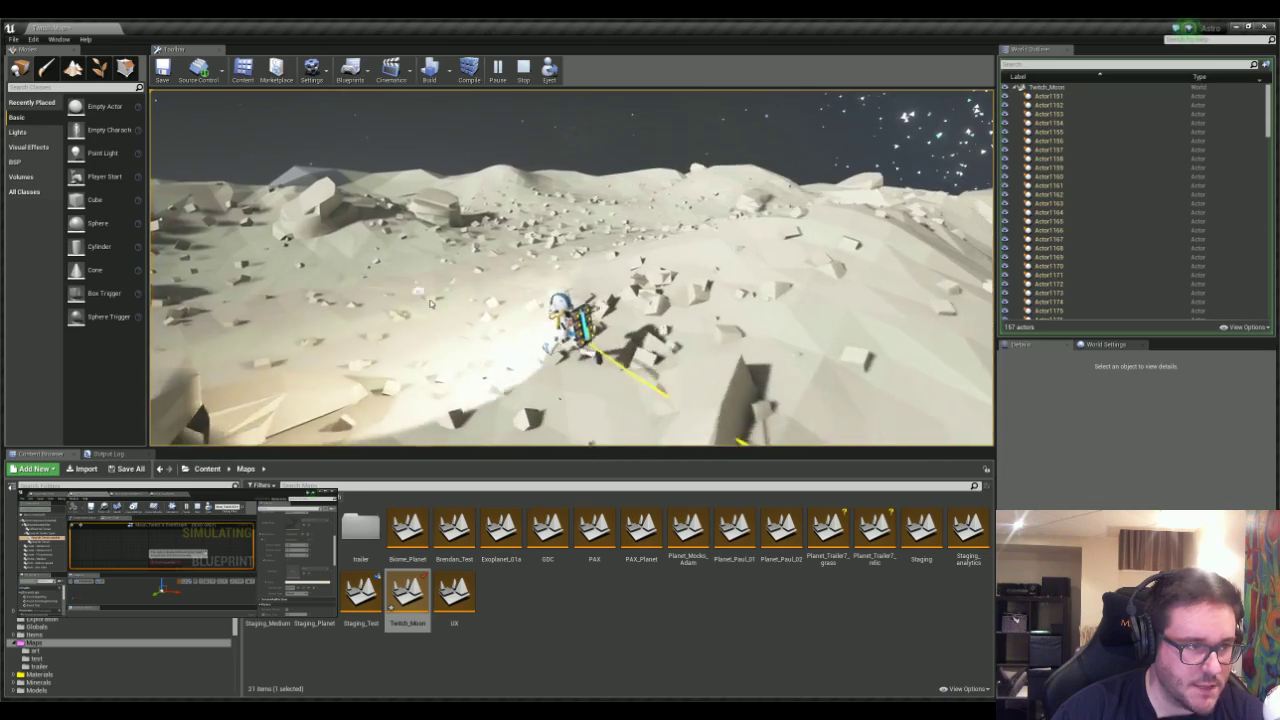
key(w)
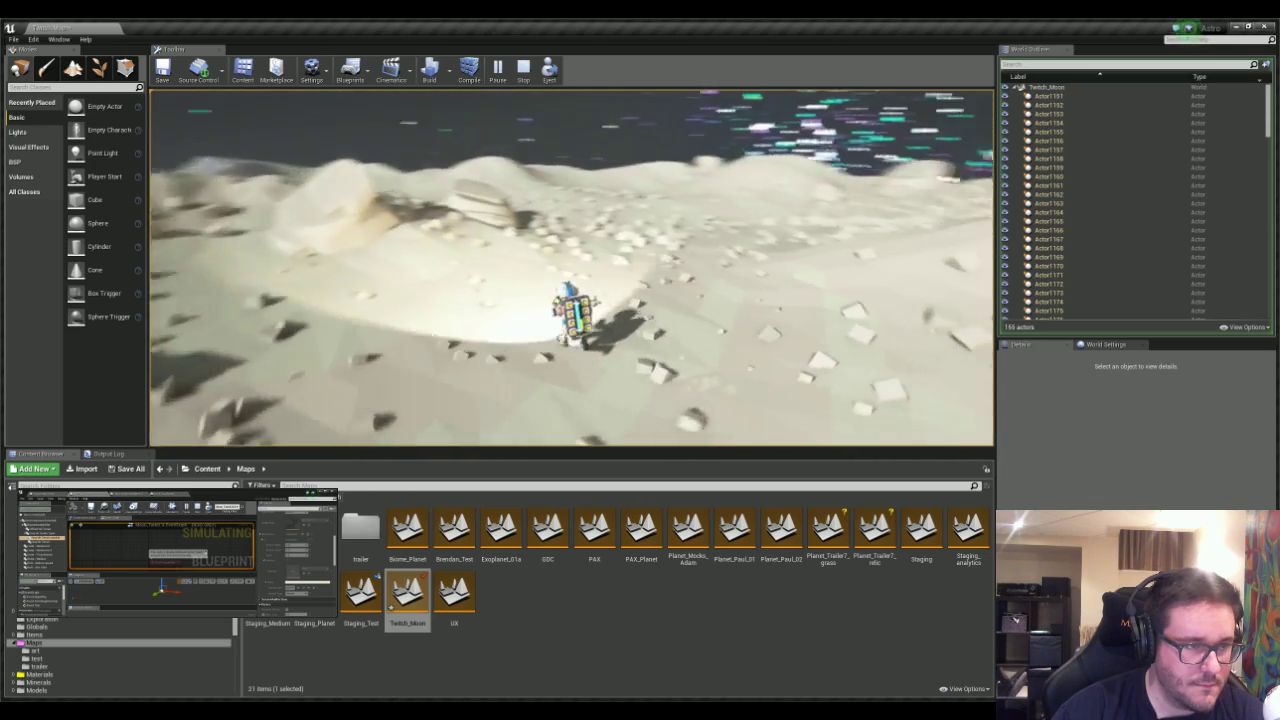
key(w)
- Dig into the ground with the terrain tool near the landing pad and step back to view the pit
key(e)
mouse_move(722, 382)
mouse_down()
mouse_move(742, 385)
mouse_move(783, 347)
mouse_up()
key(e)
key(s)
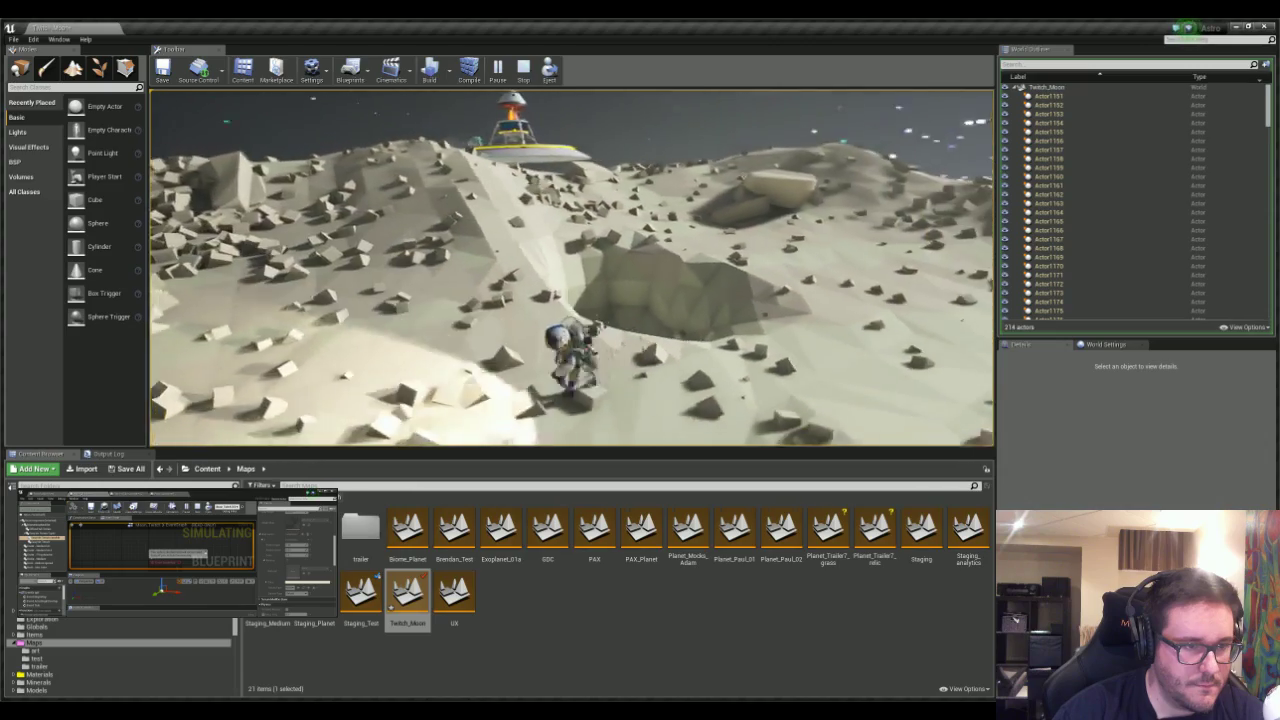
- Run farther across the rocky plain, view the landing pad from a distance, and end the playtest
key(w)
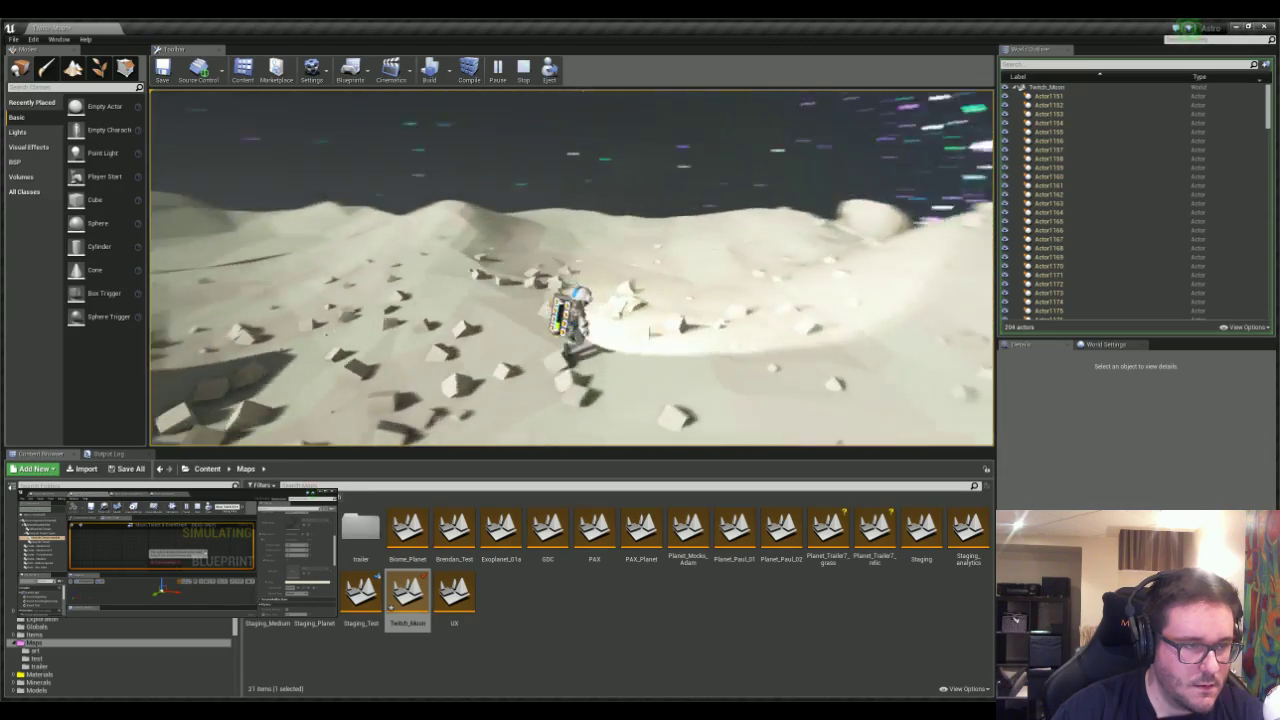
key(w)
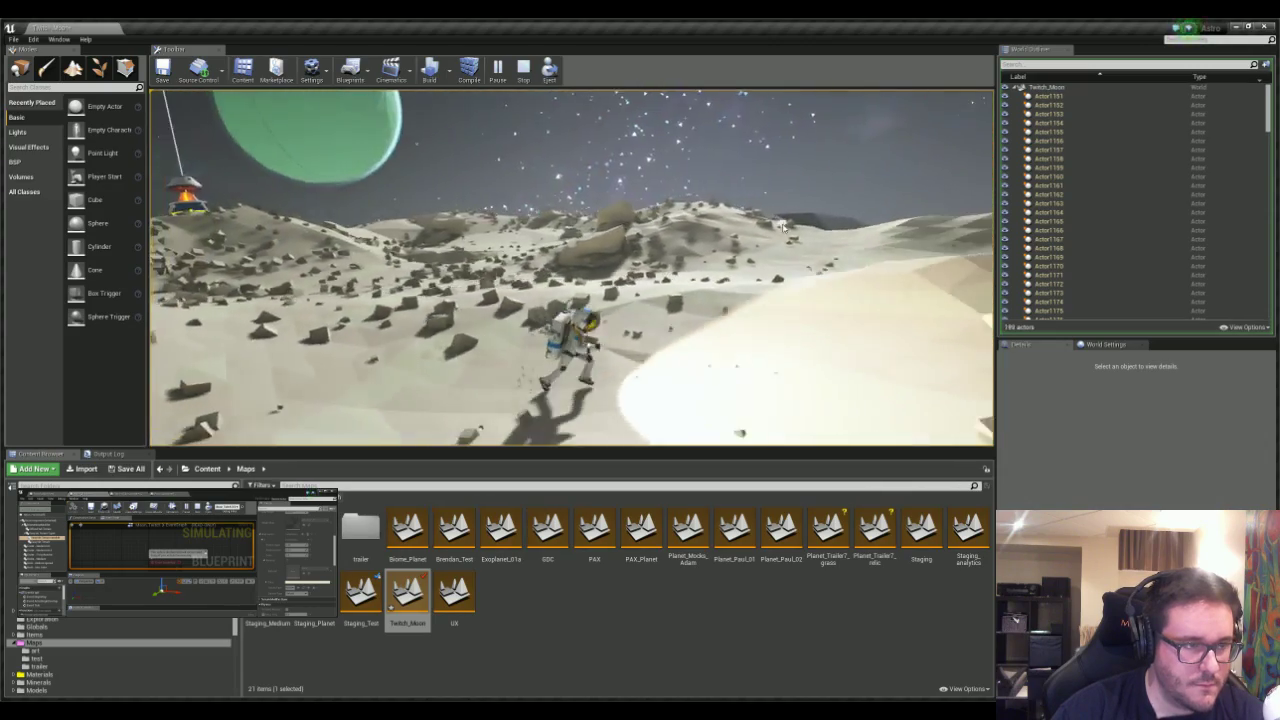
key(s)
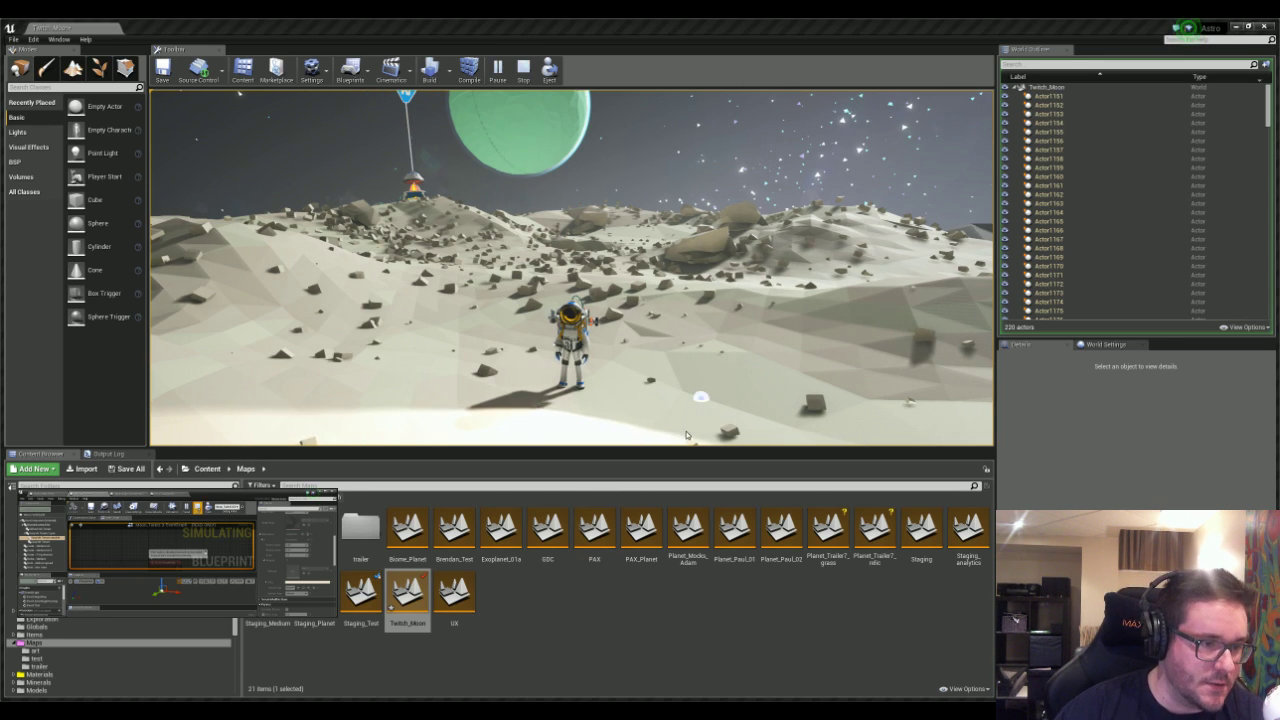
key(Escape)
- Find the Default Material settings of Twitch_MoonTest and examine the surface layers in the moon's cutaway beside the landing pad
key(s)
mouse_move(686, 360)
right_down()
mouse_move(688, 390)
mouse_move(686, 363)
right_up()
right_drag(543, 383, 543, 383)
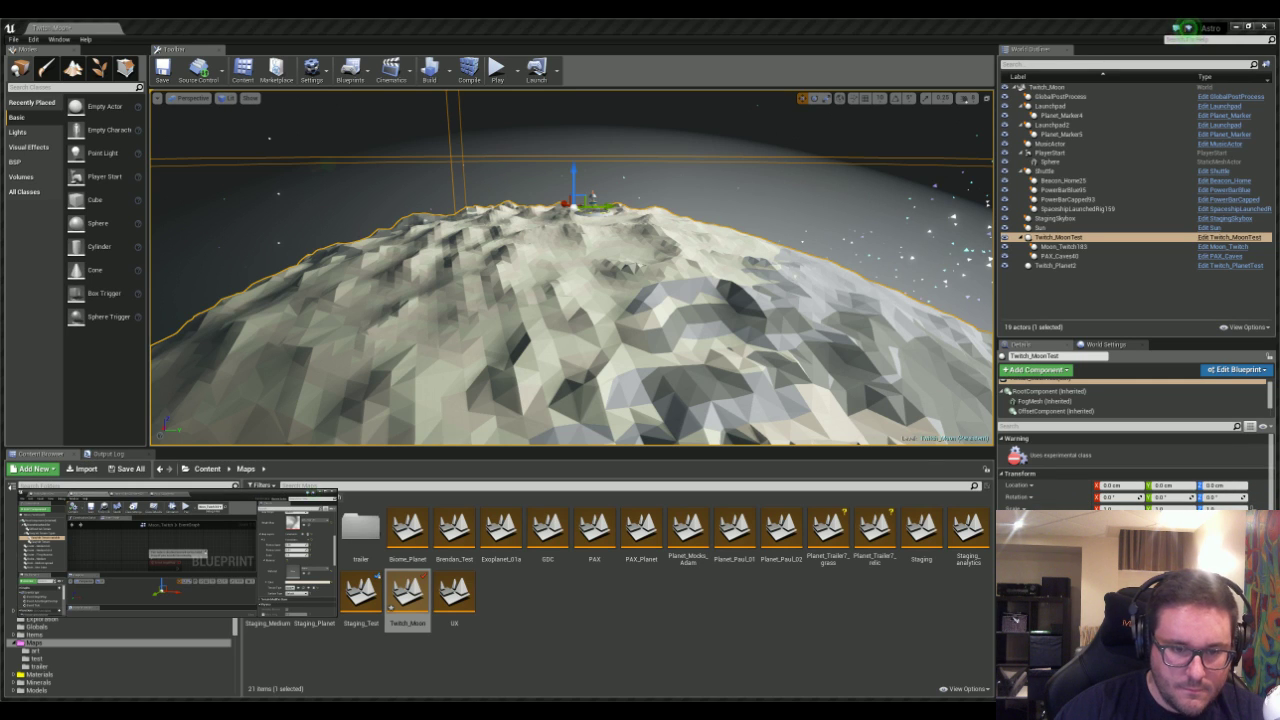
scroll(1135, 472, down, 8)
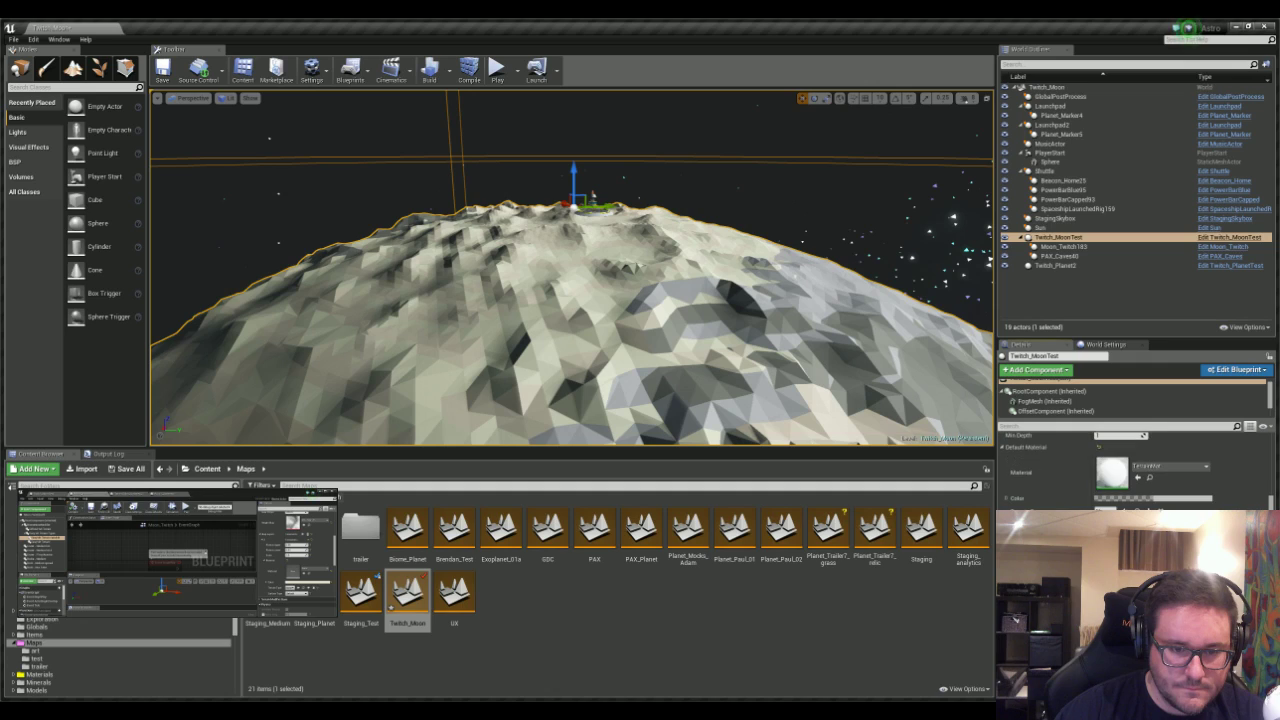
right_drag(634, 249, 425, 238)
right_drag(620, 196, 617, 331)
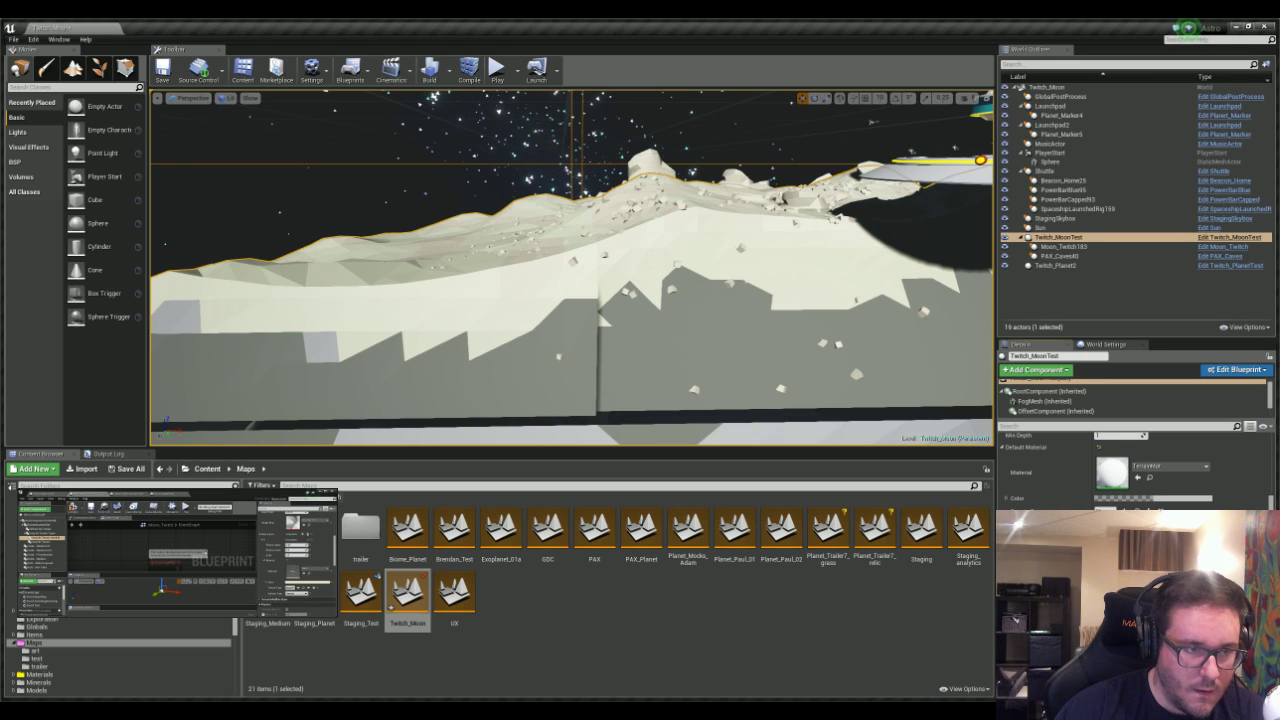
right_drag(717, 309, 726, 312)
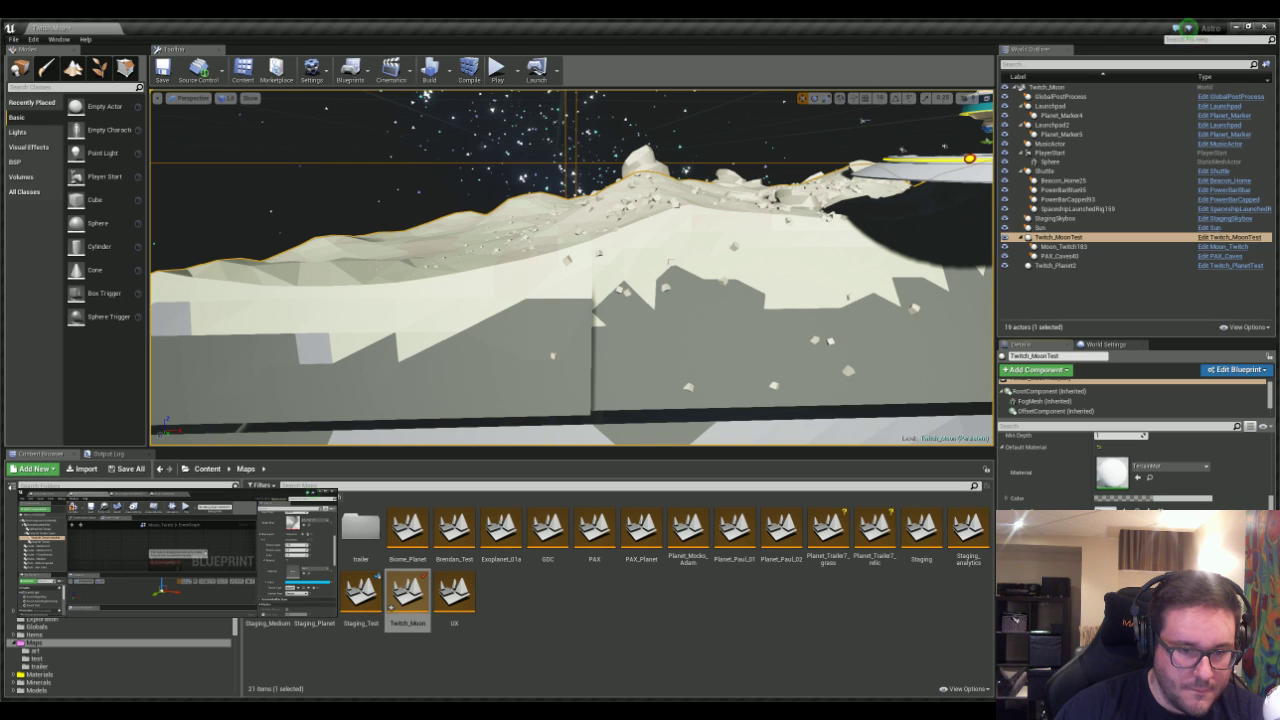
- Examine how deep the blue-marked layer reaches in the moon's cutaway, below the landing pad and along the outer surface
mouse_move(609, 257)
right_down()
mouse_move(690, 250)
mouse_move(626, 247)
right_up()
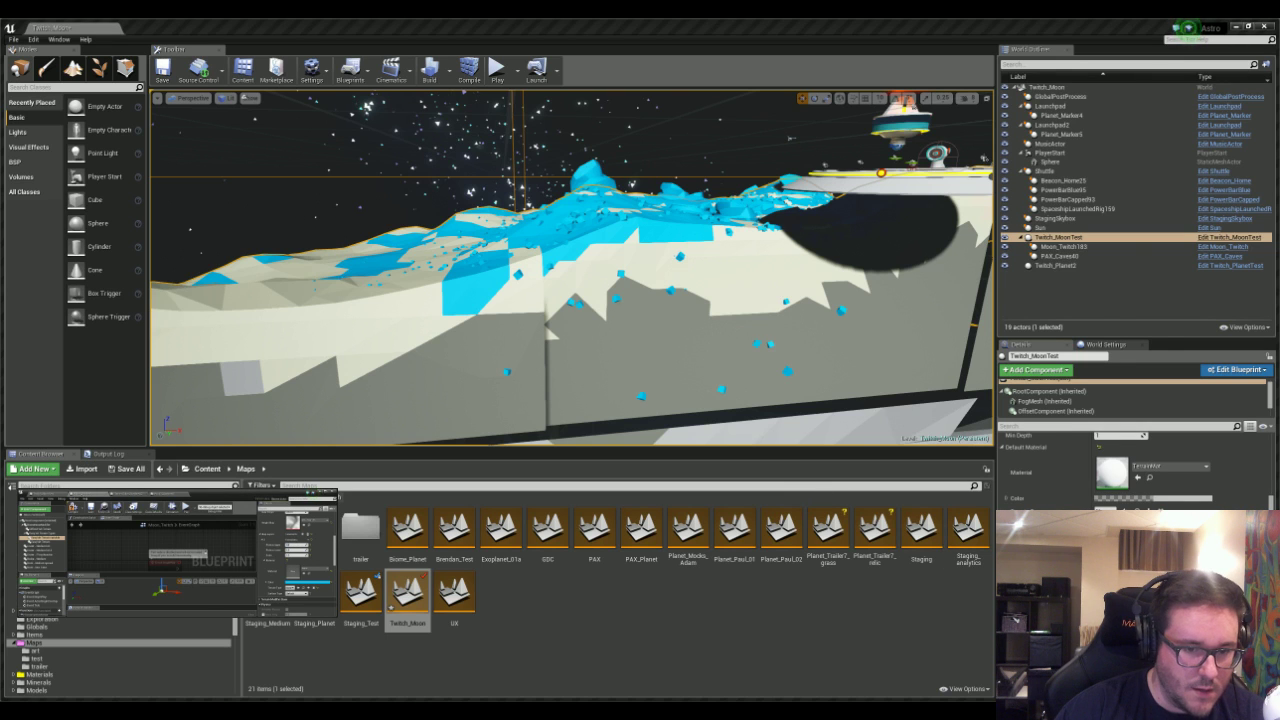
right_drag(657, 256, 748, 427)
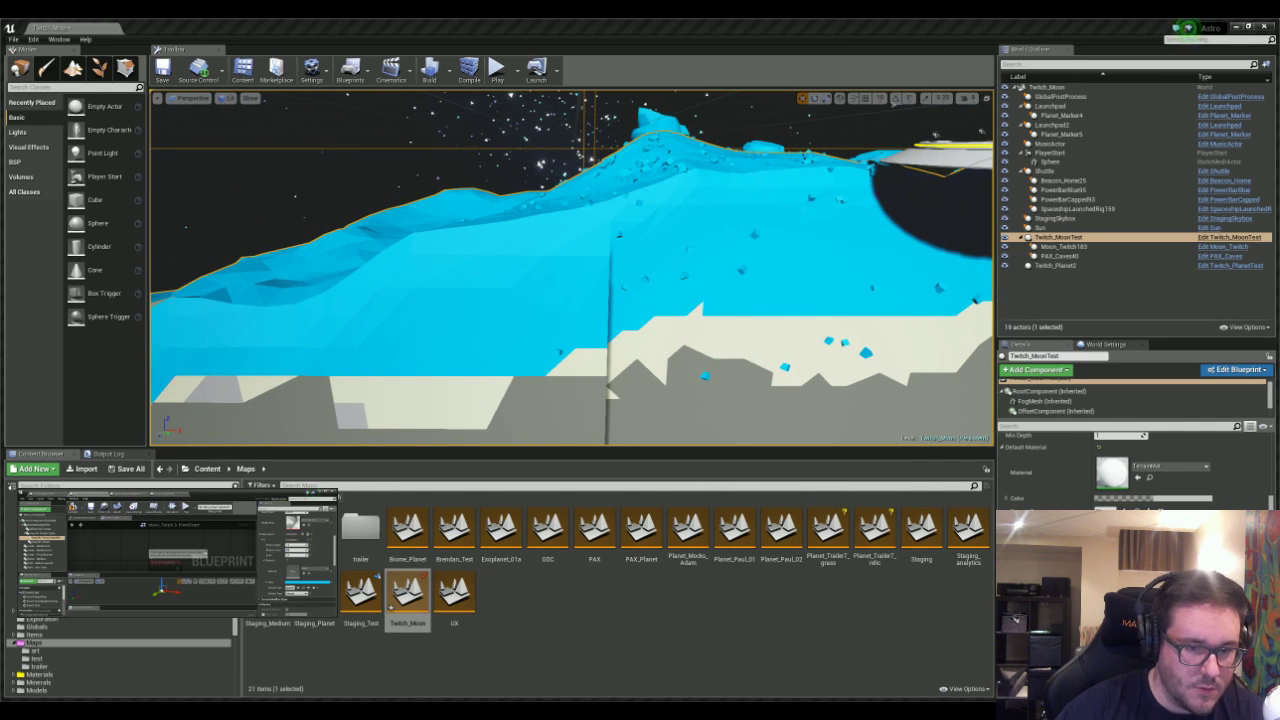
right_drag(625, 299, 575, 325)
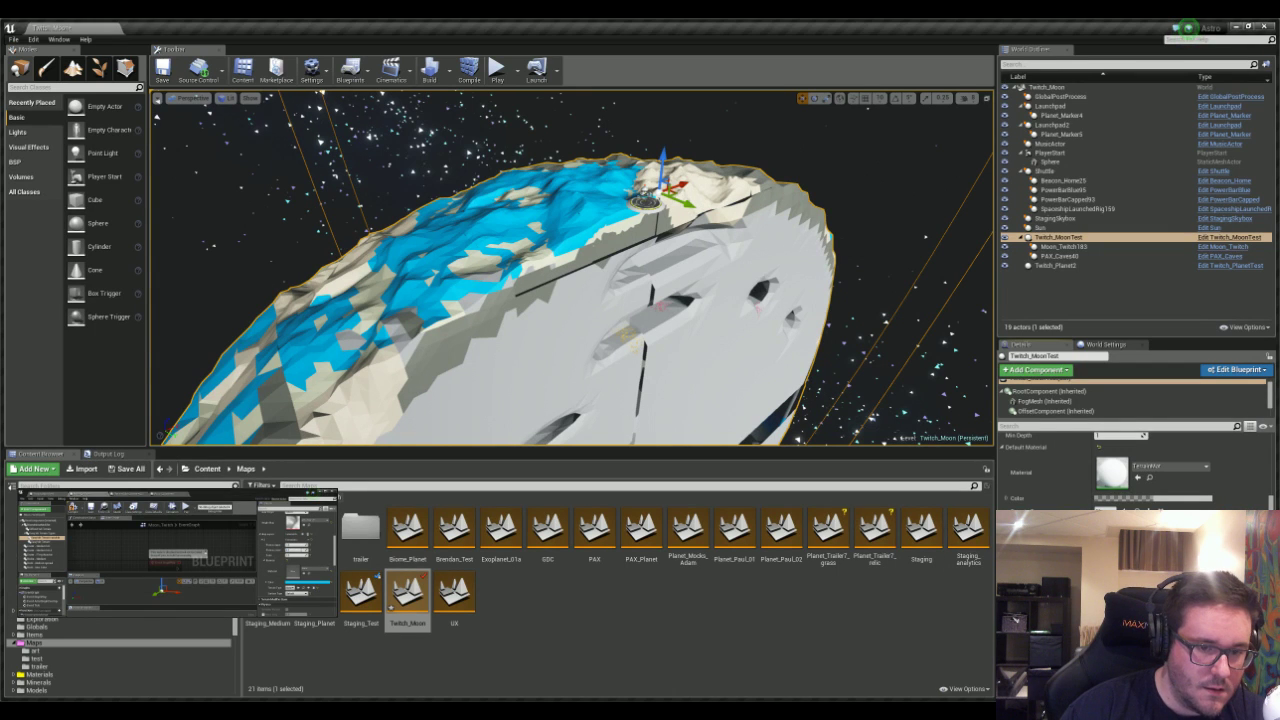
right_drag(592, 198, 568, 184)
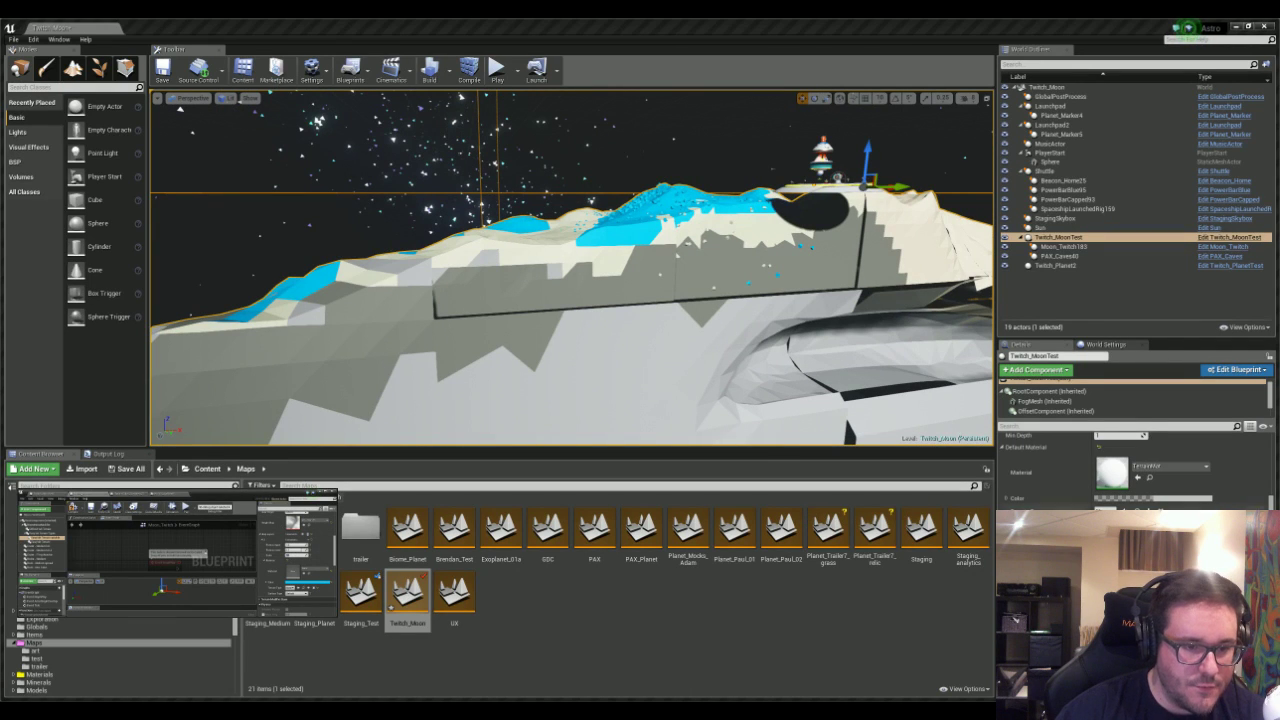
right_drag(568, 184, 570, 180)
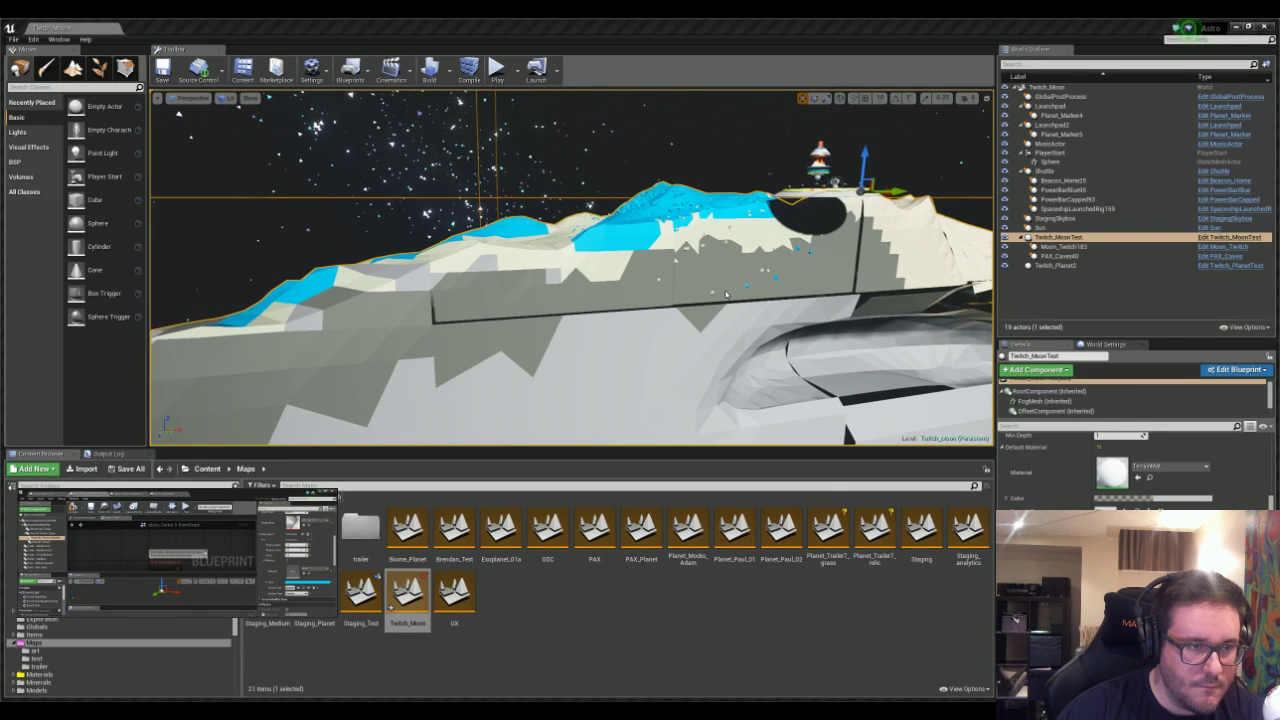
key(a)
right_drag(905, 397, 1070, 388)
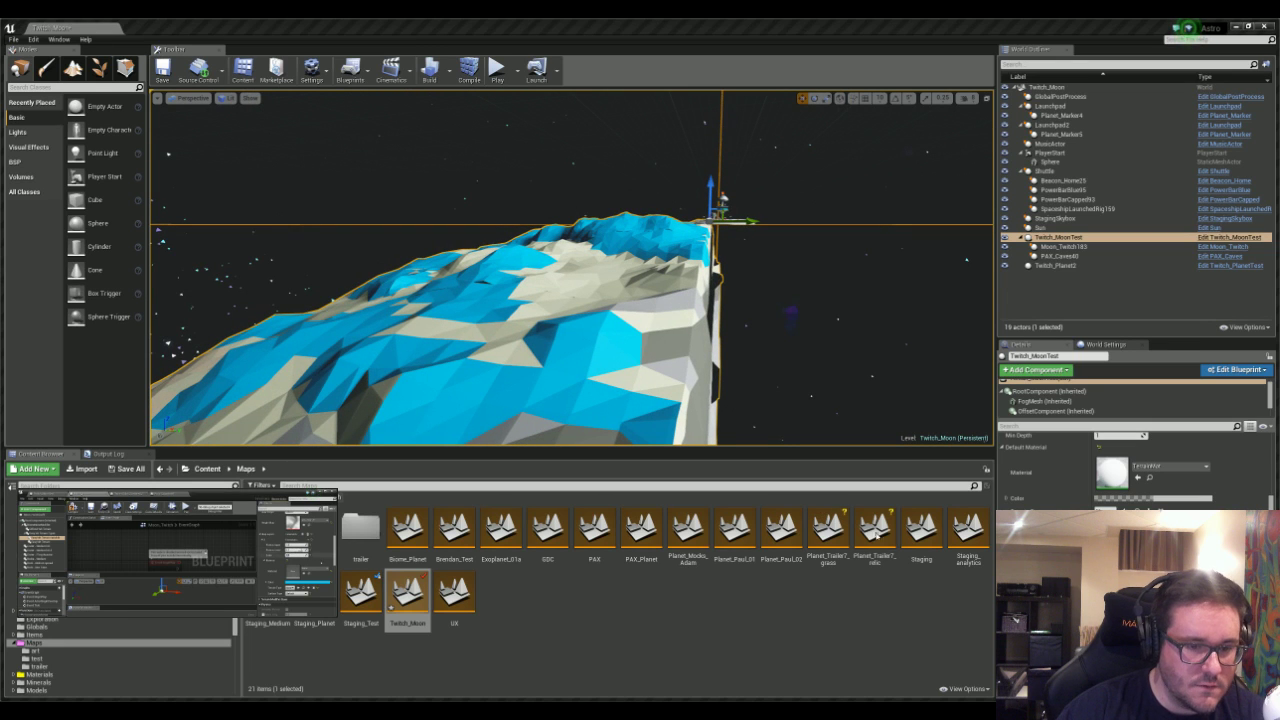
key(d)
right_drag(672, 232, 542, 199)
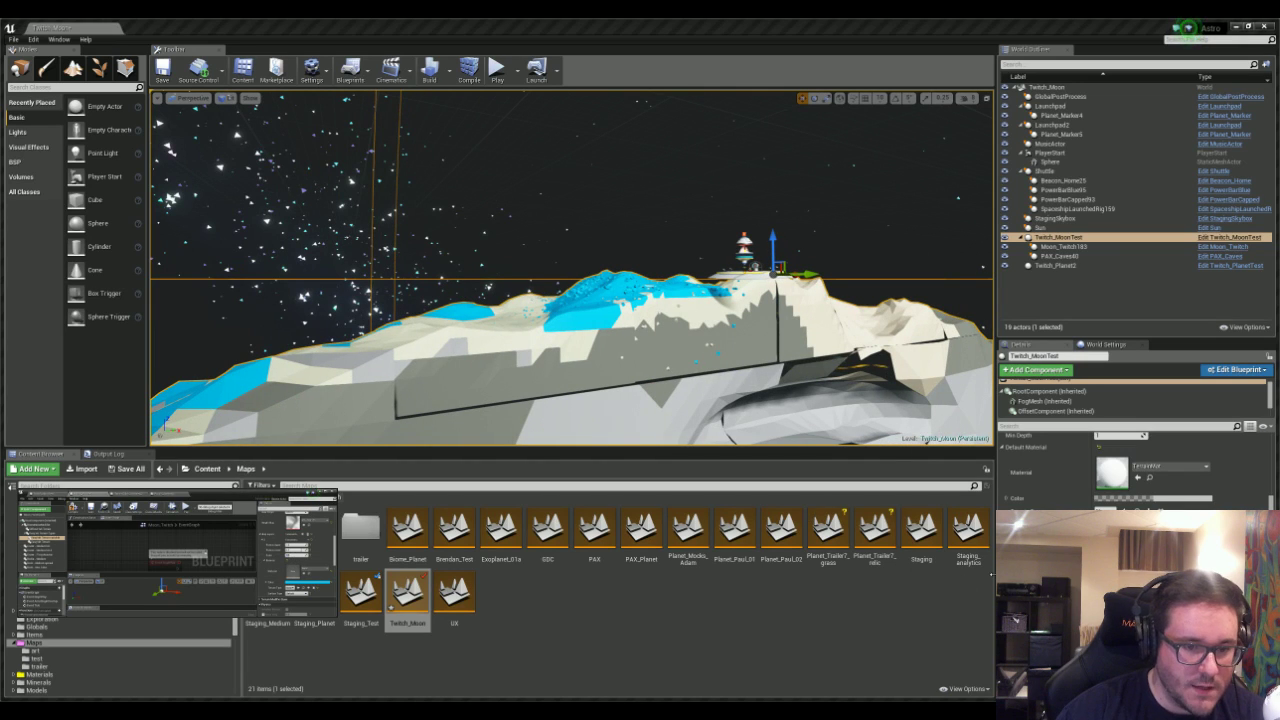
- Examine how far the blue-marked layer spreads over the outer surface and cut edge around the landing pad as its settings change
right_drag(572, 268, 566, 276)
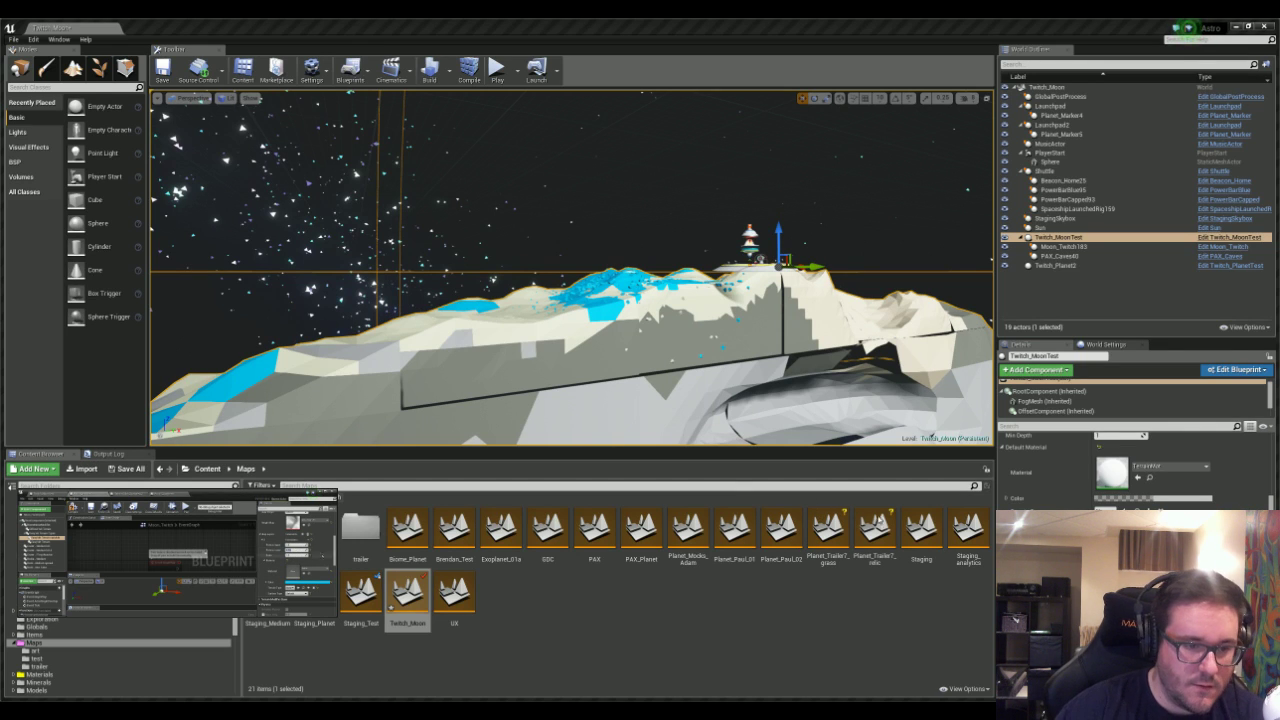
right_drag(696, 258, 745, 405)
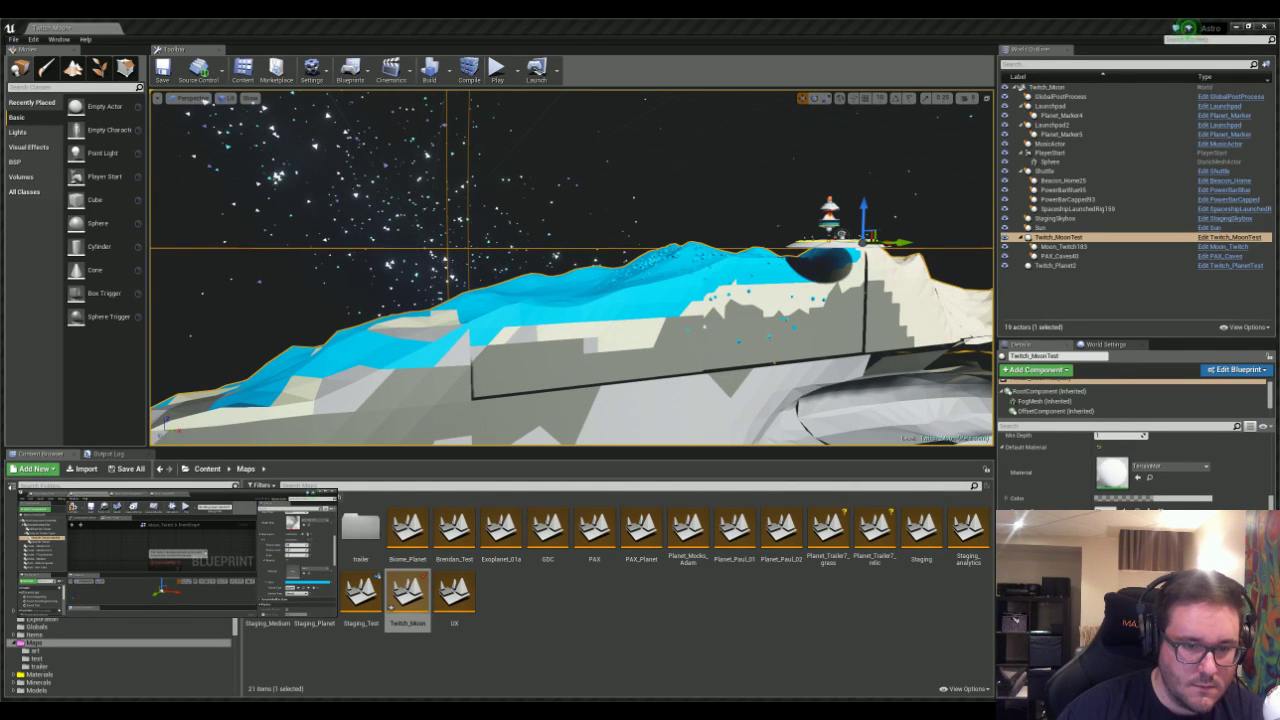
right_drag(704, 326, 721, 362)
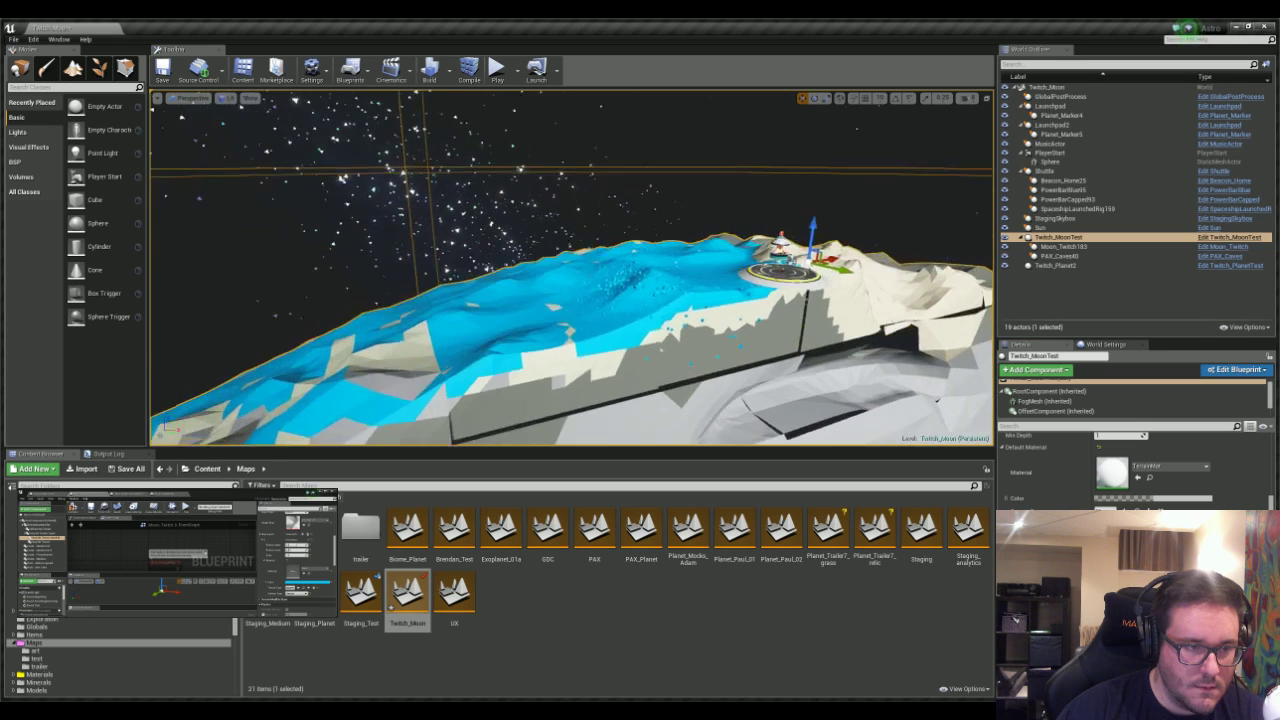
right_drag(295, 100, 297, 121)
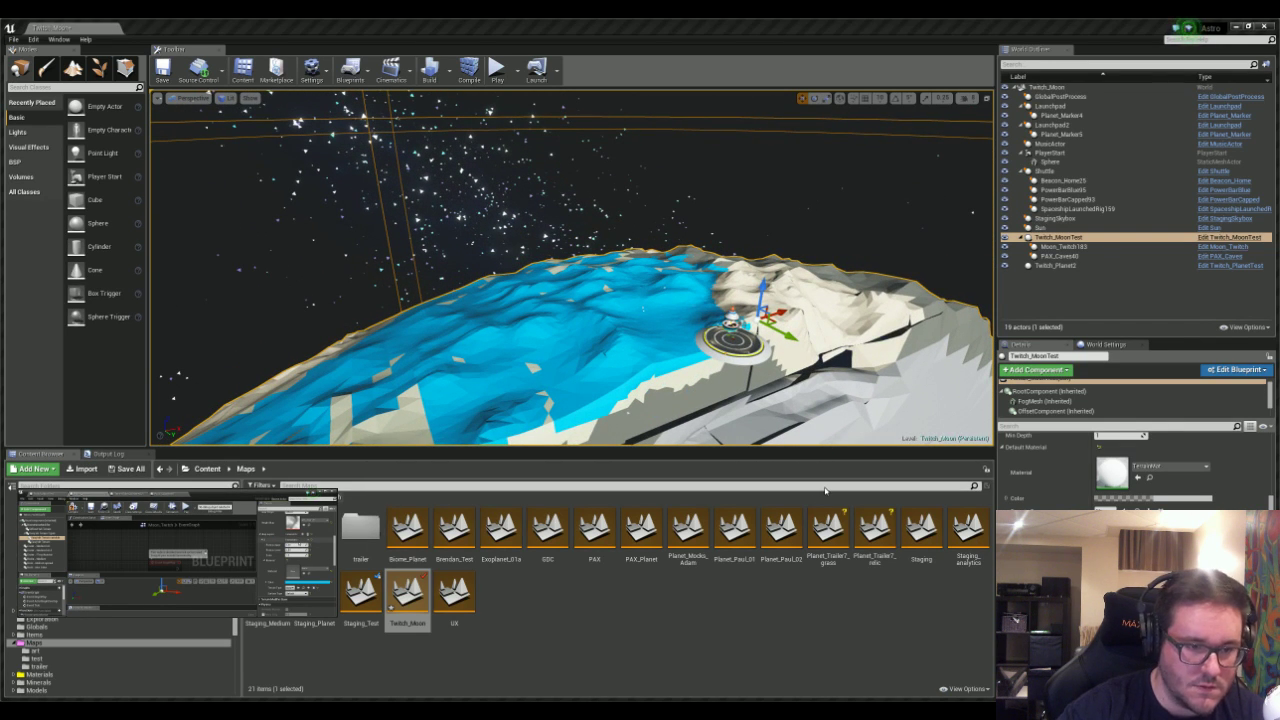
right_drag(740, 340, 708, 398)
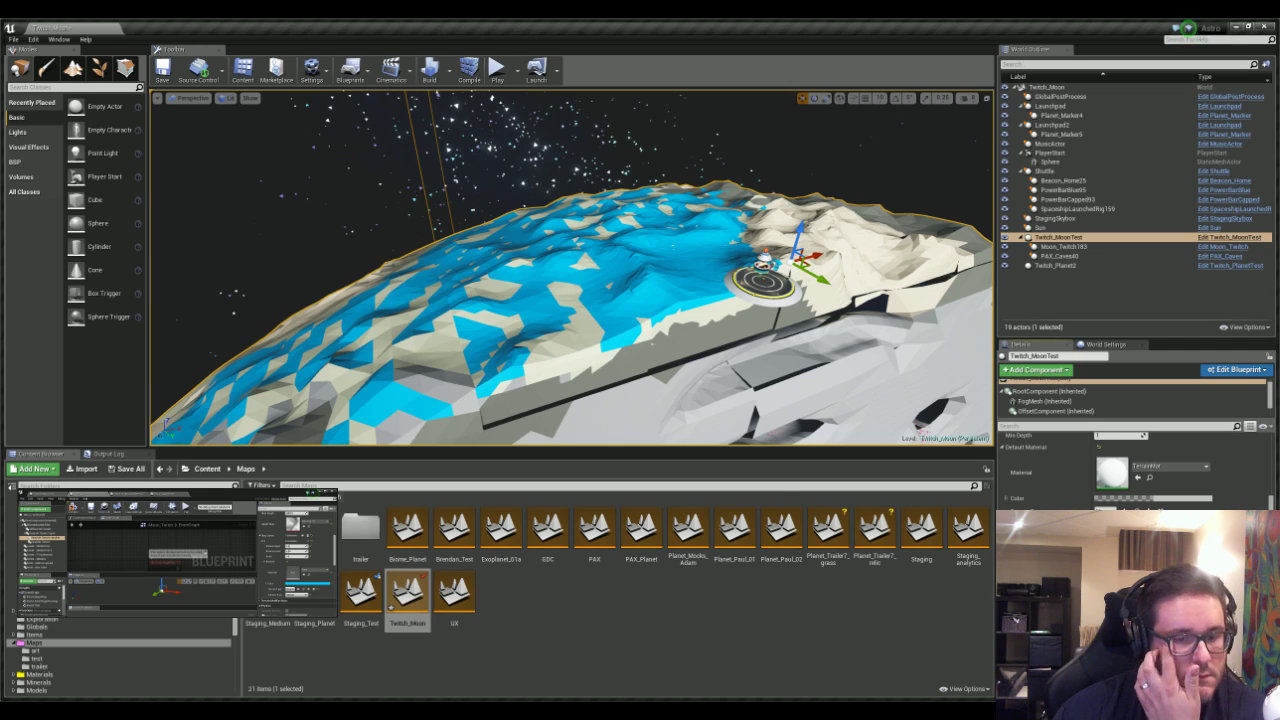
right_drag(674, 302, 661, 290)
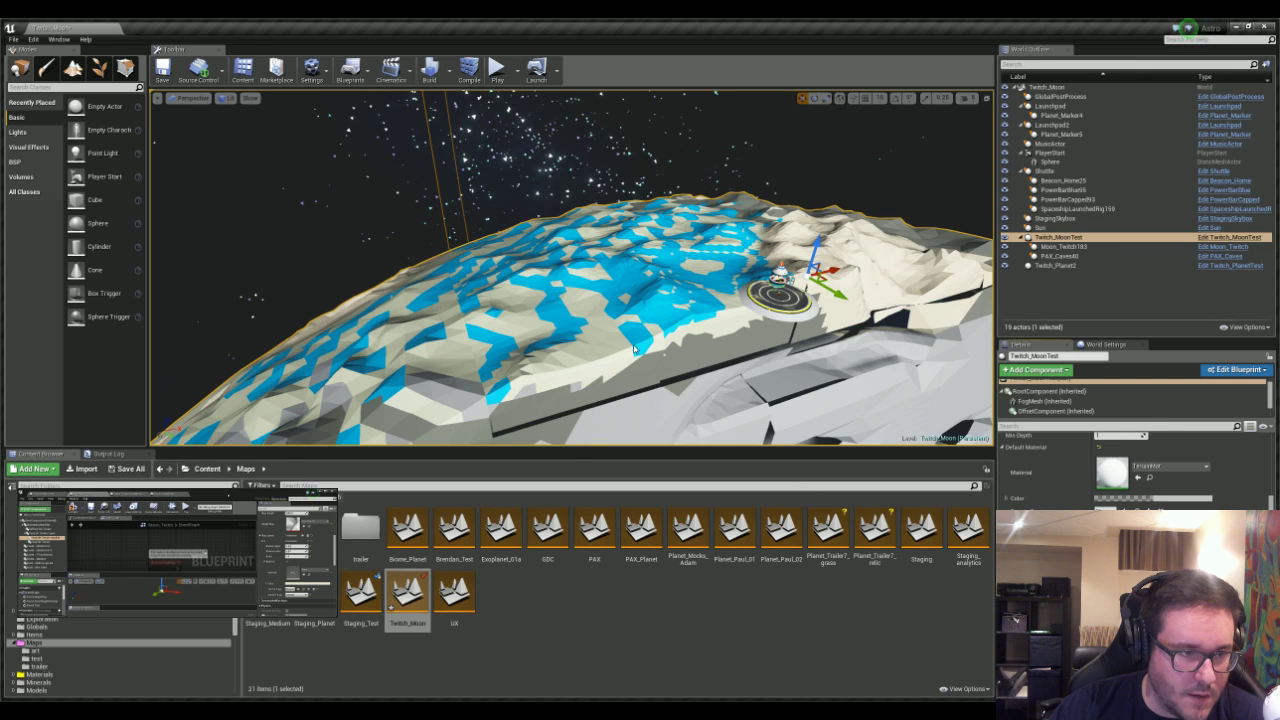
right_drag(634, 349, 625, 345)
right_drag(542, 266, 326, 432)
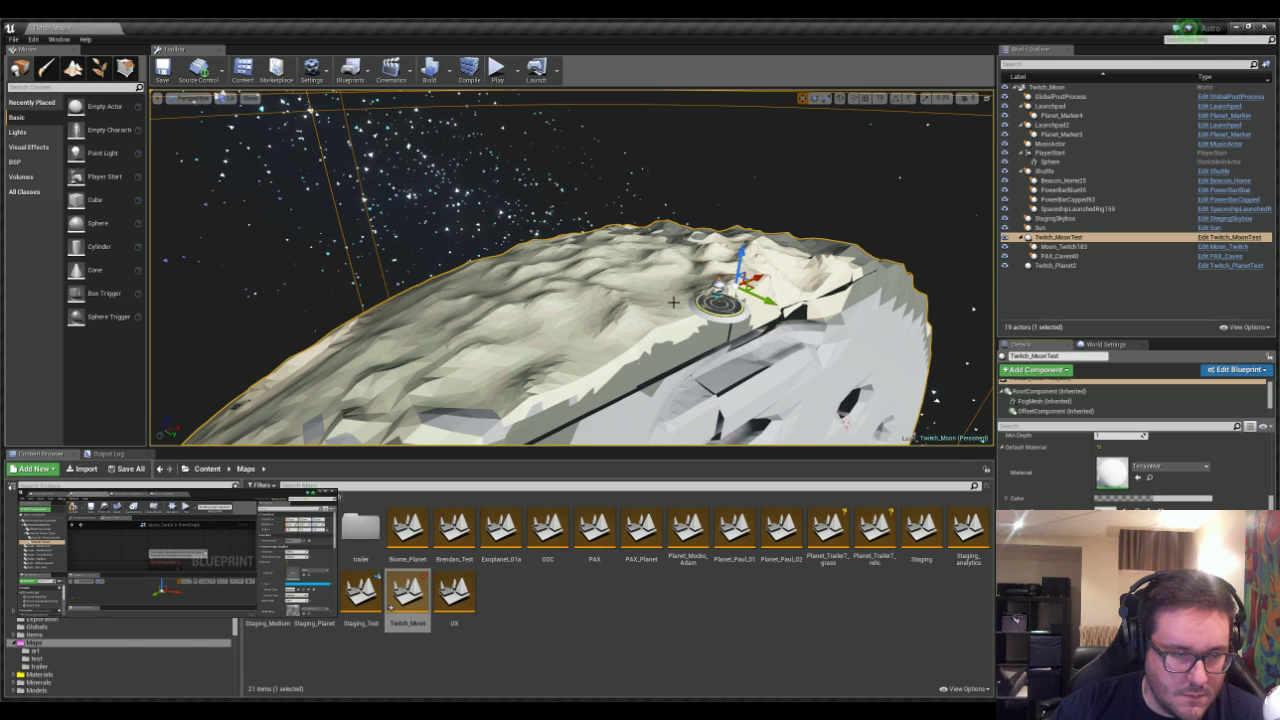
- Turn off Explode View in the Astro Planet settings of Twitch_MoonTest
key(s)
right_drag(673, 302, 945, 318)
key(a)
scroll(1058, 490, up, 5)
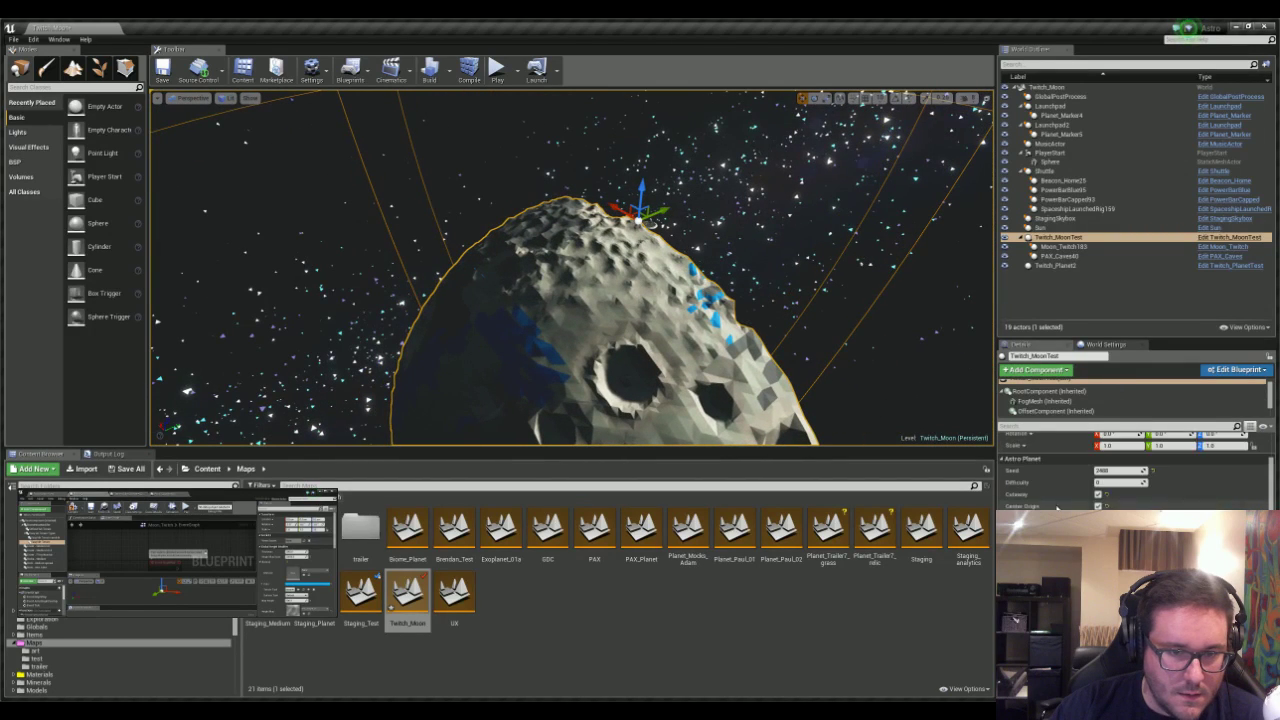
scroll(1057, 500, up, 3)
scroll(1135, 470, down, 3)
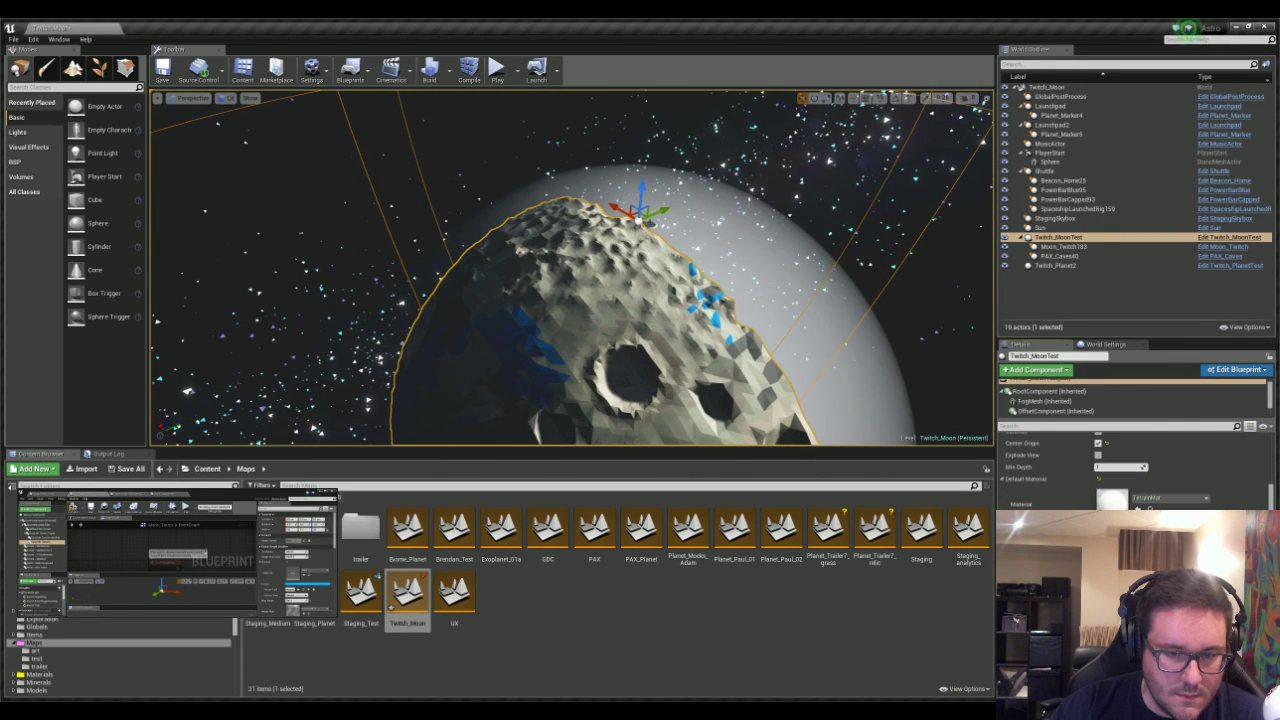
- Examine the surface layer's coverage across the whole moon, marked in blue and with its pale colour
right_drag(640, 290, 432, 300)
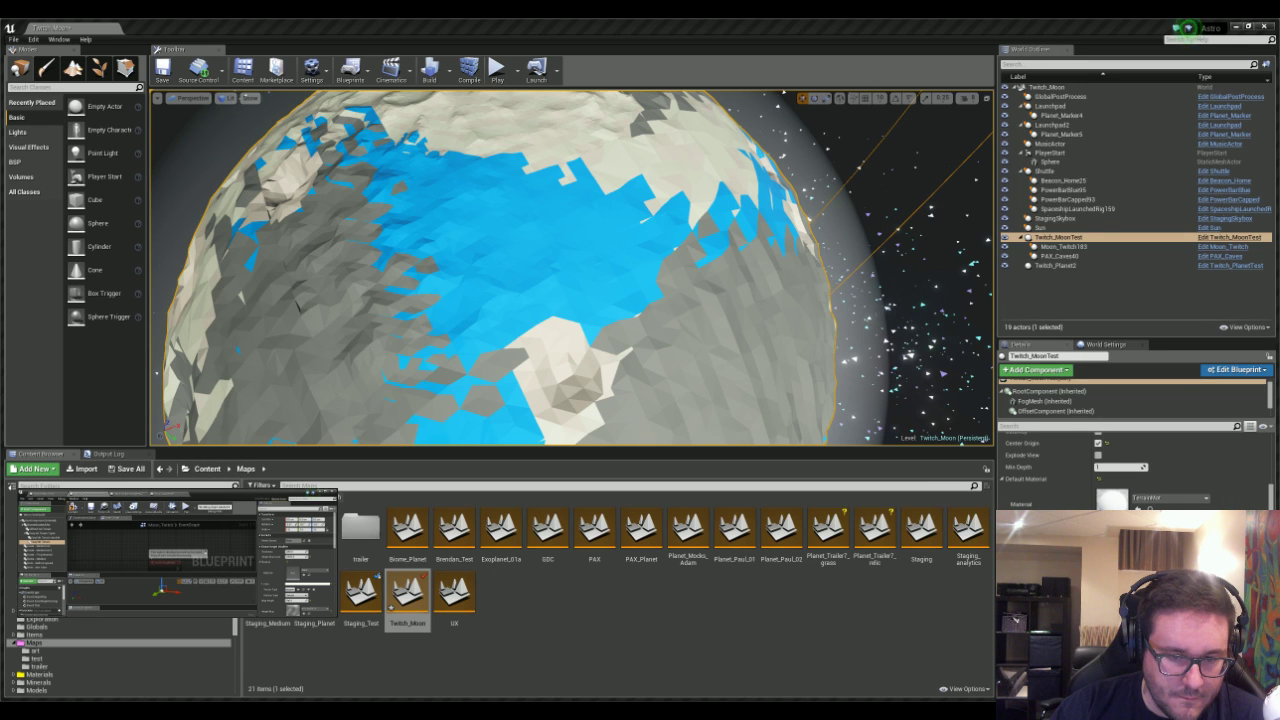
right_drag(572, 268, 480, 256)
alt+drag(571, 268, 603, 276)
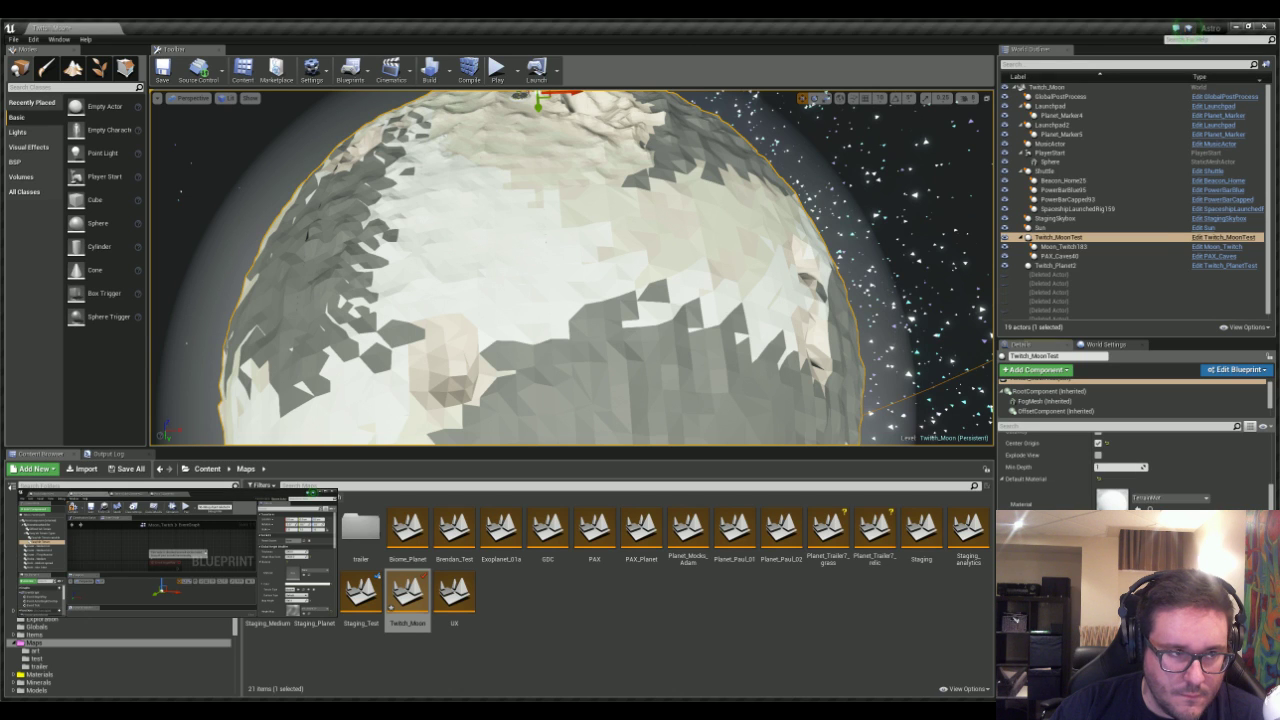
right_drag(571, 268, 573, 258)
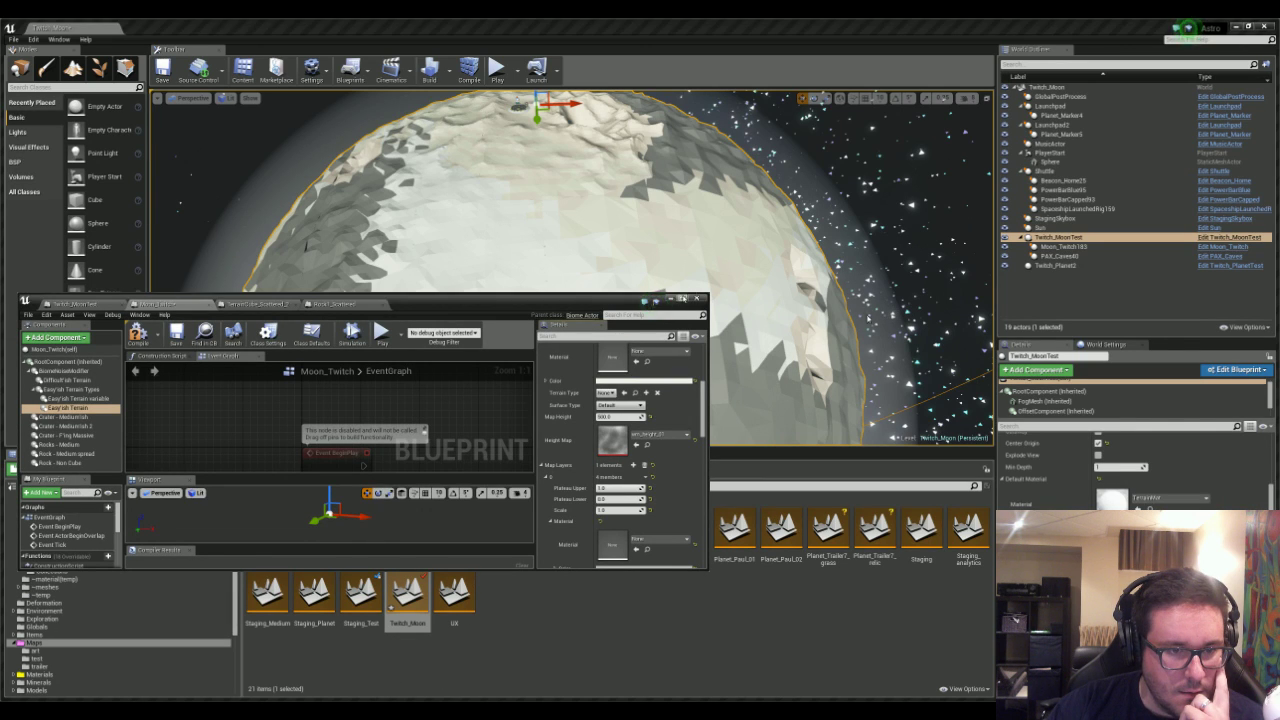
- Resize the Moon_Twitch blueprint window so it leaves the moon in view, and bring up the Easy'ish Terrain map layer settings
drag(708, 570, 675, 676)
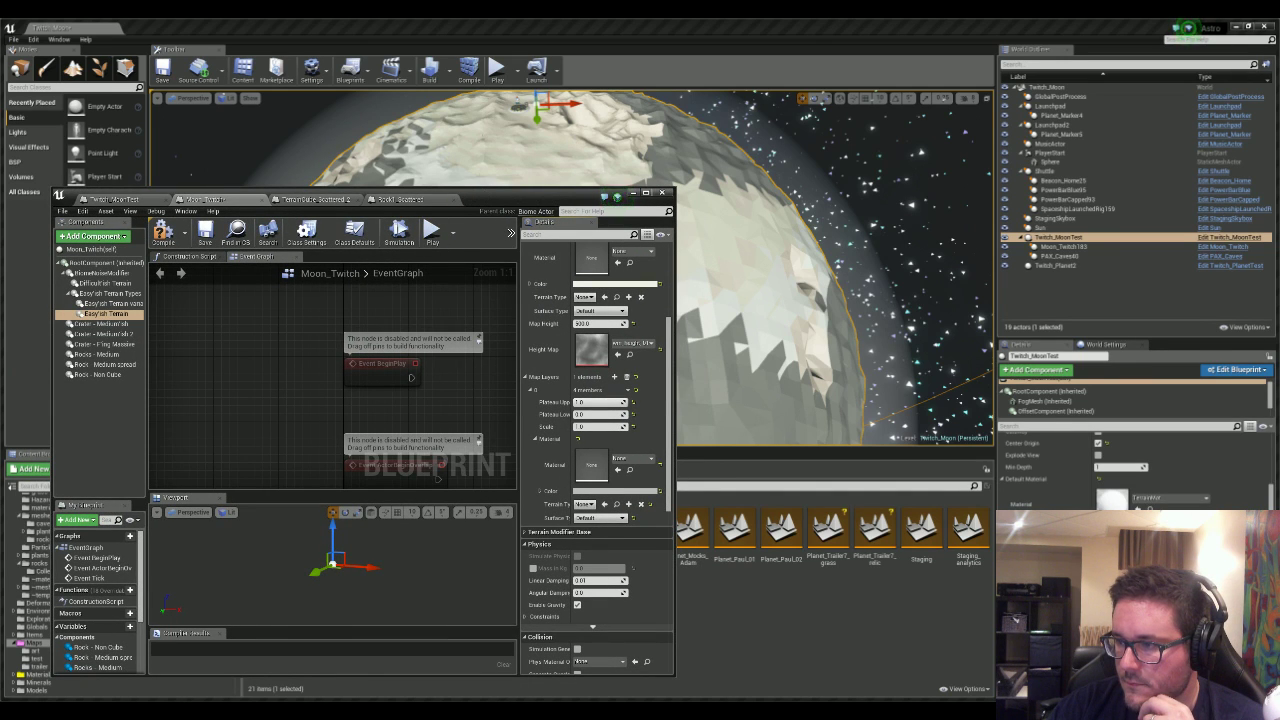
click(617, 195)
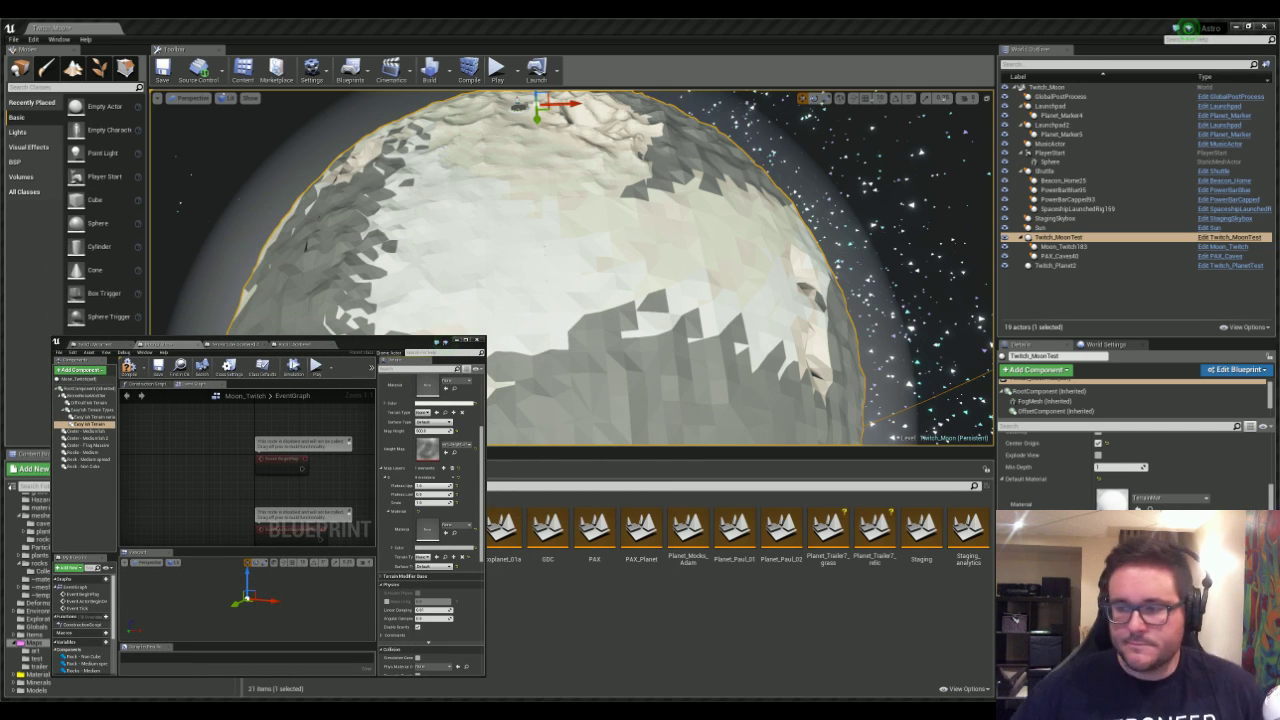
right_drag(555, 252, 635, 253)
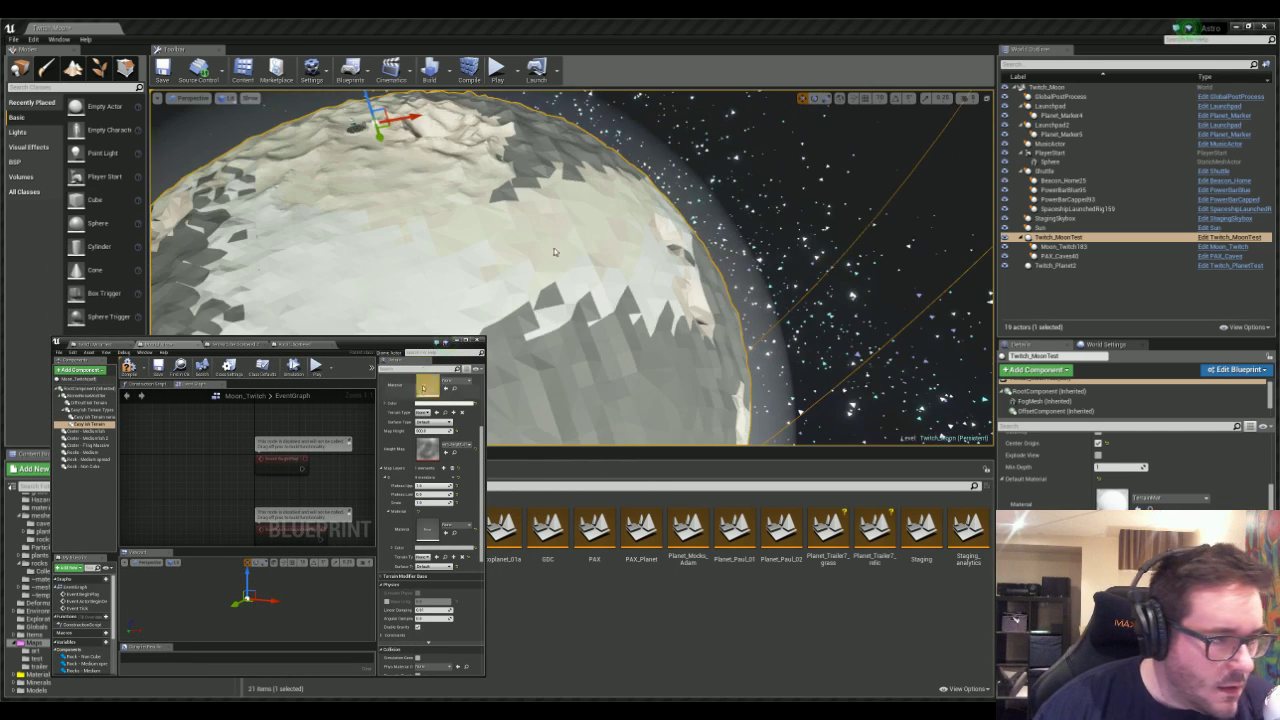
scroll(443, 511, down, 2)
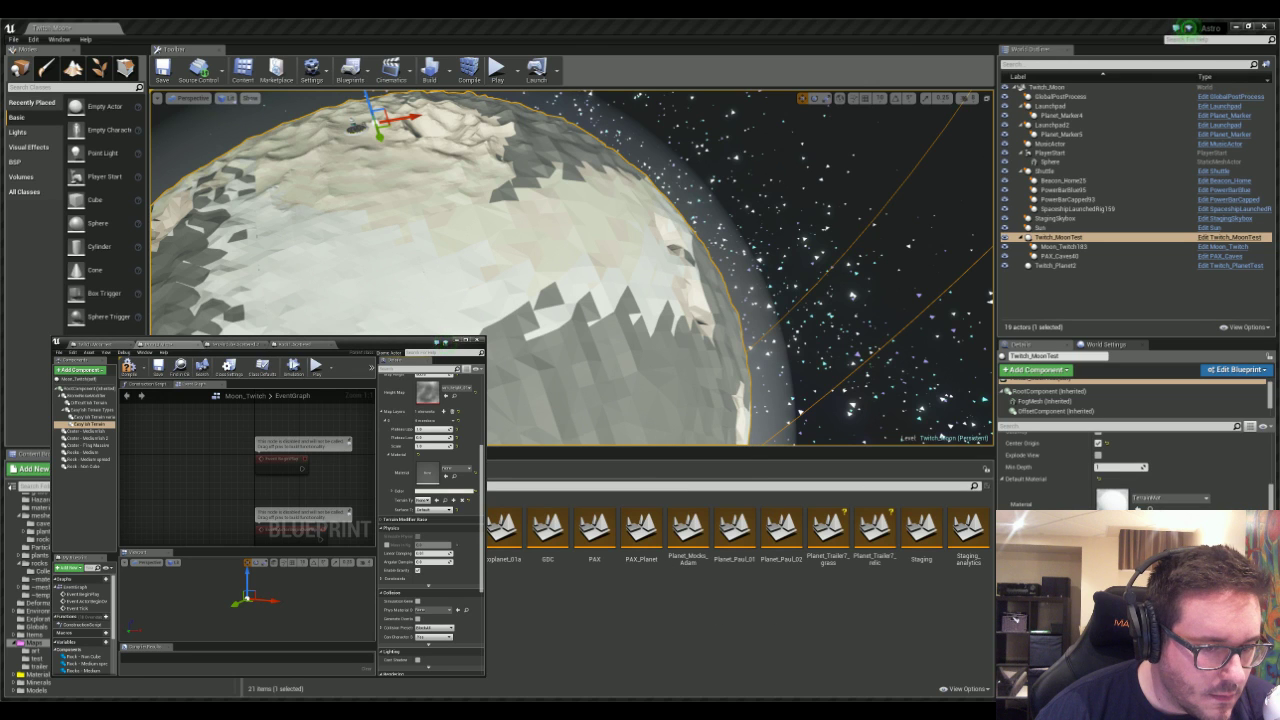
- Add a map layer to the Crater - Mediumish component of Moon_Twitch, with the crater beside the landing pad in view
right_drag(541, 189, 490, 155)
key(w)
key(a)
key(s)
key(w)
right_drag(332, 158, 342, 176)
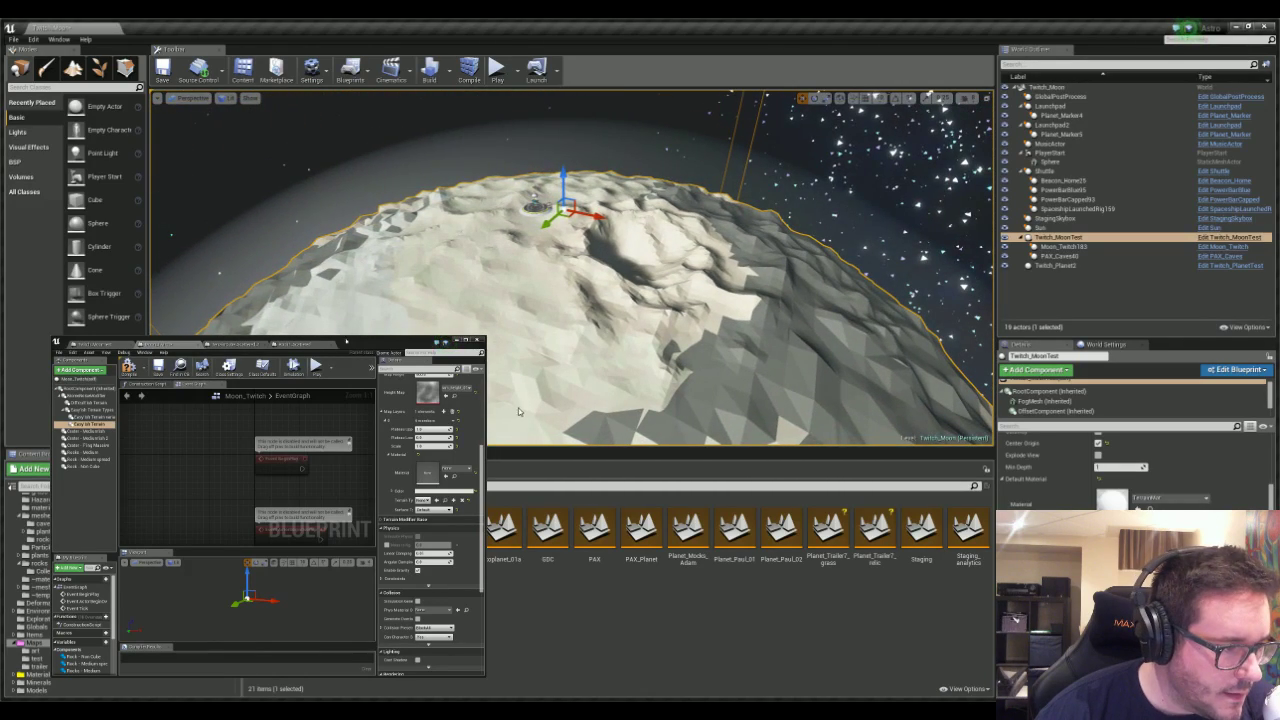
click(346, 341)
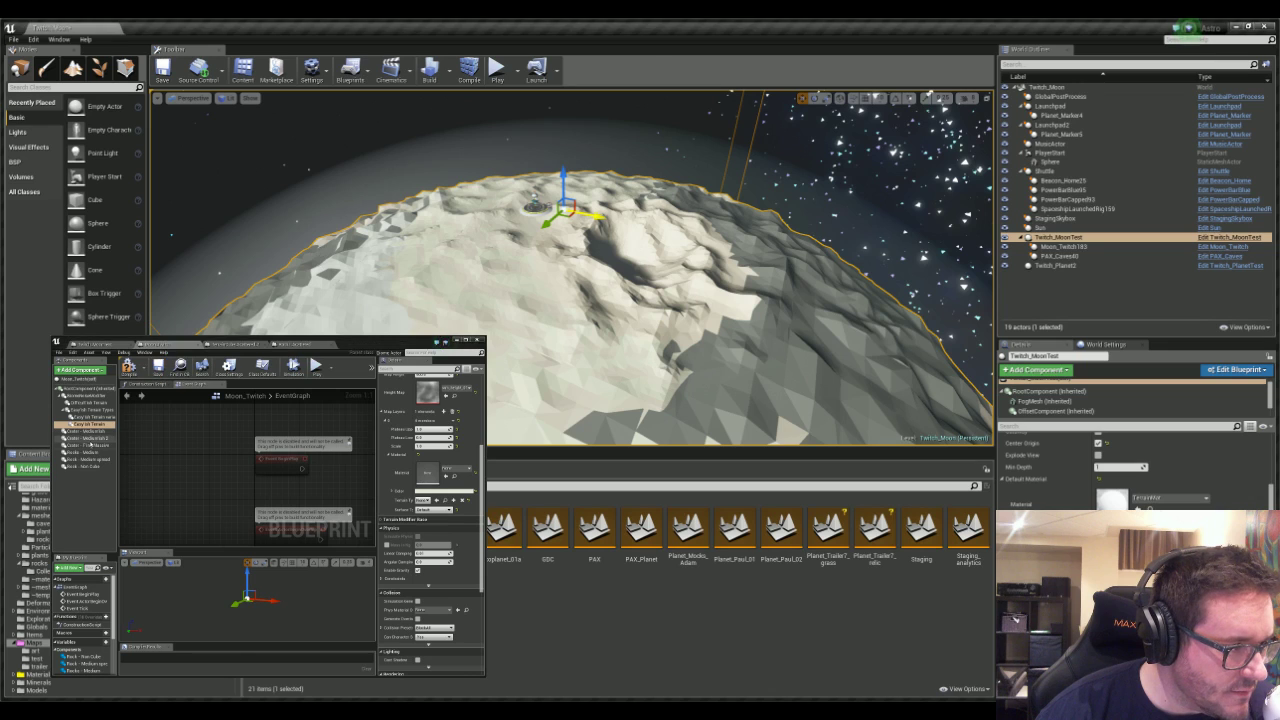
click(85, 438)
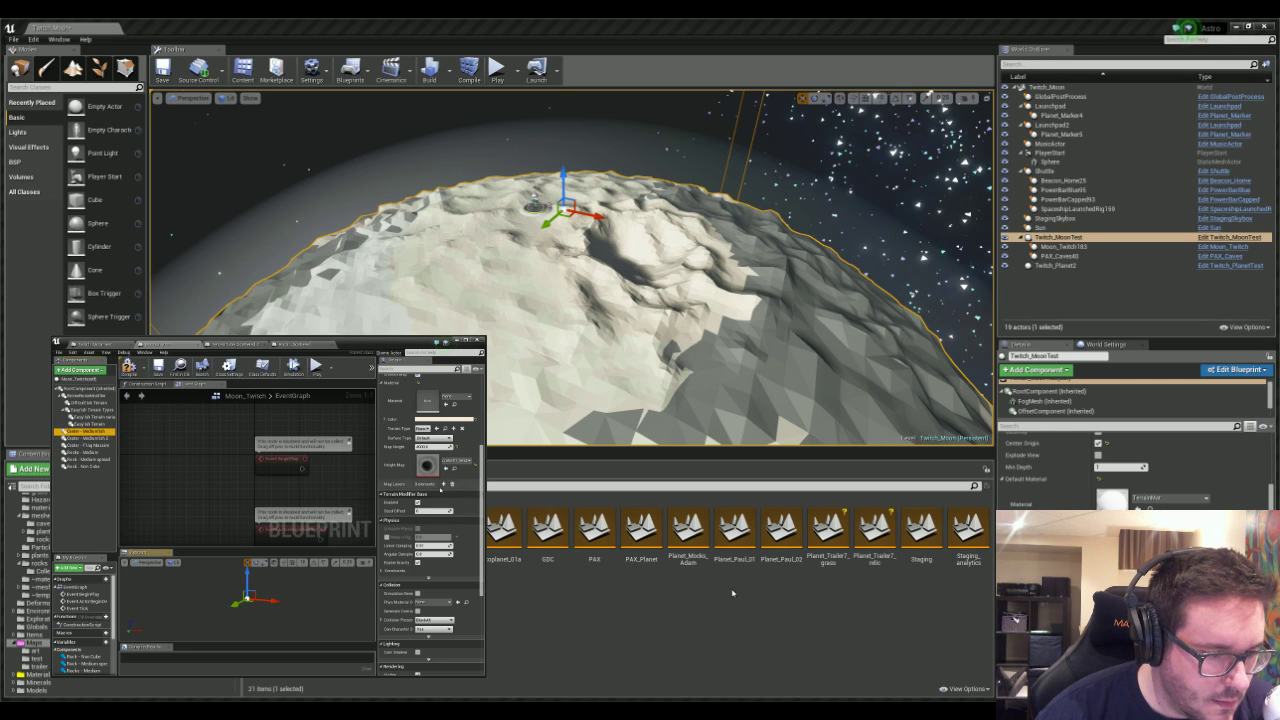
click(444, 484)
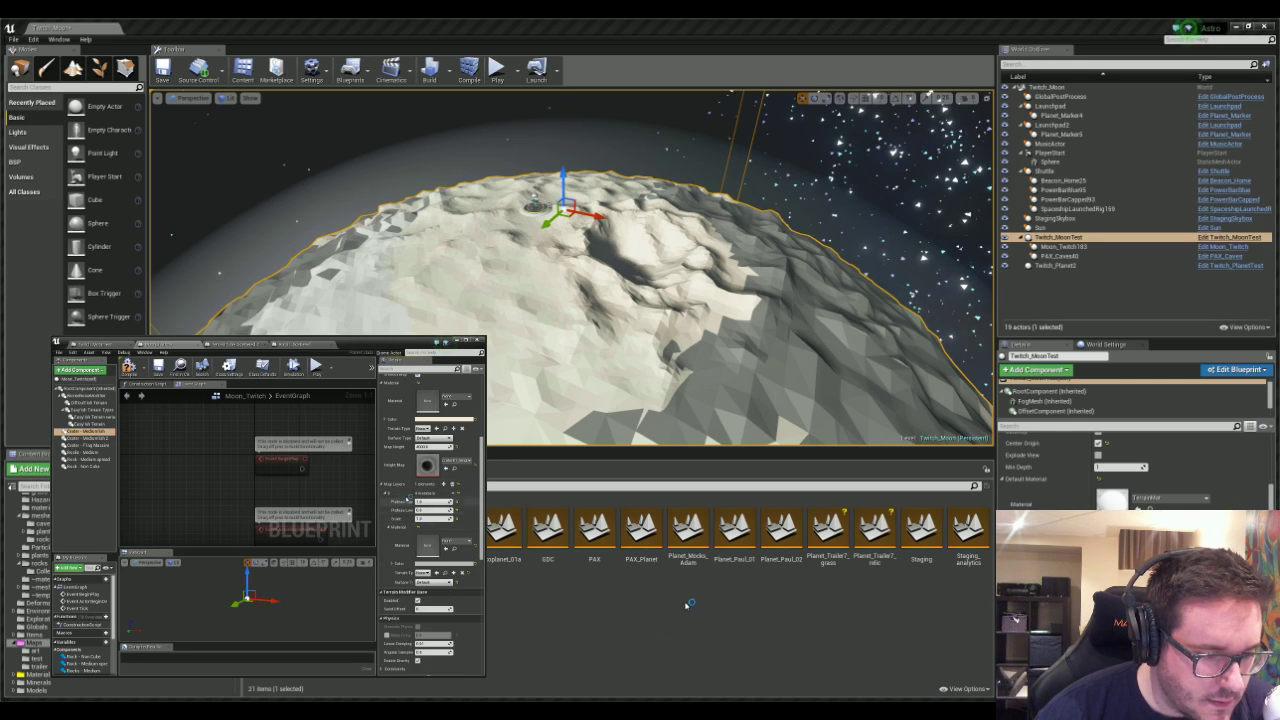
- Set the crater's new map layer colour to bright blue and check its coverage on the moon
click(444, 520)
click(795, 551)
click(879, 527)
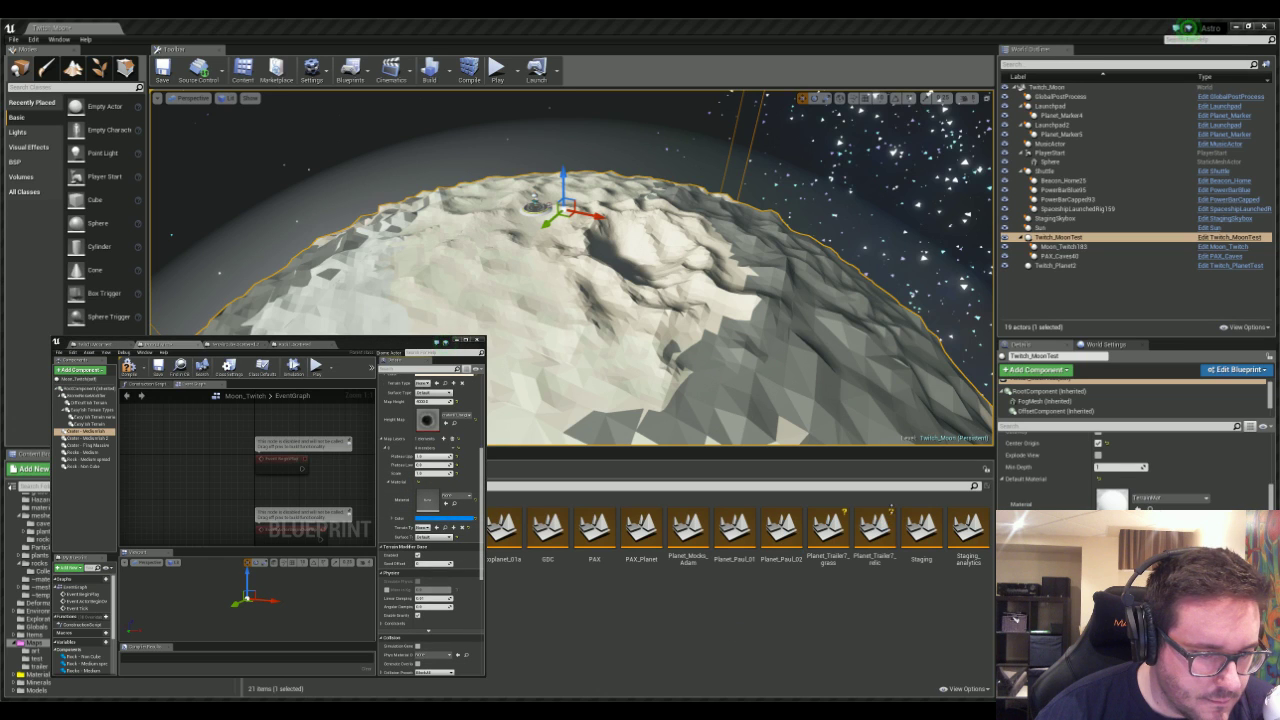
click(903, 591)
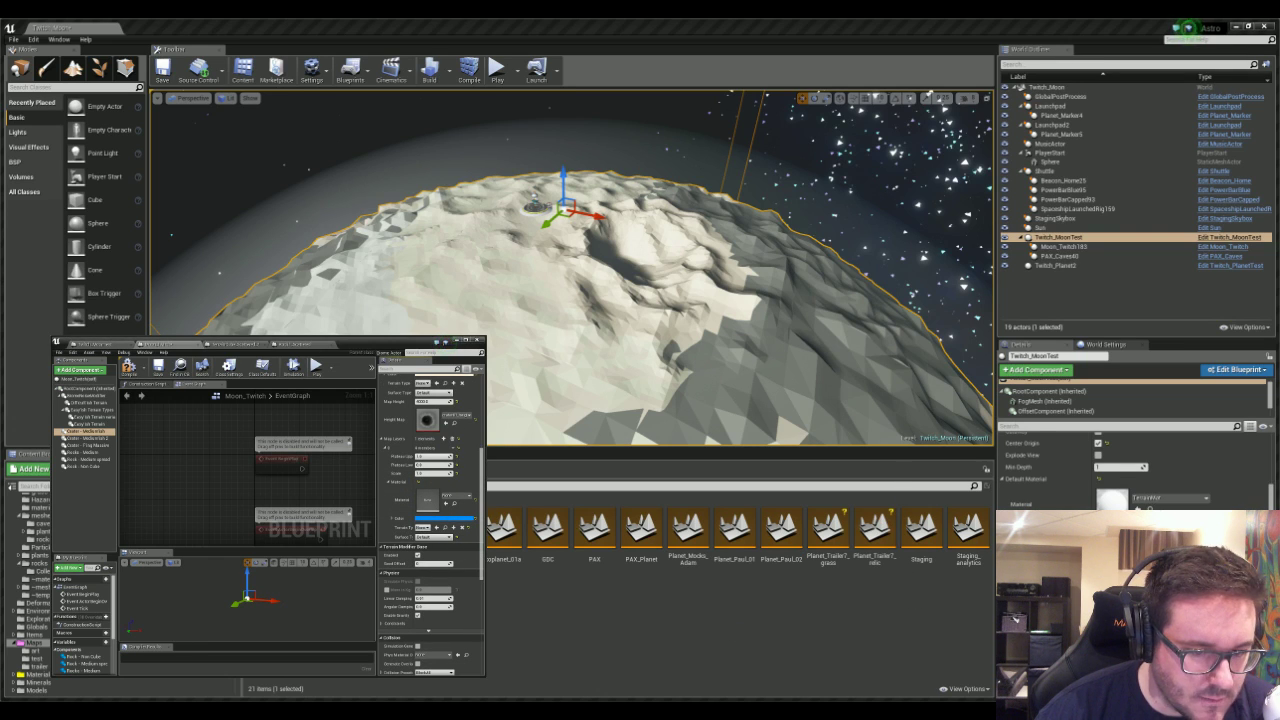
right_drag(563, 294, 552, 322)
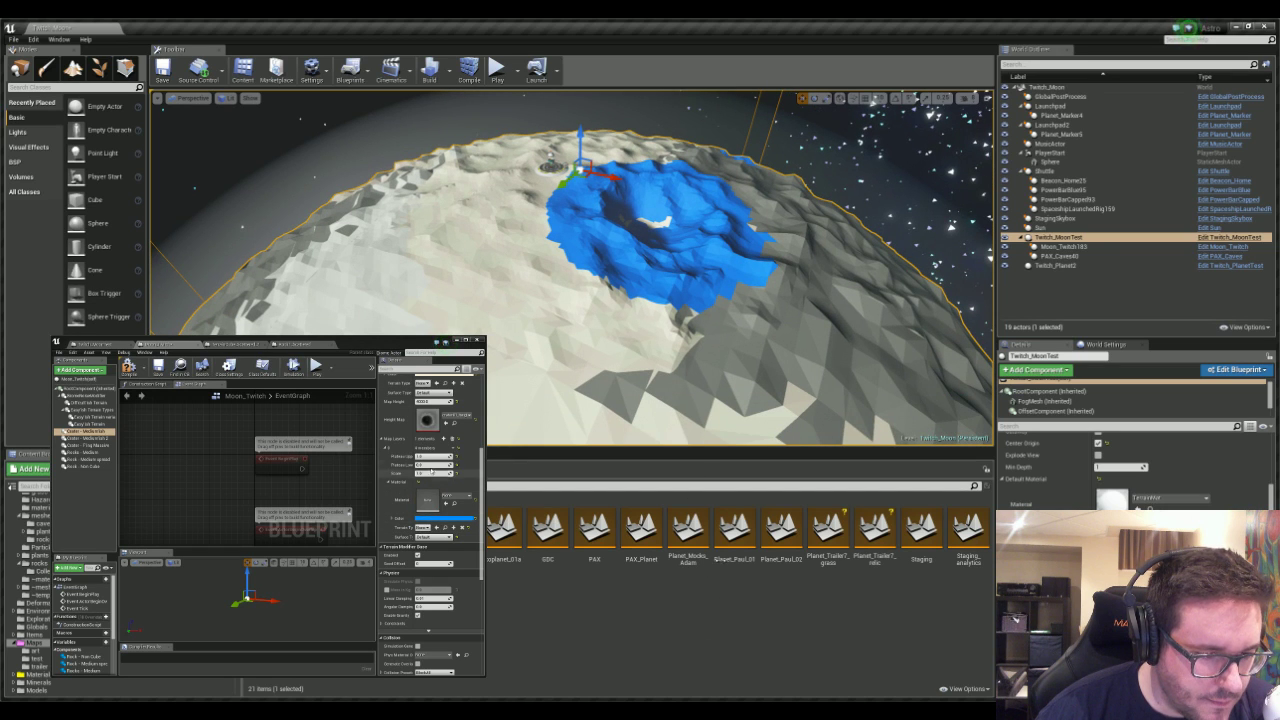
- Adjust the Plateau Upper and Plateau Lower values of the crater's blue map layer, checking its coverage in the level
click(434, 457)
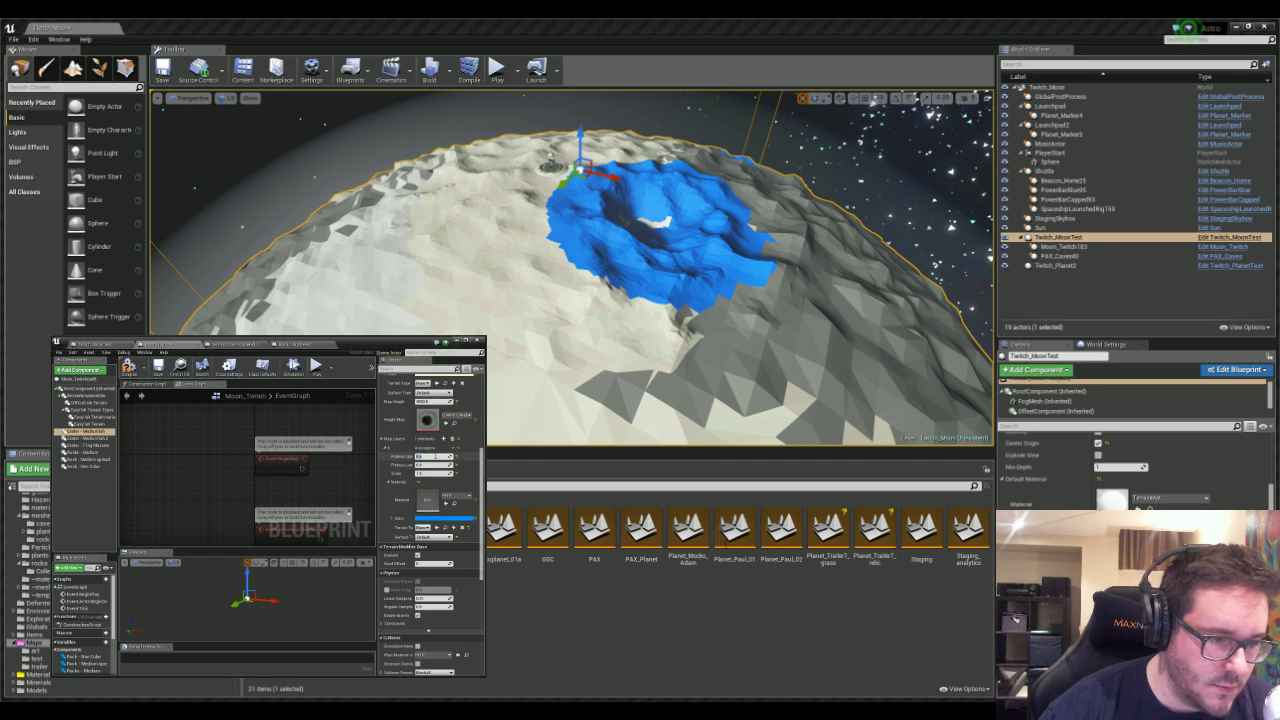
right_drag(563, 300, 563, 302)
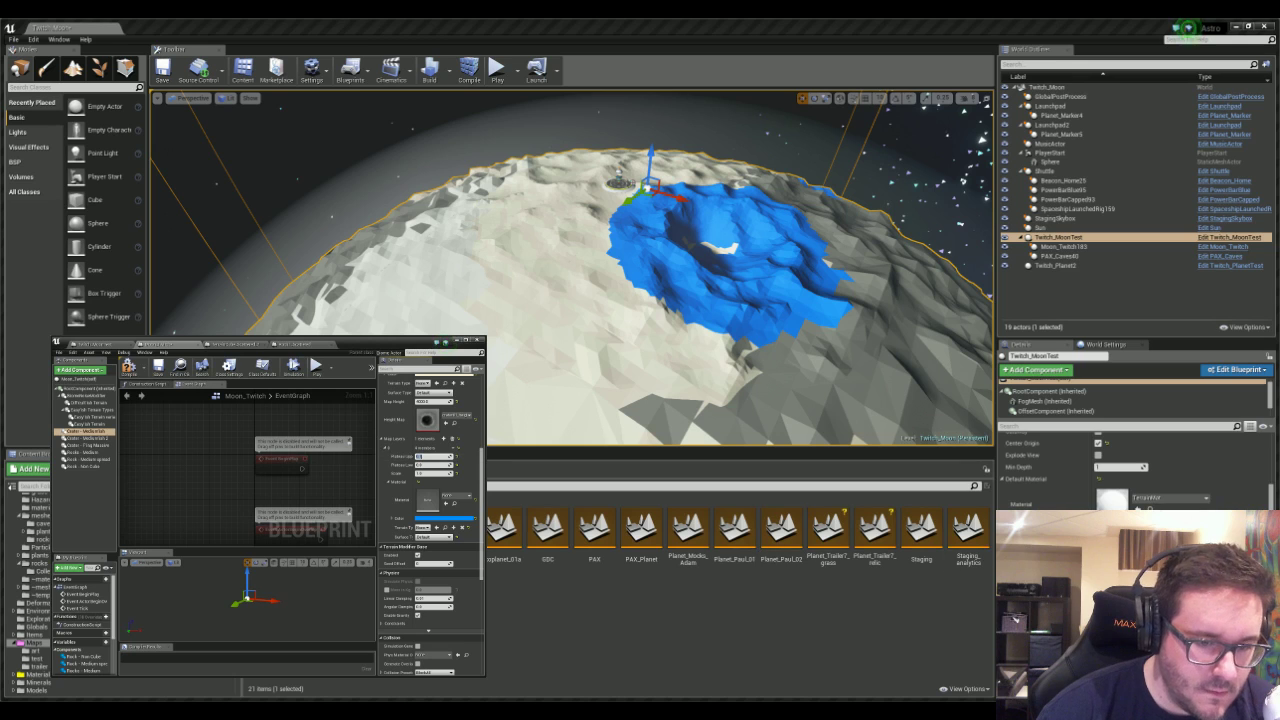
right_drag(498, 242, 490, 236)
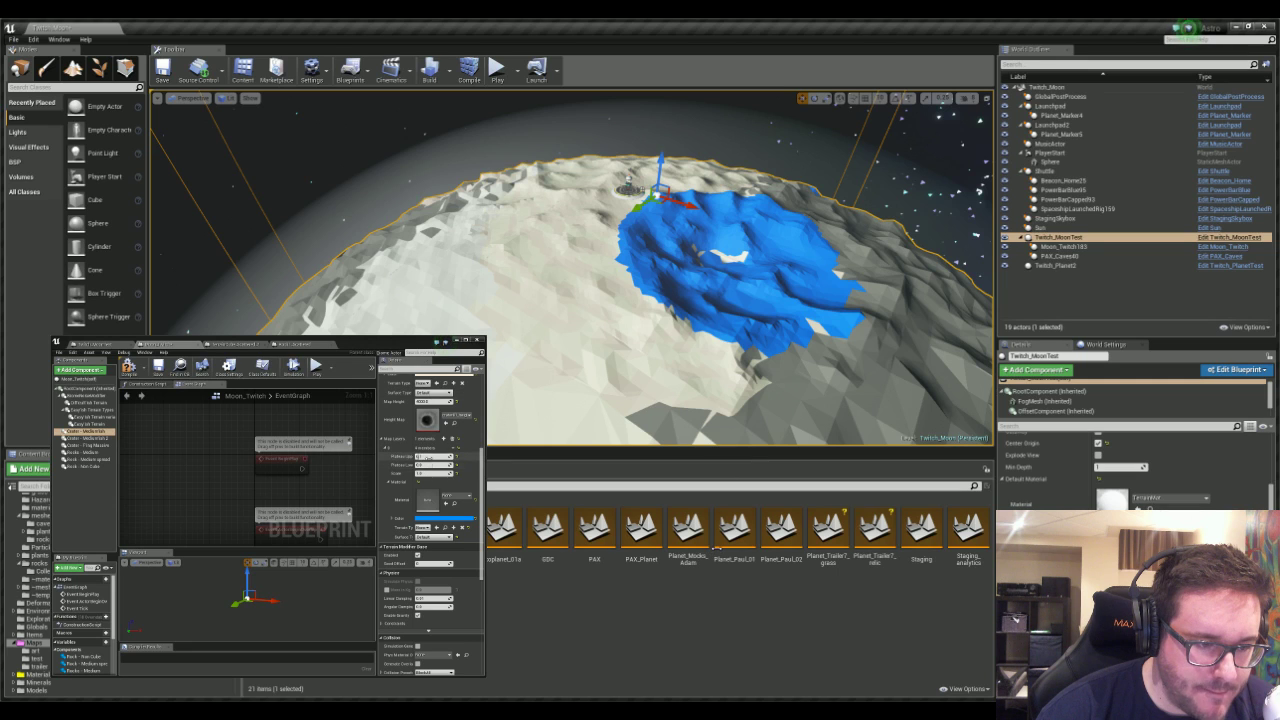
click(425, 456)
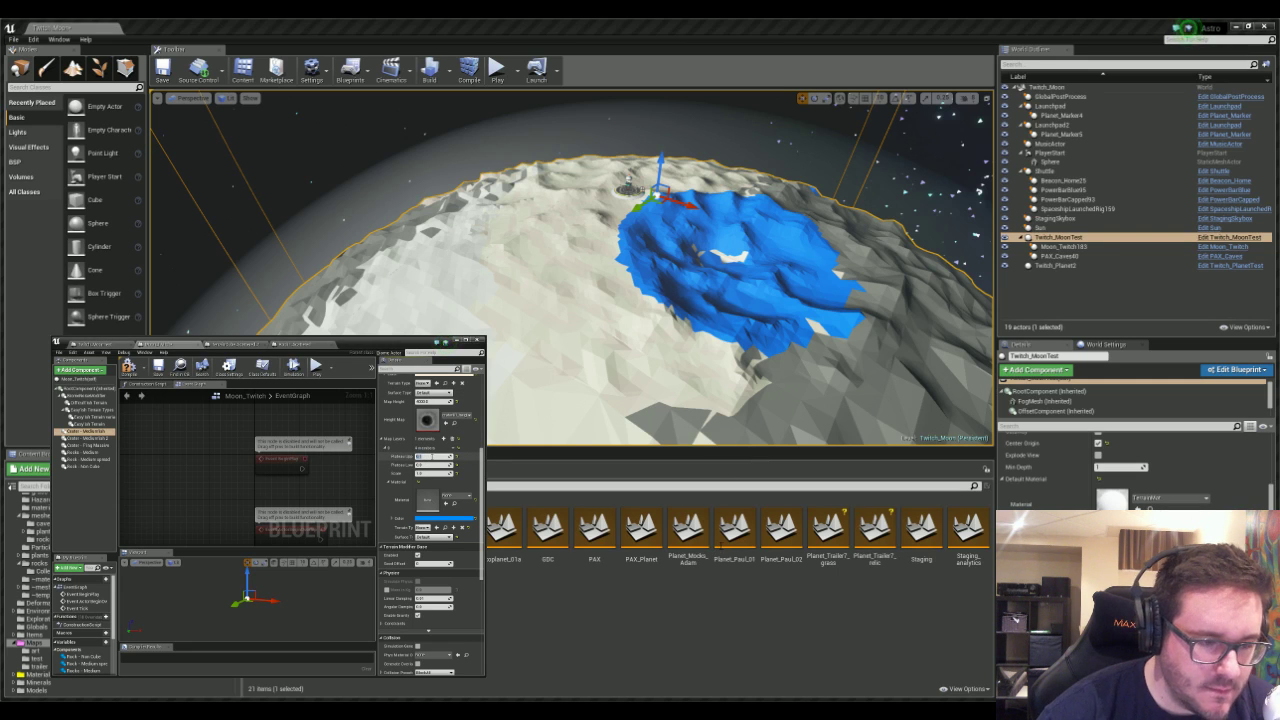
click(431, 465)
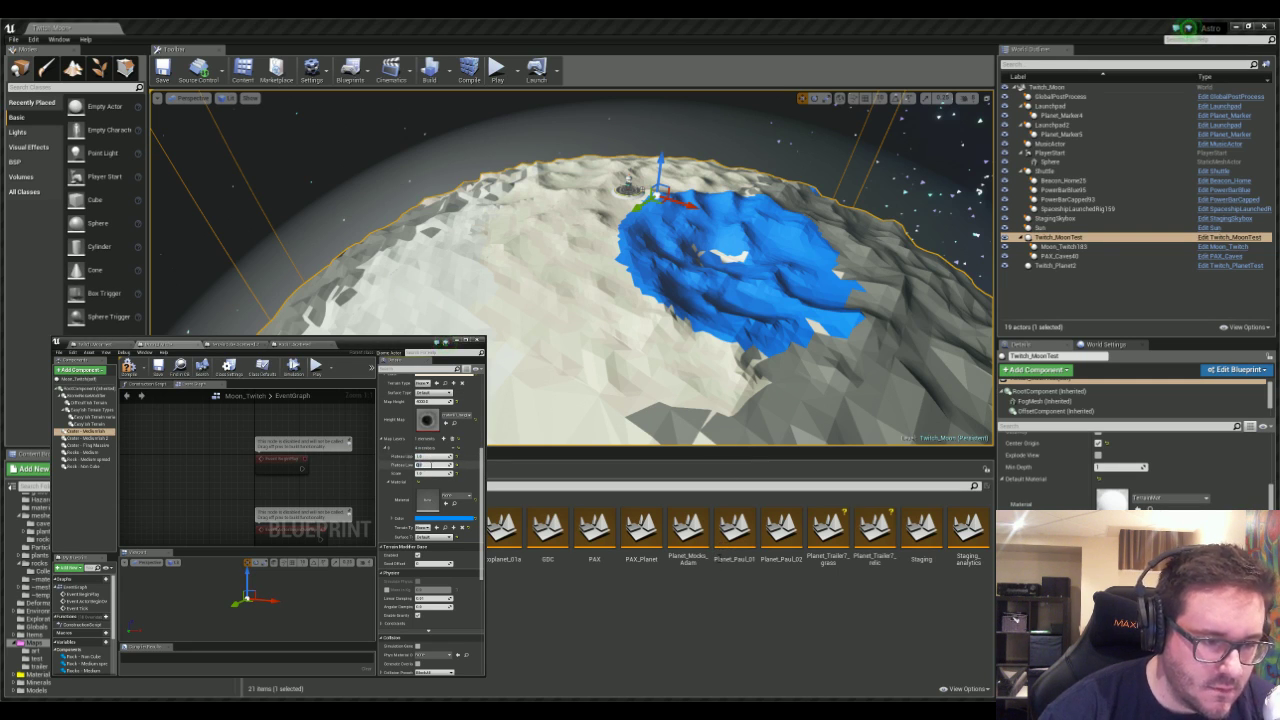
key(Return)
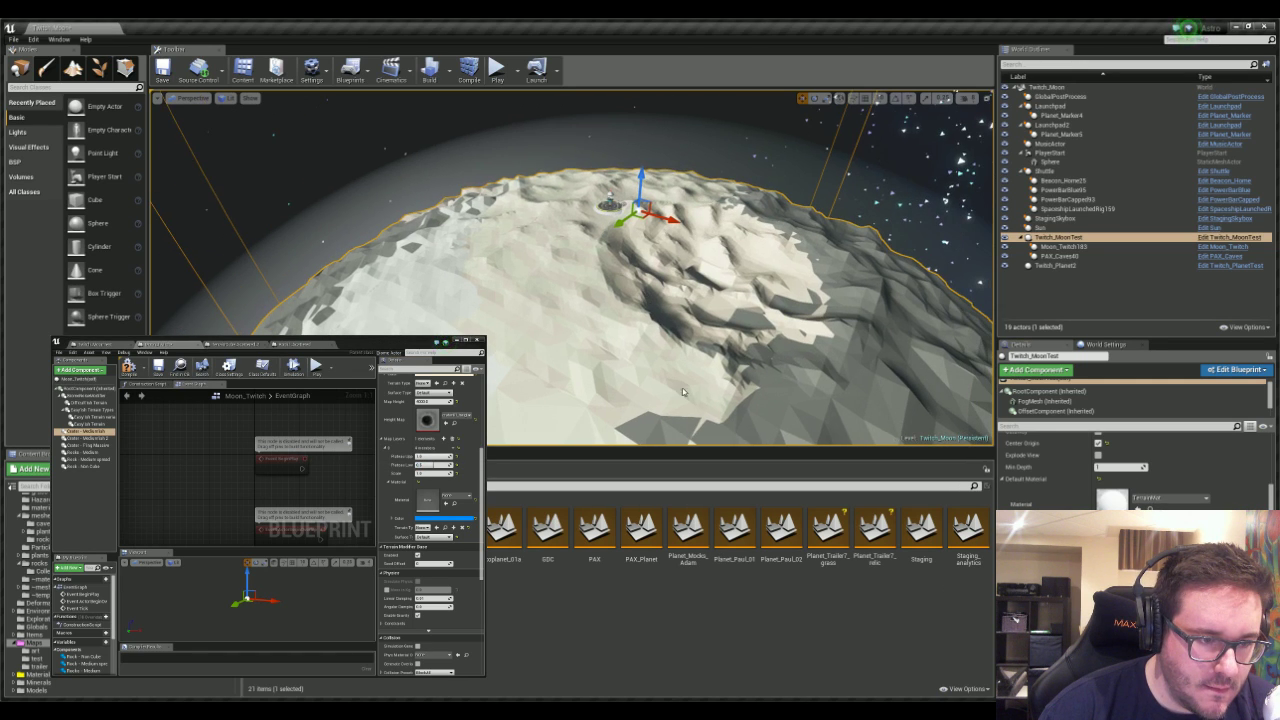
- Set the second plateau value of the crater's blue map layer to 0.7
click(430, 464)
text(0)
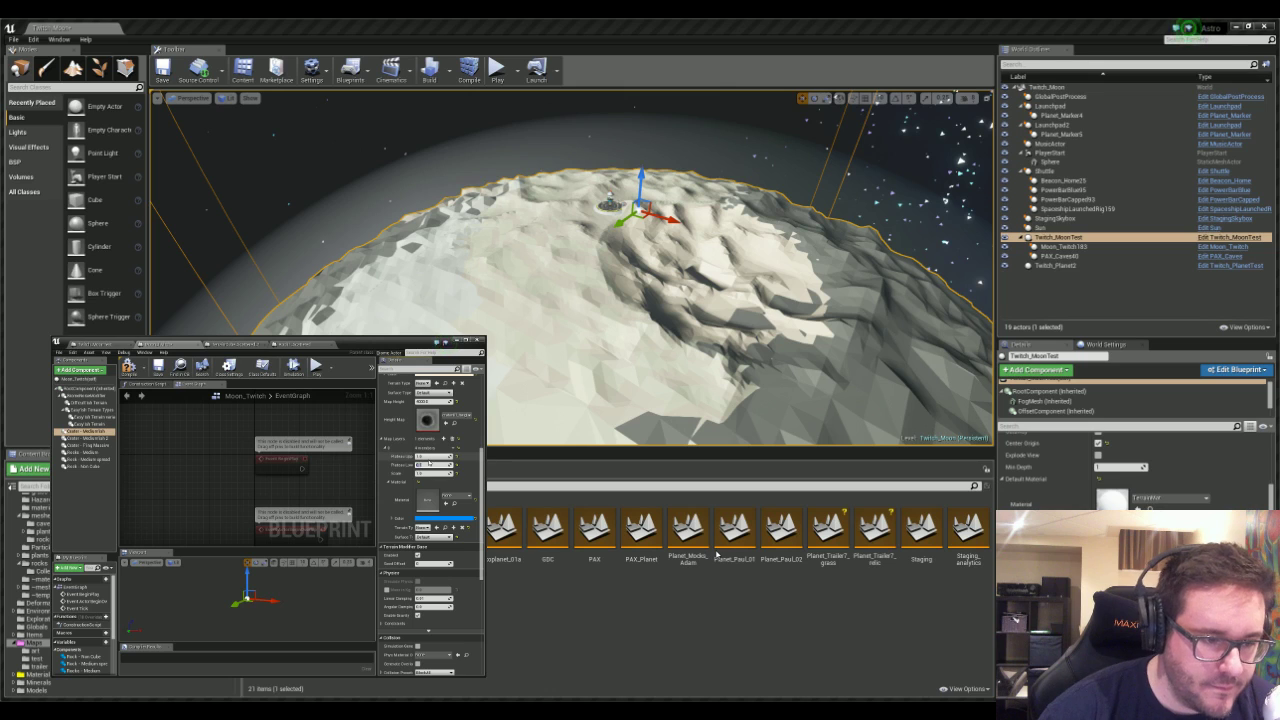
text(0.7)
key(Return)
right_drag(778, 328, 778, 318)
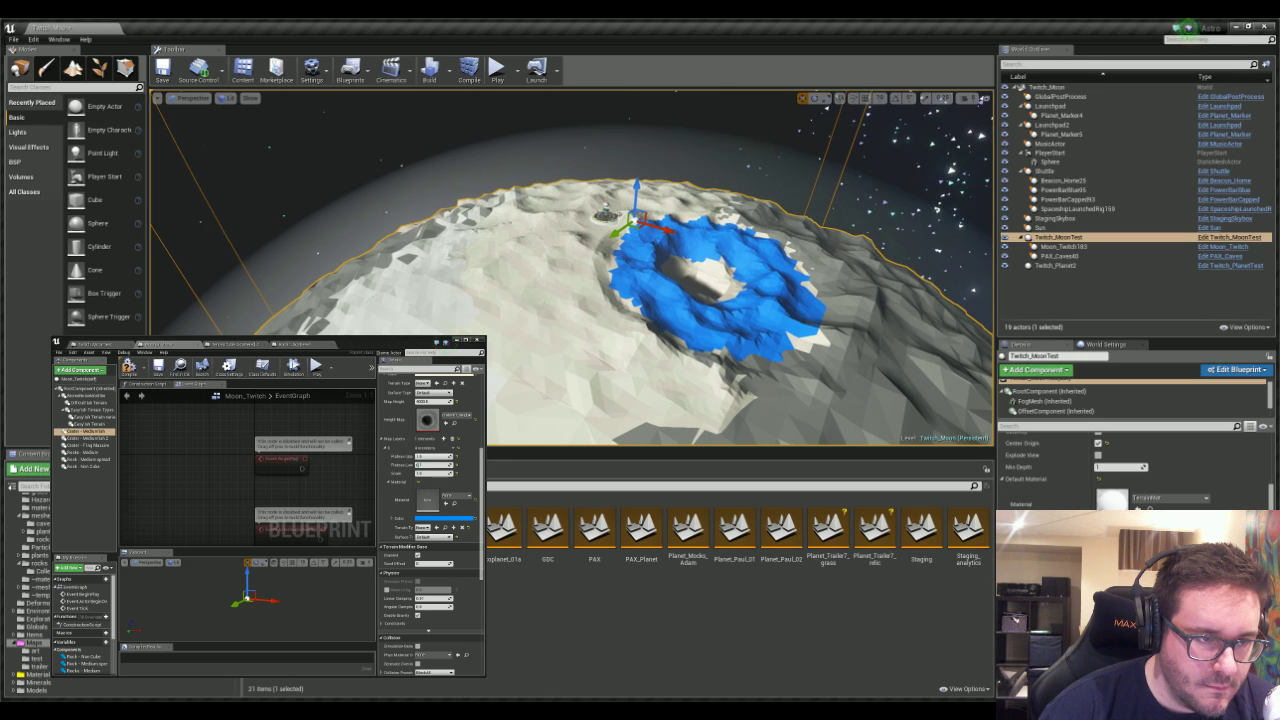
- Adjust the blue map layer's second plateau value to narrow the coloured ring inside the crater
click(434, 464)
text(0)
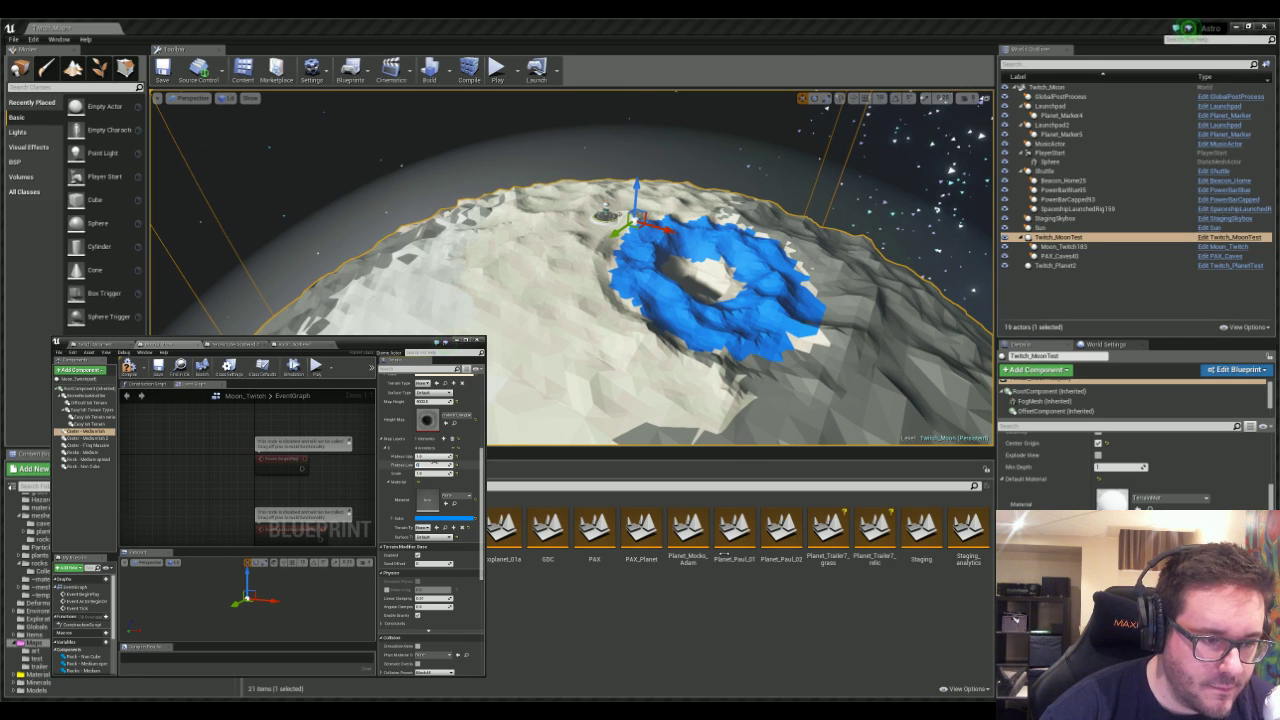
right_drag(830, 330, 824, 328)
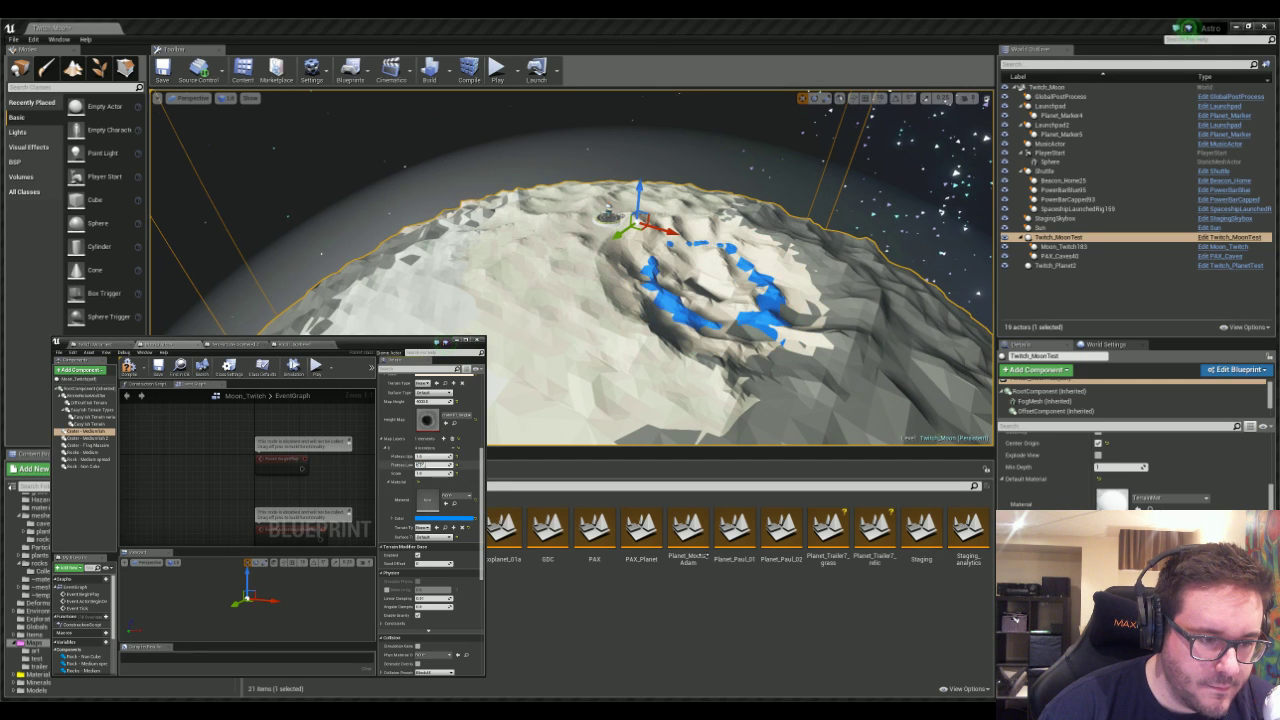
click(430, 465)
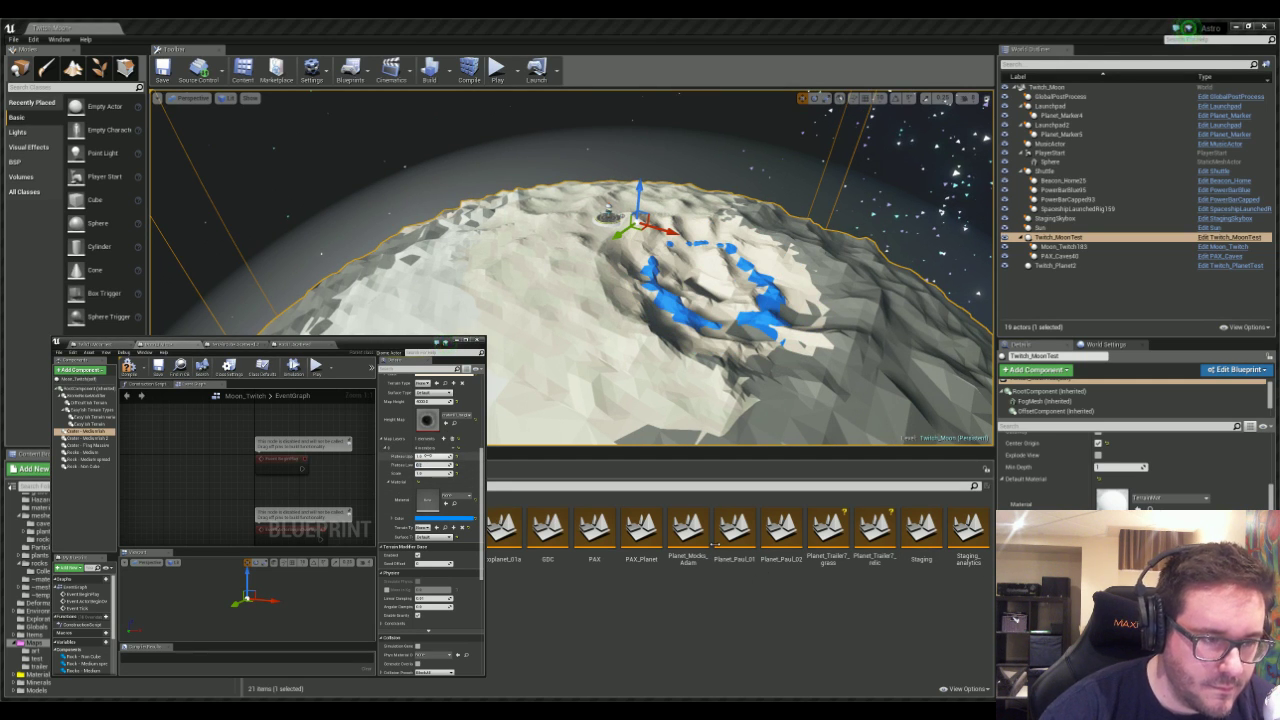
right_drag(760, 330, 610, 298)
right_drag(480, 310, 462, 300)
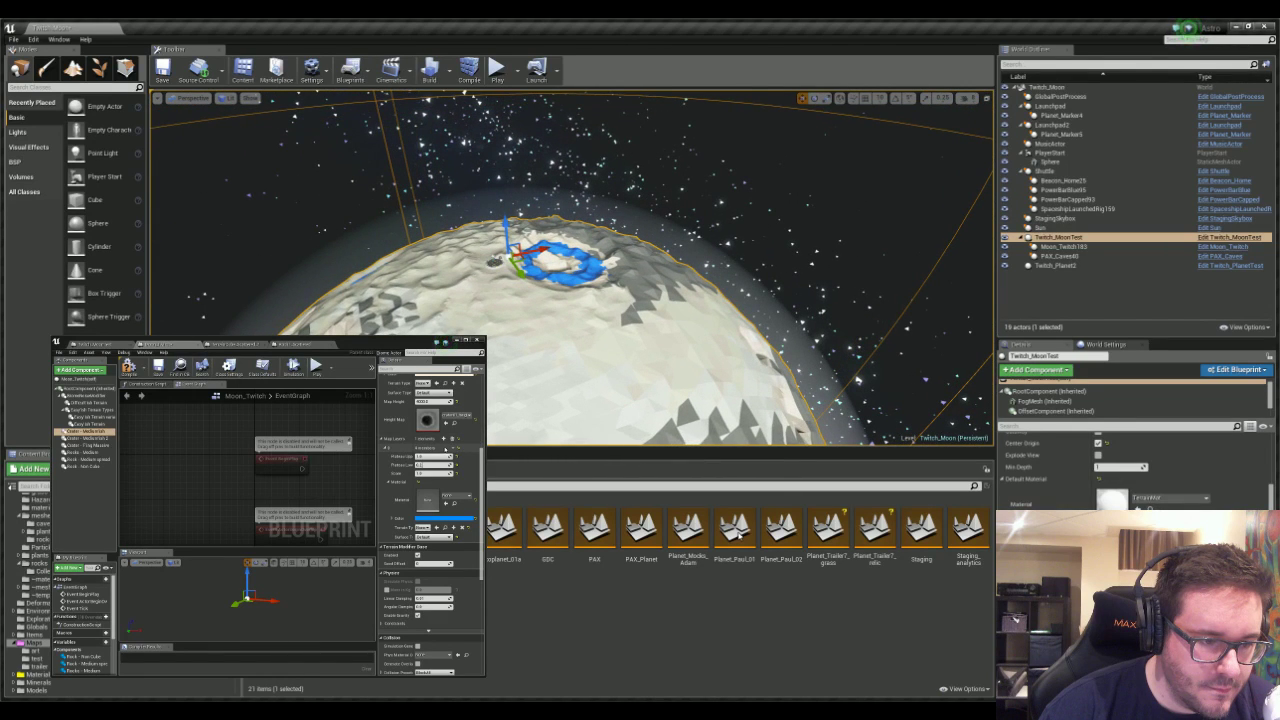
click(435, 474)
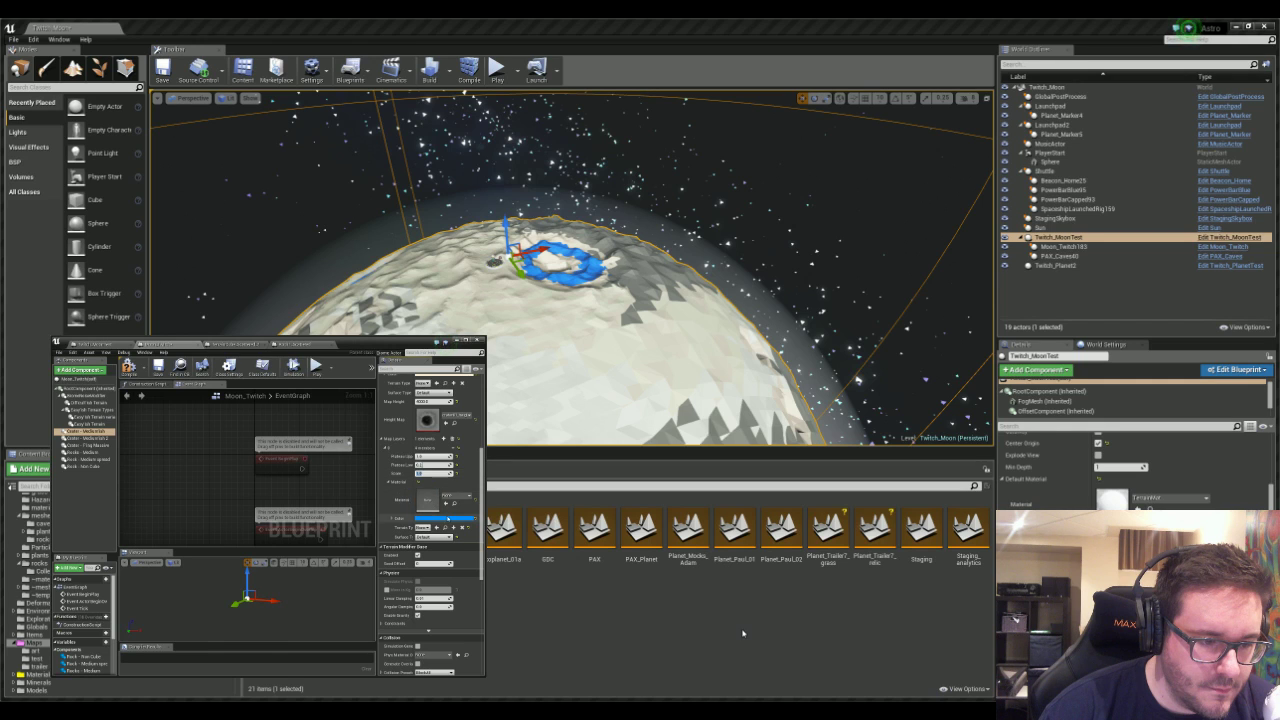
- Clear the crater component's existing map layers and add one new layer in their place
scroll(436, 450, up, 3)
click(453, 419)
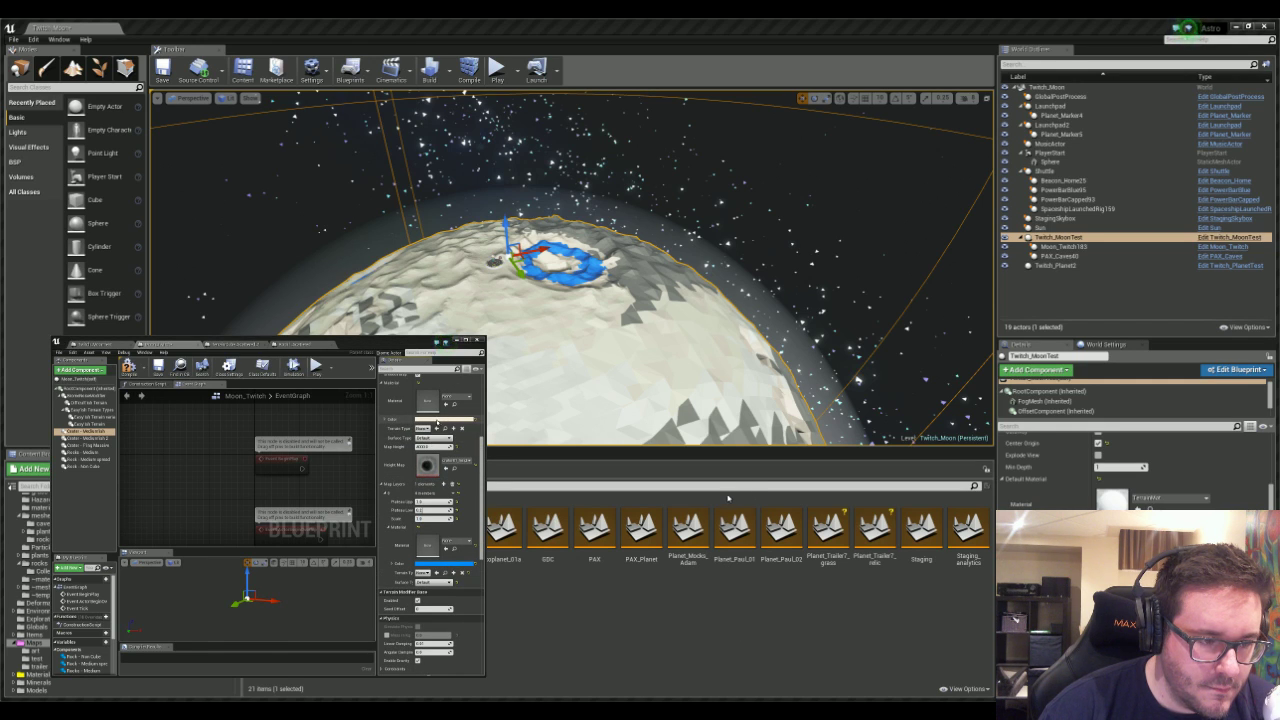
click(453, 484)
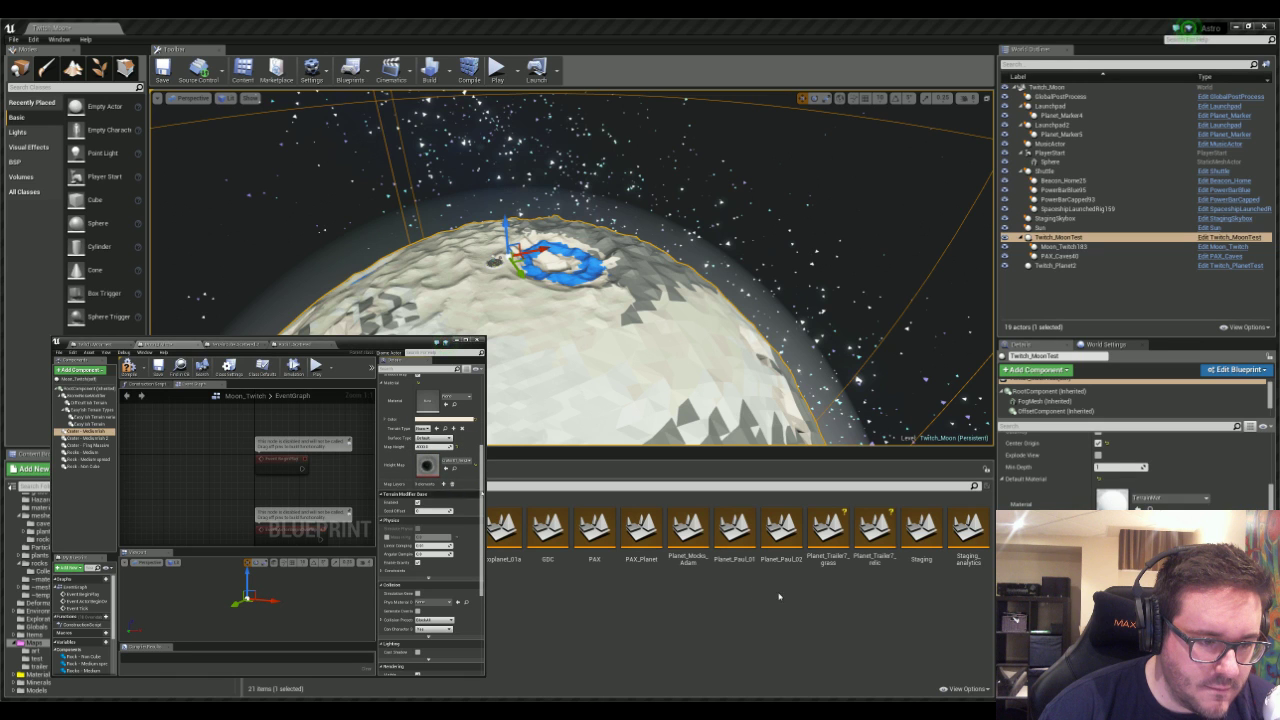
right_drag(700, 350, 640, 364)
key(w)
key(s)
click(444, 484)
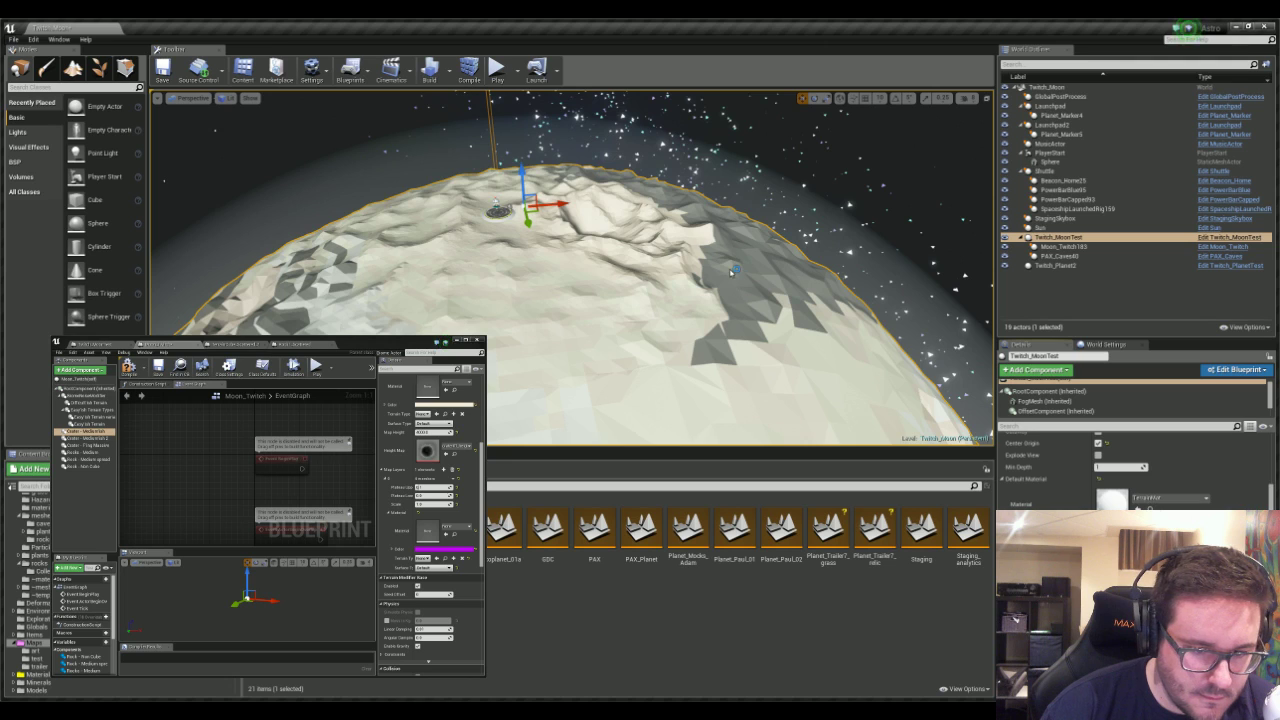
right_drag(731, 272, 733, 260)
- Set the second plateau value of the crater's new map layer to 0.35
click(433, 487)
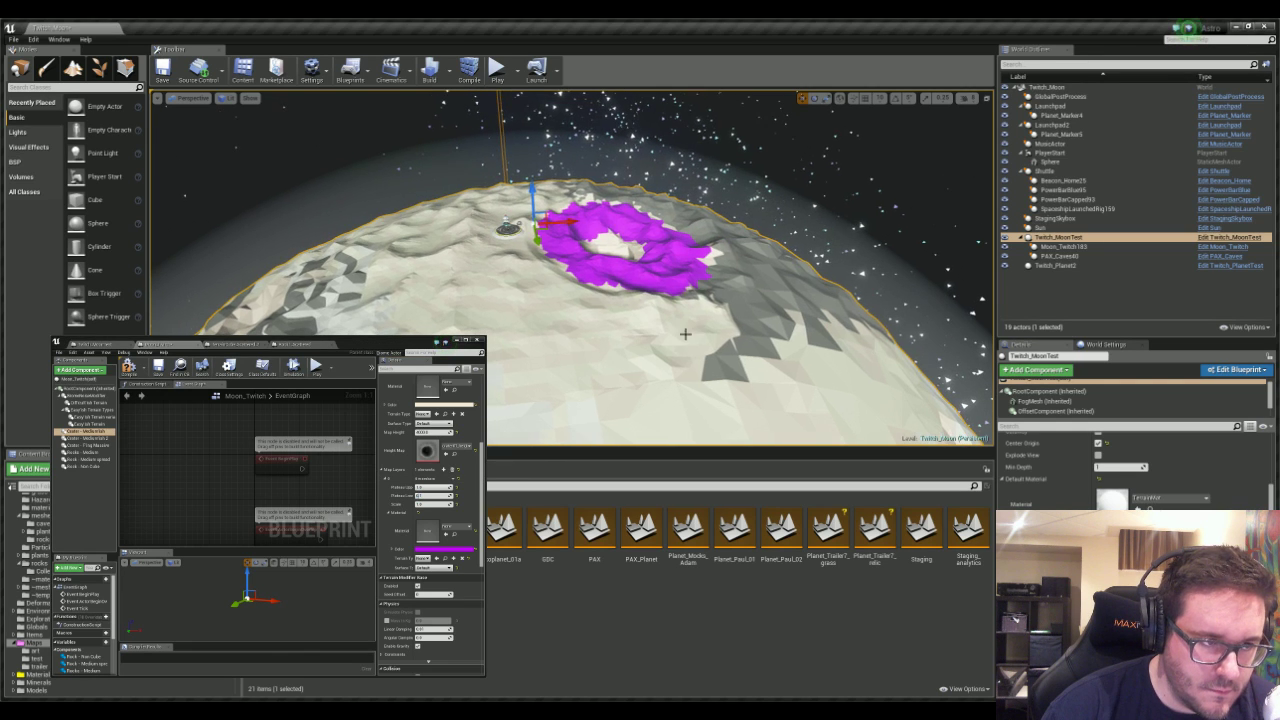
click(430, 496)
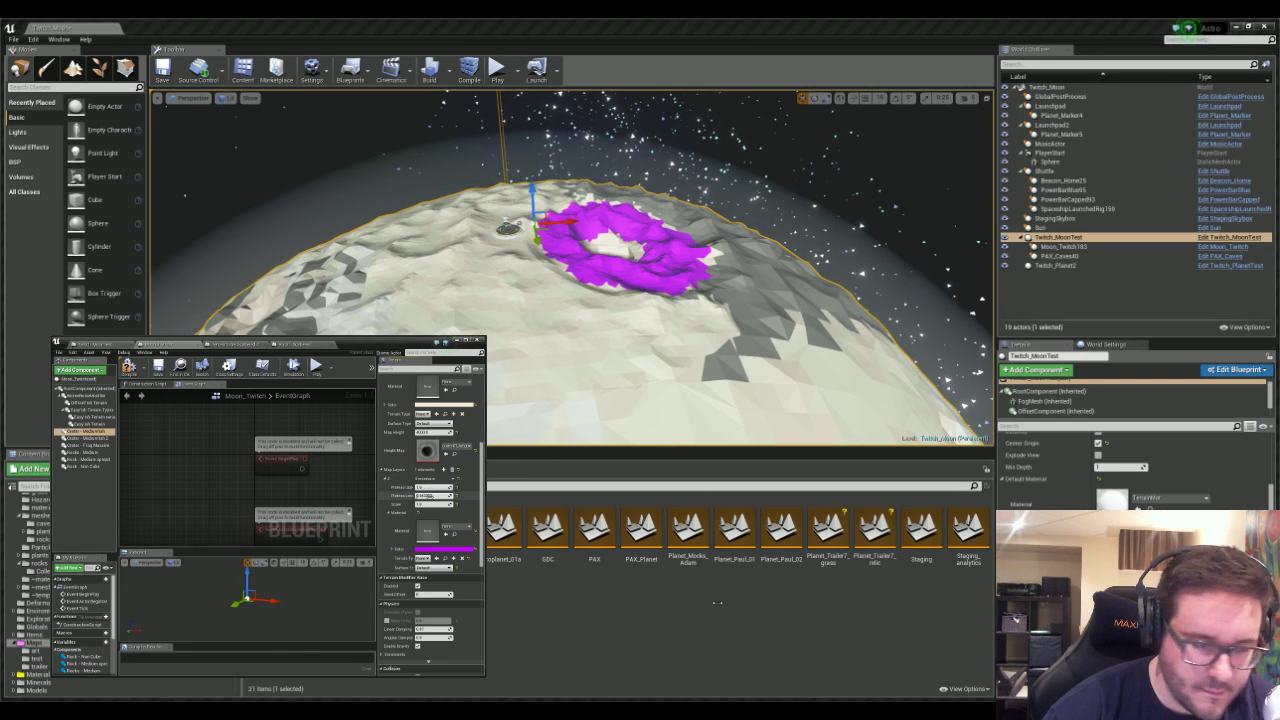
text(0.0)
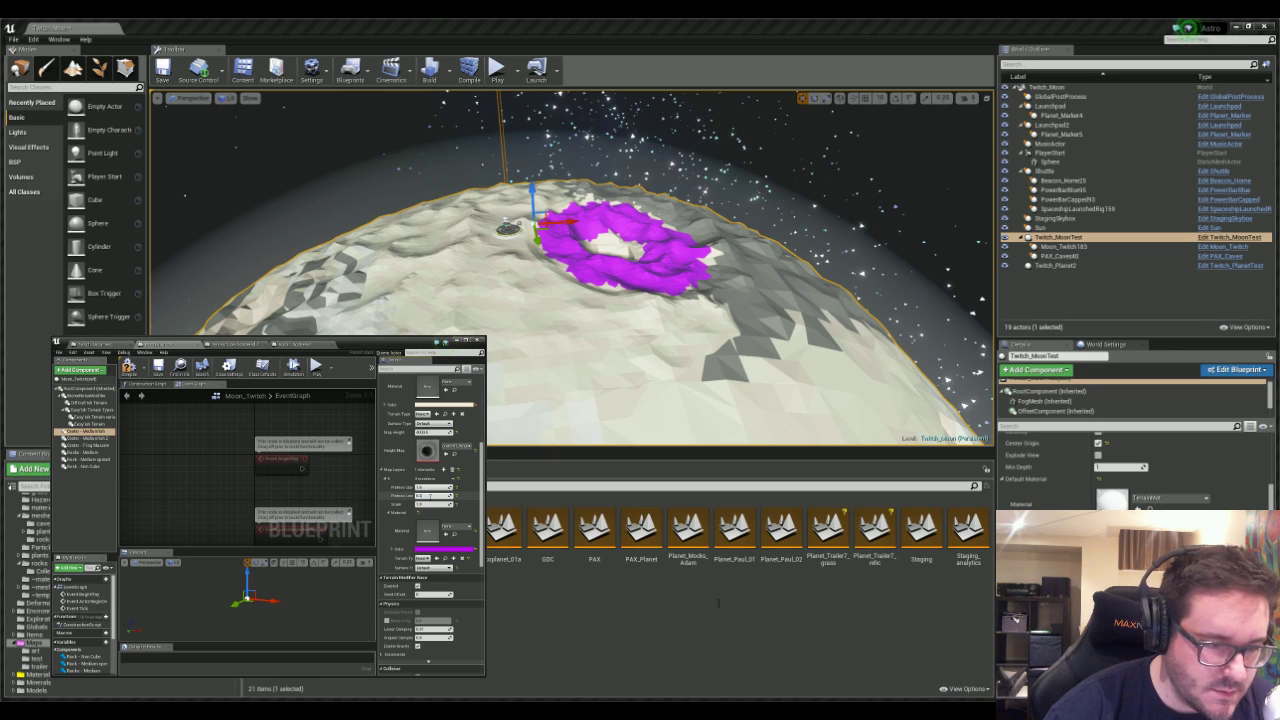
text(0.35)
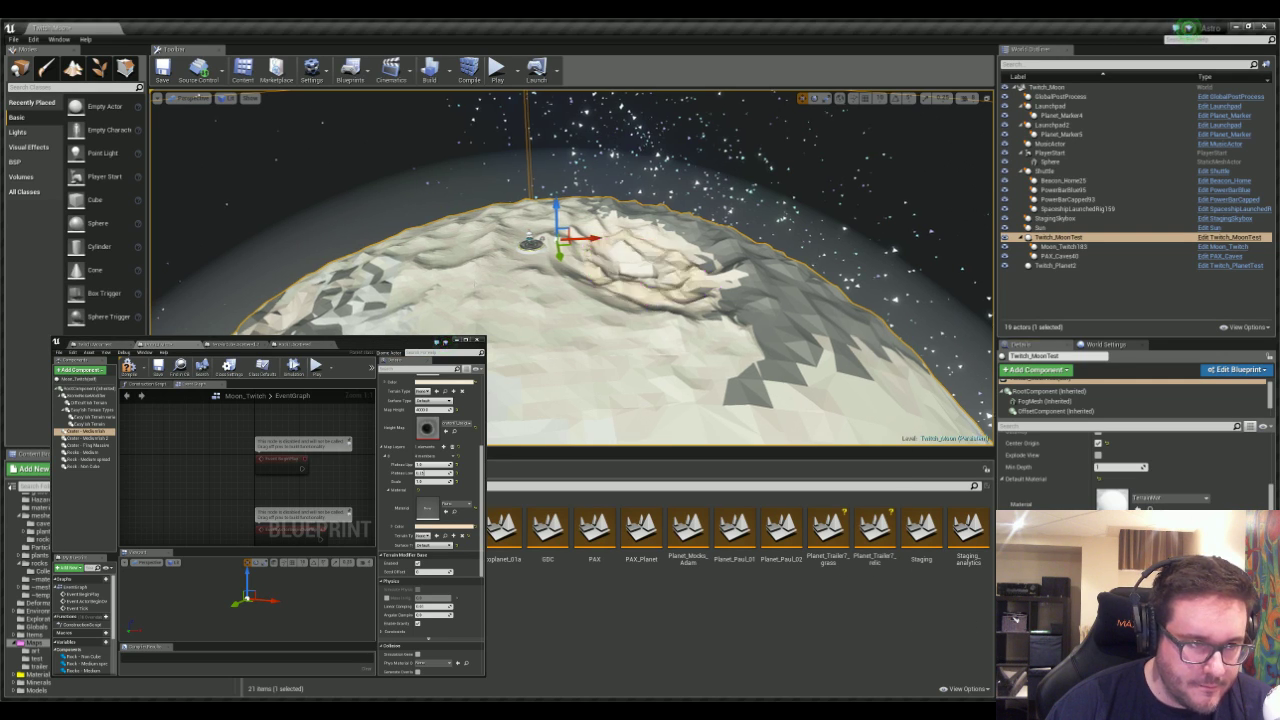
- Play-test the moon level by running the astronaut from the launchpad across the craters, and end the session
right_drag(780, 380, 839, 499)
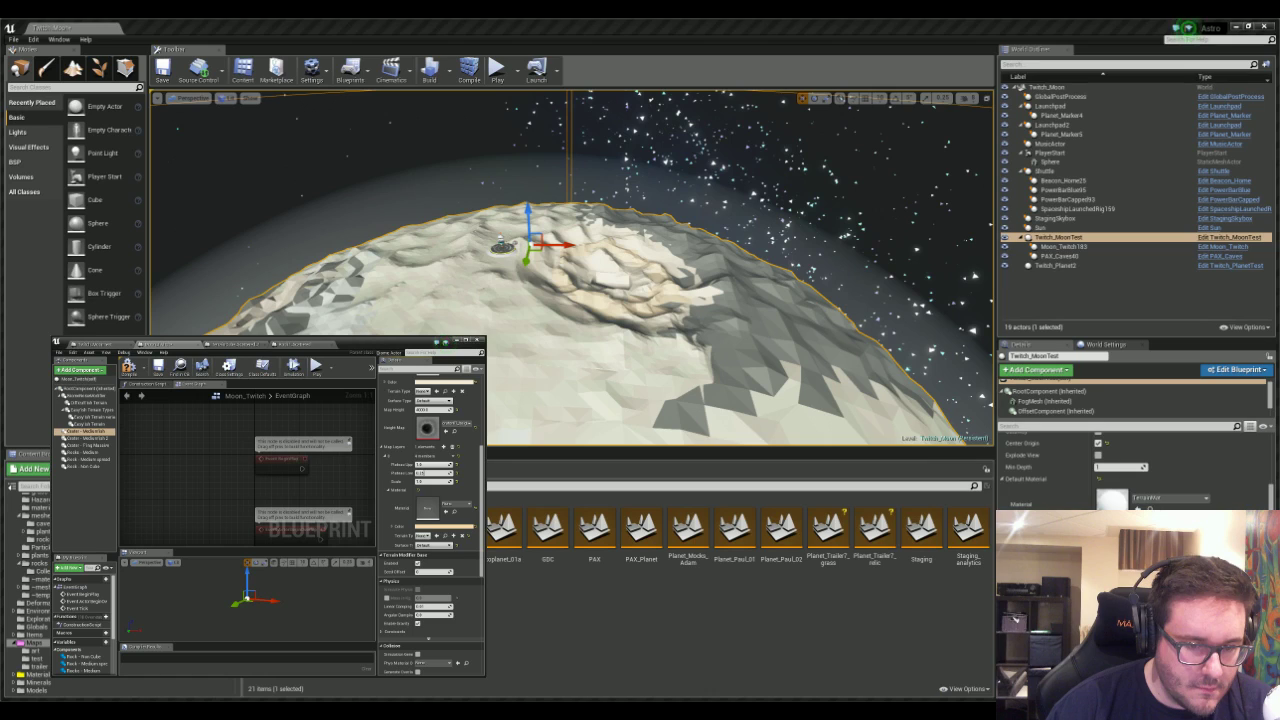
right_drag(660, 320, 930, 325)
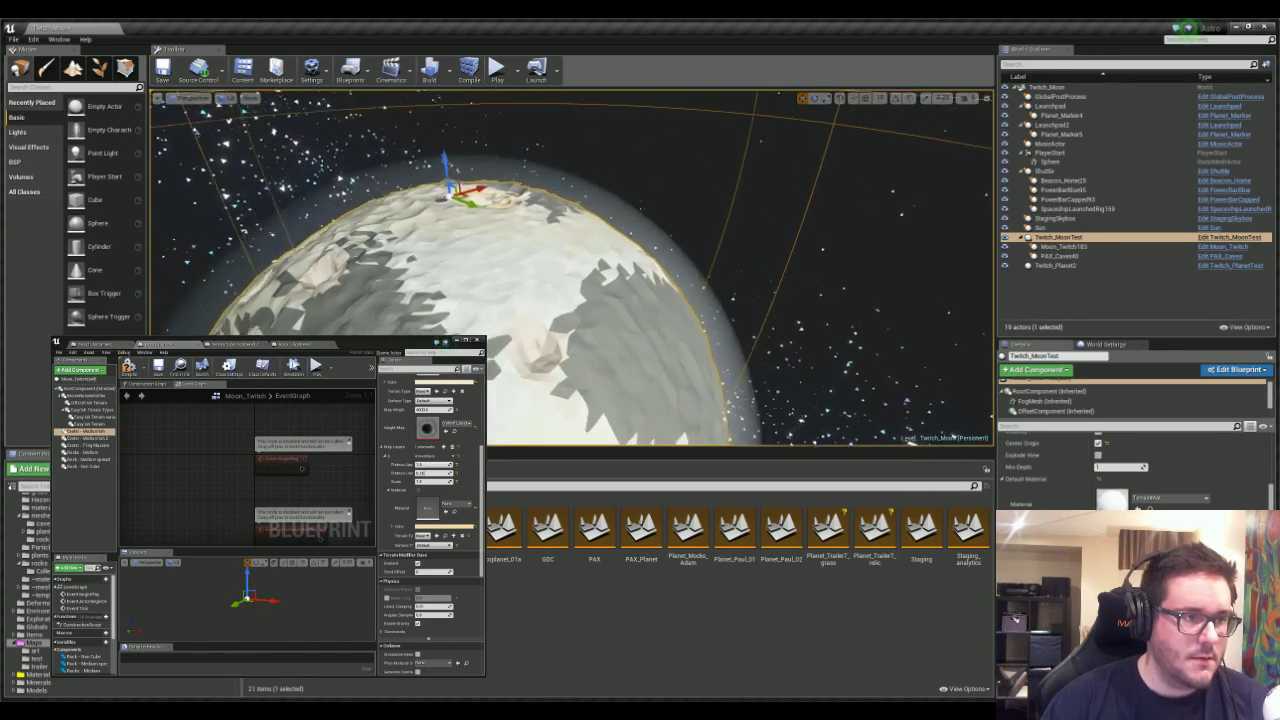
right_drag(620, 275, 626, 291)
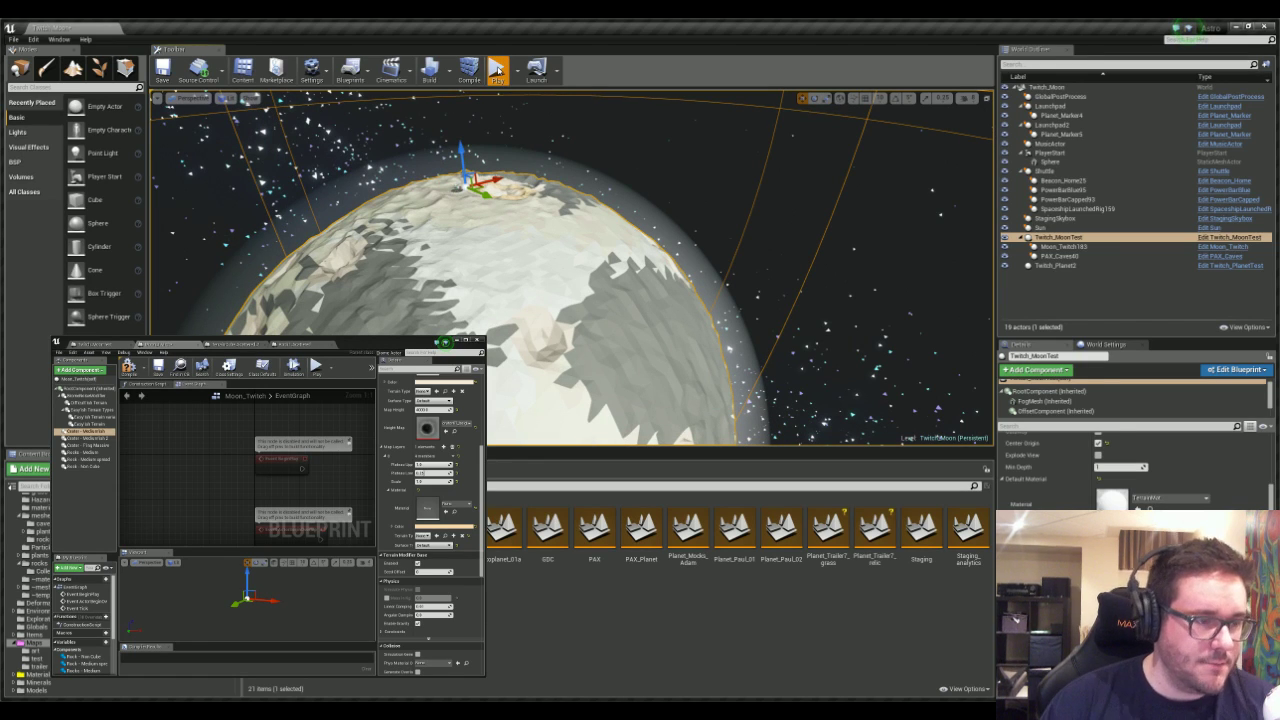
click(497, 68)
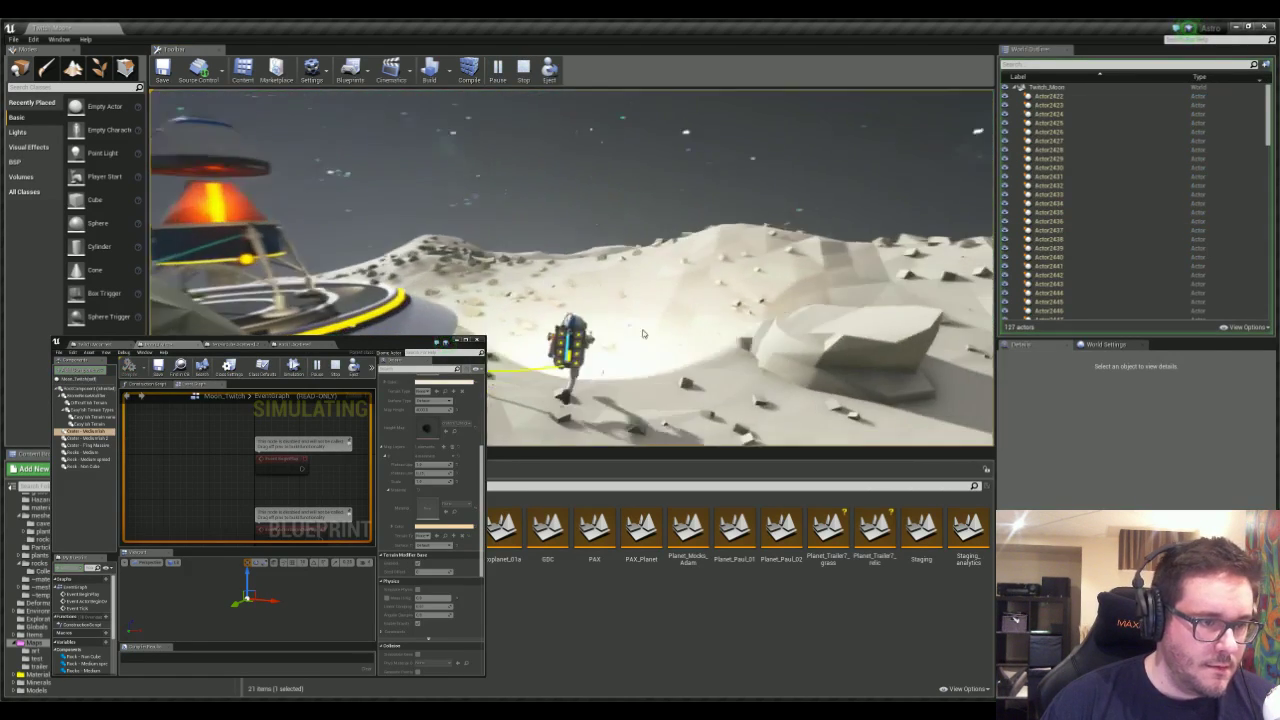
key(w)
key(d)
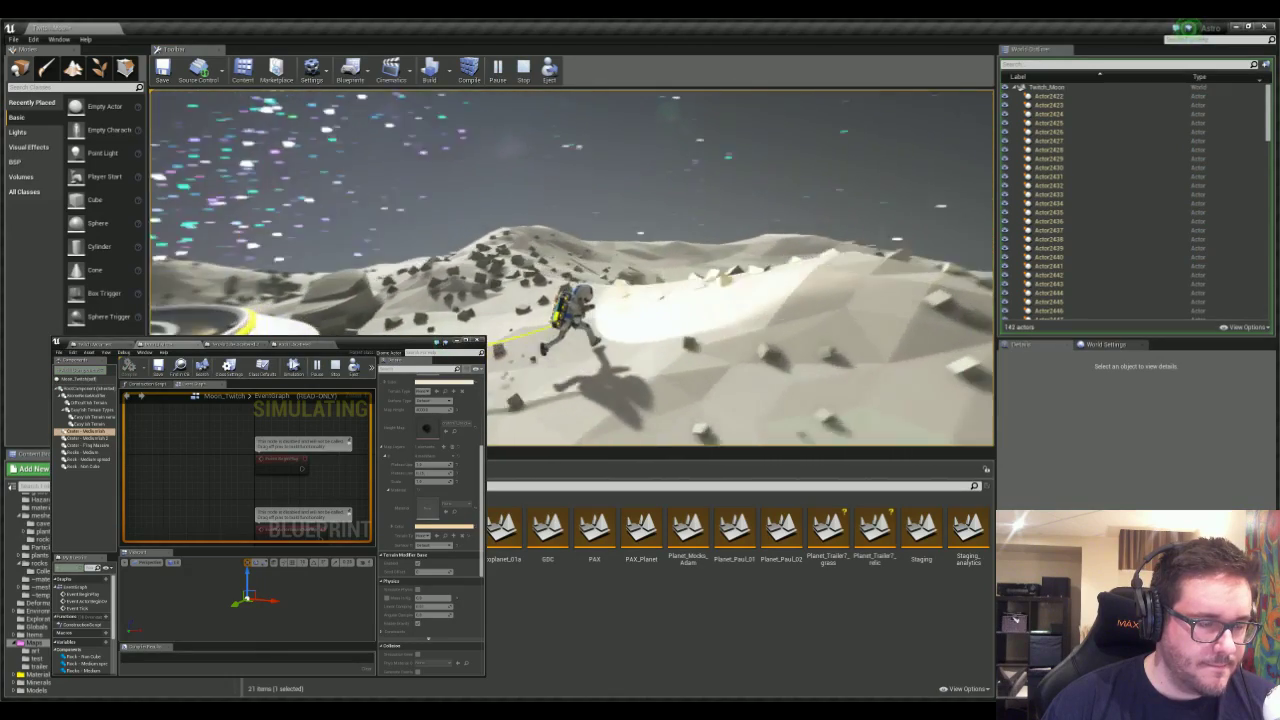
key(w)
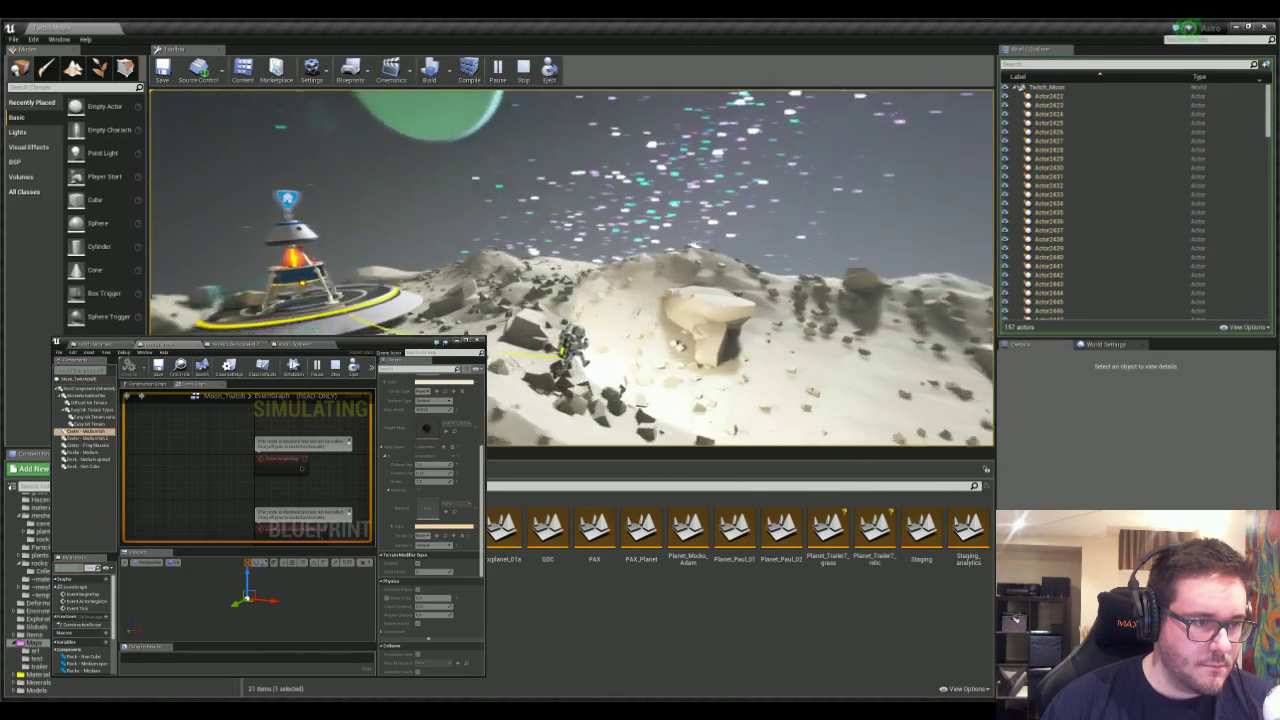
key(w)
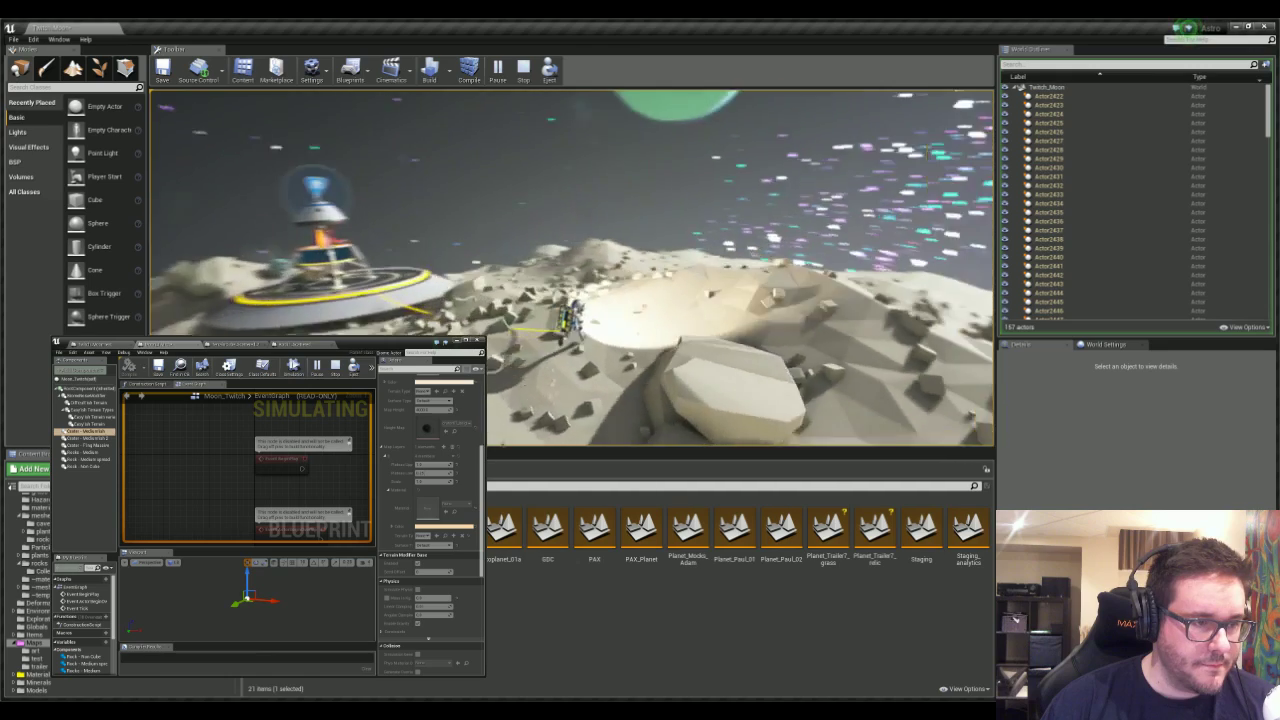
key(w)
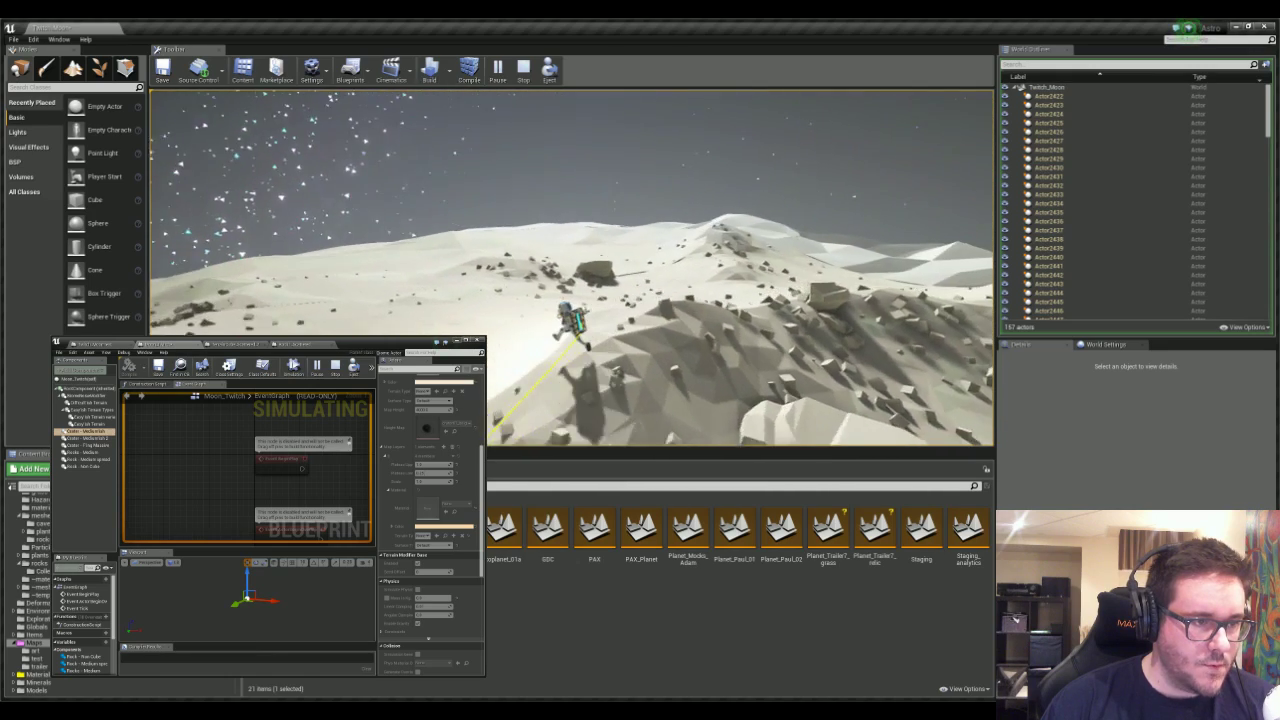
key(w)
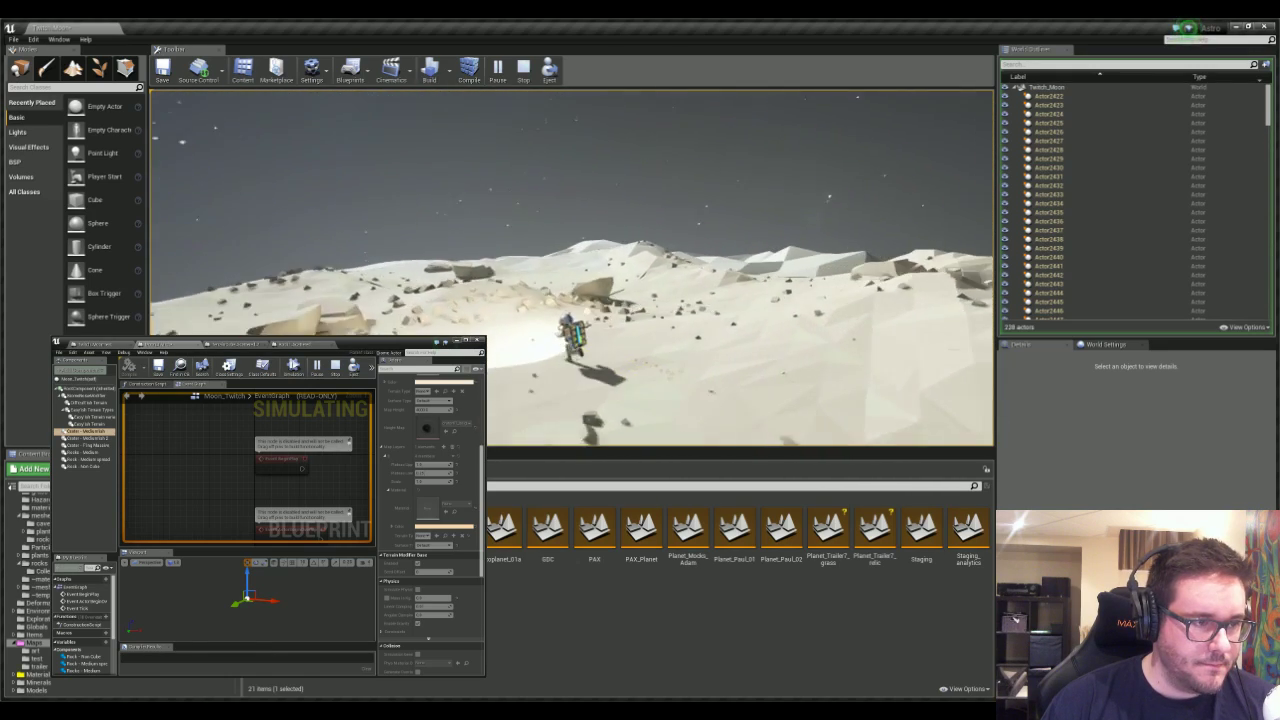
key(w)
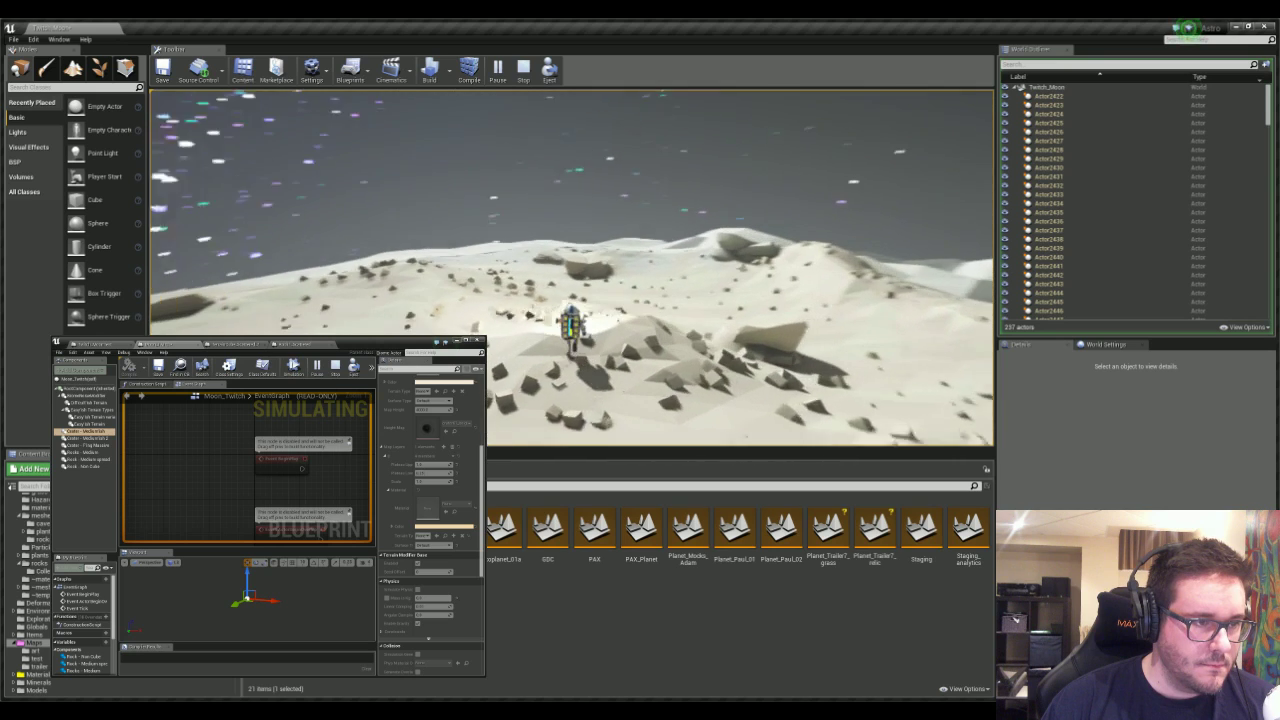
key(w)
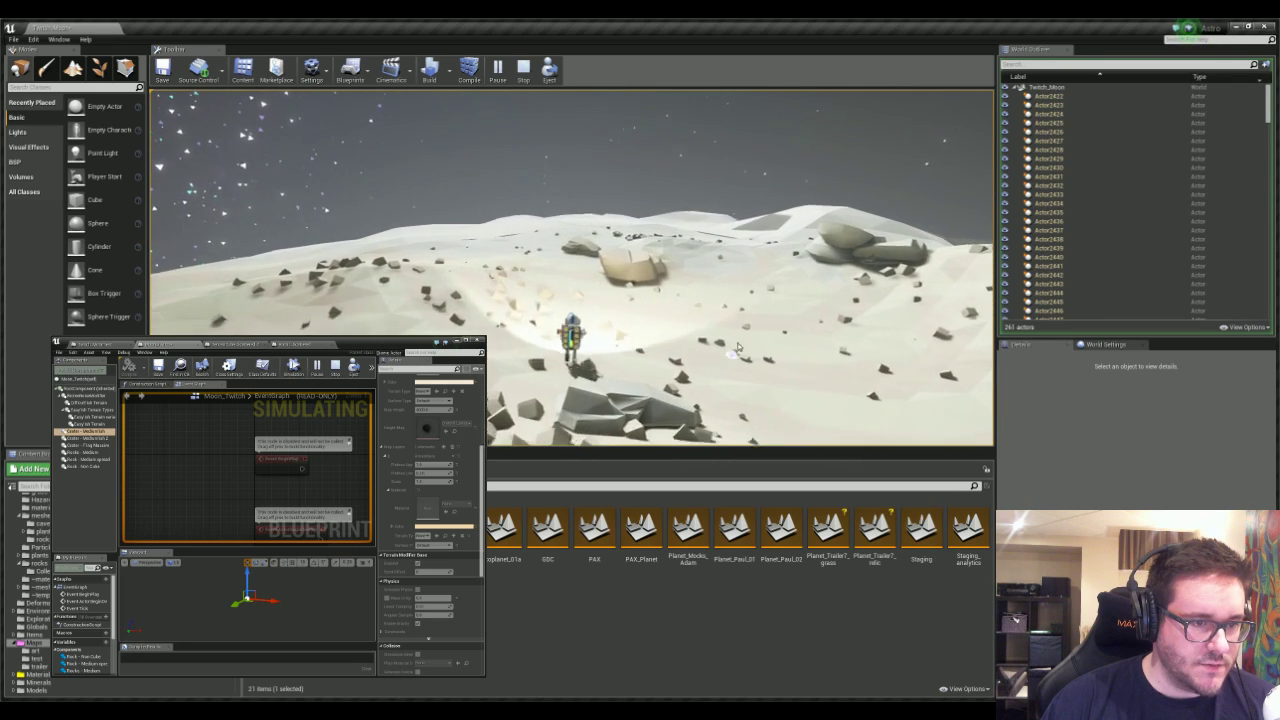
key(w)
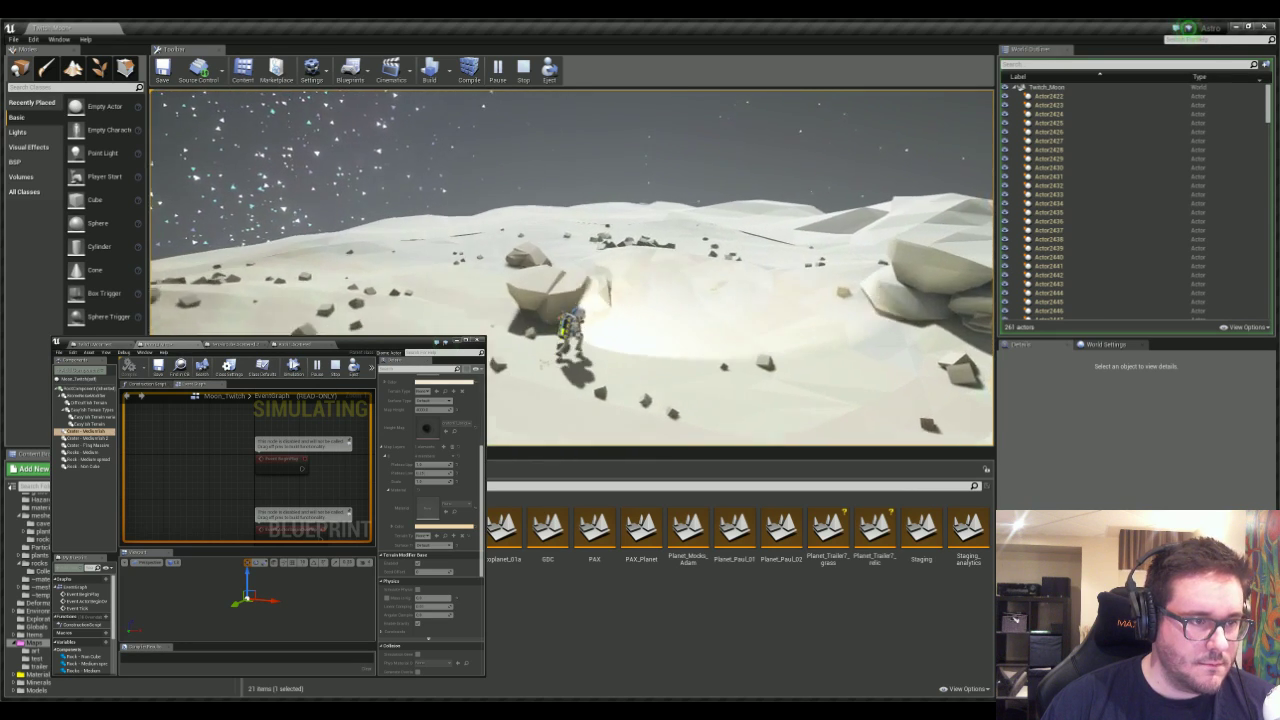
key(w)
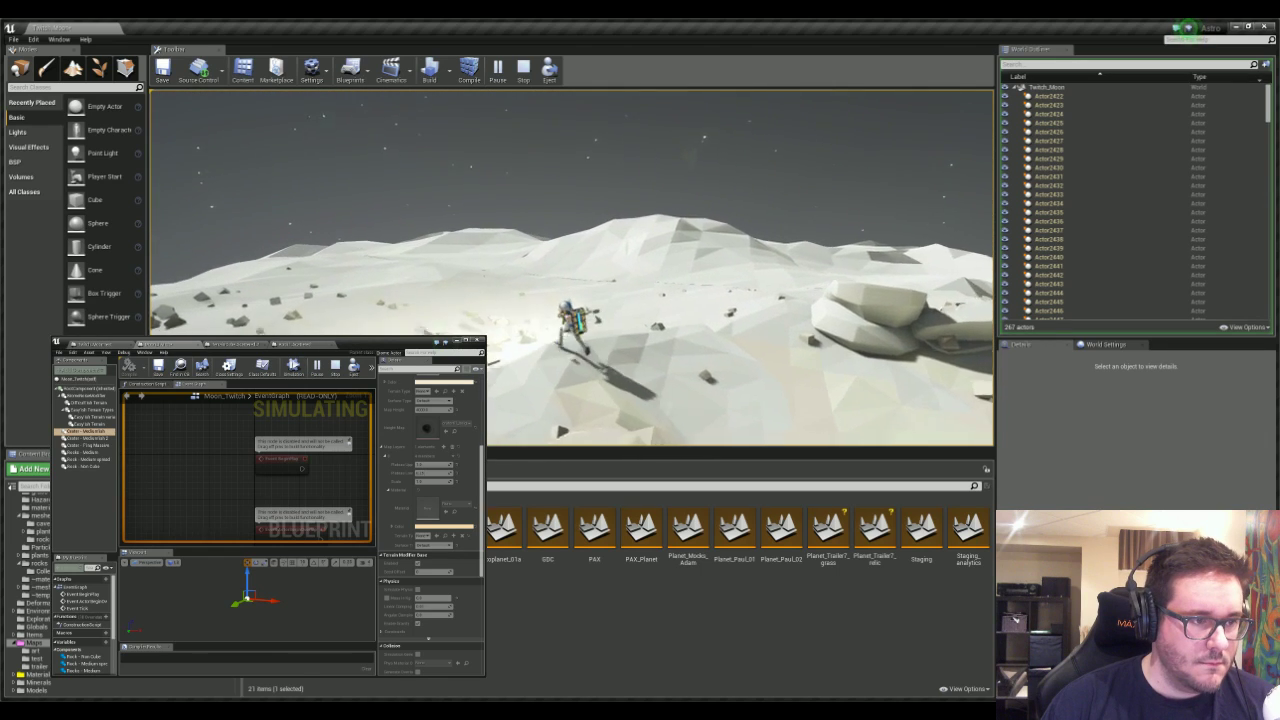
key(w)
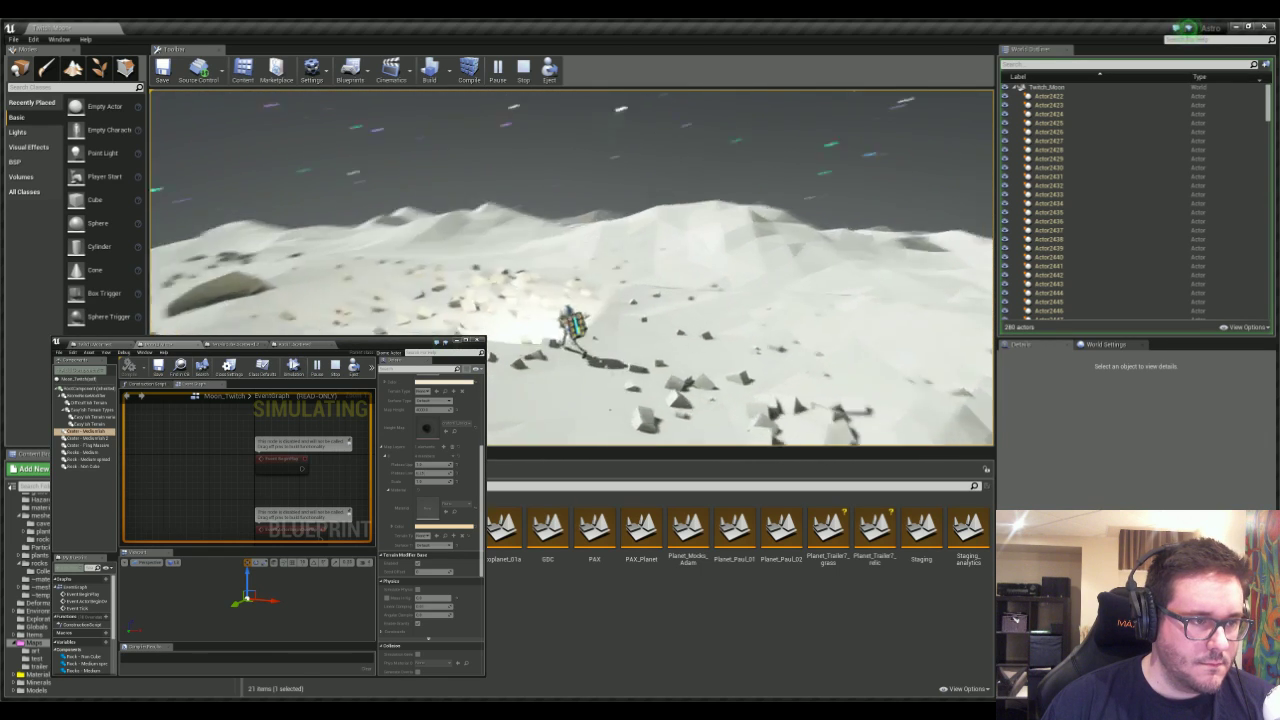
key(w)
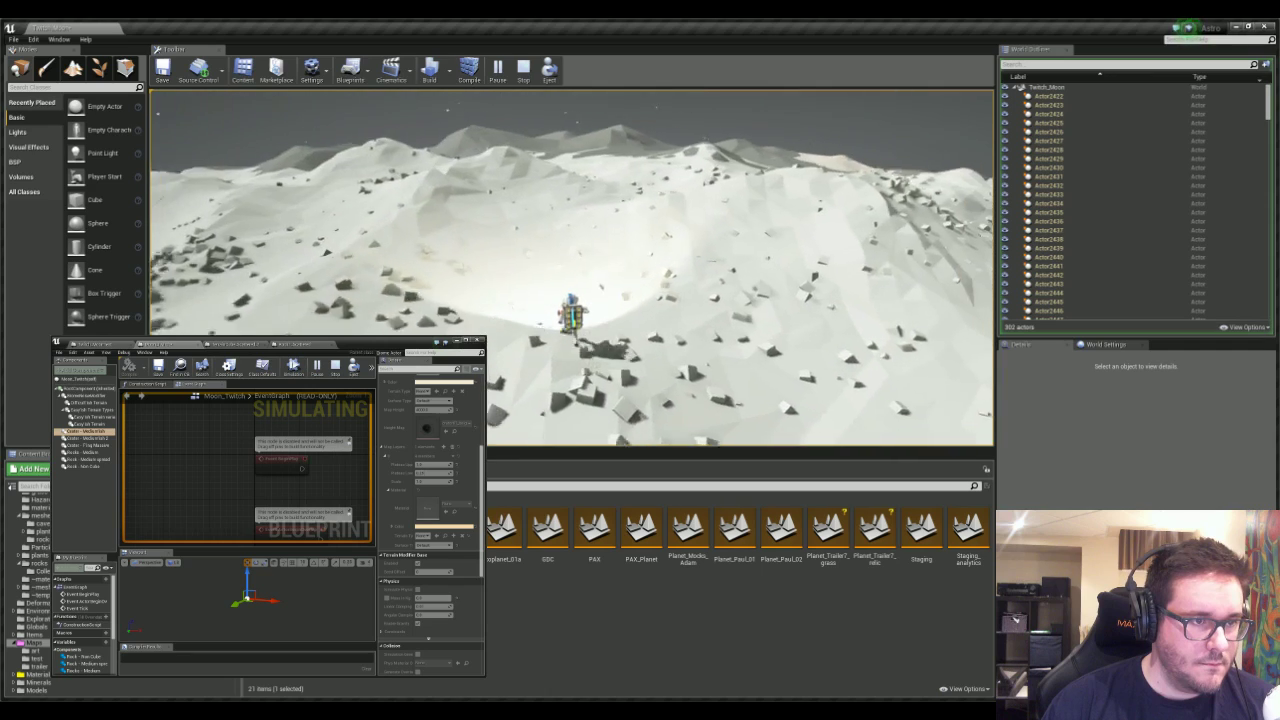
click(523, 67)
- Examine the recoloured crater from orbit and the launchpad area at ground level, with editor overlays hidden
key(s)
right_drag(572, 267, 640, 240)
key(w)
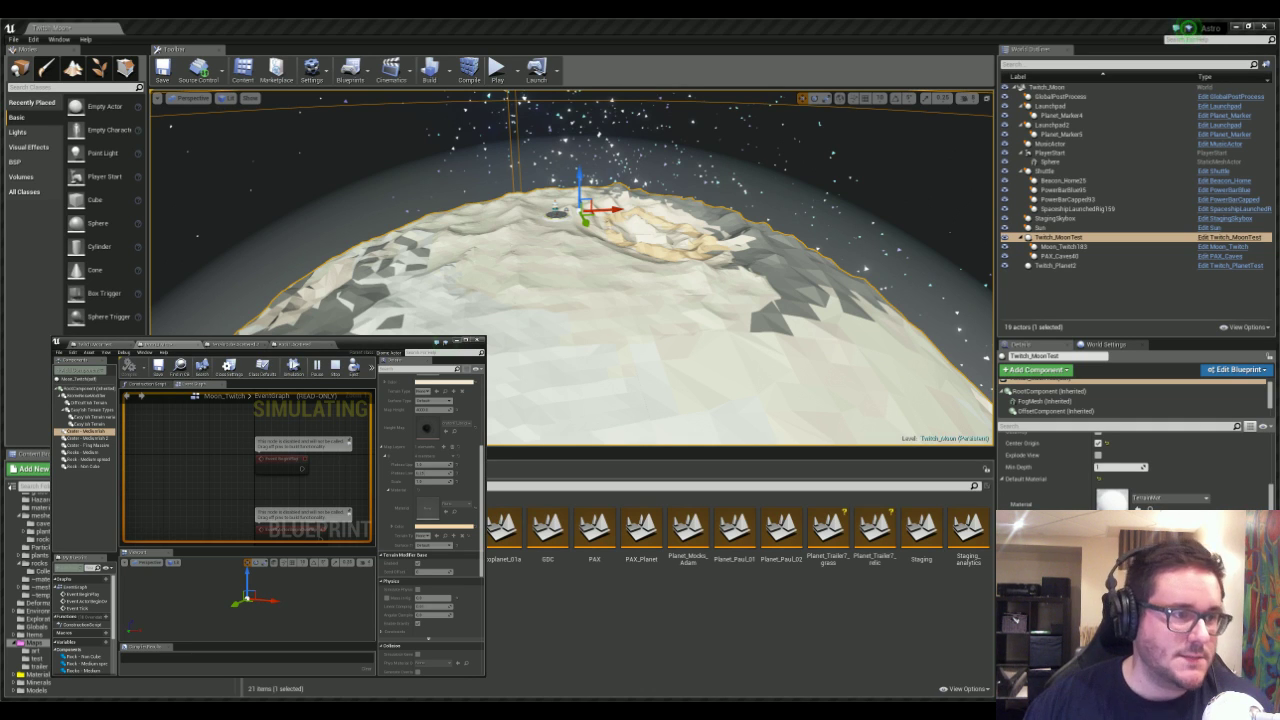
right_drag(640, 300, 591, 249)
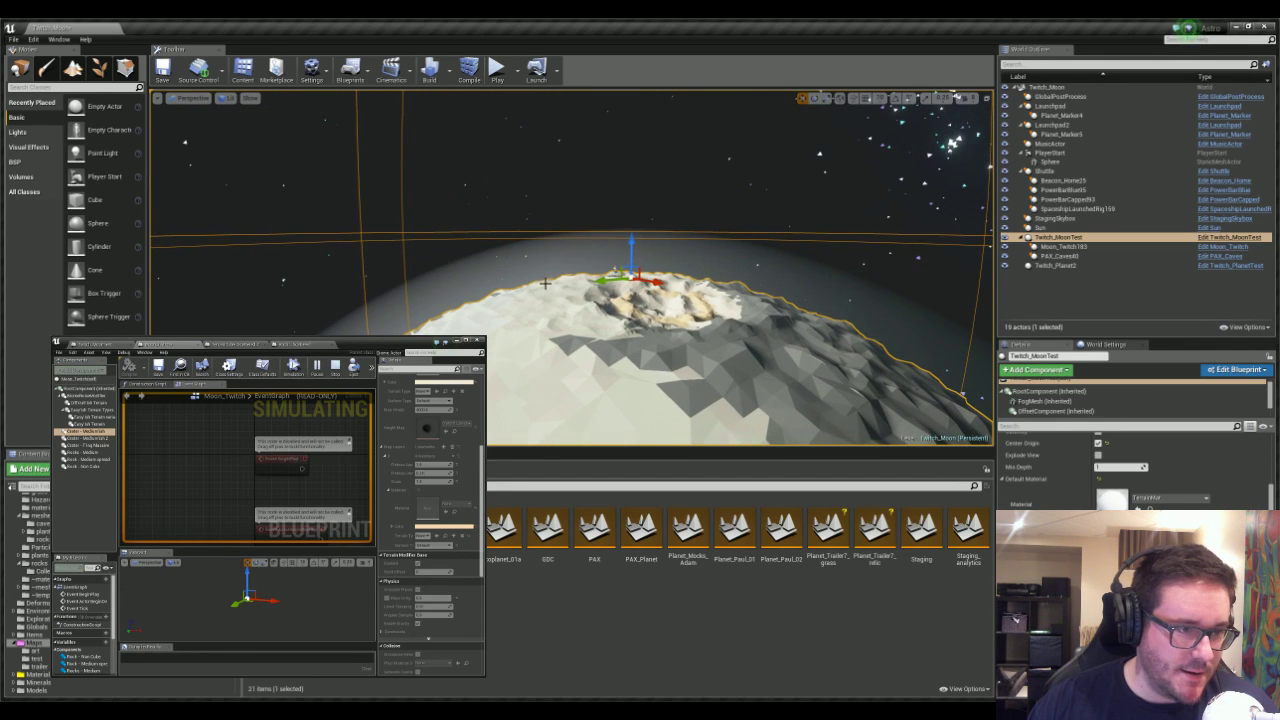
key(g)
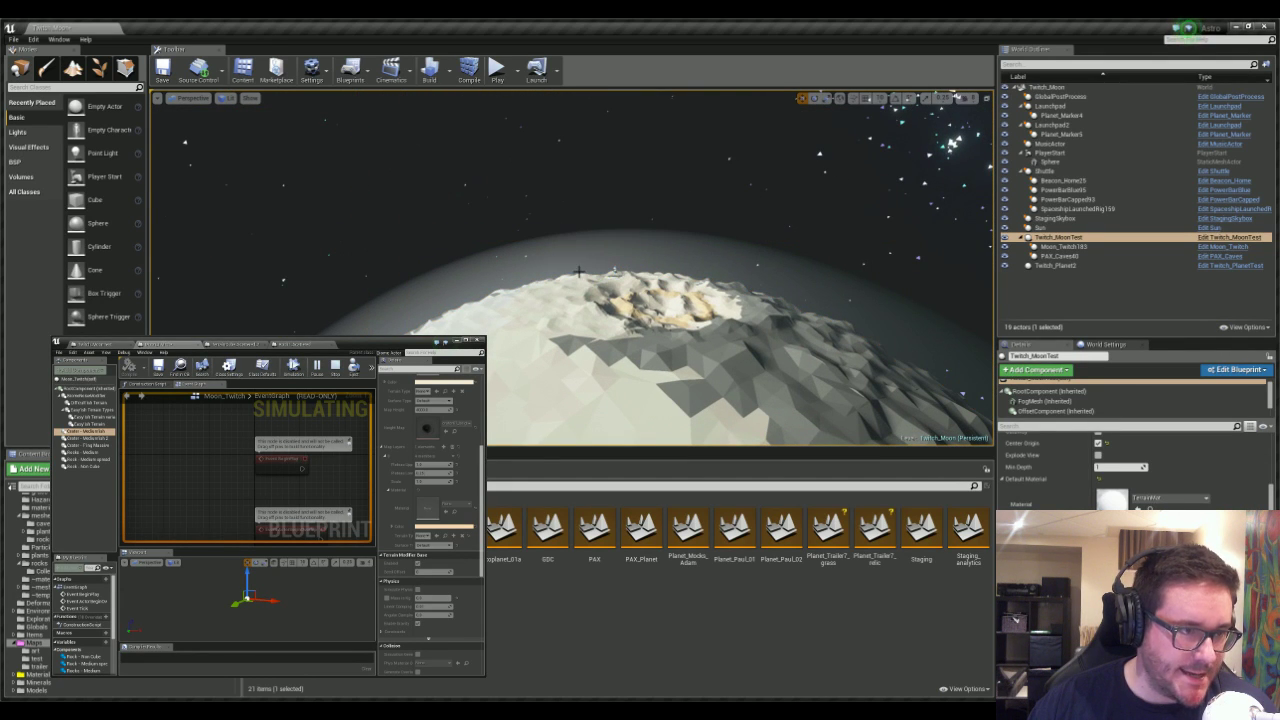
mouse_move(651, 302)
right_down()
mouse_move(530, 292)
mouse_move(642, 297)
right_up()
key(w)
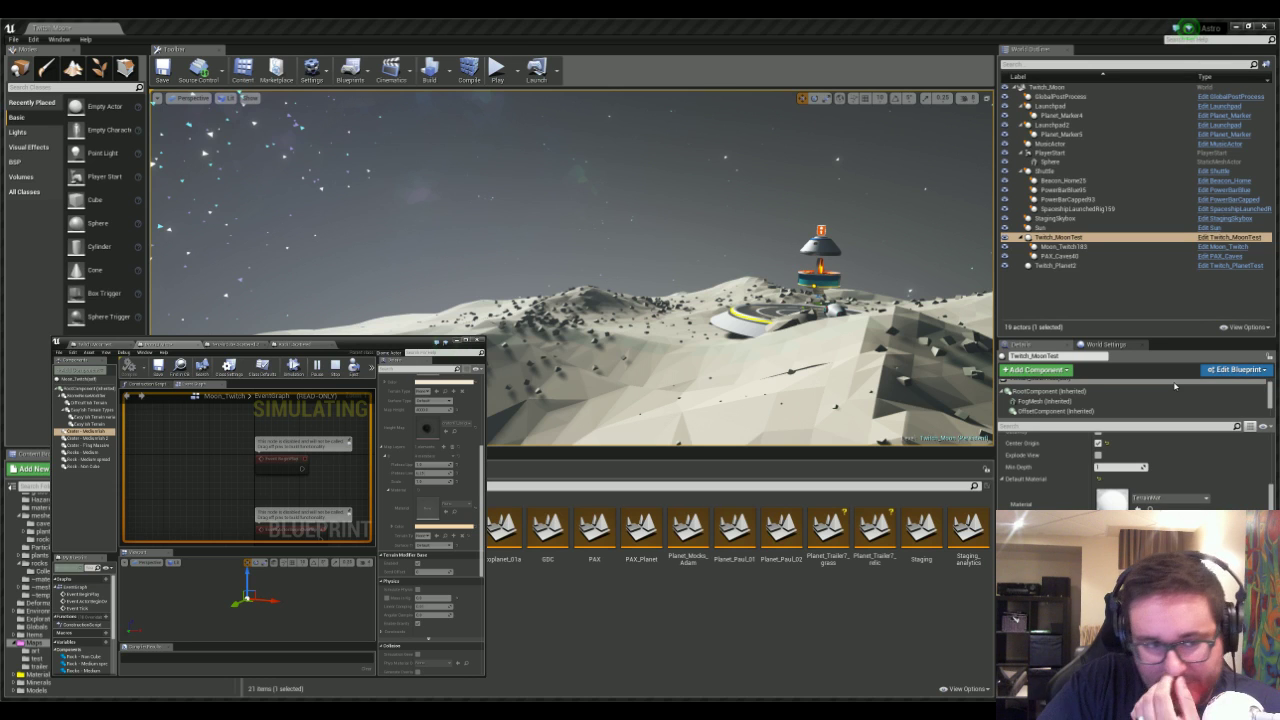
right_drag(780, 270, 746, 305)
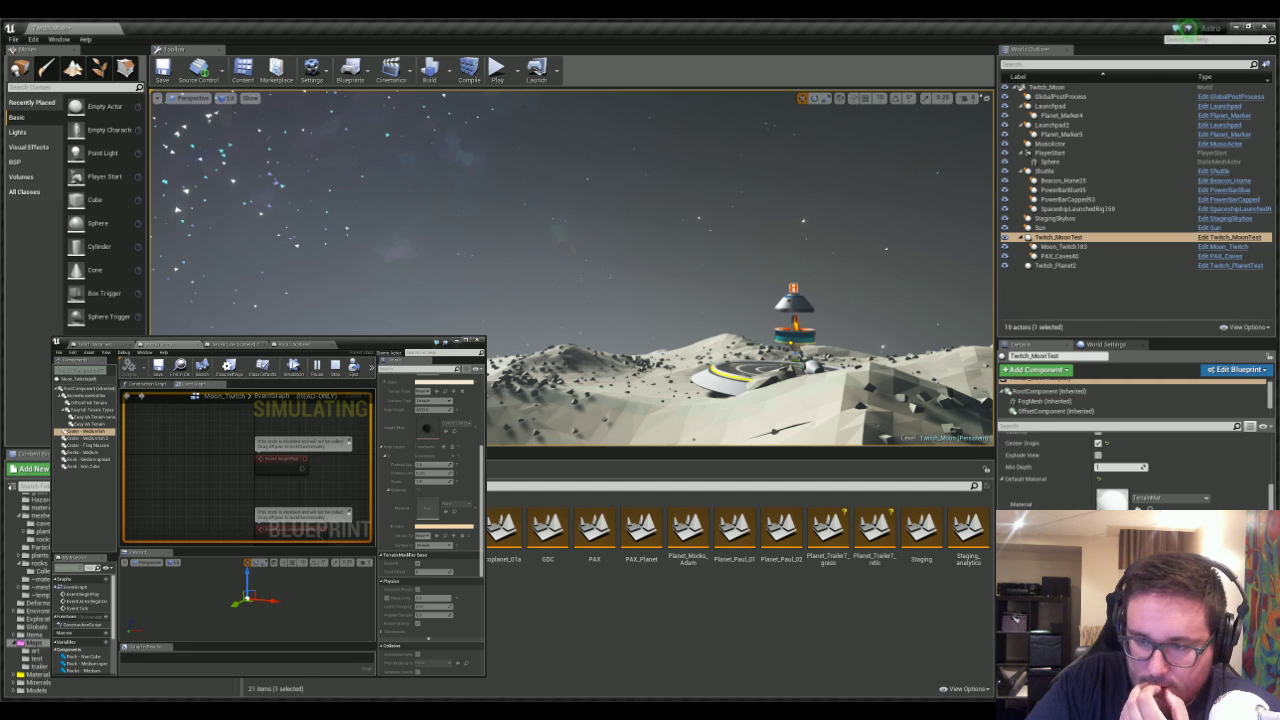
right_drag(667, 339, 665, 333)
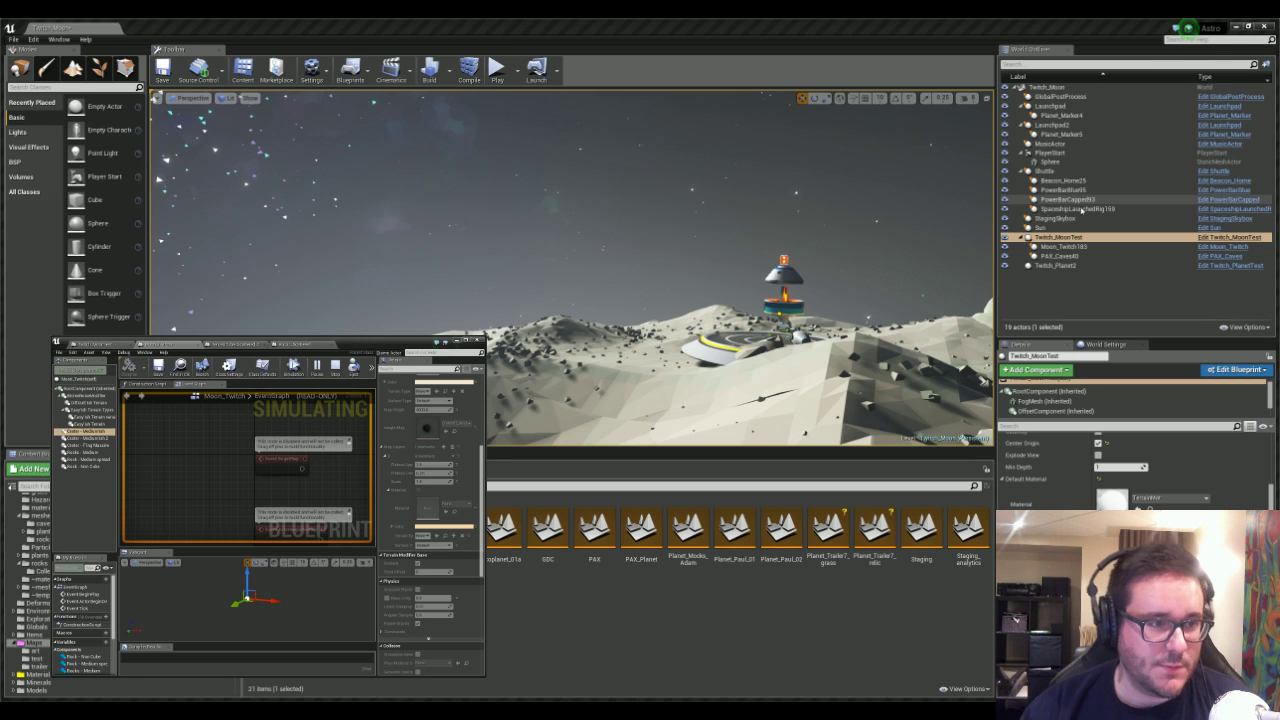
- Enlarge the level viewport and view the rocky craters and launchpad from farther away
click(658, 429)
right_drag(688, 387, 676, 387)
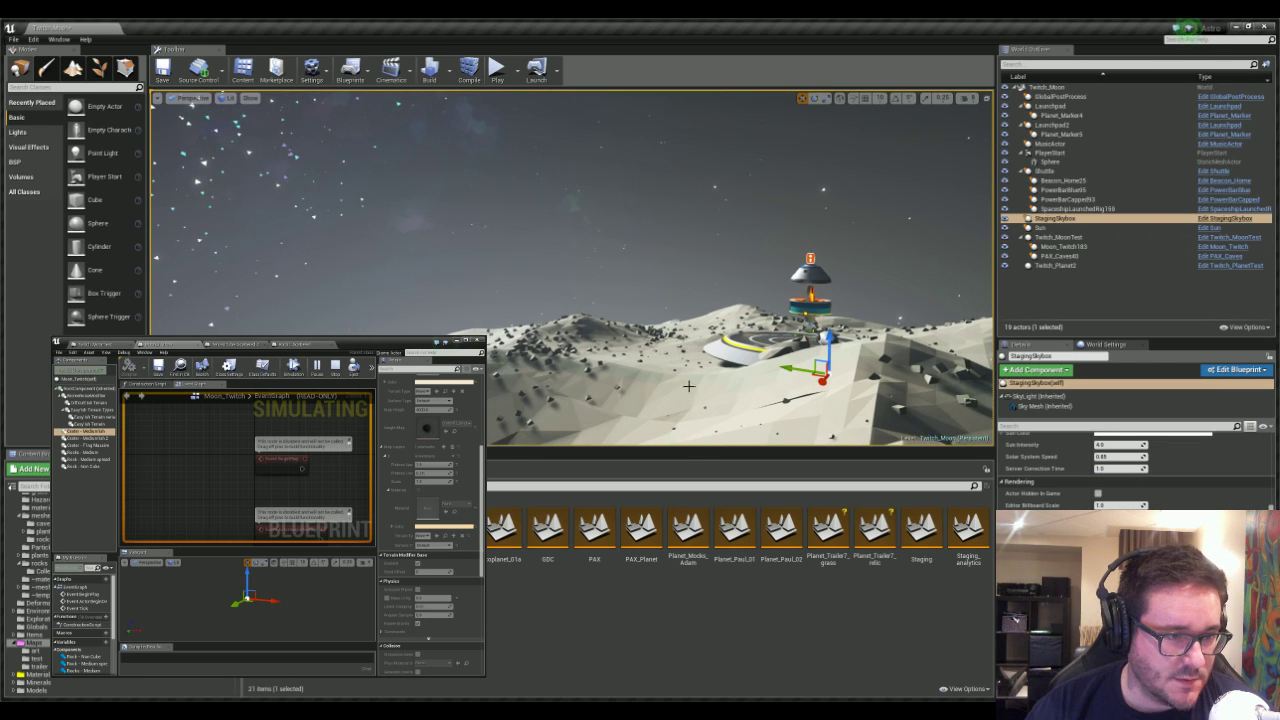
drag(688, 447, 688, 567)
key(s)
mouse_move(705, 450)
right_down()
mouse_move(760, 455)
mouse_move(708, 434)
right_up()
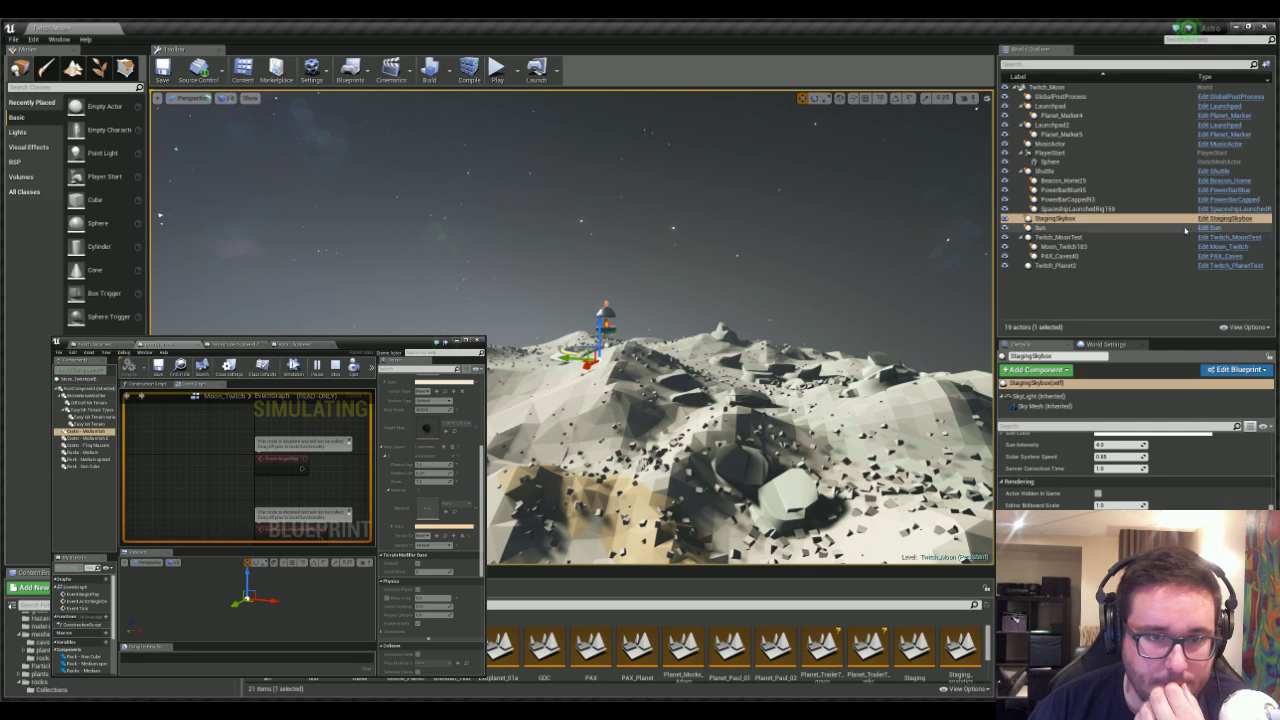
- Open the Twitch_MoonTest blueprint's own default properties and go to its Fog settings
click(1238, 238)
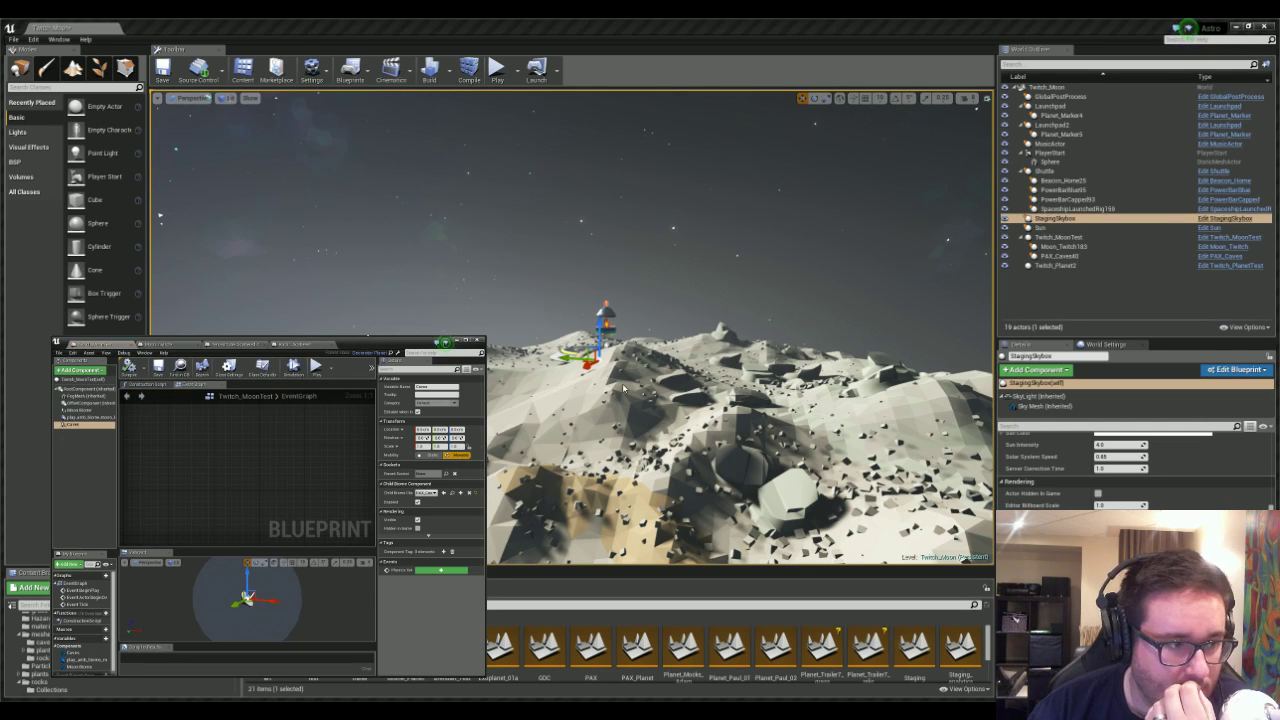
click(161, 345)
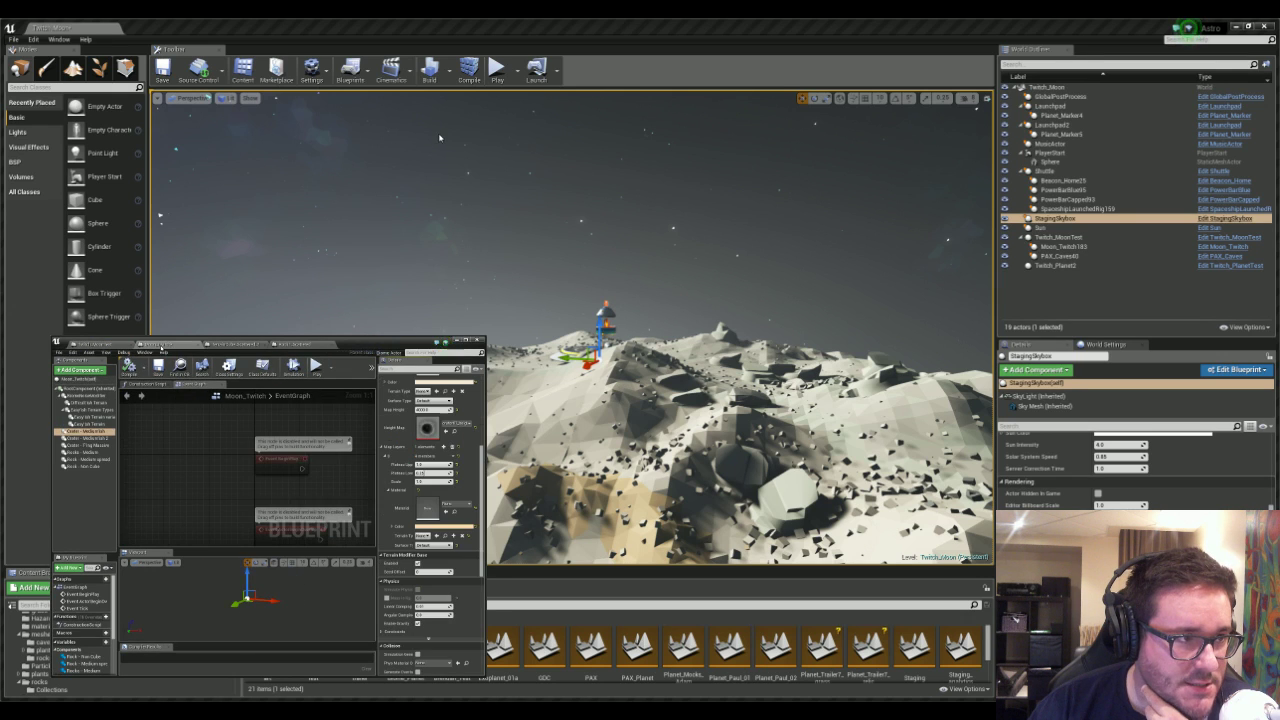
click(262, 367)
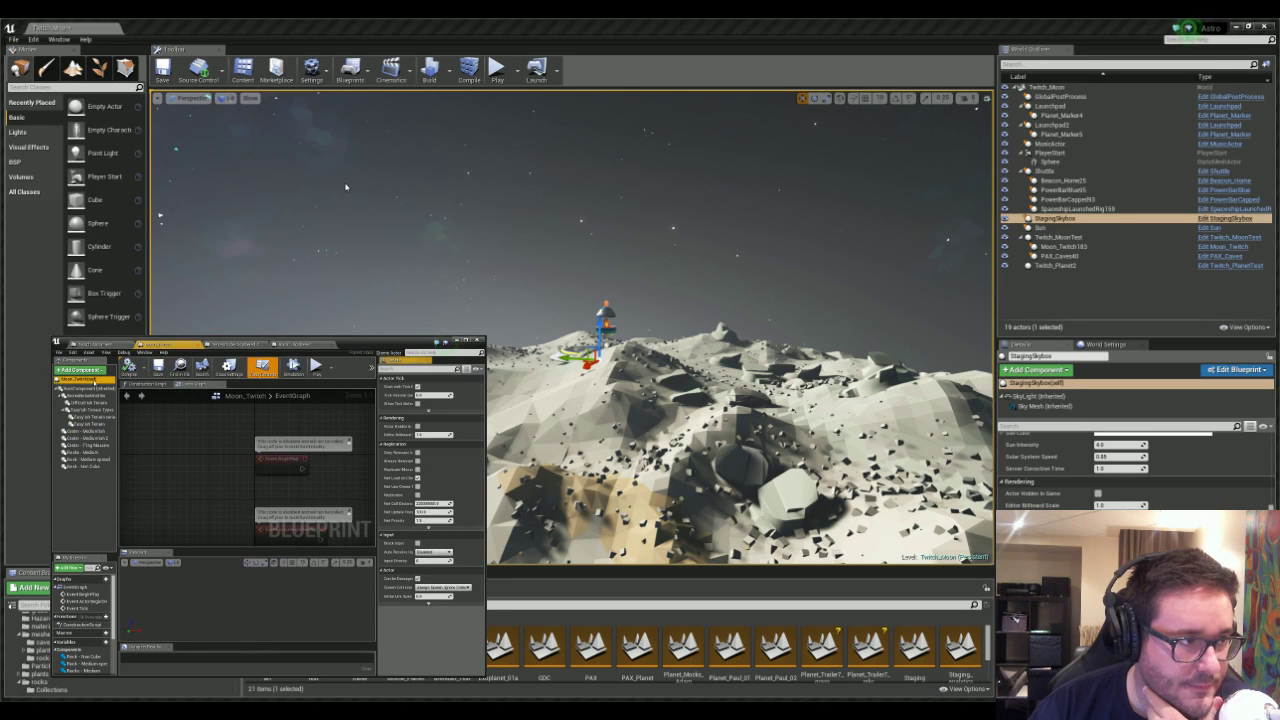
click(103, 345)
click(90, 380)
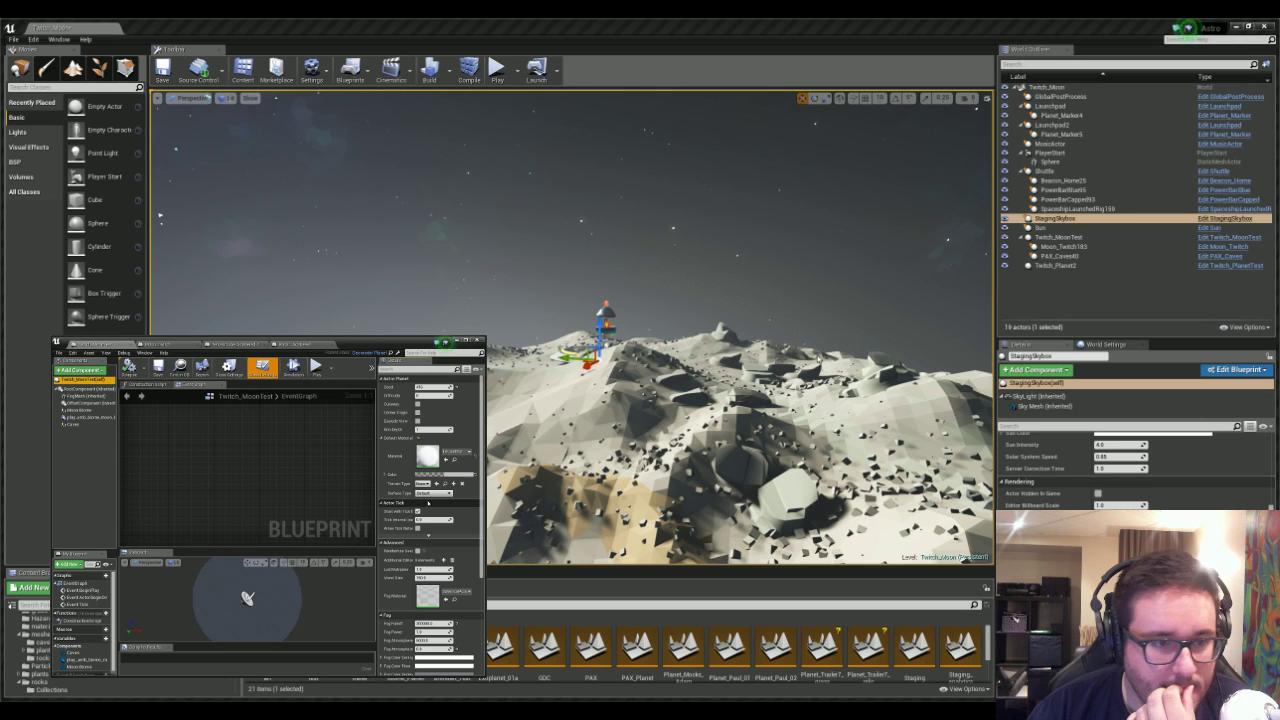
scroll(430, 508, down, 5)
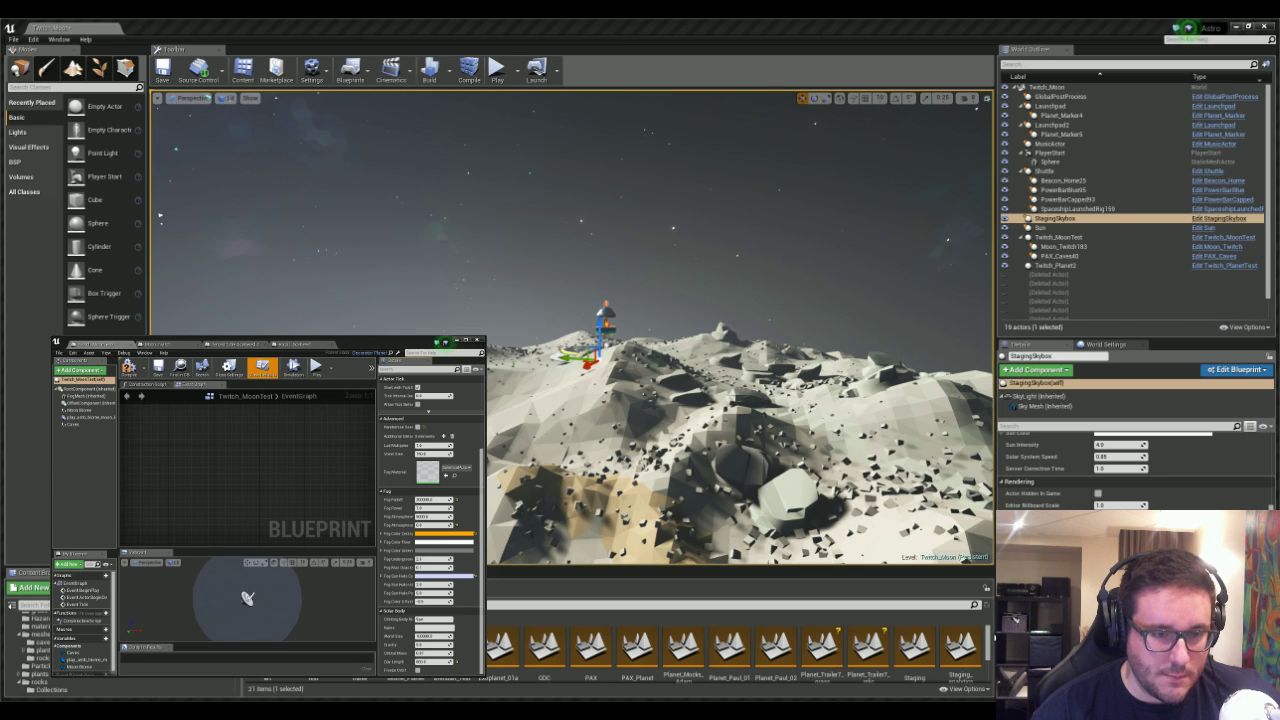
- Set the first two fog colours of Twitch_MoonTest to orange, with the moon selected in the level
key(s)
mouse_move(627, 232)
right_down()
mouse_move(627, 300)
mouse_move(640, 240)
mouse_move(626, 237)
right_up()
key(w)
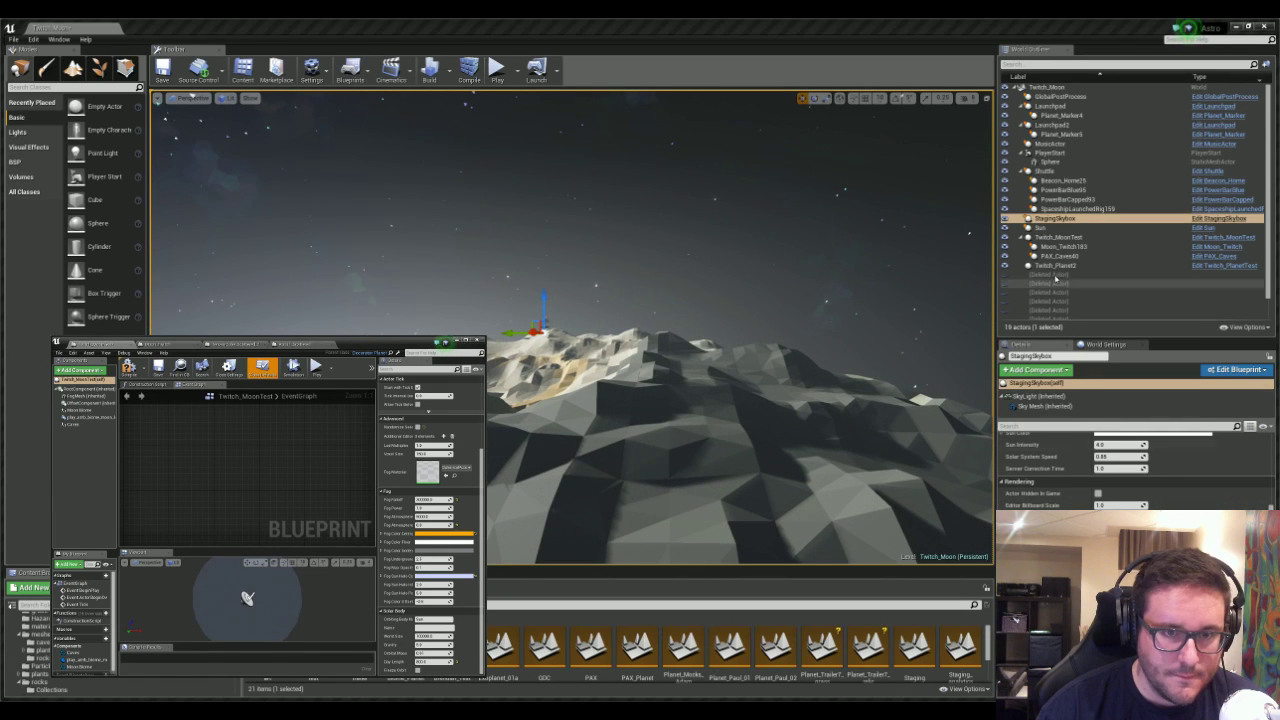
click(1060, 237)
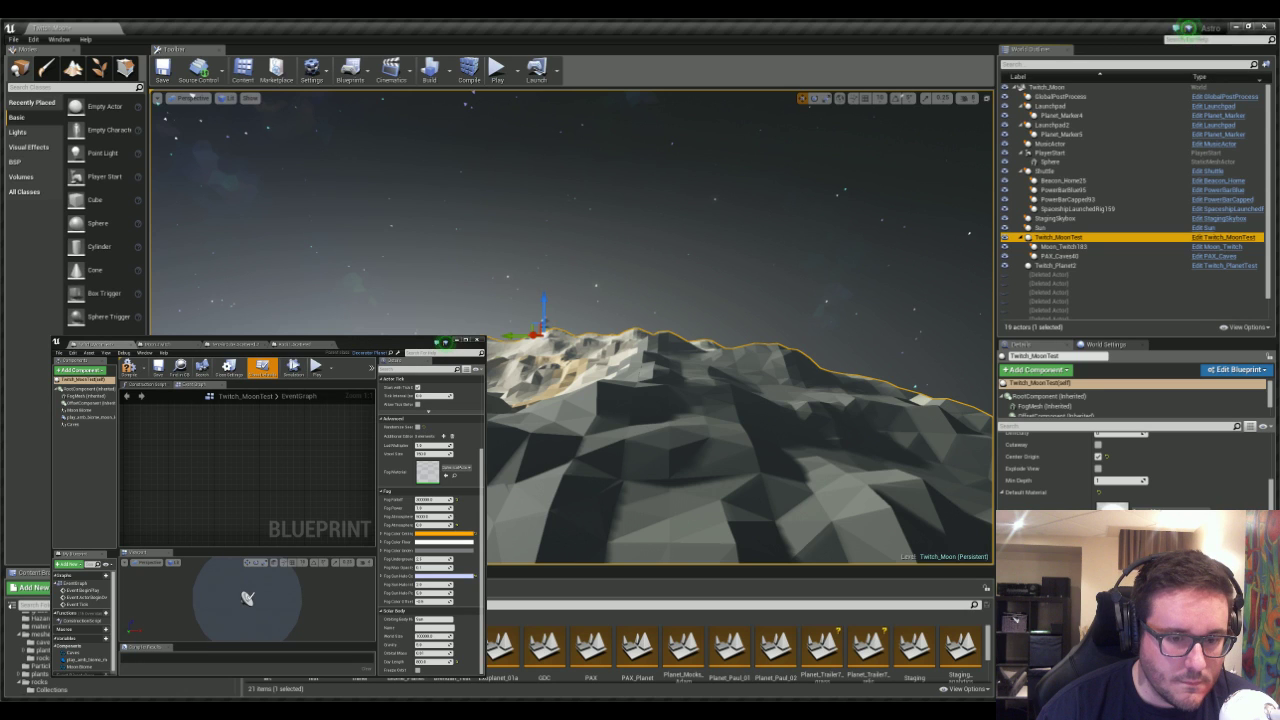
key(f)
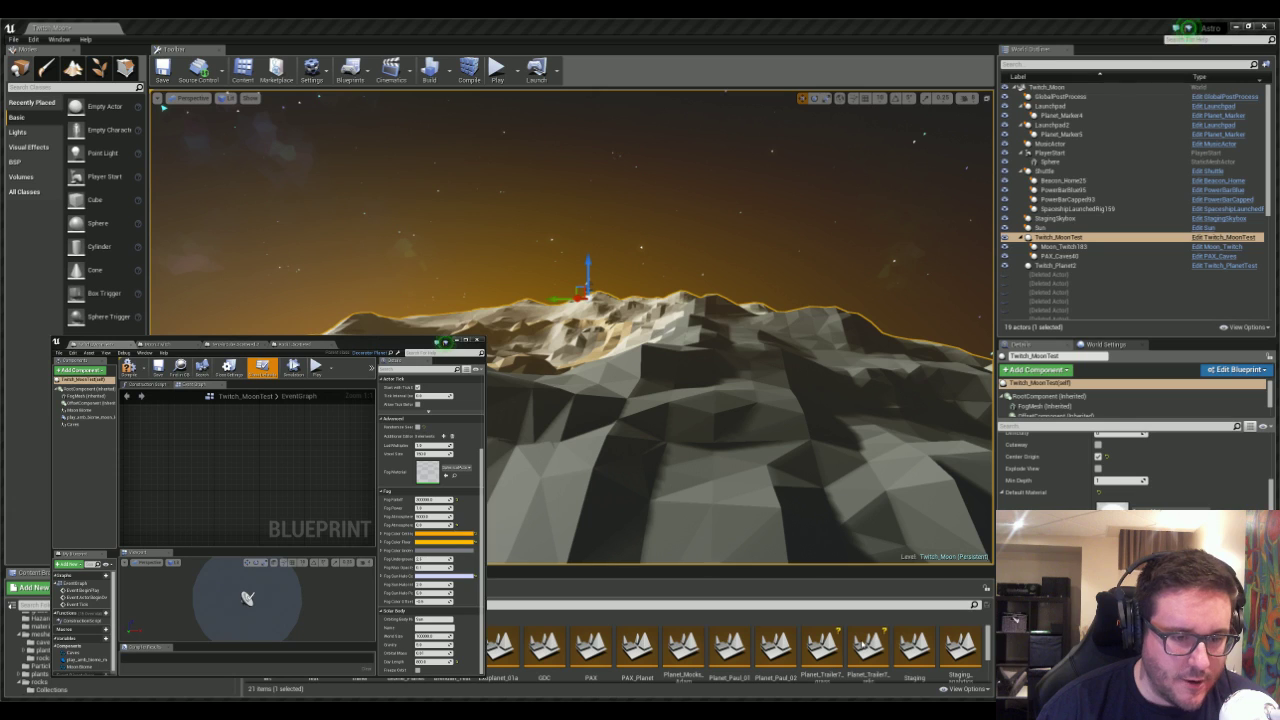
- Try different values for the first fog atmosphere setting while comparing the glow around the moon from orbit
click(430, 454)
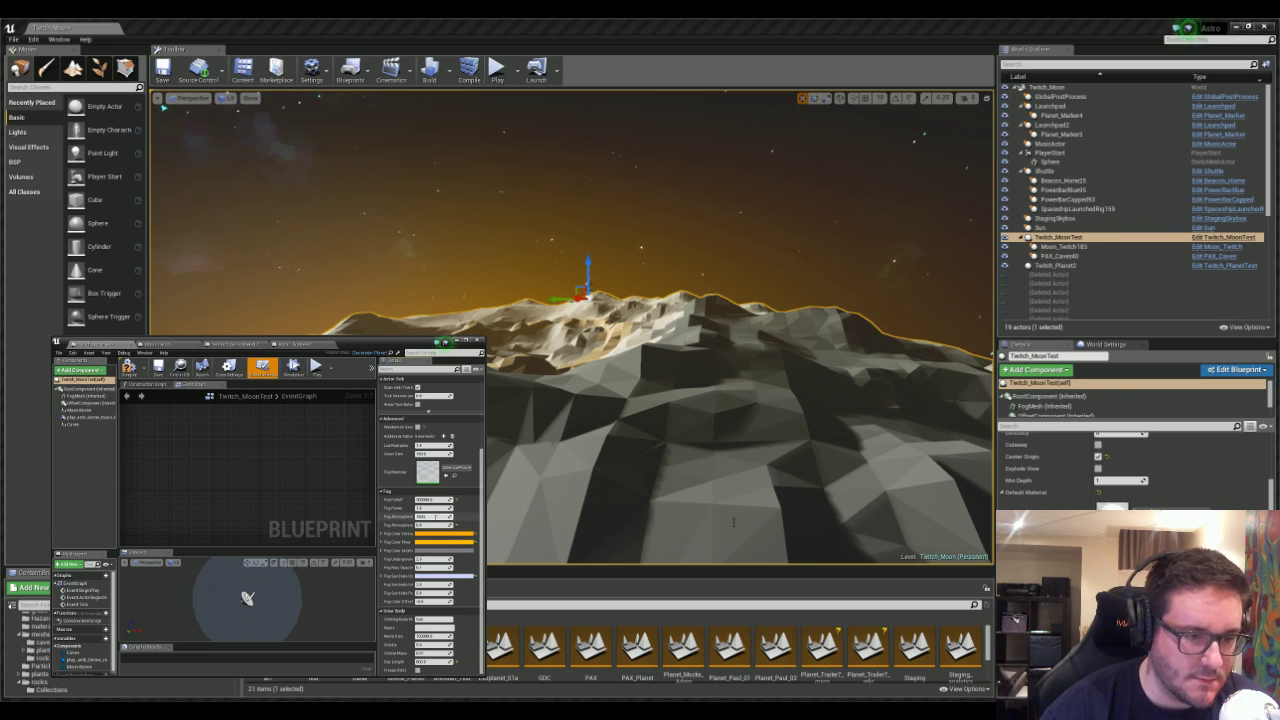
key(f)
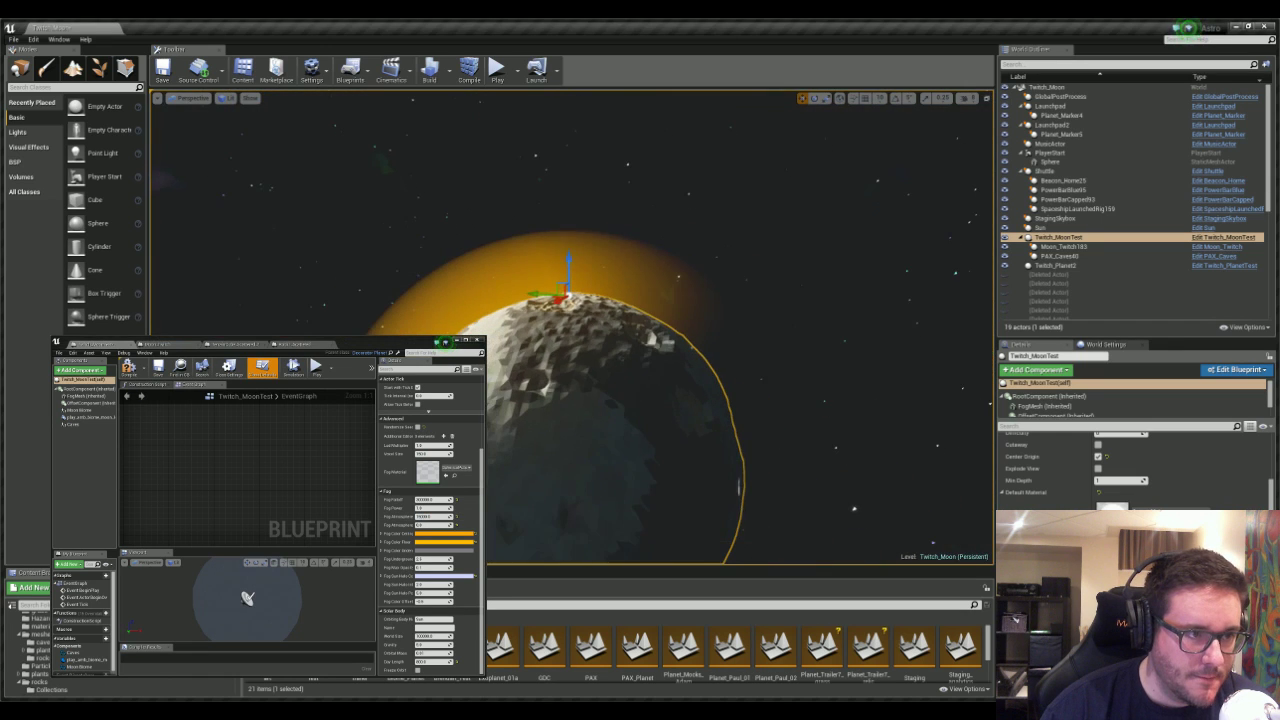
click(353, 365)
mouse_move(720, 481)
right_down()
mouse_move(682, 512)
mouse_move(720, 481)
right_up()
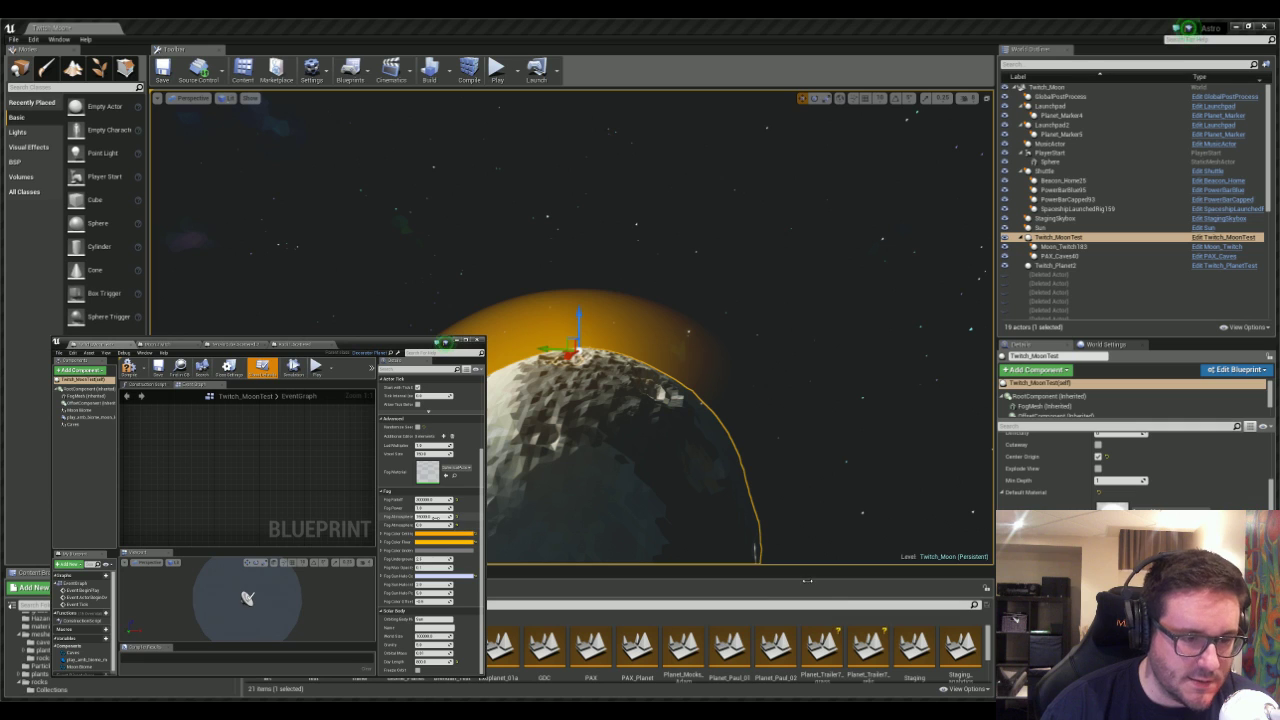
key(Return)
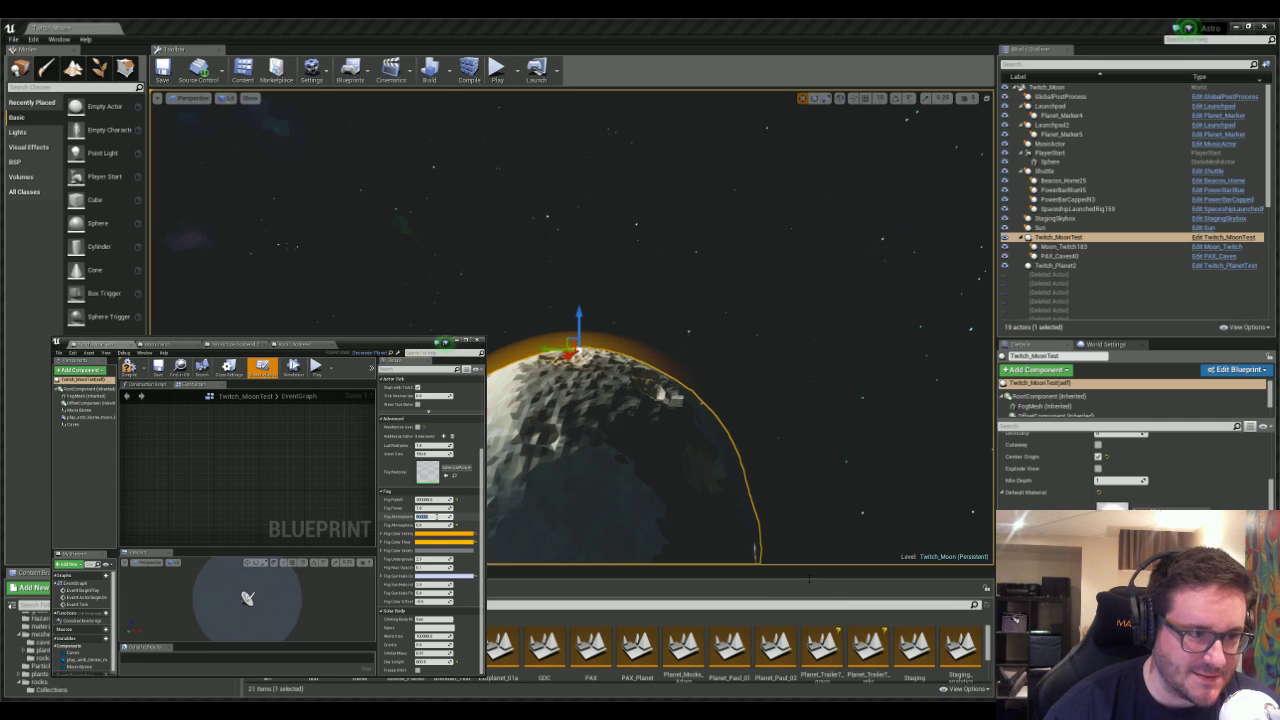
- Try a bright blue first fog colour and a new second fog atmosphere value on the moon
scroll(701, 336, up, 6)
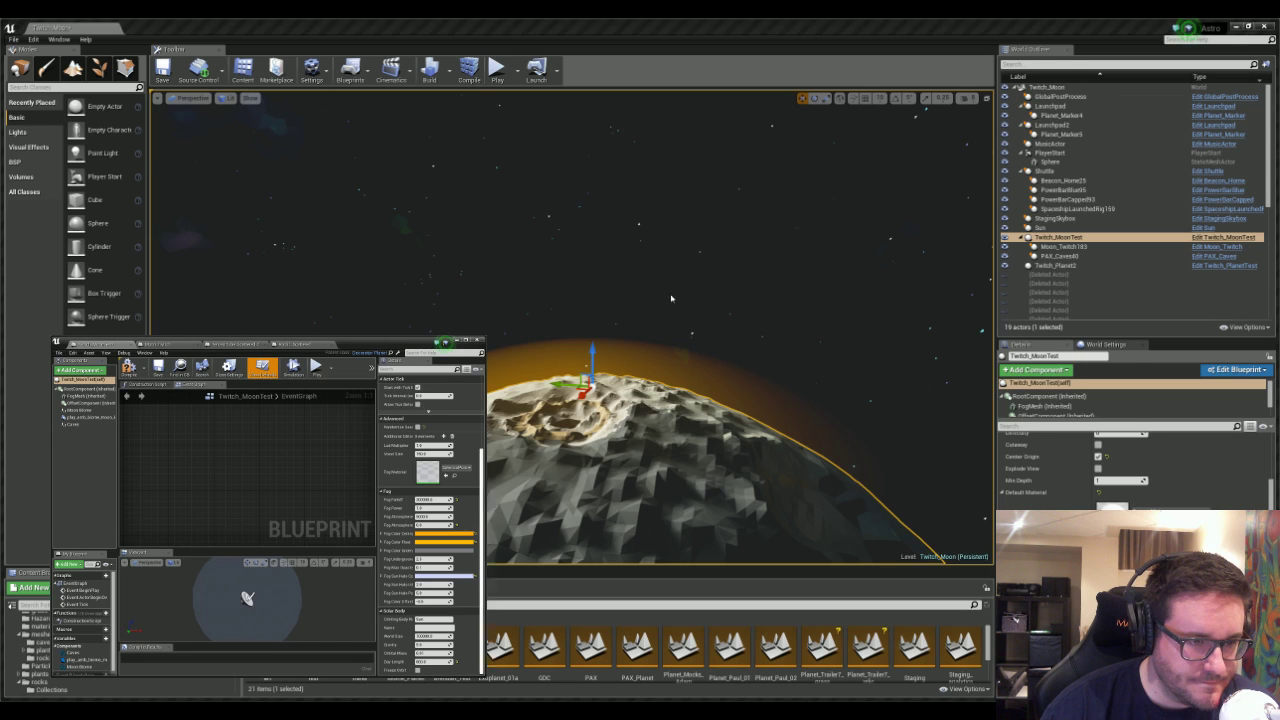
right_drag(671, 297, 350, 278)
right_drag(688, 470, 760, 465)
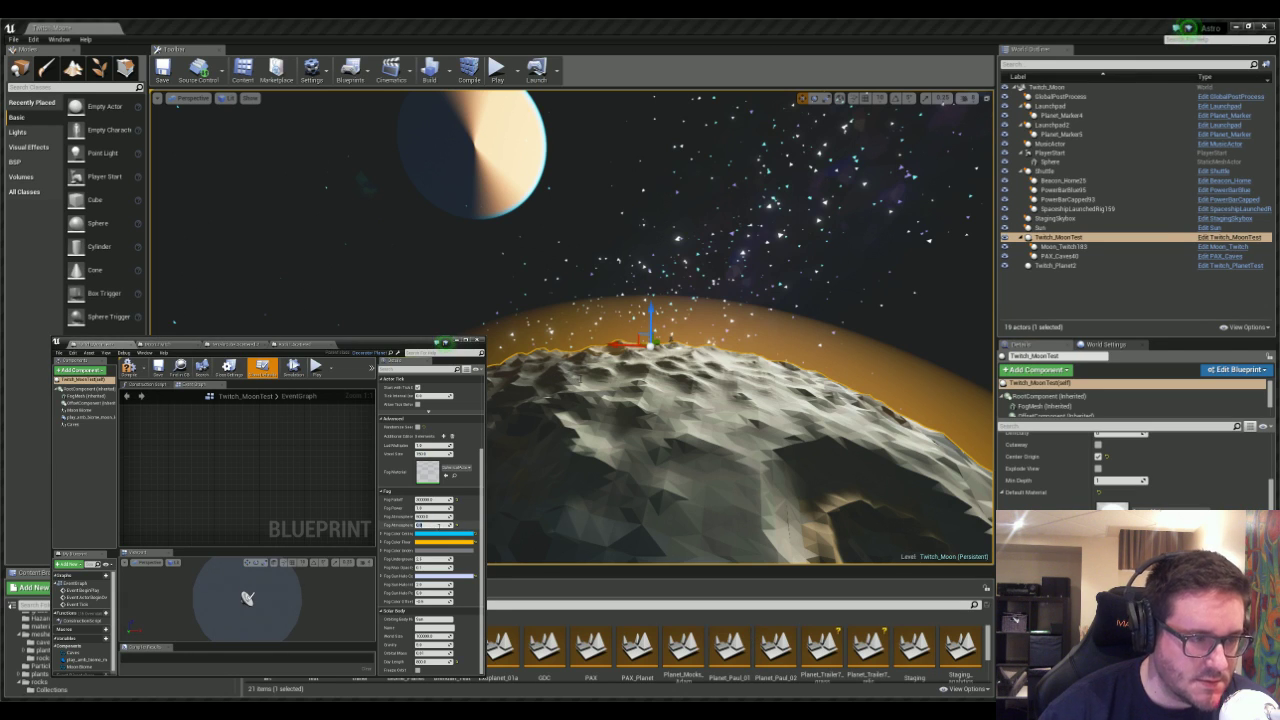
key(Return)
right_drag(818, 348, 955, 352)
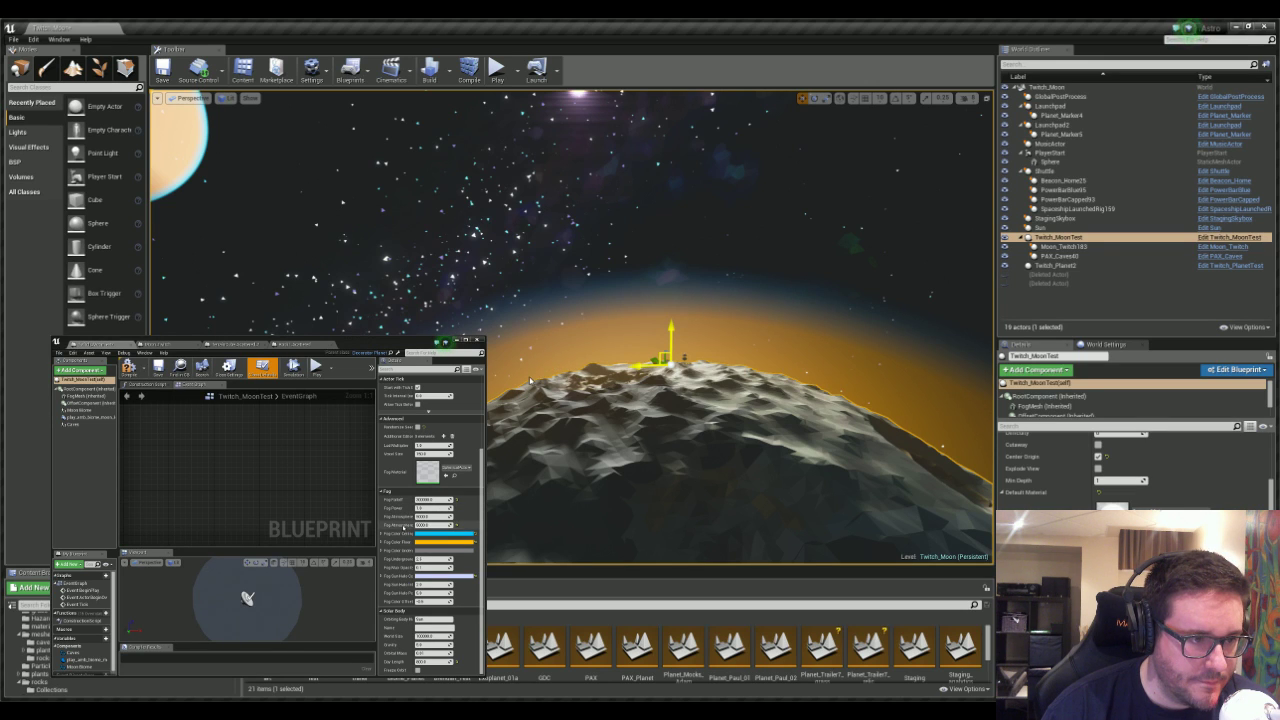
- Try 10000 for the second fog atmosphere value and adjust the first one to match
click(428, 525)
text(10)
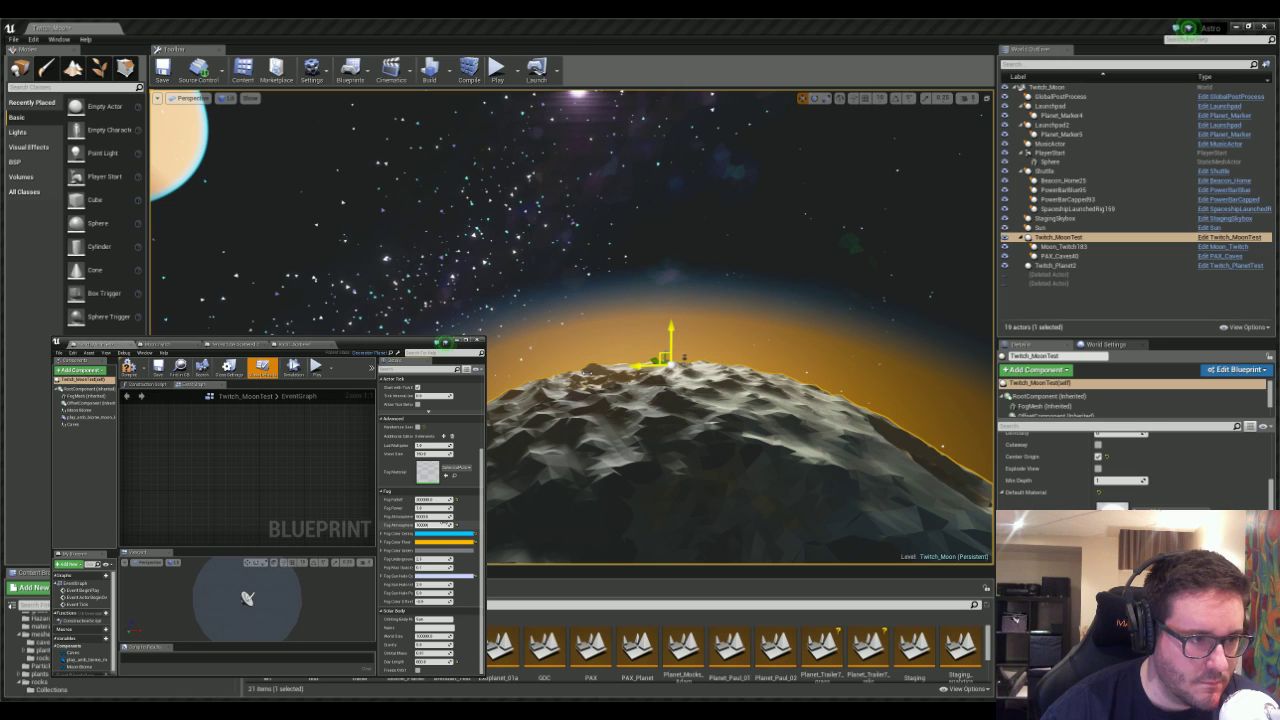
key(Return)
click(437, 516)
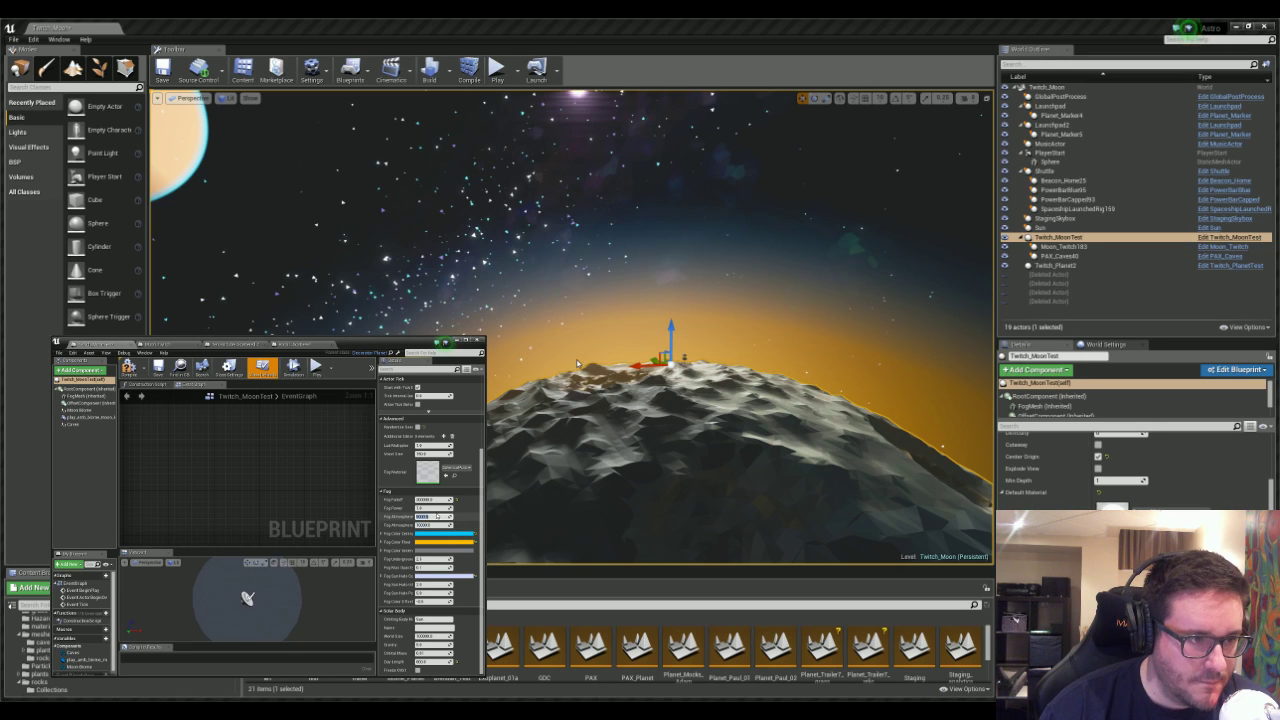
key(Return)
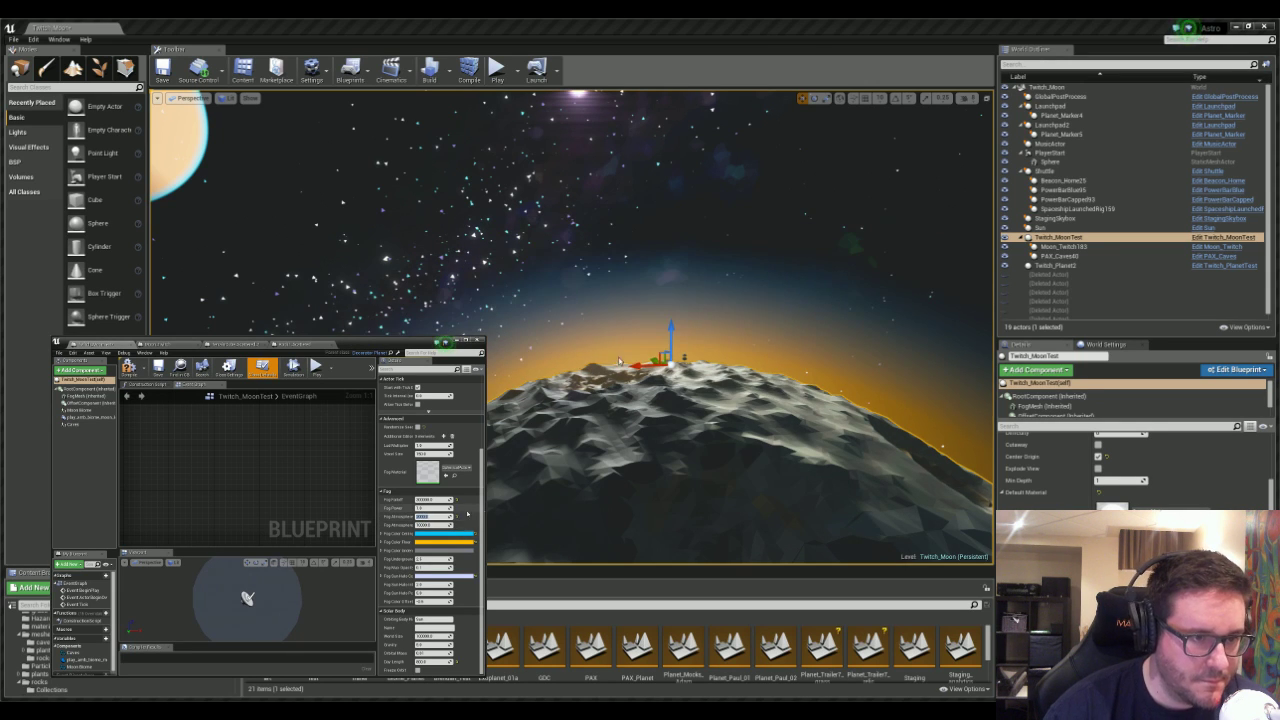
- Change the first two fog colours to pale orange tones and check the haze from orbit and ground level
right_drag(600, 400, 700, 400)
key(s)
scroll(645, 513, up, 5)
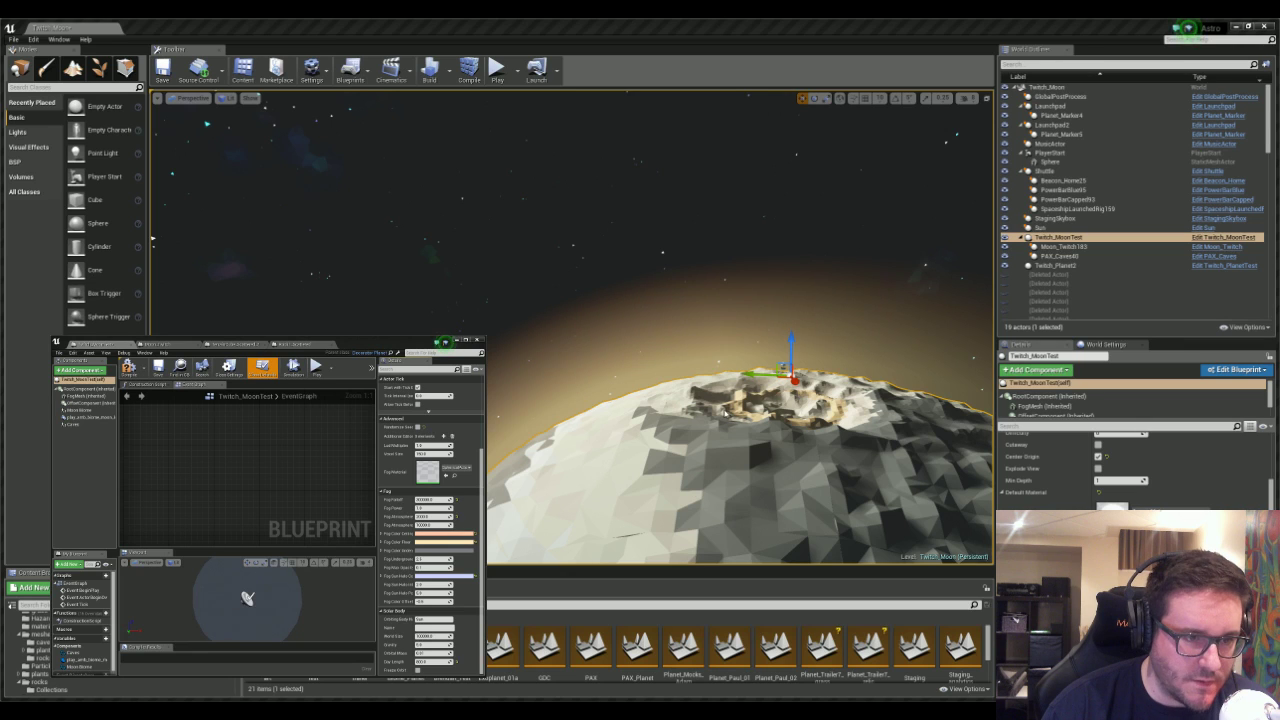
click(430, 454)
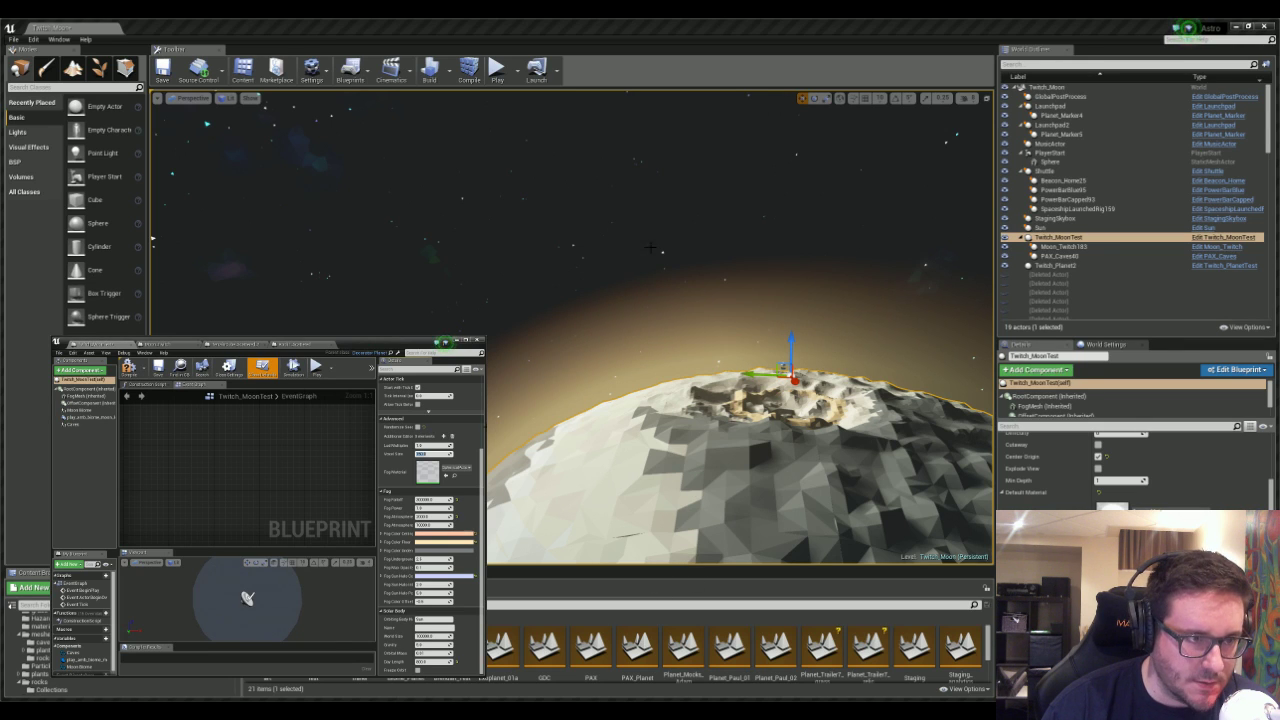
drag(486, 350, 412, 350)
right_drag(607, 250, 680, 240)
key(w)
key(s)
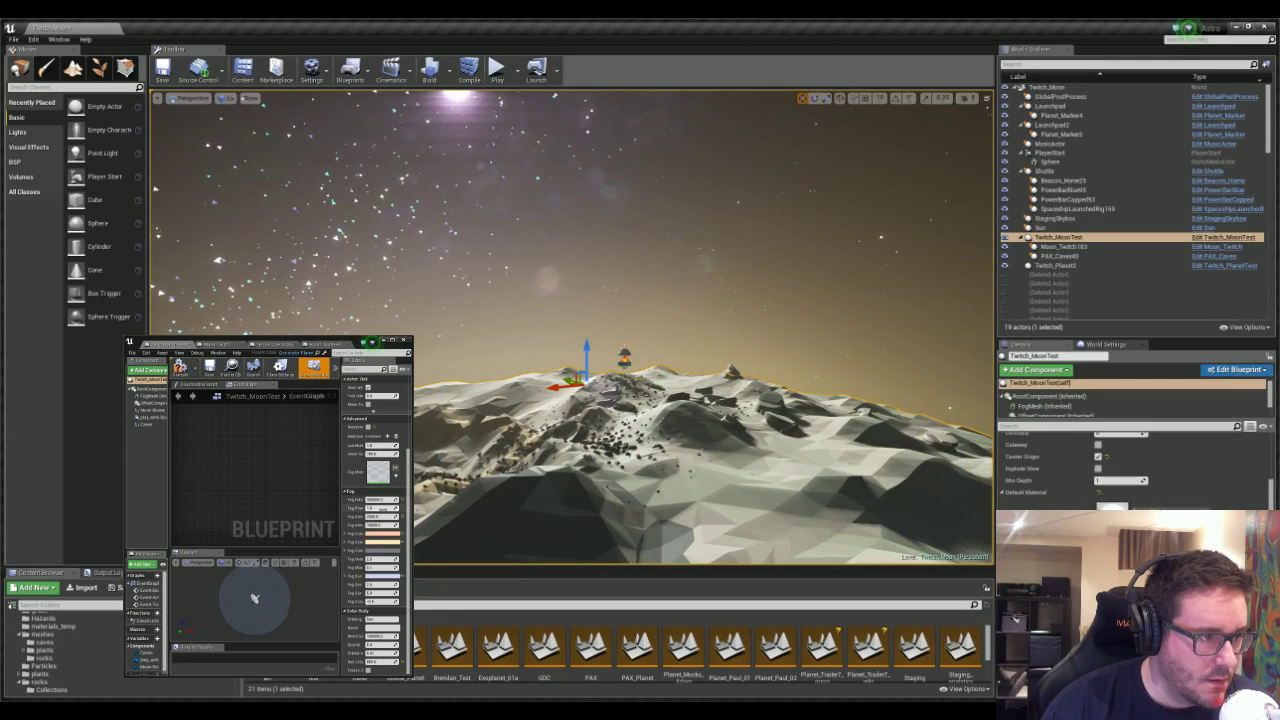
- Try a different fog power for the moon, and set it back to 1
drag(426, 362, 460, 364)
key(Return)
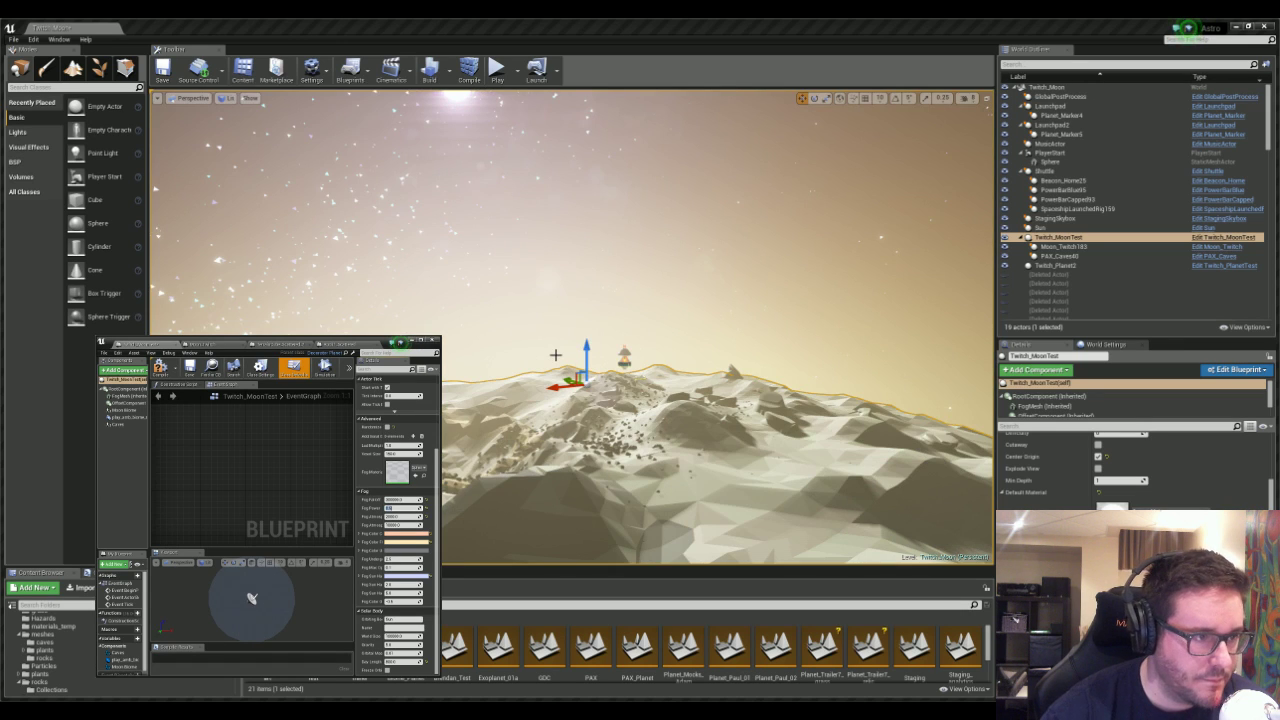
text(1)
key(Return)
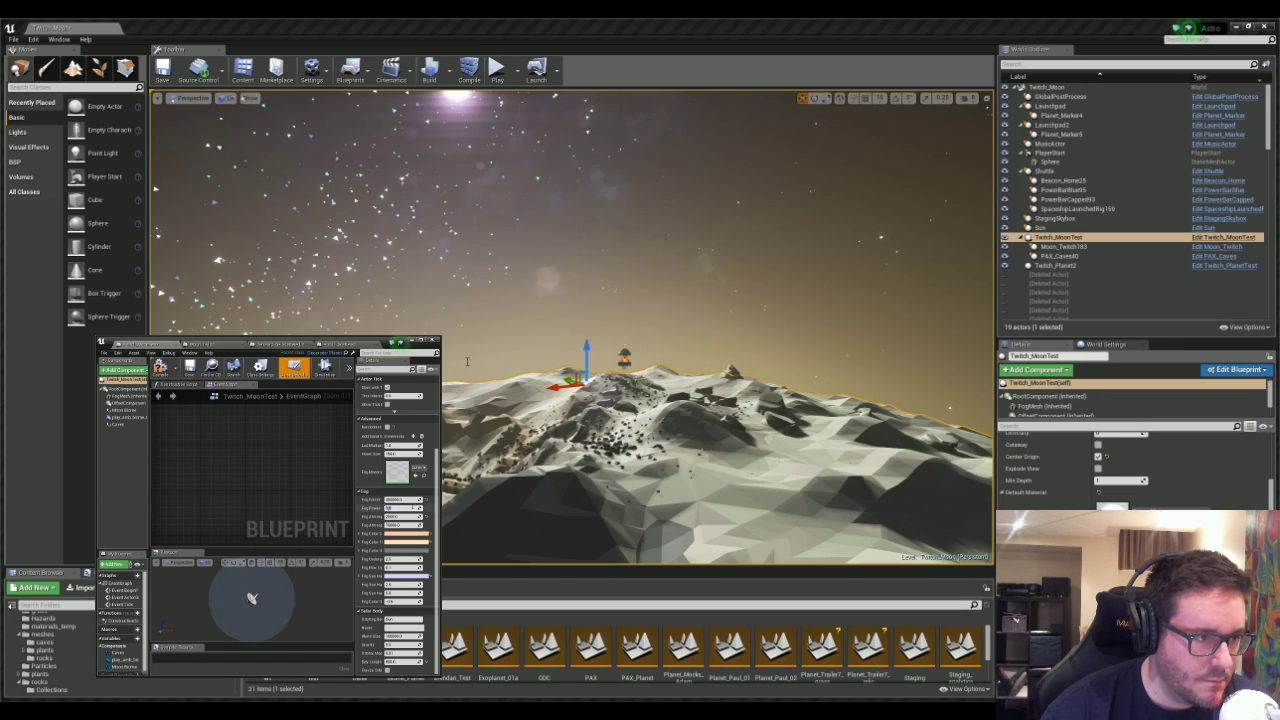
- Adjust the moon's fog falloff value and check the atmosphere glow from orbit
click(398, 500)
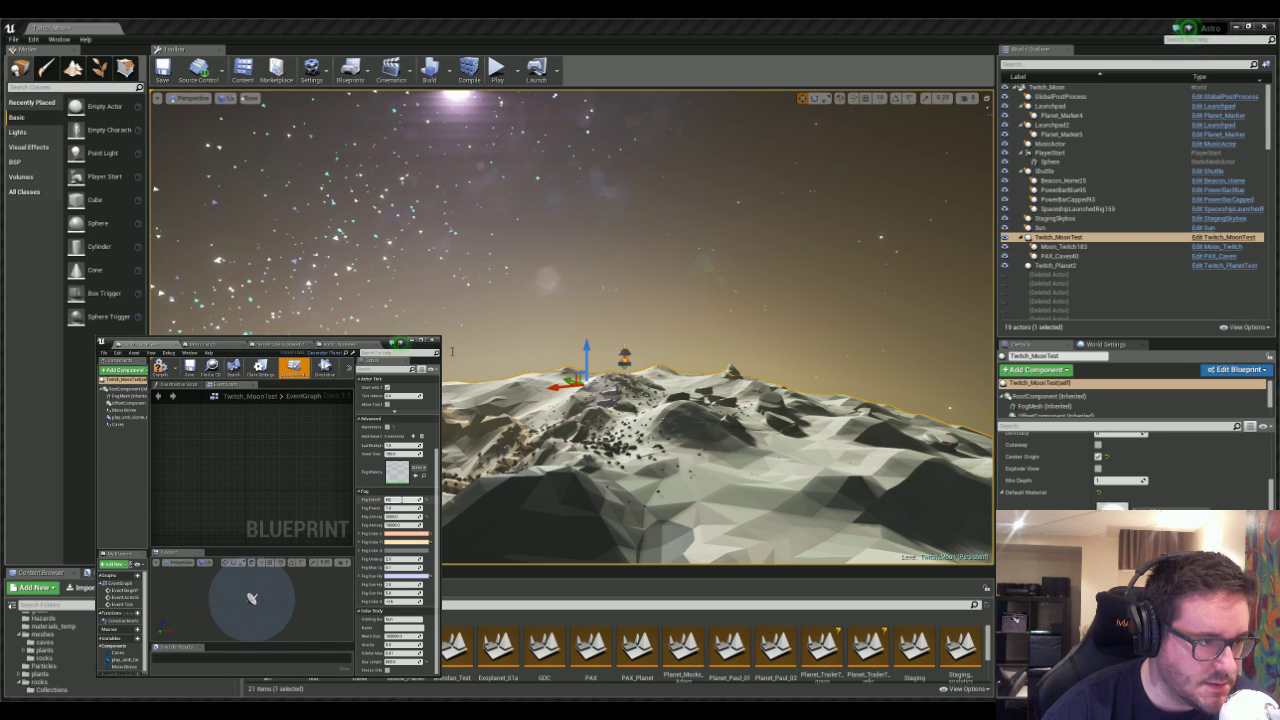
key(Return)
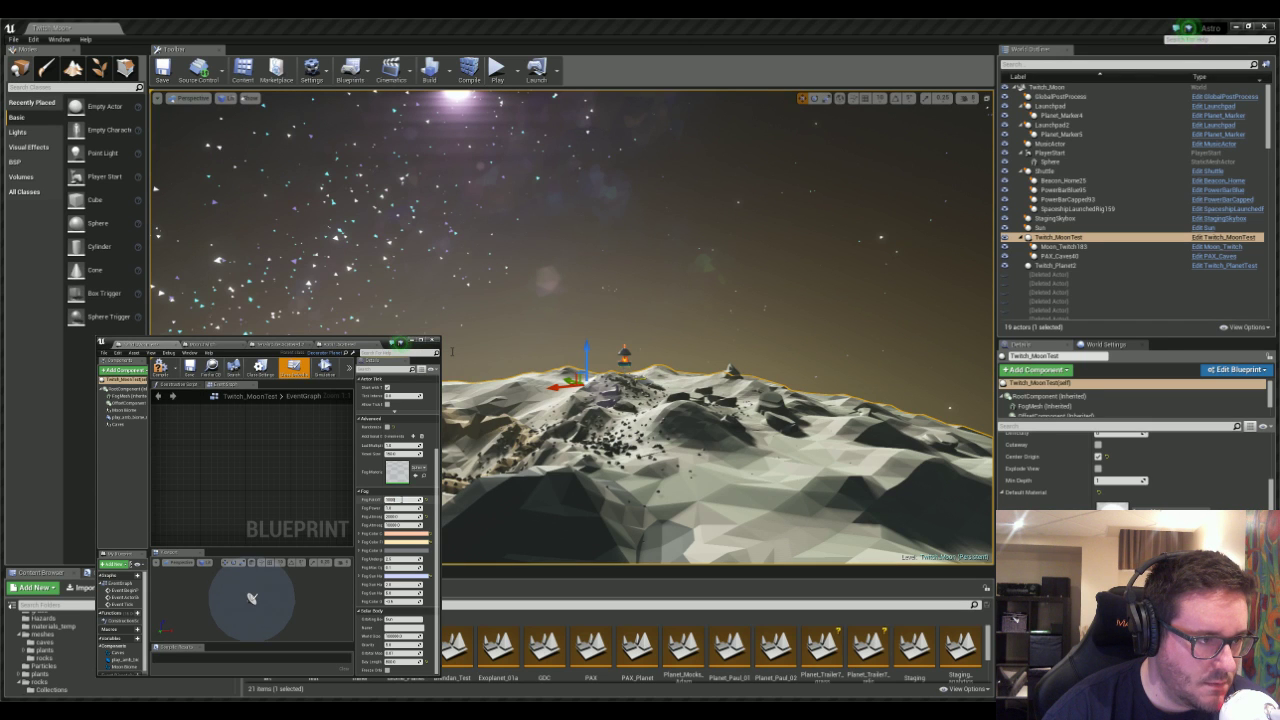
key(Return)
key(s)
right_drag(671, 197, 749, 229)
key(w)
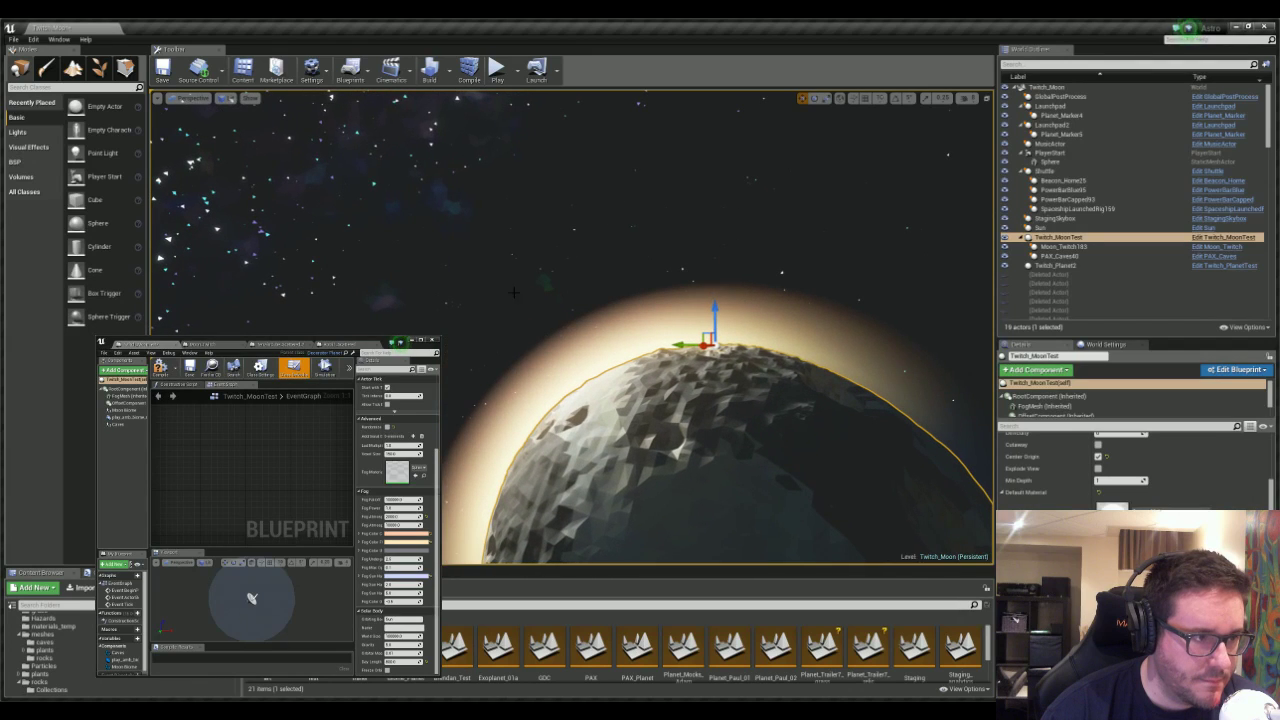
- Enter new values for both fog atmosphere settings and check the sky from the moon's surface
click(402, 517)
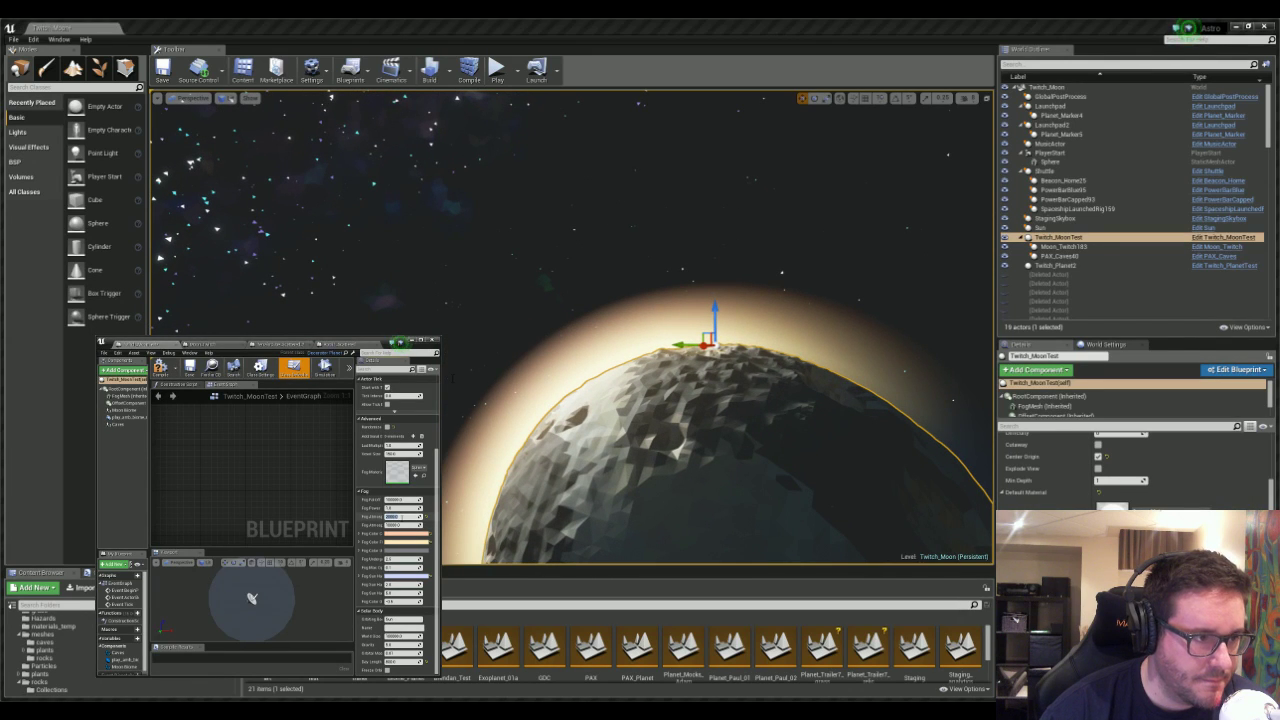
key(Return)
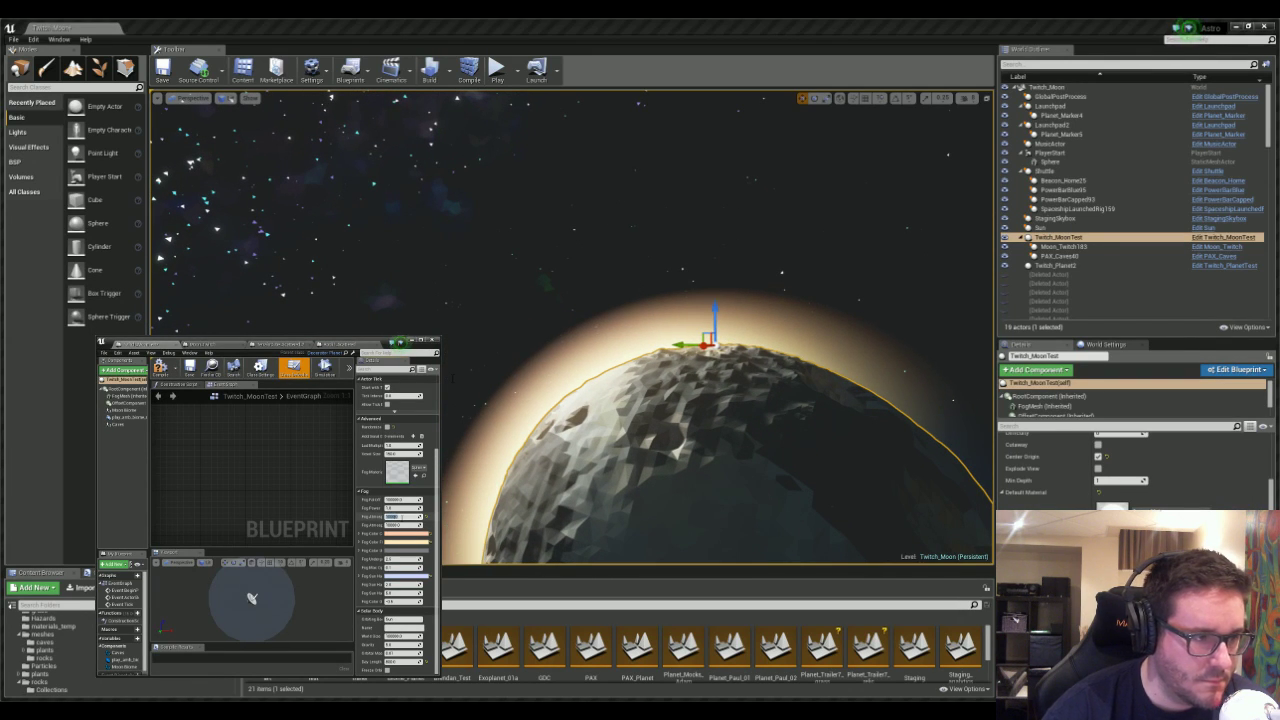
key(Tab)
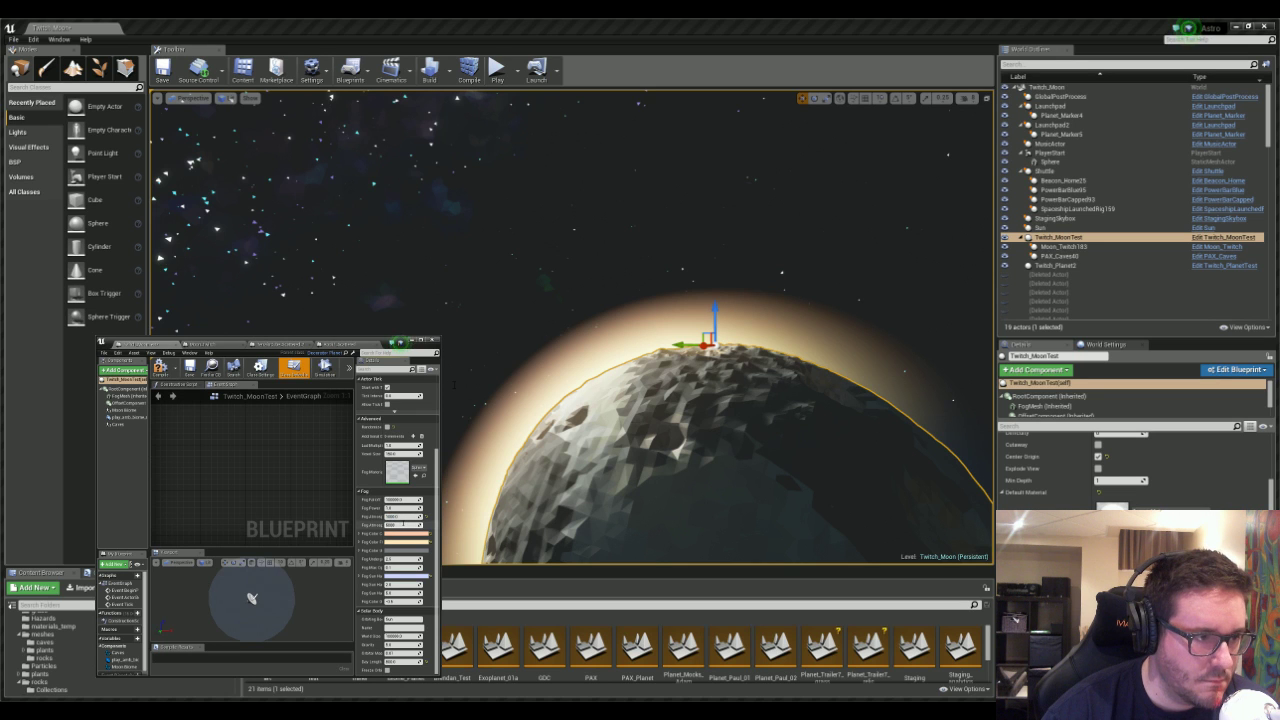
key(Return)
key(w)
mouse_move(500, 440)
right_down()
mouse_move(530, 440)
mouse_move(520, 446)
right_up()
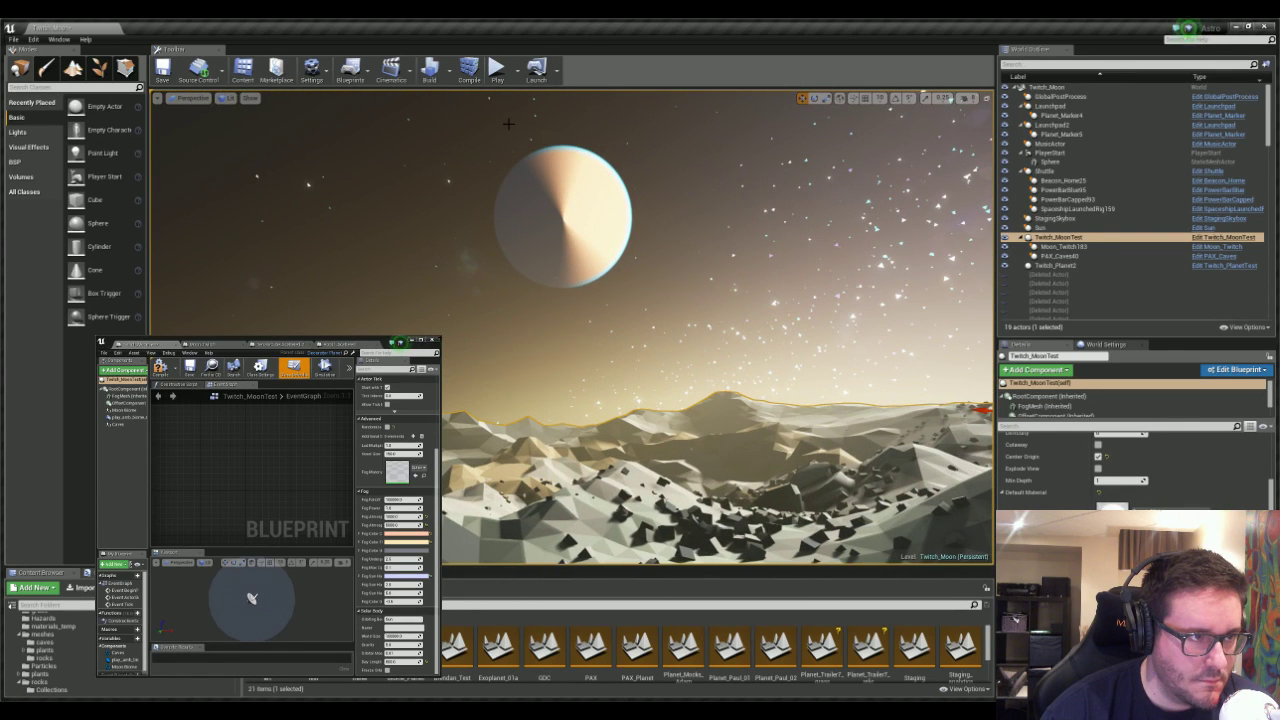
- Play the level, walk the astronaut around the launchpad and nearby hills to check the tan haze, and stop the session
drag(508, 124, 690, 301)
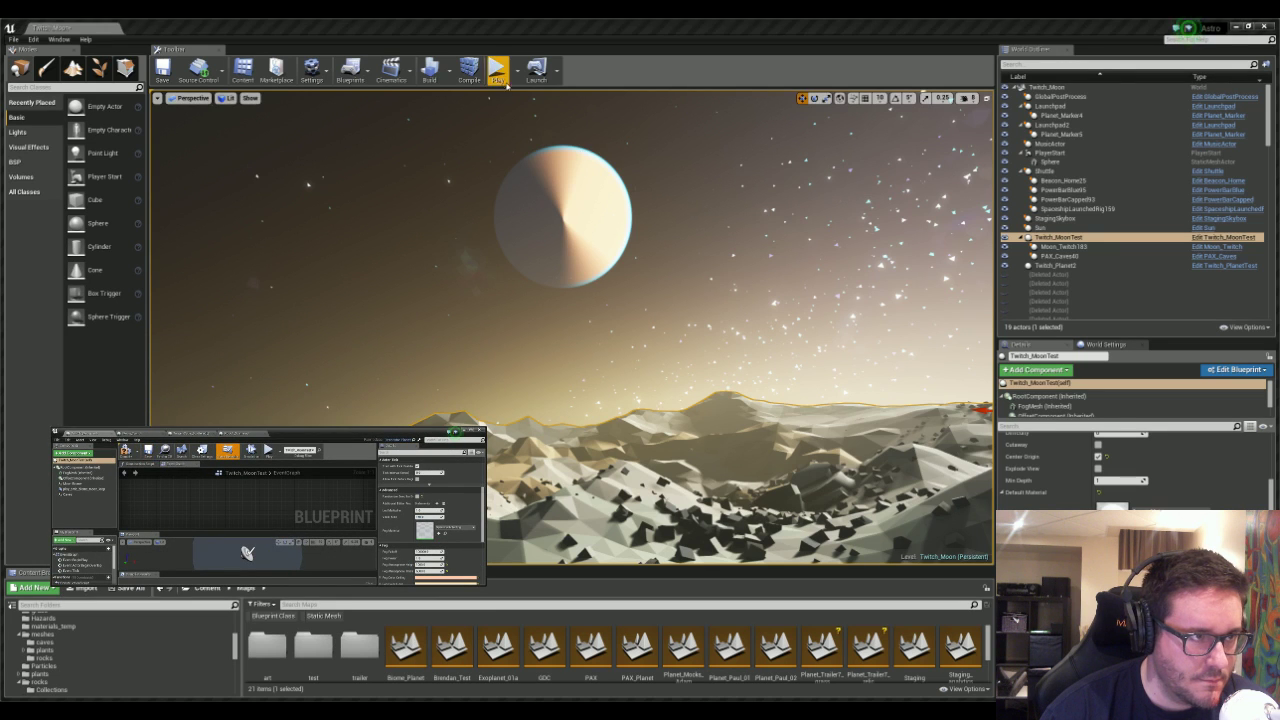
click(498, 72)
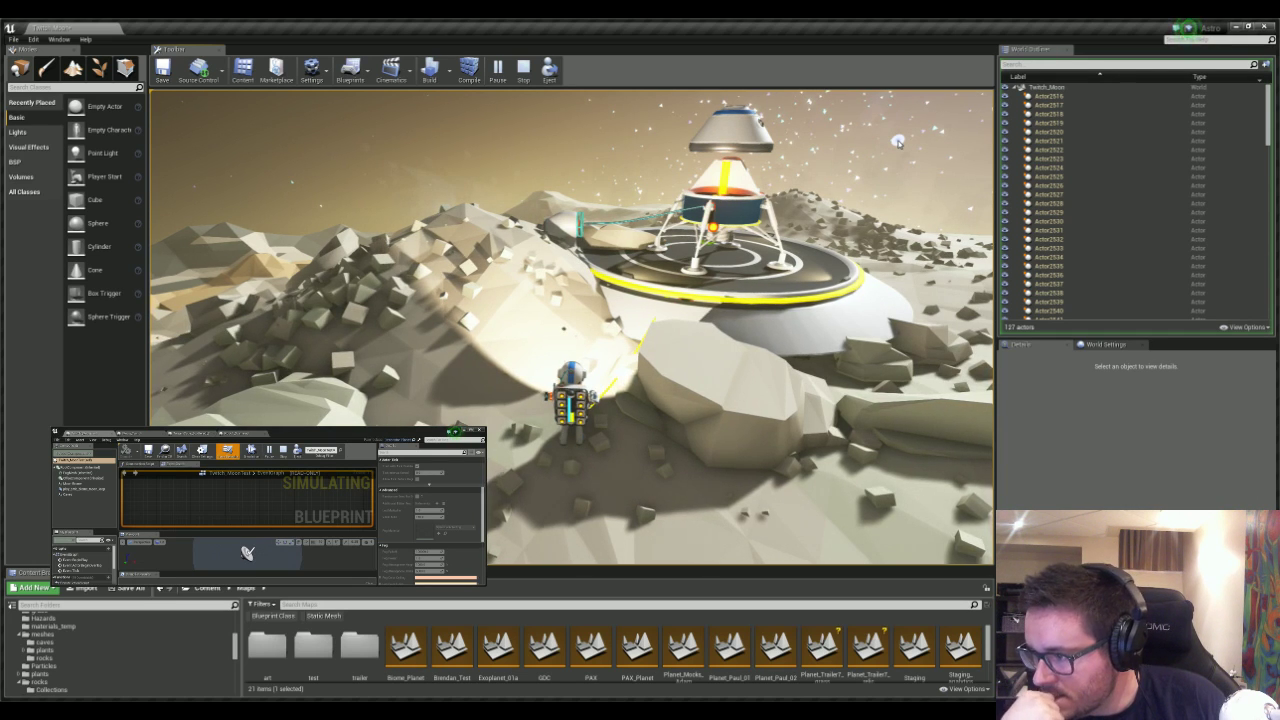
right_drag(901, 142, 220, 142)
key(w)
key(w)
key(w)
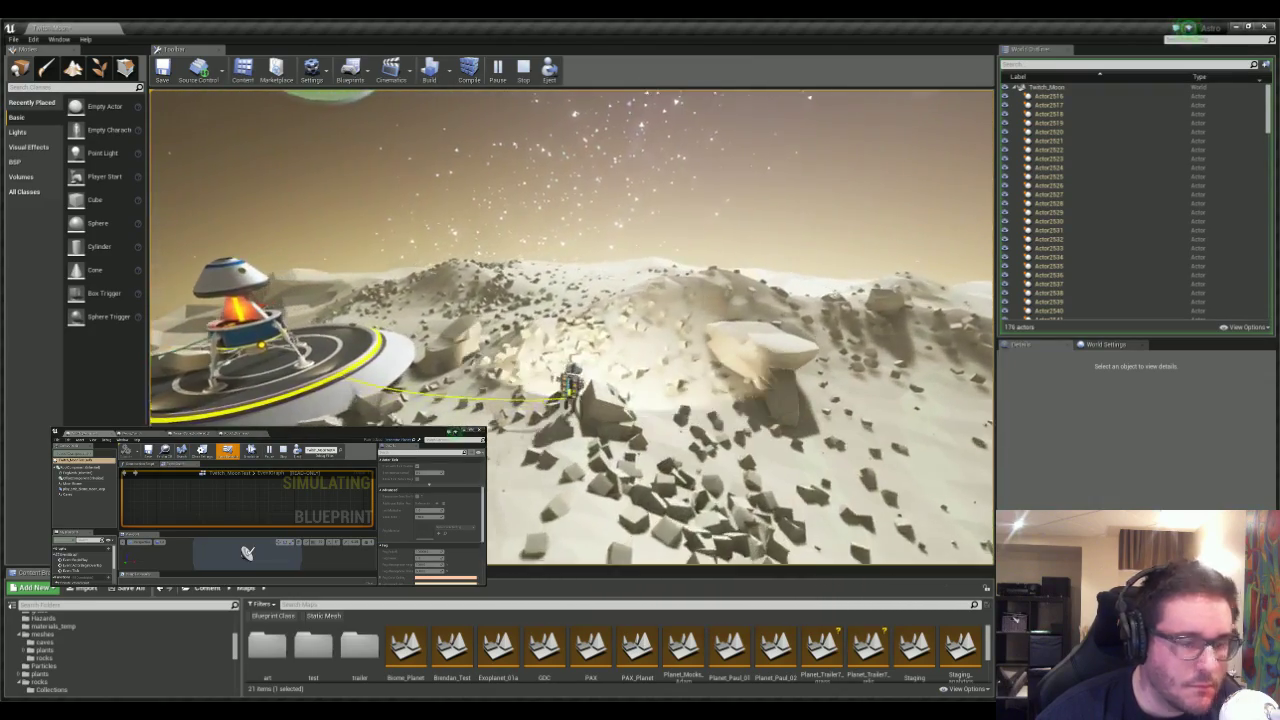
key(w)
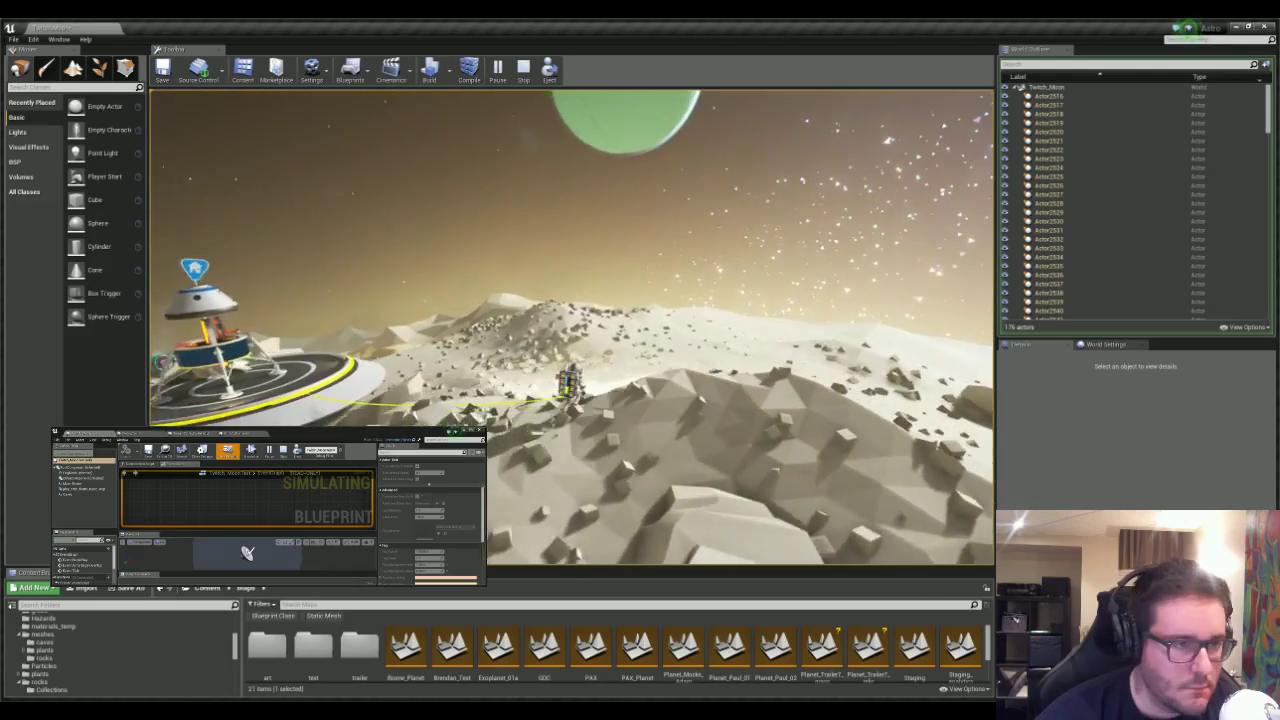
key(w)
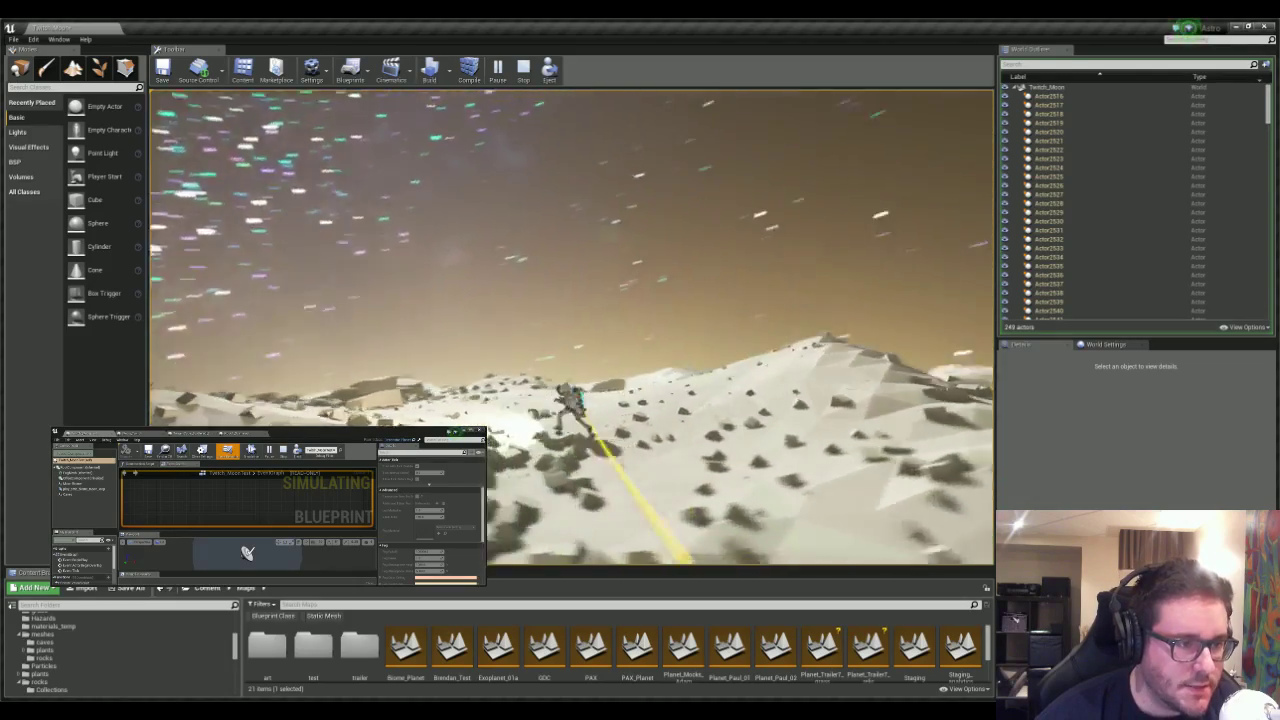
key(w)
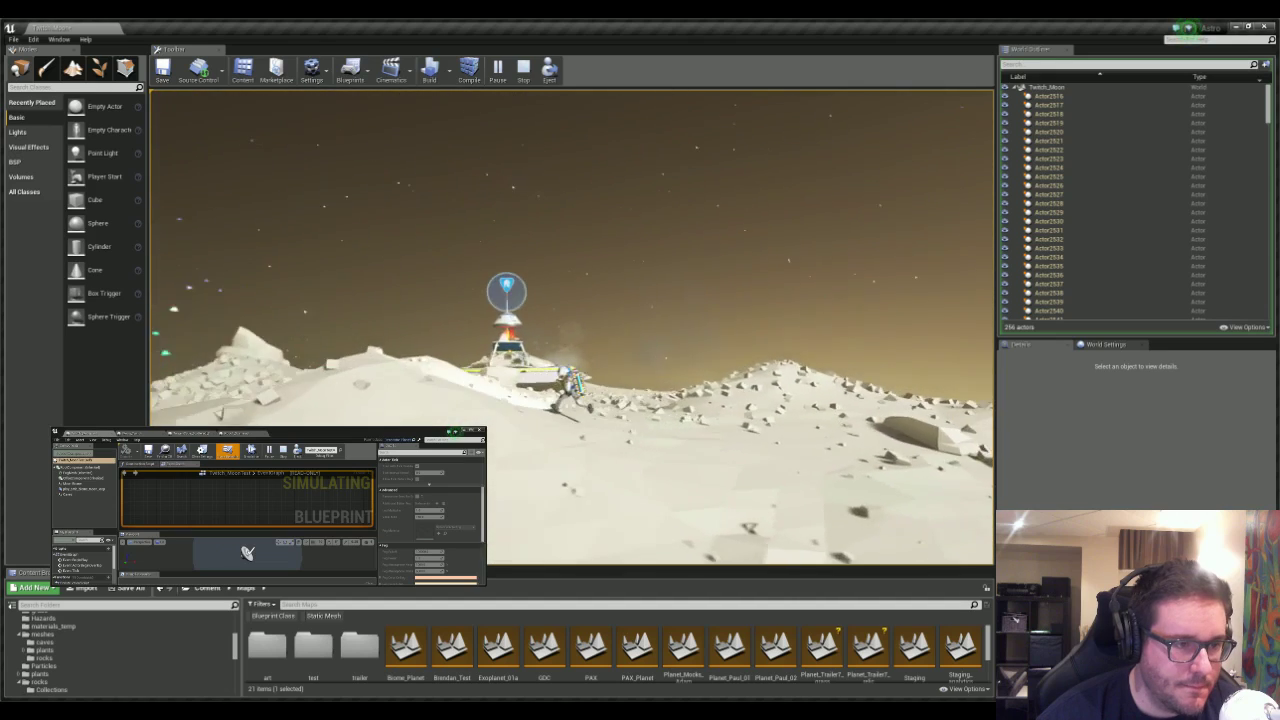
right_drag(541, 108, 594, 124)
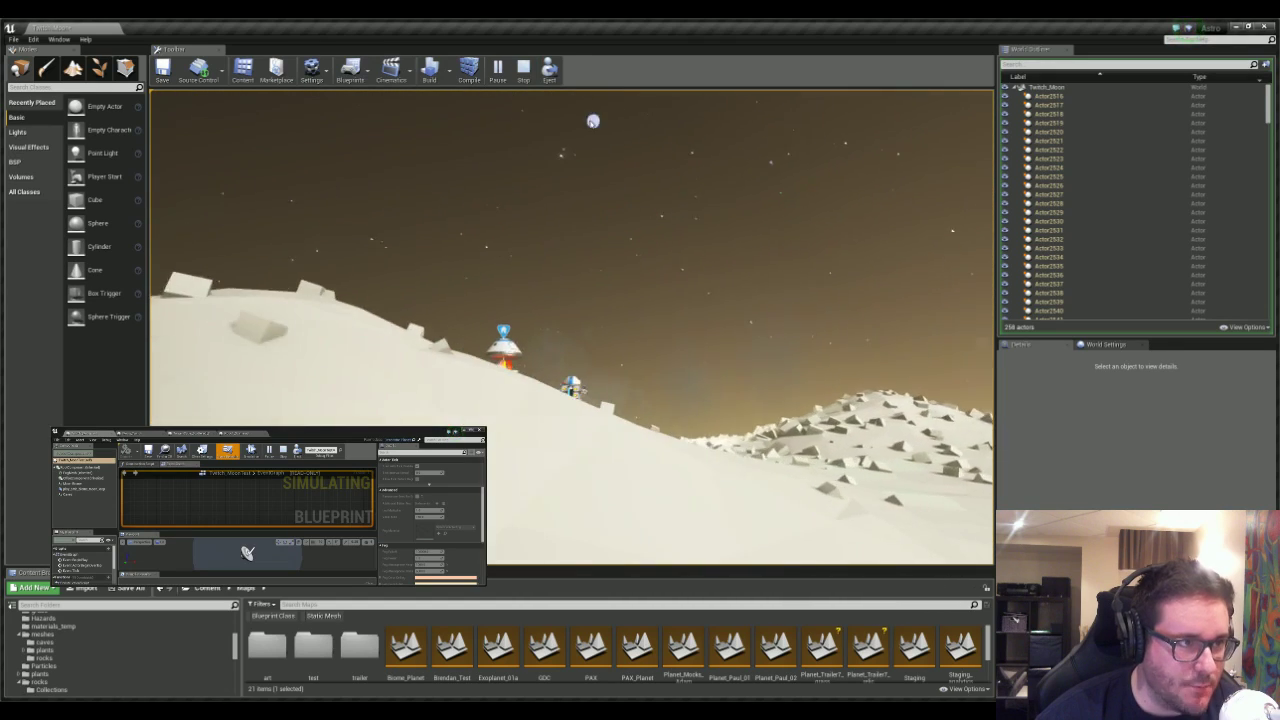
click(523, 67)
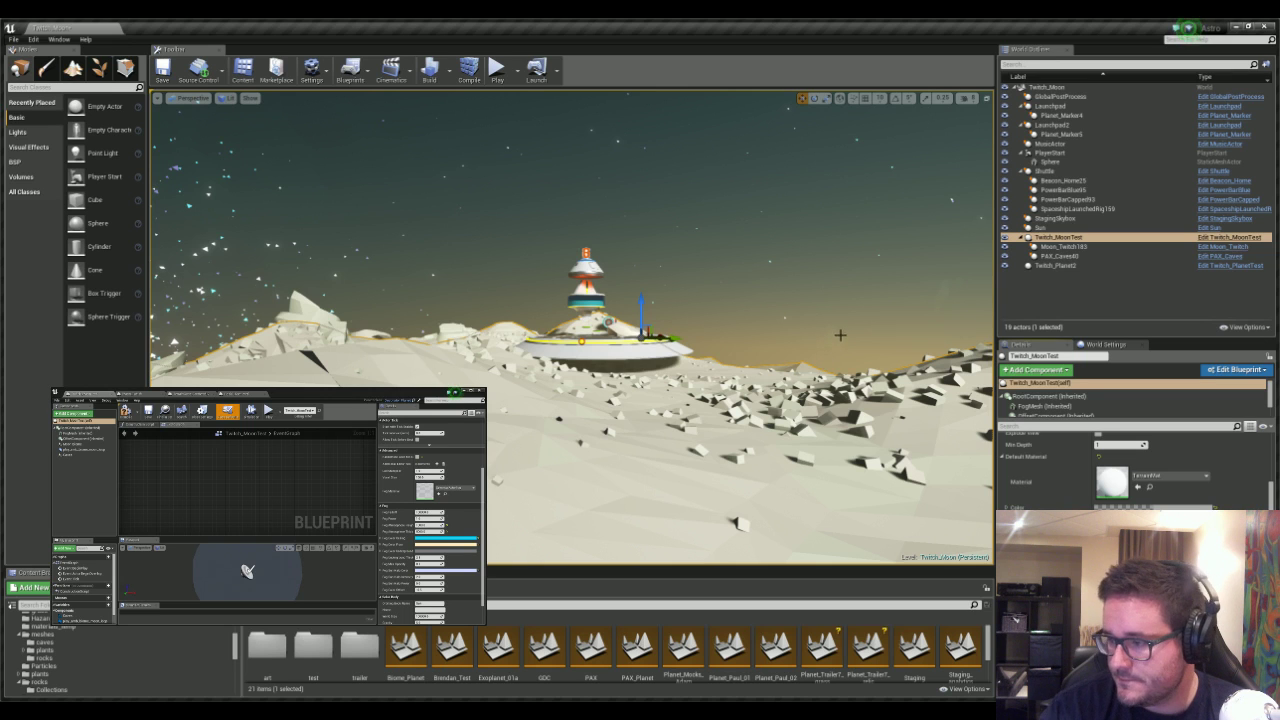
- Start another play session and walk around the launchpad in full screen to check the teal-to-orange sky
right_drag(831, 253, 843, 284)
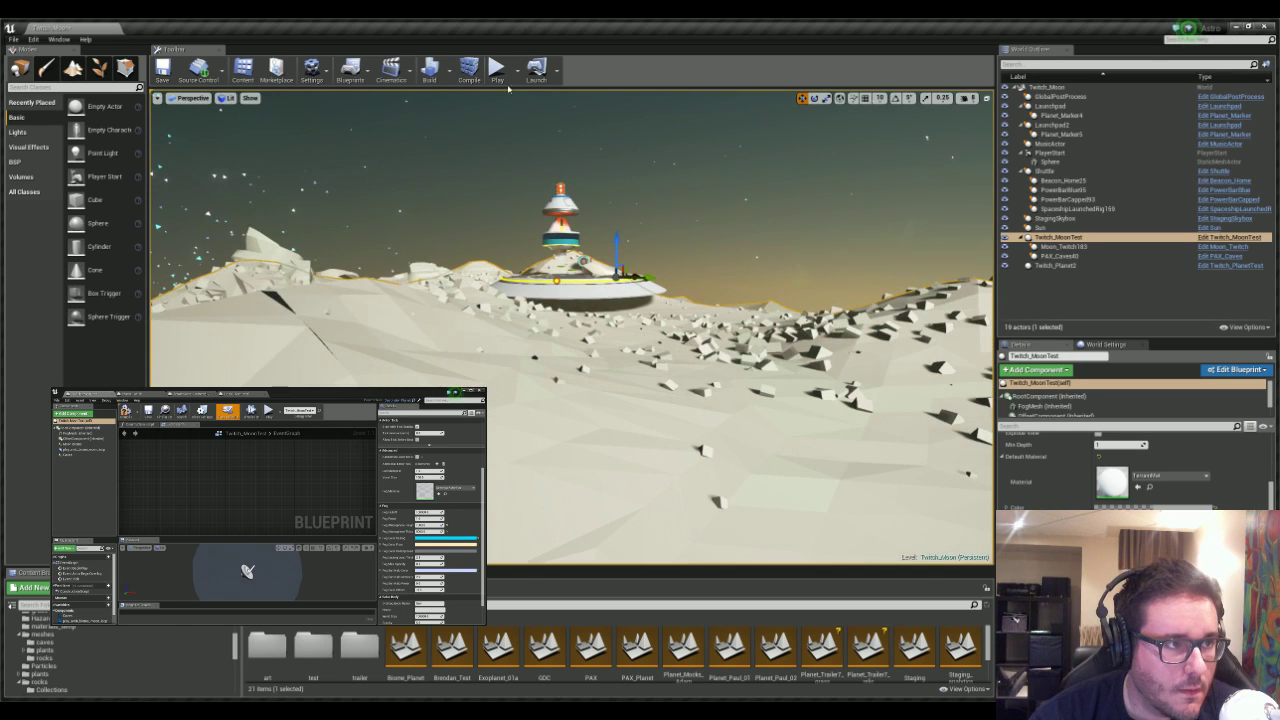
click(497, 70)
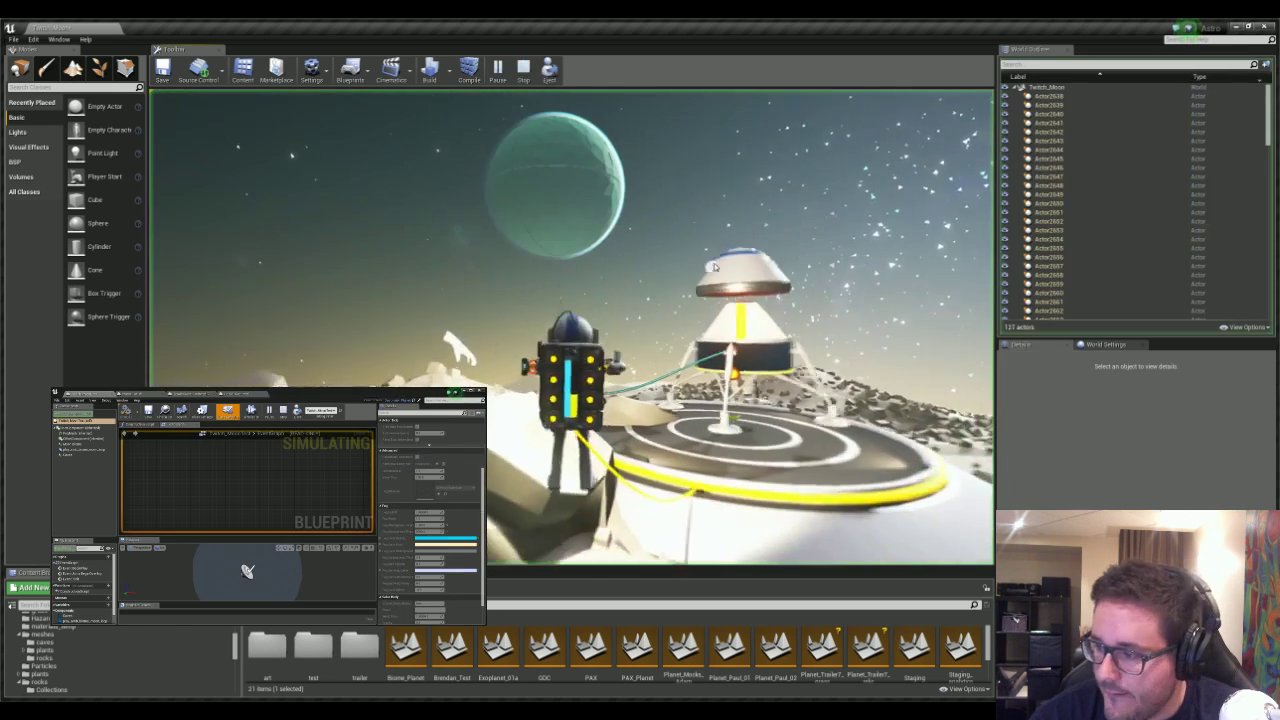
key(w)
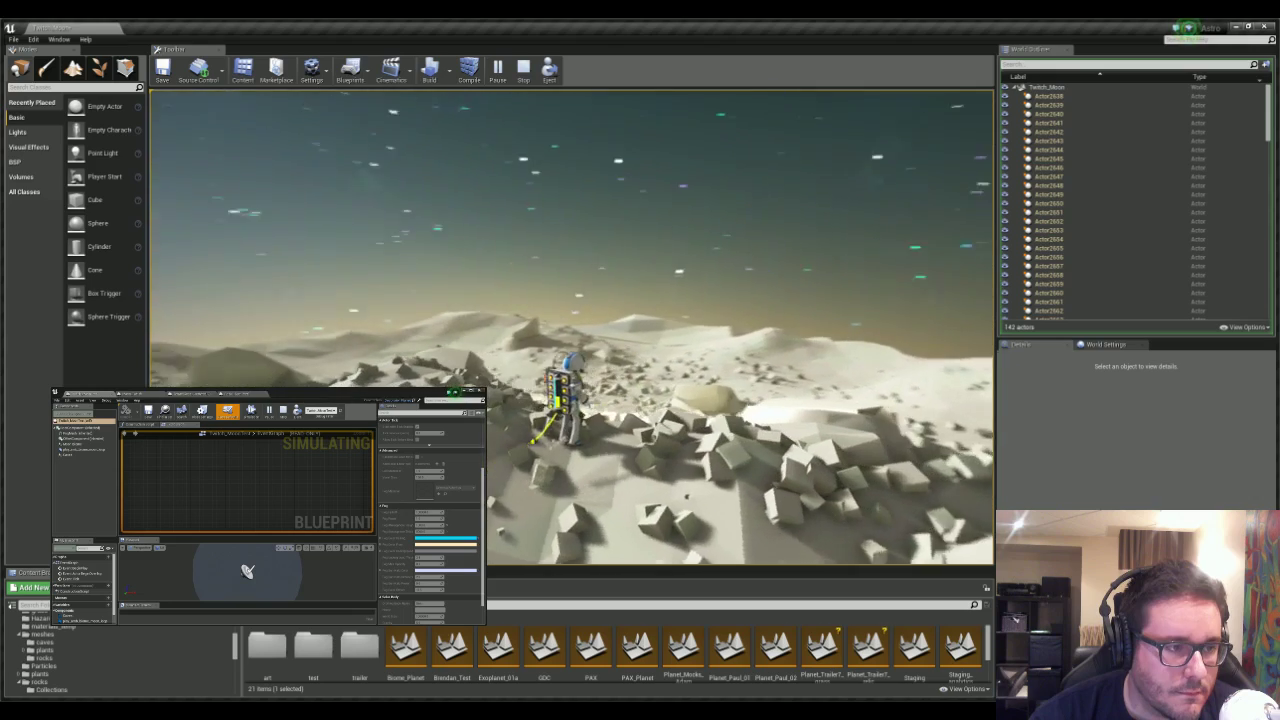
key(F11)
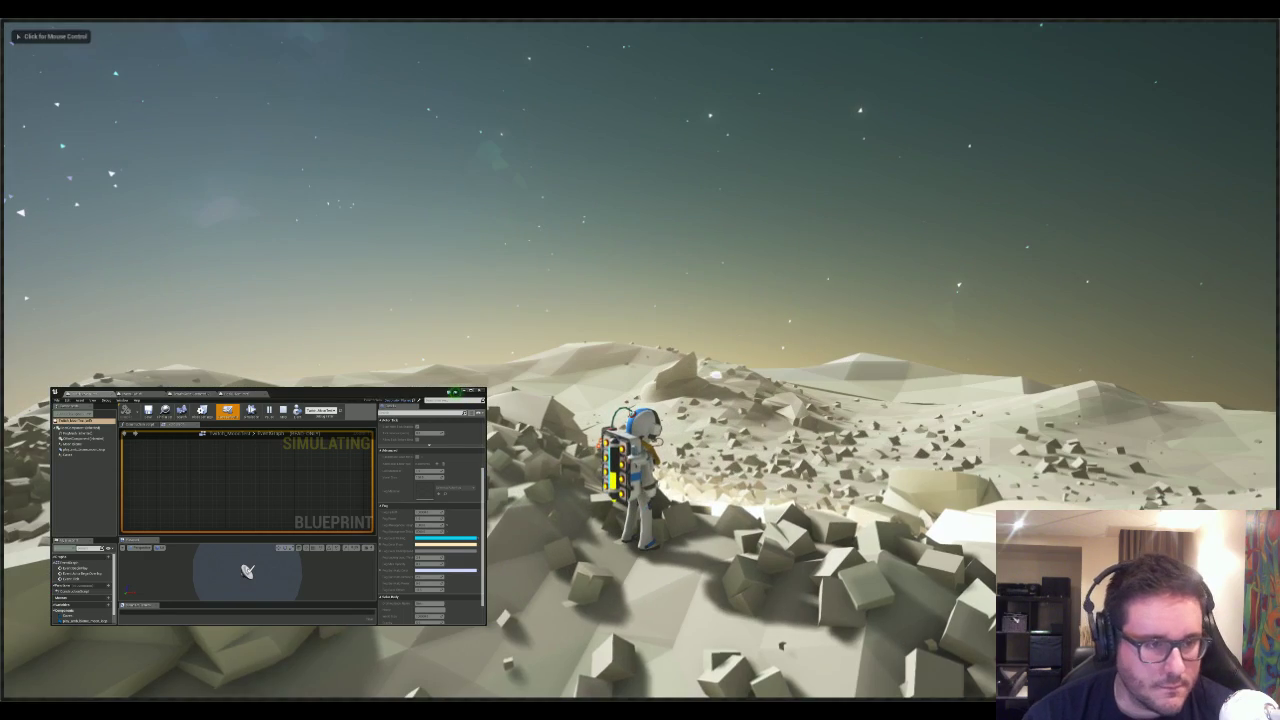
key(w)
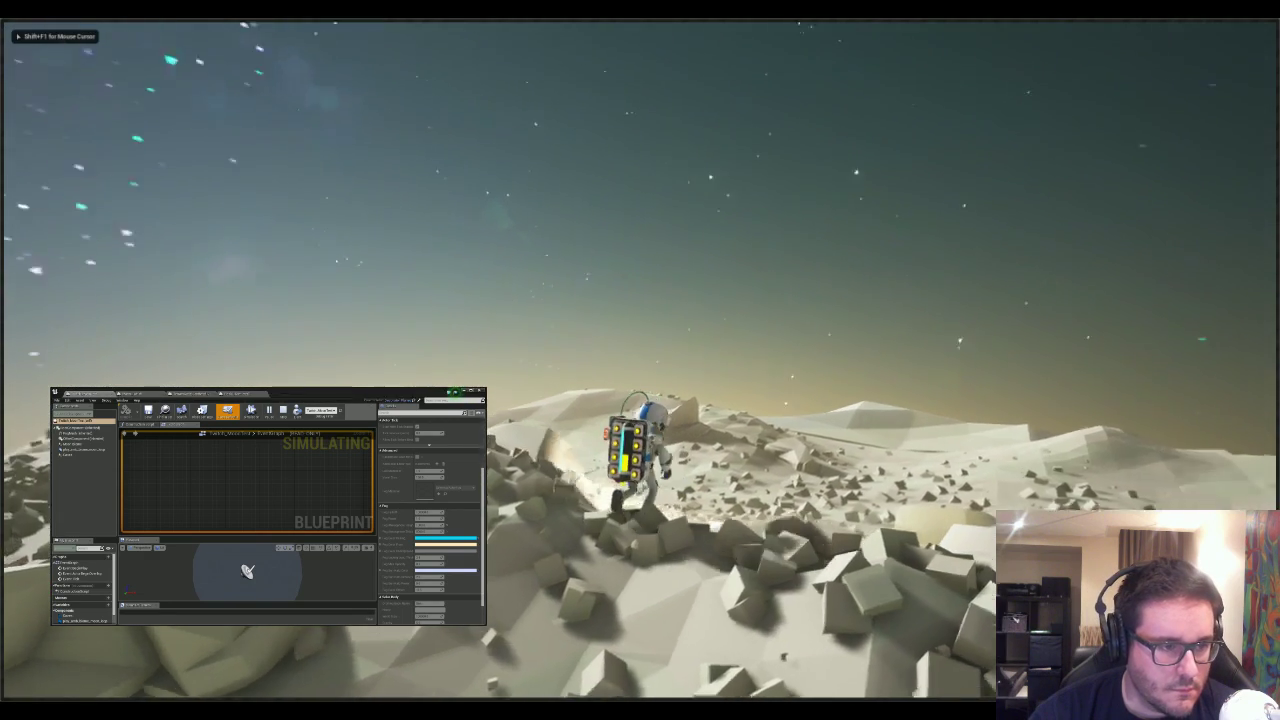
key(w)
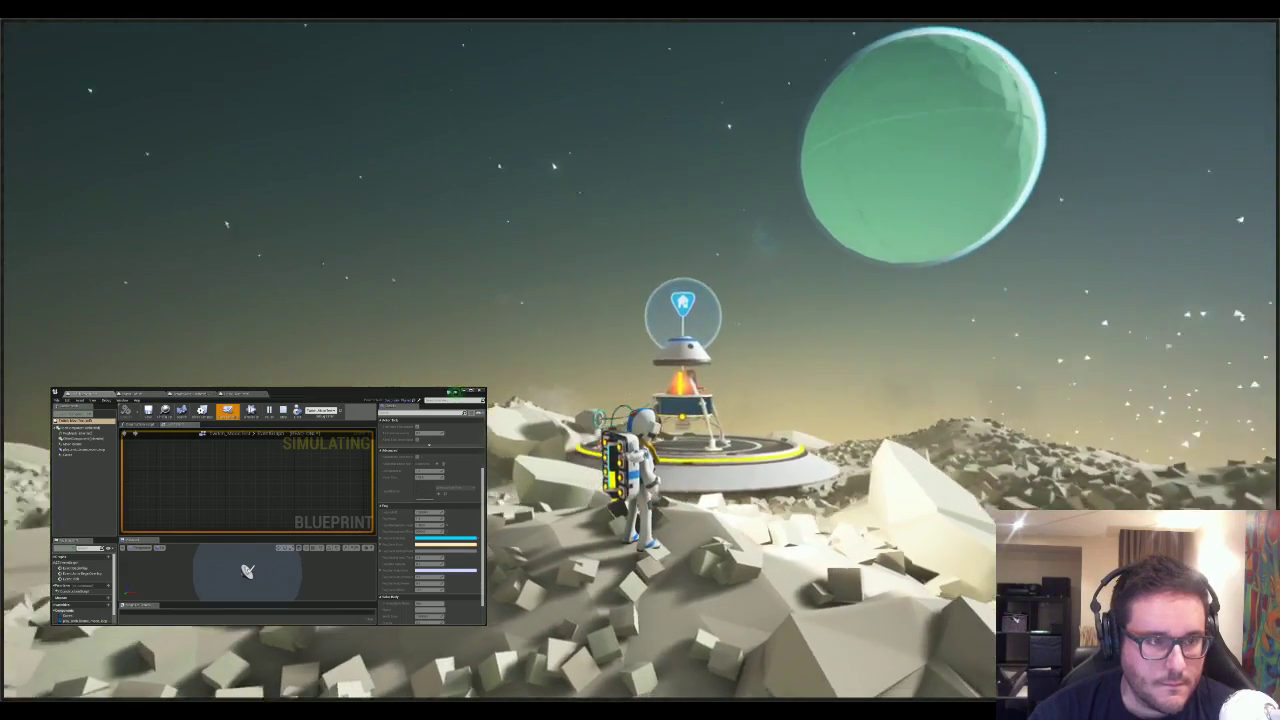
key(w)
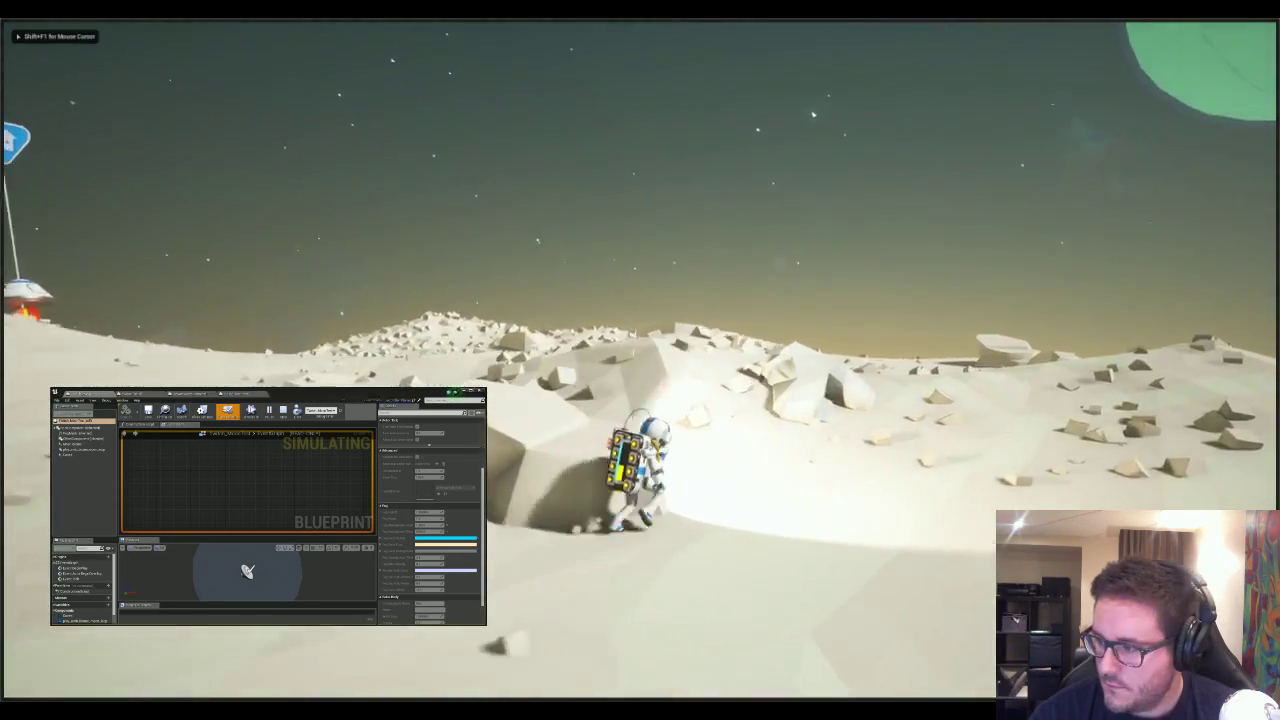
- Walk across the moon's craters and shaded ridges to check the sky at low light, and end the full-screen play session
key(shift+F1)
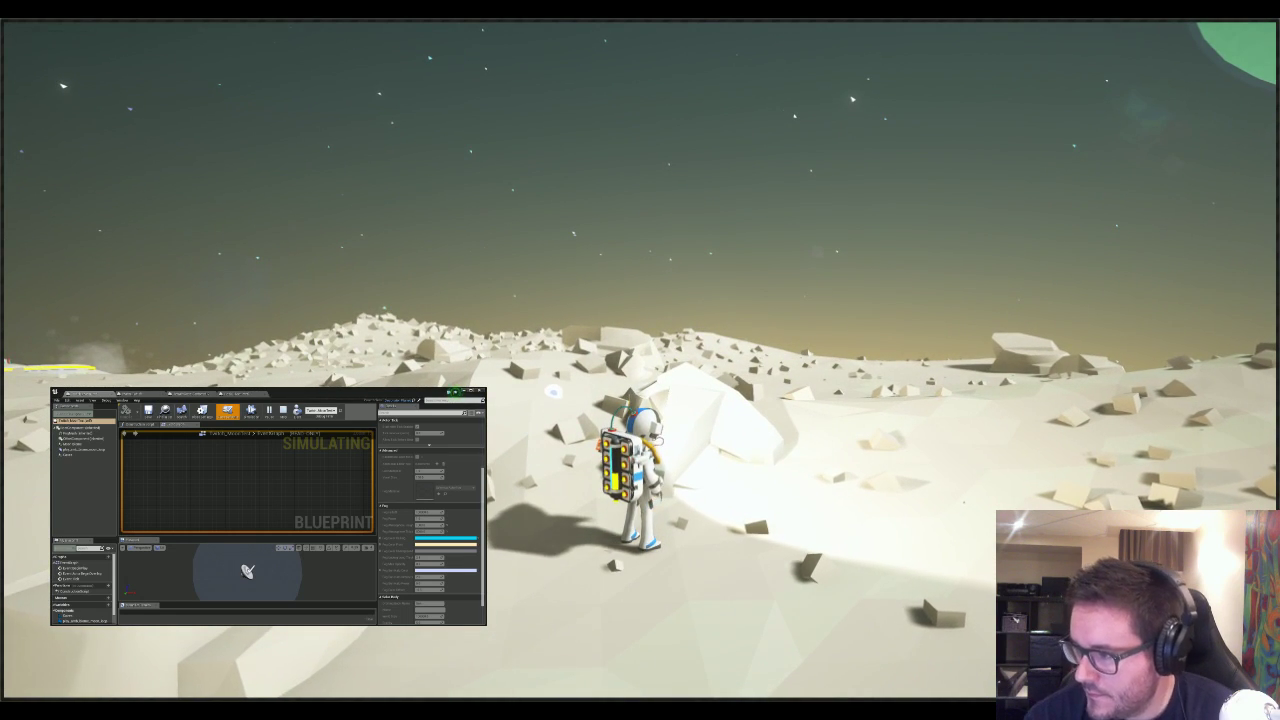
key(w)
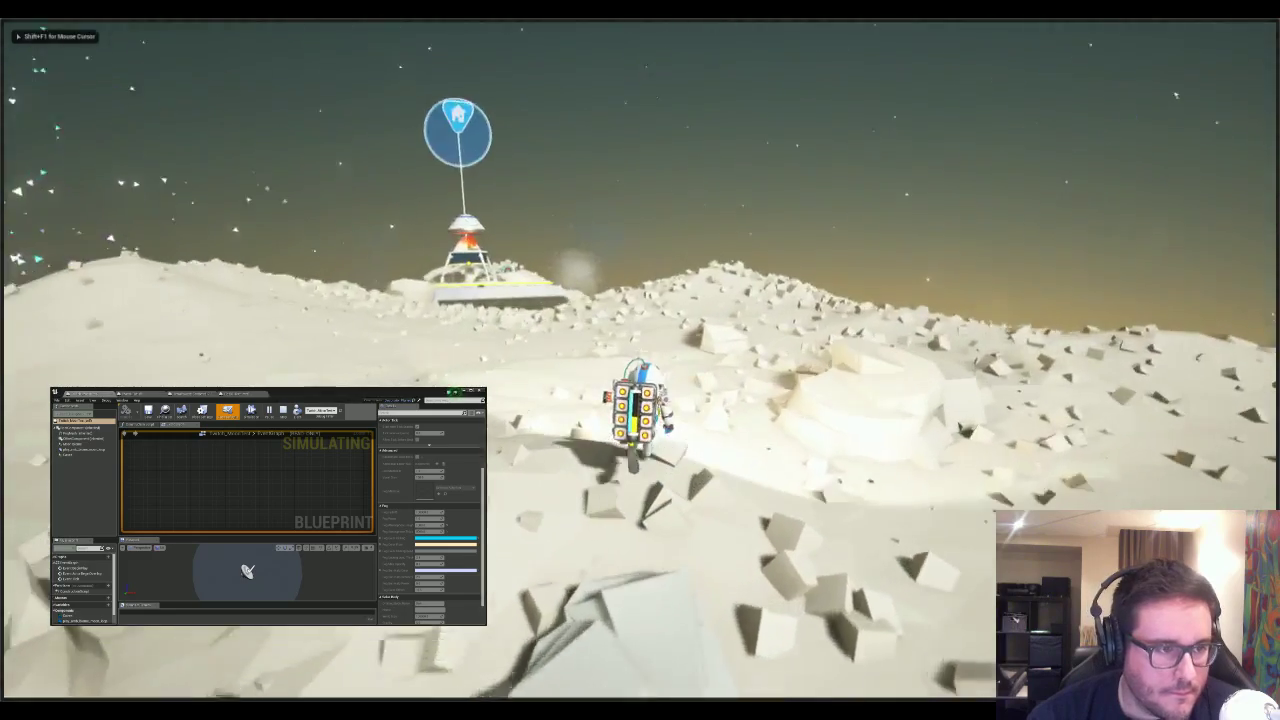
key(a)
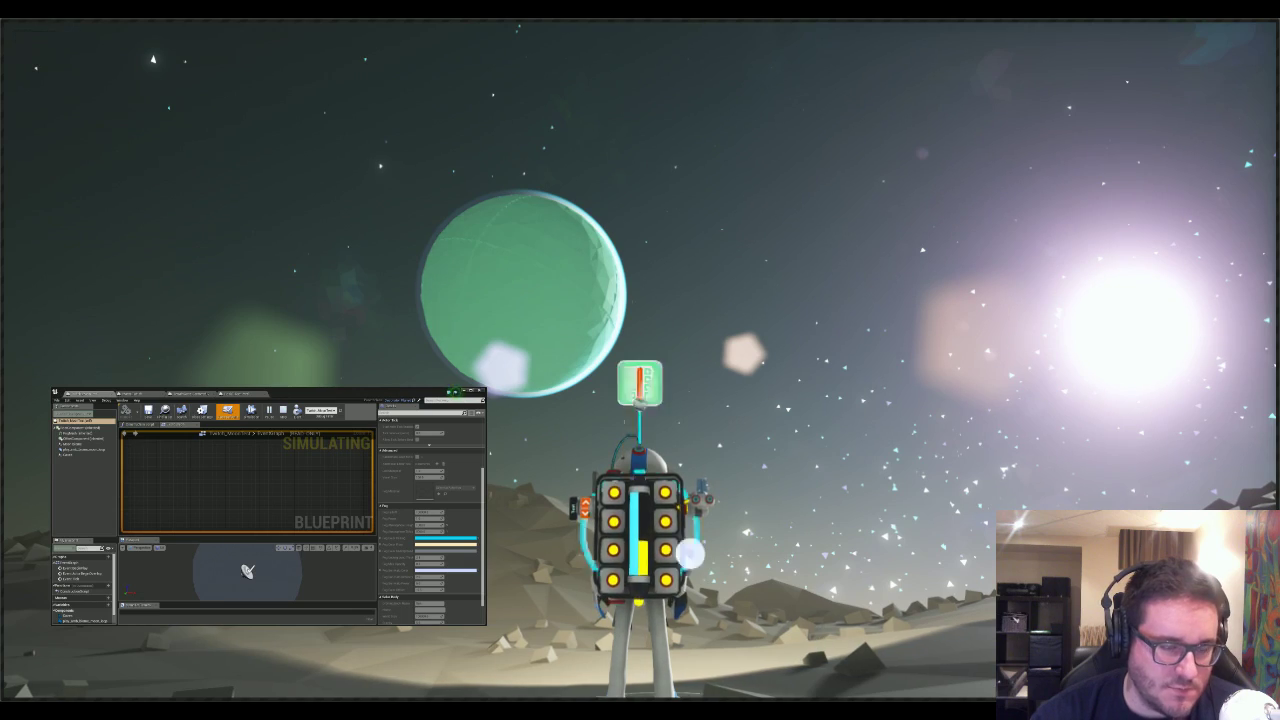
key(w)
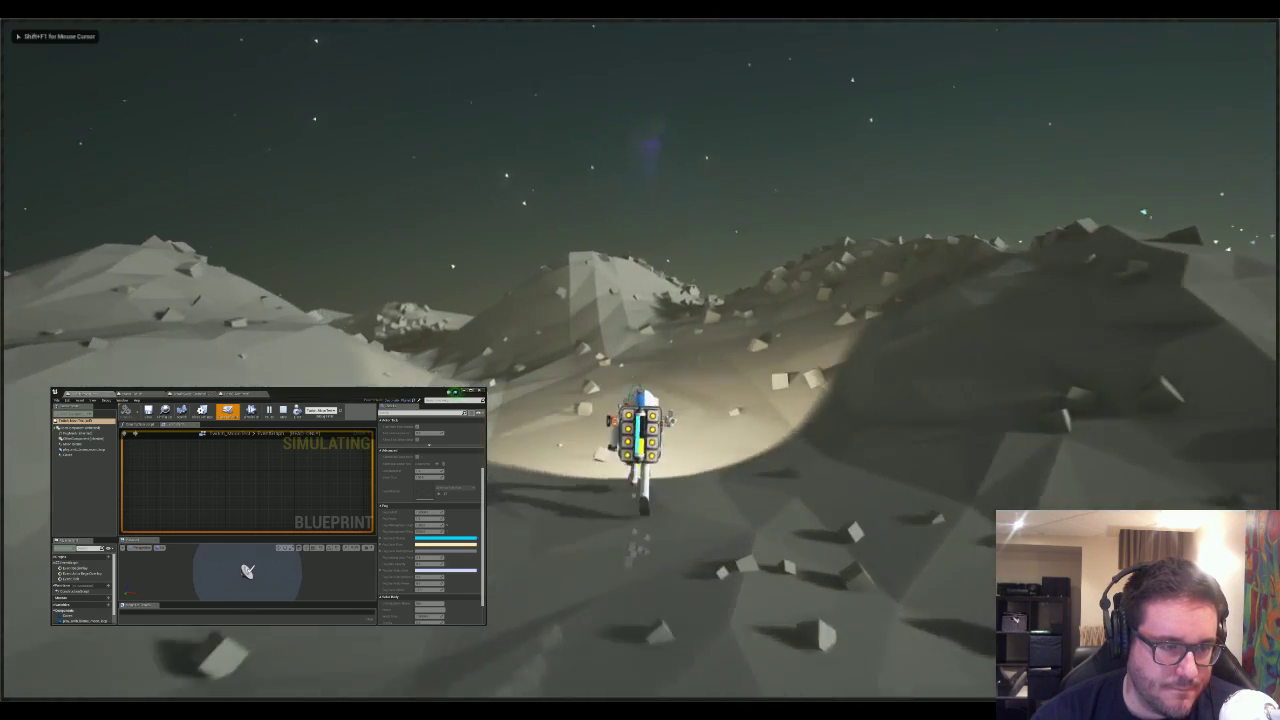
key(d)
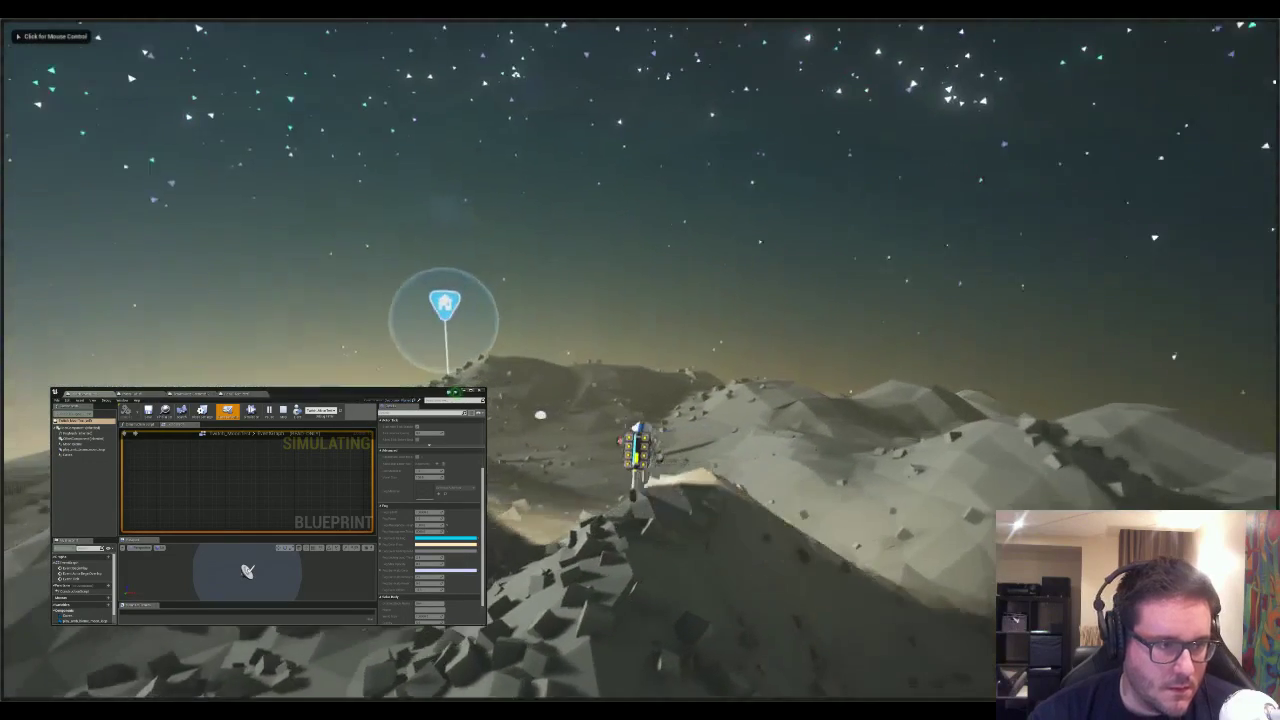
key(F11)
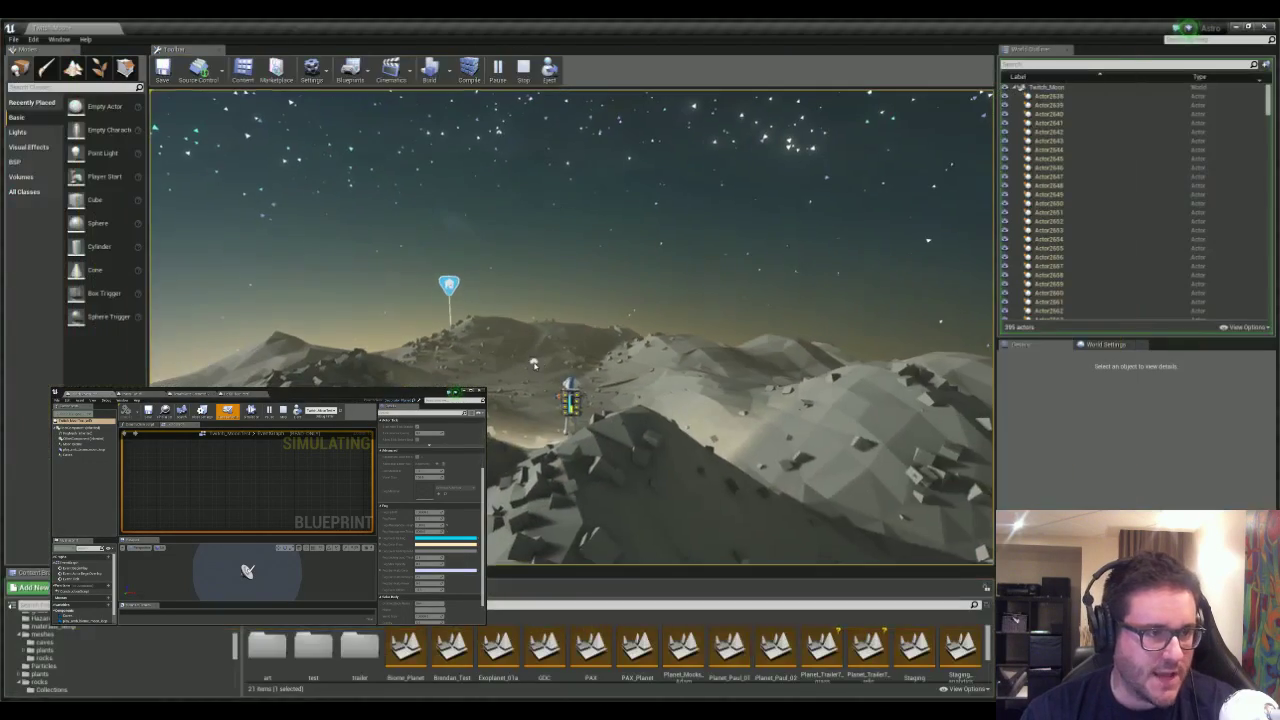
click(523, 69)
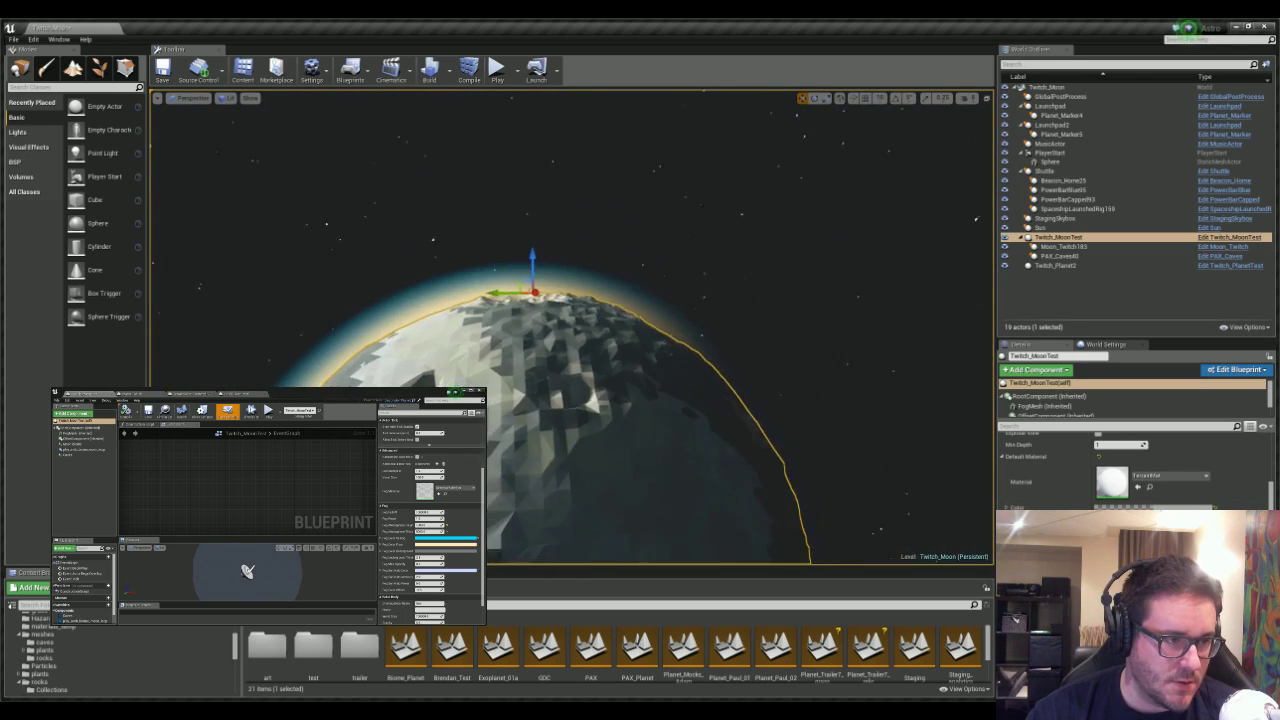
- Examine the moon's blue and orange atmosphere rim from several angles in orbit
key(a)
right_drag(572, 328, 975, 328)
key(w)
key(a)
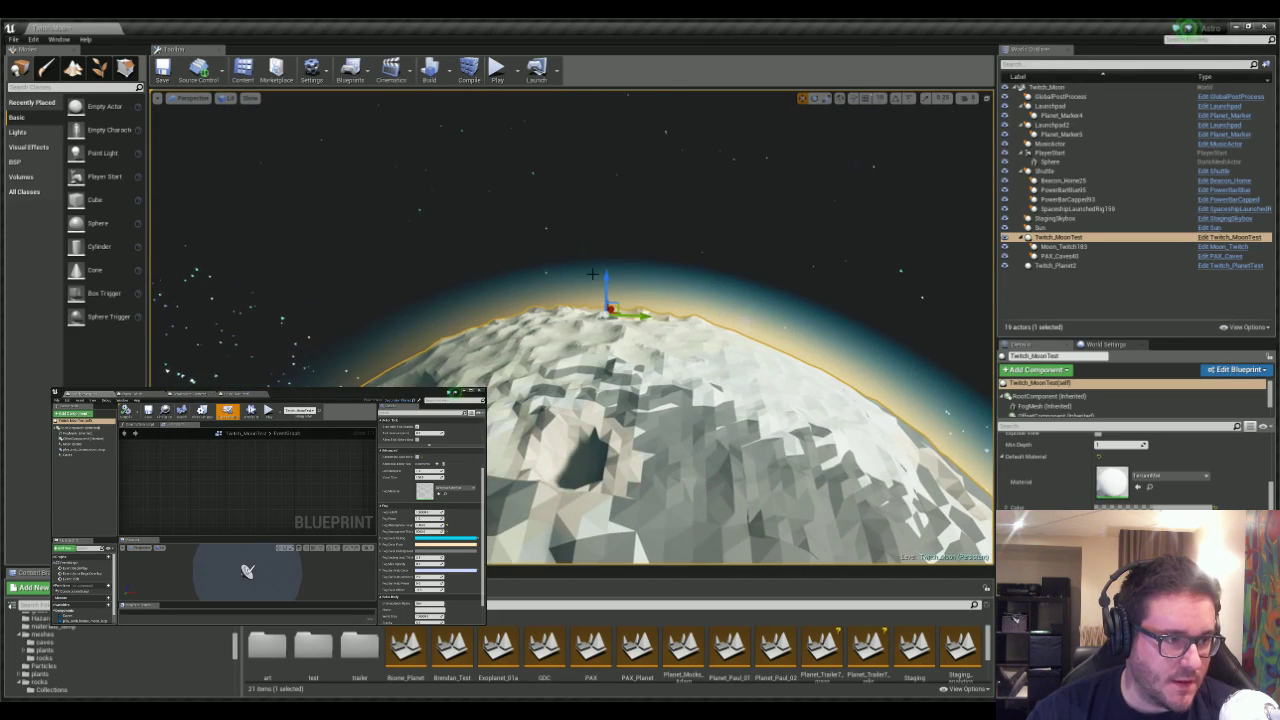
key(a)
key(d)
right_drag(593, 274, 410, 284)
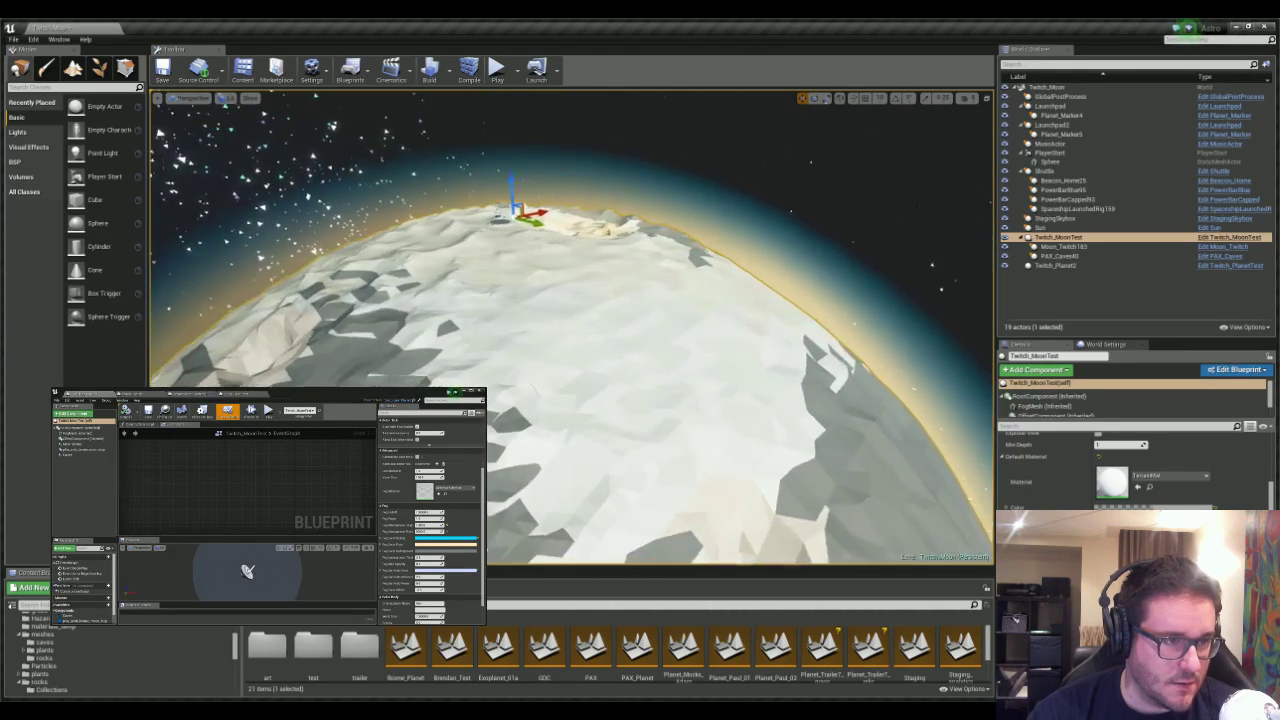
right_drag(495, 245, 577, 296)
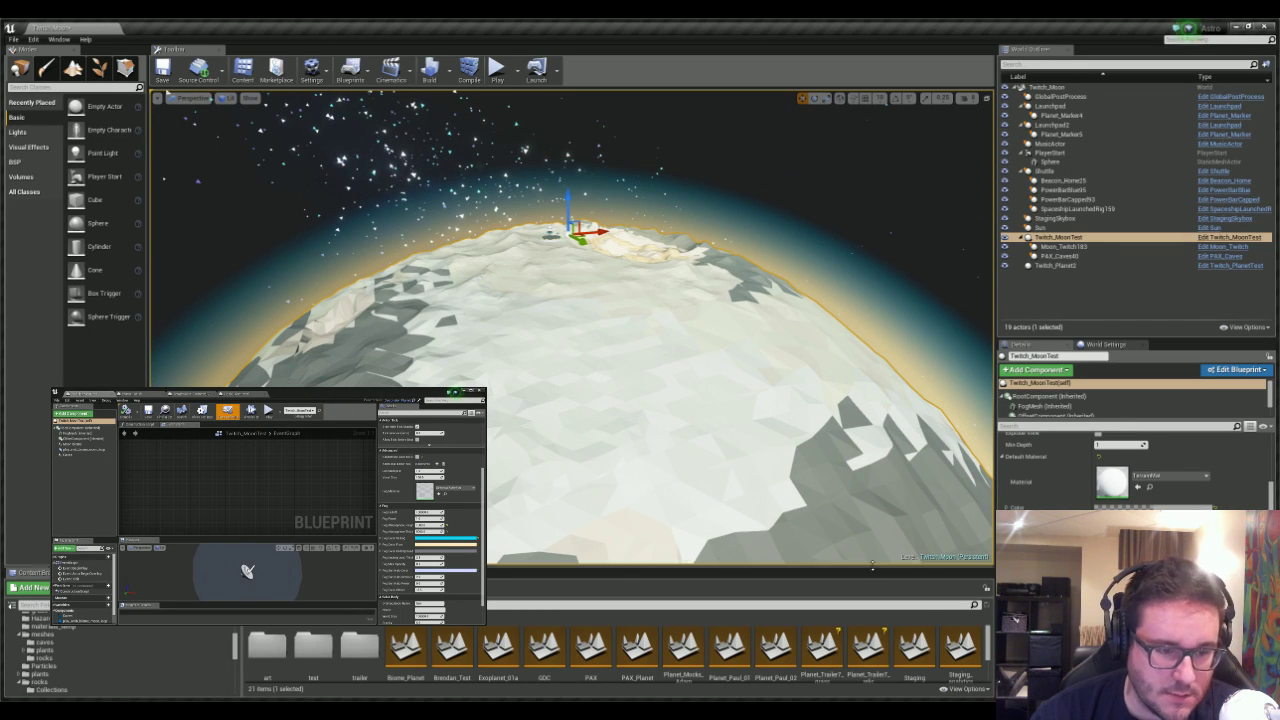
- Enlarge the Content Browser area and inspect the cratered terrain and atmosphere glow around the moon's horizon
drag(850, 565, 848, 498)
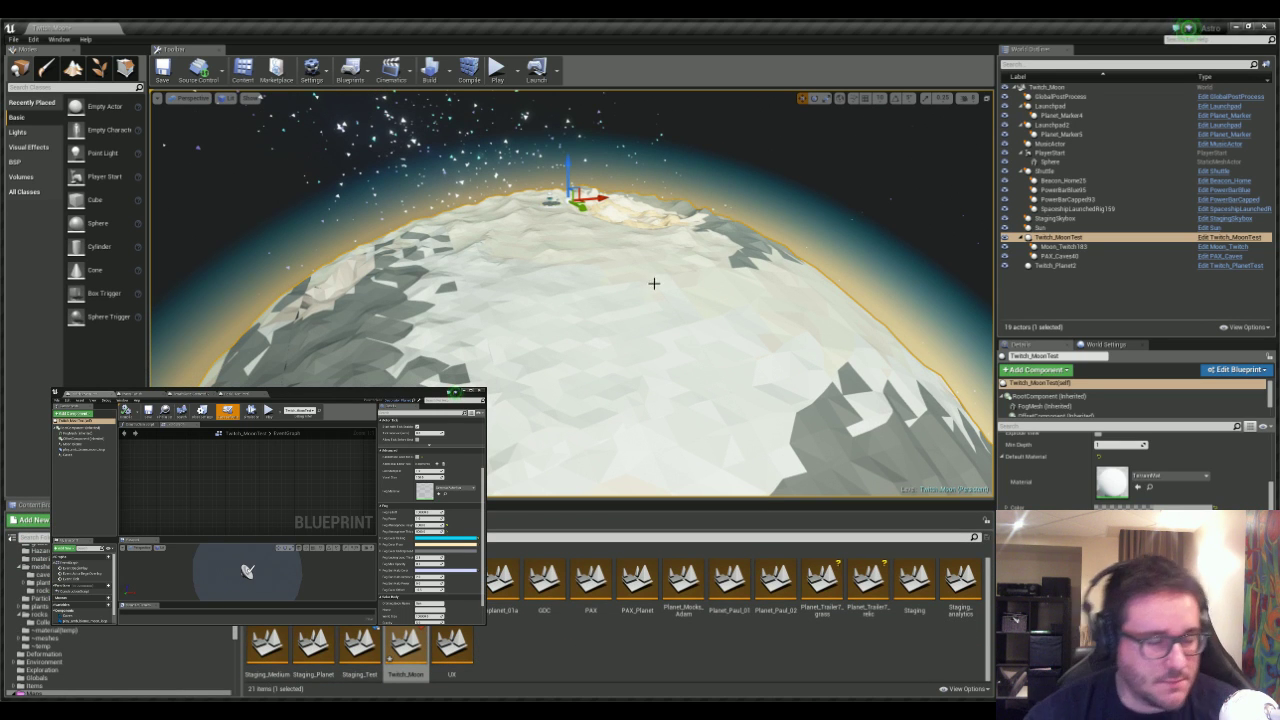
right_drag(654, 280, 505, 262)
right_drag(580, 228, 426, 226)
right_drag(412, 180, 540, 180)
right_drag(368, 169, 360, 167)
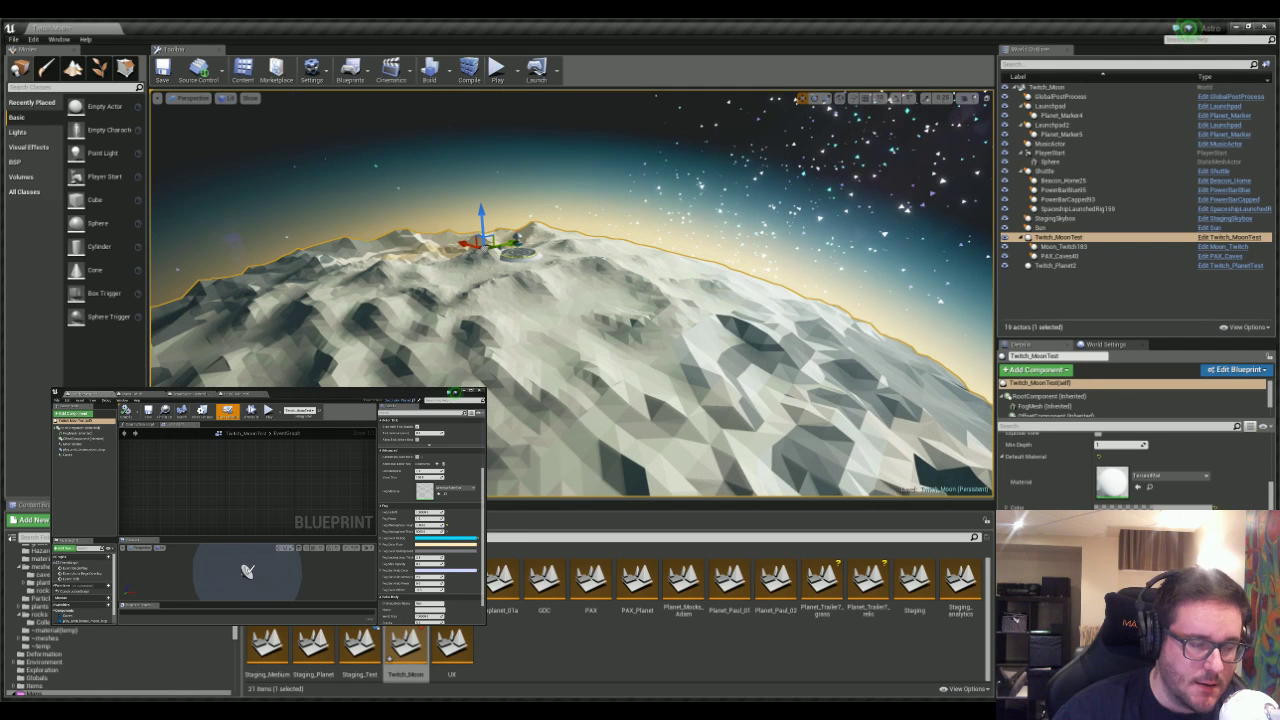
right_drag(572, 290, 540, 270)
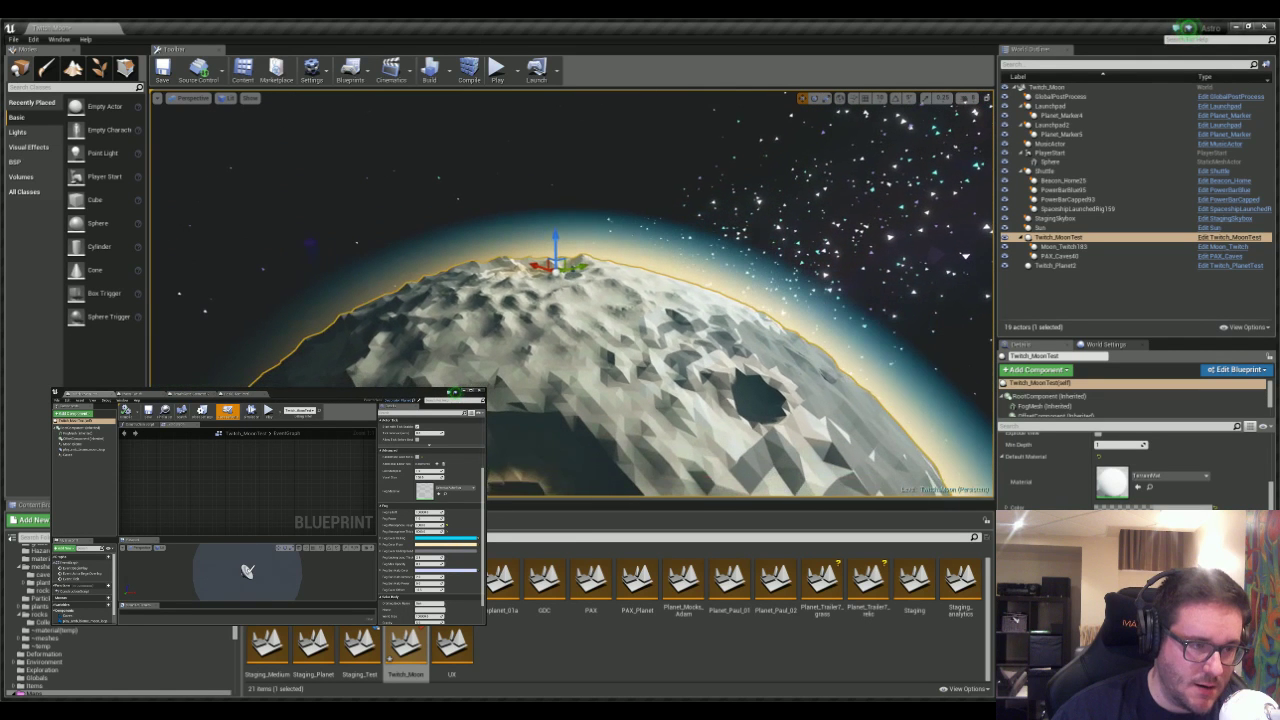
mouse_move(692, 325)
right_down()
mouse_move(664, 330)
mouse_move(684, 334)
mouse_move(678, 324)
mouse_move(668, 342)
mouse_move(688, 316)
mouse_move(693, 331)
right_up()
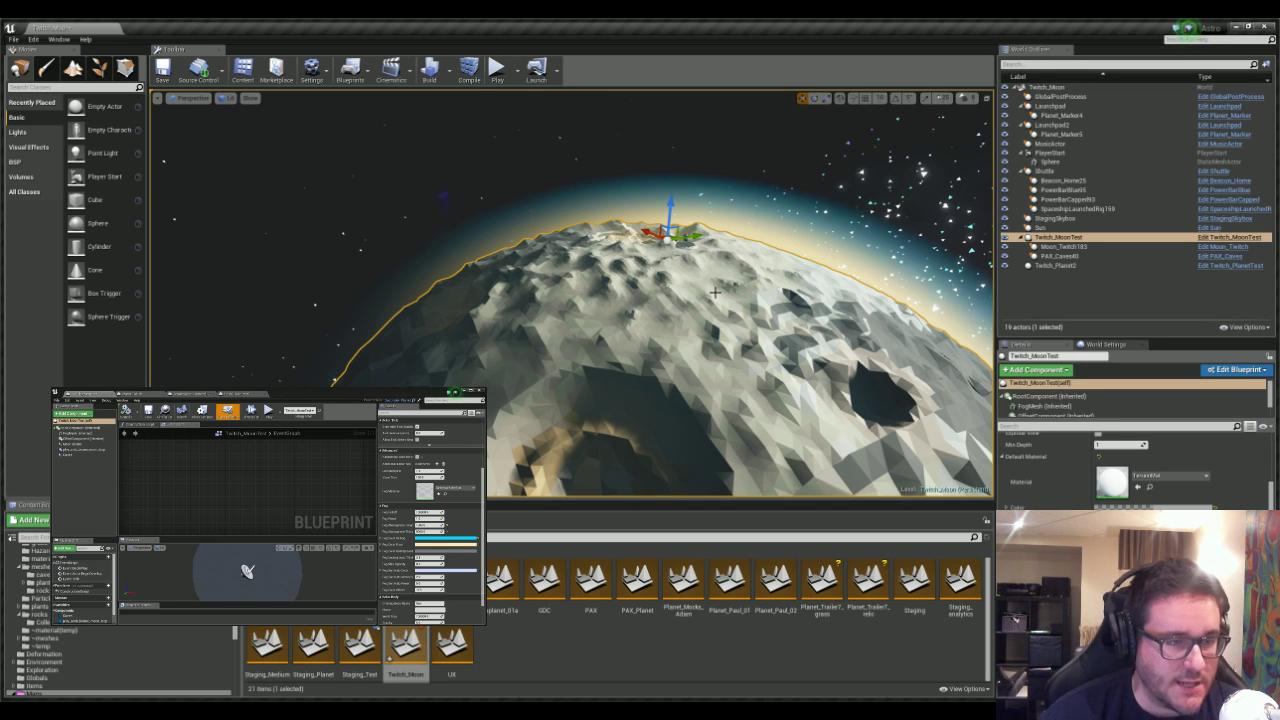
- Compare the atmosphere rim with the whole moon in view and close to its large craters
right_drag(718, 304, 648, 302)
key(s)
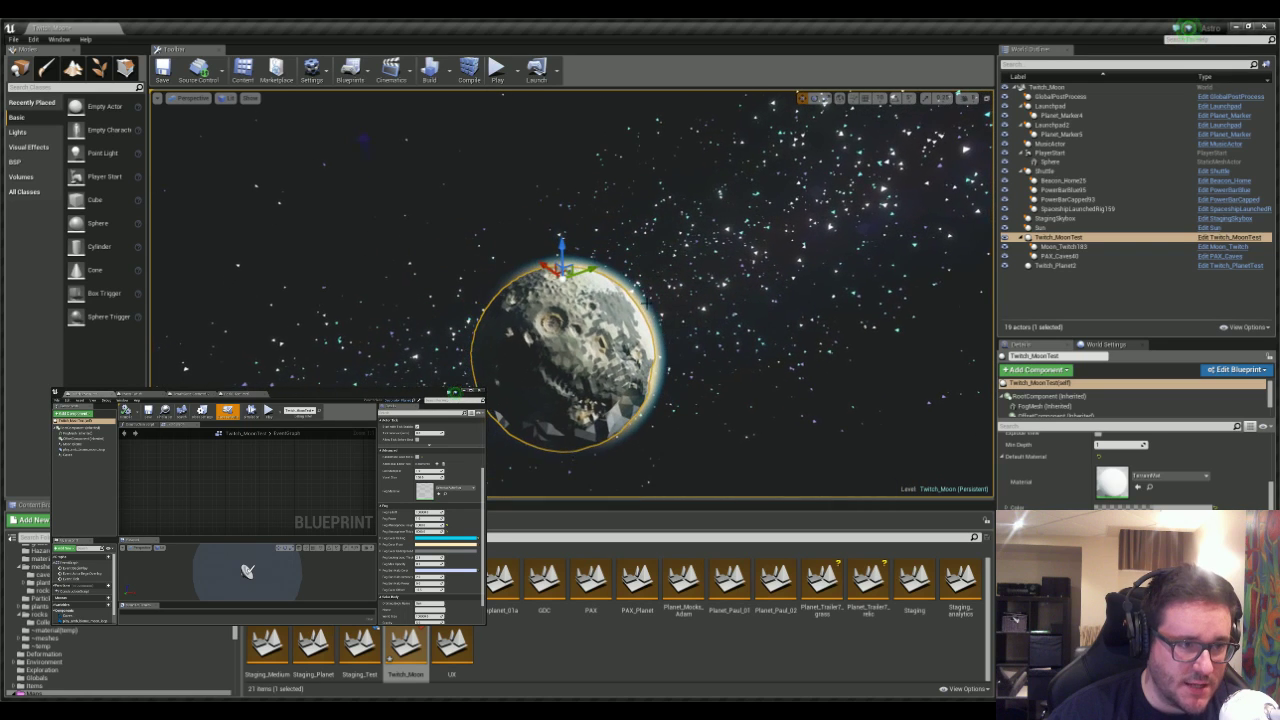
scroll(631, 285, up, 6)
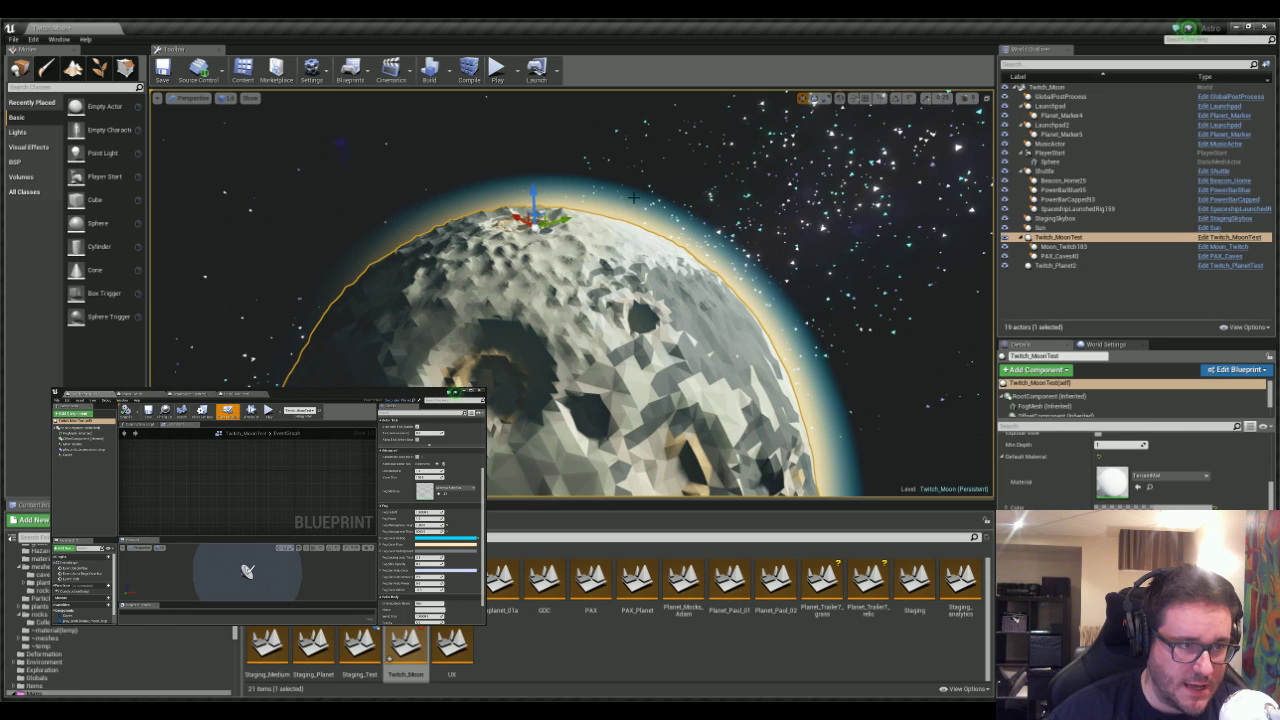
scroll(622, 216, up, 5)
scroll(622, 216, down, 2)
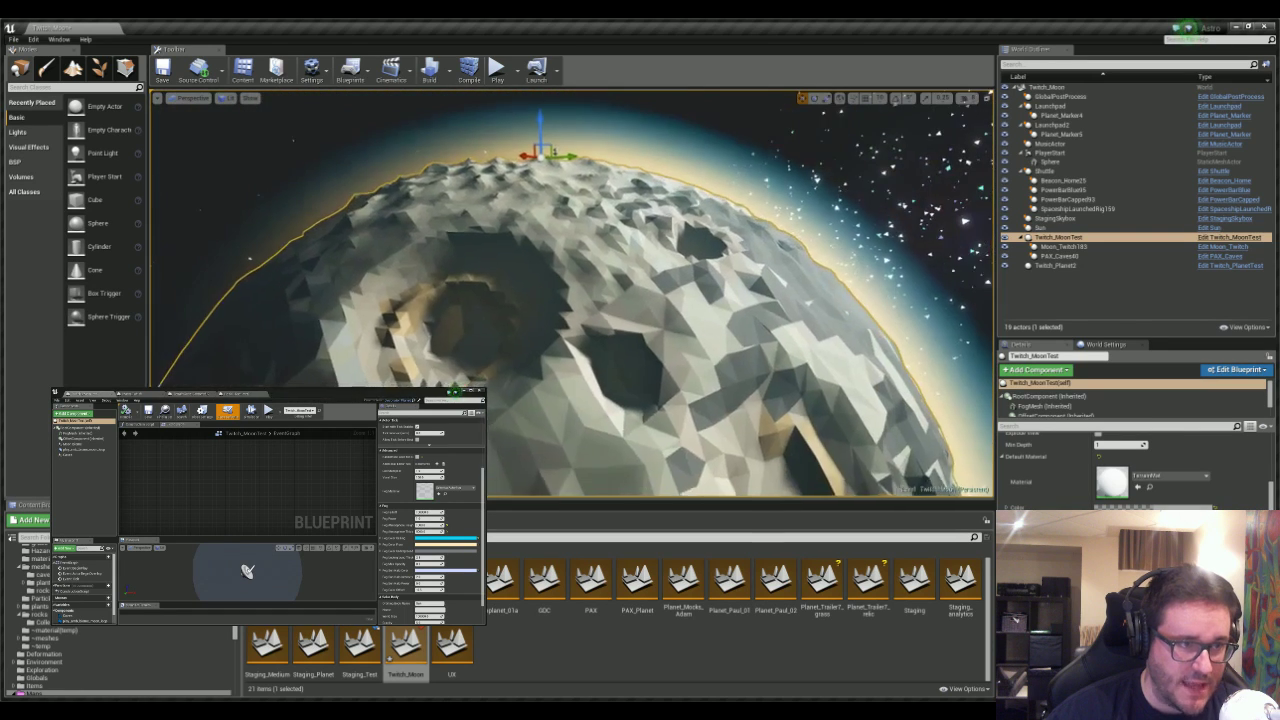
right_drag(622, 216, 608, 192)
scroll(572, 293, down, 3)
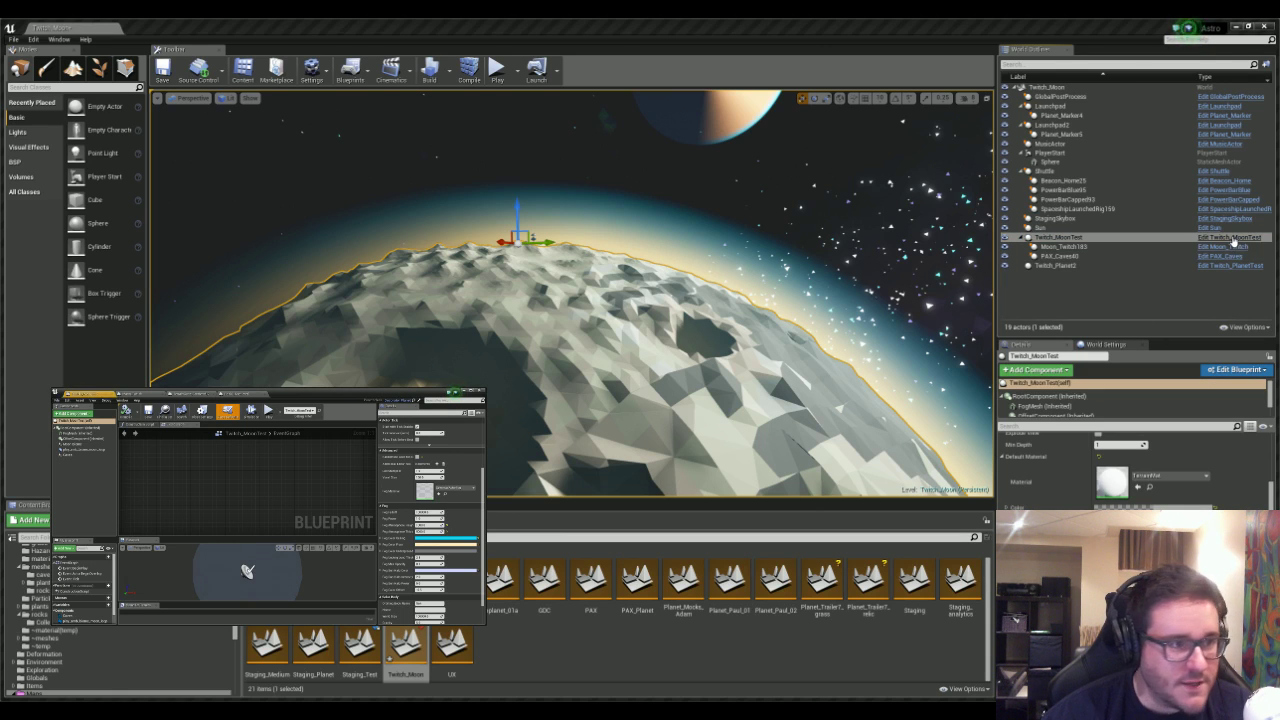
- Bring up Twitch_MoonTest and check the fog haze from just above the surface near the launchpad
click(1186, 241)
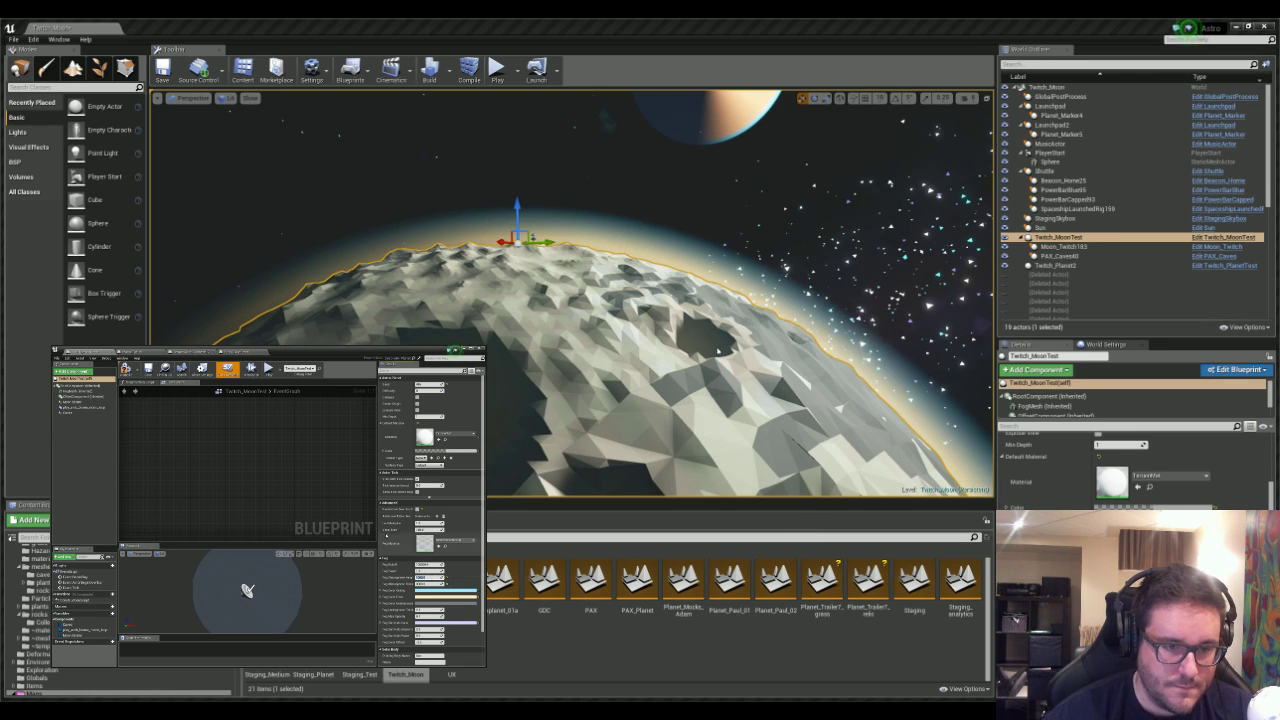
key(w)
right_drag(681, 373, 630, 370)
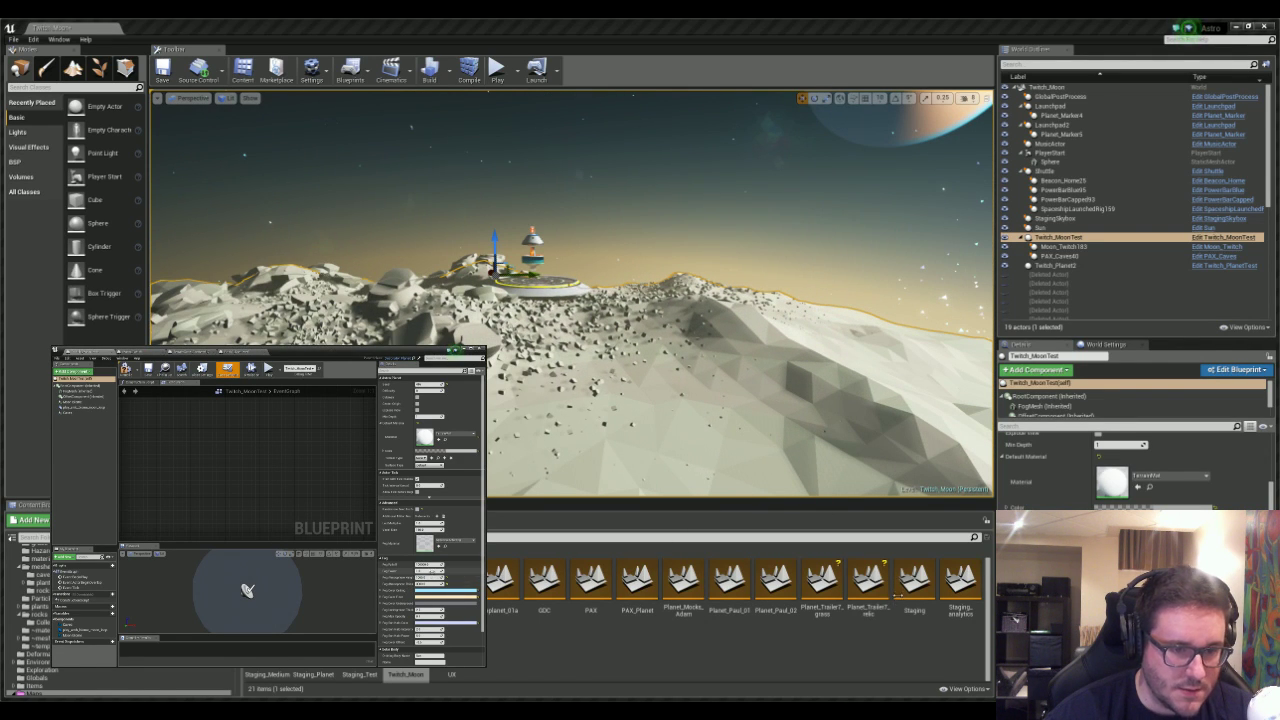
- Apply a heavier fog value to Twitch_MoonTest and play-test the level to check the haze around the shuttle
key(Return)
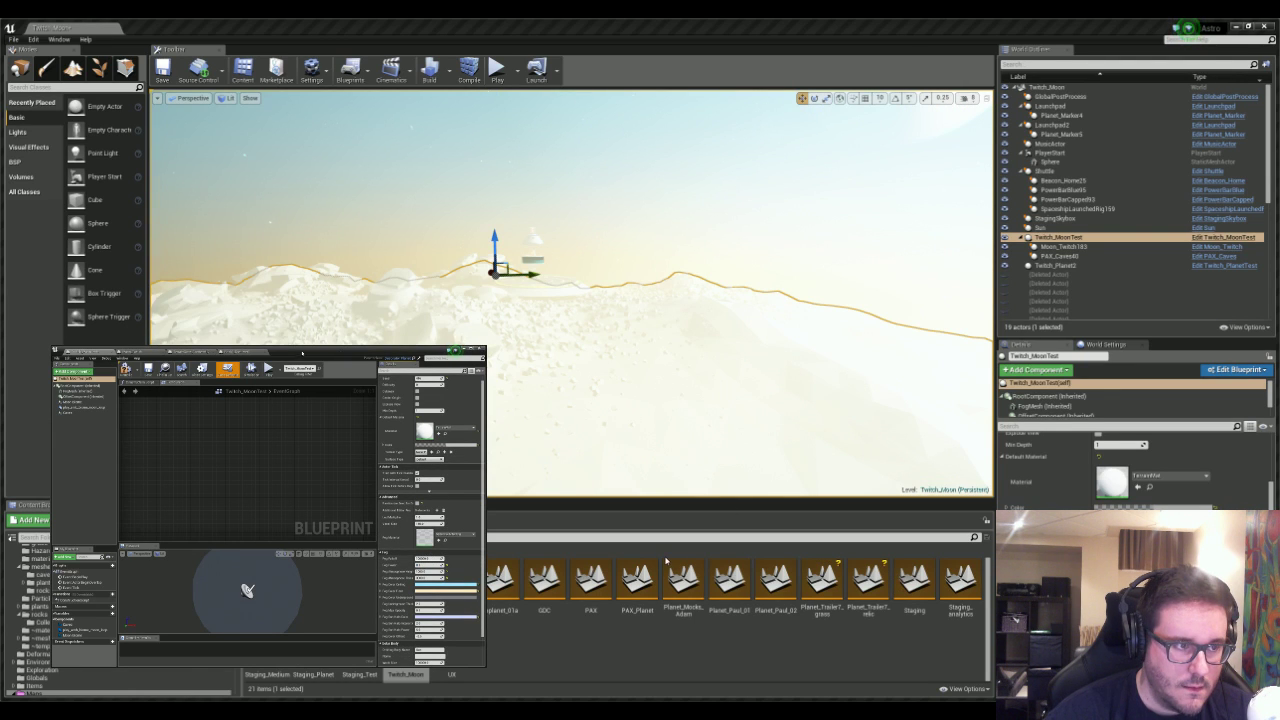
click(663, 391)
right_drag(653, 370, 560, 355)
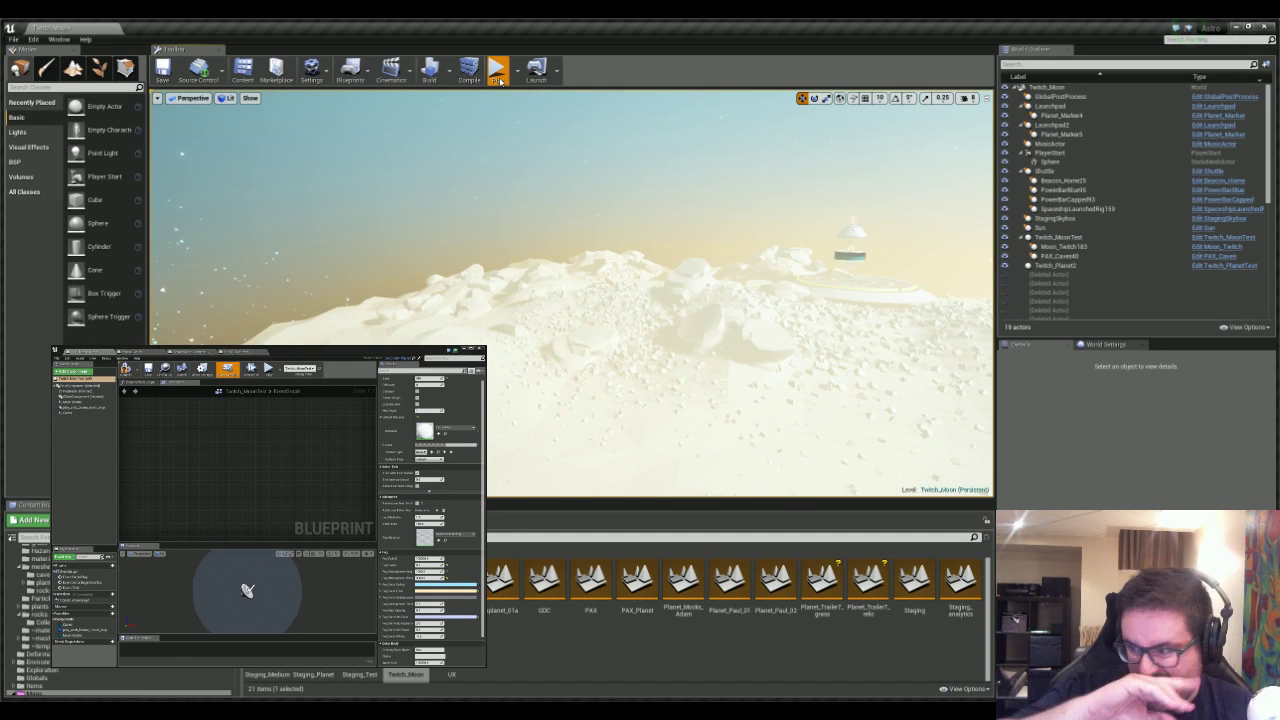
click(500, 80)
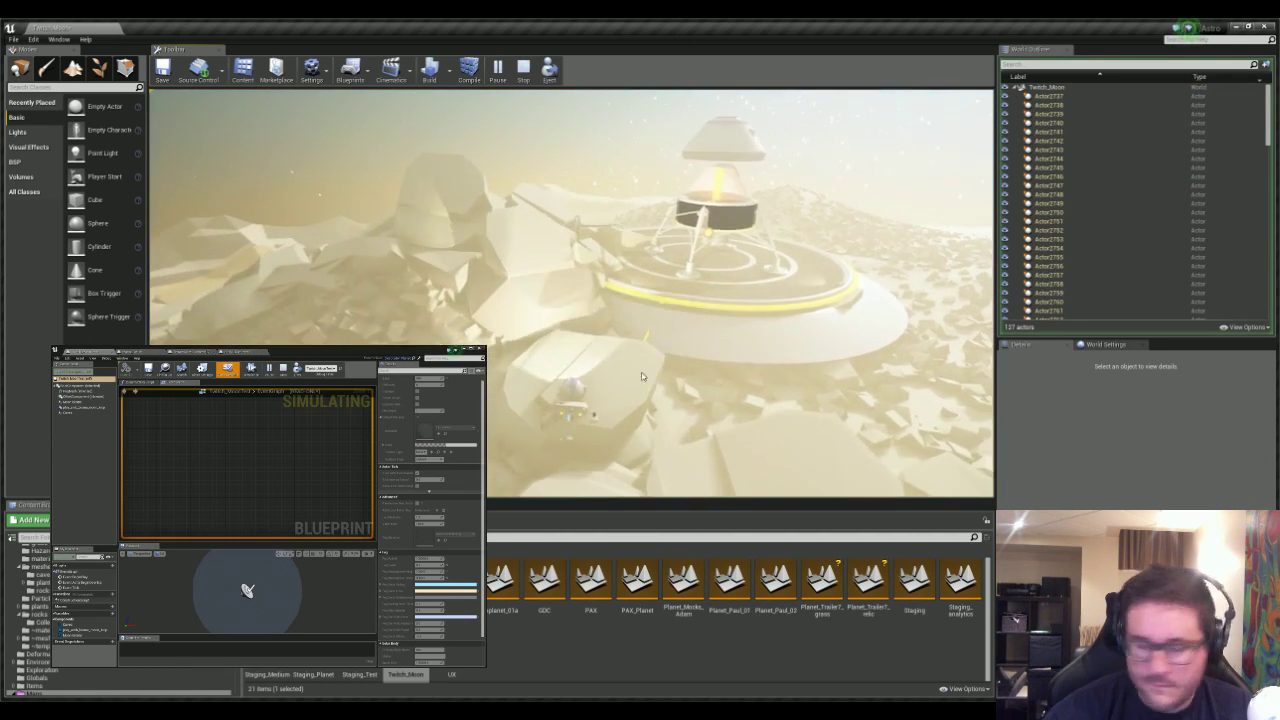
right_drag(603, 362, 592, 350)
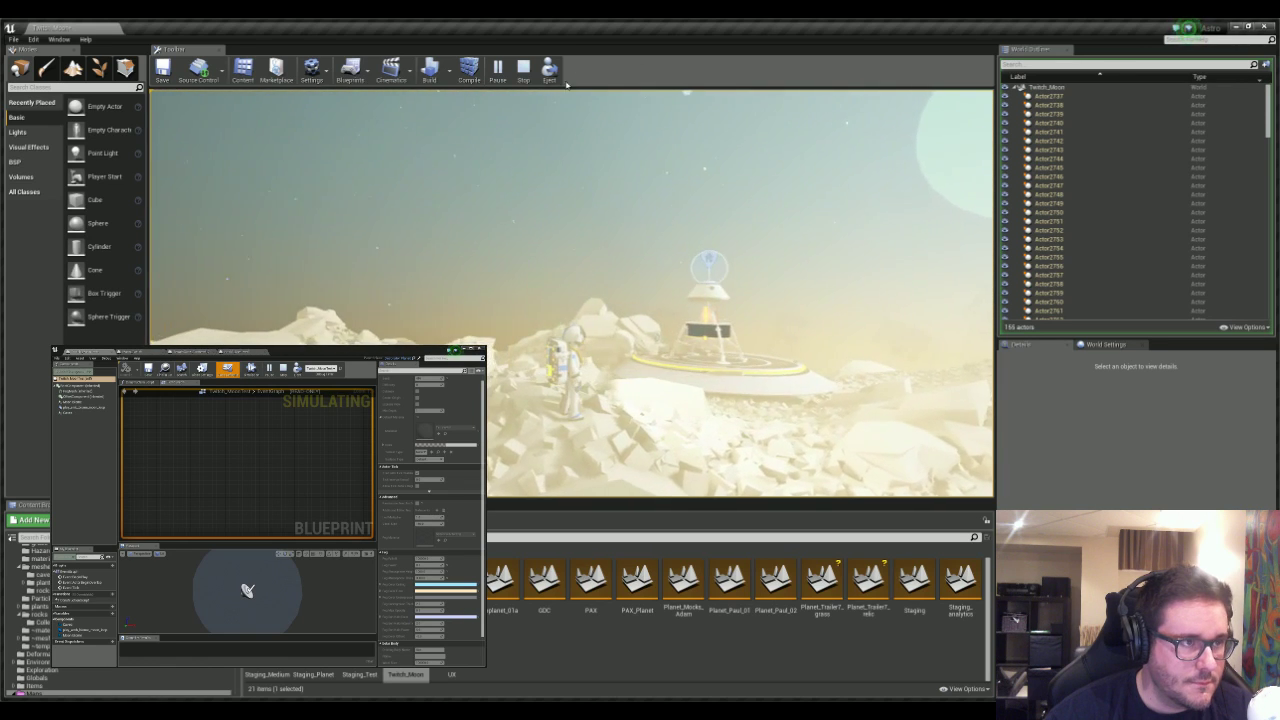
click(523, 68)
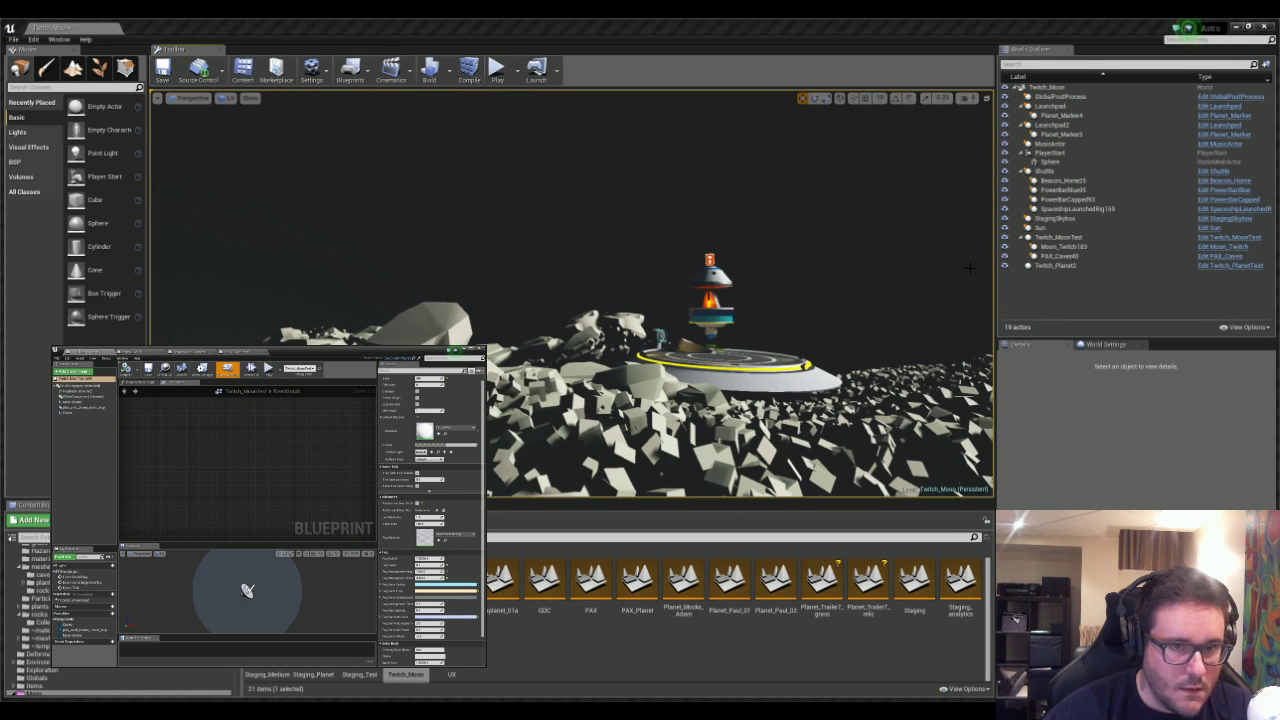
- Frame Twitch_MoonTest in the viewport and bring the fog settings of its blueprint into view
click(1058, 237)
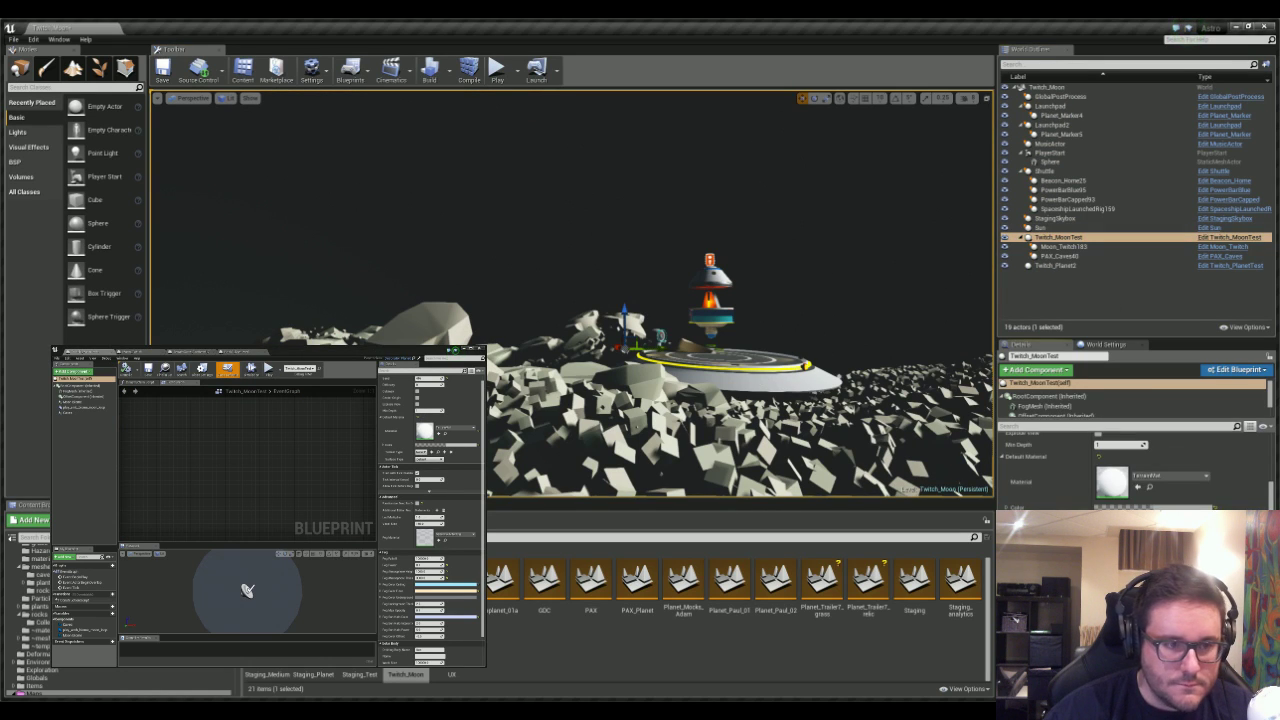
key(f)
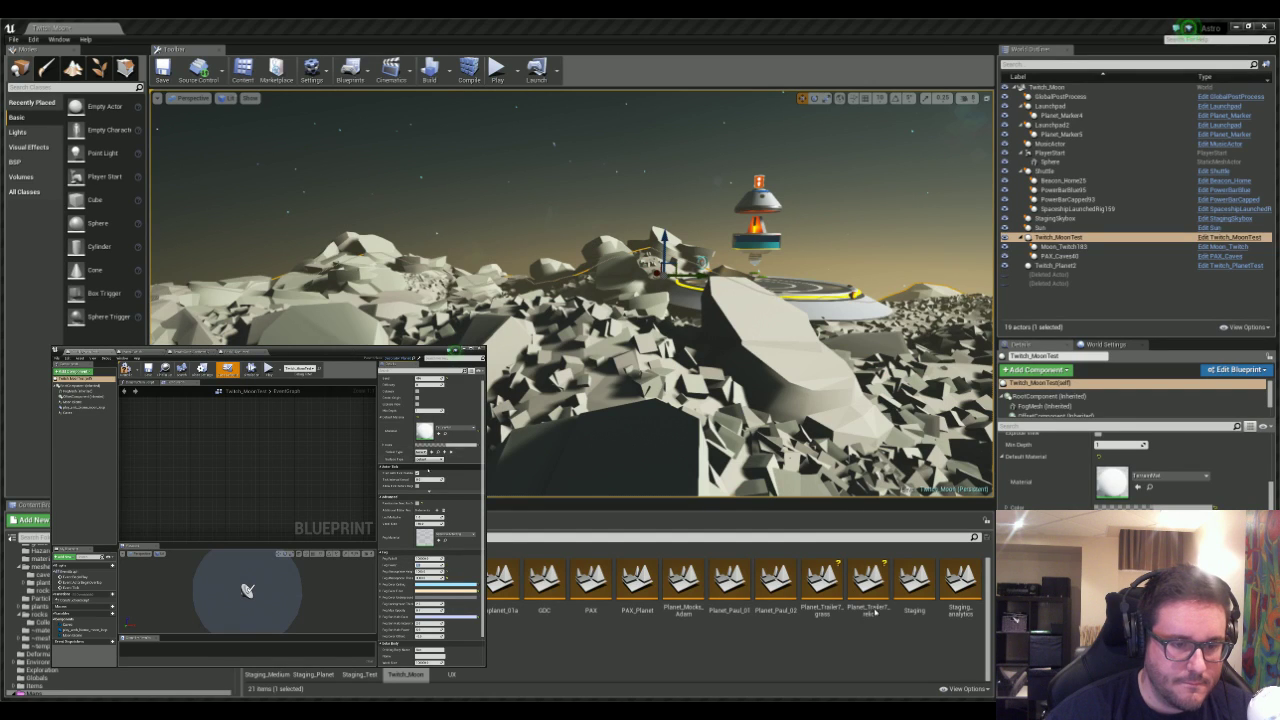
scroll(440, 465, down, 2)
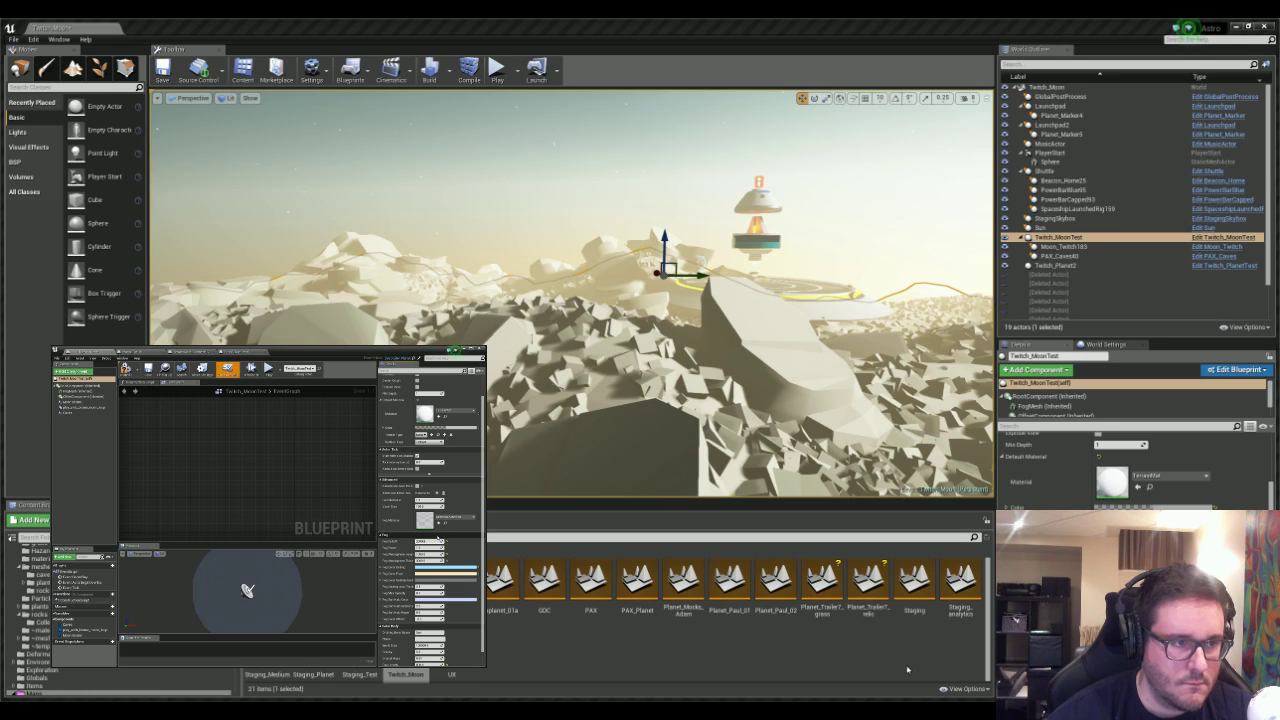
- Check the moon's haze from above the surface and in a short play session near the launchpad
key(a)
right_drag(657, 338, 784, 386)
key(s)
key(w)
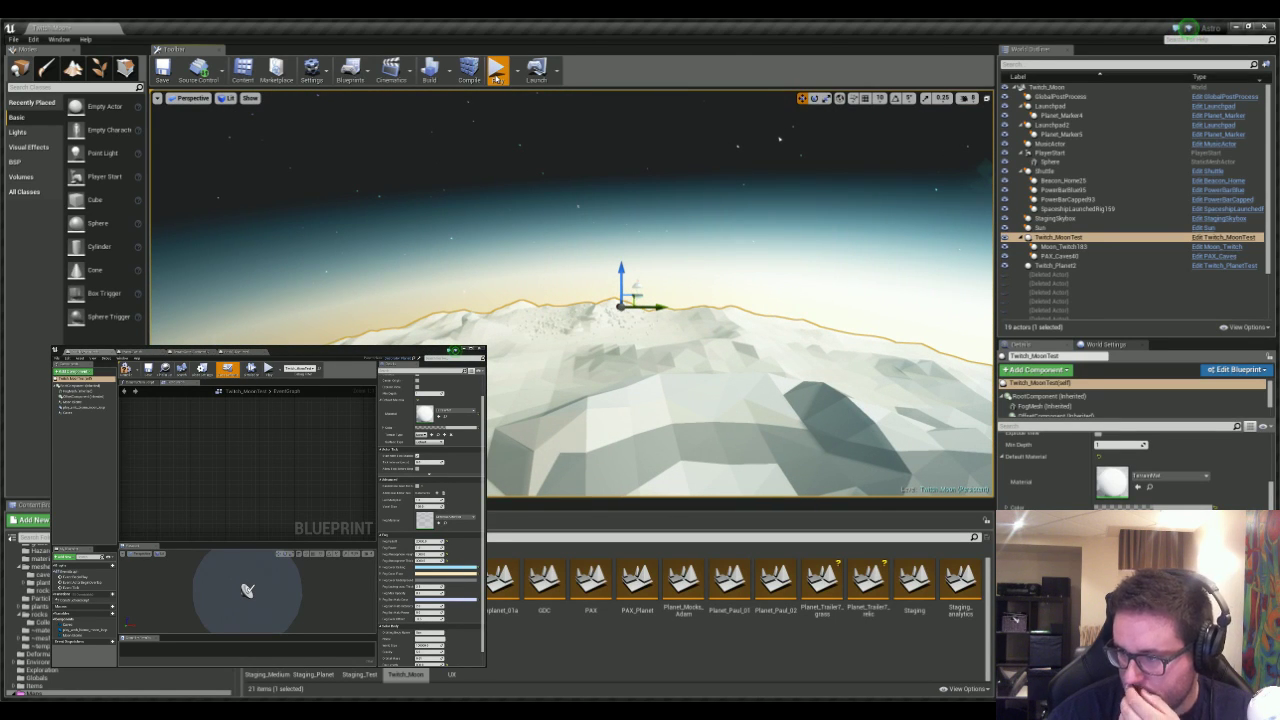
click(496, 70)
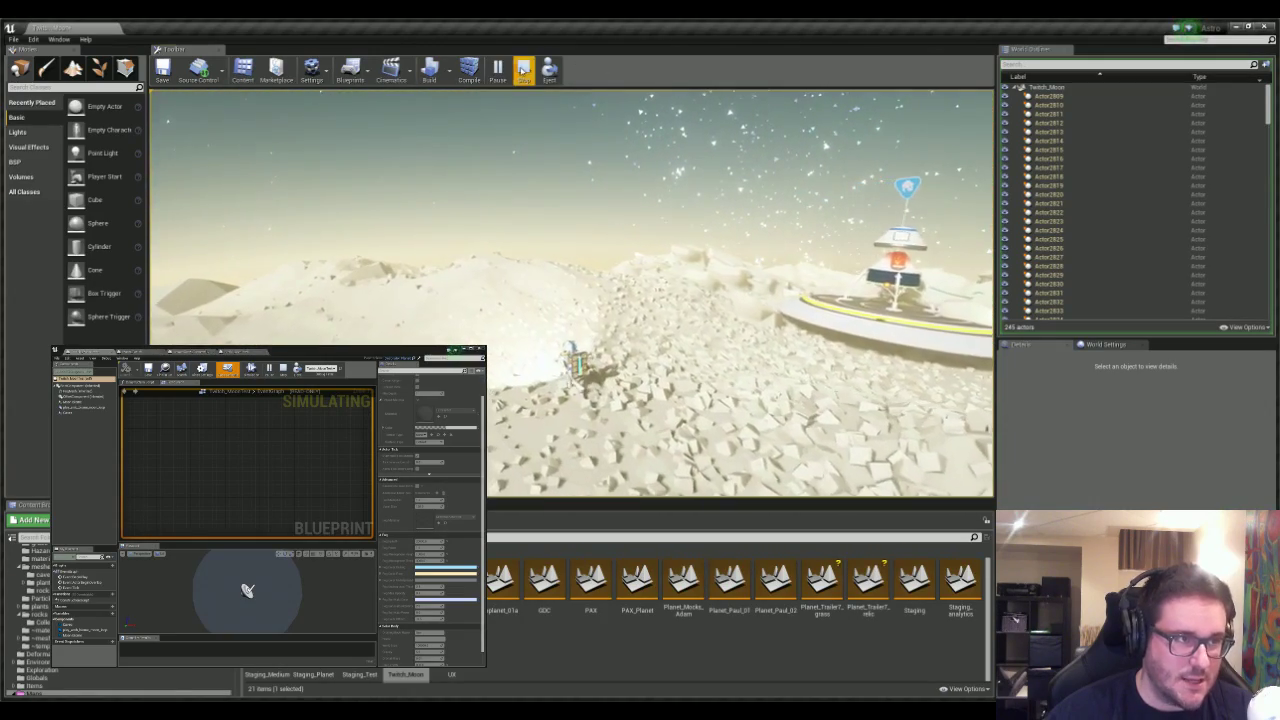
key(Escape)
- Delete all the scattered rock decorator actors around the launchpad and save the level
key(f)
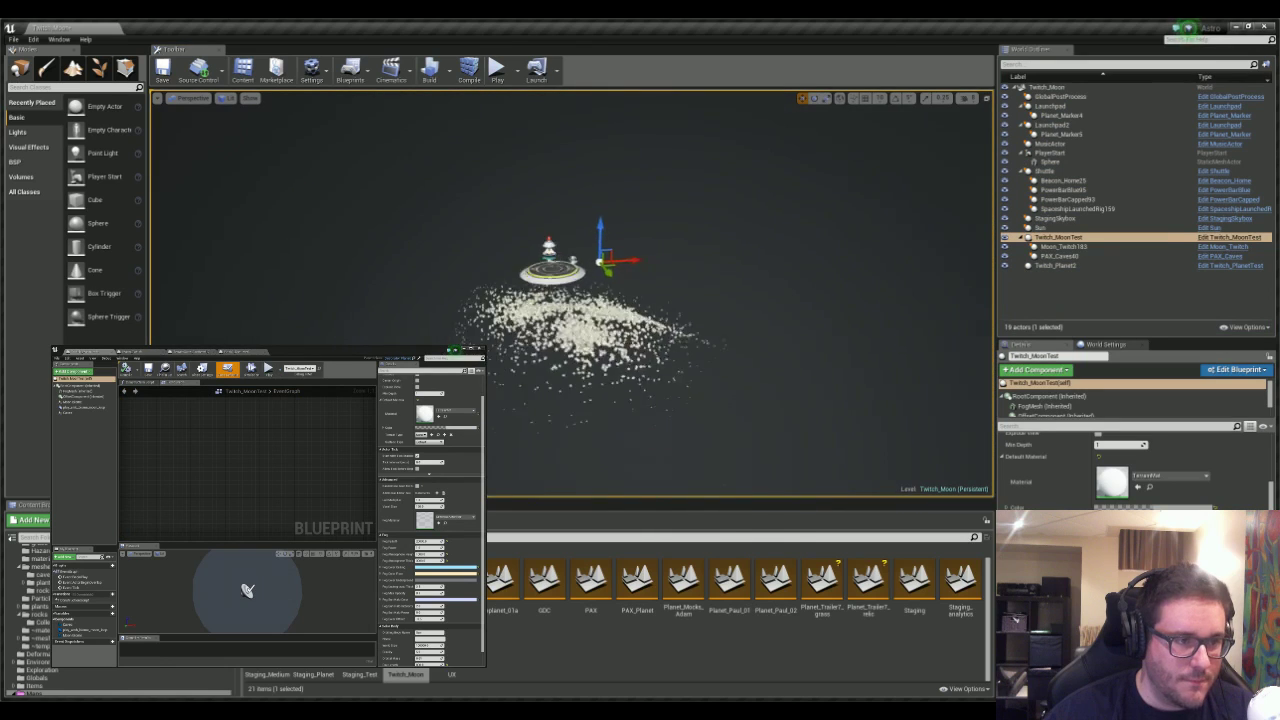
scroll(600, 375, up, 5)
click(602, 382)
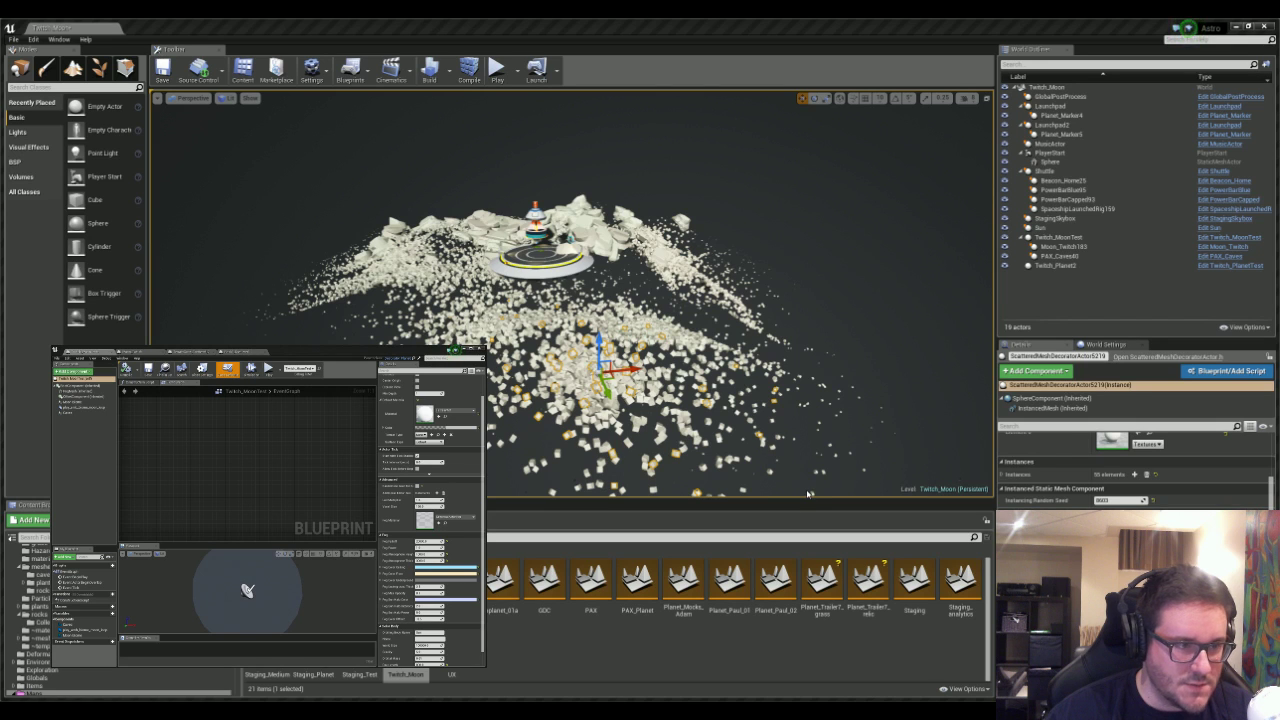
key(ctrl+shift+a)
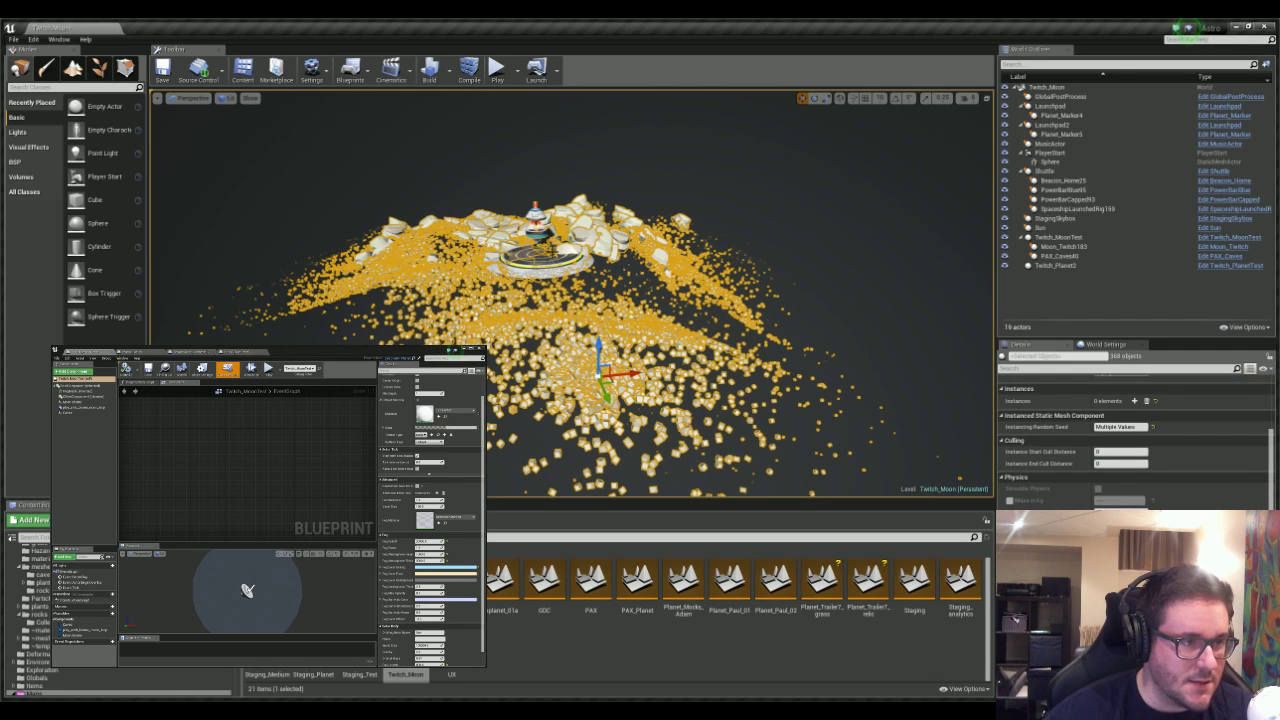
key(Delete)
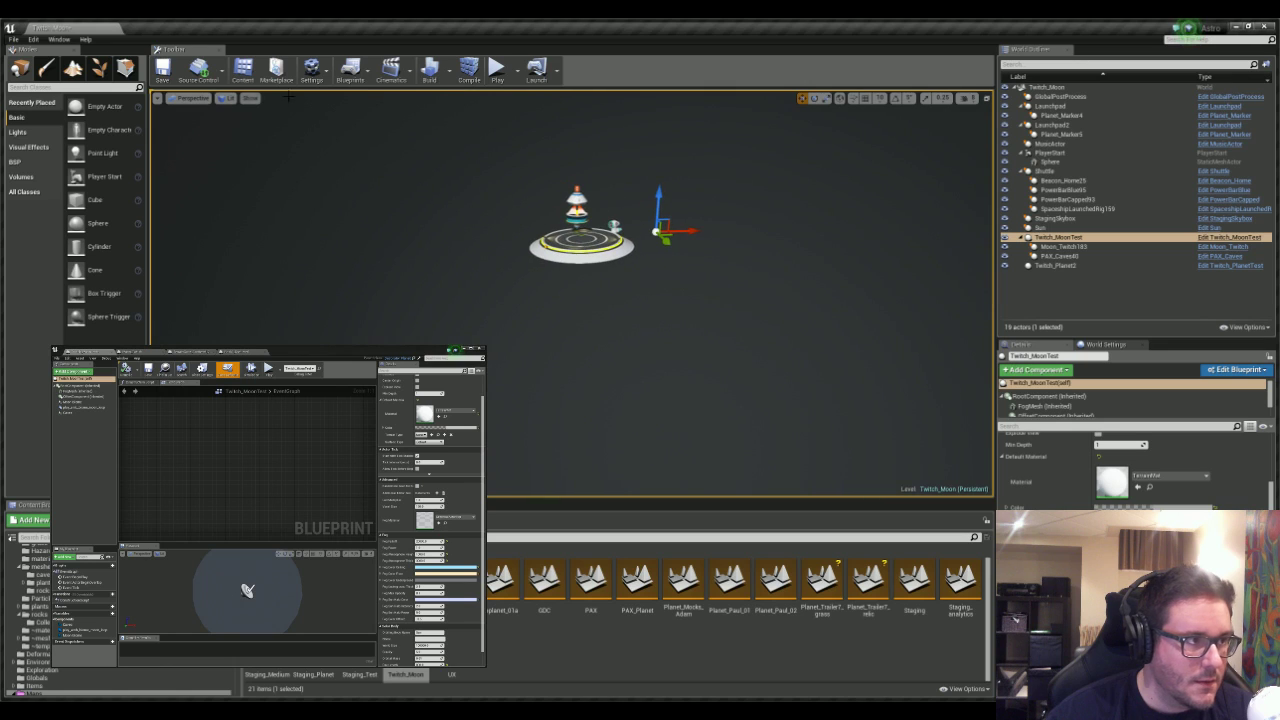
click(163, 71)
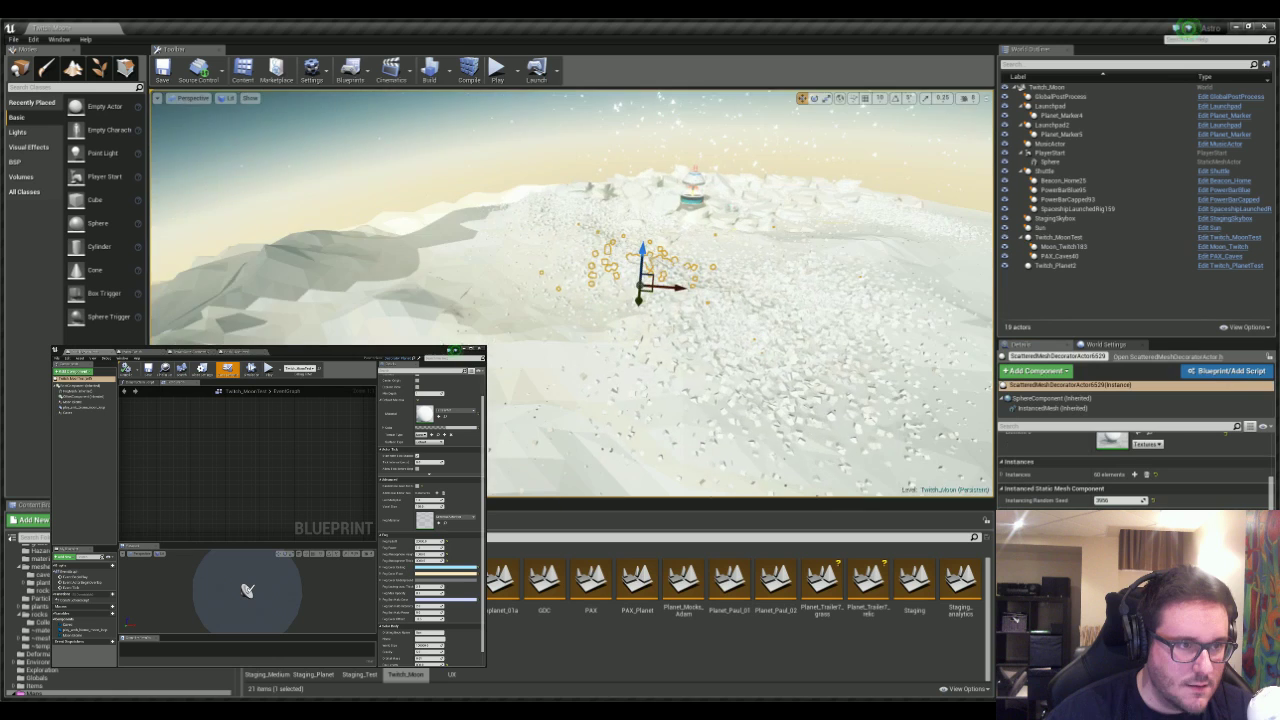
- Inspect the rock-covered ground near the launchpad and compare the fog glow from higher up and along the horizon
key(w)
right_drag(476, 295, 489, 291)
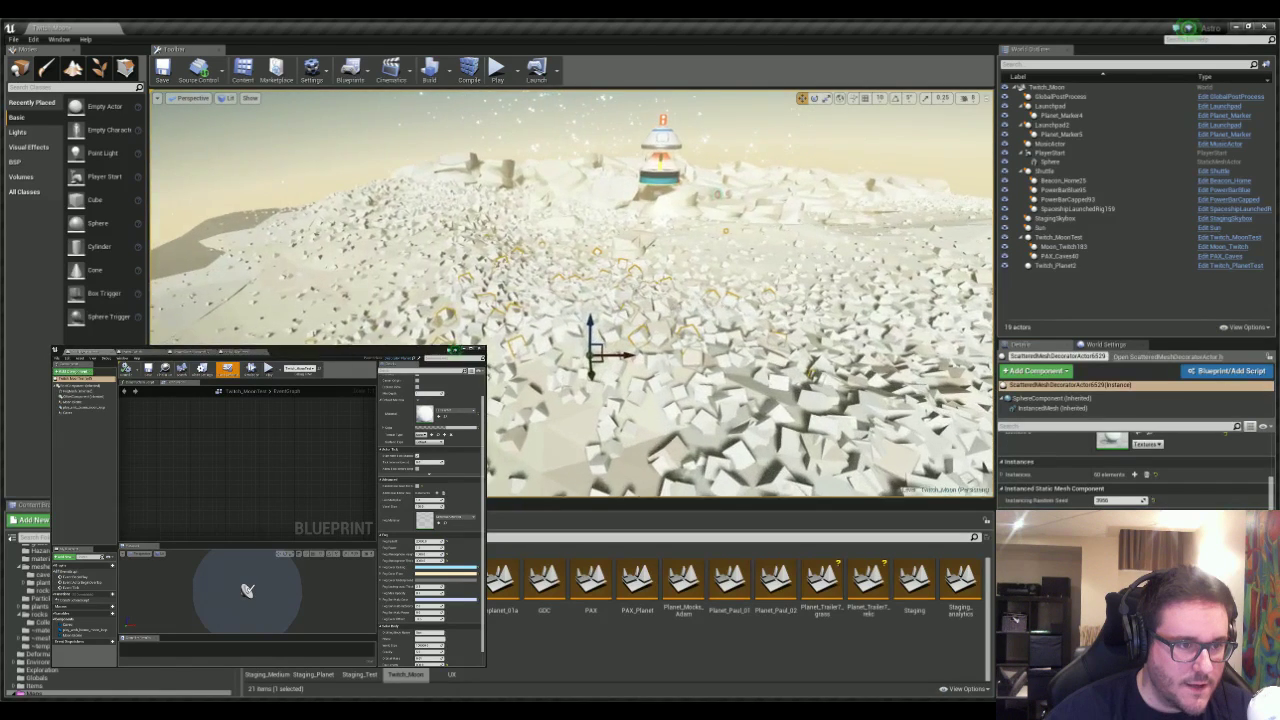
key(Escape)
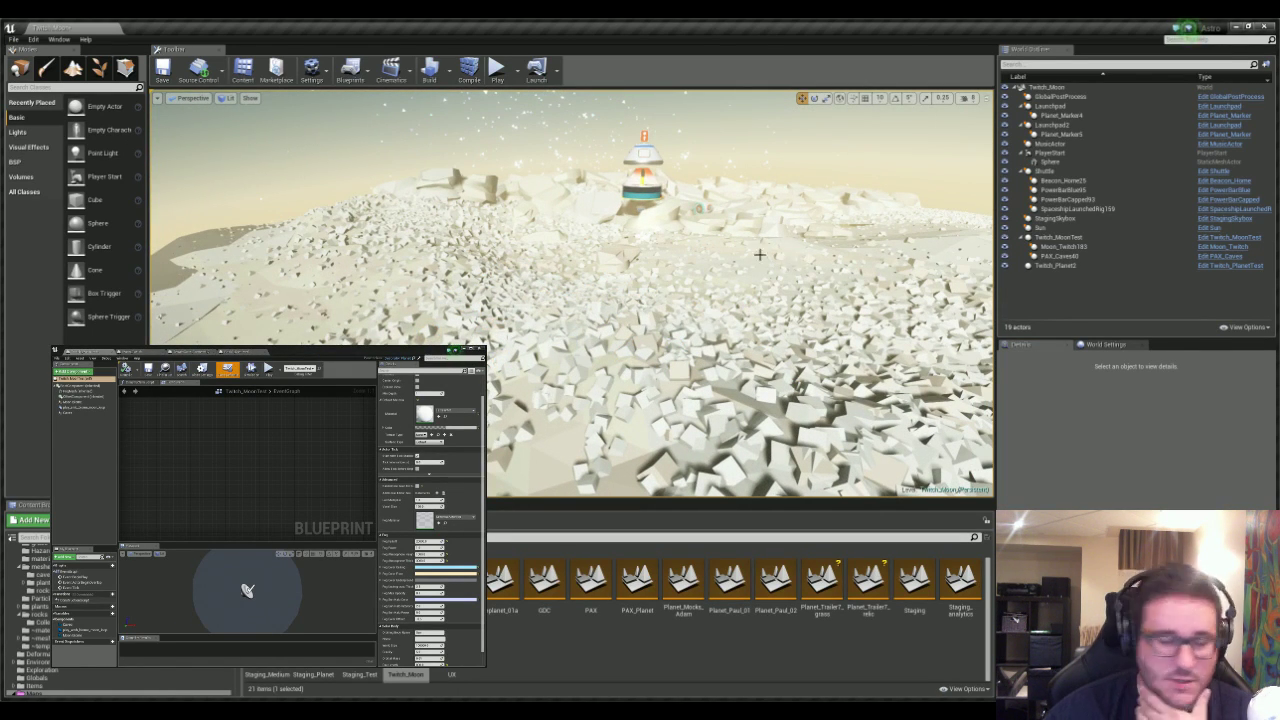
key(s)
mouse_move(683, 327)
right_down()
mouse_move(722, 324)
mouse_move(683, 327)
right_up()
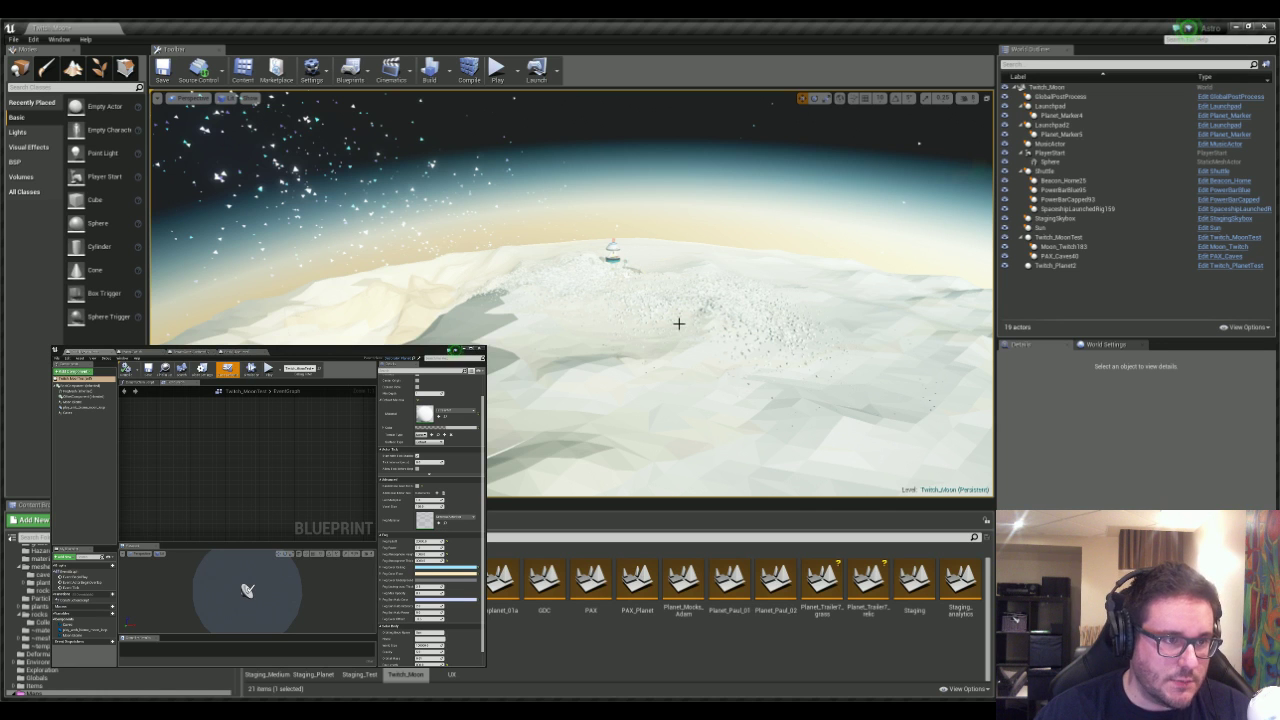
key(s)
right_drag(661, 300, 600, 330)
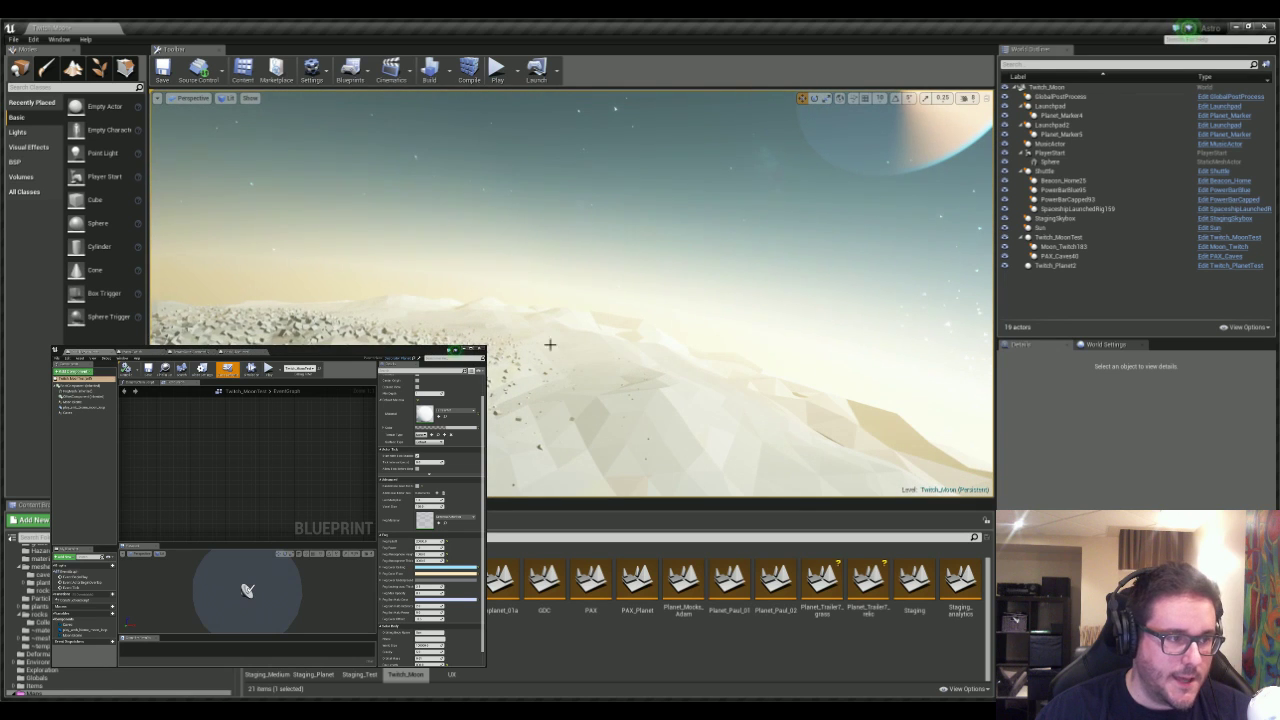
- Select Twitch_Planet2 and focus on it to check how the planet looks in the moon's sky
click(290, 349)
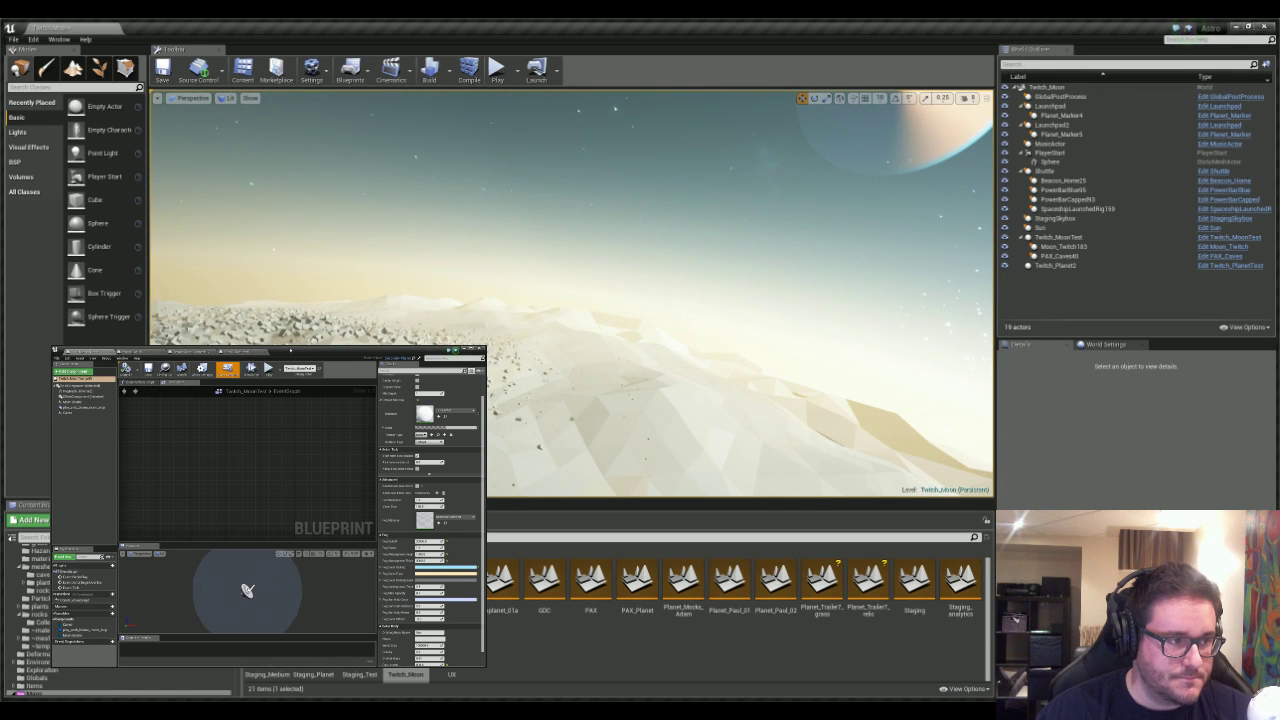
click(376, 285)
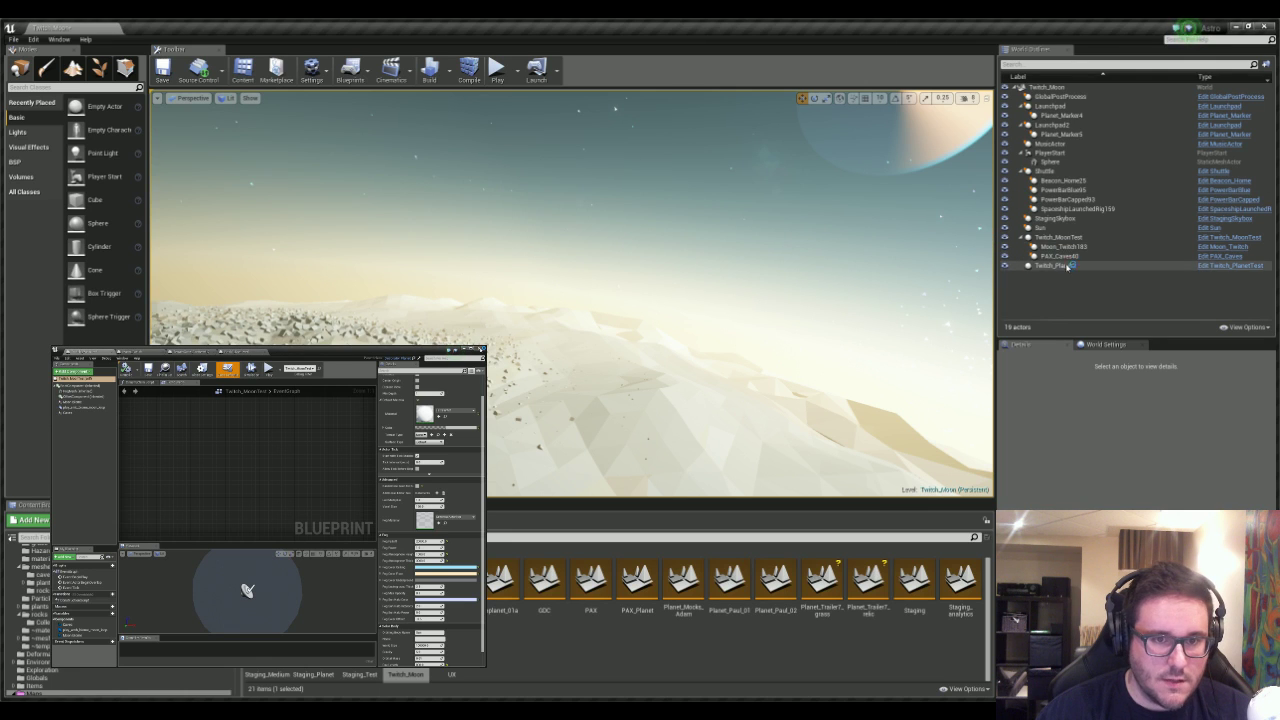
click(1066, 238)
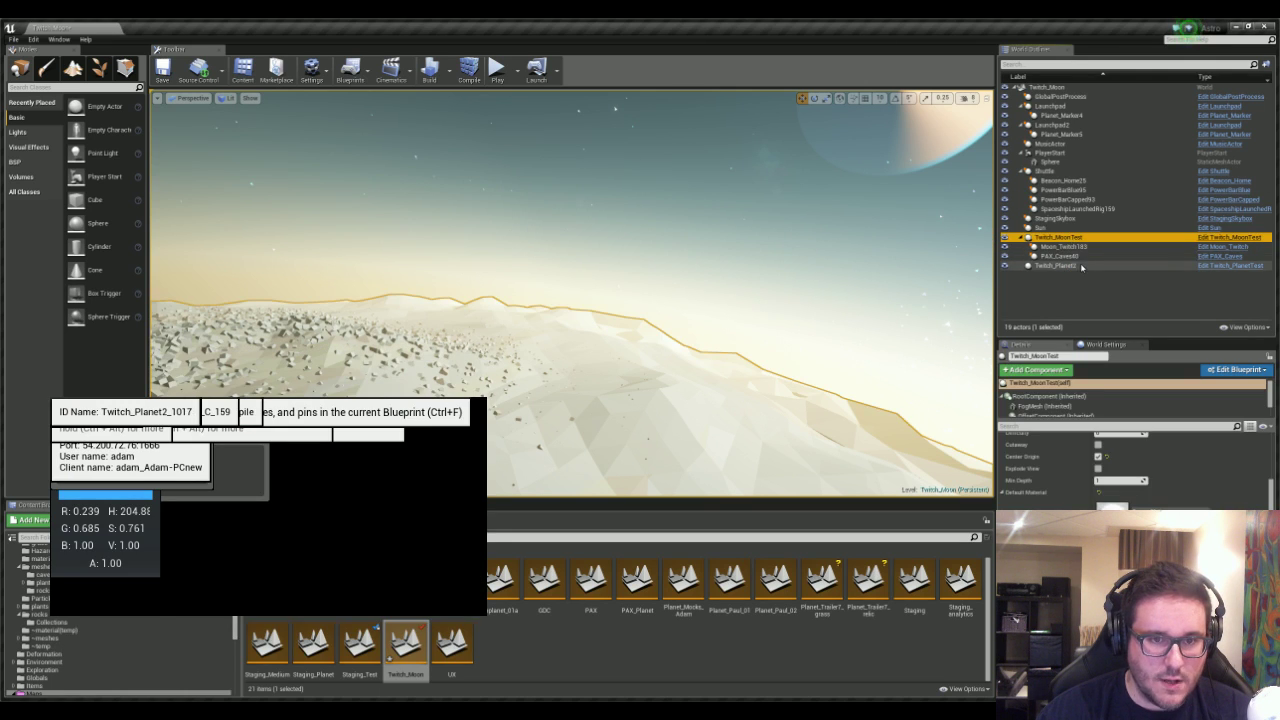
click(1060, 266)
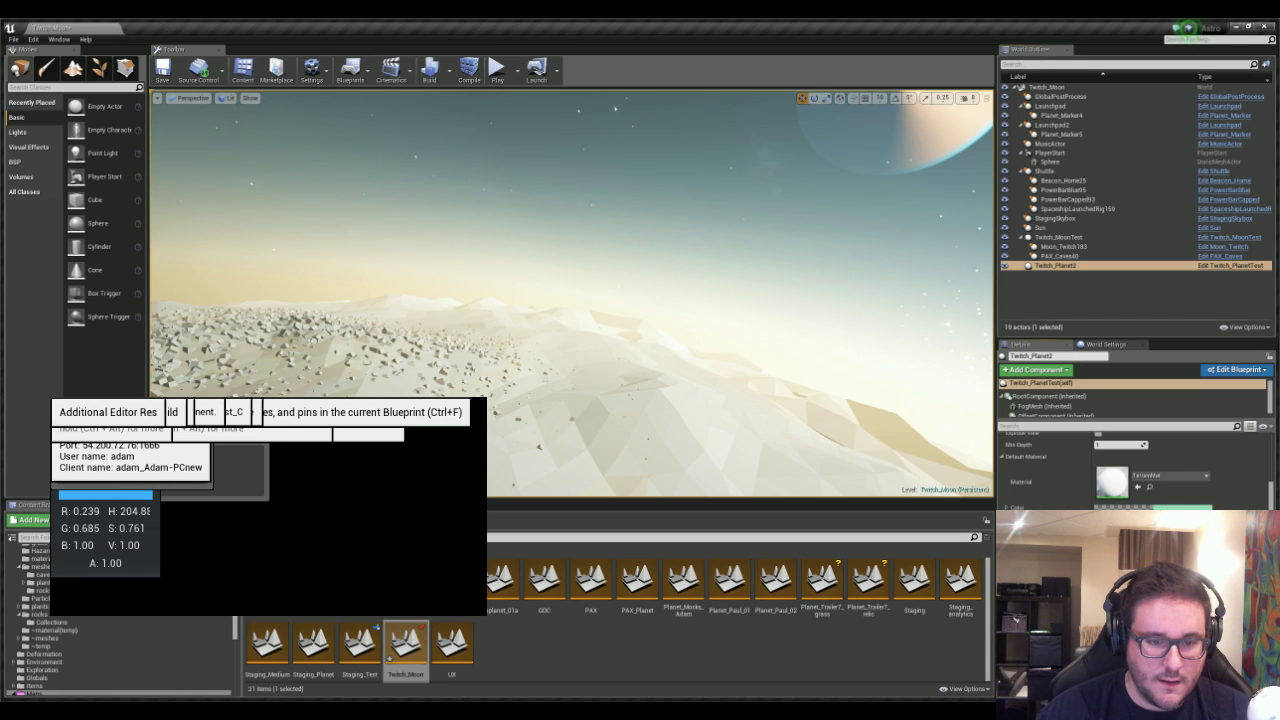
key(f)
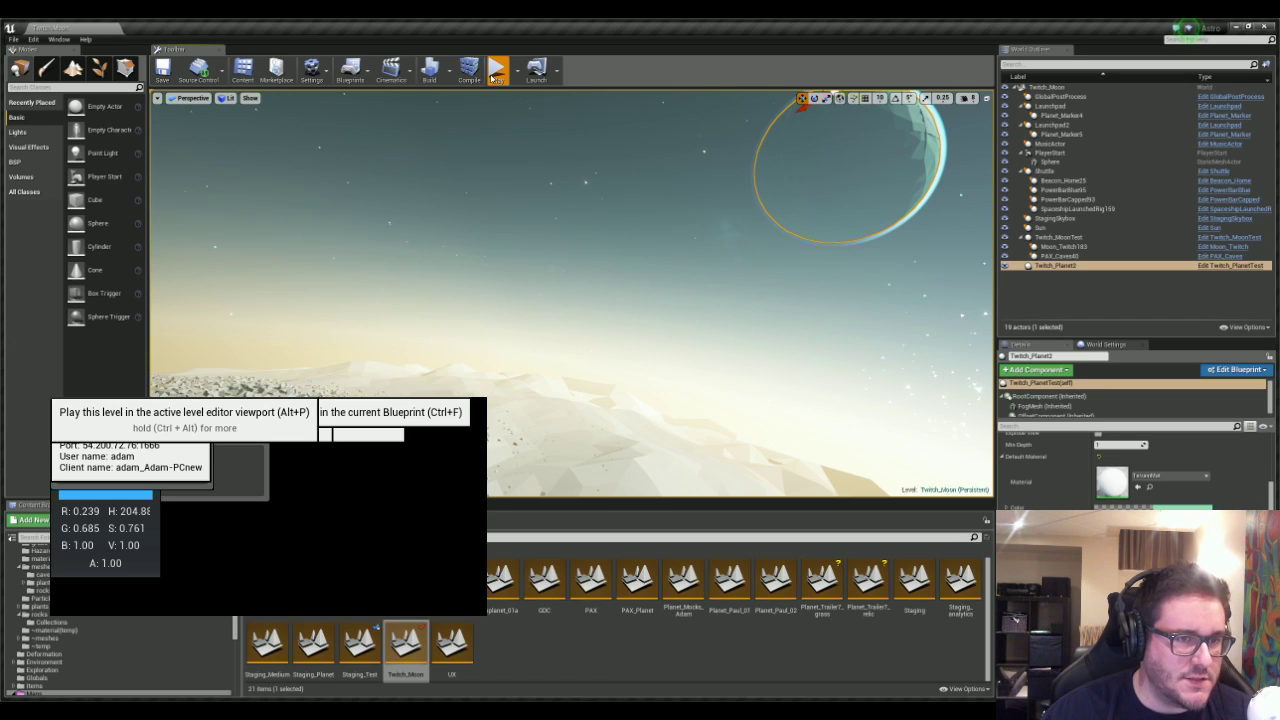
- Play the level and walk the astronaut around the shuttle to view the haze and rocks
click(492, 77)
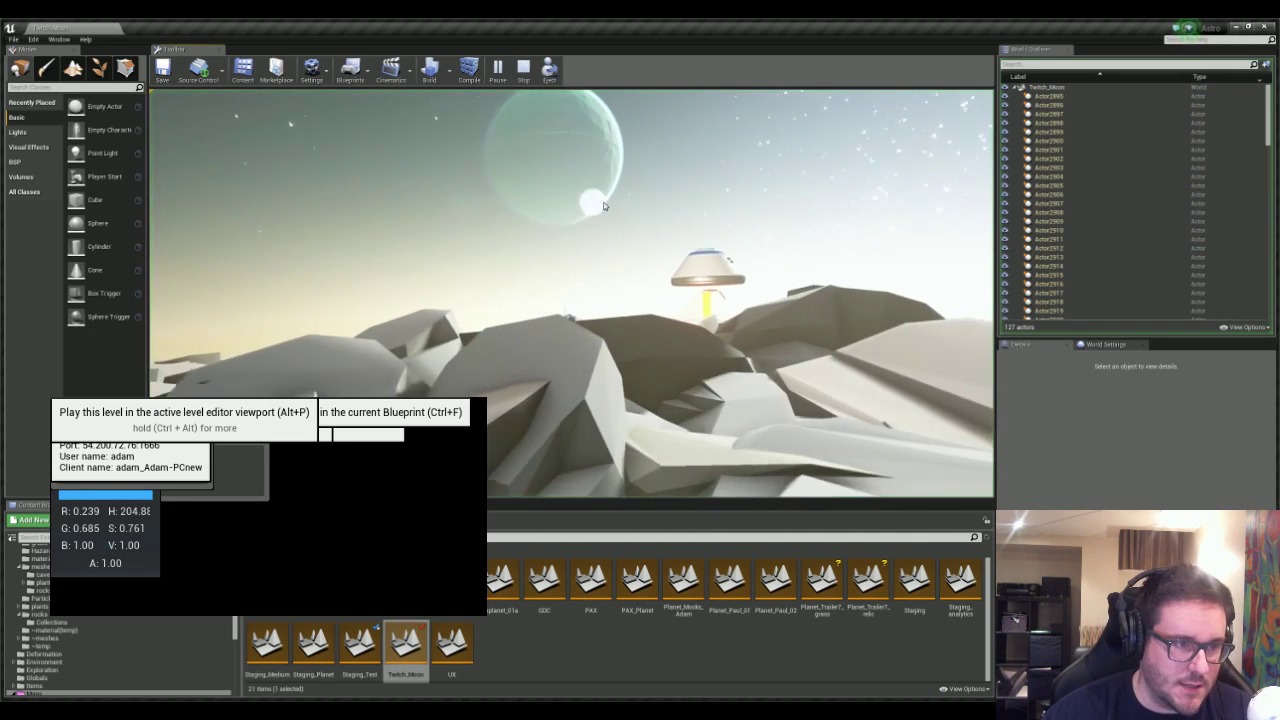
key(w)
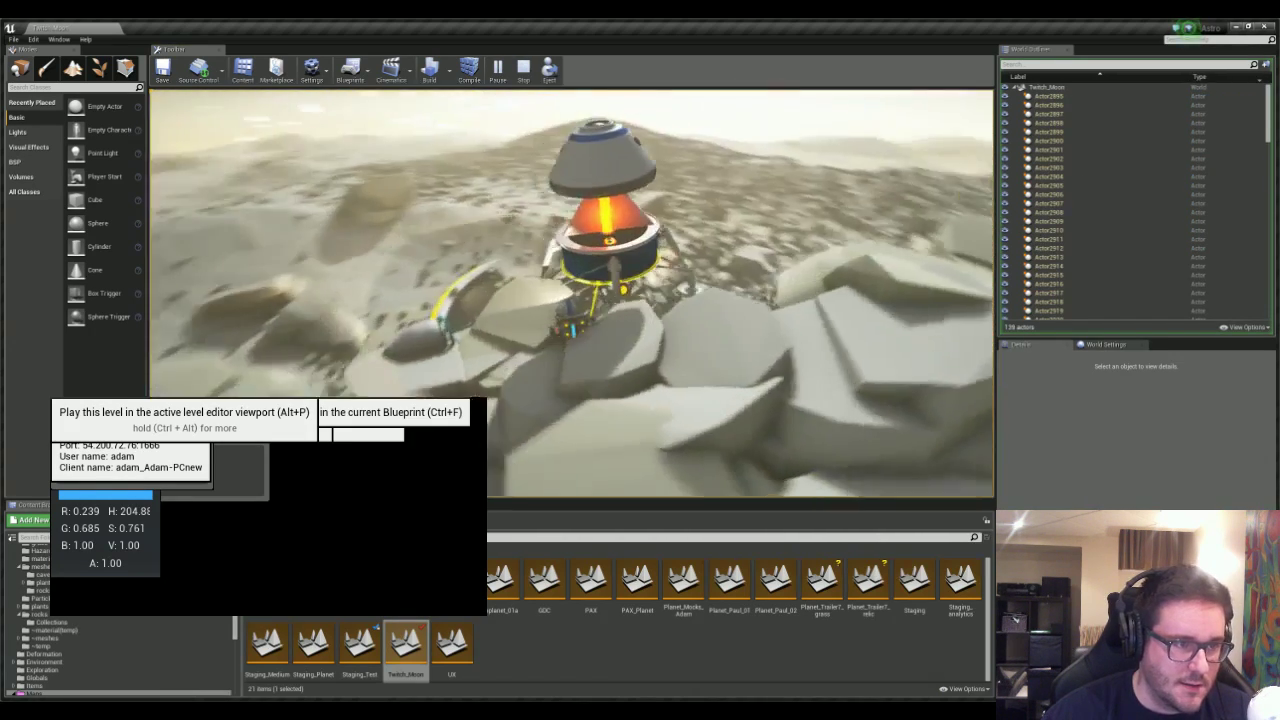
key(s)
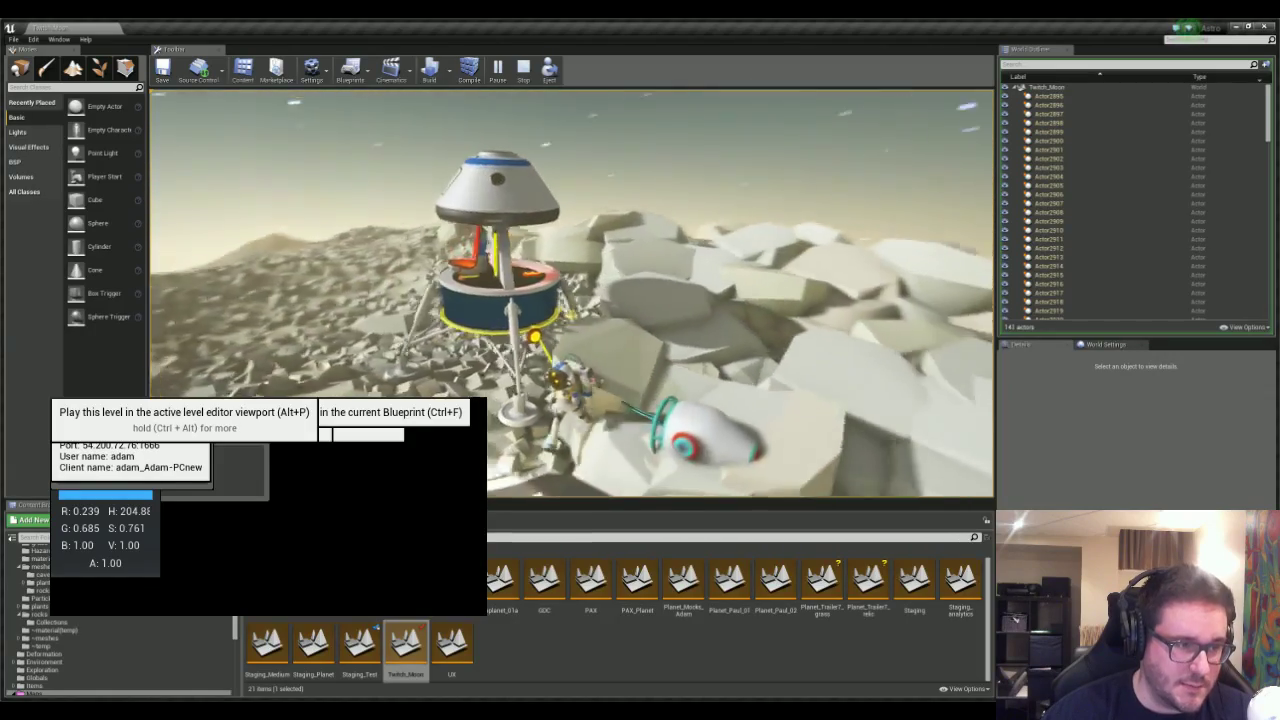
key(s)
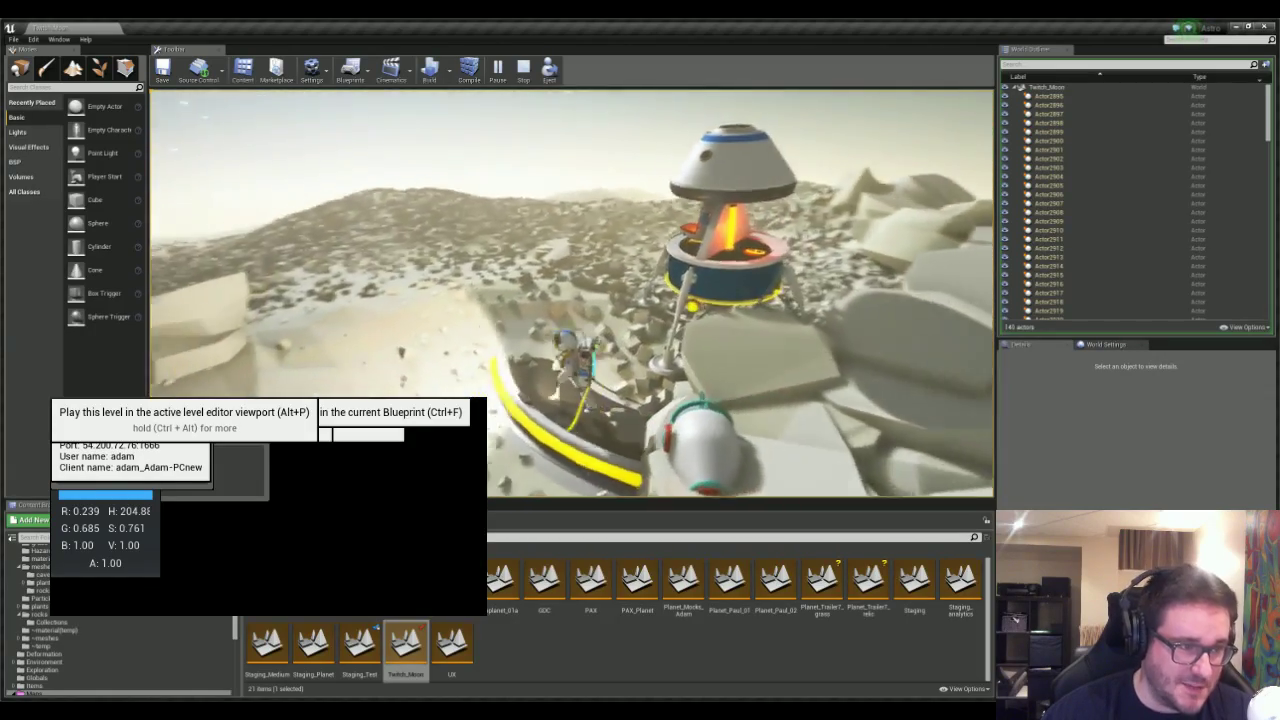
key(s)
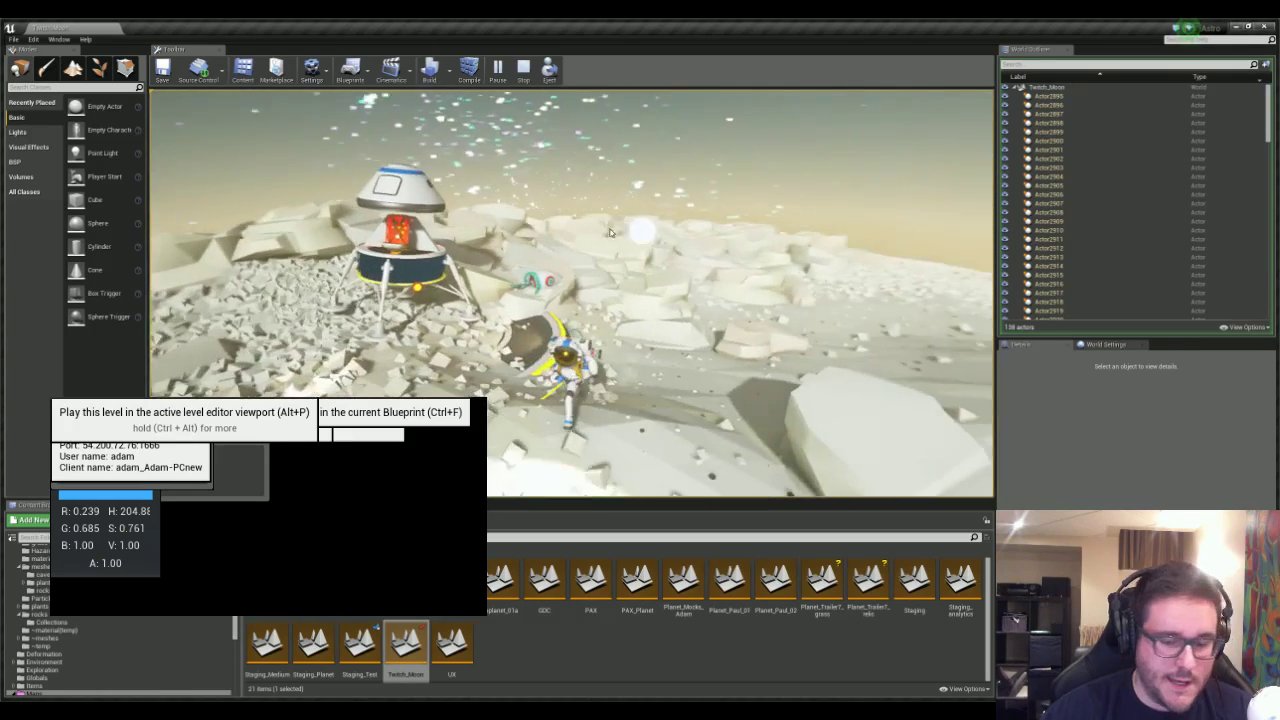
- Spawn several Fuel resources beside the astronaut through the in-game debug options and walk on across the rocky ground
key(grave)
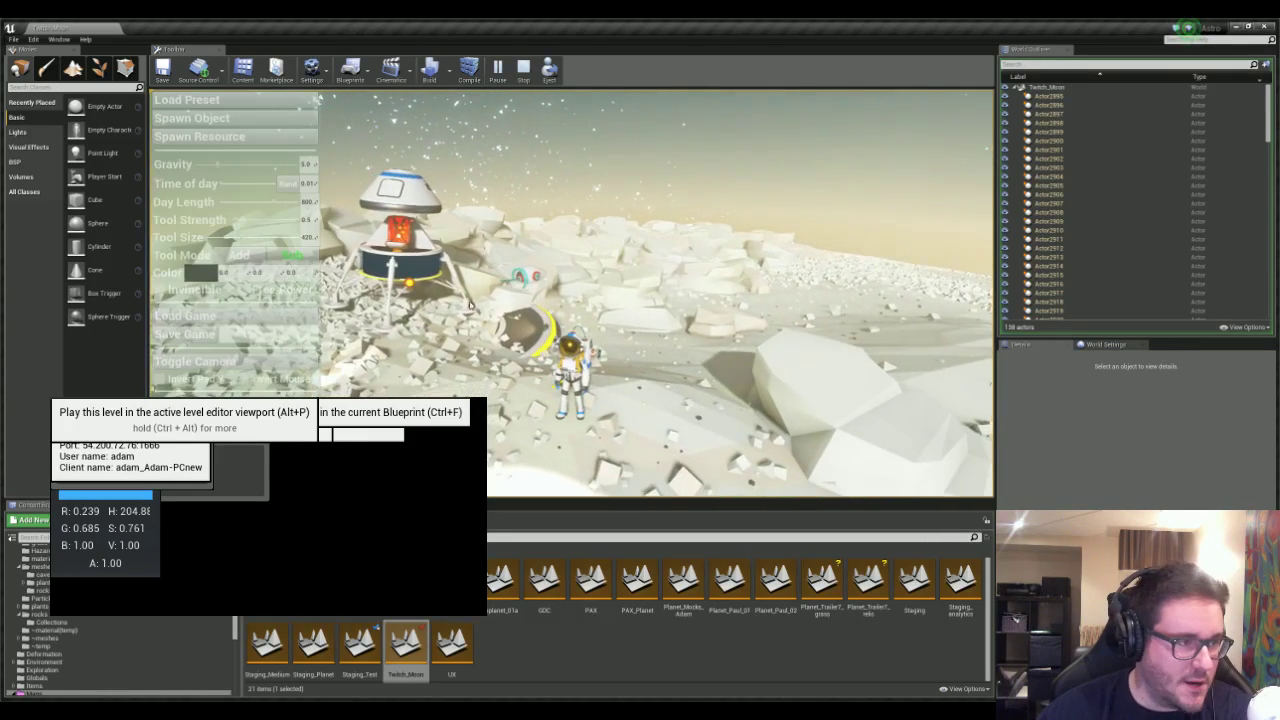
click(216, 135)
key(e)
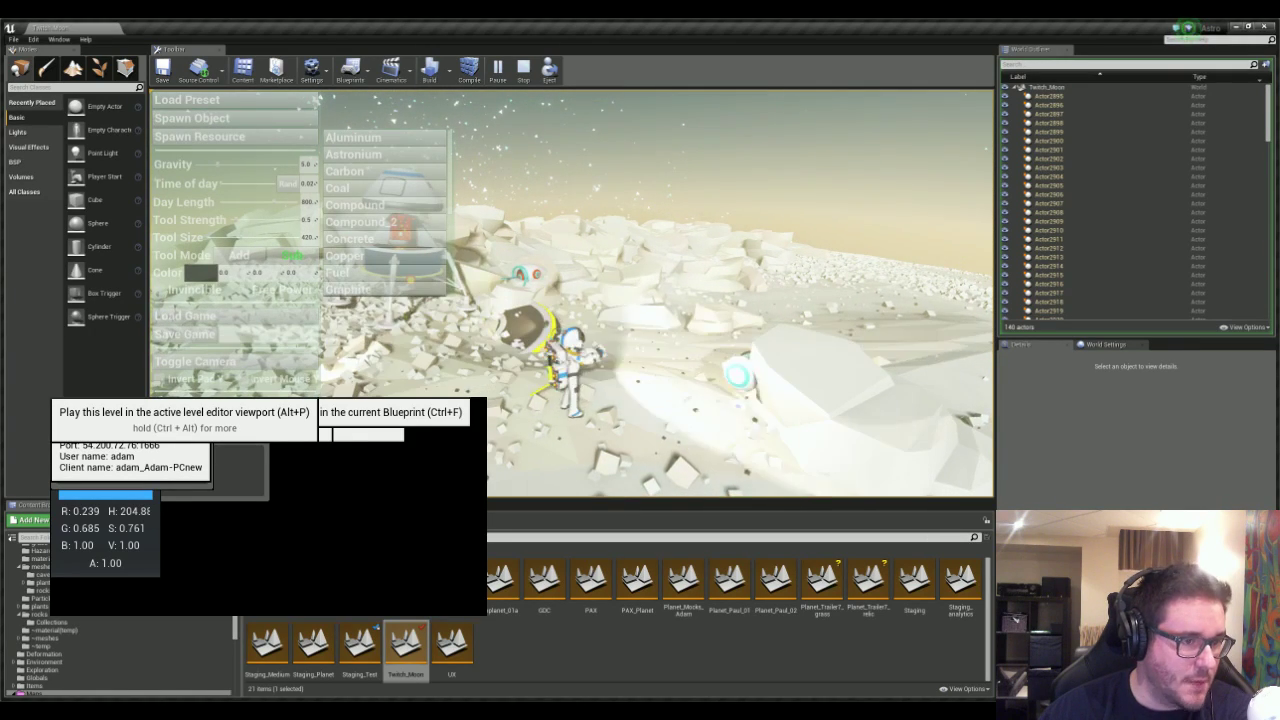
key(e)
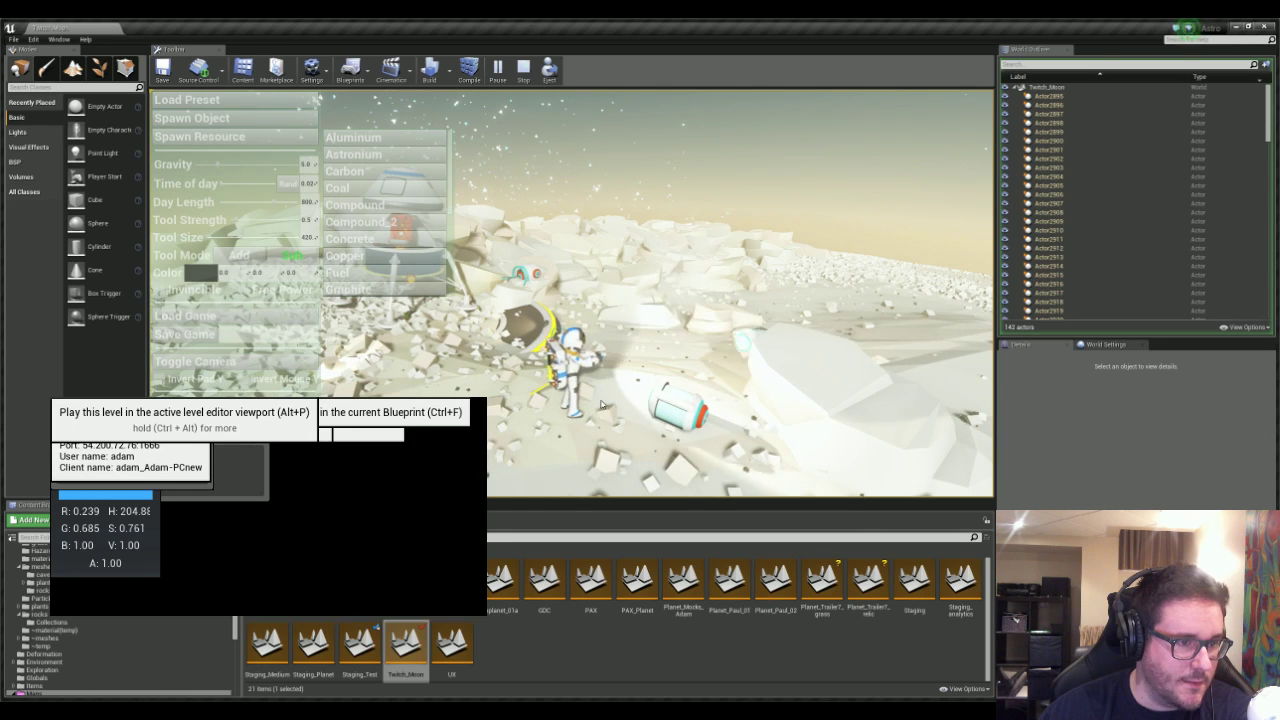
click(365, 270)
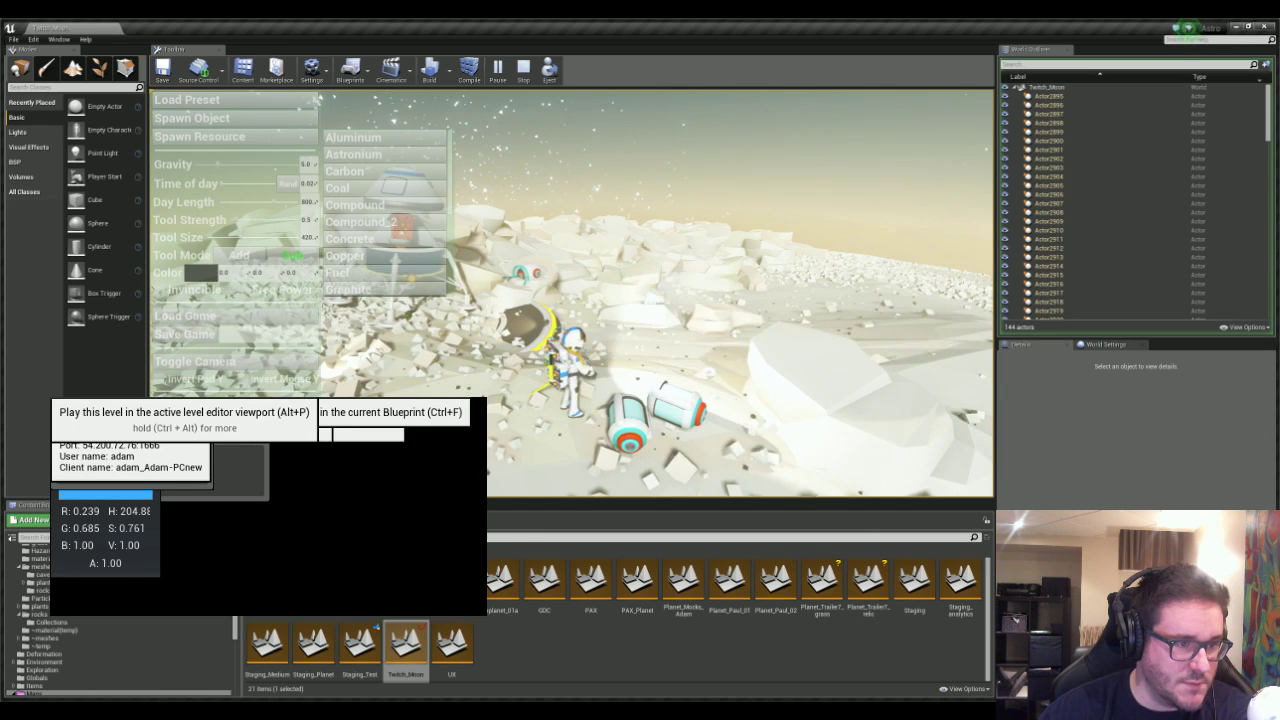
key(grave)
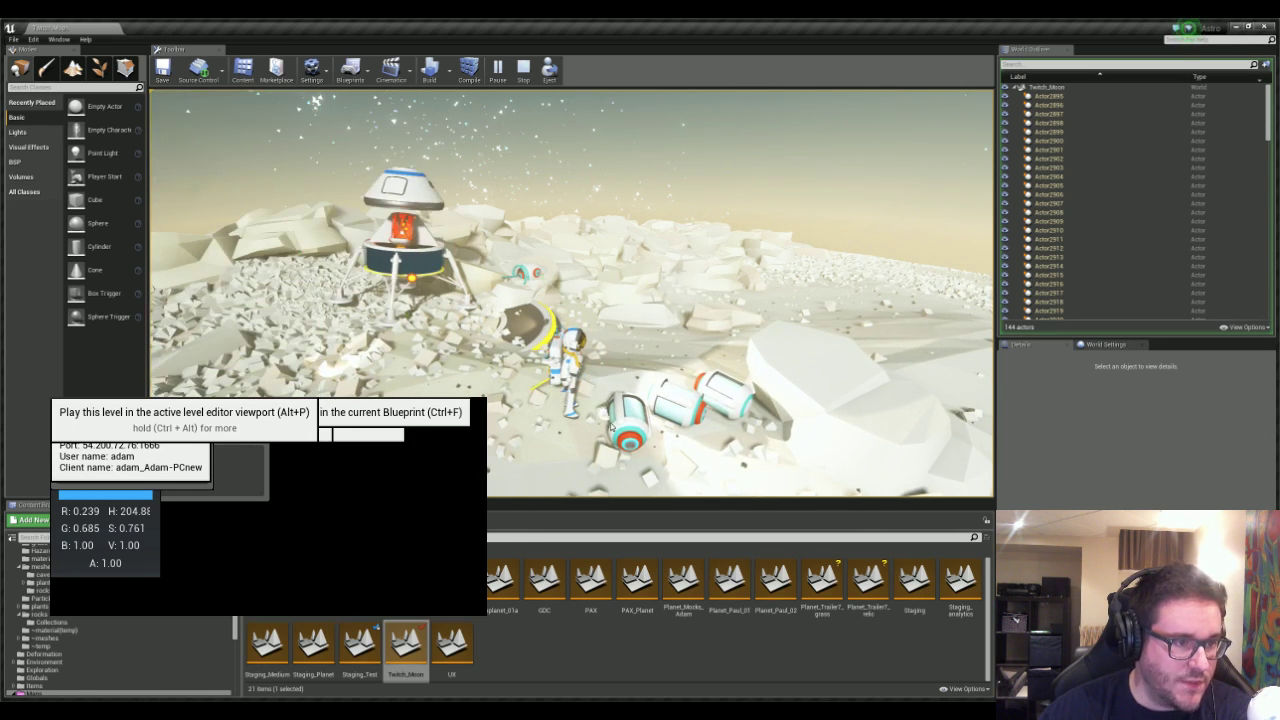
right_drag(616, 313, 560, 342)
key(w)
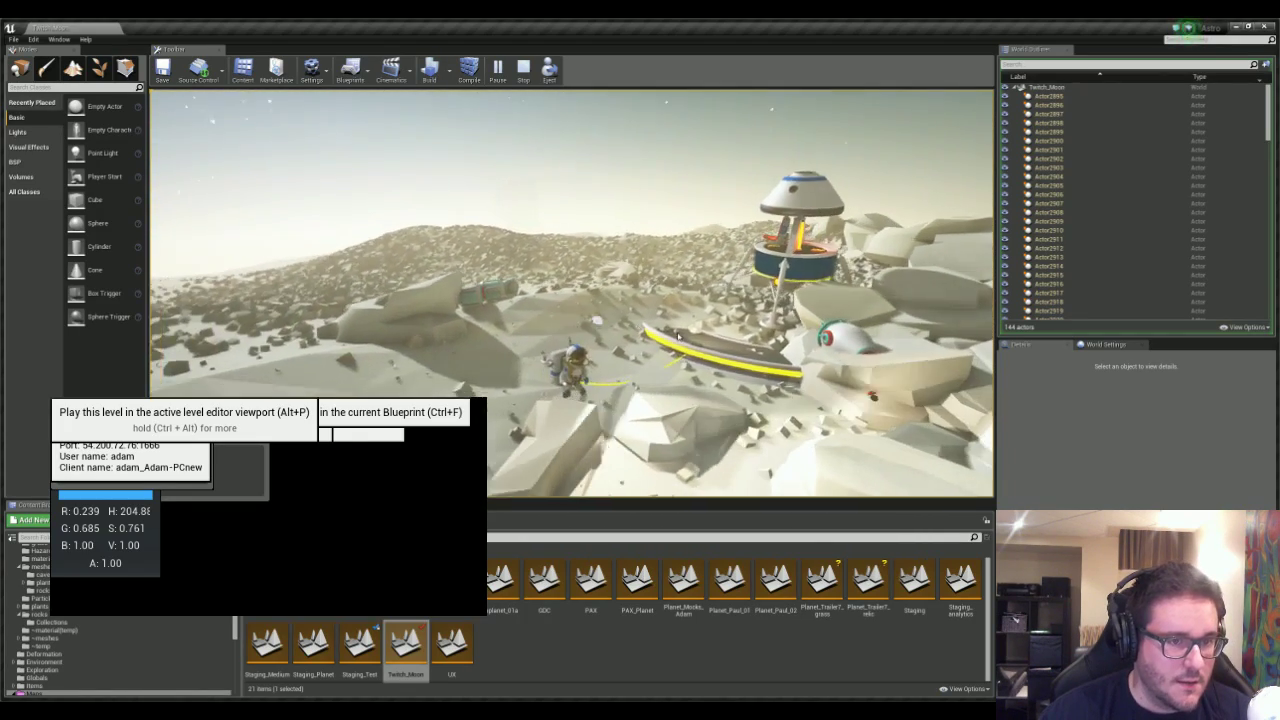
- Board the shuttle and fly it into orbit to view the moon from space, and stop the play session
mouse_move(862, 360)
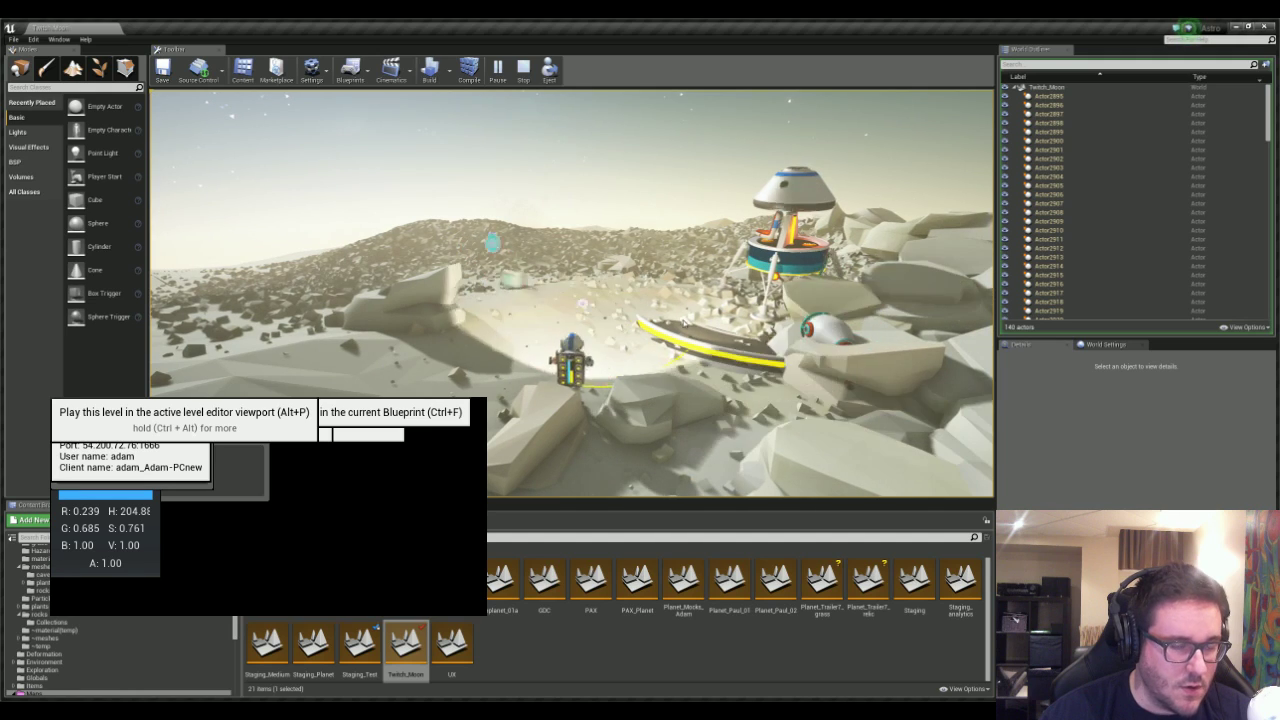
right_drag(571, 266, 660, 205)
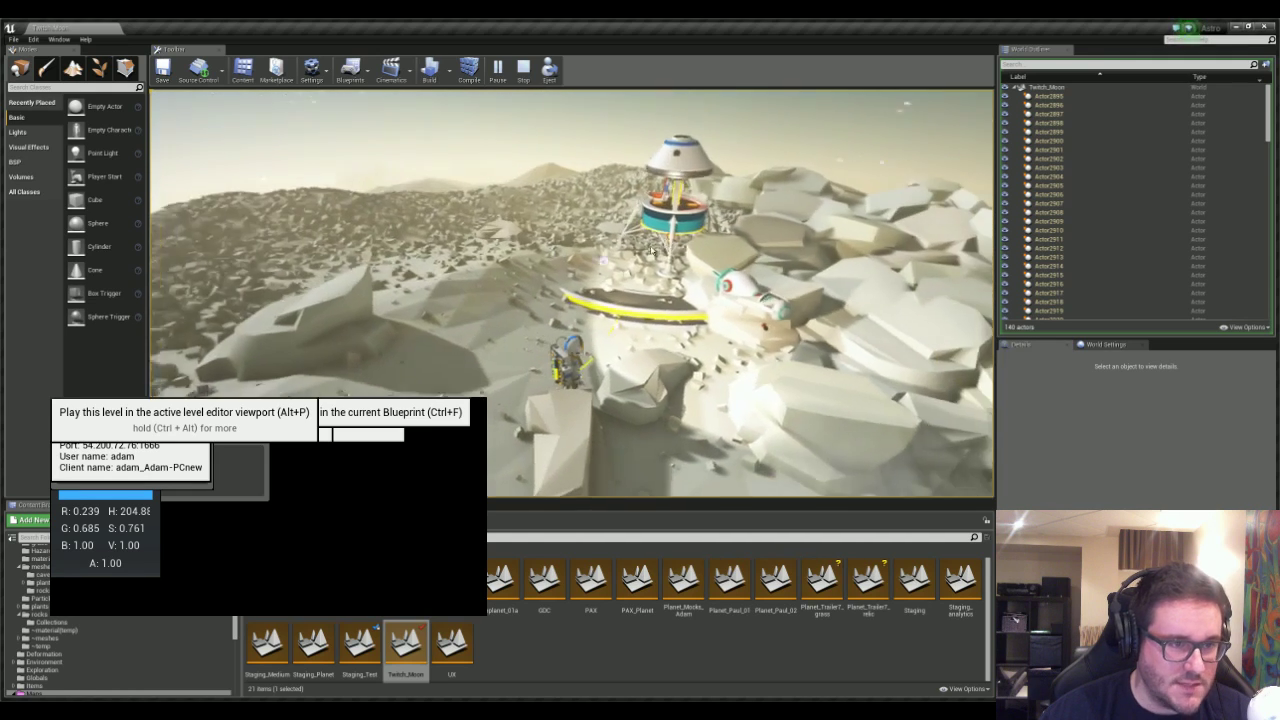
click(660, 214)
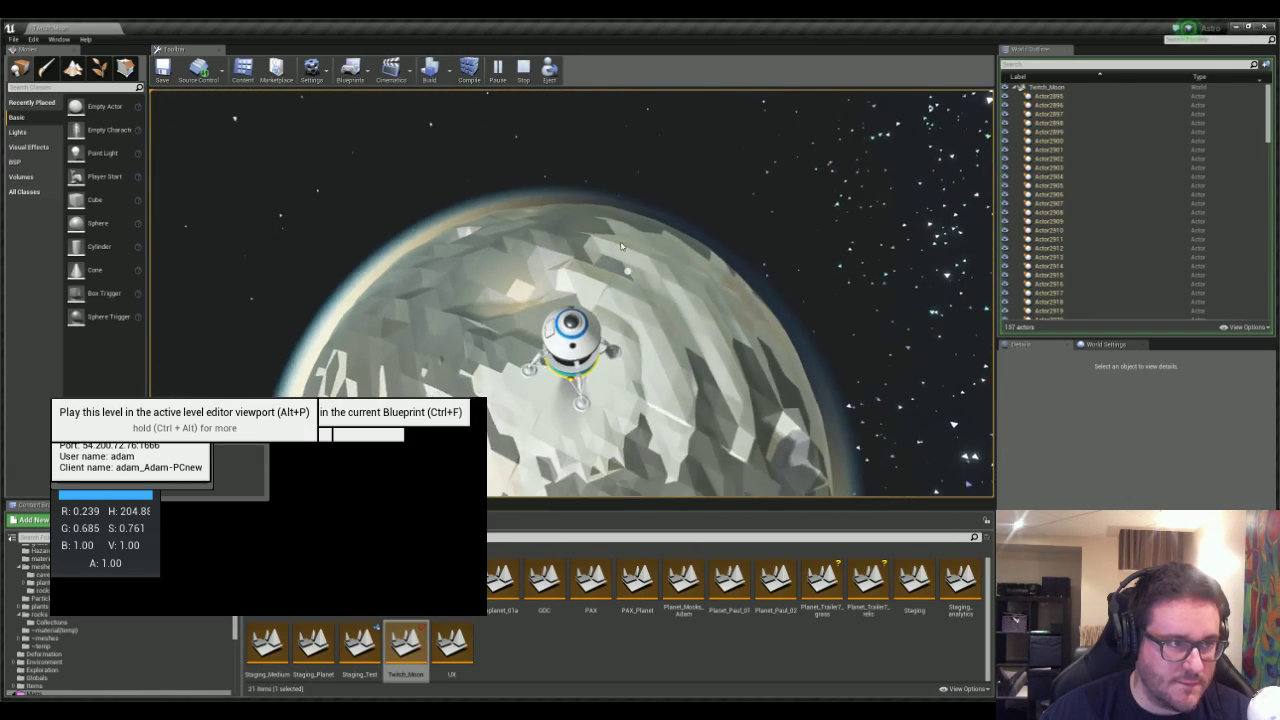
key(Escape)
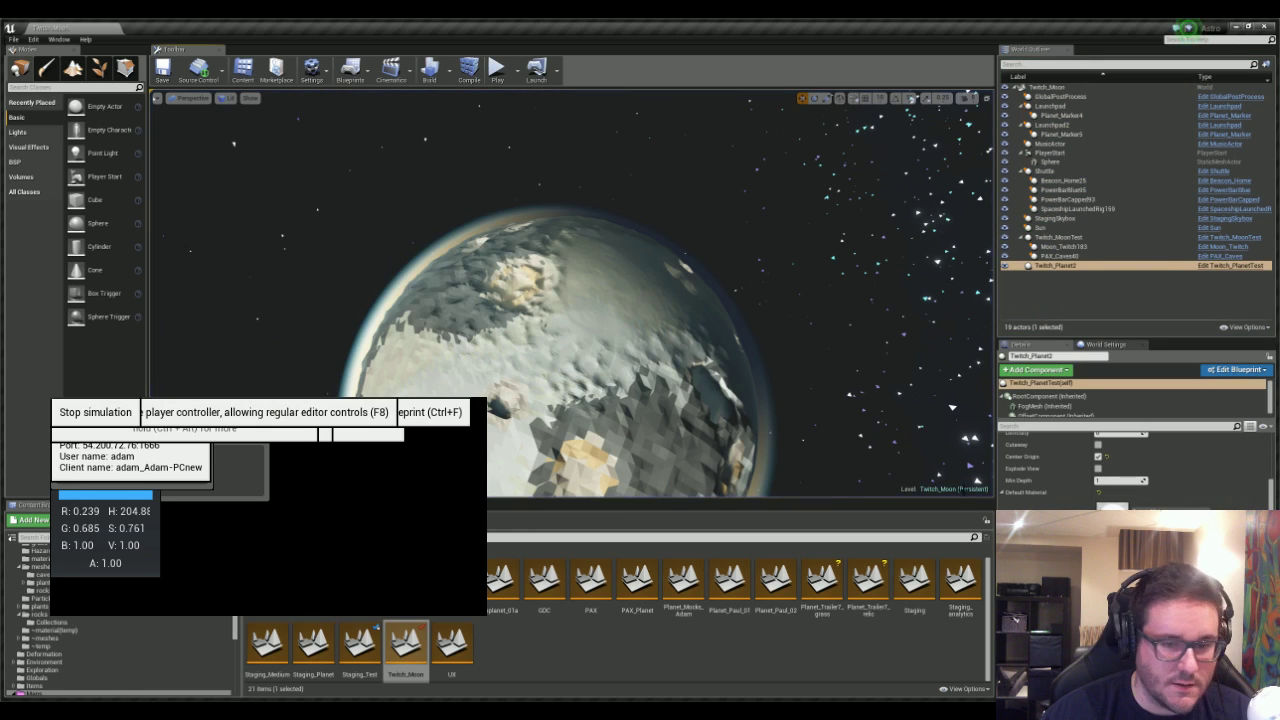
- Compare the Twitch_MoonTest and Twitch_Planet2 surface settings and examine the moon's terrain and fog rim from orbit
scroll(1134, 470, down, 5)
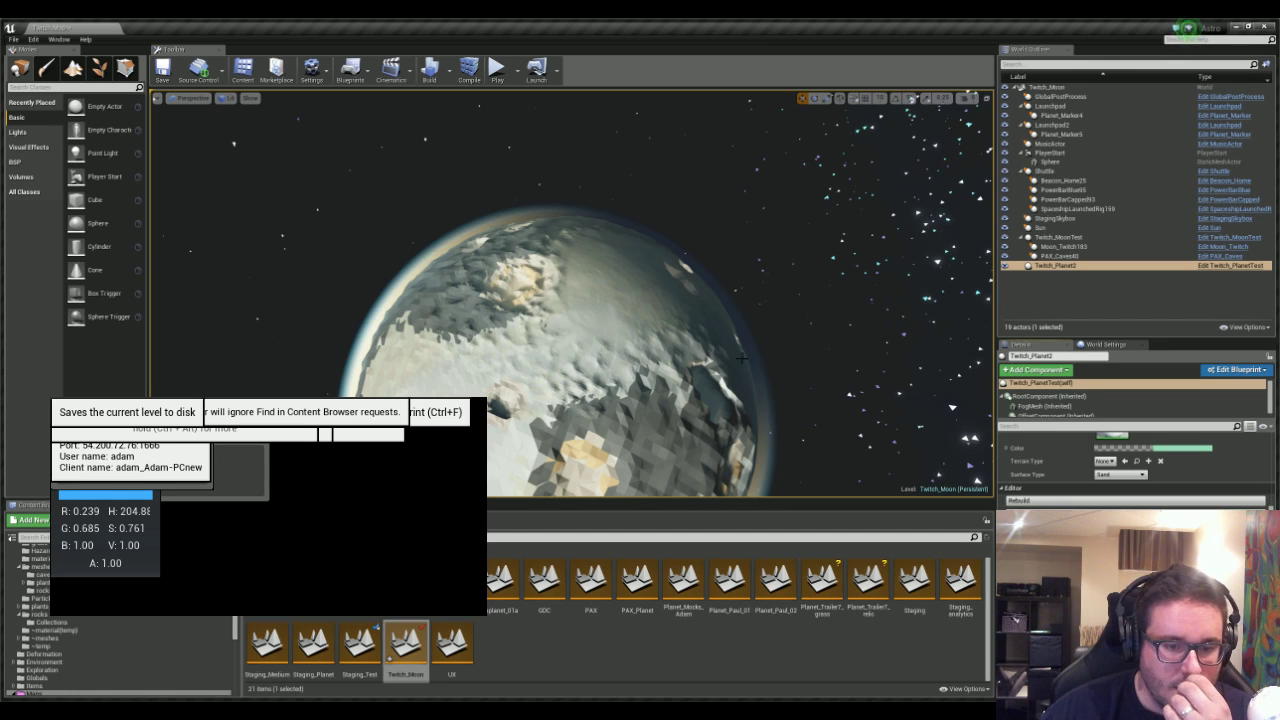
right_drag(957, 457, 908, 457)
key(w)
right_drag(633, 353, 636, 335)
click(1057, 238)
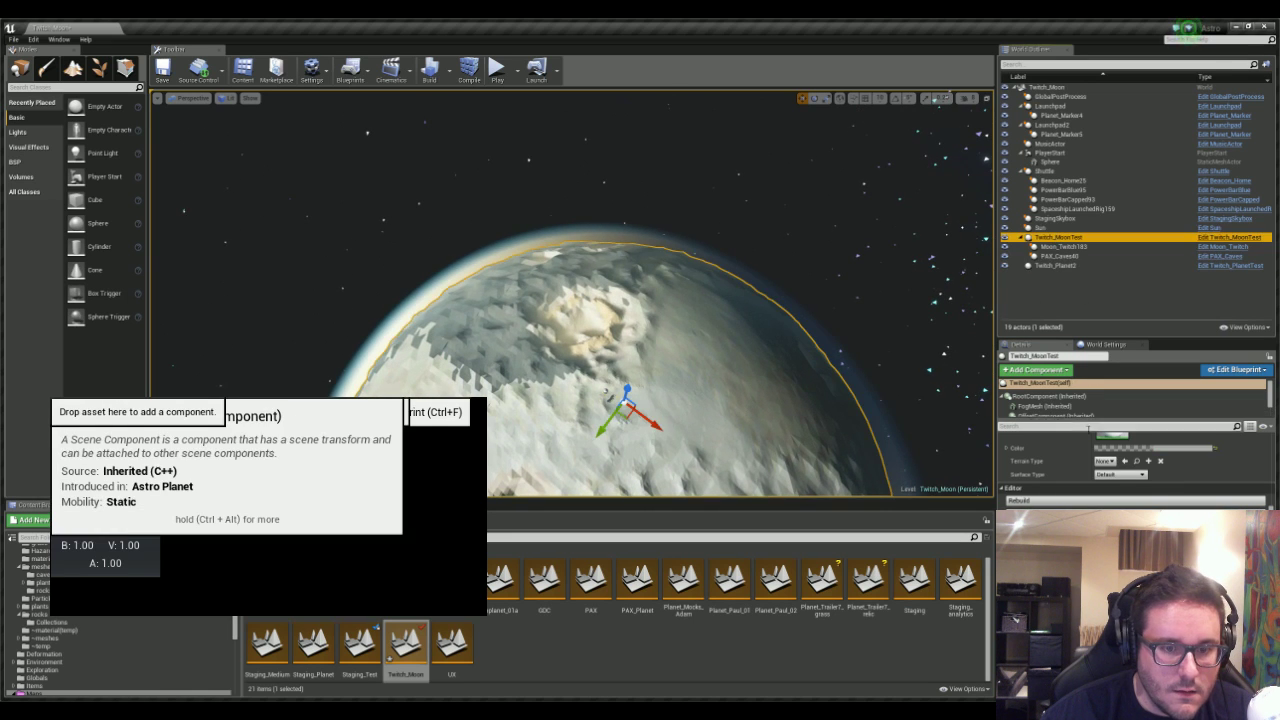
click(1125, 560)
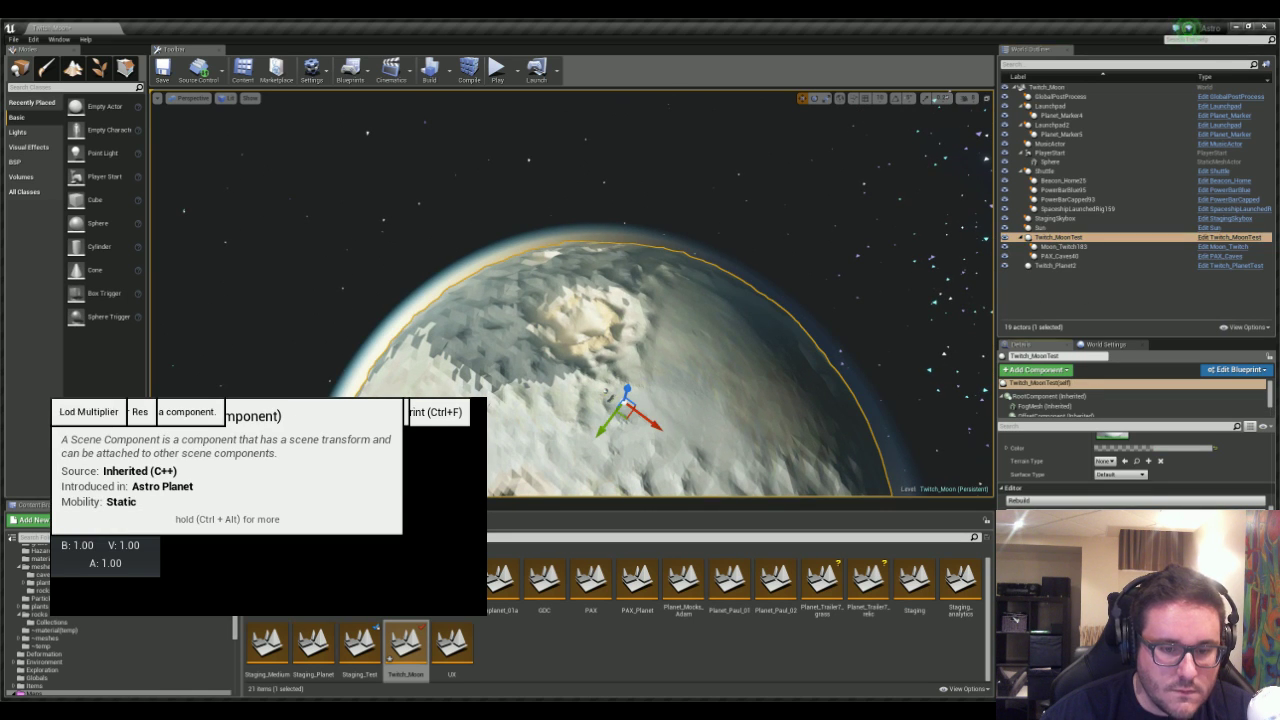
click(1055, 265)
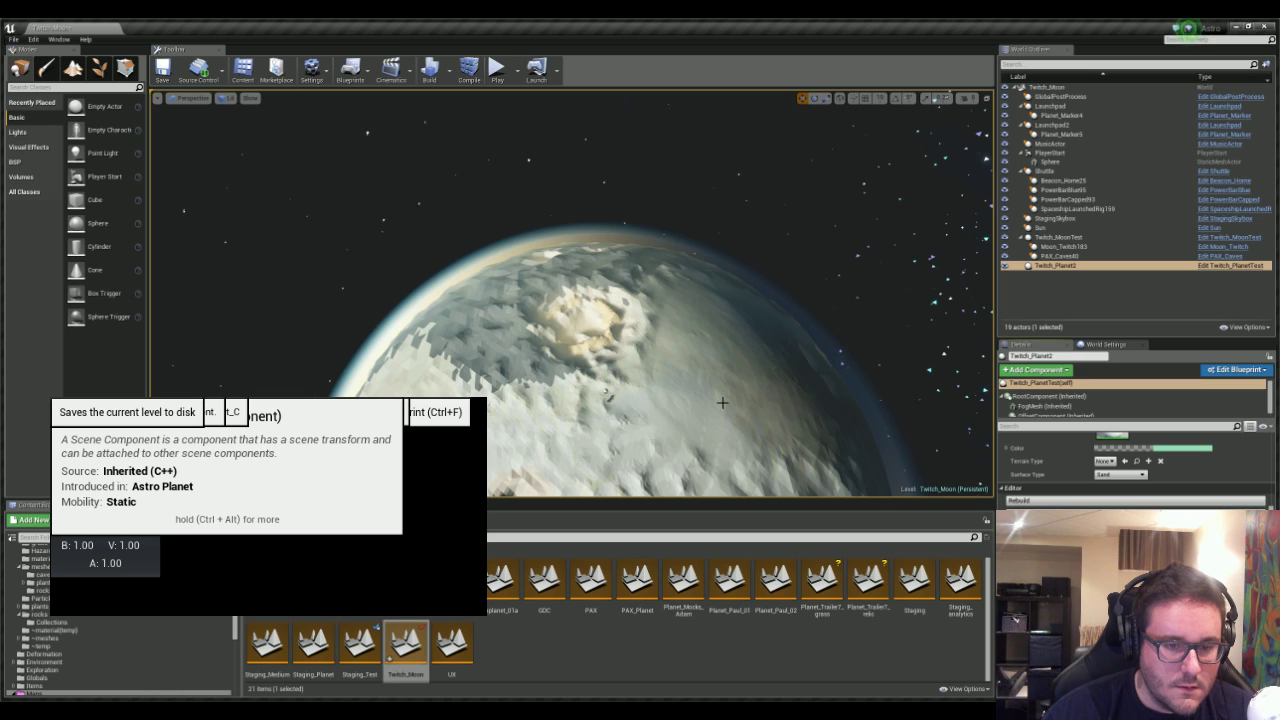
click(1058, 237)
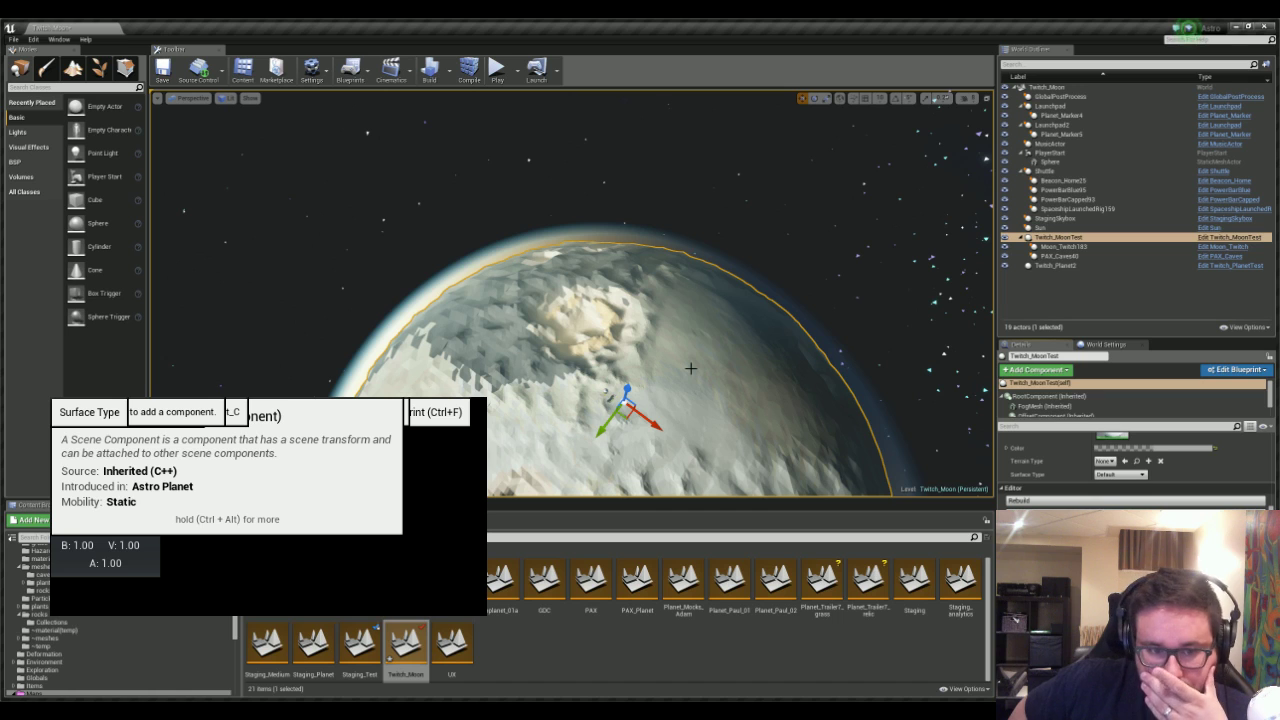
right_drag(440, 220, 415, 210)
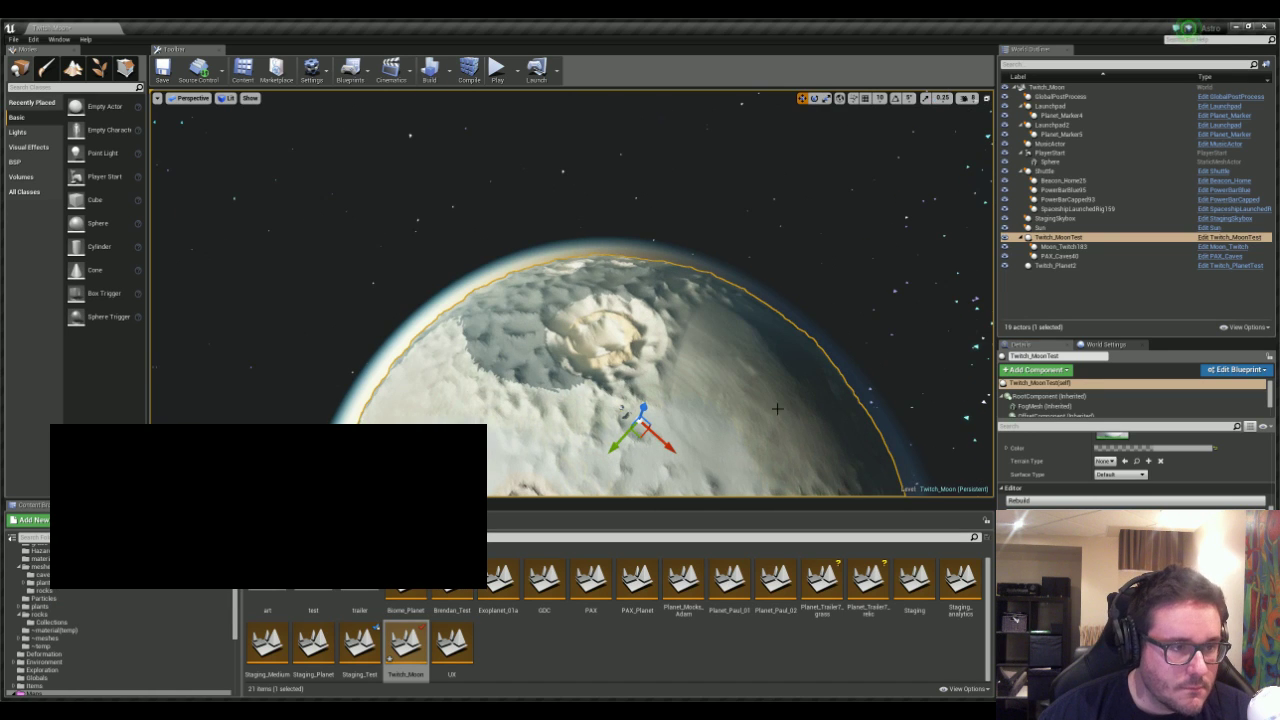
right_drag(658, 280, 650, 304)
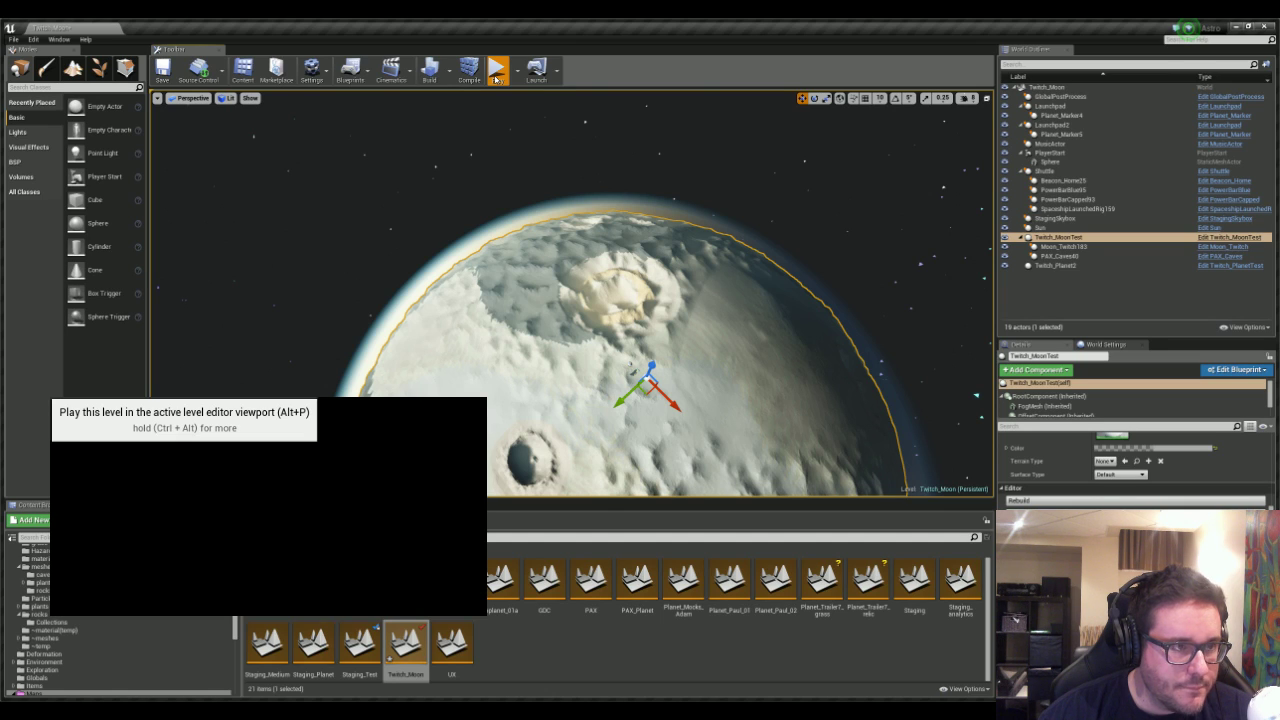
- Play the level and walk the astronaut across the rocks and open ground around the shuttle to check the haze and terrain
click(497, 70)
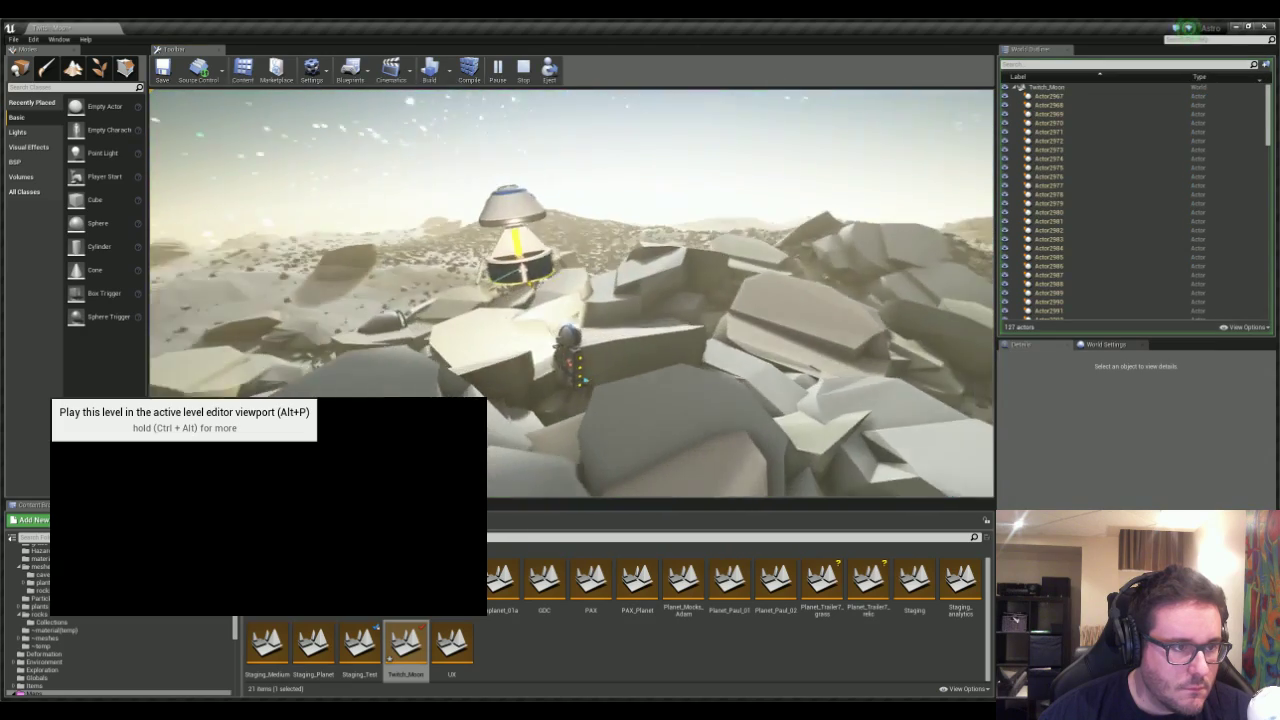
key(w)
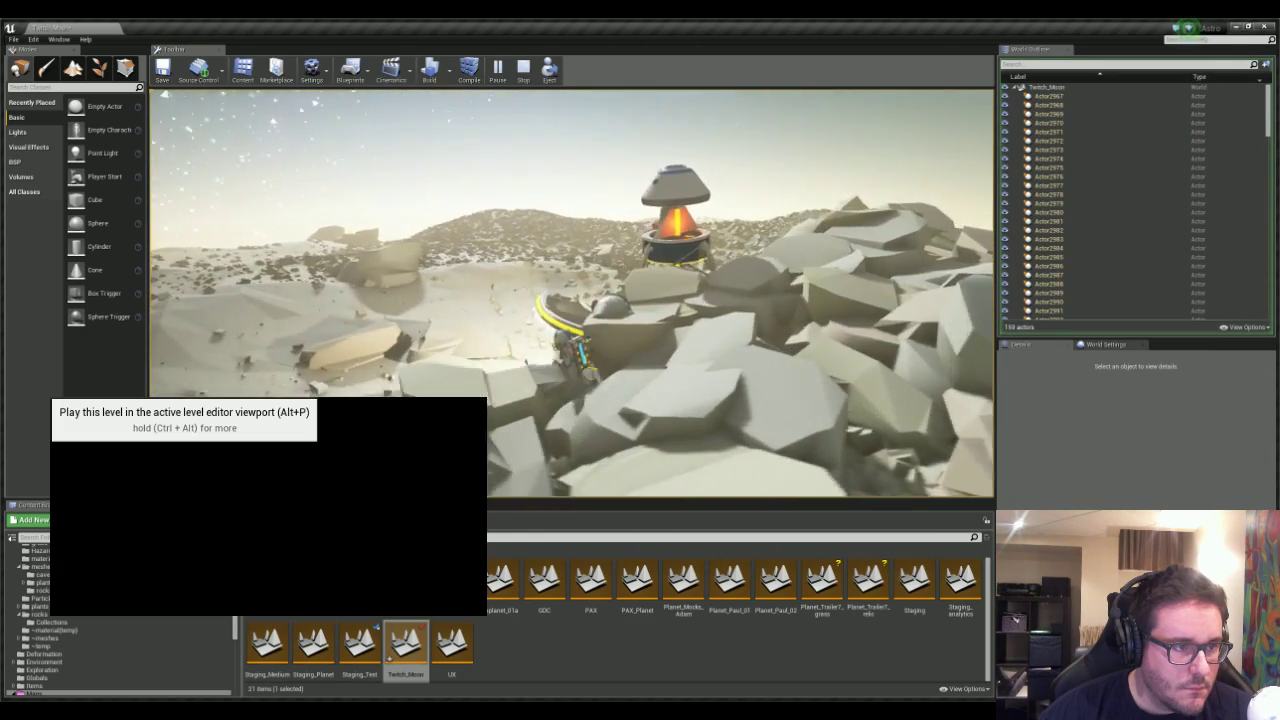
key(w)
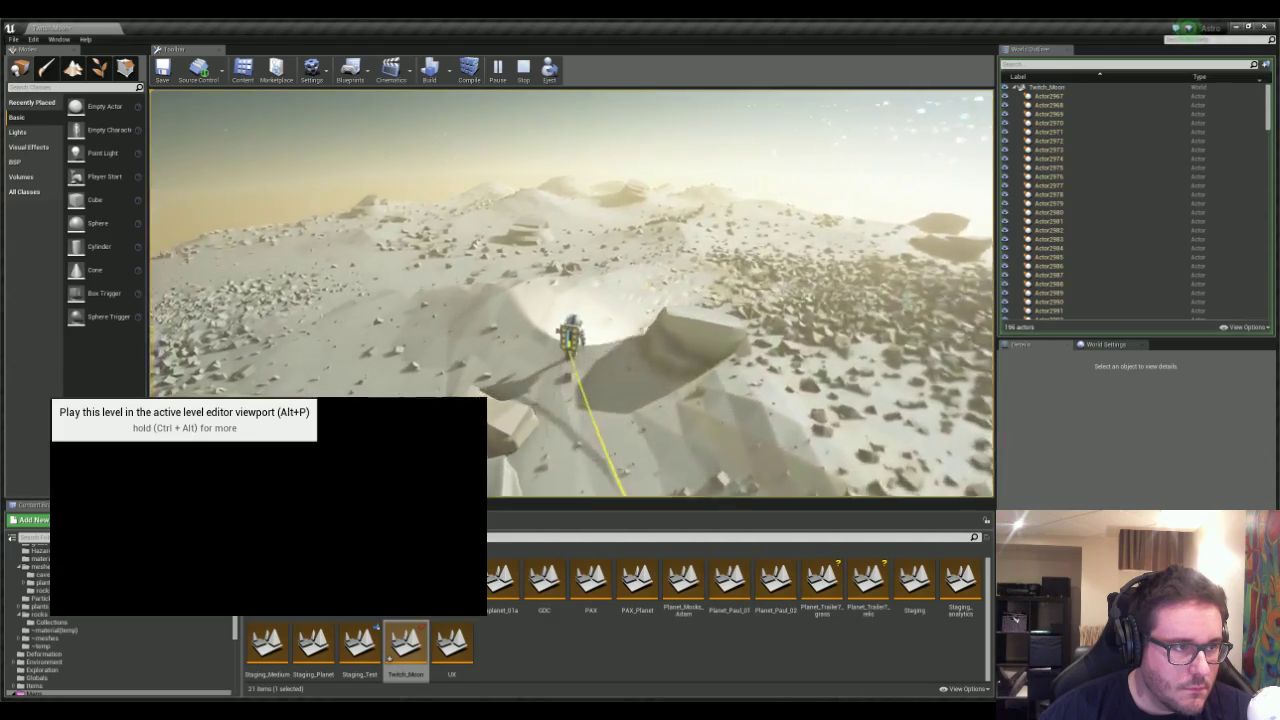
key(w)
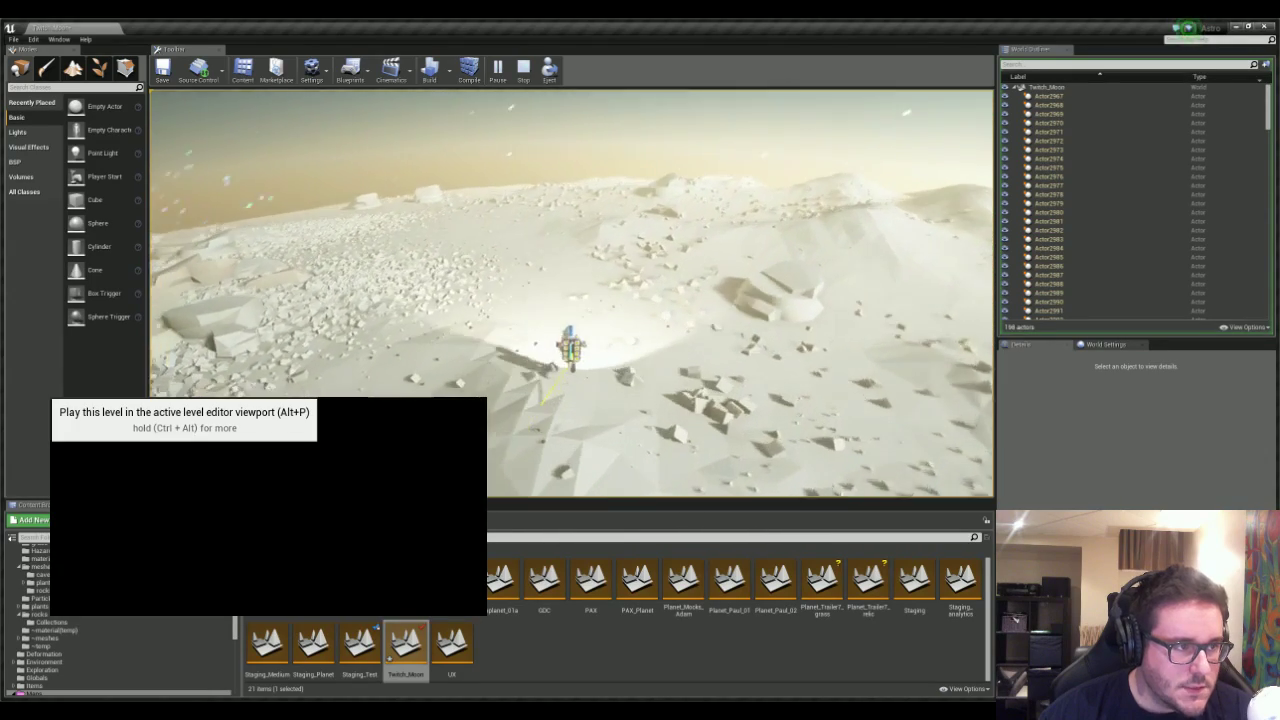
key(w)
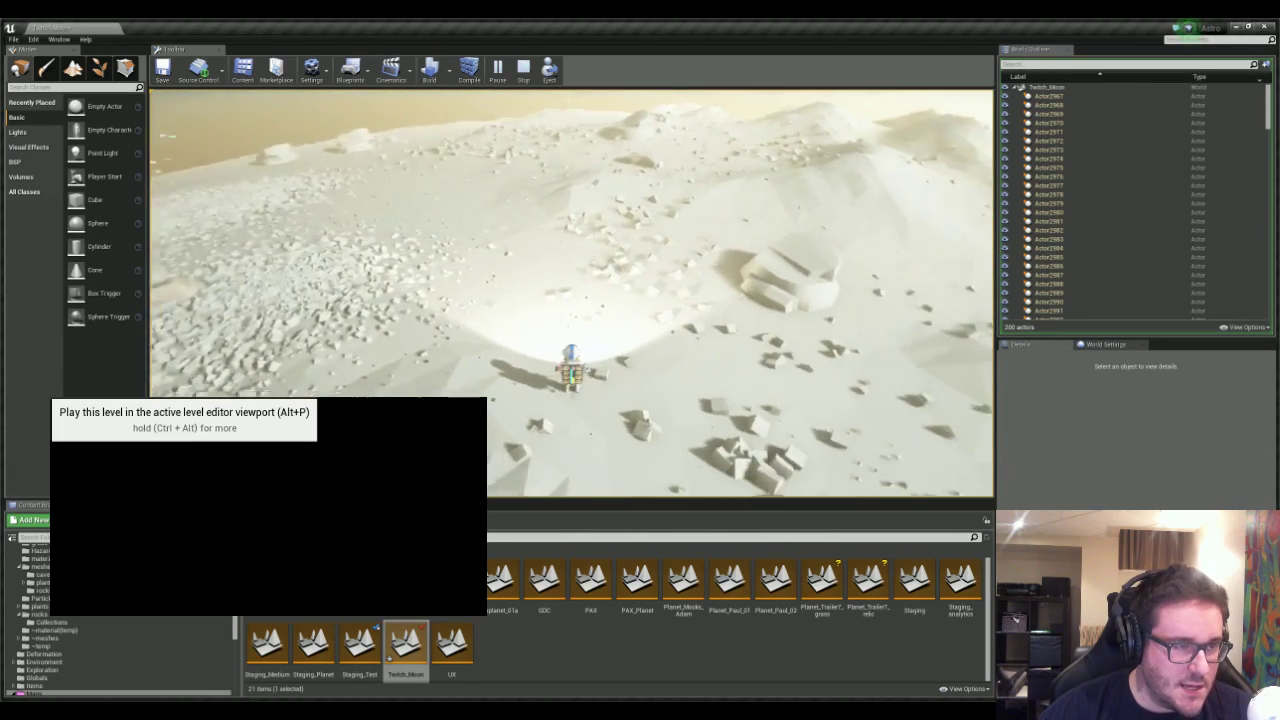
key(w)
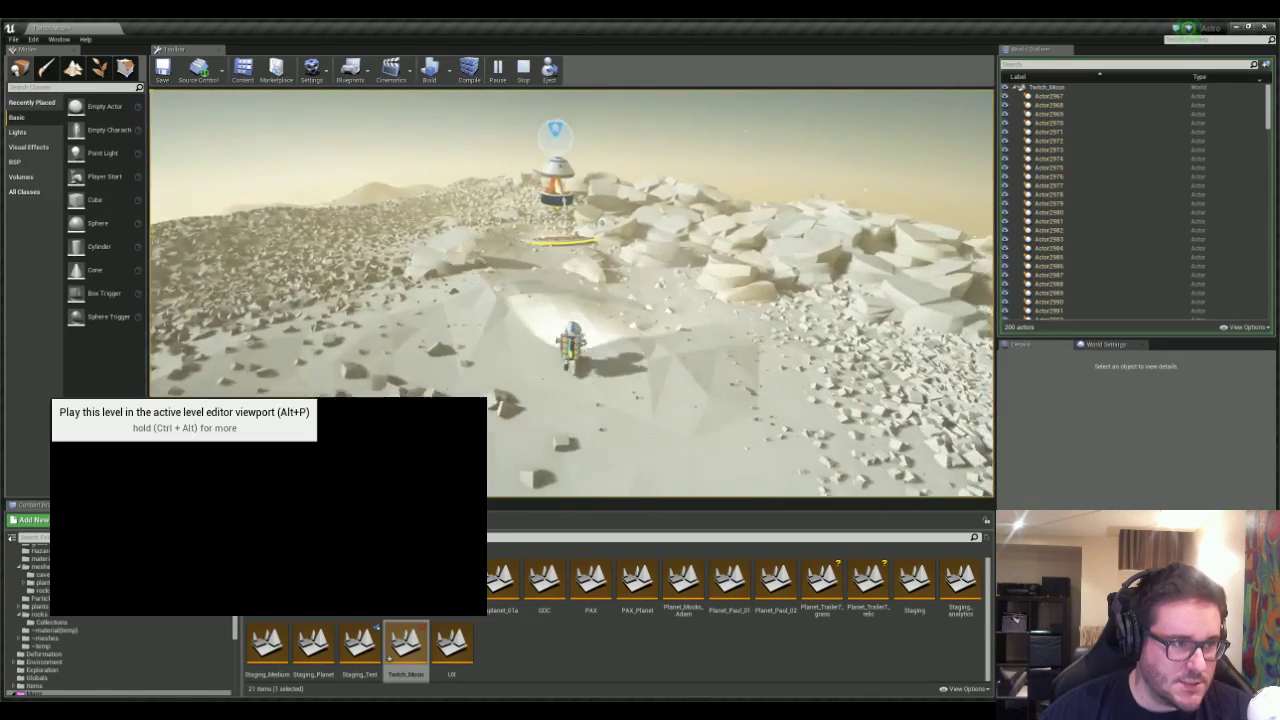
key(w)
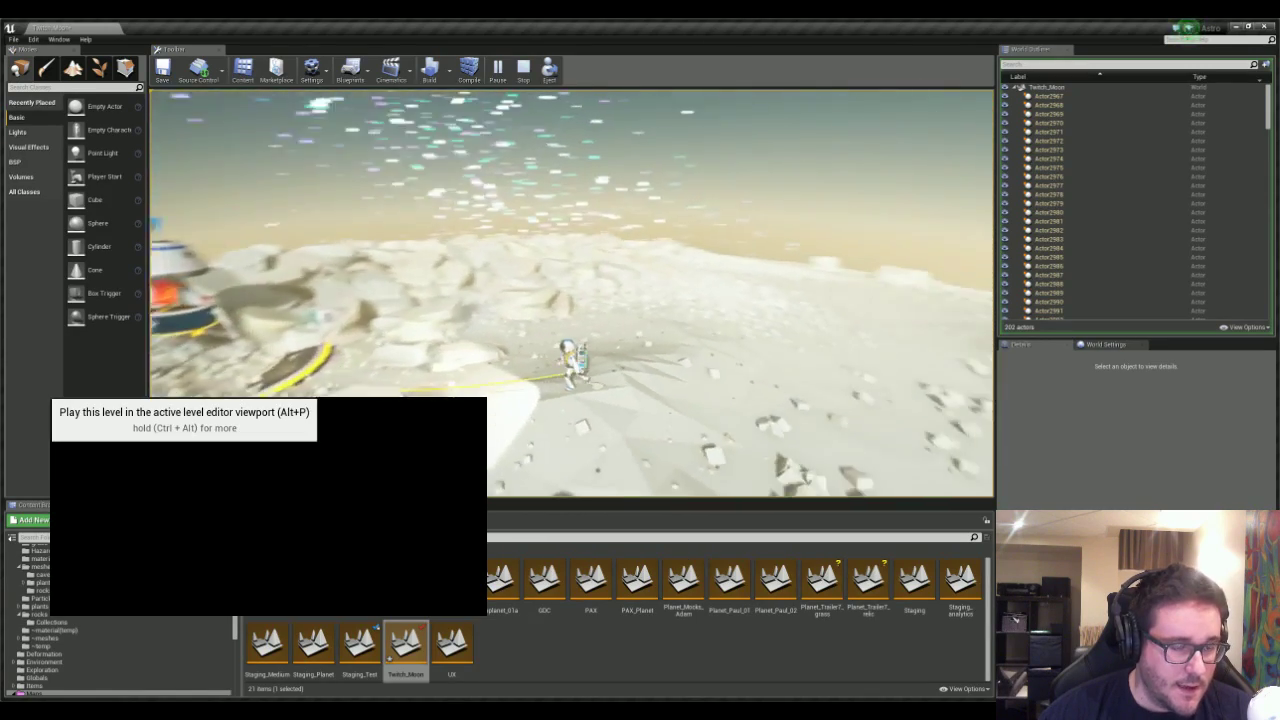
key(w)
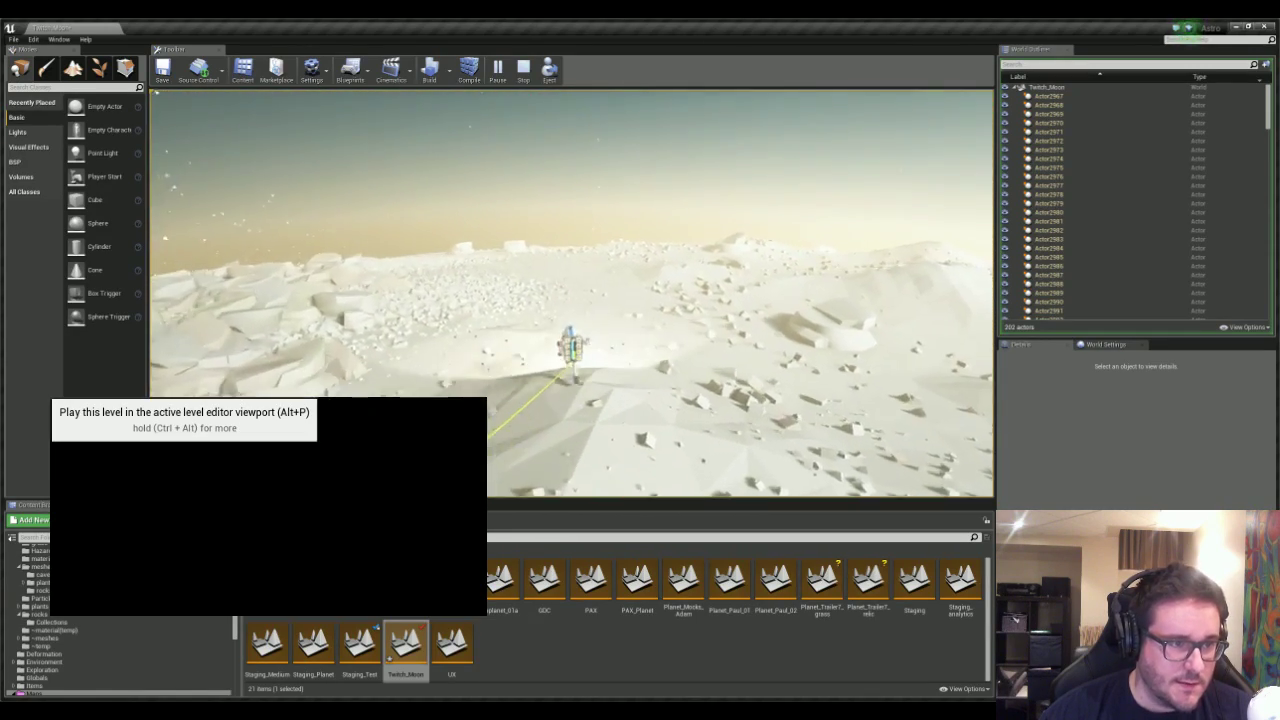
key(w)
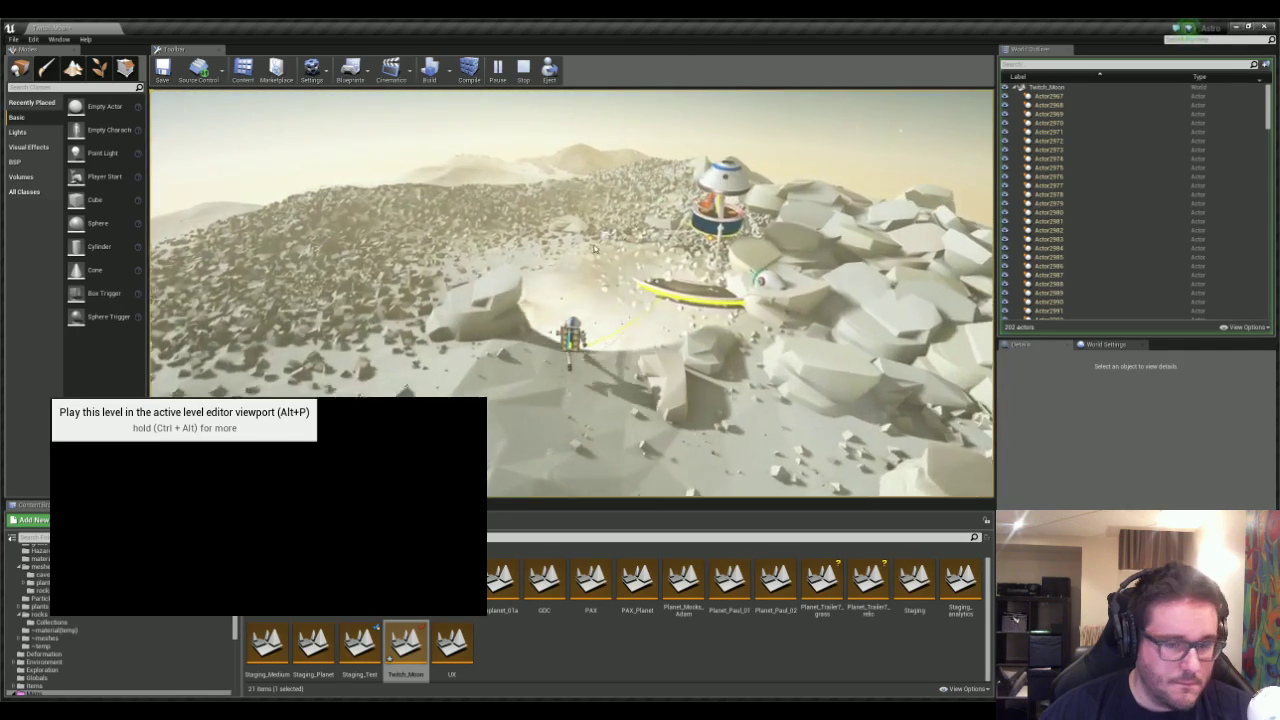
- Spawn a Fuel resource through the in-game debug options and move it to the white capsule beside the launchpad
key(grave)
click(284, 134)
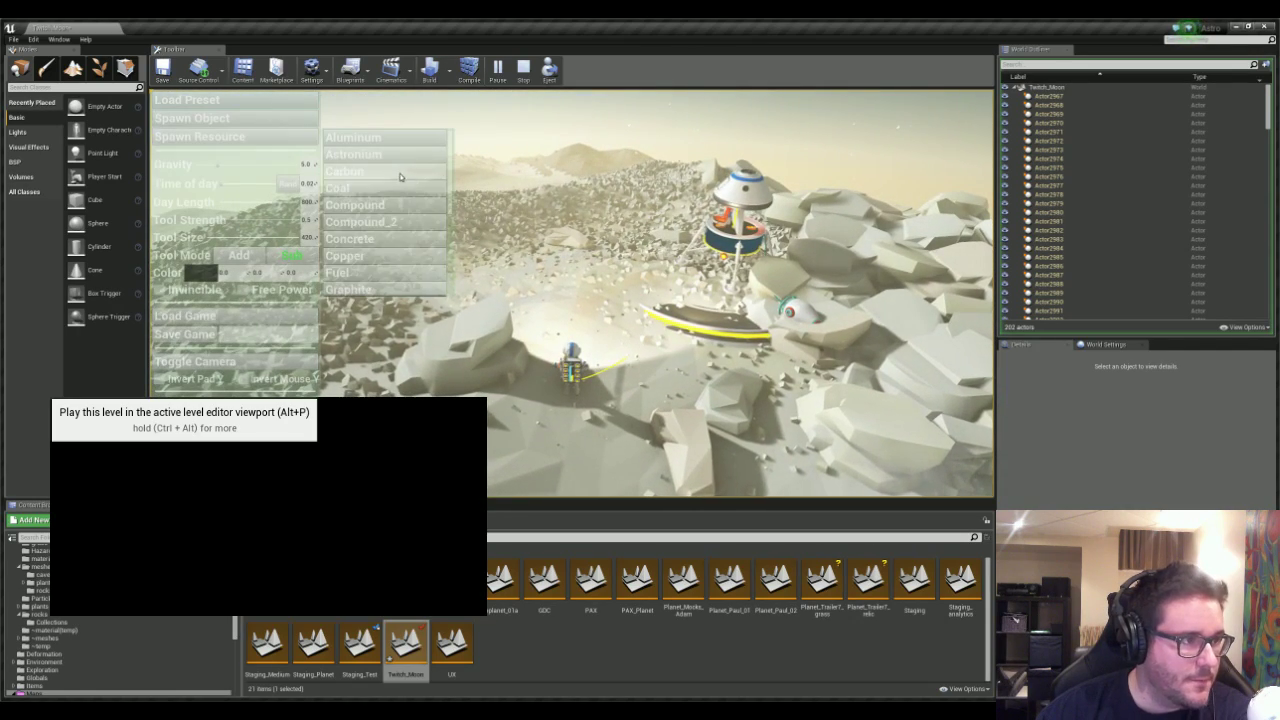
click(354, 271)
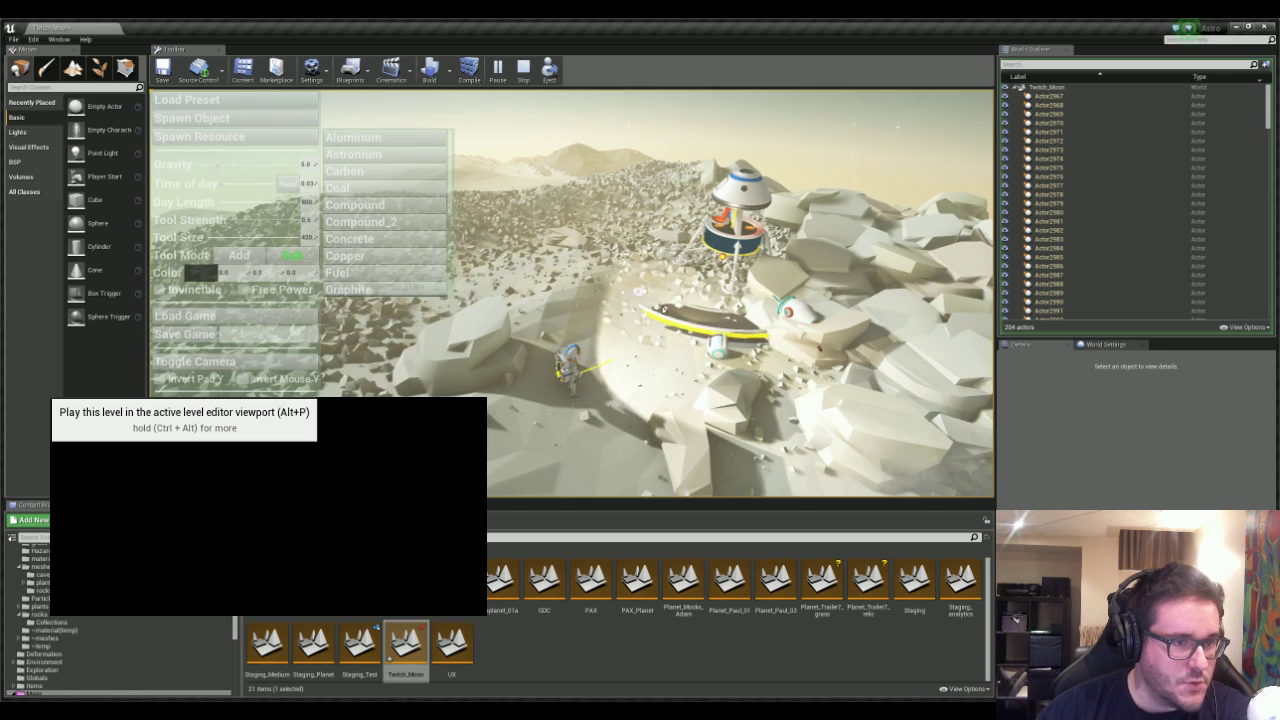
drag(719, 353, 725, 230)
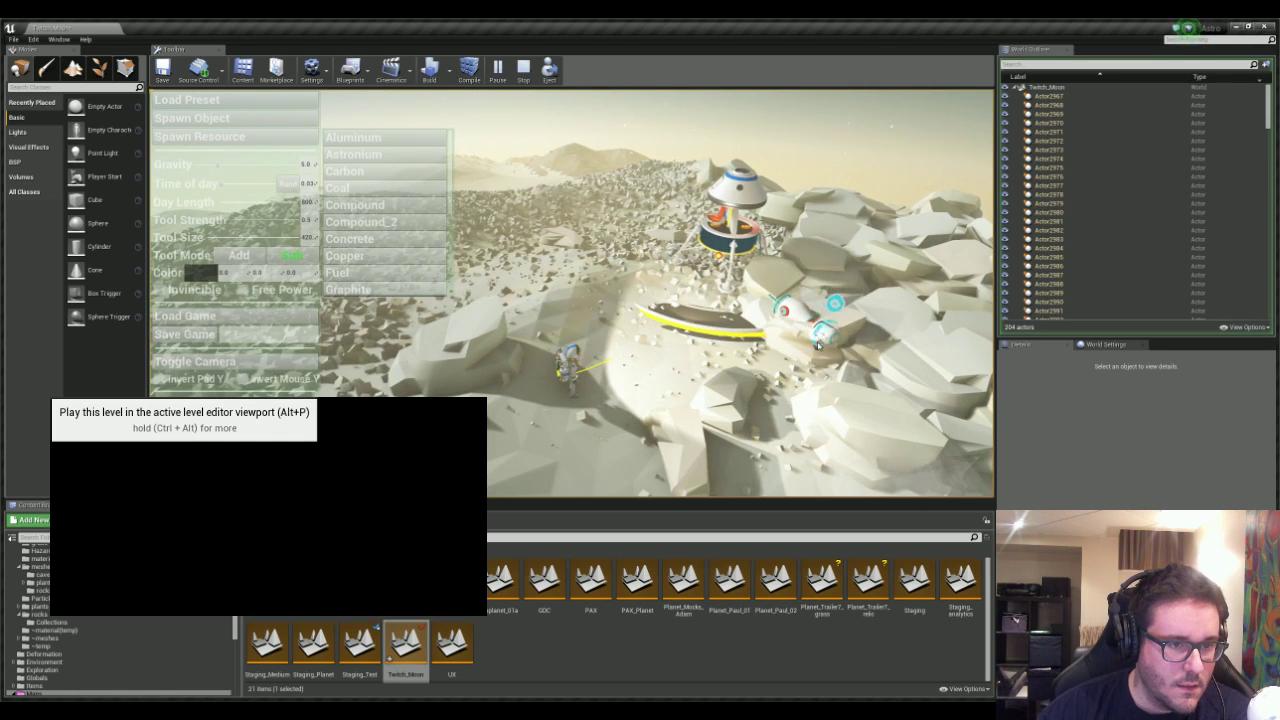
key(grave)
- Browse the spawnable objects, spawn another resource canister and place it against the white capsule beside the launchpad
key(grave)
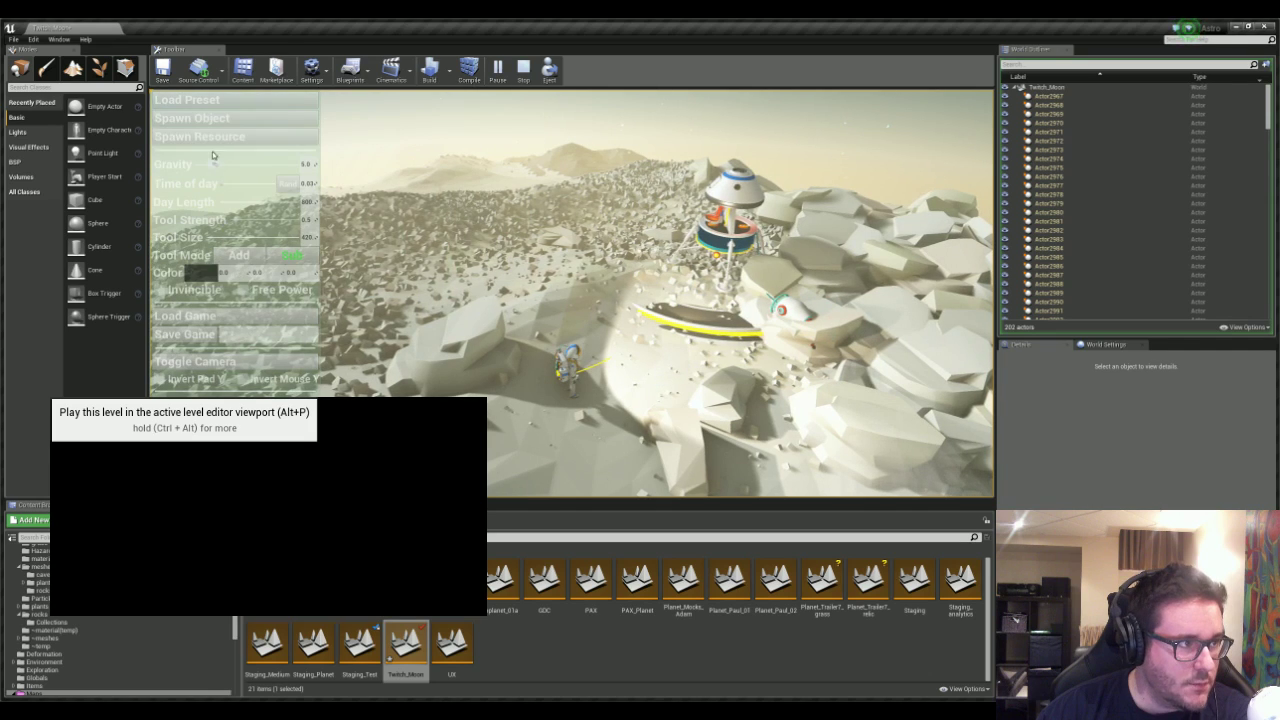
click(234, 122)
scroll(377, 242, down, 5)
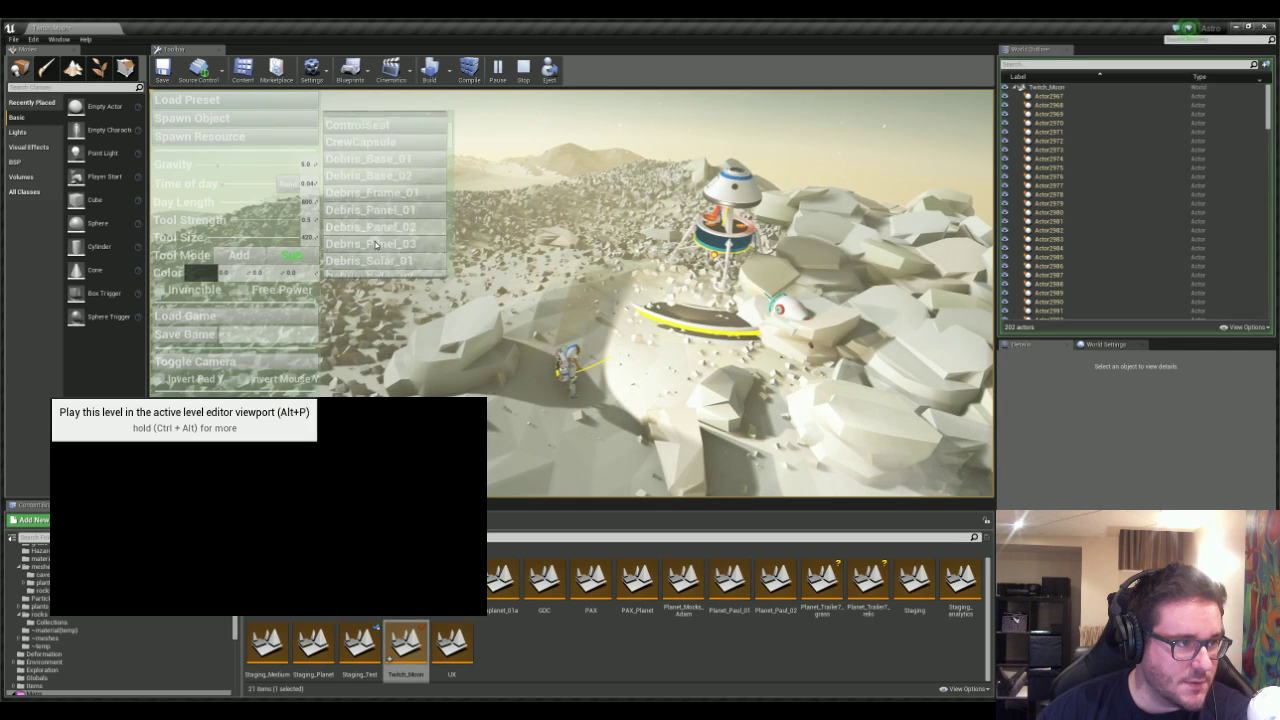
click(200, 136)
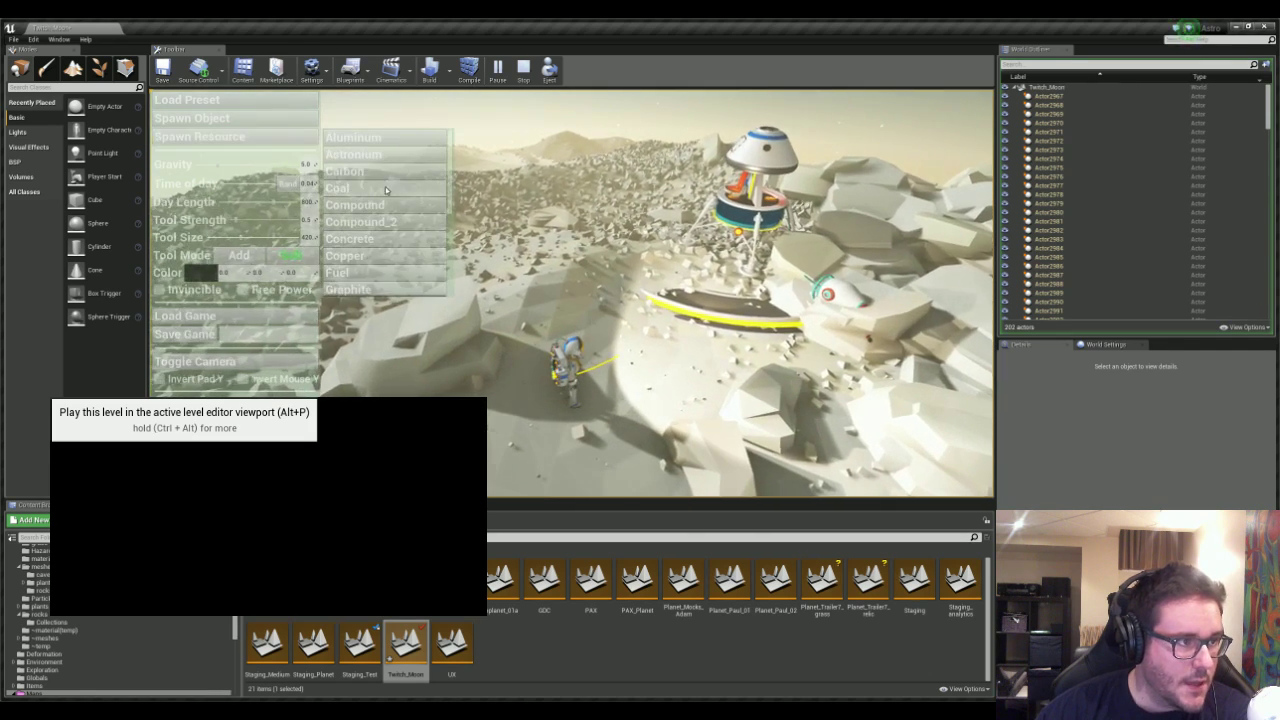
click(386, 190)
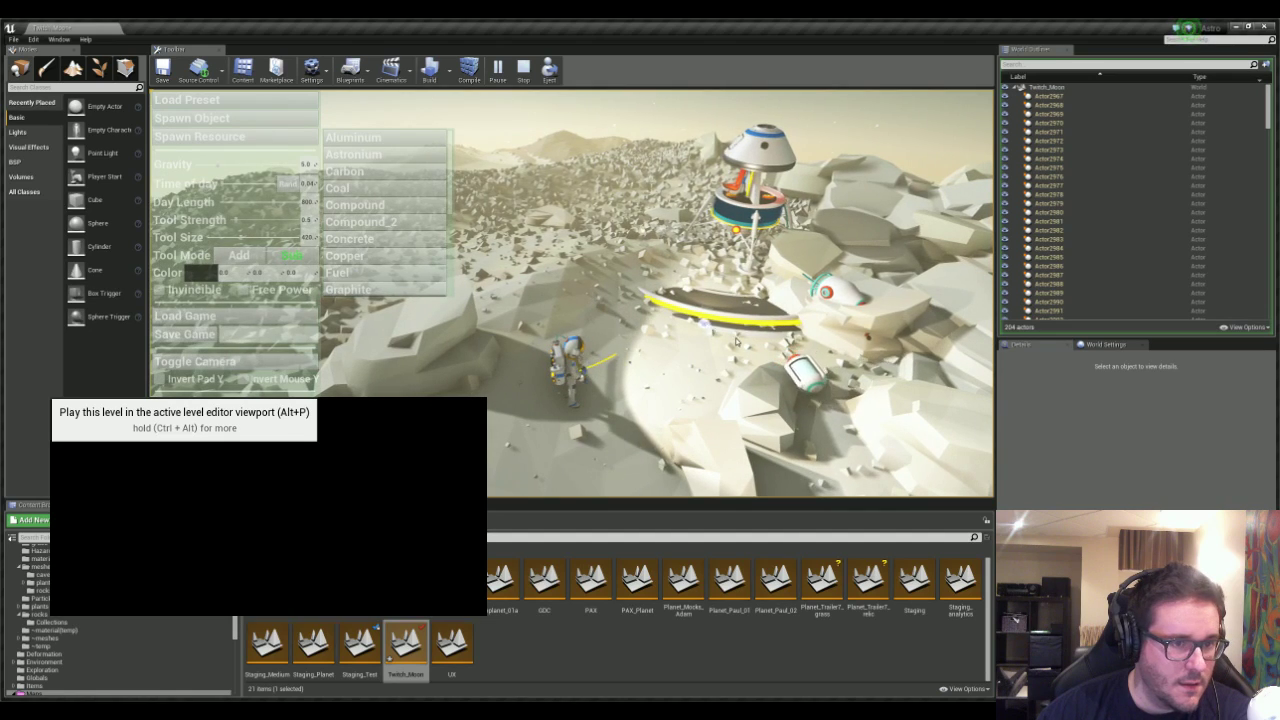
drag(803, 385, 876, 315)
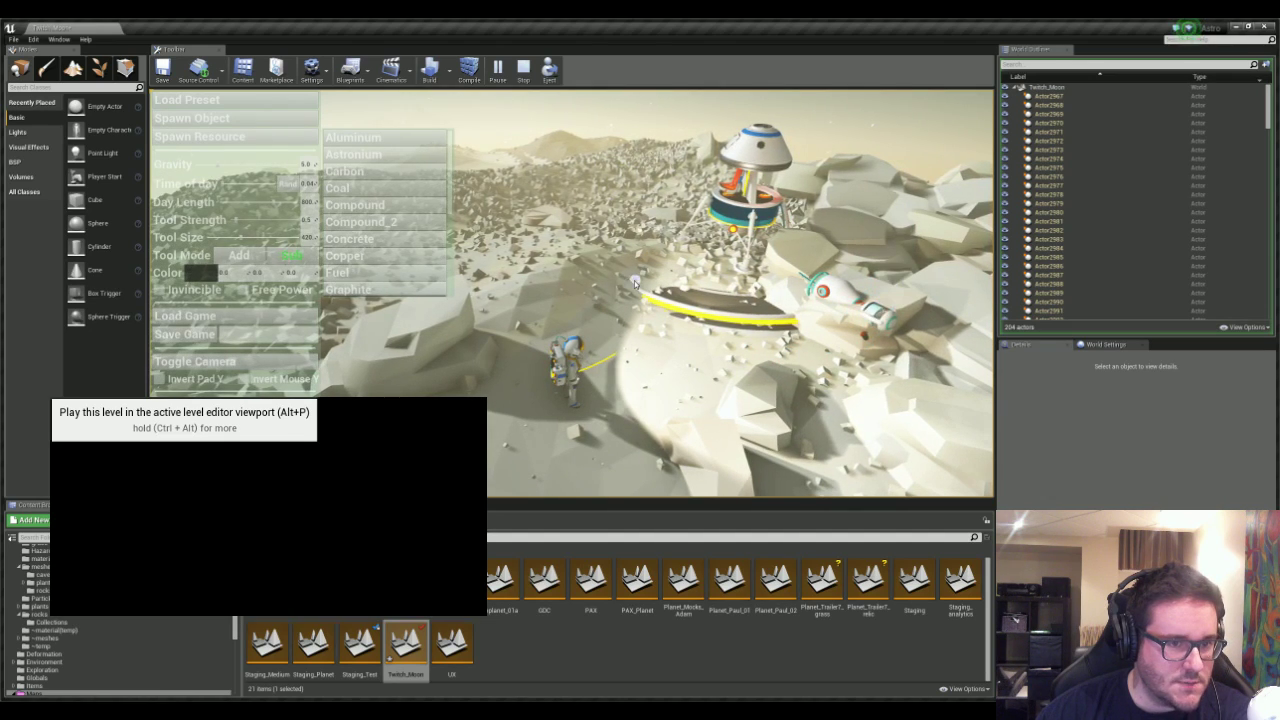
key(e)
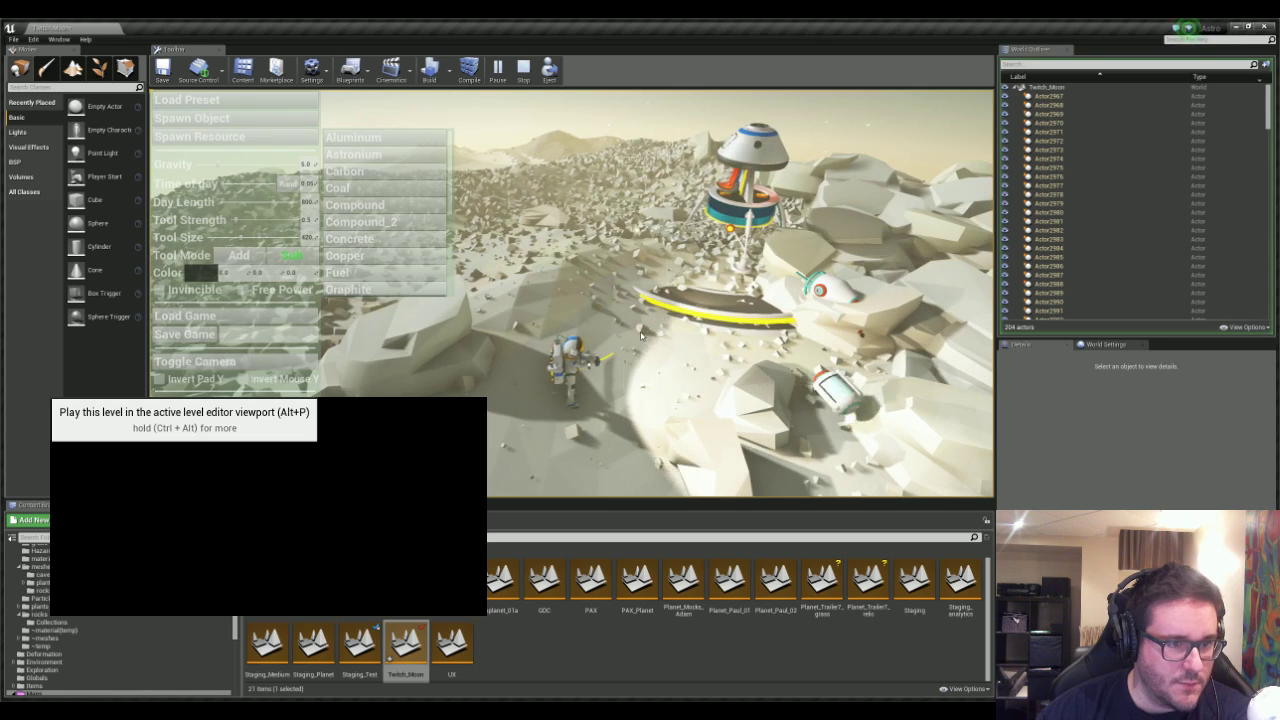
drag(855, 400, 862, 312)
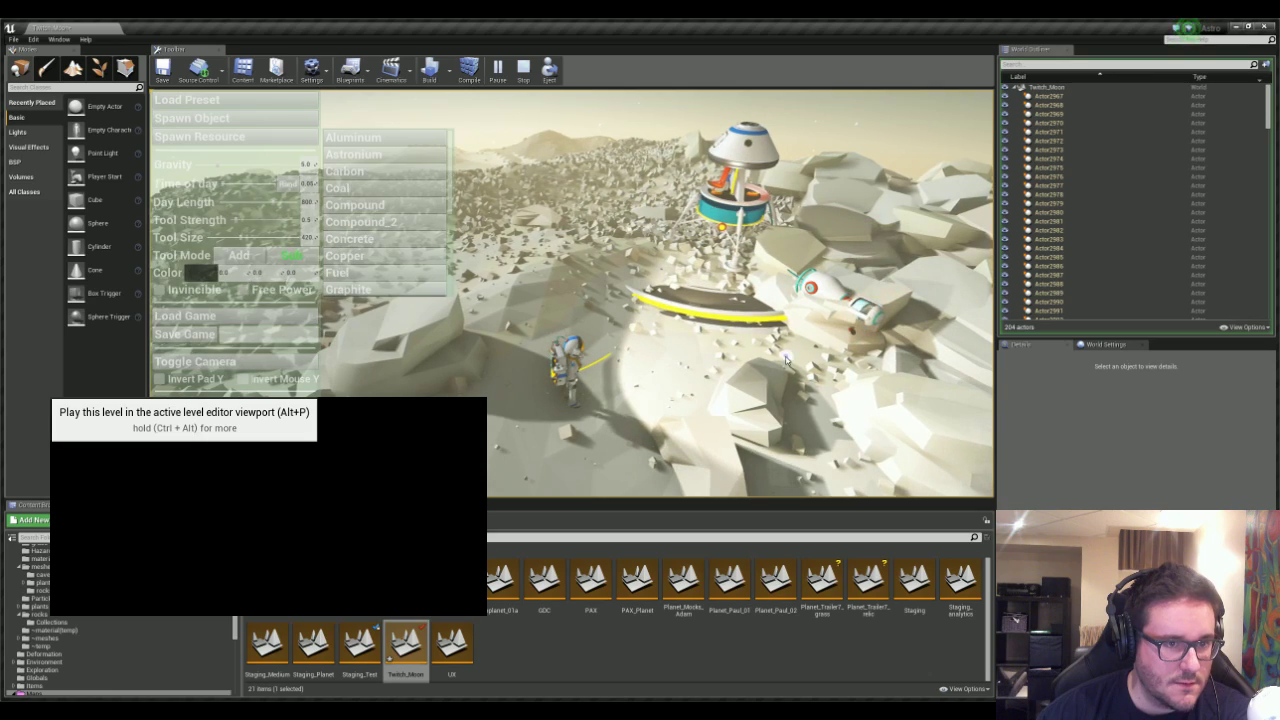
key(grave)
- Board the shuttle, launch it into space, show the game full screen and land back on the moon to view the atmosphere
click(719, 226)
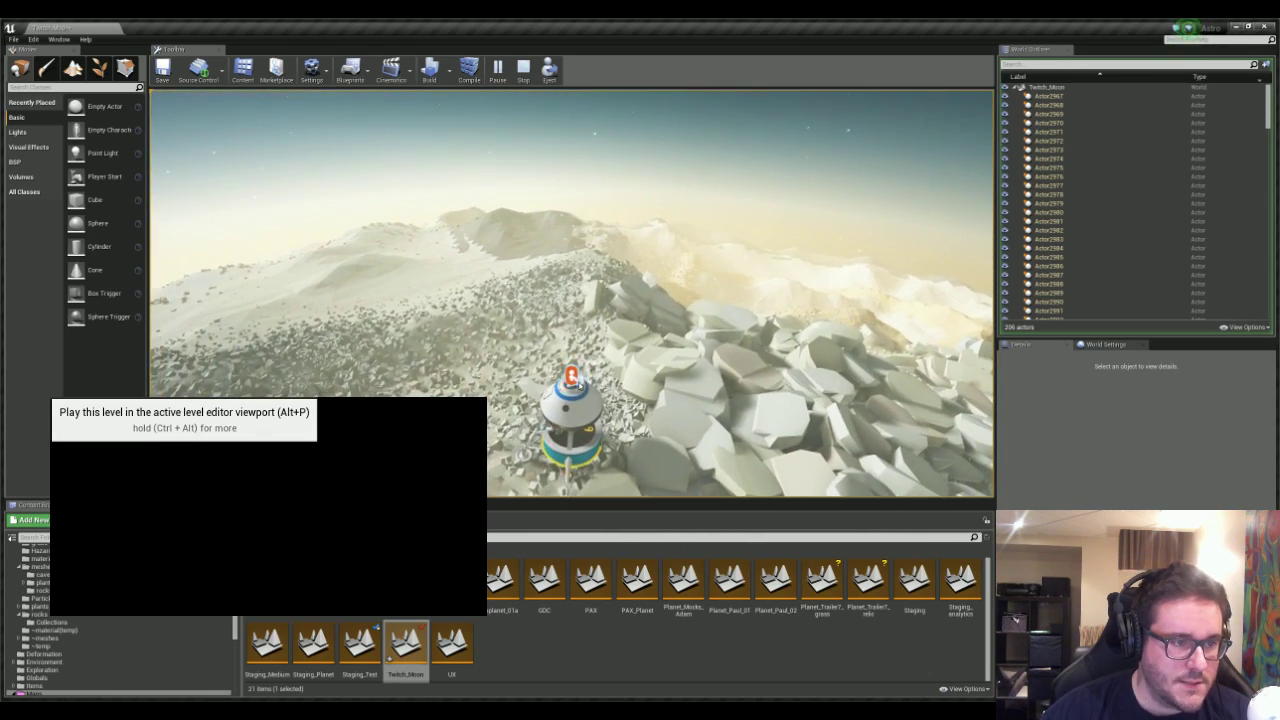
click(574, 382)
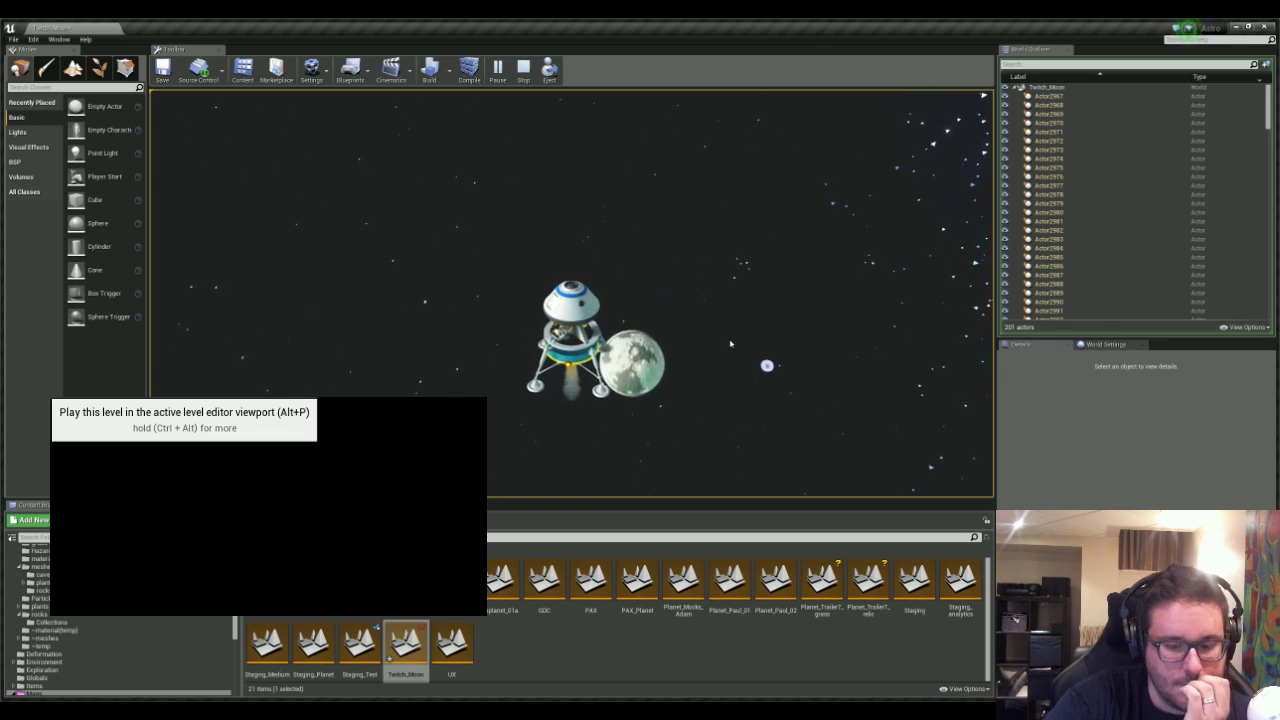
key(F11)
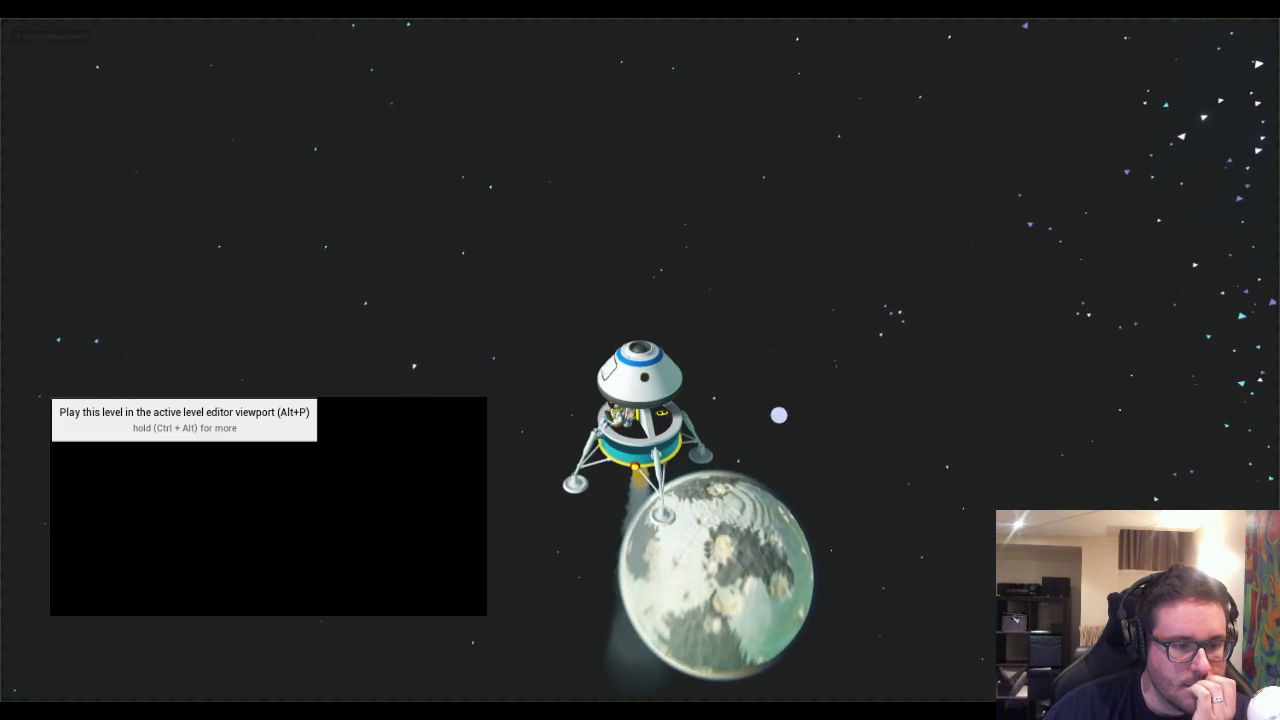
click(640, 360)
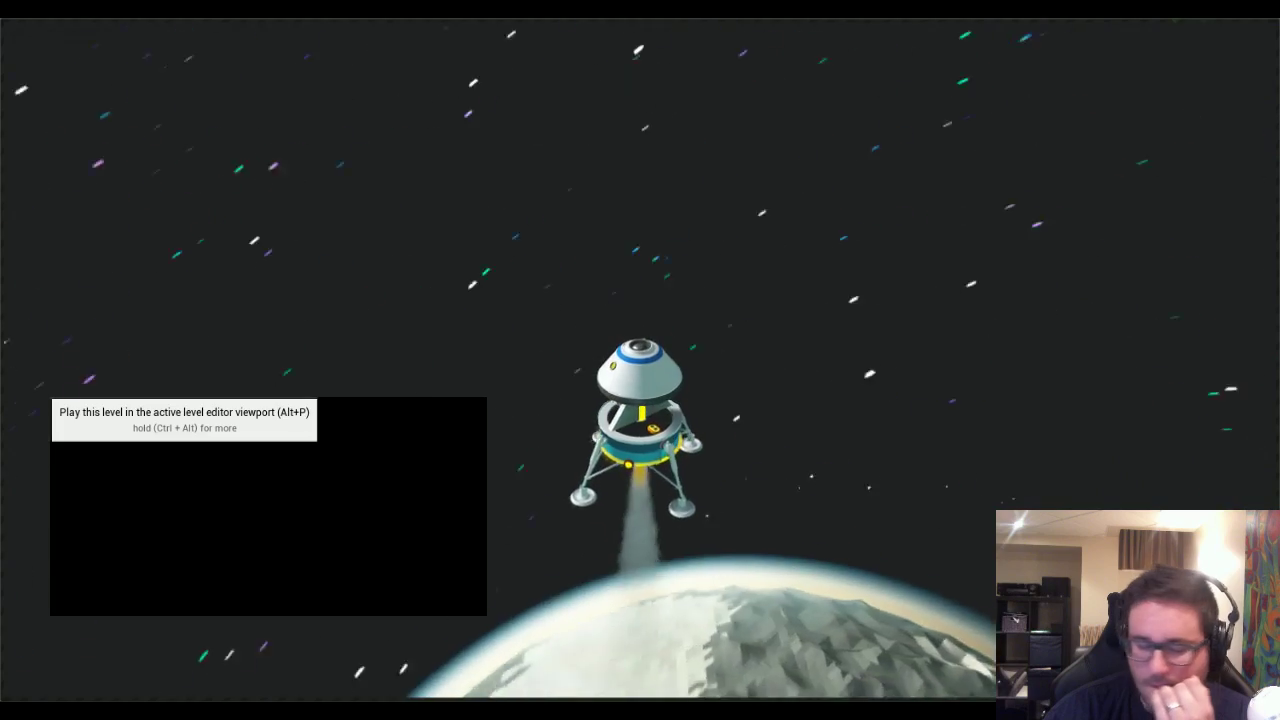
click(640, 360)
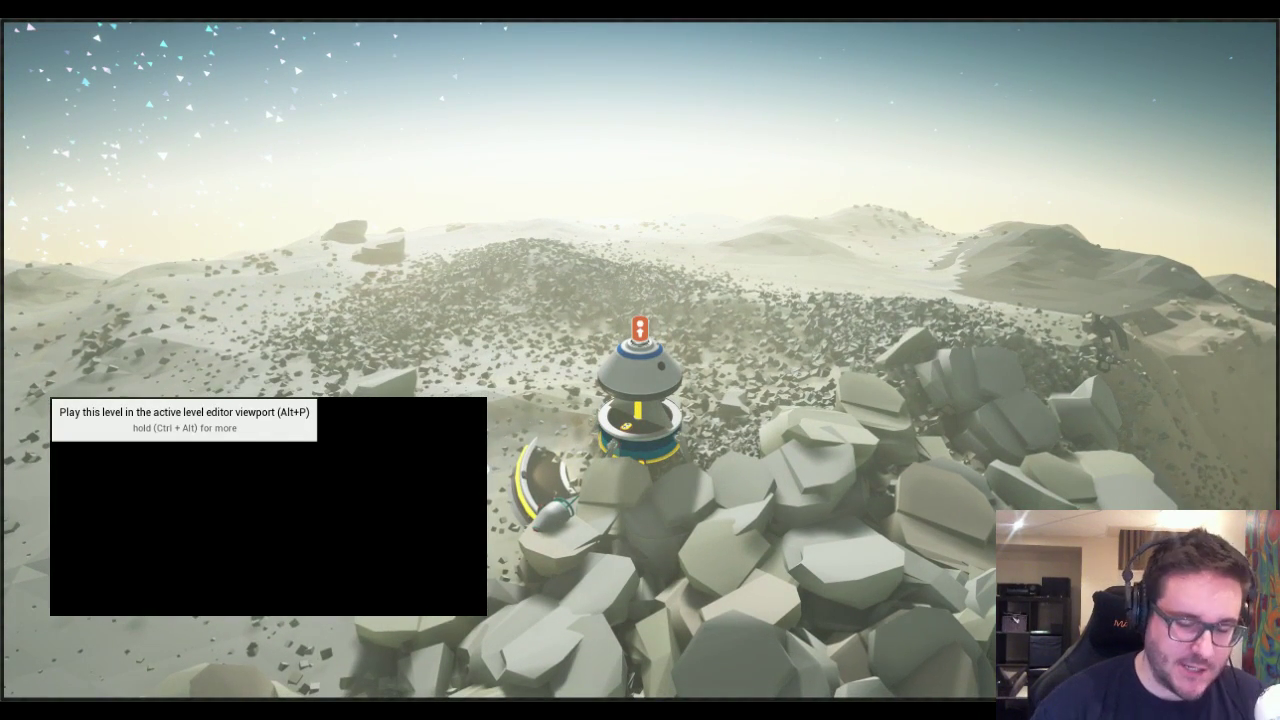
- Exit the full-screen view, stop the play session and select the Twitch_MoonTest actor in the level
key(F11)
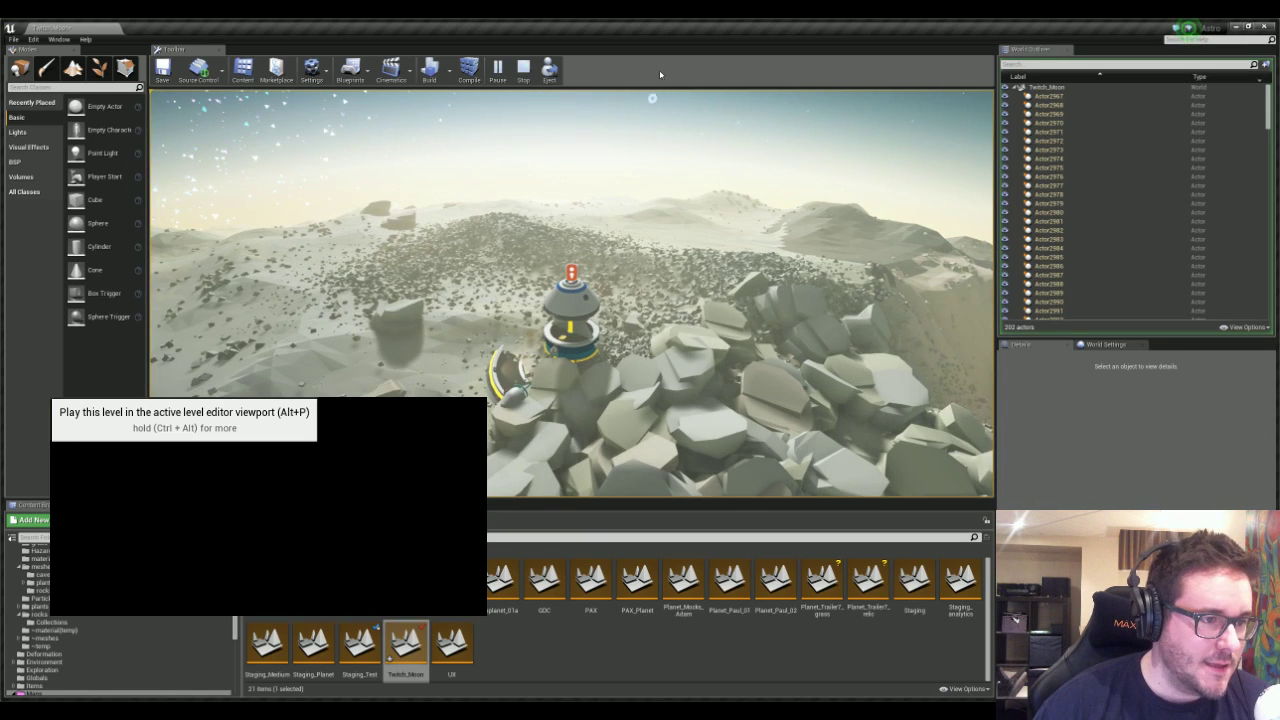
click(523, 68)
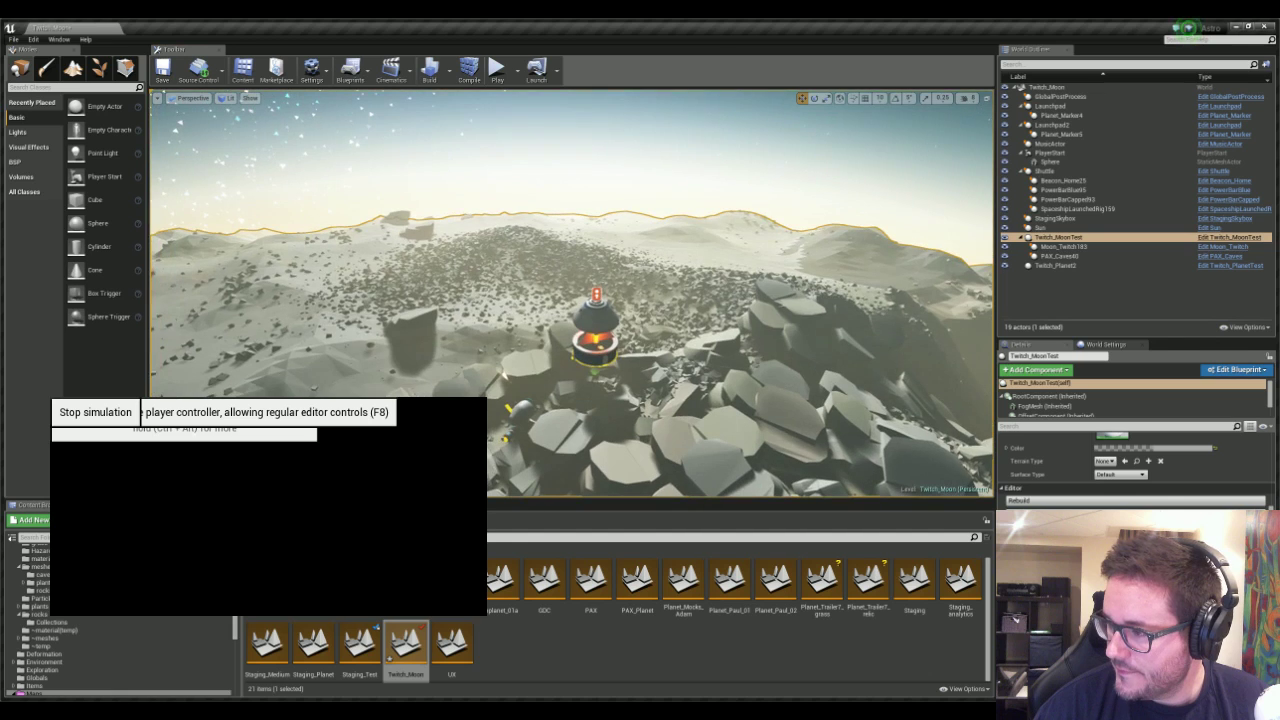
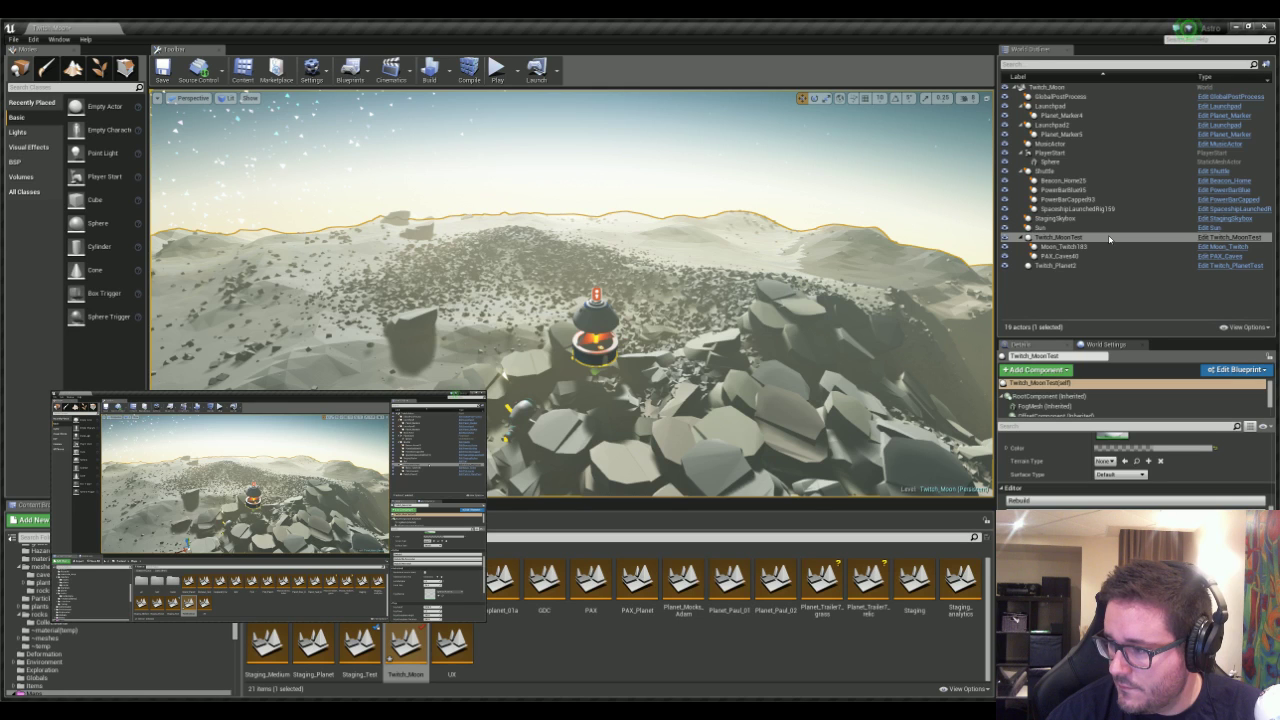
click(1108, 238)
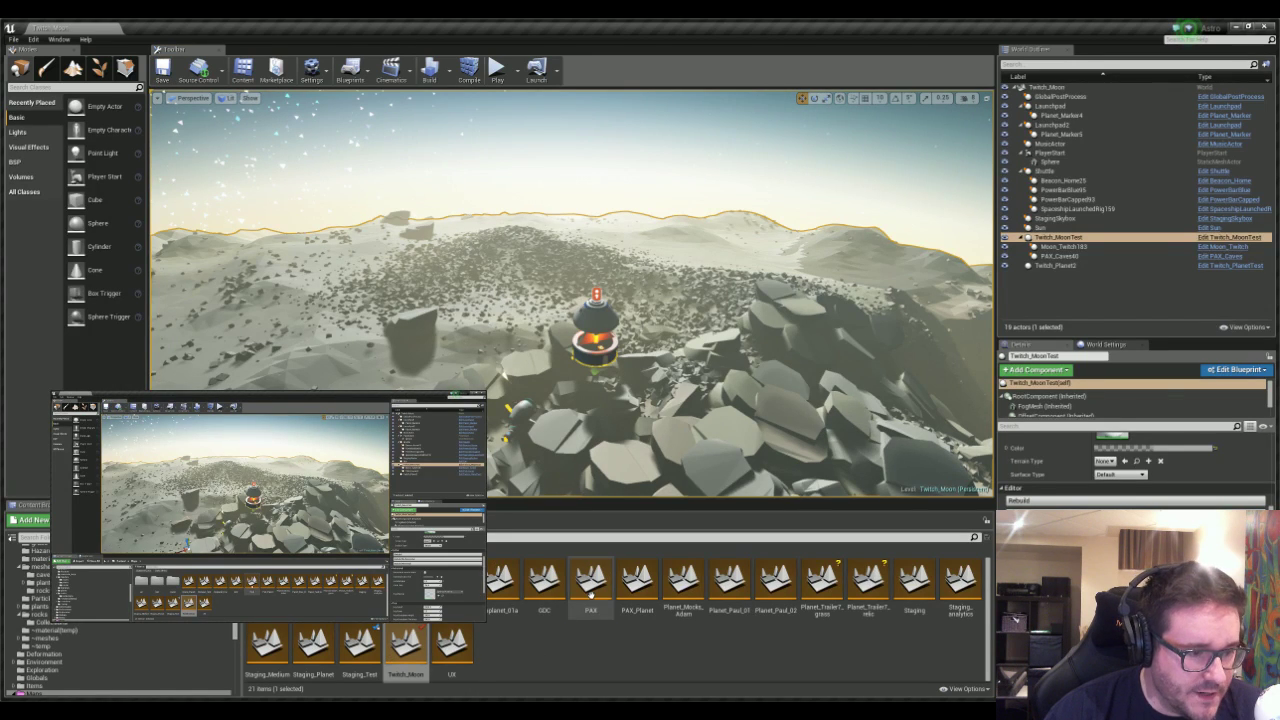
- Open the PAX level, select its GameStartCamera and look through the level's actors
click(591, 590)
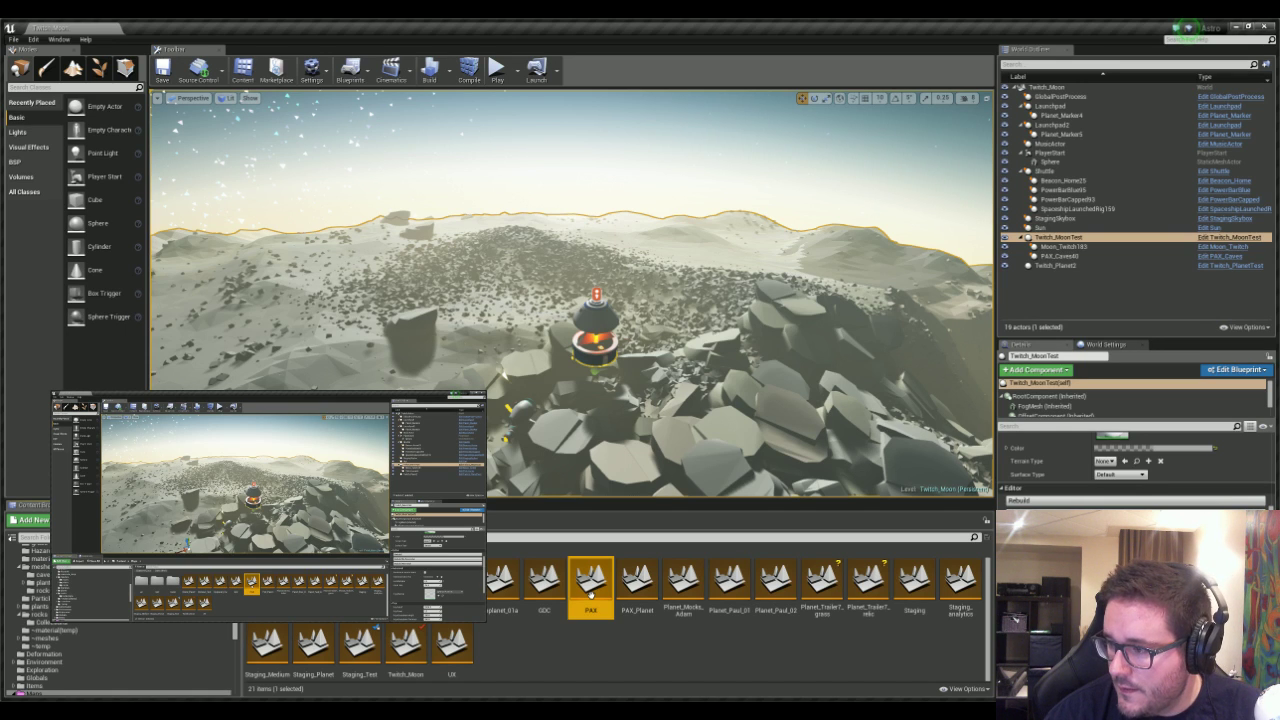
double_click(591, 590)
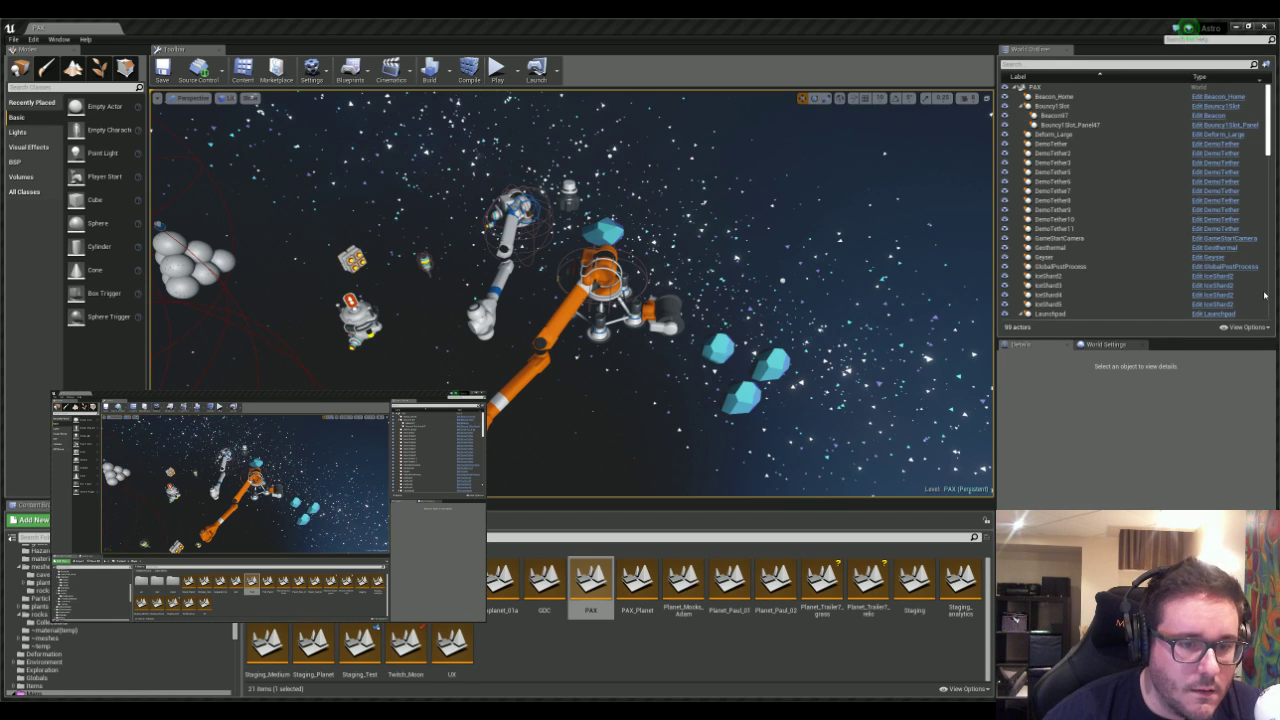
click(1060, 240)
scroll(1070, 250, down, 3)
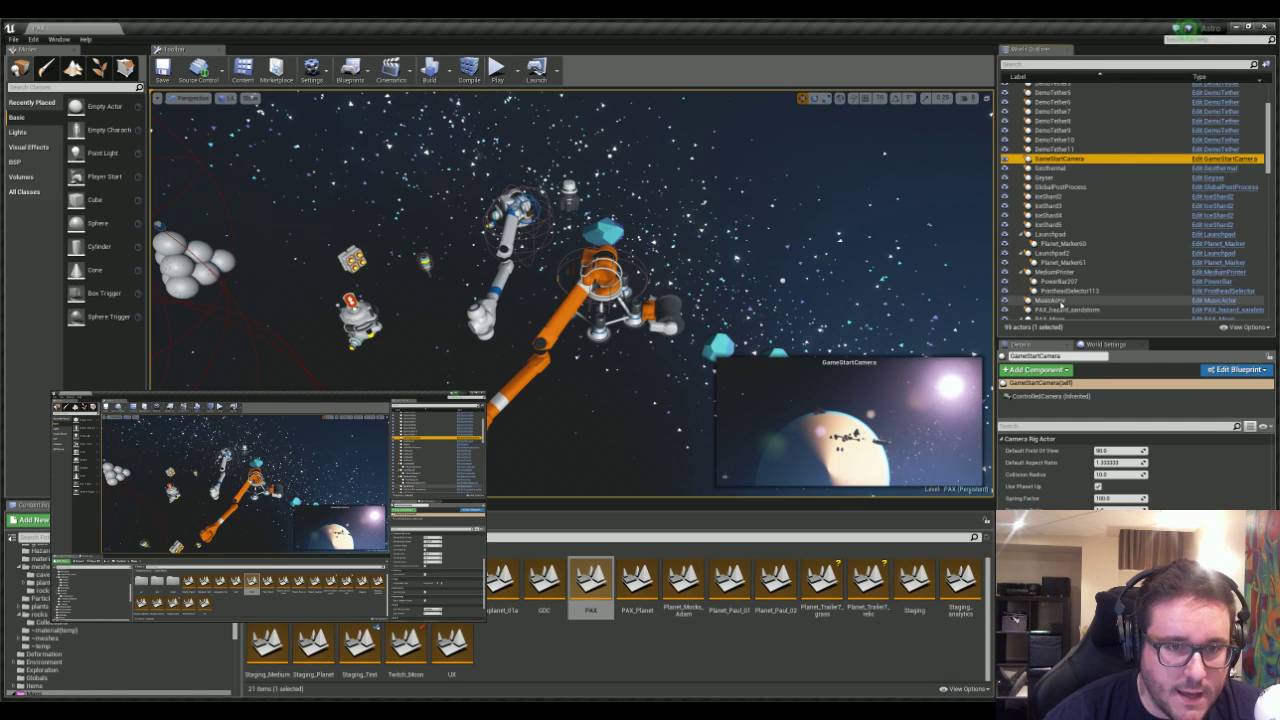
scroll(1063, 243, down, 2)
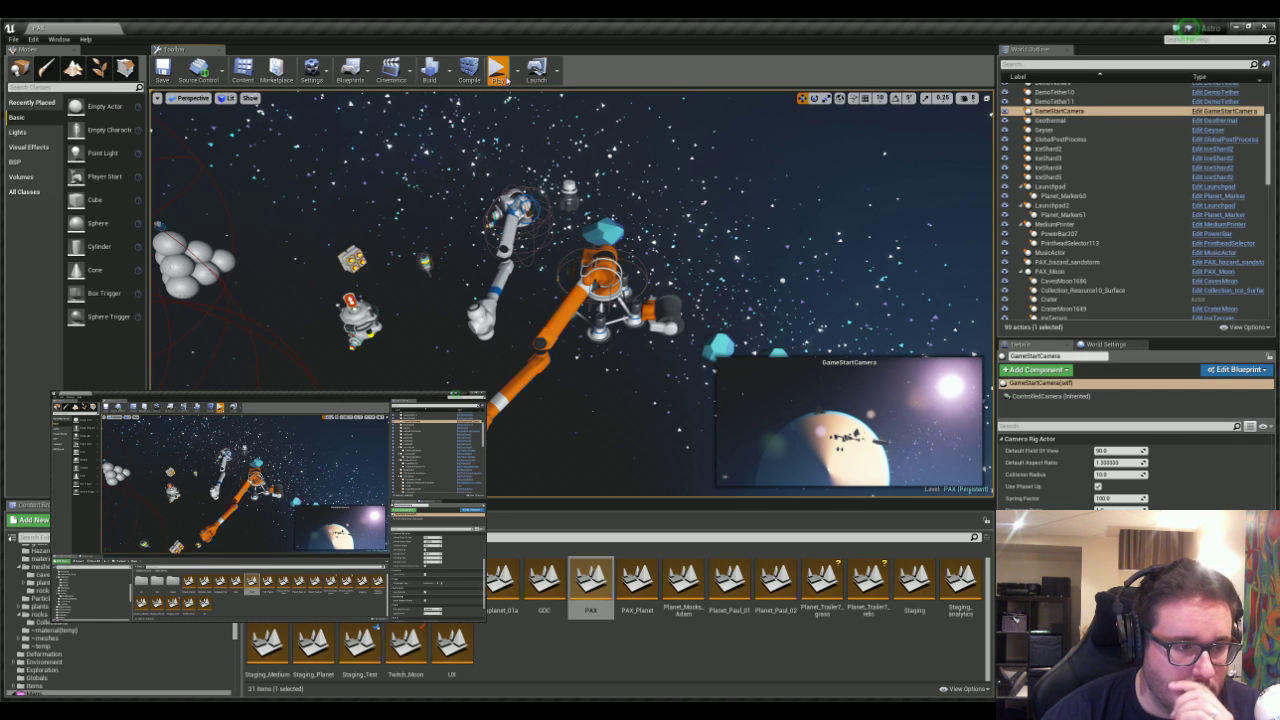
- Play the PAX level full screen and walk the astronaut across the rocky moon towards the stacked white spheres
click(500, 72)
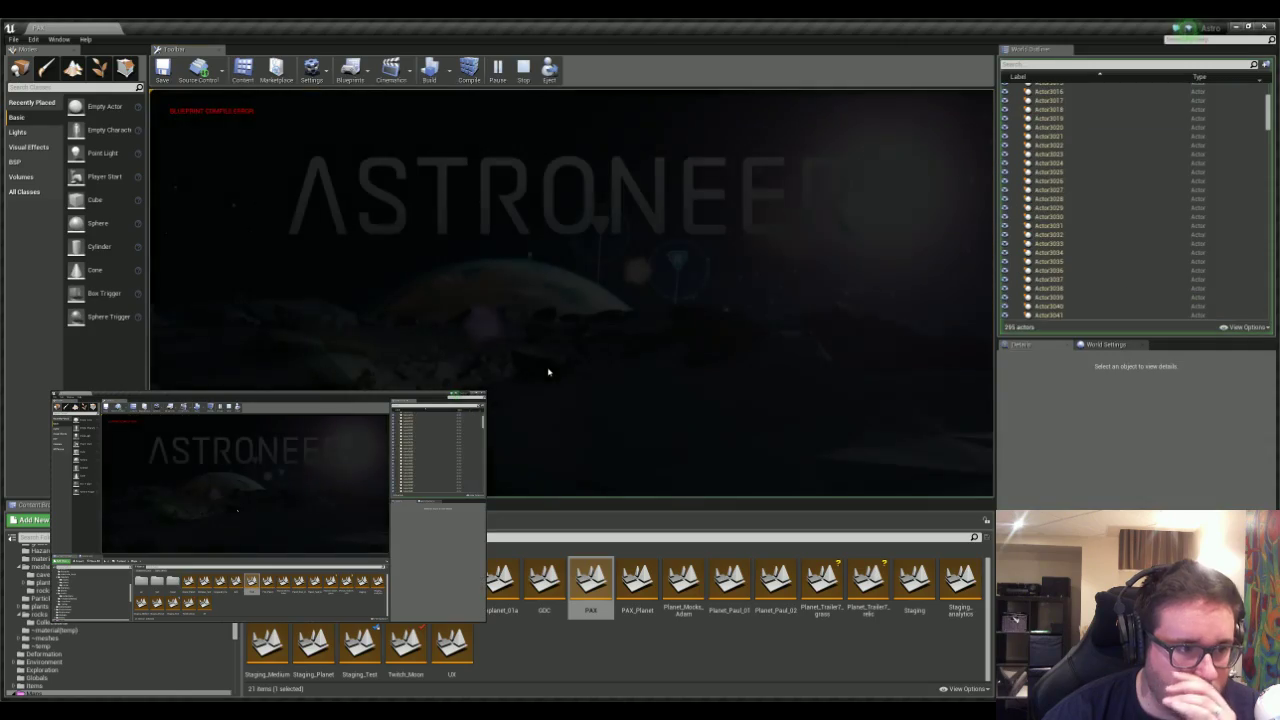
key(F11)
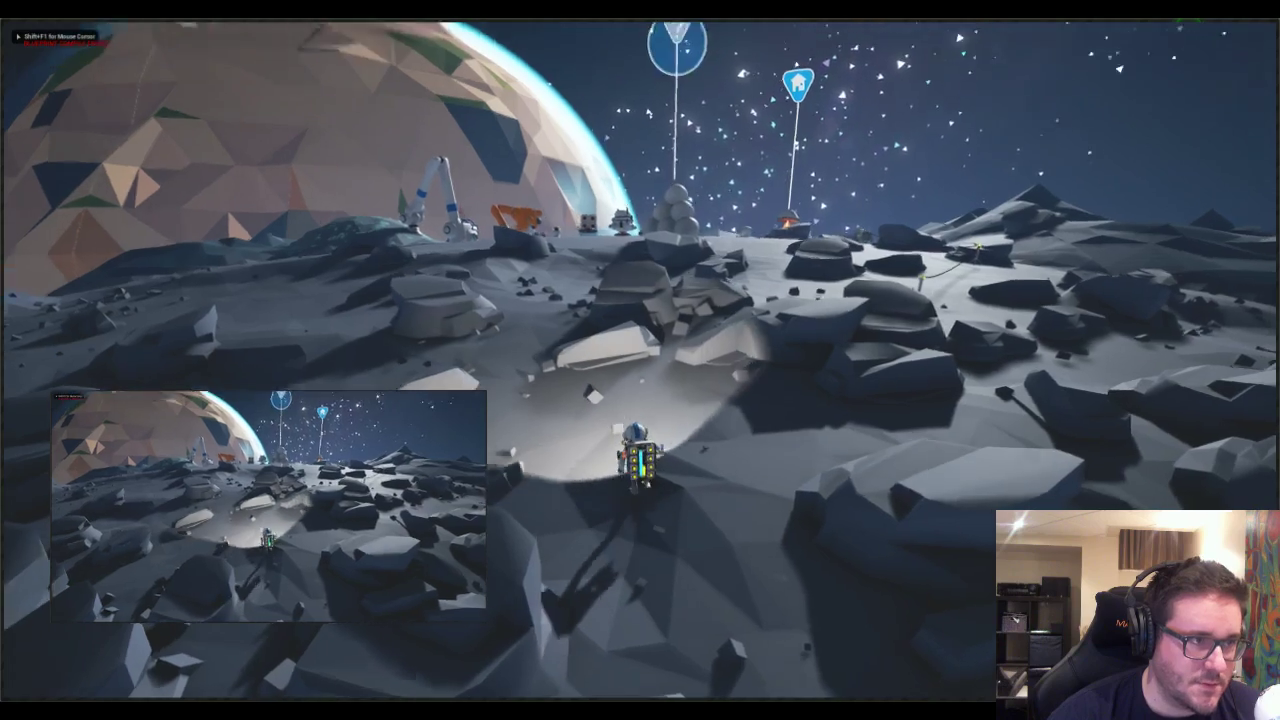
key(w)
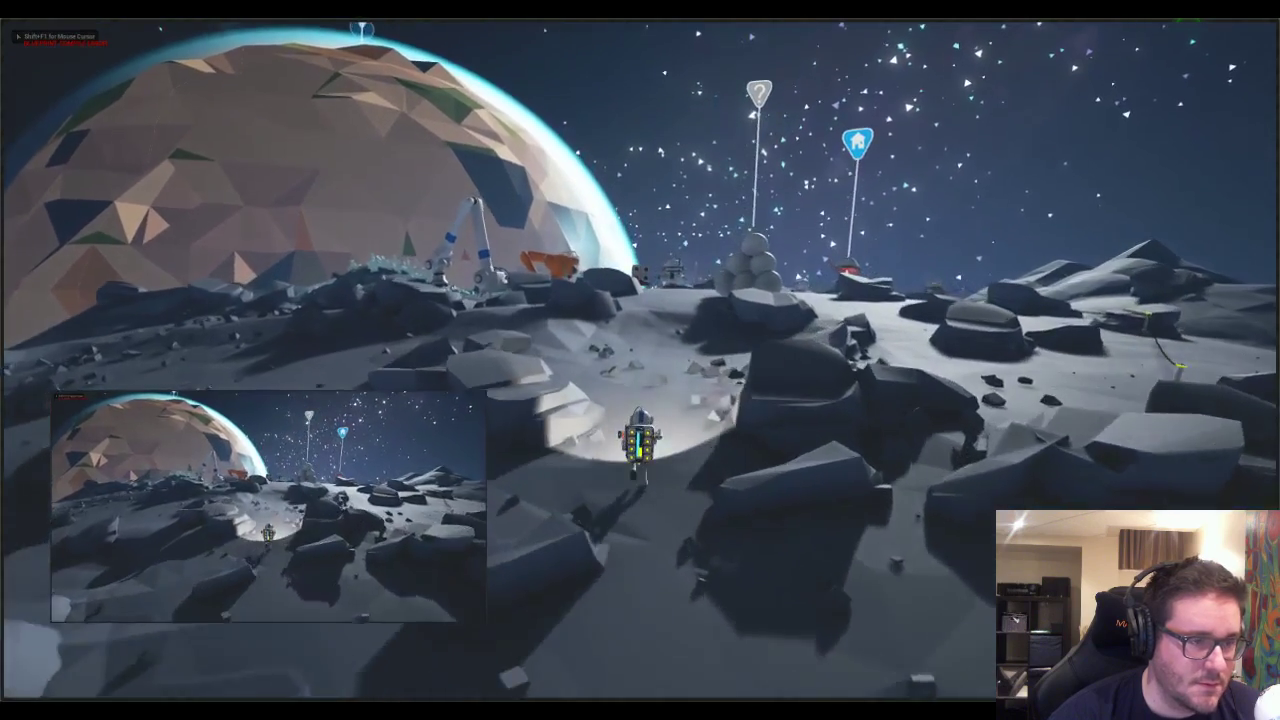
key(w)
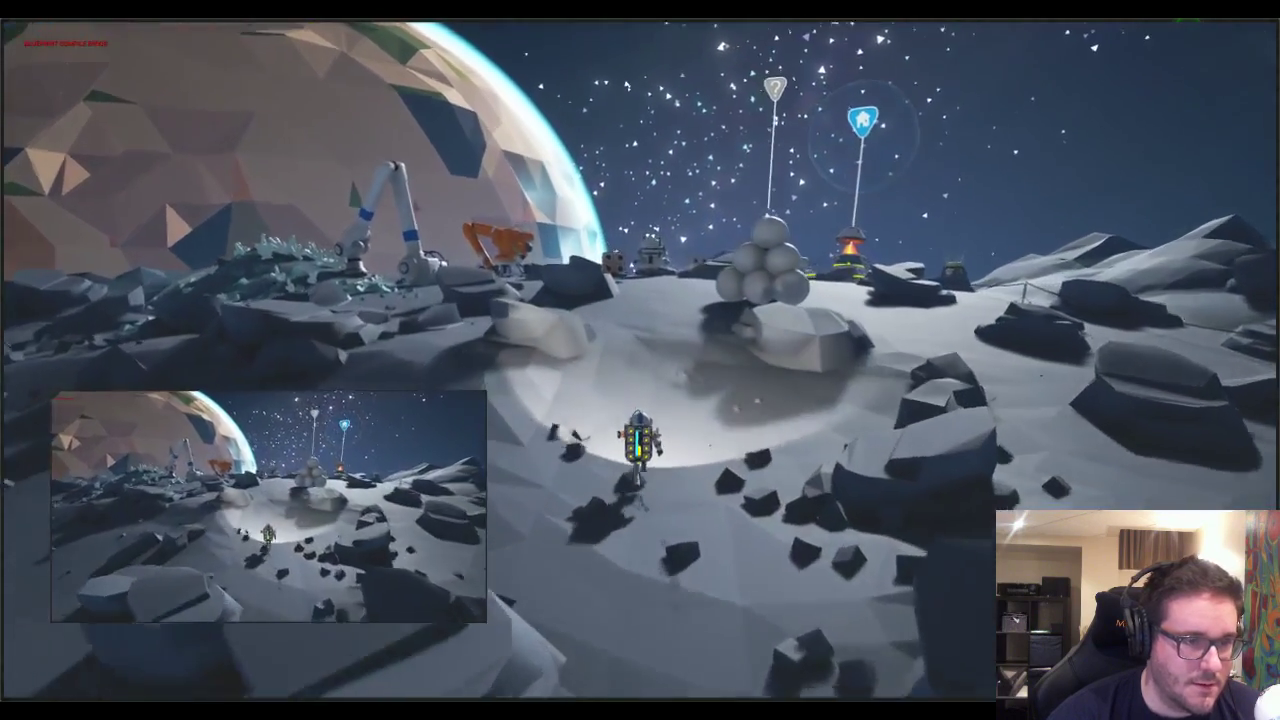
key(w)
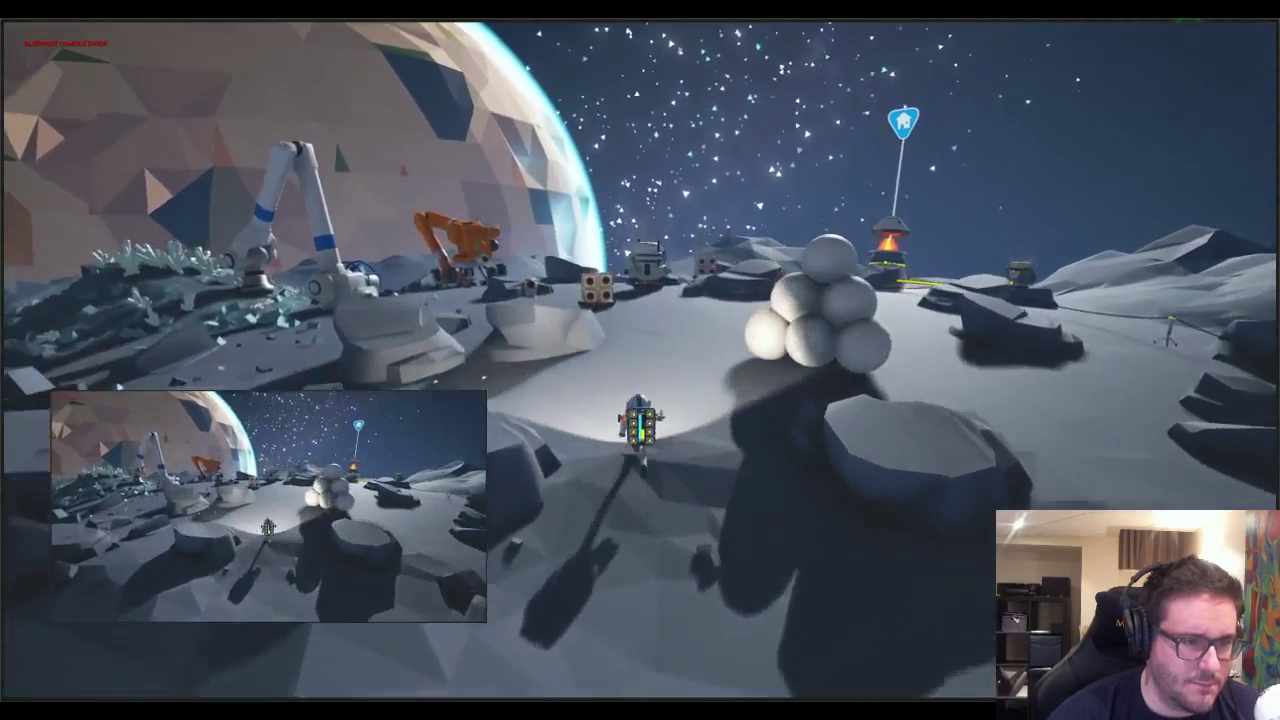
- Walk the astronaut past the crane arms and scattered modules to the shuttle's launchpad, turning the camera to view the moon's sky and terrain
key(shift+F1)
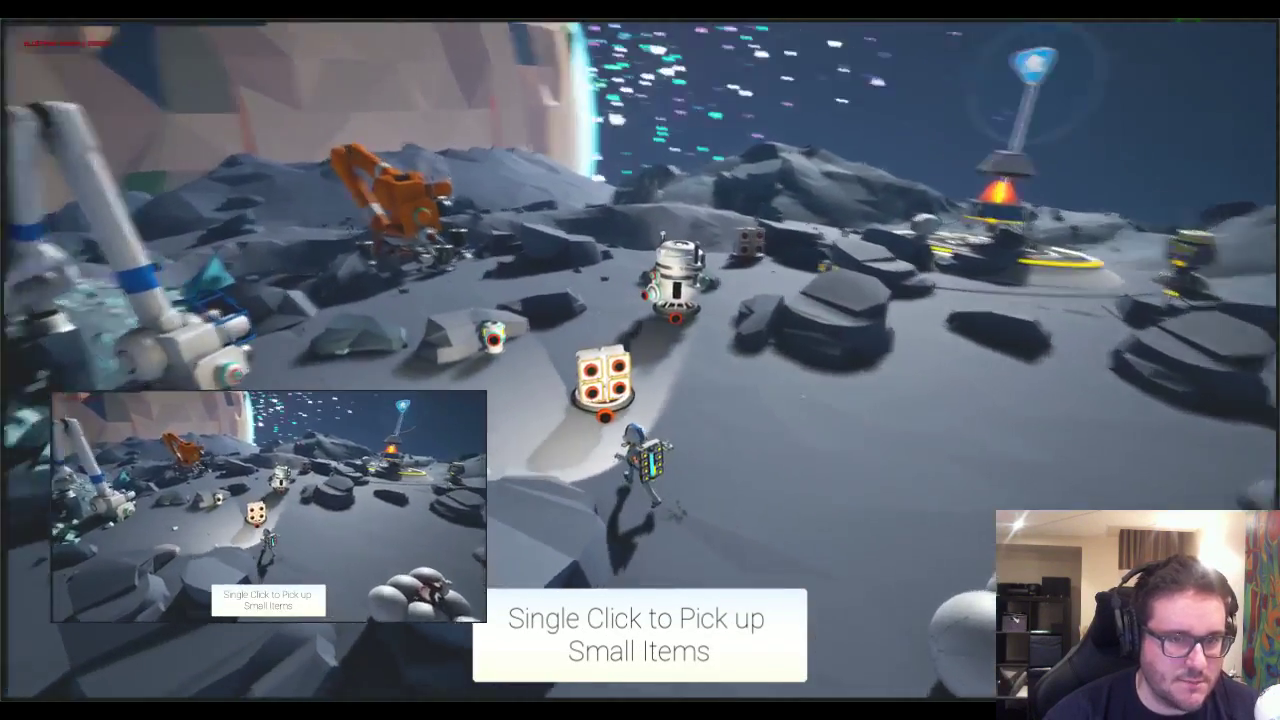
key(w)
key(w)
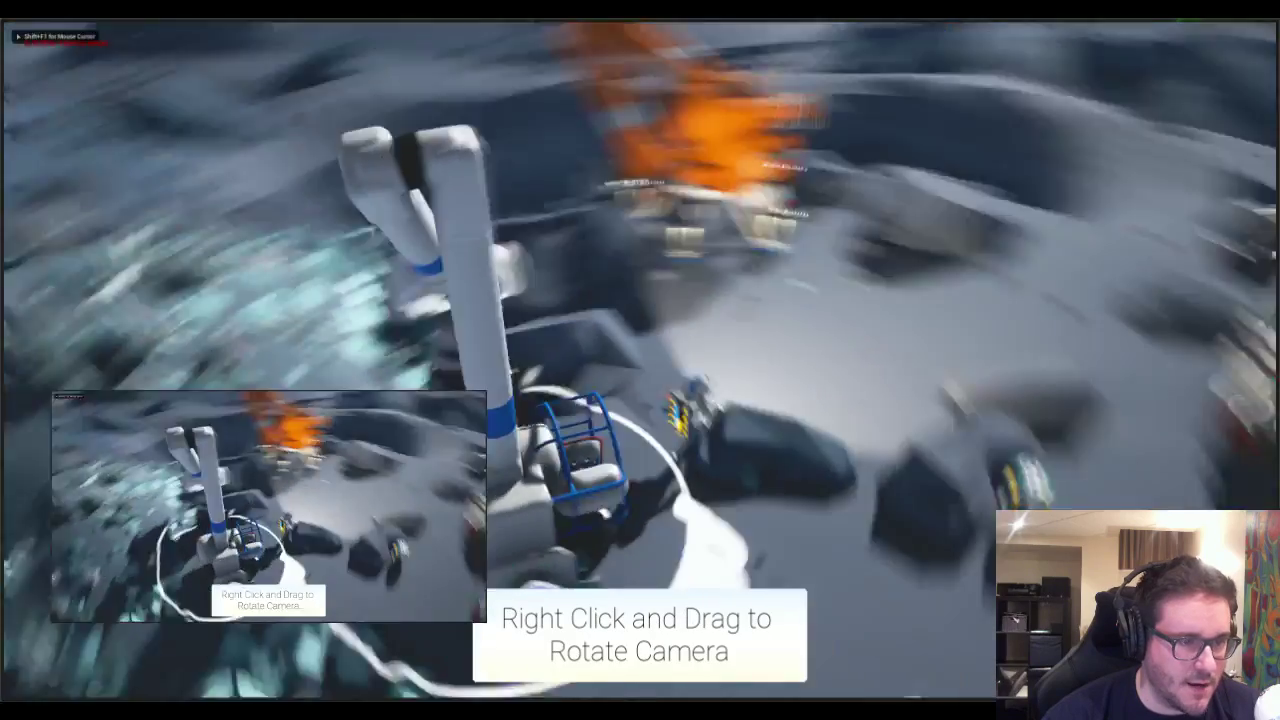
key(w)
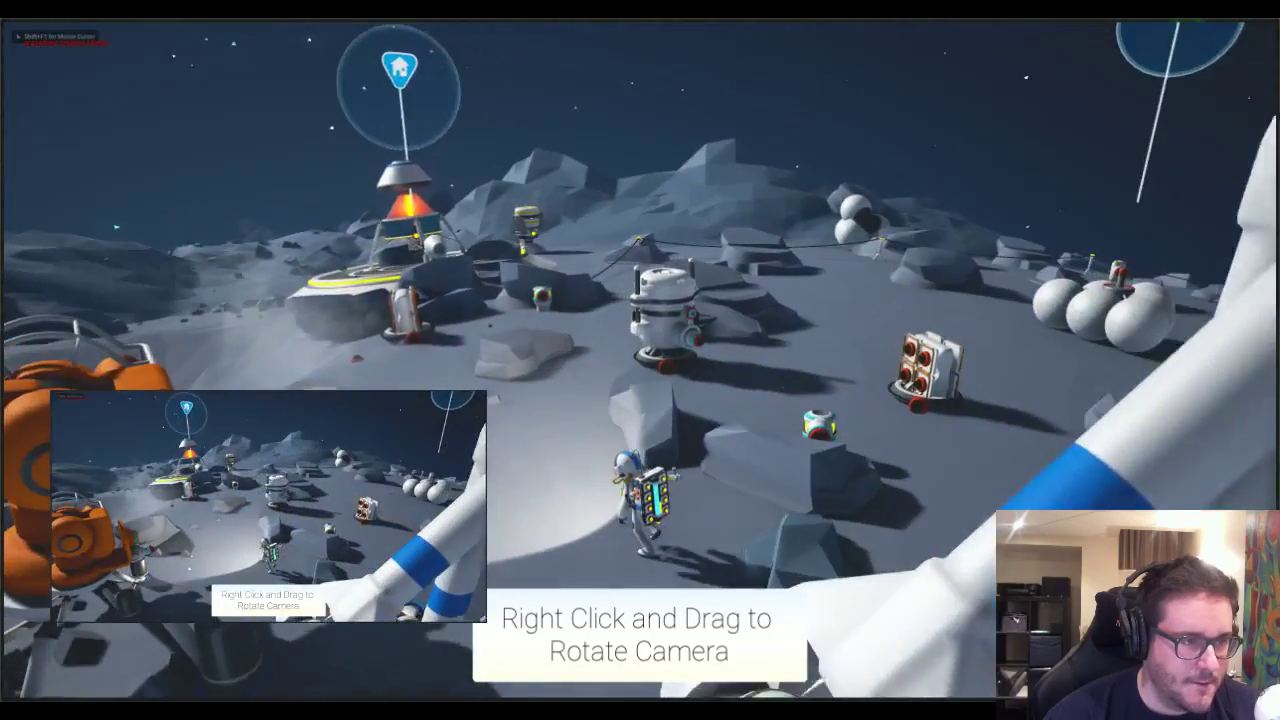
key(w)
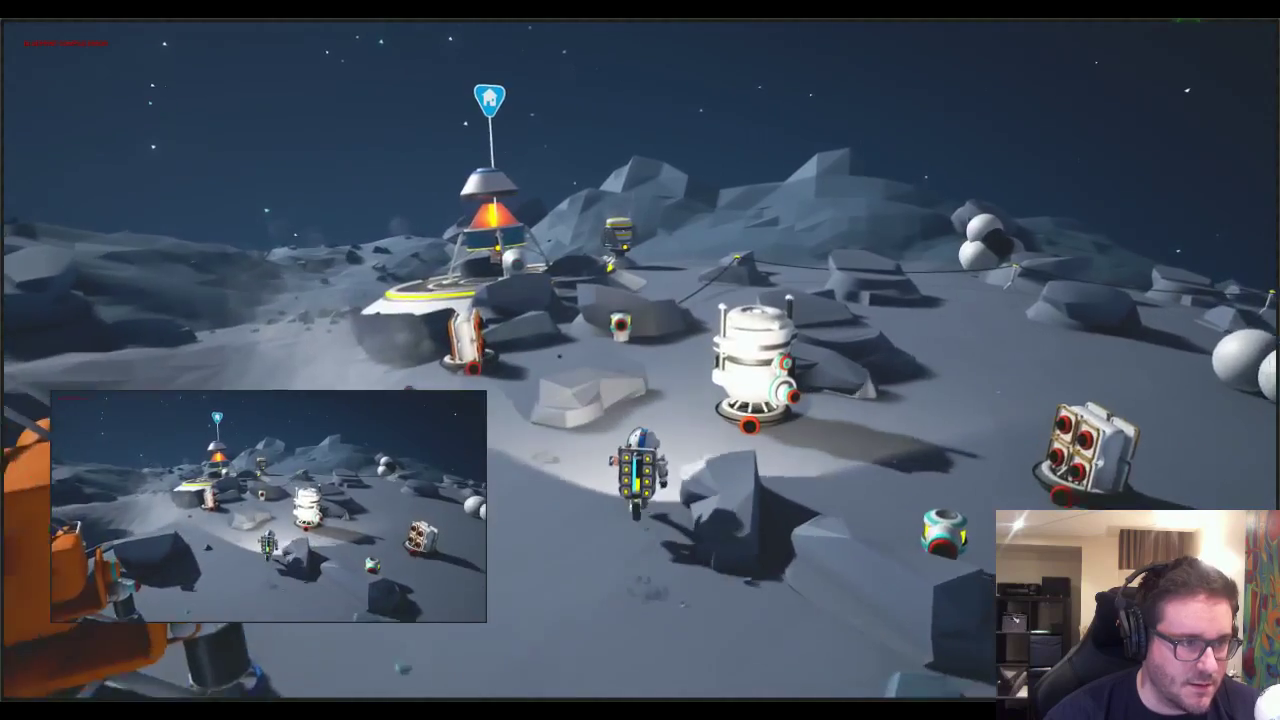
key(d)
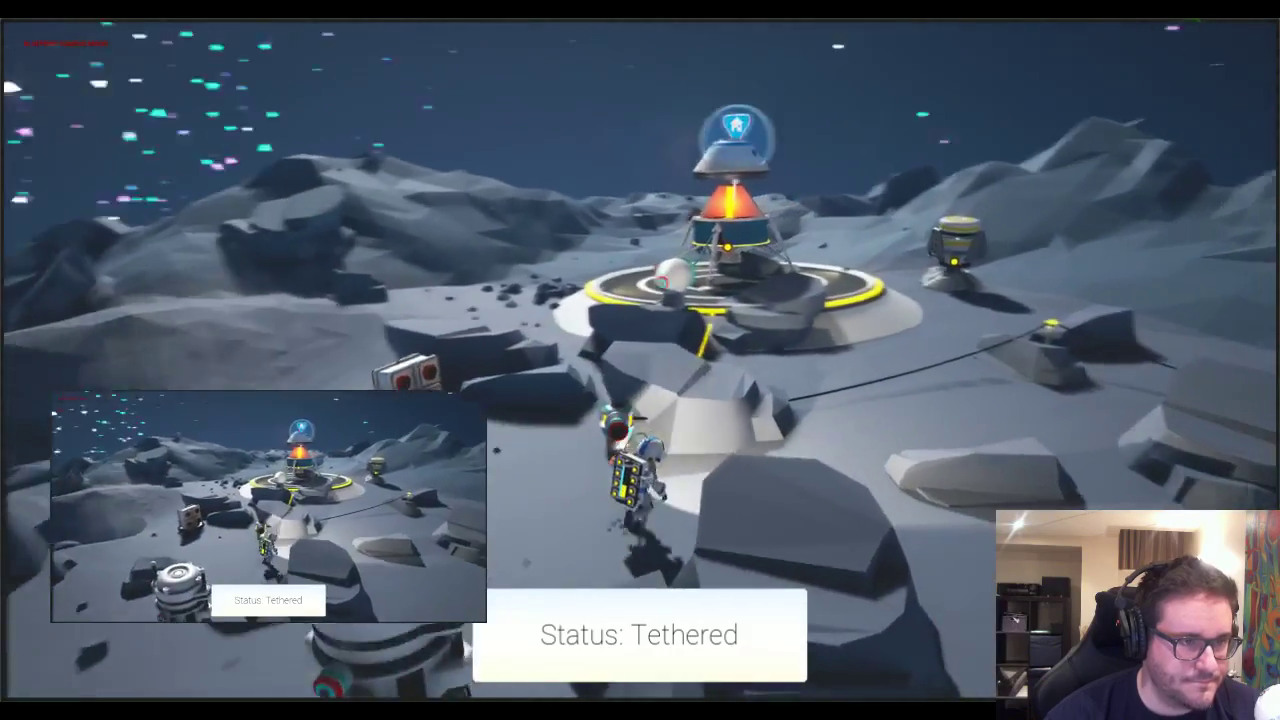
- Spawn four Fuel resources beside the launchpad through the in-game debug options
key(grave)
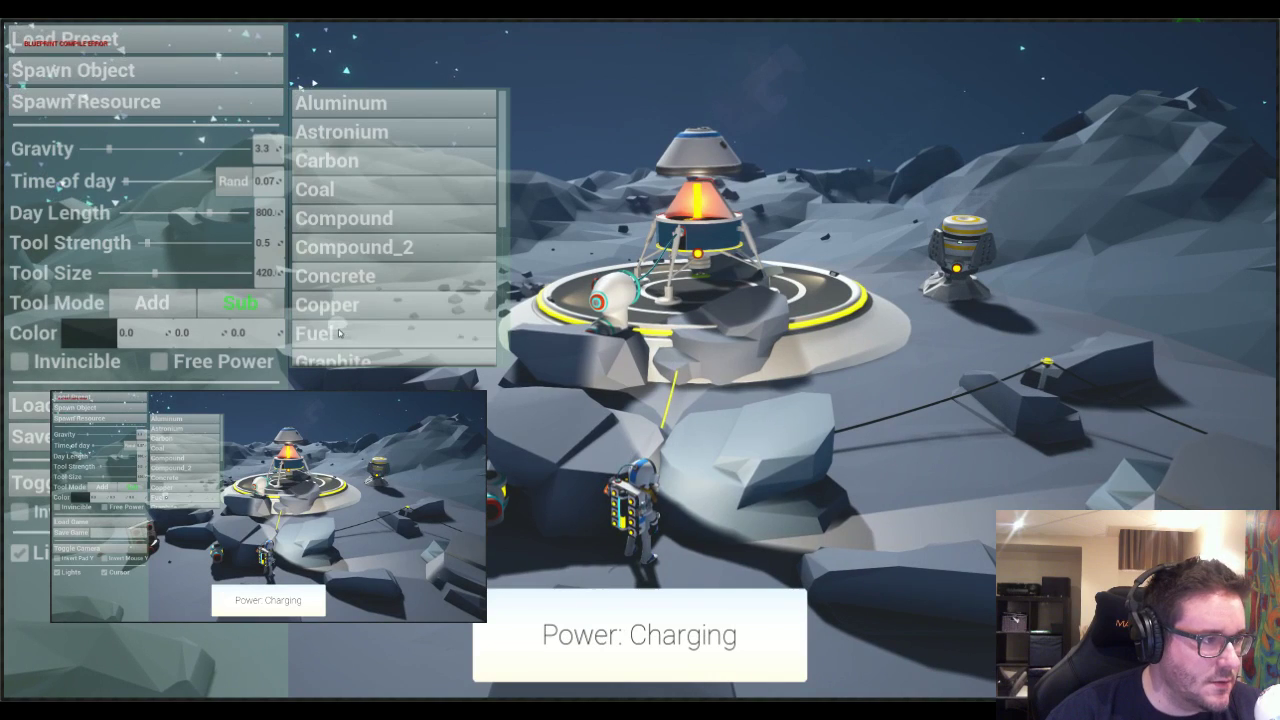
click(340, 333)
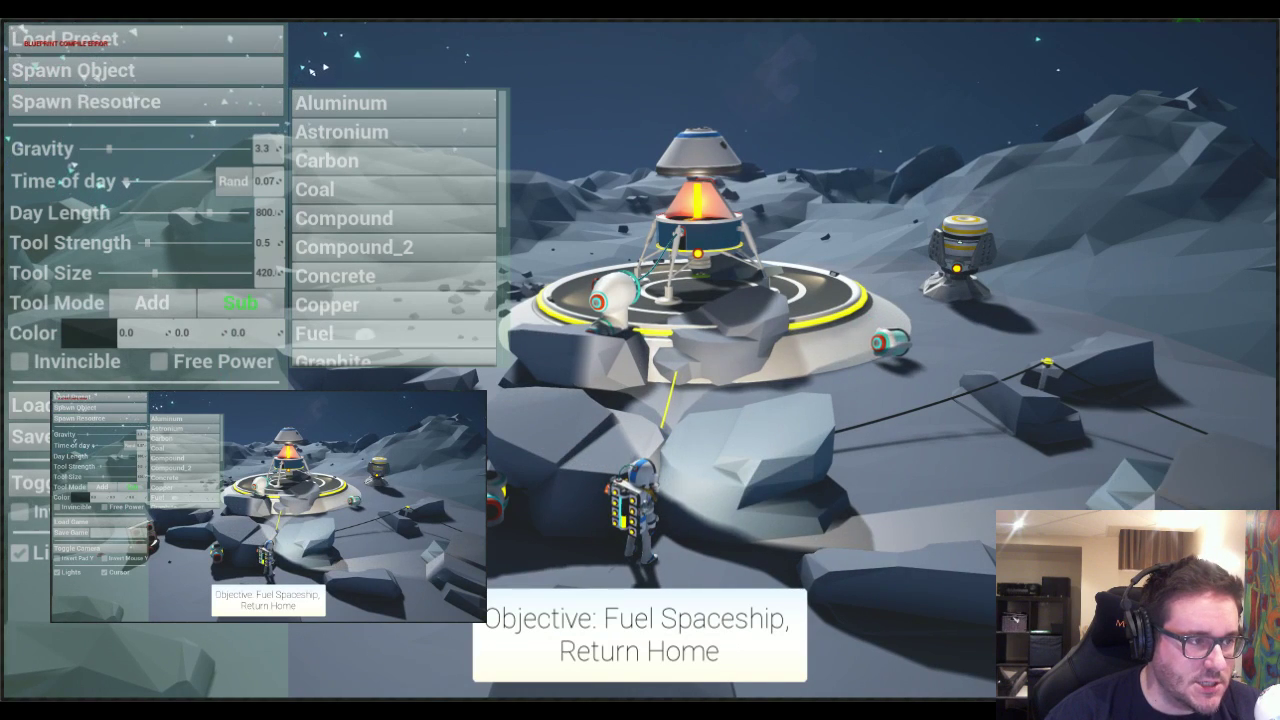
click(365, 333)
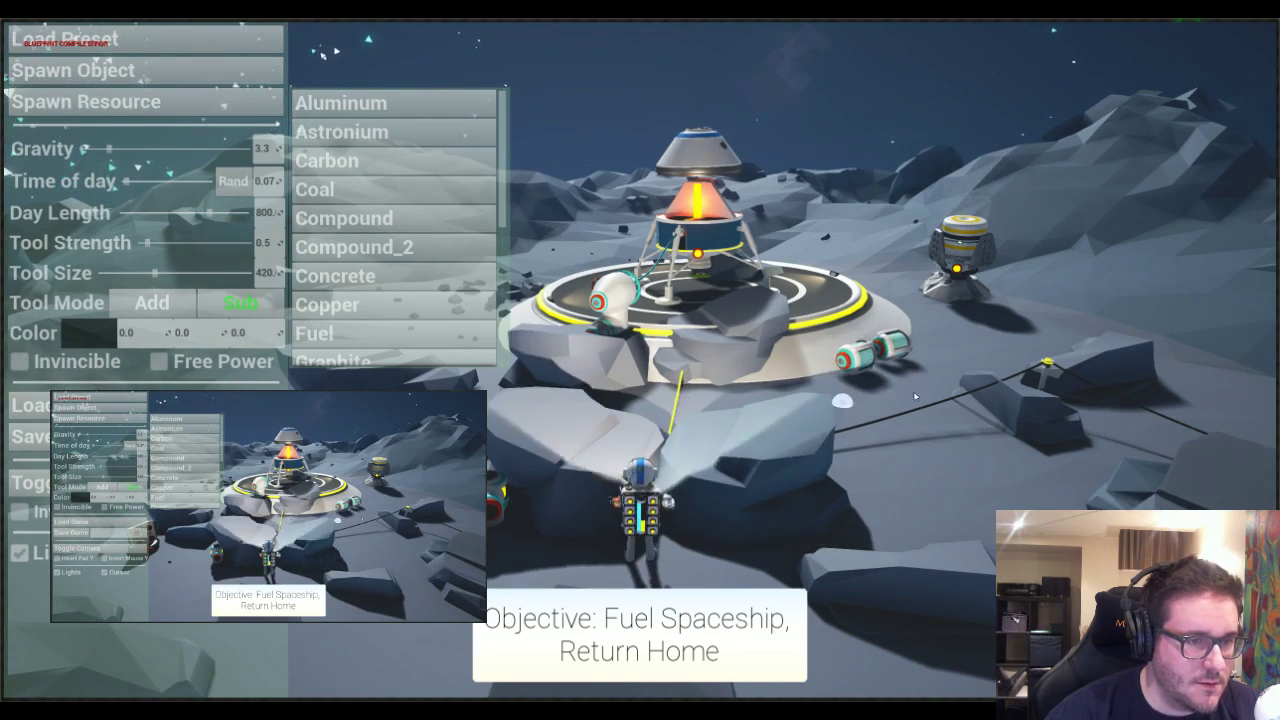
click(365, 333)
click(365, 333)
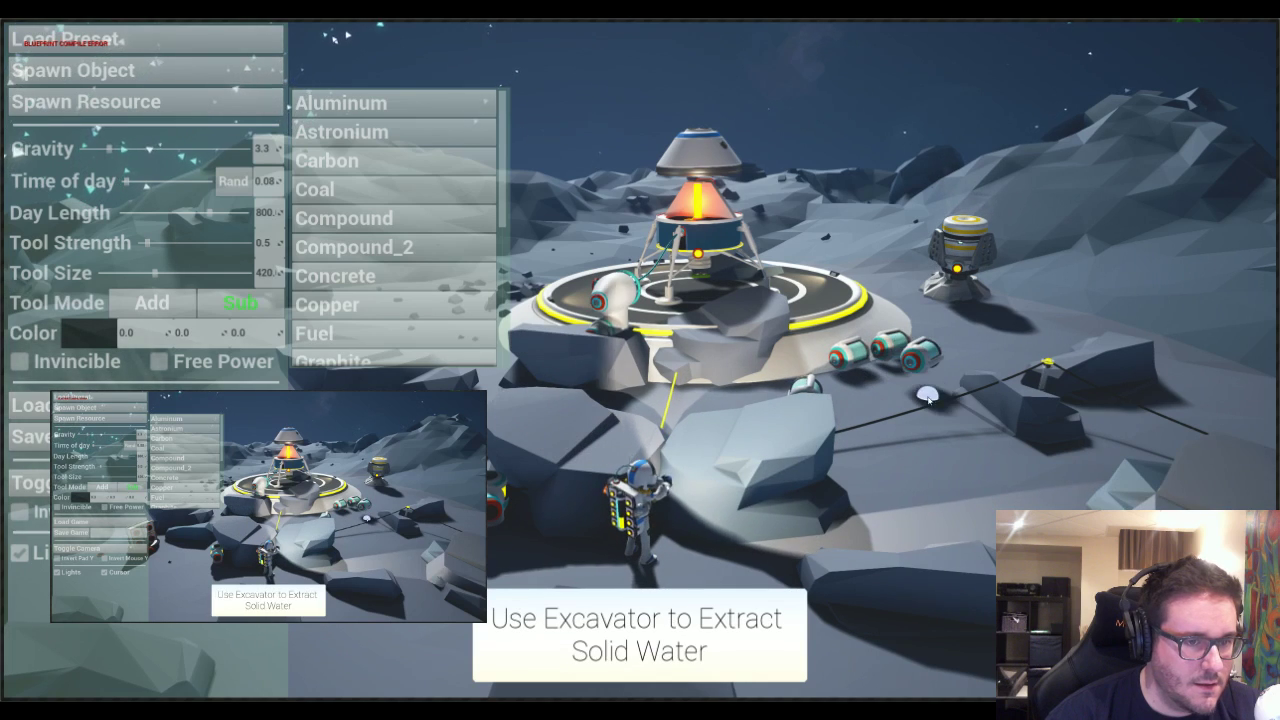
key(grave)
- Move the spawned fuel canisters one after another to the white capsule beside the launchpad to fuel the shuttle
drag(921, 362, 598, 300)
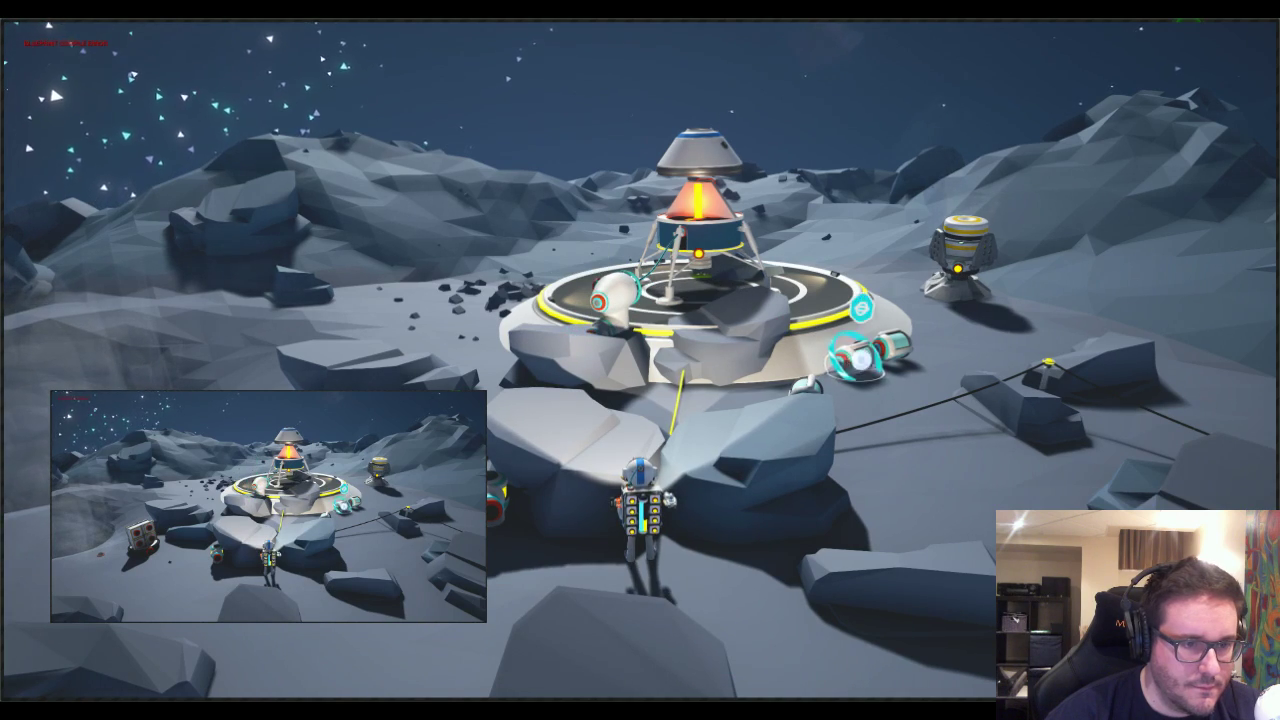
drag(855, 357, 667, 316)
drag(770, 267, 582, 282)
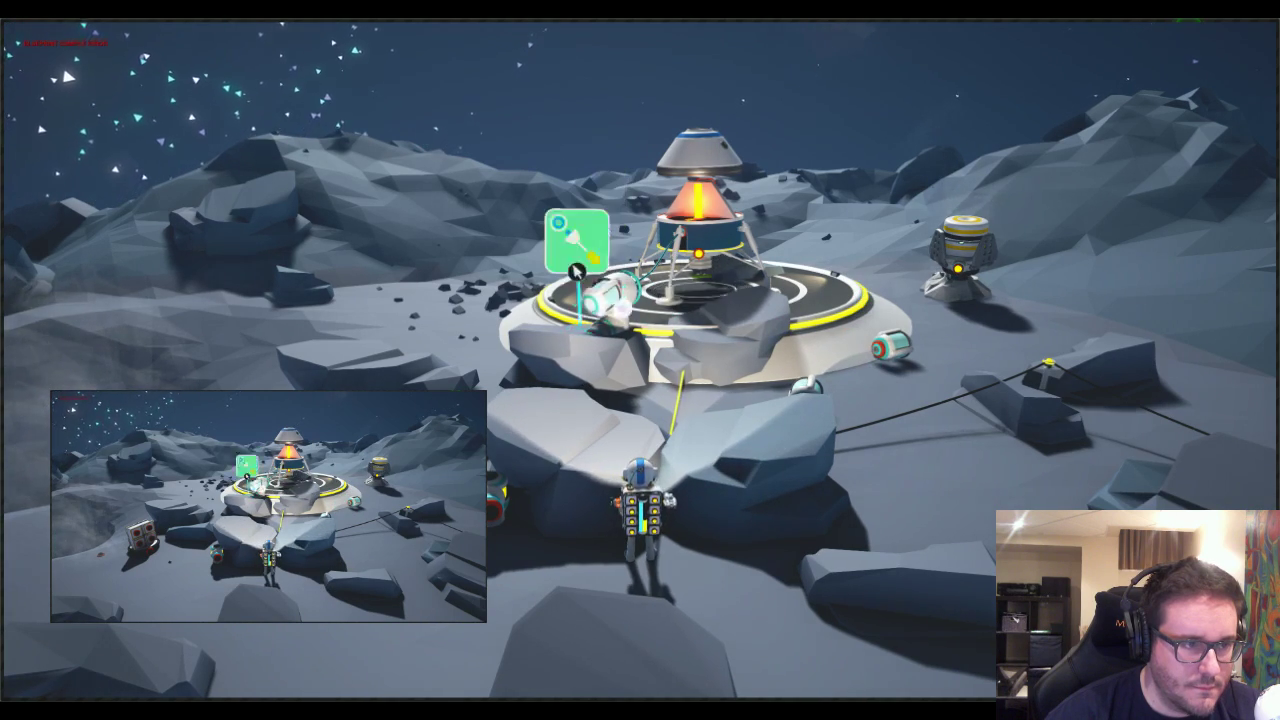
right_drag(580, 283, 390, 290)
key(d)
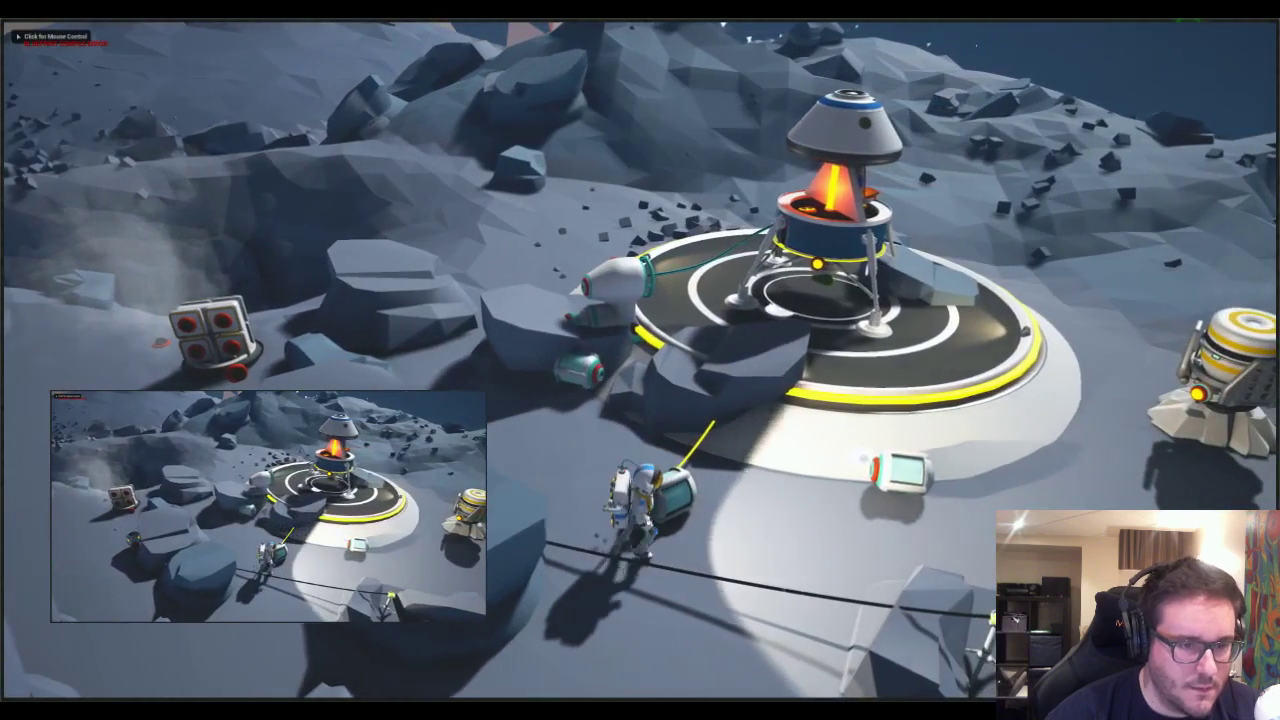
drag(925, 478, 550, 270)
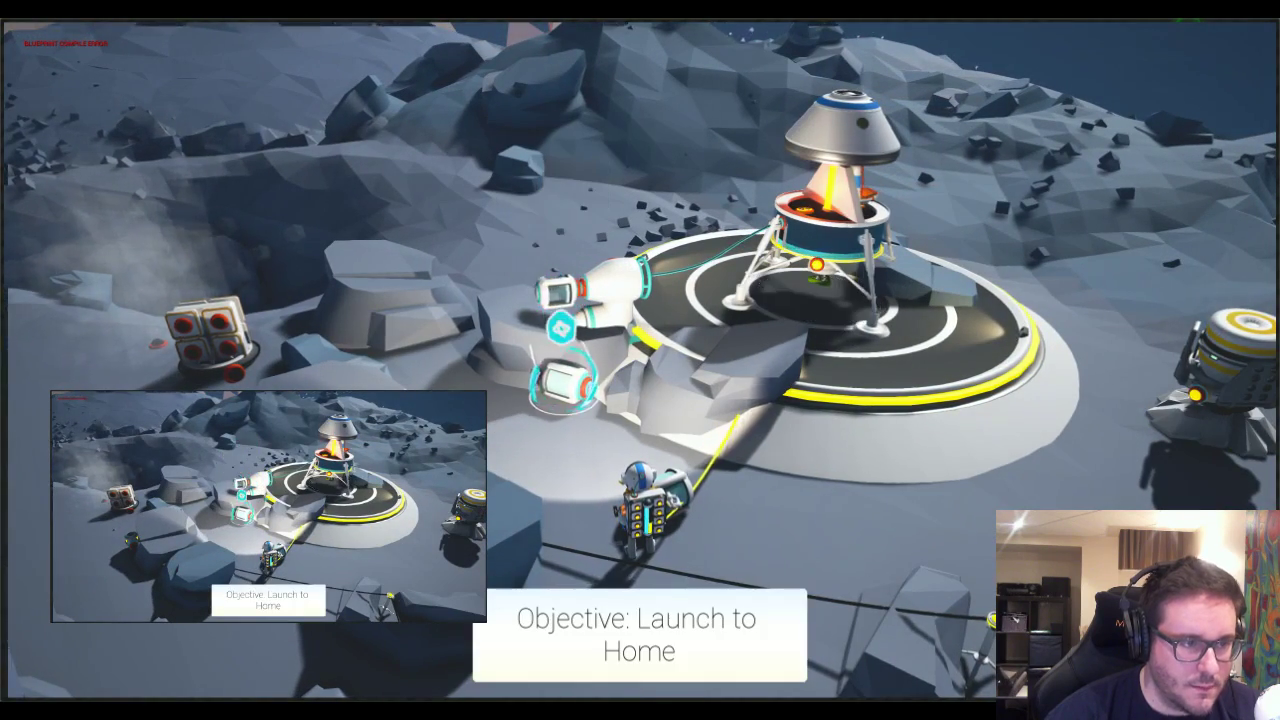
drag(556, 267, 551, 239)
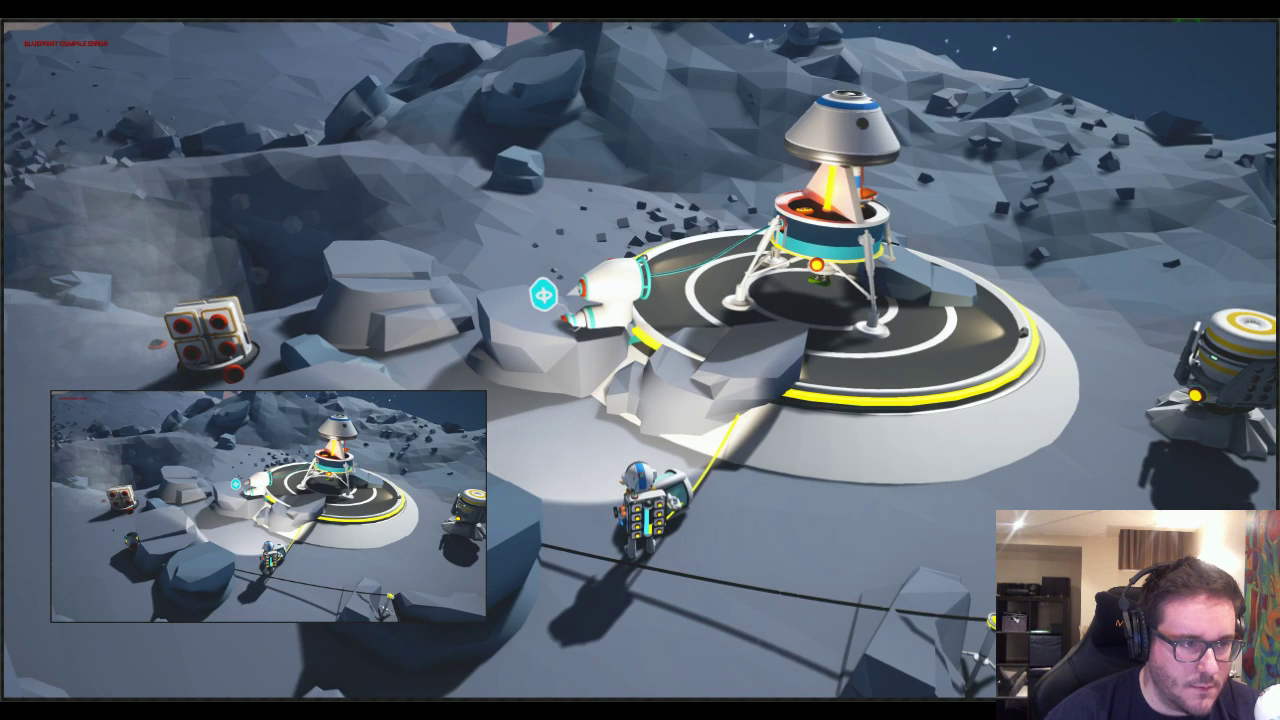
drag(543, 294, 545, 266)
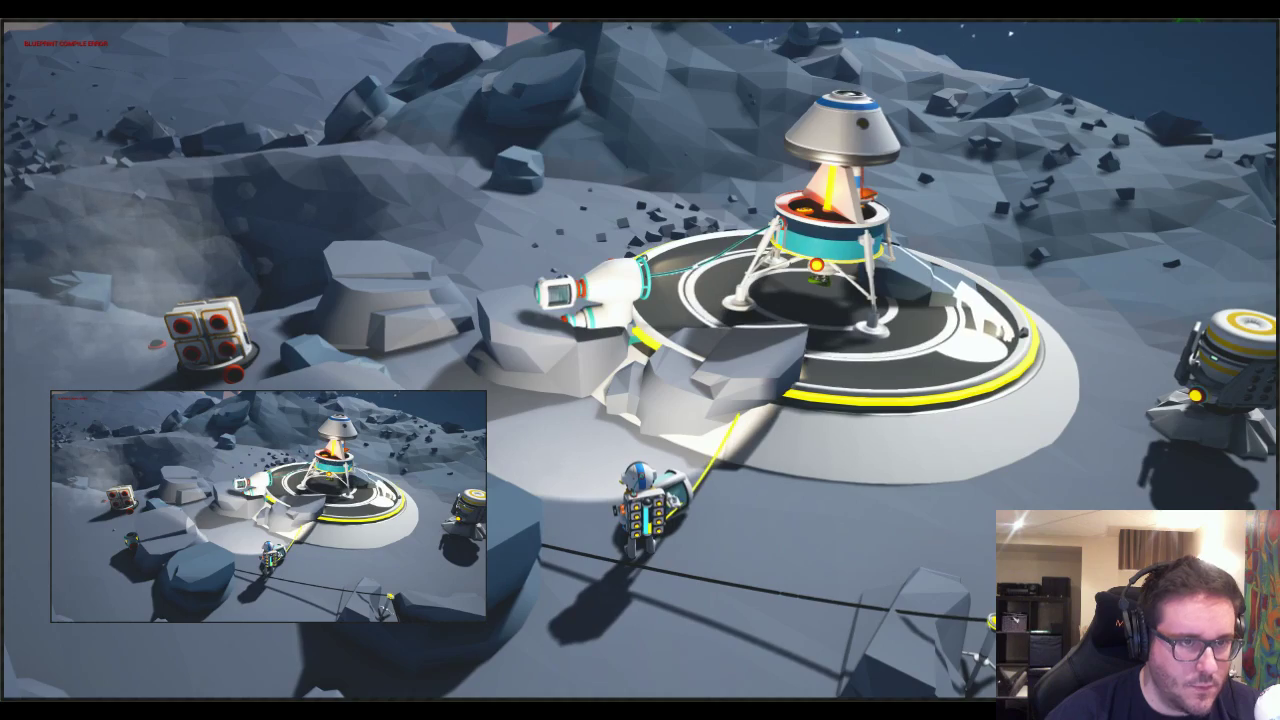
- Board the fueled shuttle, launch it off the moon and land it at the home base on the planet
key(f)
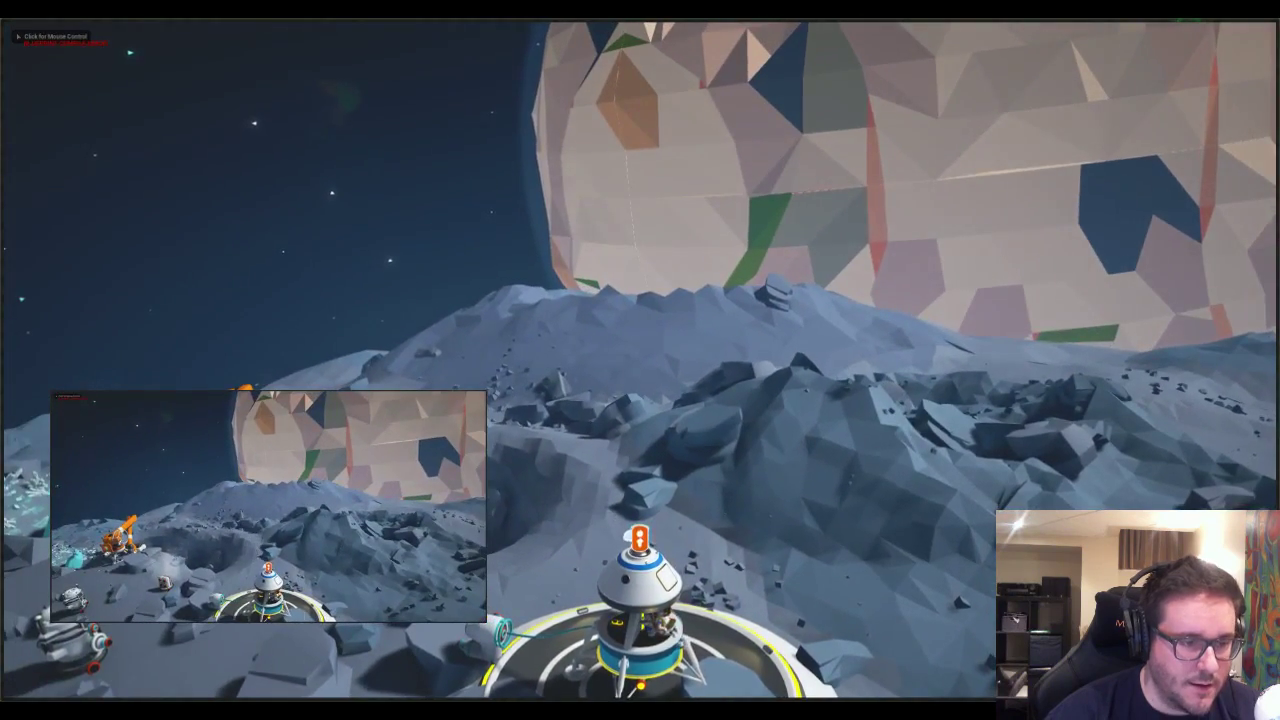
click(636, 539)
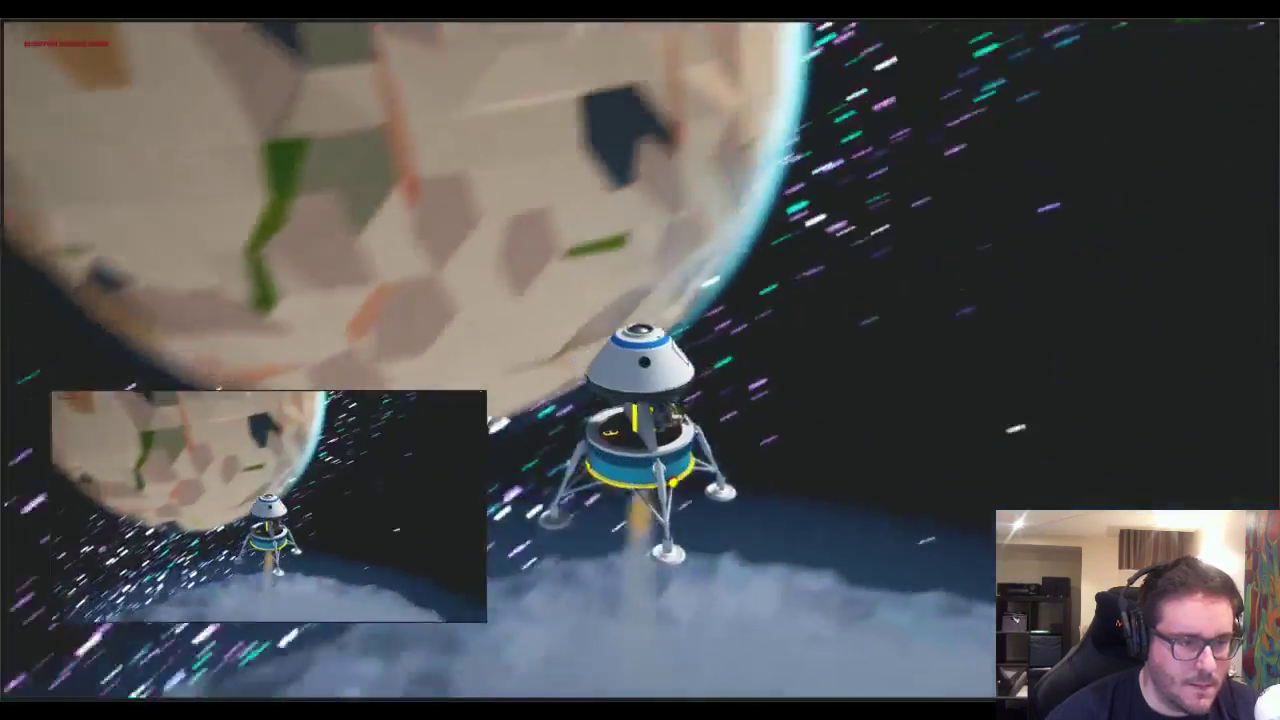
key(shift+F1)
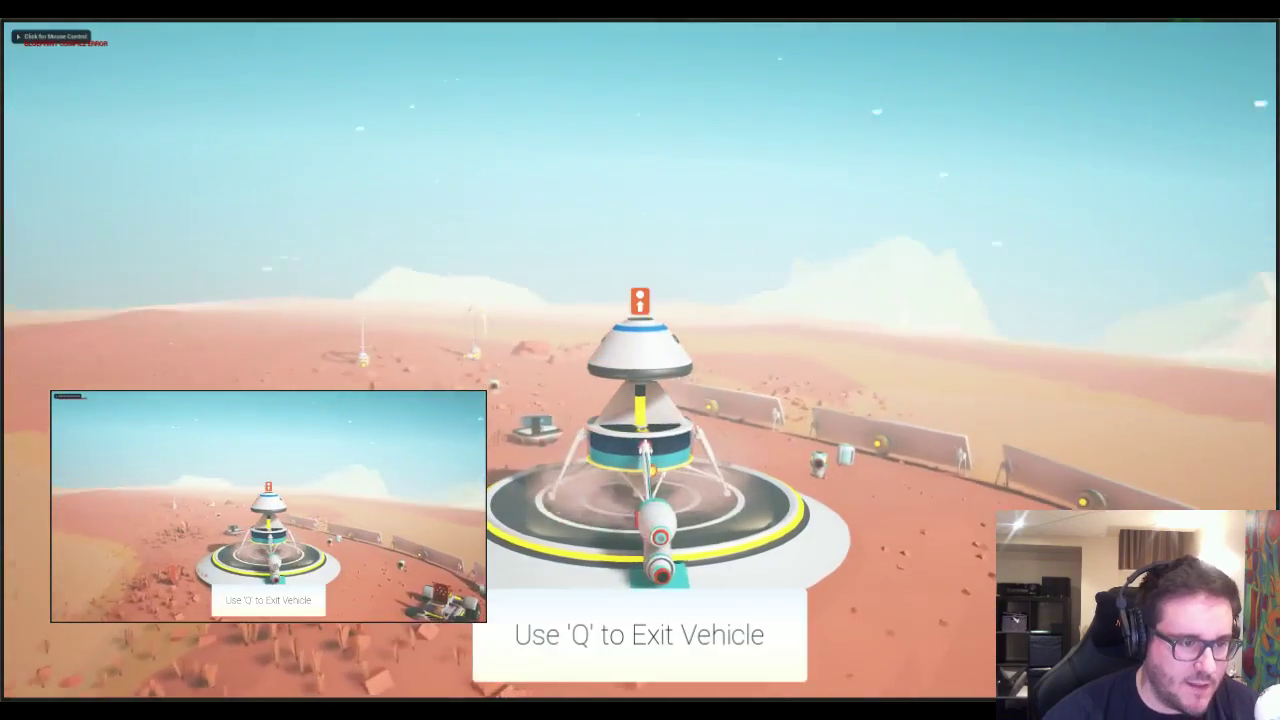
- Leave the shuttle and walk the astronaut around the home launchpad to view the planet's sky, haze and red terrain
key(q)
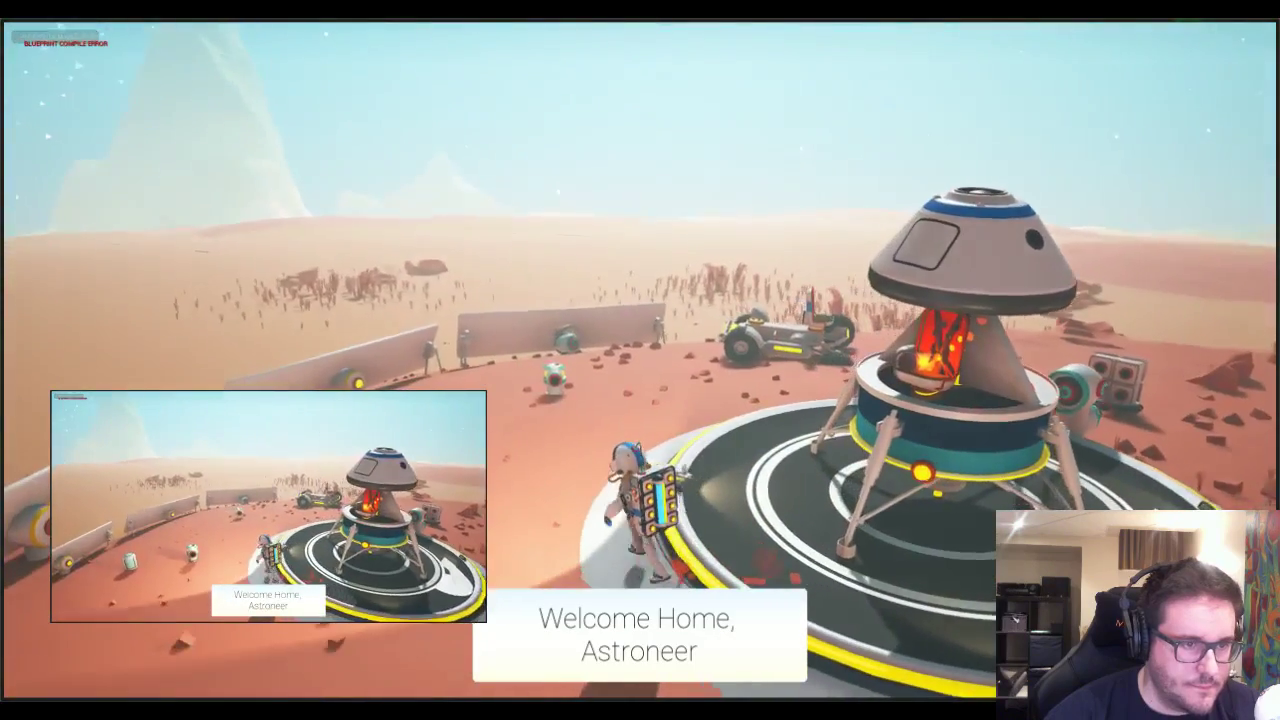
key(a)
key(w)
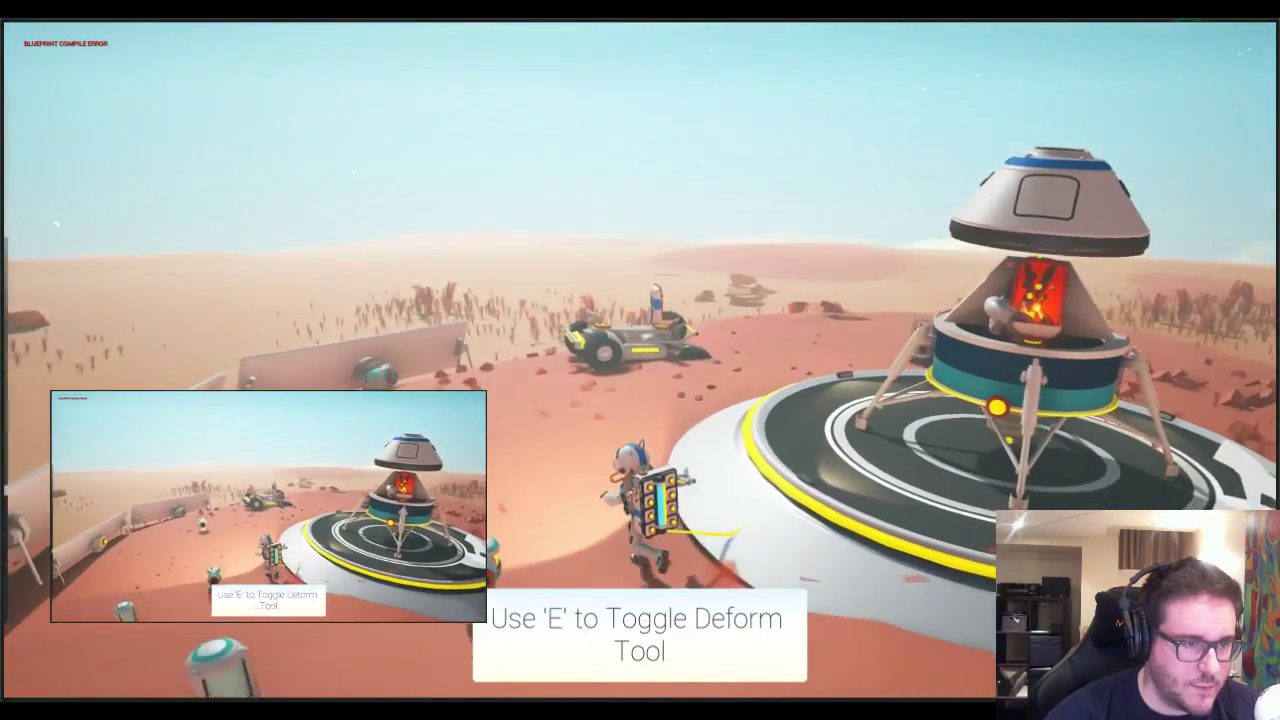
key(a)
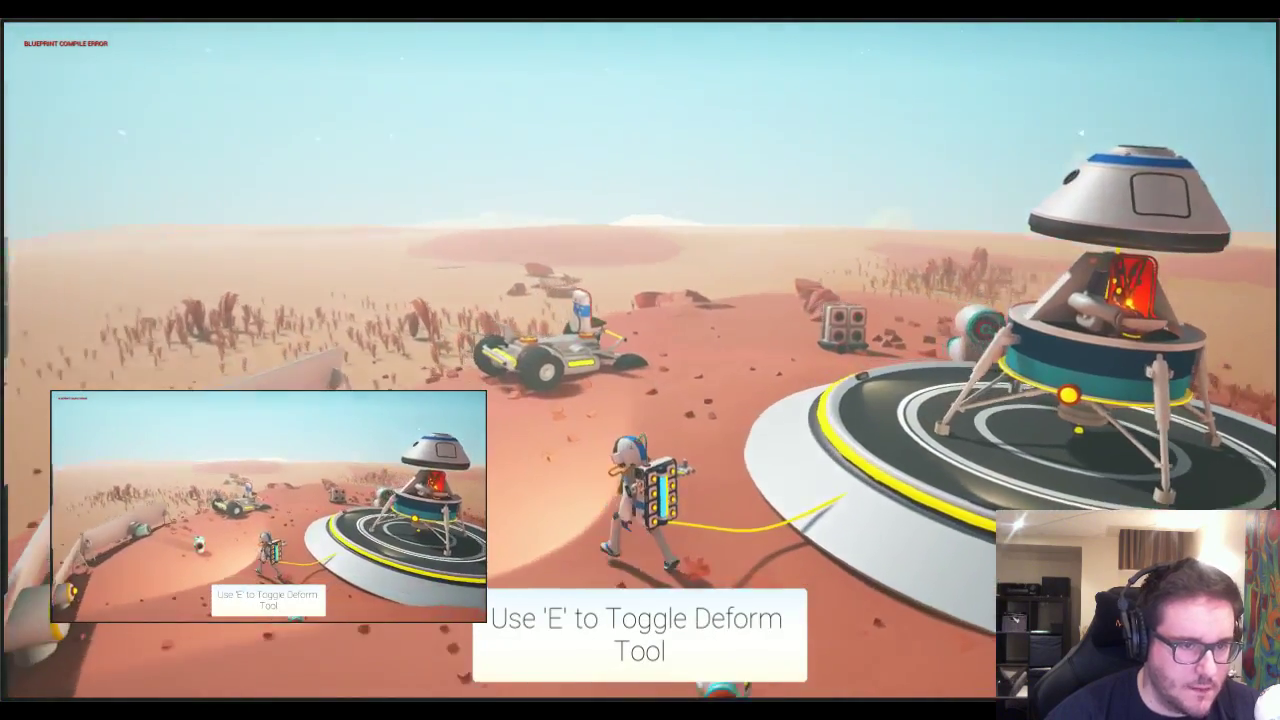
key(a)
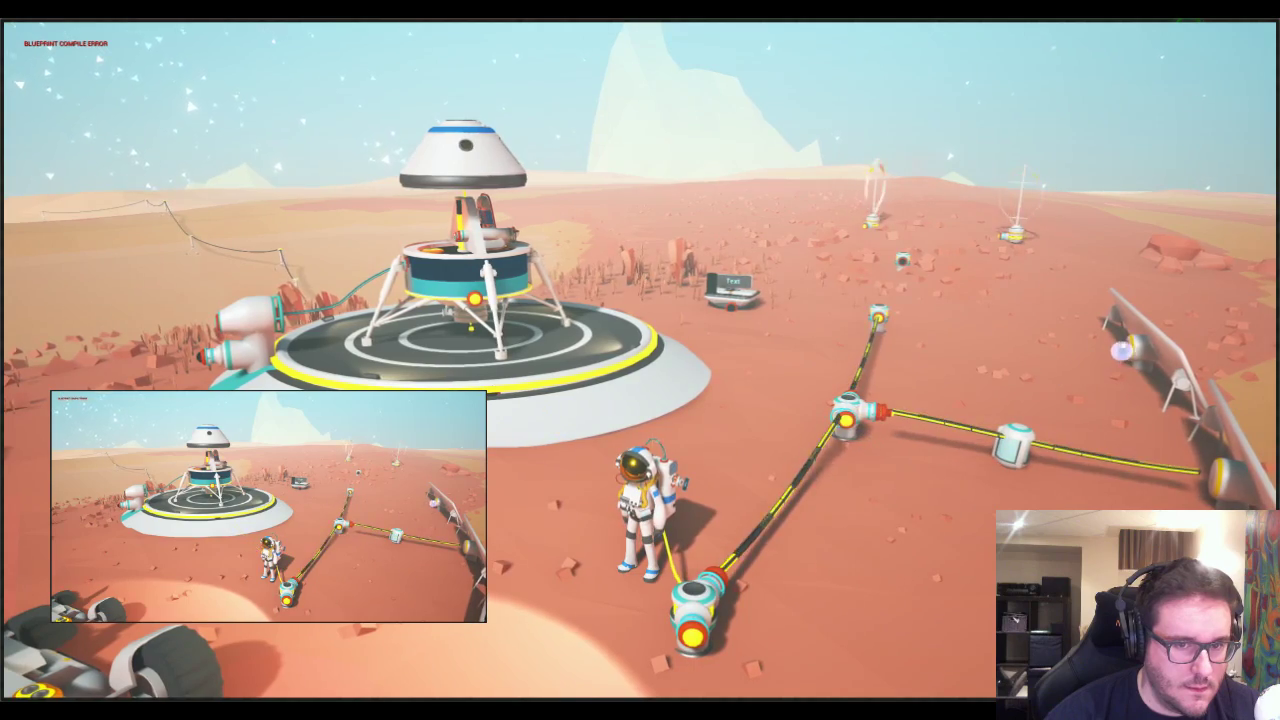
- Carry the four-slot storage rack to the rover beside the launchpad and mount it on the rover
right_drag(850, 314, 897, 405)
drag(897, 405, 808, 505)
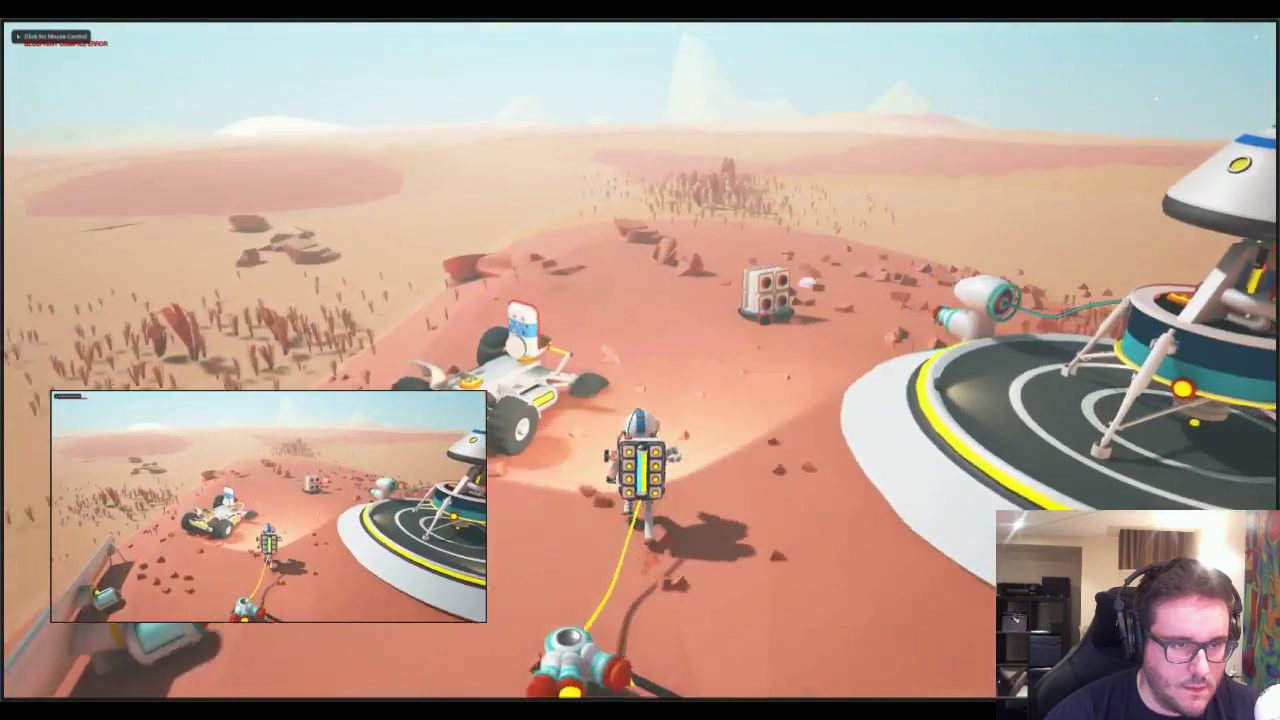
click(762, 321)
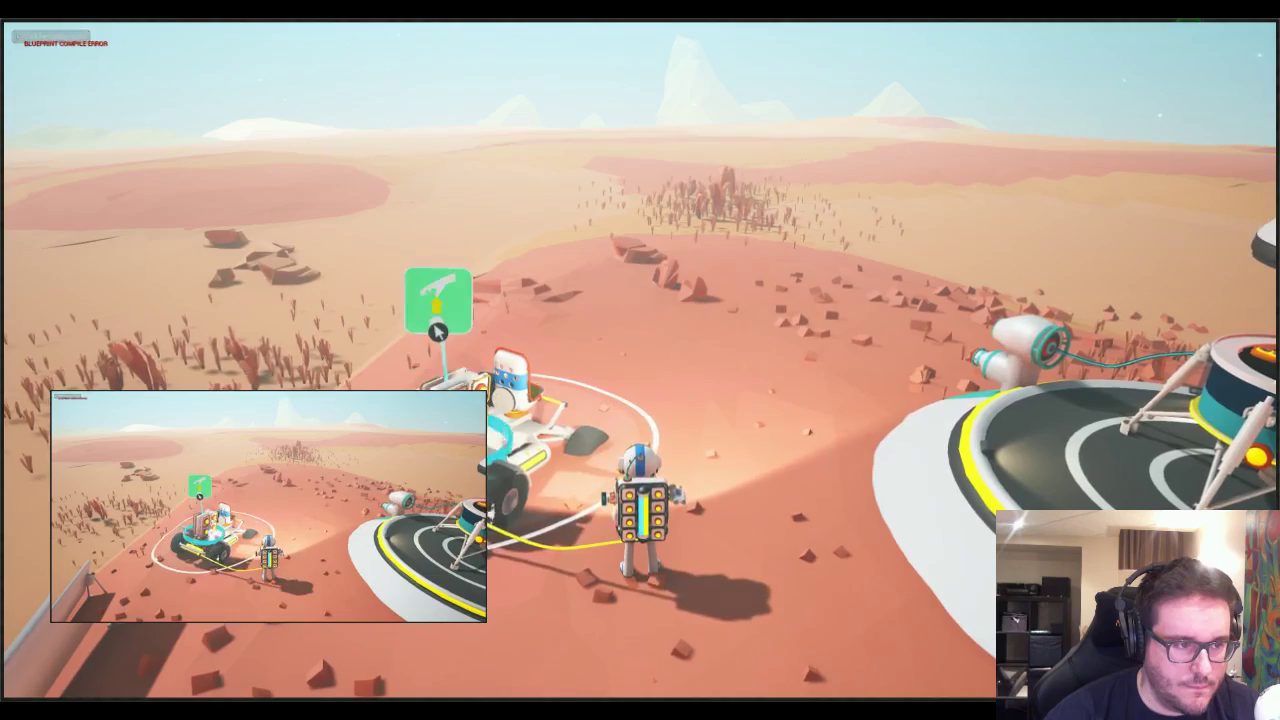
- Walk around the launchpad to the module with the Text display and connect its cable to the nearby power node
key(w)
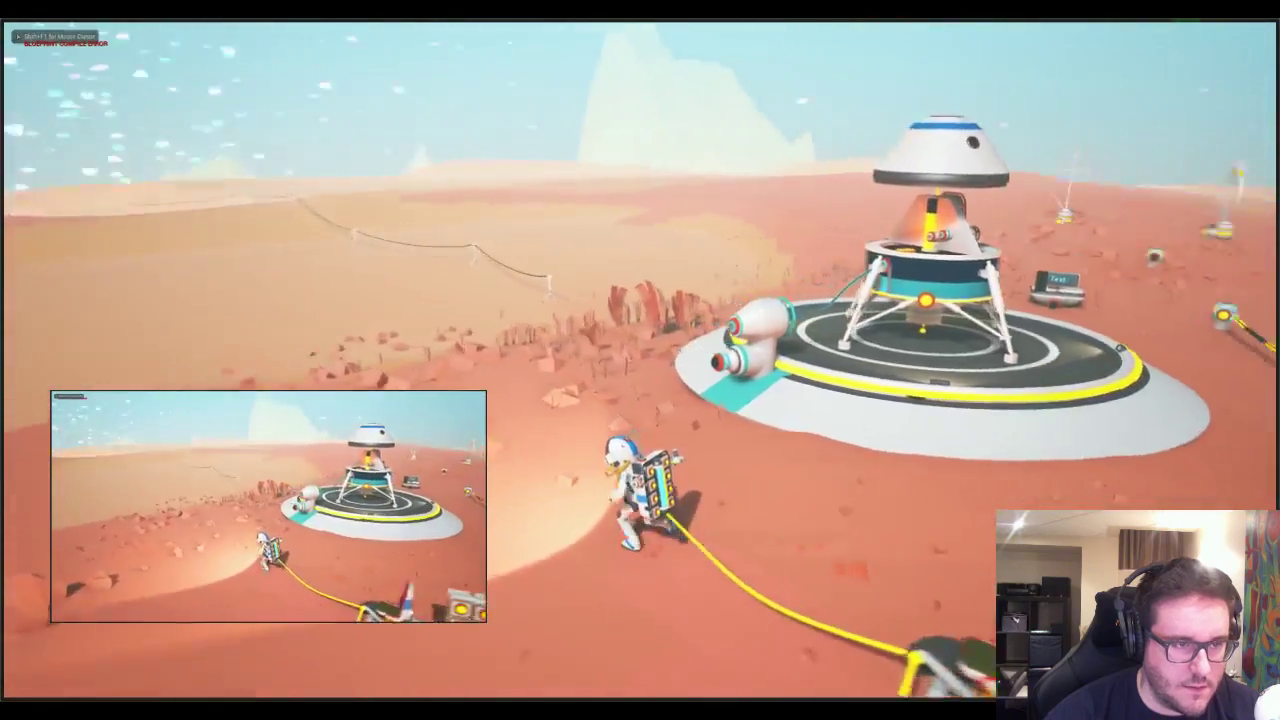
key(w)
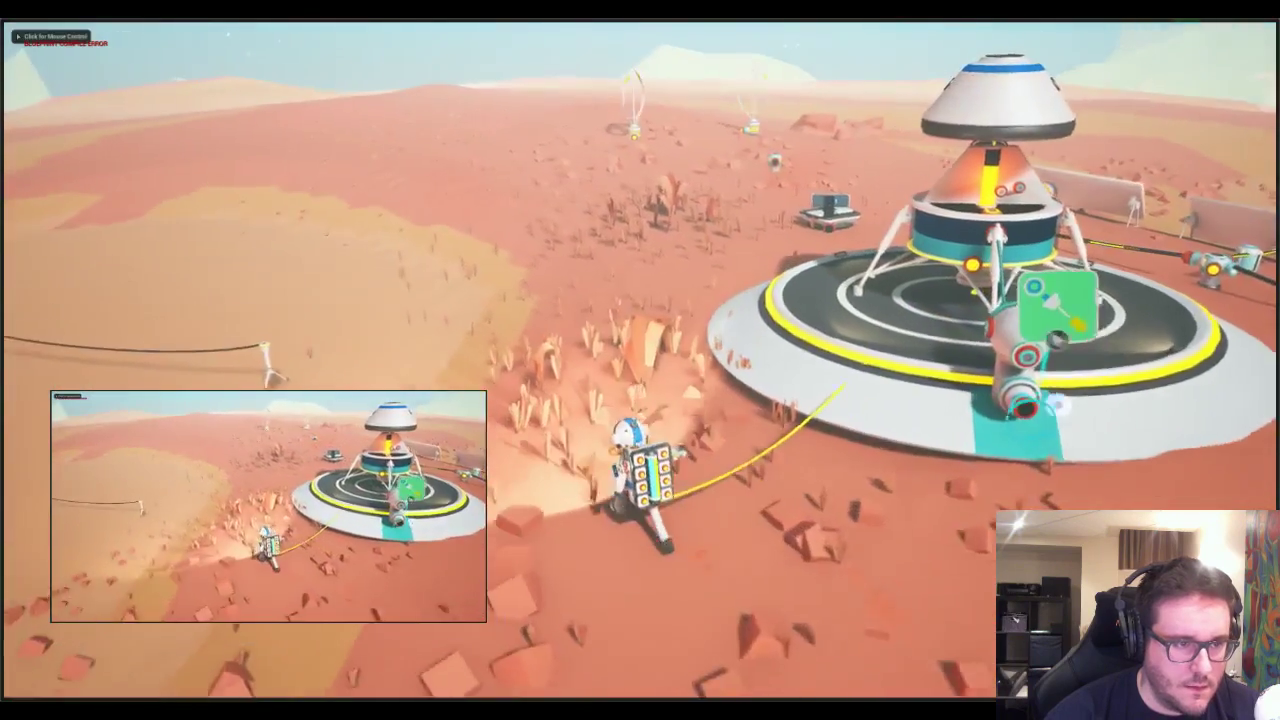
key(w)
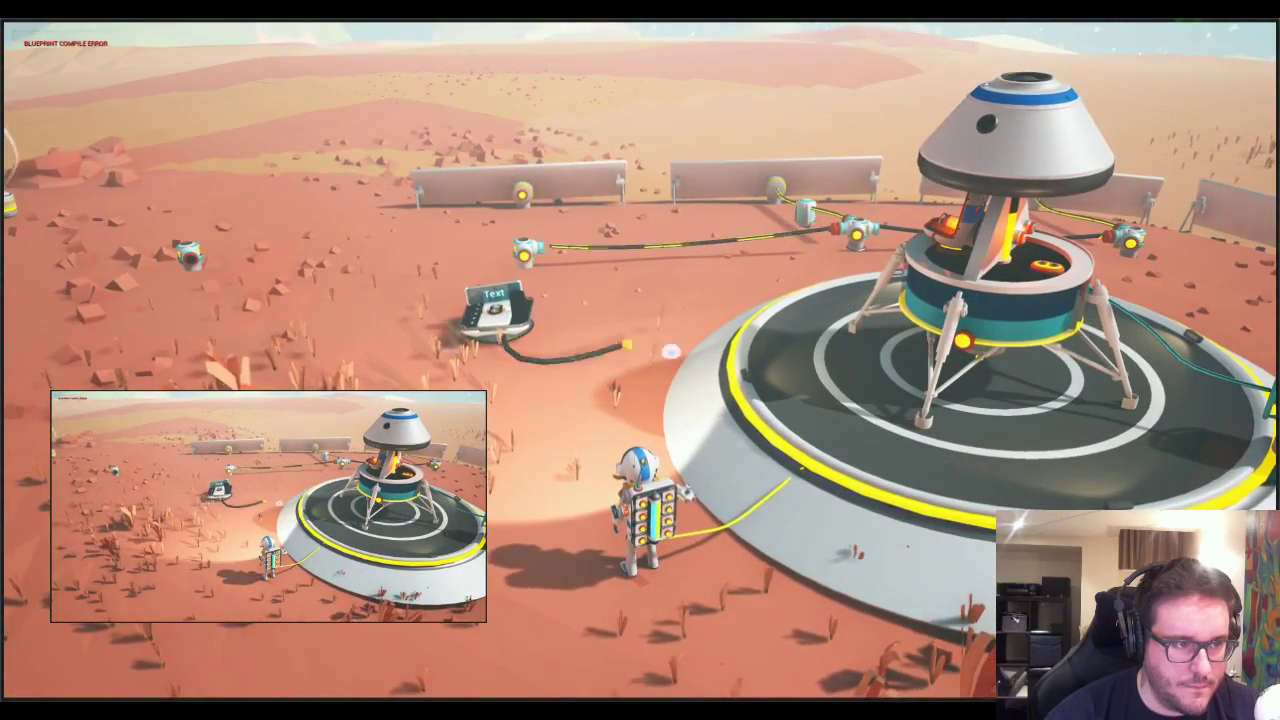
key(w)
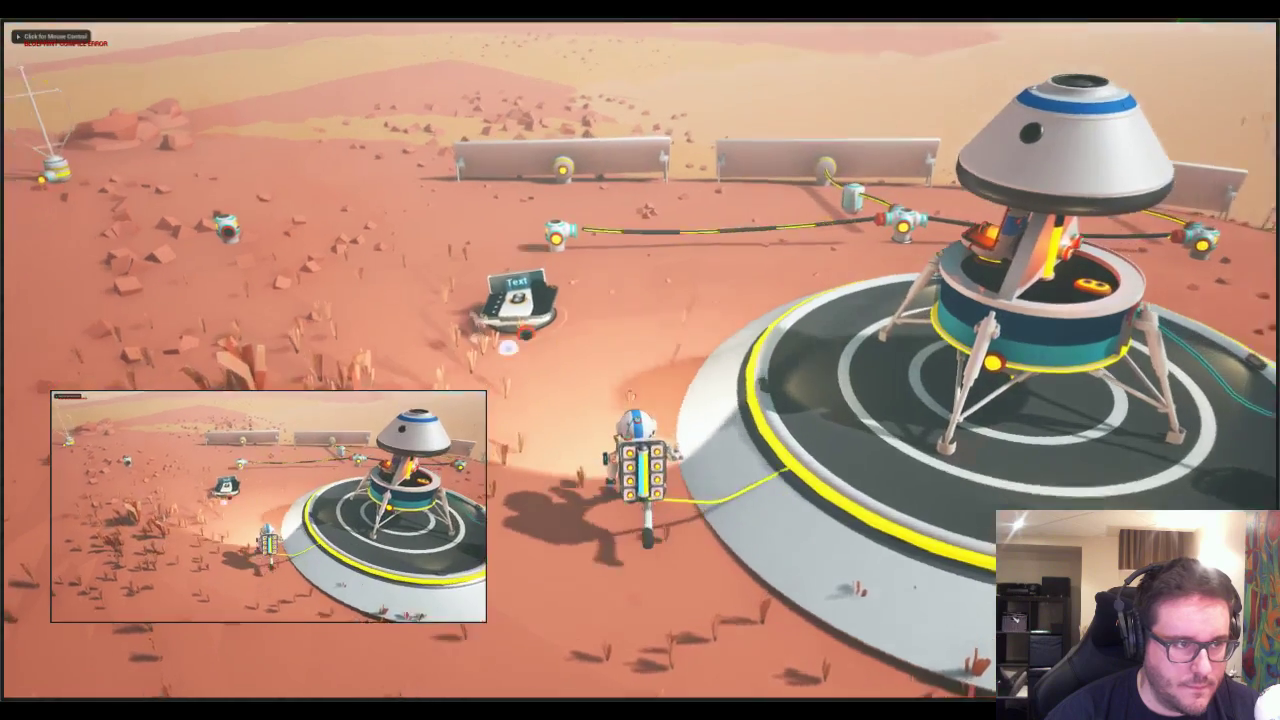
drag(528, 366, 553, 278)
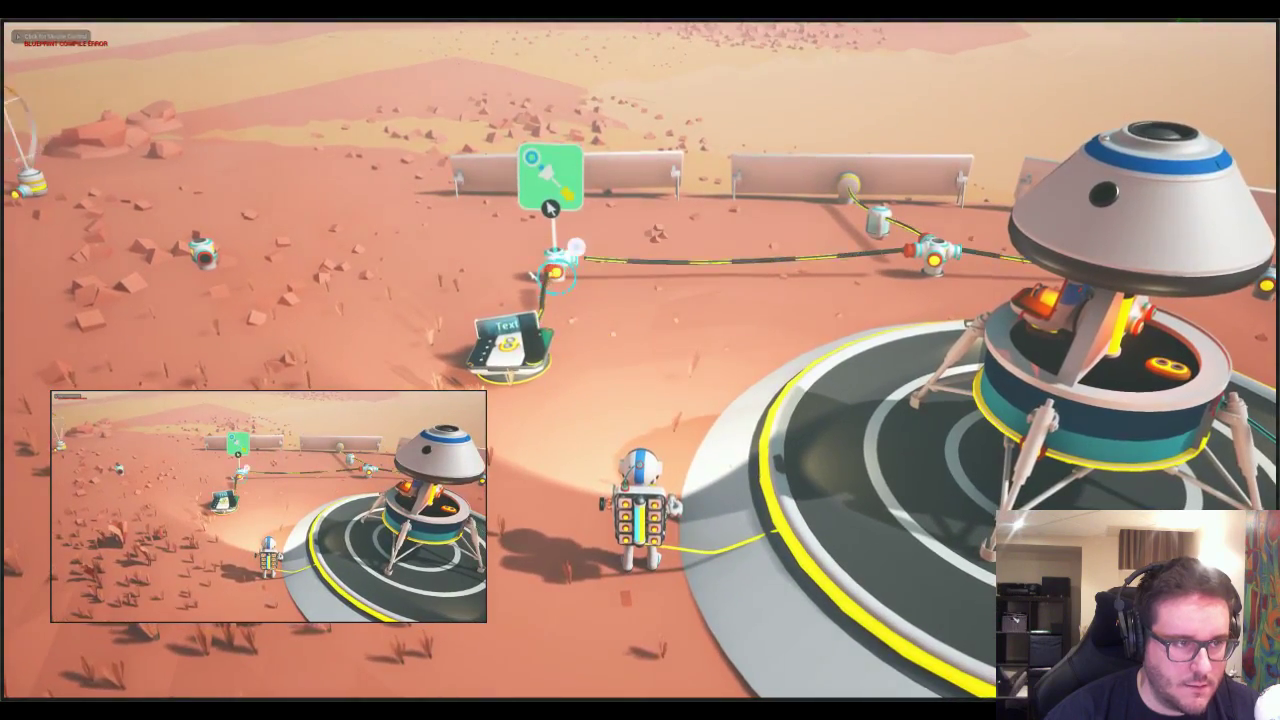
- Run the astronaut around the connected module and solar panels to view the base, horizon and sky
key(a)
right_drag(599, 282, 715, 215)
key(a)
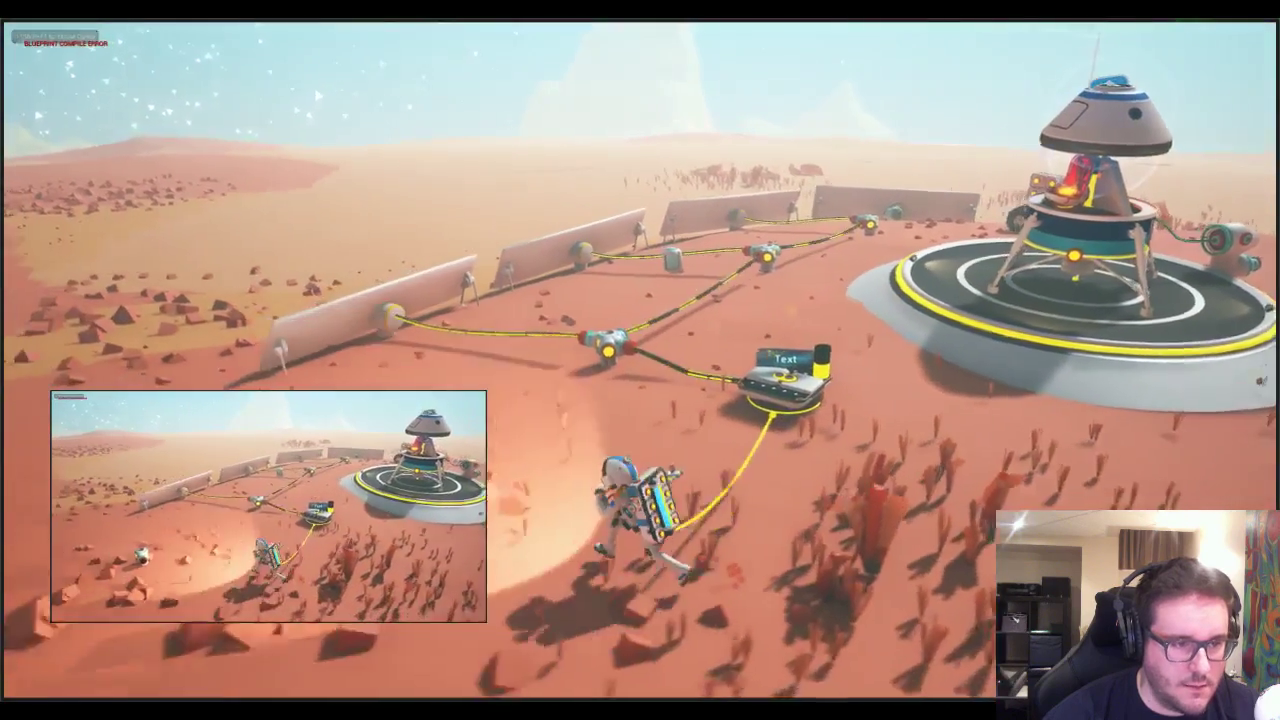
key(a)
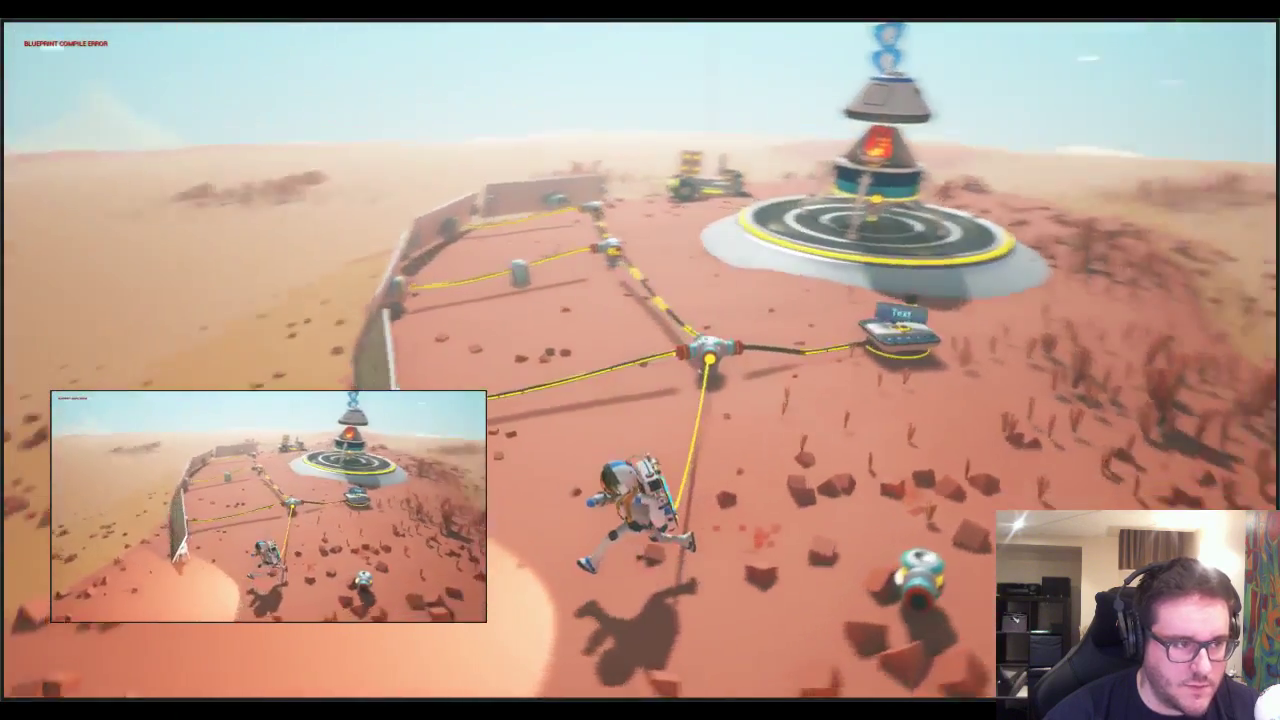
key(a)
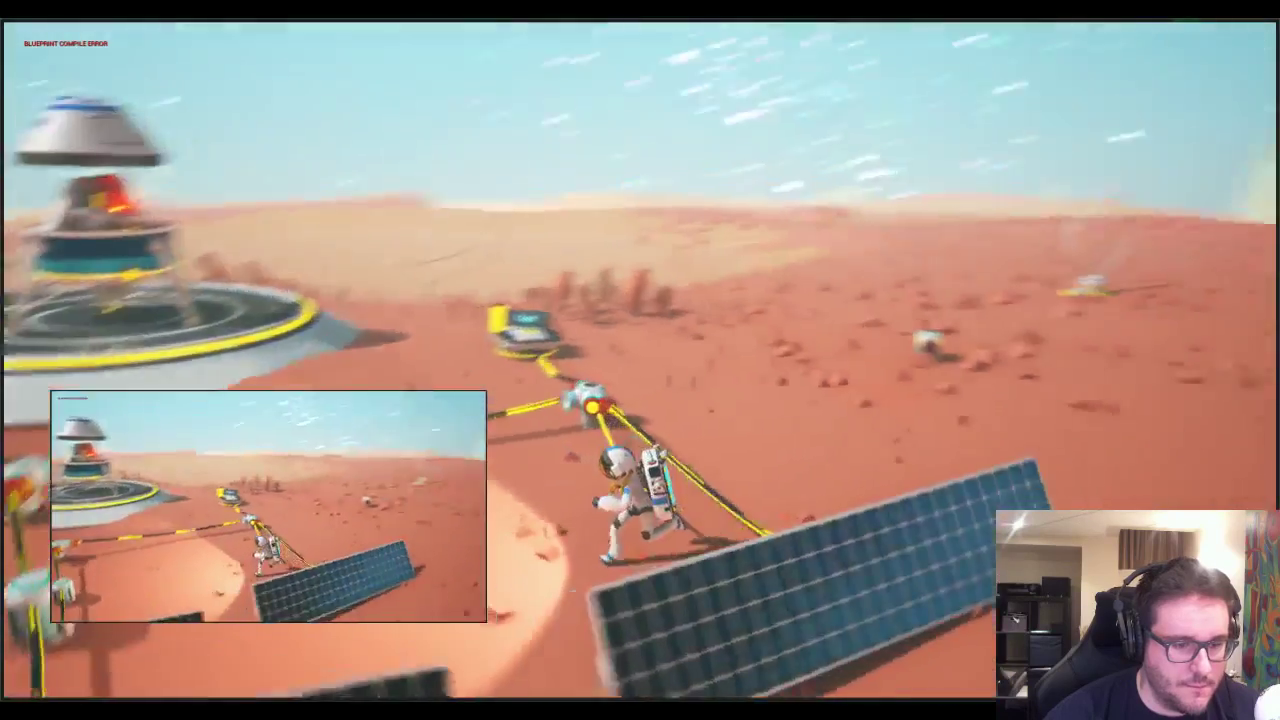
key(shift+F1)
key(a)
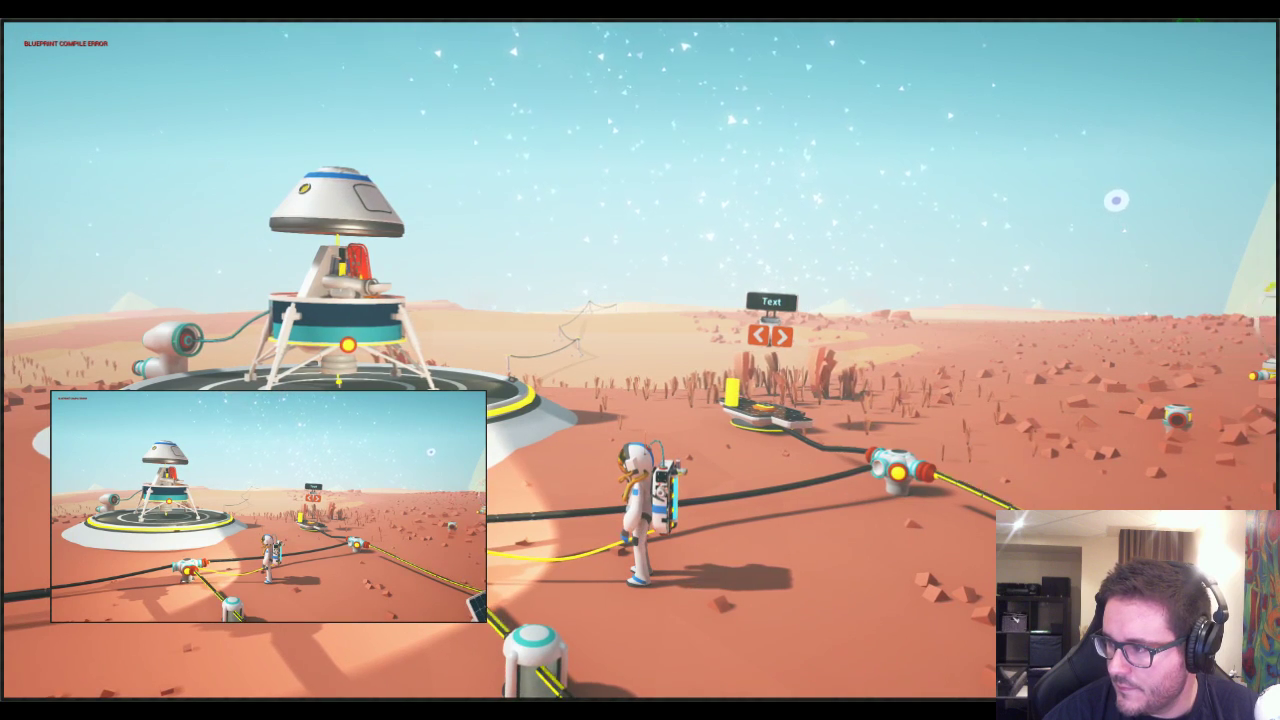
- Board the rover, drive it across the sand around the base and get out beside the launchpad
click(999, 204)
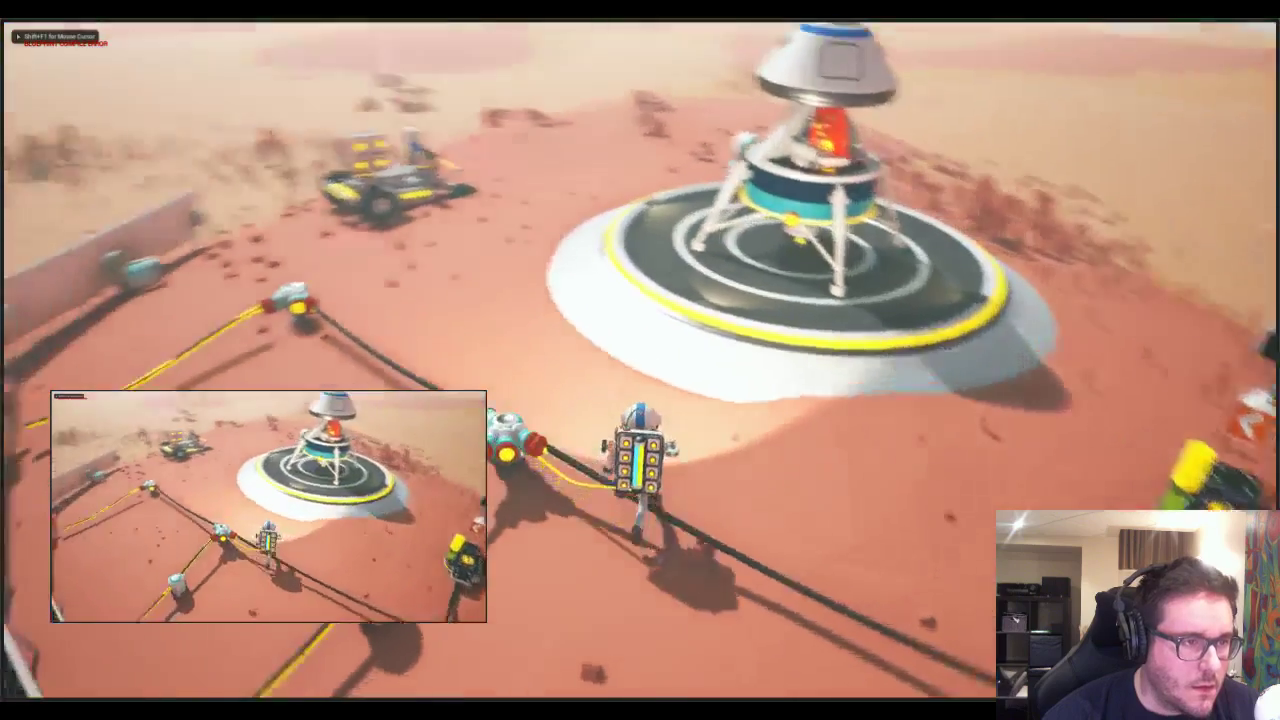
key(shift+F1)
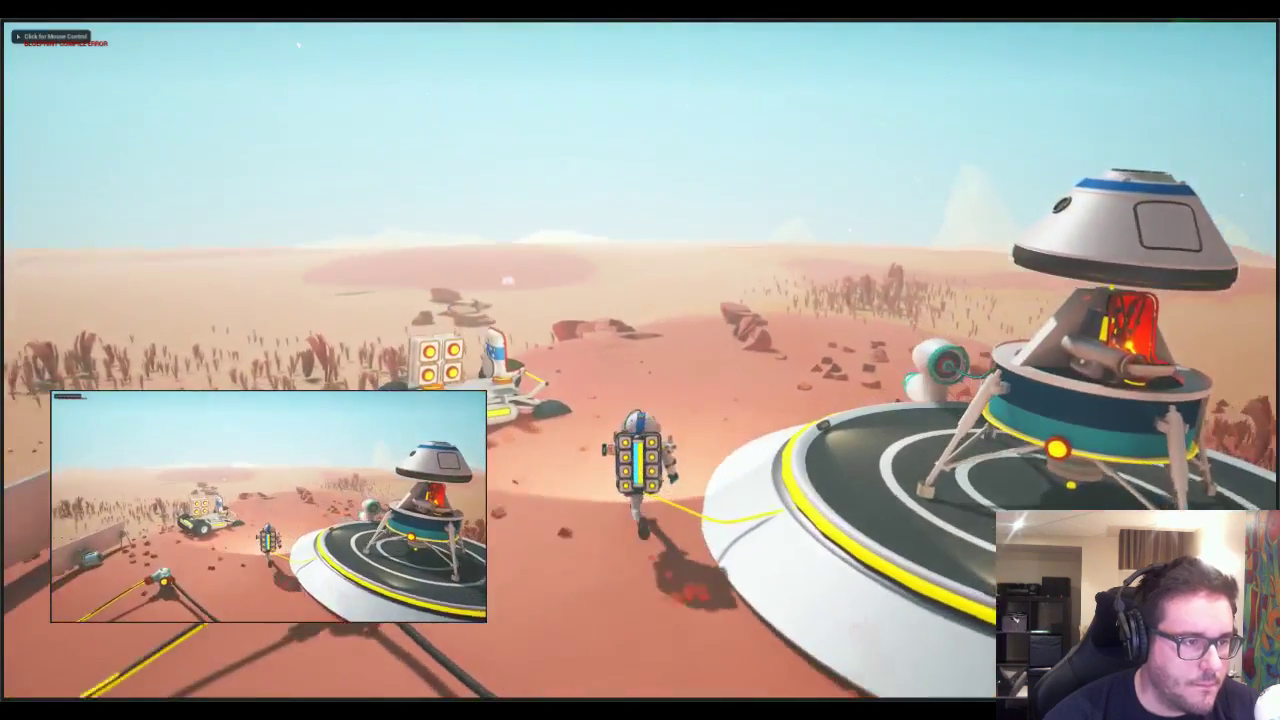
click(481, 347)
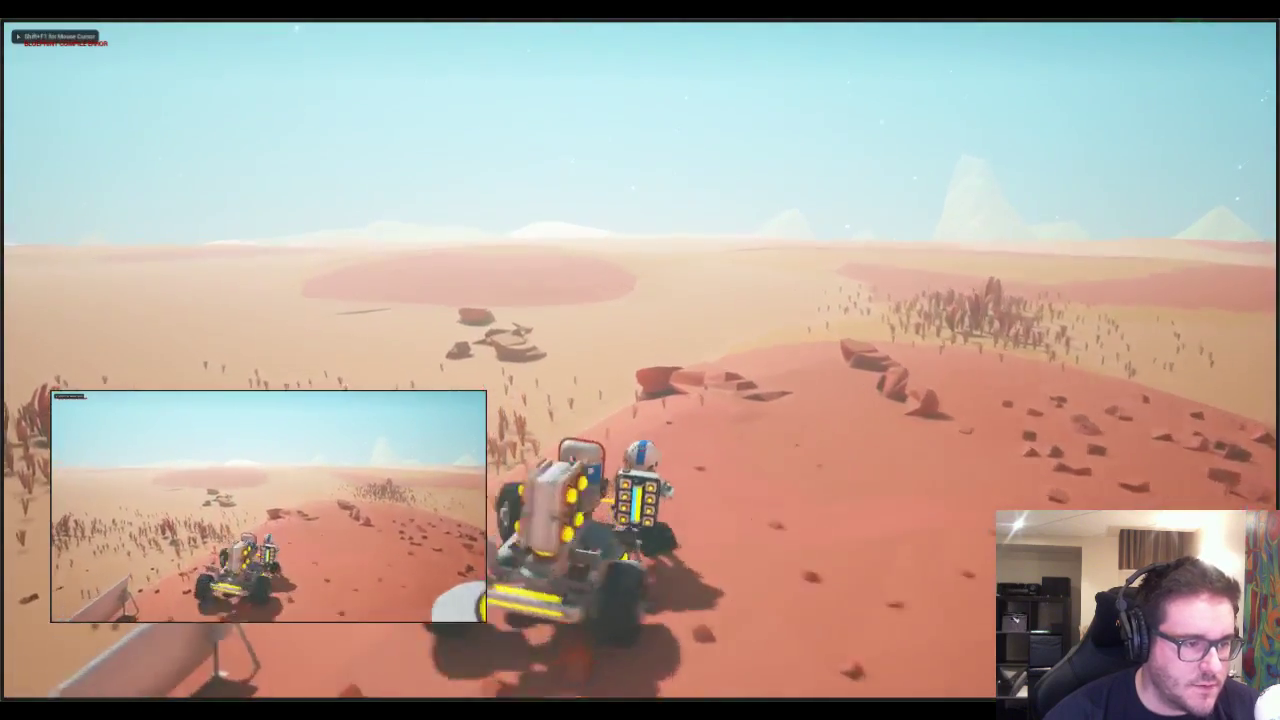
key(w)
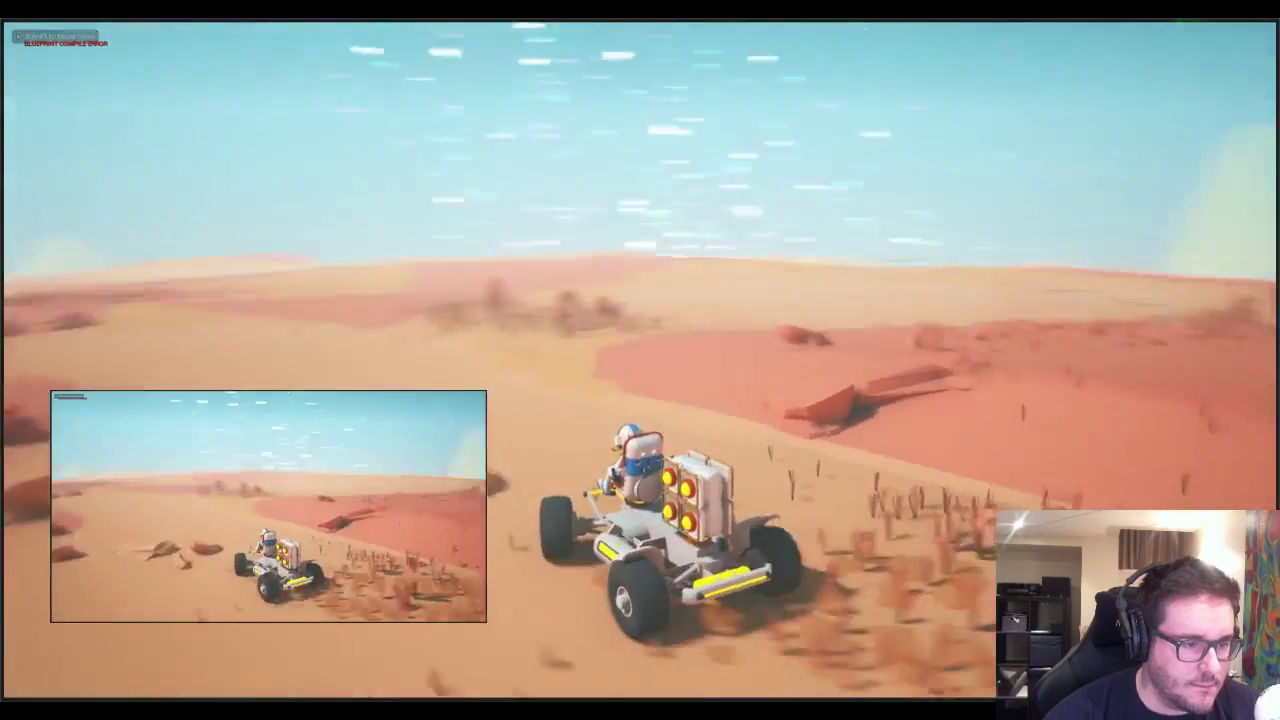
key(d)
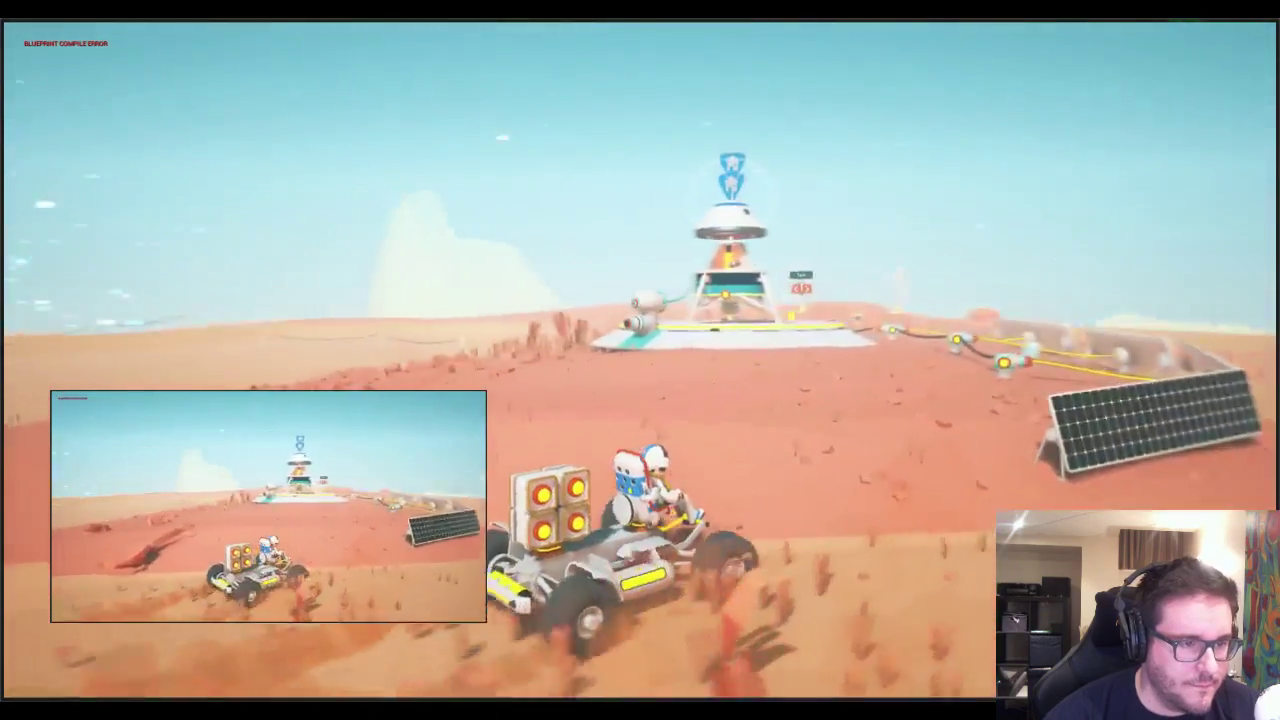
key(a)
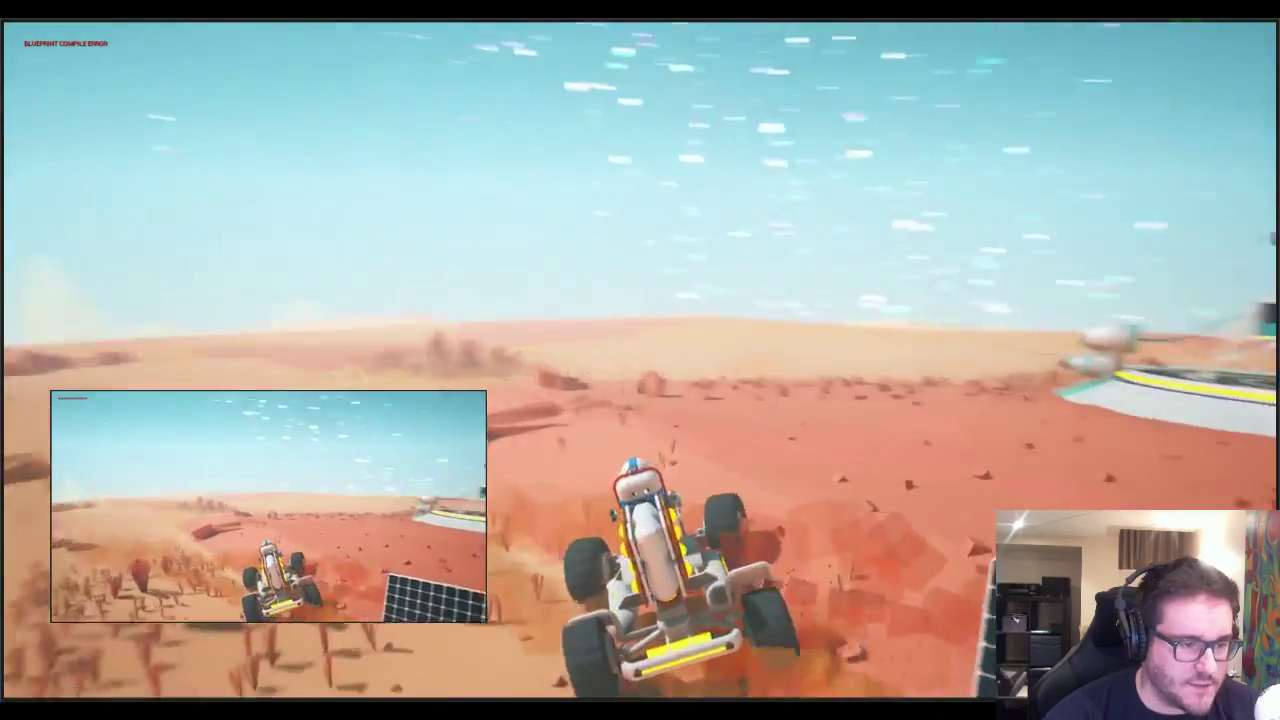
key(d)
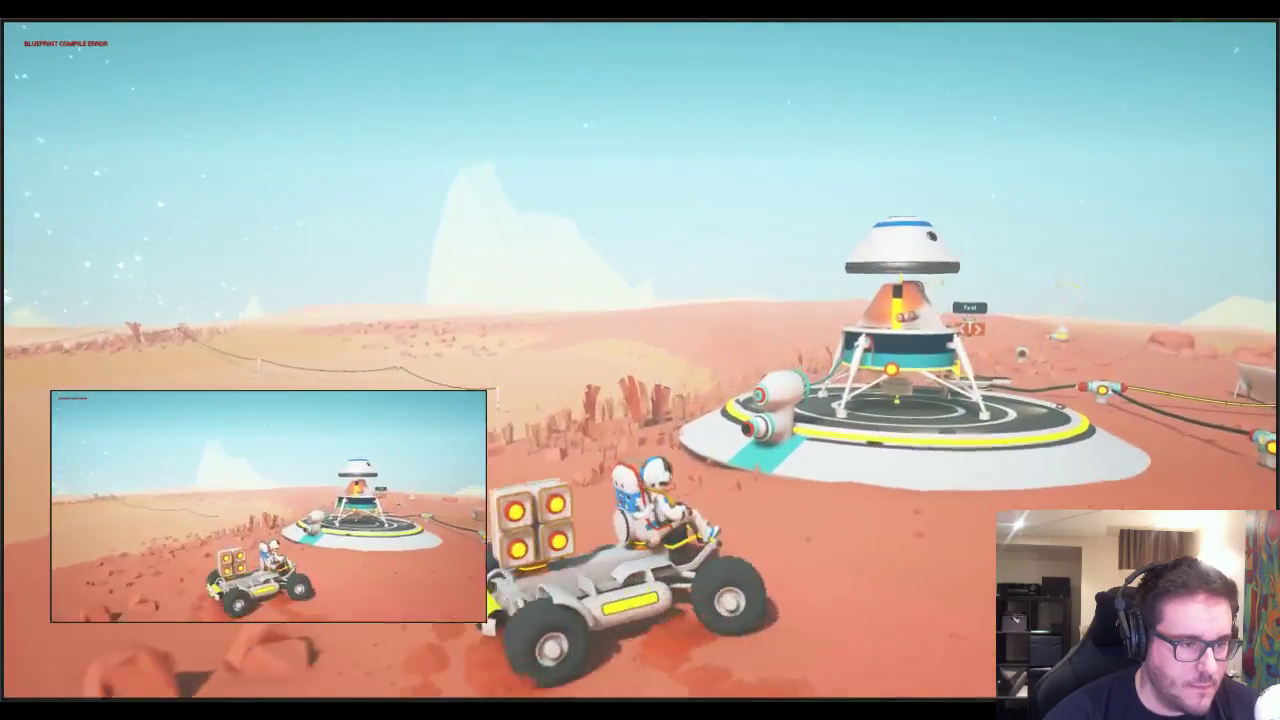
key(f)
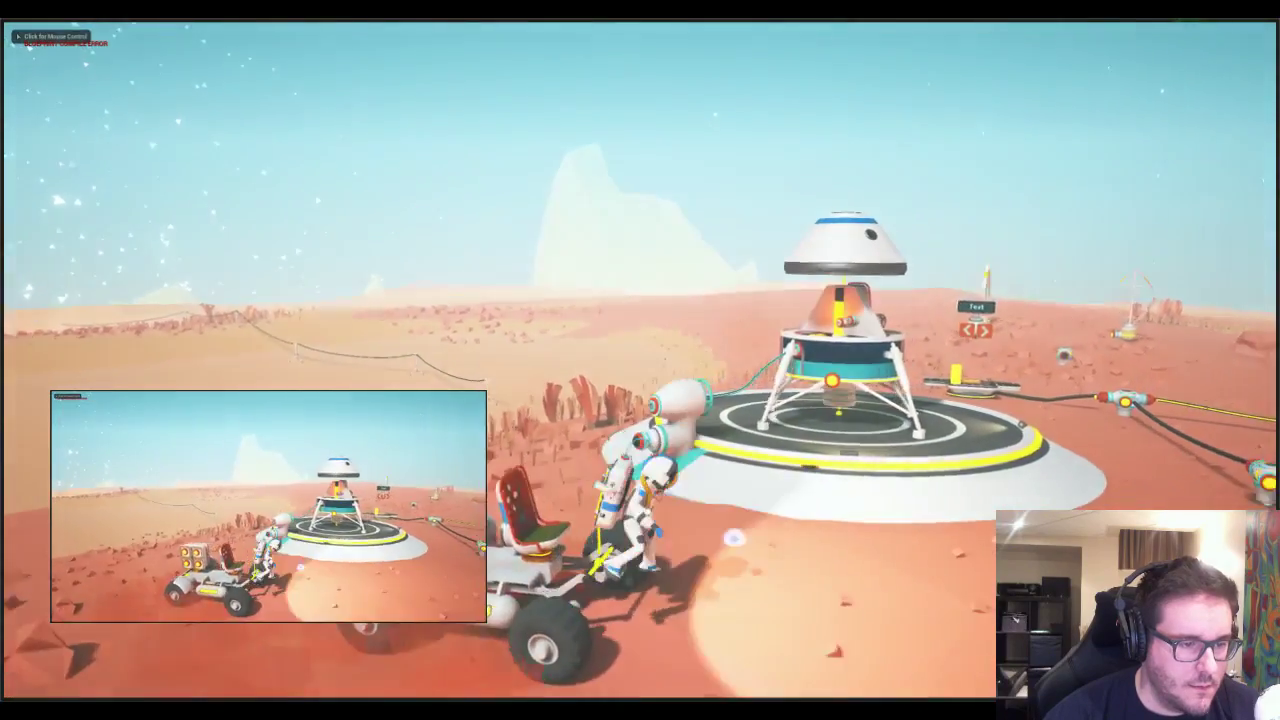
- Walk the astronaut from the launchpad onto the open sand to view the distant haze and mountains
key(w)
key(w)
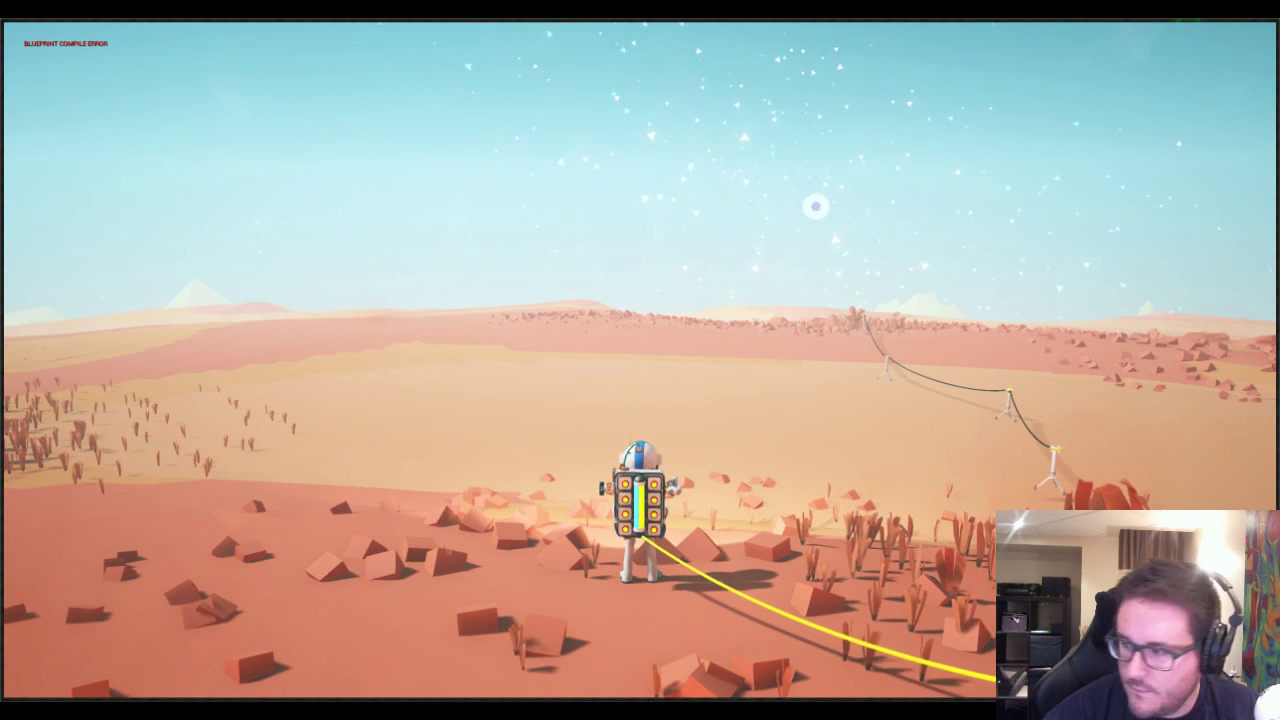
right_drag(783, 247, 675, 247)
key(d)
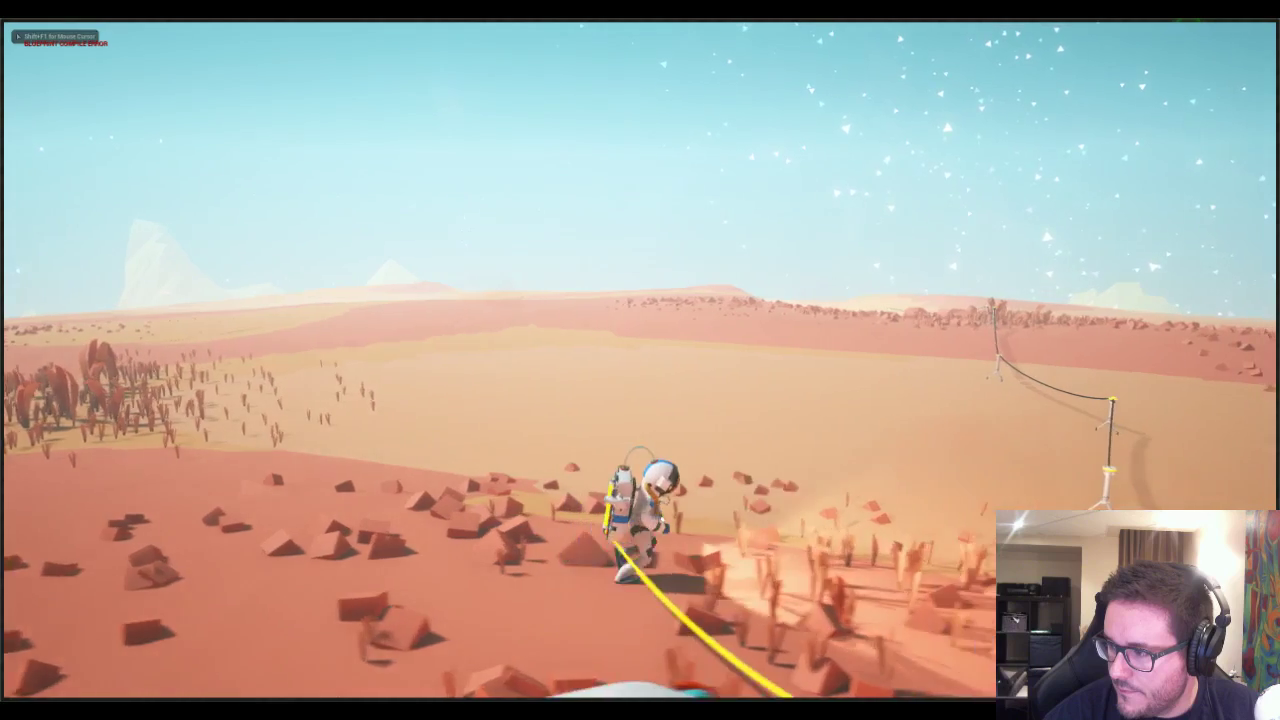
key(w)
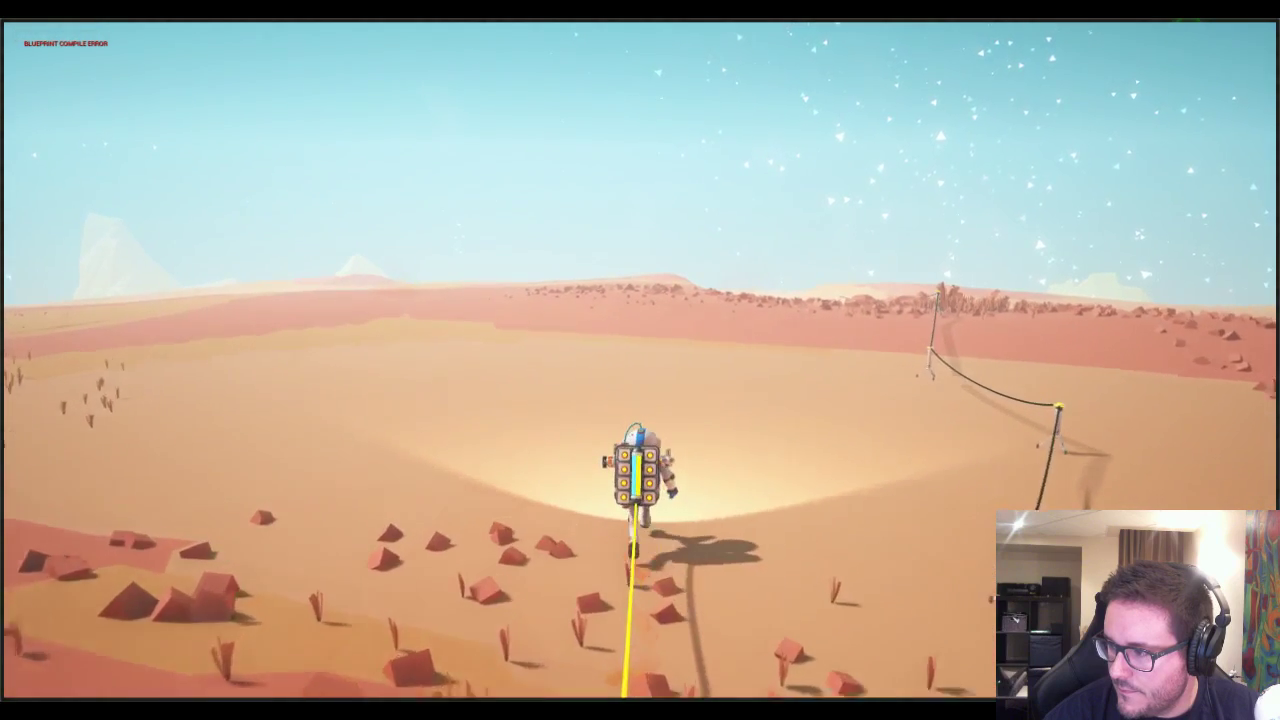
key(w)
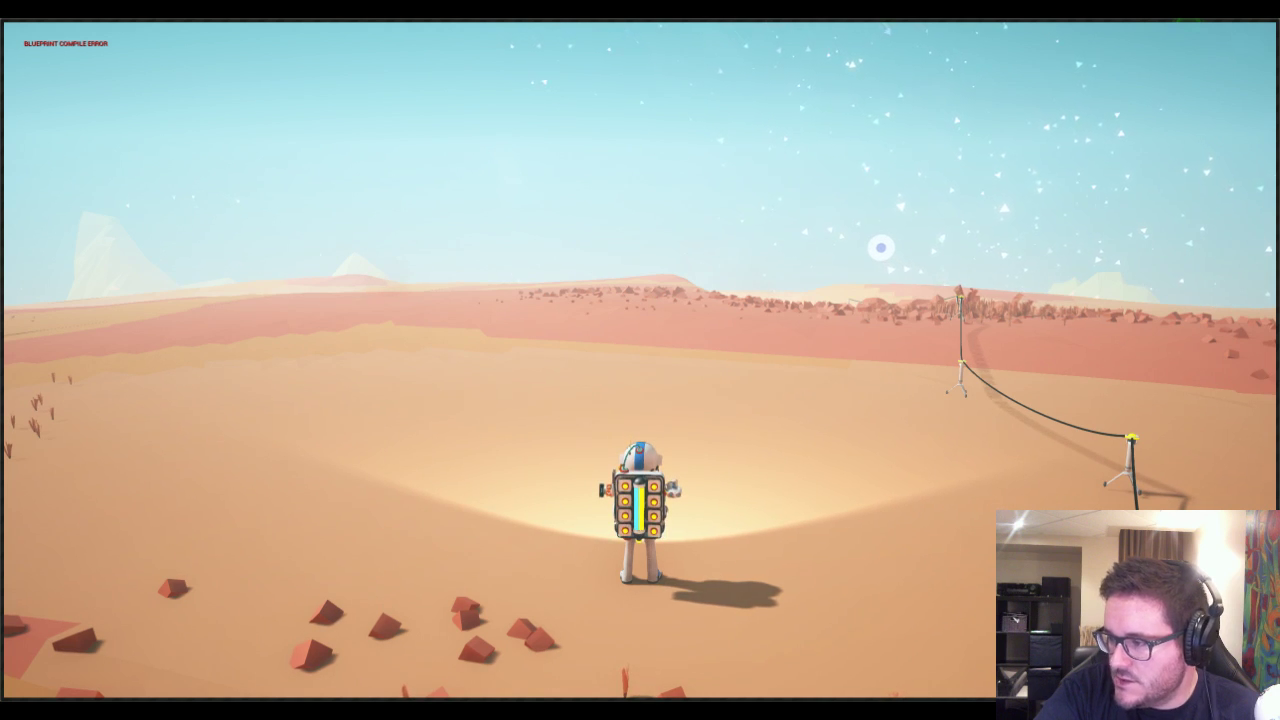
- Browse the list of spawnable objects in the in-game debug options and close the options again
right_drag(623, 396, 731, 394)
mouse_move(321, 148)
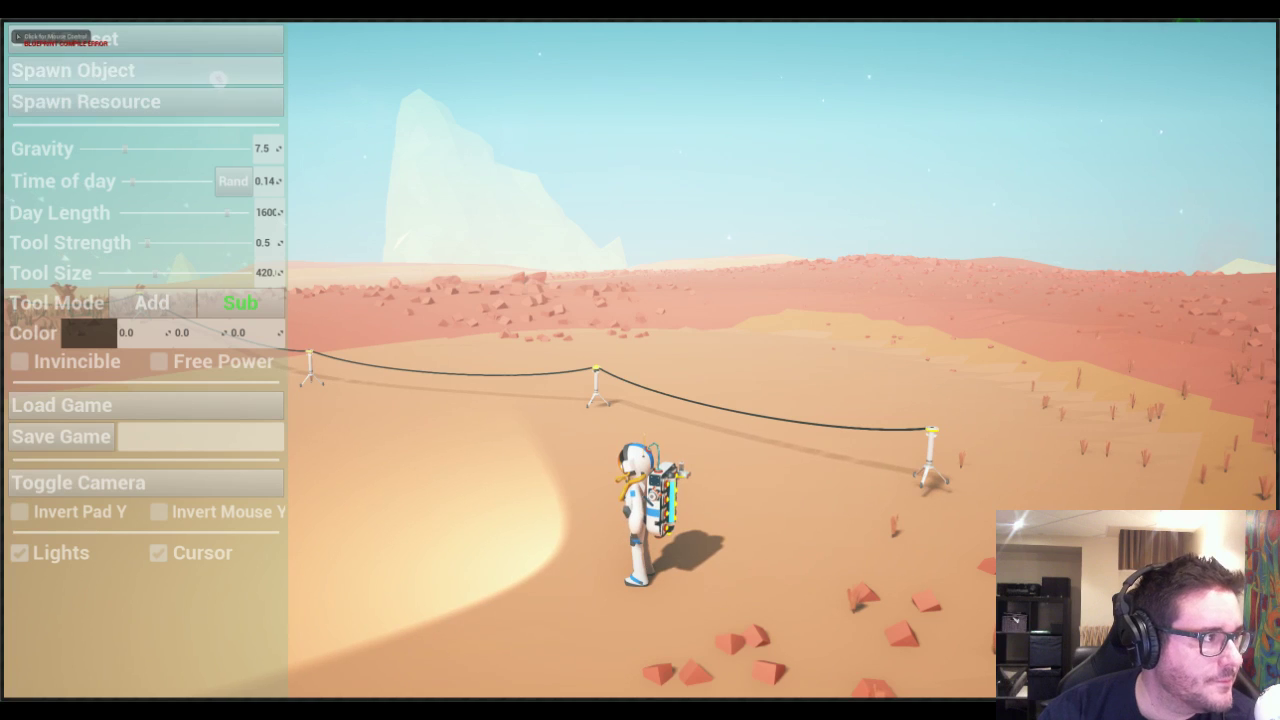
click(215, 69)
scroll(501, 92, down, 15)
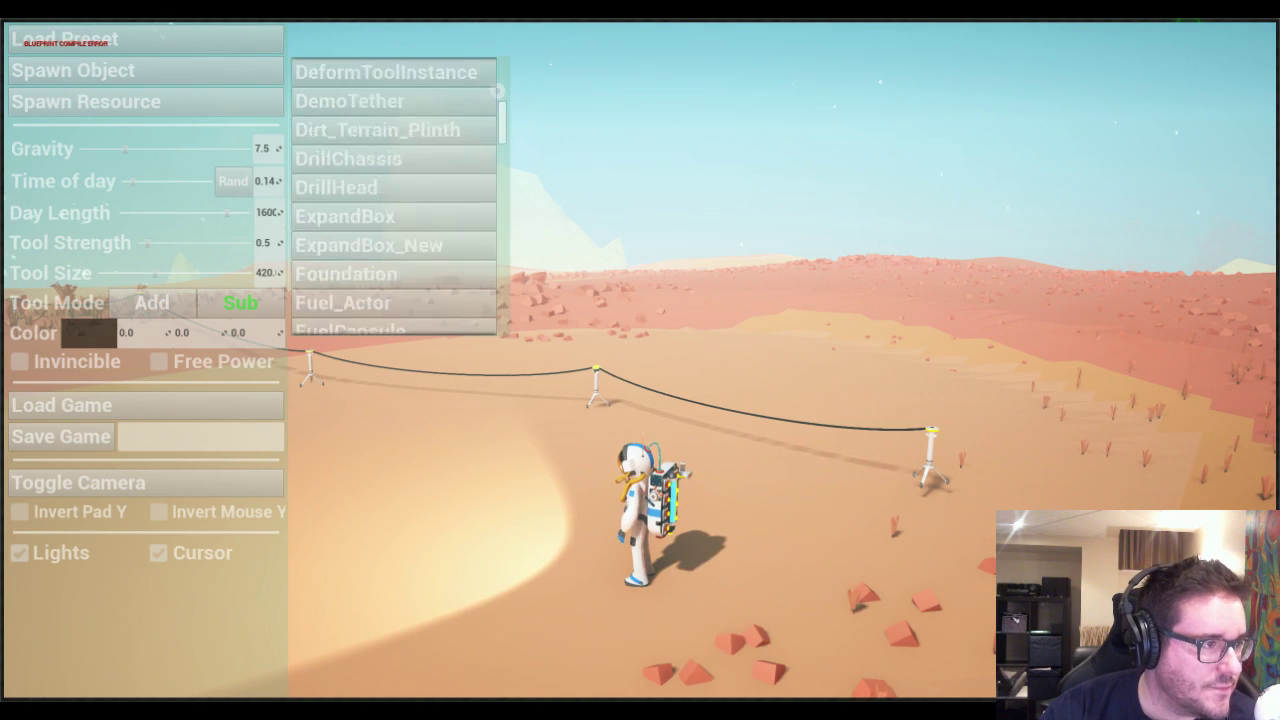
scroll(499, 89, down, 15)
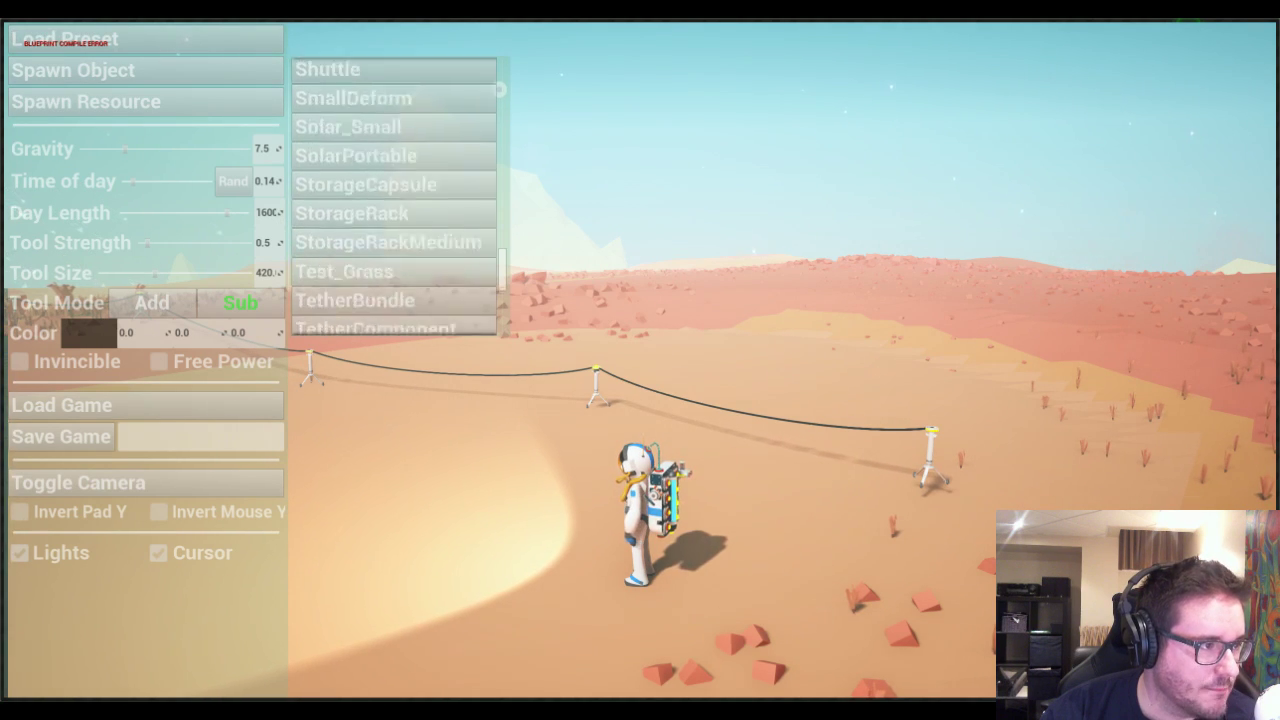
scroll(499, 89, up, 8)
scroll(499, 89, up, 20)
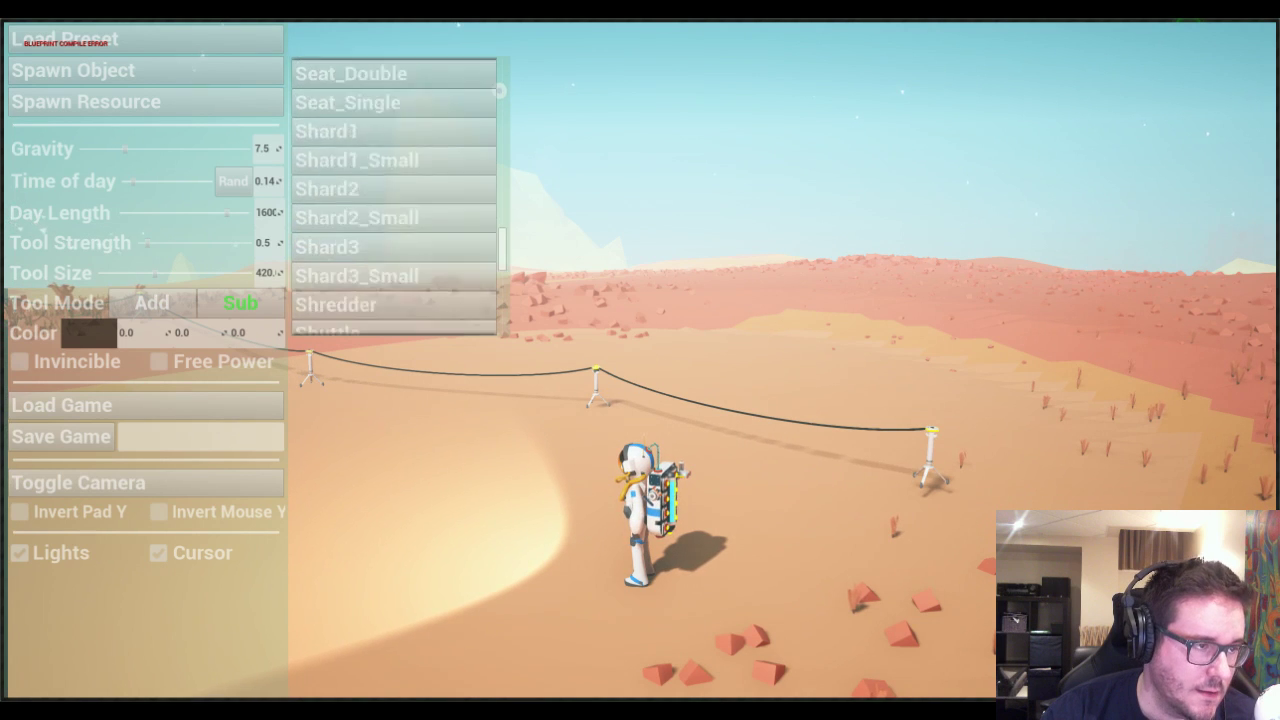
scroll(500, 89, up, 5)
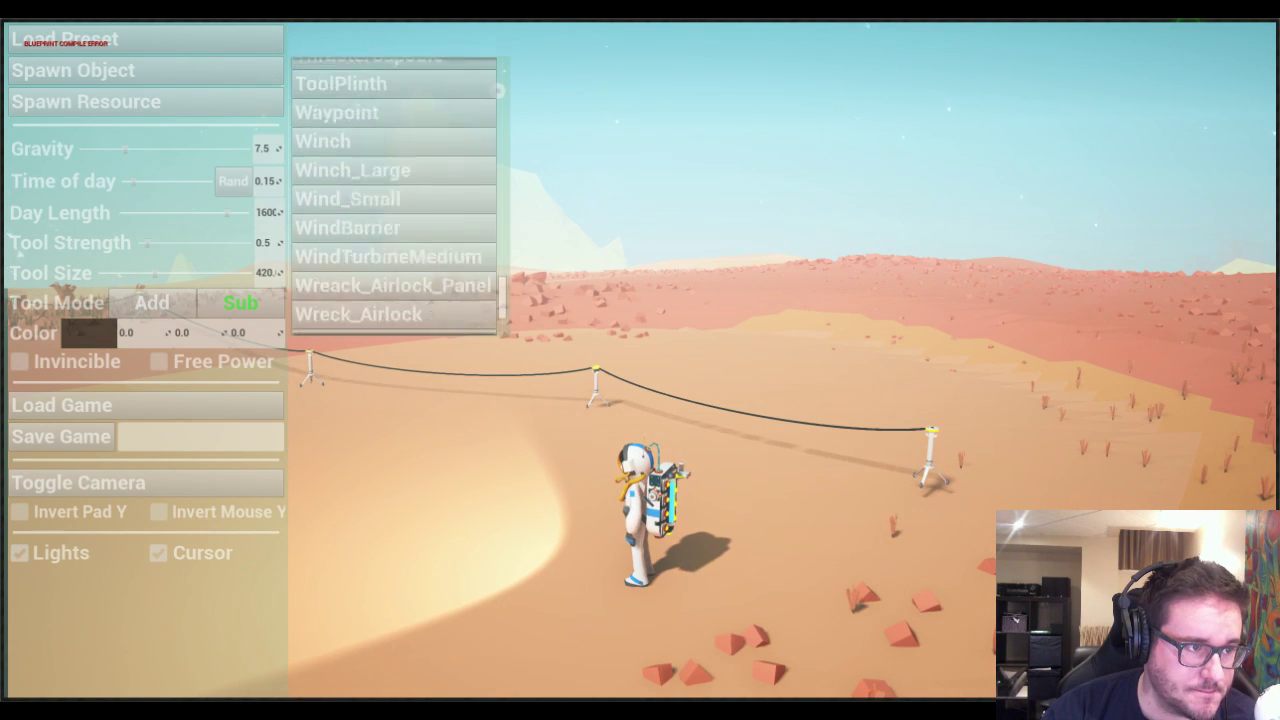
key(grave)
- Run the astronaut across the sand flats and back to the launchpad to view the terrain colors and atmosphere
right_drag(700, 480, 425, 474)
key(w)
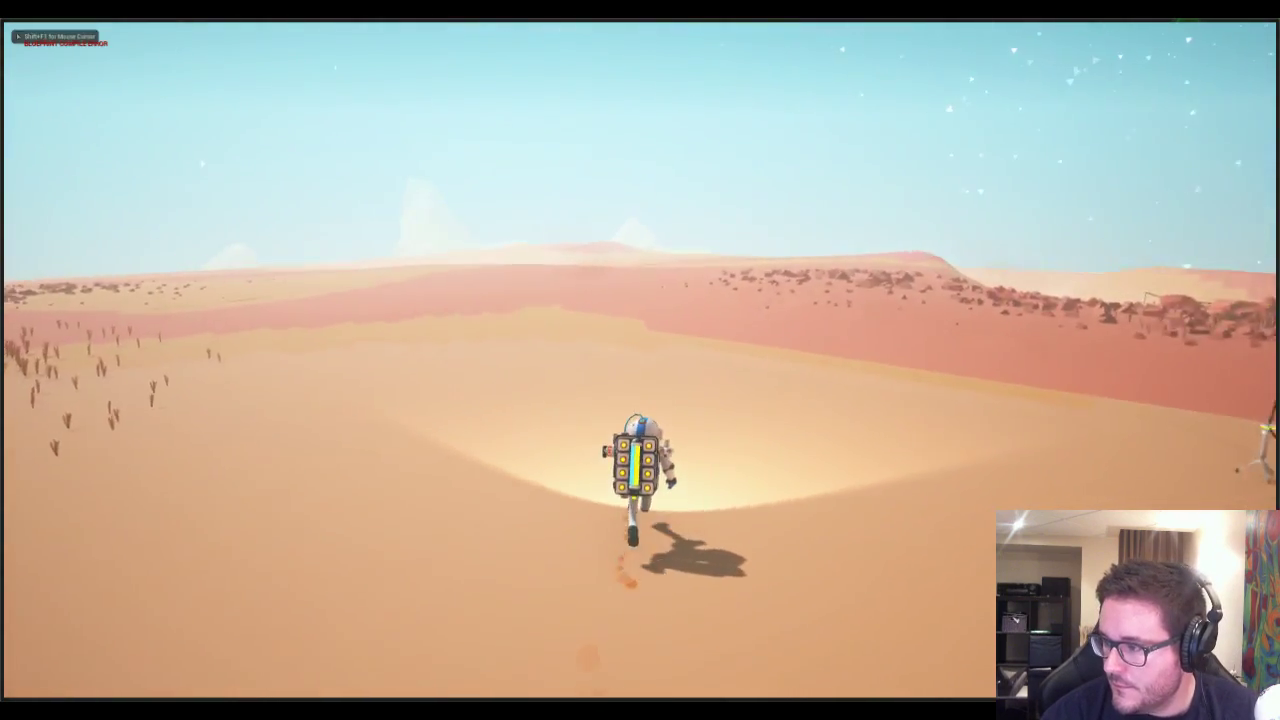
key(w)
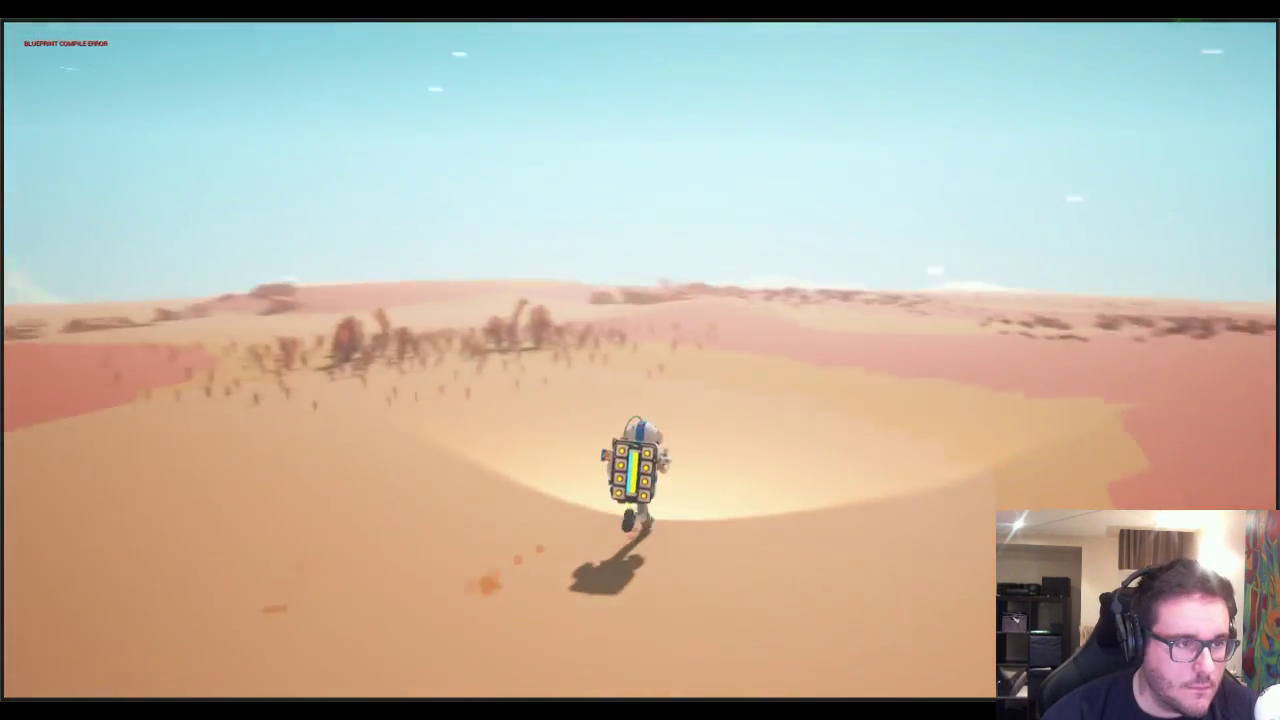
key(d)
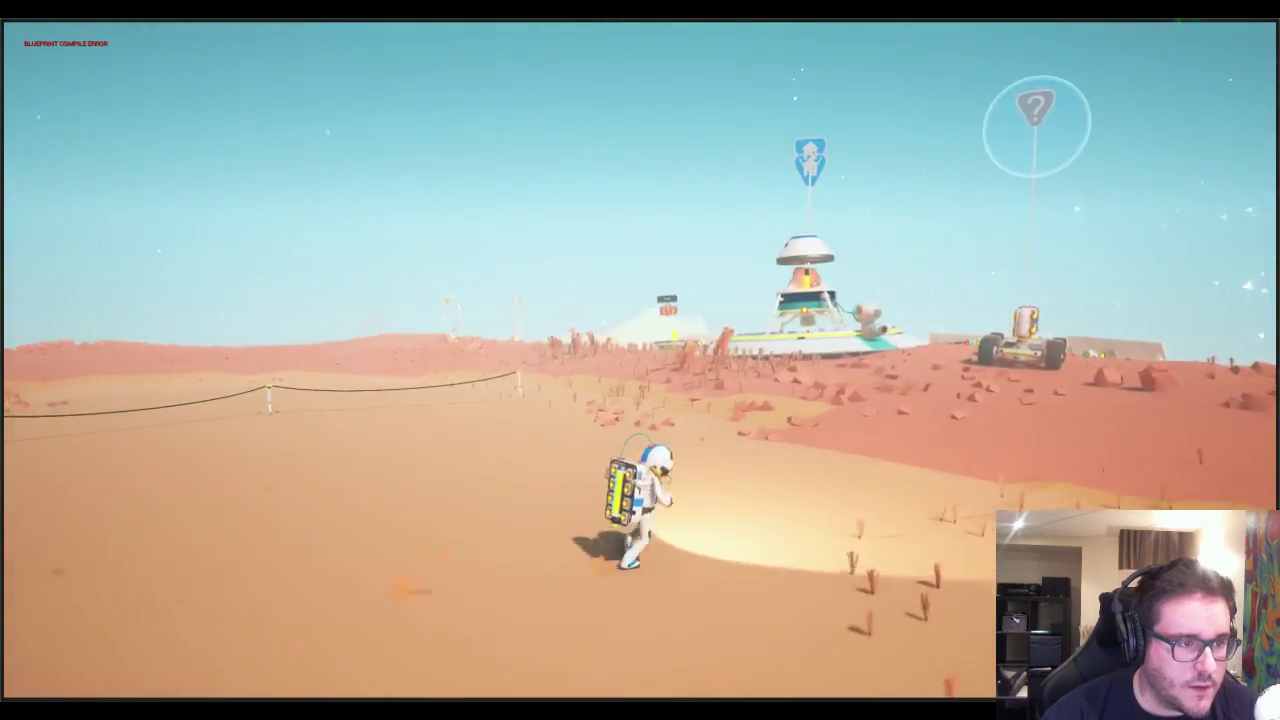
key(w)
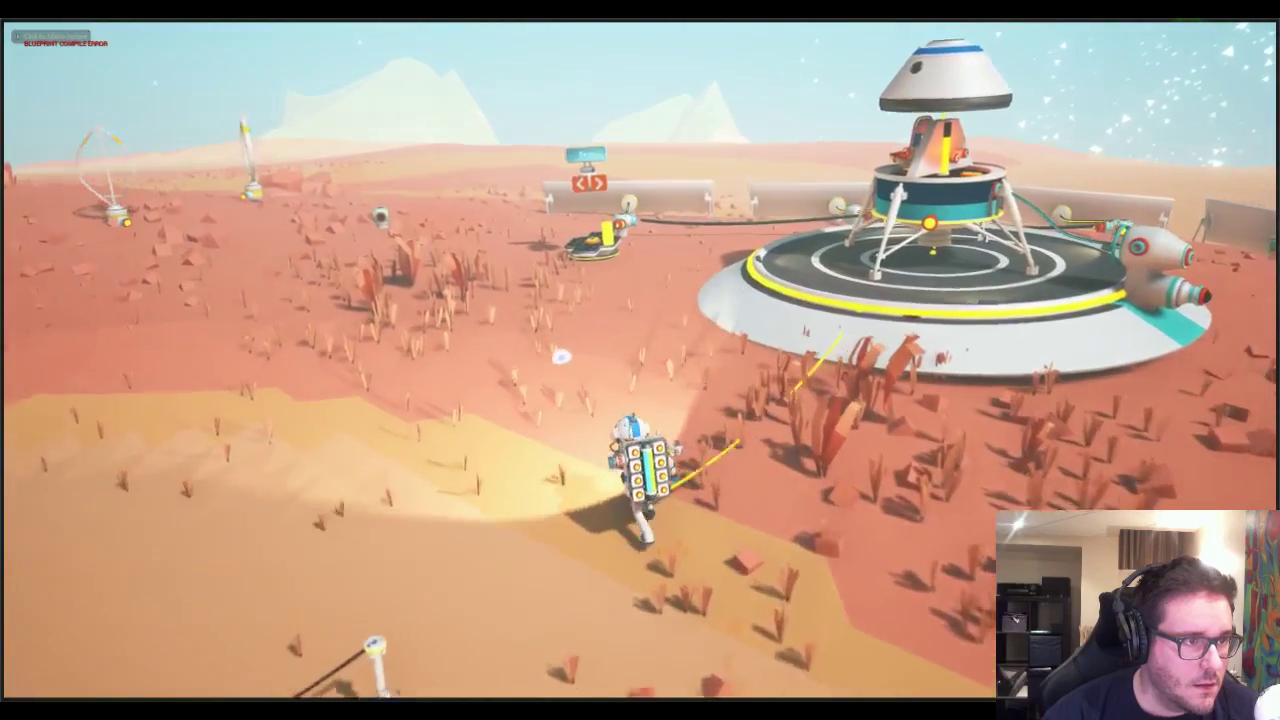
right_drag(563, 354, 400, 310)
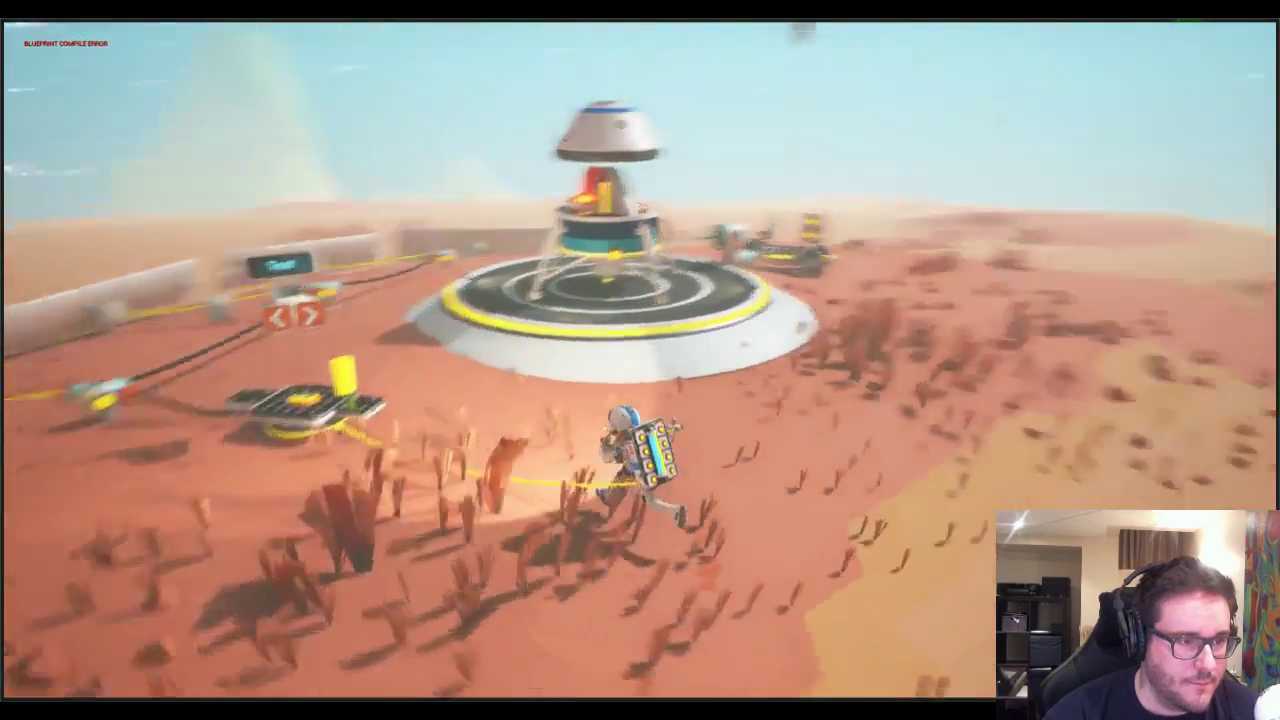
- Walk the astronaut out behind the solar panels and dig a hole in the sand with the terrain tool
key(w)
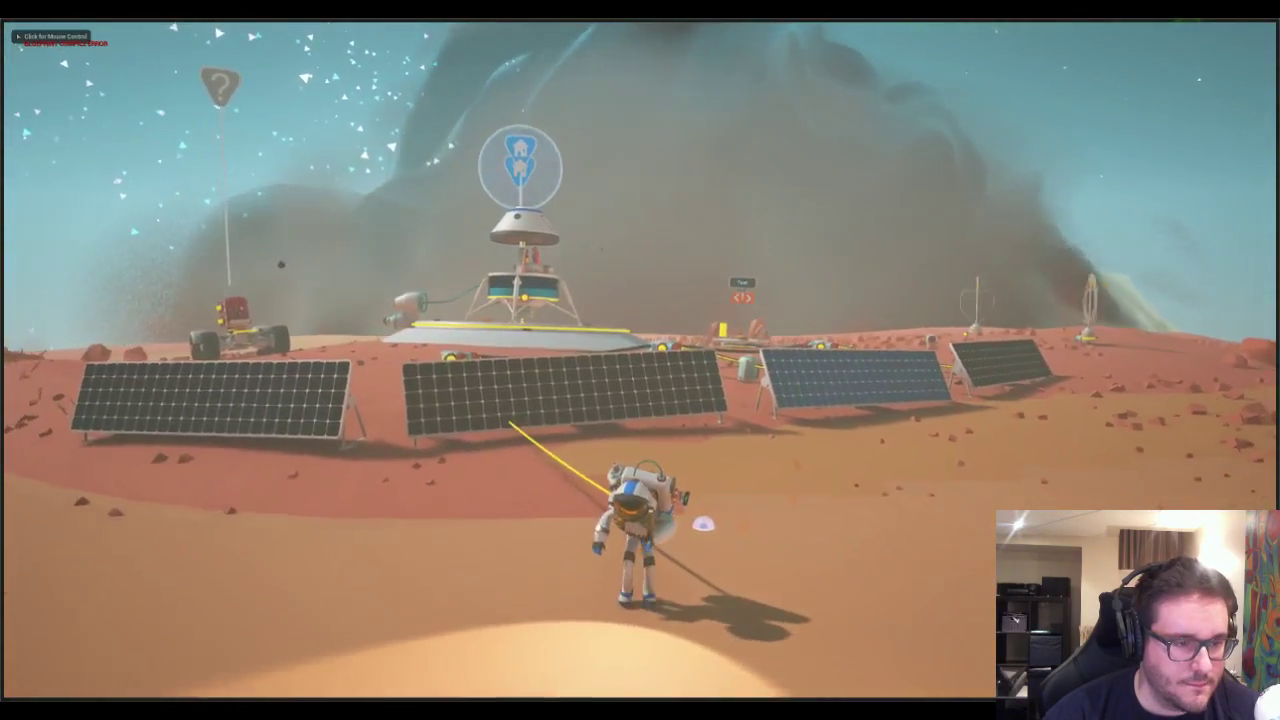
key(e)
click(745, 542)
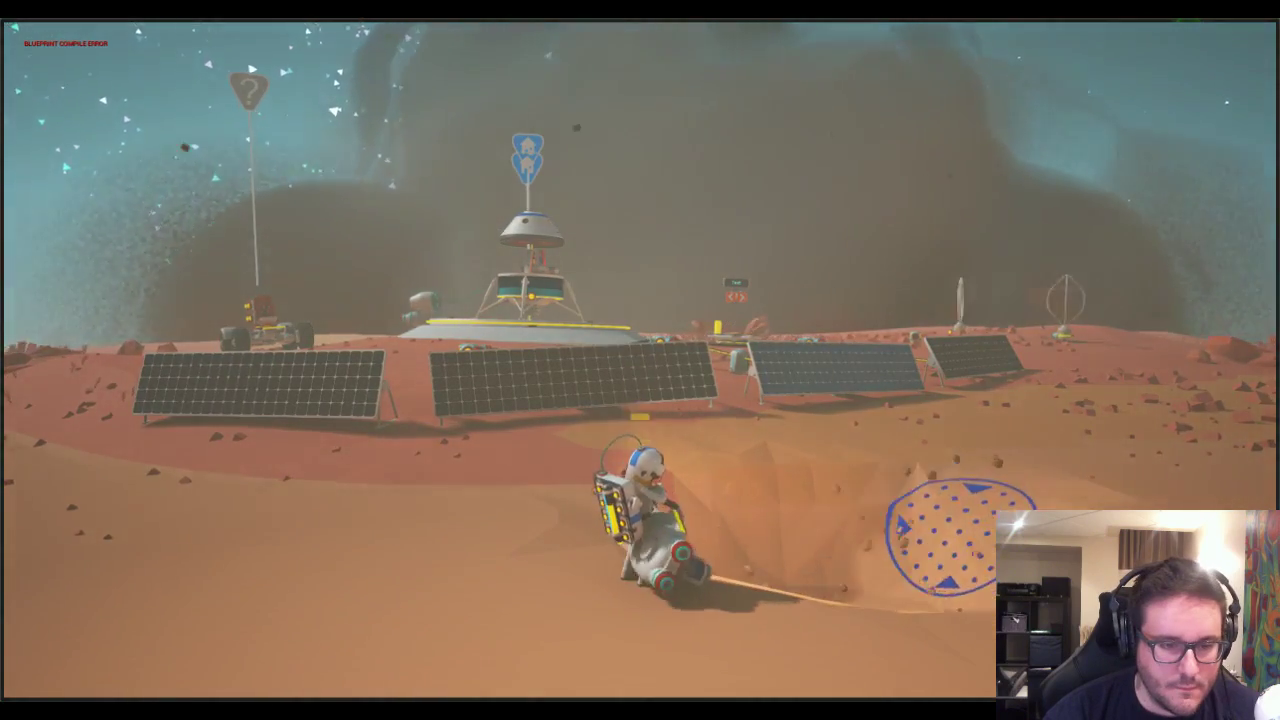
- Finish digging and walk the astronaut down into the hole behind the solar panels to shelter from the approaching storm
key(w)
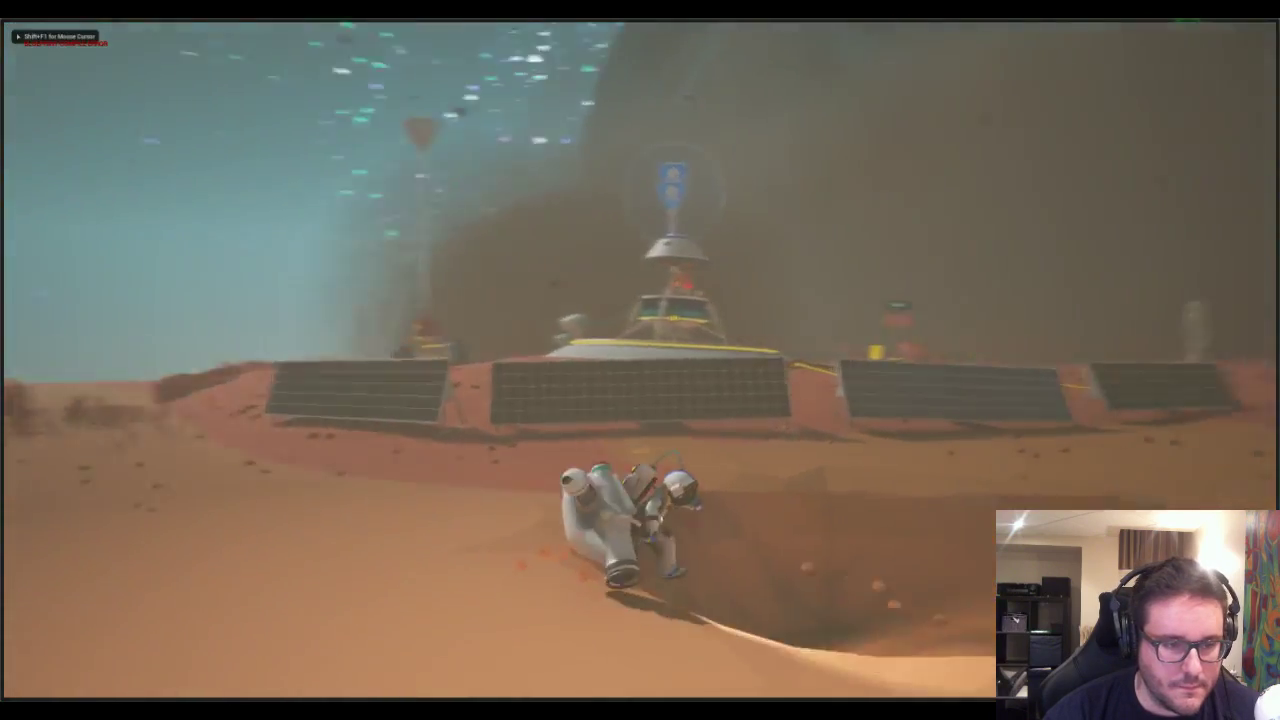
key(w)
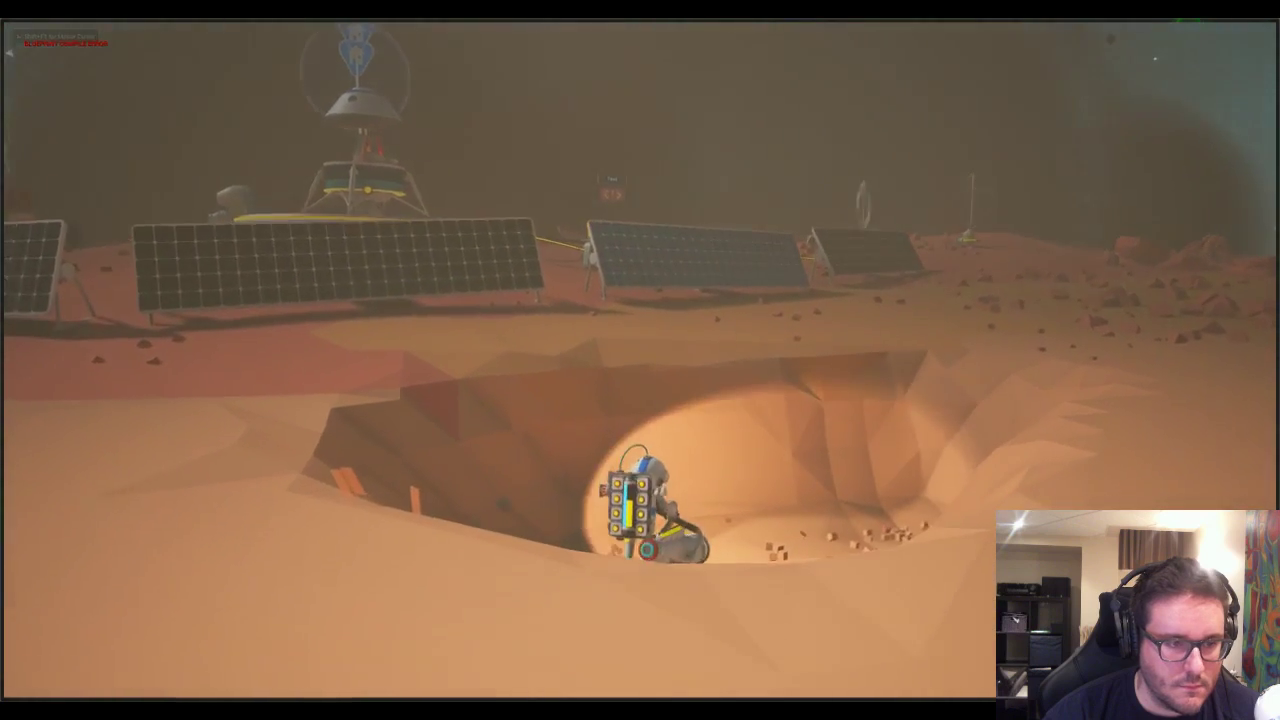
key(w)
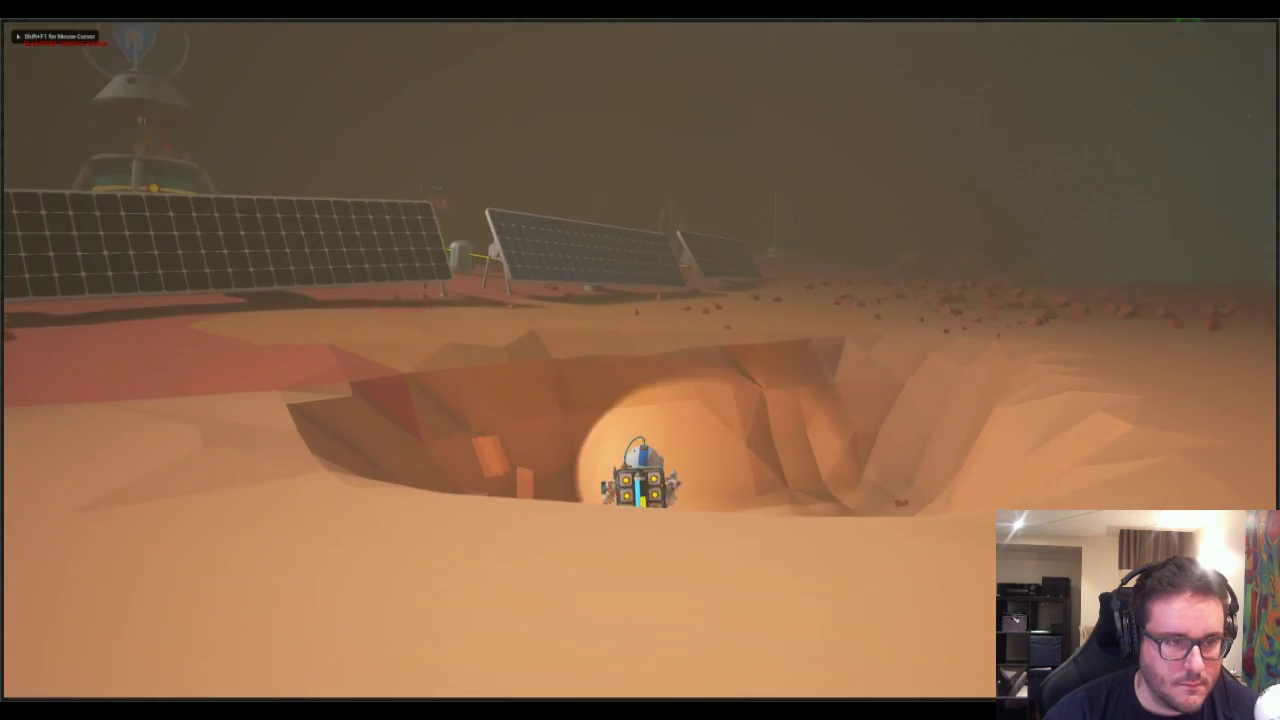
key(w)
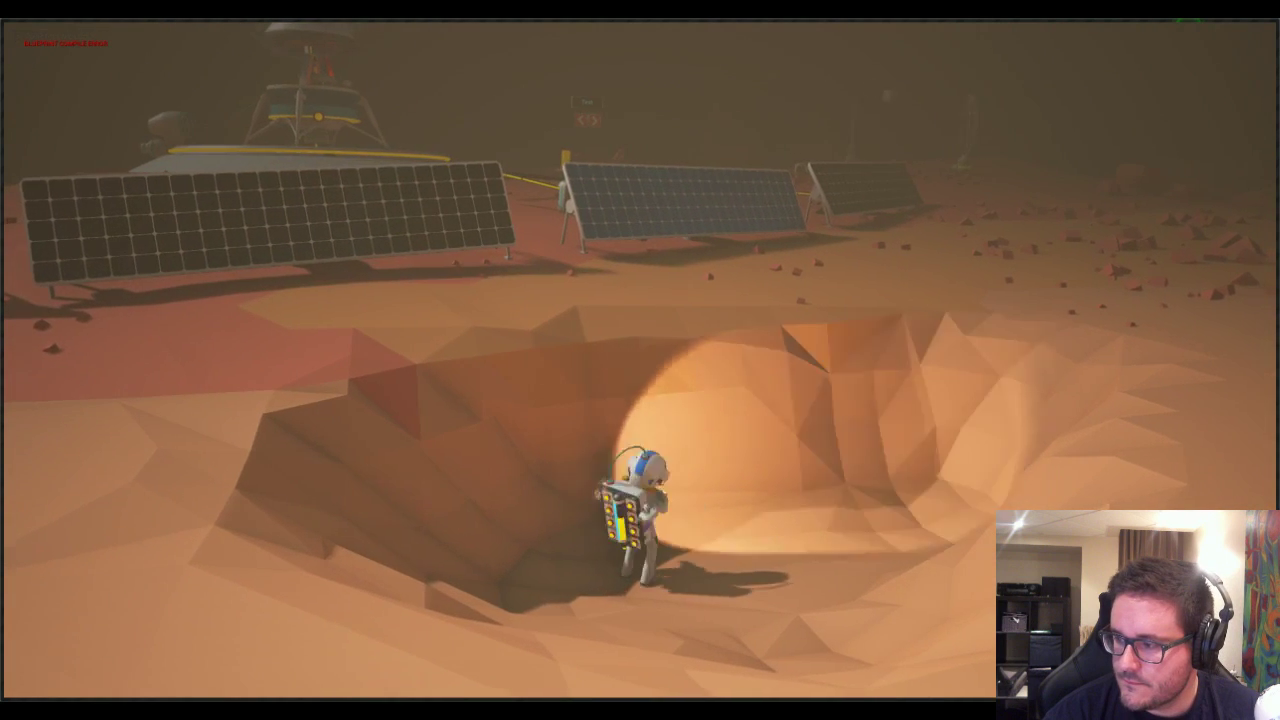
key(d)
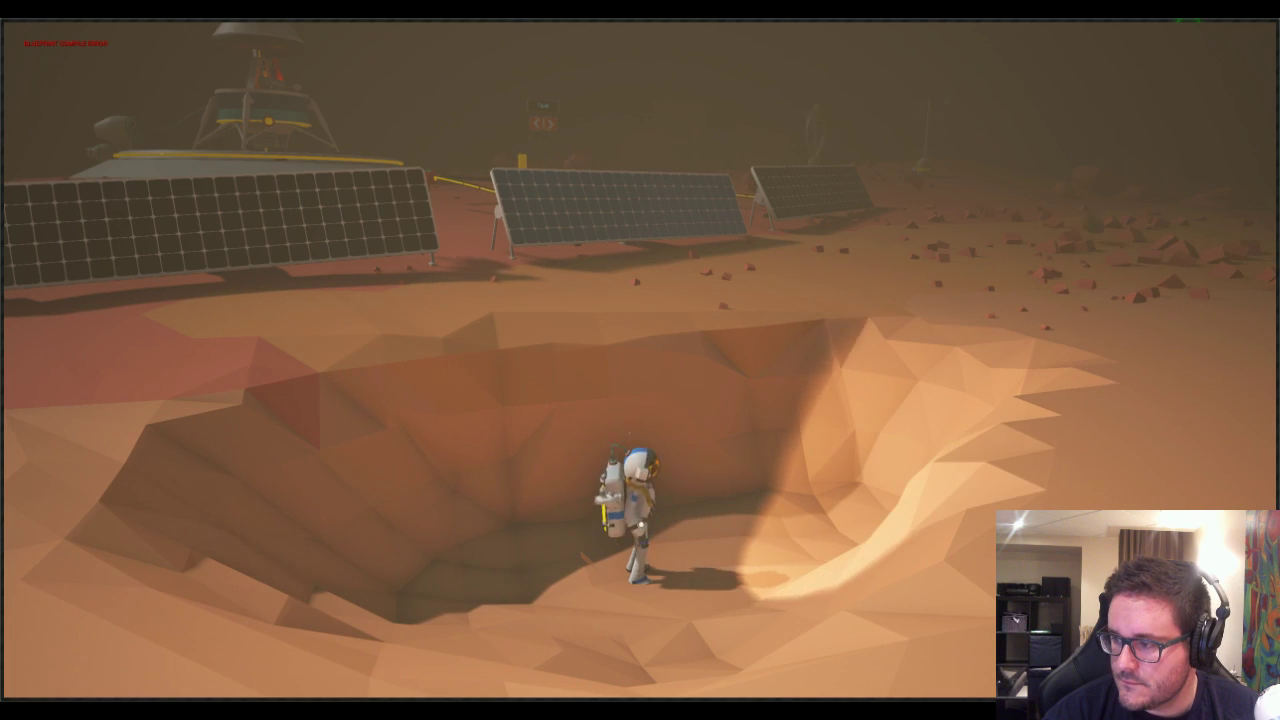
key(w)
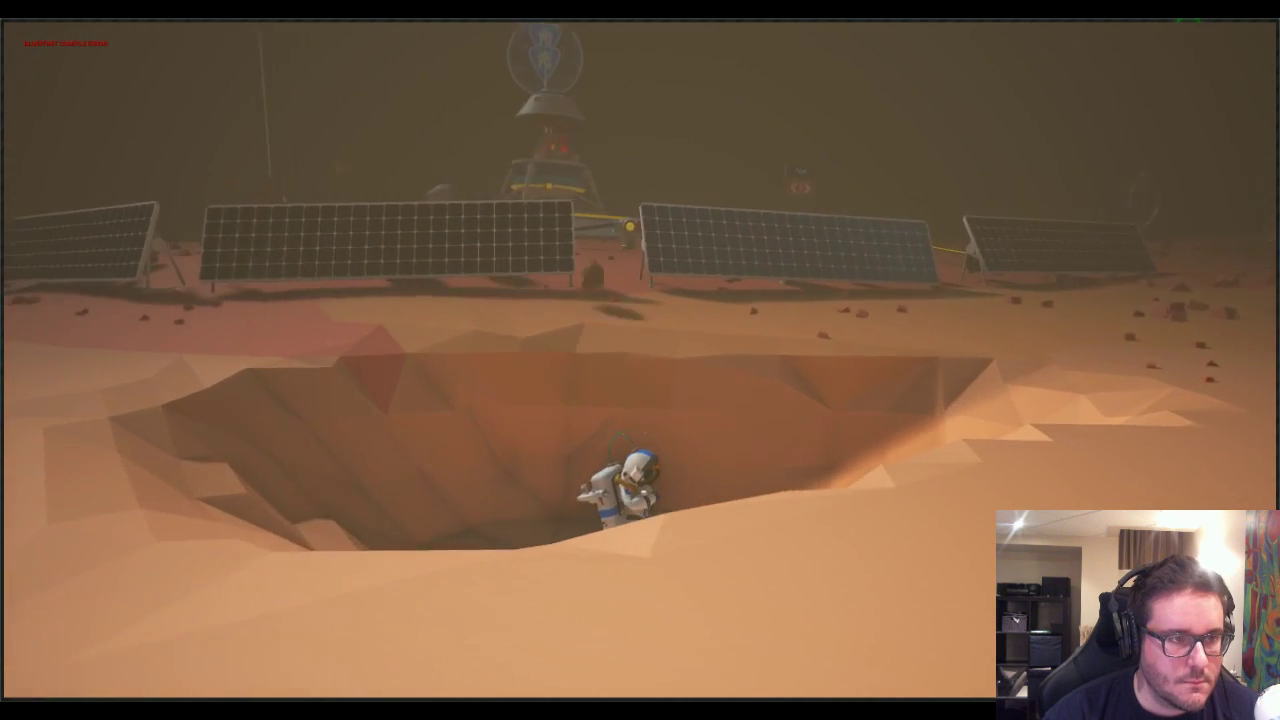
- Examine the storm's dark haze and flying debris over the solar panels while the astronaut shelters in the hole
right_drag(640, 360, 905, 445)
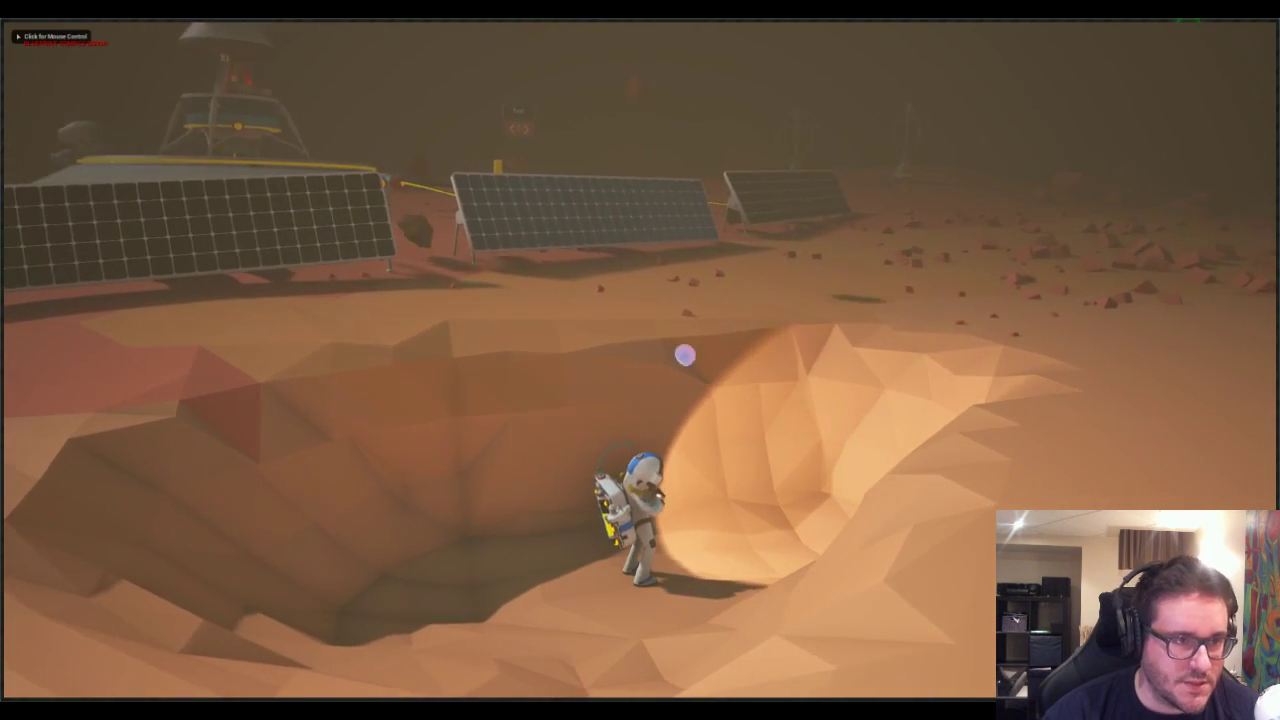
right_drag(685, 355, 555, 347)
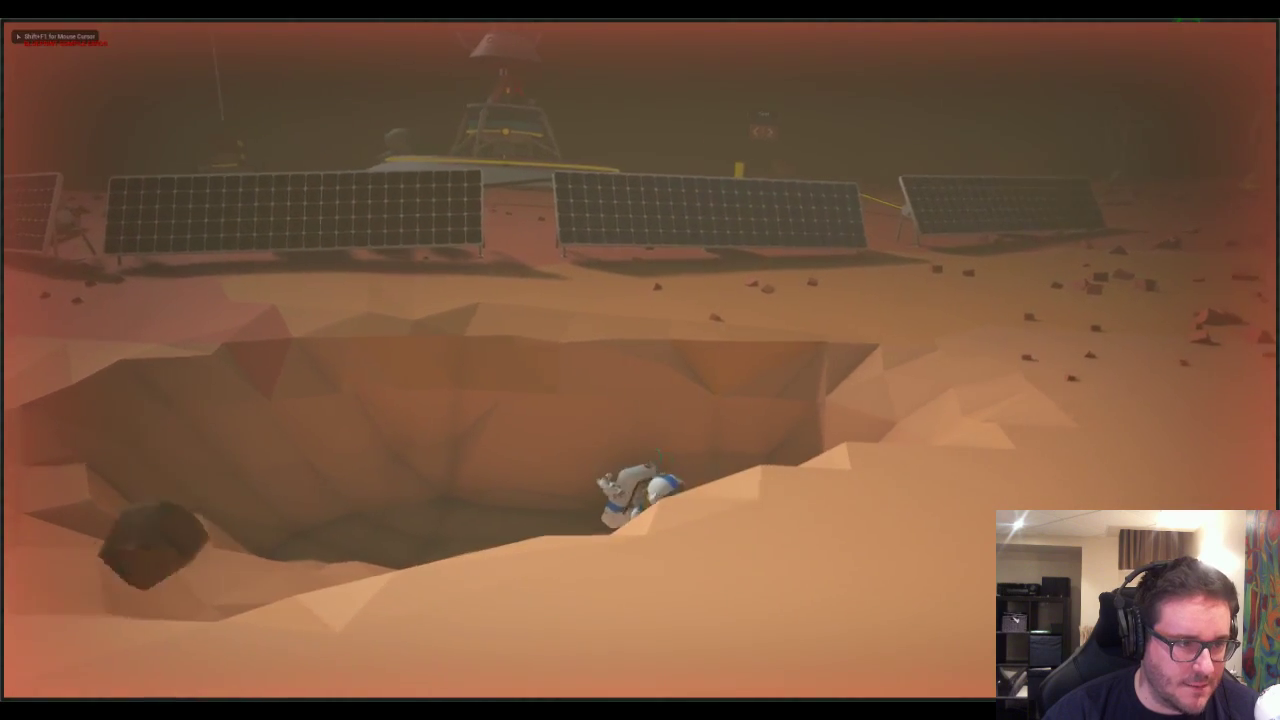
key(a)
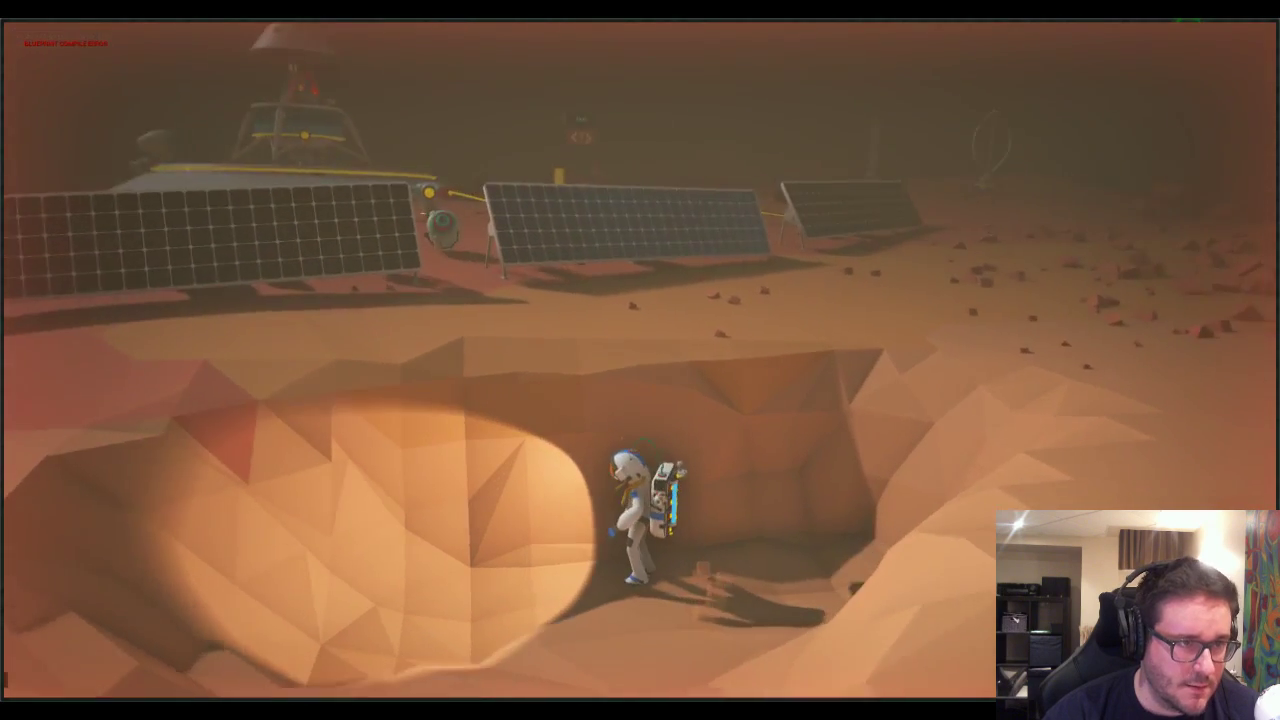
right_drag(837, 286, 730, 245)
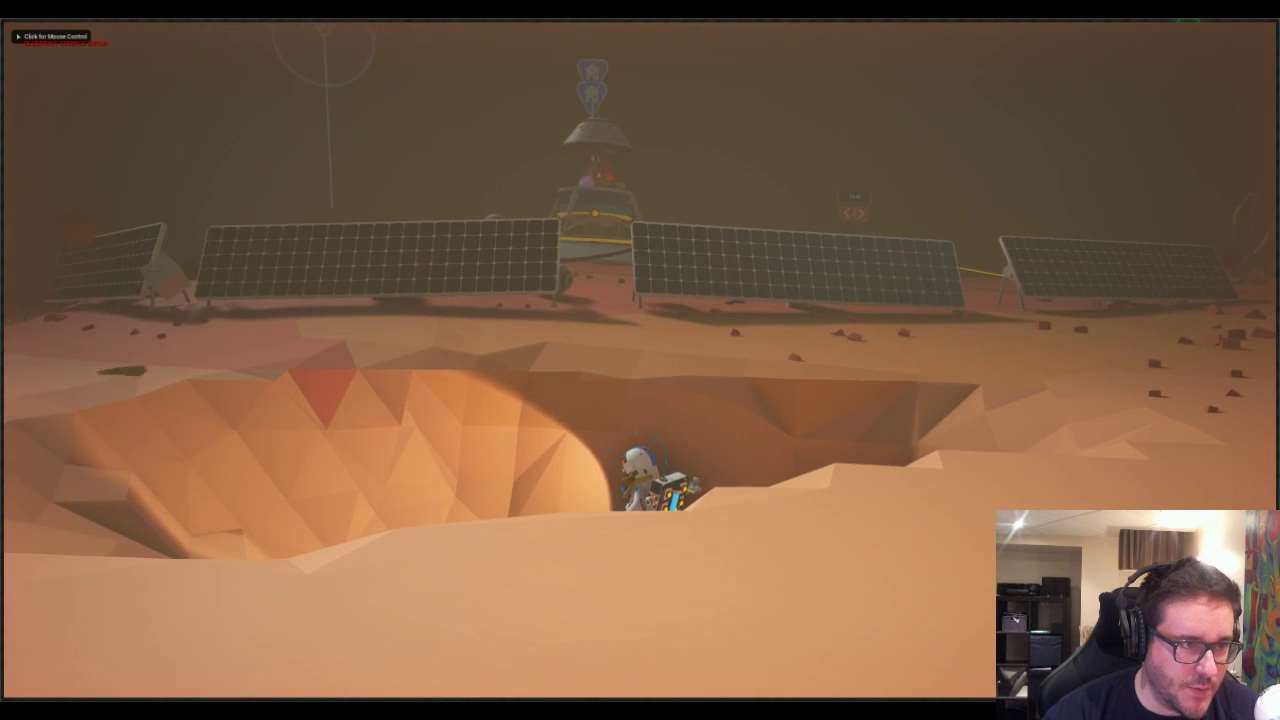
right_drag(656, 207, 590, 176)
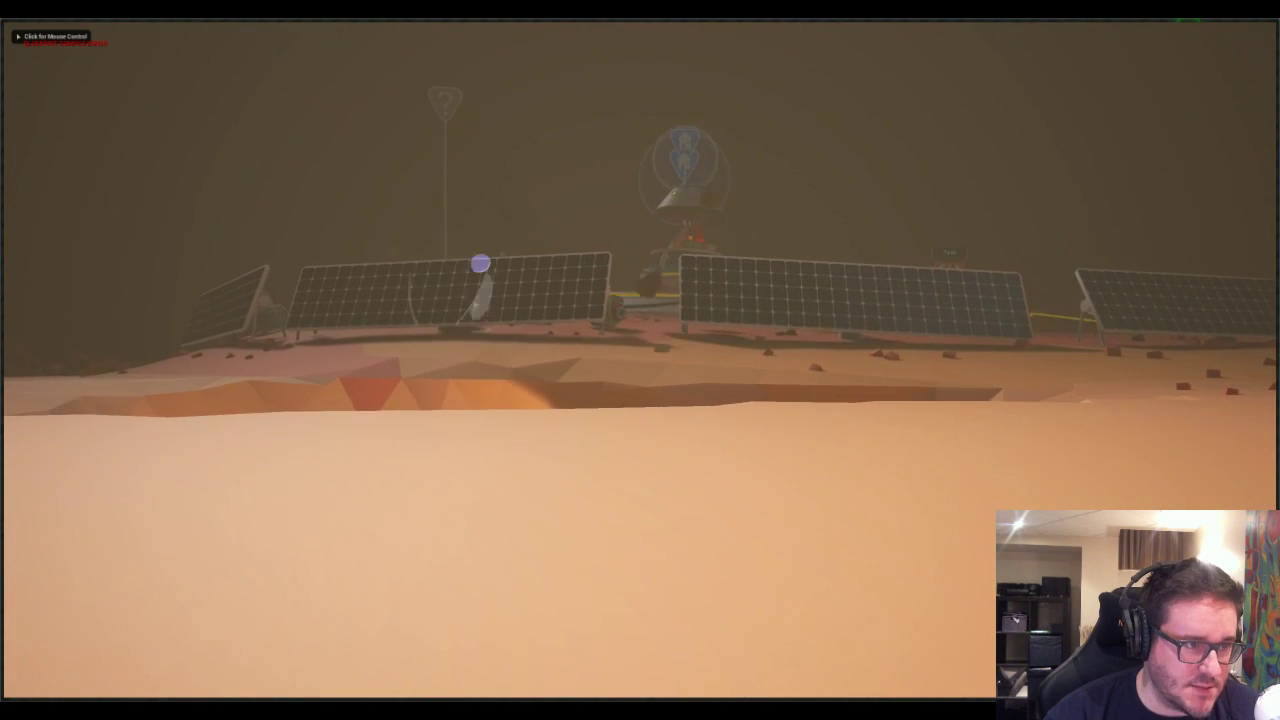
right_drag(484, 300, 791, 314)
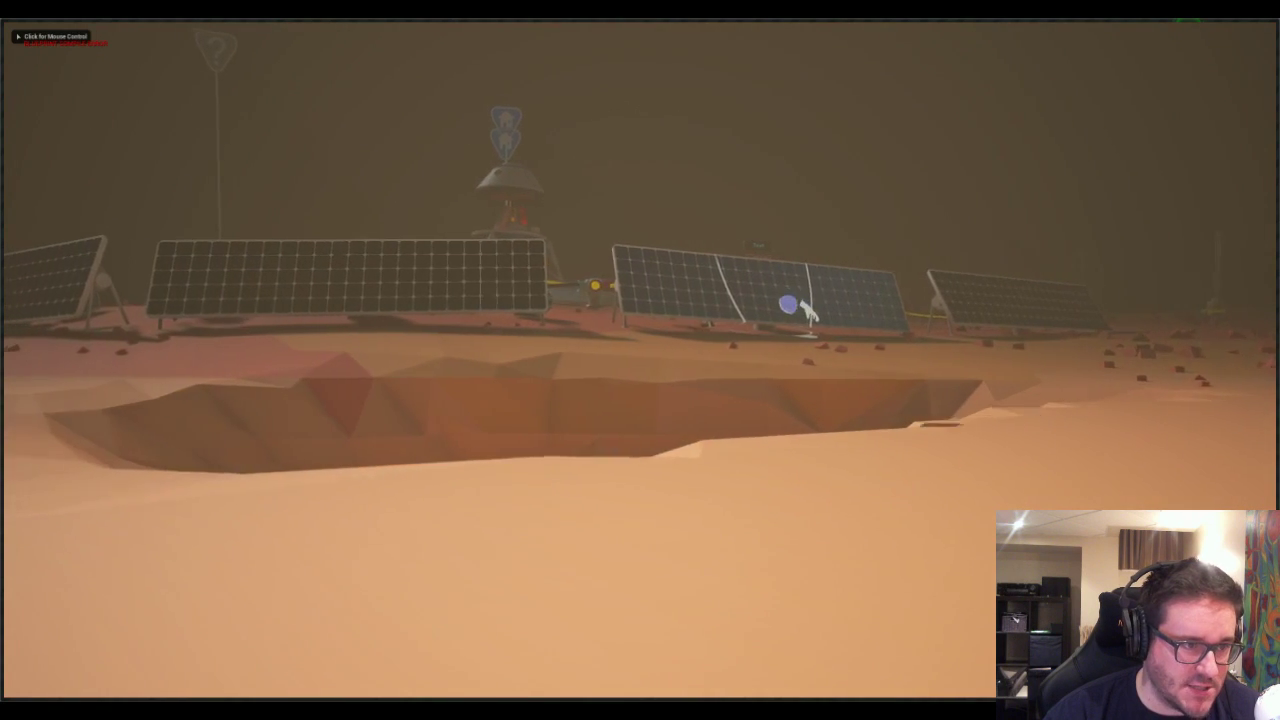
right_drag(706, 289, 766, 326)
key(d)
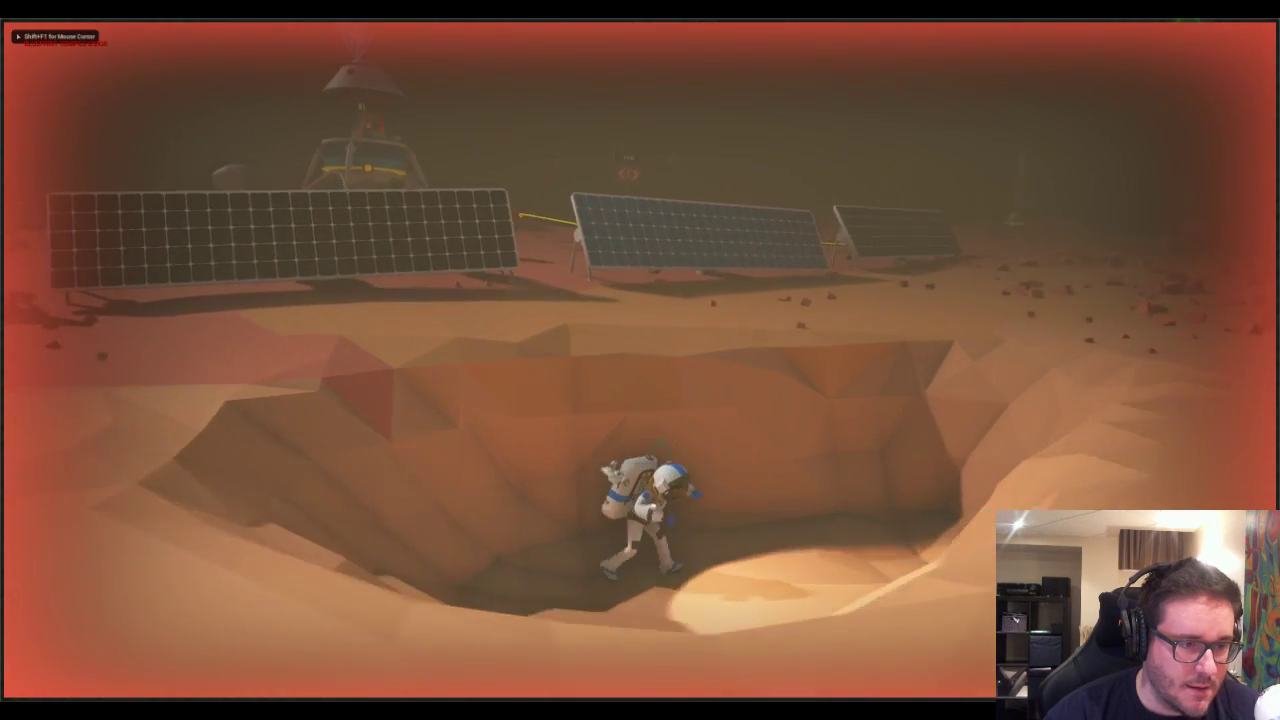
- Dig the floor of the shelter hole deeper with the terrain tool and move the astronaut into the new pit
key(e)
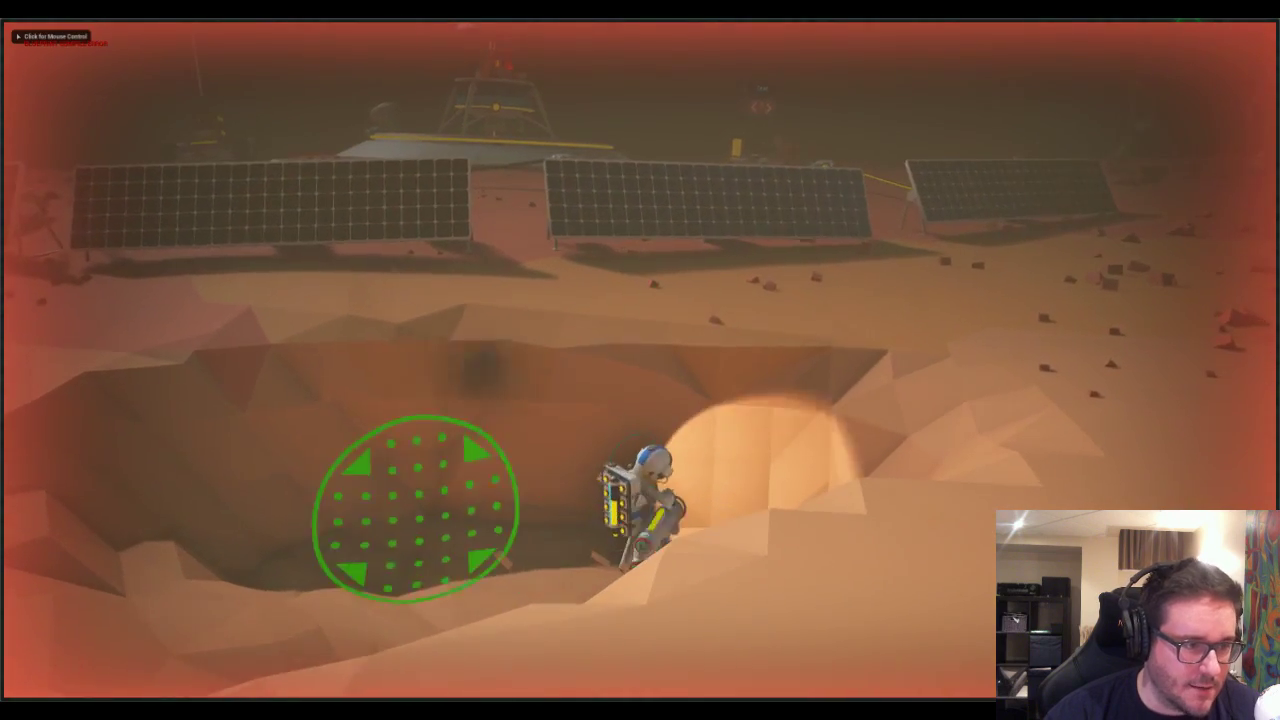
key(a)
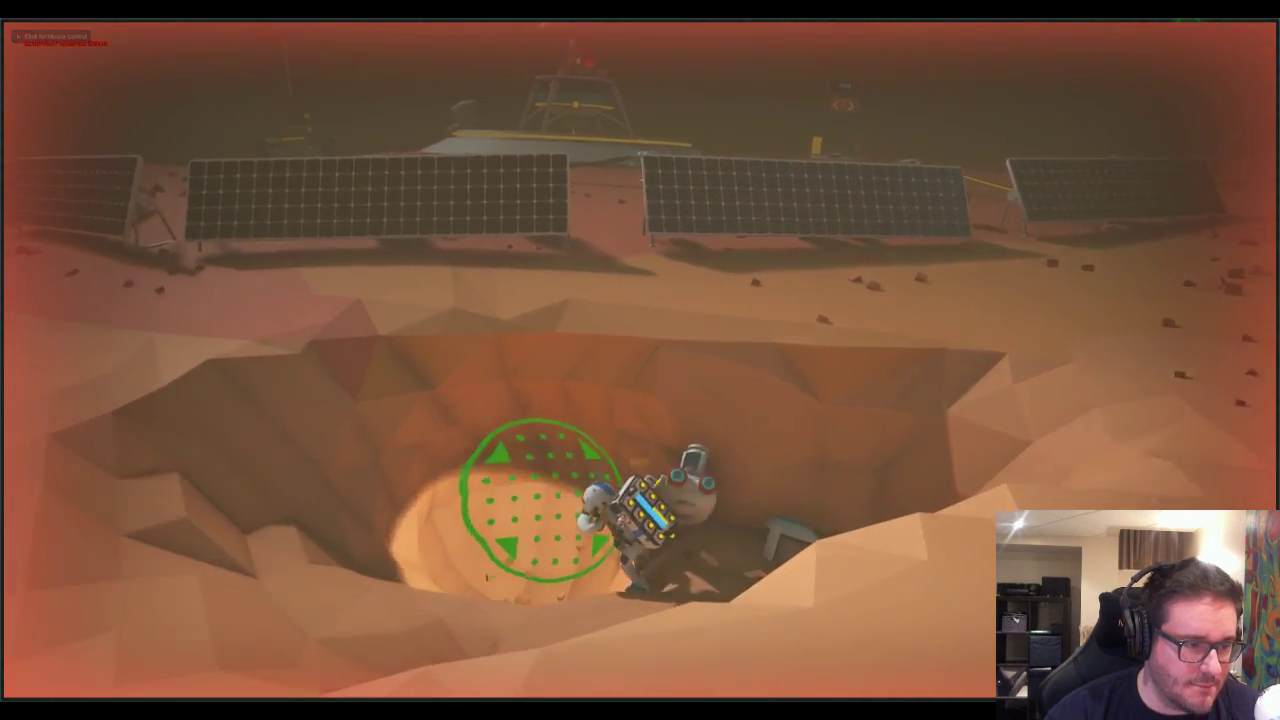
right_drag(590, 490, 530, 525)
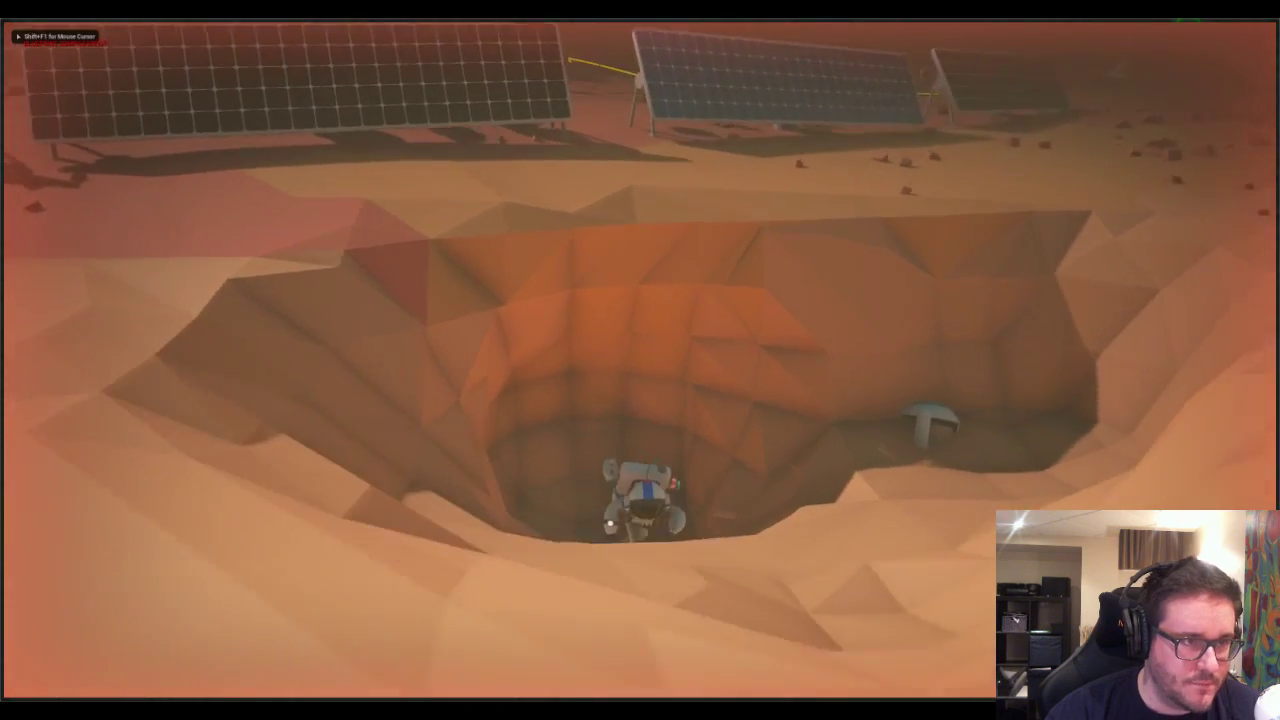
key(shift+F1)
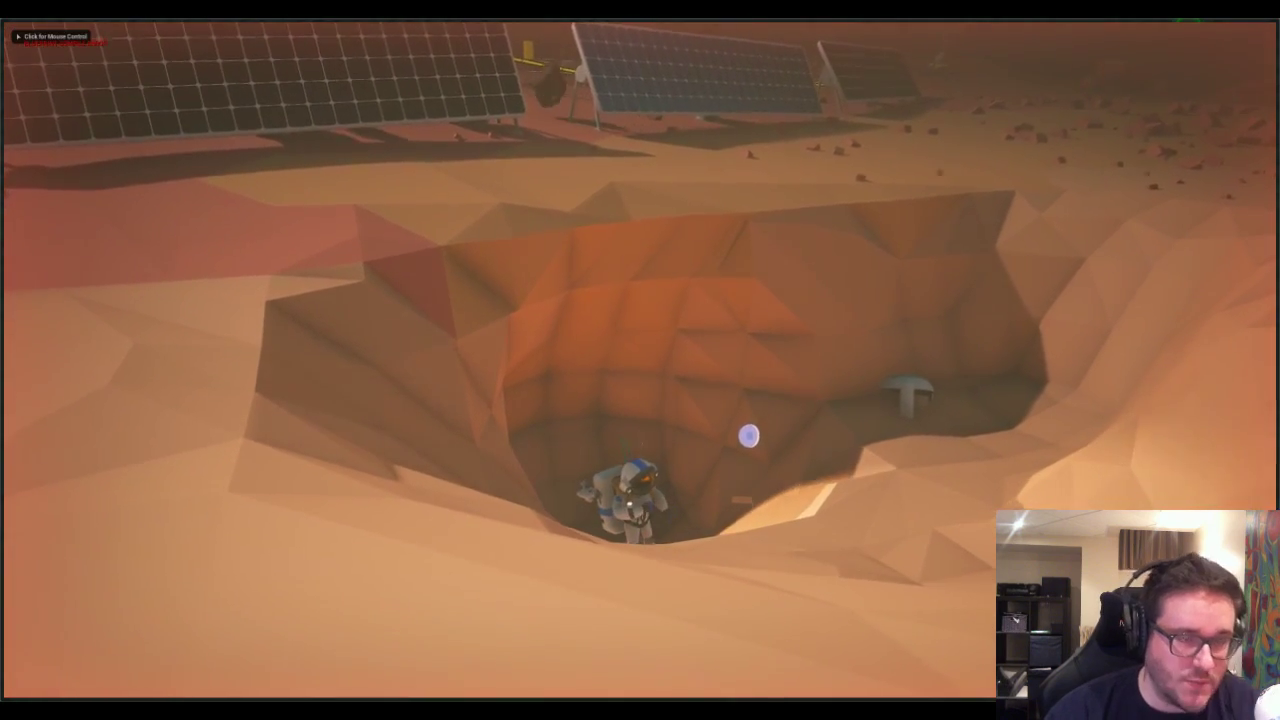
click(794, 367)
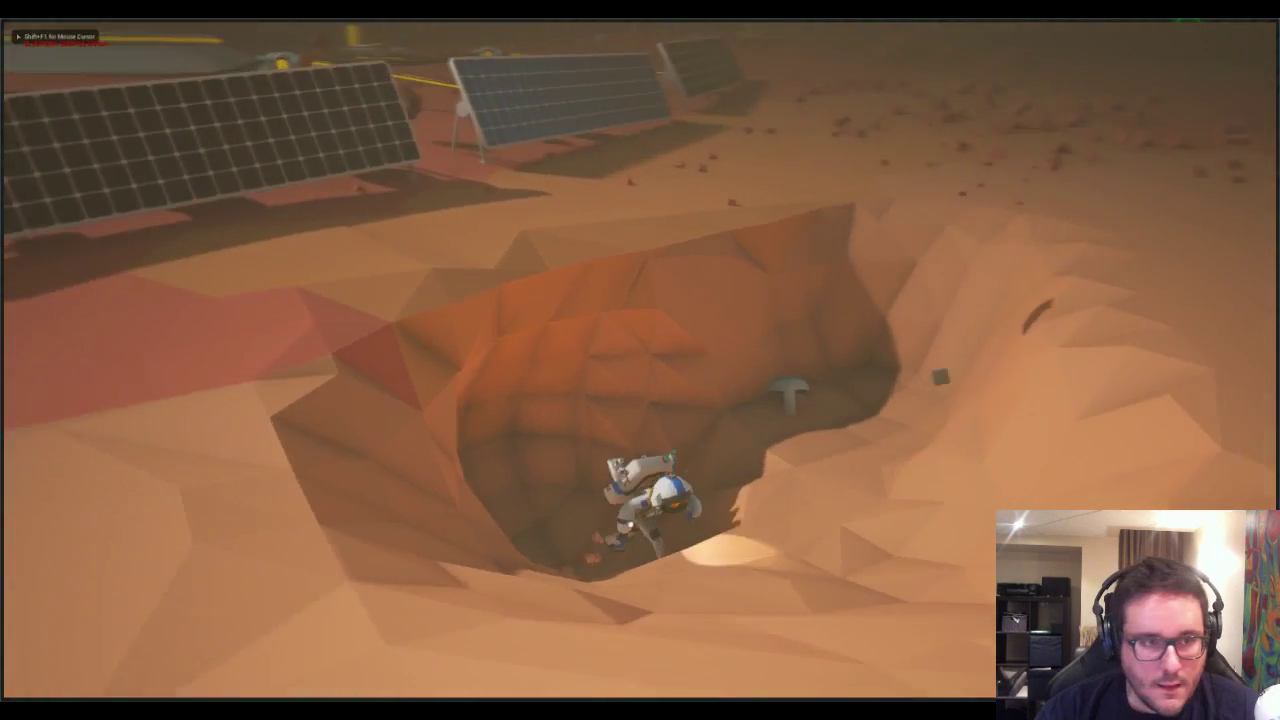
- Carve an exit path from the pit toward the scattered rocks with the terrain tool
key(w)
right_drag(794, 367, 900, 306)
key(e)
key(w)
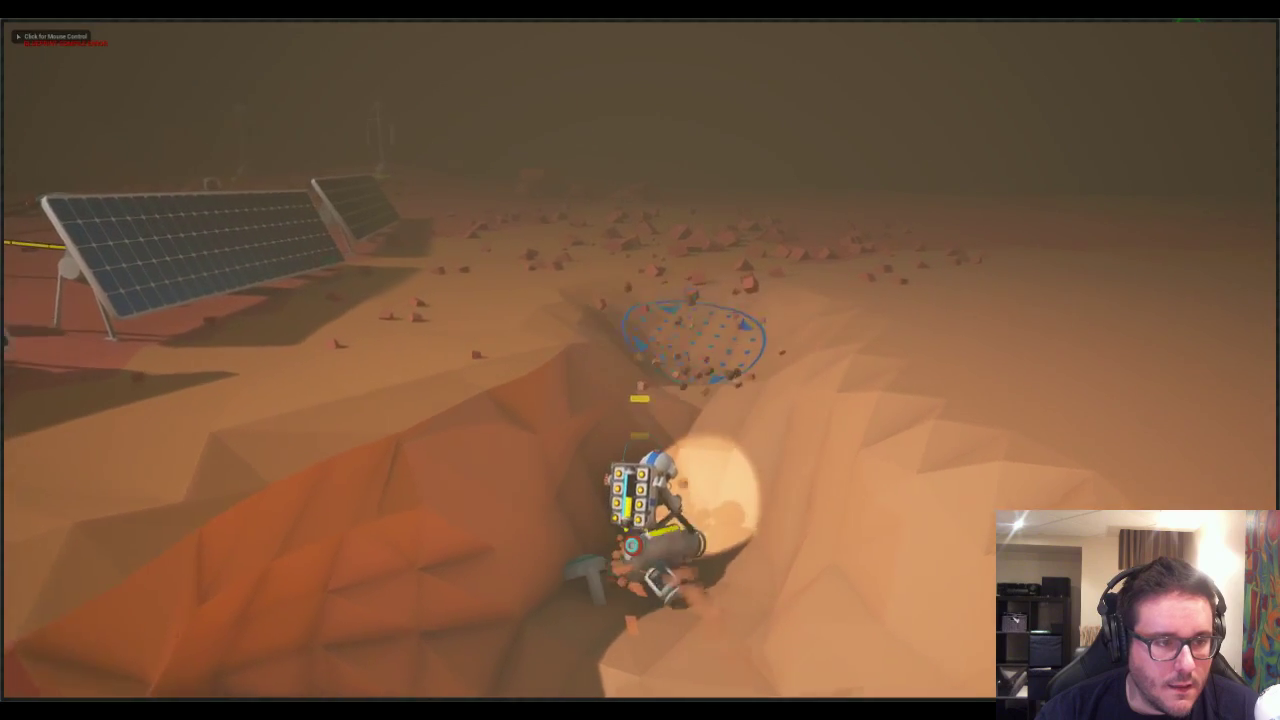
drag(668, 350, 700, 392)
key(w)
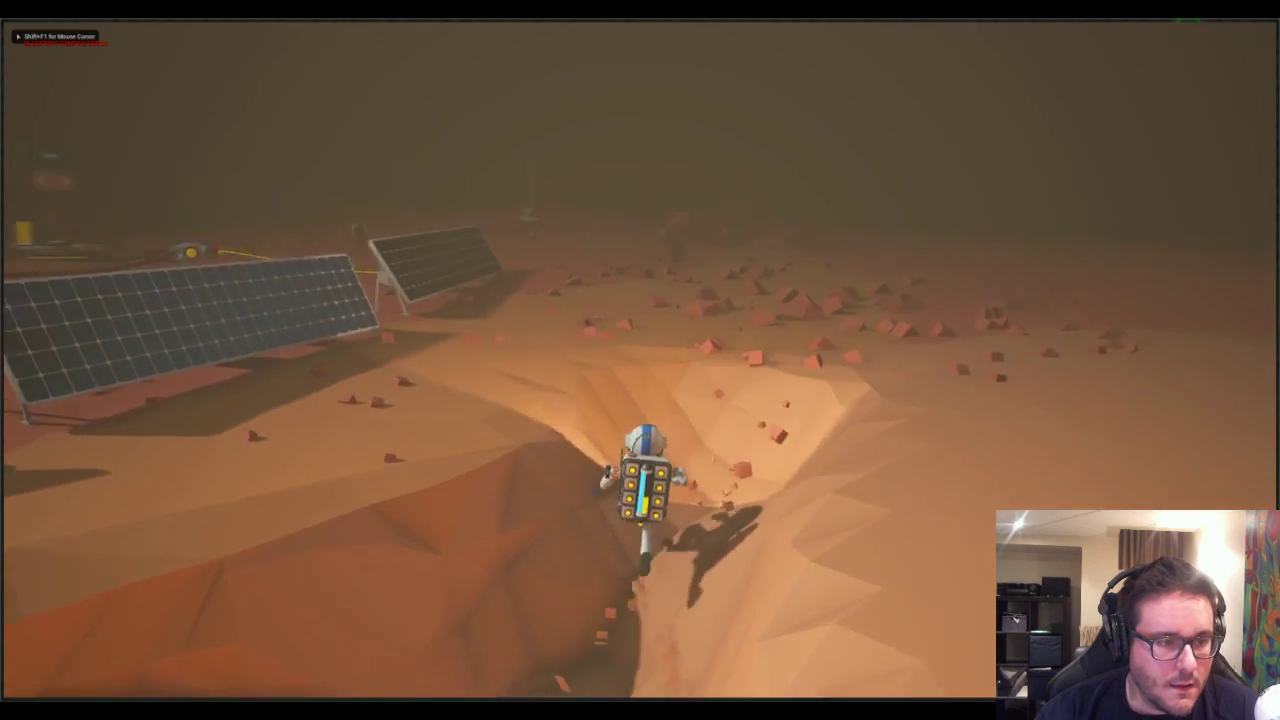
- Run the astronaut out of the pit and past the last solar panel to view the rocky ground in the storm
key(w)
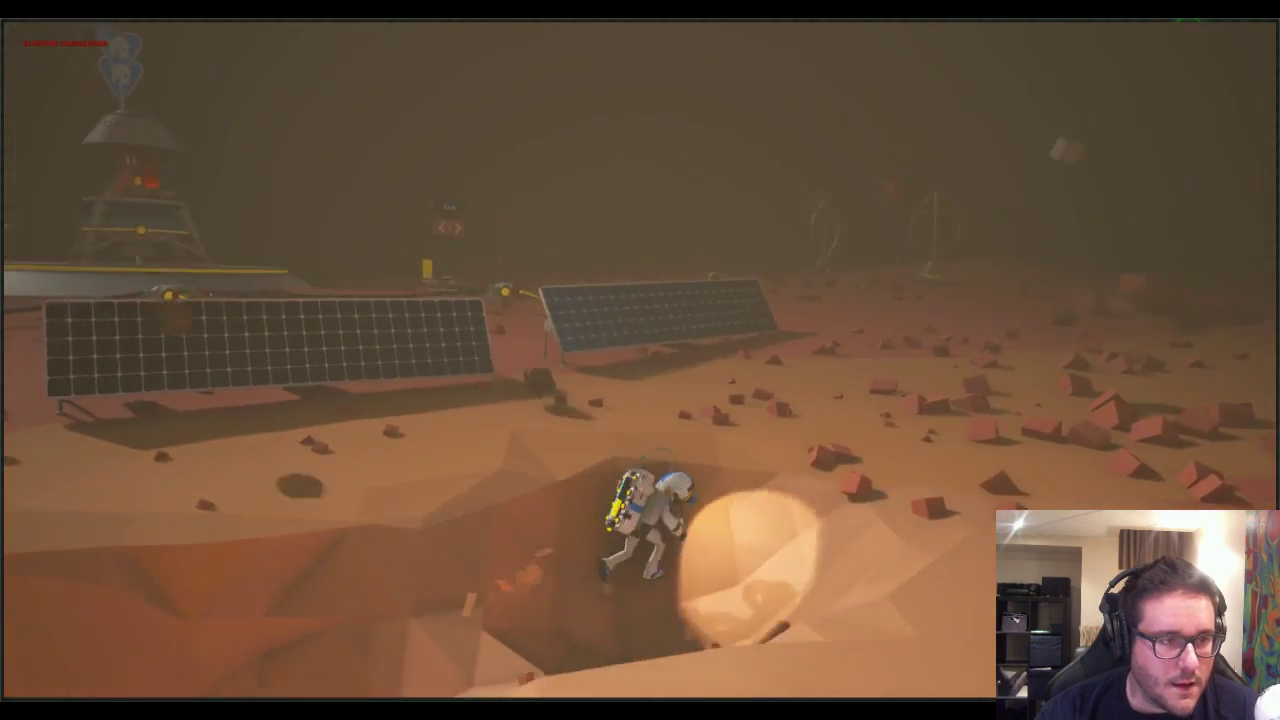
key(w)
key(d)
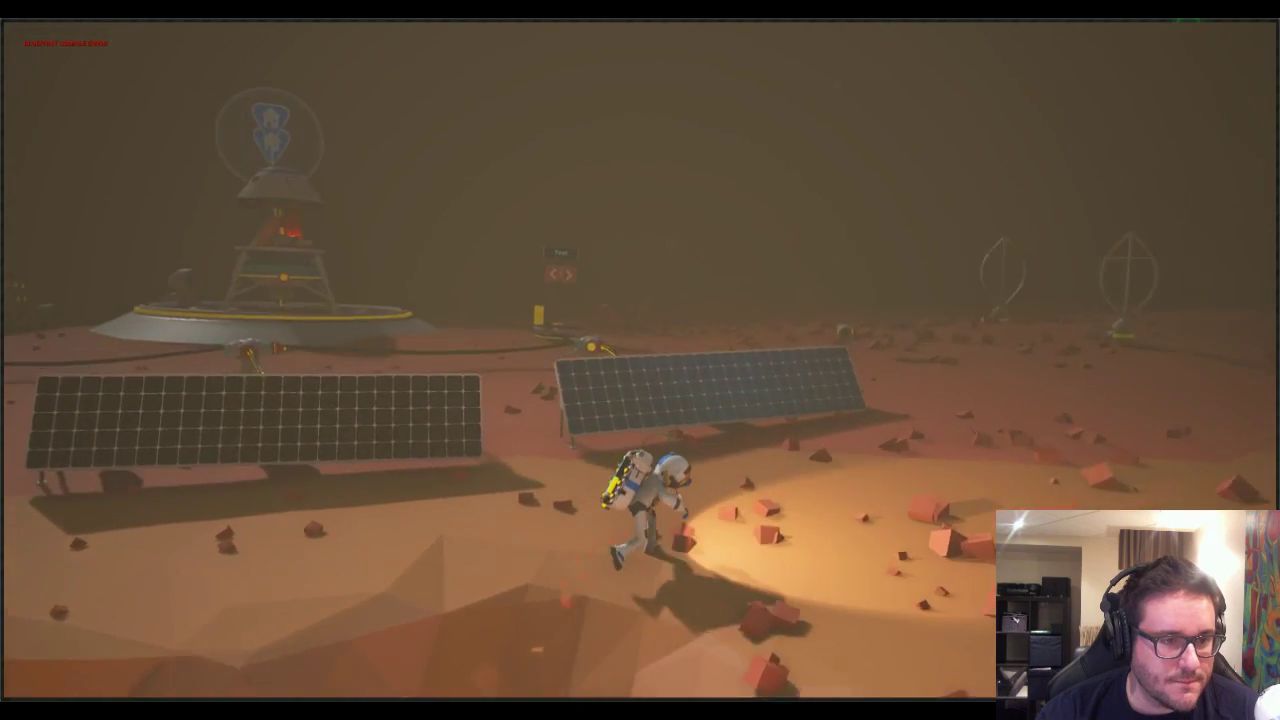
key(d)
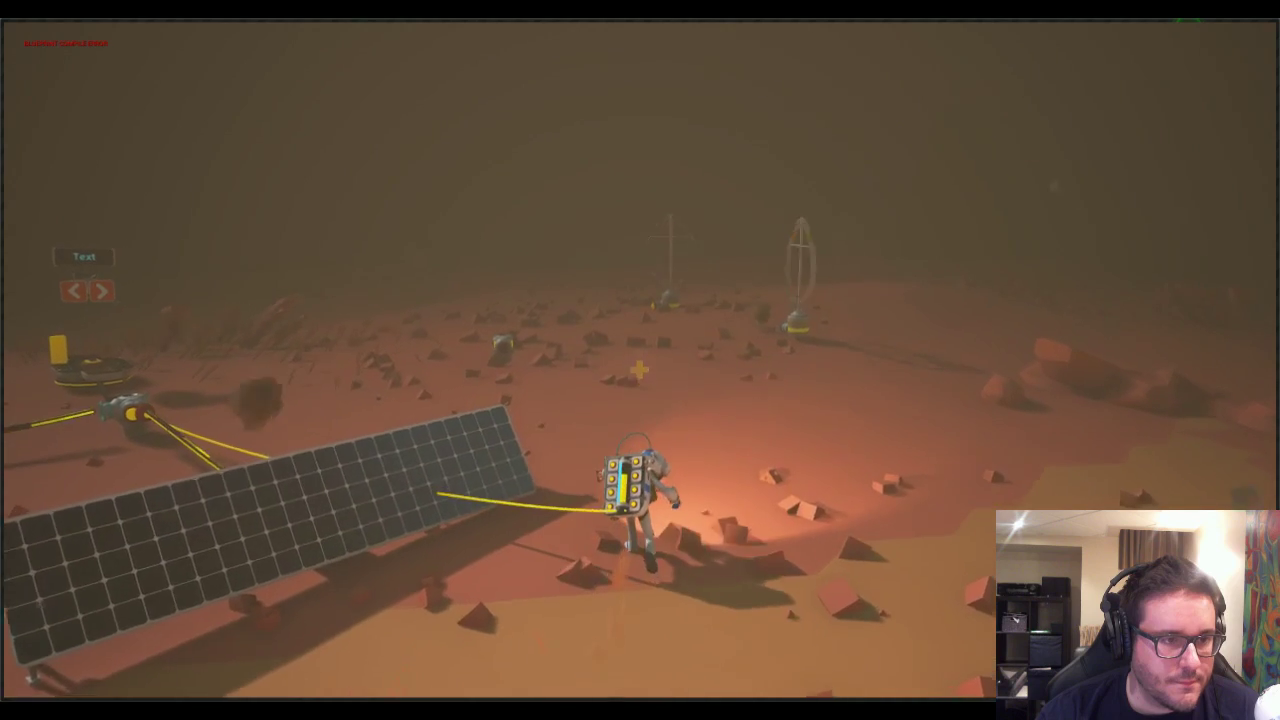
key(w)
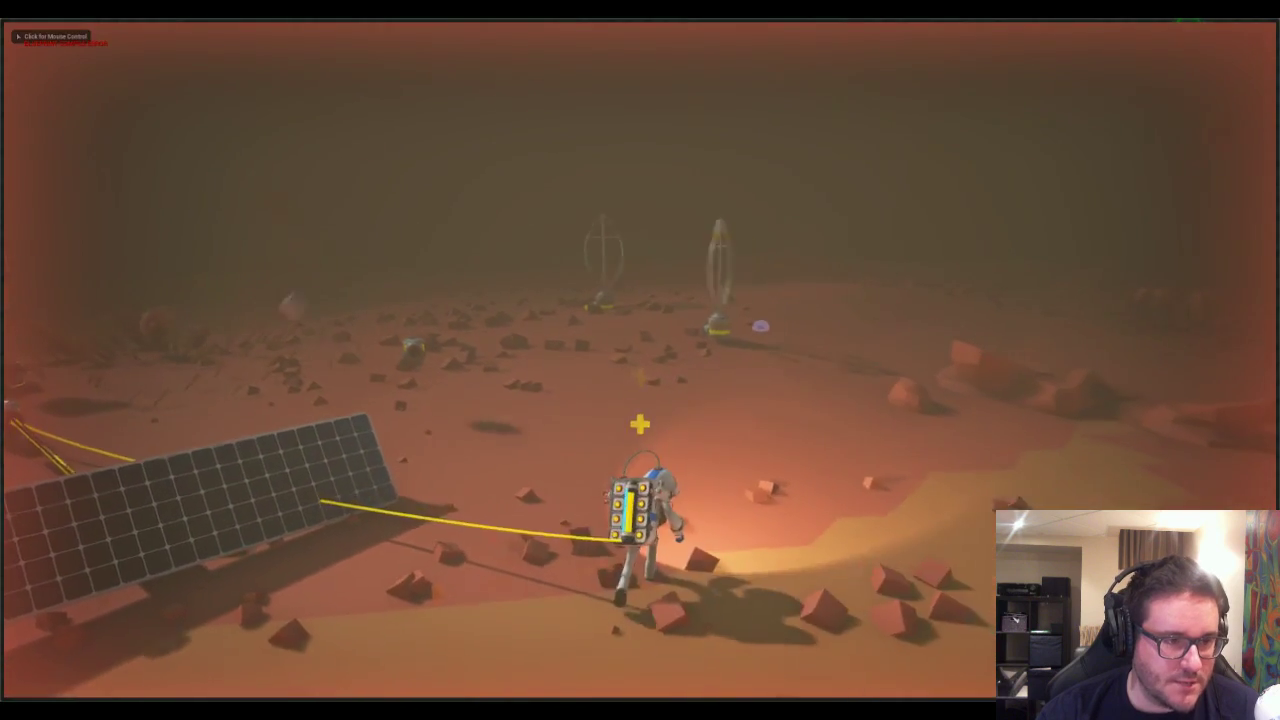
key(d)
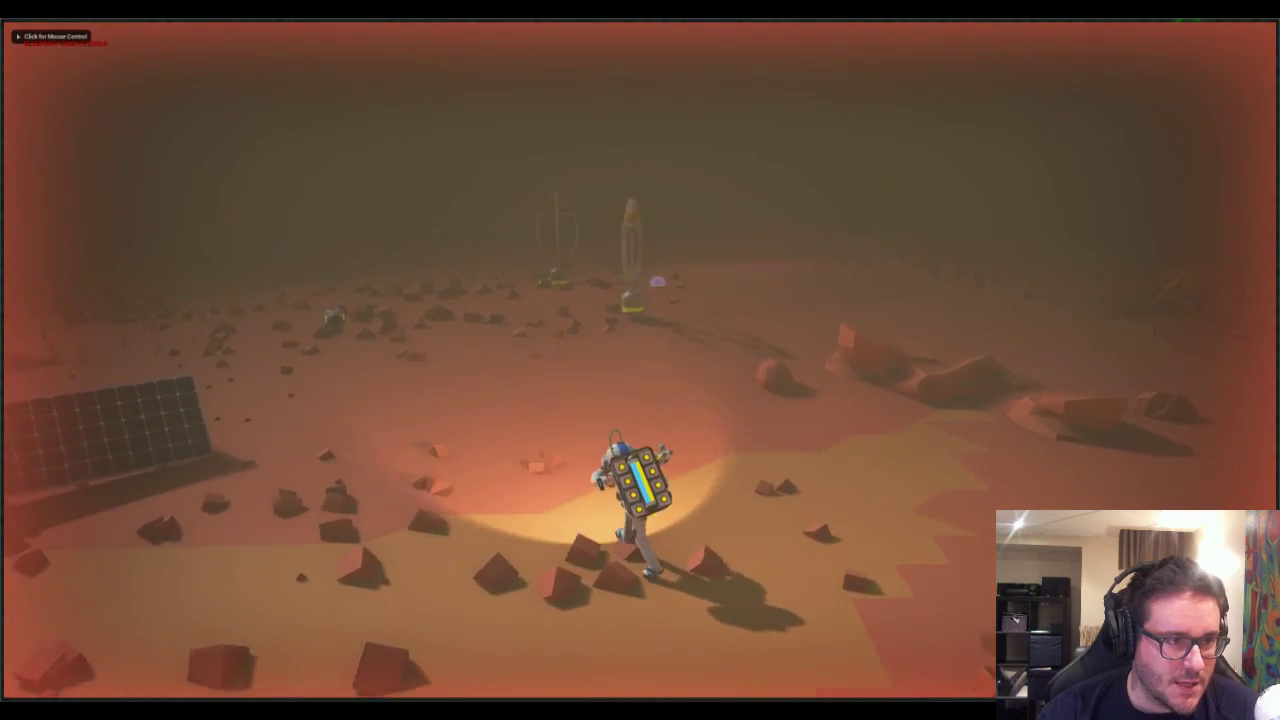
key(w)
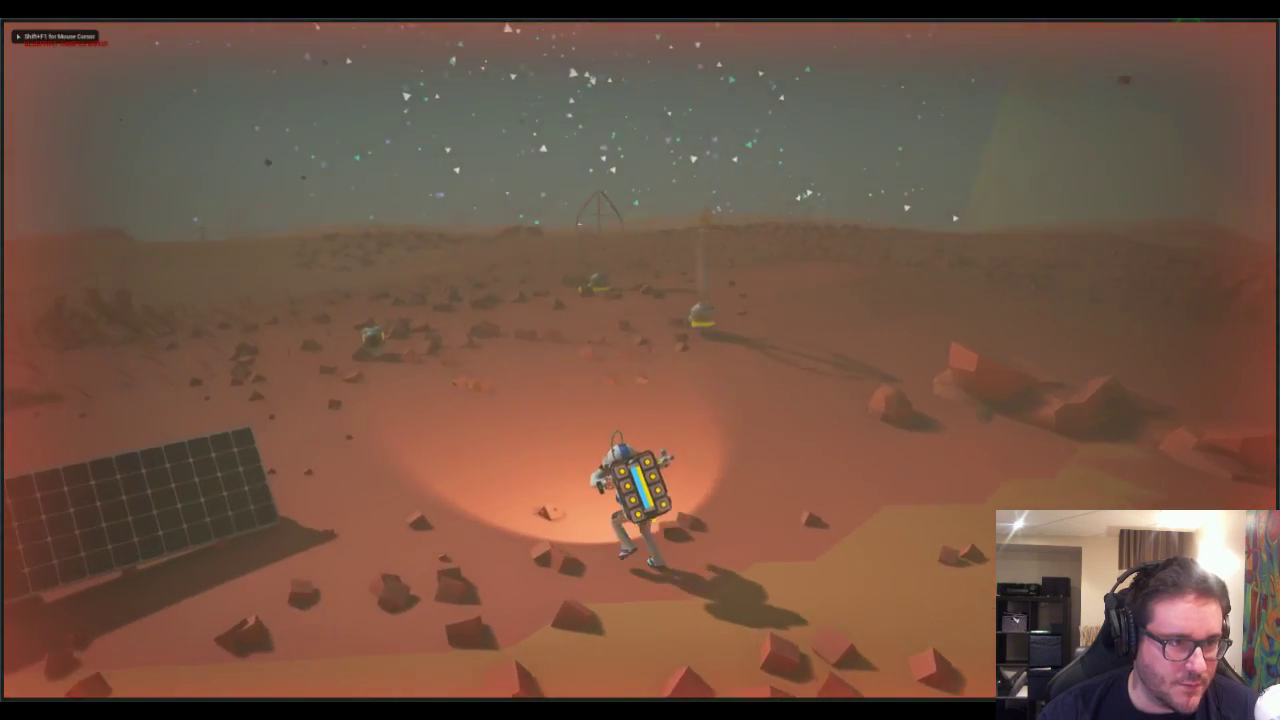
- Walk the astronaut back past the power cables and platform to the launchpad, viewing the atmosphere after the storm
key(w)
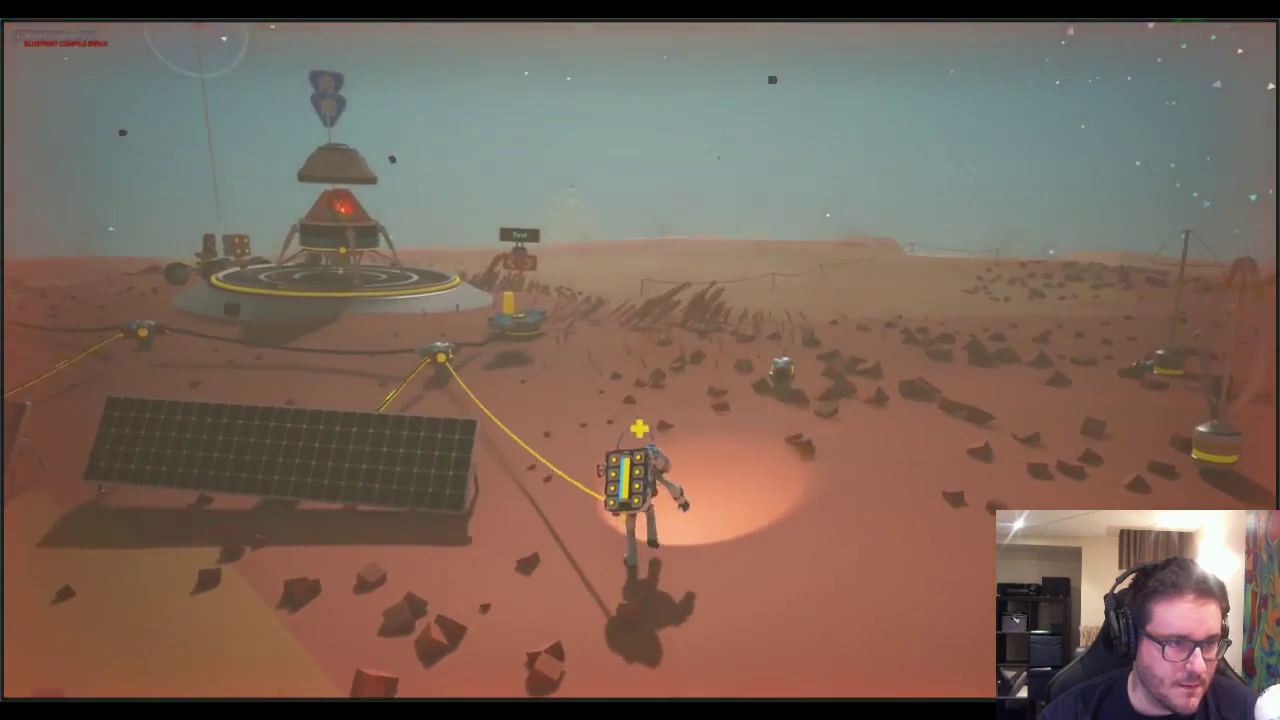
key(w)
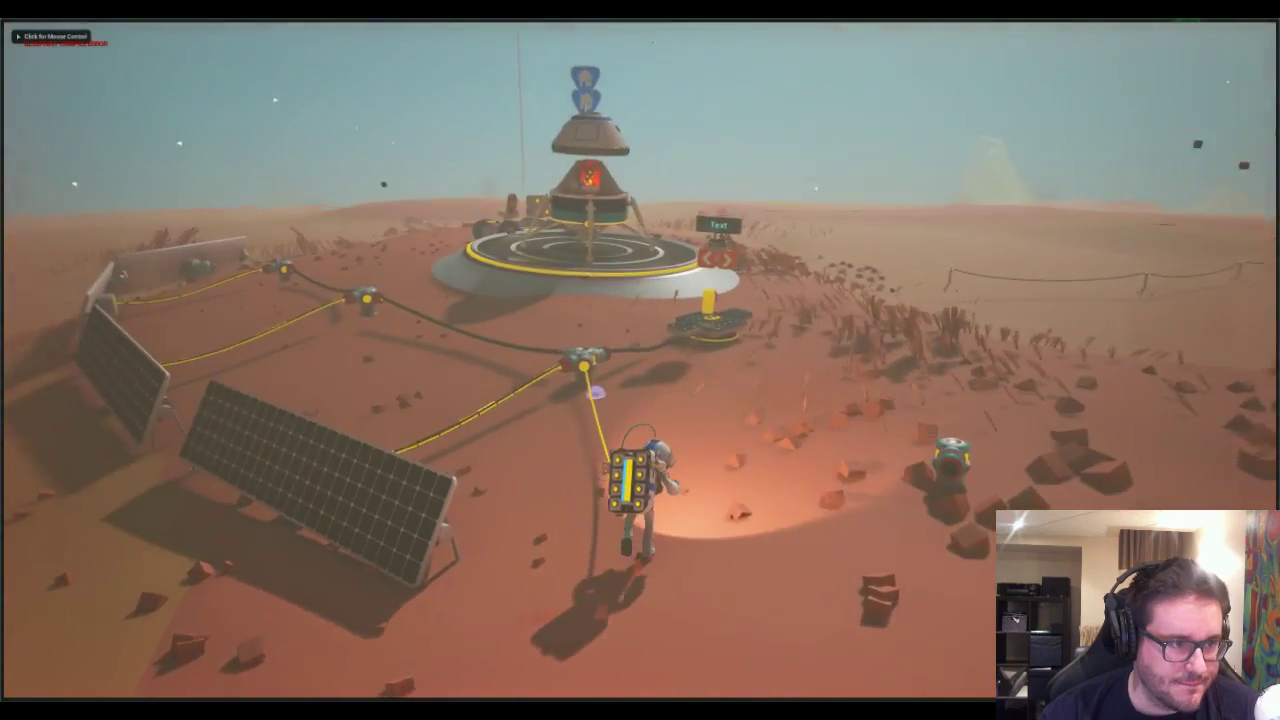
click(596, 392)
key(w)
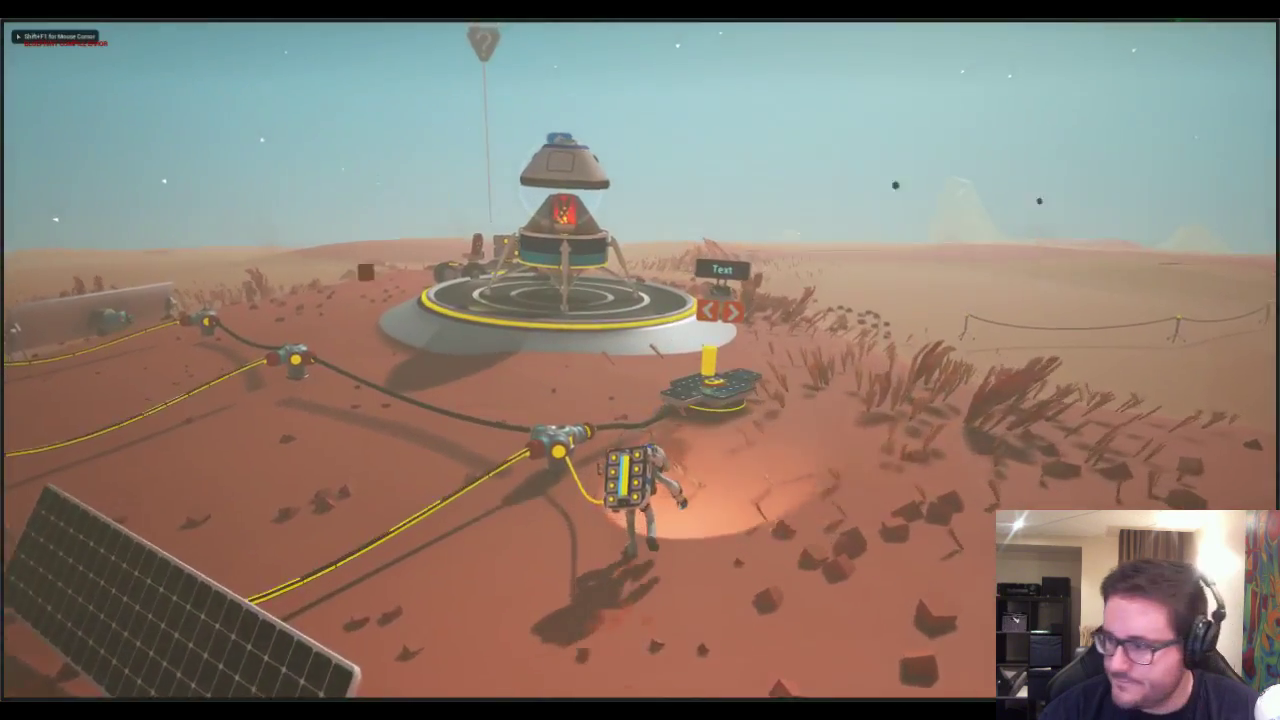
key(w)
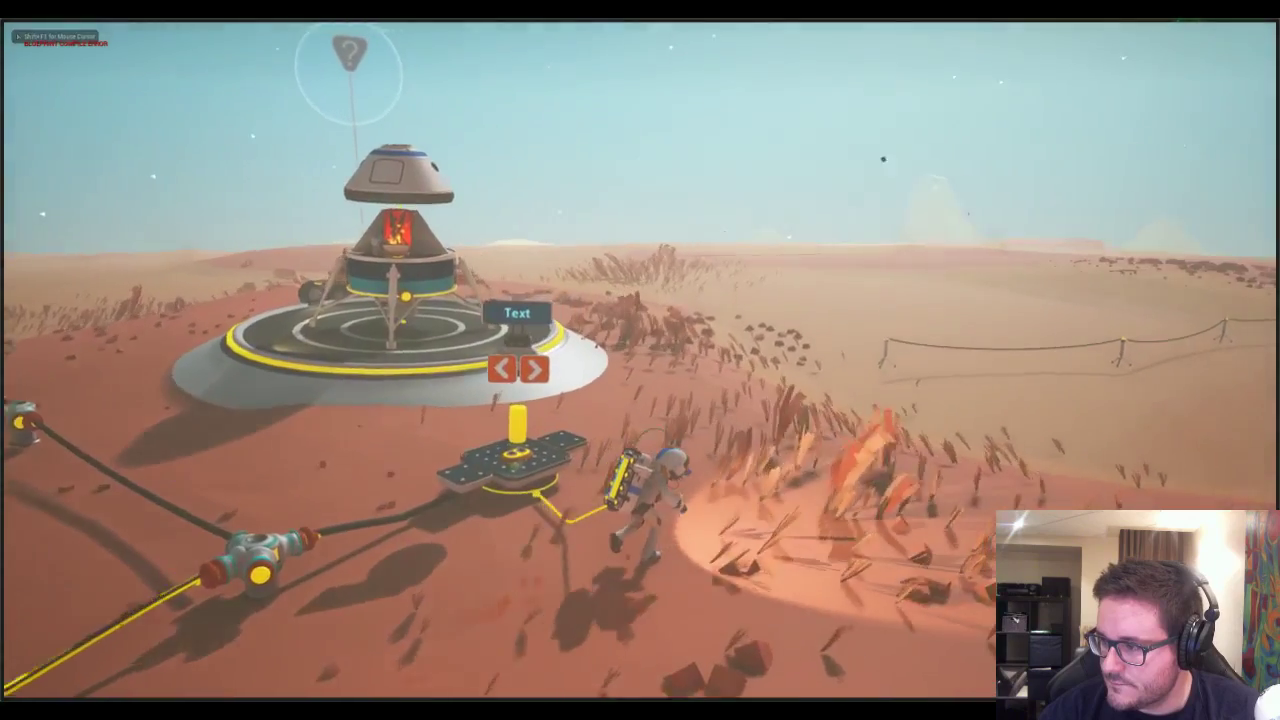
key(w)
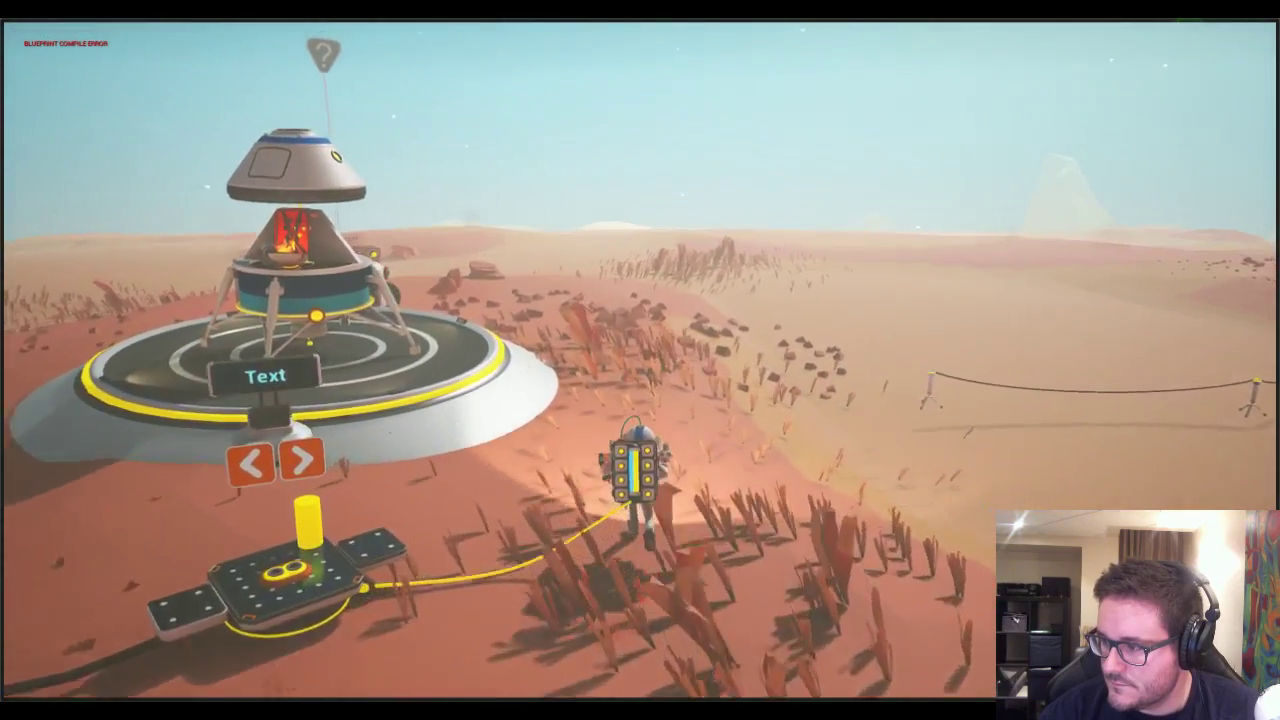
key(w)
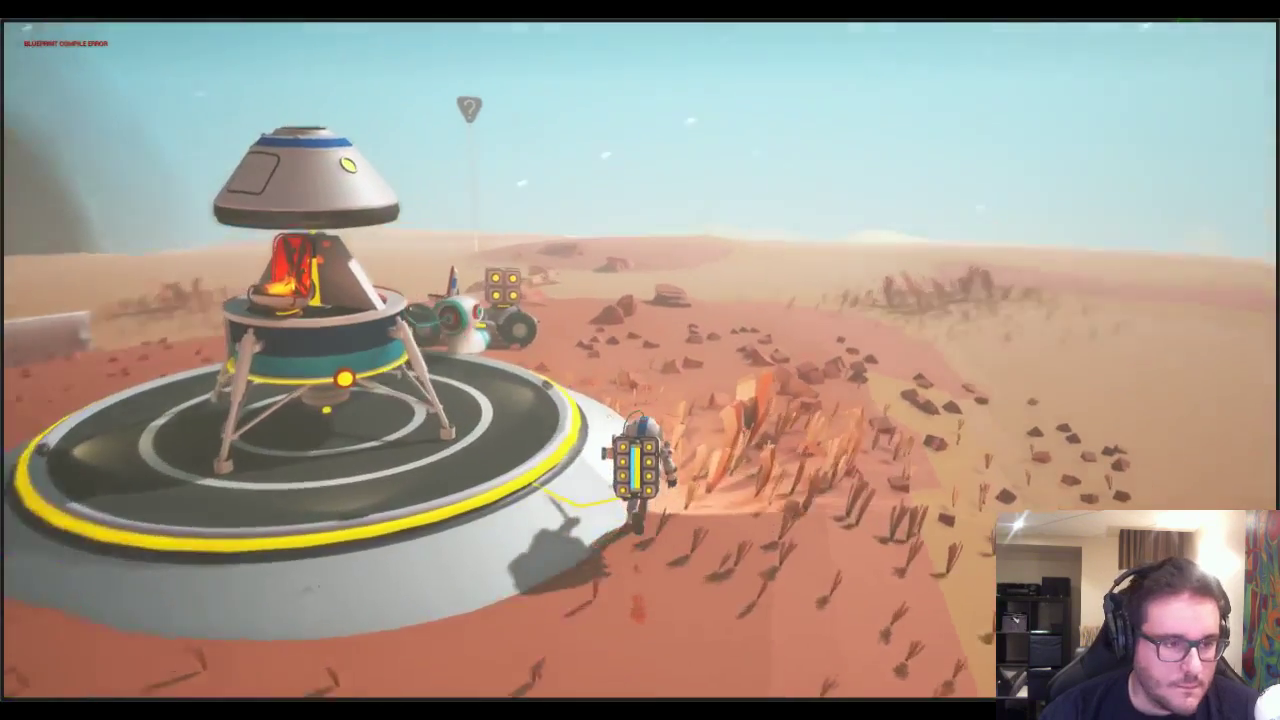
- Walk the astronaut around the launchpad and past the parked rover to view the base against the distant mountains
key(w)
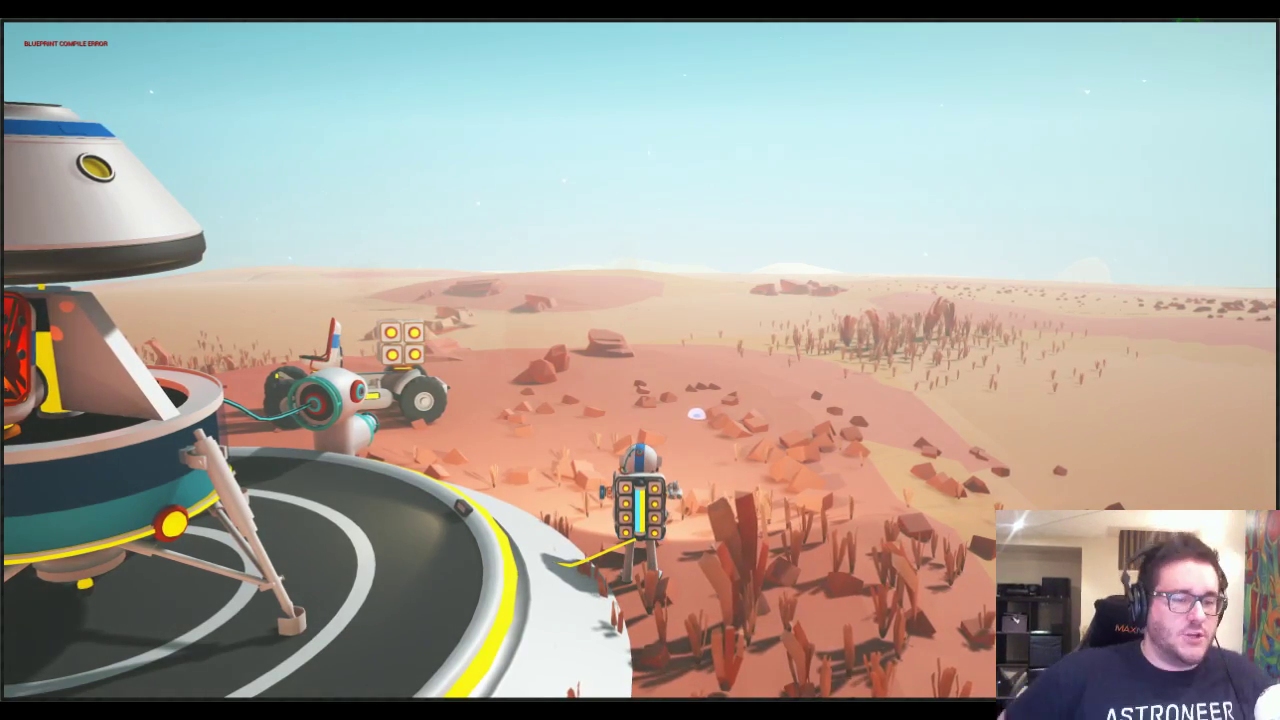
click(685, 393)
key(w)
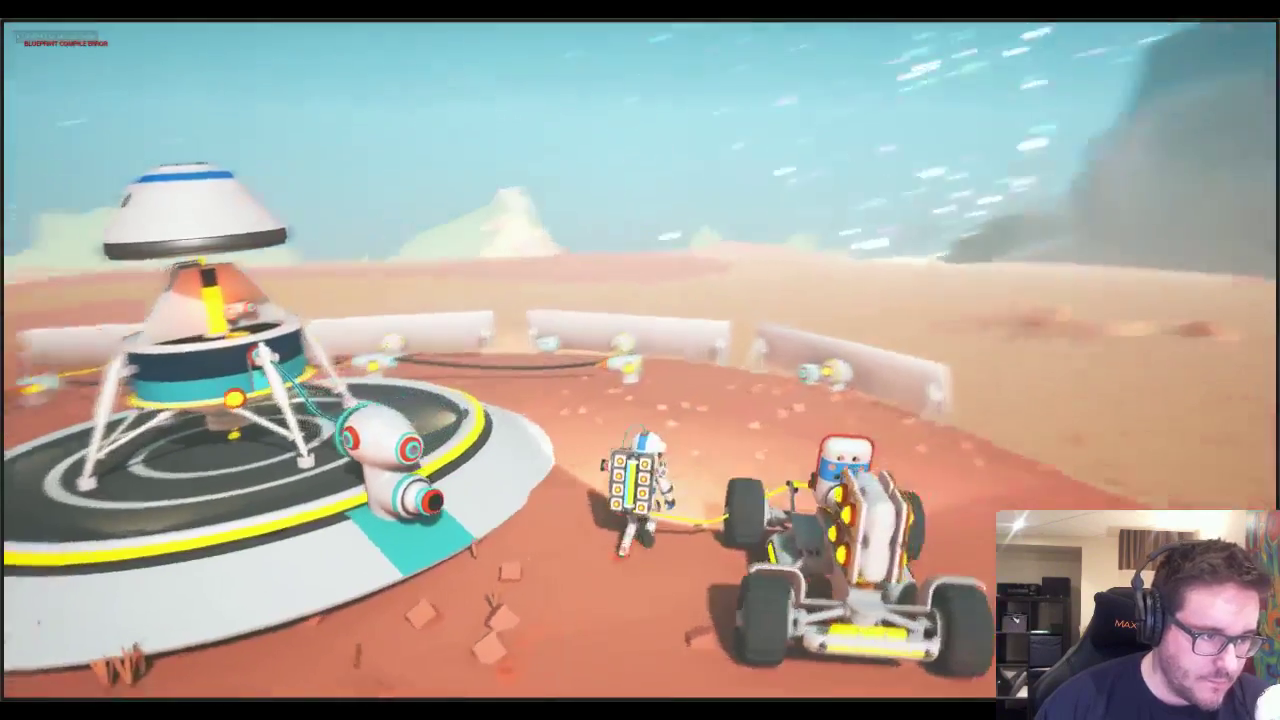
key(d)
key(s)
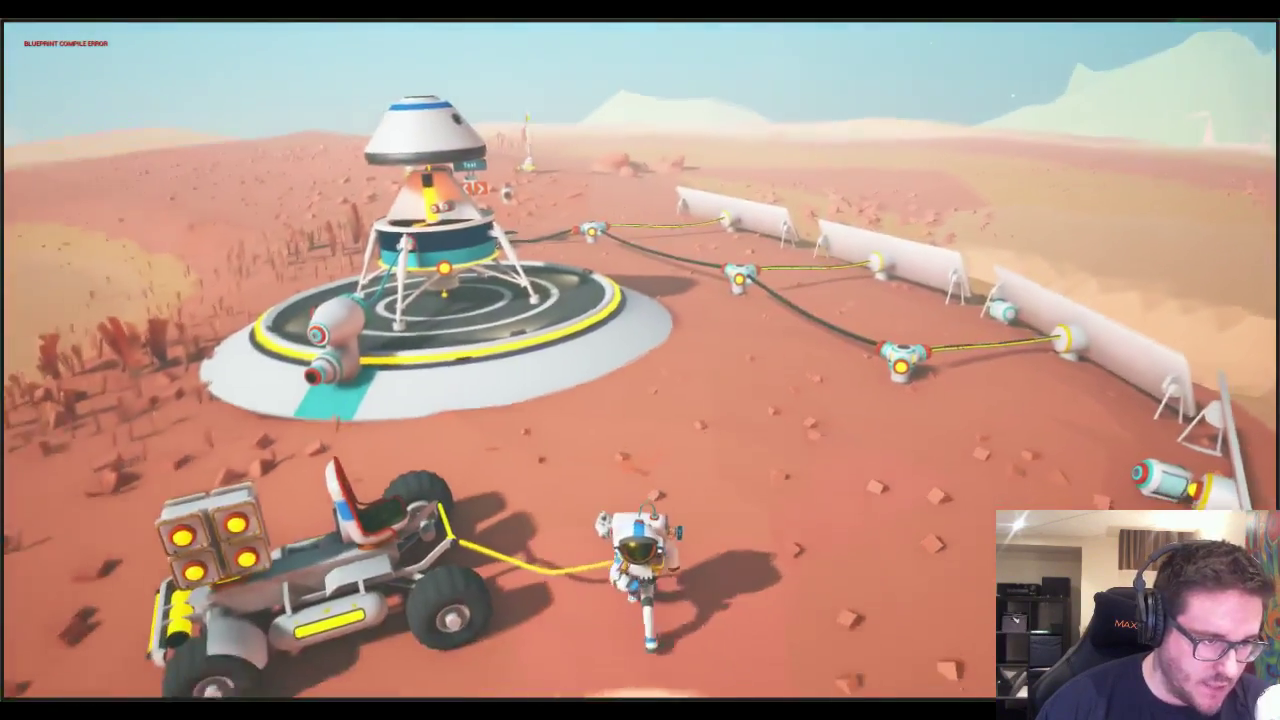
- View the astronaut up close from behind and from the front at a low angle beside the parked rover
key(shift+F1)
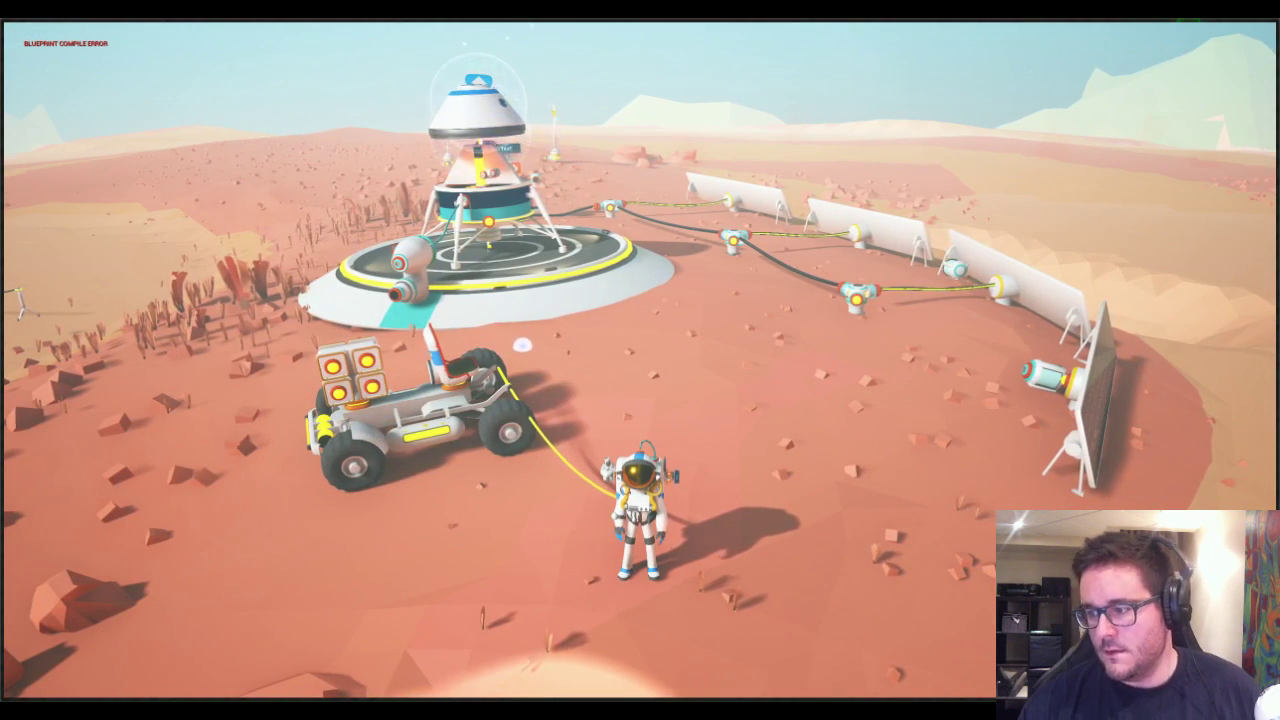
right_drag(387, 400, 705, 316)
key(s)
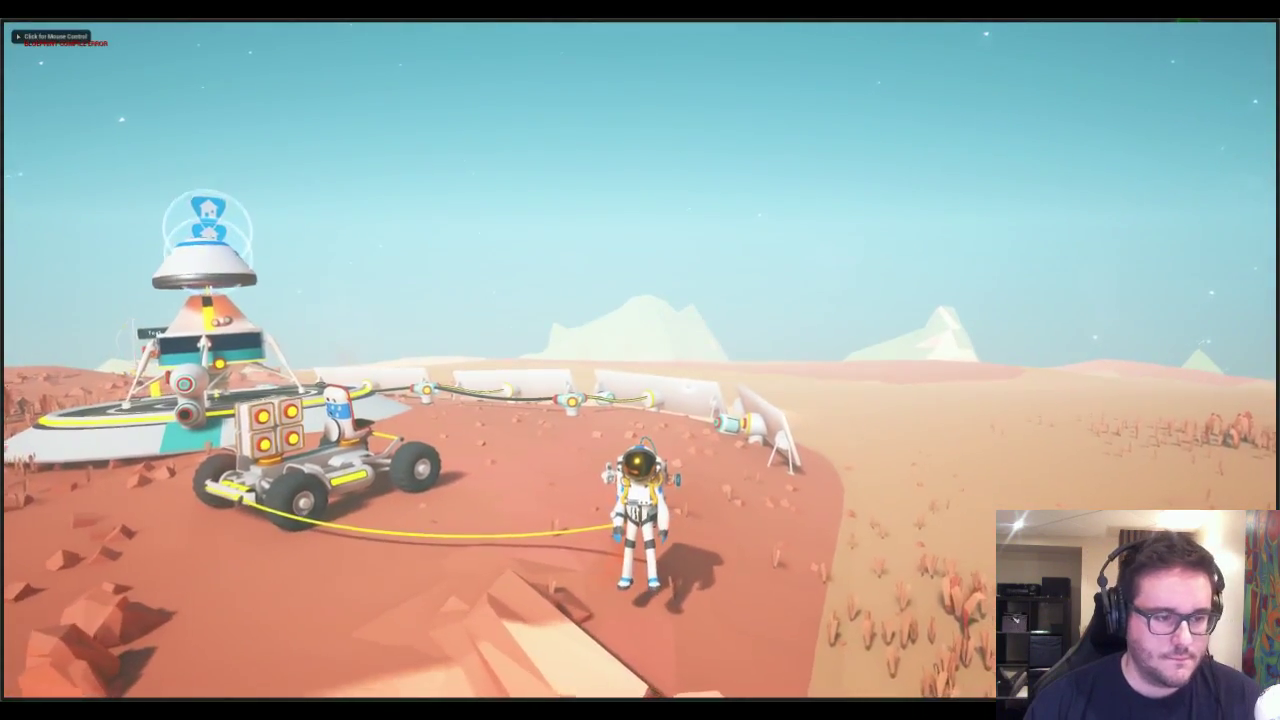
scroll(705, 316, up, 5)
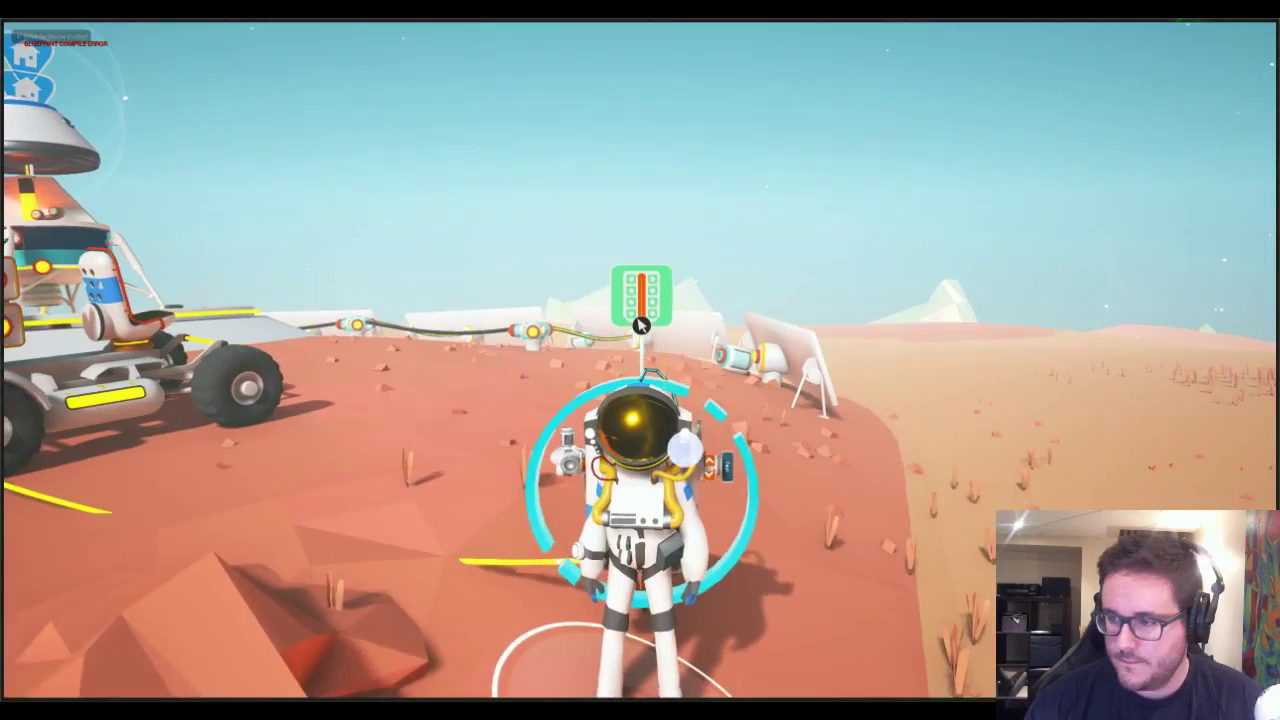
right_drag(641, 325, 651, 296)
key(shift+F1)
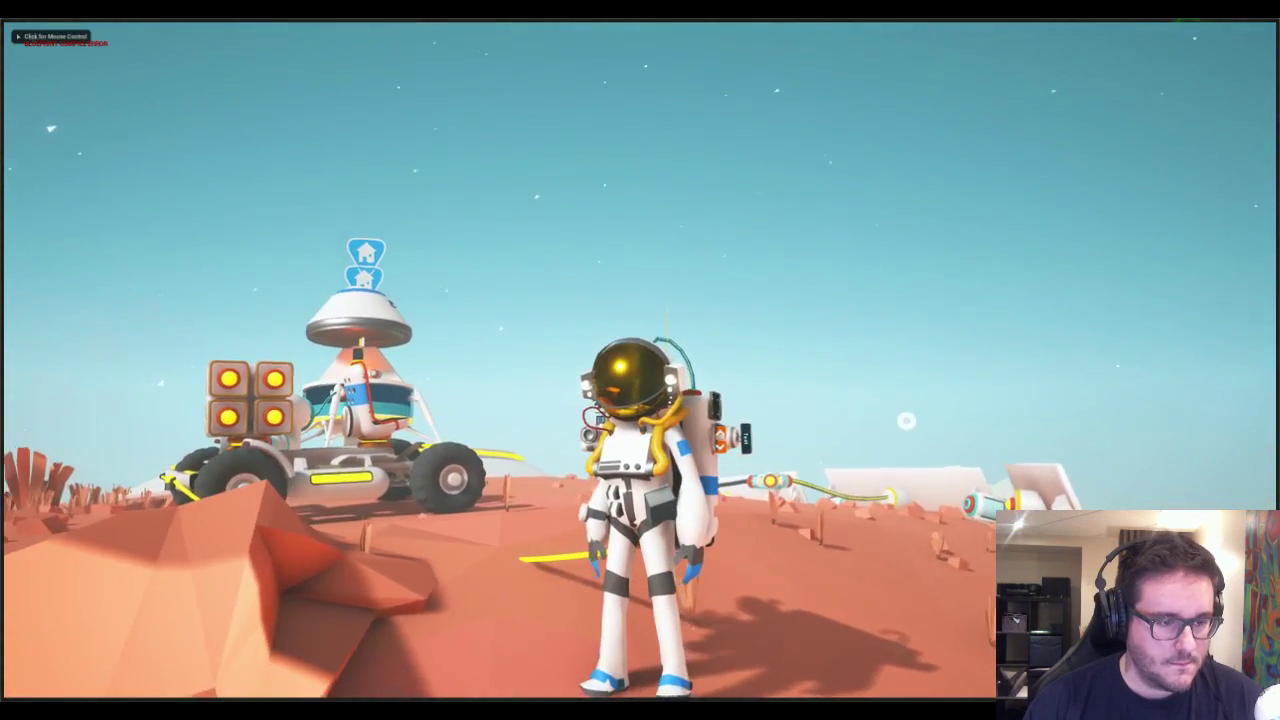
click(50, 50)
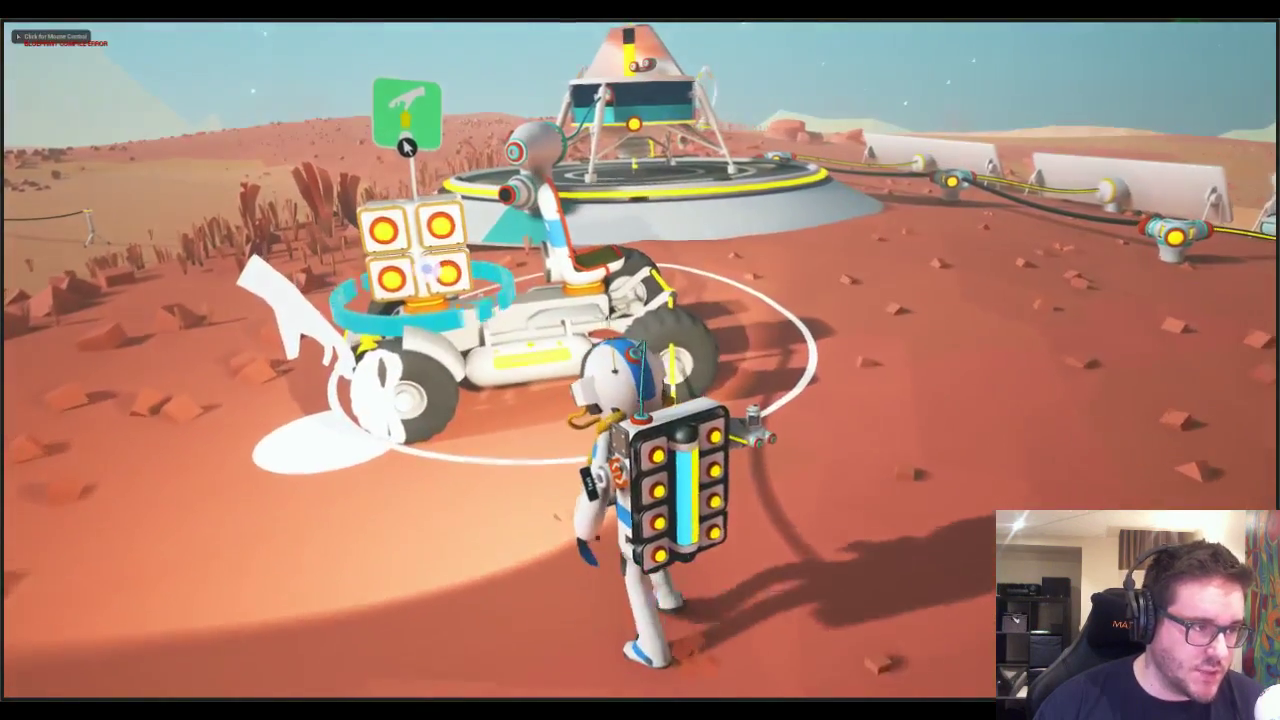
- Detach the four-unit pack and the seat from the rover and set both on the ground beside it
key(w)
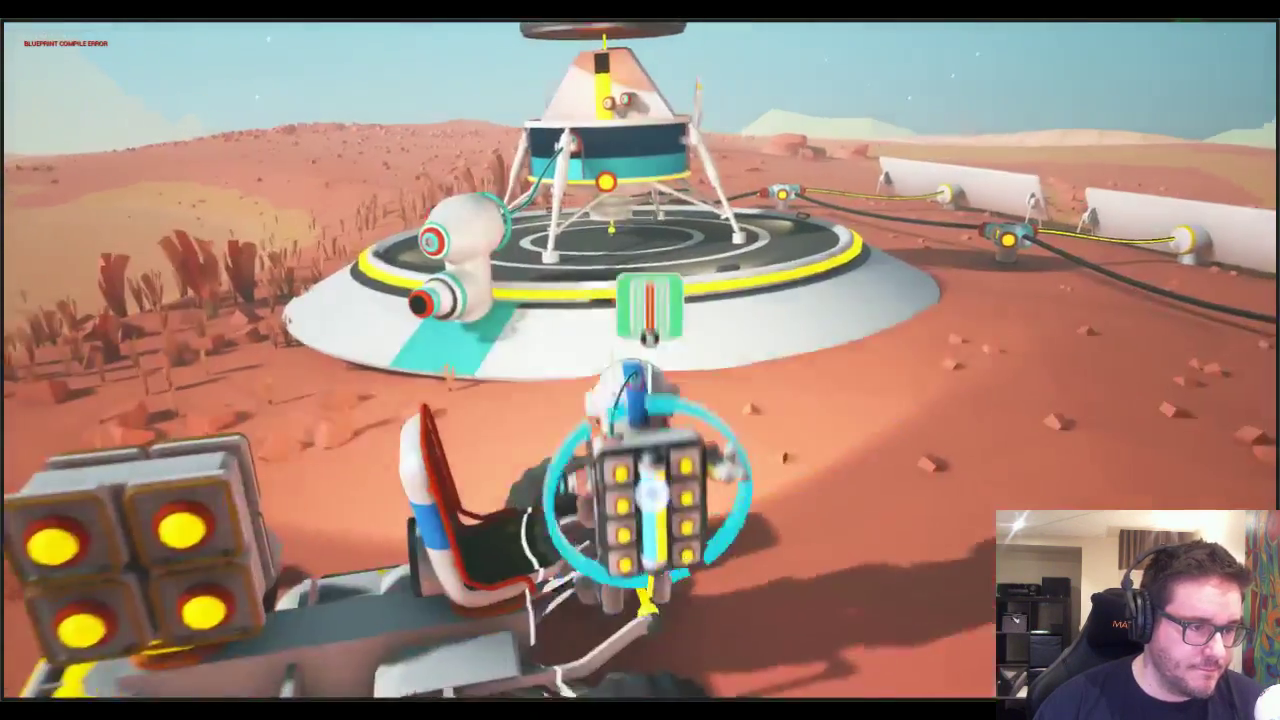
right_drag(654, 491, 531, 463)
key(a)
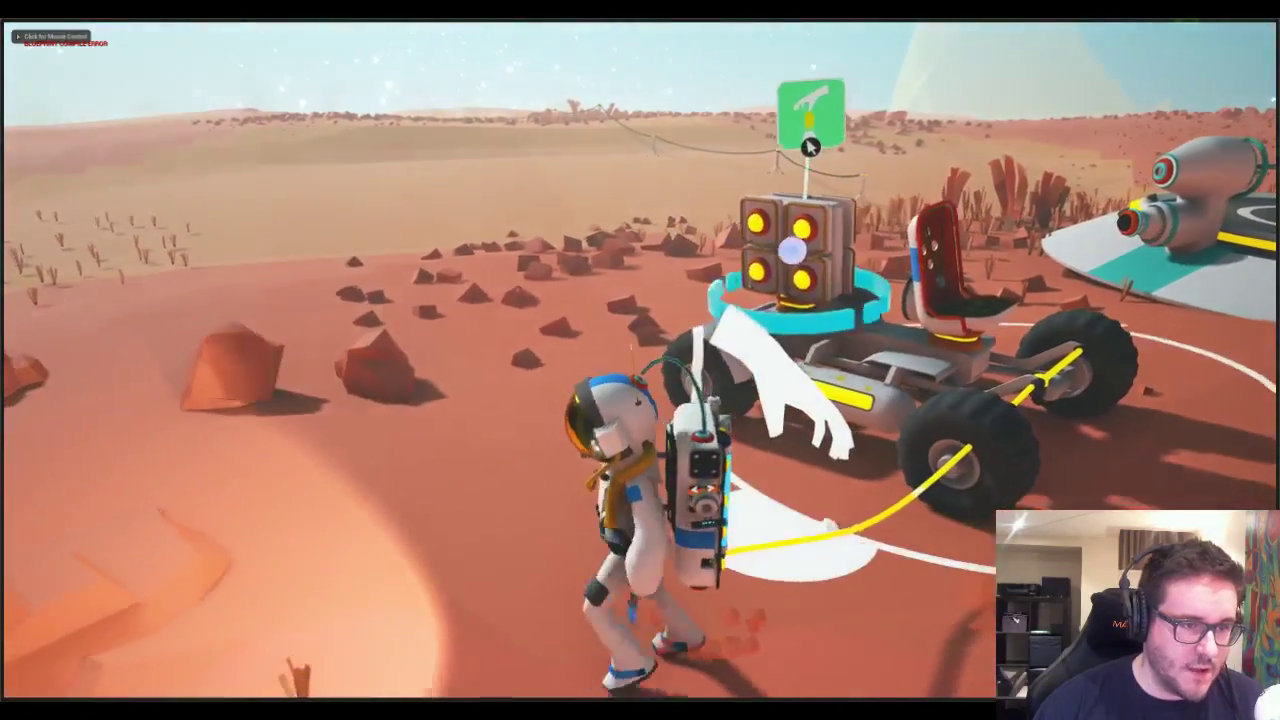
click(791, 249)
drag(966, 287, 416, 448)
key(d)
right_drag(416, 447, 735, 465)
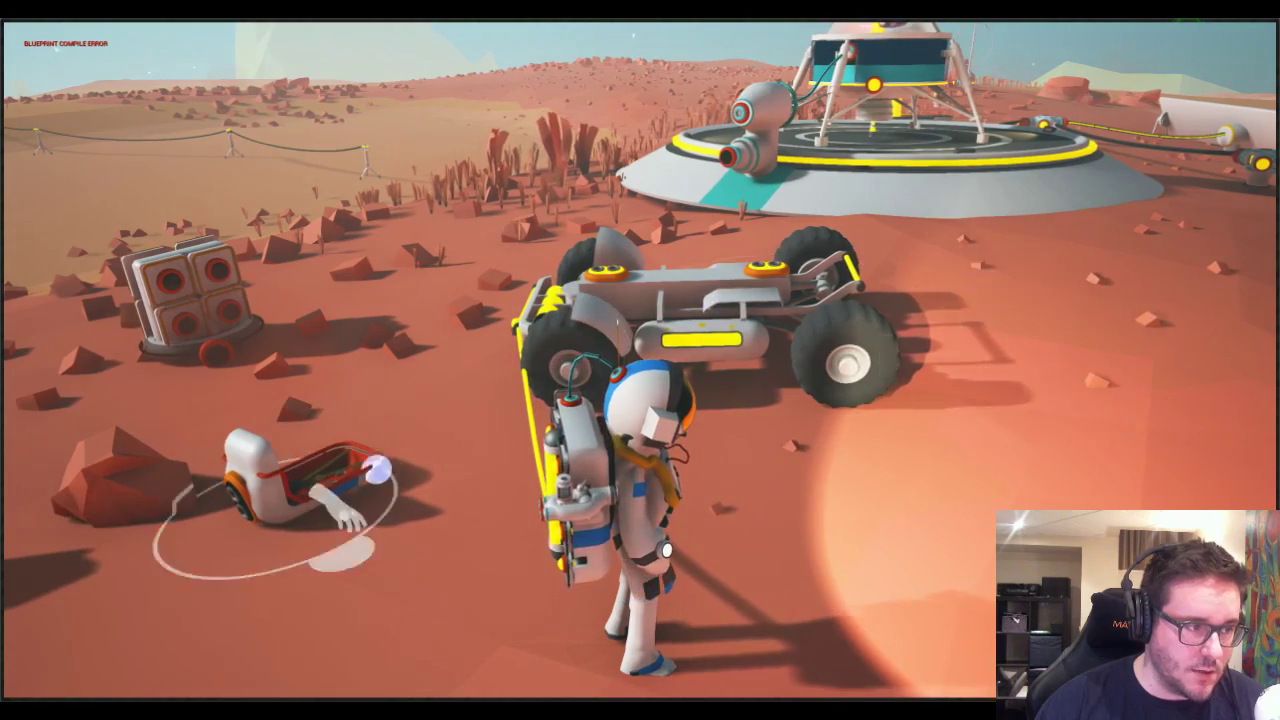
- Mount the loose seat on the rover's rear slot where the four-unit pack was attached
drag(355, 505, 935, 245)
right_drag(785, 308, 790, 300)
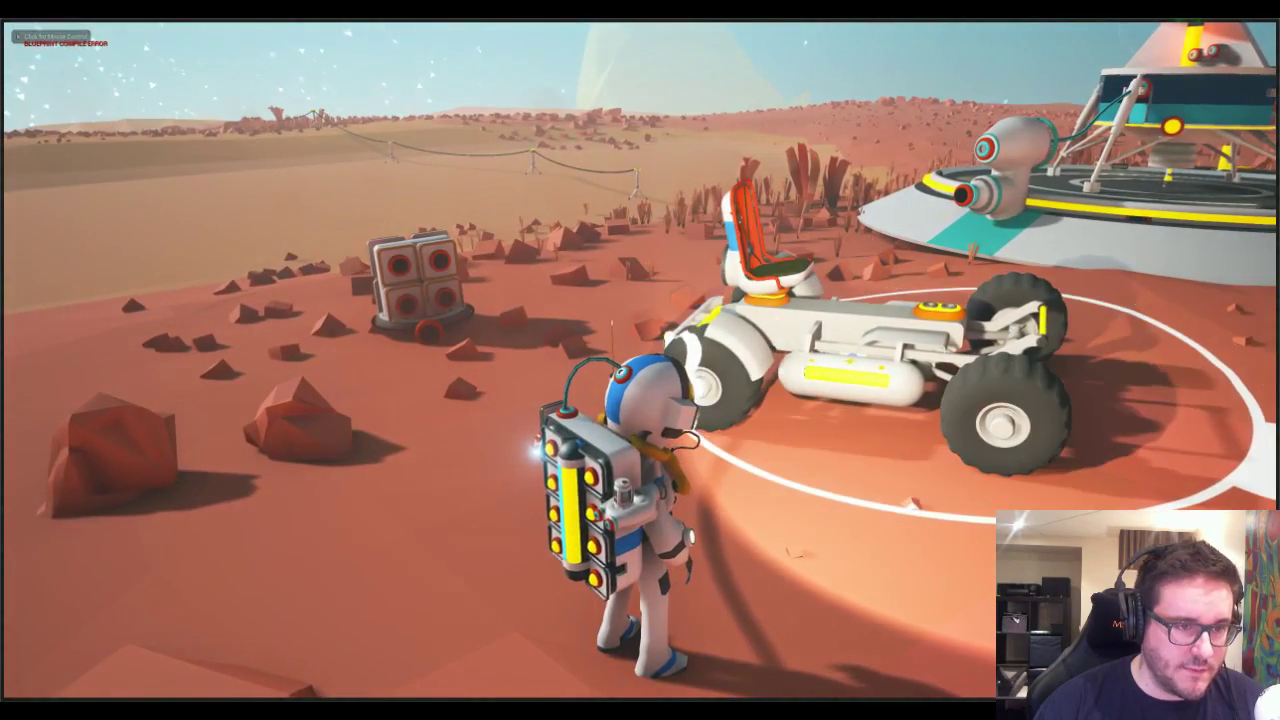
right_drag(538, 452, 786, 331)
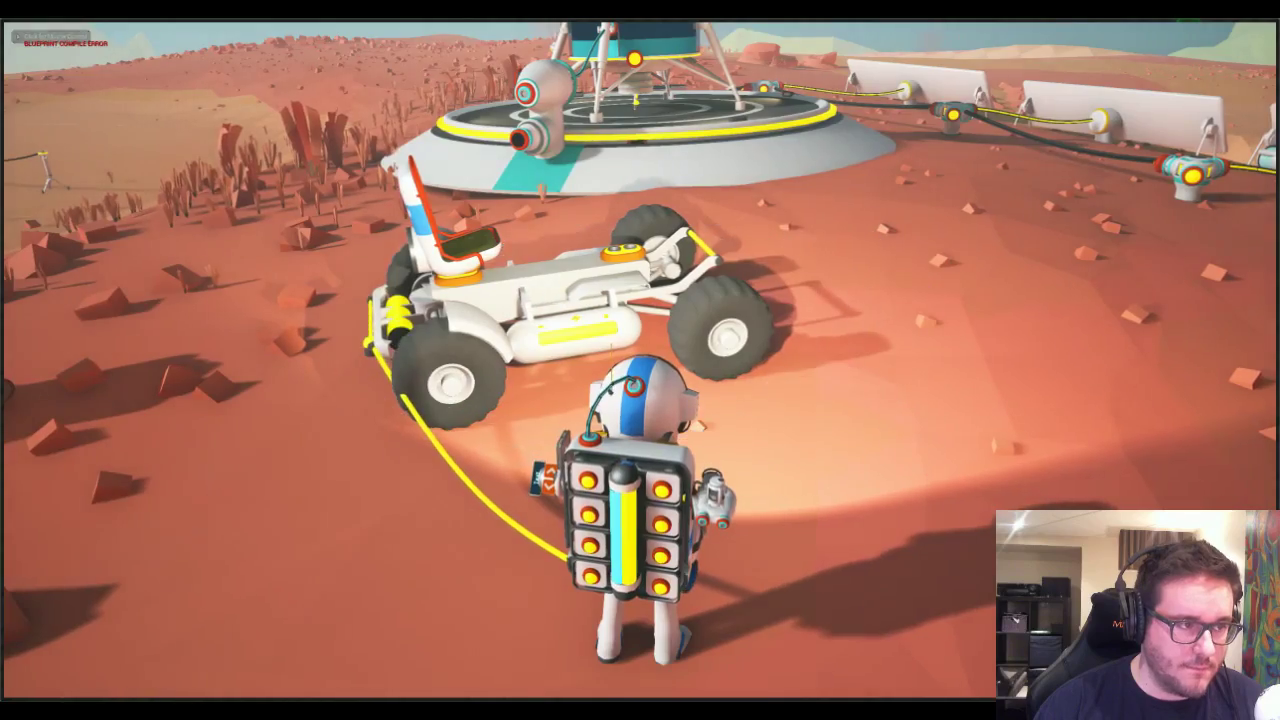
- Walk the astronaut around the rover to inspect its rearranged seat from several sides
key(d)
right_drag(563, 296, 568, 285)
key(s)
key(a)
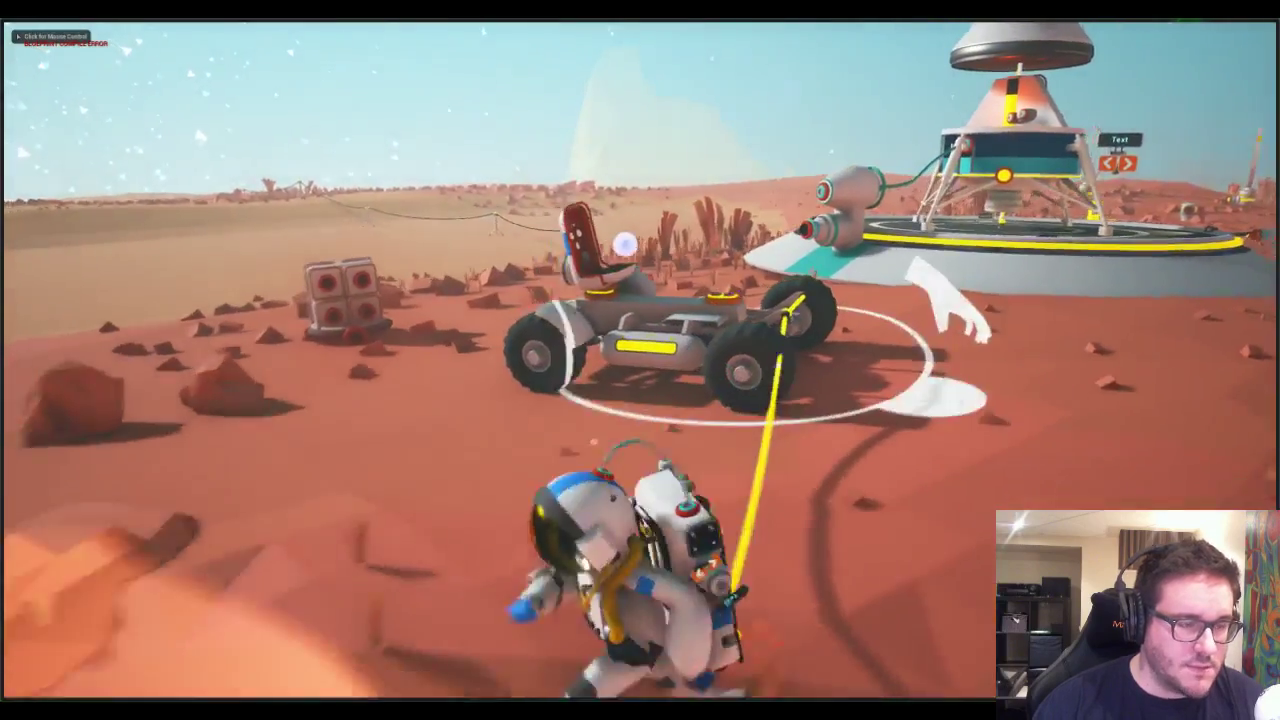
key(w)
right_drag(640, 300, 794, 280)
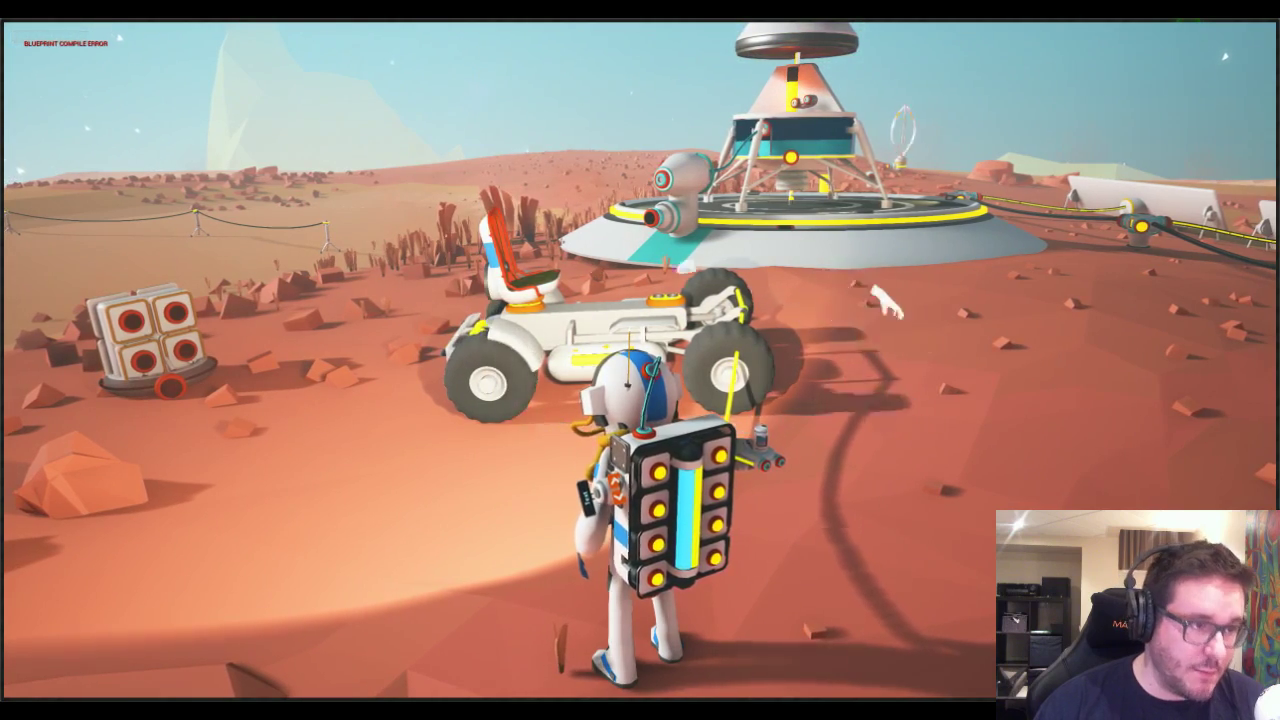
key(shift+F1)
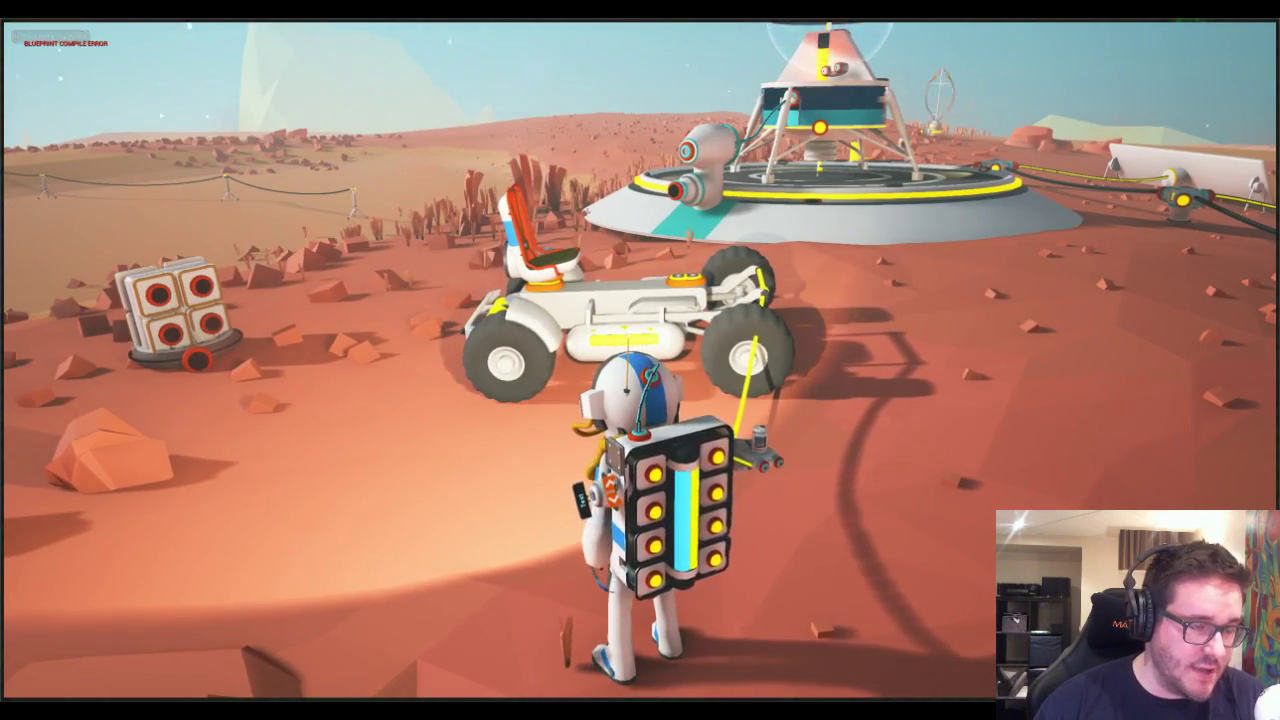
- Run the astronaut past the detached pack and through the plants around the launchpad to view the surrounding landscape
key(a)
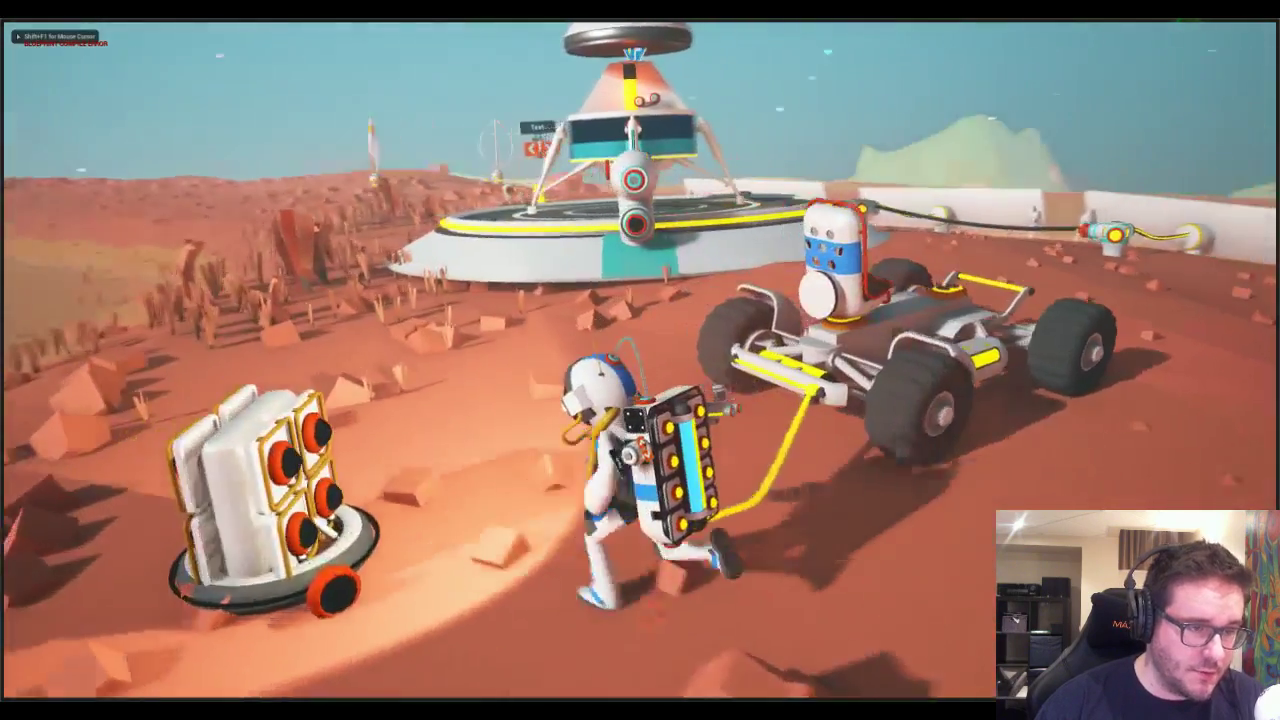
key(w)
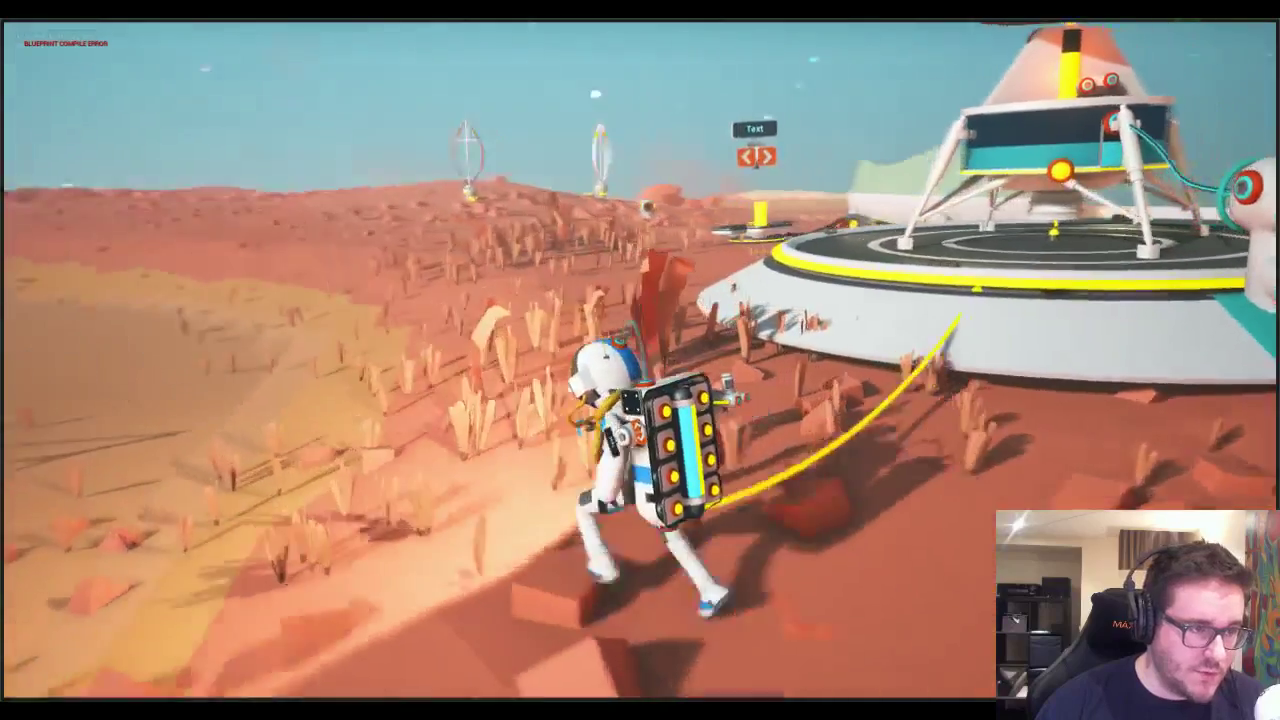
key(w)
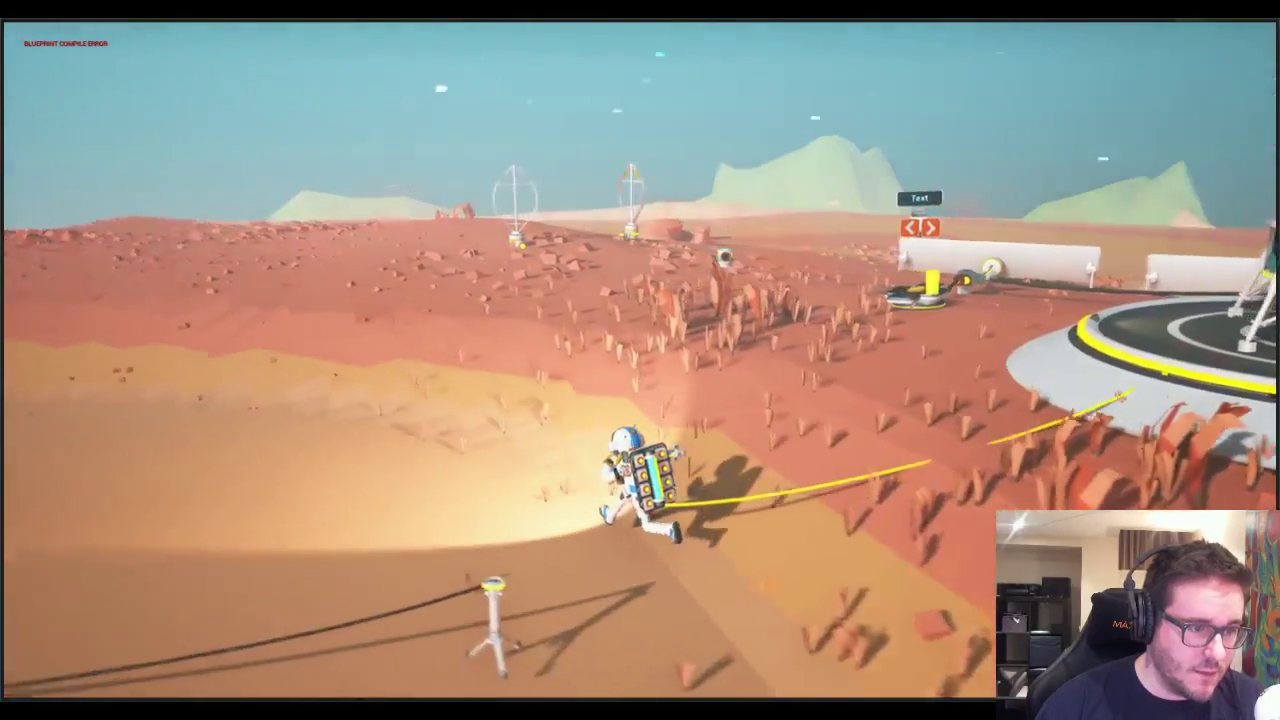
key(w)
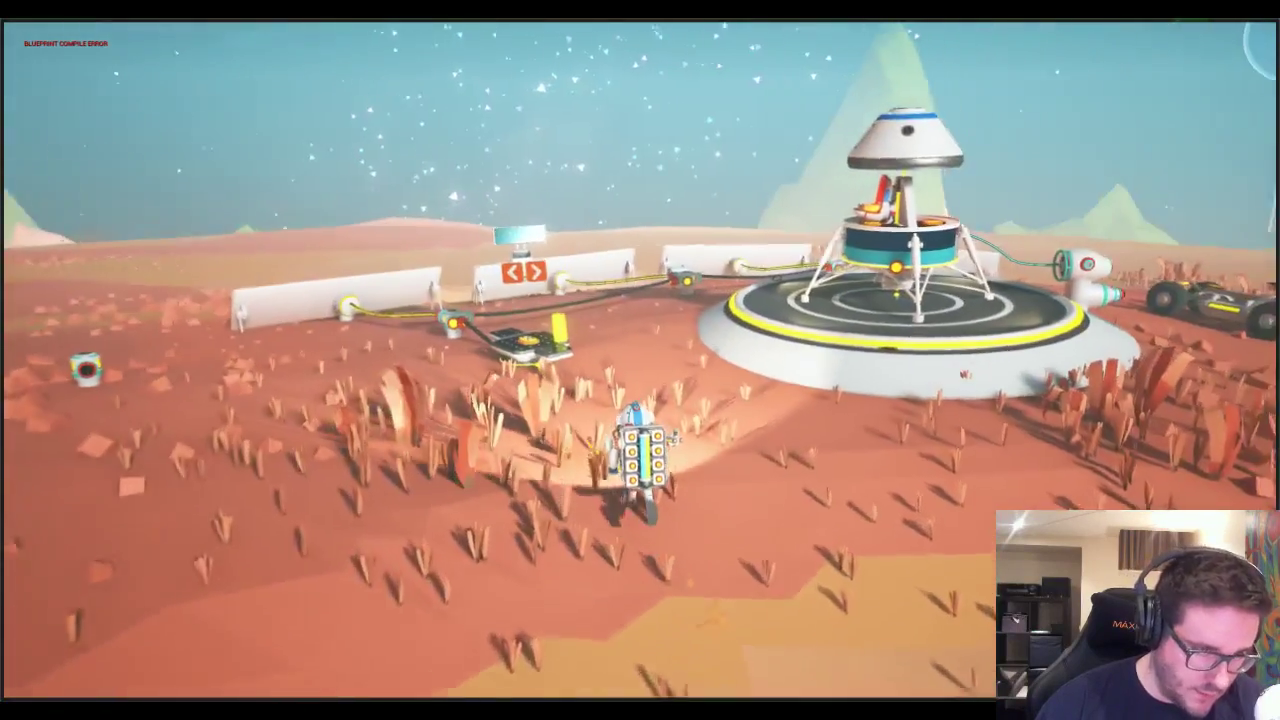
key(w)
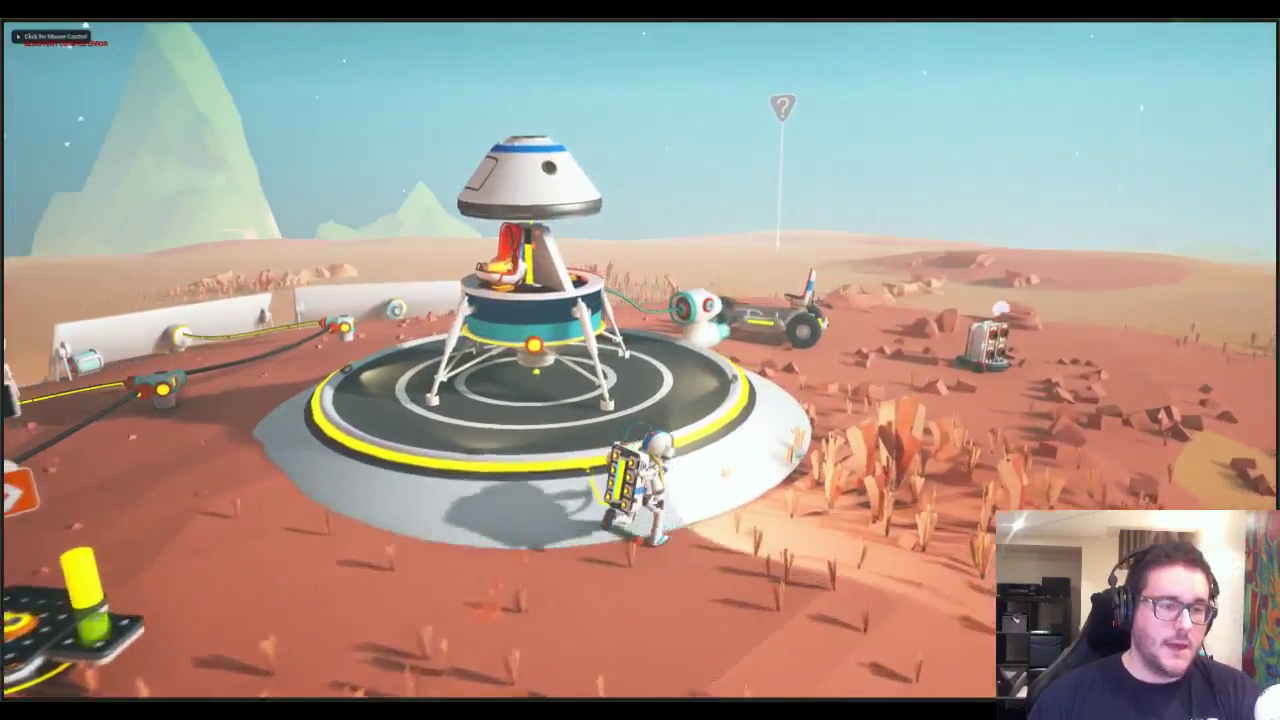
key(w)
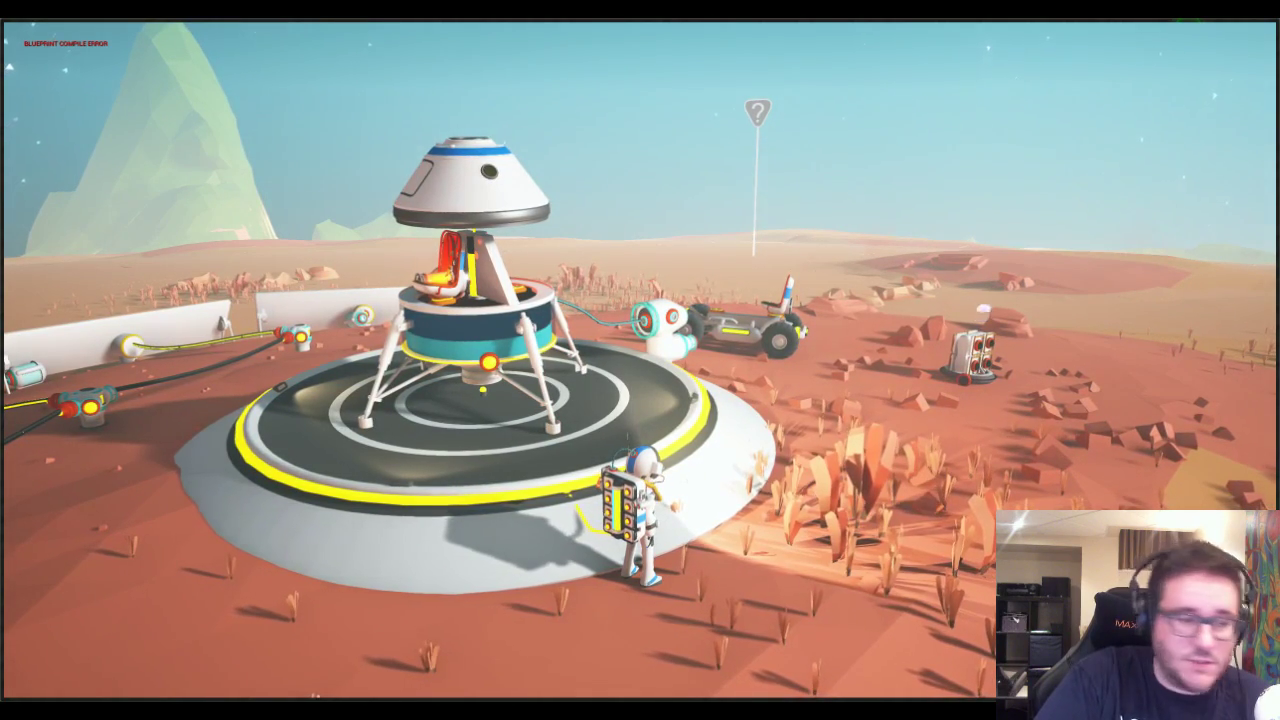
- Walk the astronaut around the launchpad's rim to view the rover, solar panels and distant mountains
right_drag(720, 348, 855, 325)
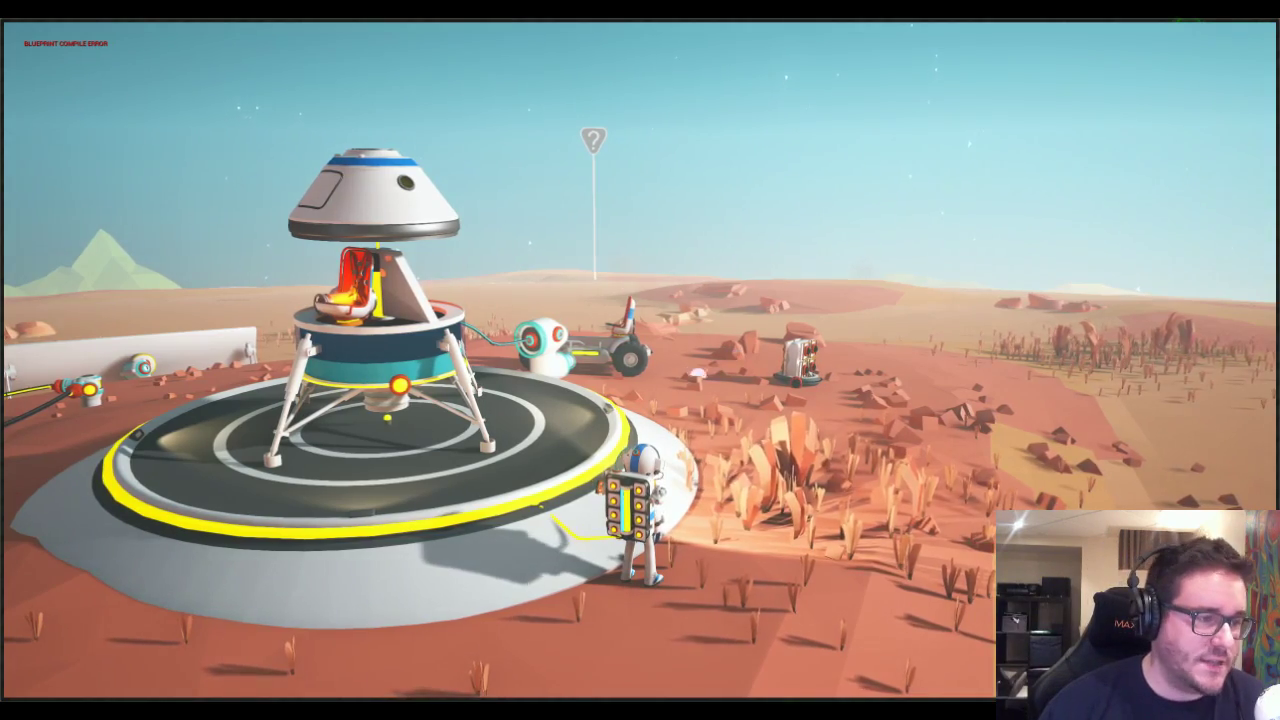
key(d)
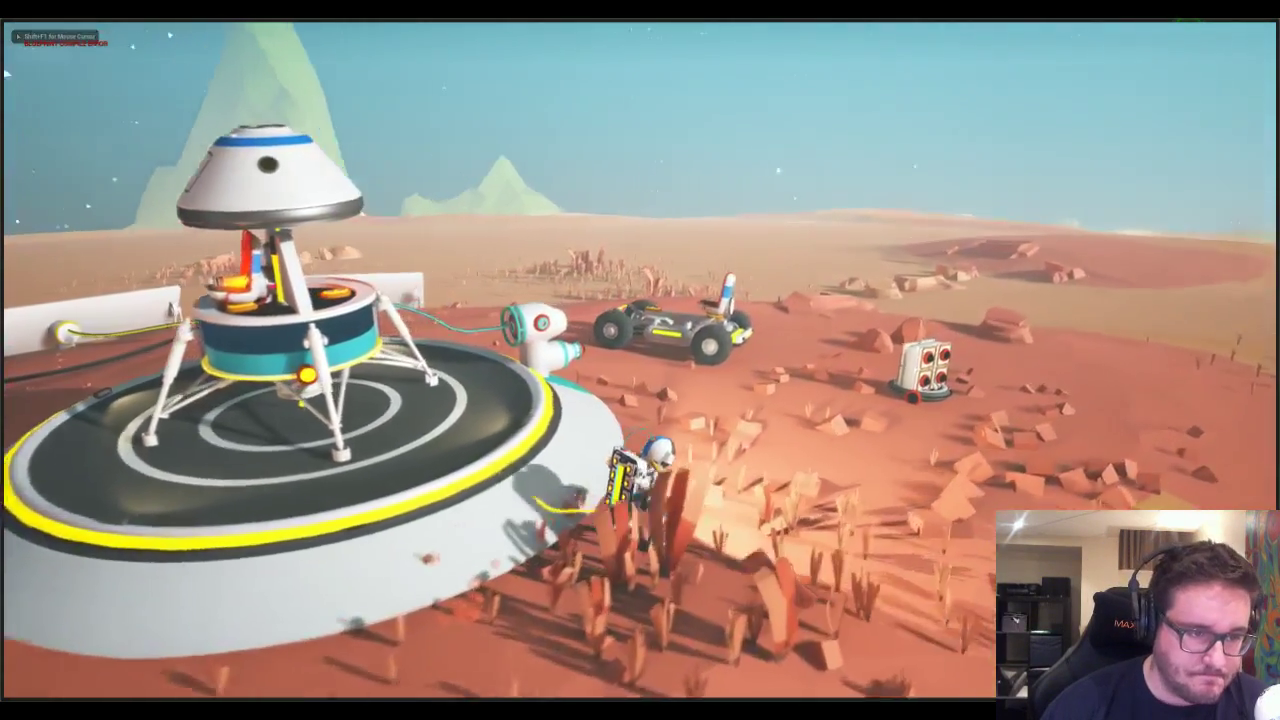
key(d)
key(w)
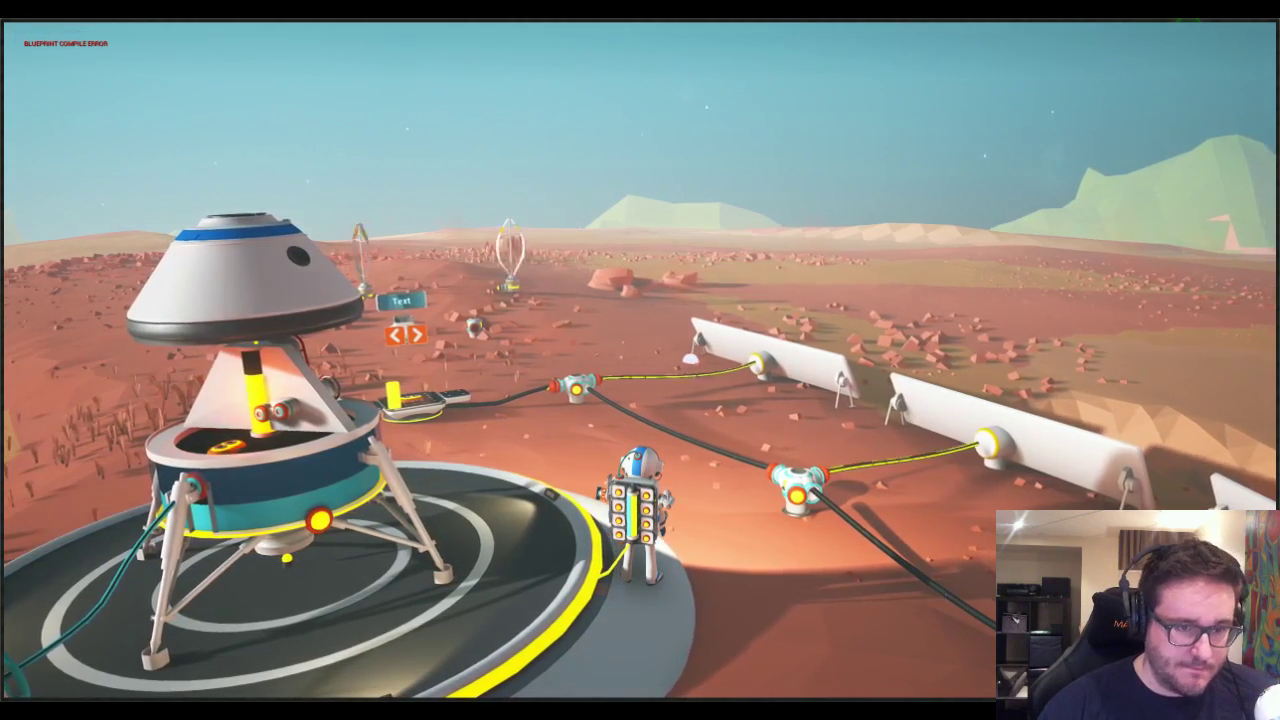
key(shift+F1)
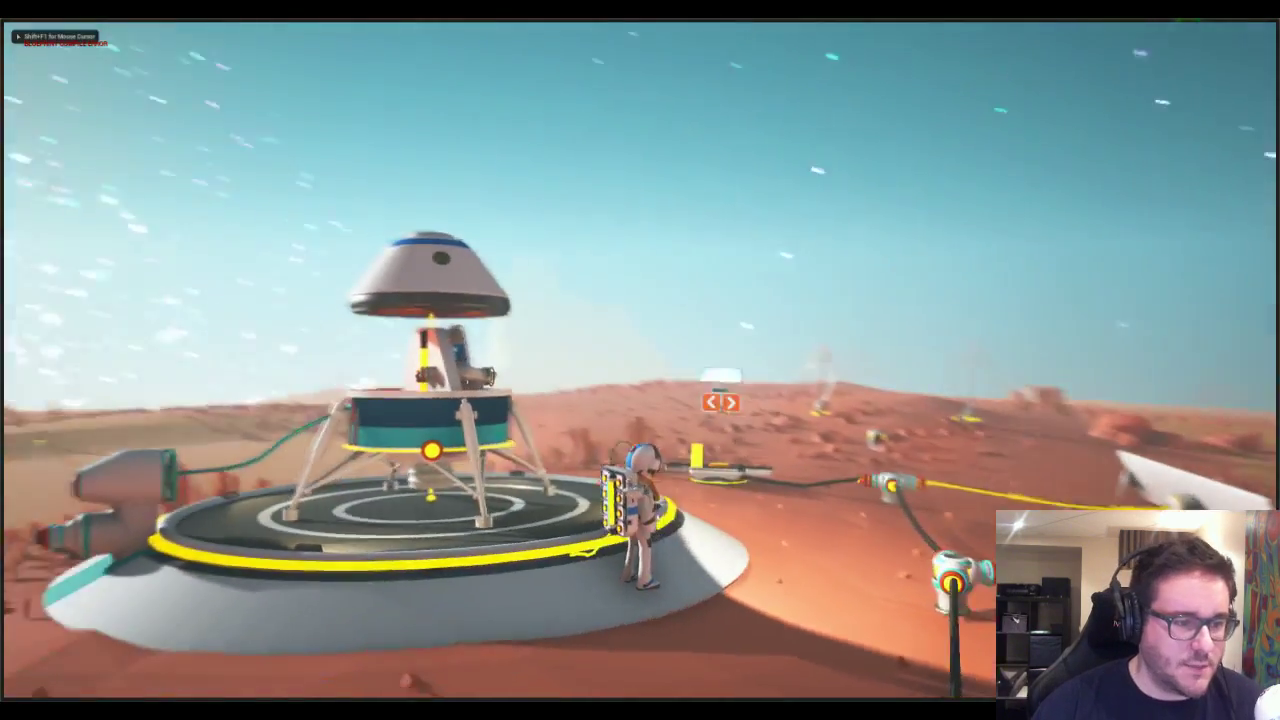
- Run the astronaut off the launchpad onto the sandy plain by the tether line and look back at the base
key(w)
key(space)
key(w)
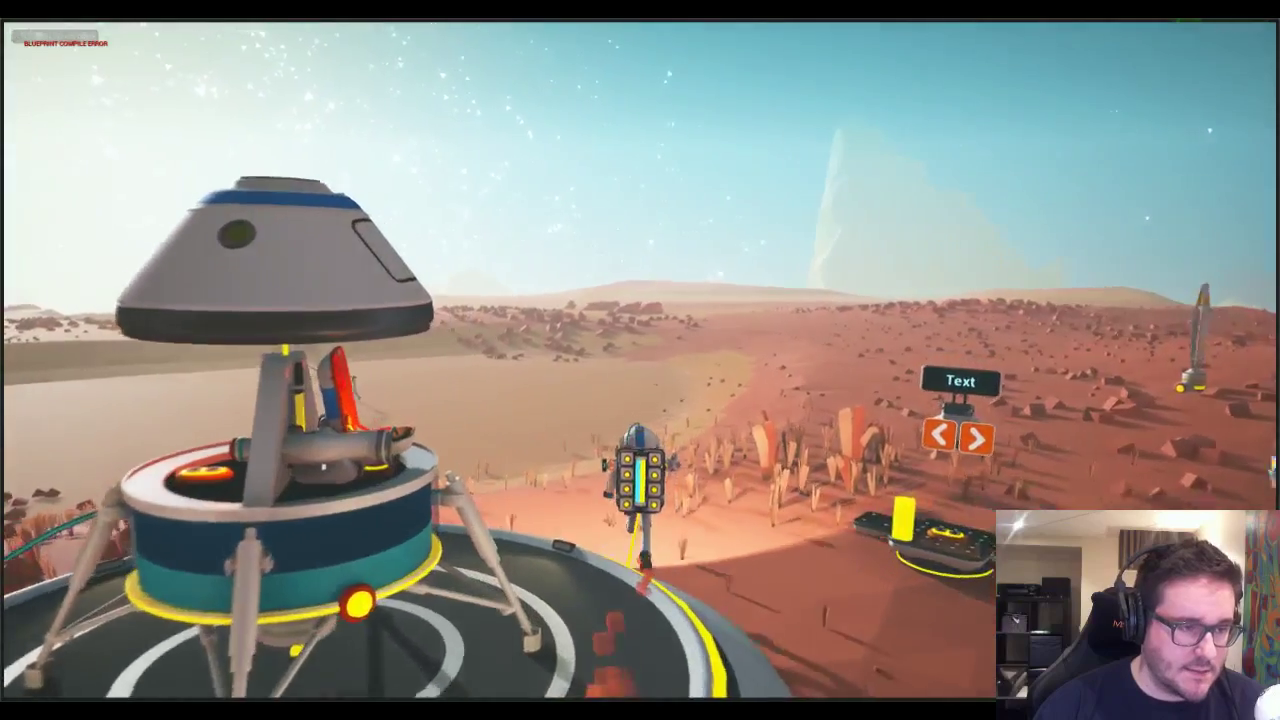
key(w)
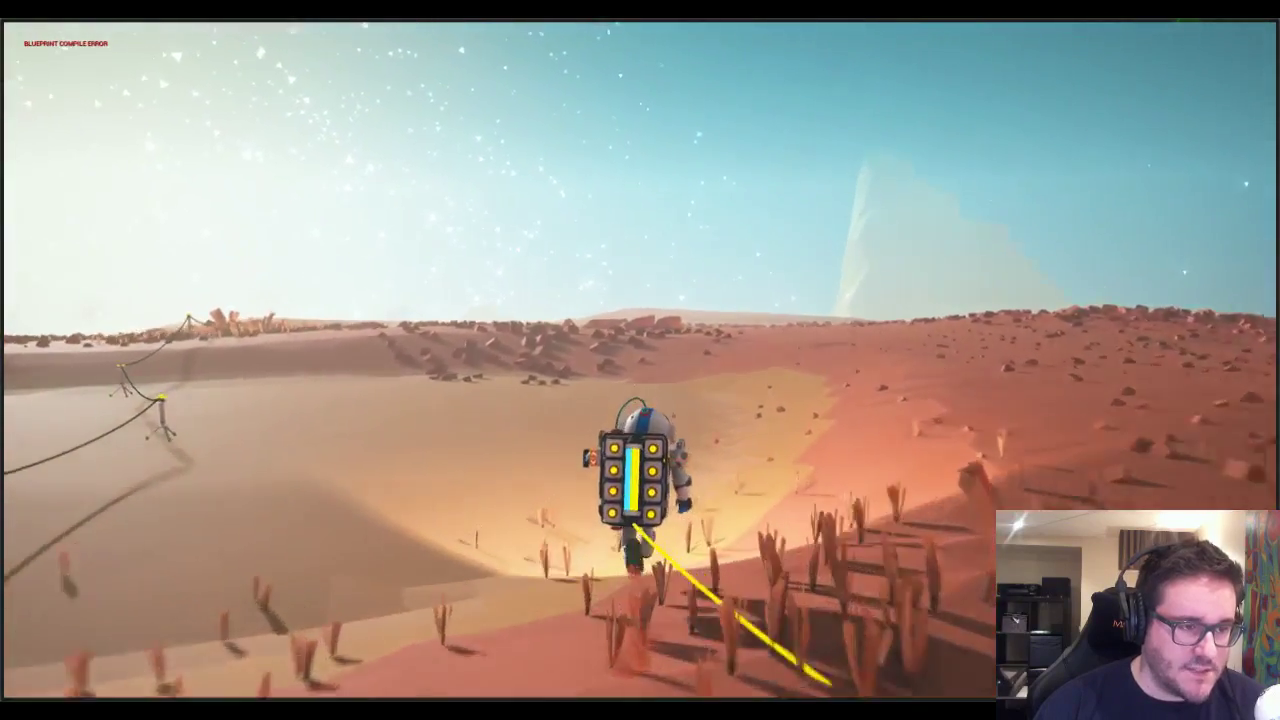
key(w)
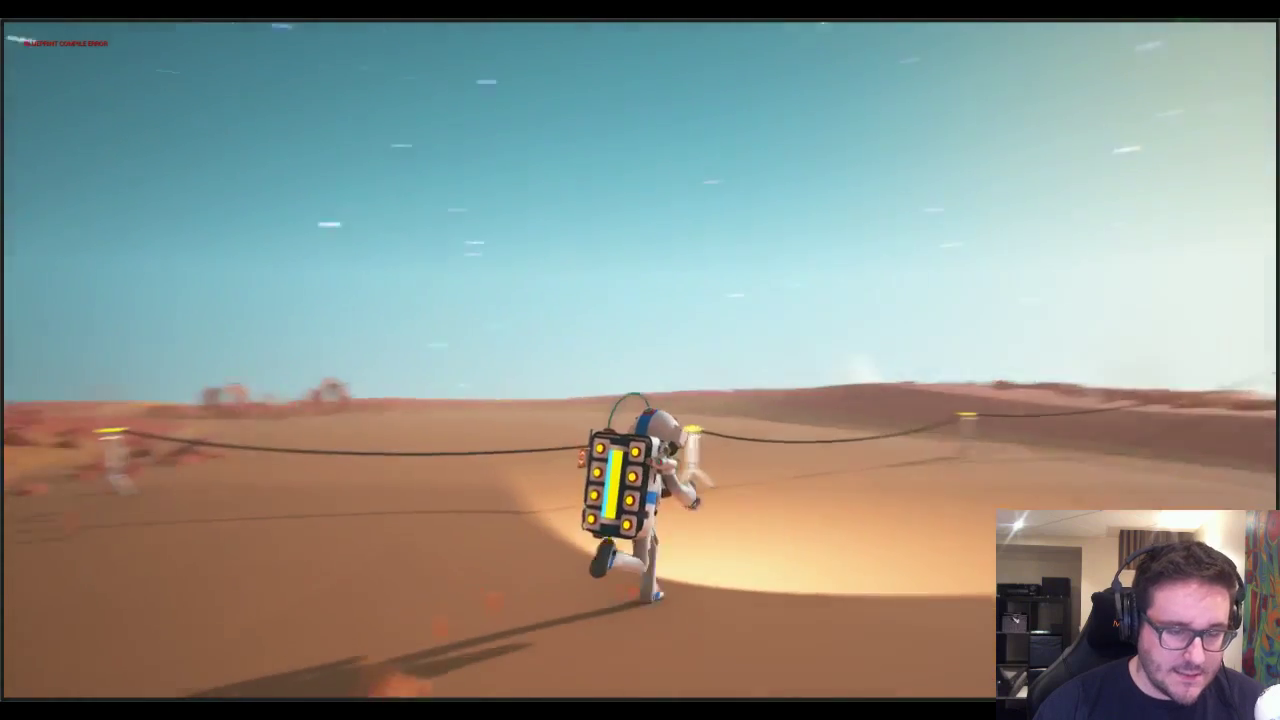
key(shift+F1)
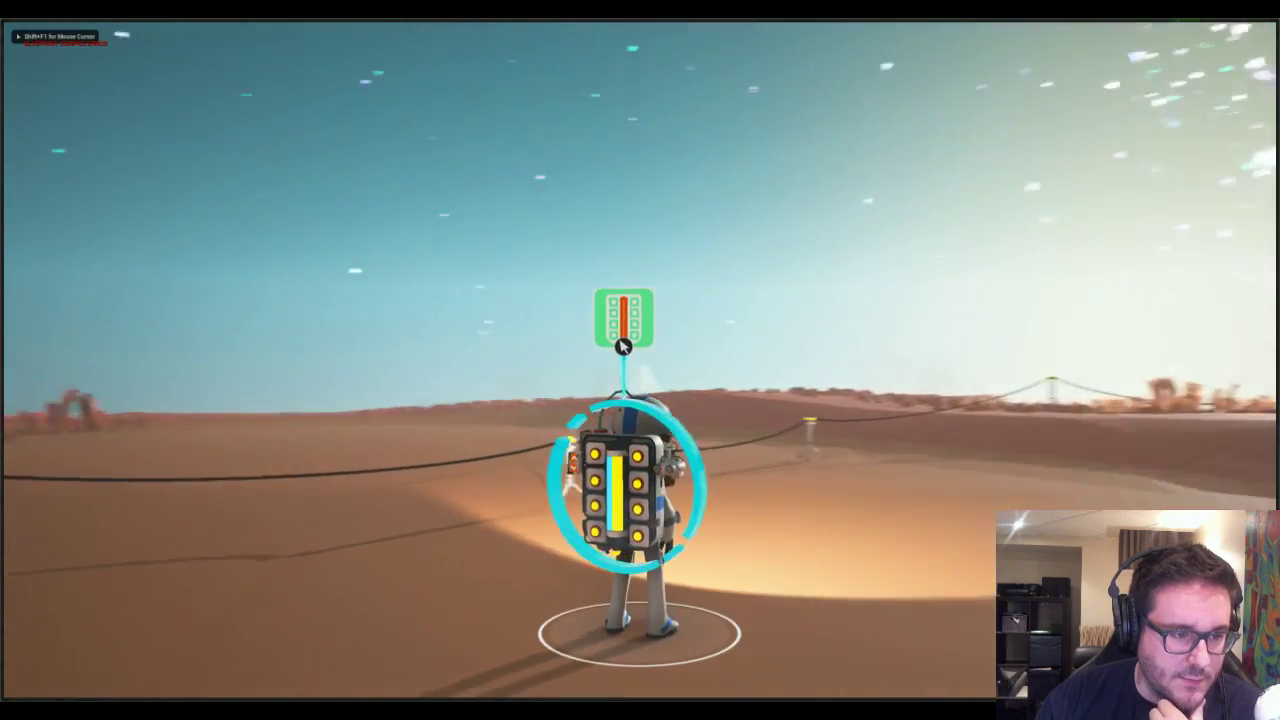
mouse_move(624, 346)
right_down()
mouse_move(606, 344)
mouse_move(620, 345)
right_up()
key(shift+F1)
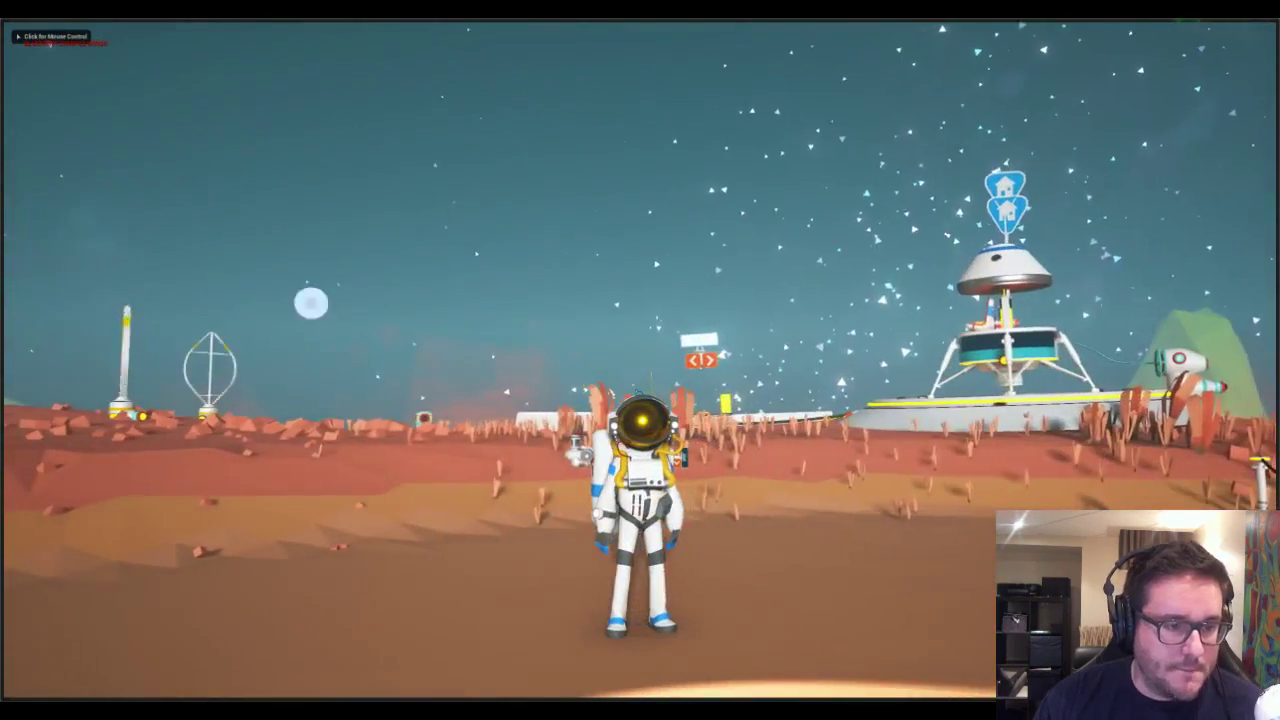